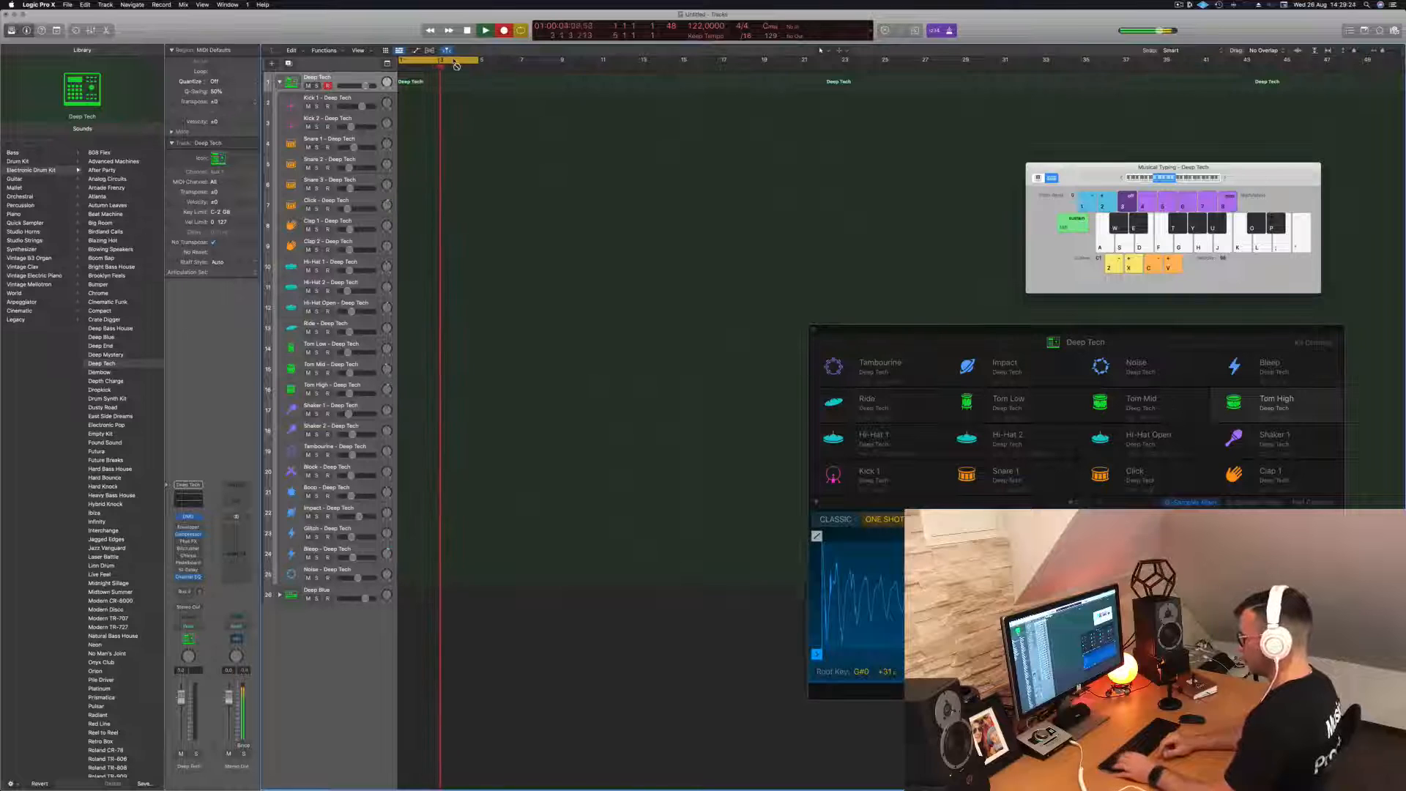
- Record kick hits on the Deep Tech track and move the recorded region to the start of bar 1
{"action": "key", "text": "a"}
{"action": "key", "text": "a"}
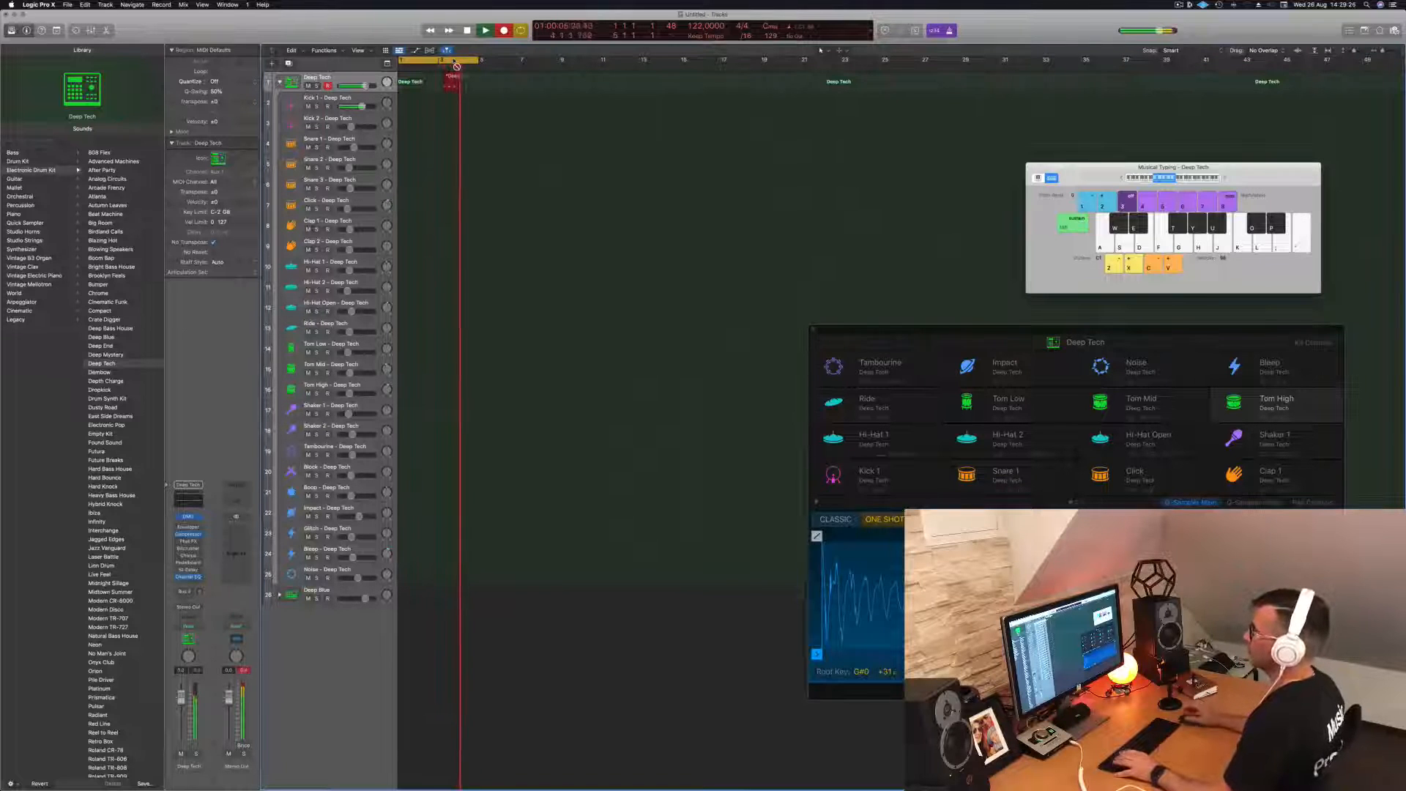
{"action": "key", "text": "space"}
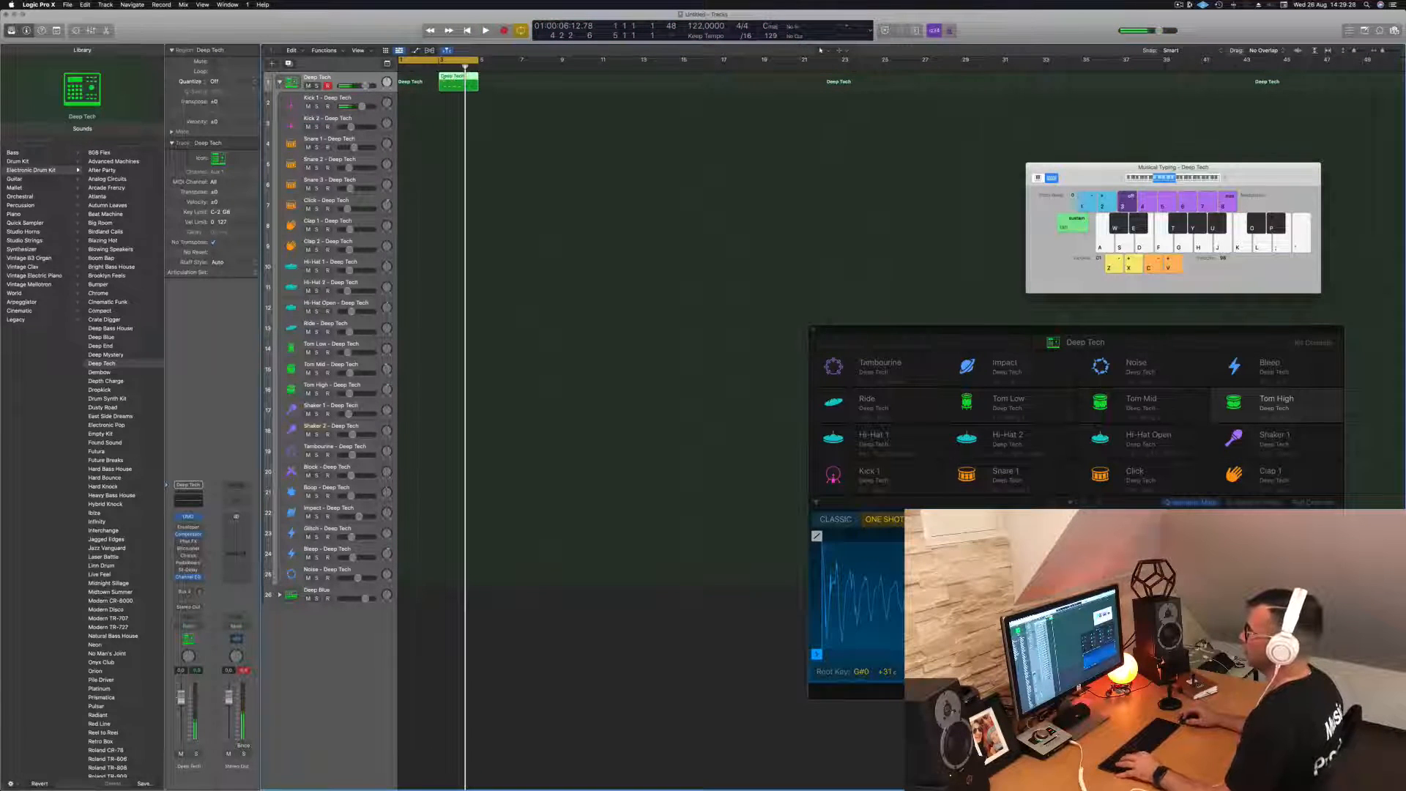
{"action": "left_click_drag", "start_coordinate": [449, 78], "coordinate": [411, 83]}
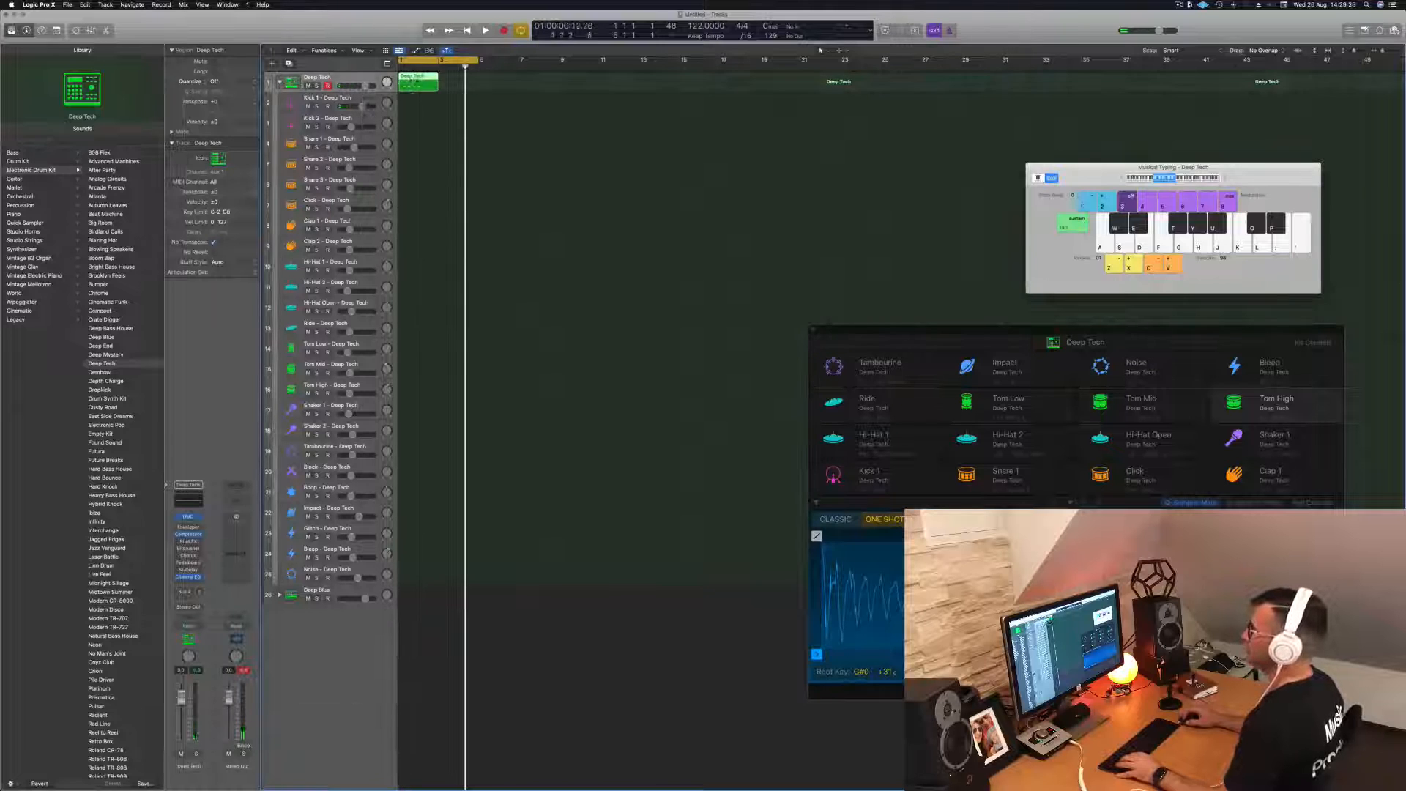
- Open the region in the Piano Roll and line up its four kick notes on beats 1 to 4 of the first bar
{"action": "double_click", "coordinate": [410, 84]}
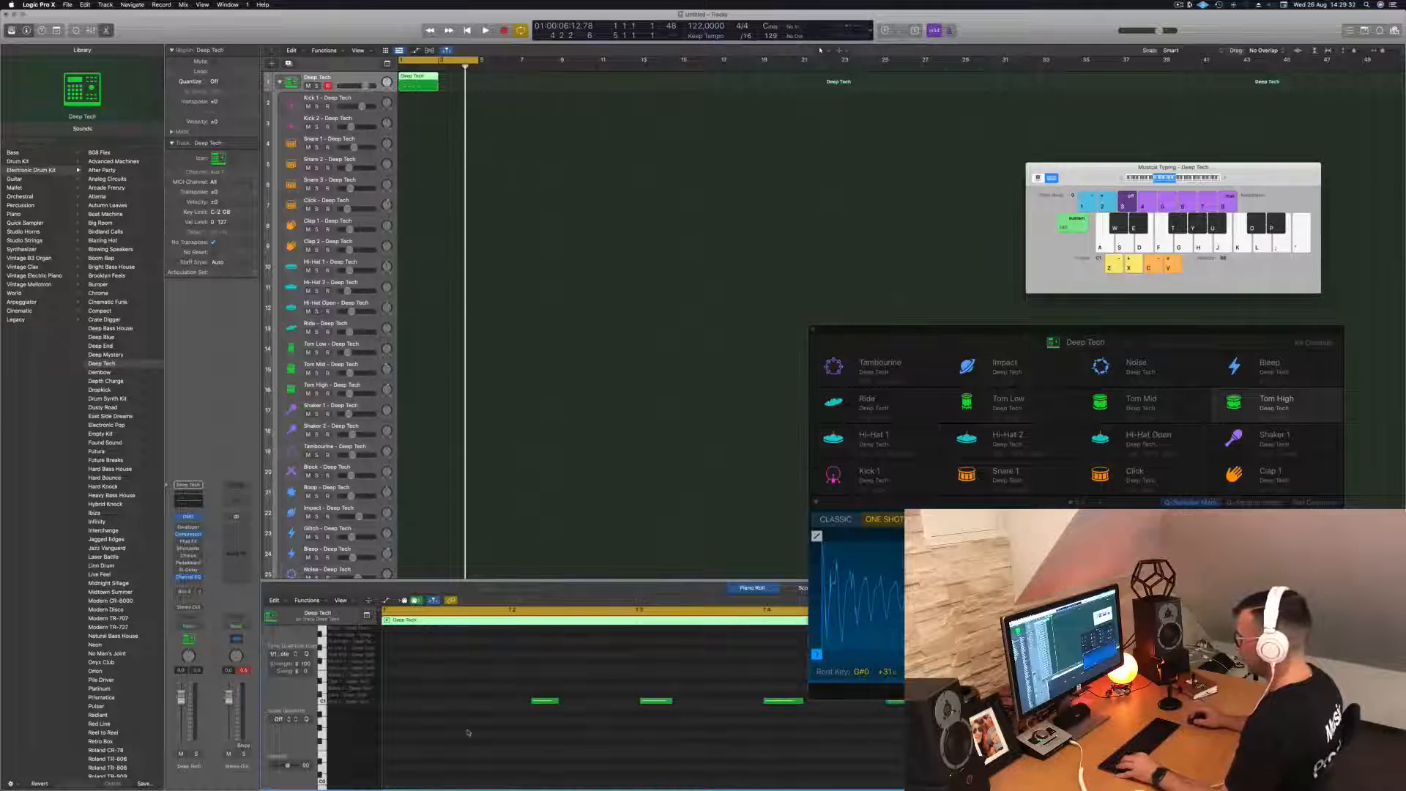
{"action": "key", "text": "super+a"}
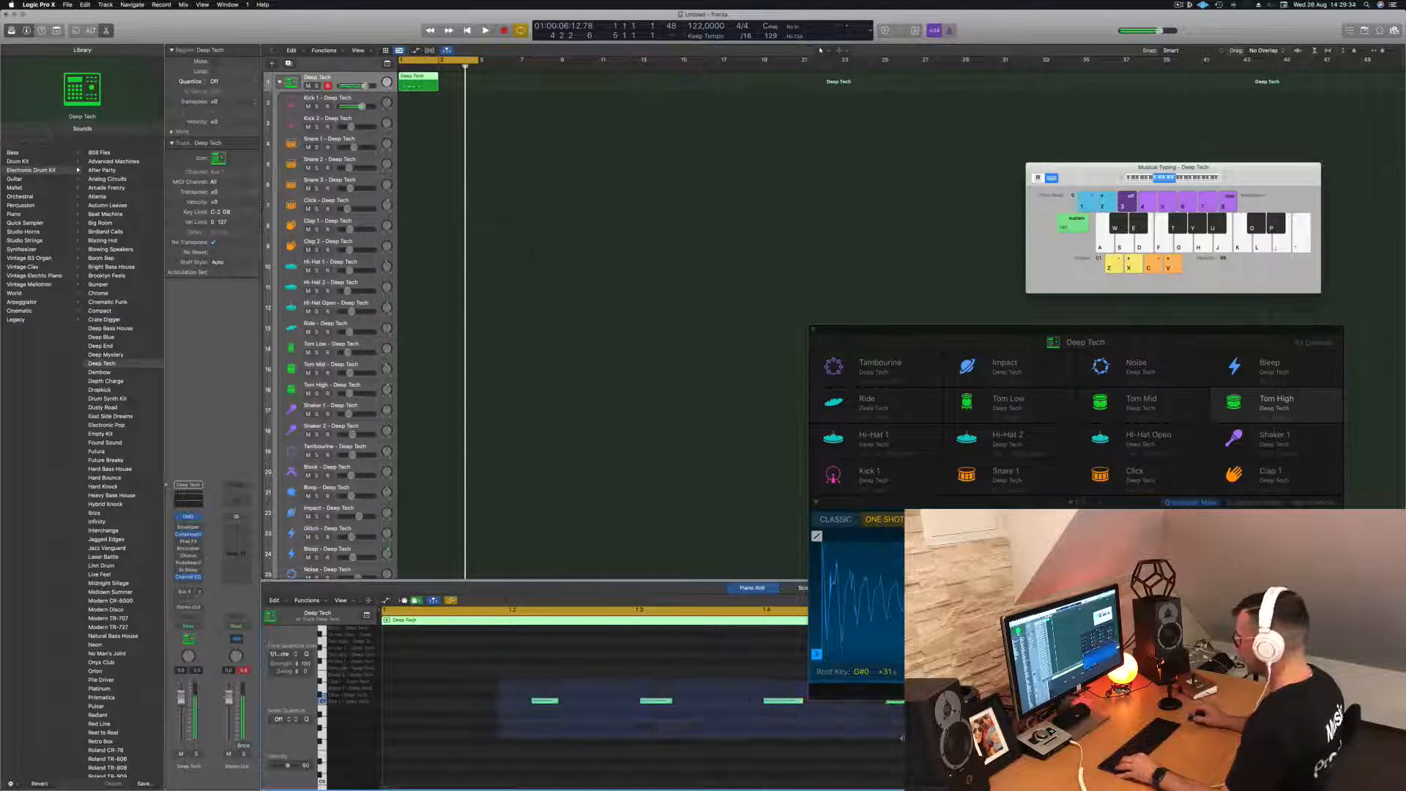
{"action": "key", "text": "alt+Left"}
{"action": "key", "text": "alt+Left"}
{"action": "key", "text": "alt+Left"}
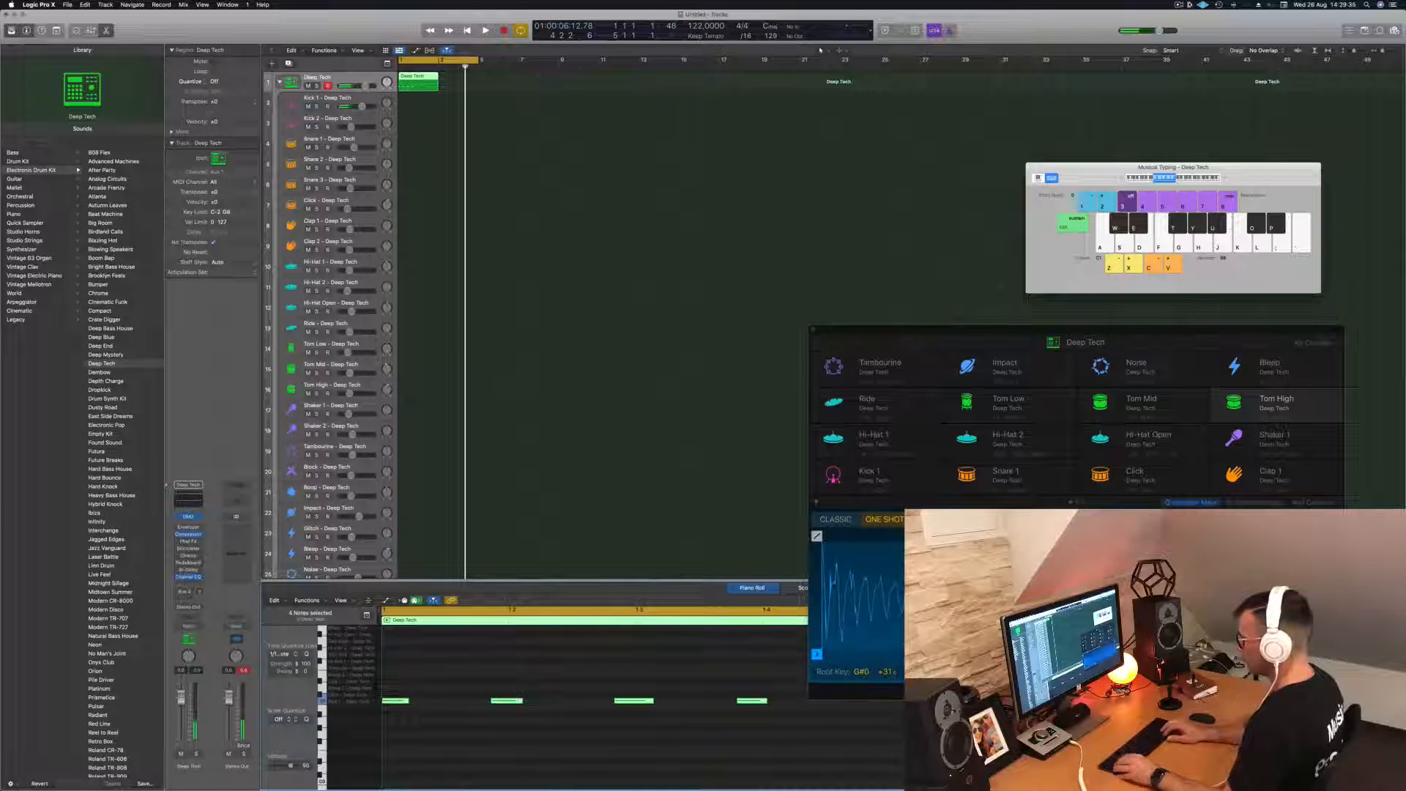
{"action": "left_click_drag", "start_coordinate": [458, 676], "coordinate": [811, 720]}
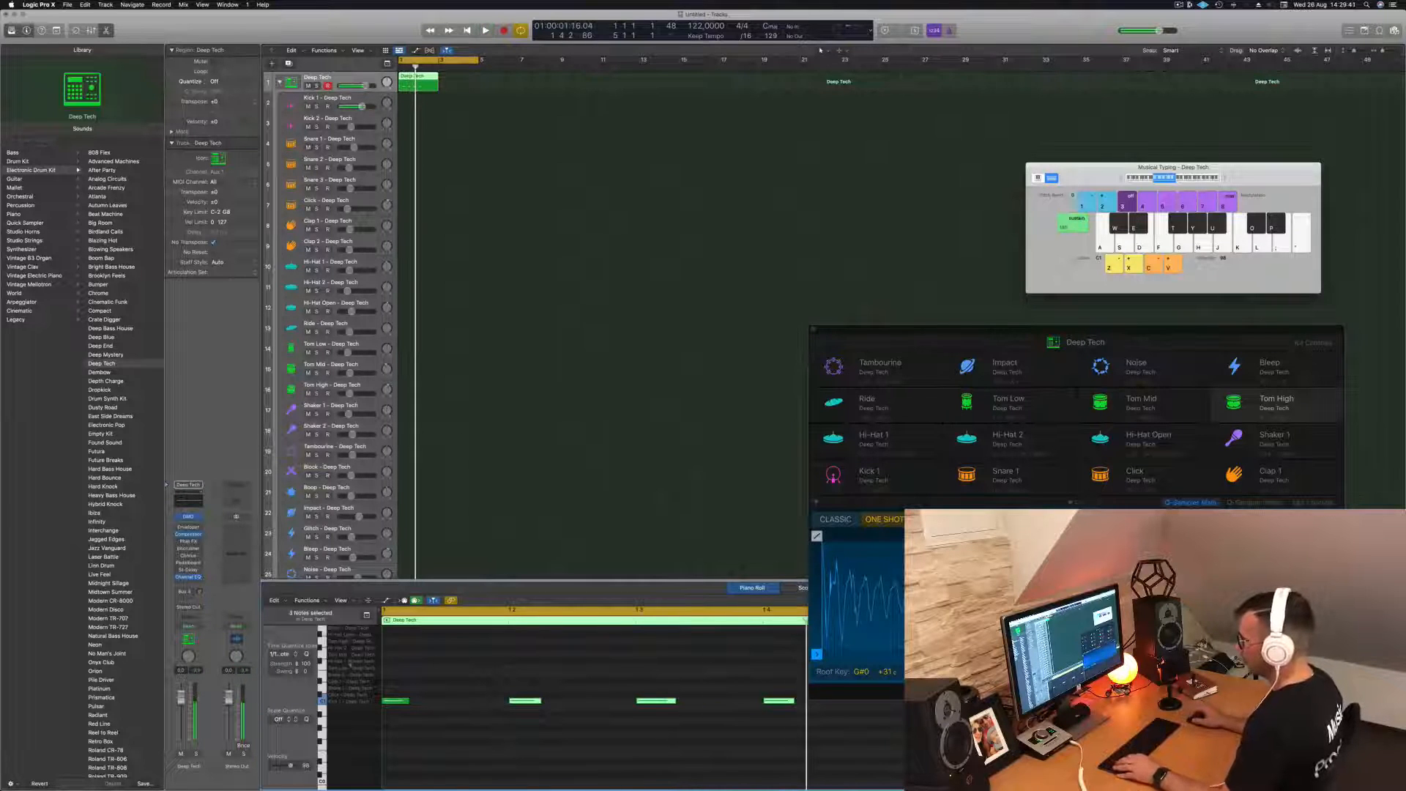
- Copy the four kick notes into the second bar of the region and play the pattern
{"action": "scroll", "coordinate": [342, 662], "scroll_direction": "up", "scroll_amount": 5}
{"action": "scroll", "coordinate": [361, 717], "scroll_direction": "down", "scroll_amount": 3}
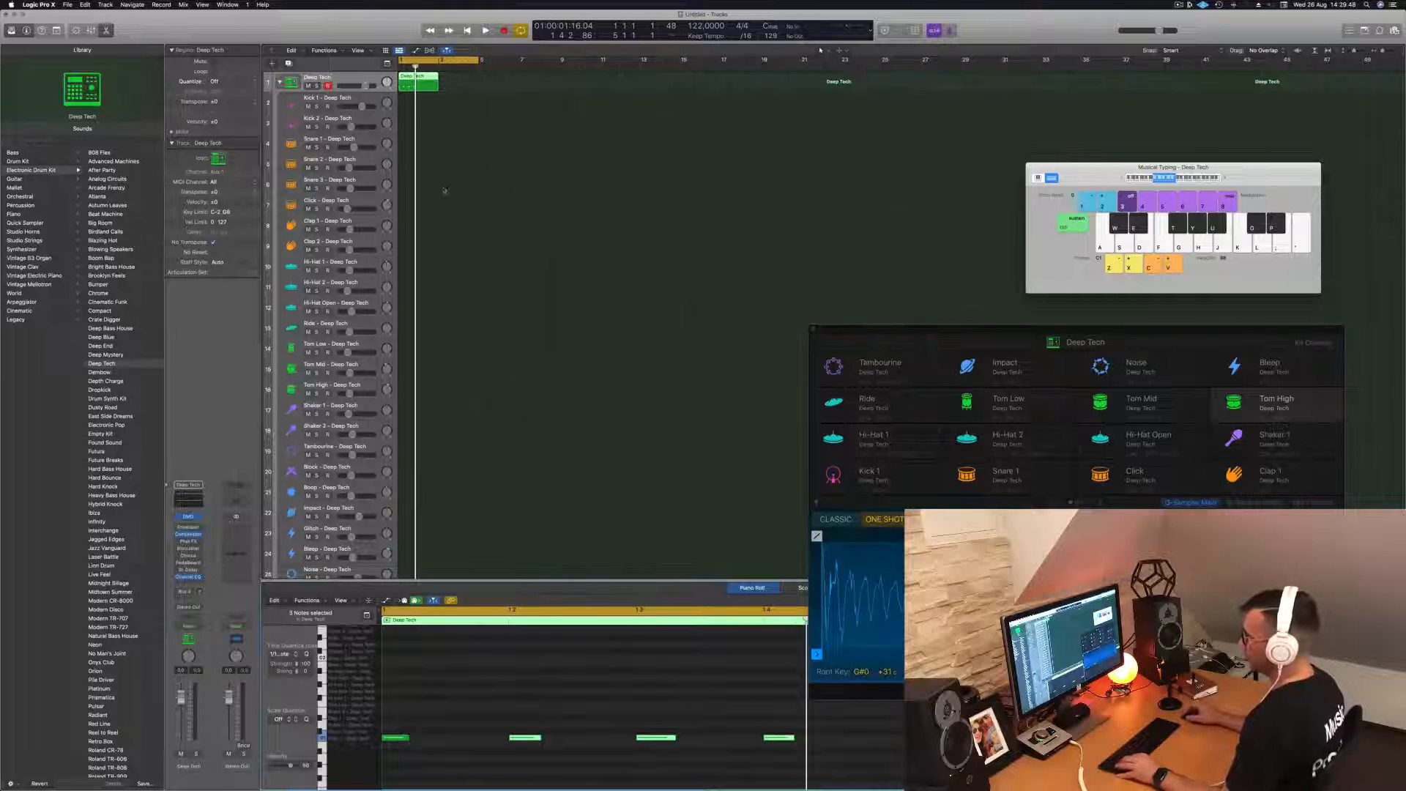
{"action": "scroll", "coordinate": [497, 694], "scroll_direction": "left", "scroll_amount": 3}
{"action": "left_click_drag", "start_coordinate": [680, 725], "coordinate": [391, 742]}
{"action": "left_click_drag", "start_coordinate": [490, 746], "coordinate": [714, 747]}
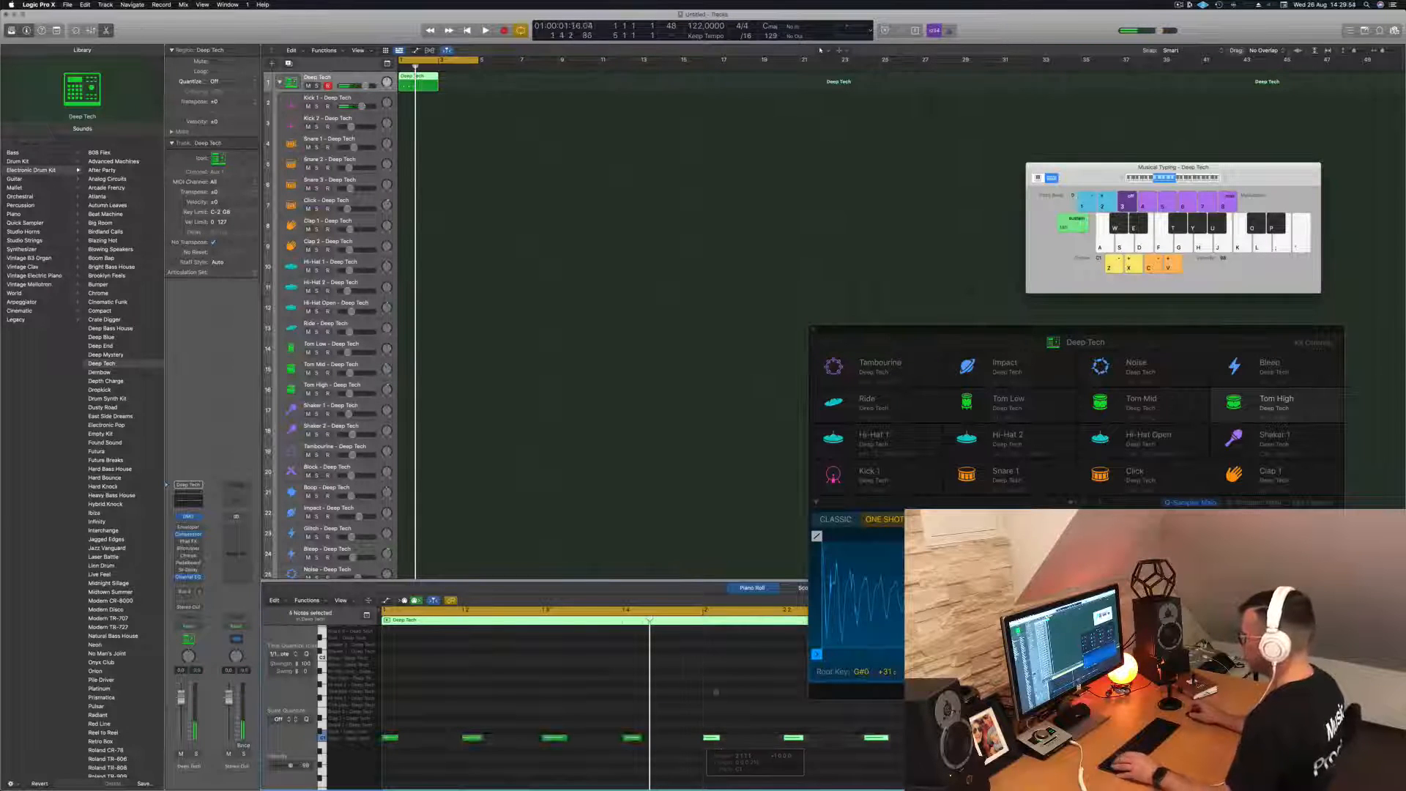
{"action": "key", "text": "space"}
- Copy the Deep Tech region to bar 3 and play the loop
{"action": "left_click_drag", "start_coordinate": [418, 79], "coordinate": [458, 83]}
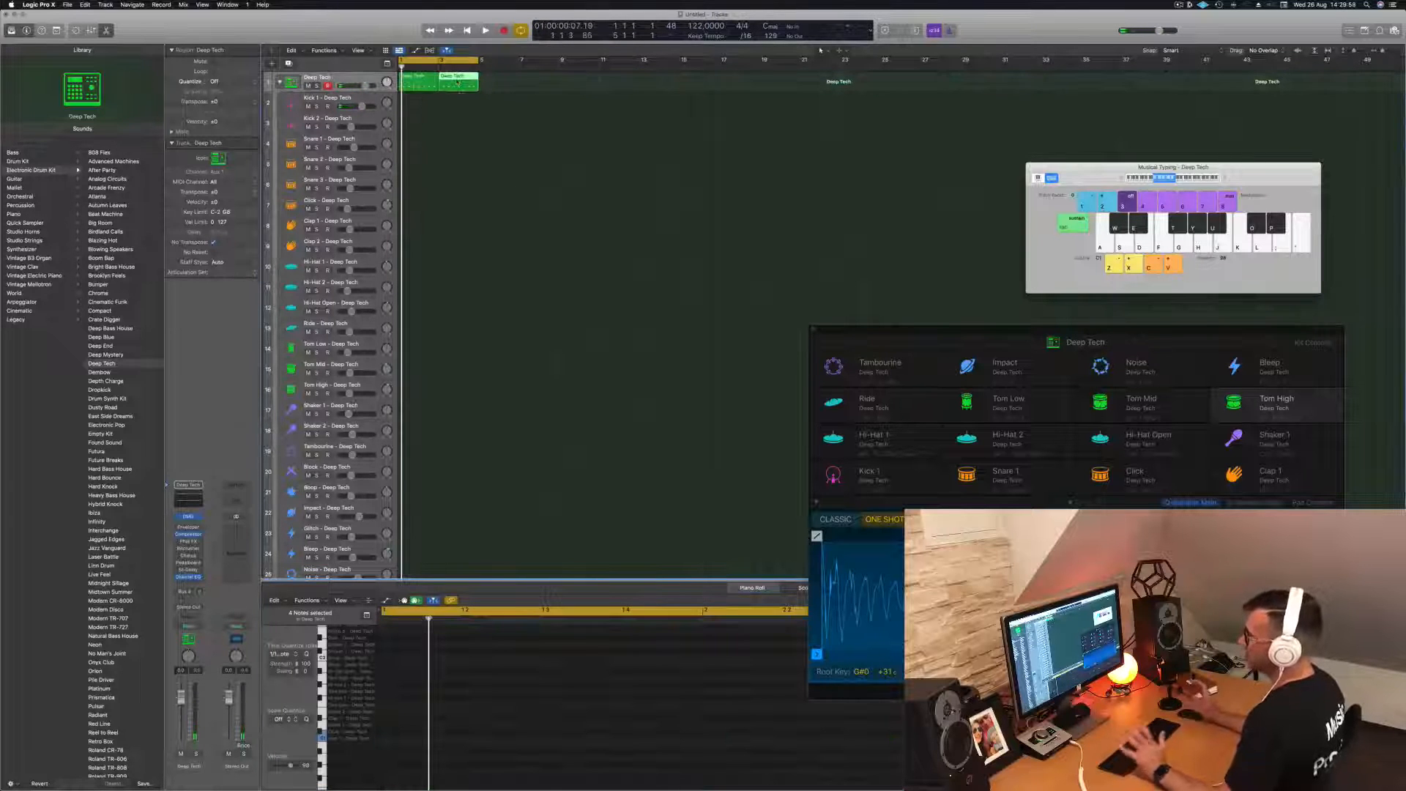
{"action": "left_click", "coordinate": [423, 78], "text": "shift"}
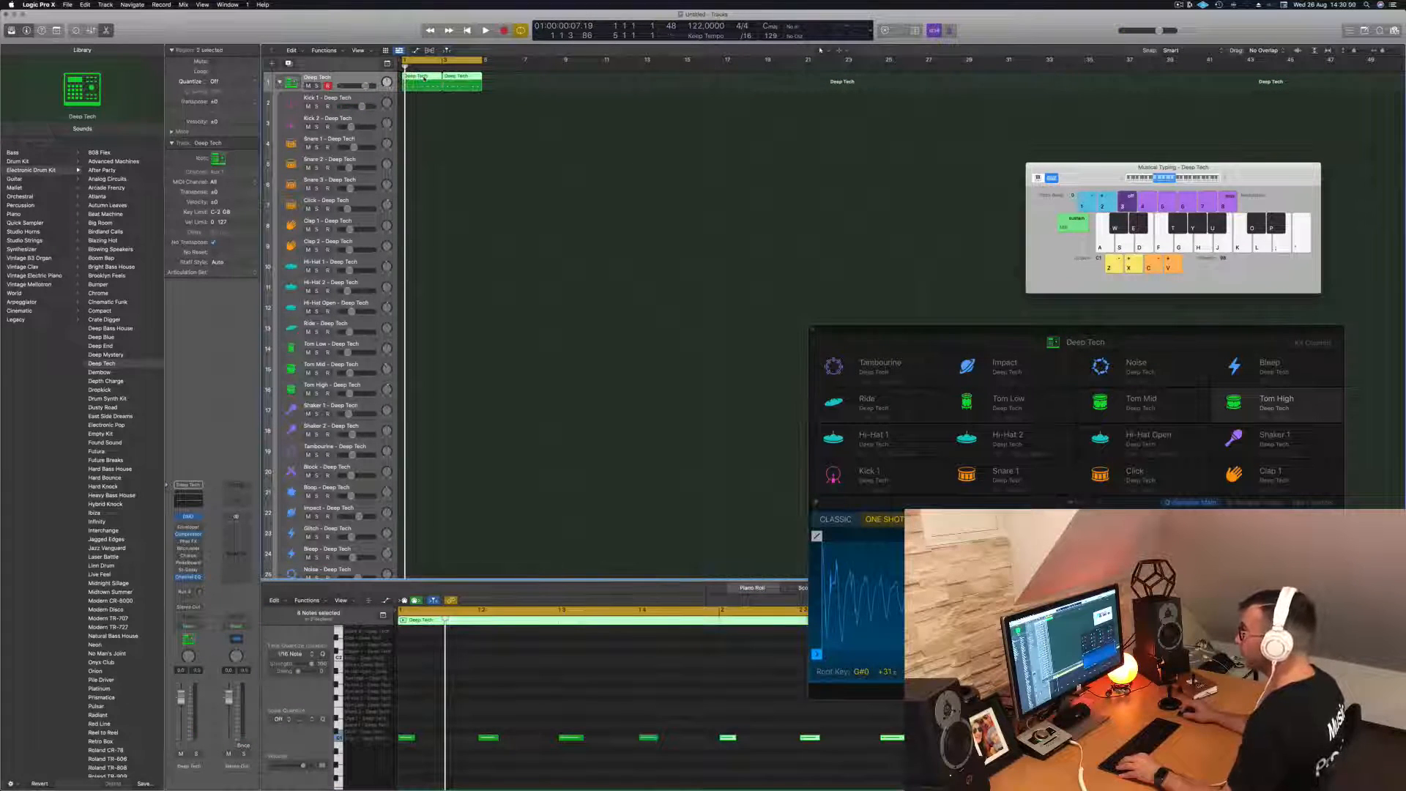
{"action": "key", "text": "space"}
- Copy both Deep Tech regions onto the Kick 1 track and select that track during playback
{"action": "left_click_drag", "start_coordinate": [424, 78], "coordinate": [423, 100]}
{"action": "key", "text": "space"}
{"action": "left_click", "coordinate": [349, 98]}
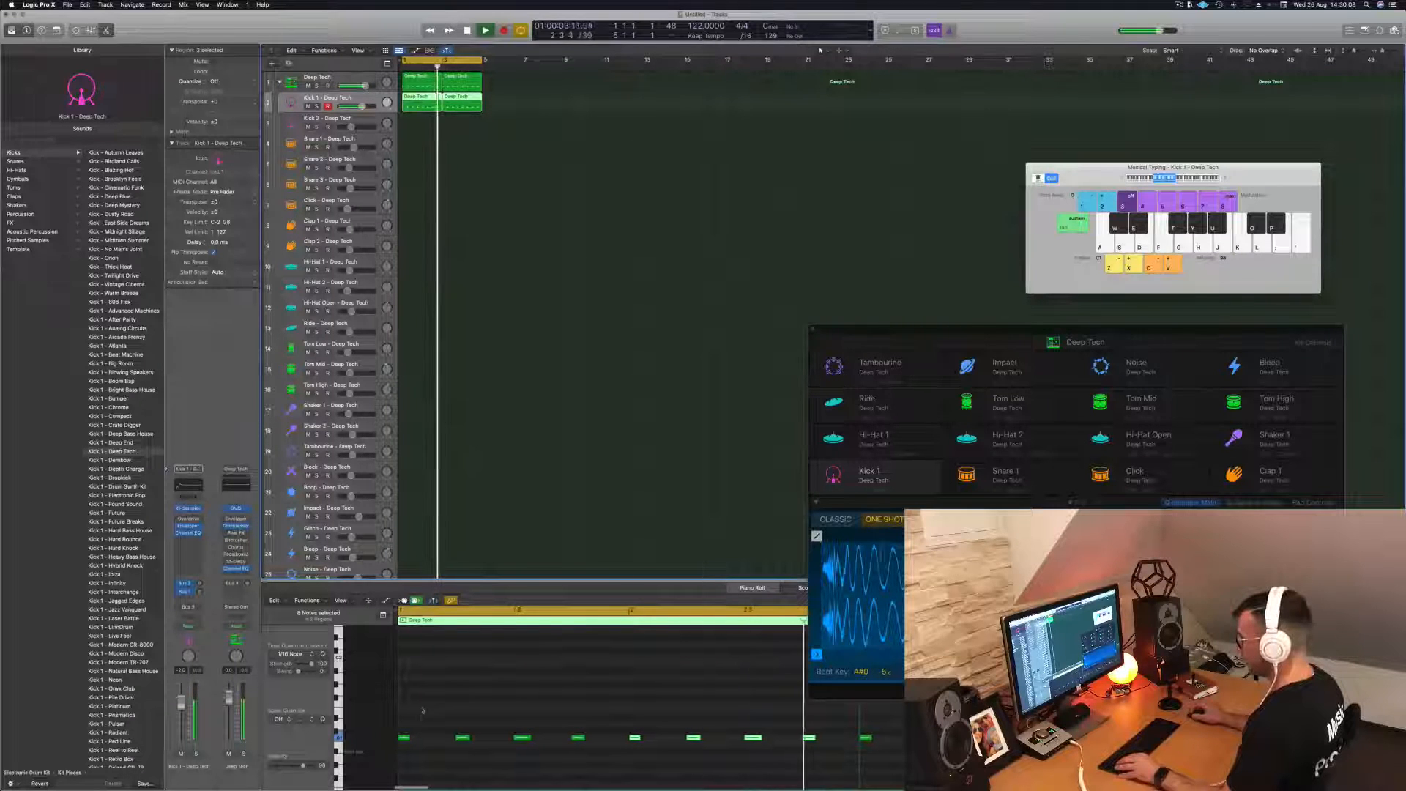
- Transpose all notes in the two Kick 1 regions down to the note row that triggers Kick 1
{"action": "left_click", "coordinate": [443, 757]}
{"action": "key", "text": "space"}
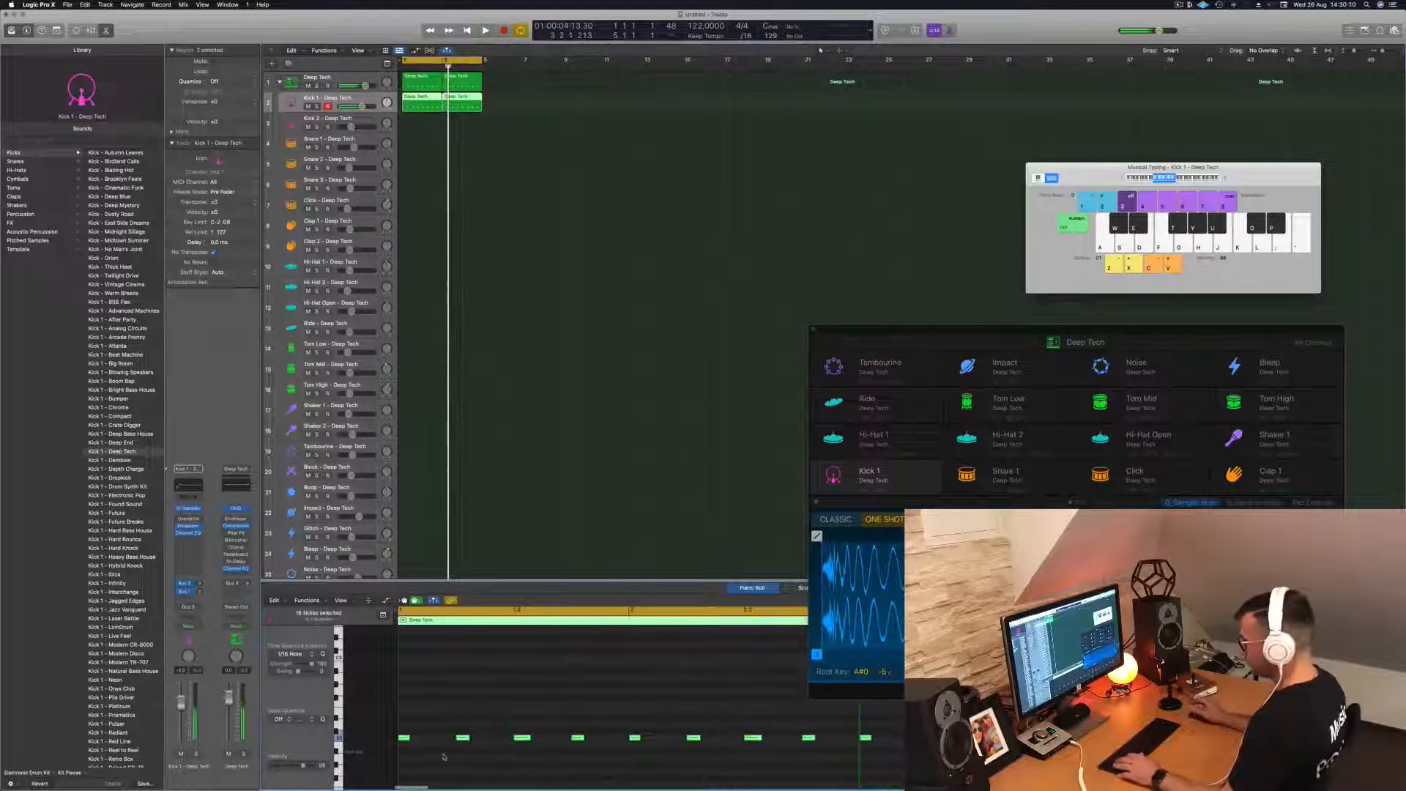
{"action": "key", "text": "alt+Down"}
{"action": "key", "text": "alt+Down"}
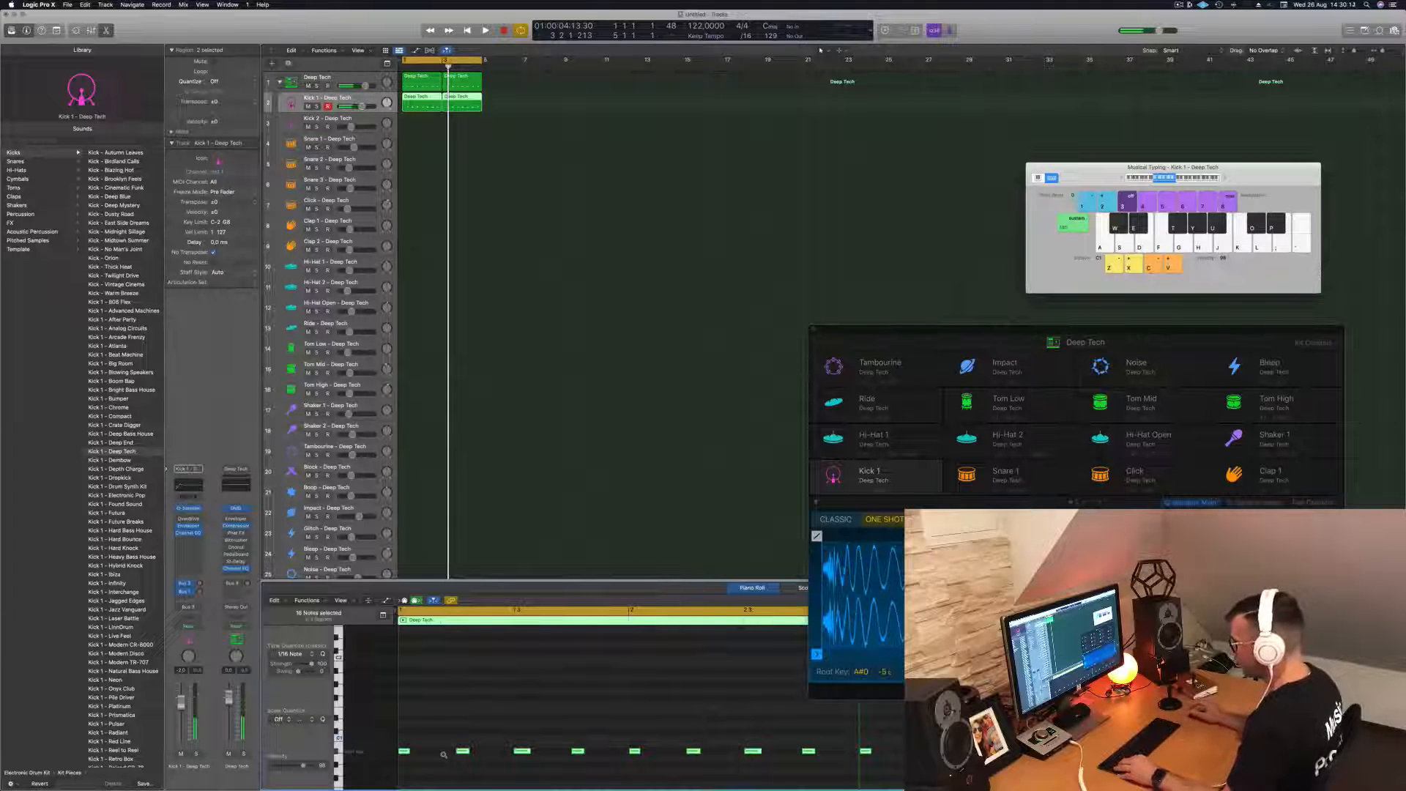
- Play back the layered Deep Tech and Kick 1 parts and slightly enlarge the Kick 1 track's height
{"action": "key", "text": "space"}
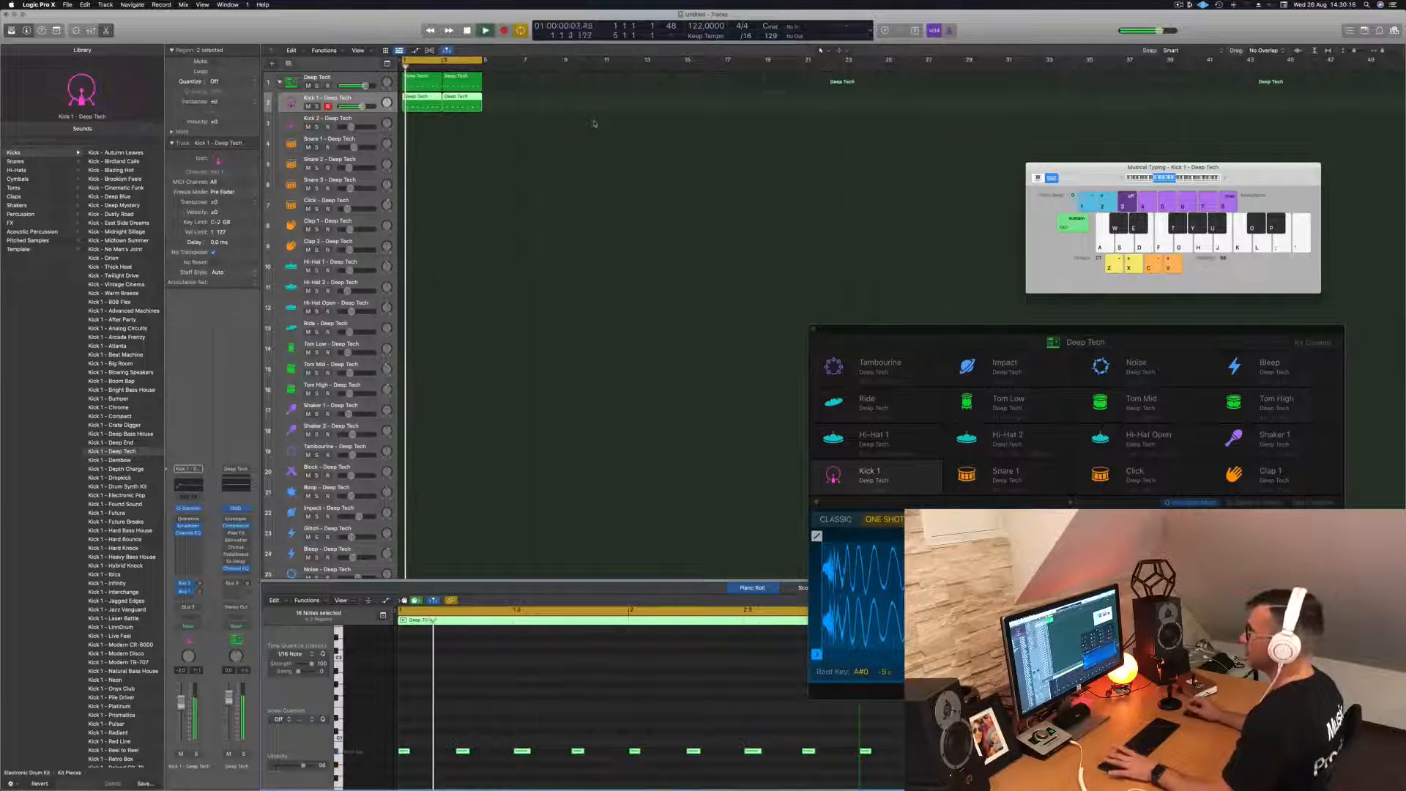
{"action": "left_click", "coordinate": [553, 133]}
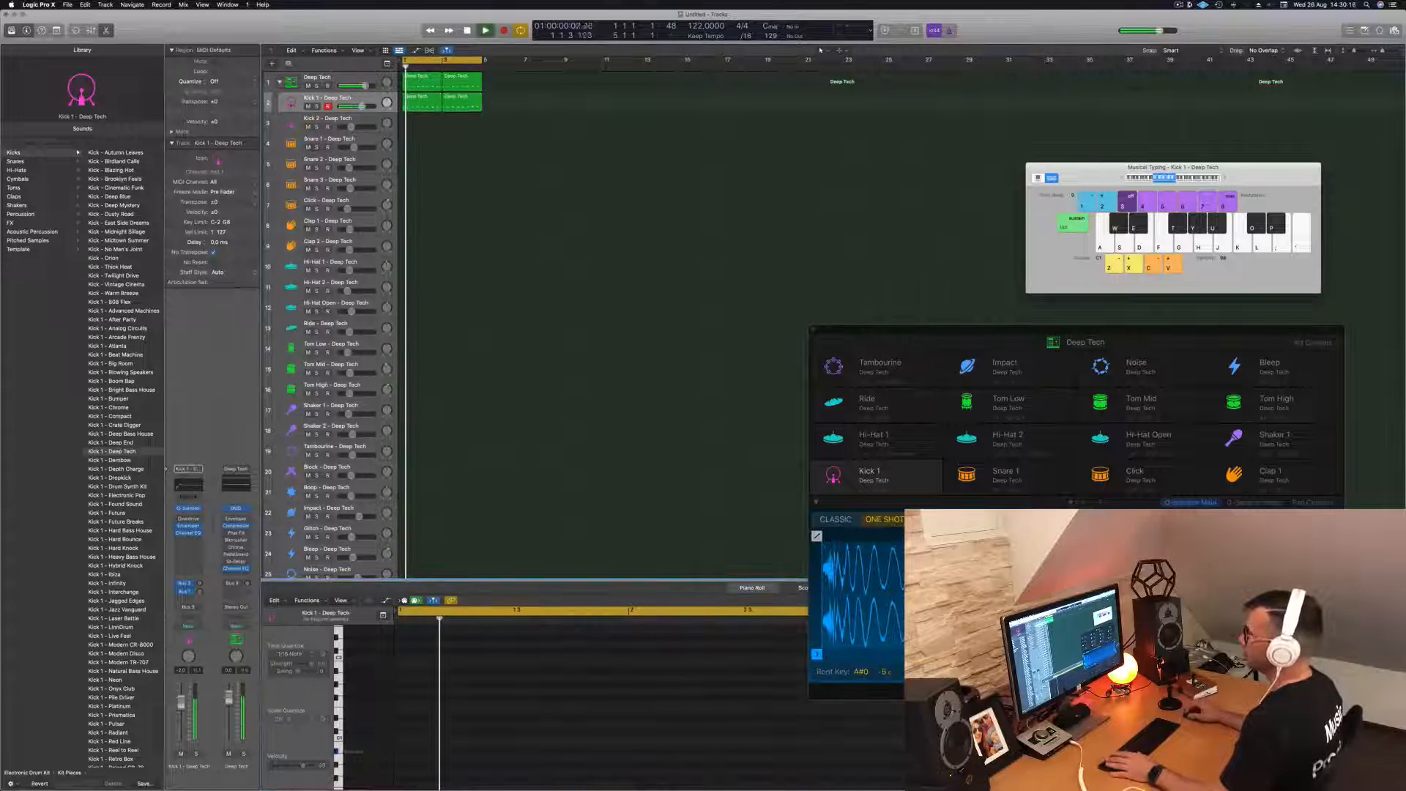
{"action": "left_click", "coordinate": [361, 101]}
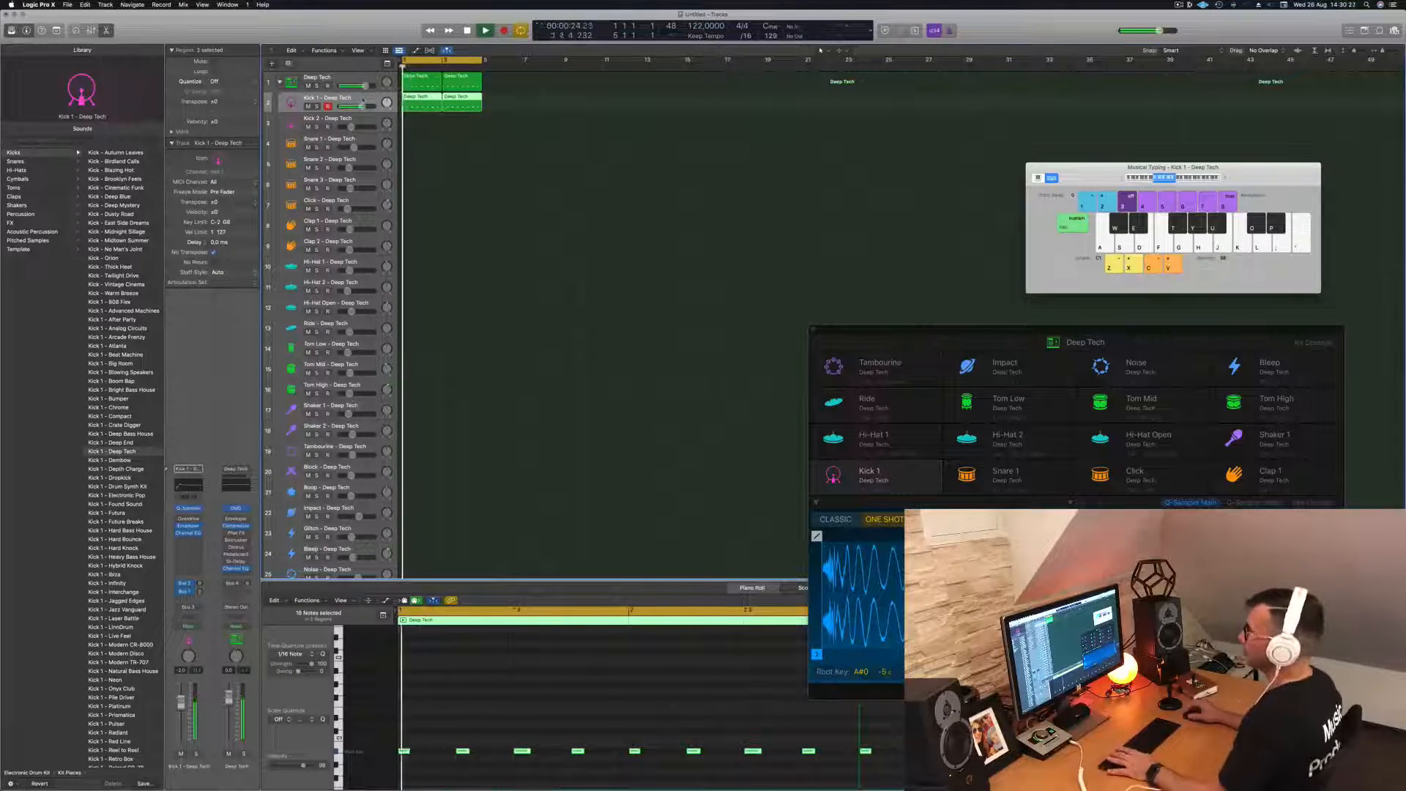
{"action": "left_click_drag", "start_coordinate": [337, 113], "coordinate": [337, 118]}
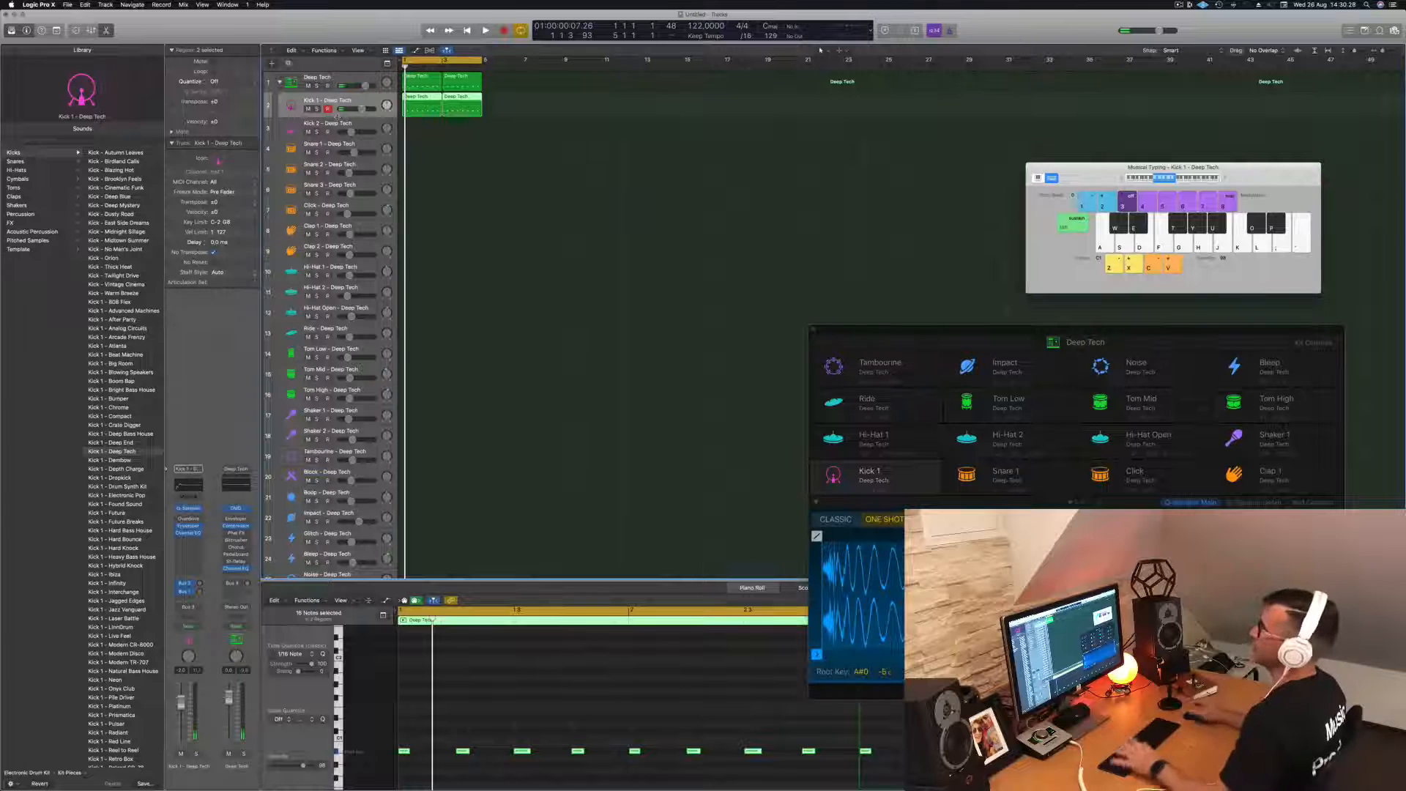
{"action": "key", "text": "space"}
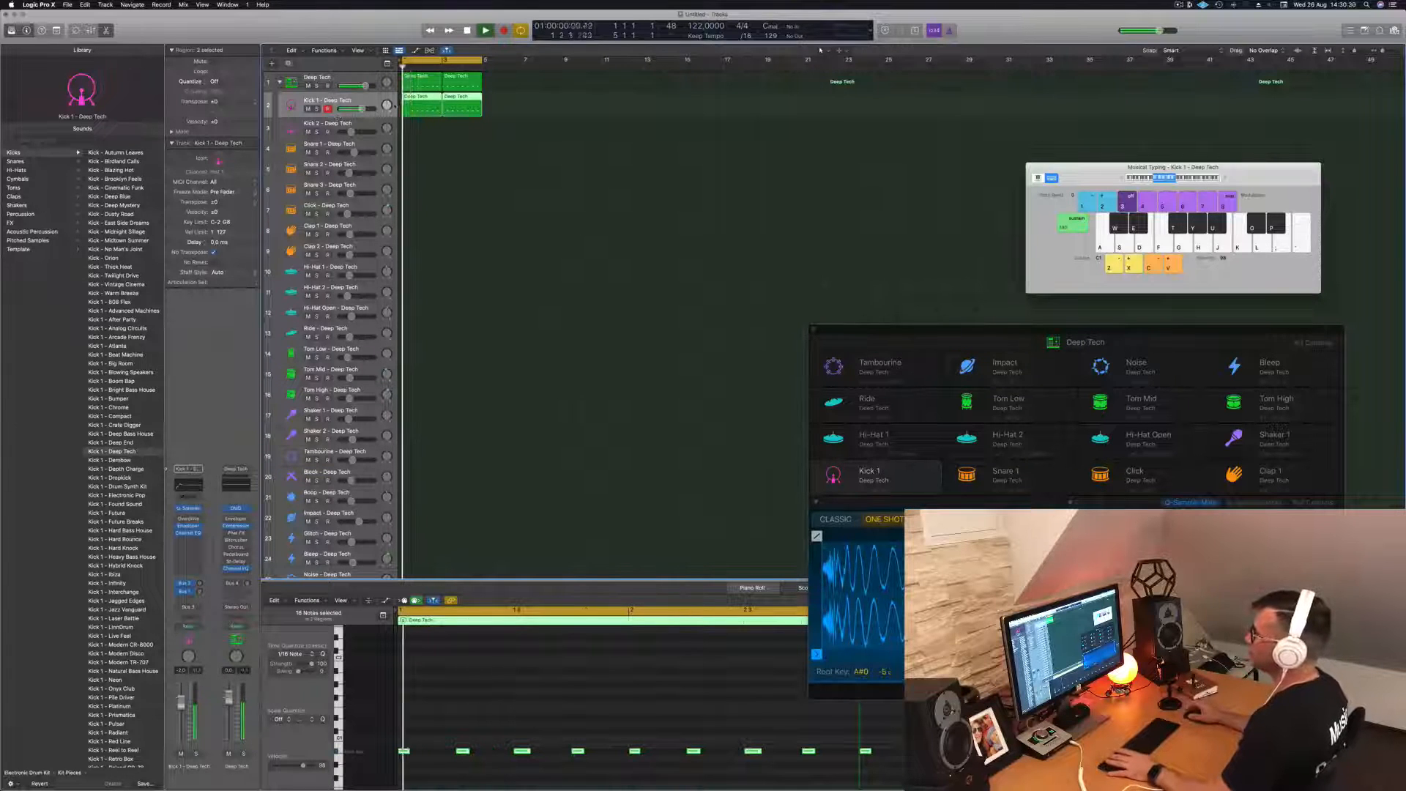
{"action": "key", "text": "space"}
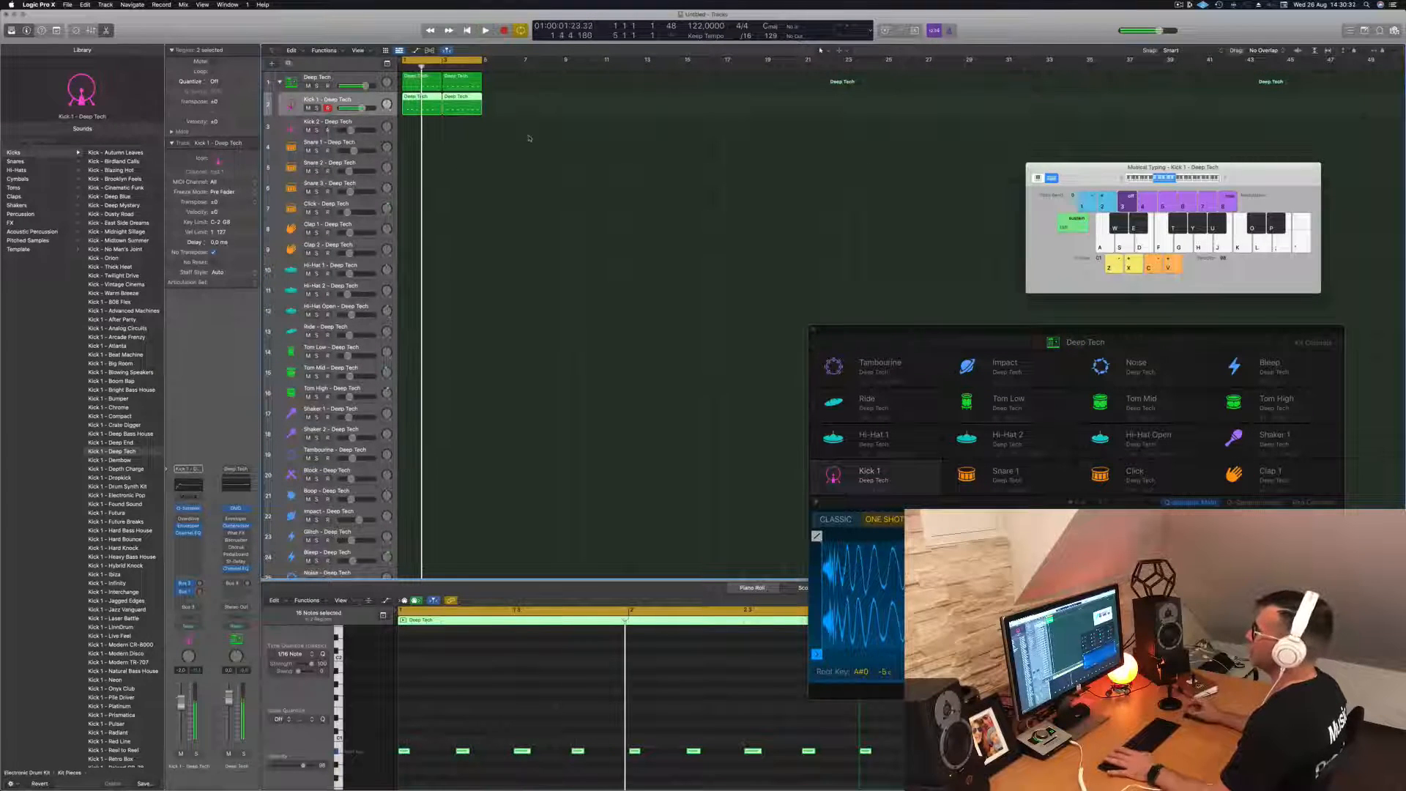
- Copy the first Deep Tech region onto the Kick 2 track at bar 1
{"action": "left_click", "coordinate": [417, 82]}
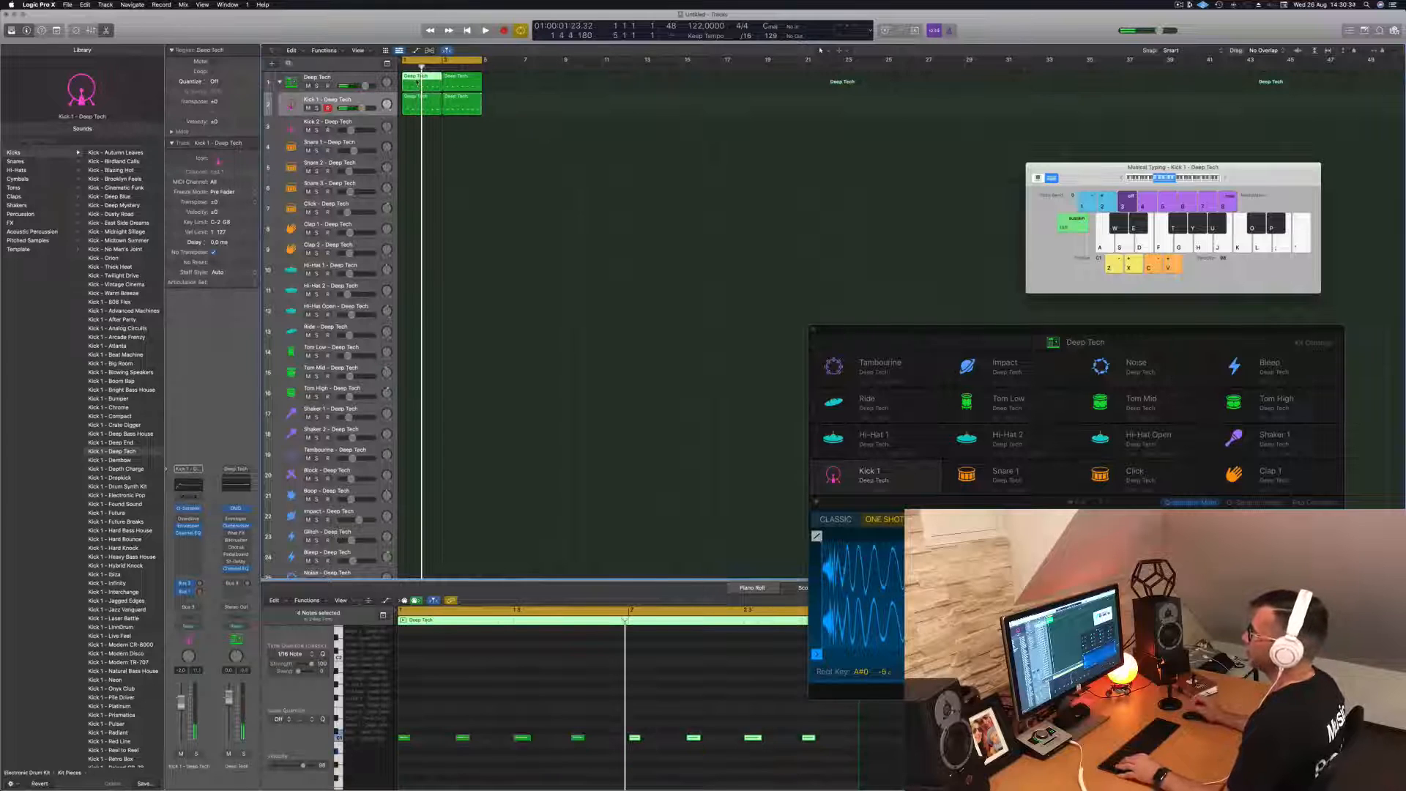
{"action": "key", "text": "space"}
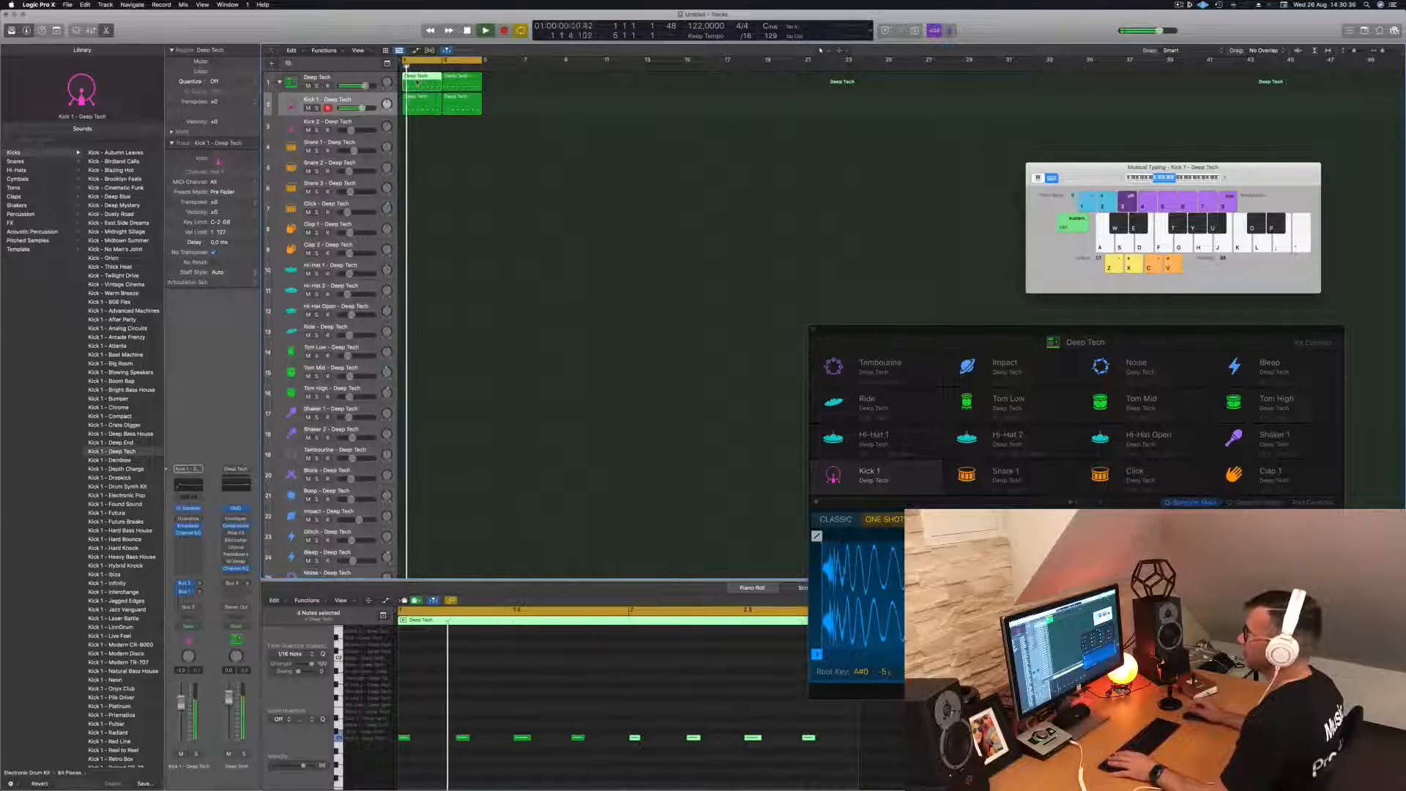
{"action": "left_click_drag", "start_coordinate": [418, 83], "coordinate": [417, 128]}
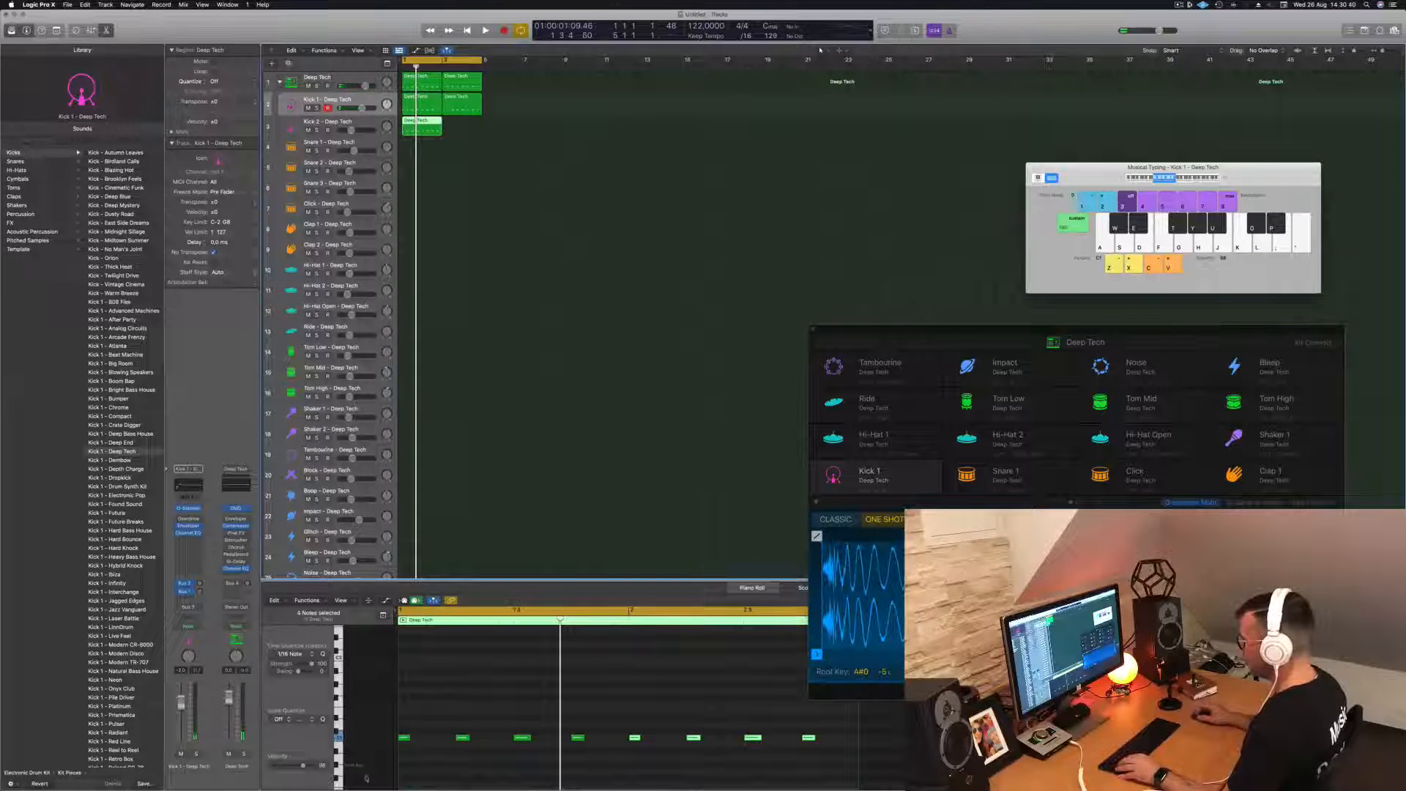
- Transpose the copied region's notes down to the row that triggers Kick 2, and select the Kick 2 track
{"action": "left_click_drag", "start_coordinate": [408, 725], "coordinate": [813, 754]}
{"action": "key", "text": "alt+Down"}
{"action": "key", "text": "alt+Down"}
{"action": "key", "text": "alt+Down"}
{"action": "key", "text": "alt+Down"}
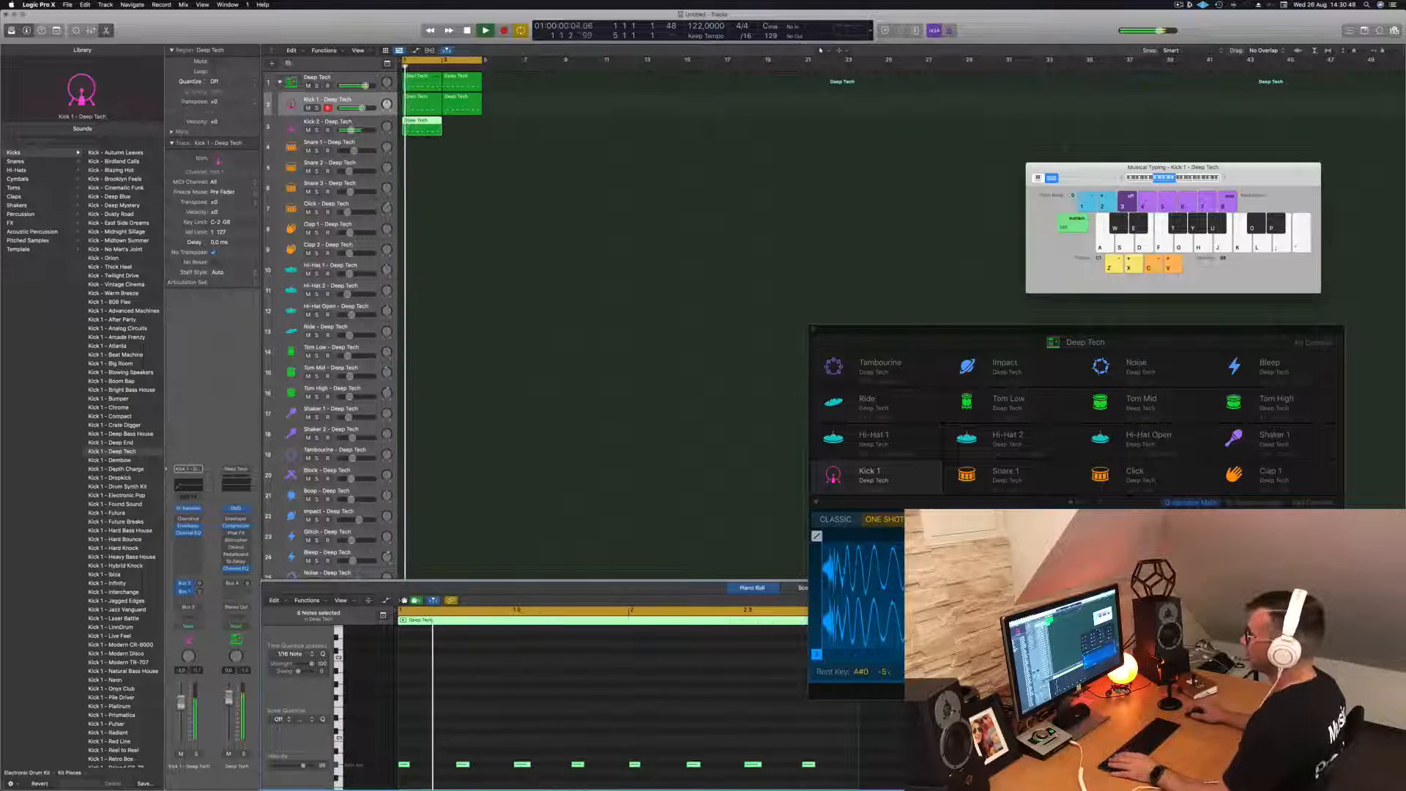
{"action": "left_click", "coordinate": [354, 123]}
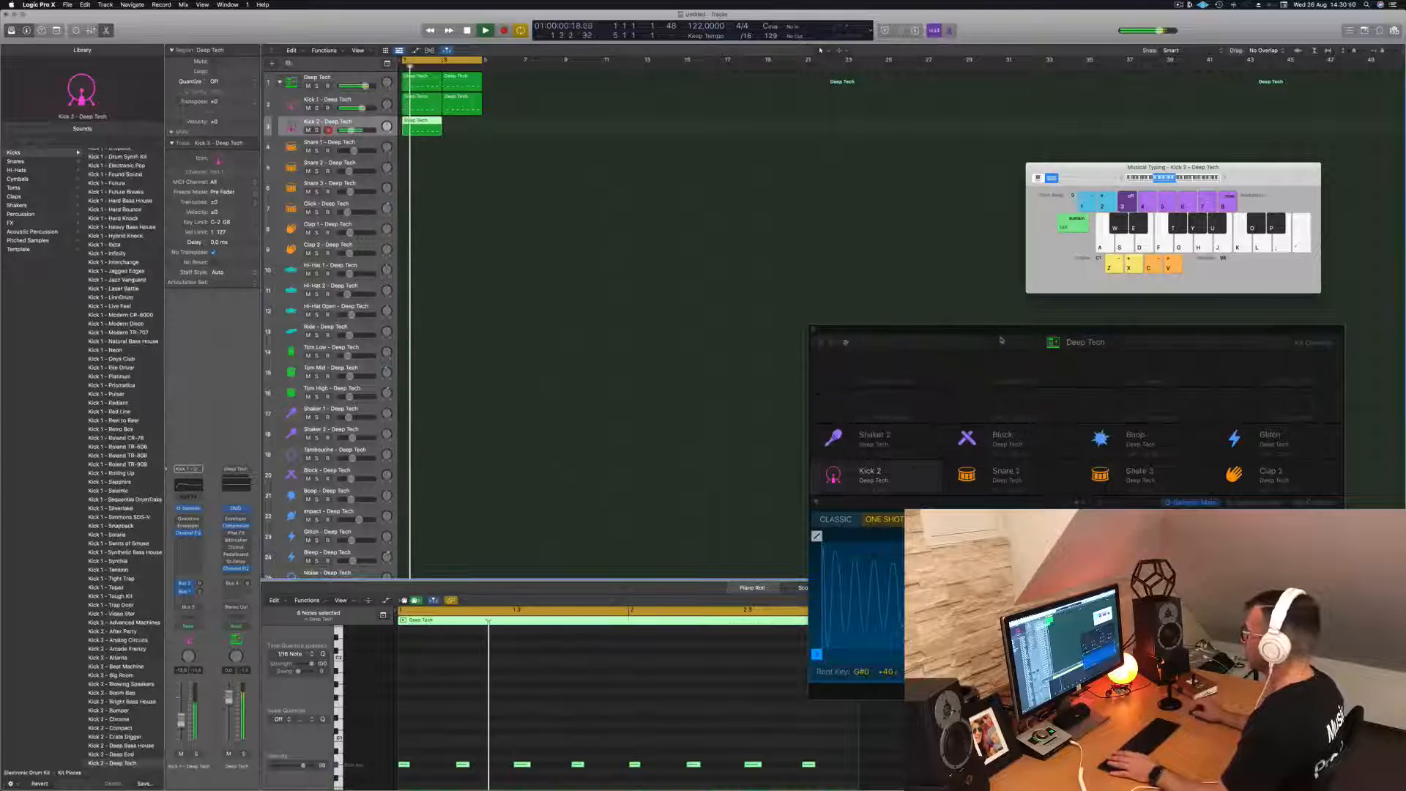
- Move the Drum Machine Designer window clear of the webcam area and show the pad controls for Kick 2
{"action": "left_click", "coordinate": [923, 326]}
{"action": "left_click_drag", "start_coordinate": [964, 334], "coordinate": [738, 143]}
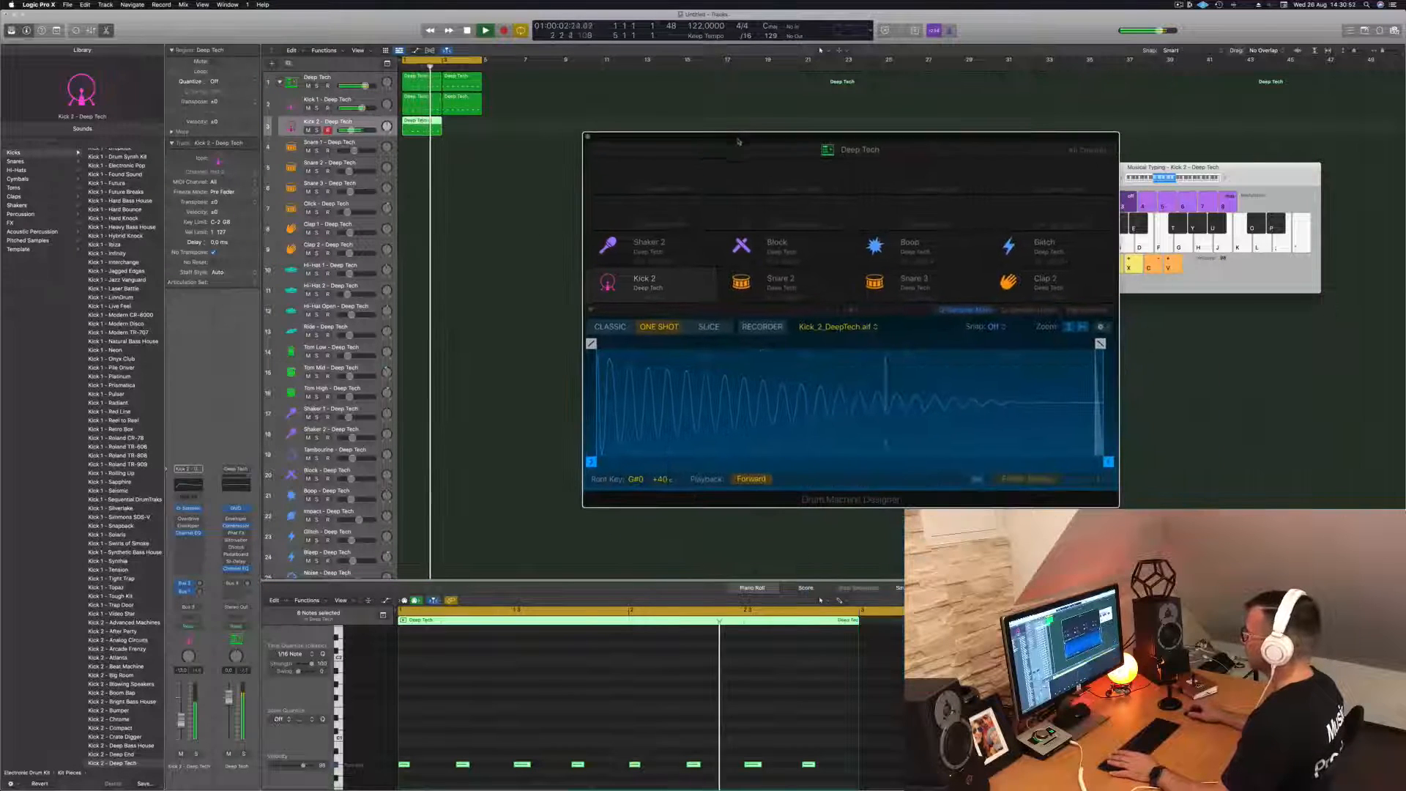
{"action": "left_click", "coordinate": [1088, 310]}
{"action": "left_click", "coordinate": [1030, 311]}
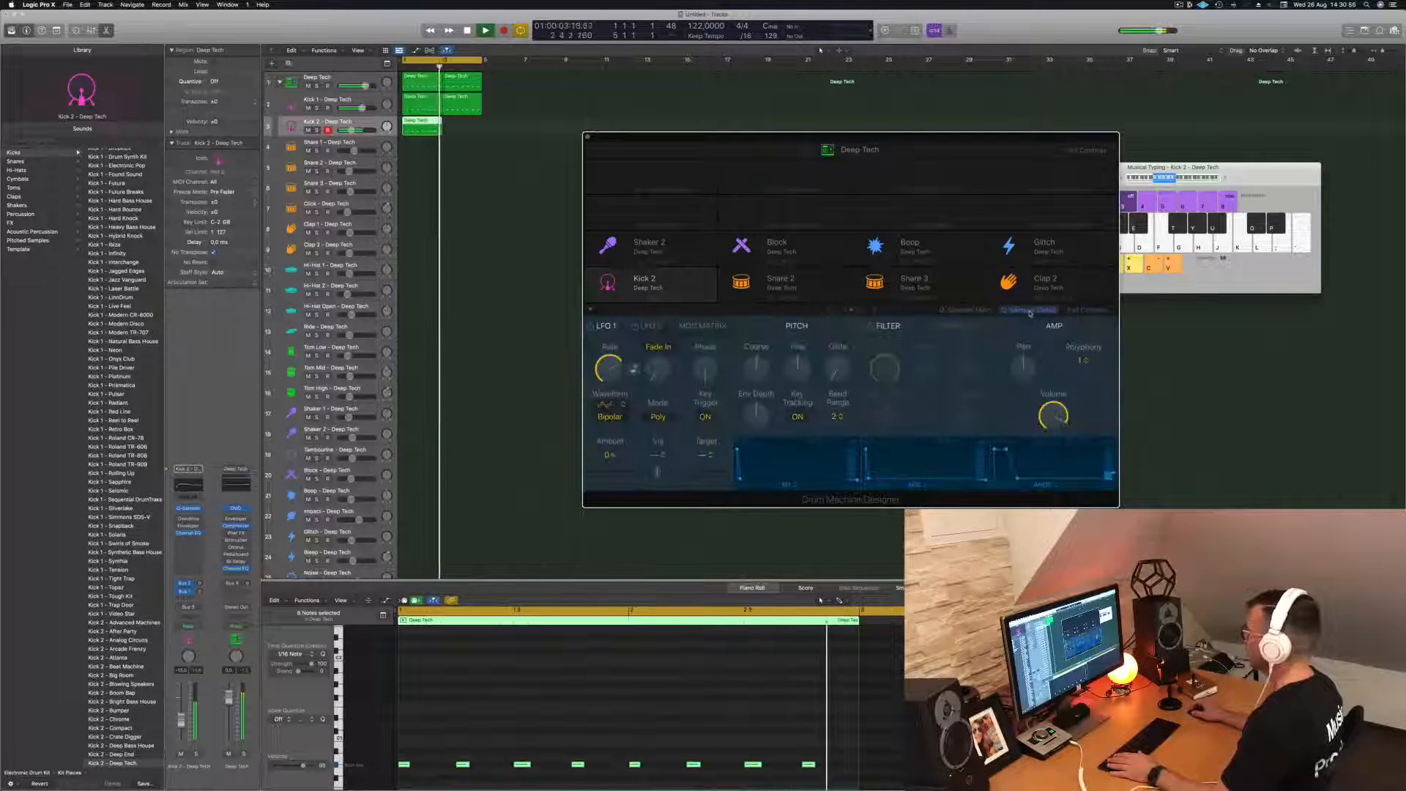
{"action": "left_click", "coordinate": [1087, 310]}
{"action": "key", "text": "space"}
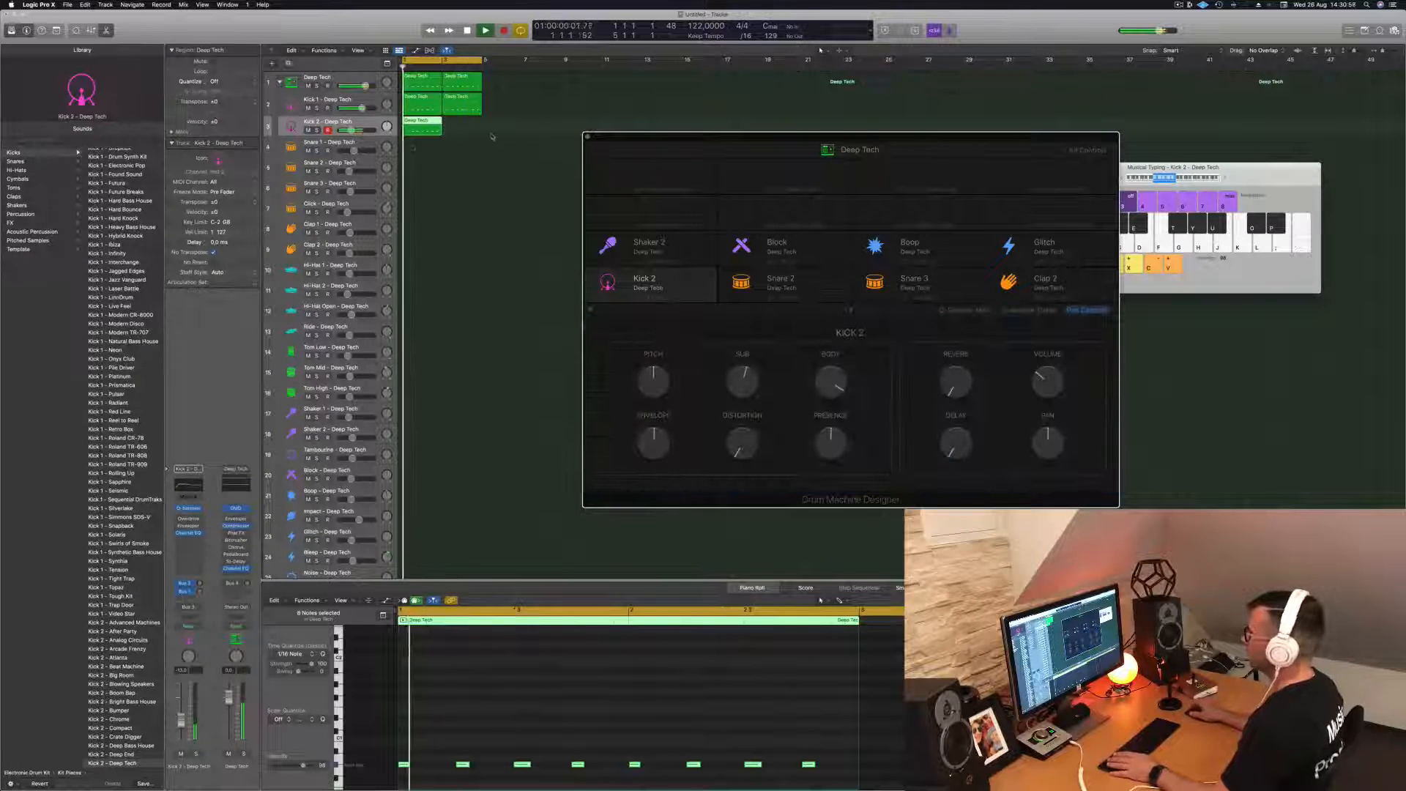
- Copy the Kick 2 region to bar 3 and restart playback of the loop
{"action": "left_click_drag", "start_coordinate": [415, 122], "coordinate": [456, 126]}
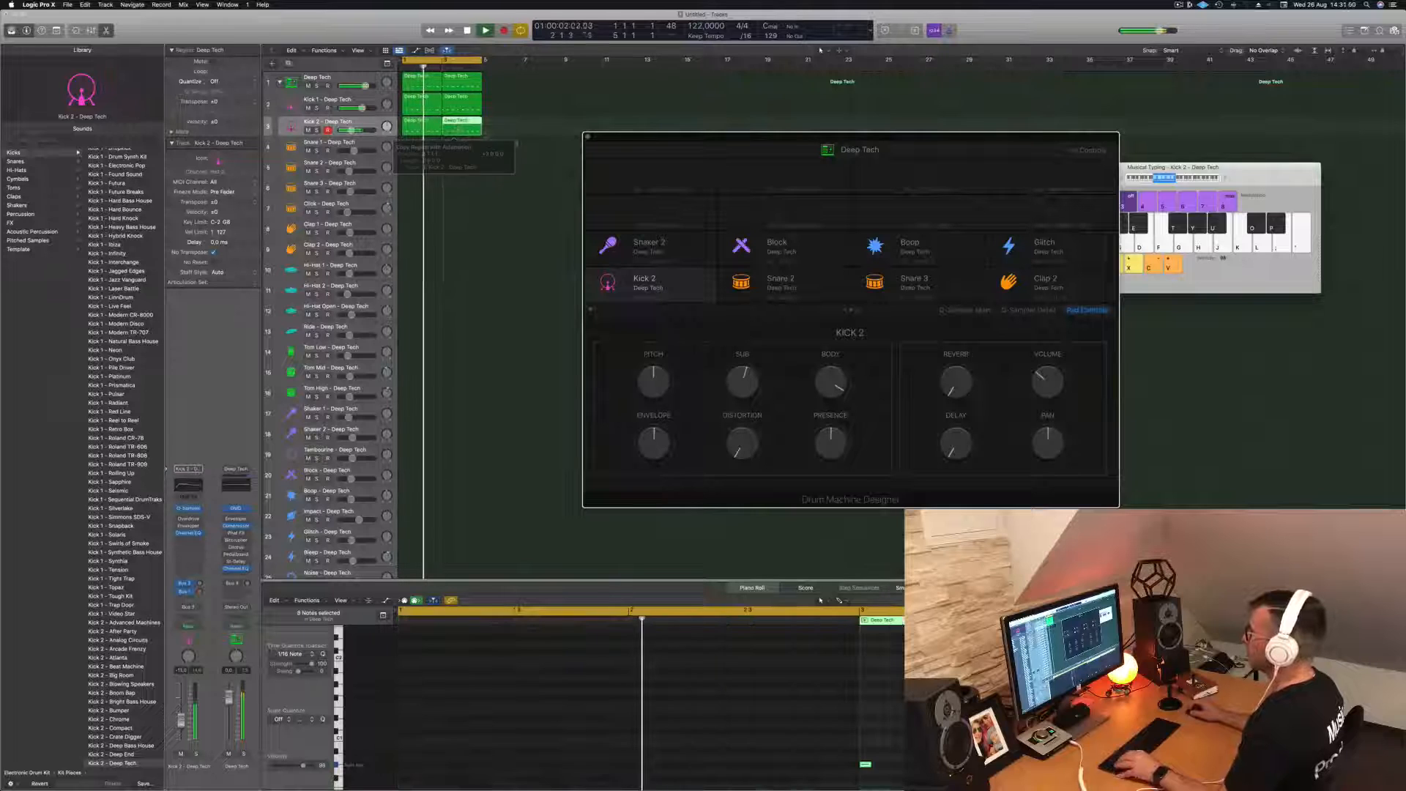
{"action": "key", "text": "space"}
{"action": "mouse_move", "coordinate": [706, 141]}
{"action": "left_mouse_down"}
{"action": "mouse_move", "coordinate": [651, 143]}
{"action": "mouse_move", "coordinate": [727, 137]}
{"action": "left_mouse_up"}
{"action": "key", "text": "space"}
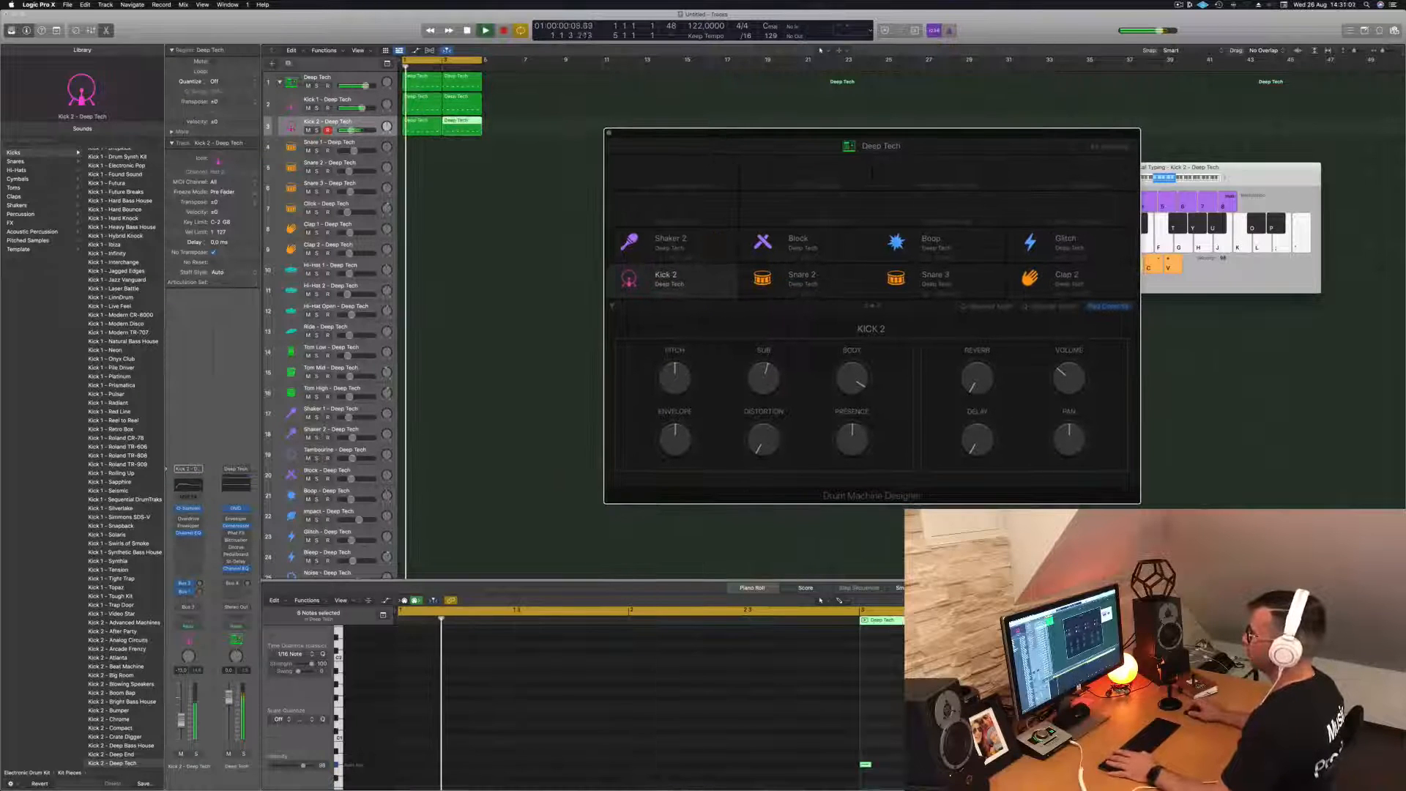
- Examine the Compressor on the Deep Tech track, including its release setting, while the layered kicks play, and close it
{"action": "left_click", "coordinate": [359, 80]}
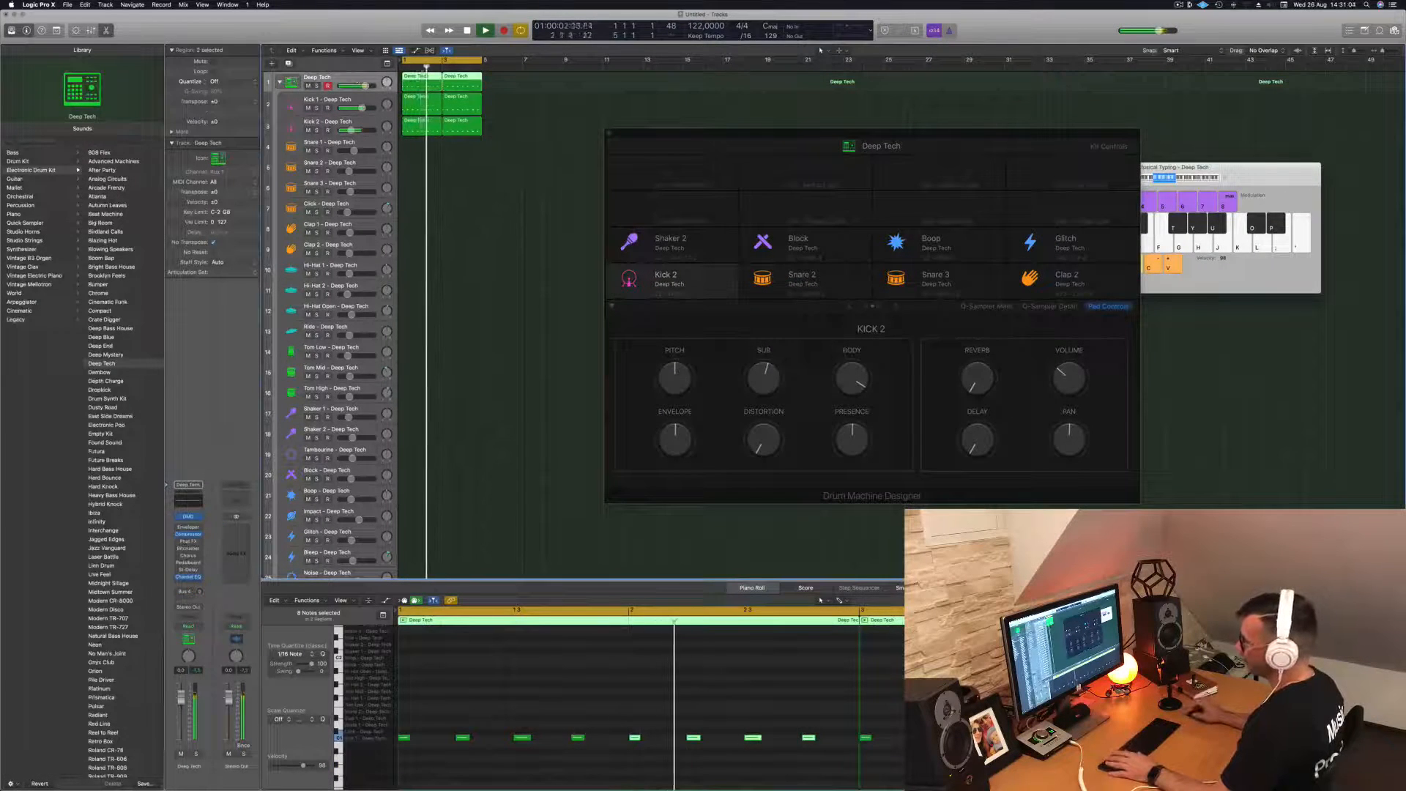
{"action": "key", "text": "space"}
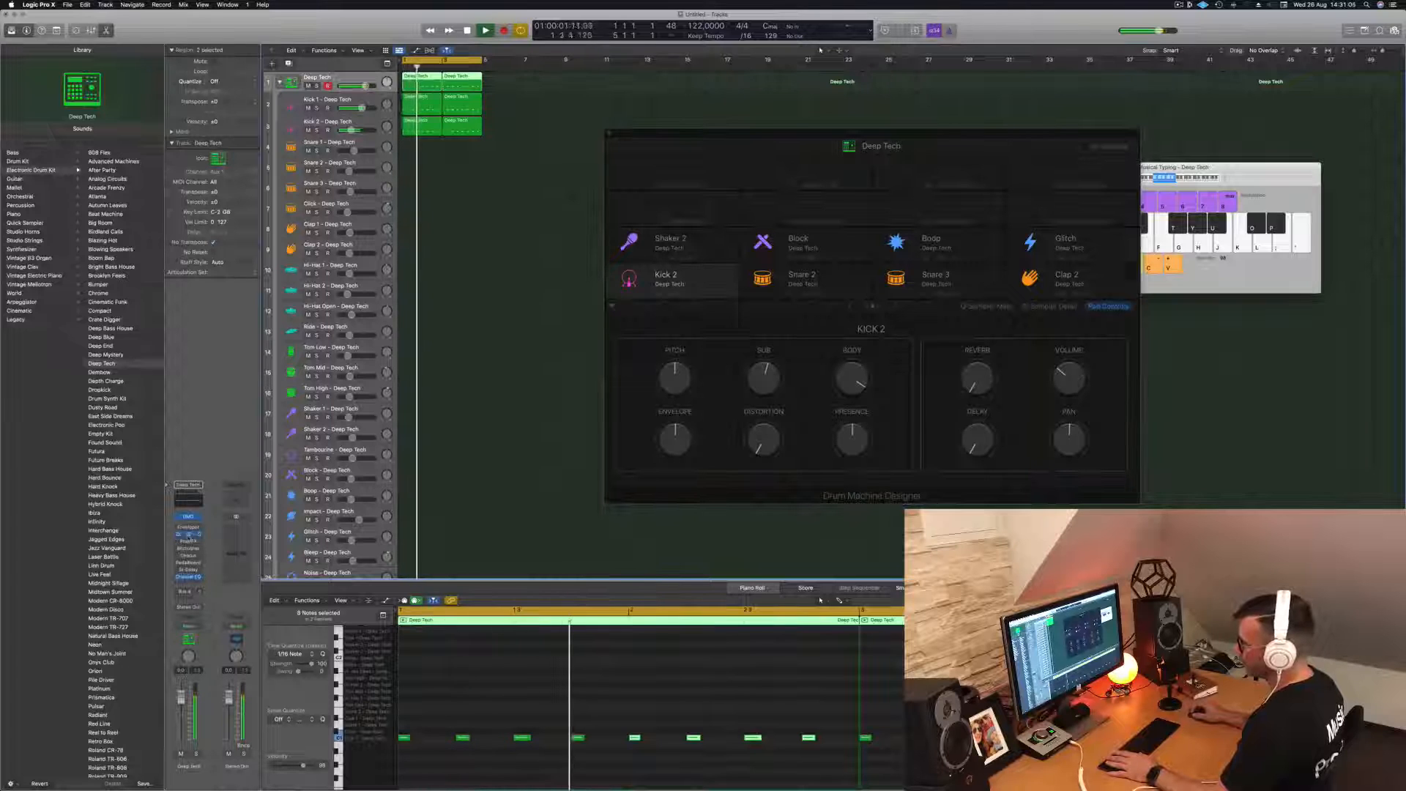
{"action": "left_click", "coordinate": [188, 535]}
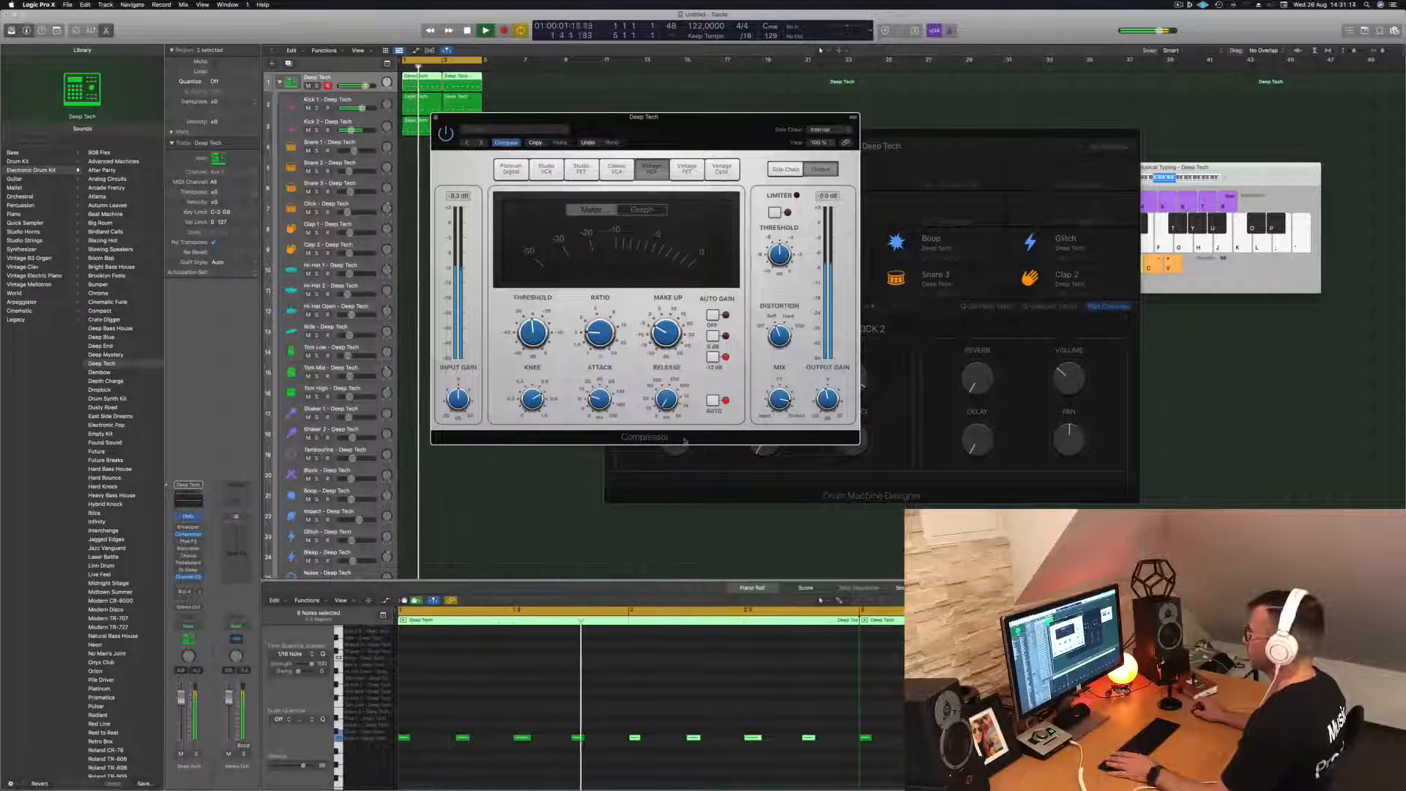
{"action": "left_click_drag", "start_coordinate": [667, 400], "coordinate": [671, 359]}
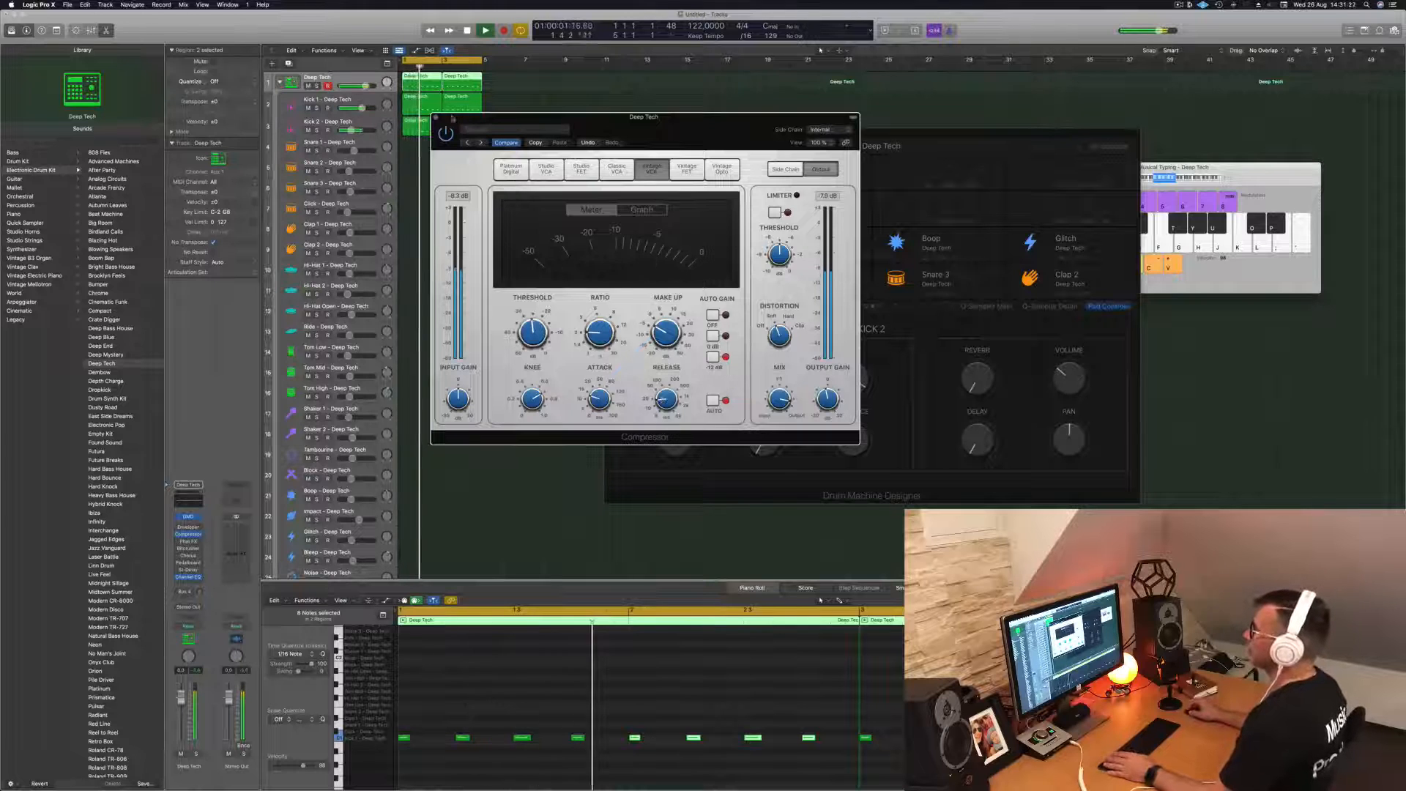
{"action": "left_click", "coordinate": [436, 117]}
{"action": "key", "text": "space"}
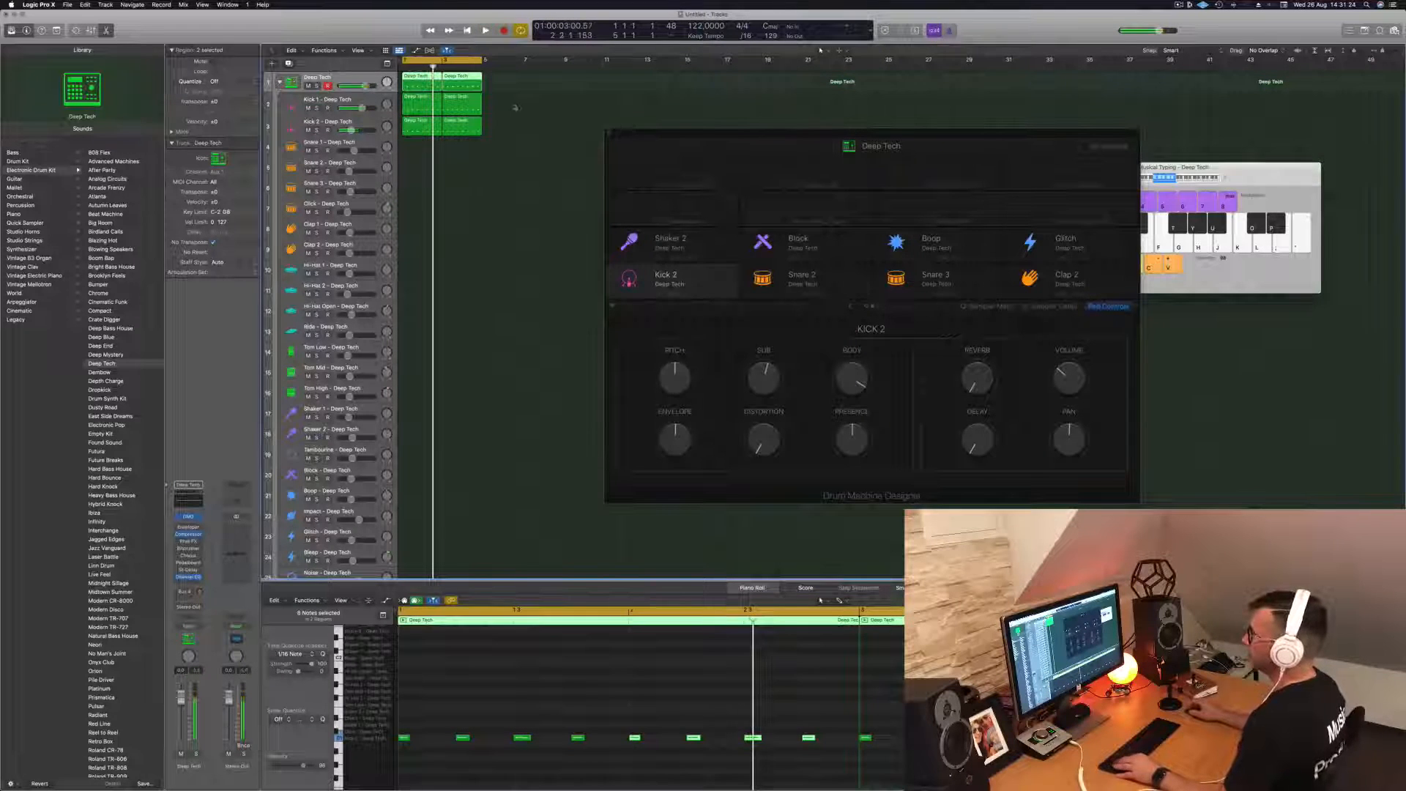
- Move the first Deep Tech region from the main kit track down to the Tom Low track
{"action": "left_click", "coordinate": [489, 104]}
{"action": "left_click", "coordinate": [418, 86]}
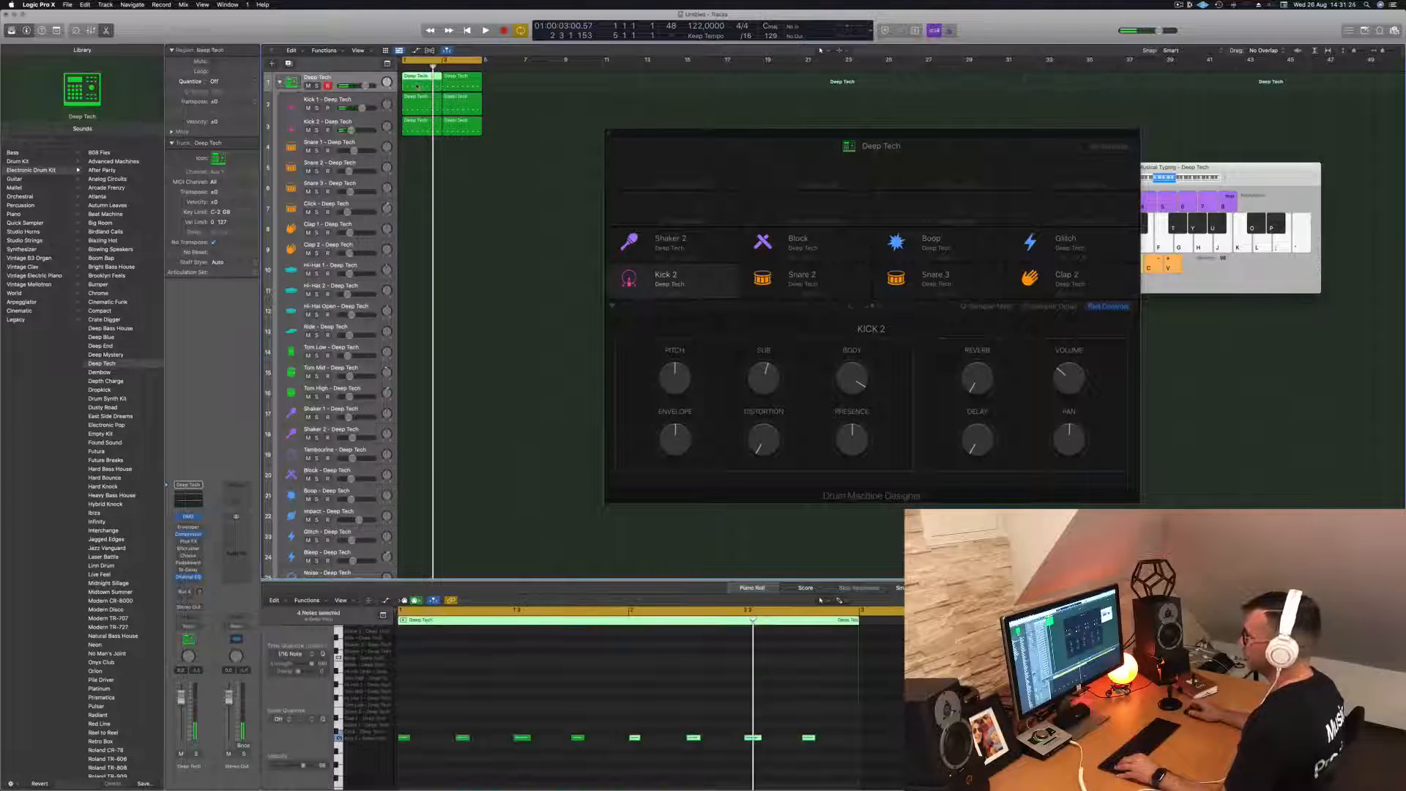
{"action": "left_click_drag", "start_coordinate": [418, 87], "coordinate": [419, 351]}
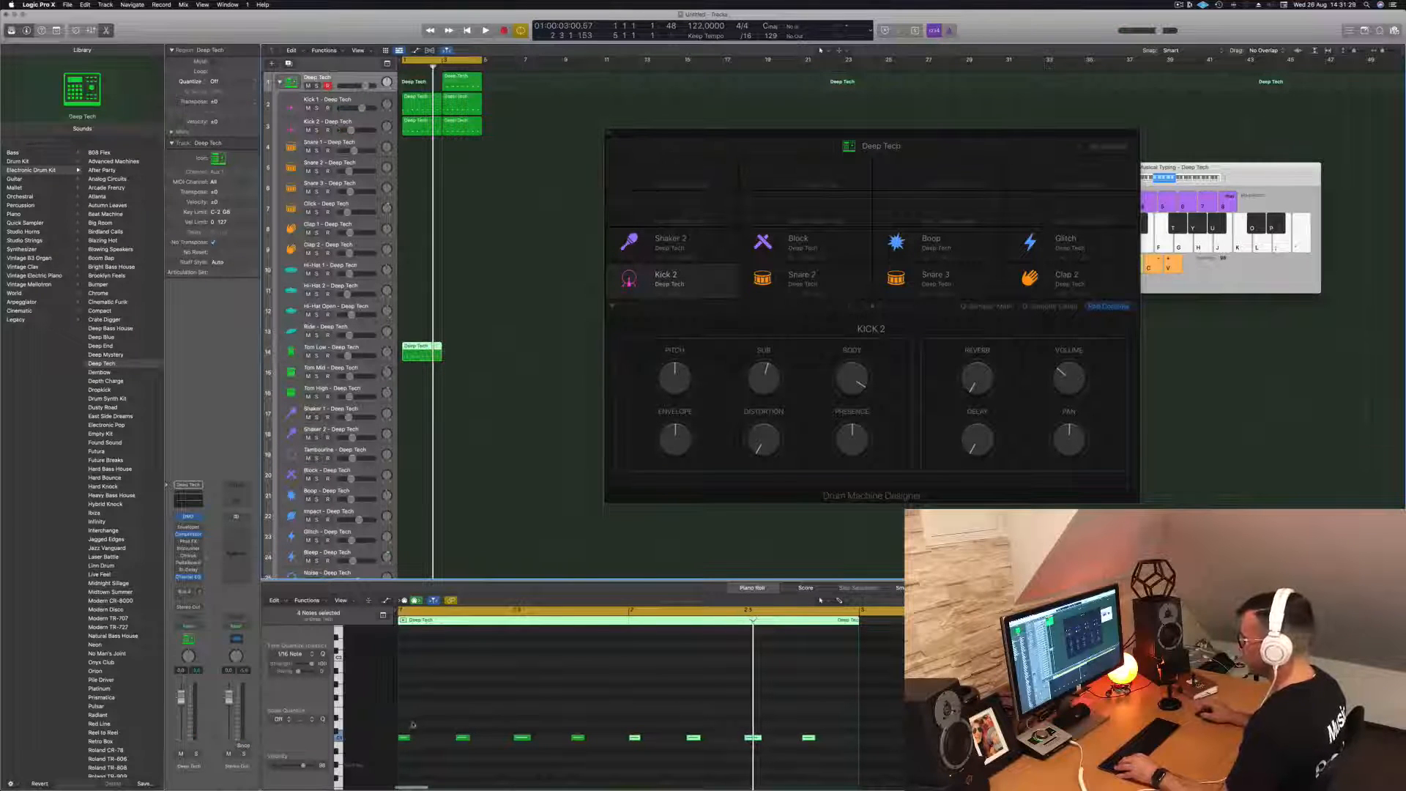
- Keep only the fourth and eighth notes in the Tom Low region, shift them slightly later and lower, and audition the loop
{"action": "left_click_drag", "start_coordinate": [415, 723], "coordinate": [555, 761]}
{"action": "key", "text": "Delete"}
{"action": "left_click_drag", "start_coordinate": [627, 722], "coordinate": [760, 759]}
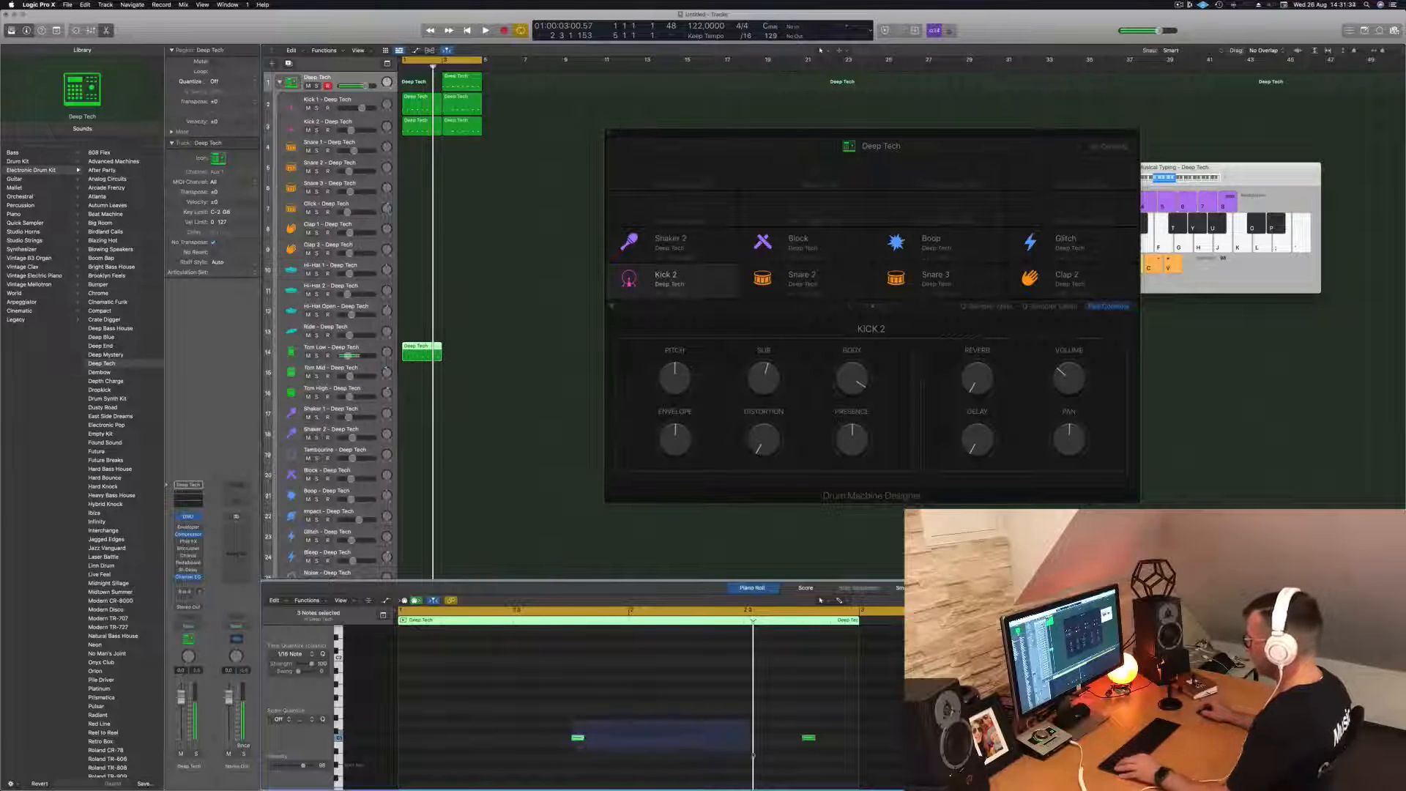
{"action": "key", "text": "Delete"}
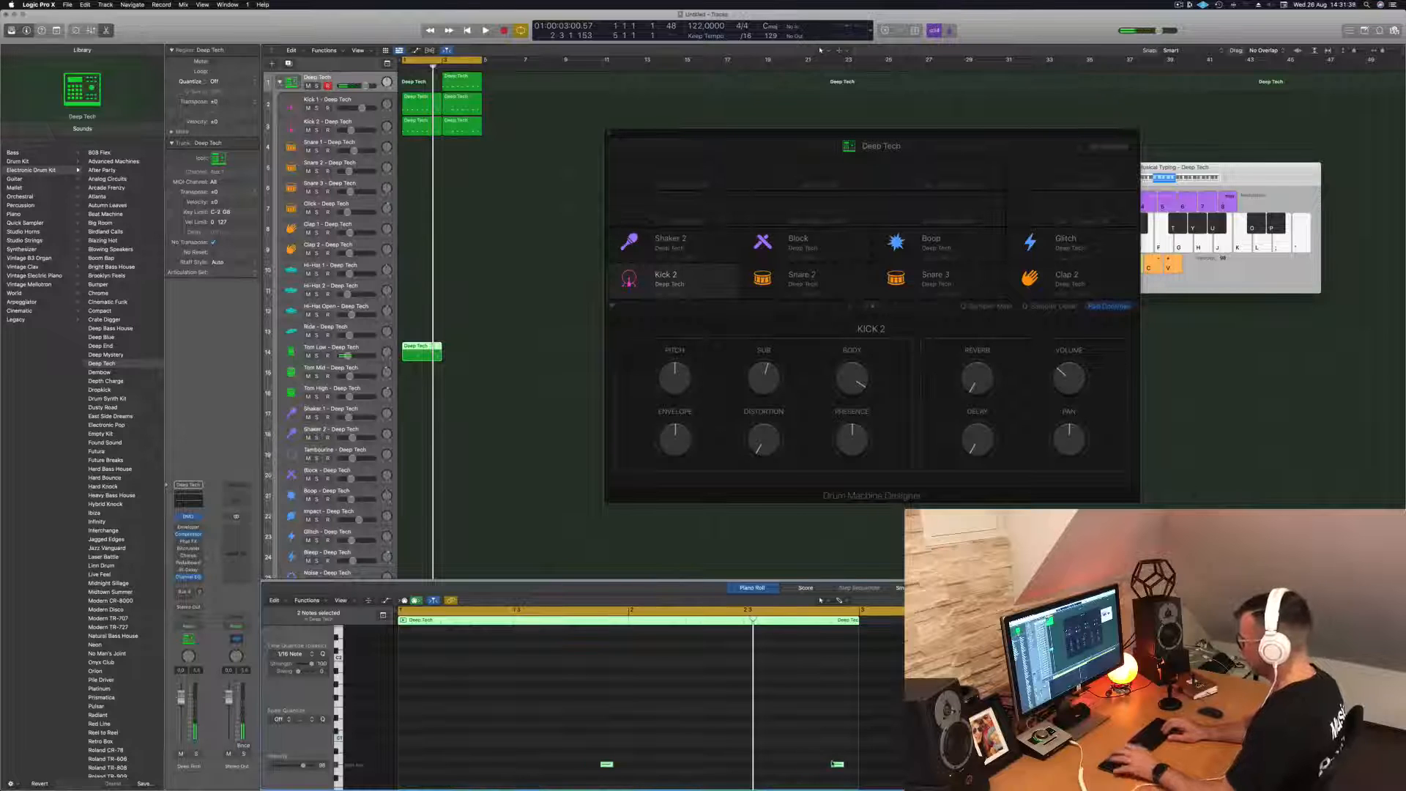
{"action": "key", "text": "space"}
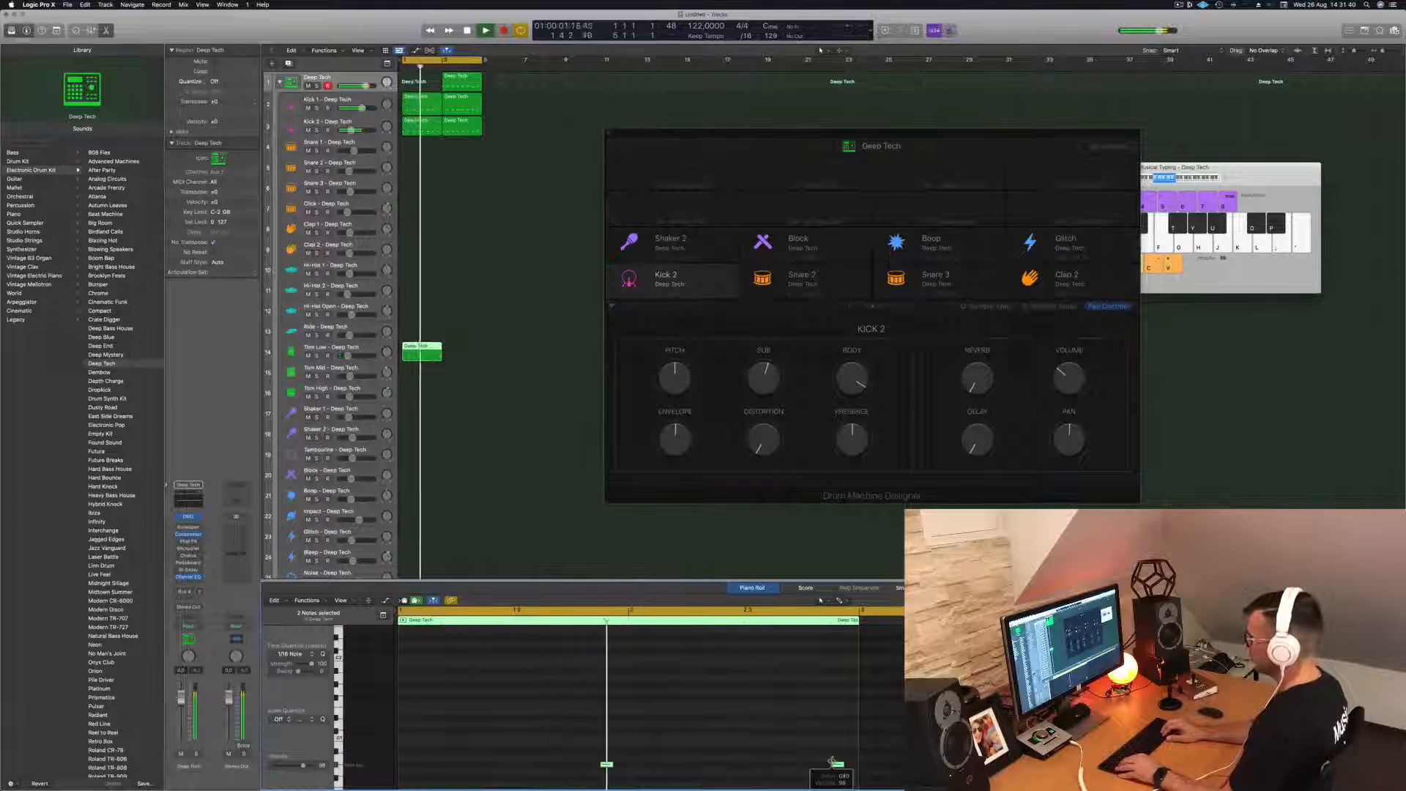
{"action": "key", "text": "space"}
- Copy the Tom Low region to bar 3 and listen to the loop
{"action": "left_click_drag", "start_coordinate": [421, 356], "coordinate": [463, 357]}
{"action": "key", "text": "space"}
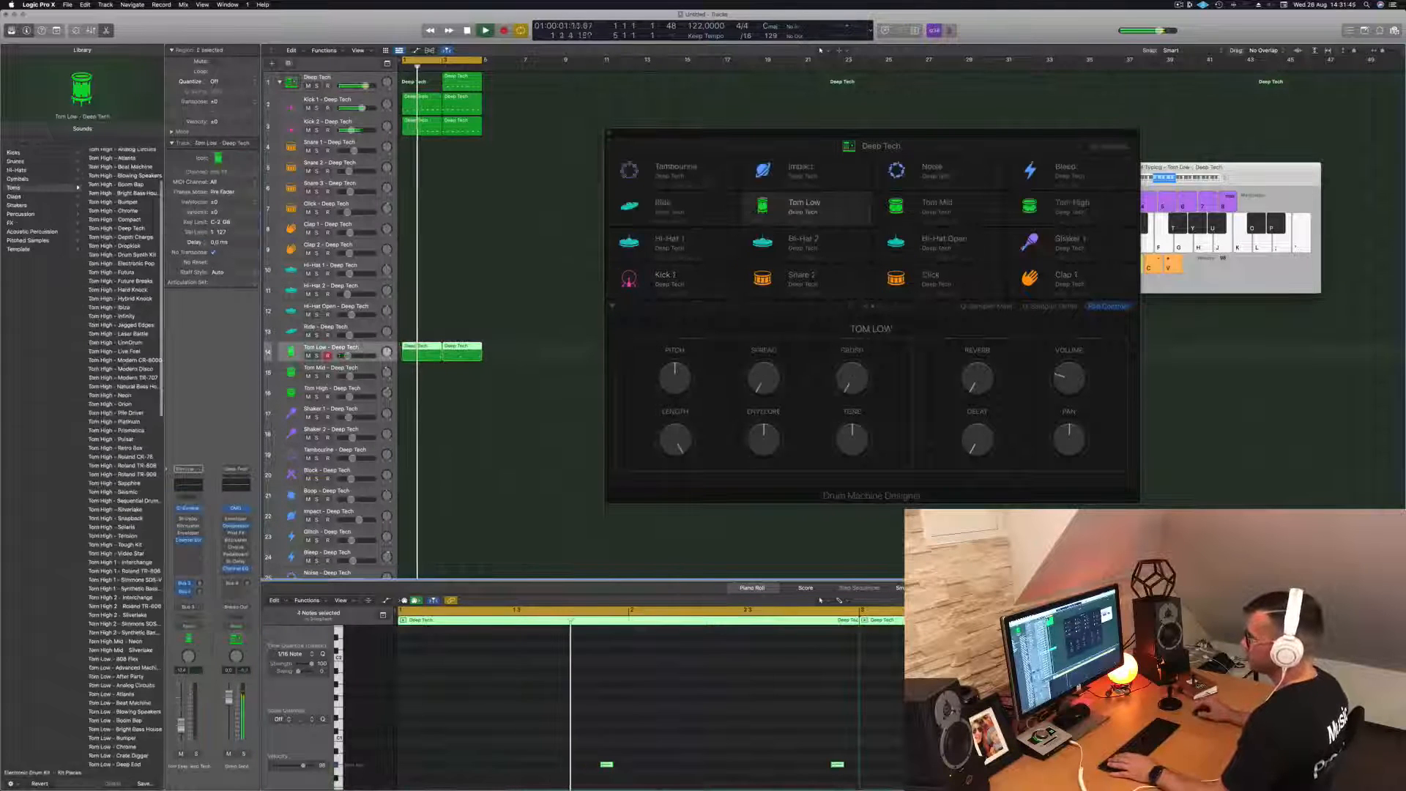
{"action": "key", "text": "space"}
- Try the Tom Low 2 - Tough Kit and Tom Low 2 - Sapphire sounds on the Tom Low track during playback
{"action": "scroll", "coordinate": [111, 386], "scroll_direction": "down", "scroll_amount": 10}
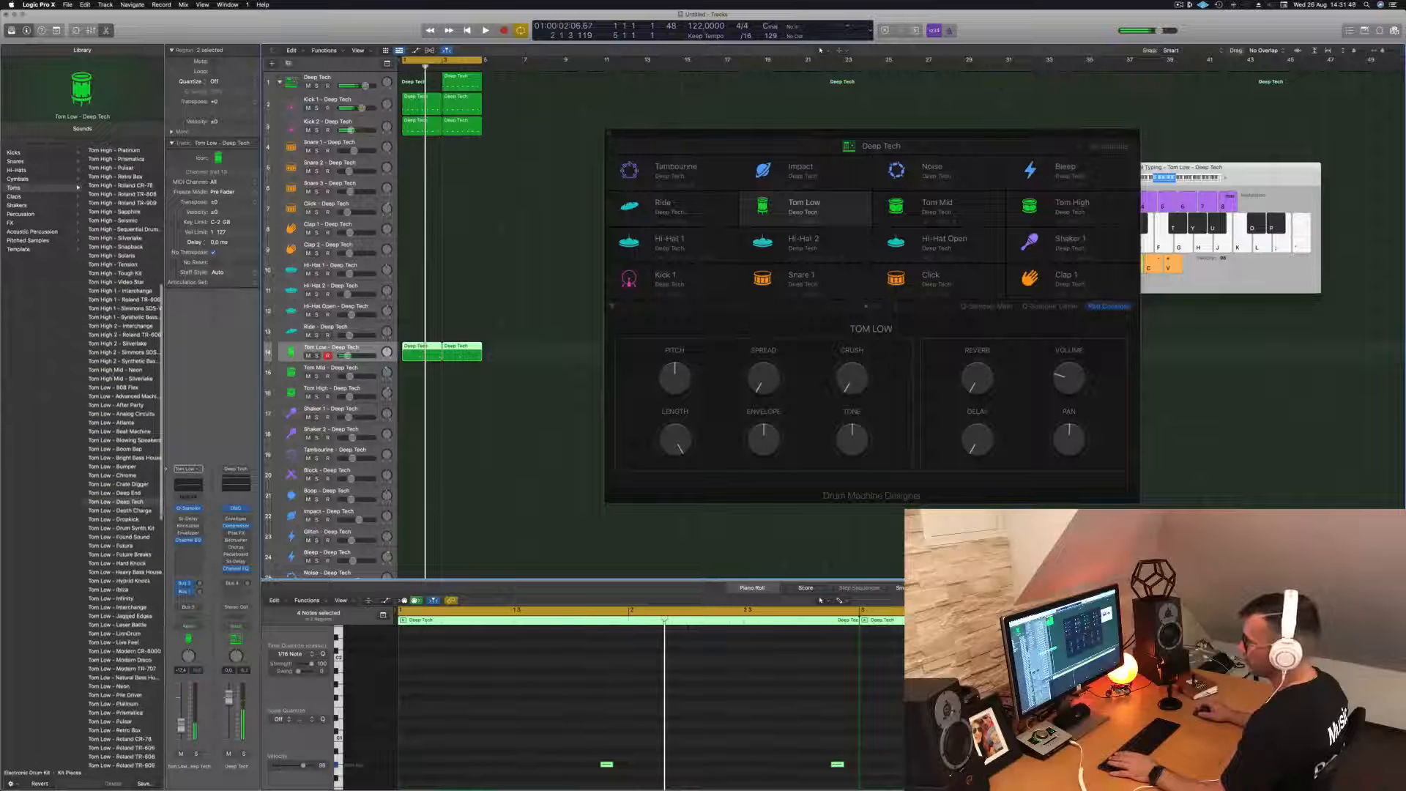
{"action": "scroll", "coordinate": [123, 454], "scroll_direction": "down", "scroll_amount": 10}
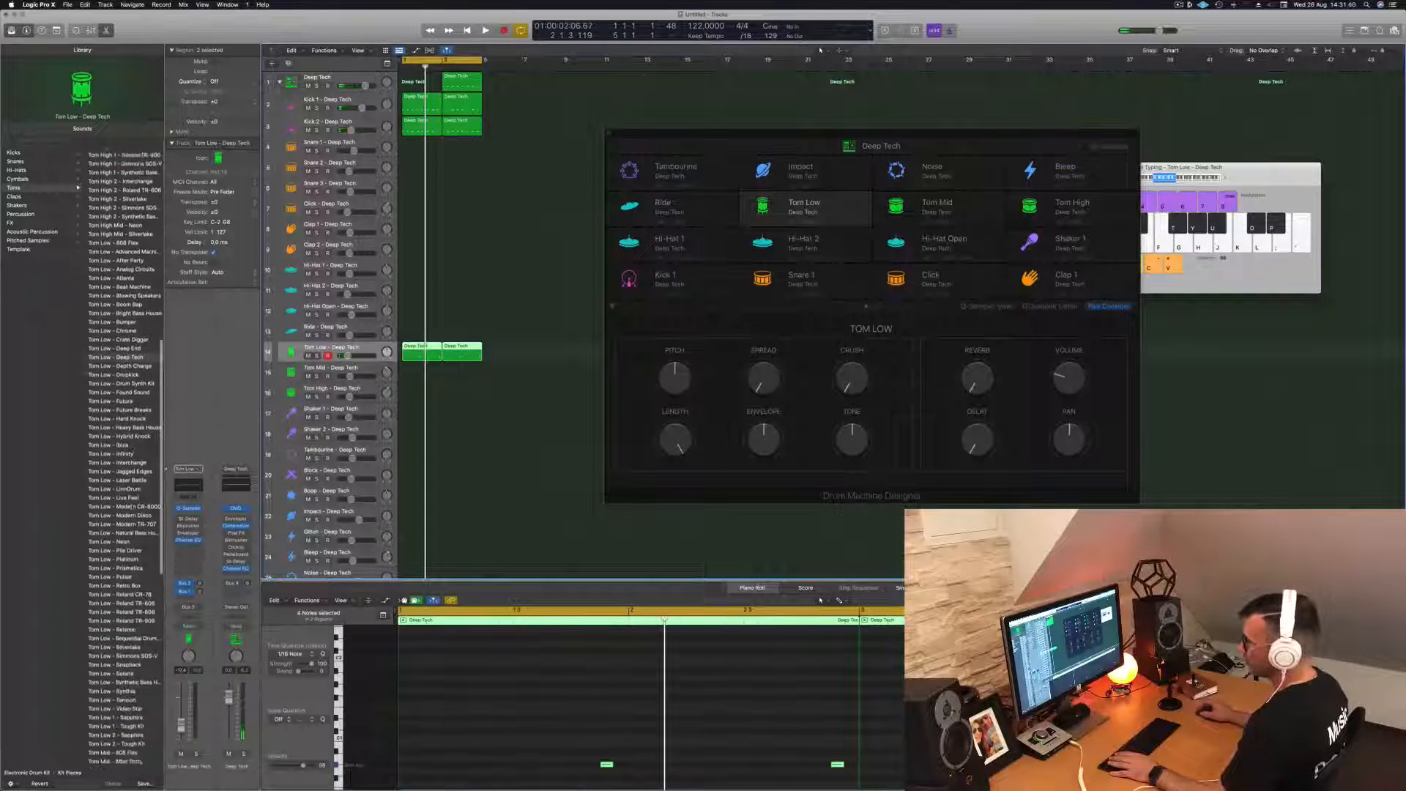
{"action": "scroll", "coordinate": [120, 454], "scroll_direction": "down", "scroll_amount": 1}
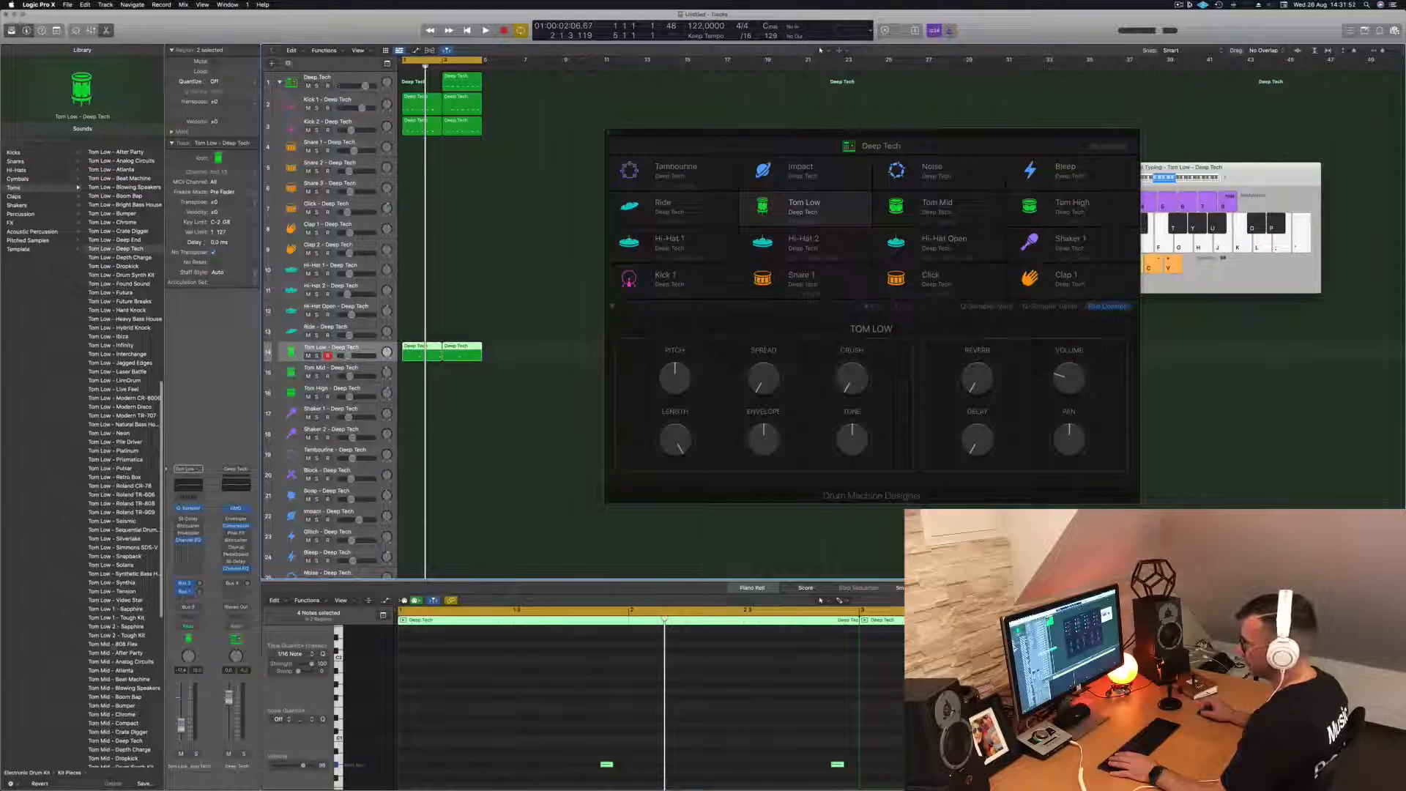
{"action": "left_click", "coordinate": [110, 635]}
{"action": "key", "text": "space"}
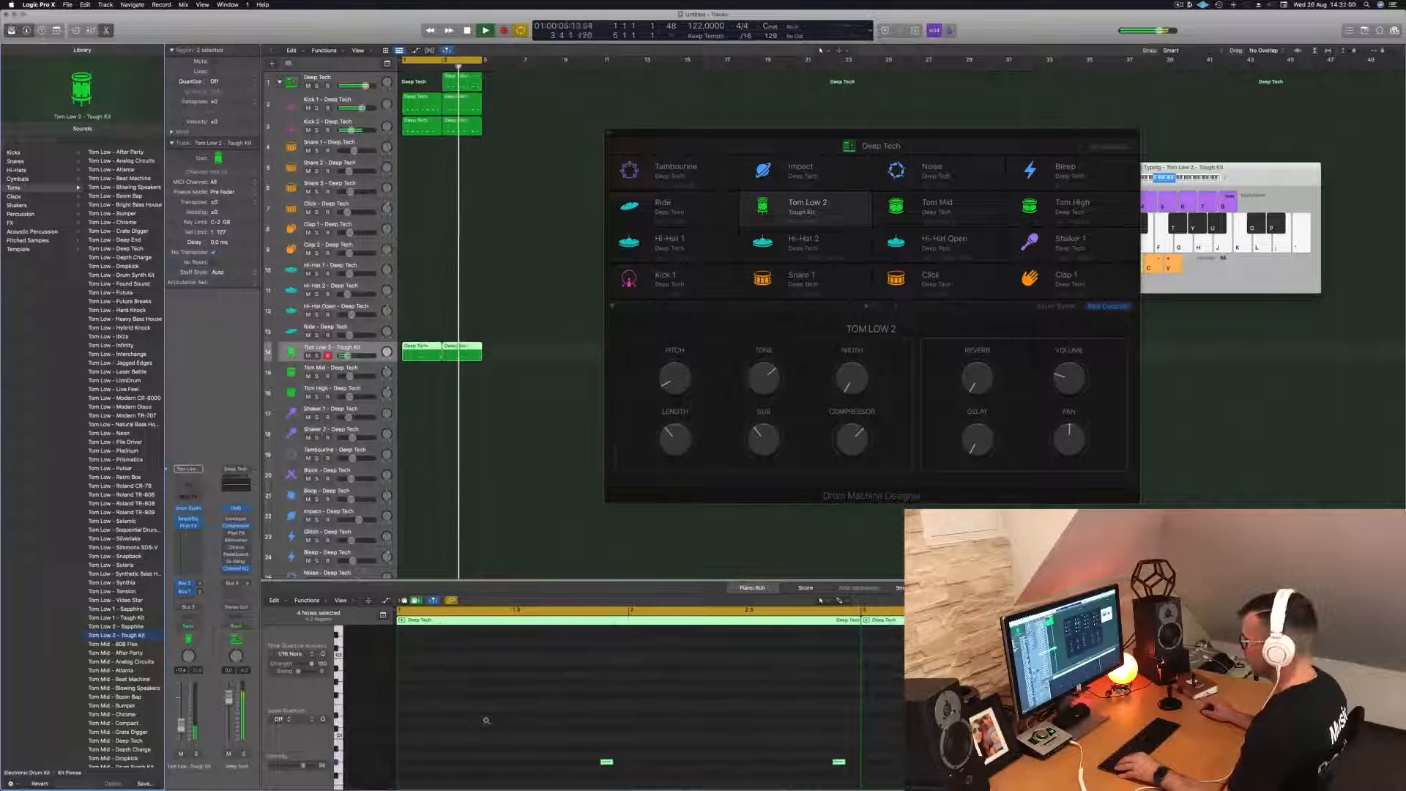
{"action": "scroll", "coordinate": [486, 723], "scroll_direction": "up", "scroll_amount": 5}
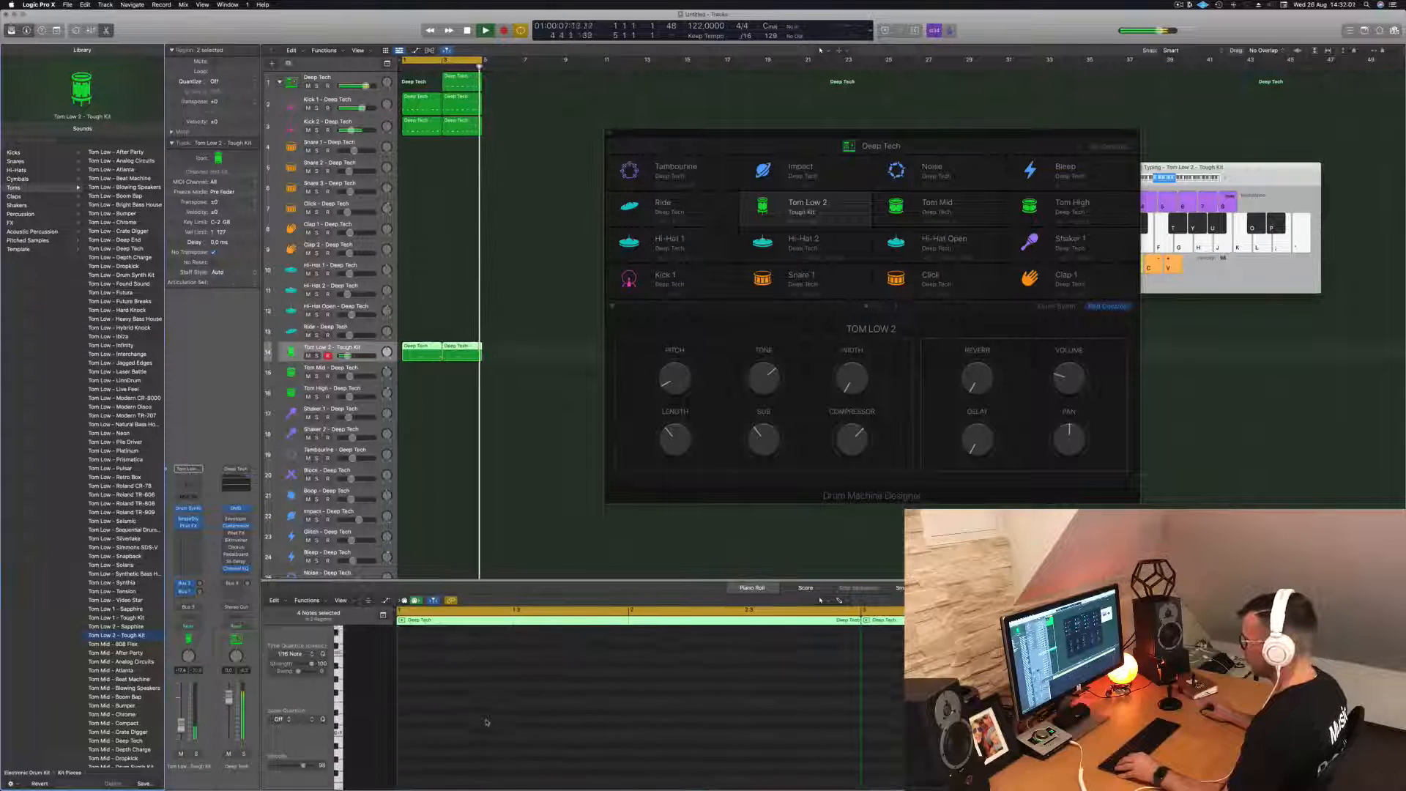
{"action": "left_click", "coordinate": [119, 628]}
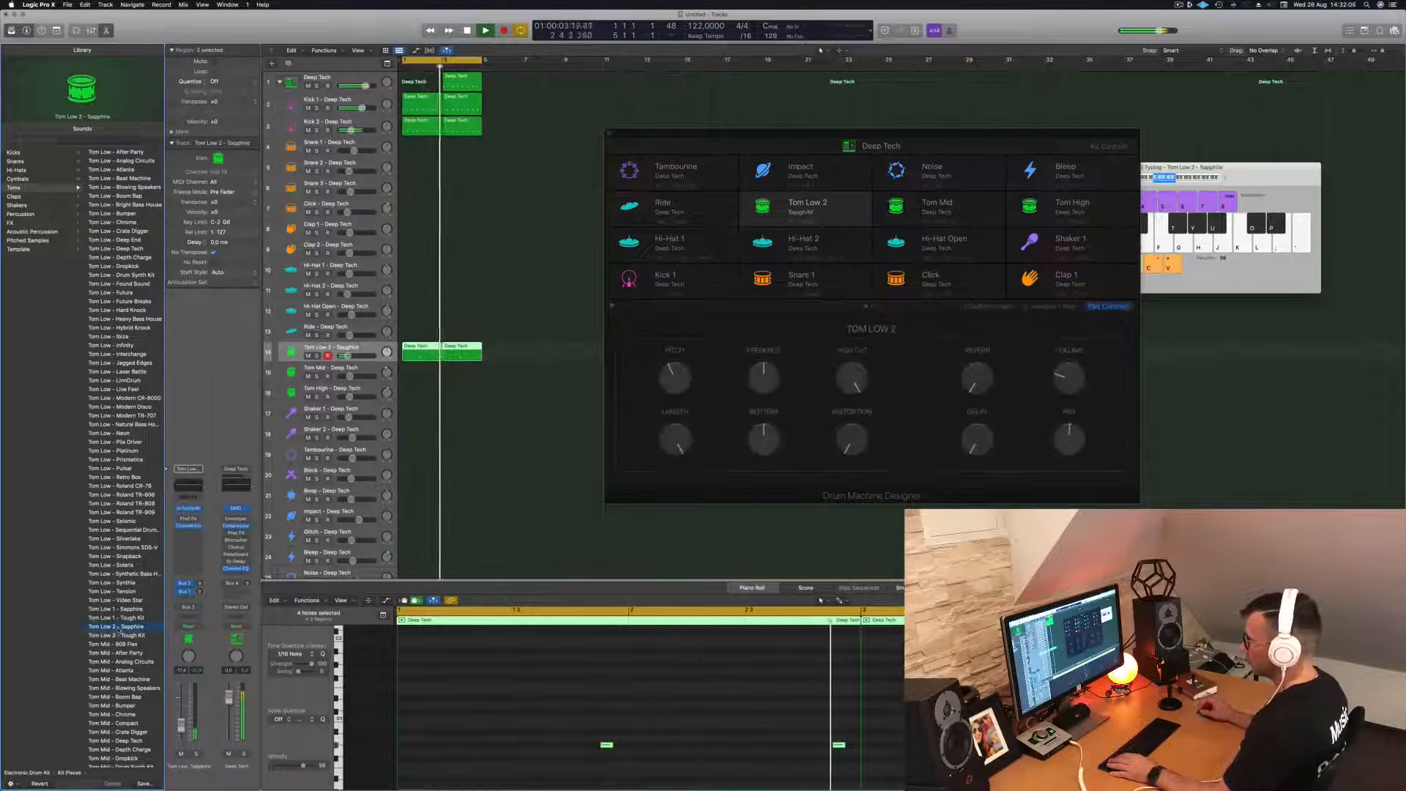
- Transpose the four low tom notes up in semitone steps and by an octave while the loop plays
{"action": "scroll", "coordinate": [474, 689], "scroll_direction": "down", "scroll_amount": 3}
{"action": "scroll", "coordinate": [475, 688], "scroll_direction": "down", "scroll_amount": 2}
{"action": "key", "text": "alt+Up"}
{"action": "key", "text": "alt+Up"}
{"action": "key", "text": "alt+Up"}
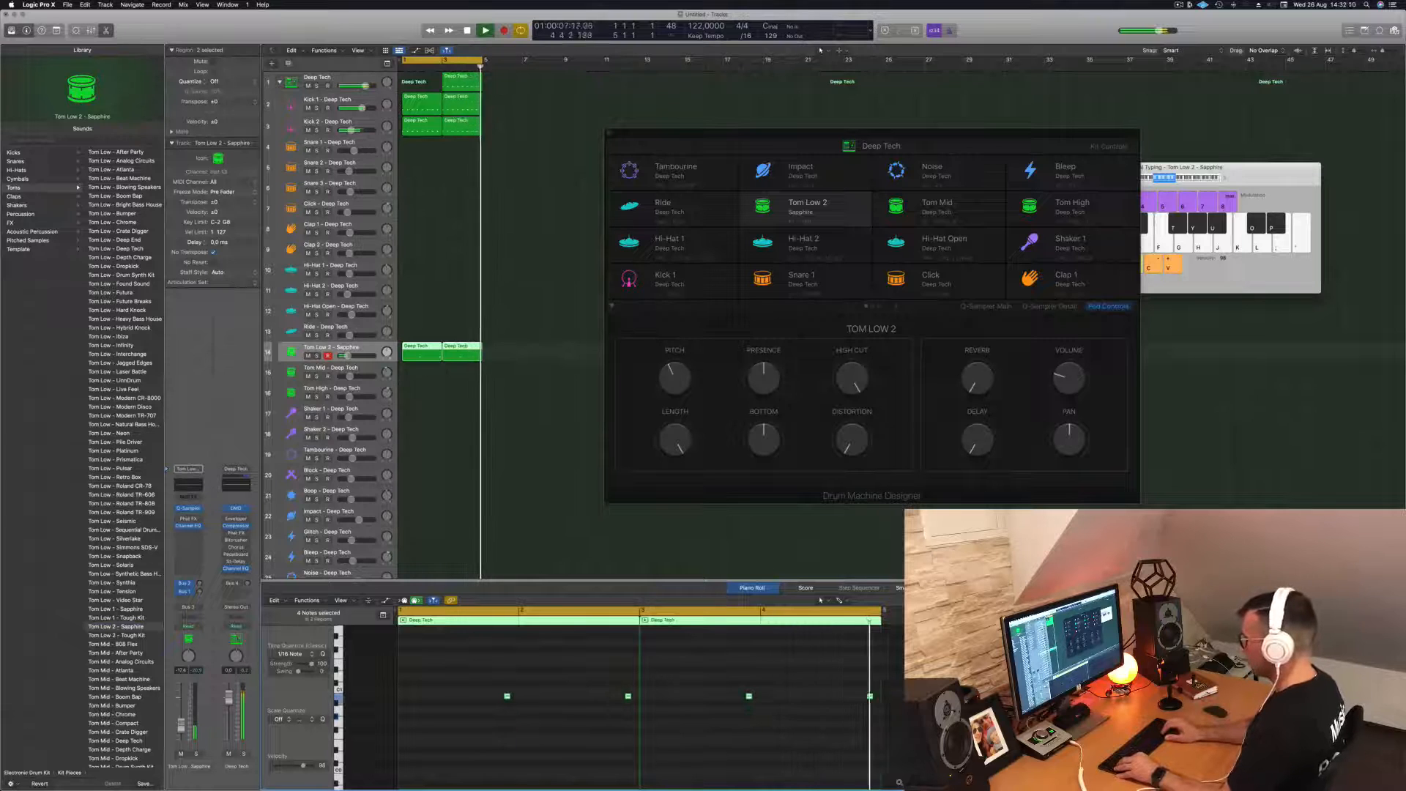
{"action": "scroll", "coordinate": [438, 745], "scroll_direction": "up", "scroll_amount": 3}
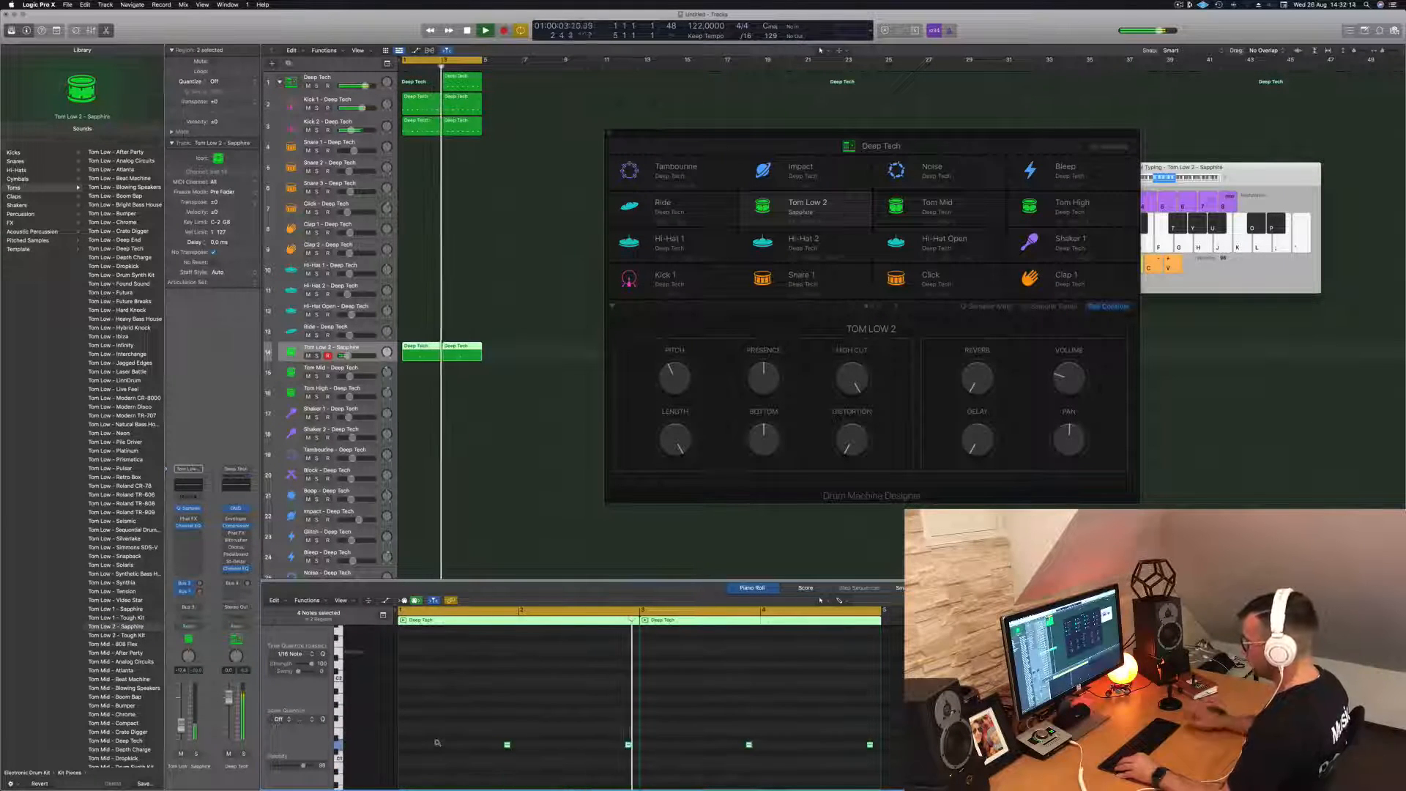
{"action": "key", "text": "shift+alt+Up"}
{"action": "key", "text": "alt+Up"}
{"action": "key", "text": "alt+Up"}
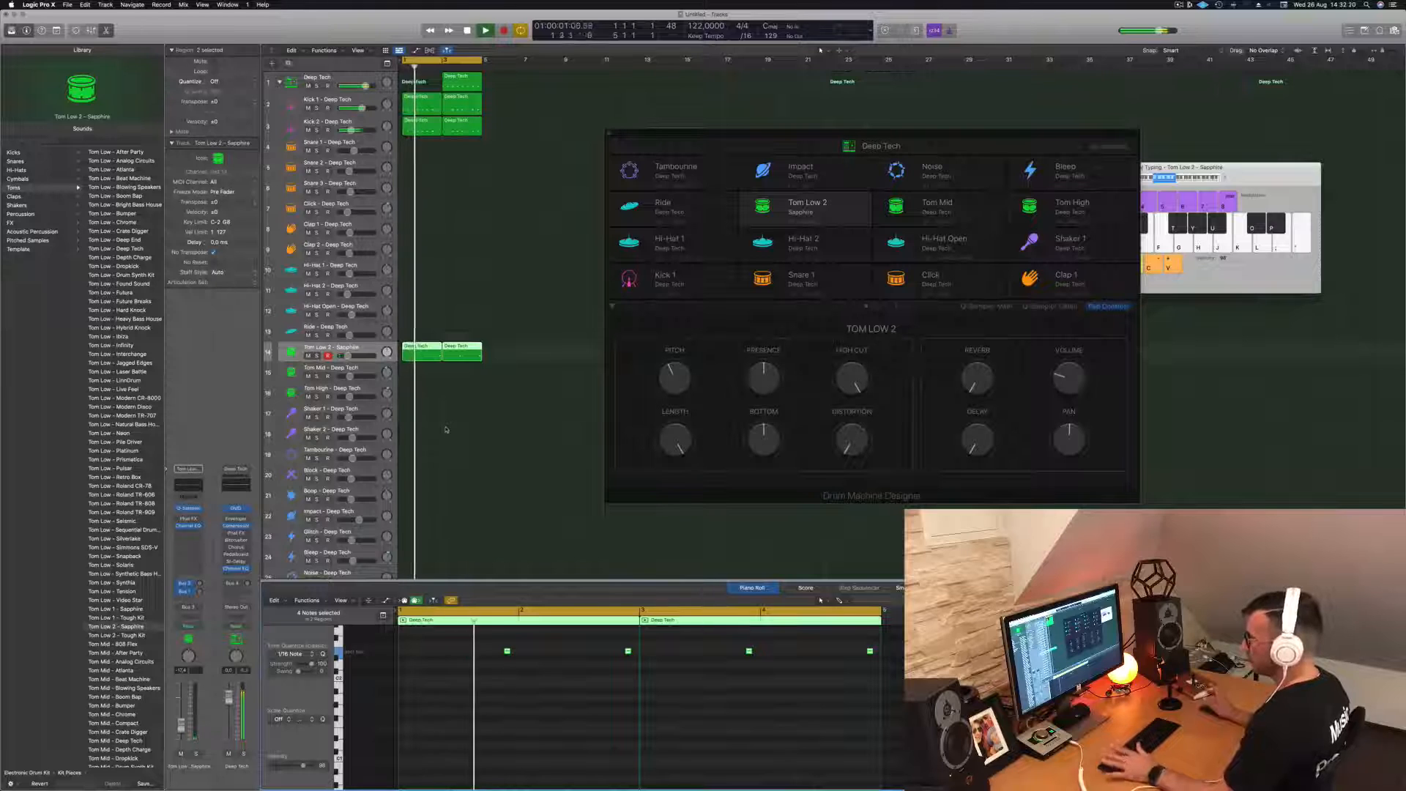
- Change the low tom sound to Tom Low 1 - Sapphire and try its notes an octave lower before transposing them back up
{"action": "left_click", "coordinate": [123, 617]}
{"action": "left_click", "coordinate": [121, 609]}
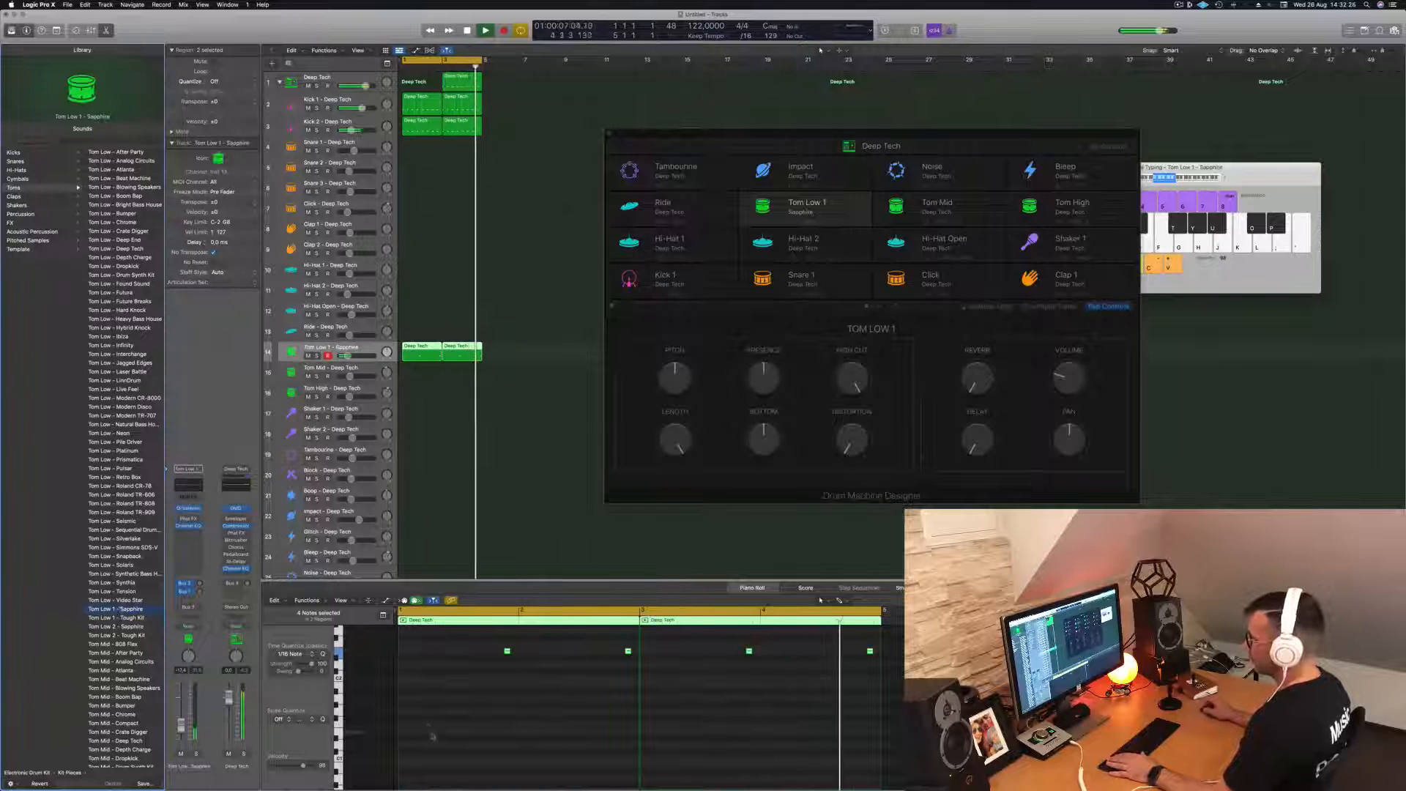
{"action": "left_click_drag", "start_coordinate": [464, 644], "coordinate": [882, 672]}
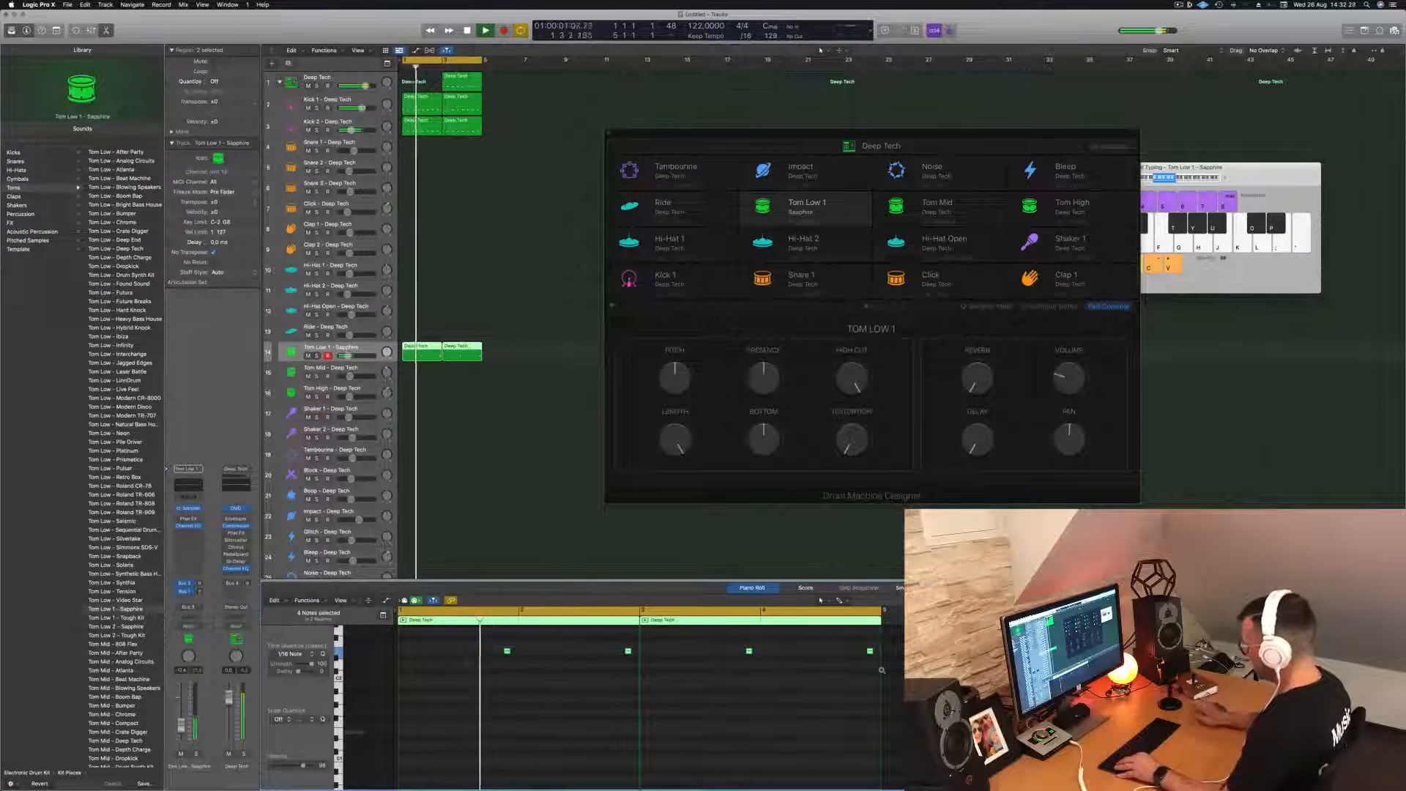
{"action": "key", "text": "alt+shift+Down"}
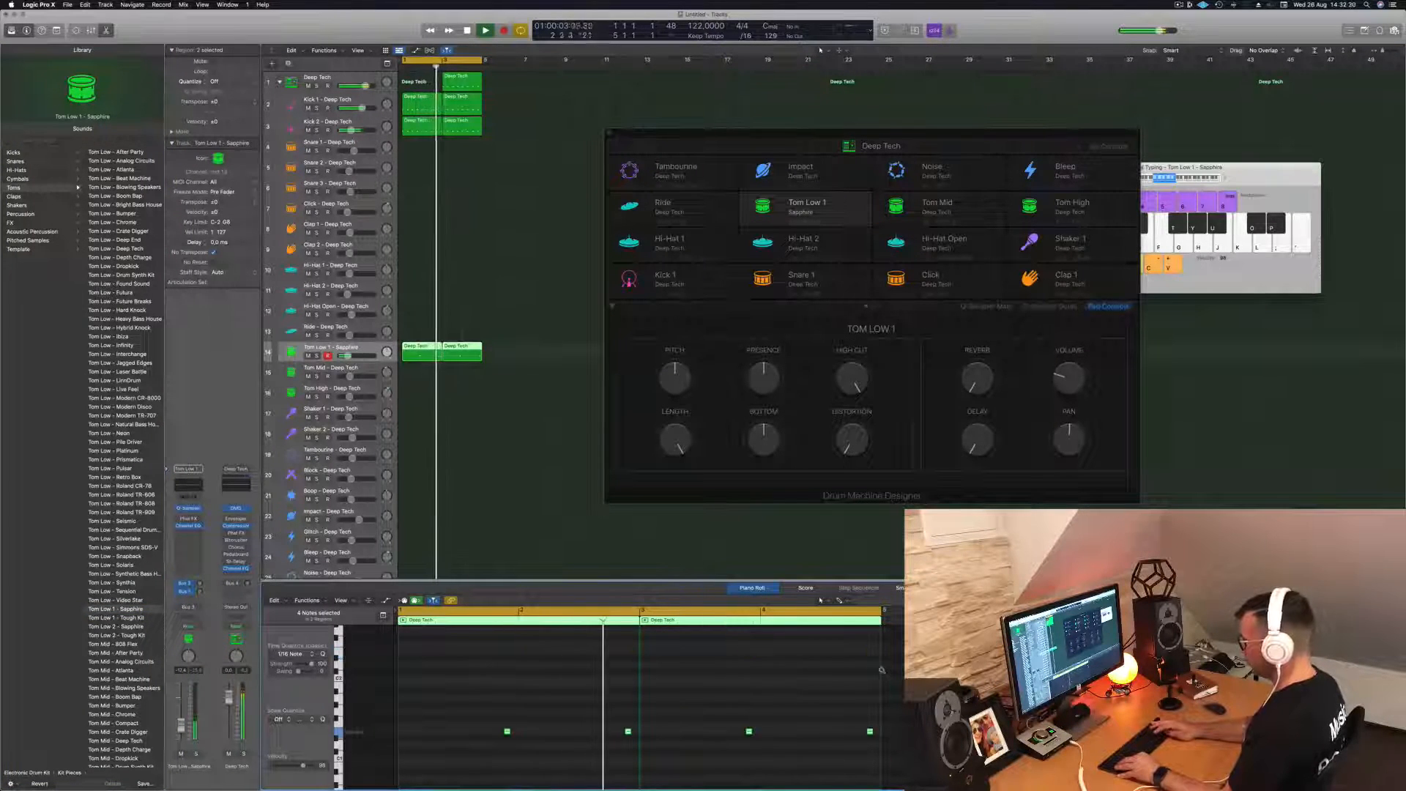
{"action": "key", "text": "alt+shift+Up"}
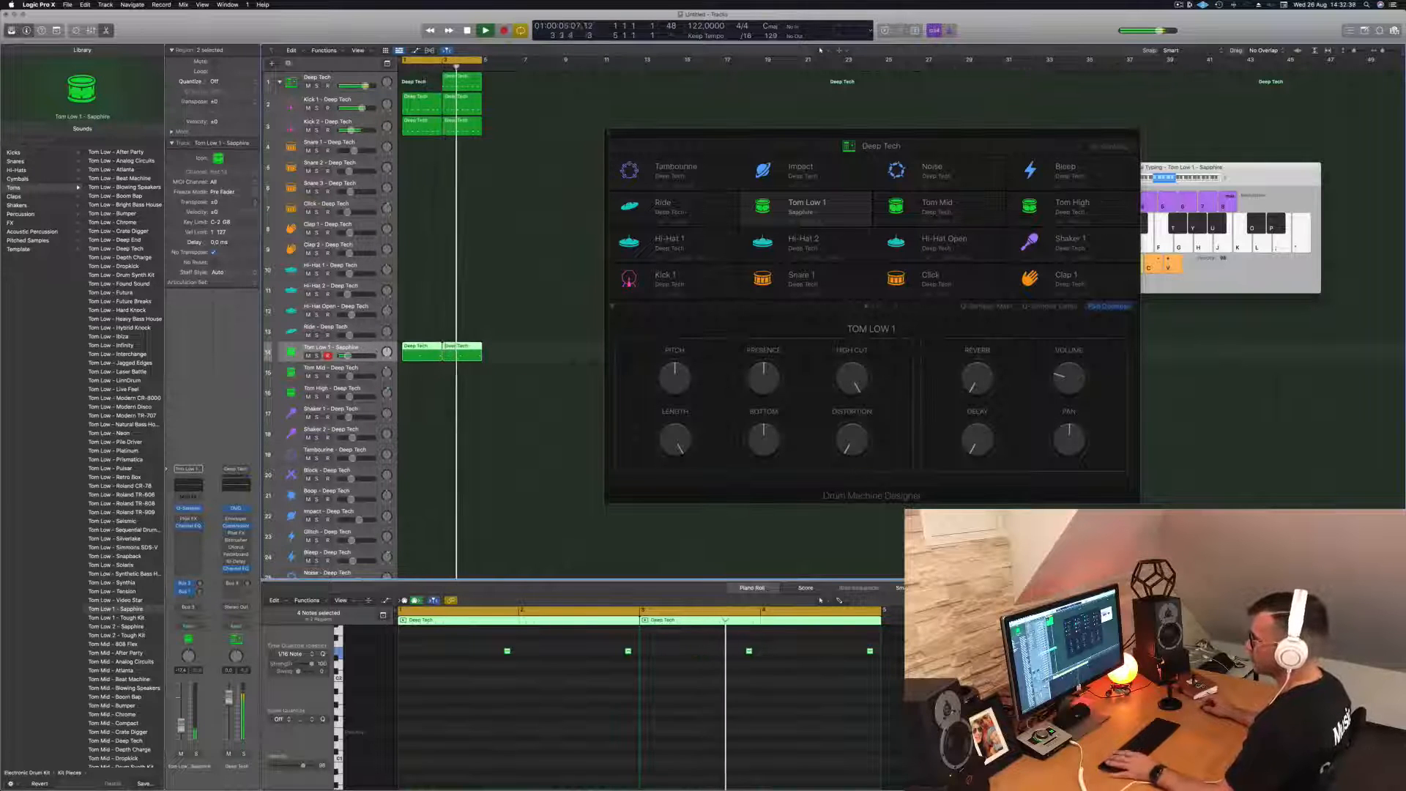
- Copy the first Tom Low 1 region down to the Tom Mid track
{"action": "left_click", "coordinate": [519, 347]}
{"action": "scroll", "coordinate": [519, 347], "scroll_direction": "down", "scroll_amount": 3}
{"action": "scroll", "coordinate": [520, 310], "scroll_direction": "up", "scroll_amount": 2}
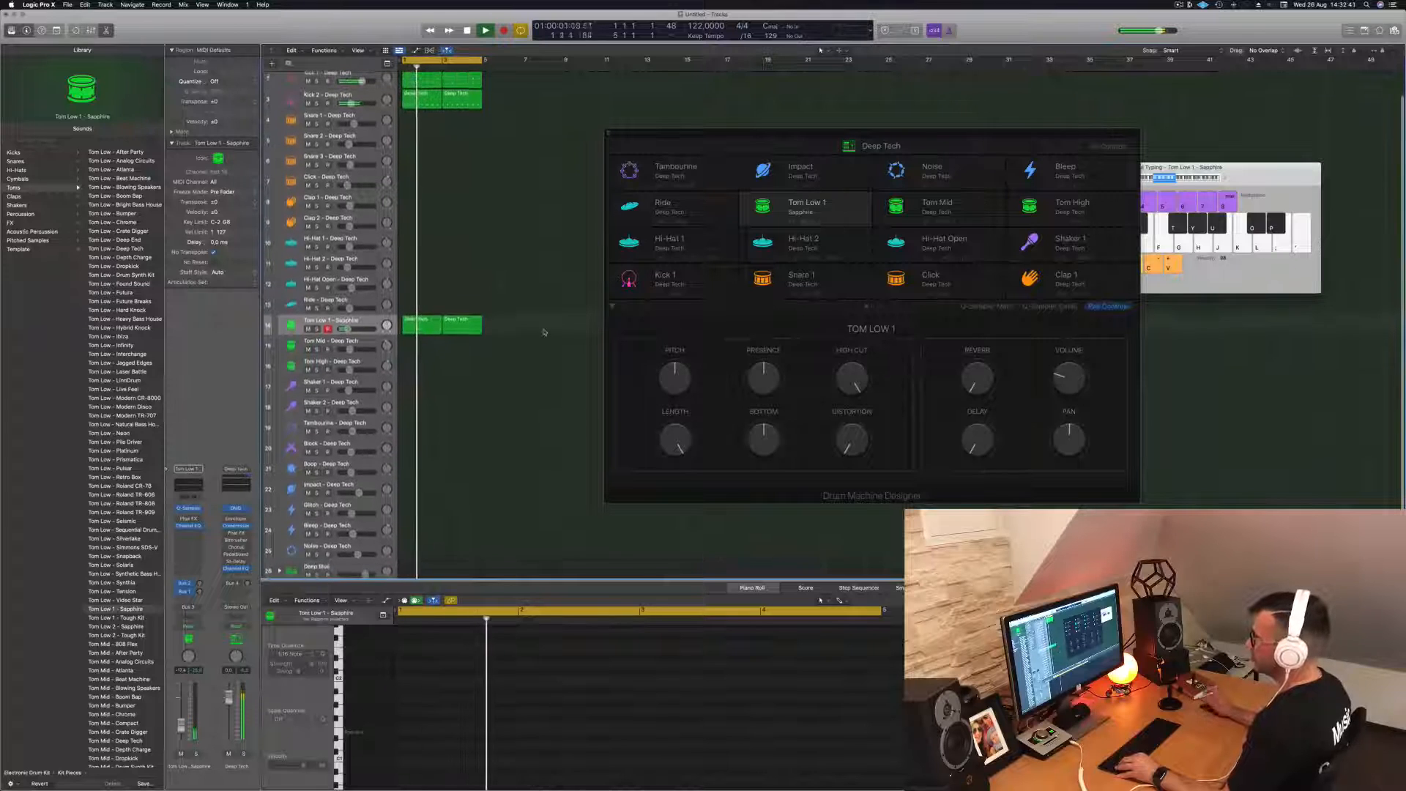
{"action": "left_click_drag", "start_coordinate": [423, 331], "coordinate": [414, 353]}
- Shift the two notes in the Tom Mid region earlier to the start of each bar and transpose them down
{"action": "left_click_drag", "start_coordinate": [437, 626], "coordinate": [706, 698]}
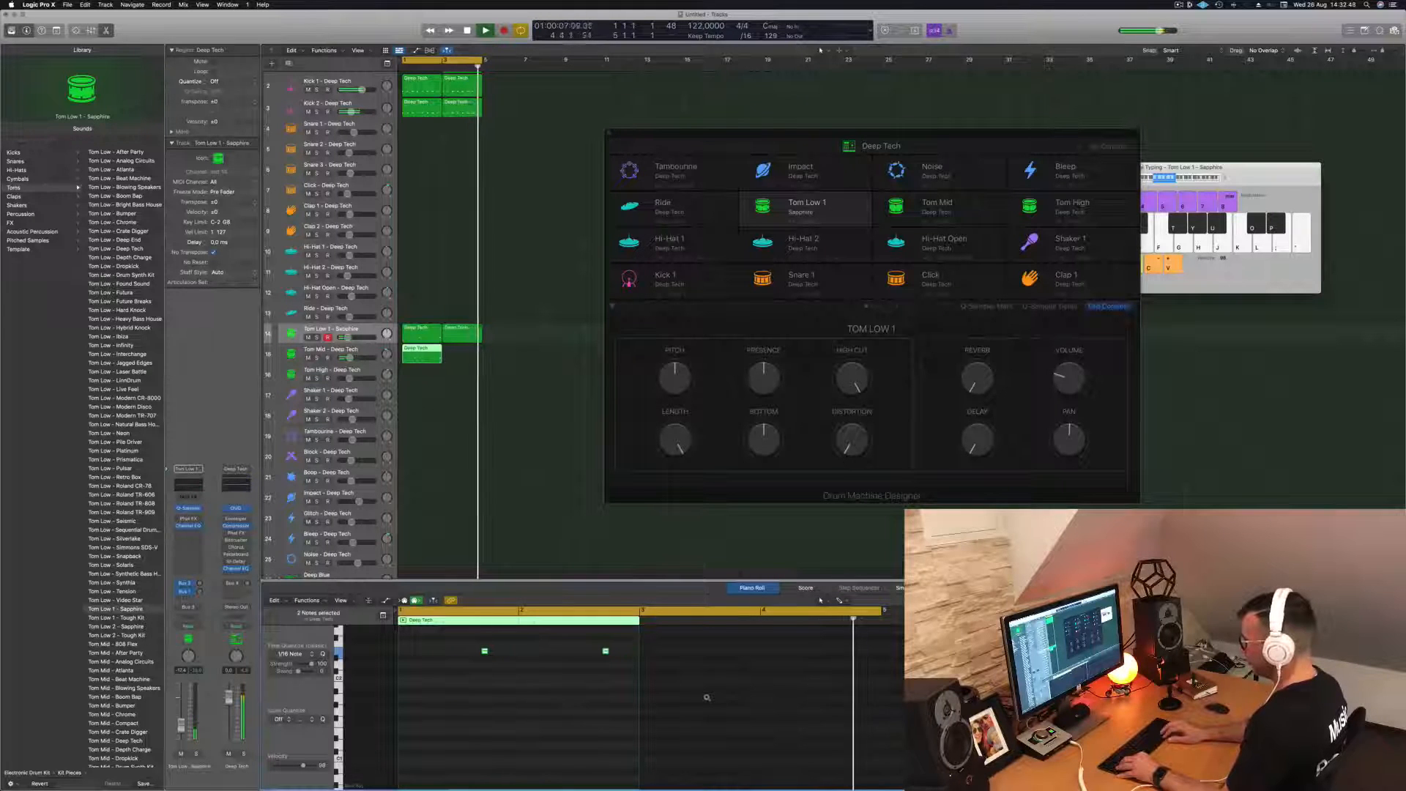
{"action": "key", "text": "alt+Left"}
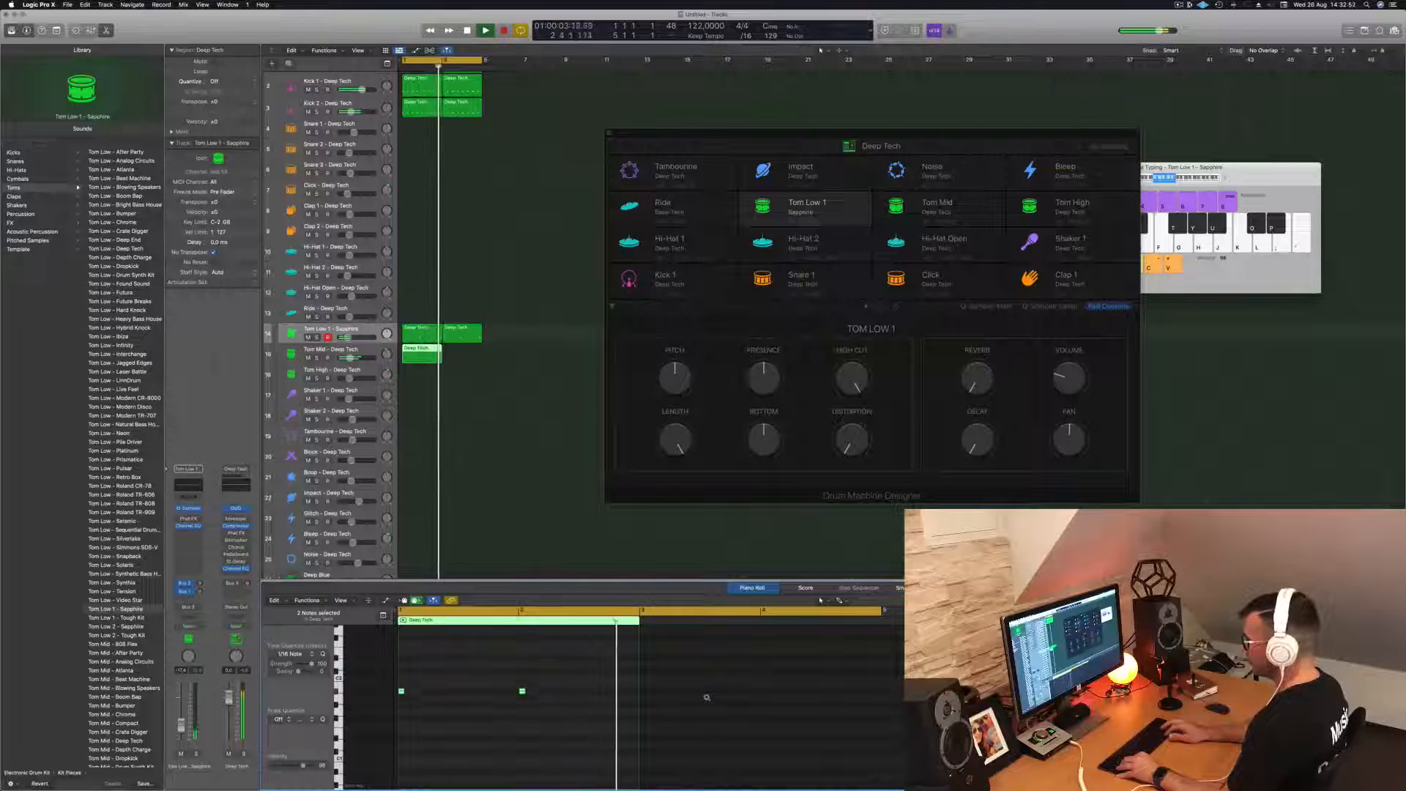
{"action": "key", "text": "alt+shift+Down"}
{"action": "key", "text": "alt+shift+Down"}
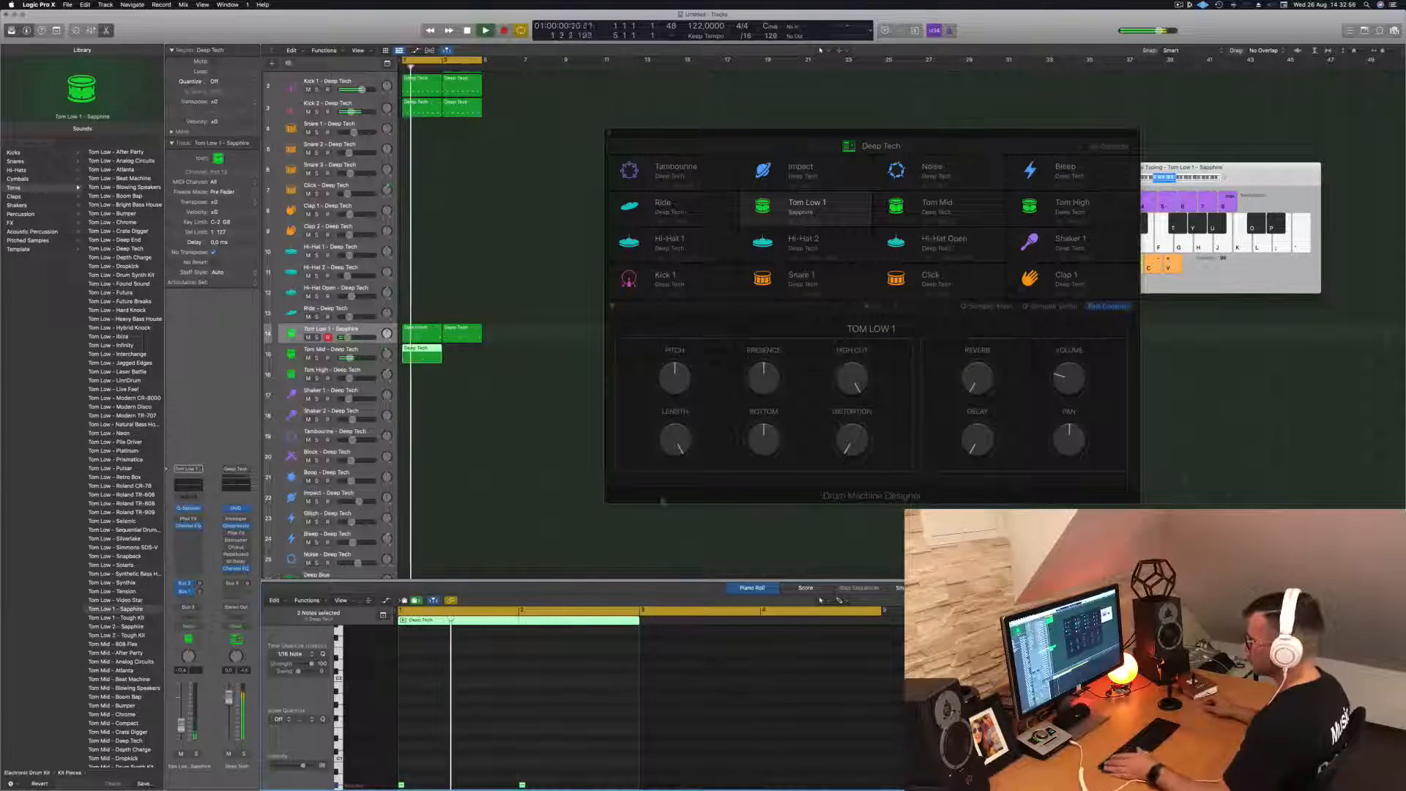
- Nudge the two Tom Mid notes slightly later so they fall just after the start of each bar
{"action": "left_click_drag", "start_coordinate": [555, 769], "coordinate": [414, 742]}
{"action": "scroll", "coordinate": [415, 743], "scroll_direction": "up", "scroll_amount": 2}
{"action": "left_click_drag", "start_coordinate": [577, 662], "coordinate": [363, 695]}
{"action": "key", "text": "alt+Right"}
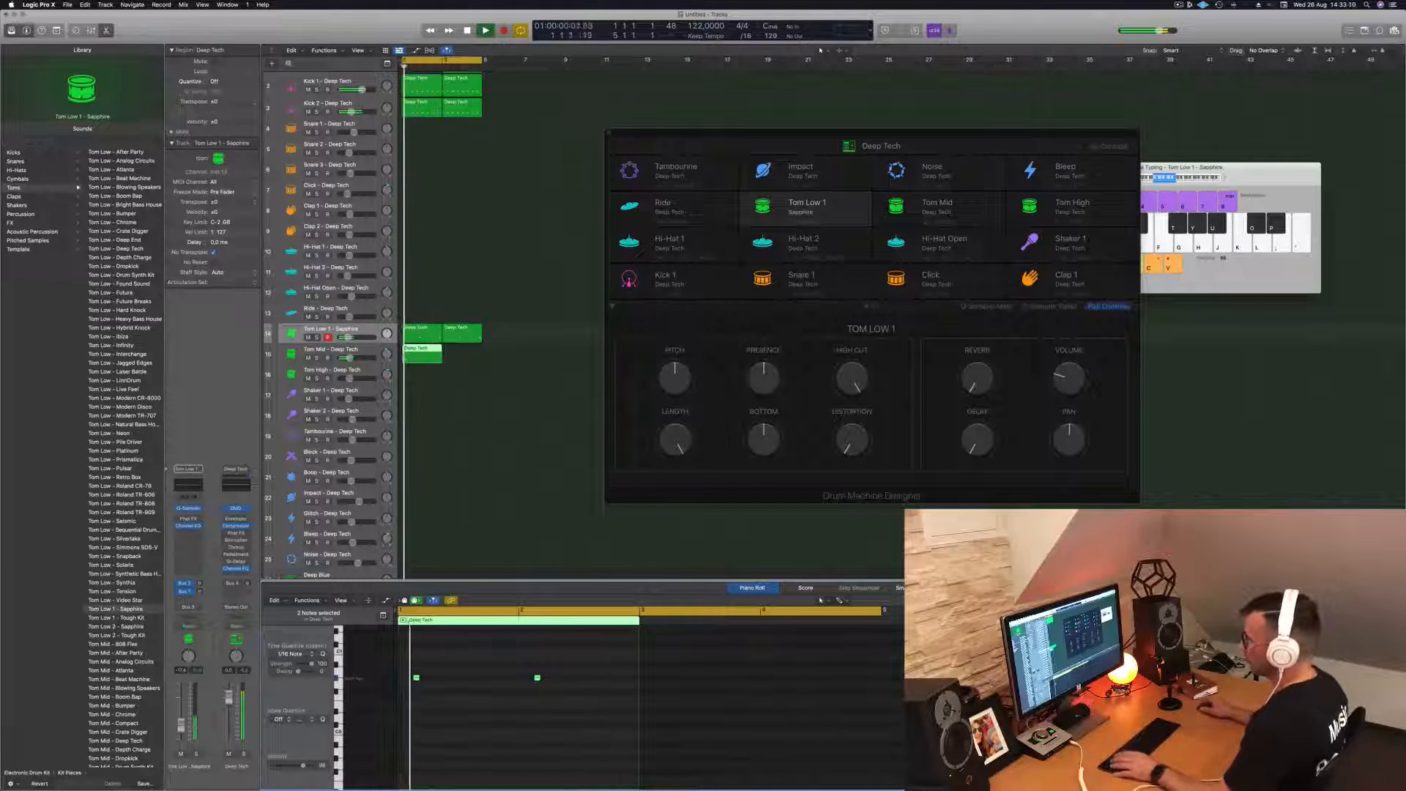
- Transpose the Tom Mid region's two notes down an octave and copy the region to bar 3
{"action": "key", "text": "Down"}
{"action": "left_click_drag", "start_coordinate": [582, 662], "coordinate": [404, 702]}
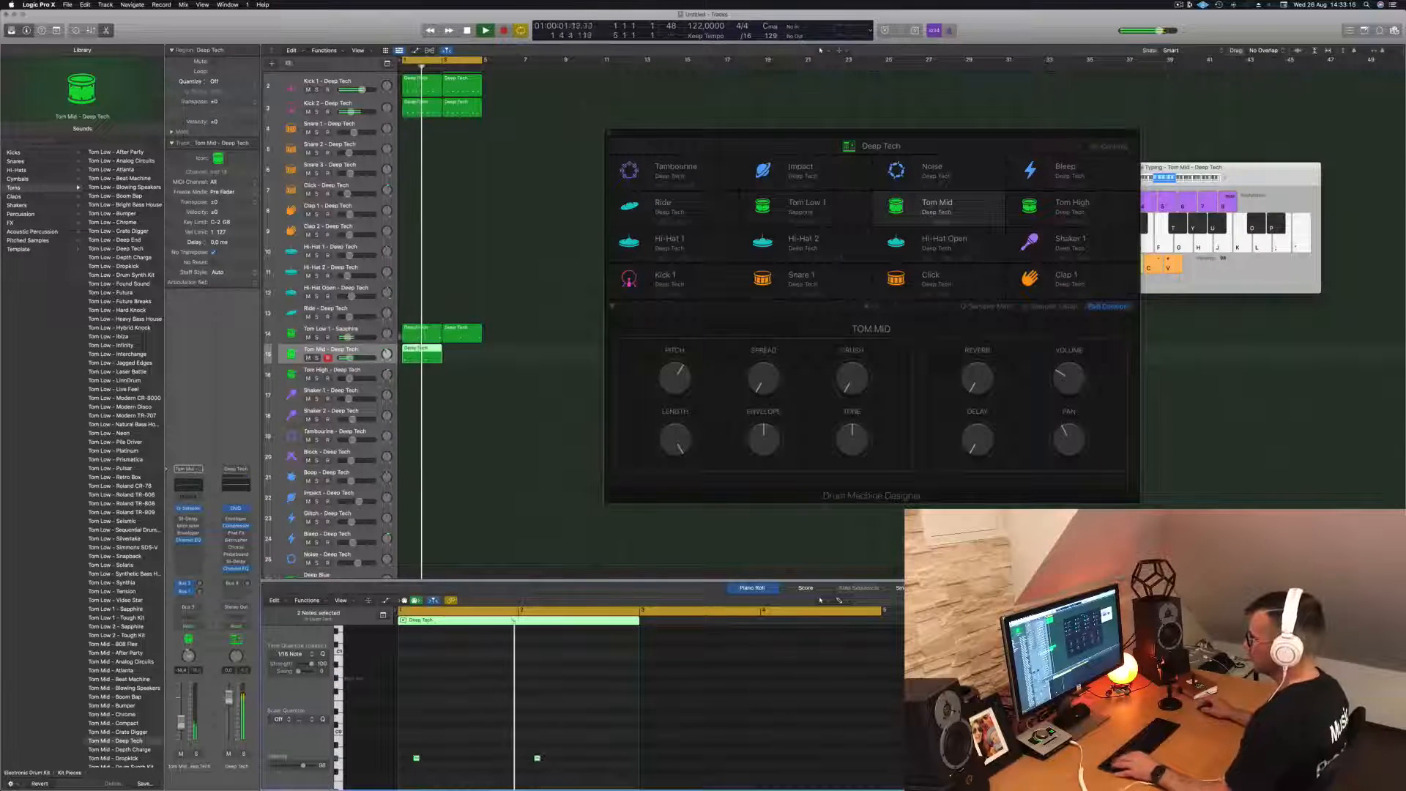
{"action": "left_click_drag", "start_coordinate": [419, 351], "coordinate": [461, 357]}
{"action": "left_click", "coordinate": [366, 352]}
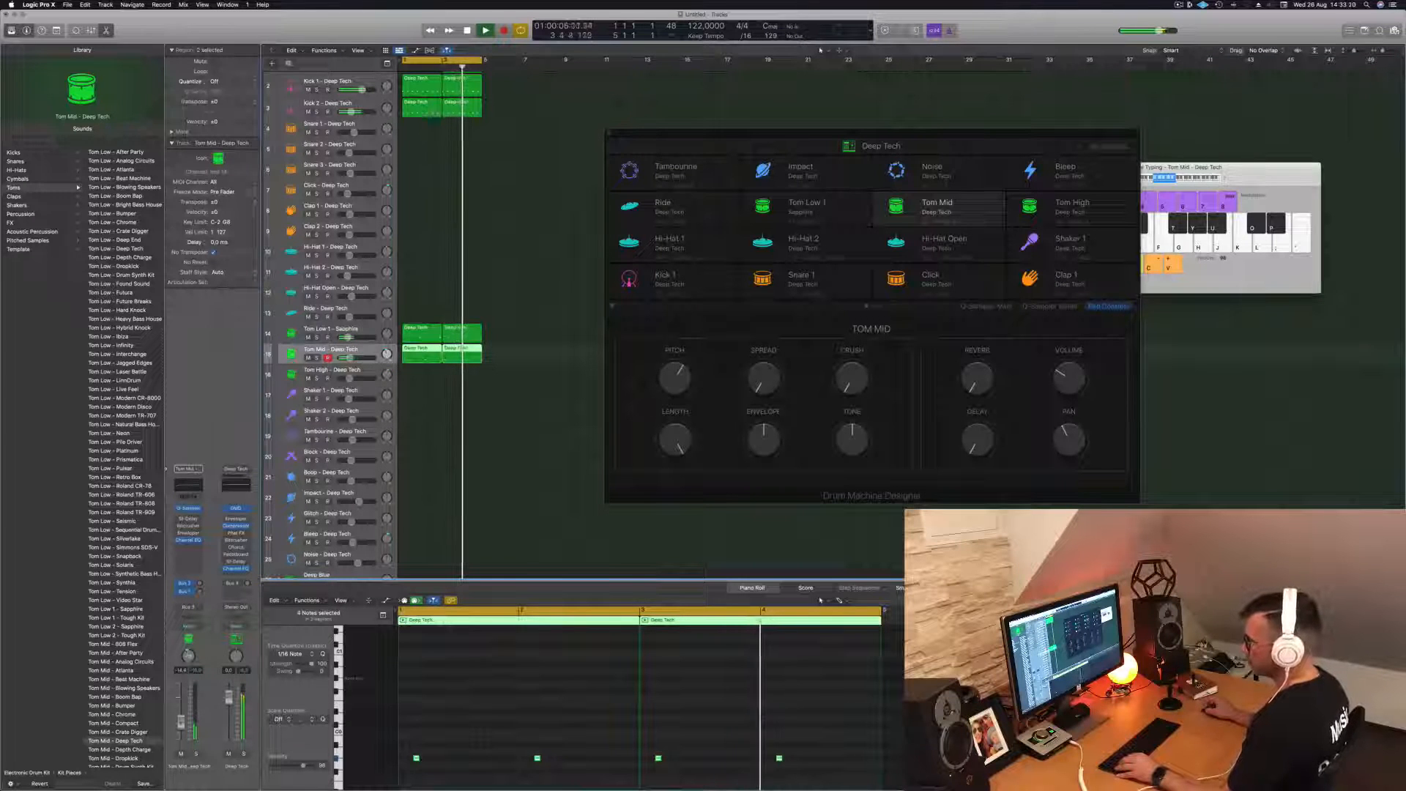
- Select the remaining region on the main Deep Tech track and open the Enveloper on its channel strip
{"action": "scroll", "coordinate": [463, 437], "scroll_direction": "down", "scroll_amount": 5}
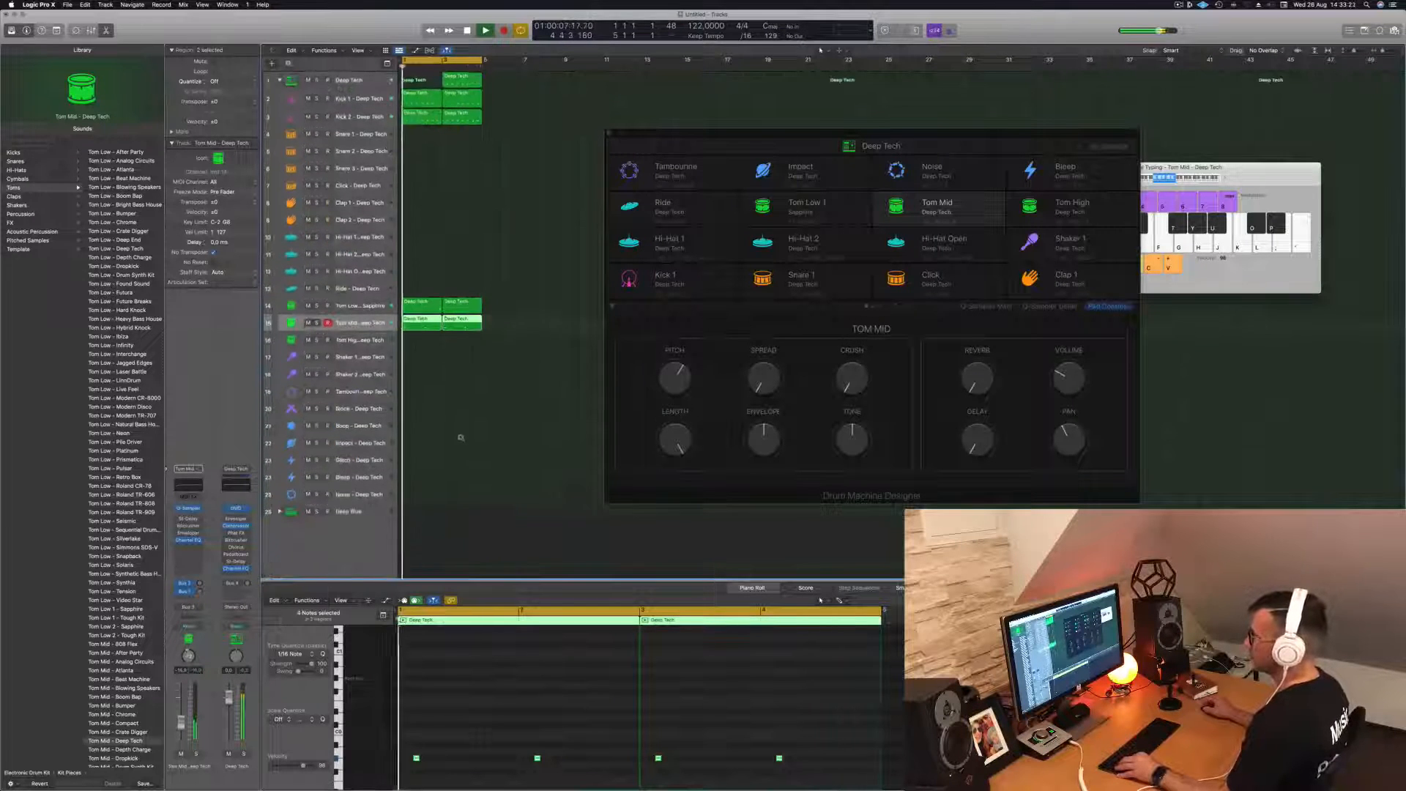
{"action": "scroll", "coordinate": [482, 142], "scroll_direction": "down", "scroll_amount": 3}
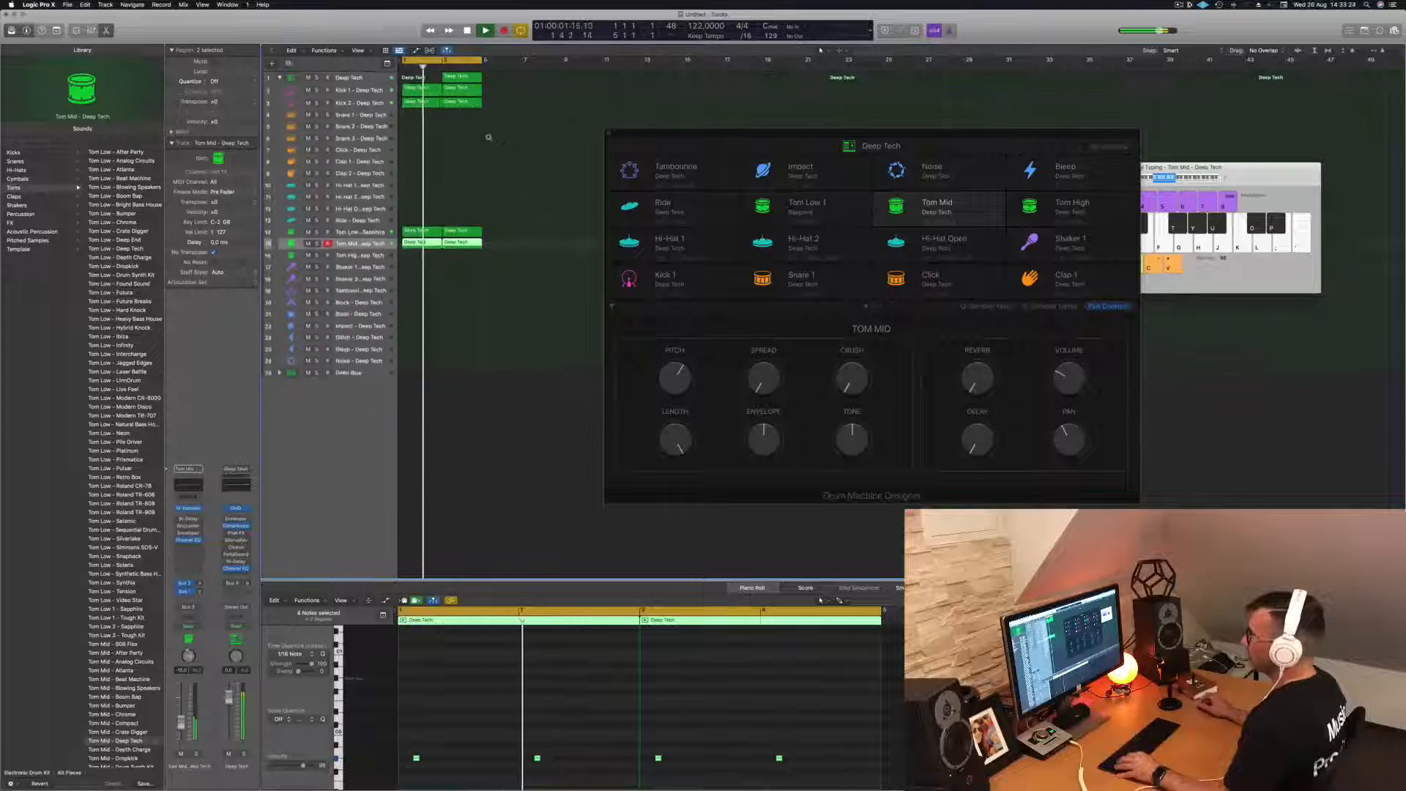
{"action": "left_click", "coordinate": [462, 76]}
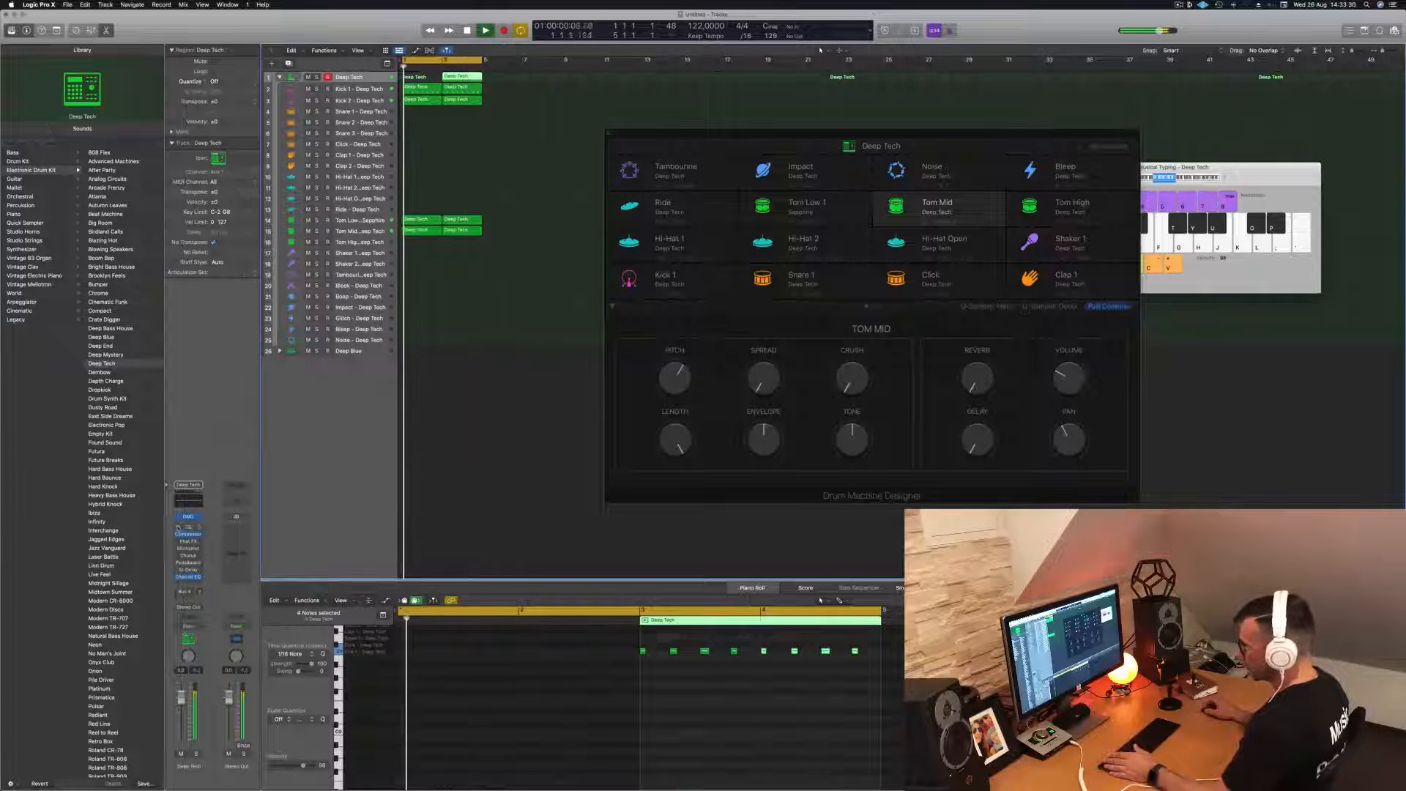
{"action": "left_click", "coordinate": [188, 528]}
{"action": "left_click", "coordinate": [179, 528]}
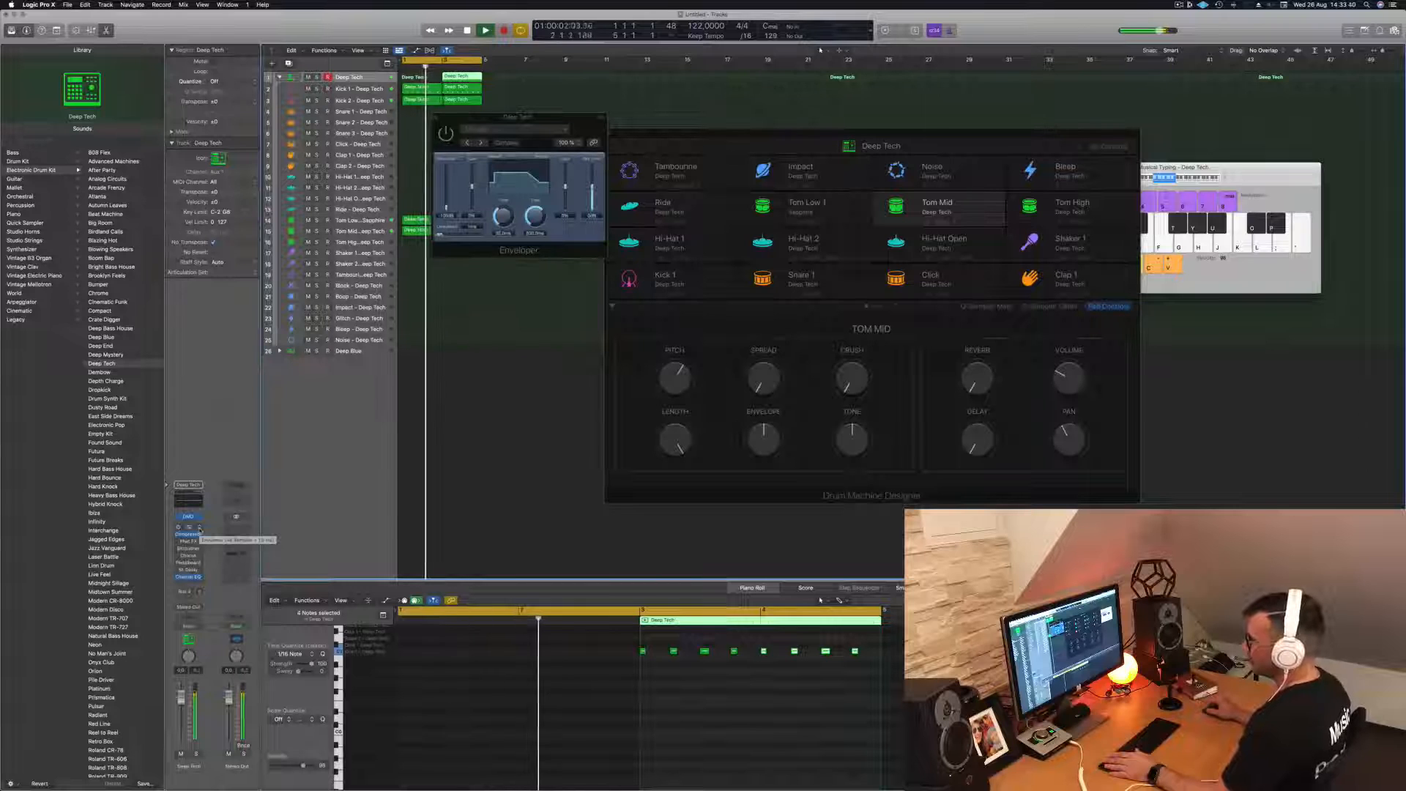
- Replace the Phat FX plug-in on the main Deep Tech channel strip with SubBass
{"action": "left_click", "coordinate": [193, 540]}
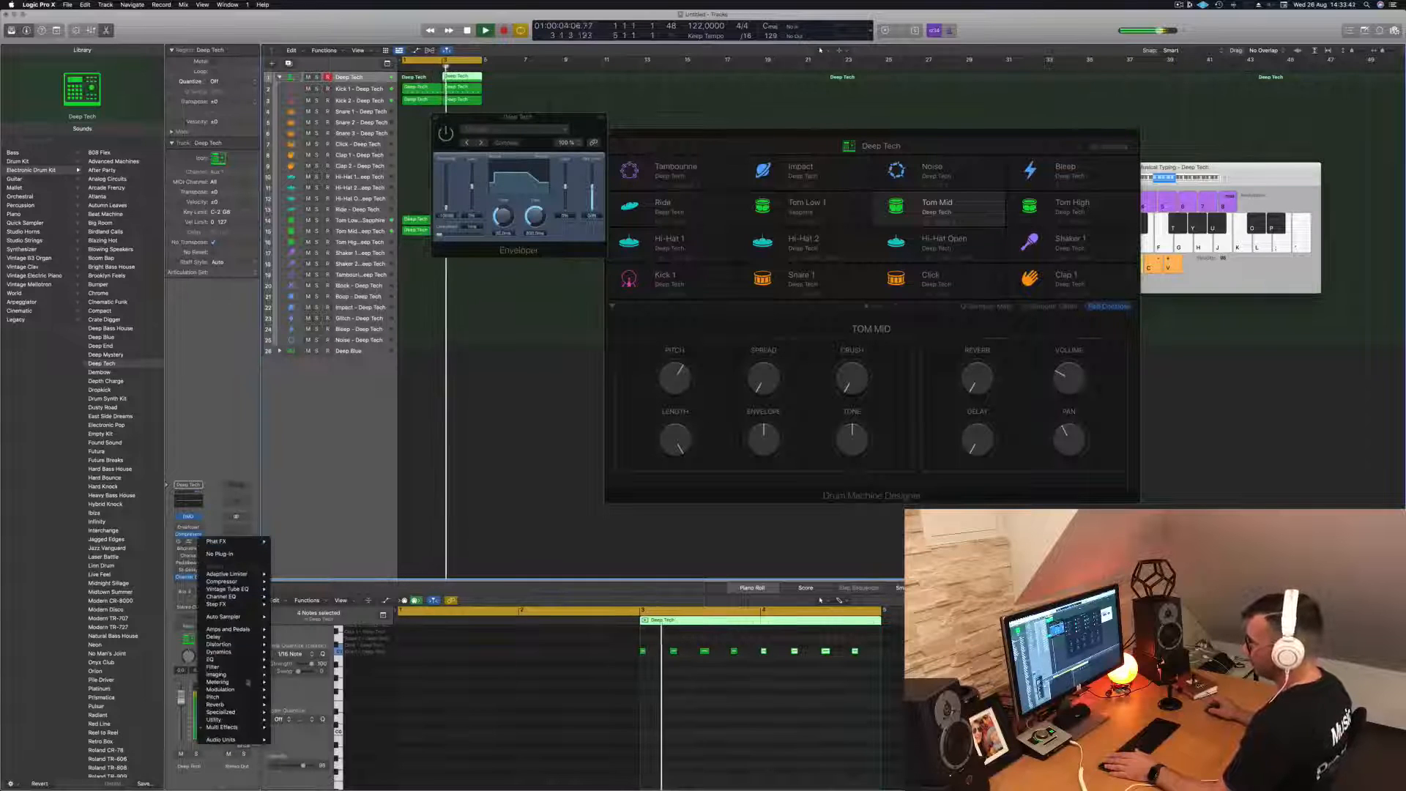
{"action": "mouse_move", "coordinate": [233, 729]}
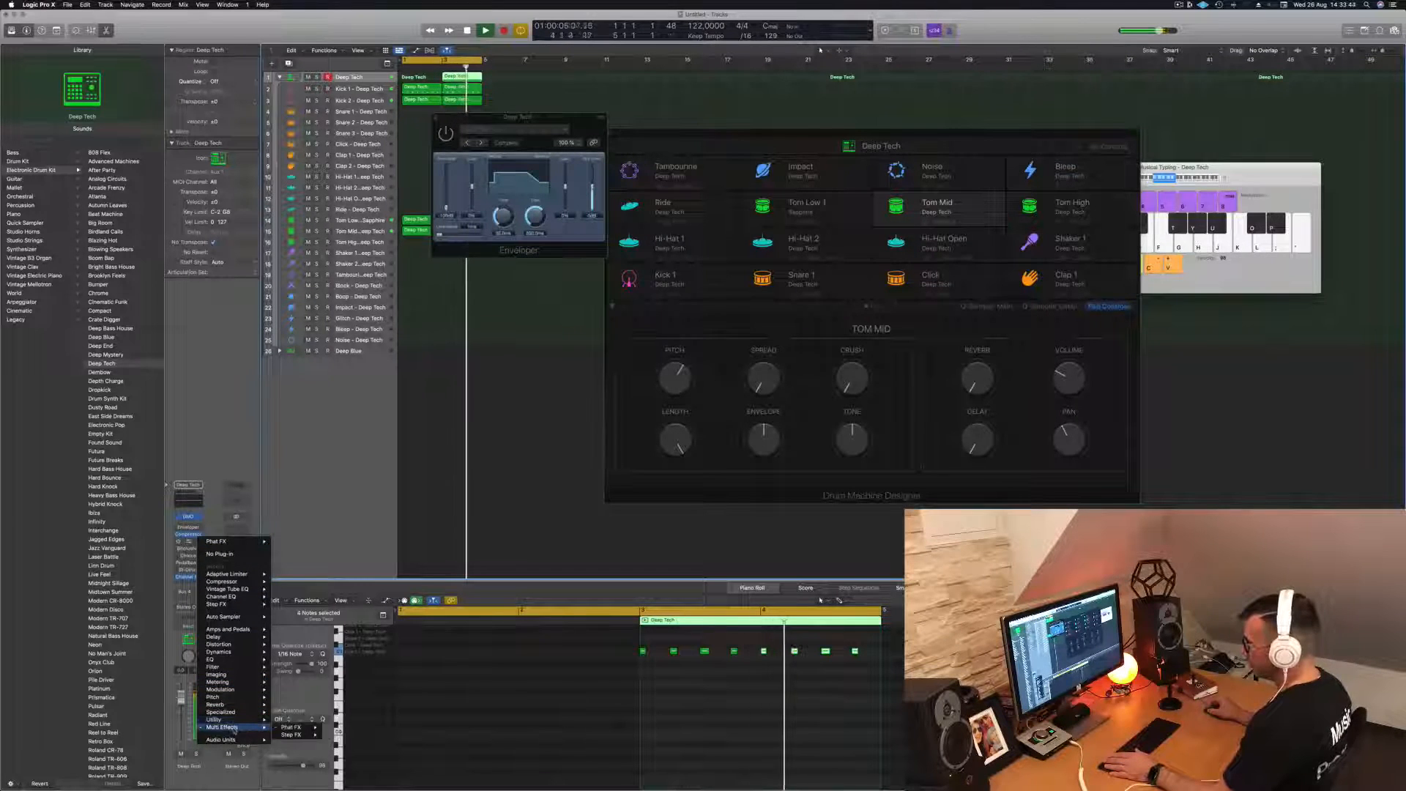
{"action": "mouse_move", "coordinate": [293, 728]}
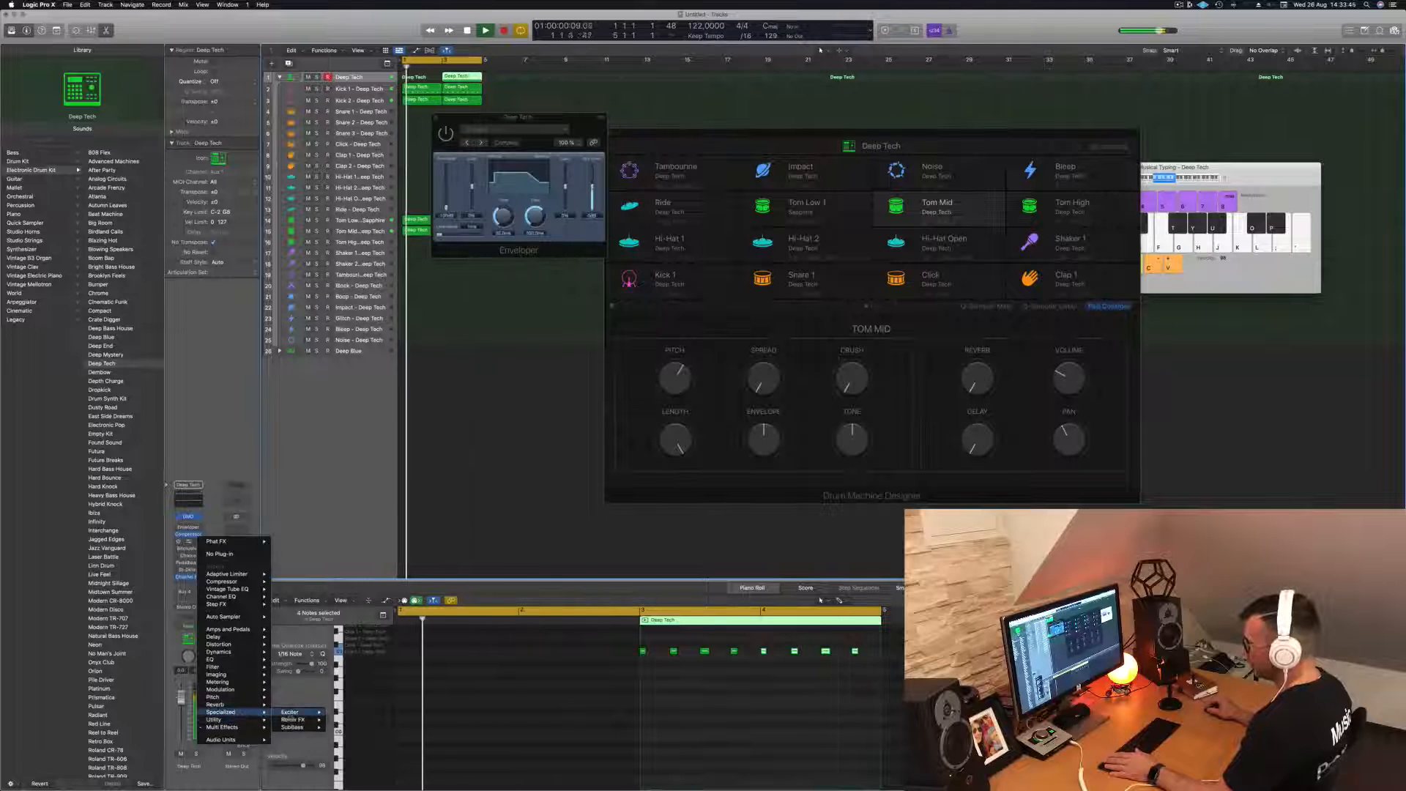
{"action": "left_click", "coordinate": [345, 728]}
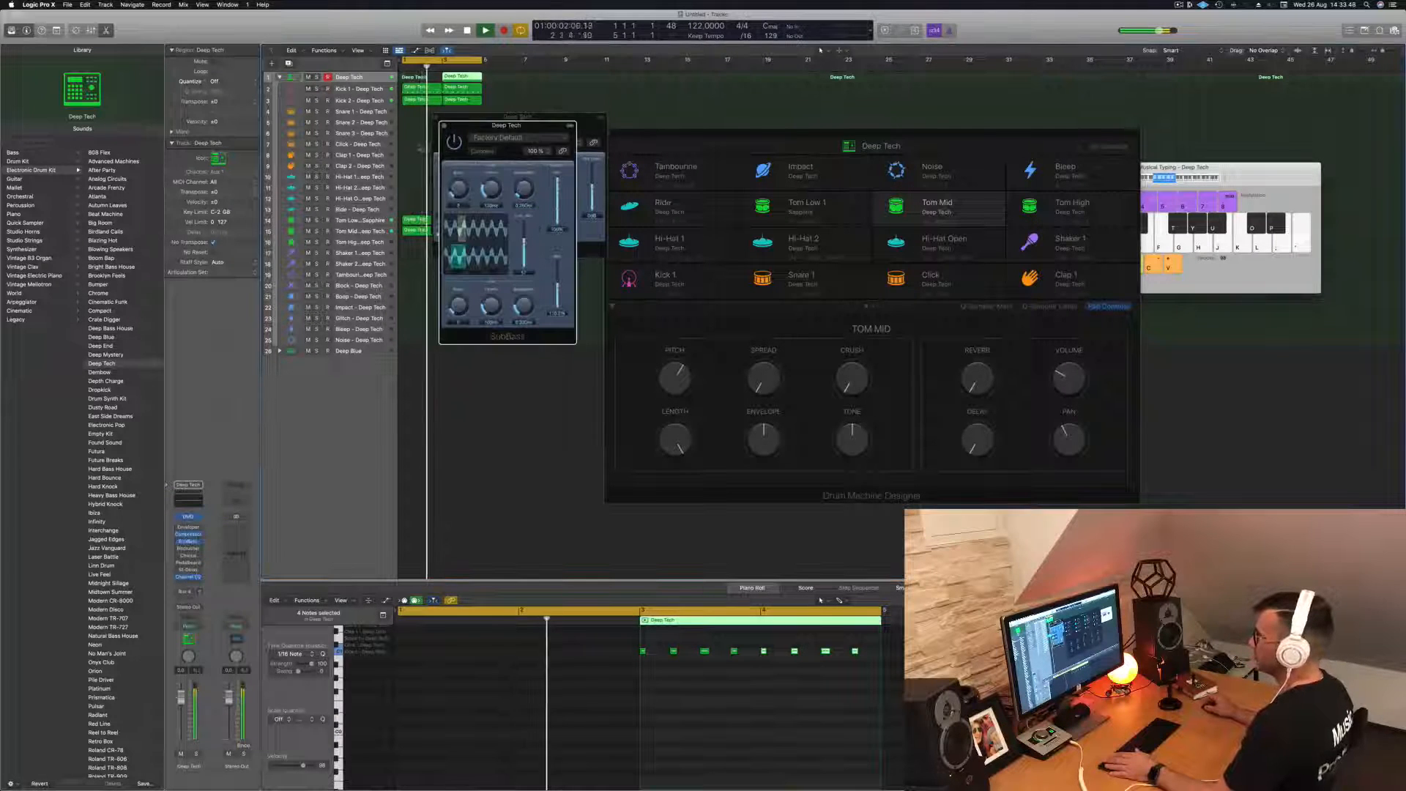
- Audition the Kick Warmer and Sub Pressure presets in the SubBass plug-in
{"action": "left_click_drag", "start_coordinate": [512, 126], "coordinate": [477, 149]}
{"action": "left_click", "coordinate": [481, 159]}
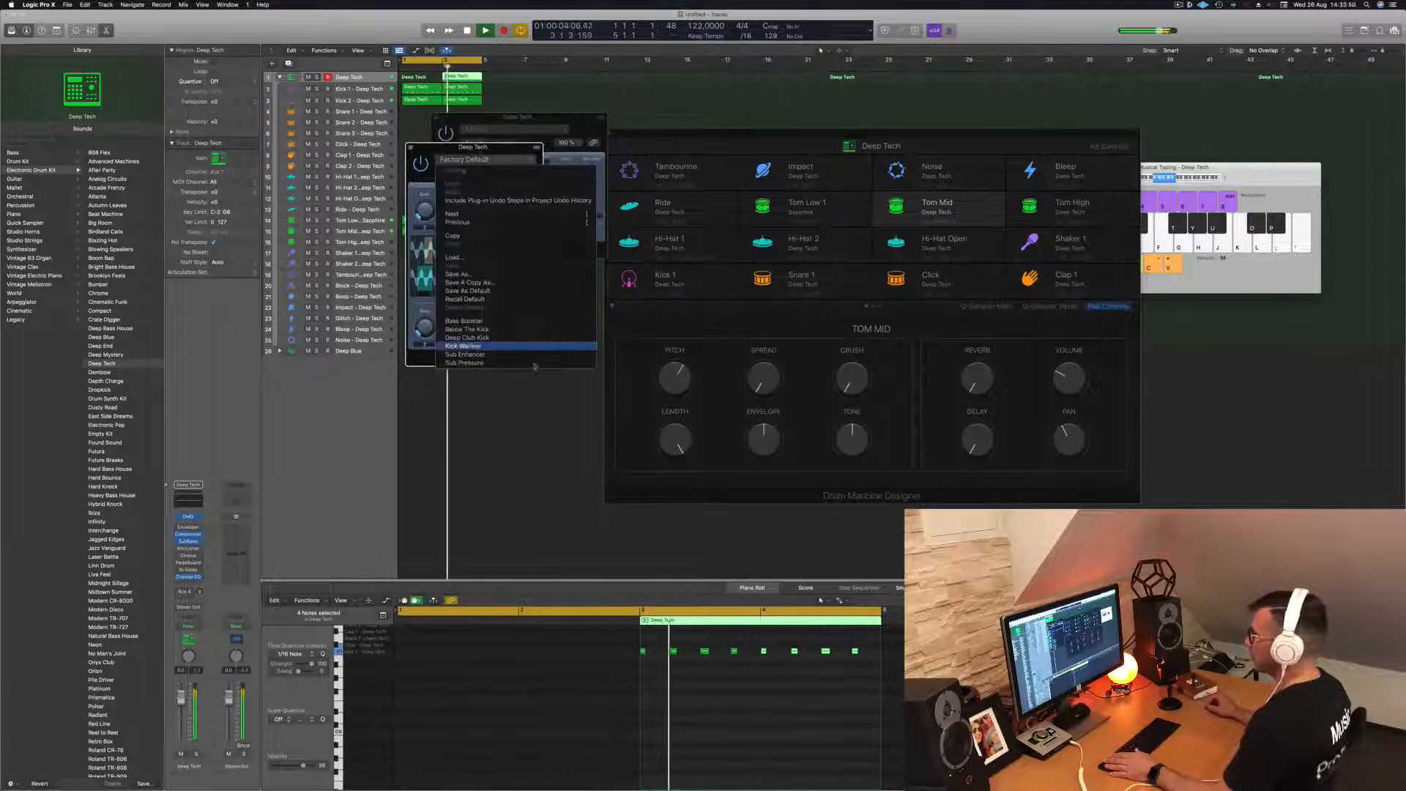
{"action": "left_click", "coordinate": [515, 348]}
{"action": "left_click_drag", "start_coordinate": [468, 159], "coordinate": [493, 229]}
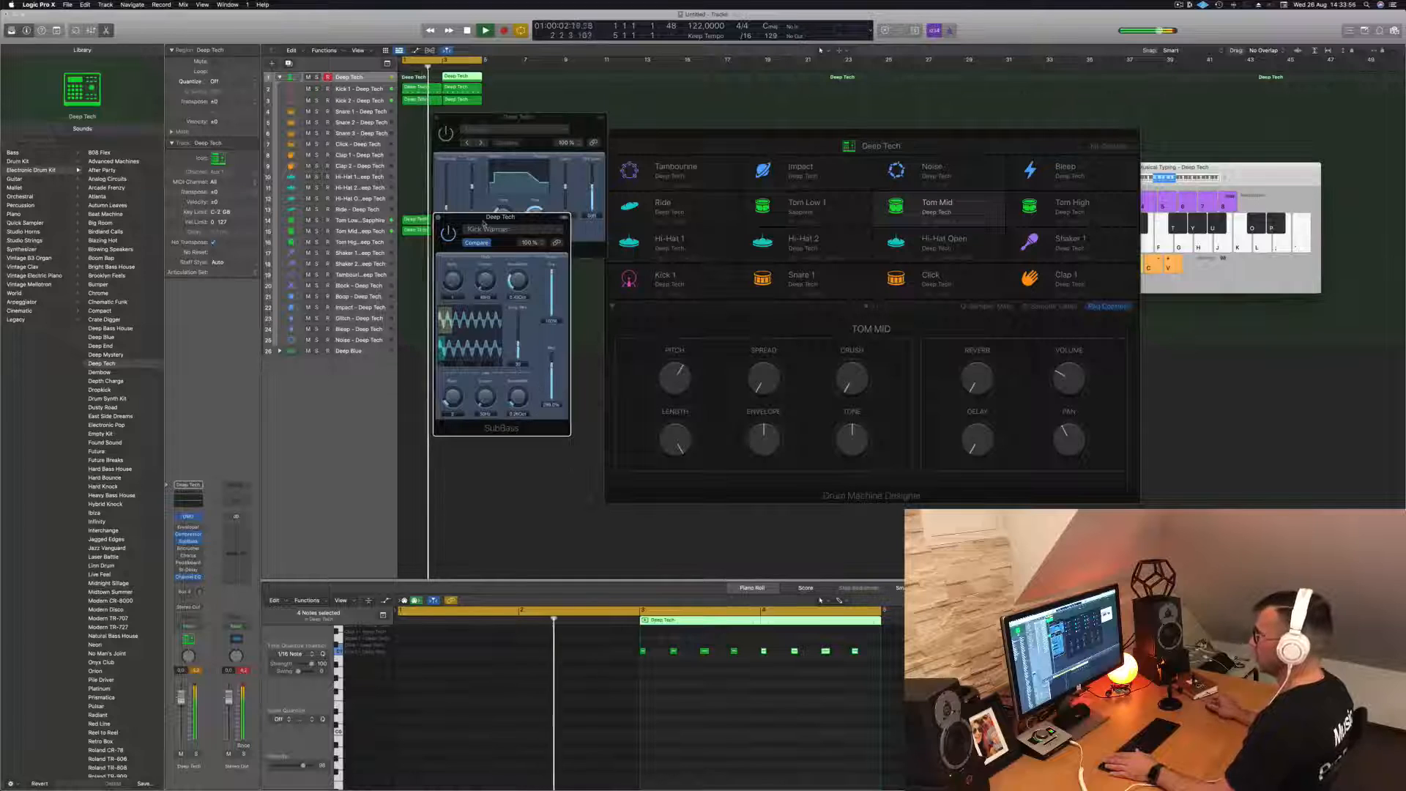
{"action": "left_click", "coordinate": [513, 230]}
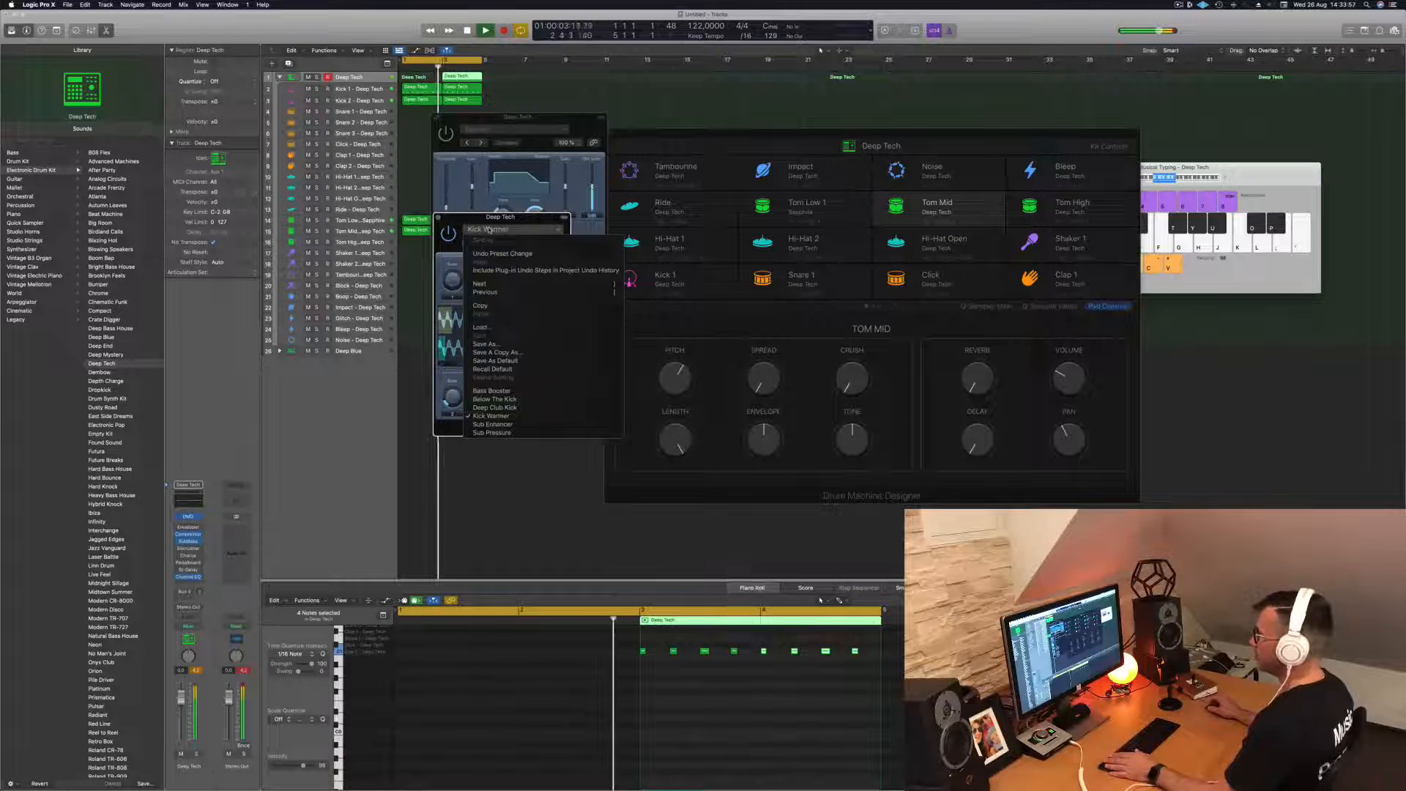
{"action": "left_click", "coordinate": [515, 433]}
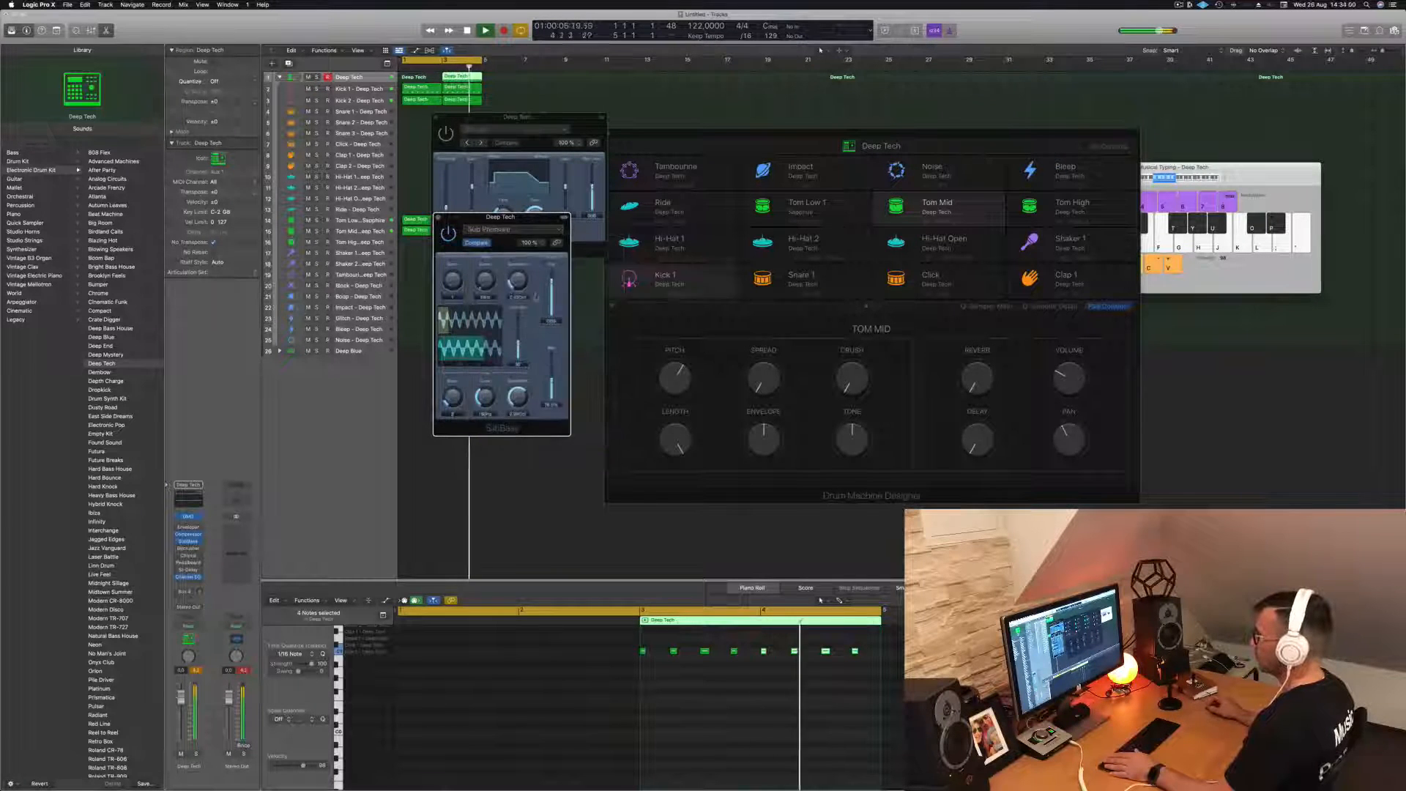
- Load the Bass Booster preset in SubBass and place its window just below the Enveloper
{"action": "left_click_drag", "start_coordinate": [501, 217], "coordinate": [491, 216]}
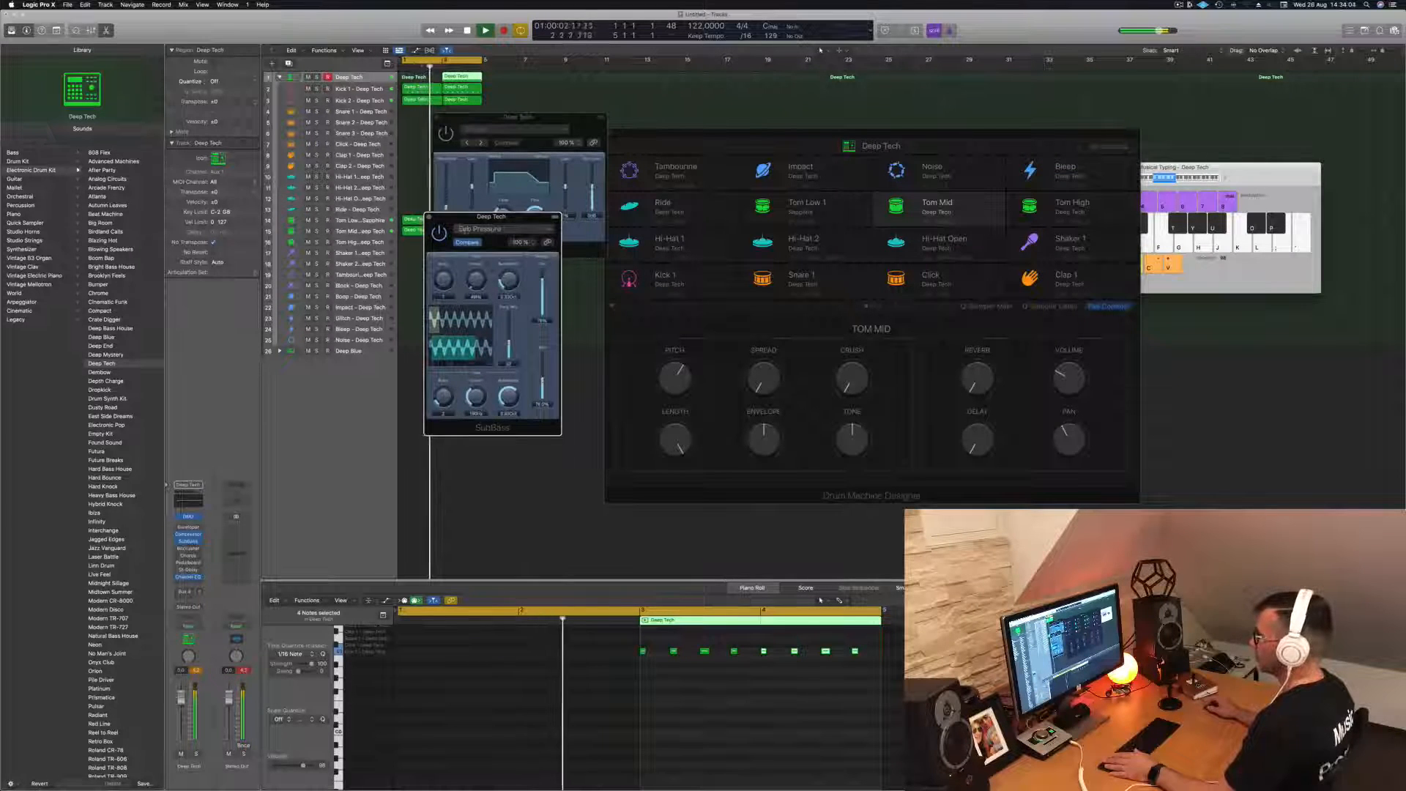
{"action": "left_click", "coordinate": [527, 230]}
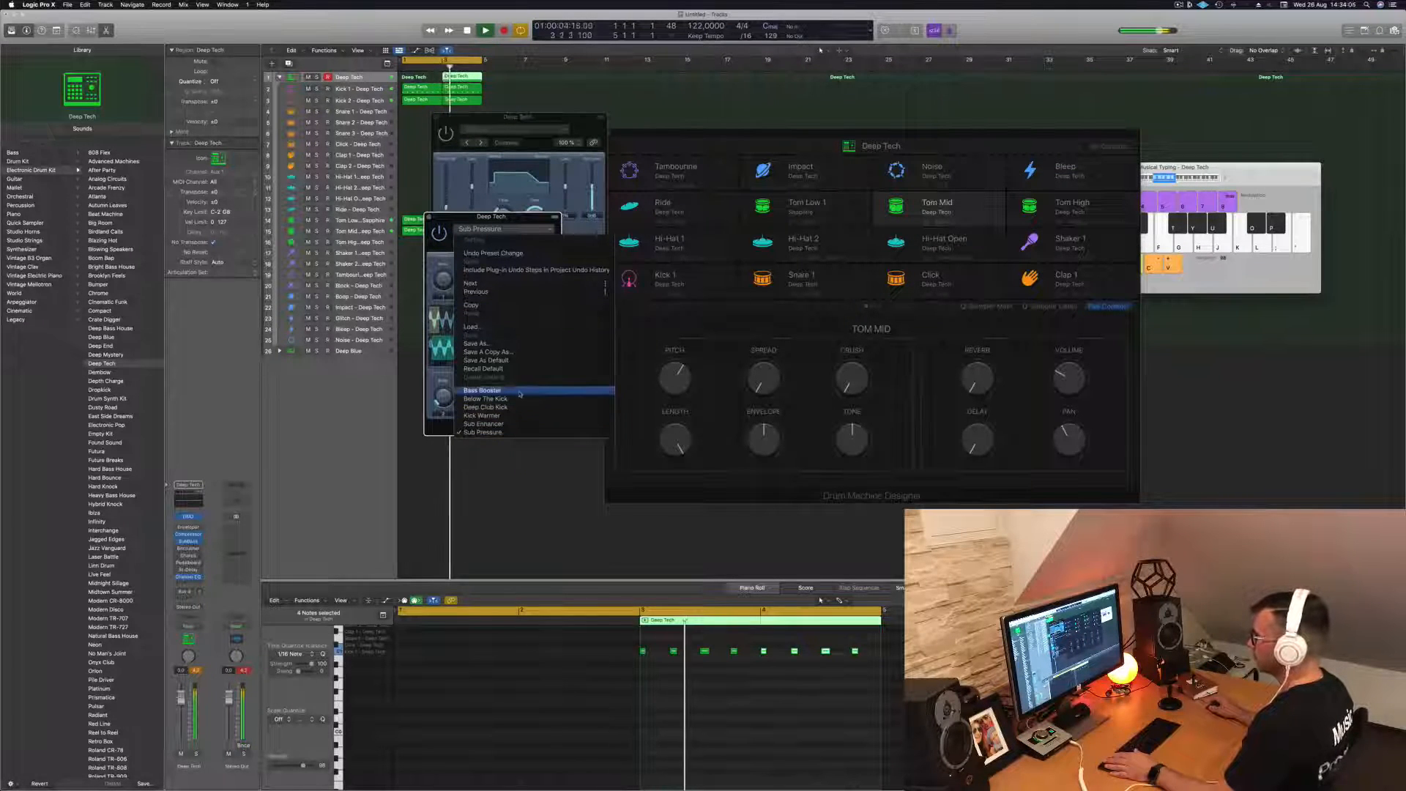
{"action": "left_click", "coordinate": [484, 390]}
{"action": "left_click_drag", "start_coordinate": [491, 217], "coordinate": [531, 236]}
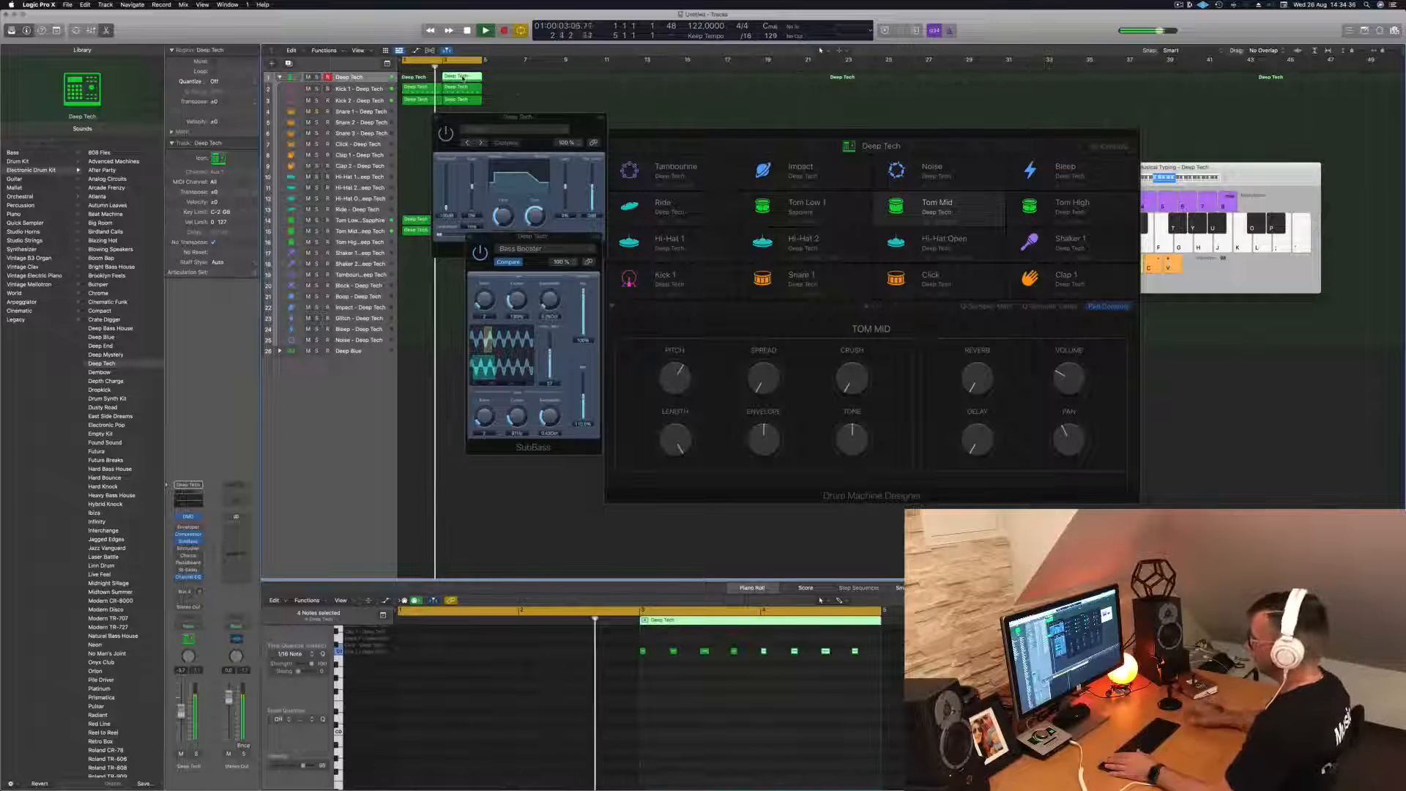
- Delete the selected region at bar 3 on the main Deep Tech track and close the Enveloper
{"action": "key", "text": "Delete"}
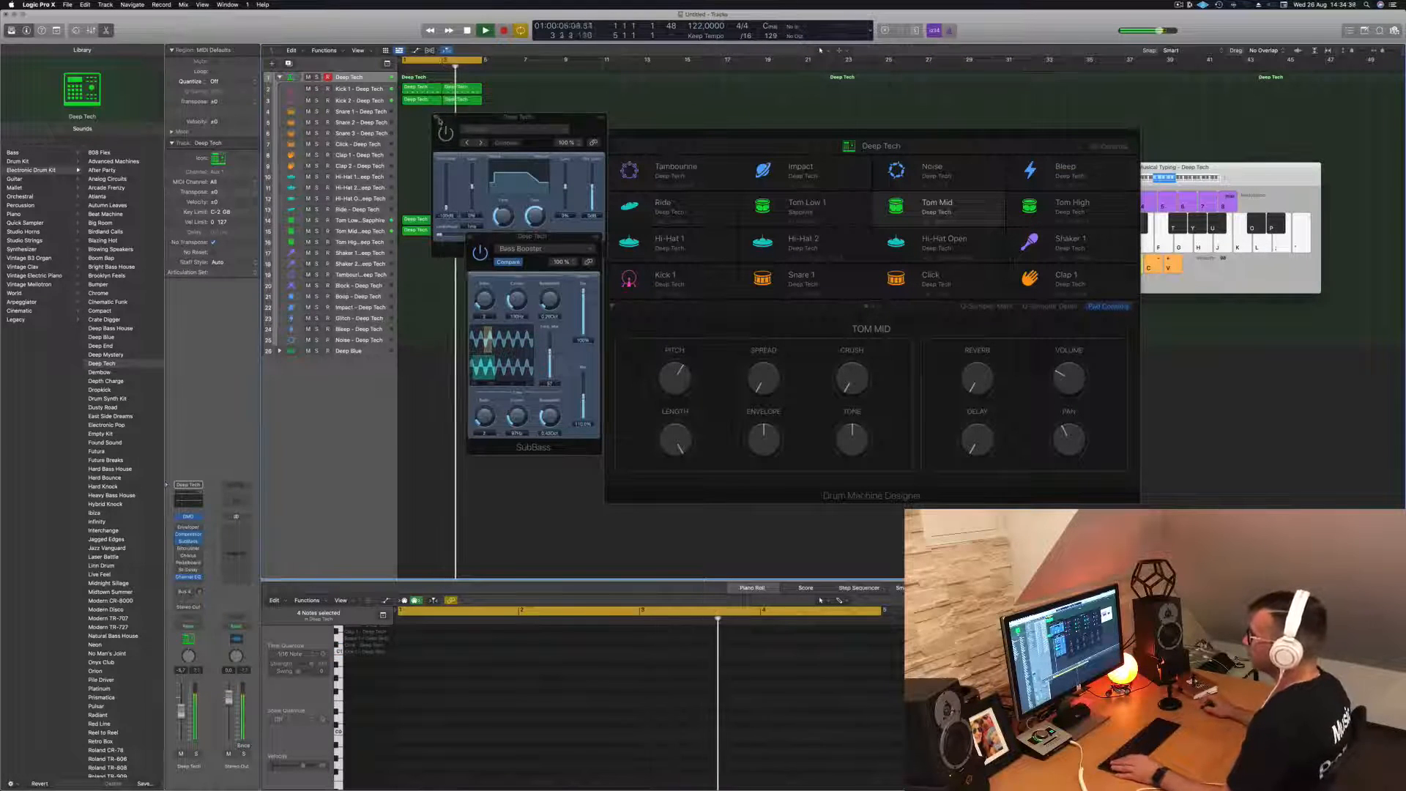
{"action": "left_click", "coordinate": [439, 121]}
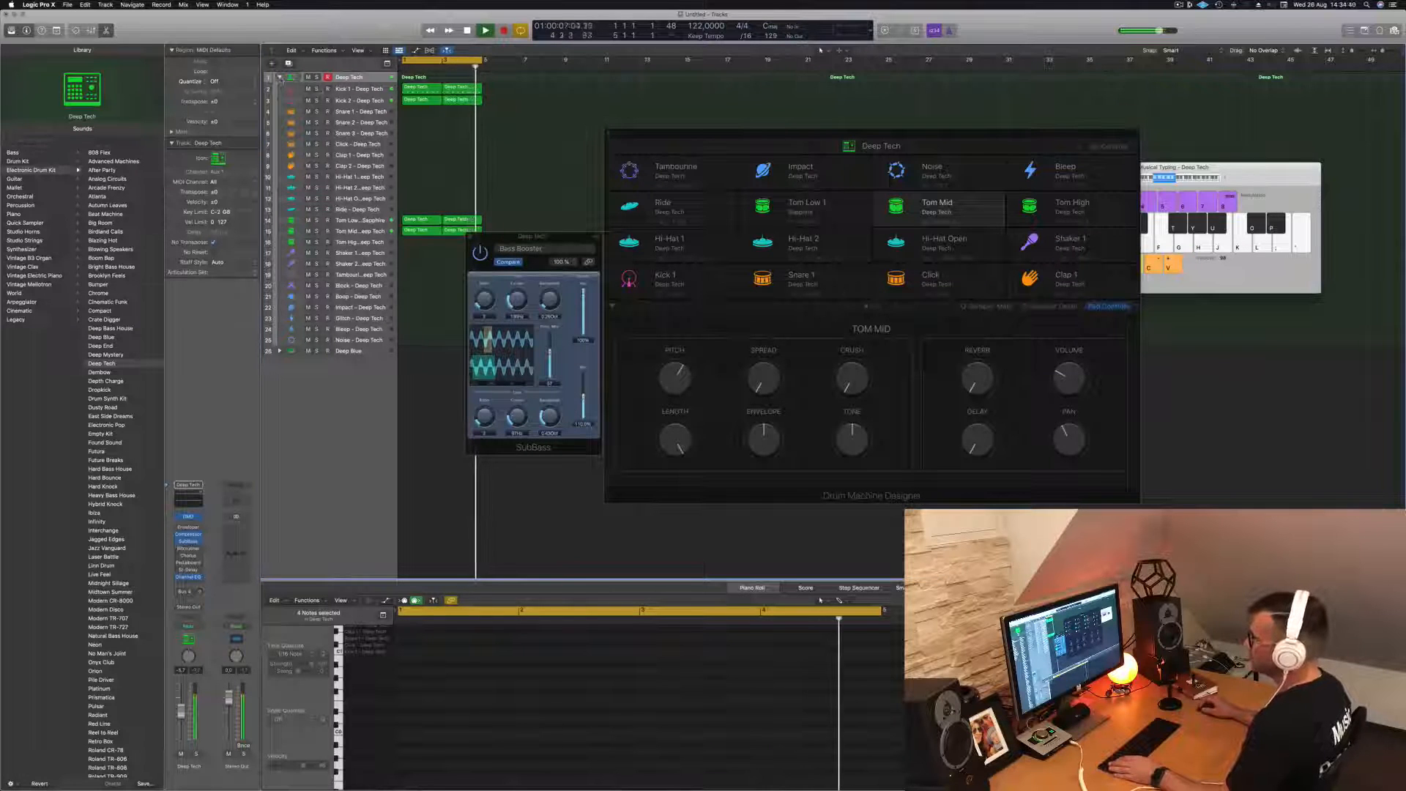
- Expand the Deep Blue stack, copy the first Deep Tech Kick 1 region onto its Kick track, and leave the Deep Tech stack collapsed
{"action": "left_click", "coordinate": [279, 77]}
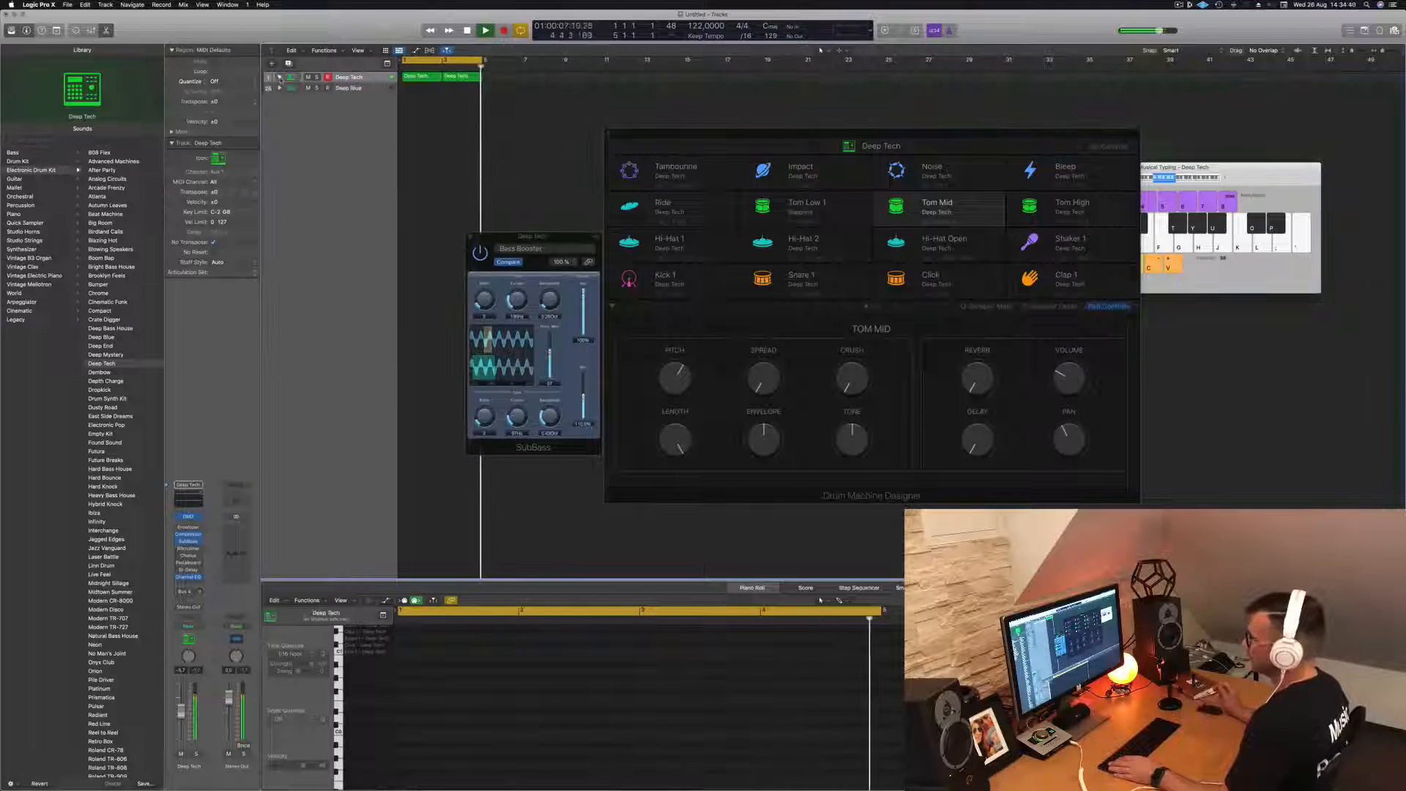
{"action": "left_click", "coordinate": [365, 92]}
{"action": "left_click", "coordinate": [279, 88]}
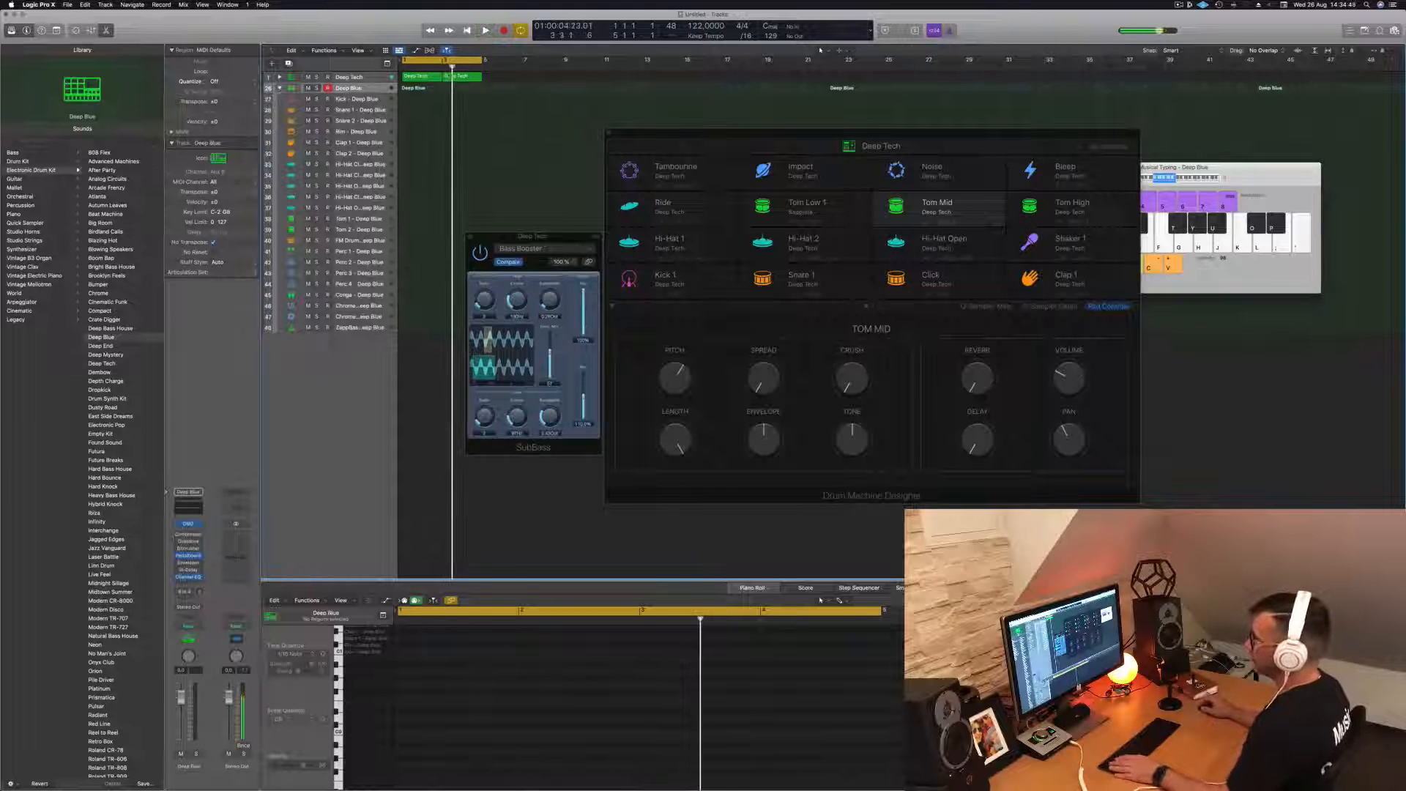
{"action": "left_click", "coordinate": [426, 79]}
{"action": "left_click_drag", "start_coordinate": [426, 81], "coordinate": [413, 113]}
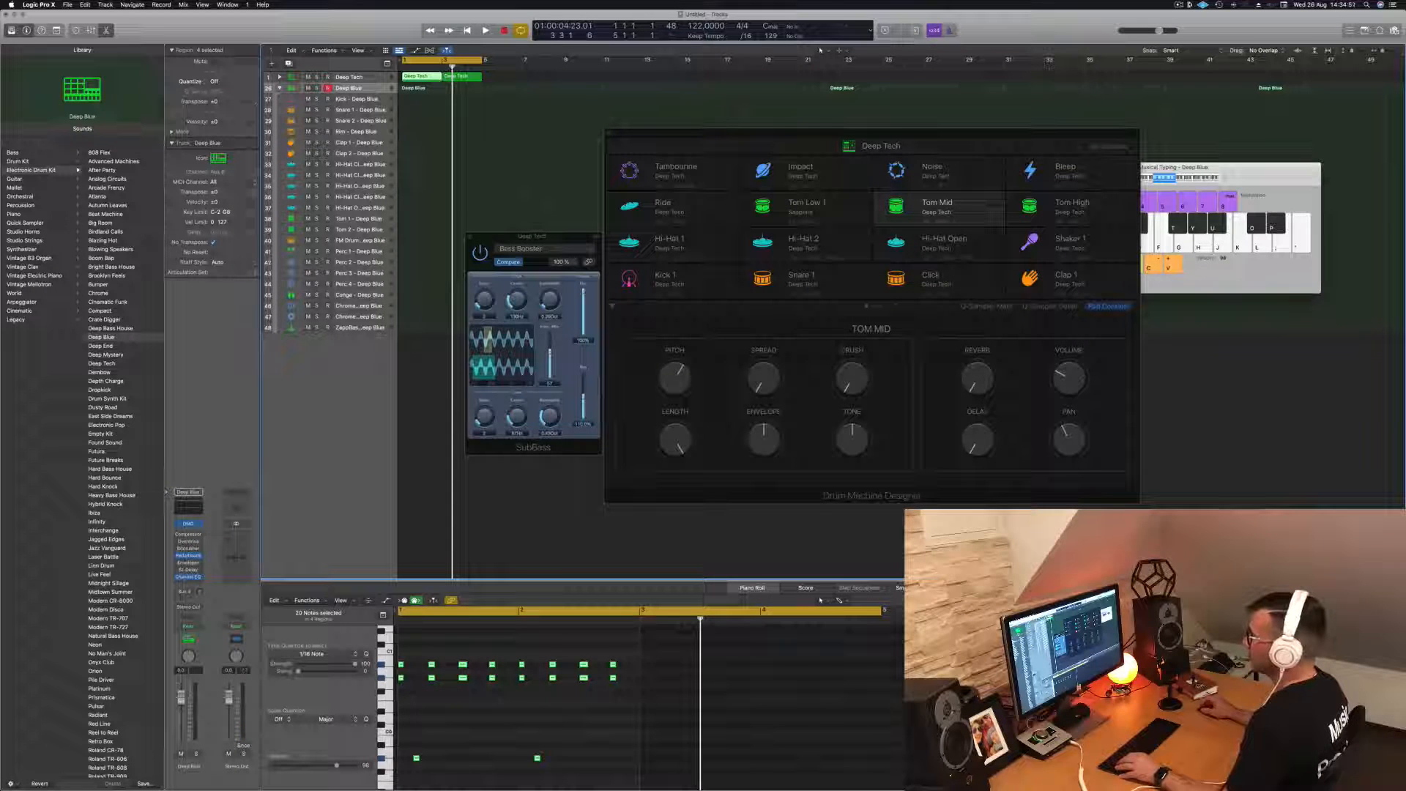
{"action": "left_click", "coordinate": [279, 77]}
{"action": "left_click", "coordinate": [425, 87]}
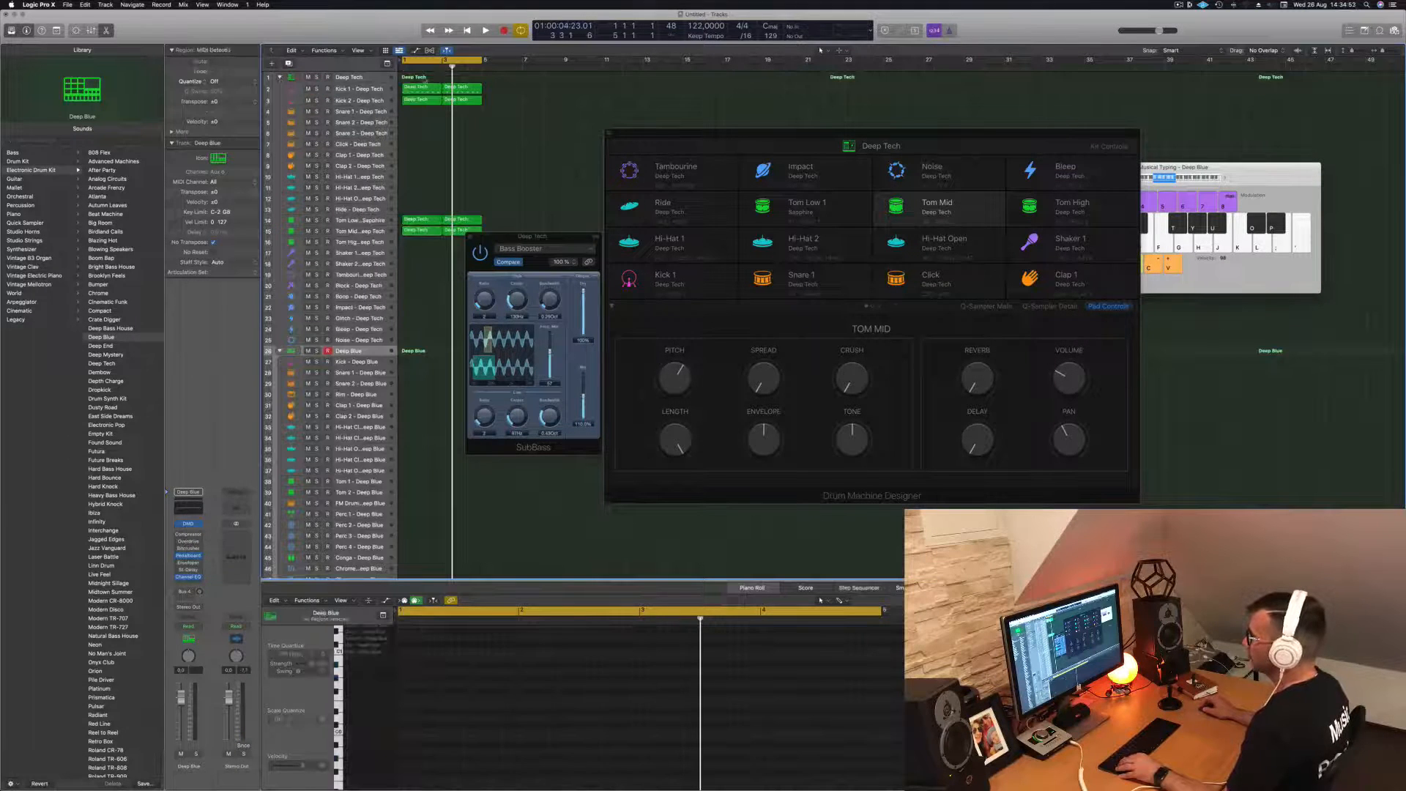
{"action": "left_click_drag", "start_coordinate": [423, 86], "coordinate": [412, 361]}
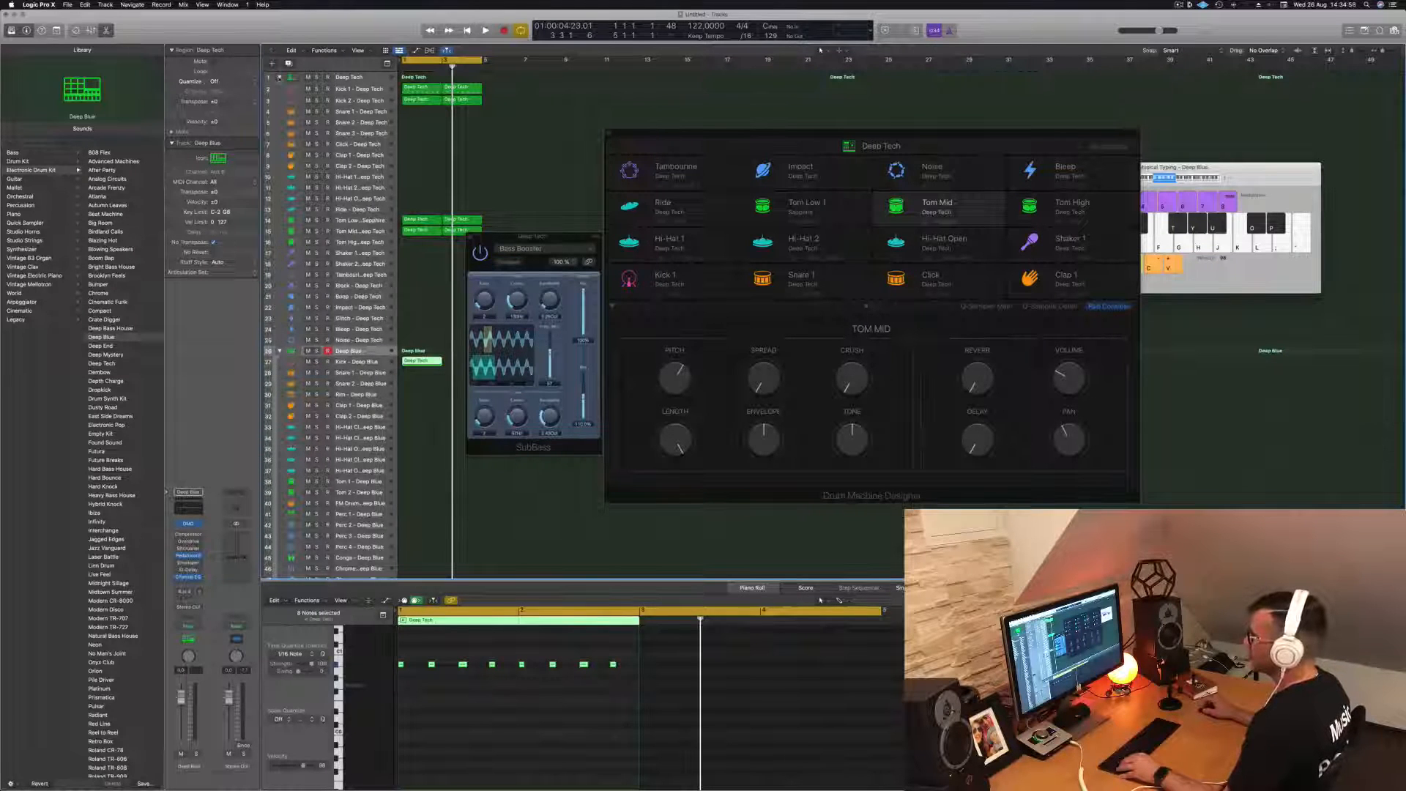
{"action": "left_click", "coordinate": [279, 78]}
{"action": "left_click", "coordinate": [313, 142]}
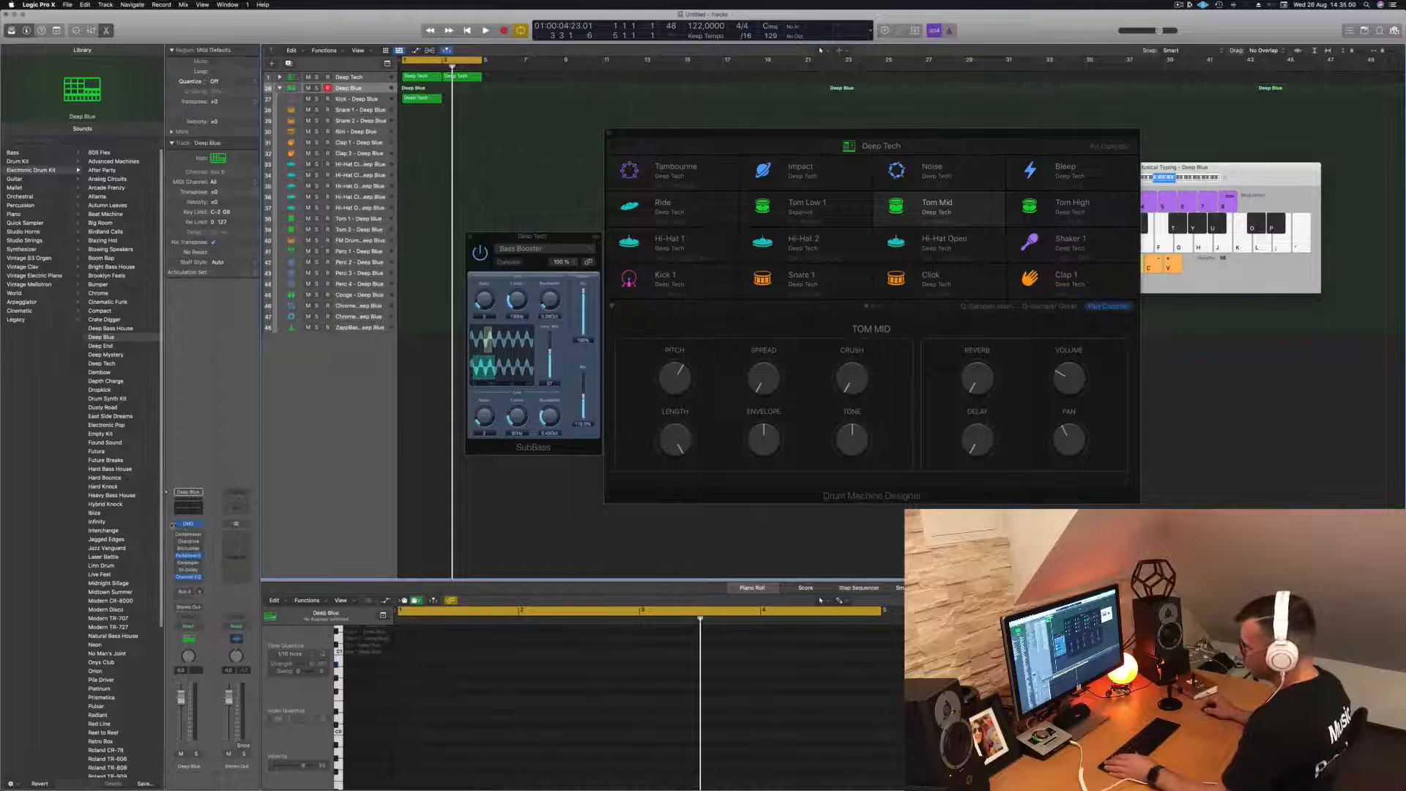
- Raise the low cut in the Deep Blue channel strip's Channel EQ to about 200 Hz and close the EQ
{"action": "left_click", "coordinate": [187, 505]}
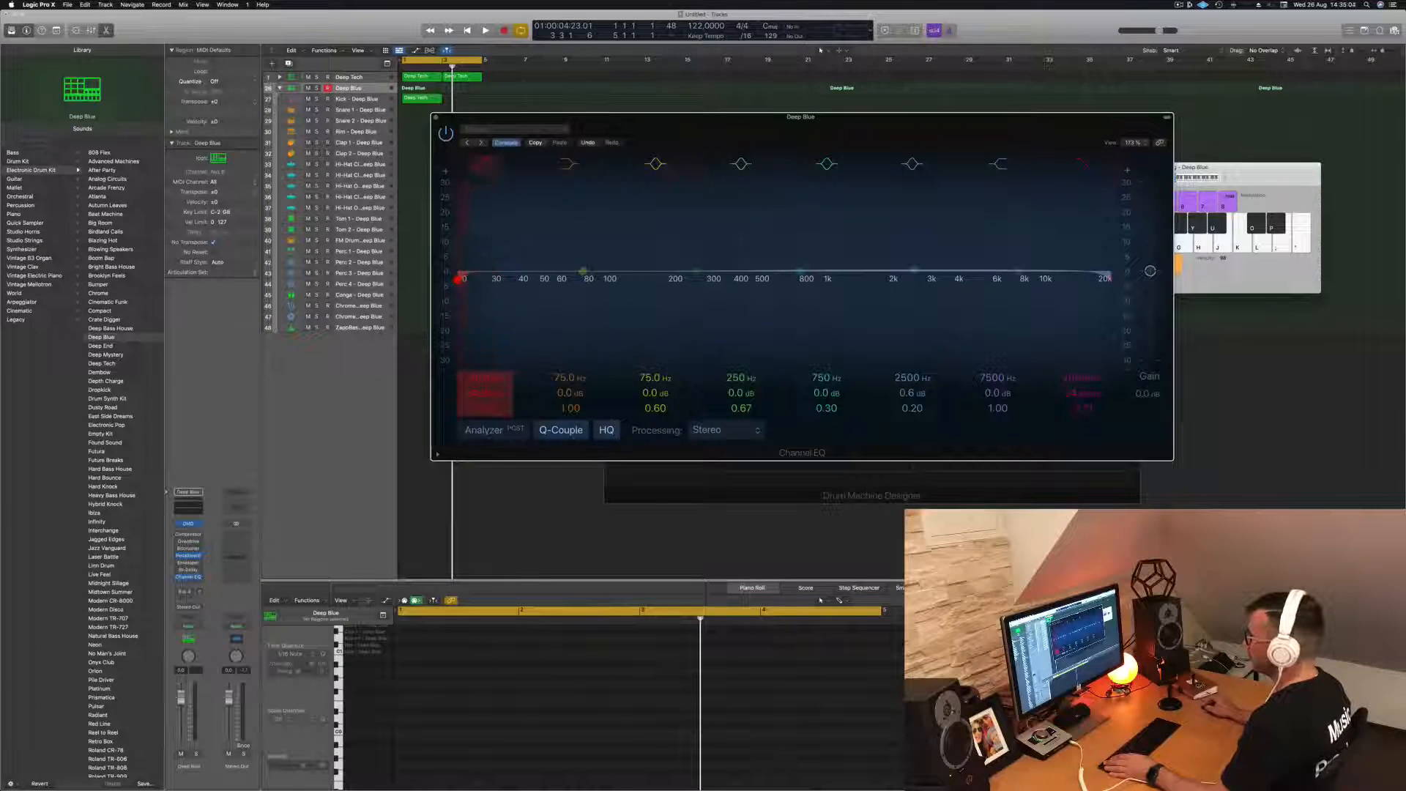
{"action": "left_click_drag", "start_coordinate": [486, 279], "coordinate": [676, 278]}
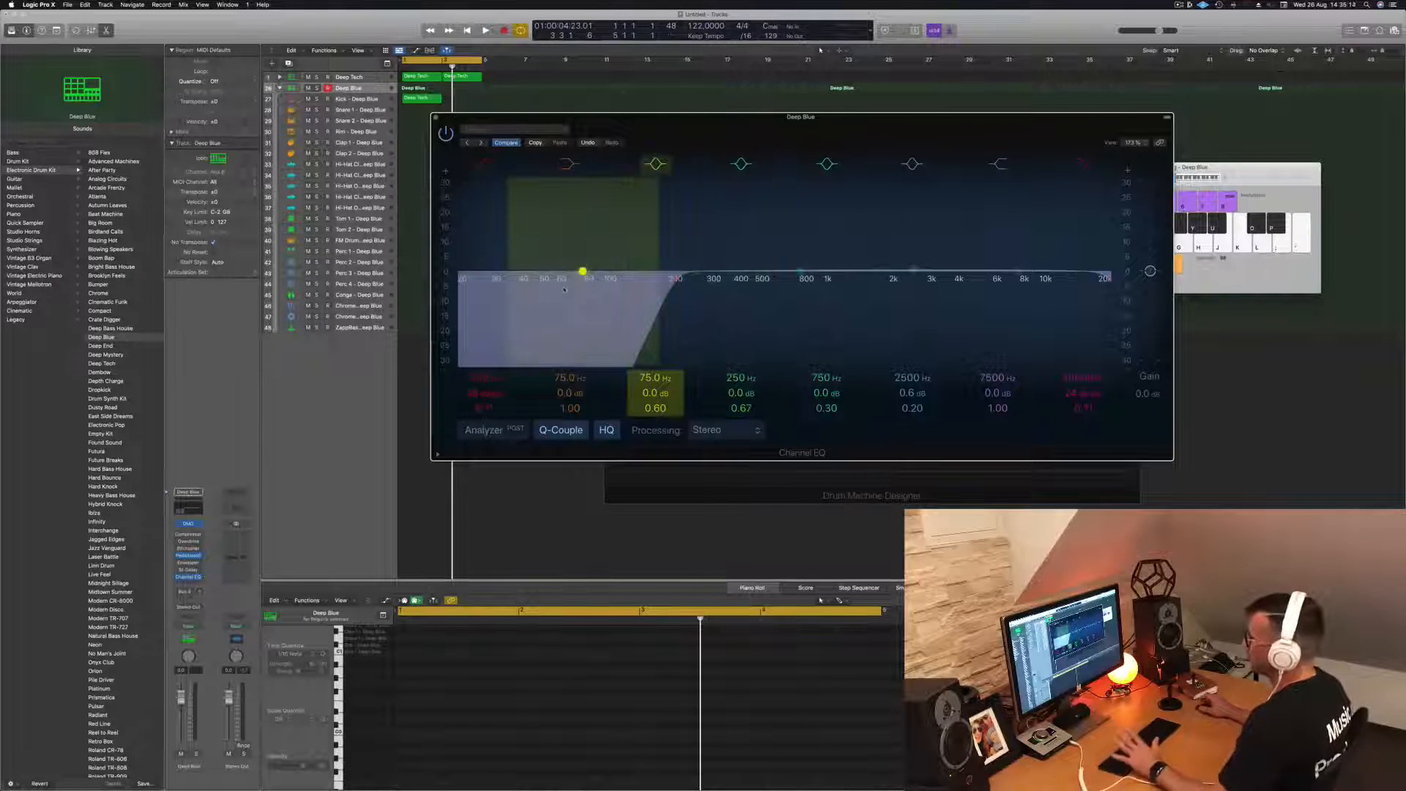
{"action": "left_click", "coordinate": [435, 119]}
- Audition the copied region on the Deep Blue Kick track and transpose its notes down to the Kick pitch
{"action": "key", "text": "space"}
{"action": "left_click", "coordinate": [422, 98]}
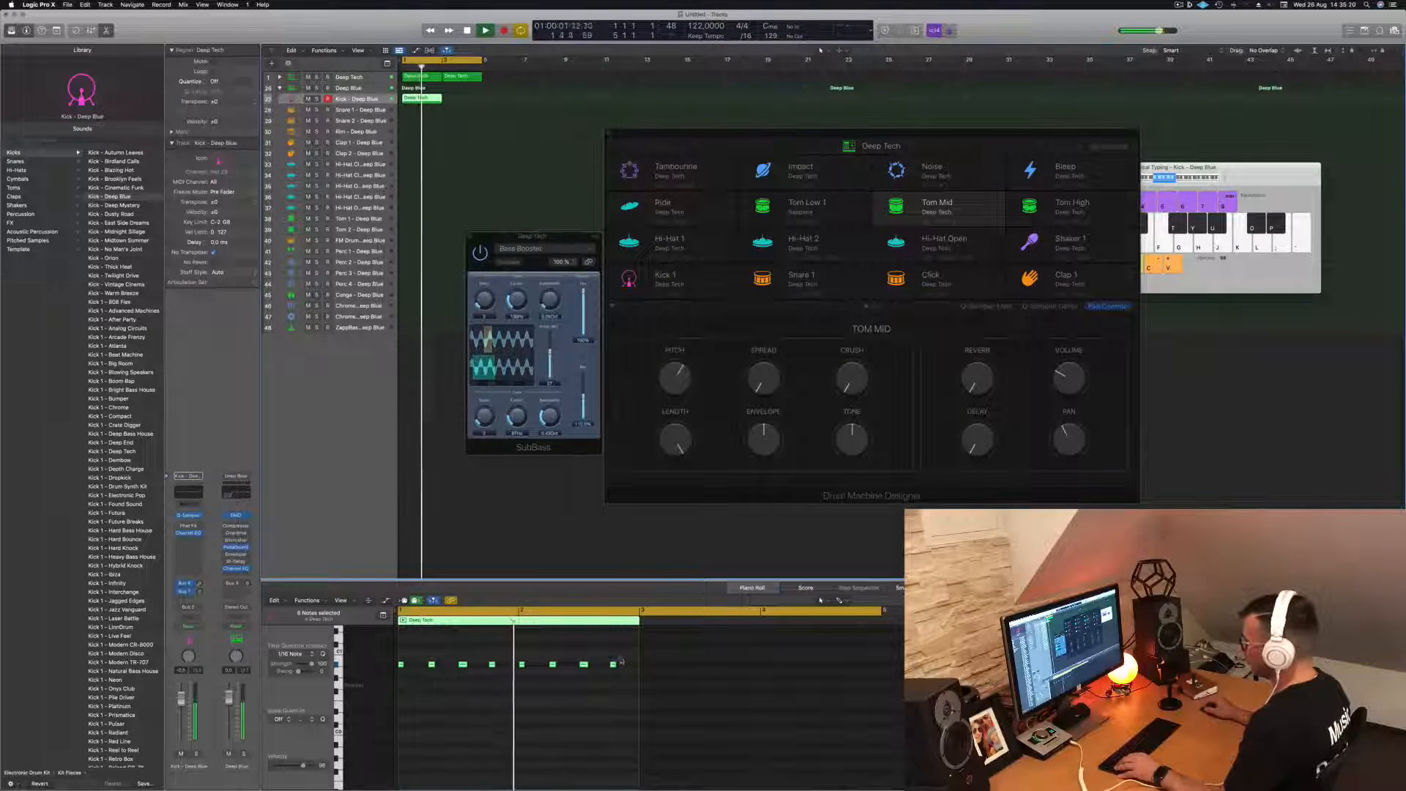
{"action": "key", "text": "space"}
{"action": "key", "text": "space"}
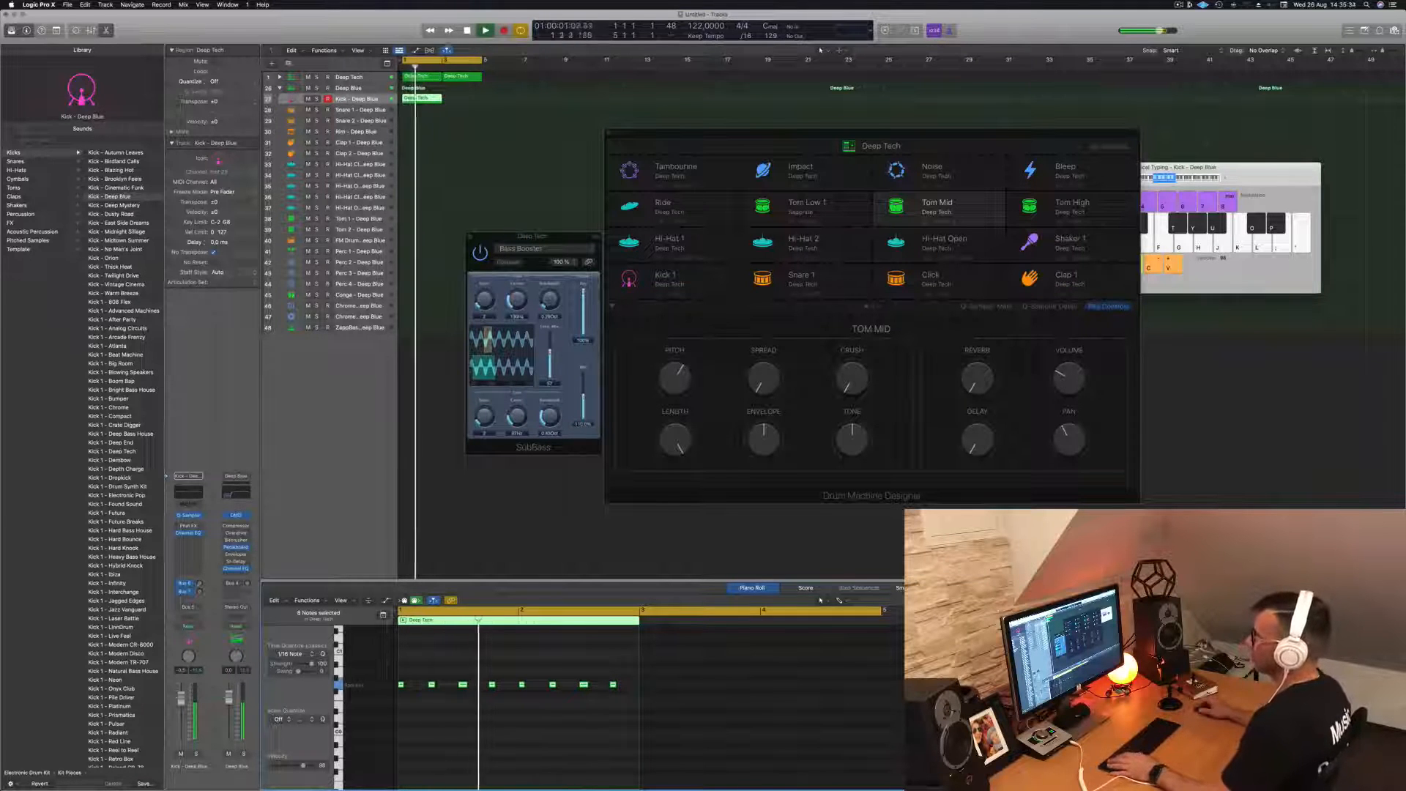
{"action": "scroll", "coordinate": [409, 156], "scroll_direction": "up", "scroll_amount": 2}
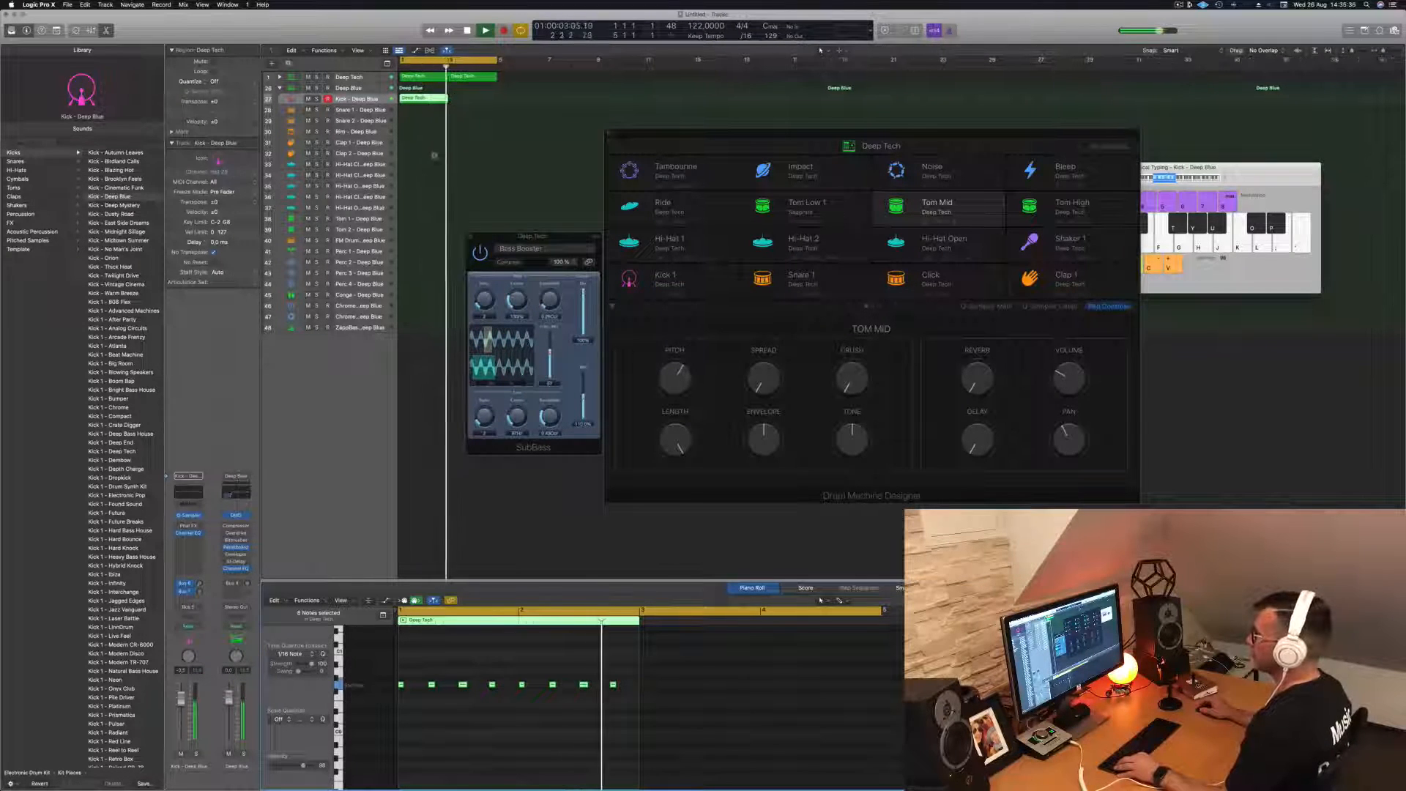
{"action": "key", "text": "space"}
{"action": "key", "text": "space"}
- Copy the Deep Blue kick region to the Snare 1 track and delete the regions on the Kick track
{"action": "mouse_move", "coordinate": [433, 99]}
{"action": "left_mouse_down"}
{"action": "mouse_move", "coordinate": [488, 109]}
{"action": "mouse_move", "coordinate": [425, 110]}
{"action": "left_mouse_up"}
{"action": "left_click", "coordinate": [478, 100]}
{"action": "left_click", "coordinate": [432, 99], "text": "shift"}
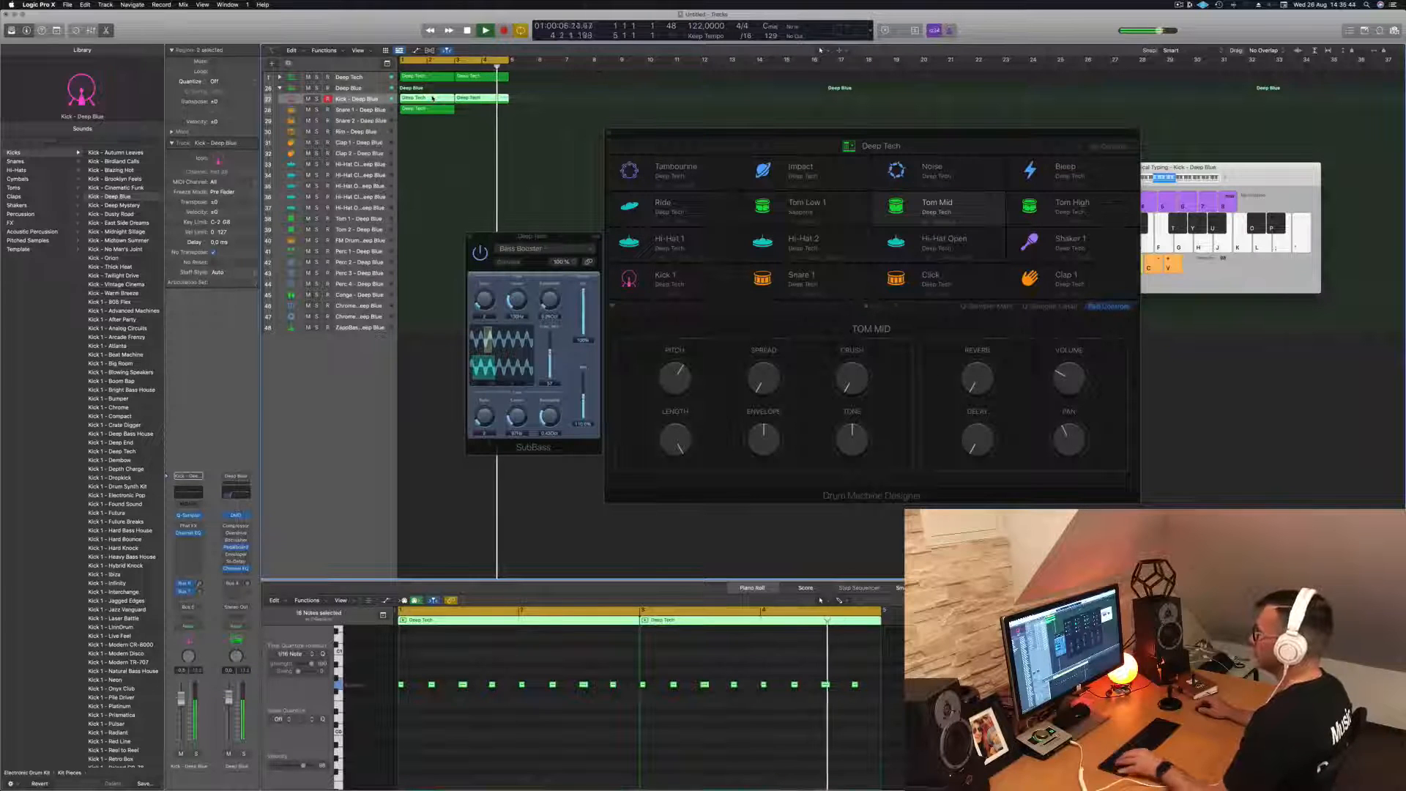
{"action": "key", "text": "Delete"}
{"action": "key", "text": "space"}
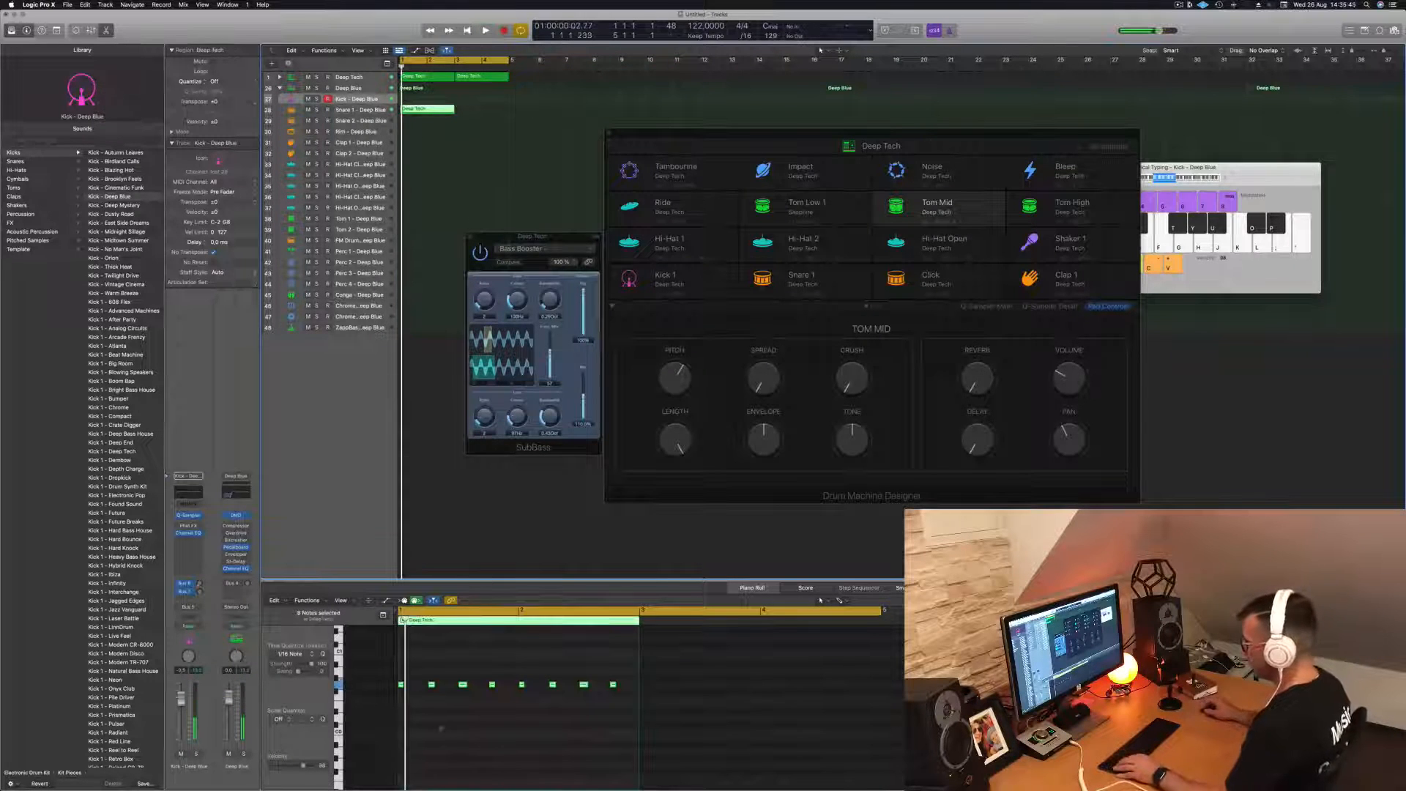
- Delete the first, third, fifth and seventh notes of the Snare 1 region and copy the region to bar 3
{"action": "left_click_drag", "start_coordinate": [420, 668], "coordinate": [398, 696]}
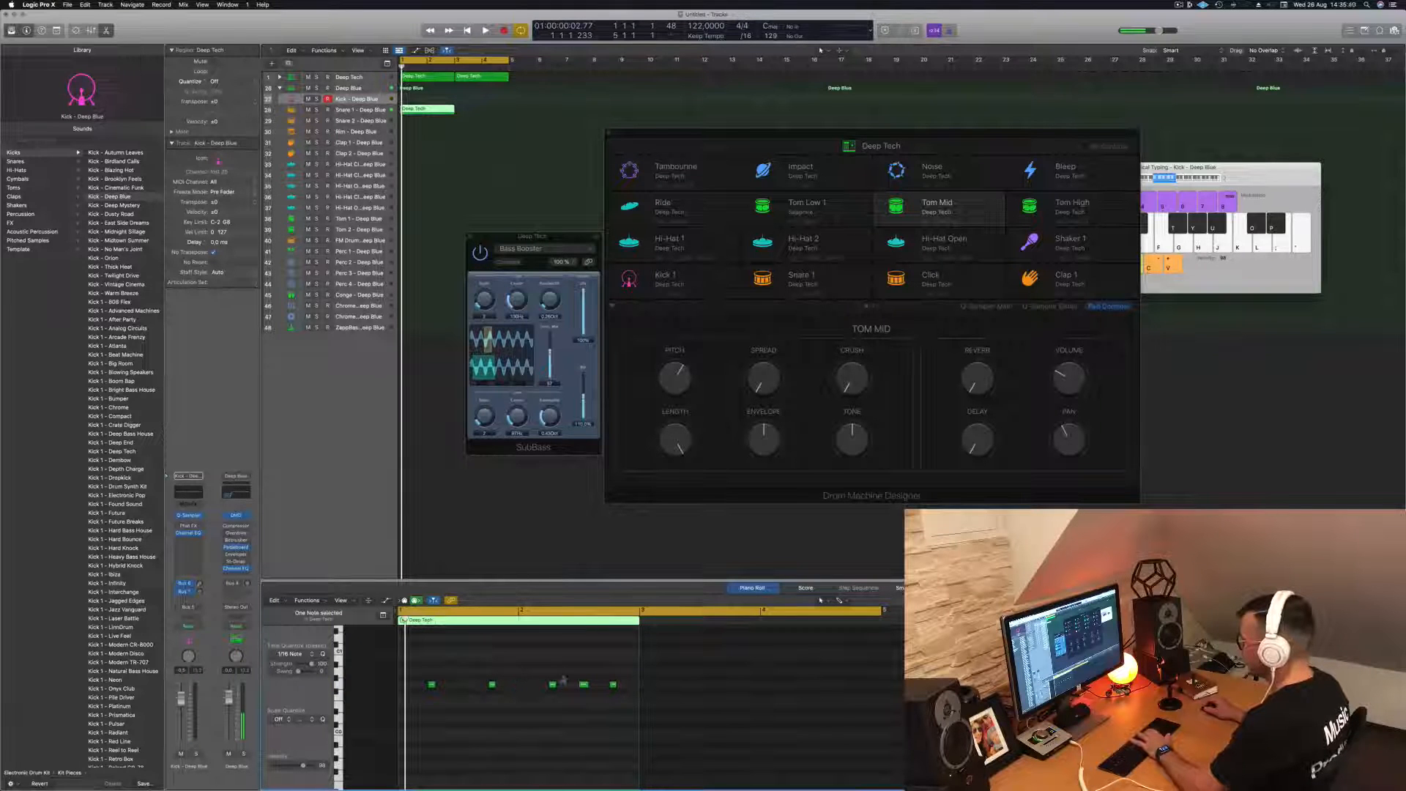
{"action": "key", "text": "space"}
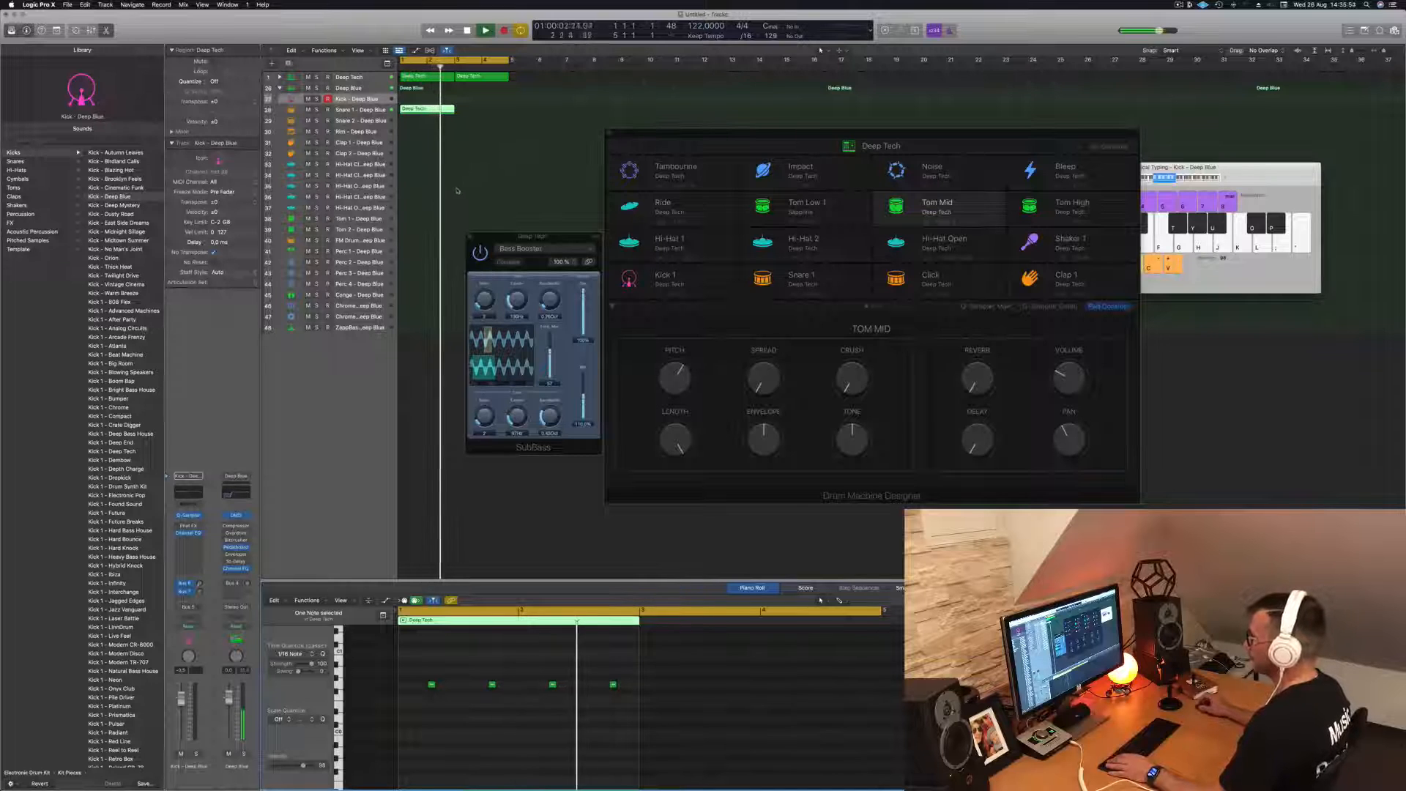
{"action": "left_click_drag", "start_coordinate": [429, 110], "coordinate": [482, 111]}
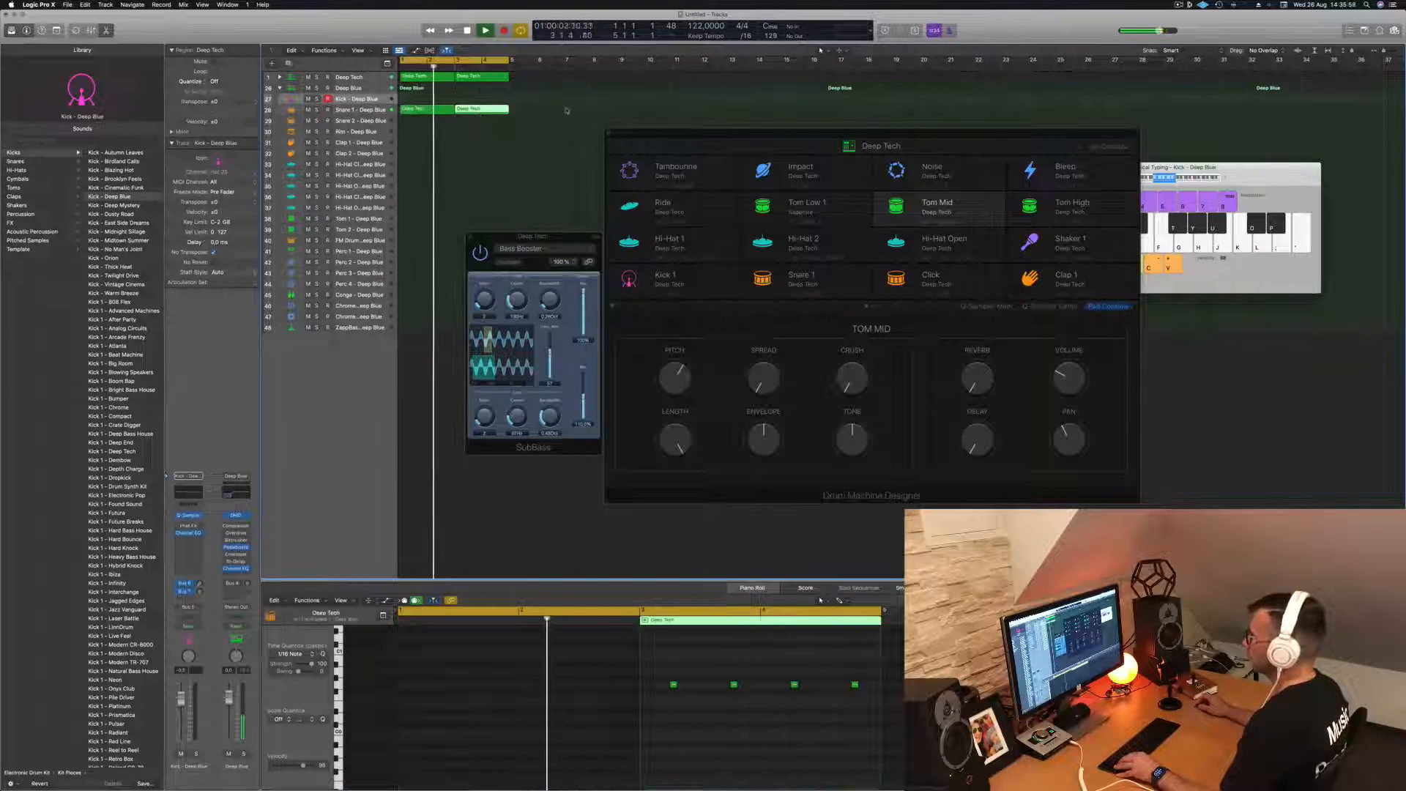
- Transpose all notes in both Deep Blue Snare 1 regions to the pitch that triggers the snare
{"action": "left_click_drag", "start_coordinate": [416, 705], "coordinate": [908, 654]}
{"action": "key", "text": "alt+Up"}
{"action": "key", "text": "alt+Up"}
{"action": "key", "text": "alt+Up"}
{"action": "key", "text": "alt+Up"}
{"action": "key", "text": "alt+Up"}
{"action": "key", "text": "alt+Up"}
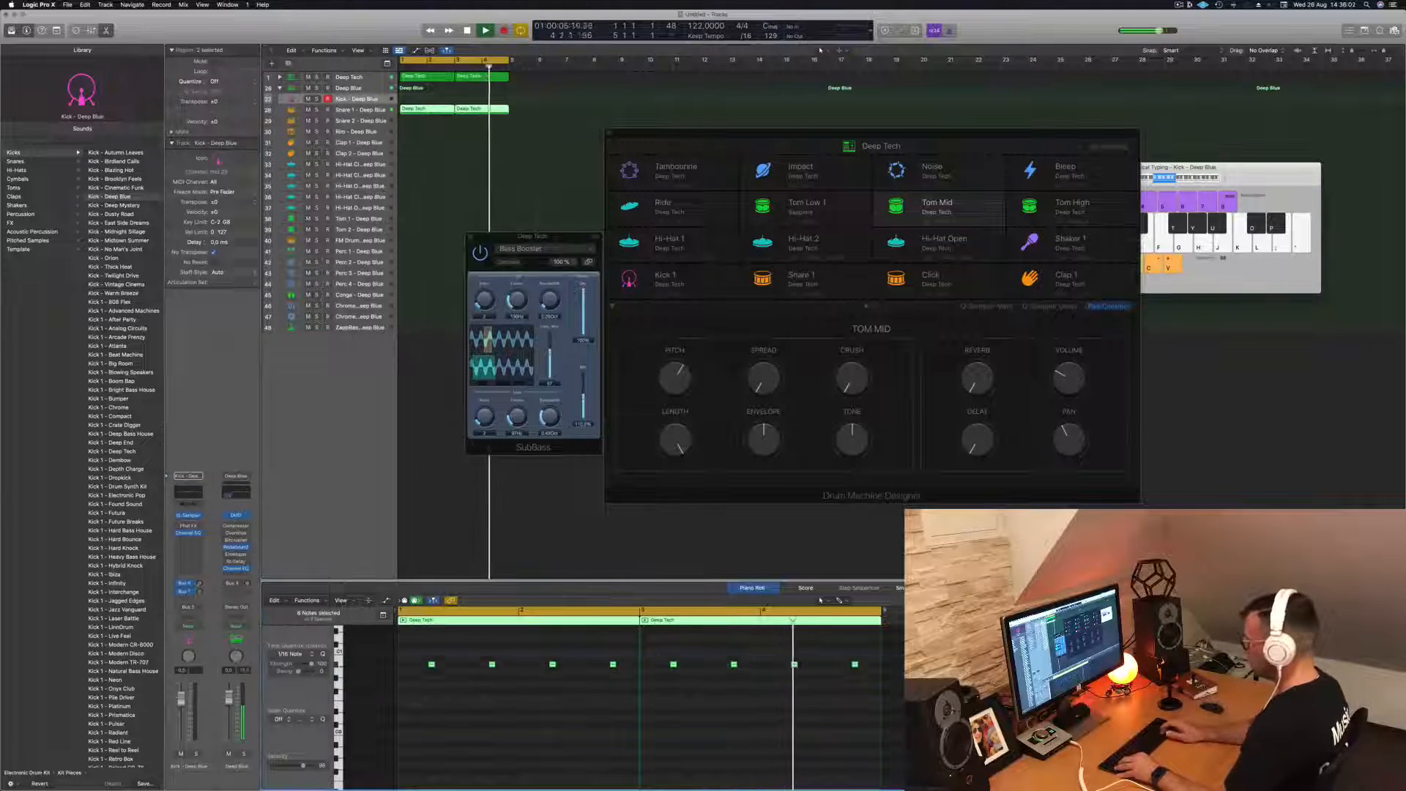
{"action": "scroll", "coordinate": [560, 750], "scroll_direction": "up", "scroll_amount": 5}
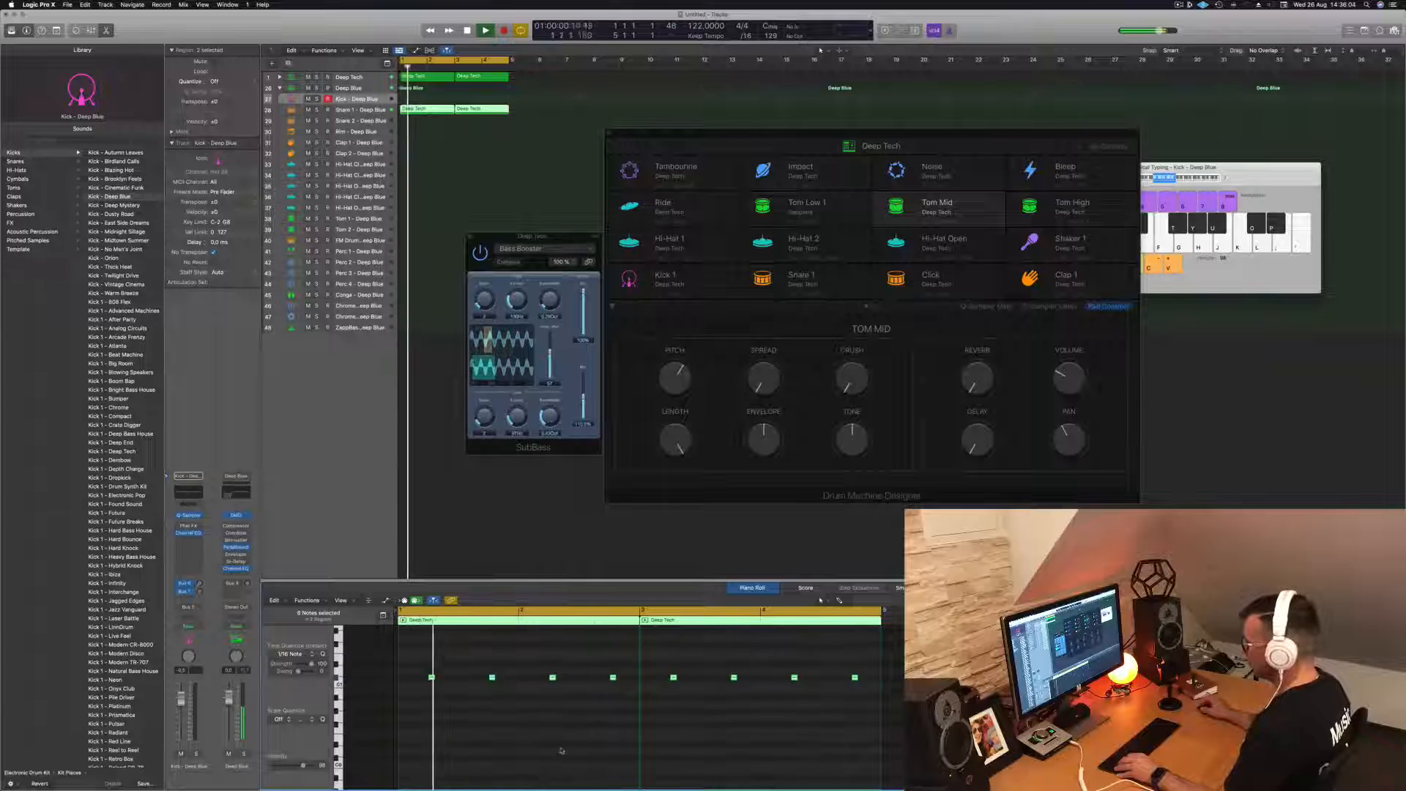
{"action": "key", "text": "alt+Up"}
{"action": "key", "text": "alt+Up"}
{"action": "key", "text": "alt+Up"}
{"action": "key", "text": "alt+Up"}
{"action": "key", "text": "alt+Up"}
{"action": "key", "text": "alt+Up"}
{"action": "key", "text": "alt+Up"}
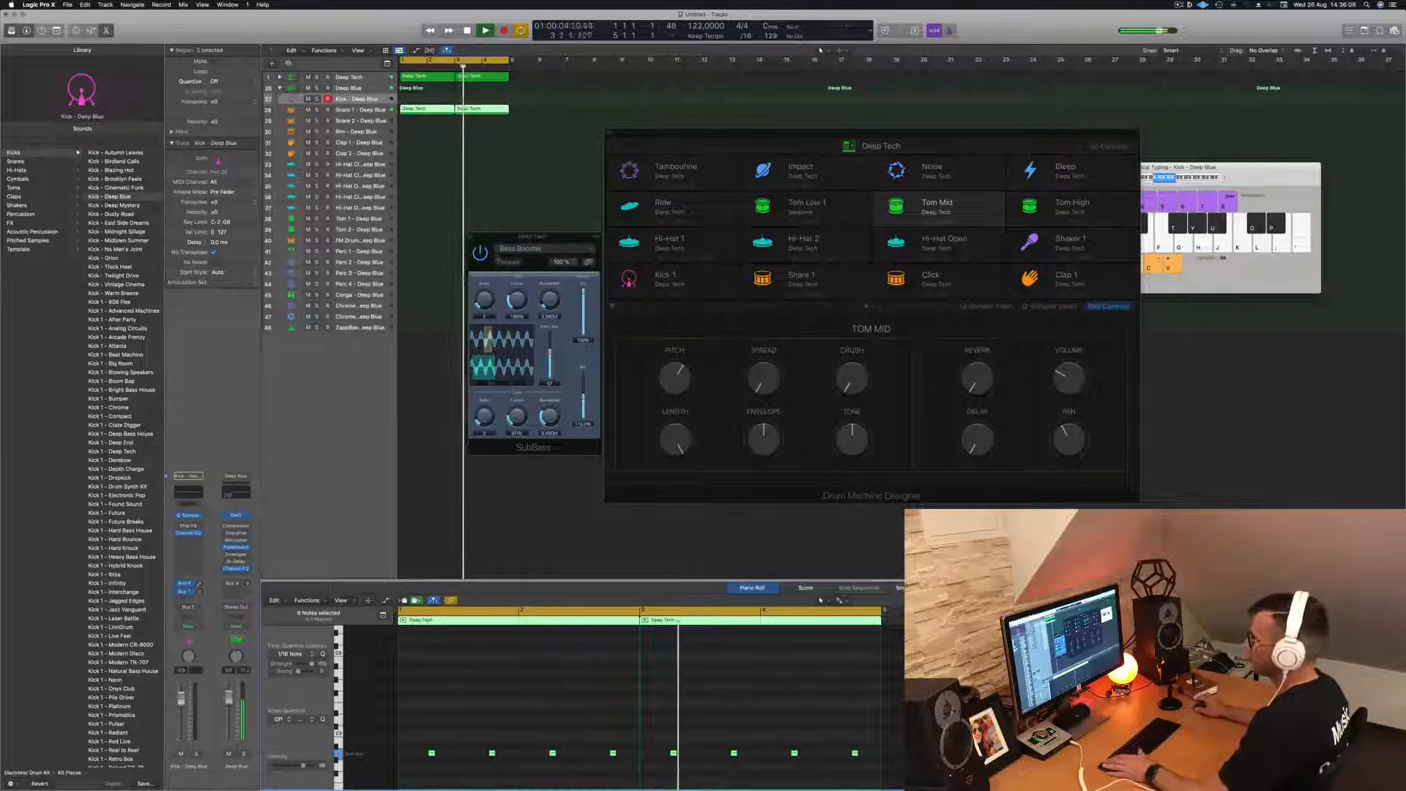
- Try shifting the snare notes one beat earlier, and move them back to beats 2 and 4
{"action": "scroll", "coordinate": [444, 687], "scroll_direction": "up", "scroll_amount": 2}
{"action": "scroll", "coordinate": [471, 701], "scroll_direction": "down", "scroll_amount": 1}
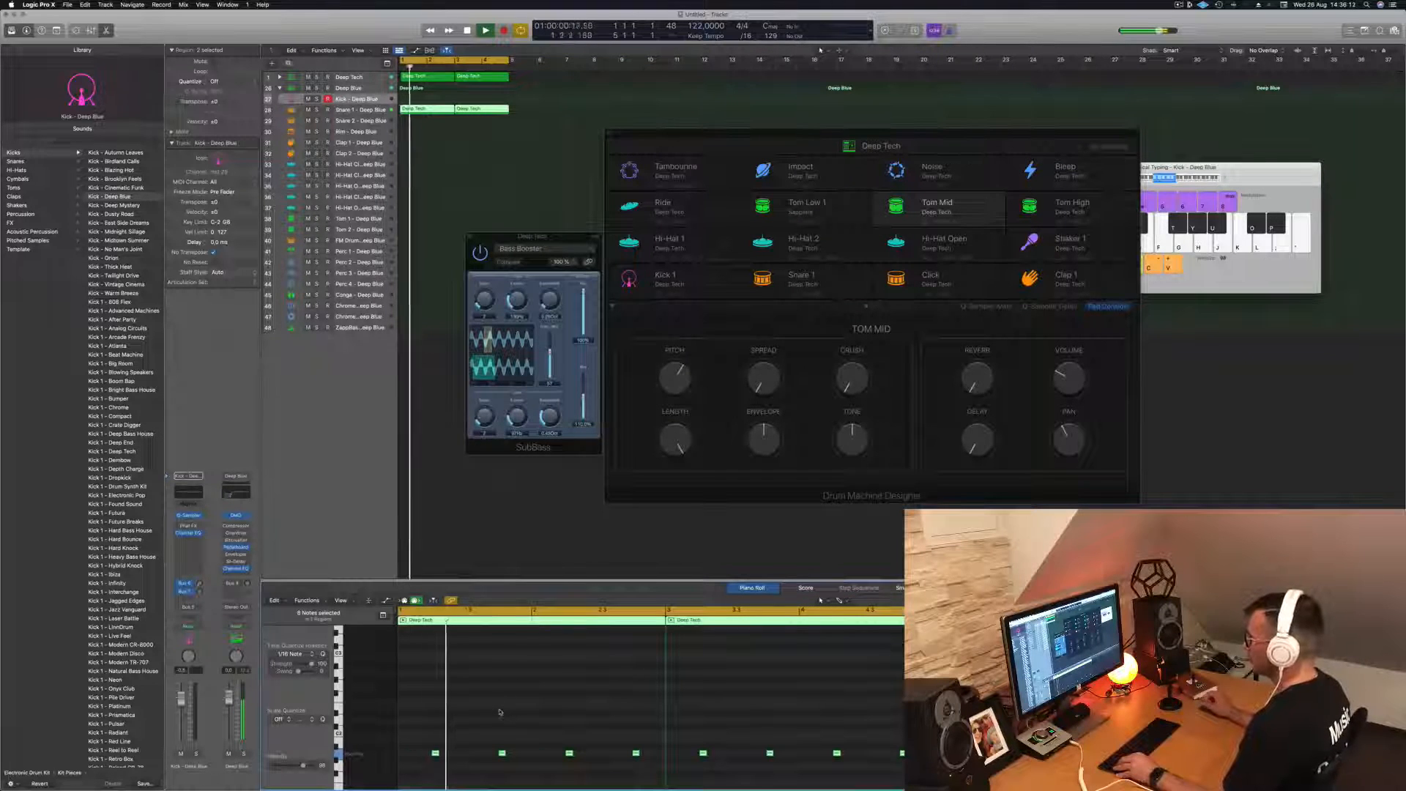
{"action": "left_click_drag", "start_coordinate": [431, 731], "coordinate": [920, 774]}
{"action": "key", "text": "alt+Left"}
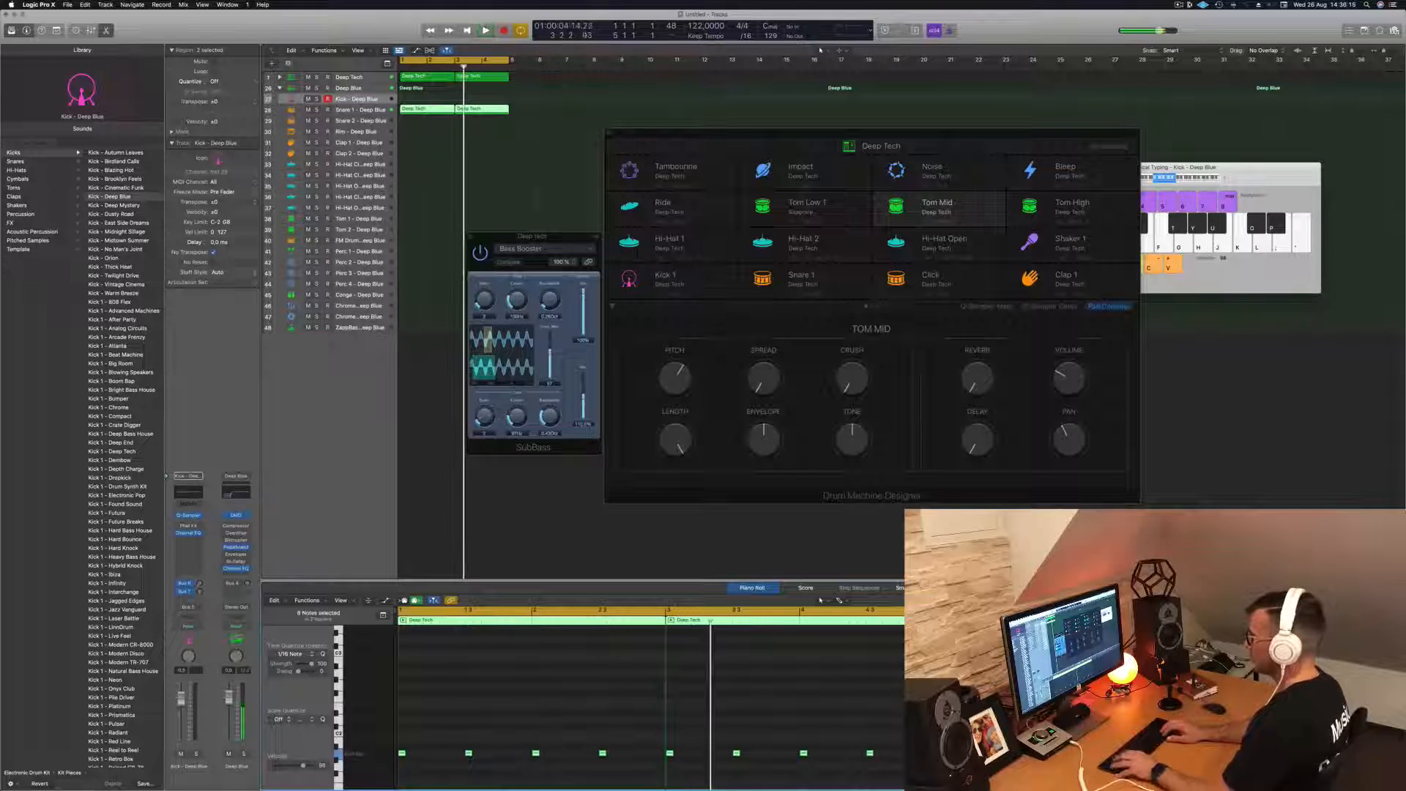
{"action": "key", "text": "alt+Right"}
{"action": "key", "text": "alt+Right"}
{"action": "key", "text": "alt+Right"}
{"action": "key", "text": "alt+Right"}
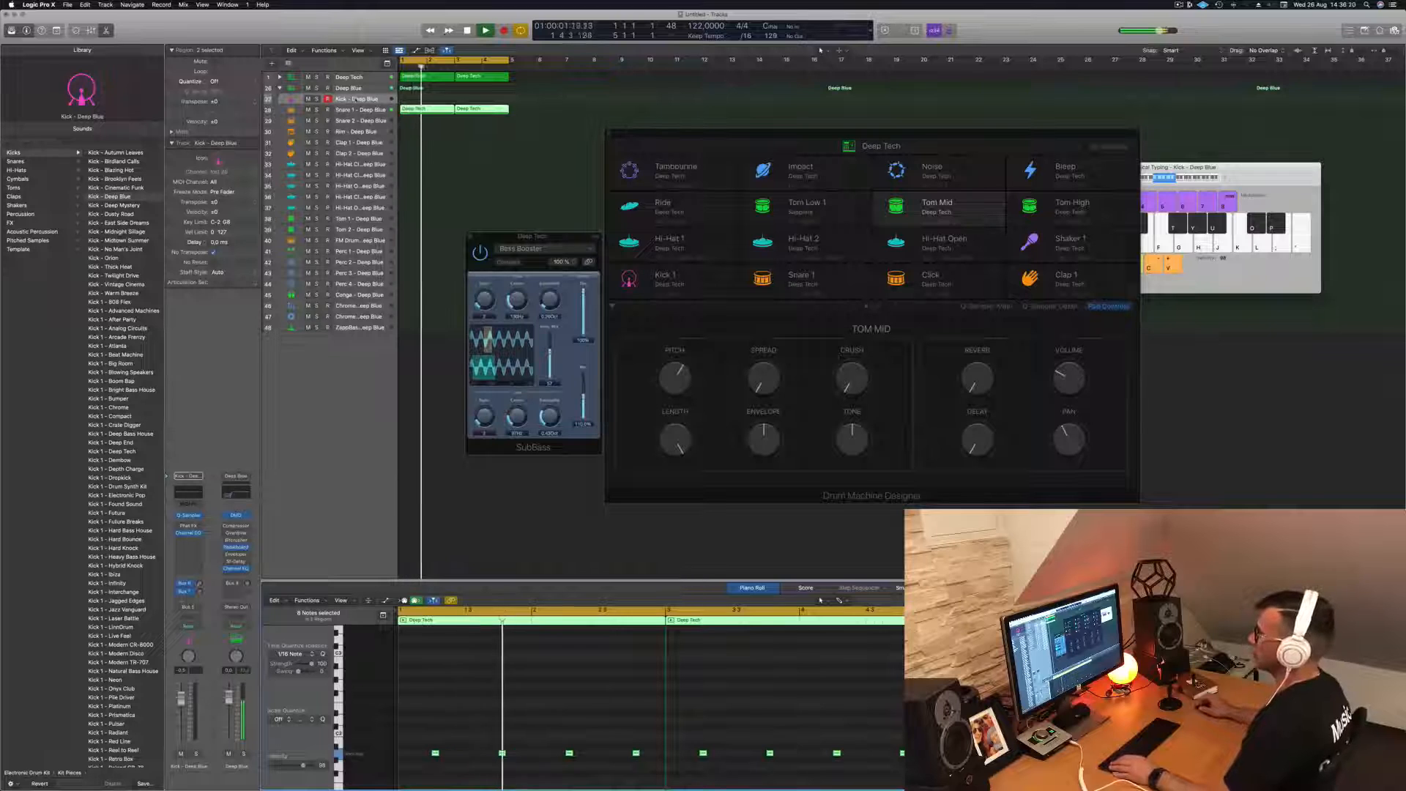
- Copy the first Snare 1 region to the third Deep Blue hi-hat track and transpose its four notes up to the hi-hat pitch
{"action": "left_click", "coordinate": [441, 156]}
{"action": "left_click", "coordinate": [414, 109]}
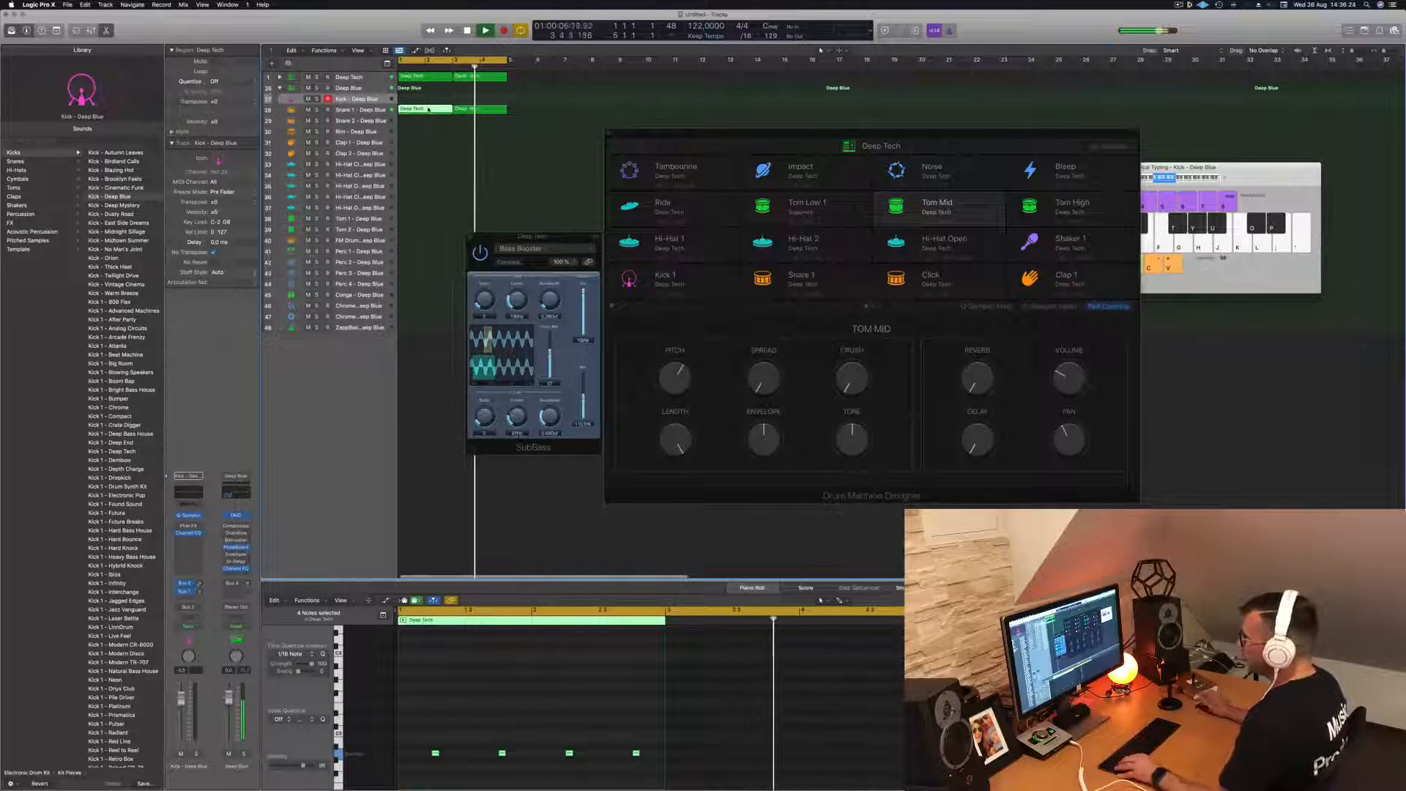
{"action": "left_click_drag", "start_coordinate": [428, 110], "coordinate": [426, 188]}
{"action": "left_click_drag", "start_coordinate": [430, 744], "coordinate": [659, 766]}
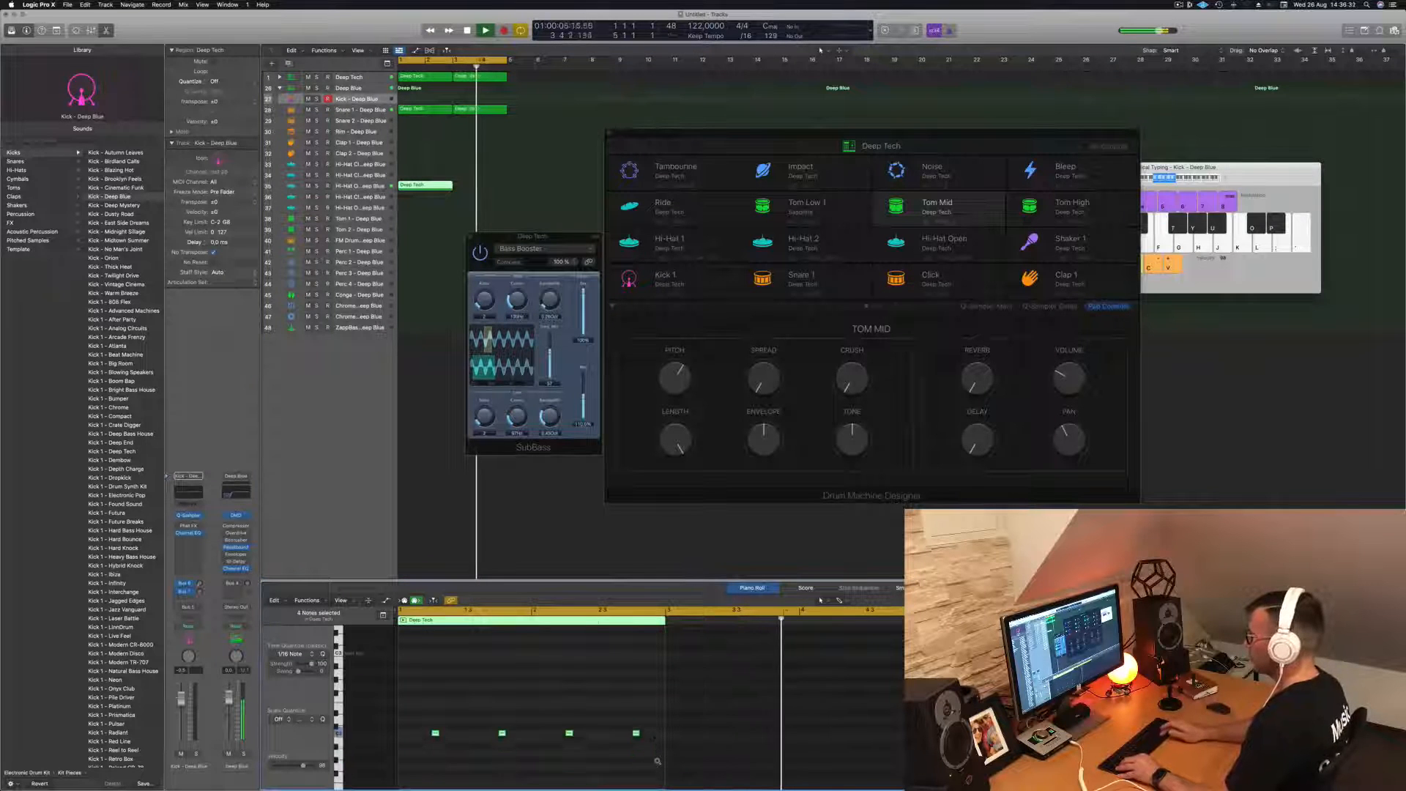
{"action": "key", "text": "alt+Up"}
{"action": "key", "text": "alt+Up"}
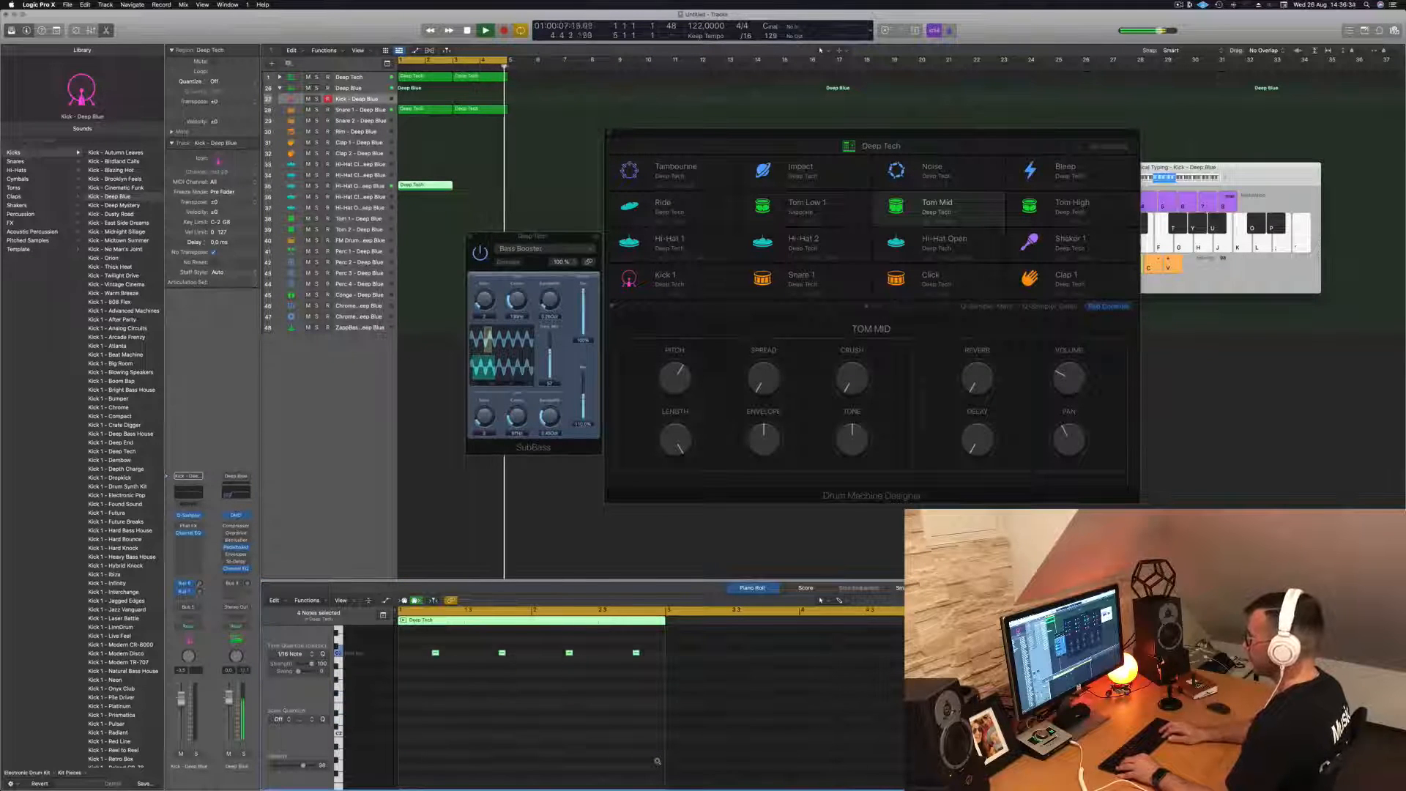
- Duplicate and shift the hi-hat notes into eight evenly spaced notes, one on the offbeat of every beat
{"action": "left_click", "coordinate": [626, 661]}
{"action": "left_click_drag", "start_coordinate": [627, 661], "coordinate": [451, 653]}
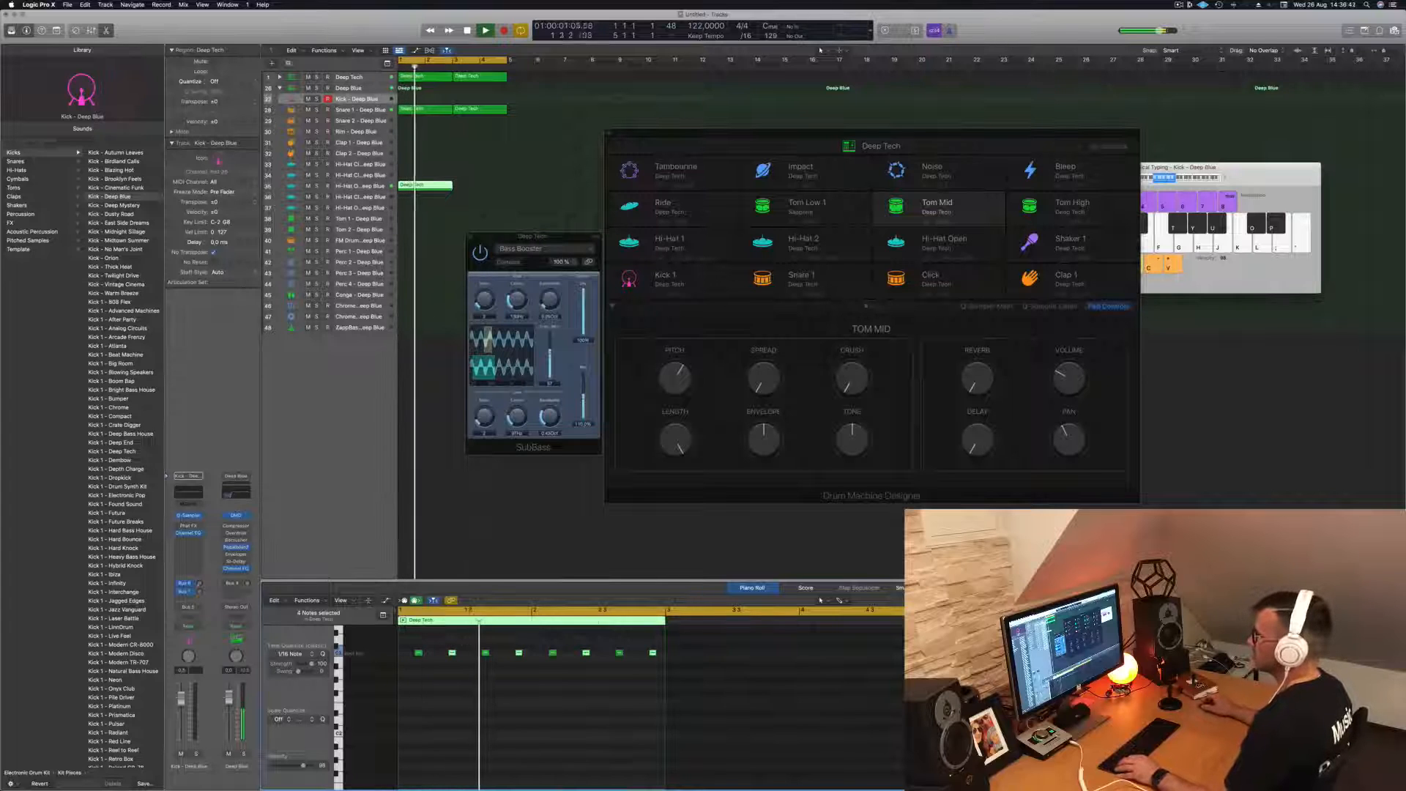
- Duplicate the open hi-hat region into bars 3–4 and change that track's sound to Hi-Hat Open - Deep End
{"action": "left_click_drag", "start_coordinate": [438, 189], "coordinate": [493, 189]}
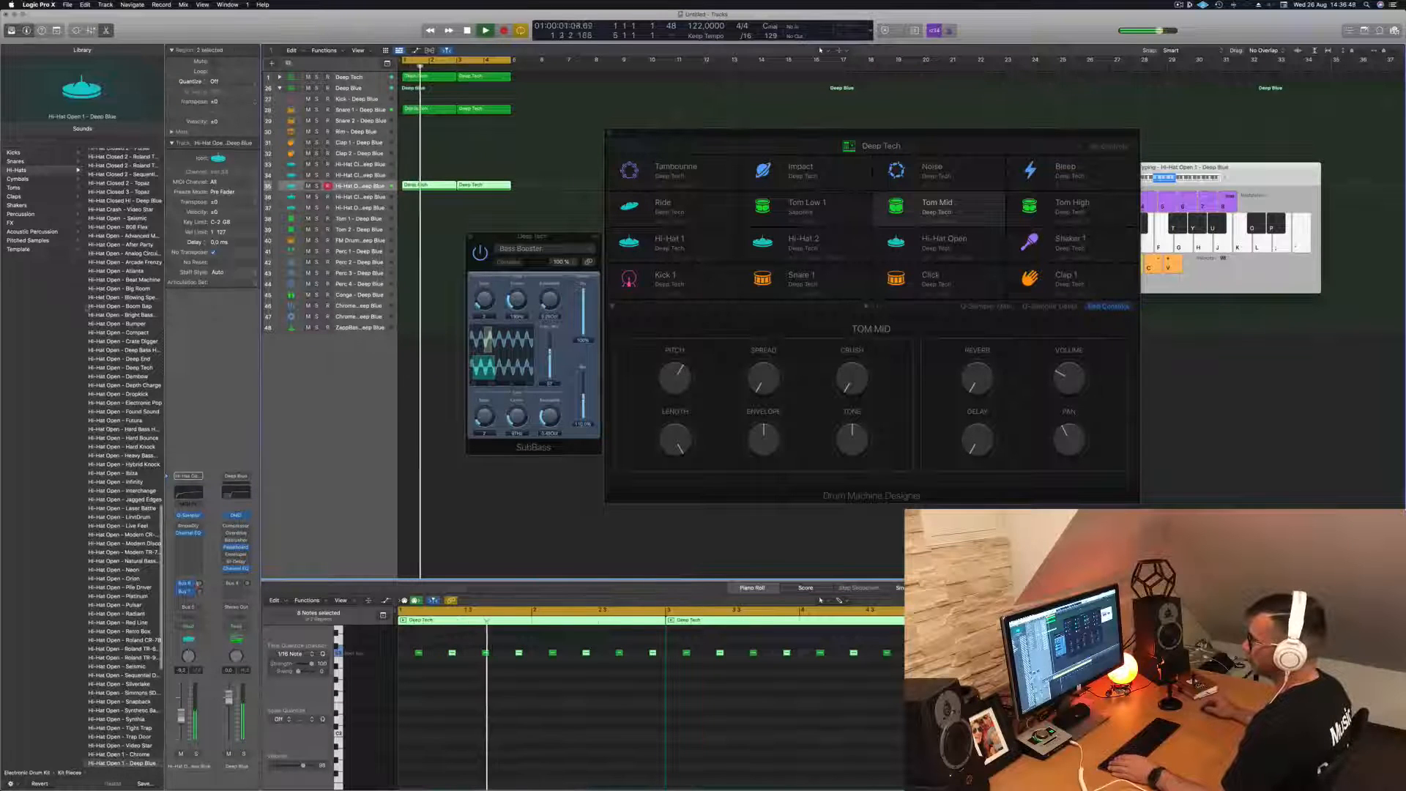
{"action": "left_click", "coordinate": [122, 368]}
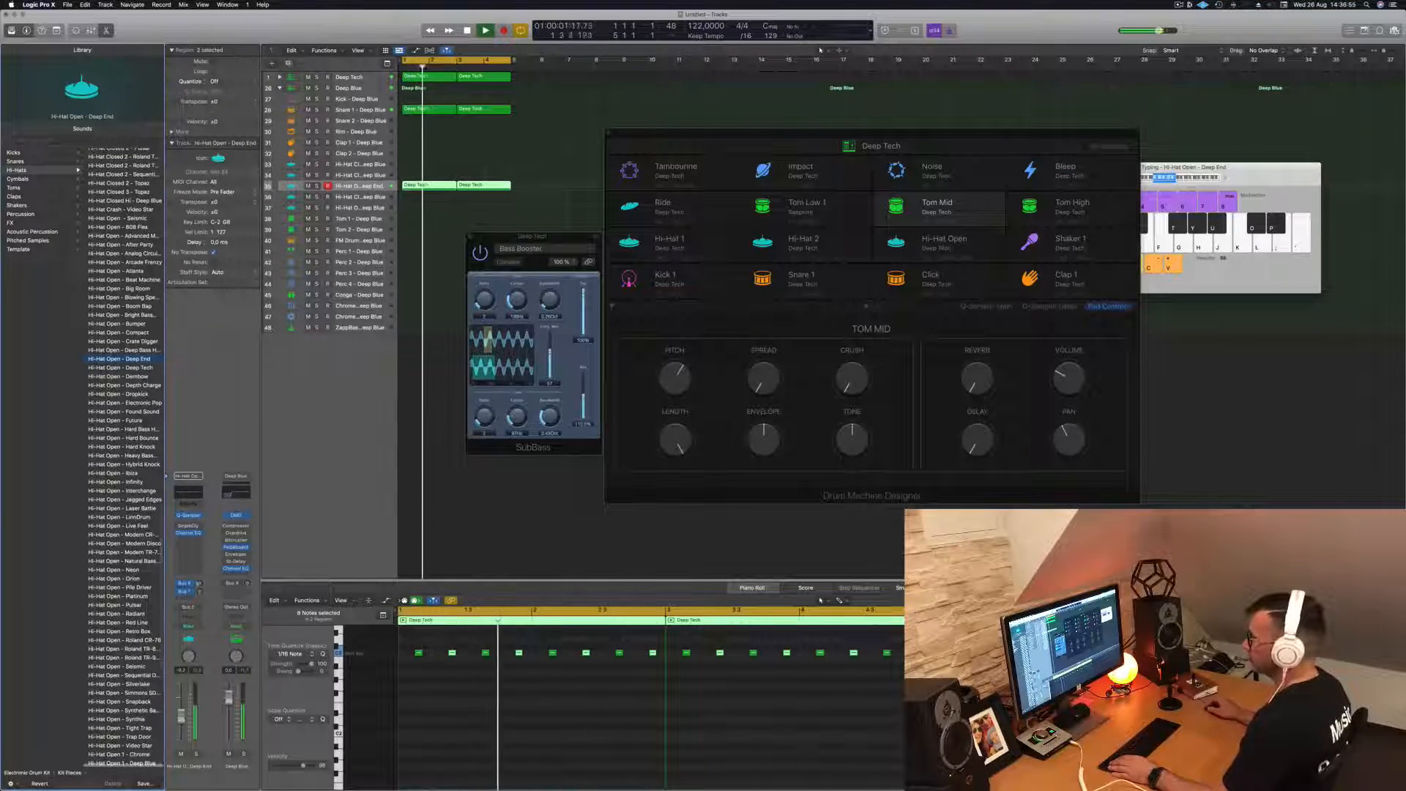
{"action": "left_click_drag", "start_coordinate": [497, 238], "coordinate": [946, 208]}
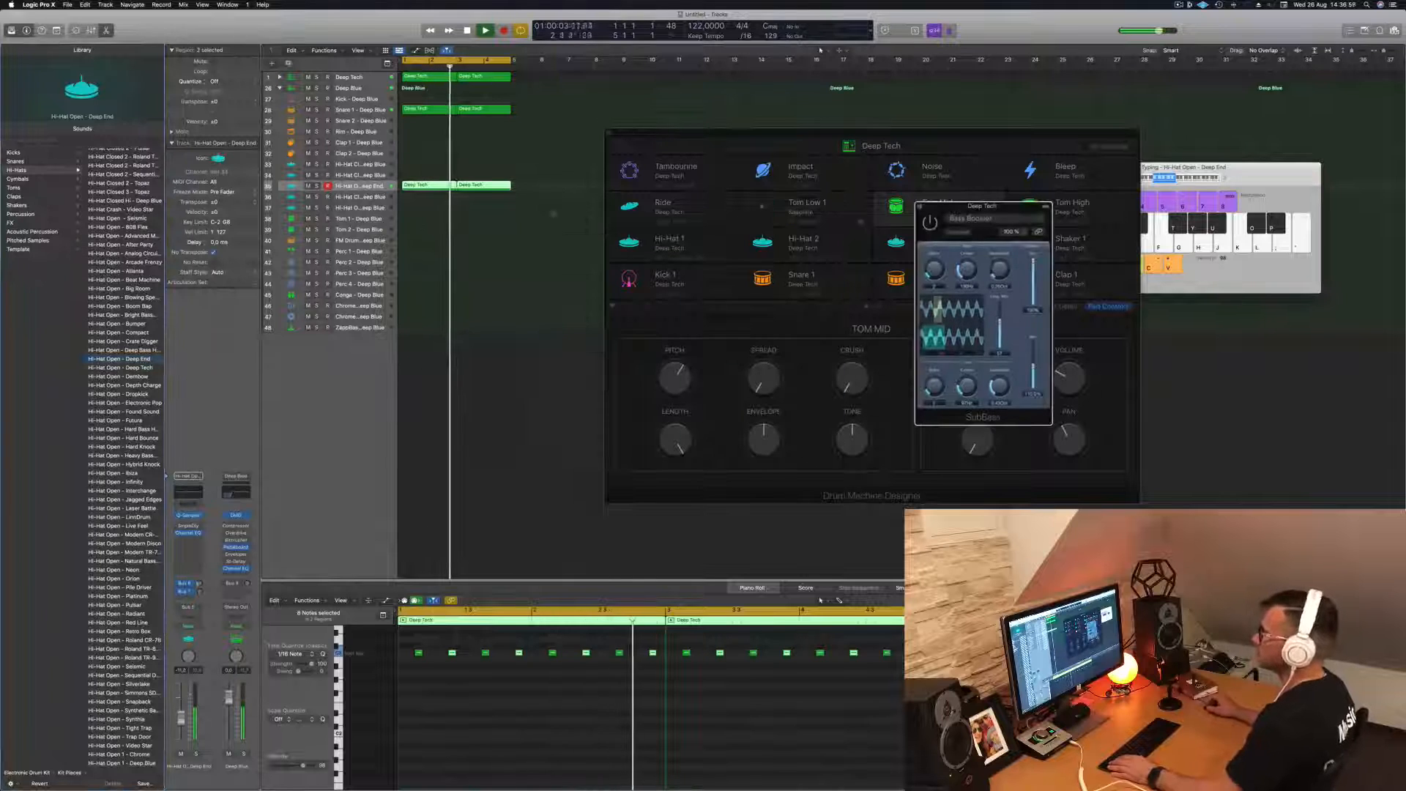
{"action": "scroll", "coordinate": [448, 213], "scroll_direction": "down", "scroll_amount": 1}
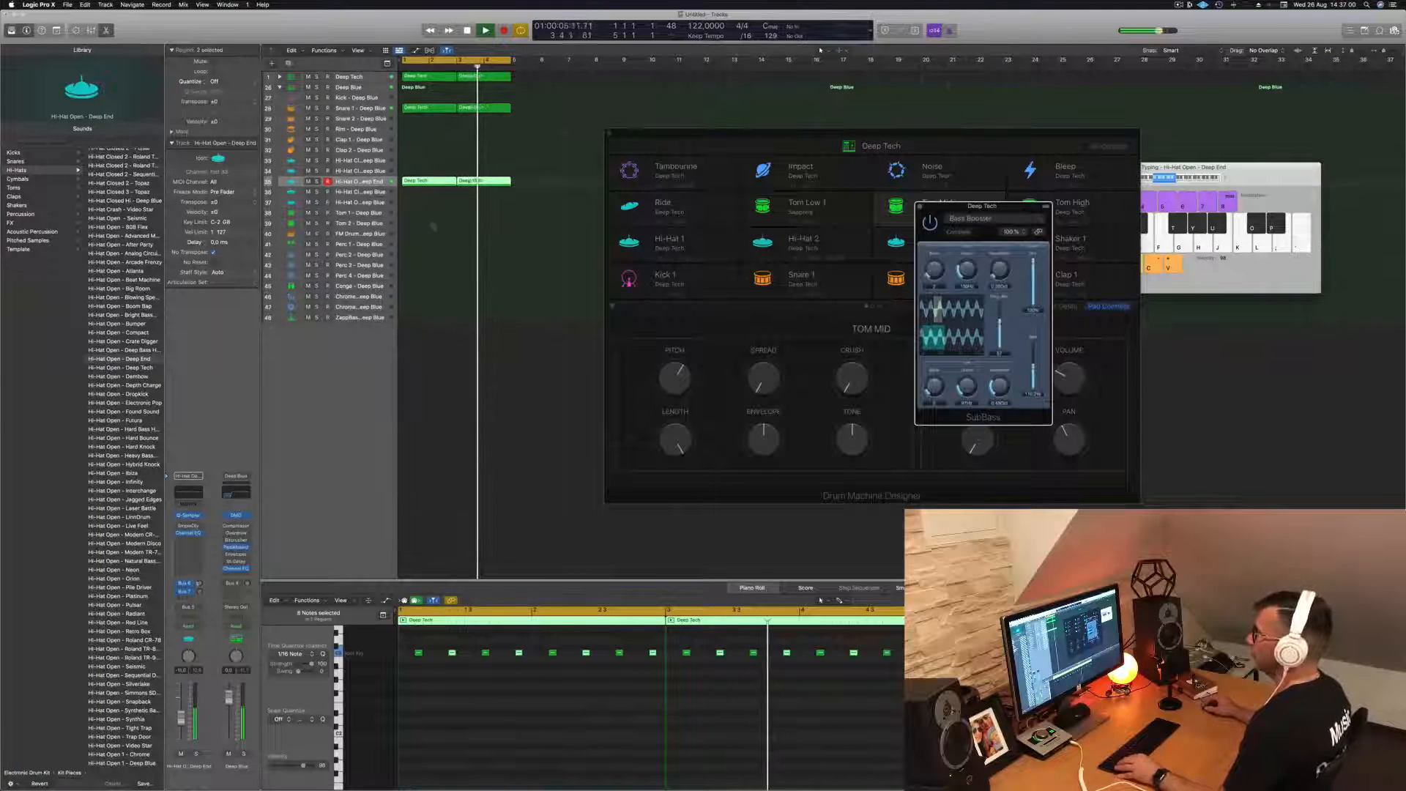
- Copy the first open hi-hat region to the Hi-Hat Closed 1 track and shift its eight notes half a beat earlier onto the beats
{"action": "left_click", "coordinate": [423, 183]}
{"action": "left_click_drag", "start_coordinate": [423, 183], "coordinate": [425, 161]}
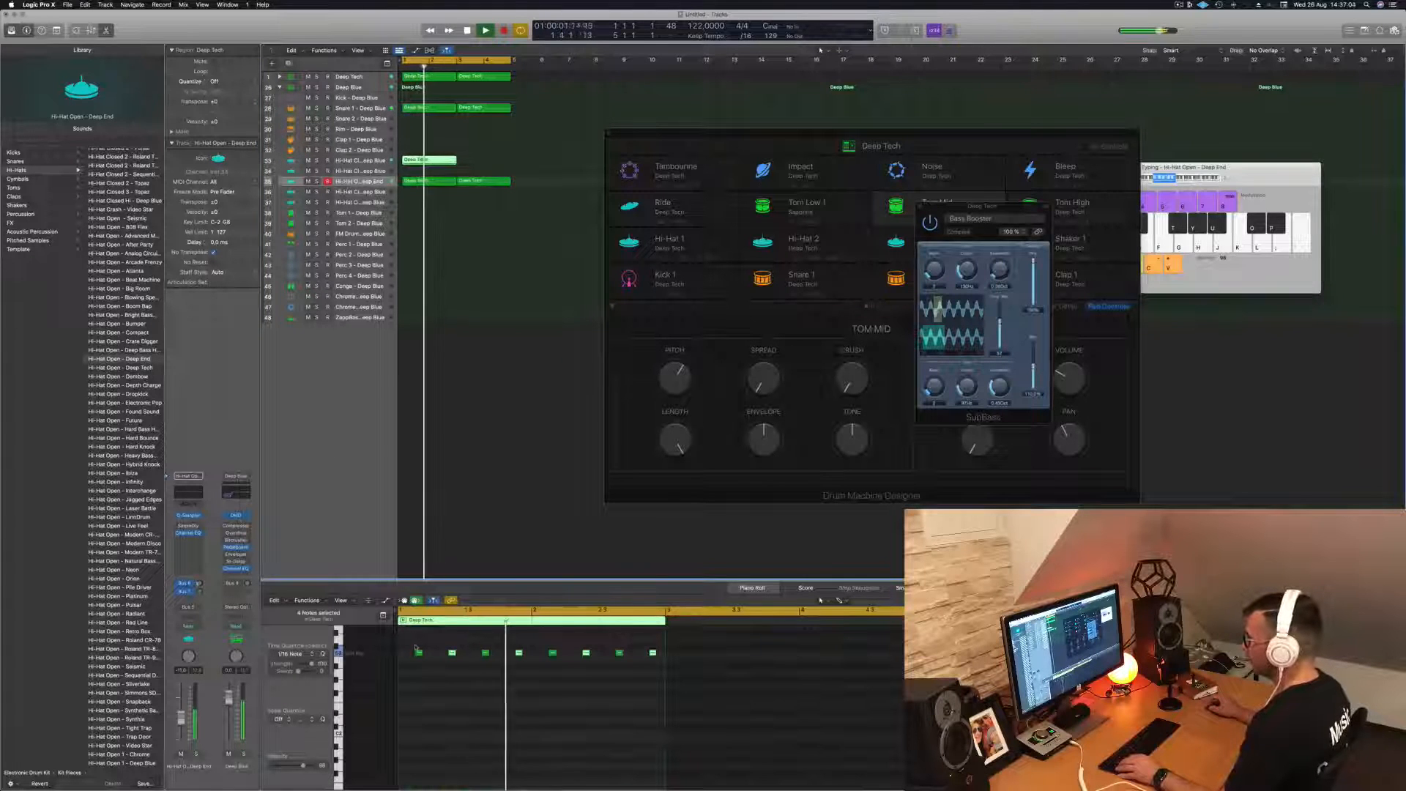
{"action": "left_click_drag", "start_coordinate": [413, 644], "coordinate": [666, 670]}
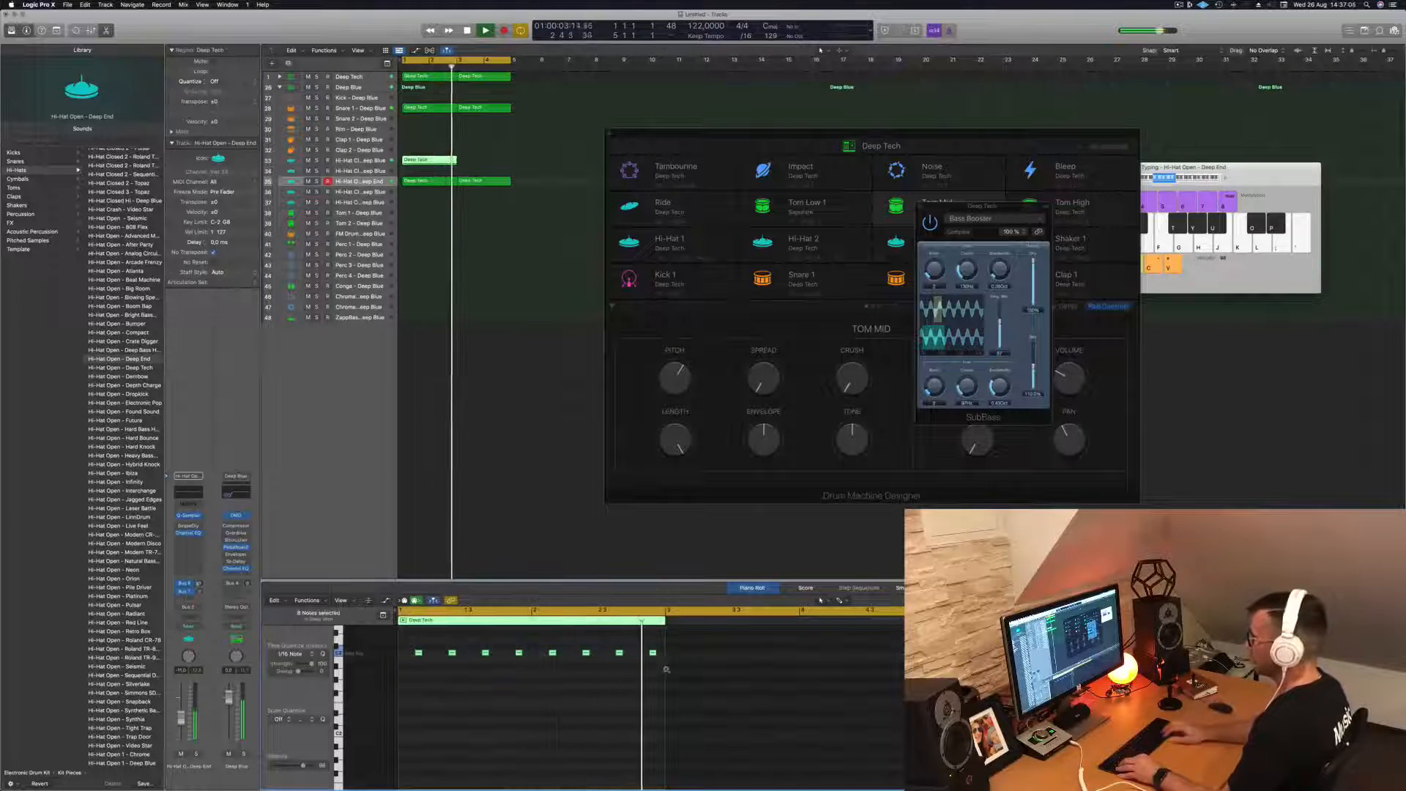
{"action": "key", "text": "alt+Left"}
{"action": "key", "text": "alt+Left"}
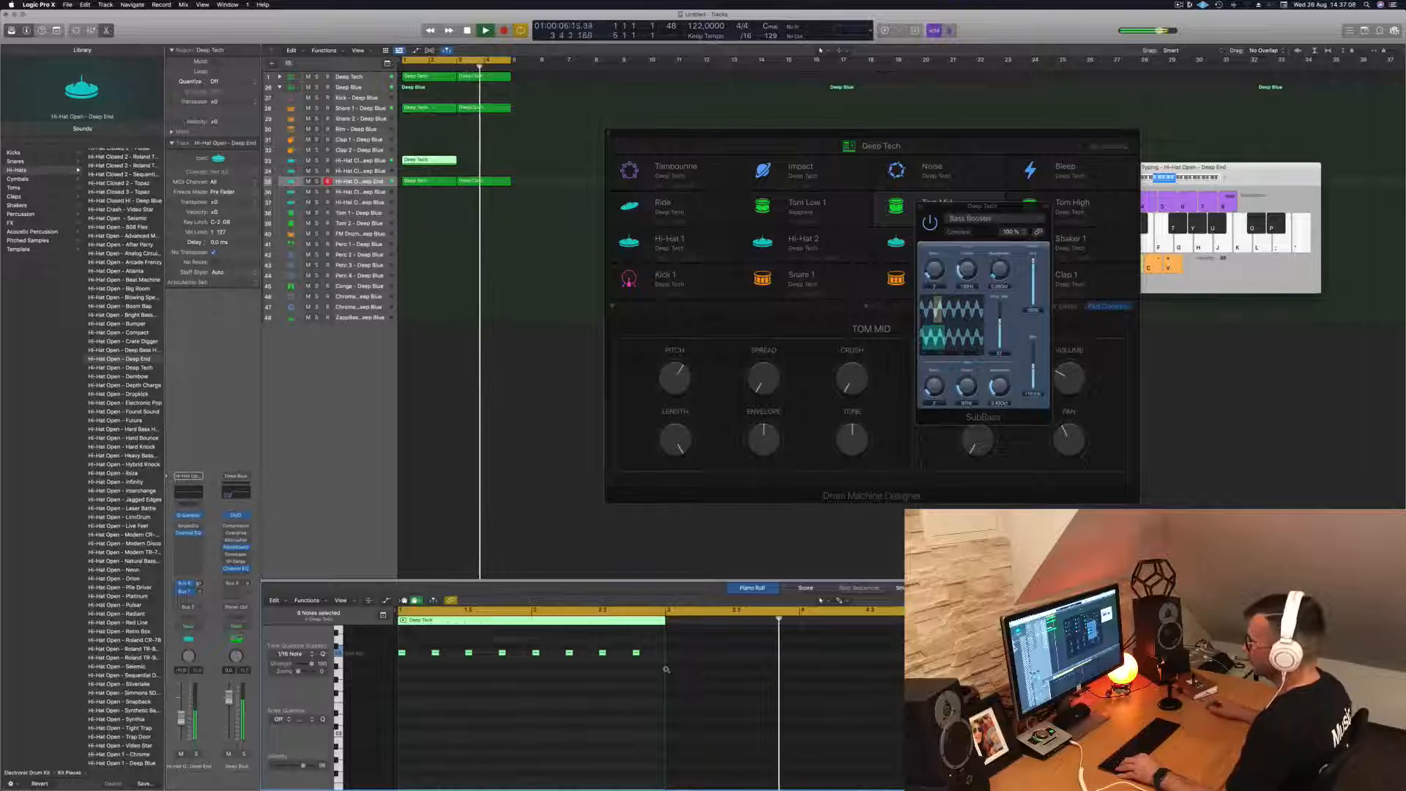
- Copy the eight closed hi-hat notes three sixteenths later, duplicate the region into bars 3–4, and select the Hi-Hat Closed 1 track
{"action": "left_click_drag", "start_coordinate": [408, 655], "coordinate": [432, 658]}
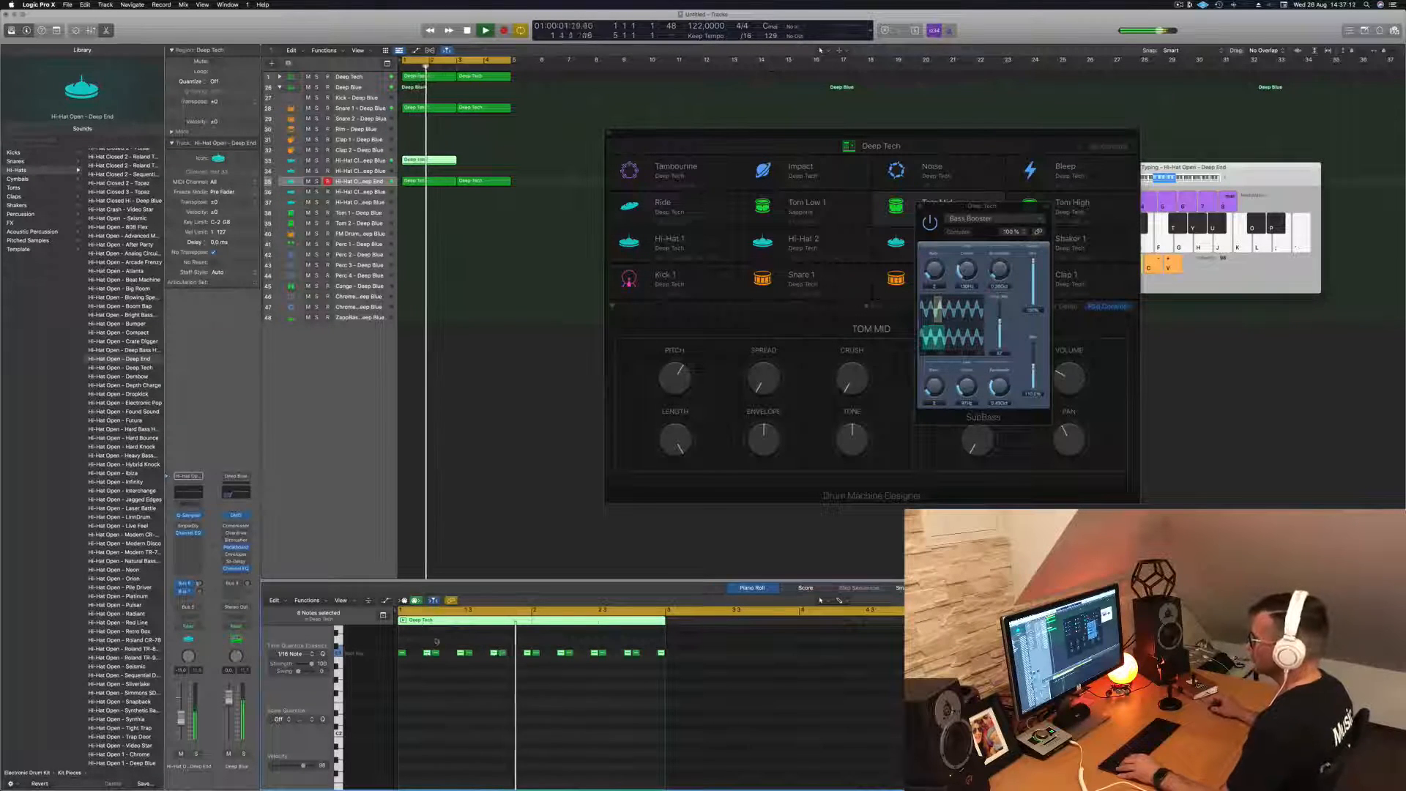
{"action": "left_click_drag", "start_coordinate": [429, 163], "coordinate": [485, 162]}
{"action": "left_click", "coordinate": [366, 162]}
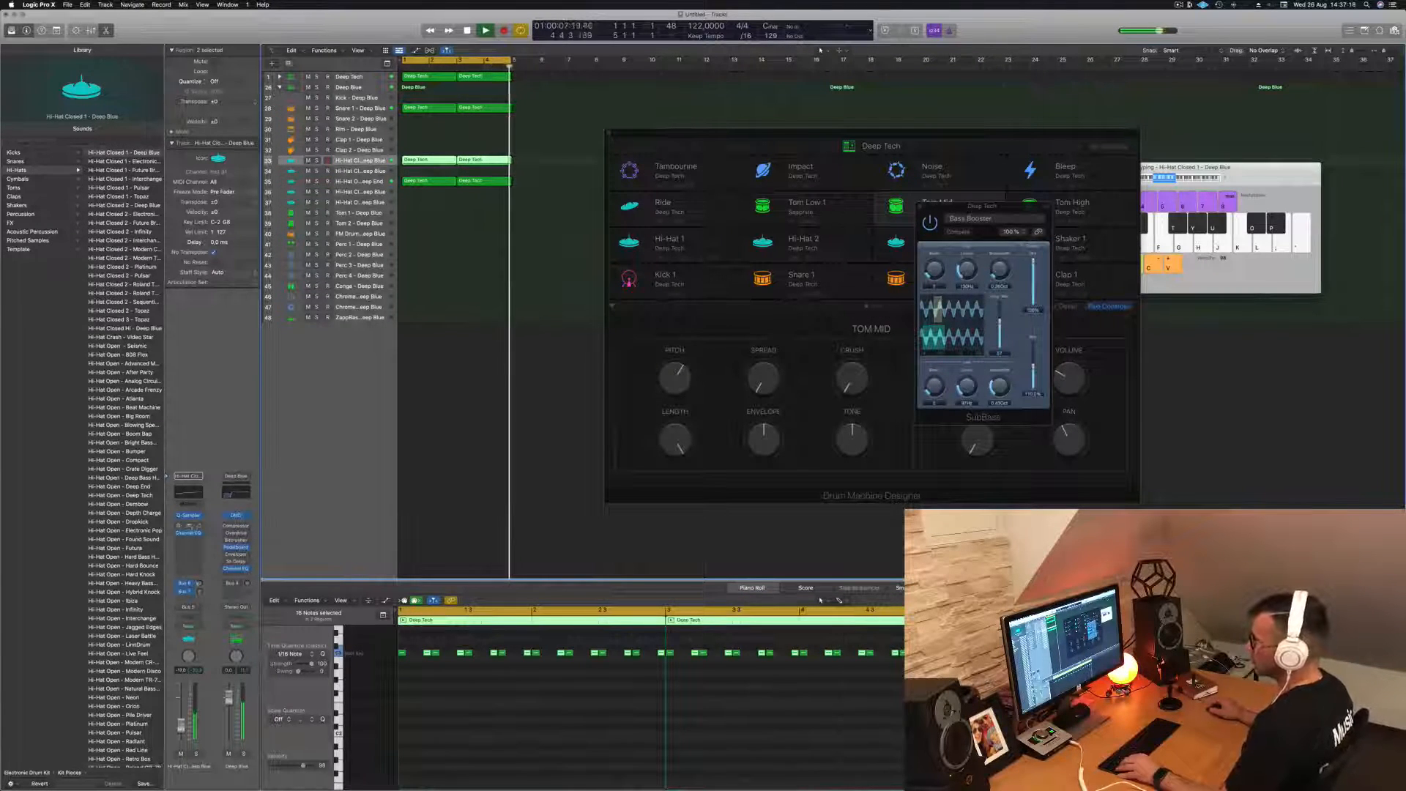
- Try a Sample Delay with the 8 Samples preset on the Hi-Hat Closed 1 track
{"action": "left_click", "coordinate": [184, 516]}
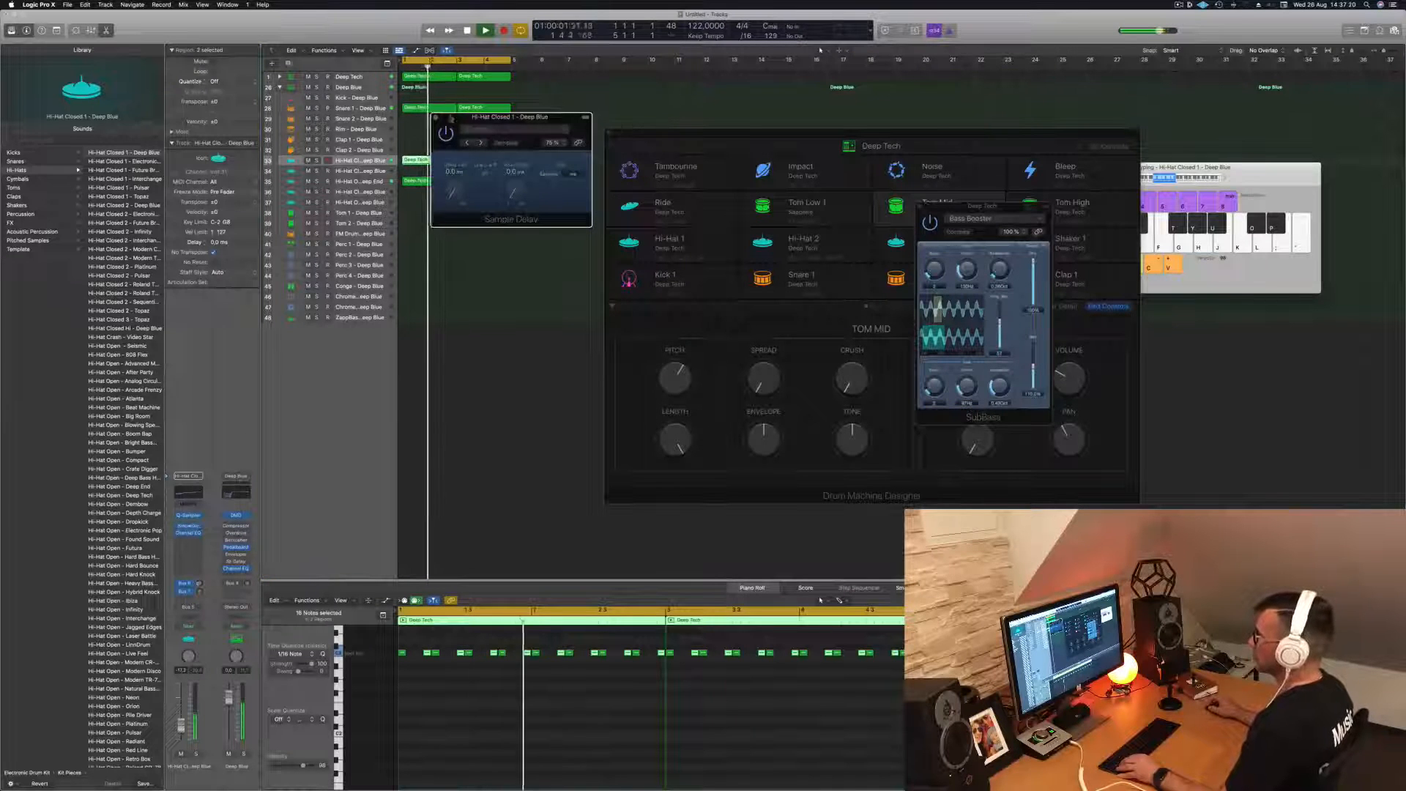
{"action": "left_click", "coordinate": [506, 131]}
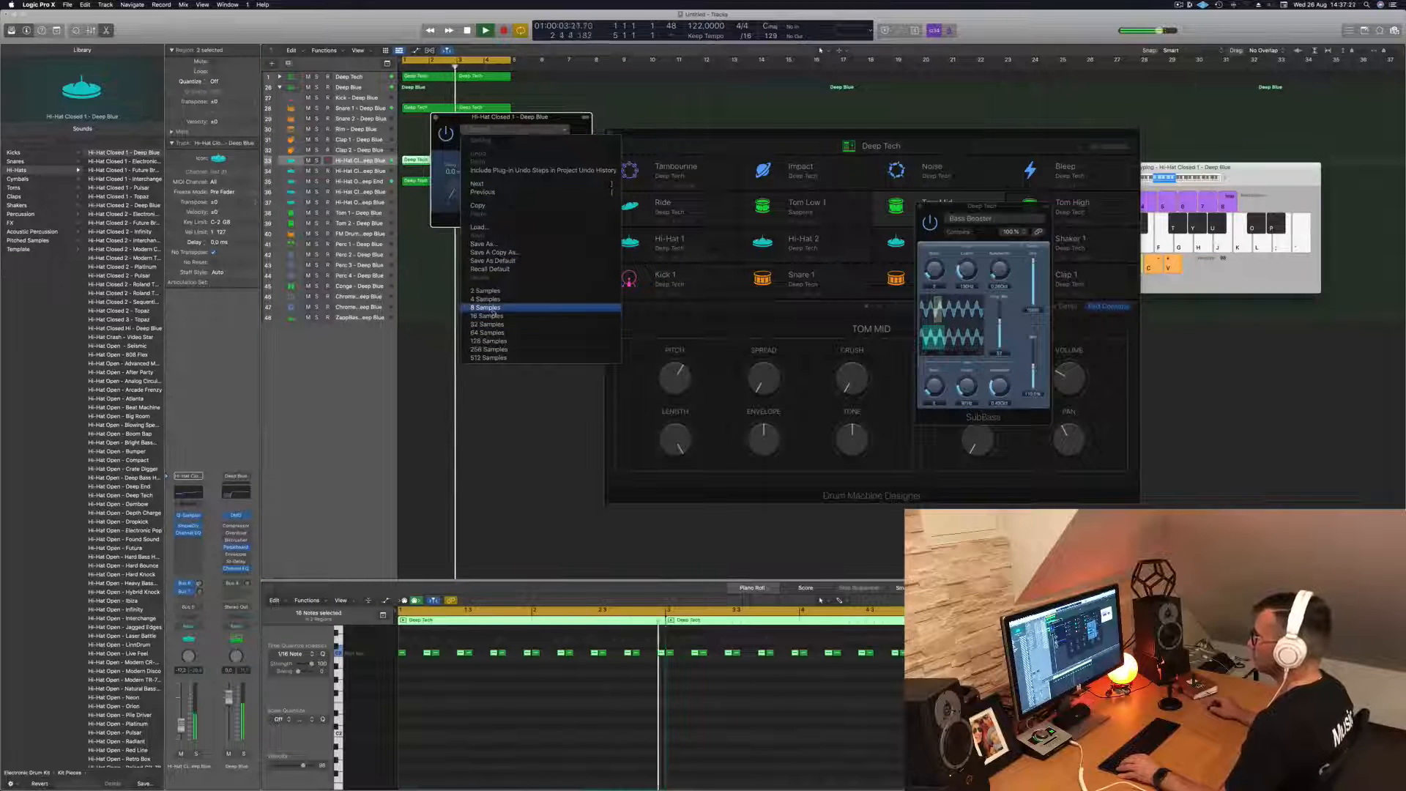
{"action": "left_click", "coordinate": [487, 308]}
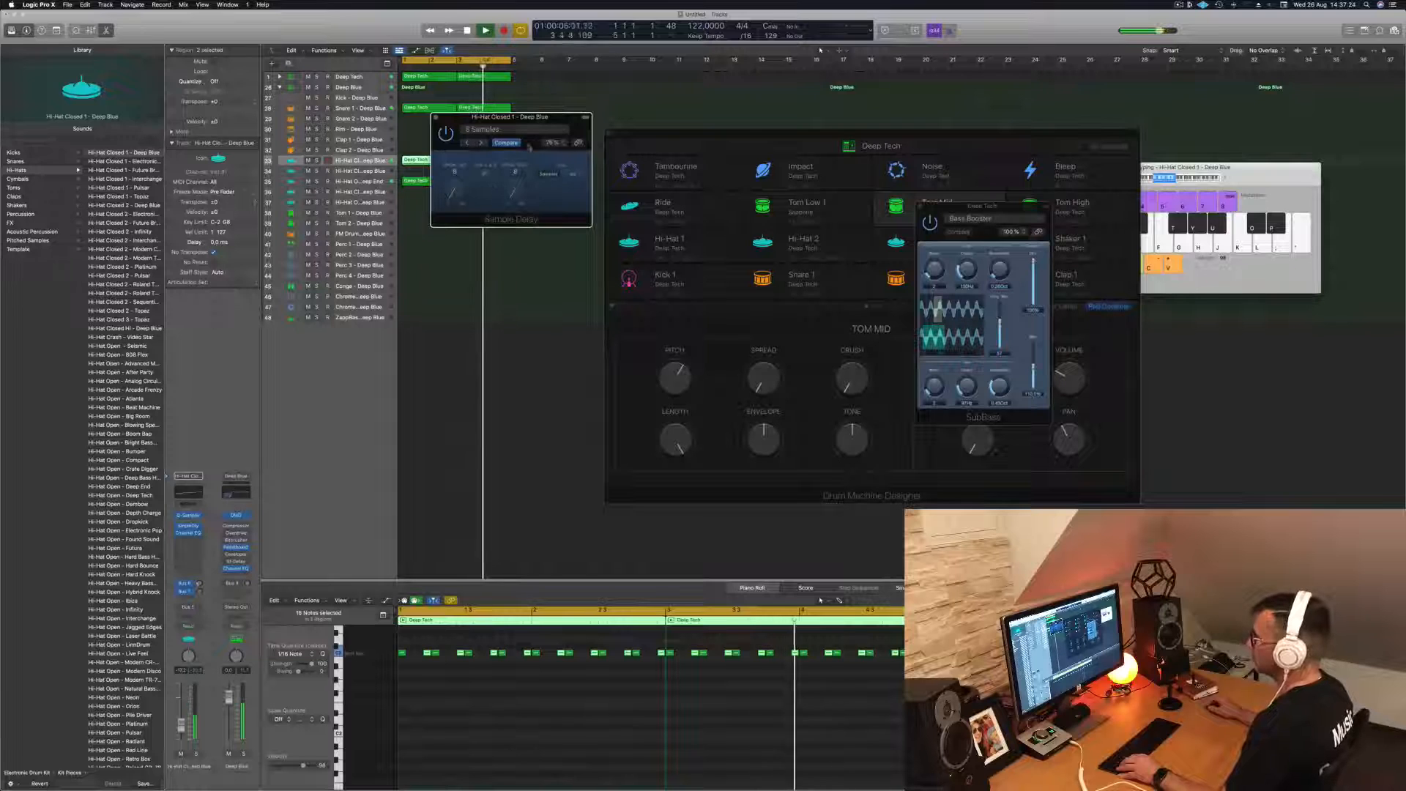
- Replace the Sample Delay on the Hi-Hat Closed 1 track with a stereo Stereo Delay and close its plug-in window
{"action": "left_click", "coordinate": [200, 527]}
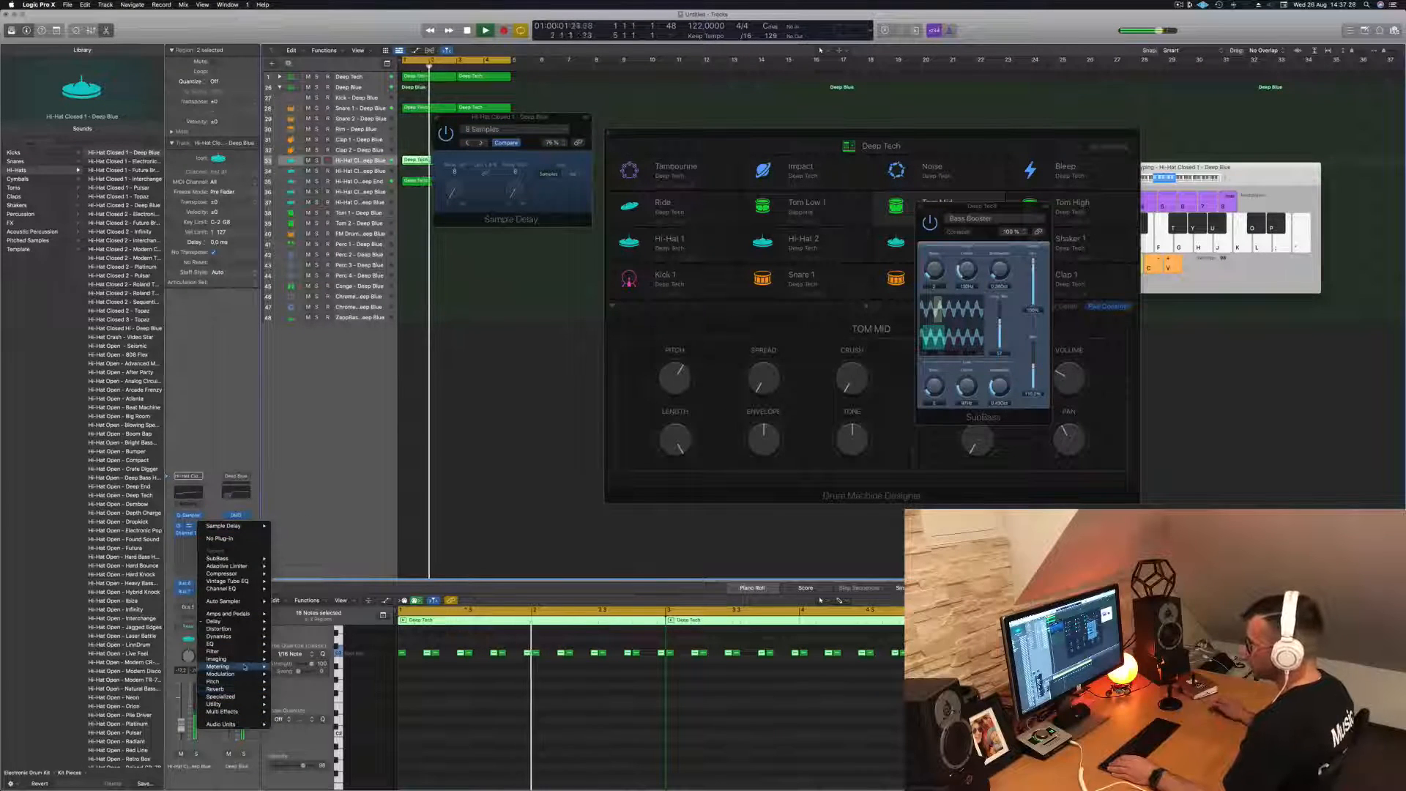
{"action": "mouse_move", "coordinate": [255, 621]}
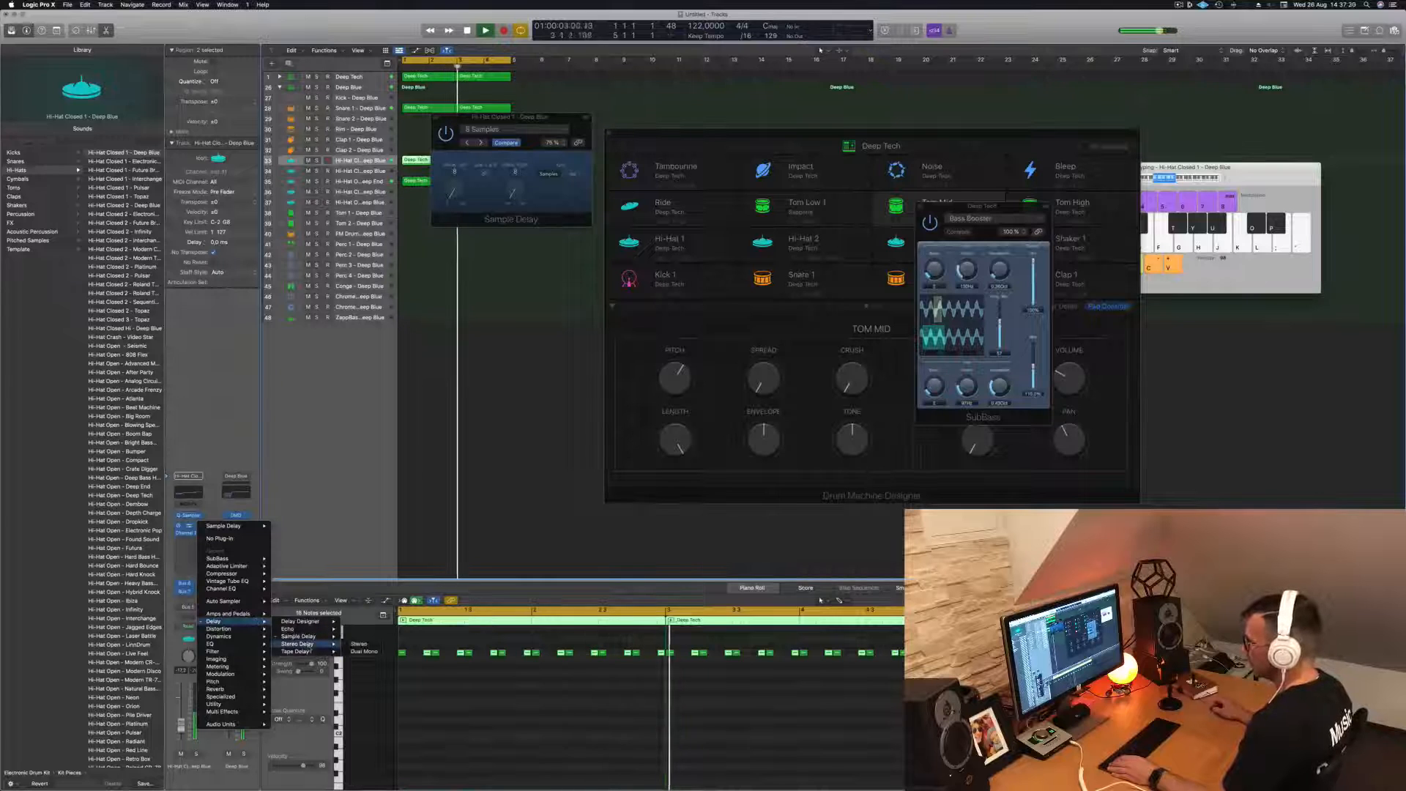
{"action": "left_click", "coordinate": [358, 644]}
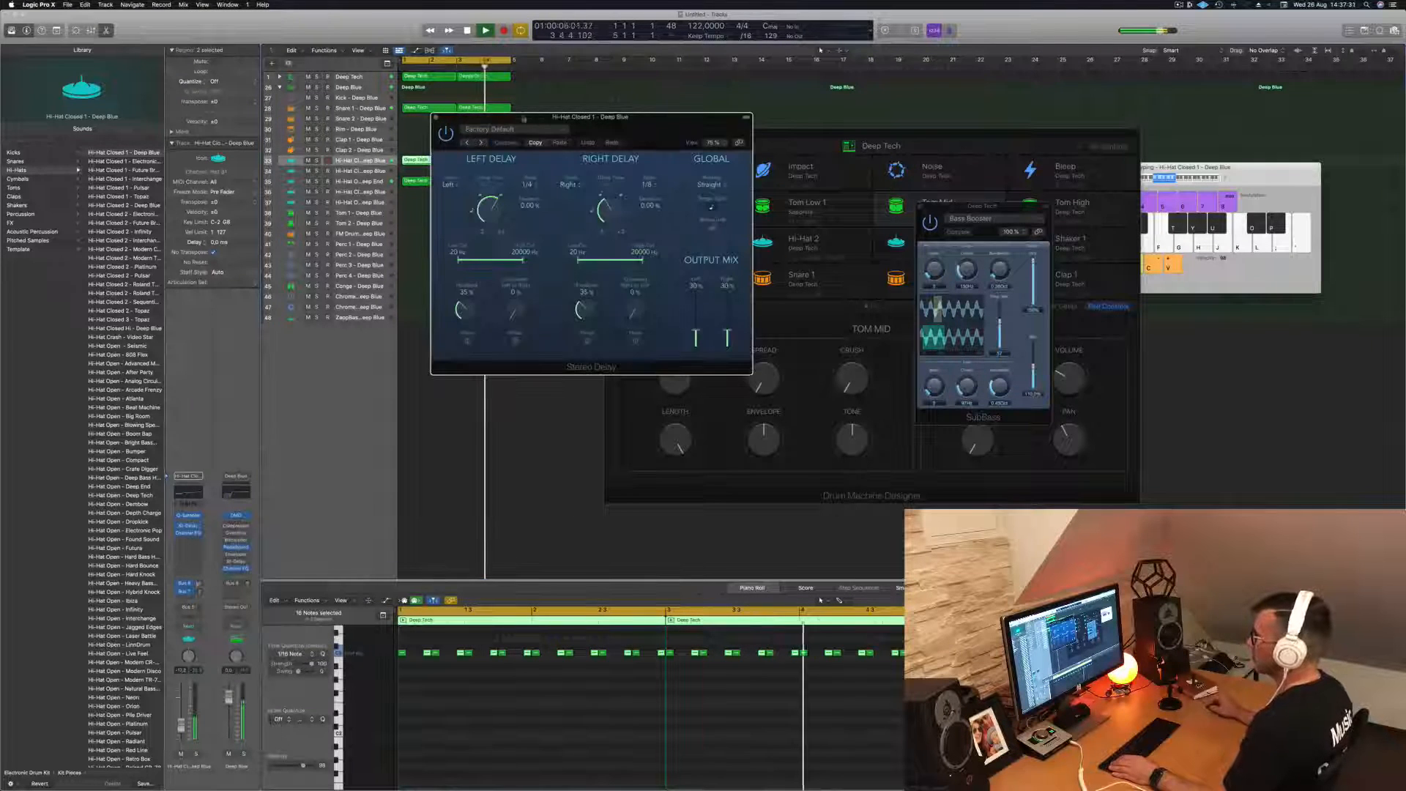
{"action": "left_click_drag", "start_coordinate": [568, 118], "coordinate": [725, 194]}
{"action": "left_click_drag", "start_coordinate": [812, 195], "coordinate": [789, 210]}
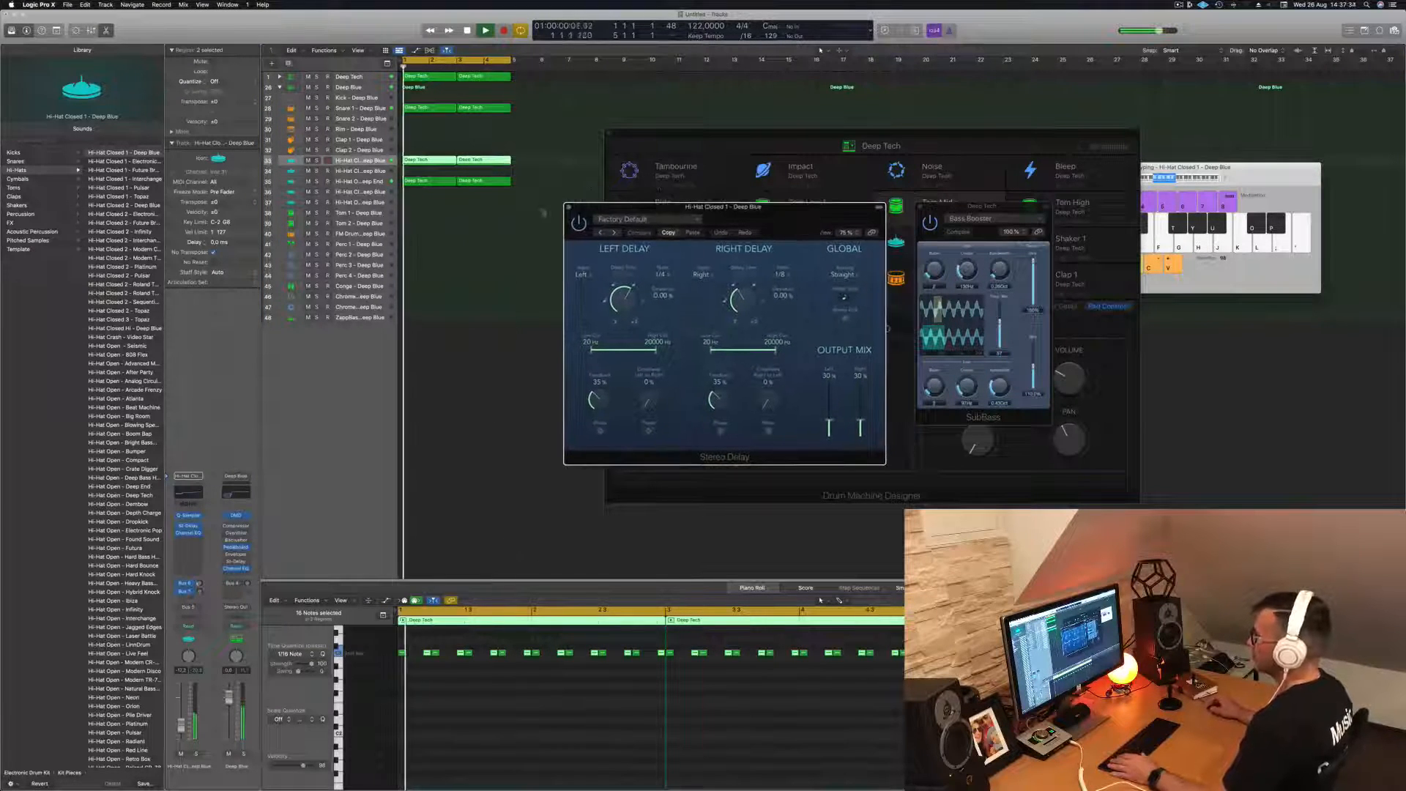
{"action": "left_click", "coordinate": [566, 208]}
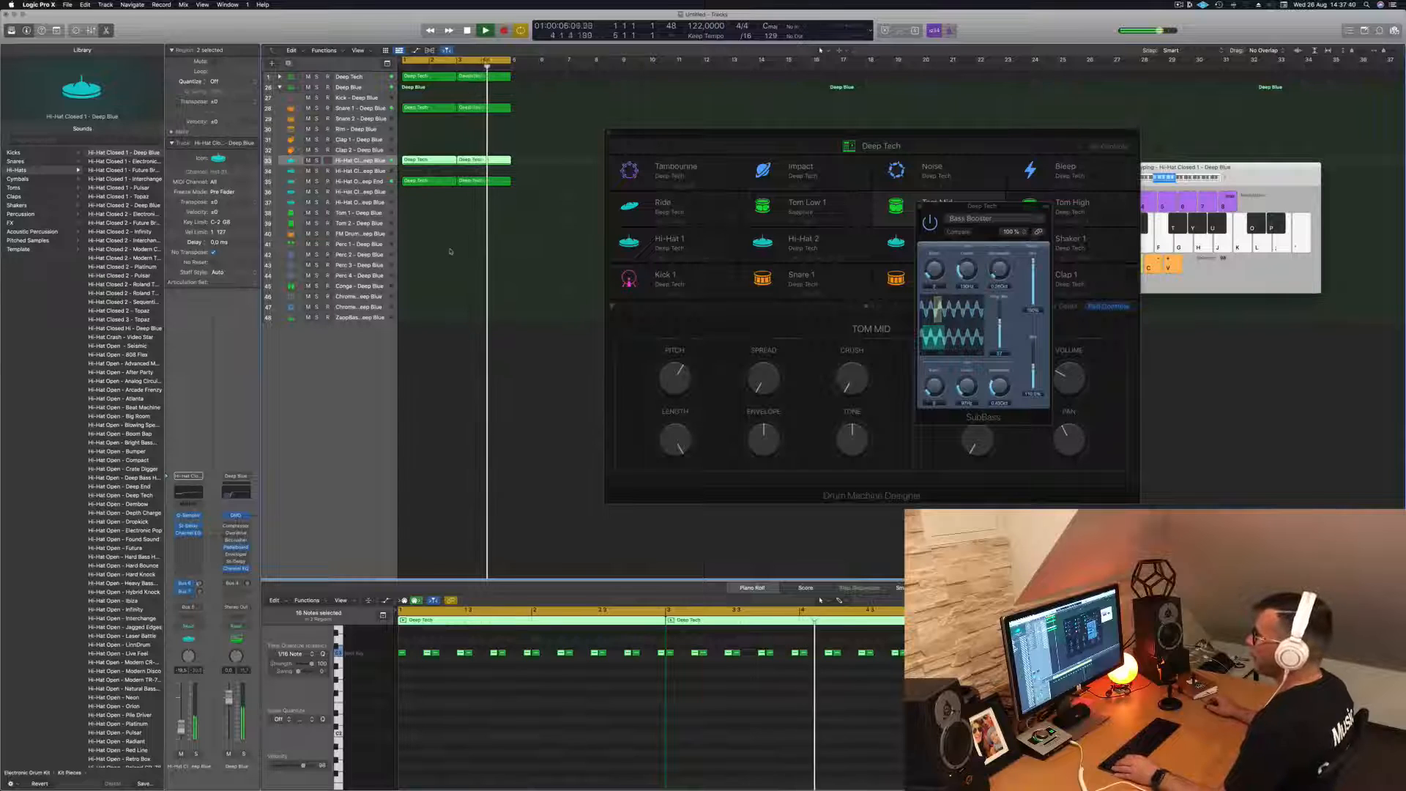
- Copy the first Hi-Hat Closed 1 region to the start of the Perc 1 track
{"action": "left_click", "coordinate": [423, 161]}
{"action": "left_click_drag", "start_coordinate": [424, 166], "coordinate": [425, 254]}
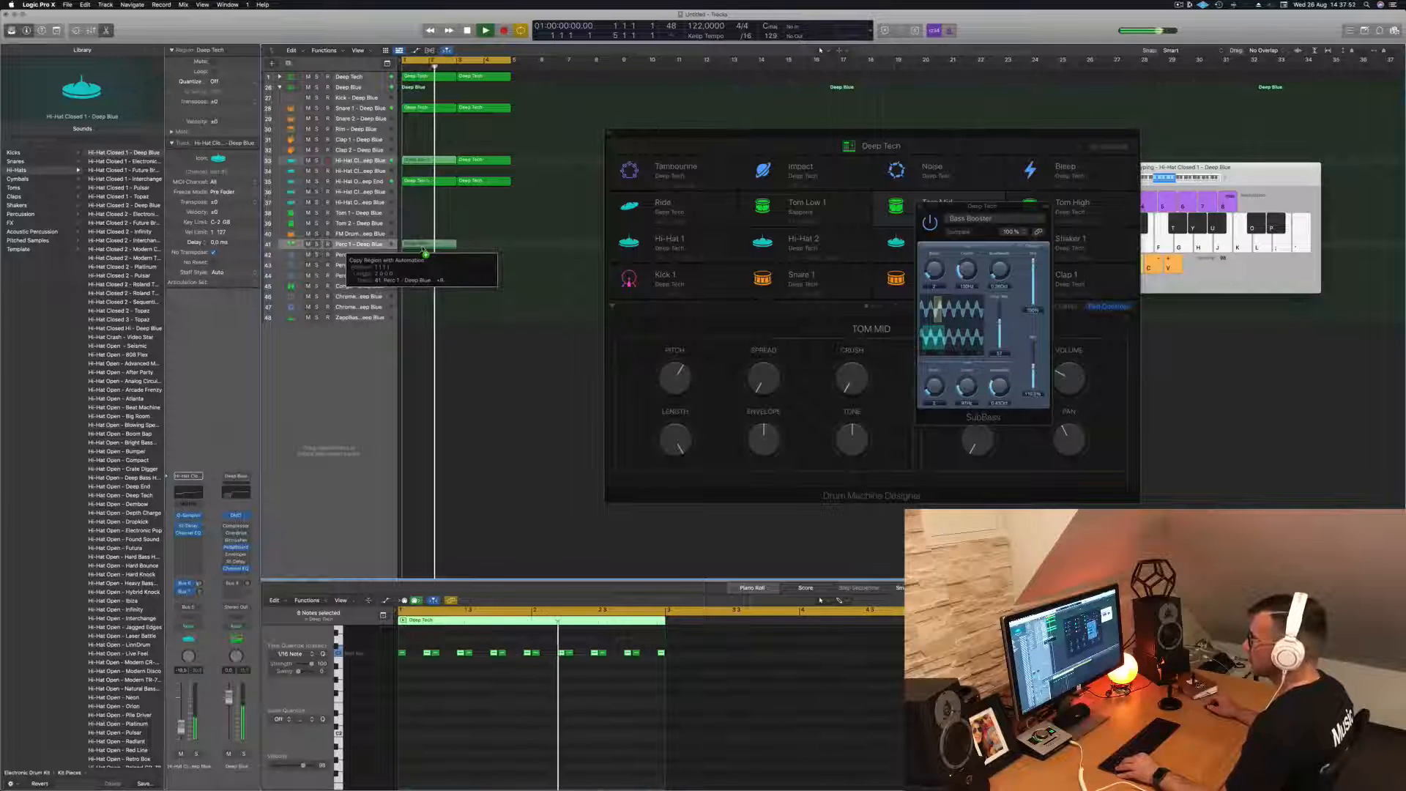
{"action": "left_click_drag", "start_coordinate": [423, 251], "coordinate": [423, 251]}
- Shift all notes in the Perc 1 region half a beat later during playback, and duplicate the region into bars 3–4
{"action": "scroll", "coordinate": [396, 66], "scroll_direction": "right", "scroll_amount": 1}
{"action": "left_click_drag", "start_coordinate": [396, 67], "coordinate": [470, 71]}
{"action": "scroll", "coordinate": [406, 363], "scroll_direction": "up", "scroll_amount": 8}
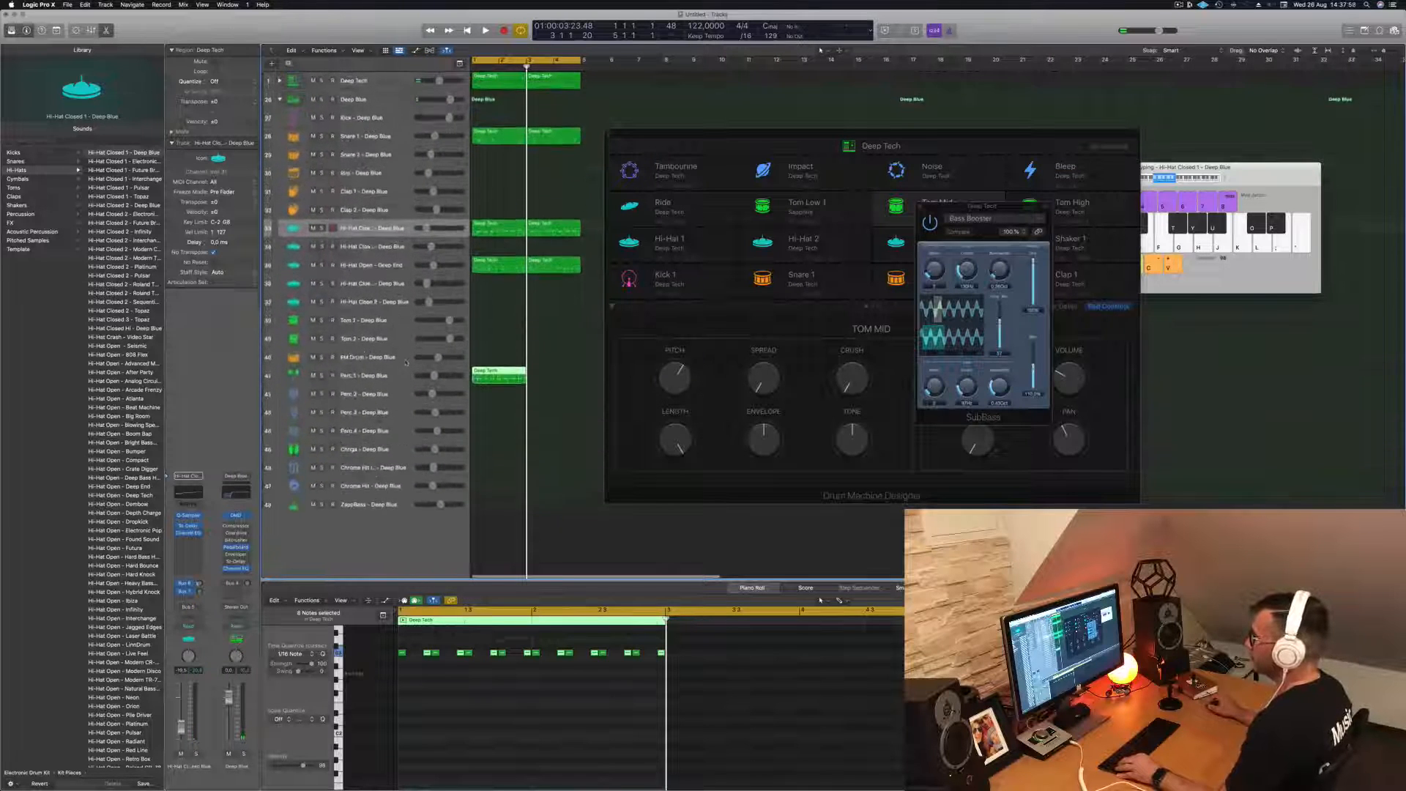
{"action": "scroll", "coordinate": [406, 364], "scroll_direction": "up", "scroll_amount": 4}
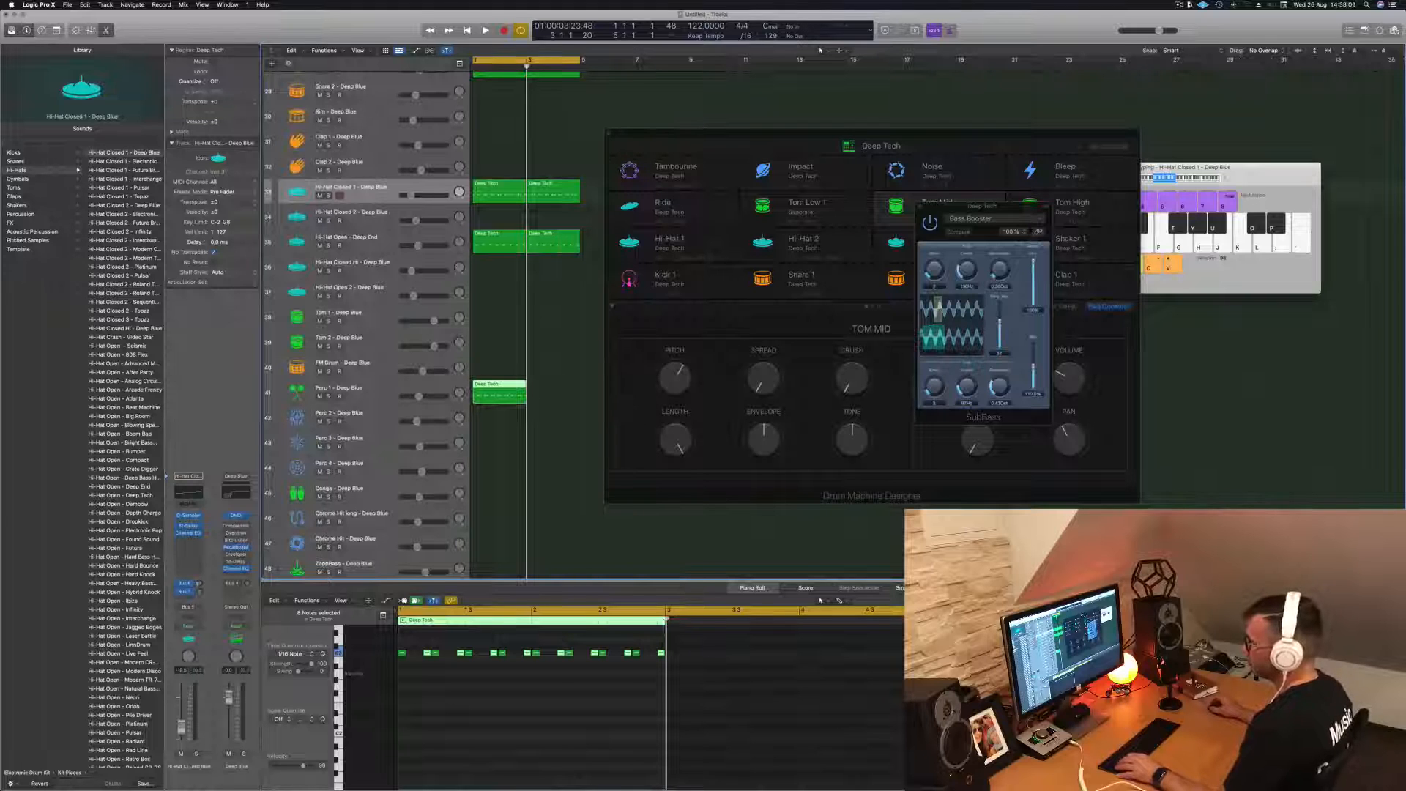
{"action": "scroll", "coordinate": [381, 428], "scroll_direction": "down", "scroll_amount": 2}
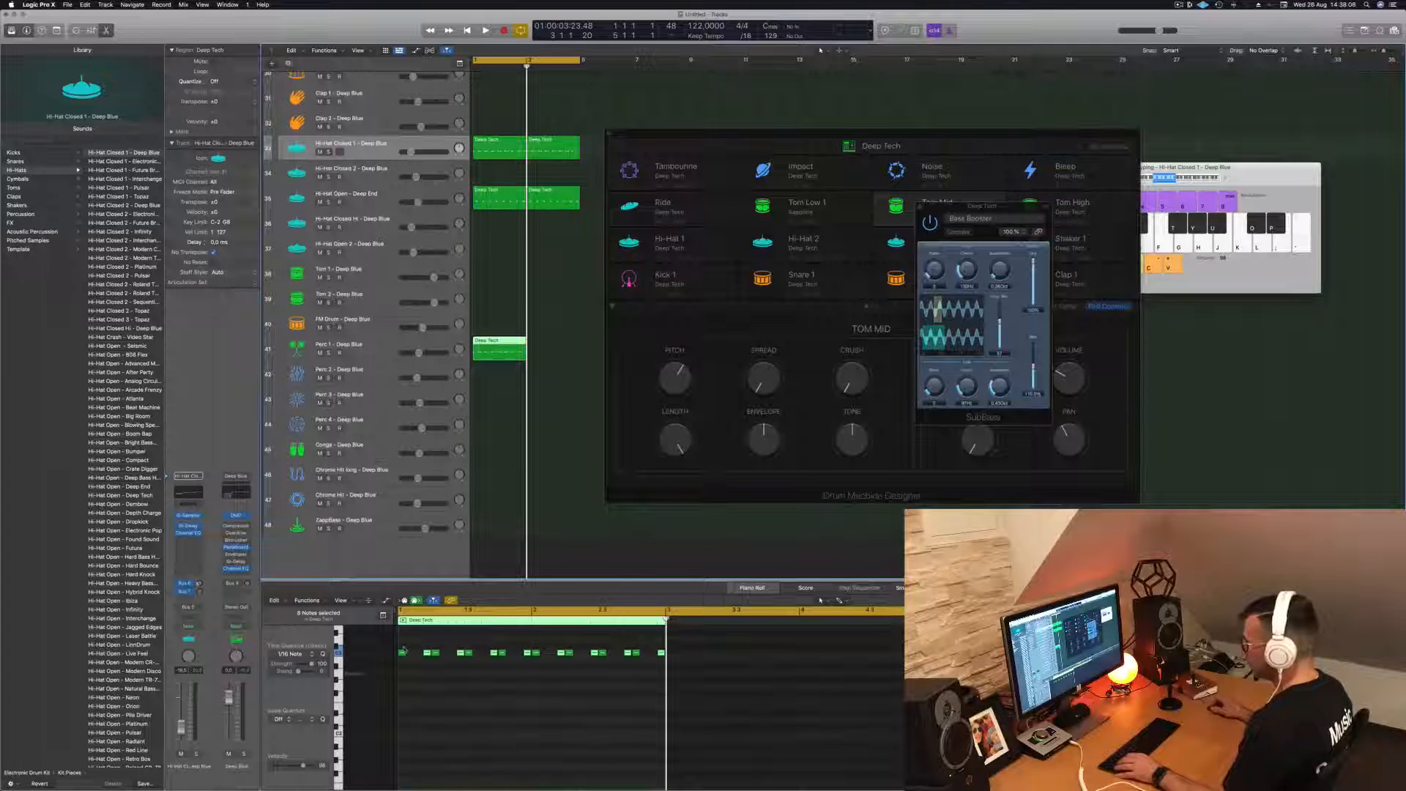
{"action": "key", "text": "space"}
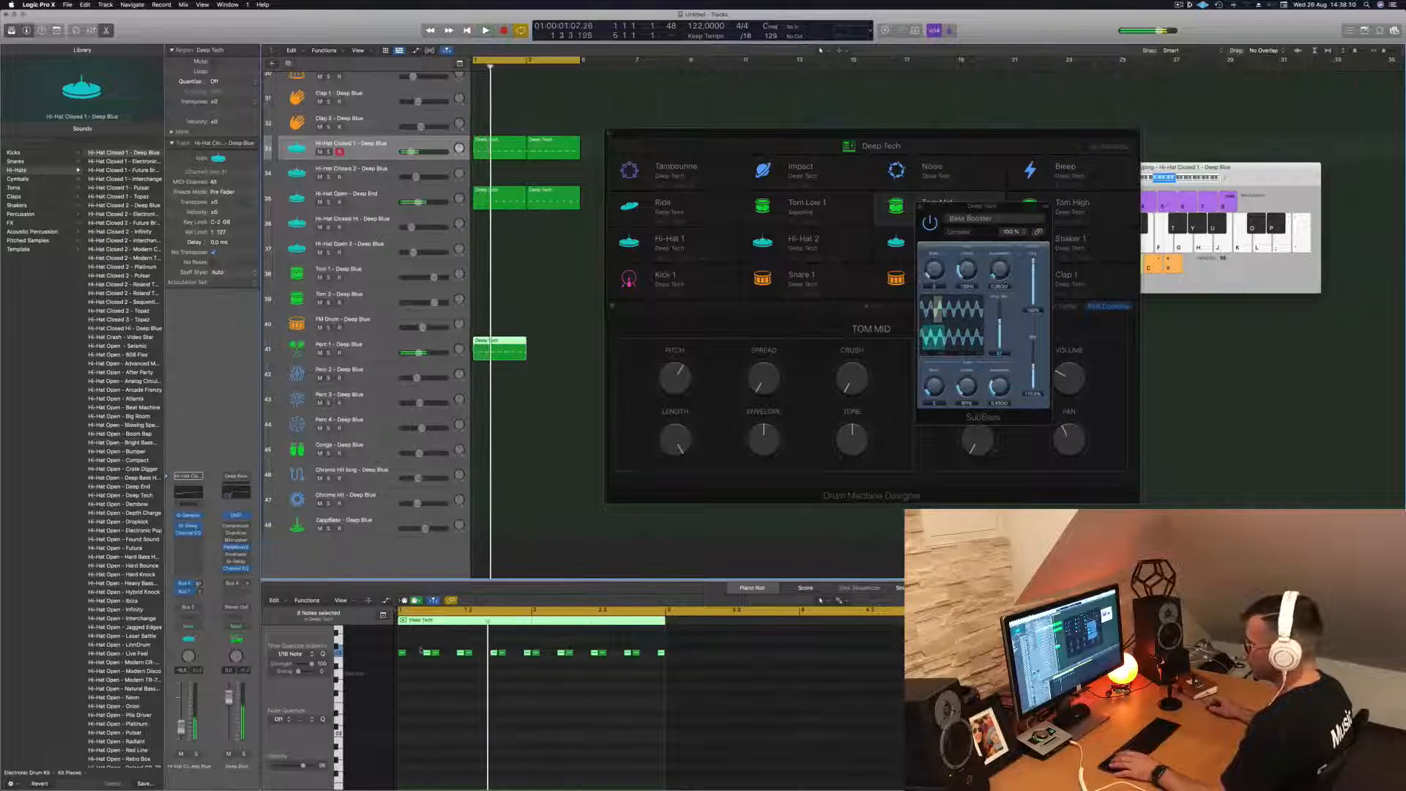
{"action": "left_click", "coordinate": [589, 663]}
{"action": "left_click_drag", "start_coordinate": [667, 673], "coordinate": [666, 674]}
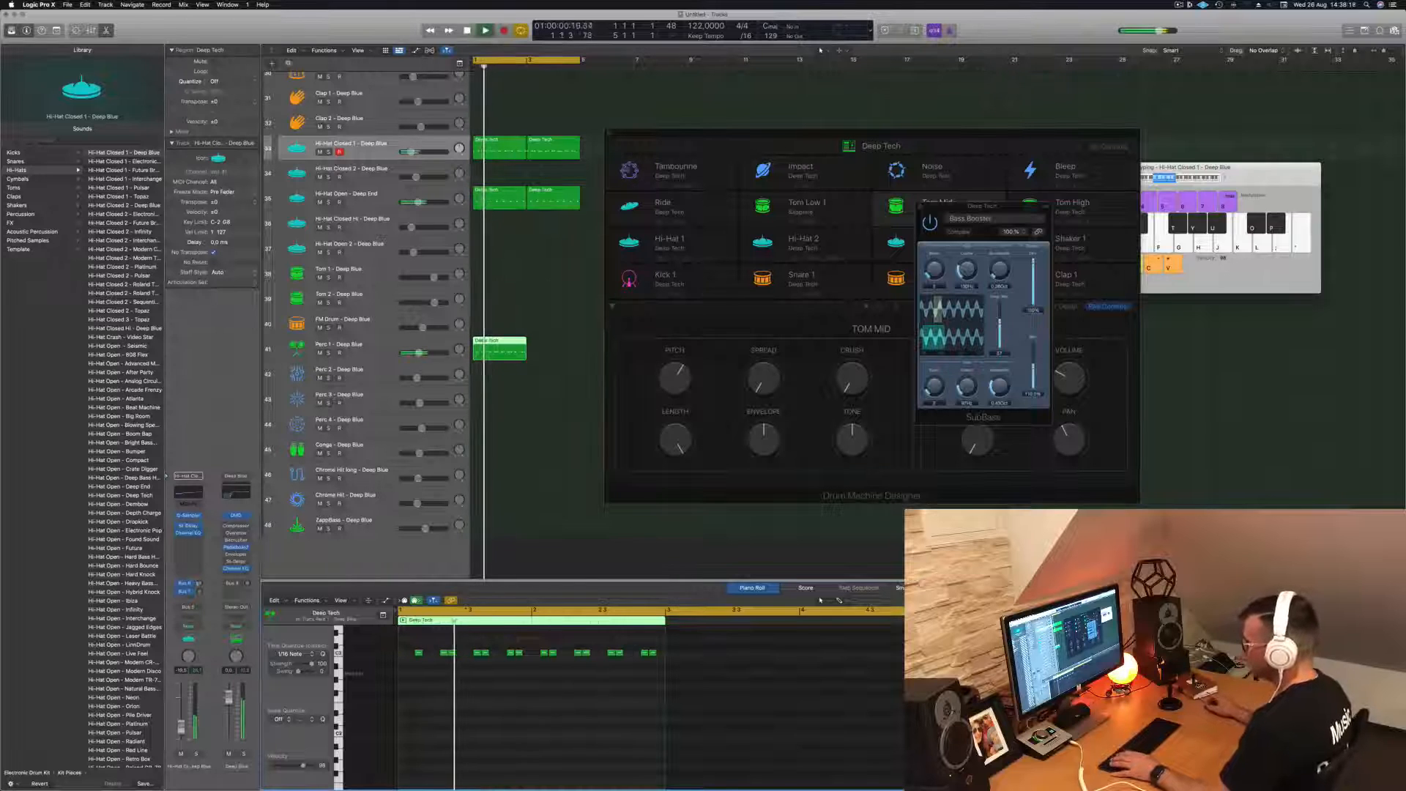
{"action": "left_click_drag", "start_coordinate": [493, 345], "coordinate": [551, 351]}
- Browse percussion and shaker sounds for the Perc 1 track, and audition Cabasa - Roland CR-78 and Shaker - 808 Flex in the loop
{"action": "left_click", "coordinate": [362, 346]}
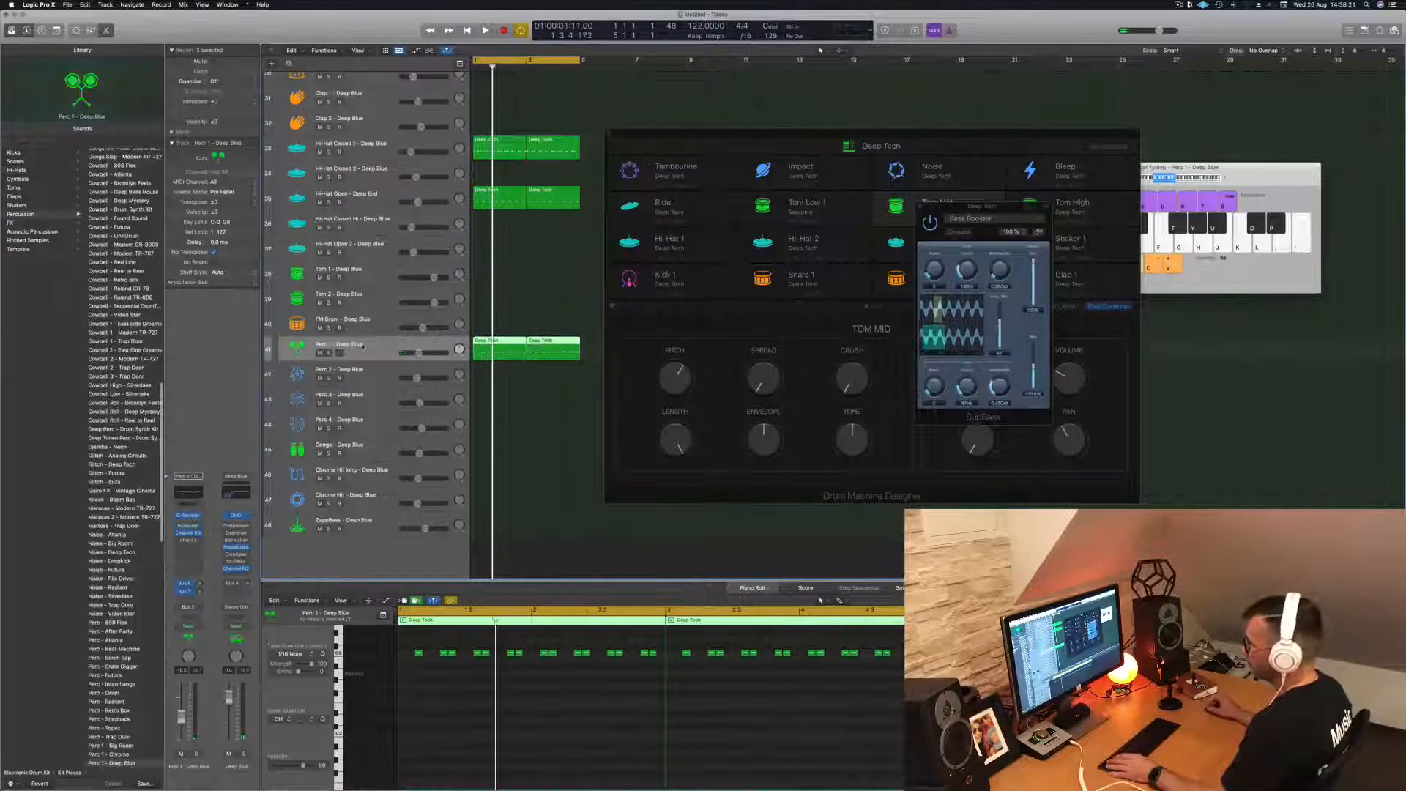
{"action": "scroll", "coordinate": [121, 332], "scroll_direction": "up", "scroll_amount": 15}
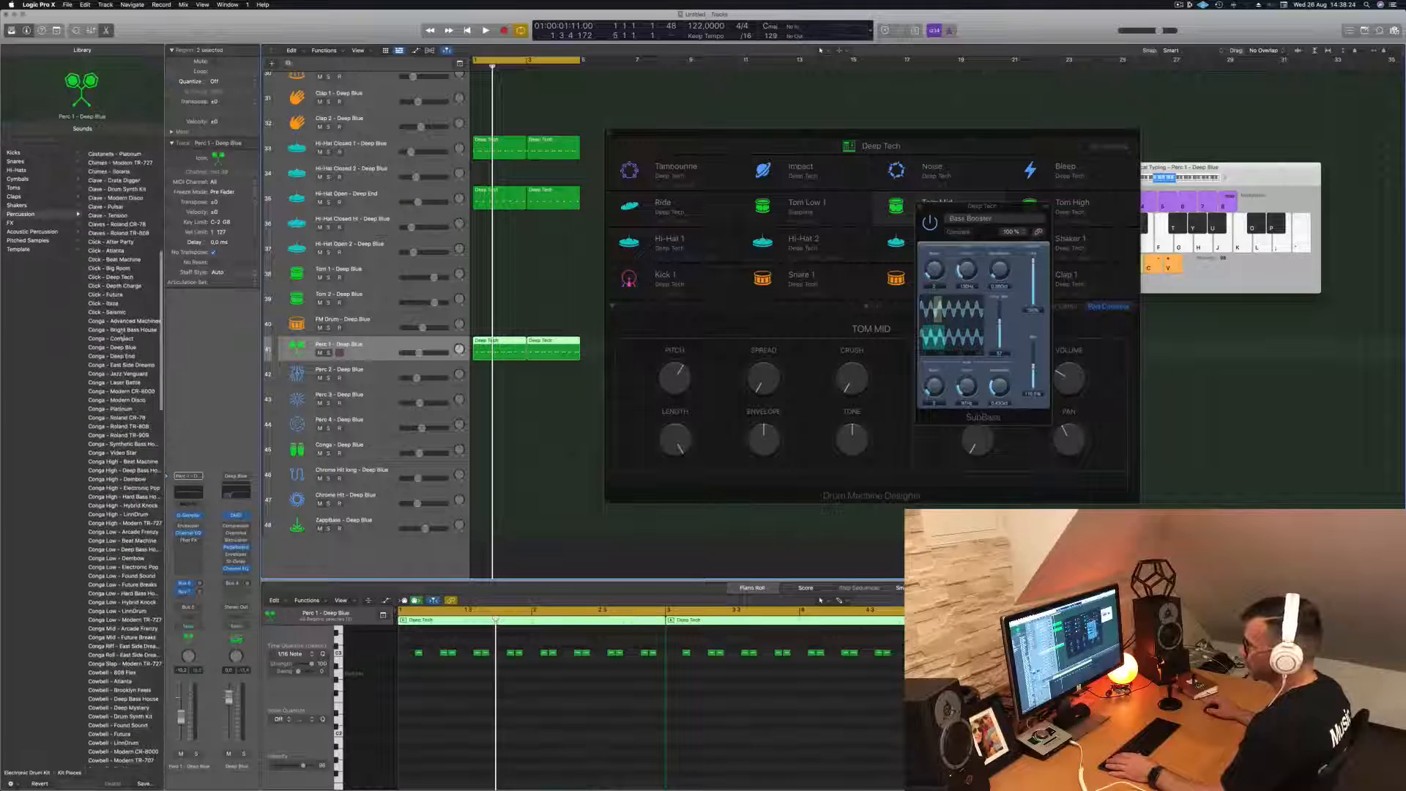
{"action": "scroll", "coordinate": [125, 333], "scroll_direction": "up", "scroll_amount": 10}
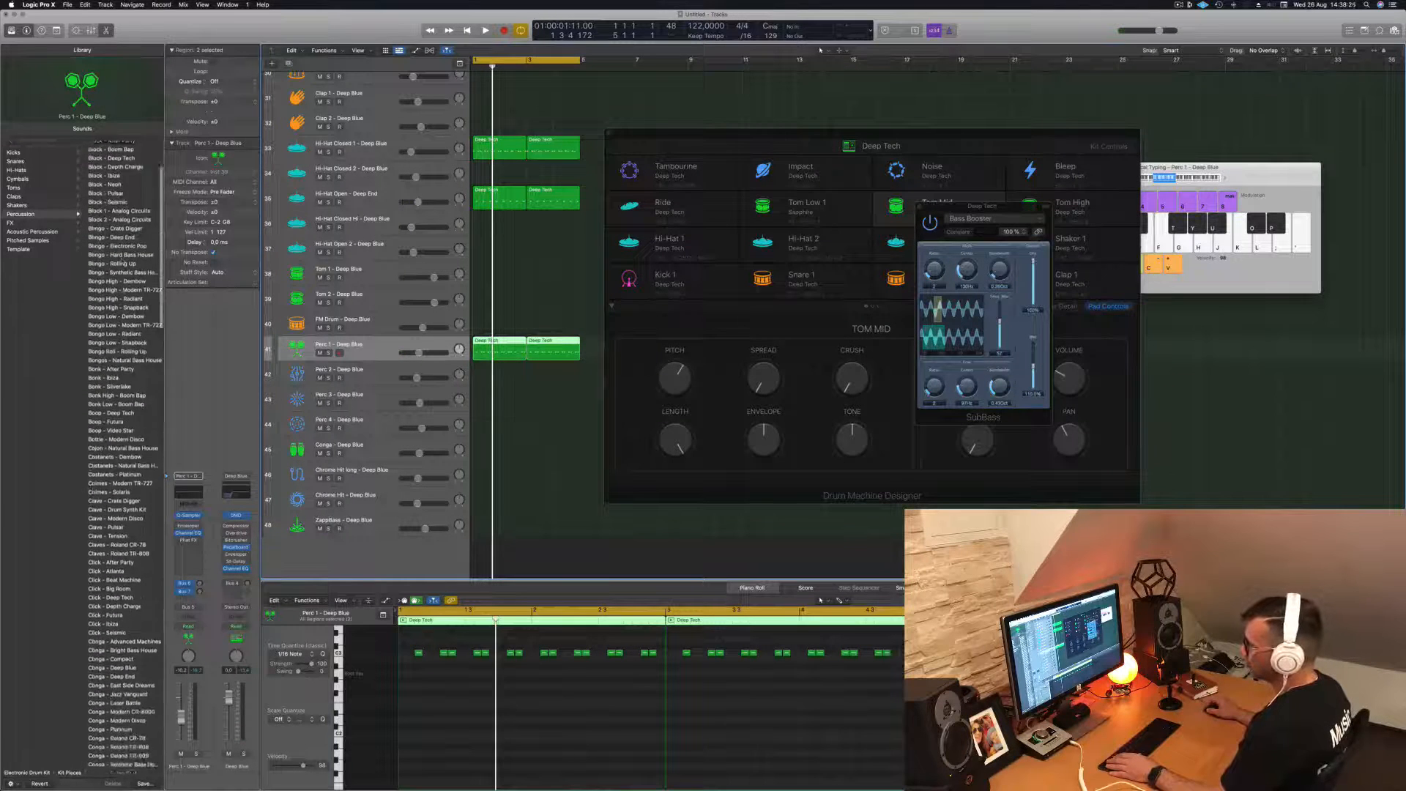
{"action": "scroll", "coordinate": [124, 334], "scroll_direction": "down", "scroll_amount": 10}
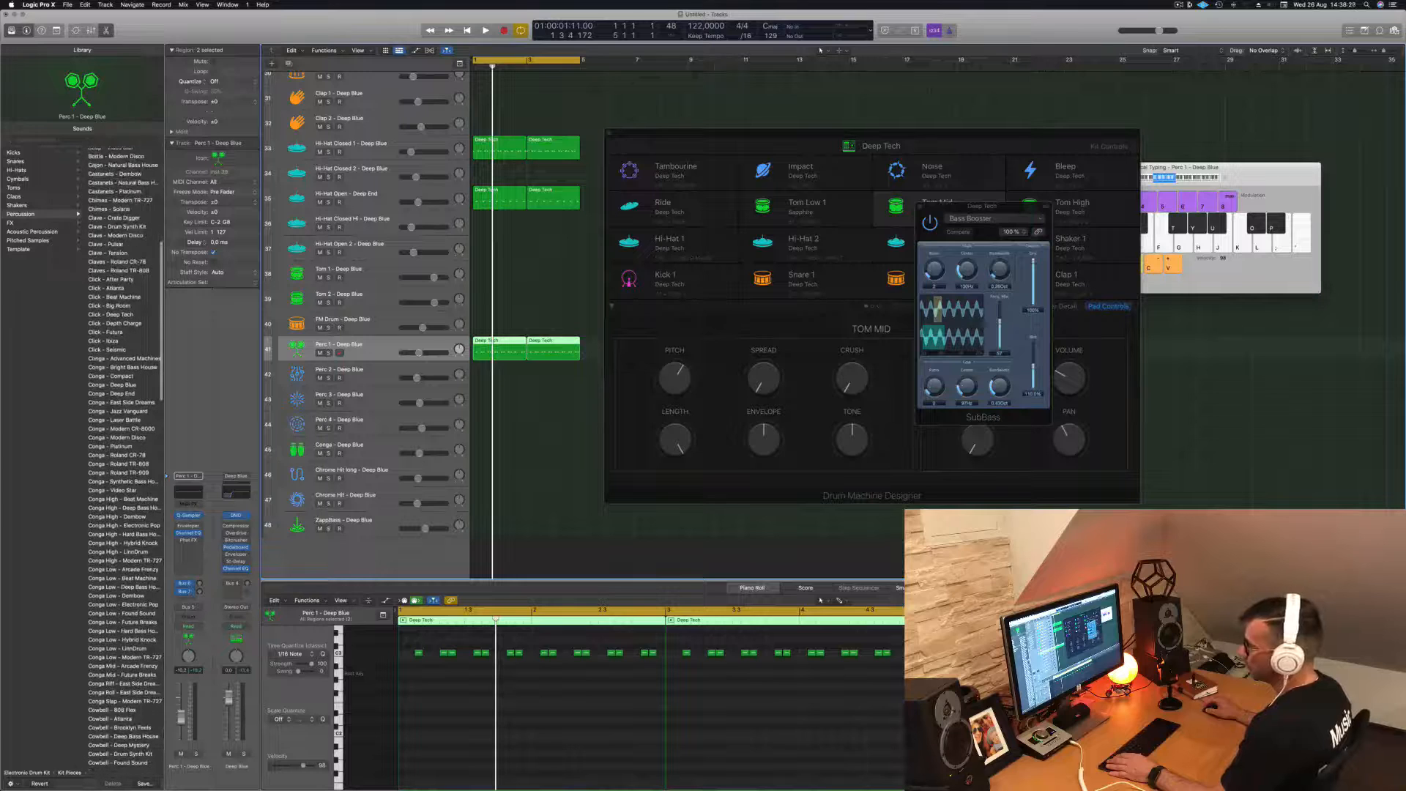
{"action": "left_click", "coordinate": [18, 206]}
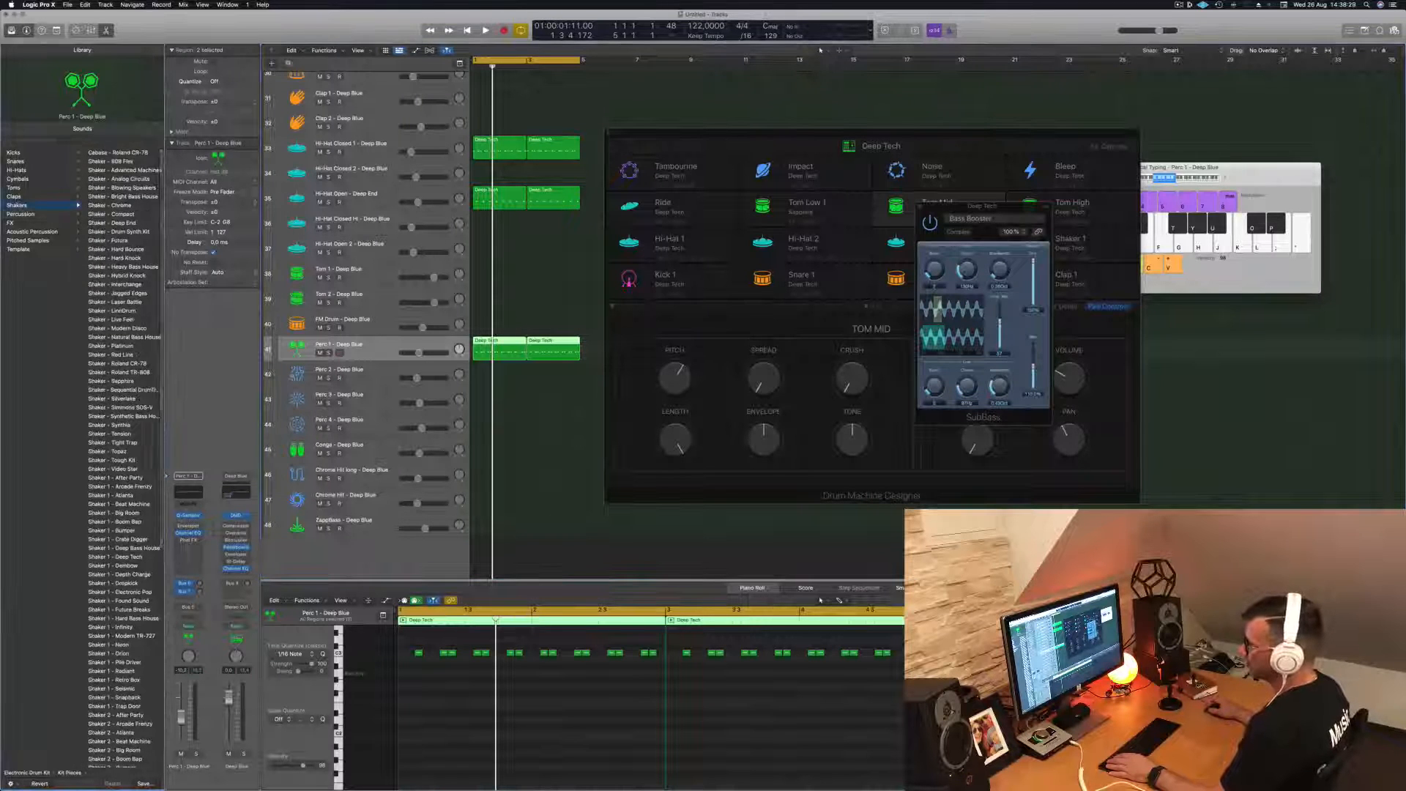
{"action": "scroll", "coordinate": [139, 239], "scroll_direction": "down", "scroll_amount": 8}
{"action": "scroll", "coordinate": [140, 239], "scroll_direction": "up", "scroll_amount": 8}
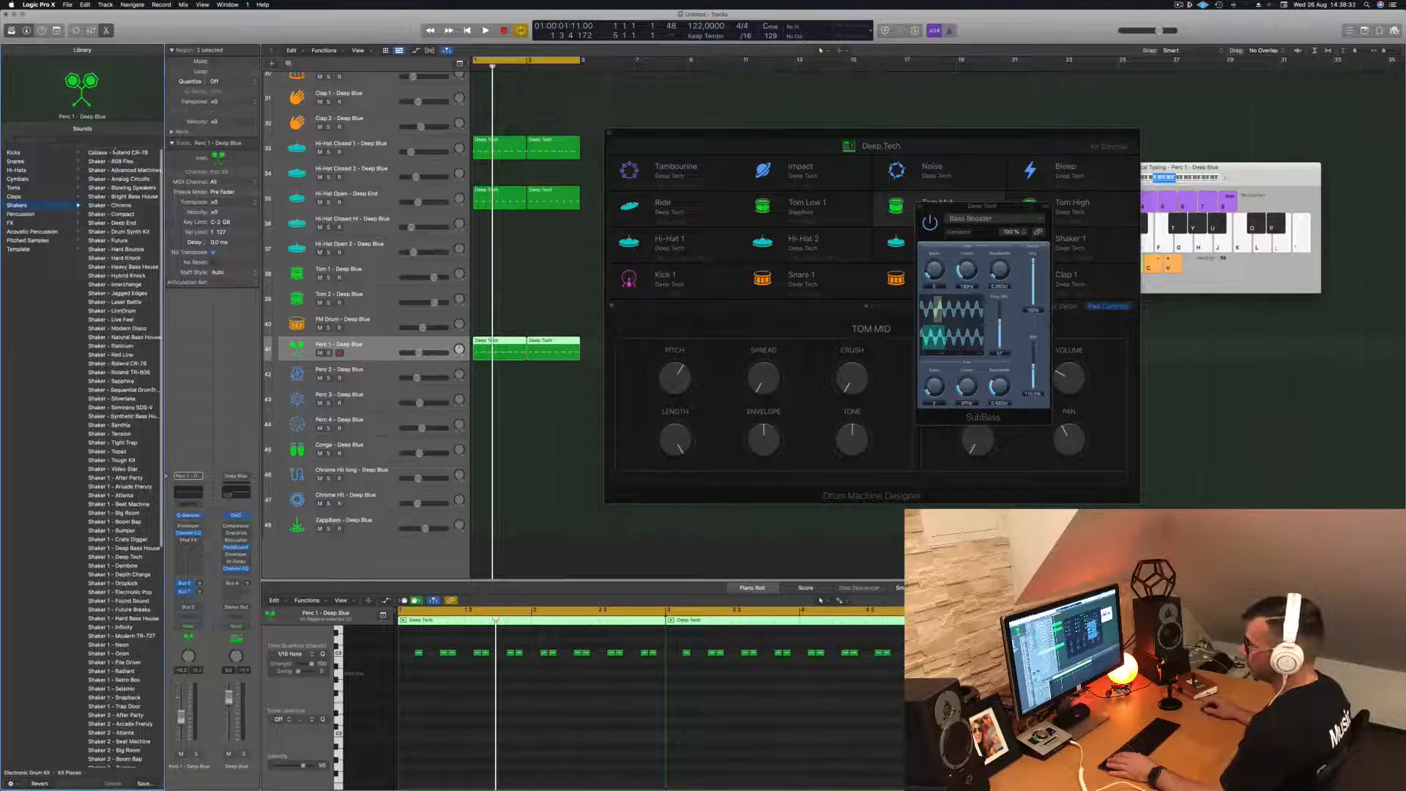
{"action": "key", "text": "space"}
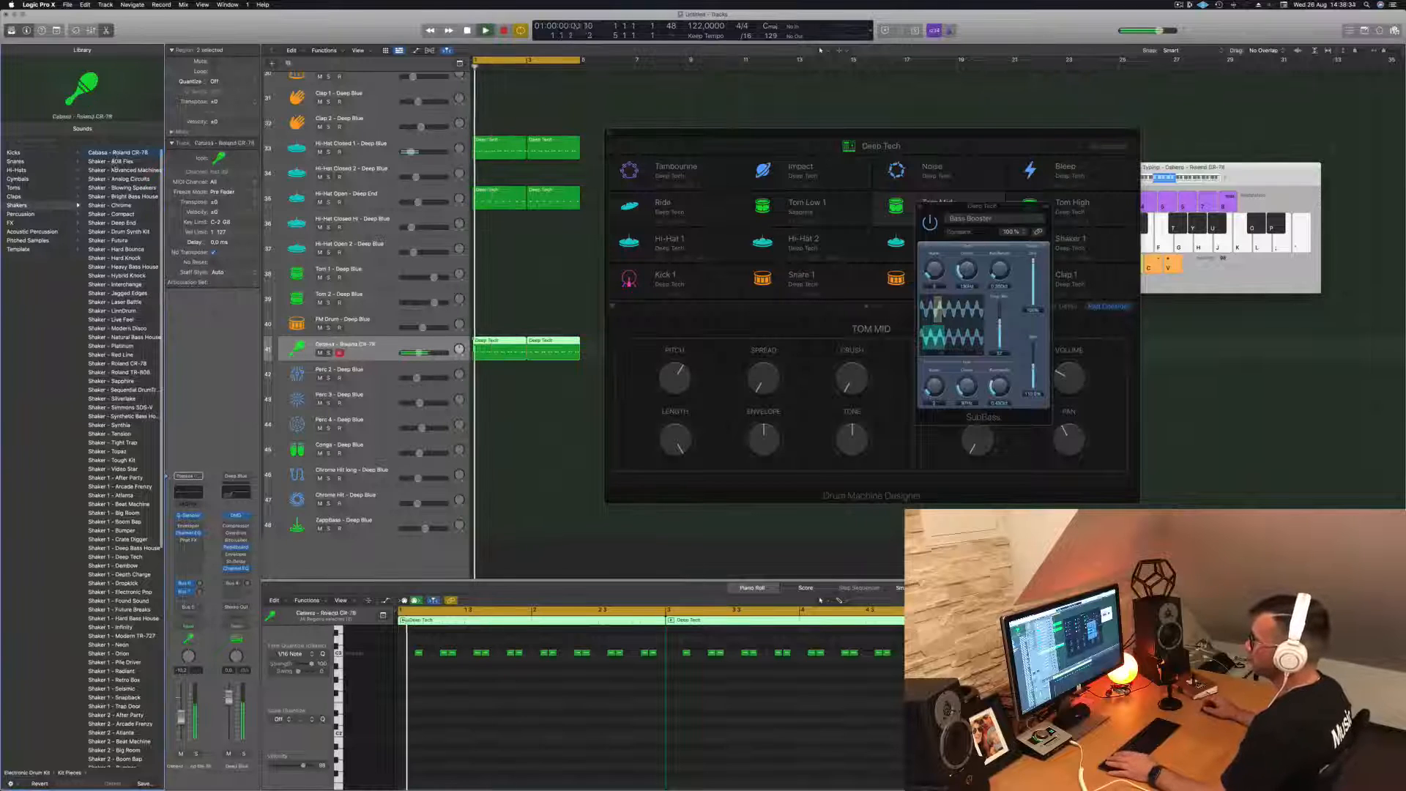
{"action": "left_click", "coordinate": [114, 163]}
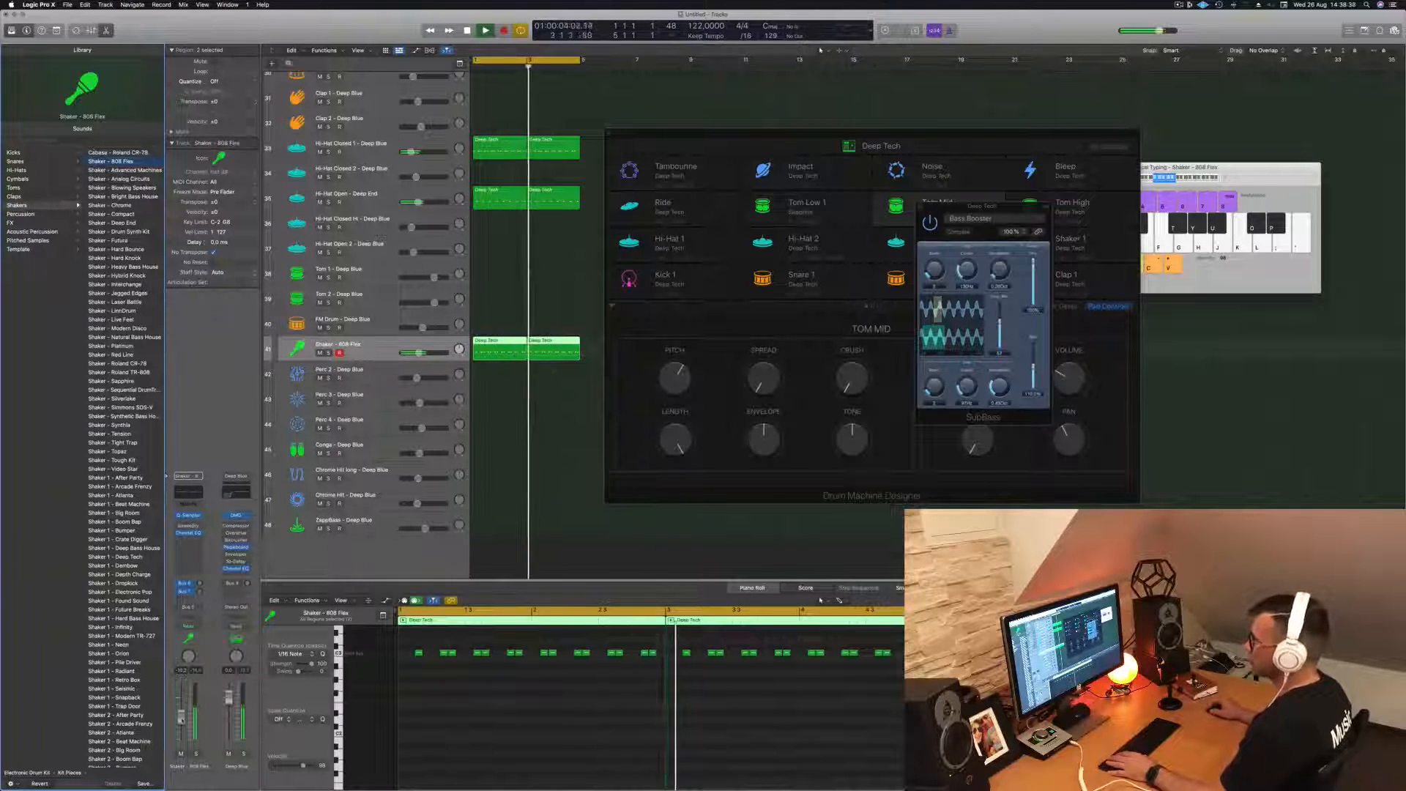
- Lower the shaker track's volume and add a note one sixteenth before the first note of its first region
{"action": "left_click_drag", "start_coordinate": [180, 727], "coordinate": [181, 729]}
{"action": "left_click", "coordinate": [430, 719]}
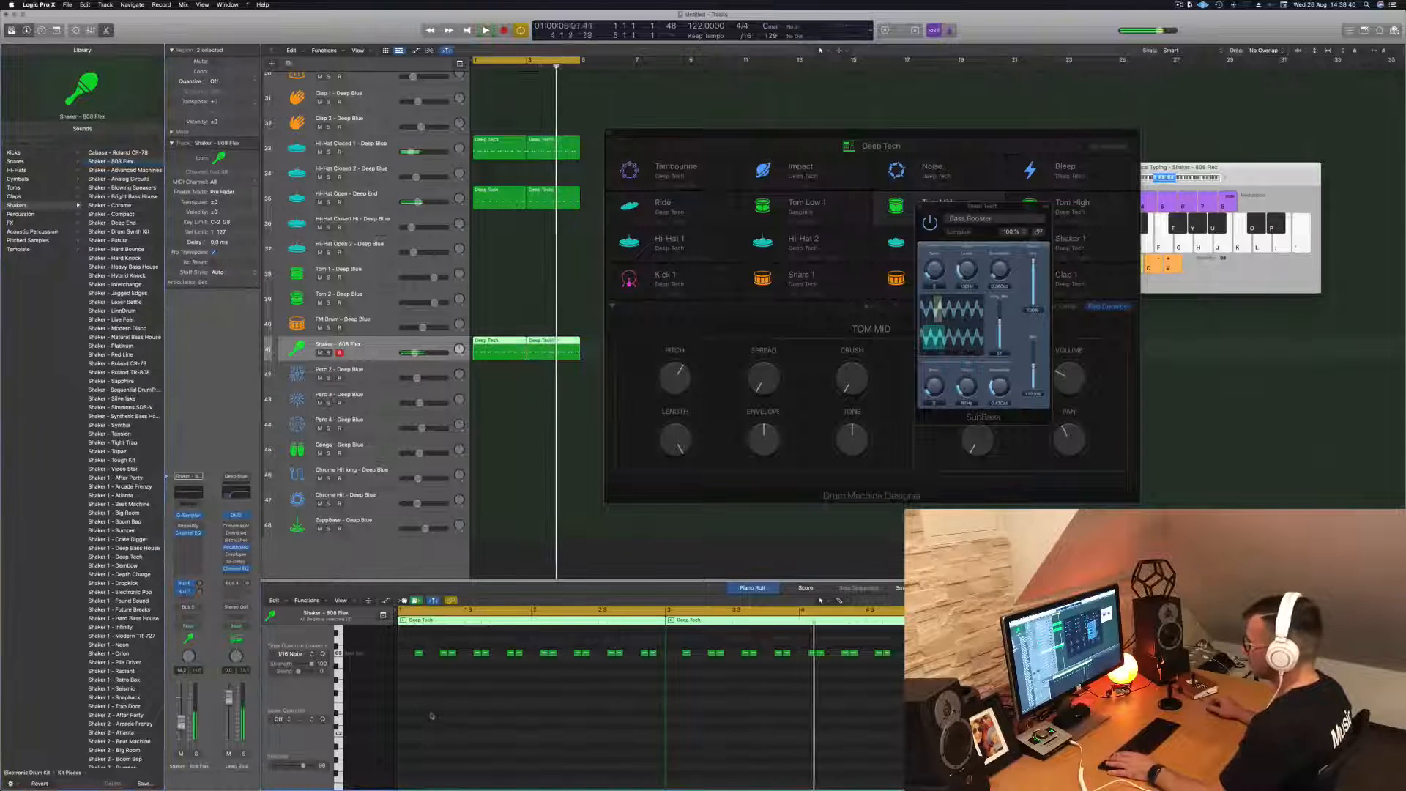
{"action": "left_click", "coordinate": [413, 653]}
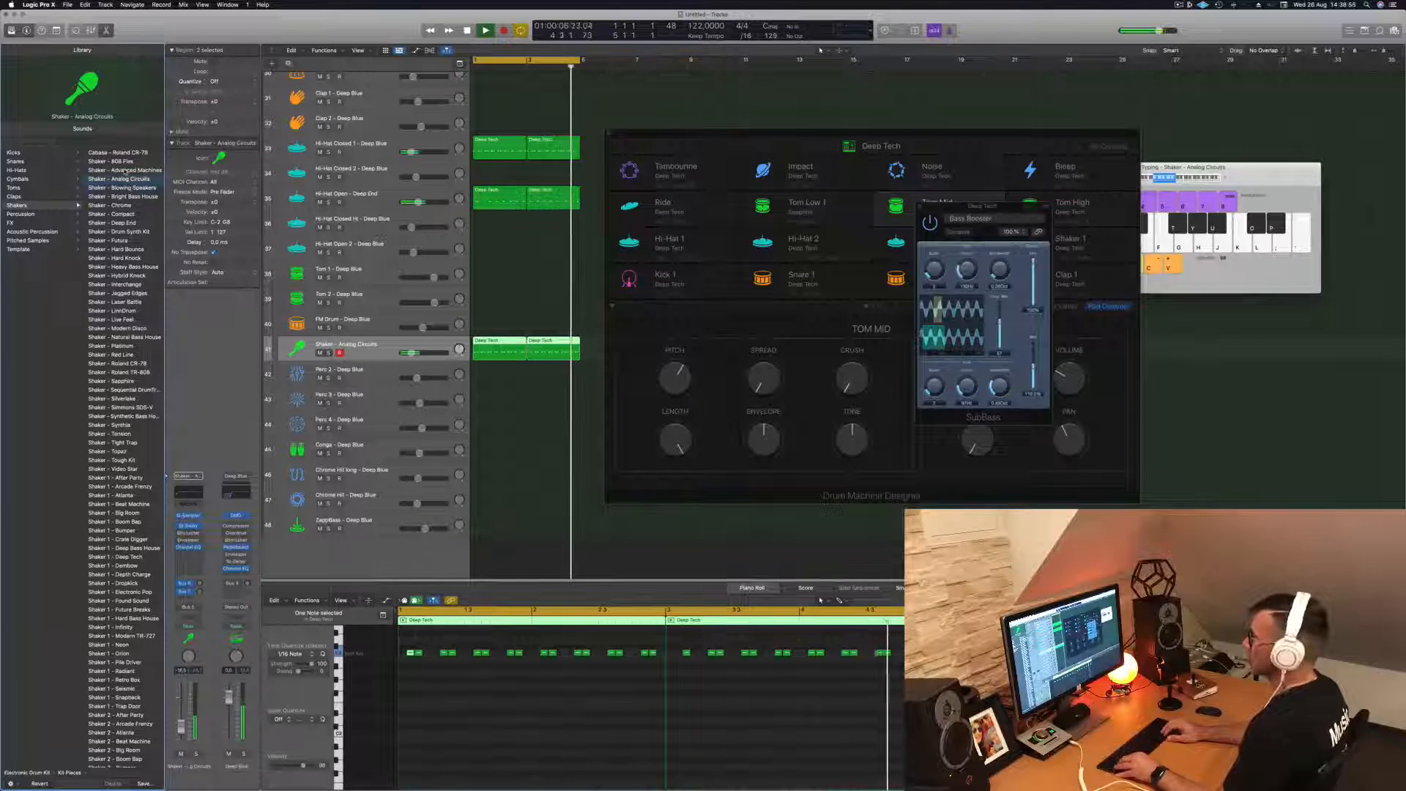
- Compare Shaker - Blowing Speakers in the loop and set the shaker track's sound back to Shaker - Analog Circuits
{"action": "key", "text": "Down"}
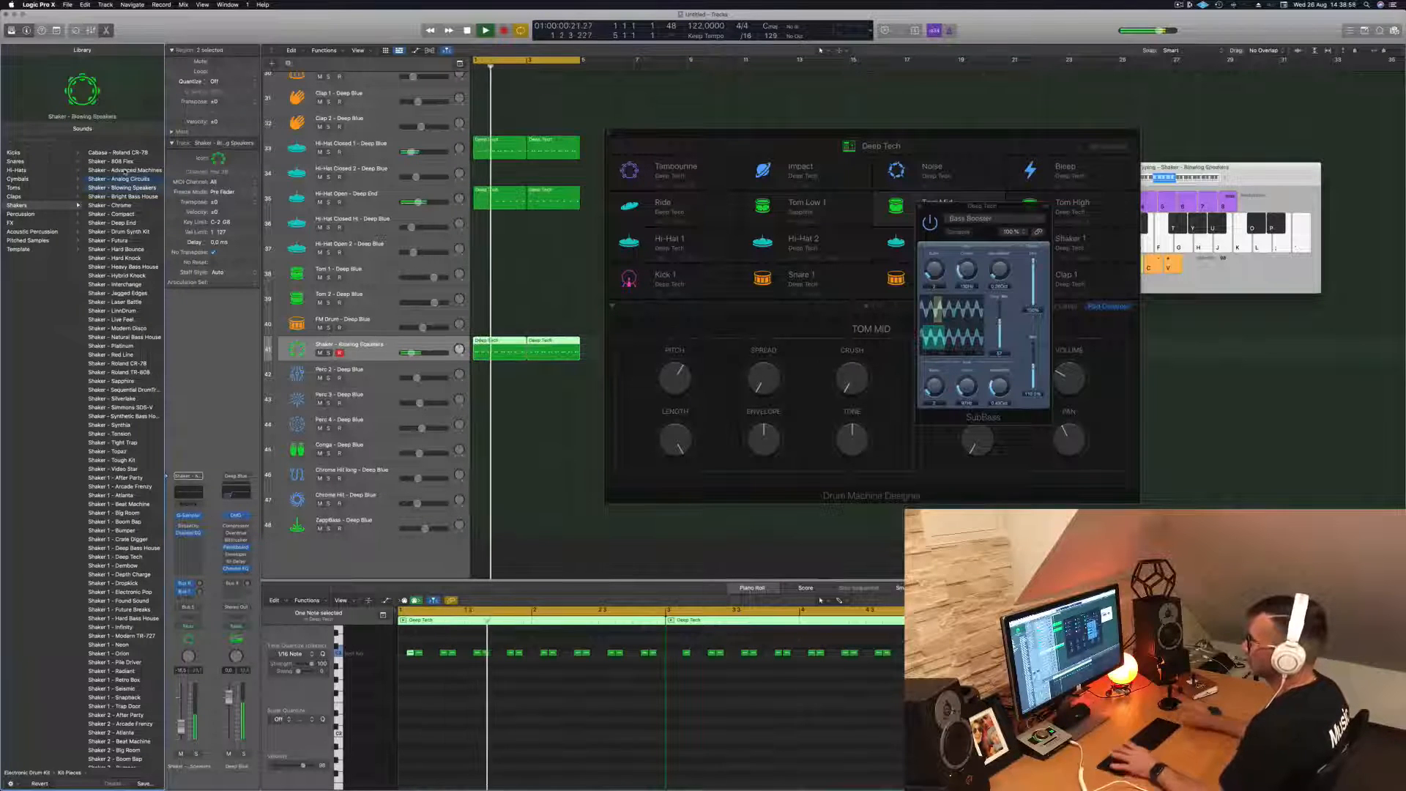
{"action": "key", "text": "Up"}
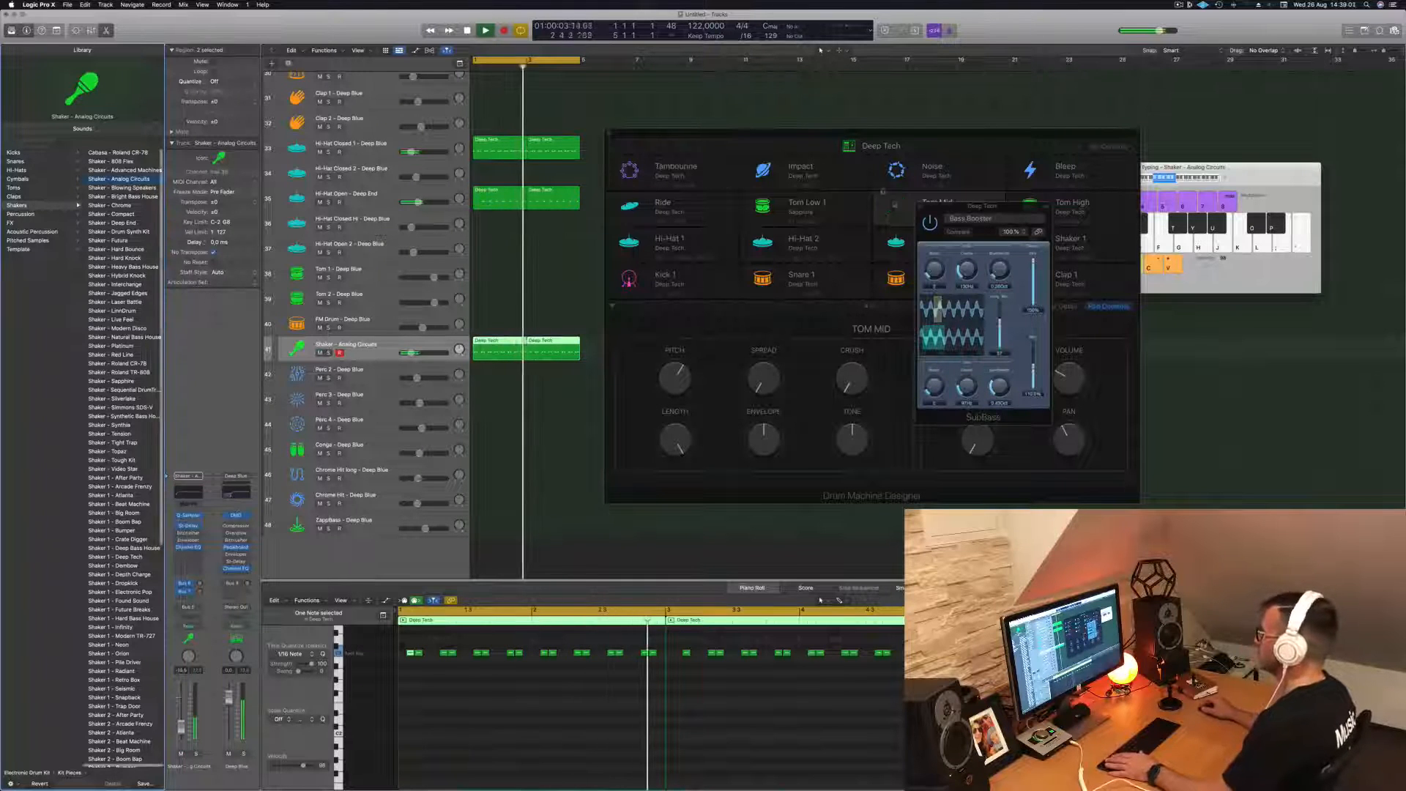
- Close the Bass Booster effect window and add a note one sixteenth before the first note of the second shaker region
{"action": "left_click", "coordinate": [921, 207]}
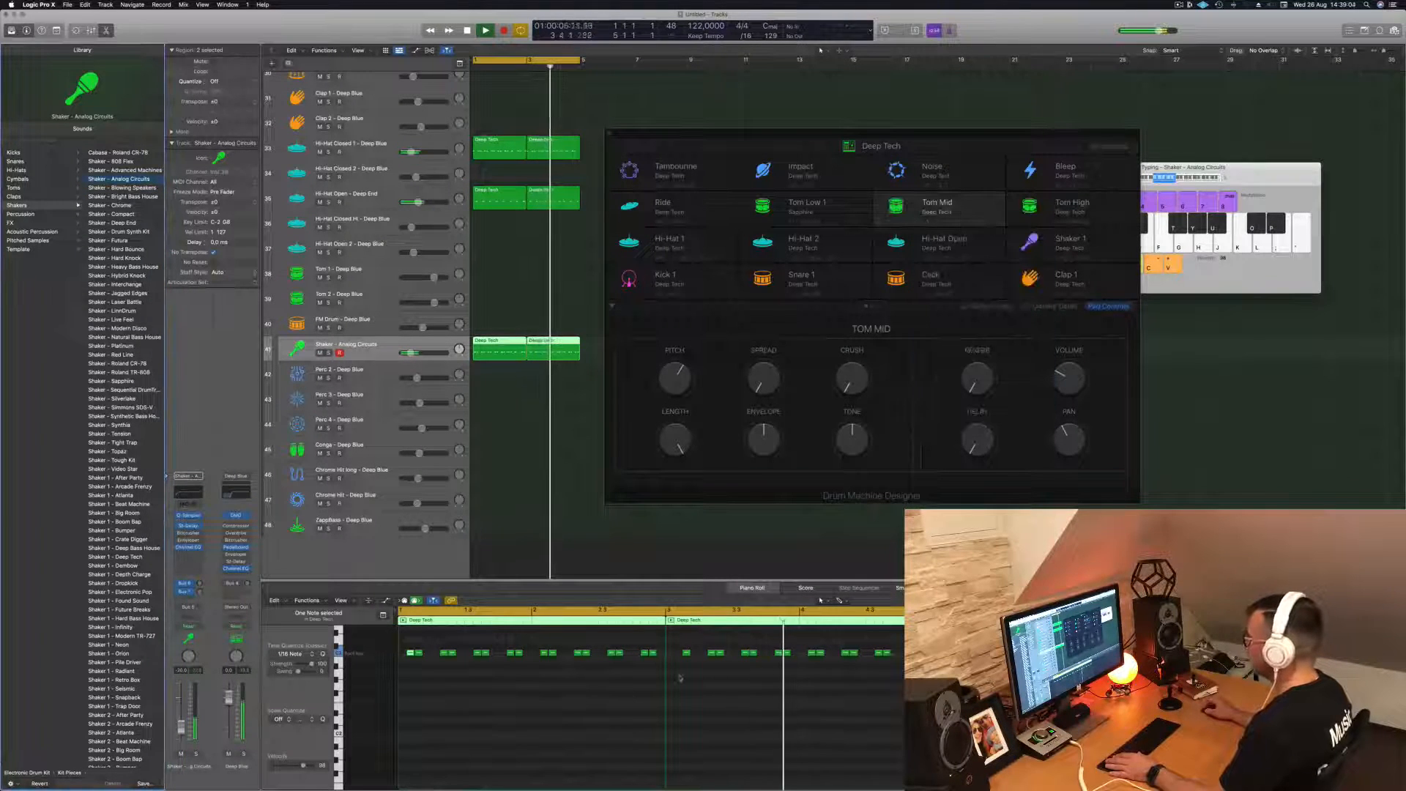
{"action": "key", "text": "space"}
{"action": "left_click", "coordinate": [682, 675]}
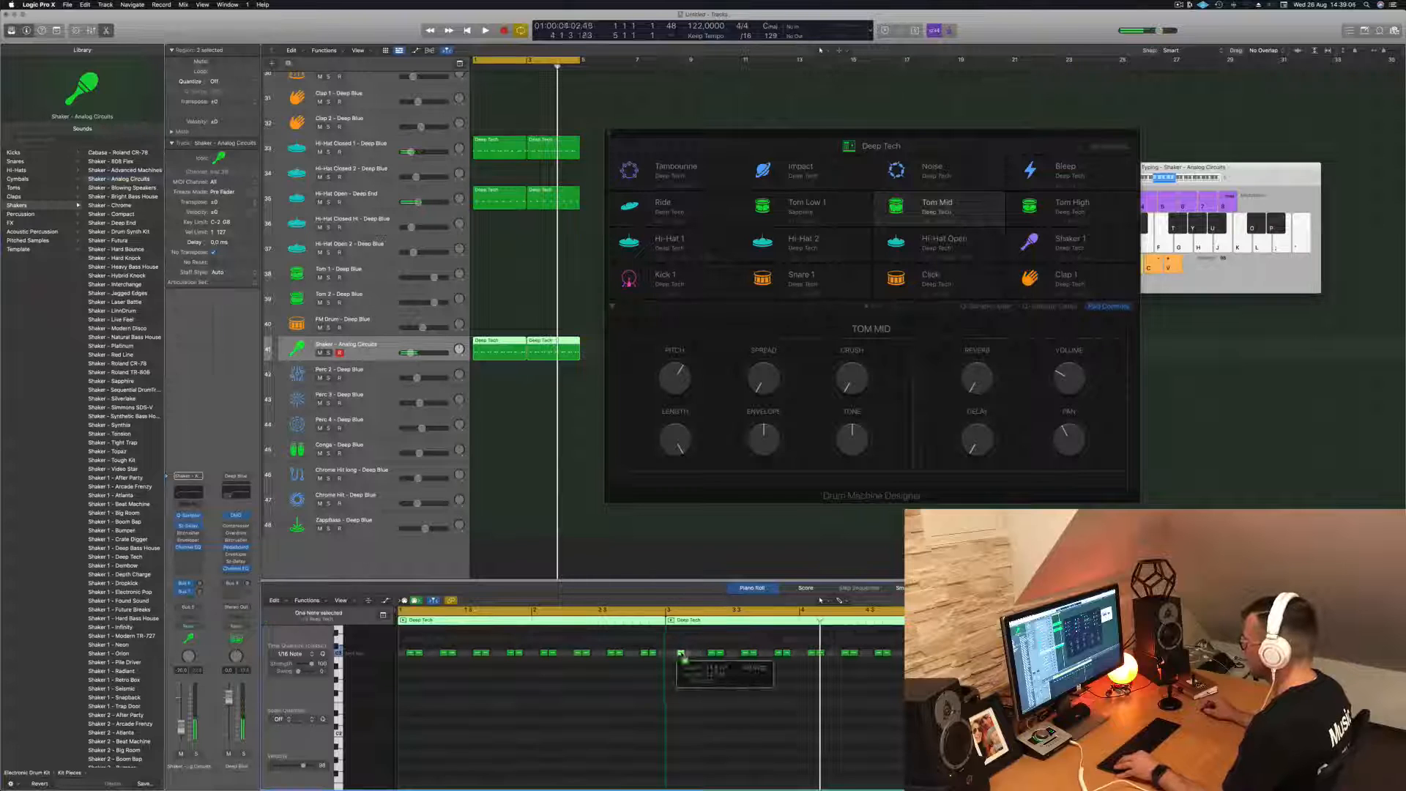
{"action": "key", "text": "space"}
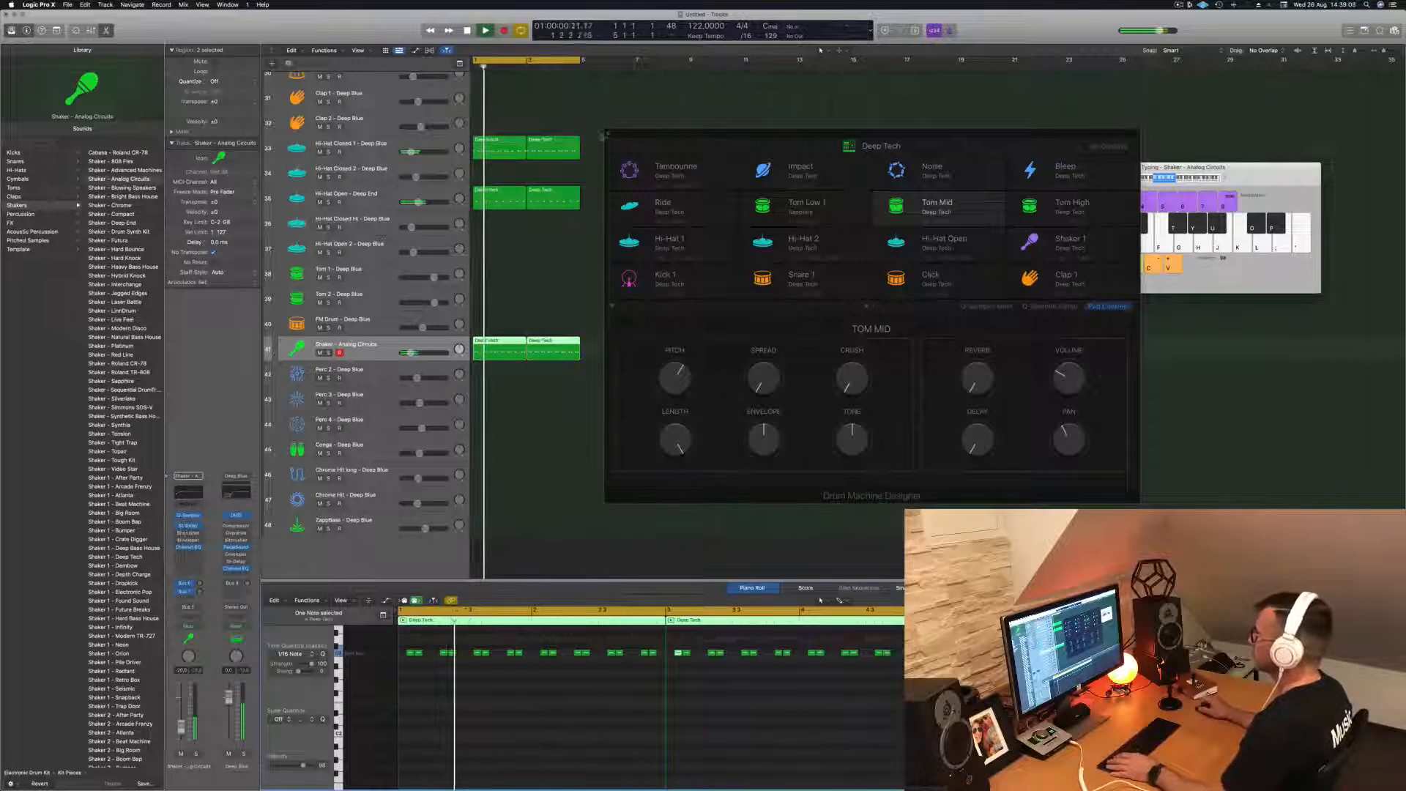
- Close the Deep Tech drum machine window and adjust the threshold and ratio of the Deep Blue kit's Compressor during playback
{"action": "left_click", "coordinate": [610, 134]}
{"action": "scroll", "coordinate": [640, 280], "scroll_direction": "down", "scroll_amount": 5}
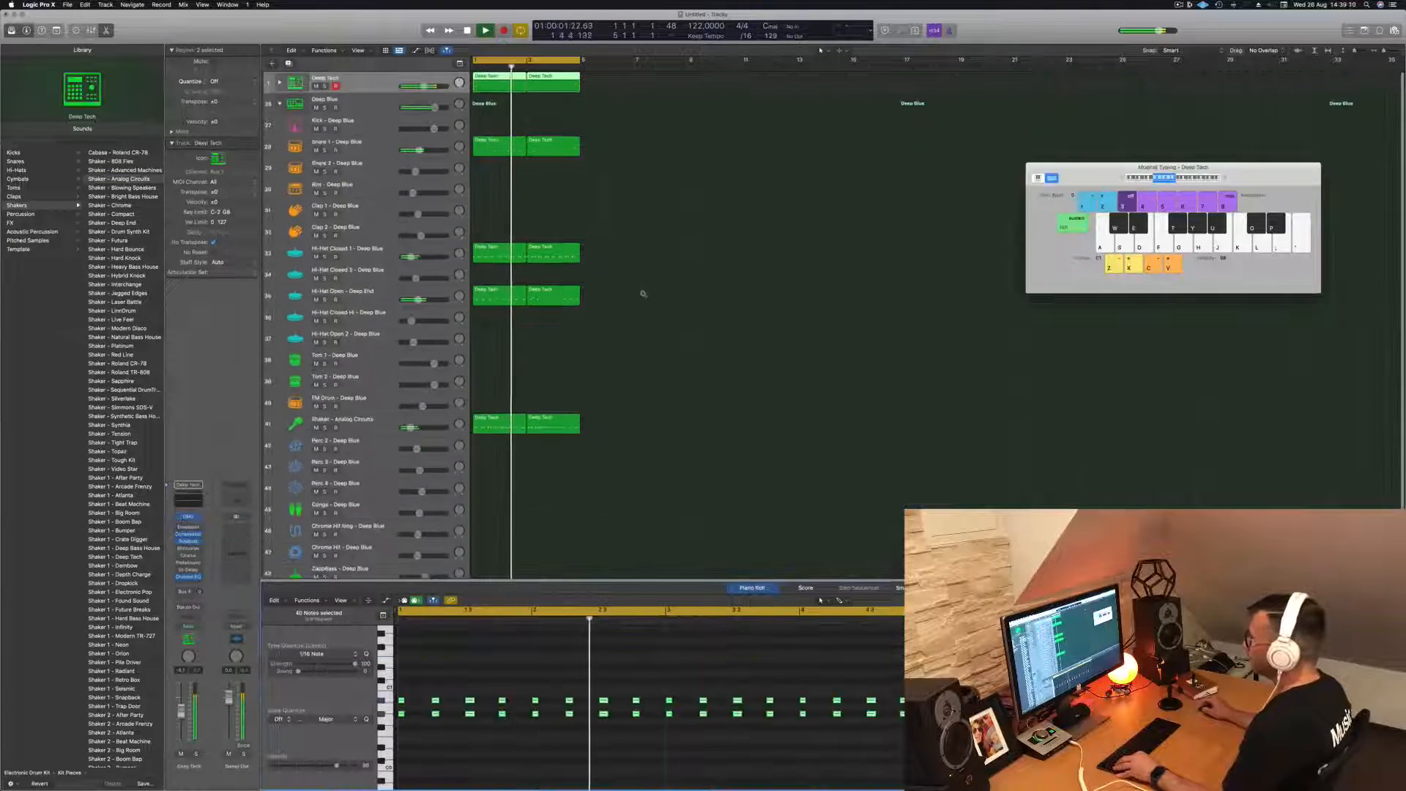
{"action": "scroll", "coordinate": [665, 339], "scroll_direction": "down", "scroll_amount": 5}
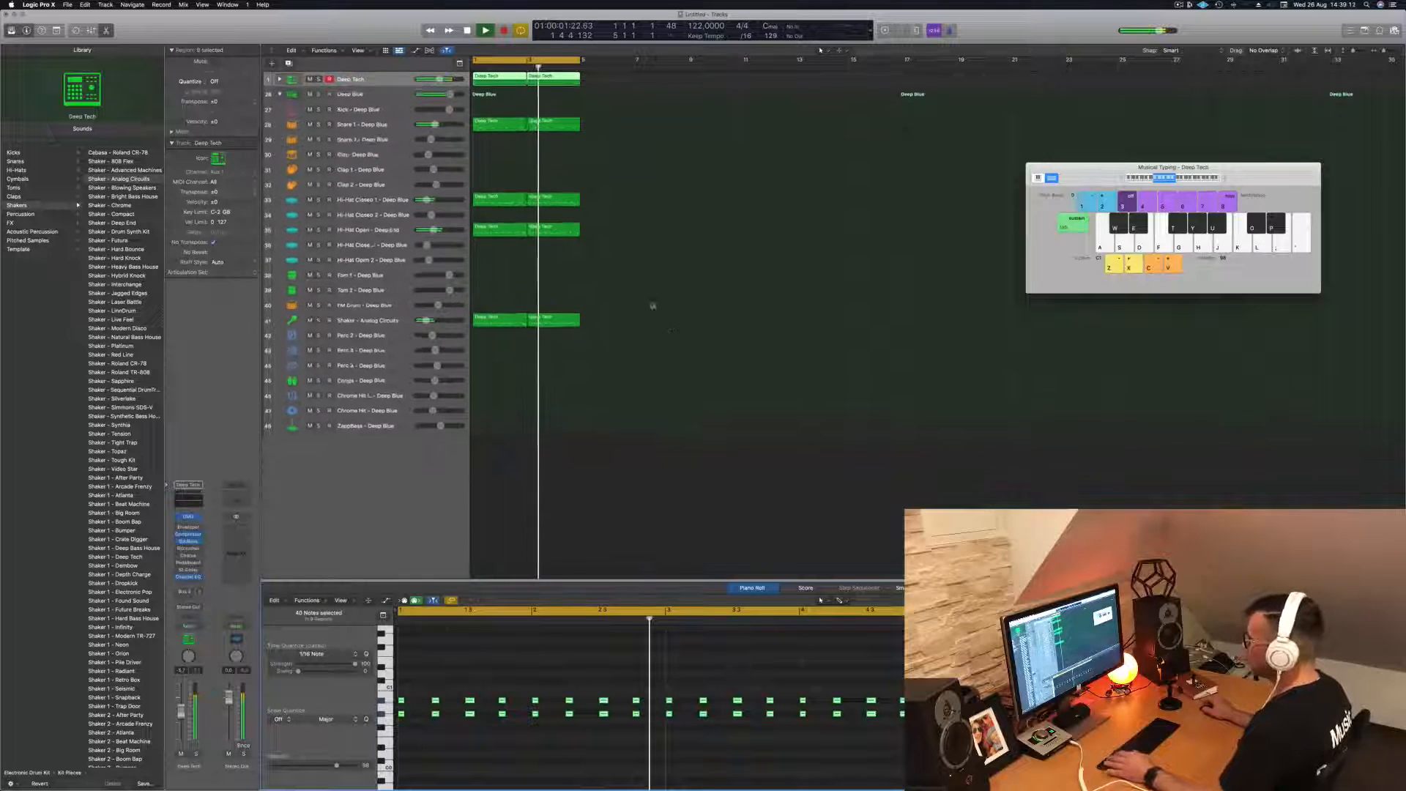
{"action": "left_click", "coordinate": [377, 100]}
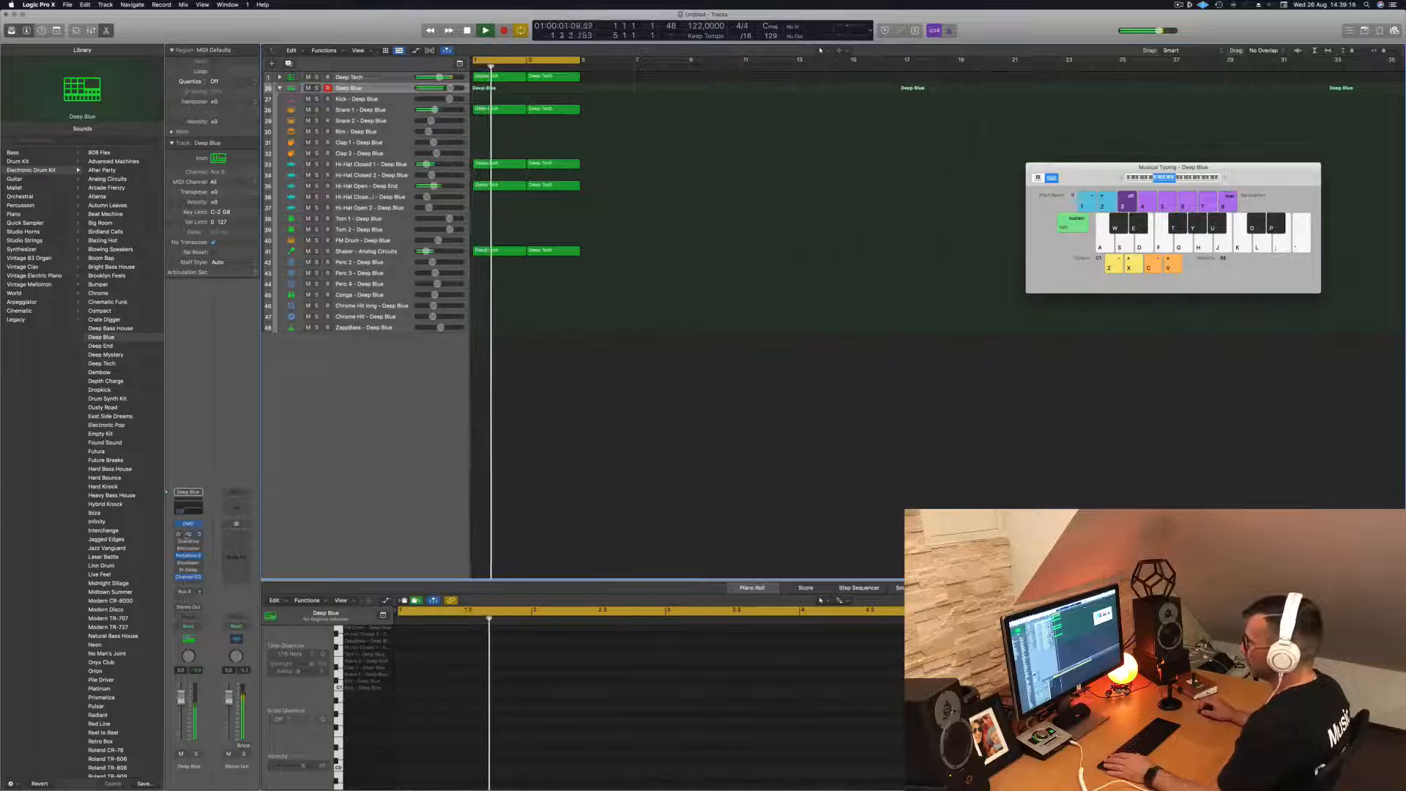
{"action": "left_click", "coordinate": [188, 534]}
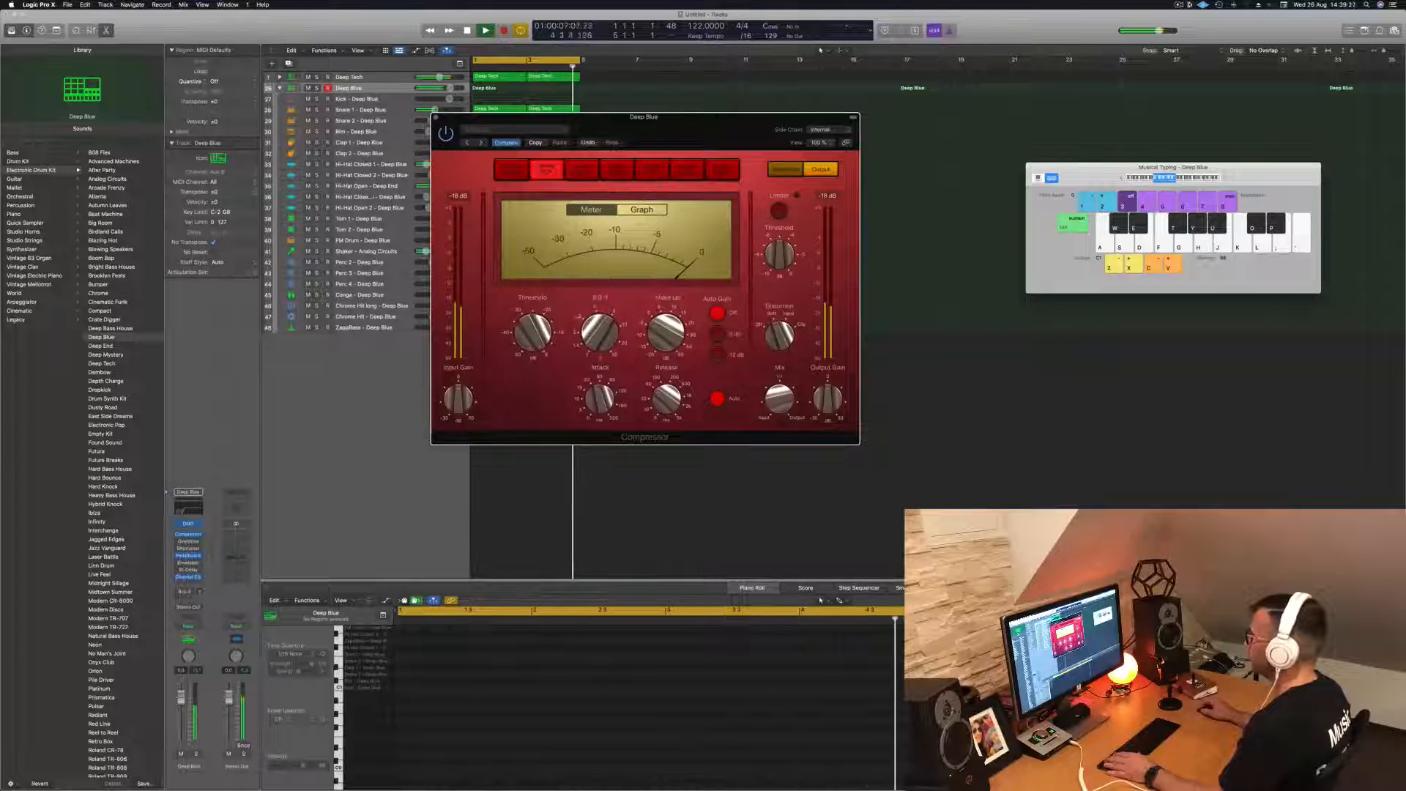
{"action": "mouse_move", "coordinate": [534, 334]}
{"action": "left_mouse_down"}
{"action": "mouse_move", "coordinate": [538, 359]}
{"action": "mouse_move", "coordinate": [530, 334]}
{"action": "left_mouse_up"}
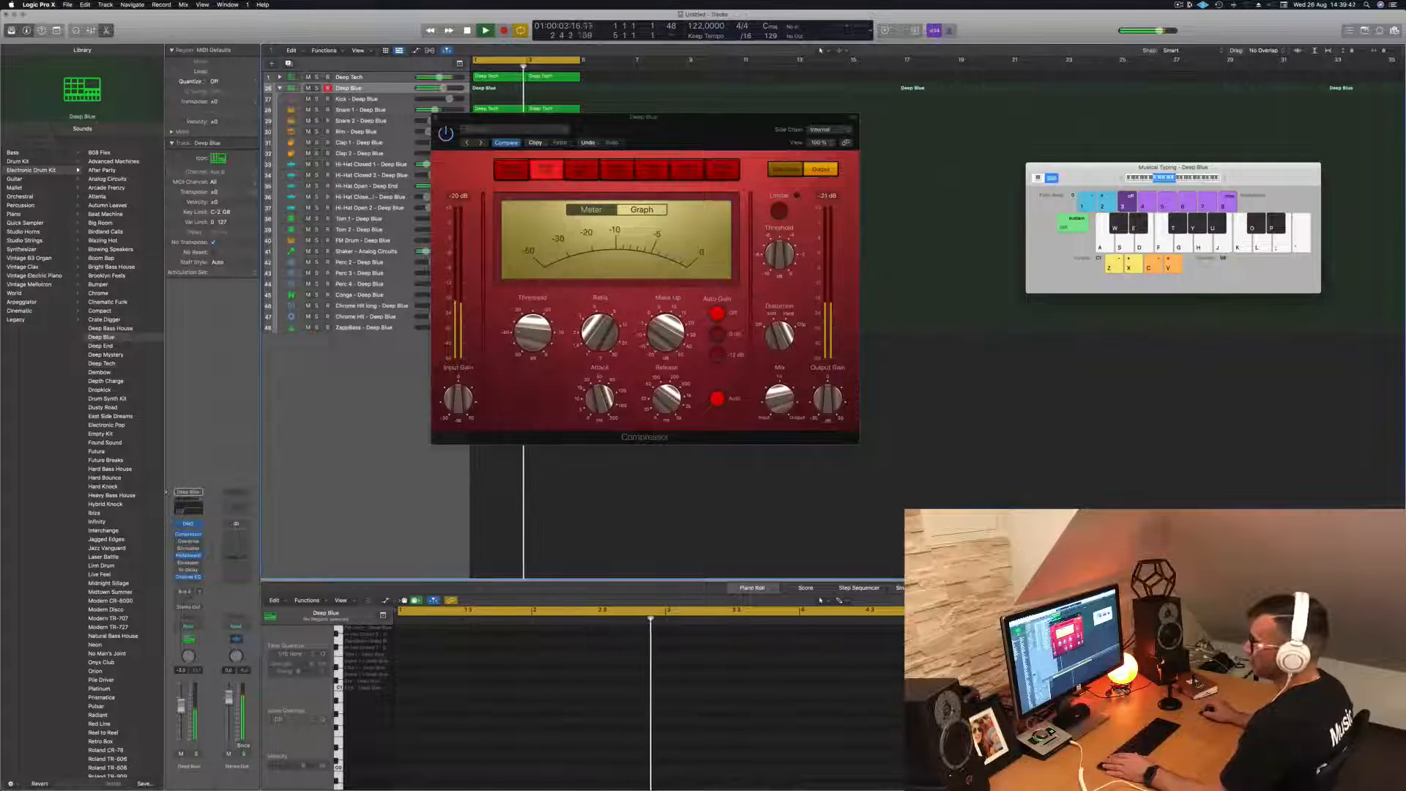
{"action": "left_click", "coordinate": [436, 117]}
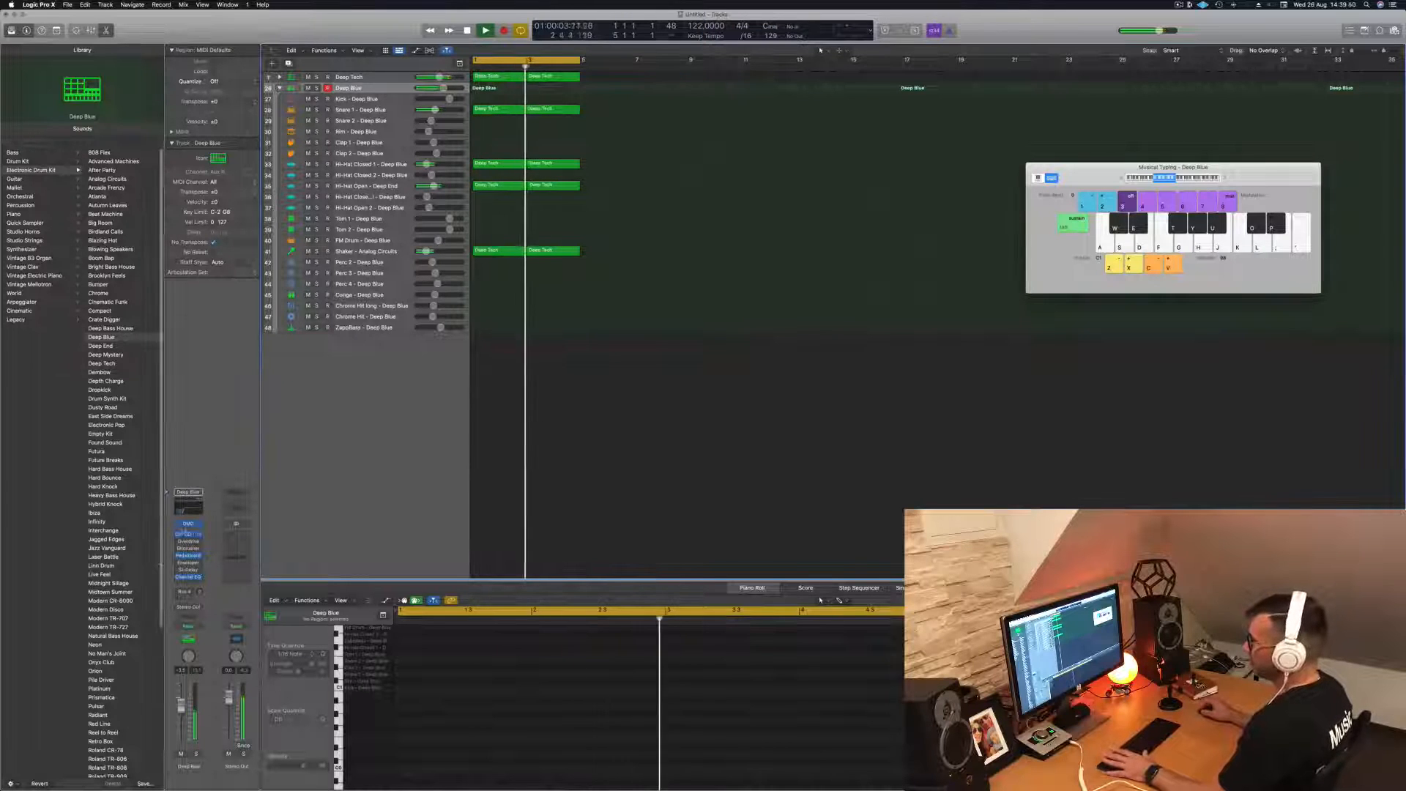
- Set the Deep Blue kit track's automation mode to Touch and nudge the low cut in its Channel EQ to register it for automation
{"action": "left_click", "coordinate": [199, 509]}
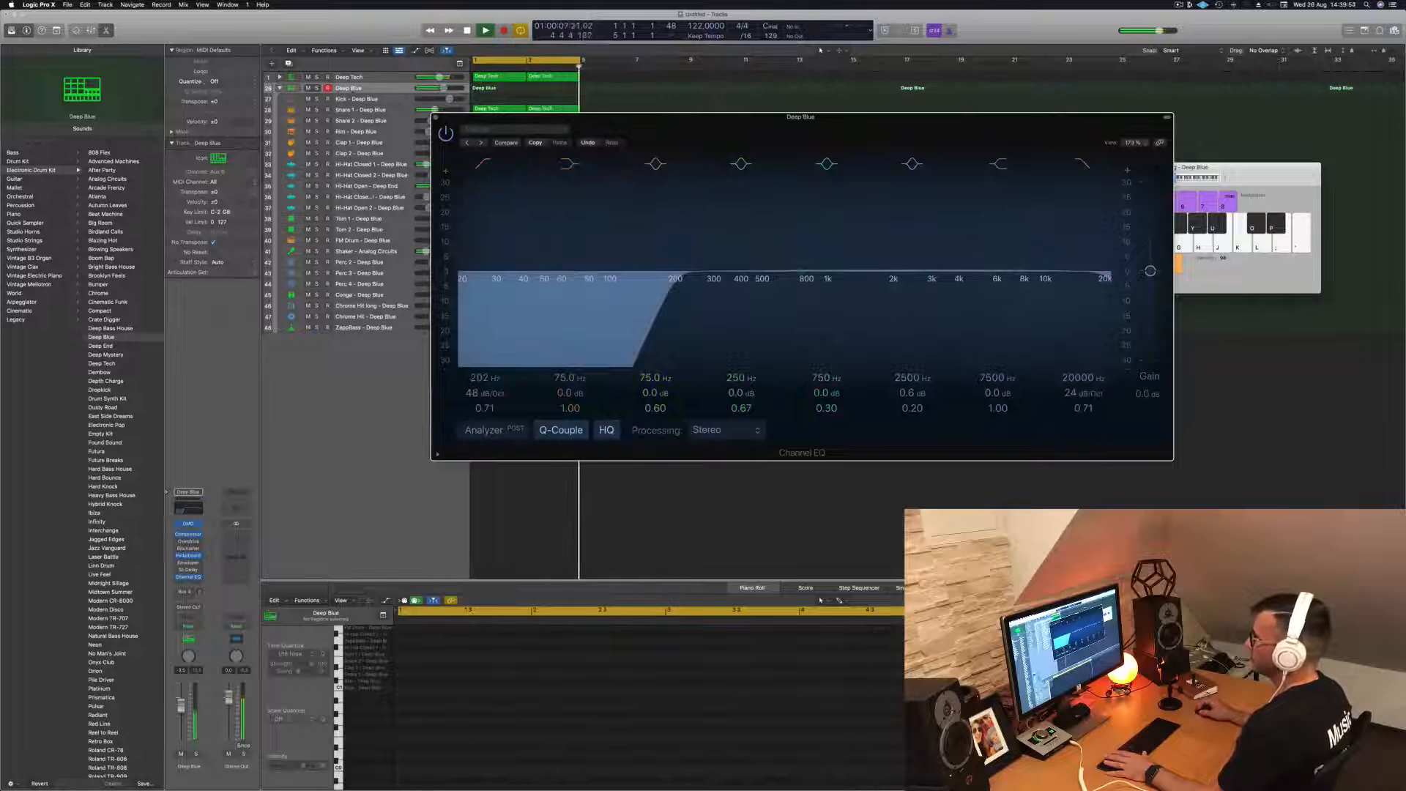
{"action": "left_click", "coordinate": [352, 89]}
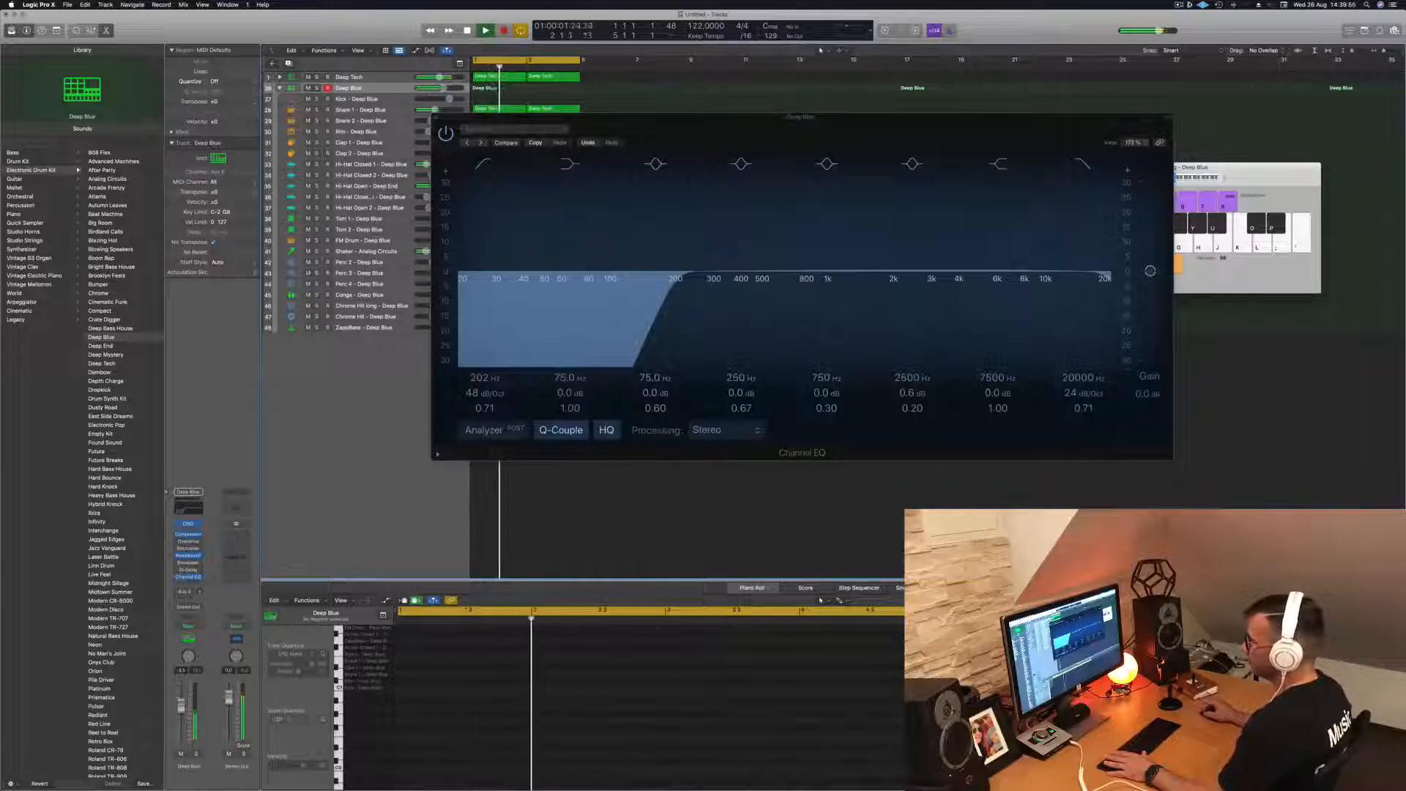
{"action": "left_click", "coordinate": [189, 626]}
{"action": "left_click", "coordinate": [197, 636]}
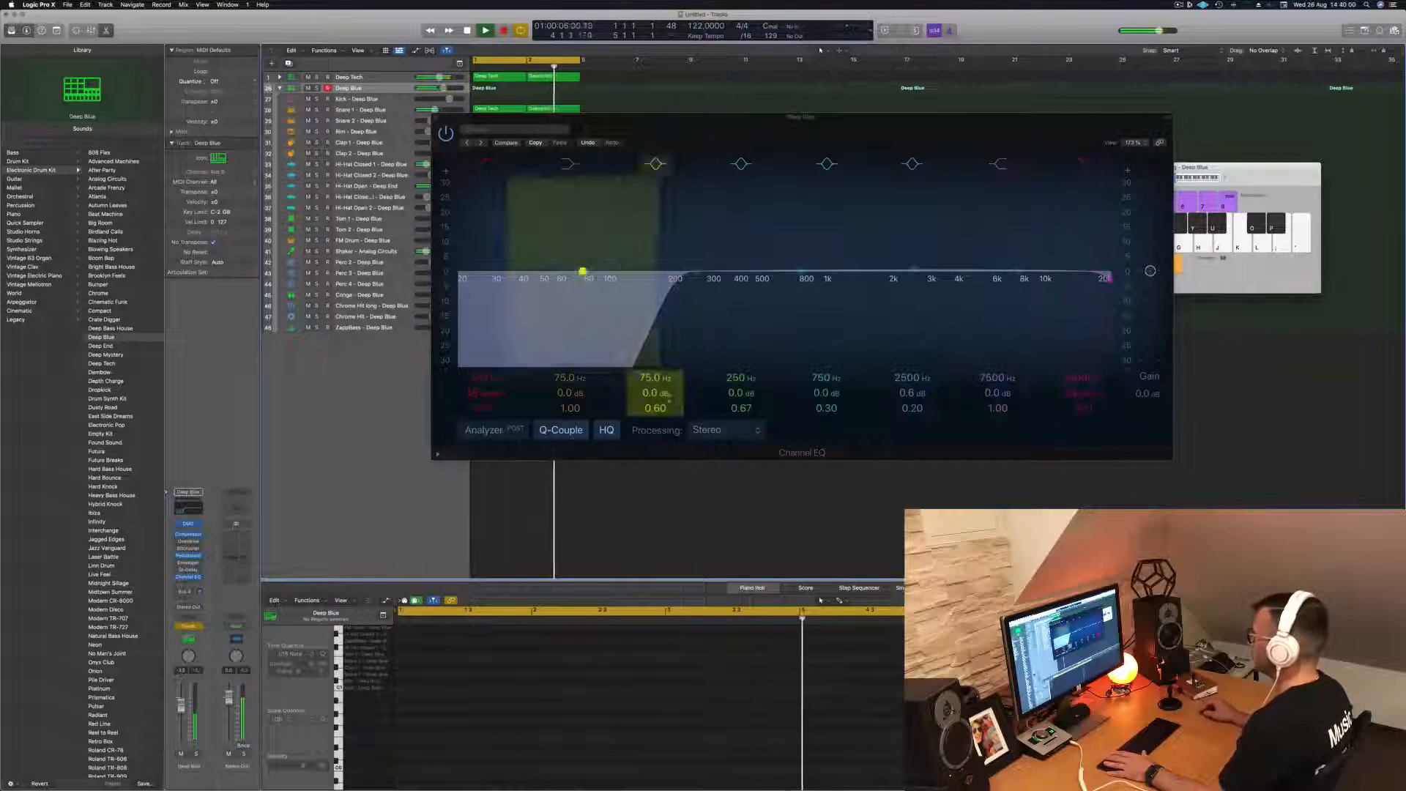
{"action": "left_click", "coordinate": [647, 313]}
{"action": "mouse_move", "coordinate": [647, 312]}
{"action": "left_mouse_down"}
{"action": "mouse_move", "coordinate": [701, 313]}
{"action": "mouse_move", "coordinate": [647, 313]}
{"action": "left_mouse_up"}
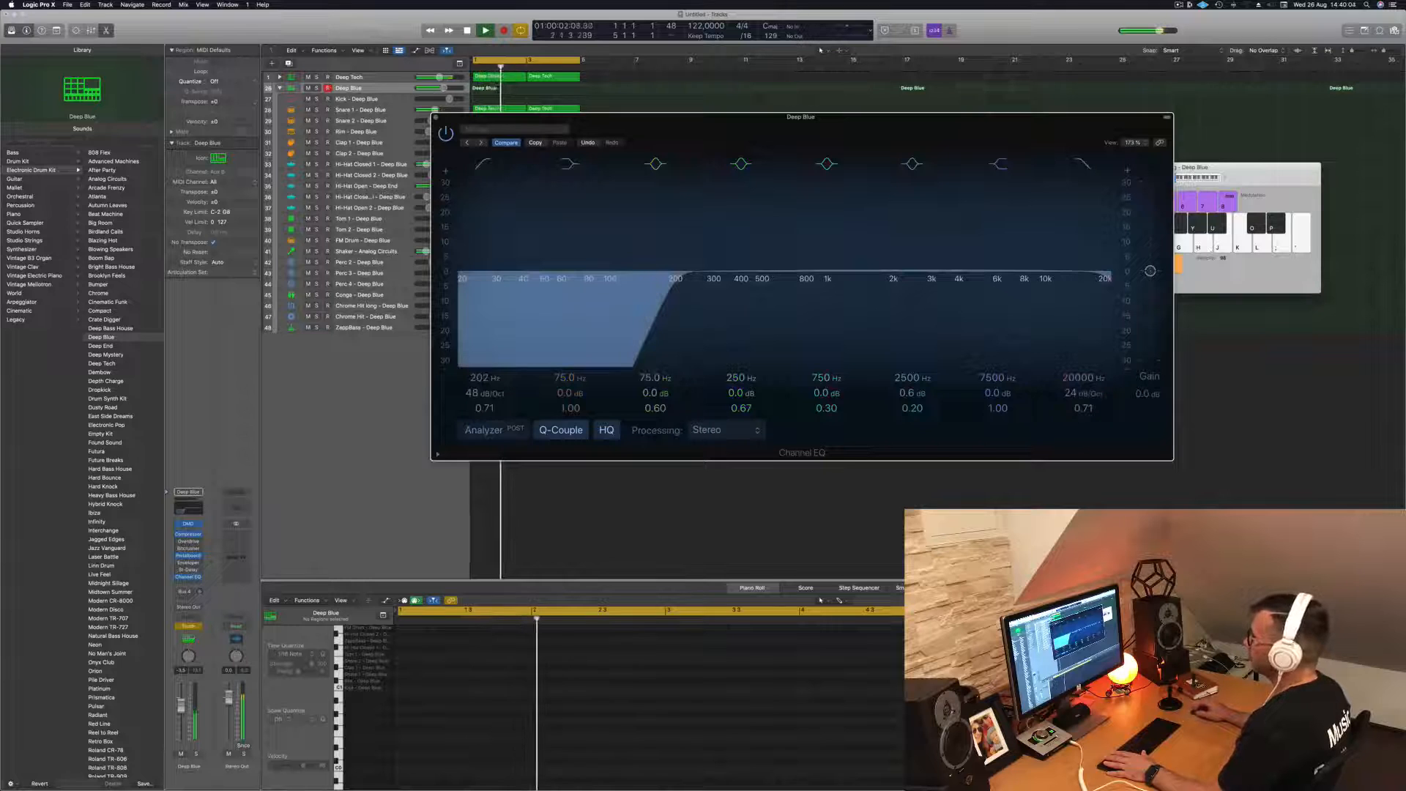
{"action": "left_click", "coordinate": [436, 117]}
- Stop playback, close the Musical Typing keyboard and show automation on the tracks
{"action": "key", "text": "space"}
{"action": "key", "text": "space"}
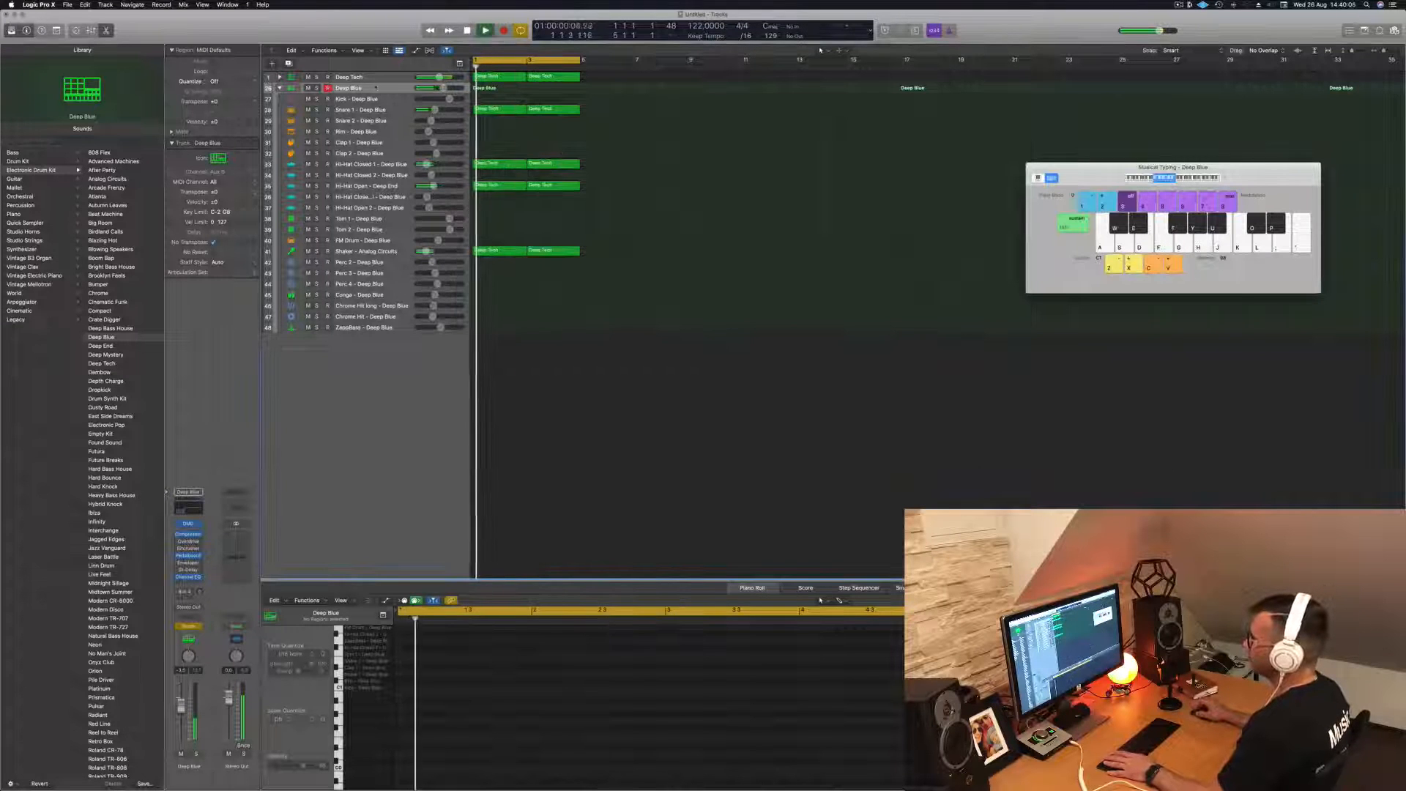
{"action": "left_click", "coordinate": [279, 88]}
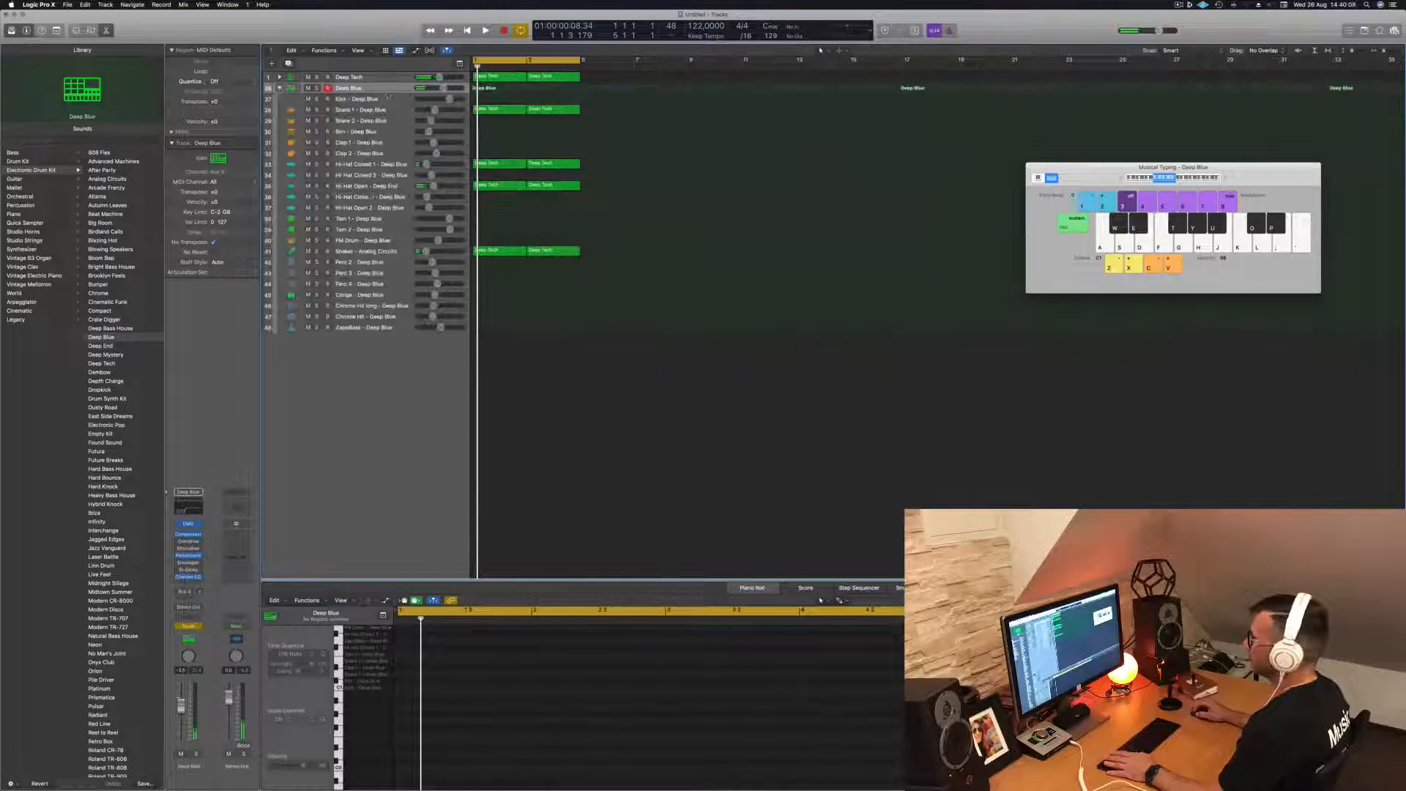
{"action": "key", "text": "a"}
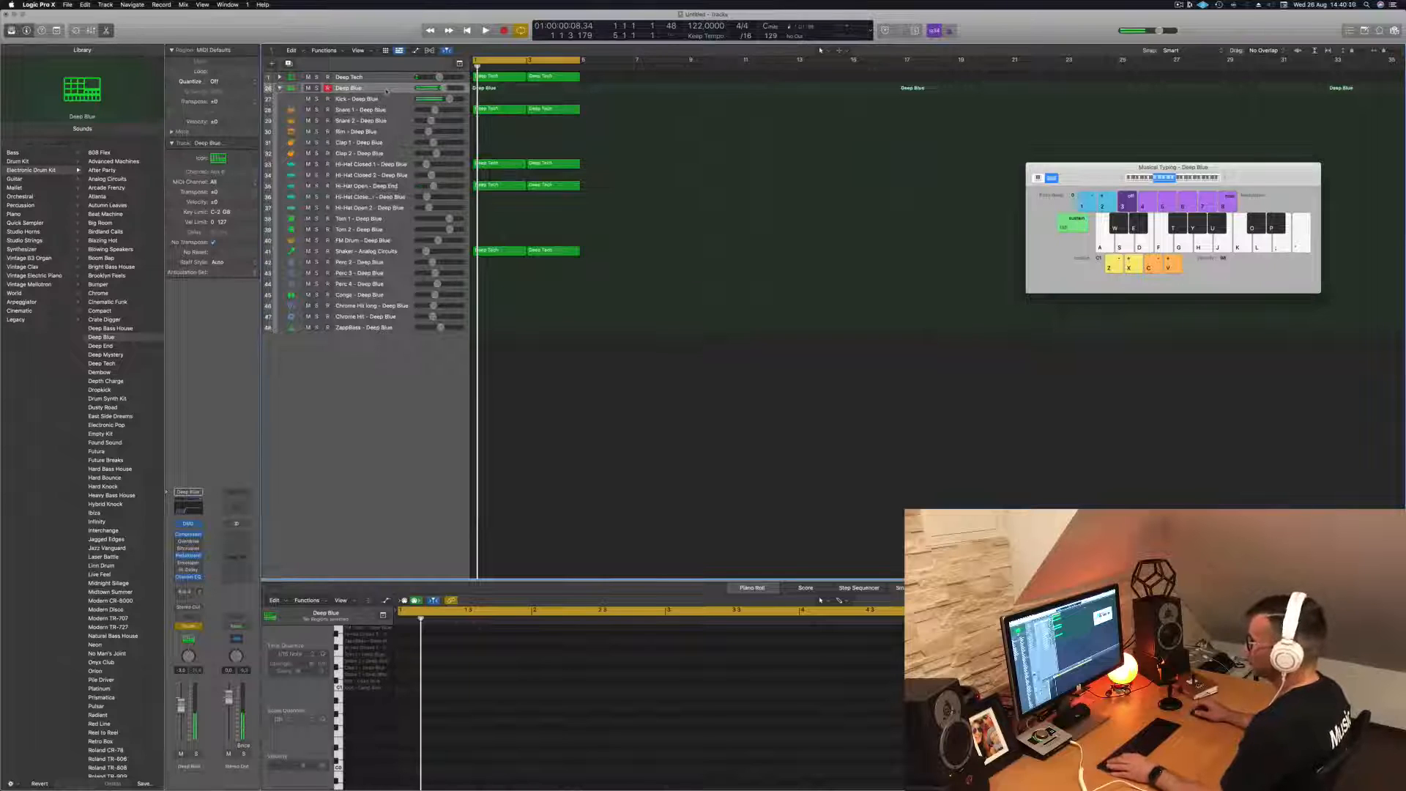
{"action": "key", "text": "a"}
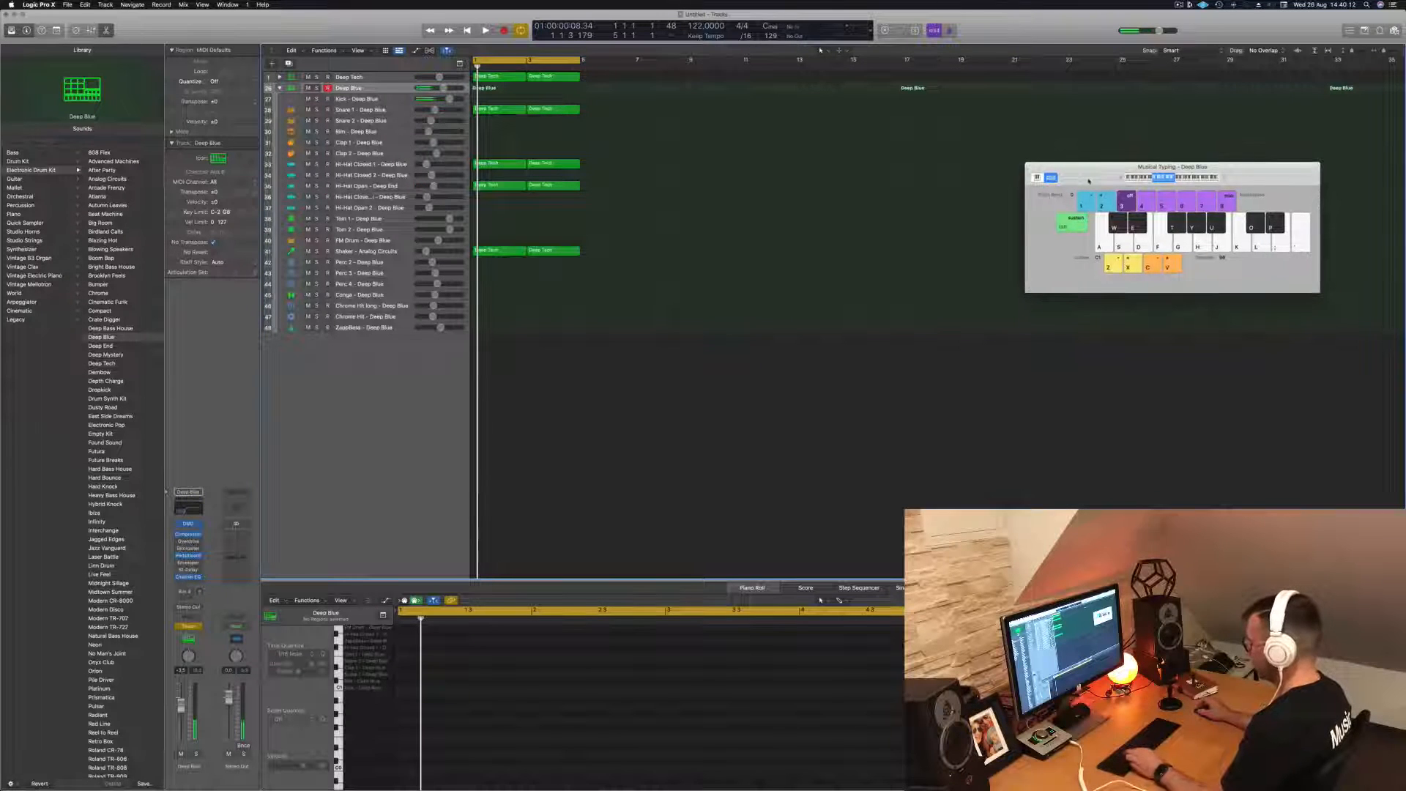
{"action": "key", "text": "super+k"}
{"action": "key", "text": "a"}
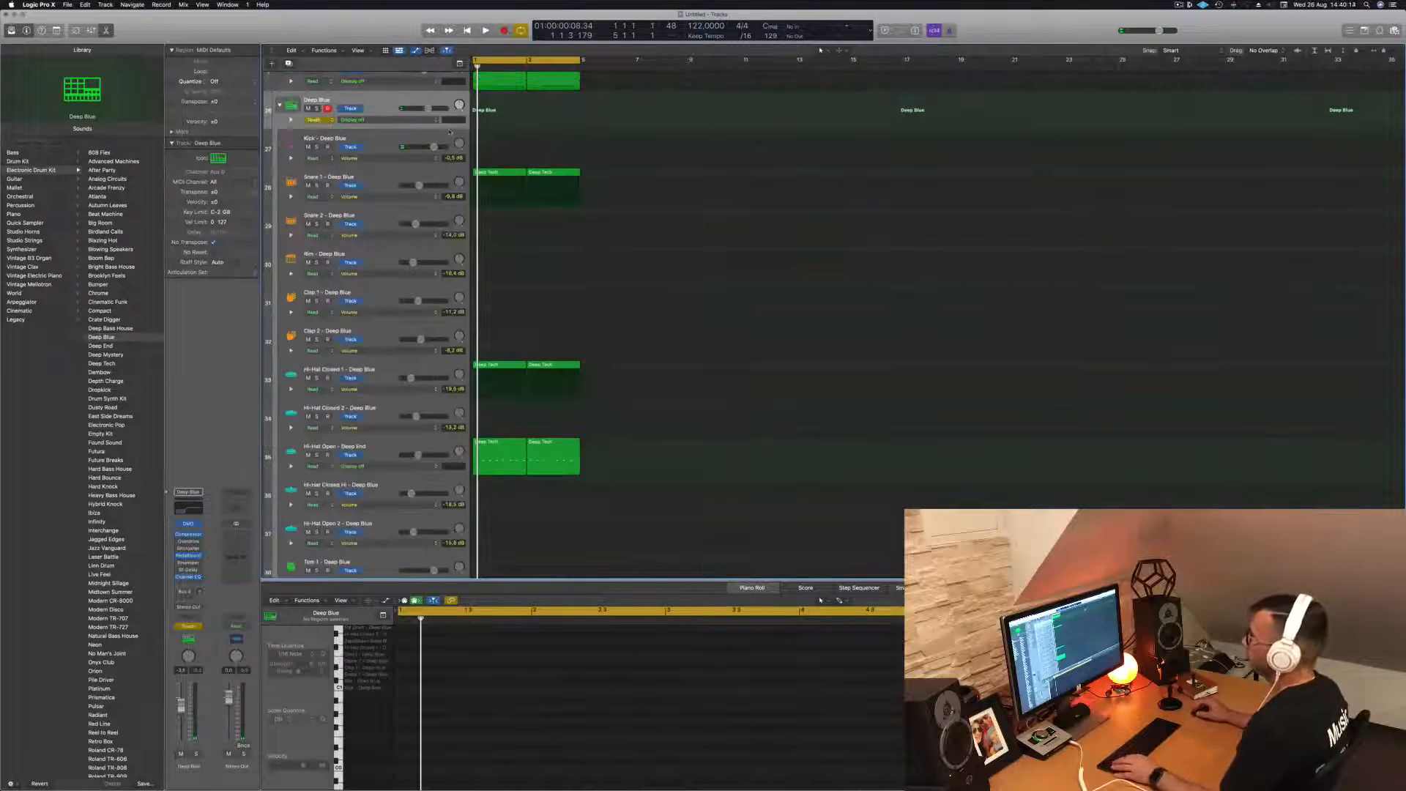
- Show the Channel EQ low cut frequency automation on the Deep Blue track and set its automation mode back to Read
{"action": "left_click", "coordinate": [401, 121]}
{"action": "left_click", "coordinate": [441, 237]}
{"action": "left_click", "coordinate": [313, 119]}
{"action": "left_click", "coordinate": [315, 112]}
{"action": "left_click_drag", "start_coordinate": [585, 123], "coordinate": [418, 116]}
- Draw low cut frequency automation on Deep Blue rising from bar 1 to a peak at bar 3 and falling back at bar 5, checking it in the Channel EQ
{"action": "key", "text": "space"}
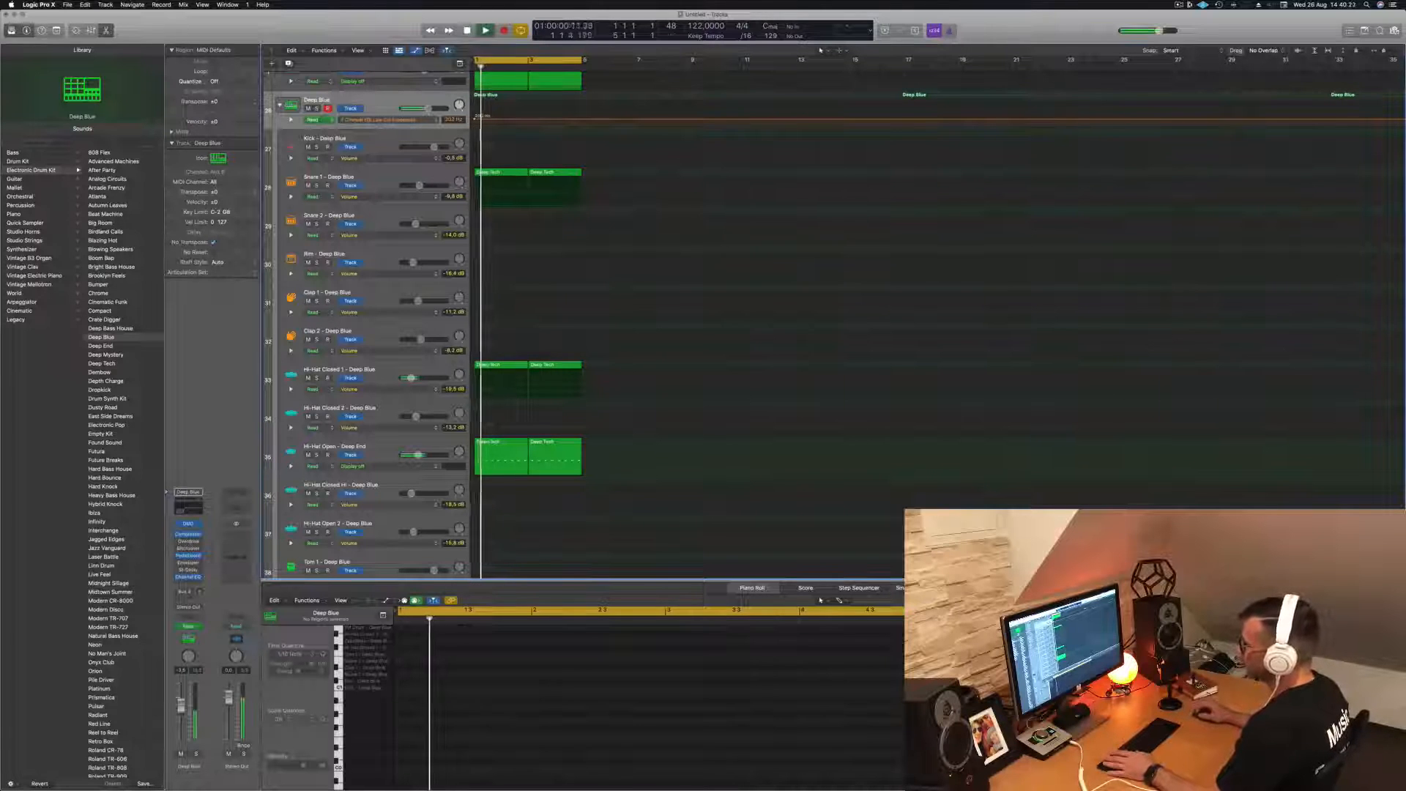
{"action": "left_click", "coordinate": [186, 511]}
{"action": "left_click_drag", "start_coordinate": [721, 127], "coordinate": [977, 162]}
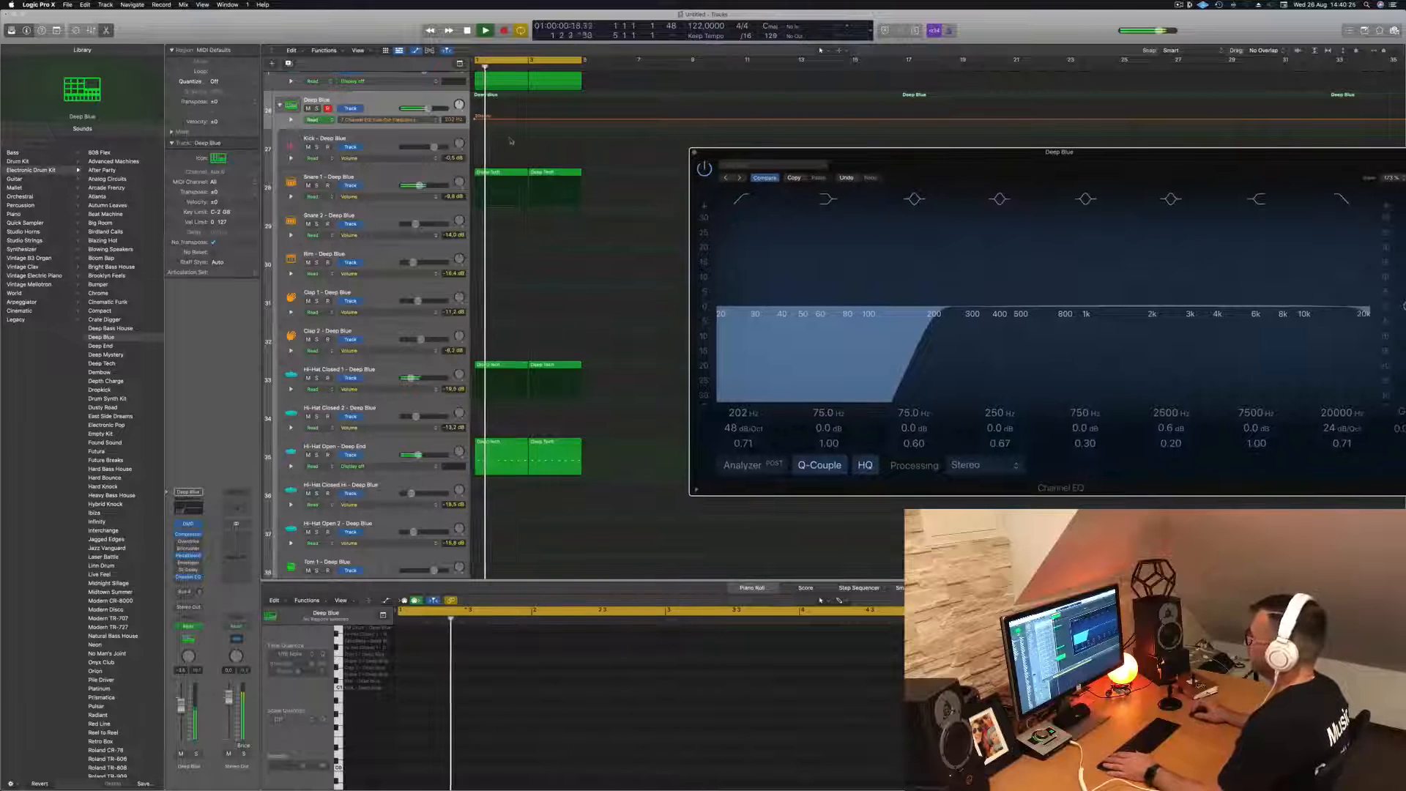
{"action": "key", "text": "space"}
{"action": "left_click", "coordinate": [527, 119]}
{"action": "left_click_drag", "start_coordinate": [527, 119], "coordinate": [529, 102]}
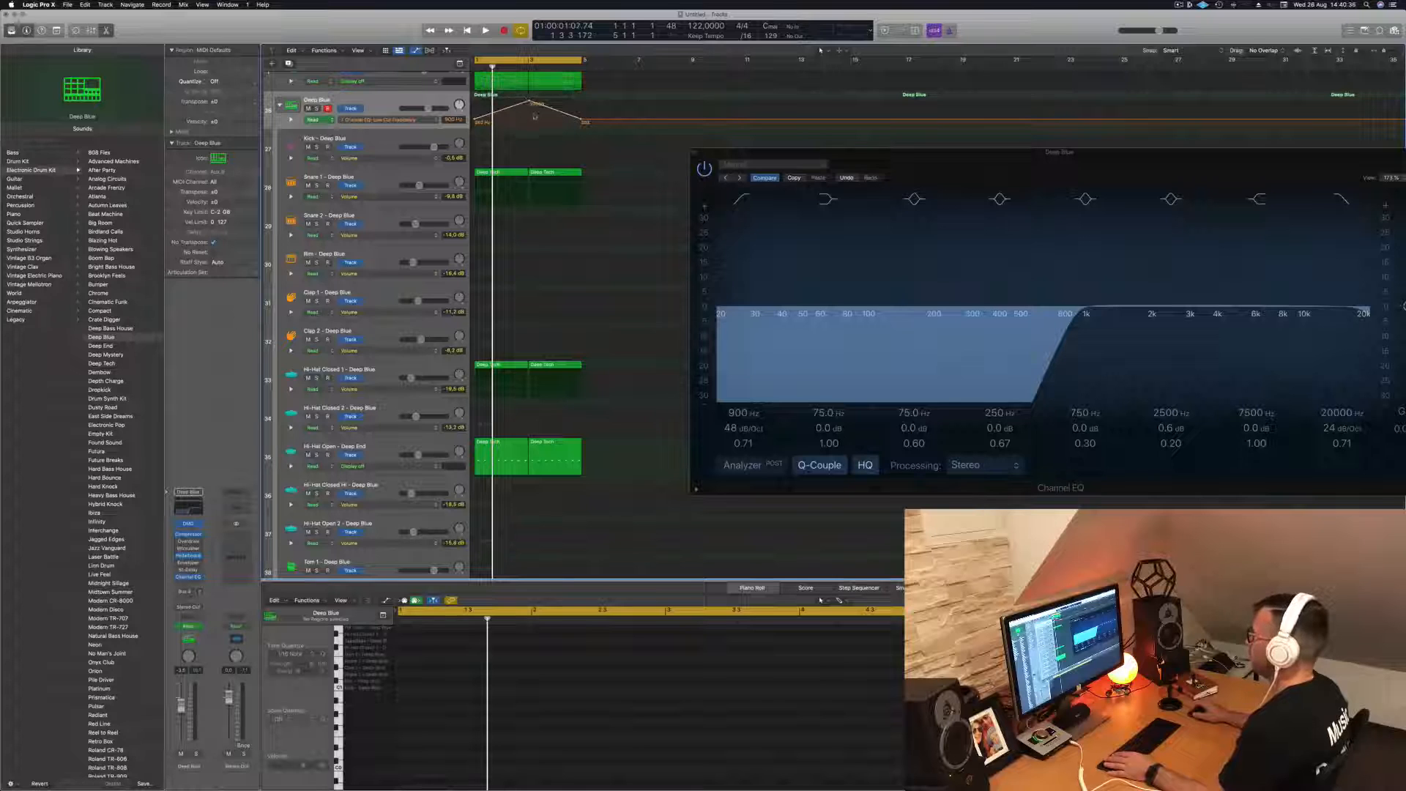
{"action": "key", "text": "space"}
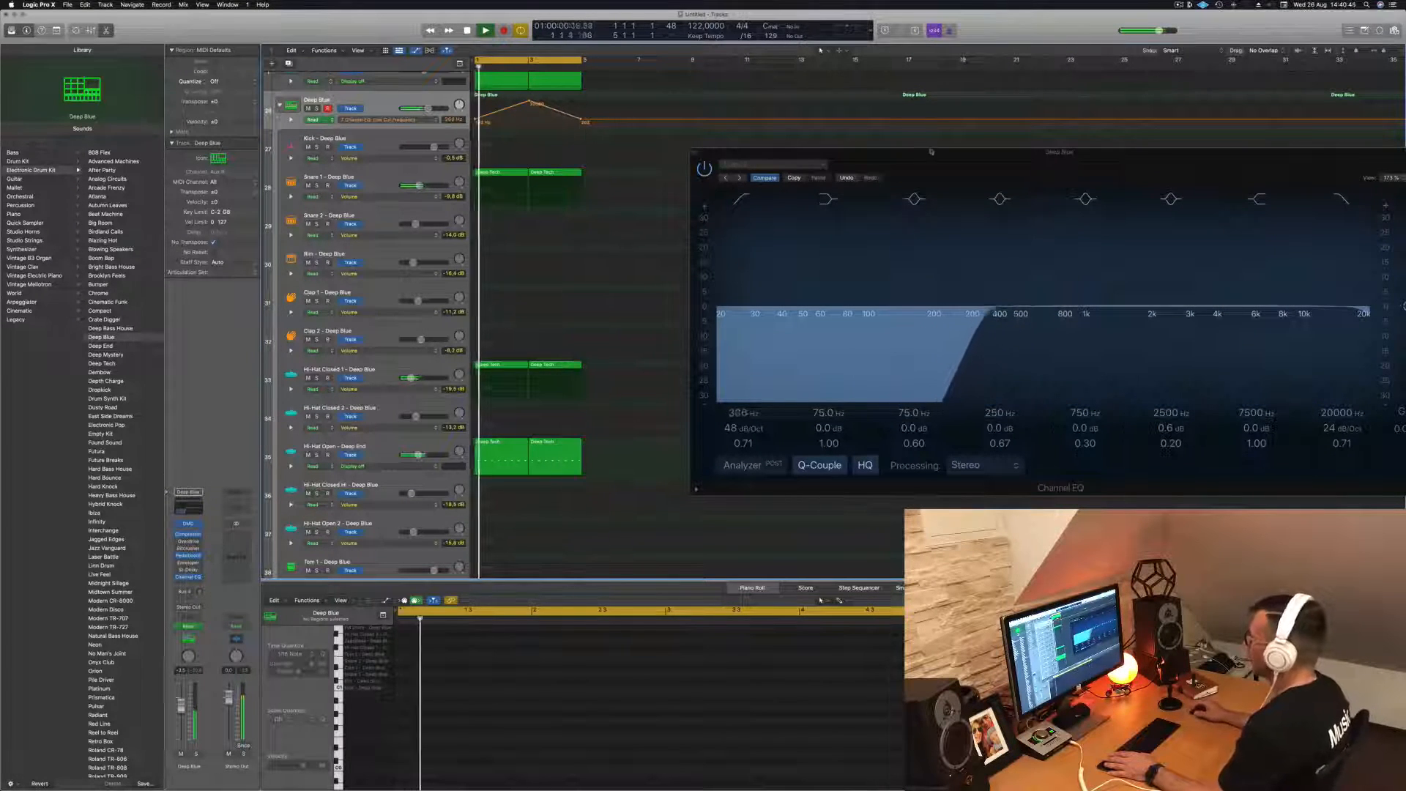
{"action": "left_click_drag", "start_coordinate": [706, 154], "coordinate": [463, 204]}
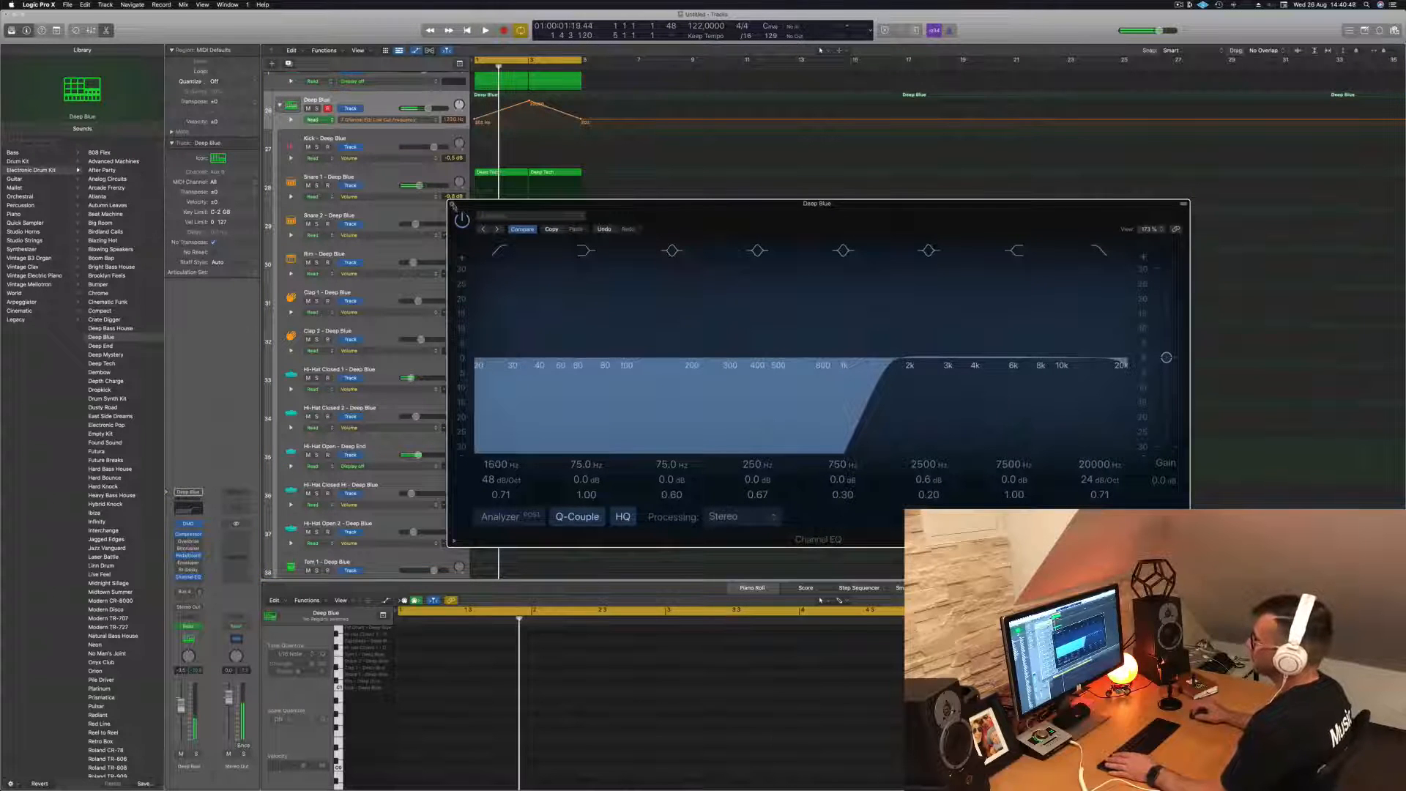
{"action": "left_click", "coordinate": [453, 204]}
- Reduce the track heights until both kits fit in view, and show the toolbar
{"action": "key", "text": "a"}
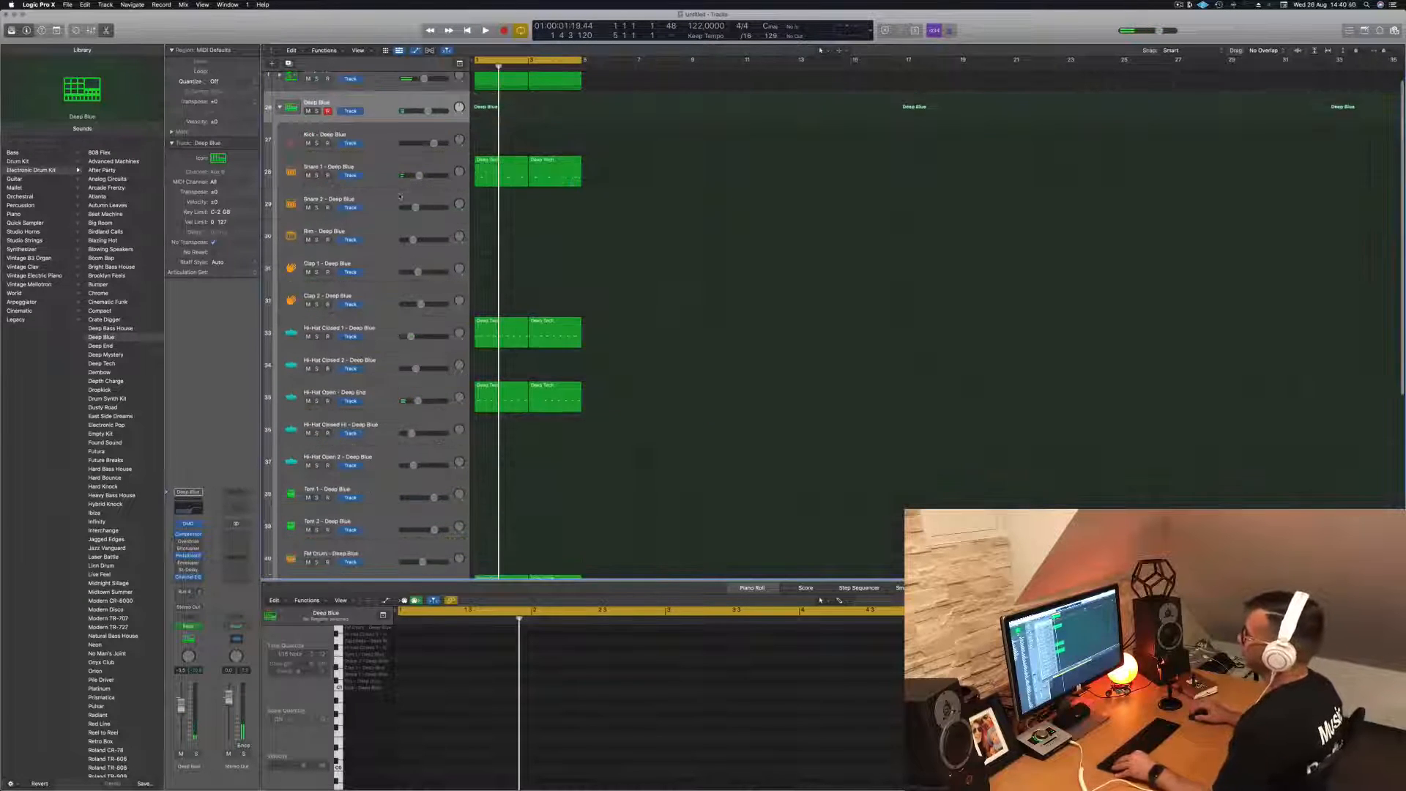
{"action": "scroll", "coordinate": [428, 206], "scroll_direction": "down", "scroll_amount": 4}
{"action": "scroll", "coordinate": [428, 206], "scroll_direction": "down", "scroll_amount": 1}
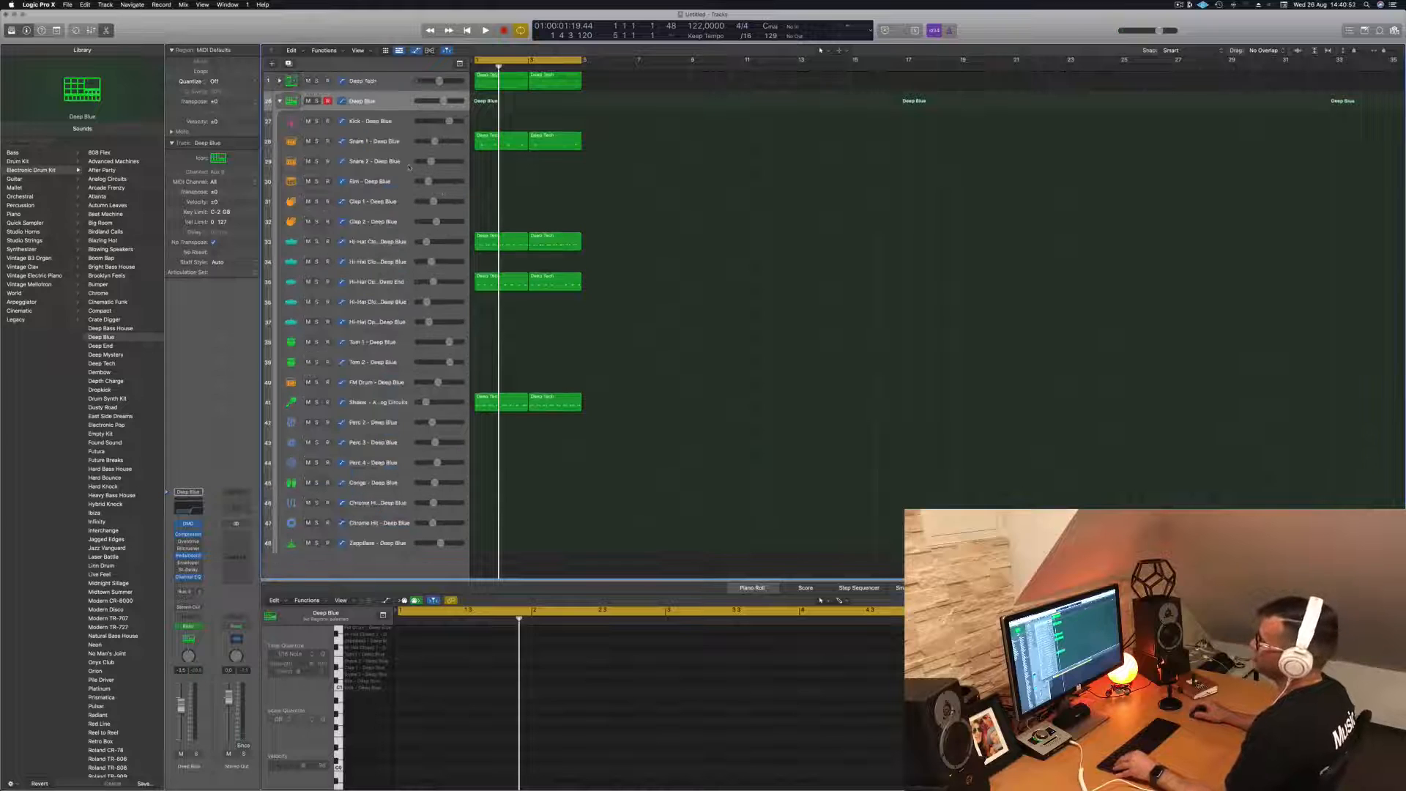
{"action": "scroll", "coordinate": [393, 188], "scroll_direction": "down", "scroll_amount": 1}
{"action": "key", "text": "space"}
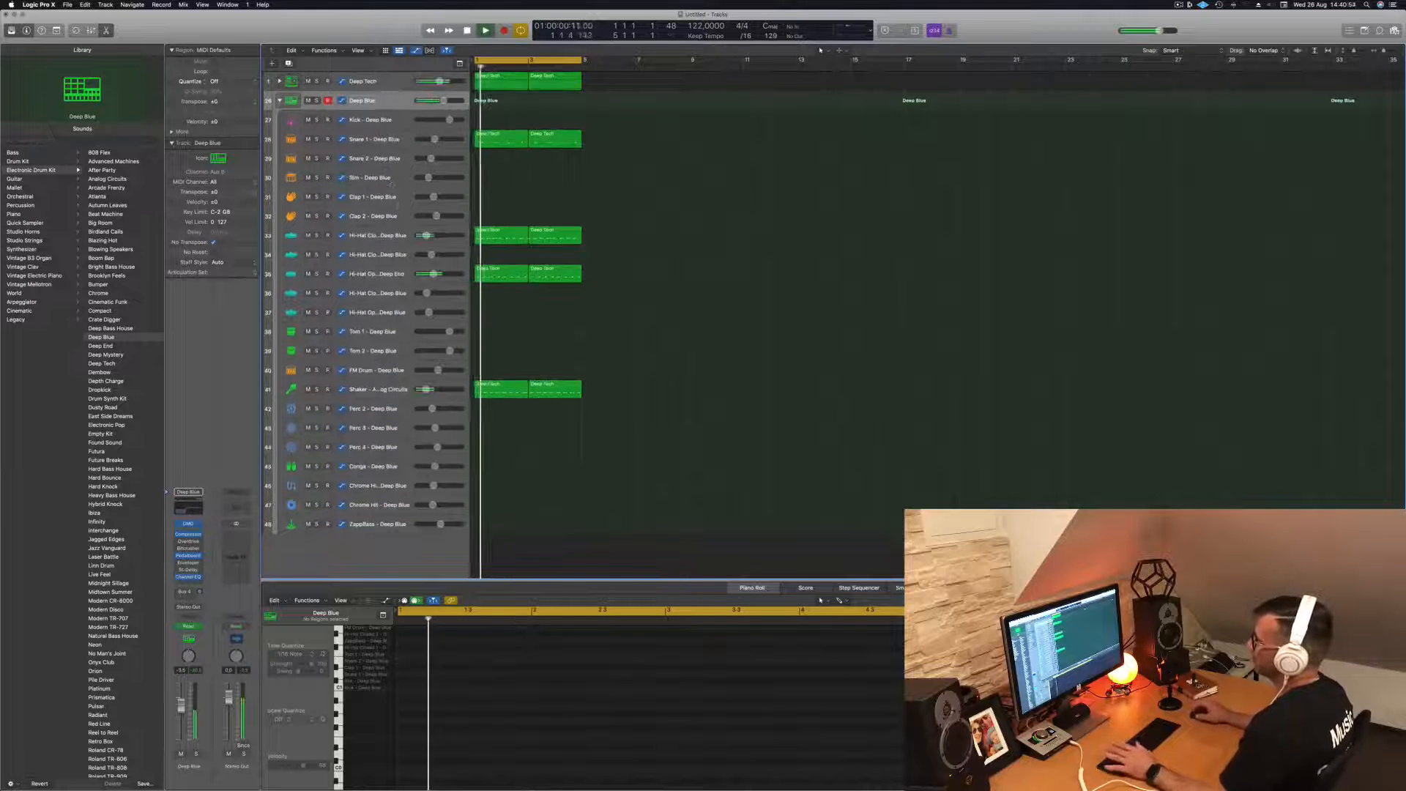
{"action": "key", "text": "space"}
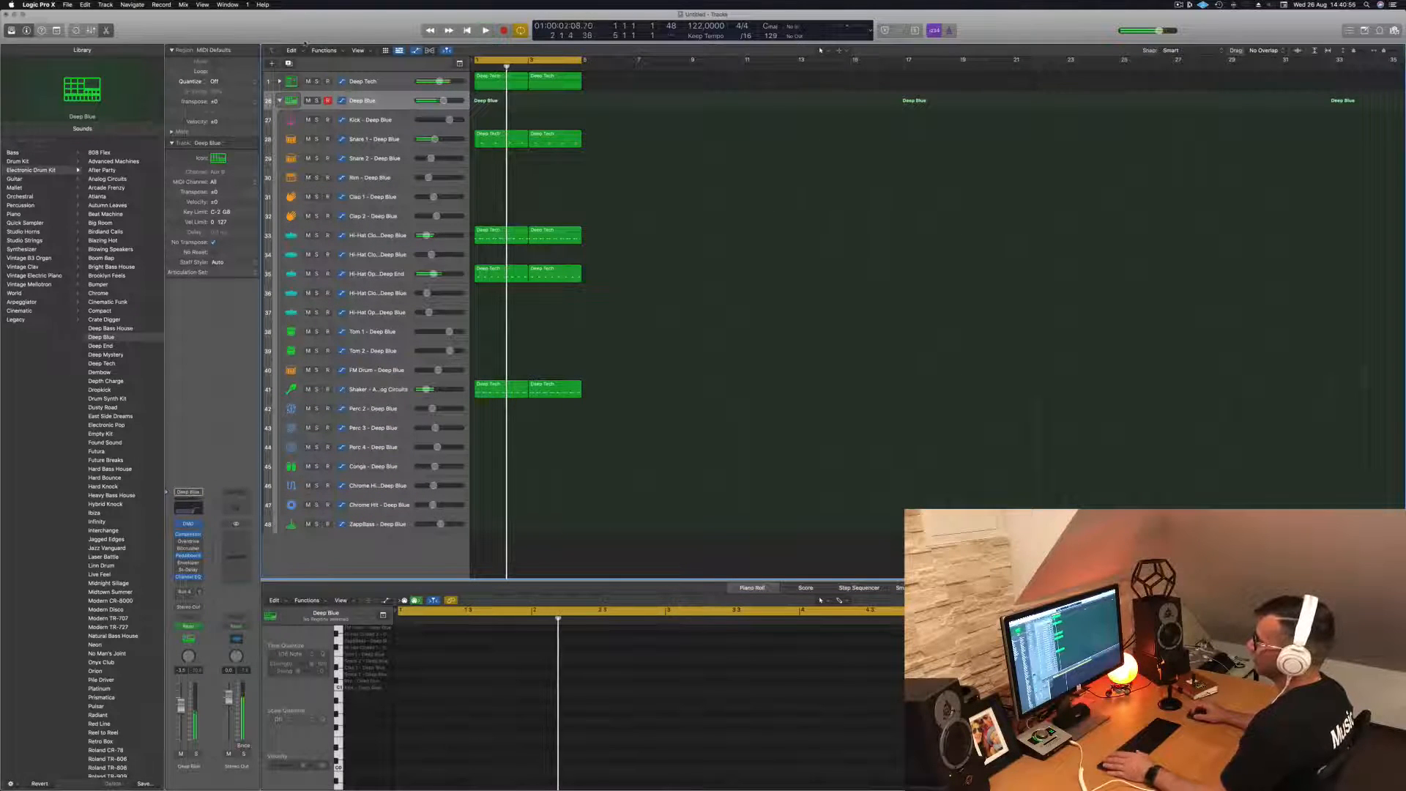
{"action": "key", "text": "ctrl+alt+super+t"}
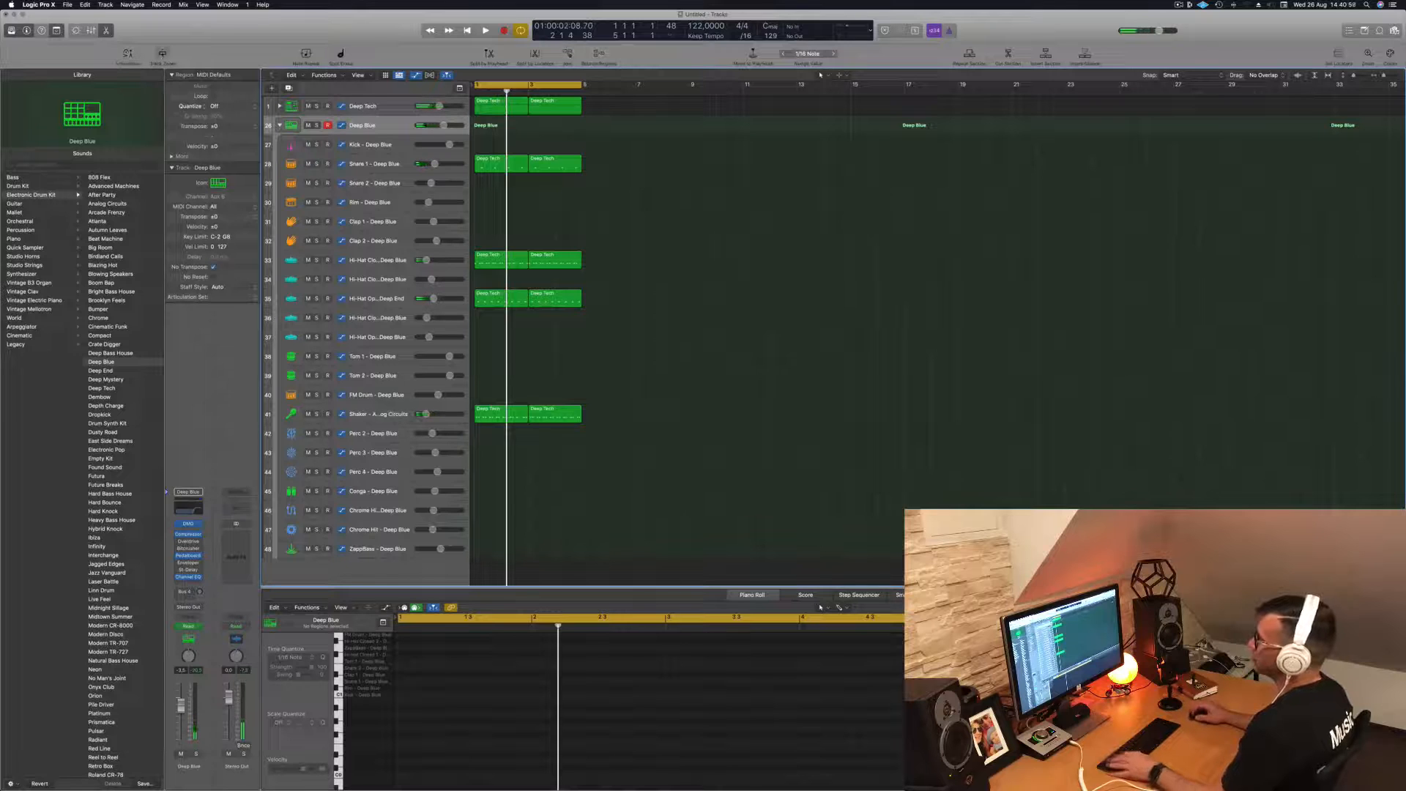
- Enlarge only the selected Deep Blue track to show its low cut automation, replay the loop and collapse the Deep Blue track stack
{"action": "key", "text": "ctrl+z"}
{"action": "key", "text": "space"}
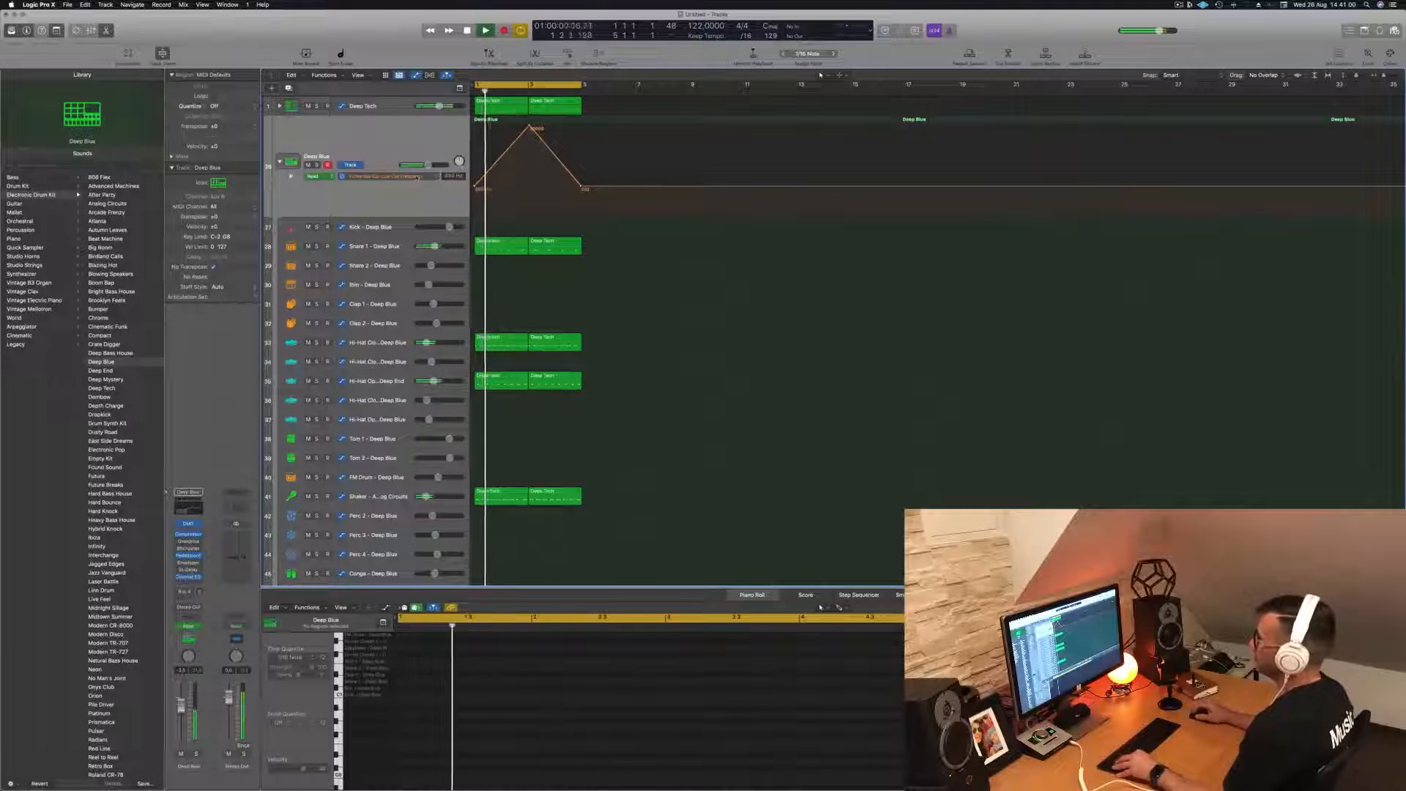
{"action": "key", "text": "super+Up"}
{"action": "key", "text": "super+Up"}
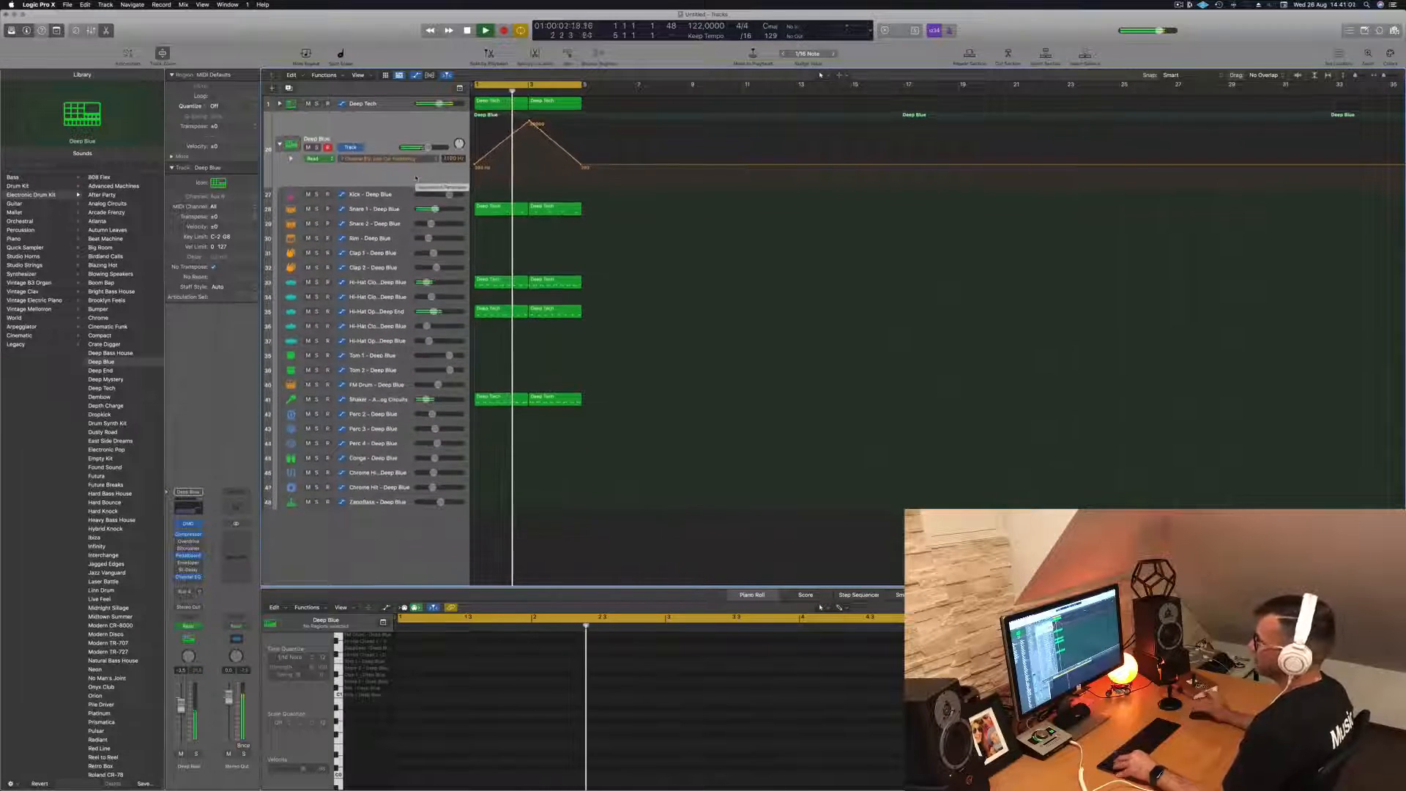
{"action": "key", "text": "space"}
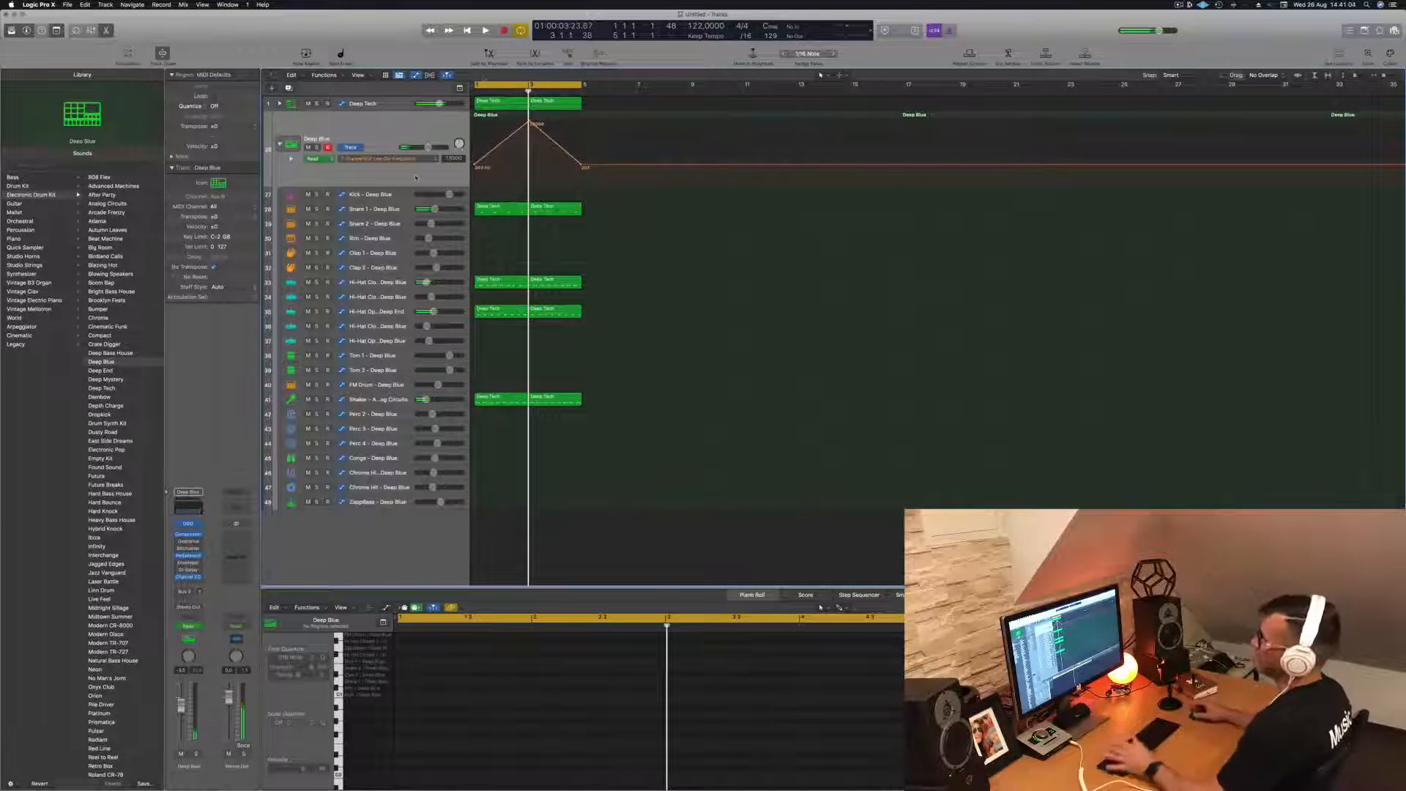
{"action": "key", "text": "space"}
{"action": "key", "text": "space"}
{"action": "left_click", "coordinate": [279, 144]}
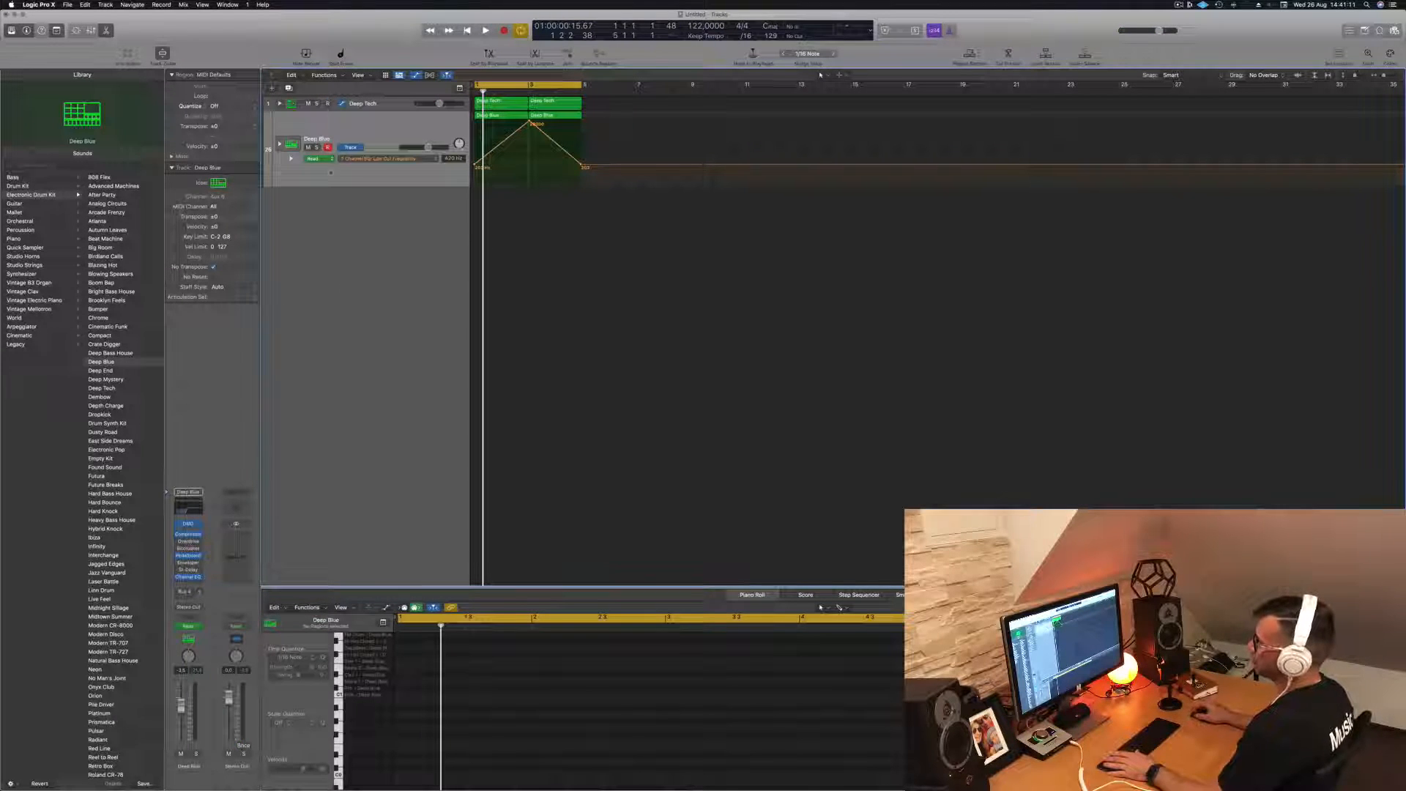
- Create a software instrument track with Alchemy on Output 1 + 2, and add a second one with the same settings
{"action": "key", "text": "alt+super+n"}
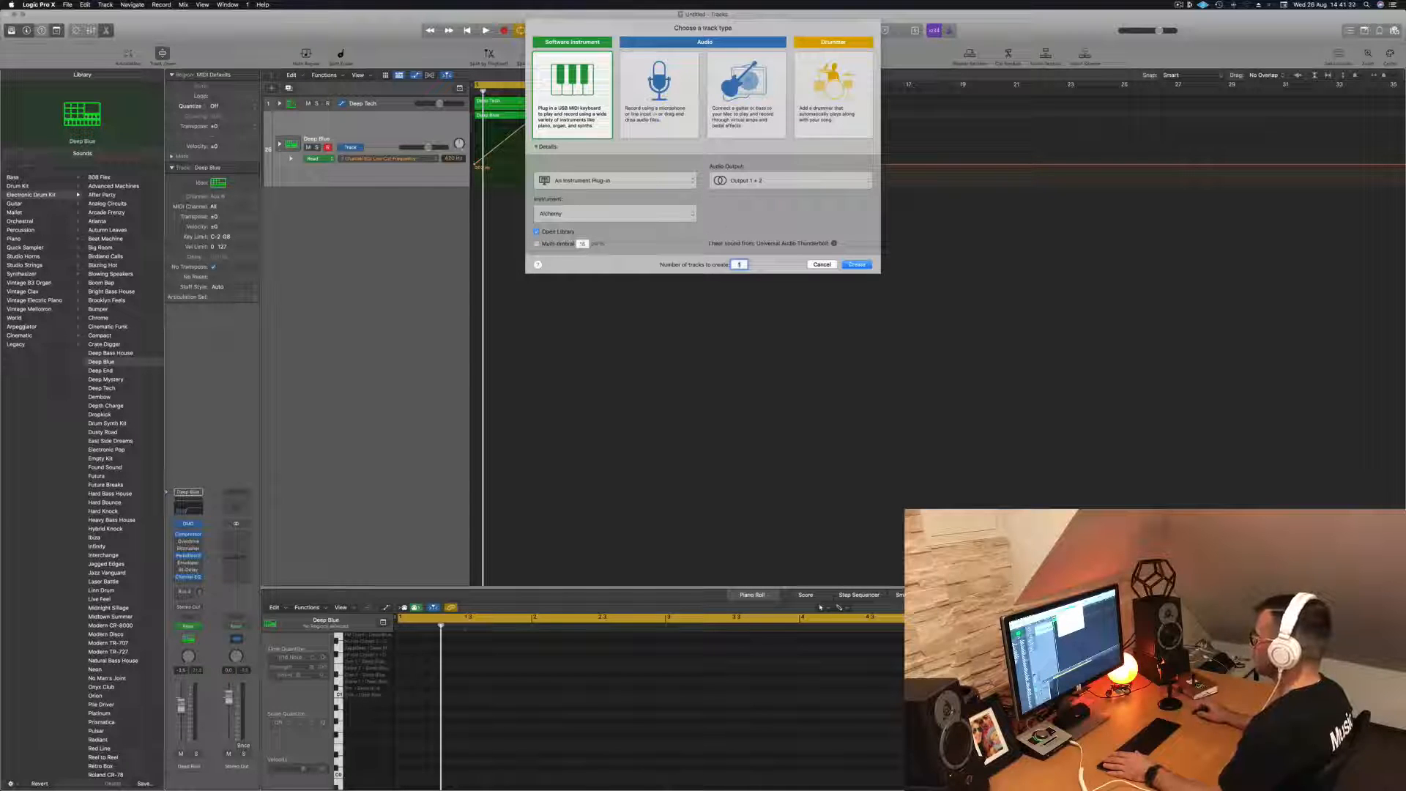
{"action": "left_click", "coordinate": [856, 264]}
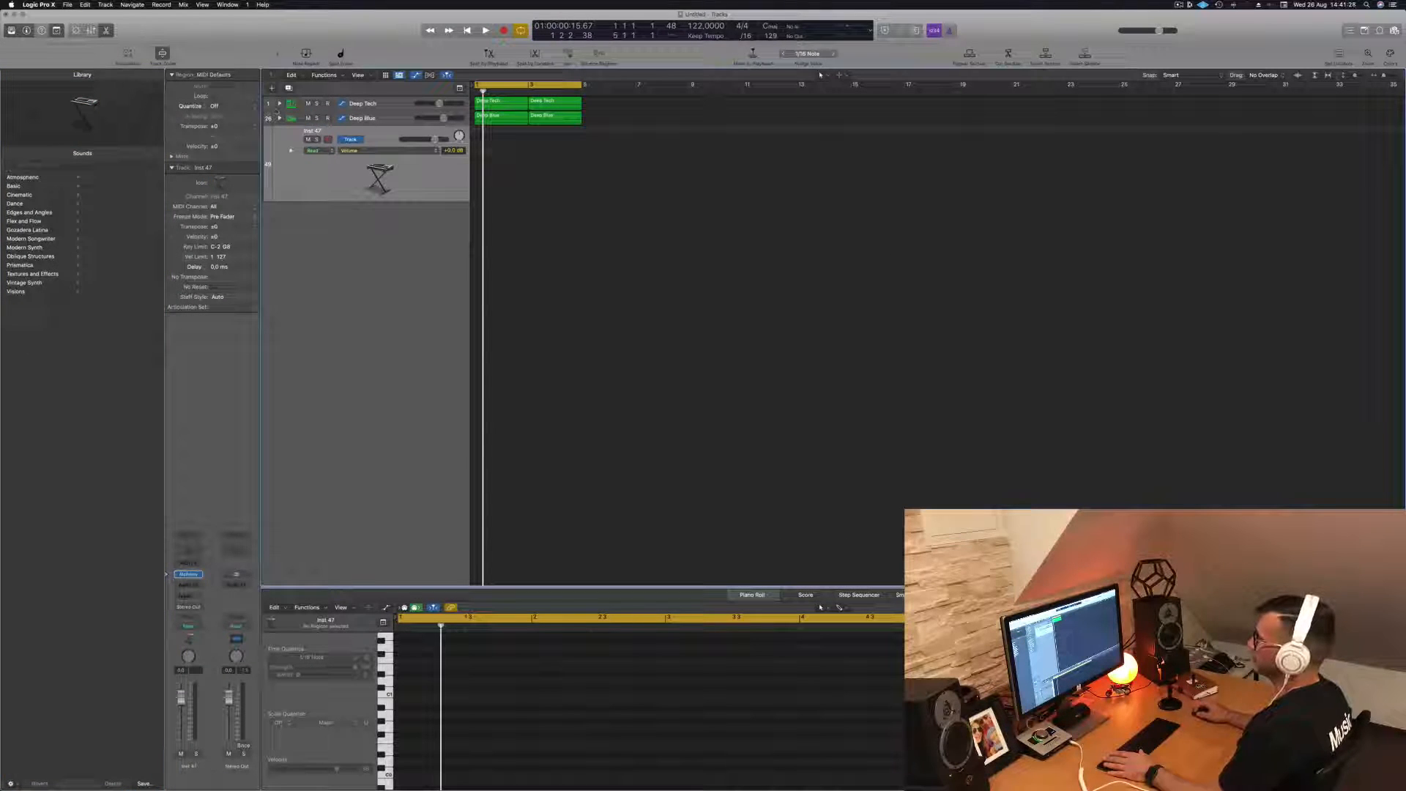
{"action": "double_click", "coordinate": [400, 237]}
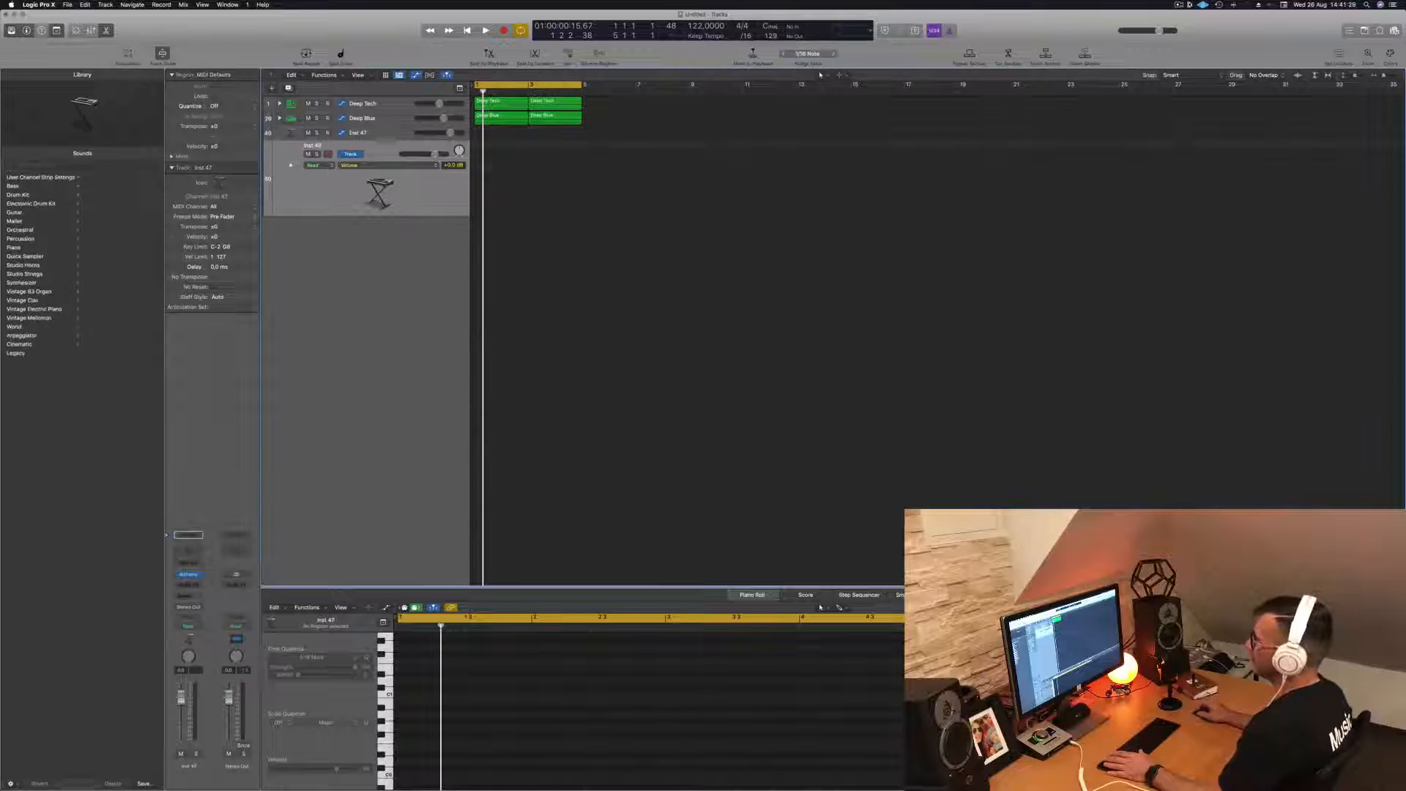
{"action": "right_click", "coordinate": [385, 134]}
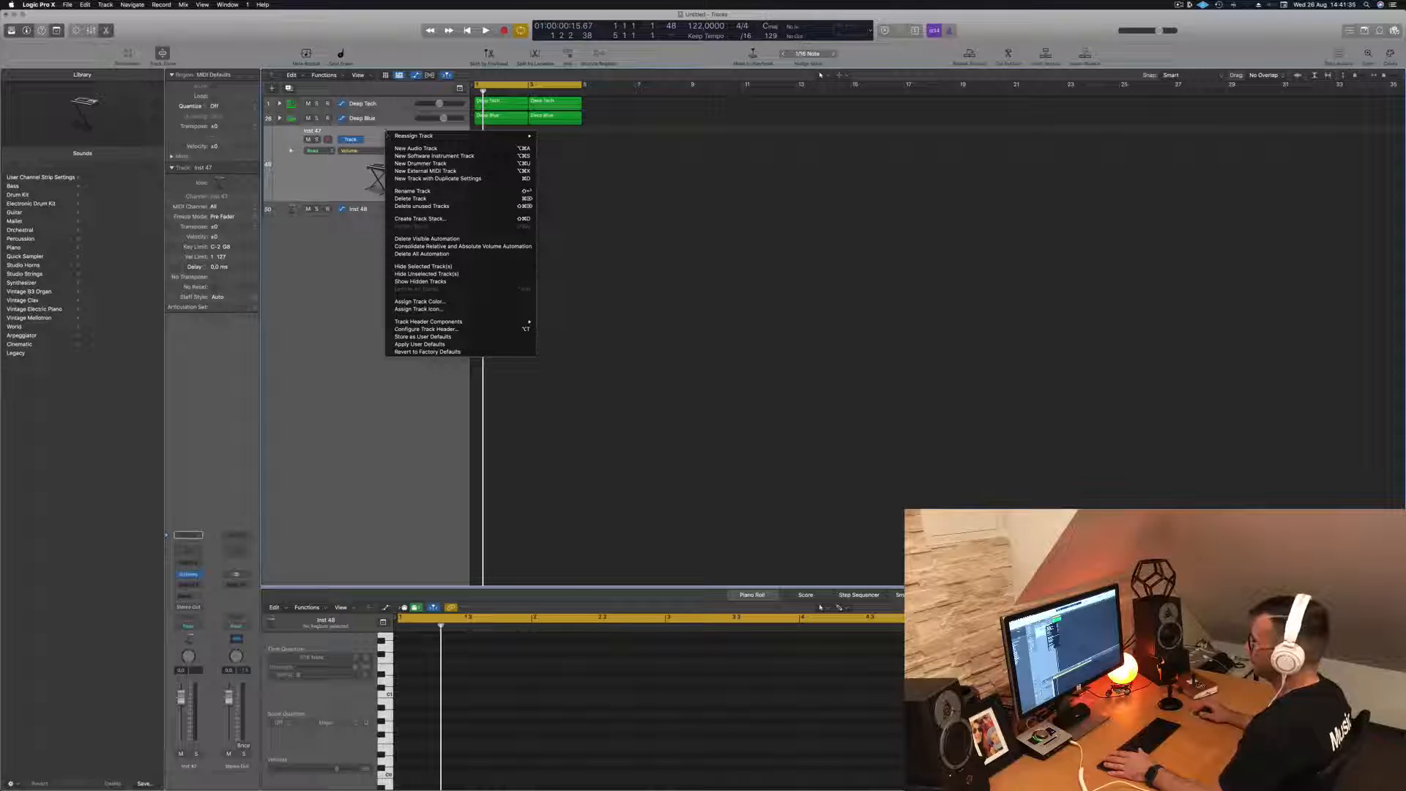
{"action": "left_click", "coordinate": [364, 355]}
{"action": "right_click", "coordinate": [364, 356]}
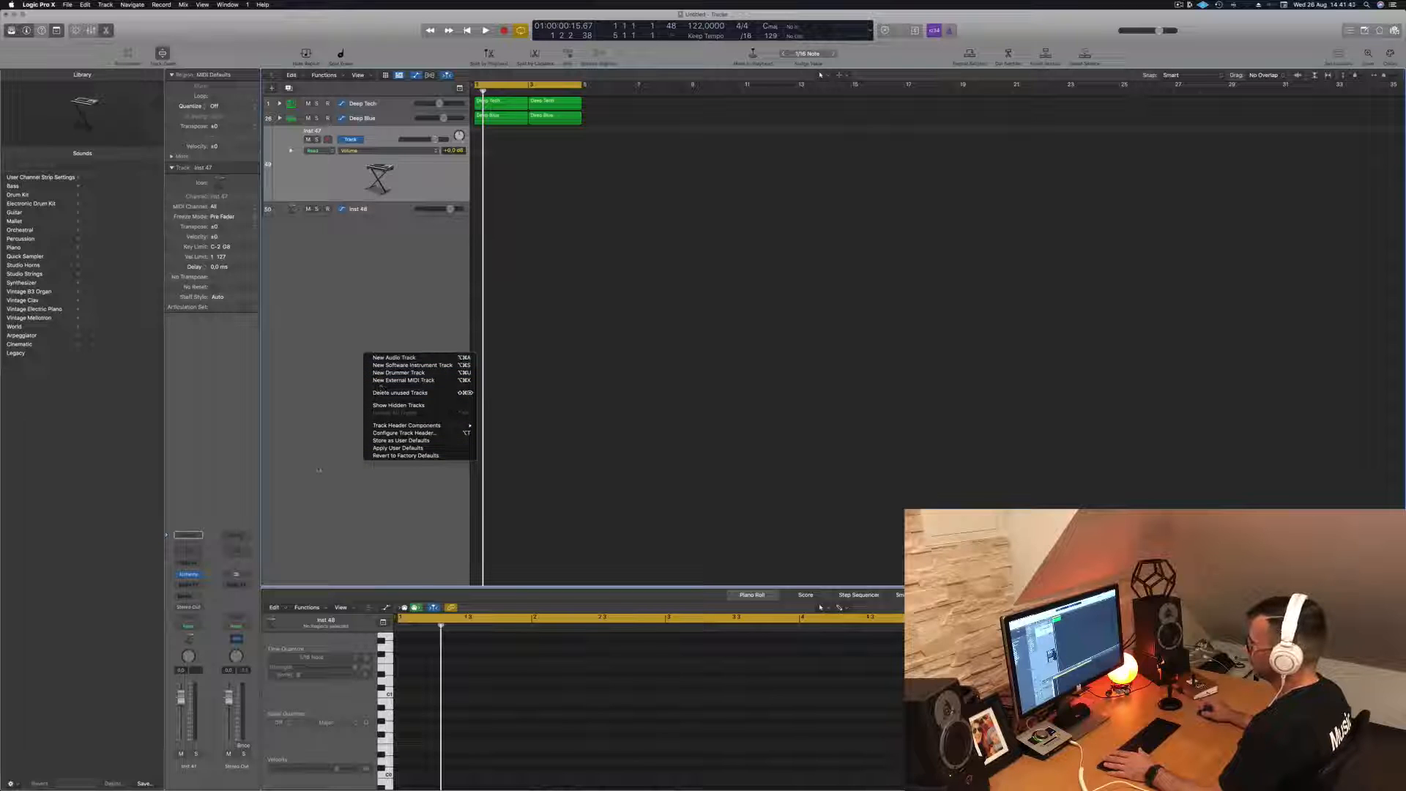
{"action": "left_click", "coordinate": [334, 438]}
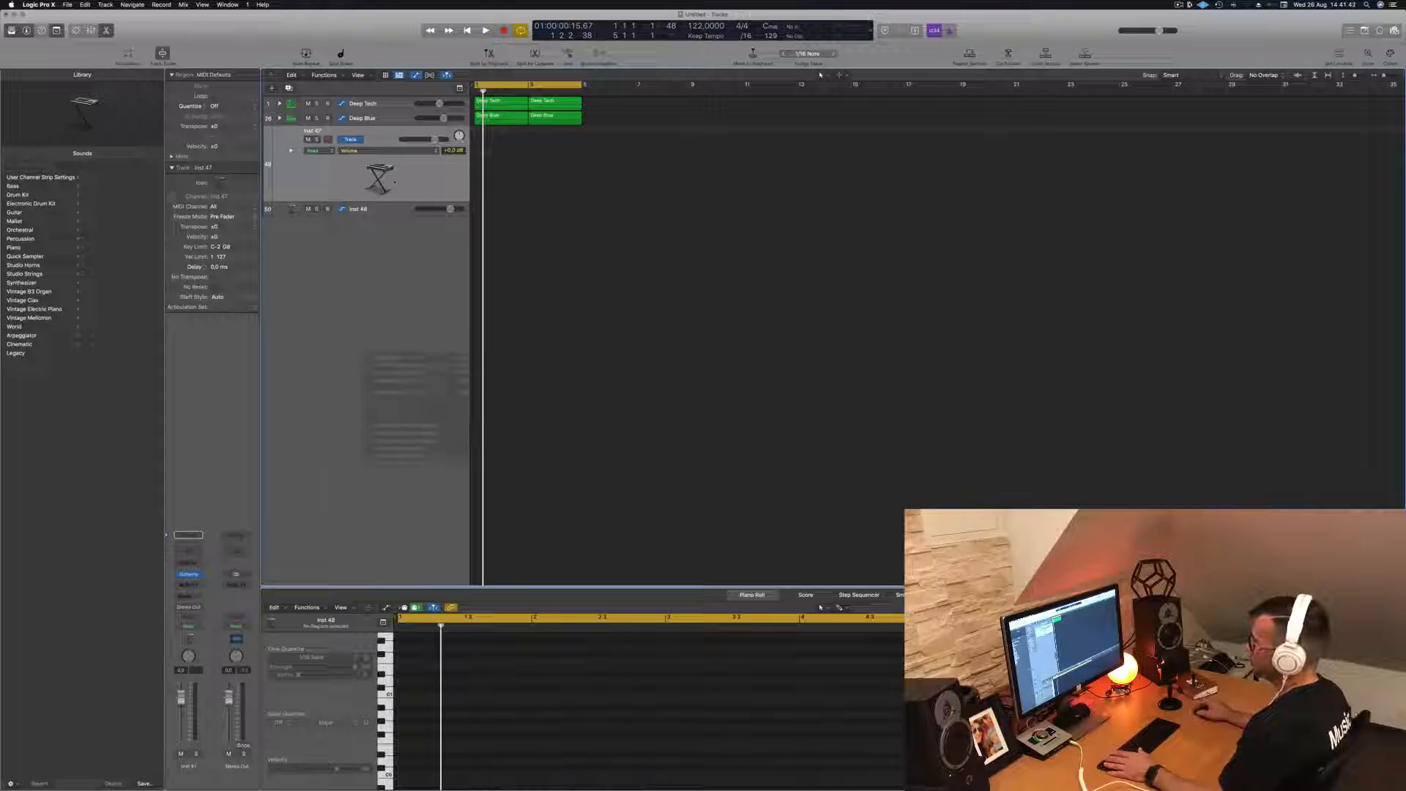
{"action": "left_click", "coordinate": [67, 5]}
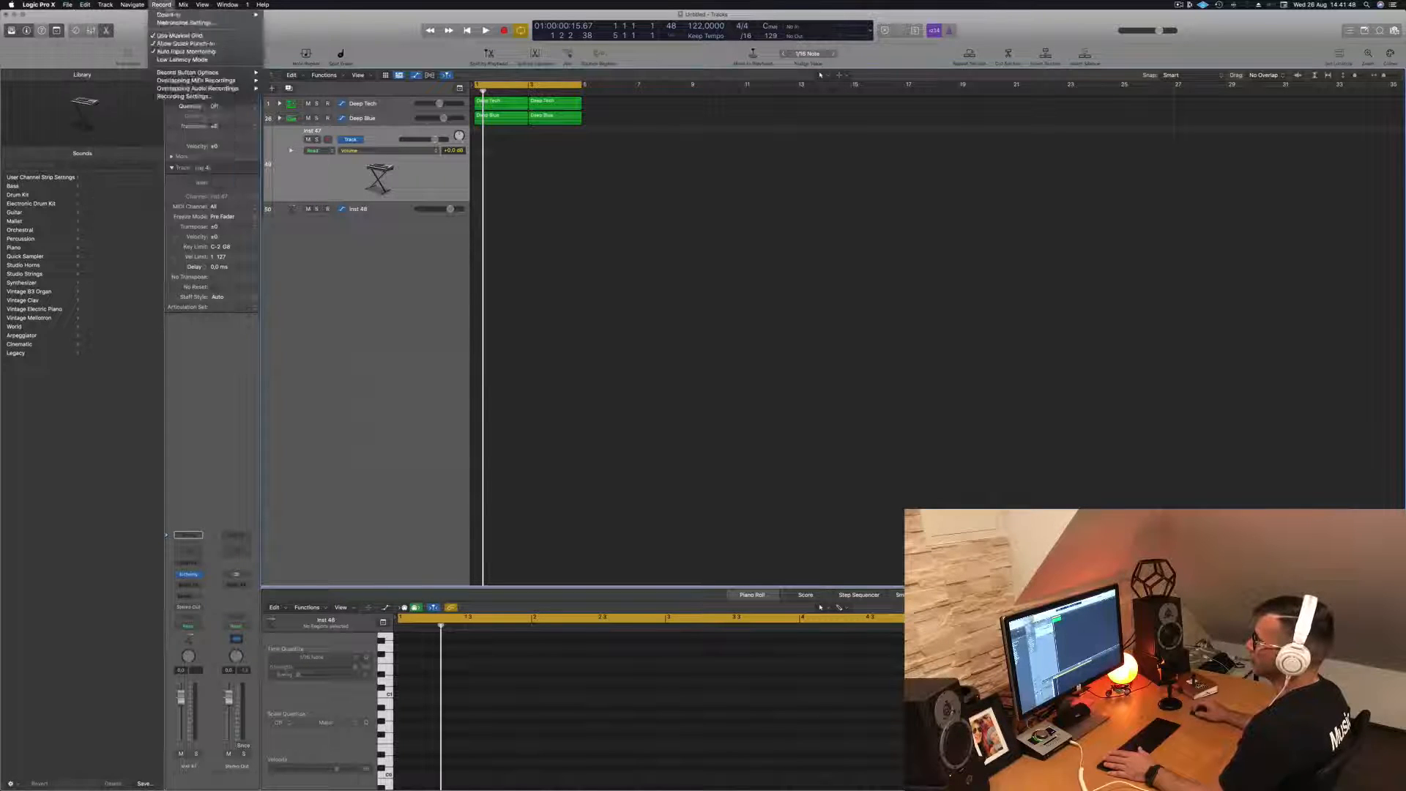
{"action": "mouse_move", "coordinate": [183, 4]}
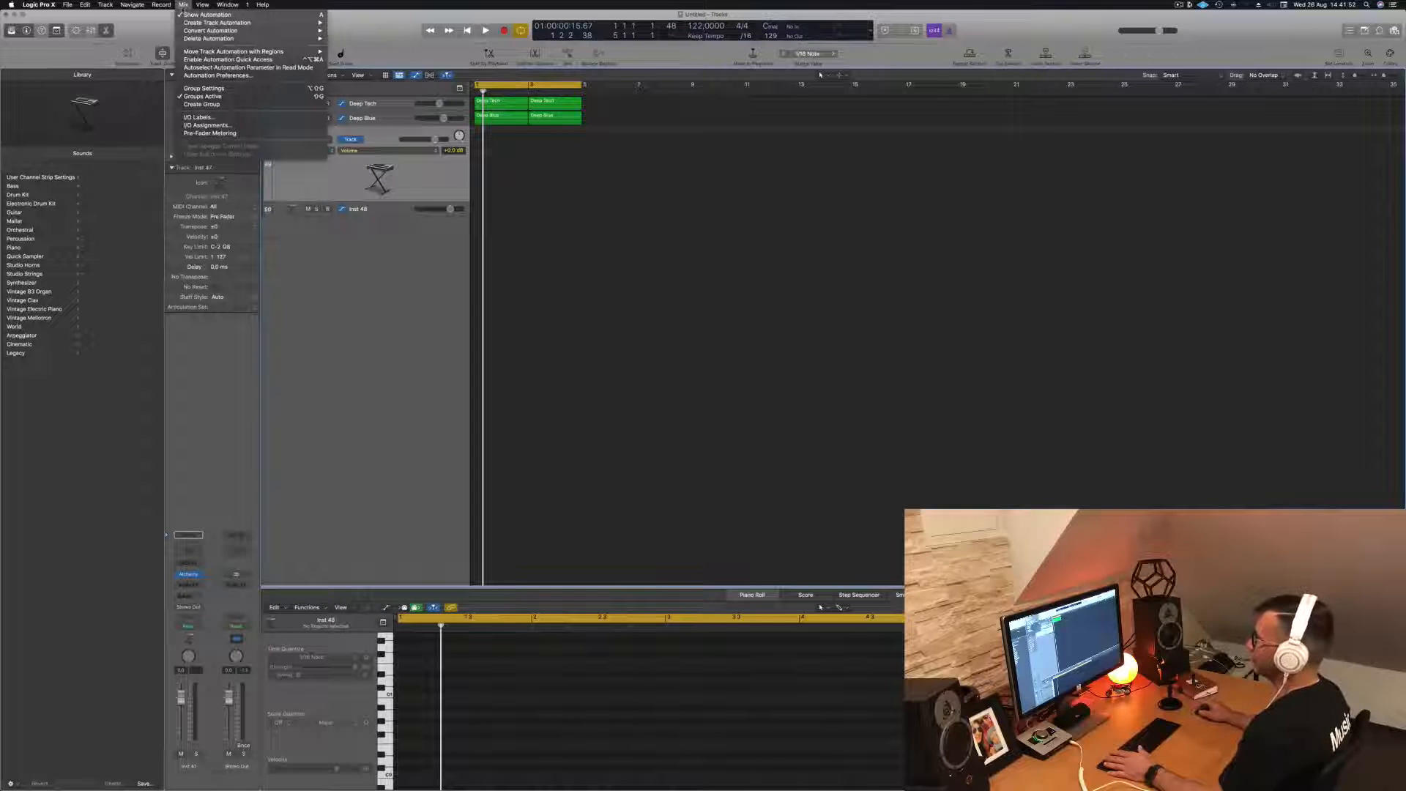
{"action": "right_click", "coordinate": [357, 322]}
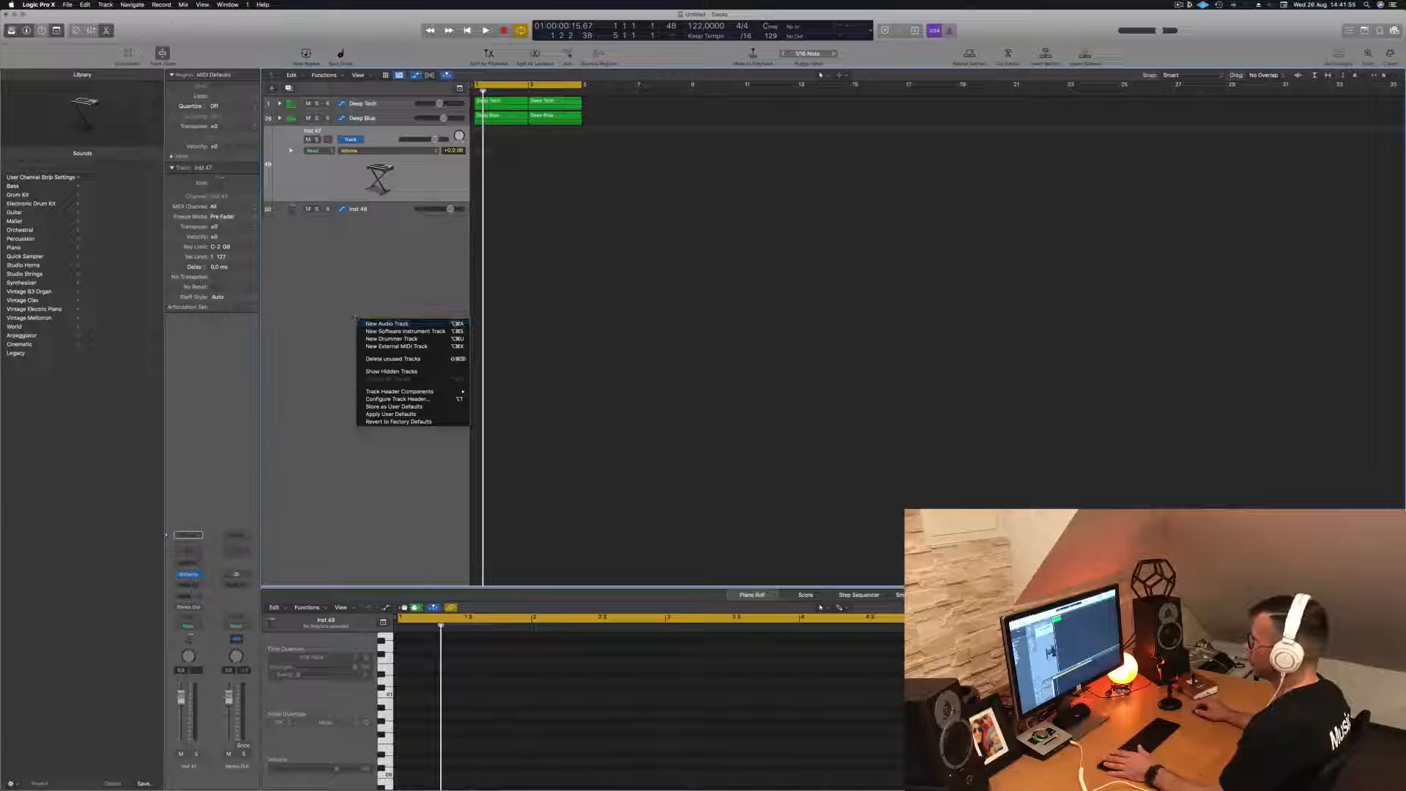
- Create a summing track stack from the Inst 47 track and move the Inst 48 track into it
{"action": "right_click", "coordinate": [387, 138]}
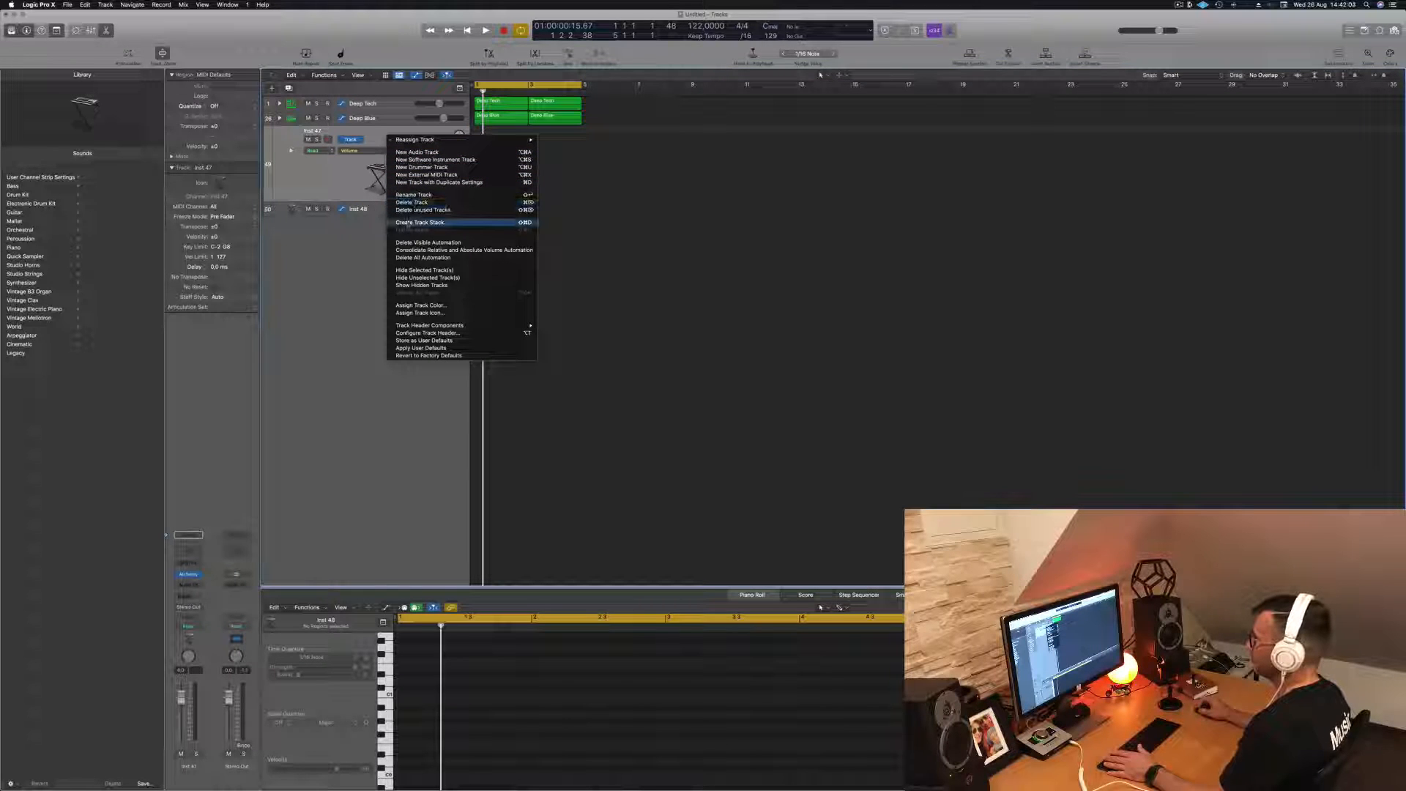
{"action": "left_click", "coordinate": [410, 224]}
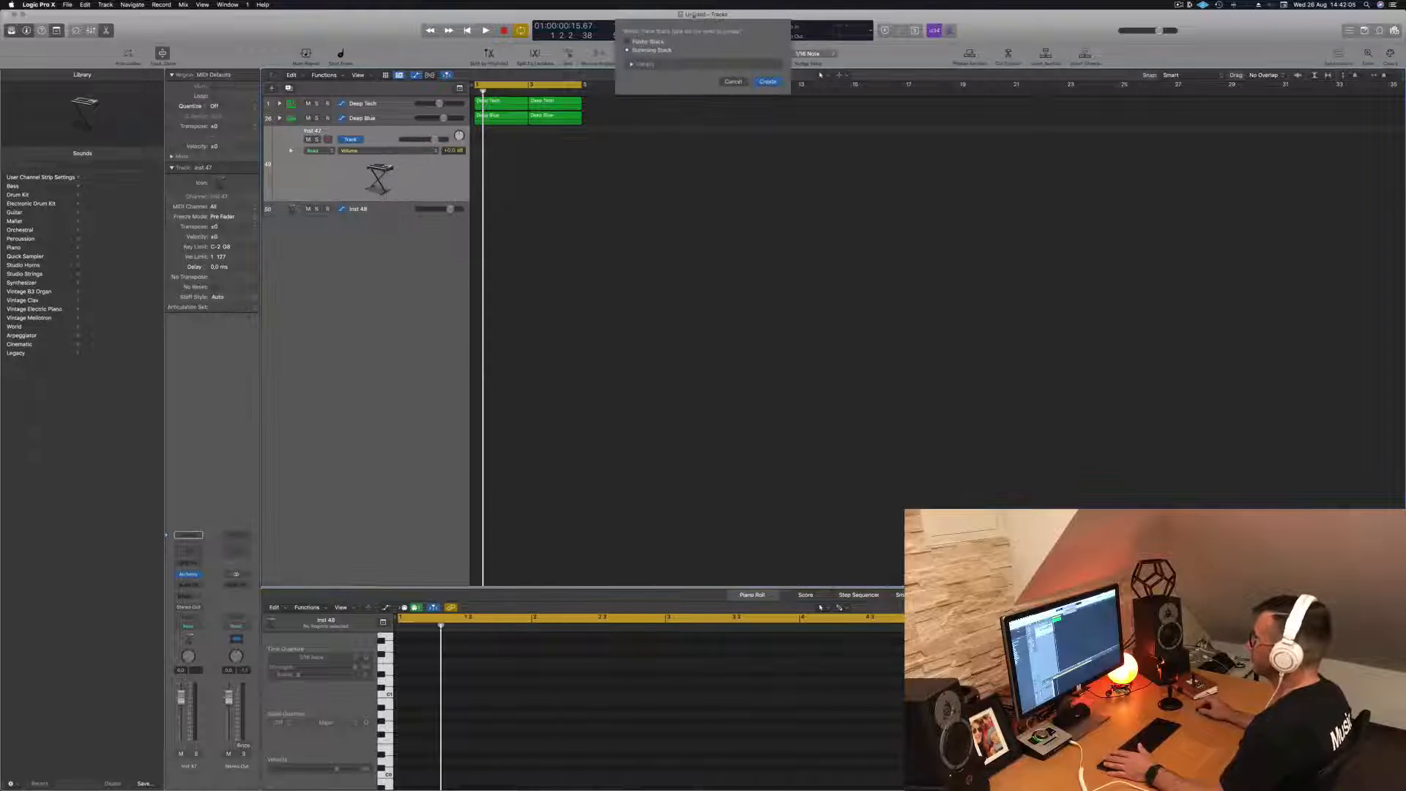
{"action": "left_click", "coordinate": [768, 82]}
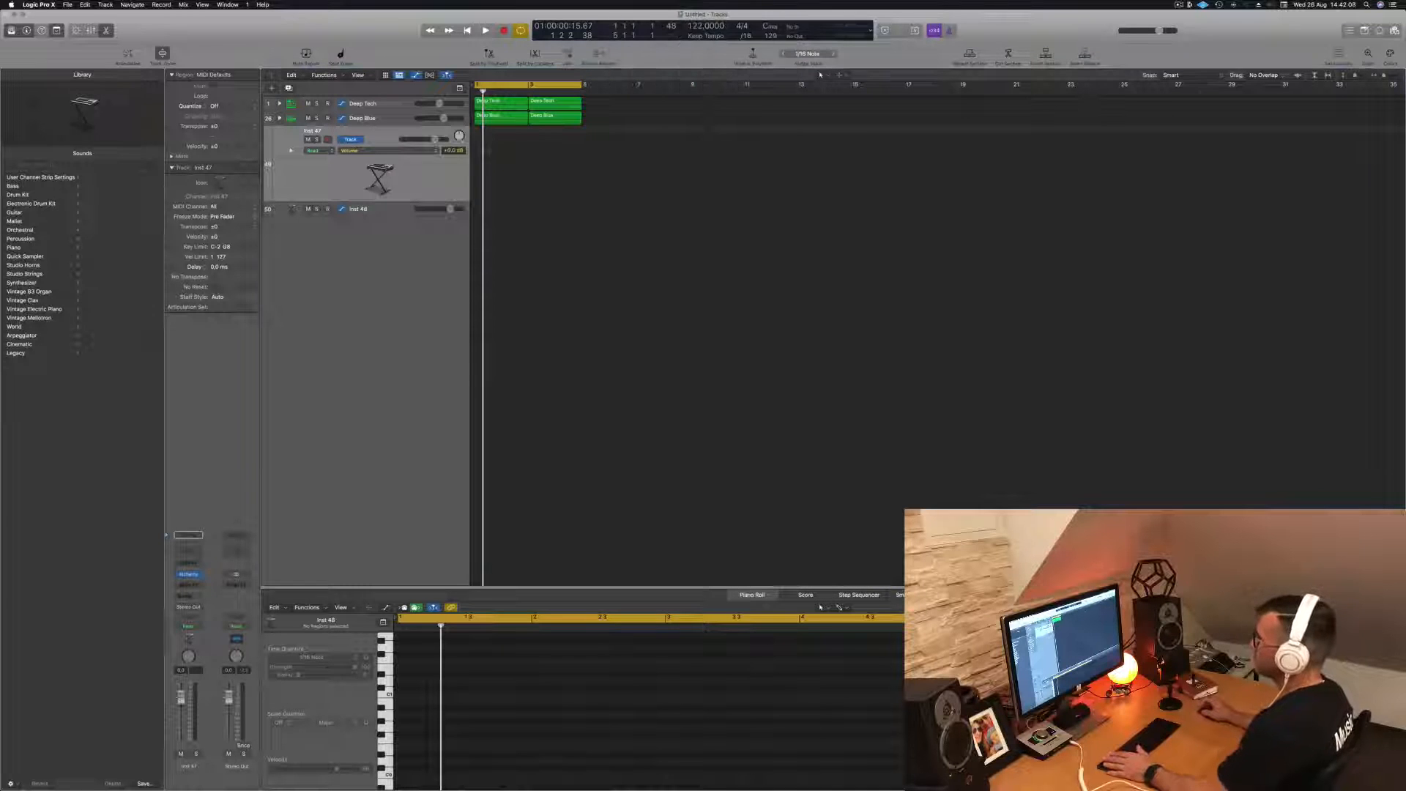
{"action": "left_click_drag", "start_coordinate": [377, 226], "coordinate": [367, 148]}
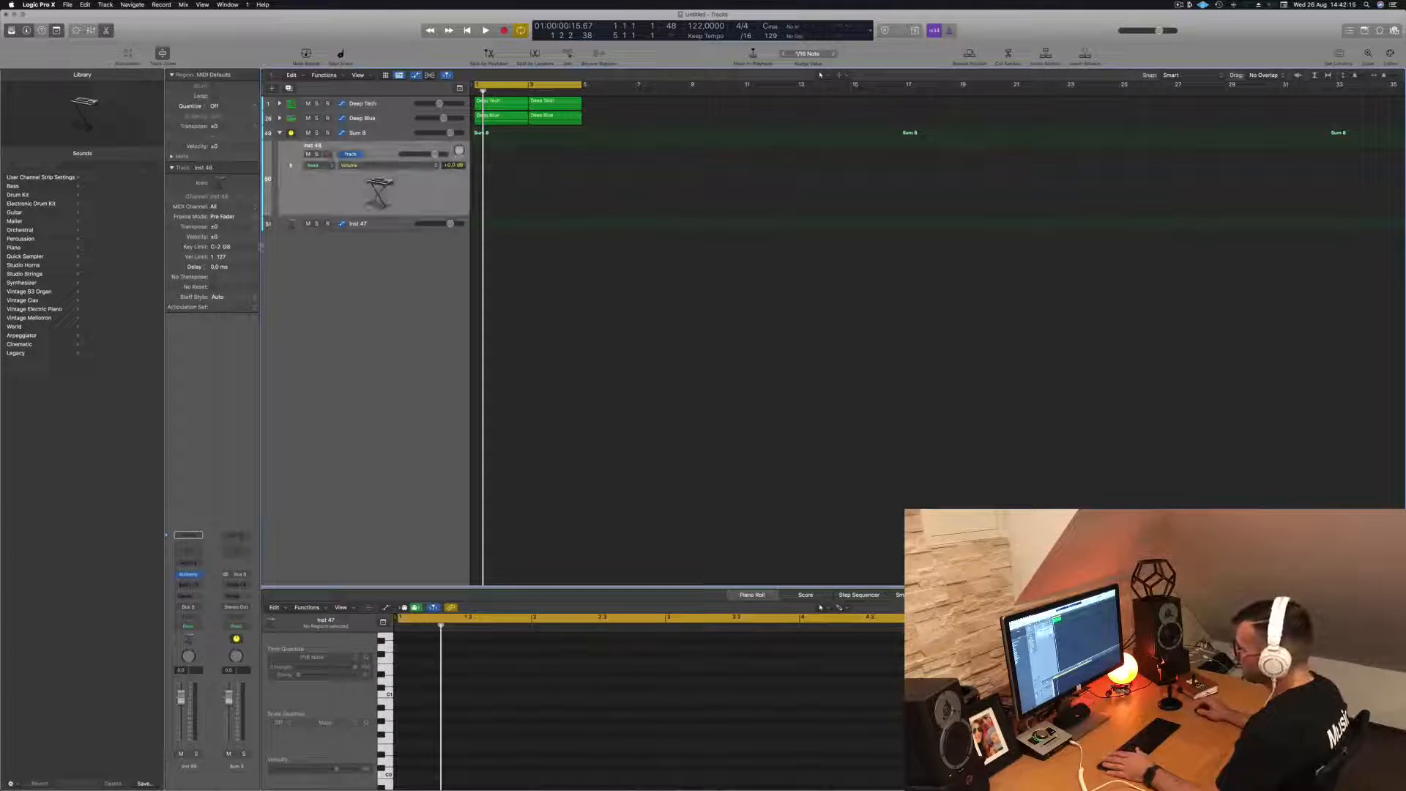
- Rename the new summing stack as BASS BUSS
{"action": "left_click", "coordinate": [394, 136]}
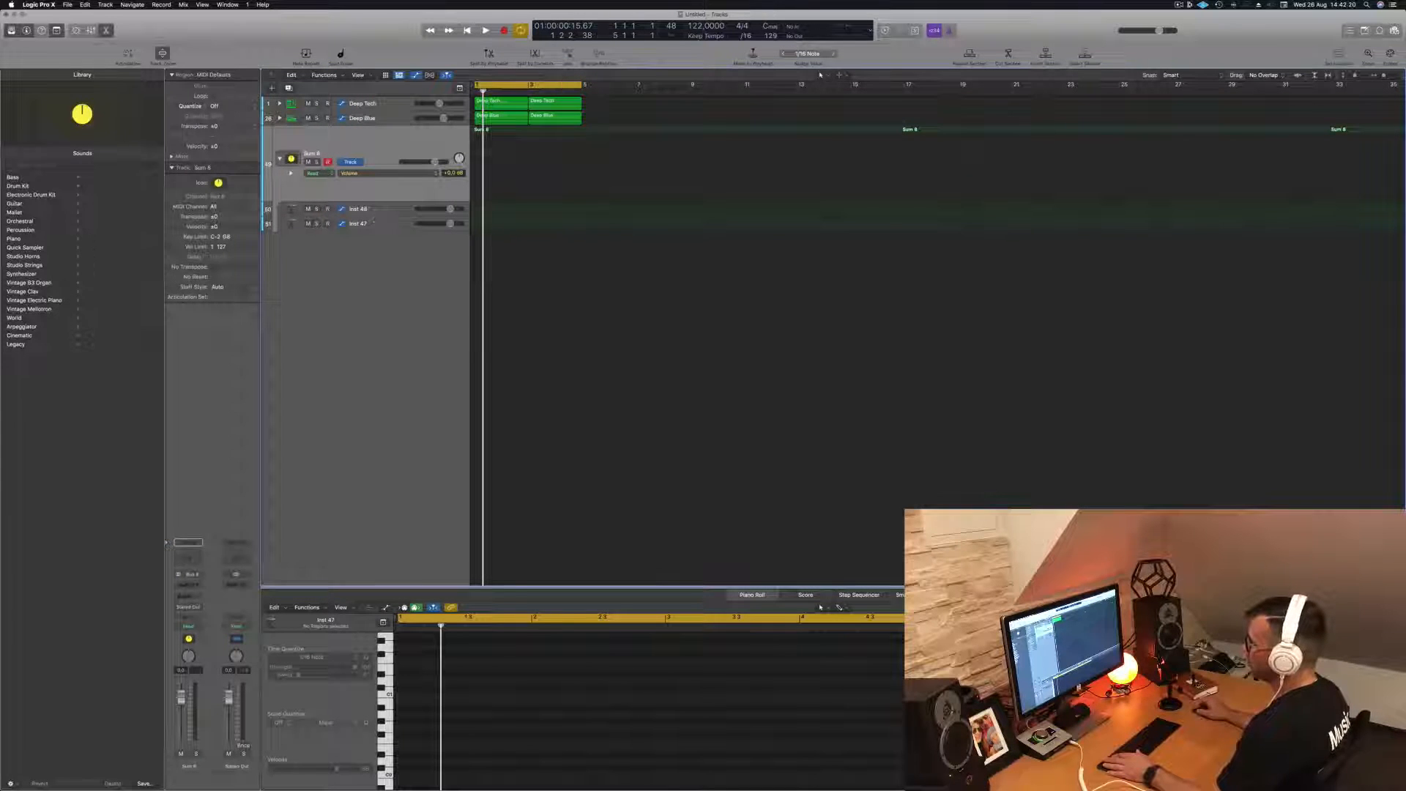
{"action": "left_click", "coordinate": [383, 211]}
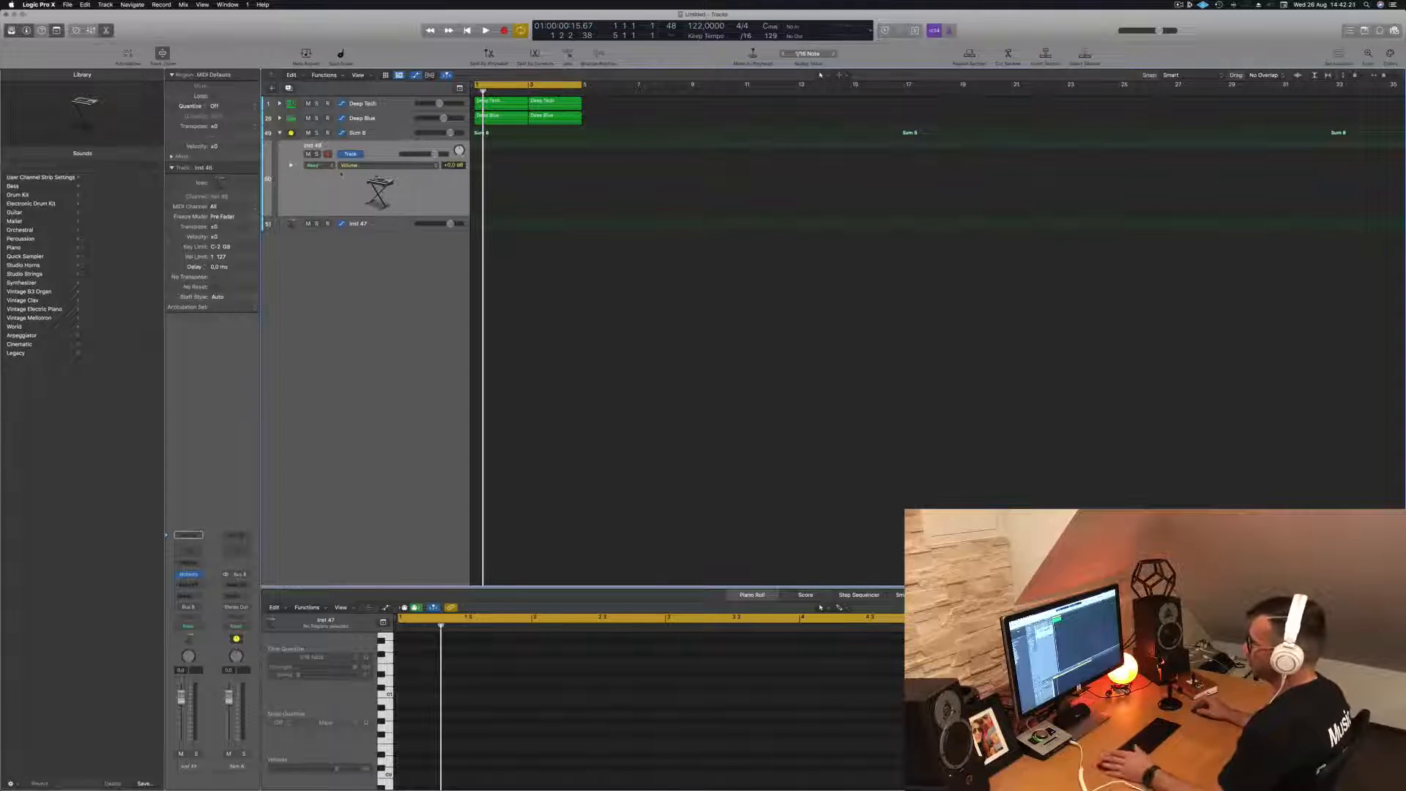
{"action": "double_click", "coordinate": [364, 136]}
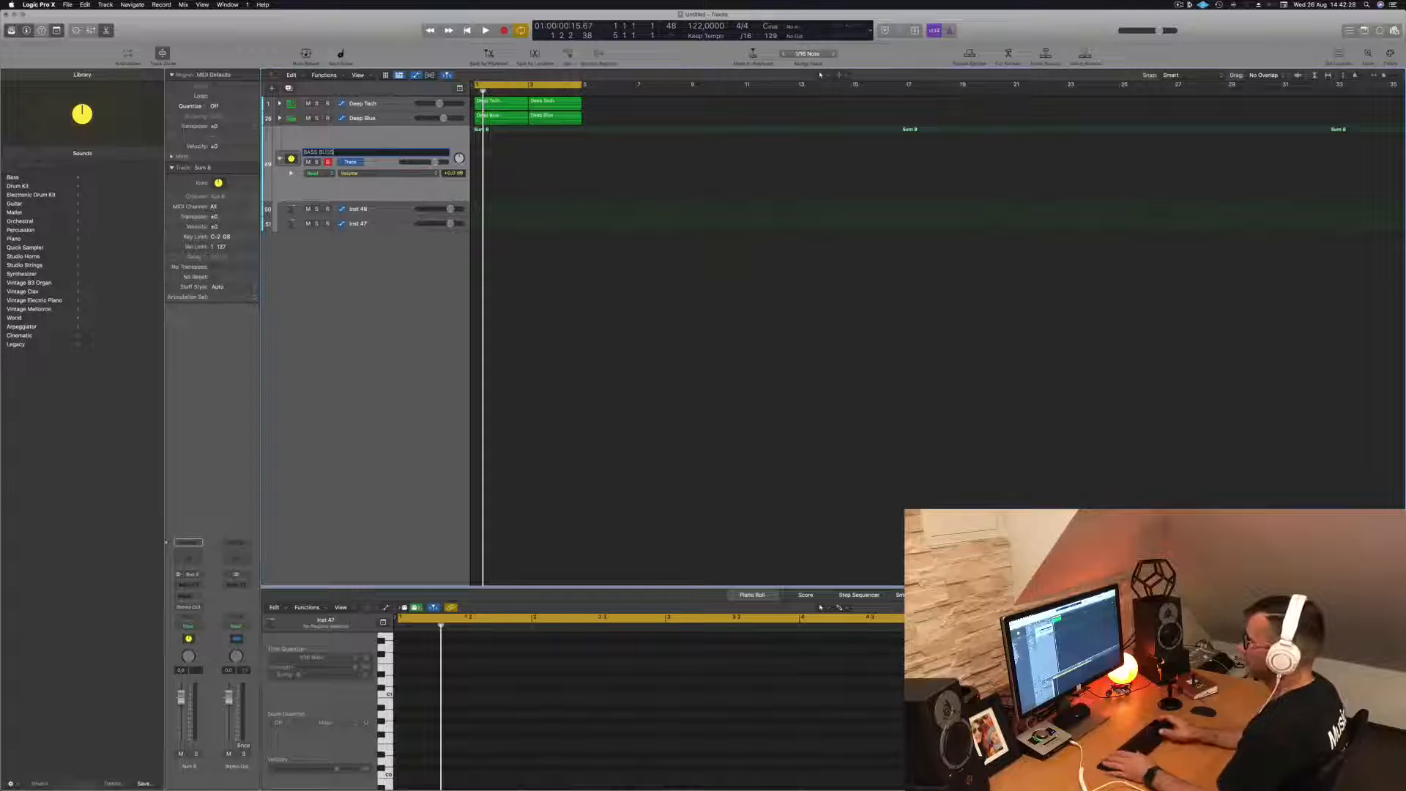
{"action": "key", "text": "Return"}
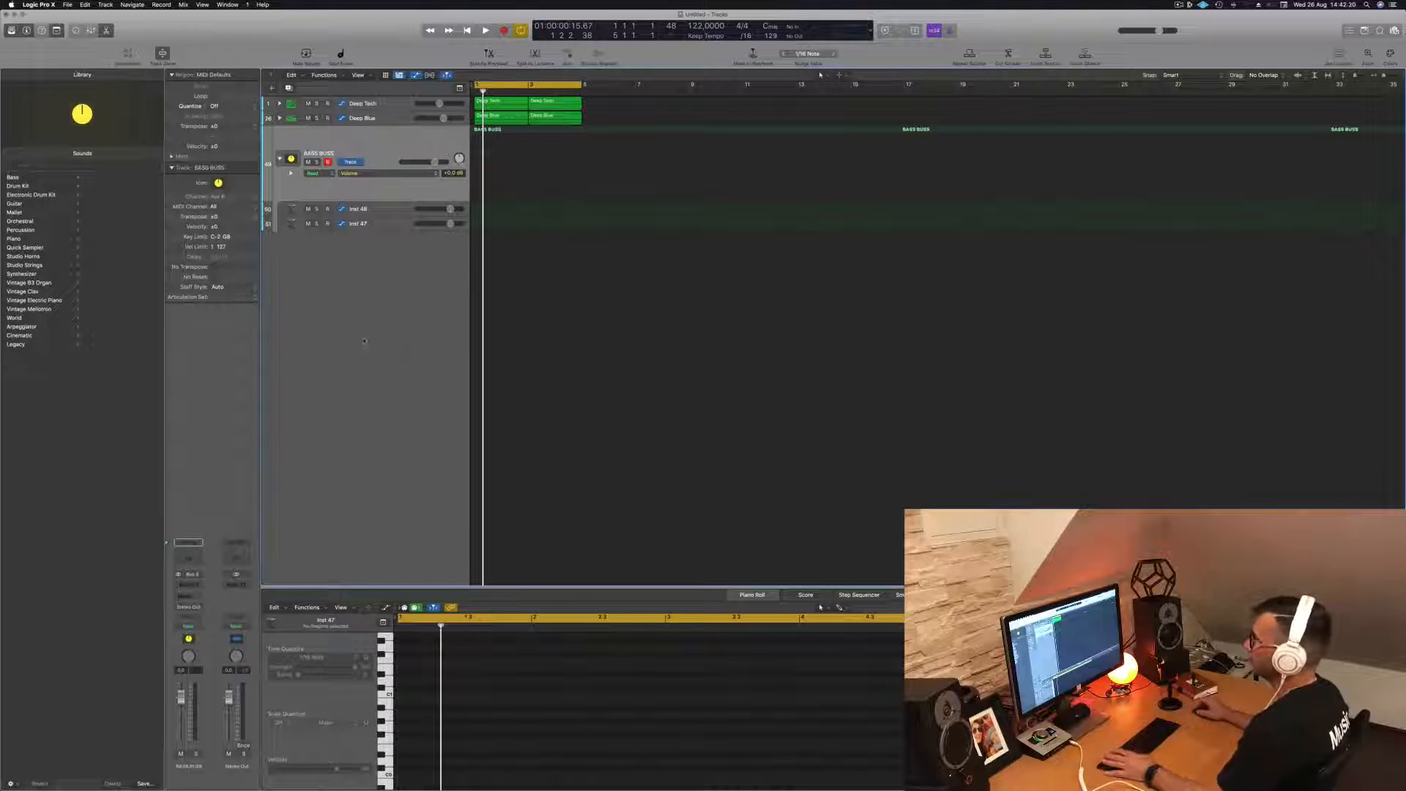
- Select the Inst 48 track inside the BASS BUSS stack and replay the drum loop from the start
{"action": "left_click", "coordinate": [380, 210]}
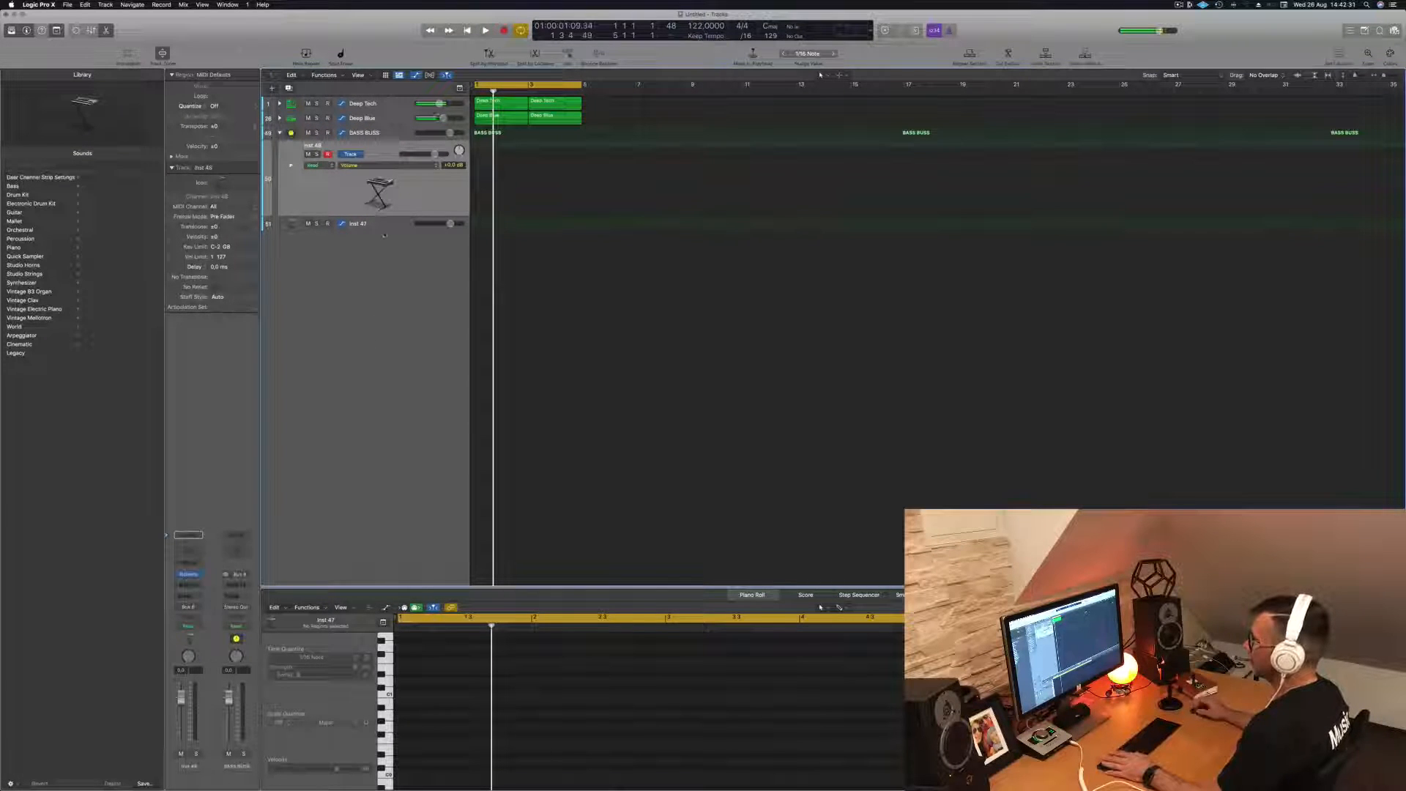
{"action": "left_click", "coordinate": [385, 224]}
{"action": "left_click", "coordinate": [402, 149]}
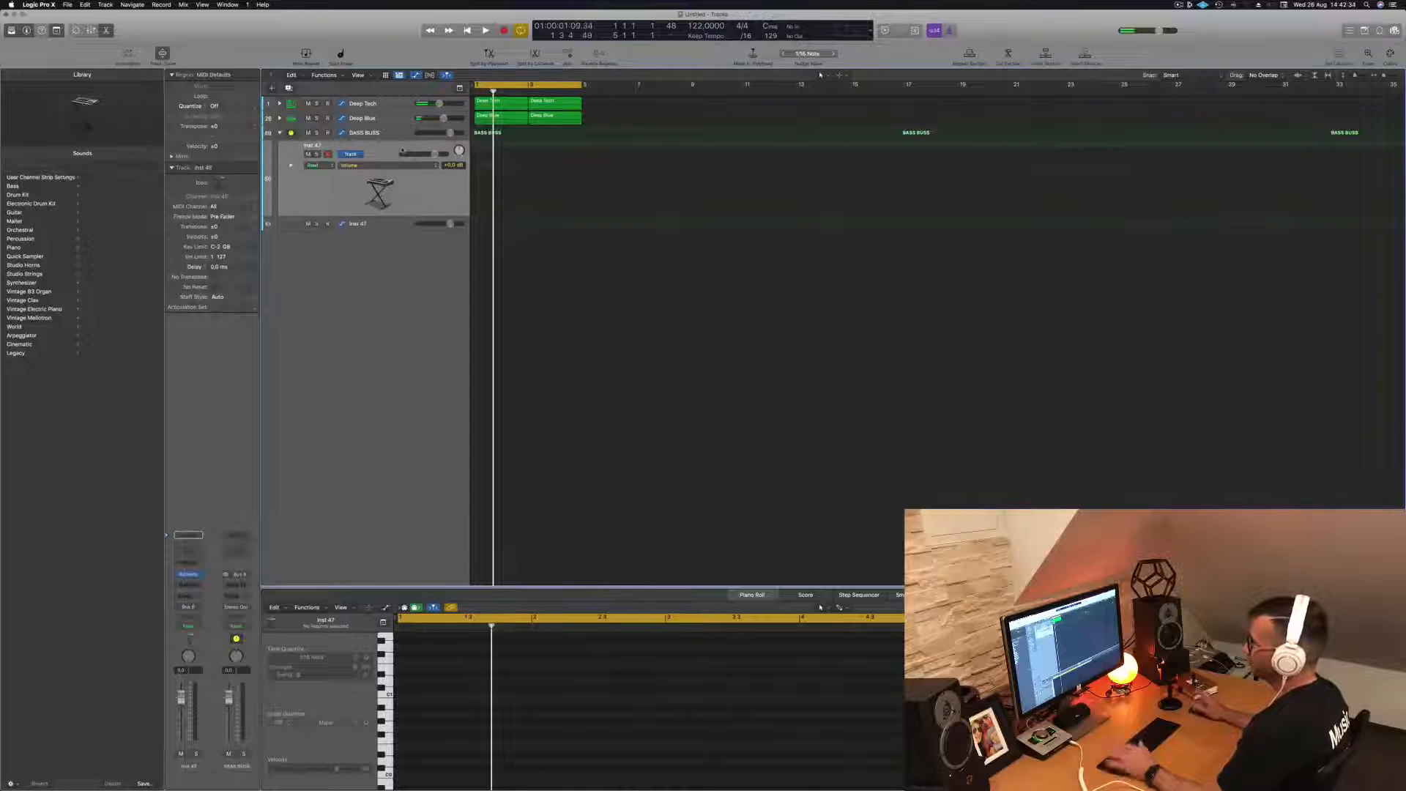
{"action": "key", "text": "Return"}
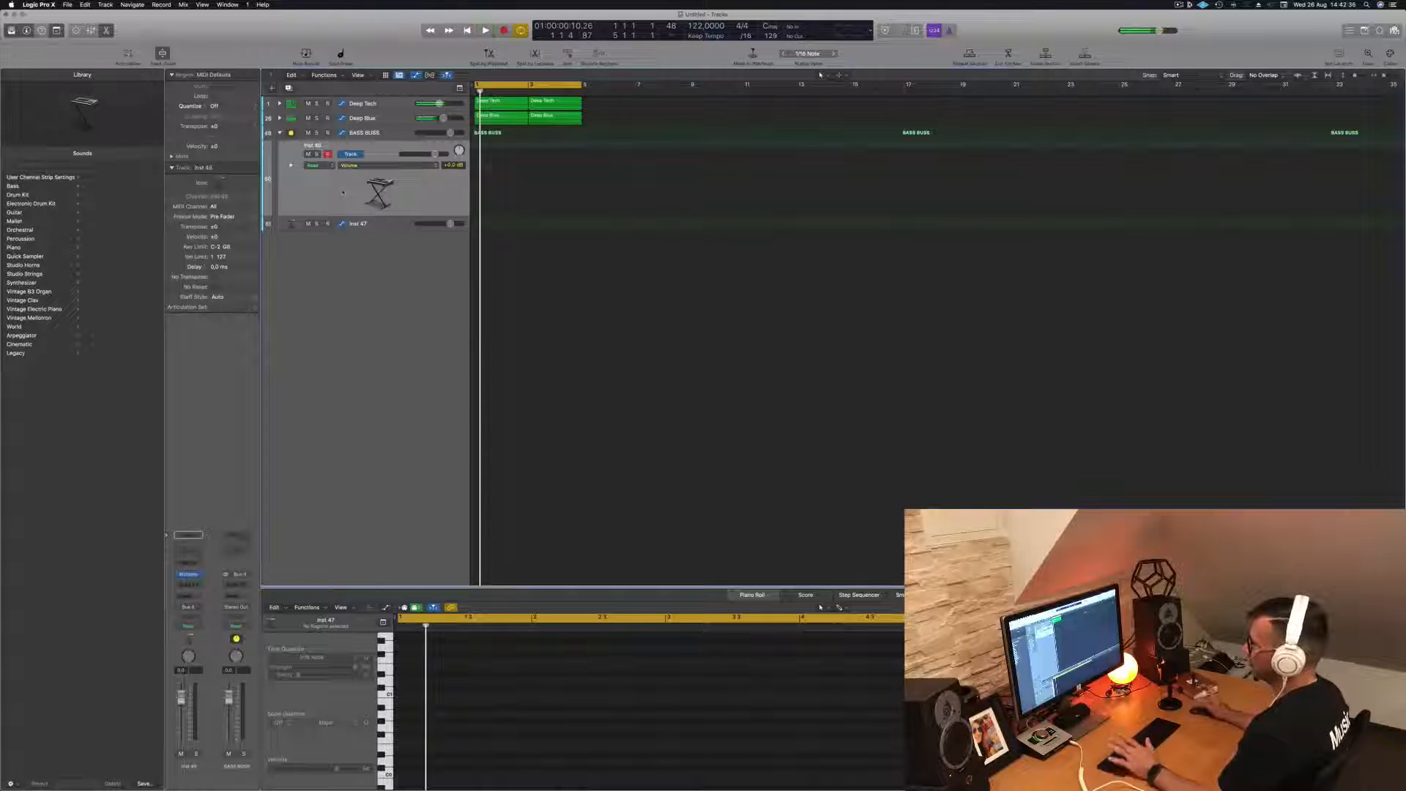
{"action": "key", "text": "Return"}
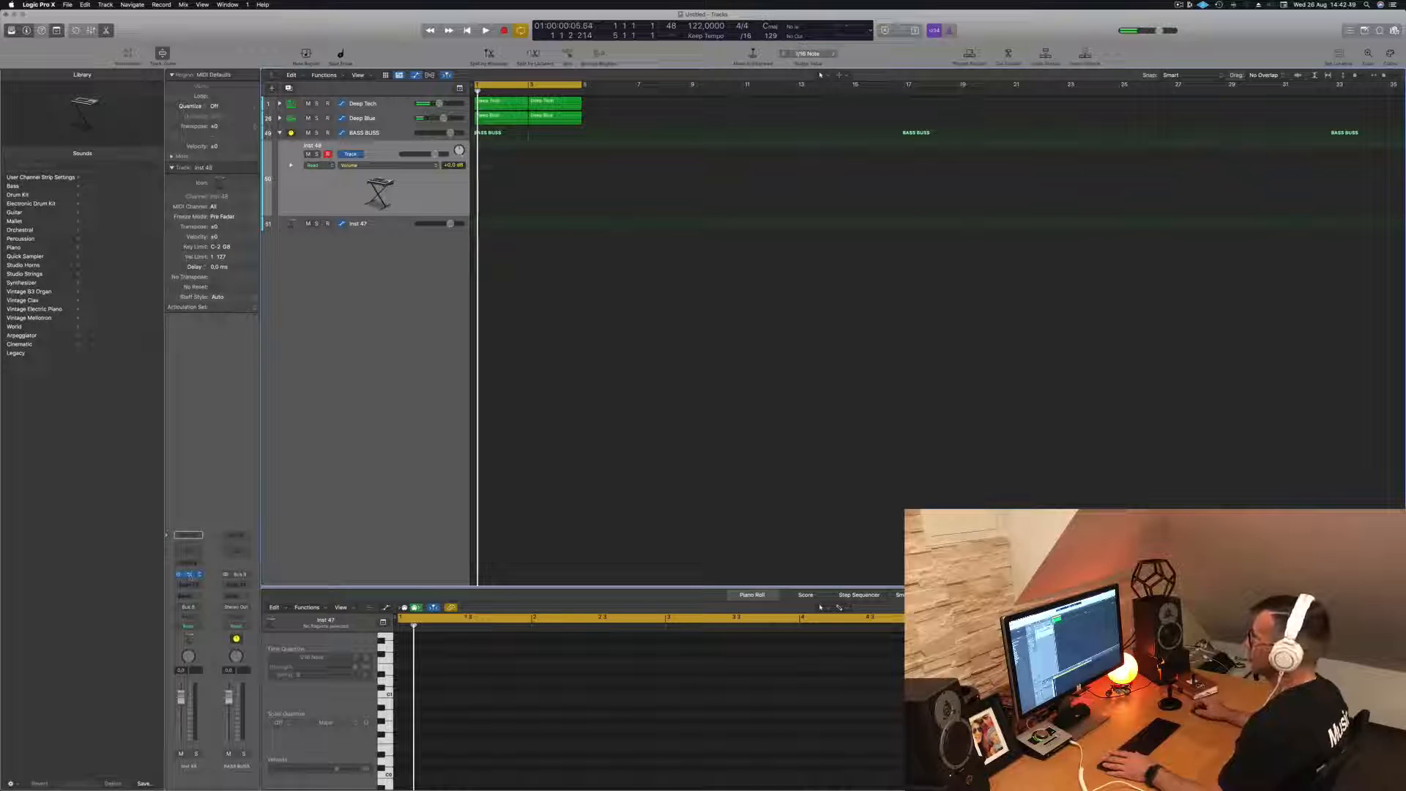
- Open Alchemy on Inst 48, filter its presets to Bass, load 1963 Semi-Acoustic Thumb and audition it with Musical Typing
{"action": "left_click", "coordinate": [194, 575]}
{"action": "left_click_drag", "start_coordinate": [650, 147], "coordinate": [609, 145]}
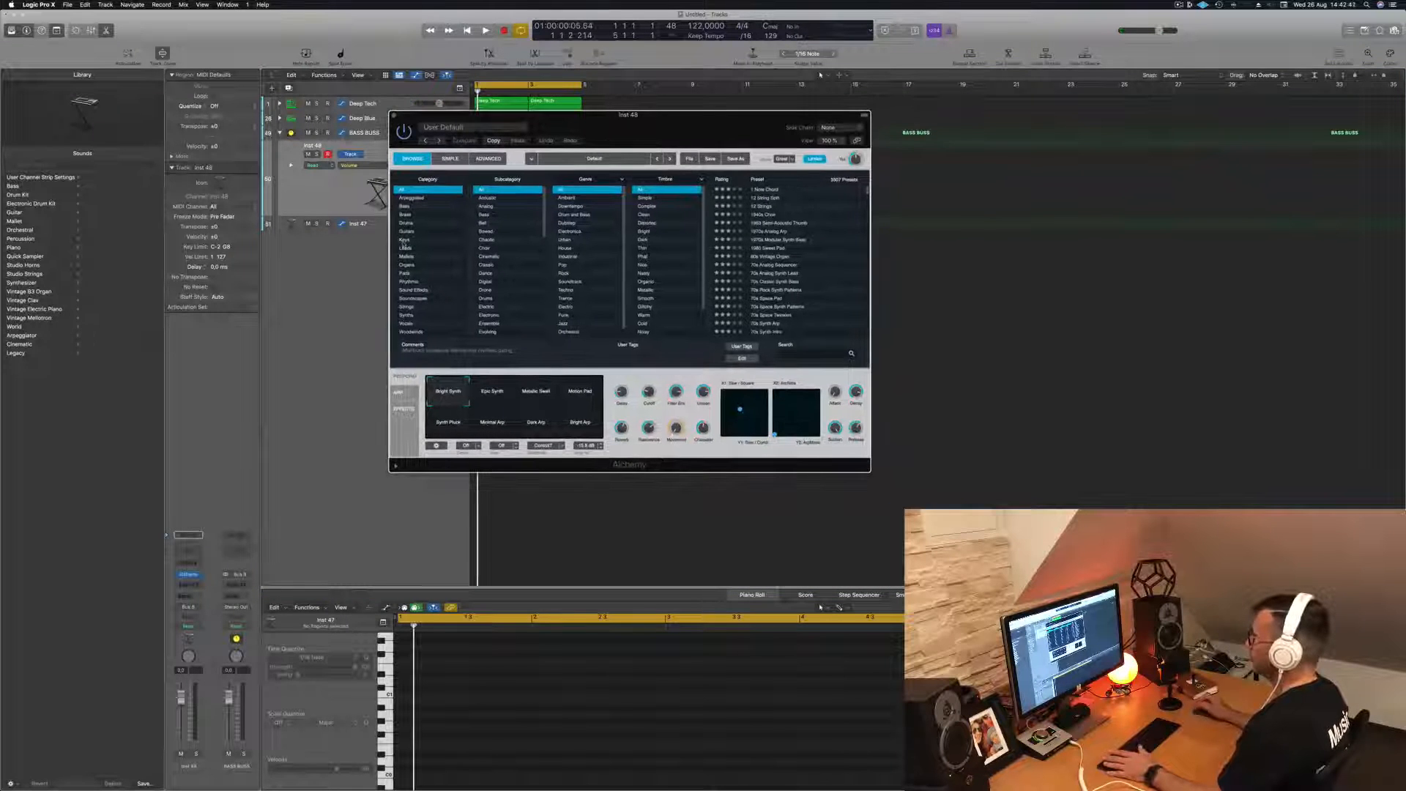
{"action": "left_click", "coordinate": [405, 206]}
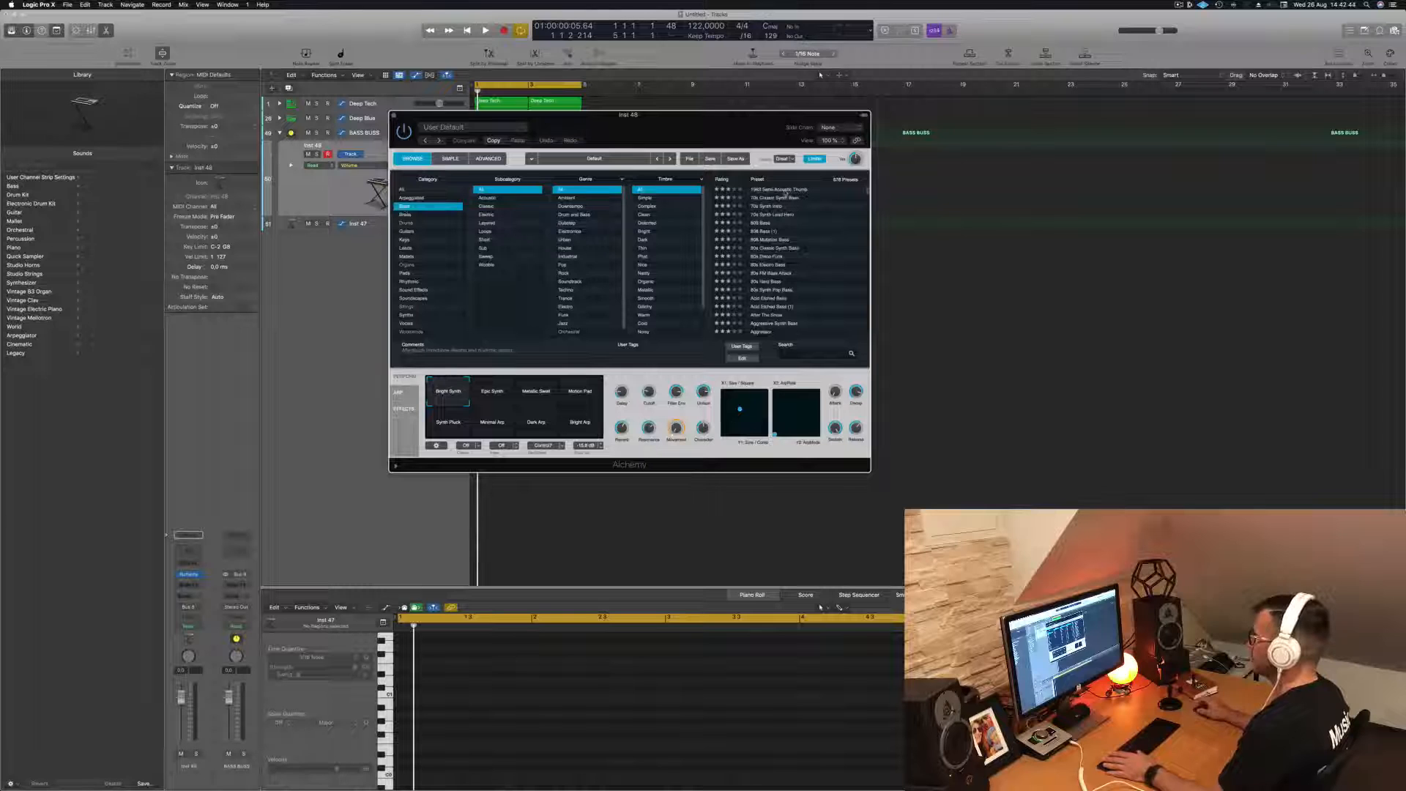
{"action": "left_click", "coordinate": [784, 190]}
{"action": "key", "text": "super+k"}
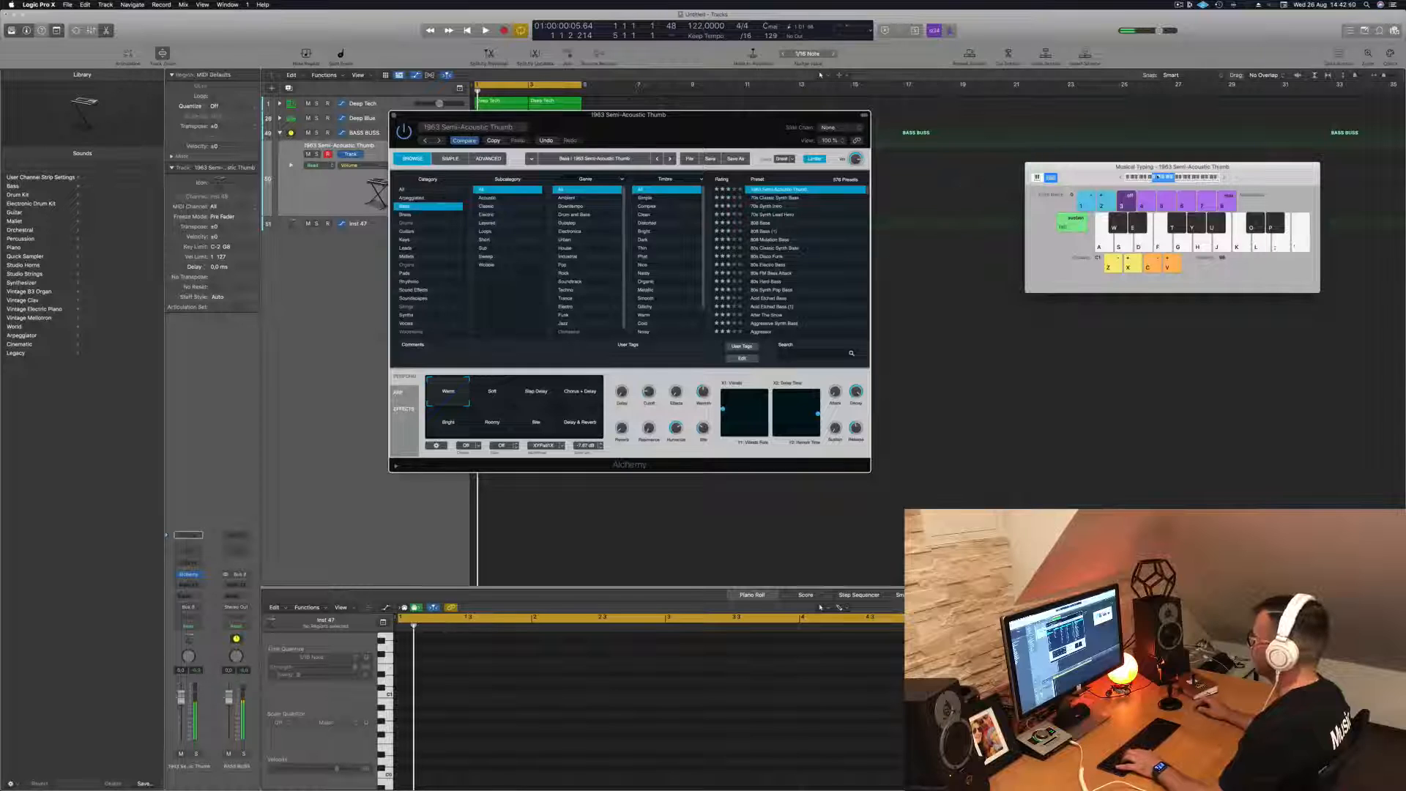
{"action": "key", "text": "f"}
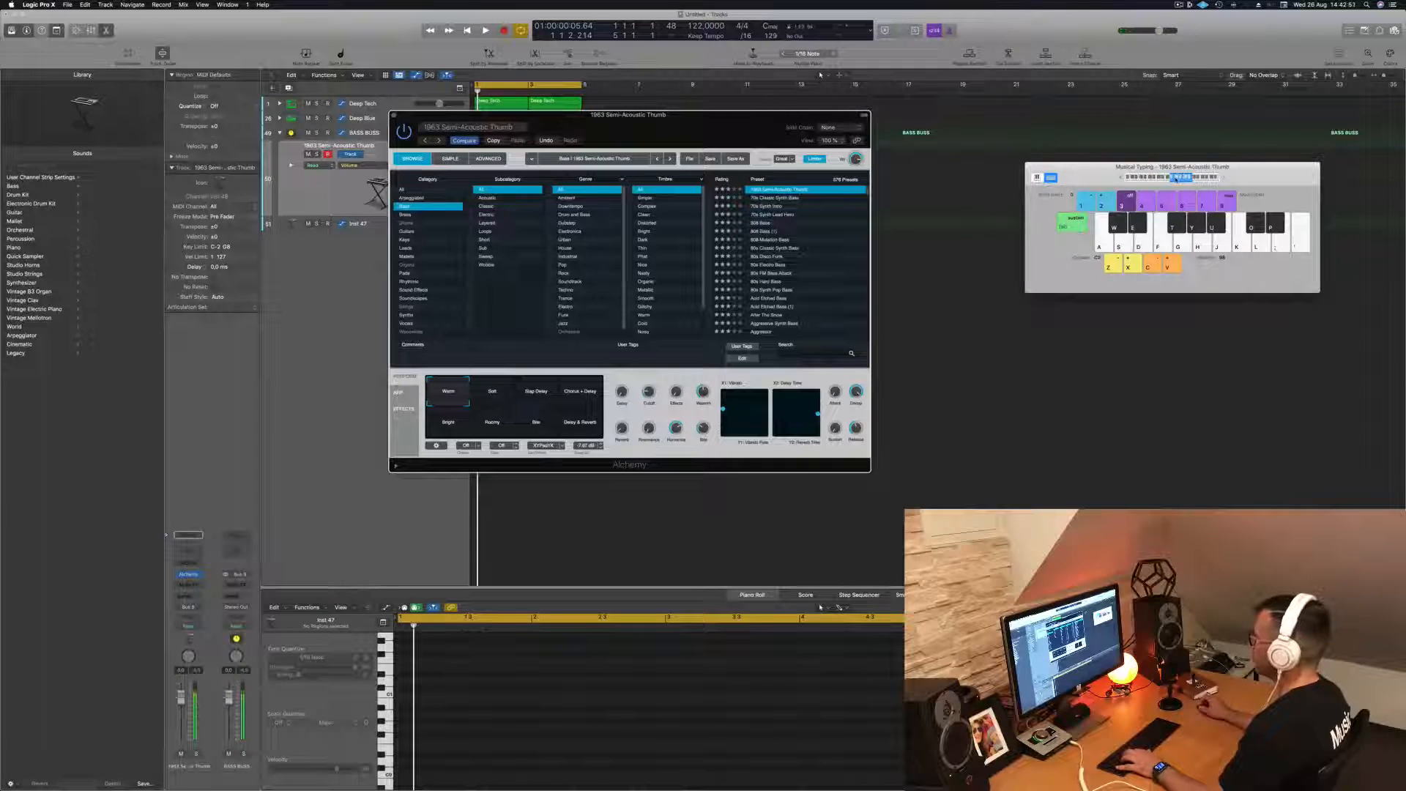
- Load the 70s Synth Intro bass preset in Alchemy, move its window clear of the tracks and audition the sound
{"action": "left_click", "coordinate": [339, 223]}
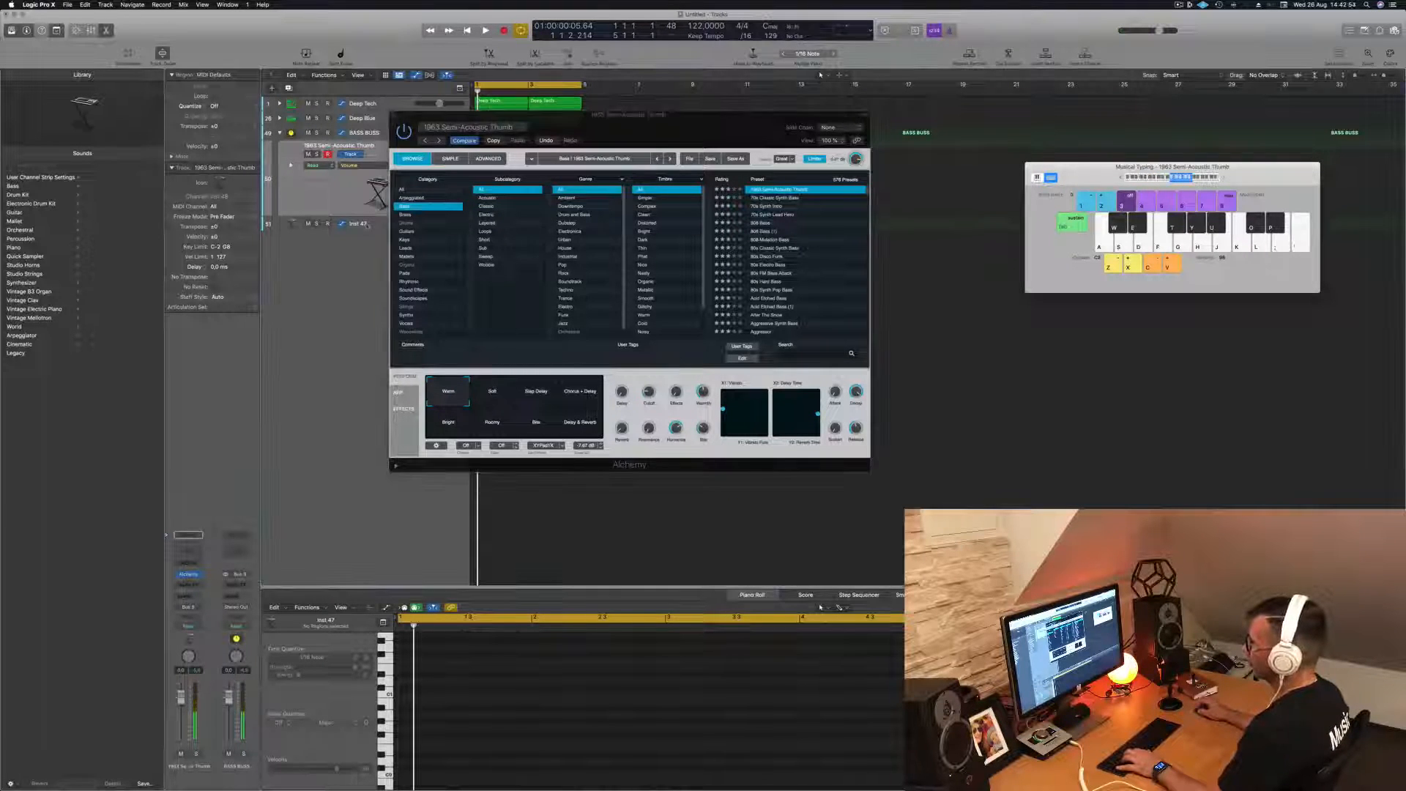
{"action": "left_click", "coordinate": [365, 148]}
{"action": "left_click", "coordinate": [767, 206]}
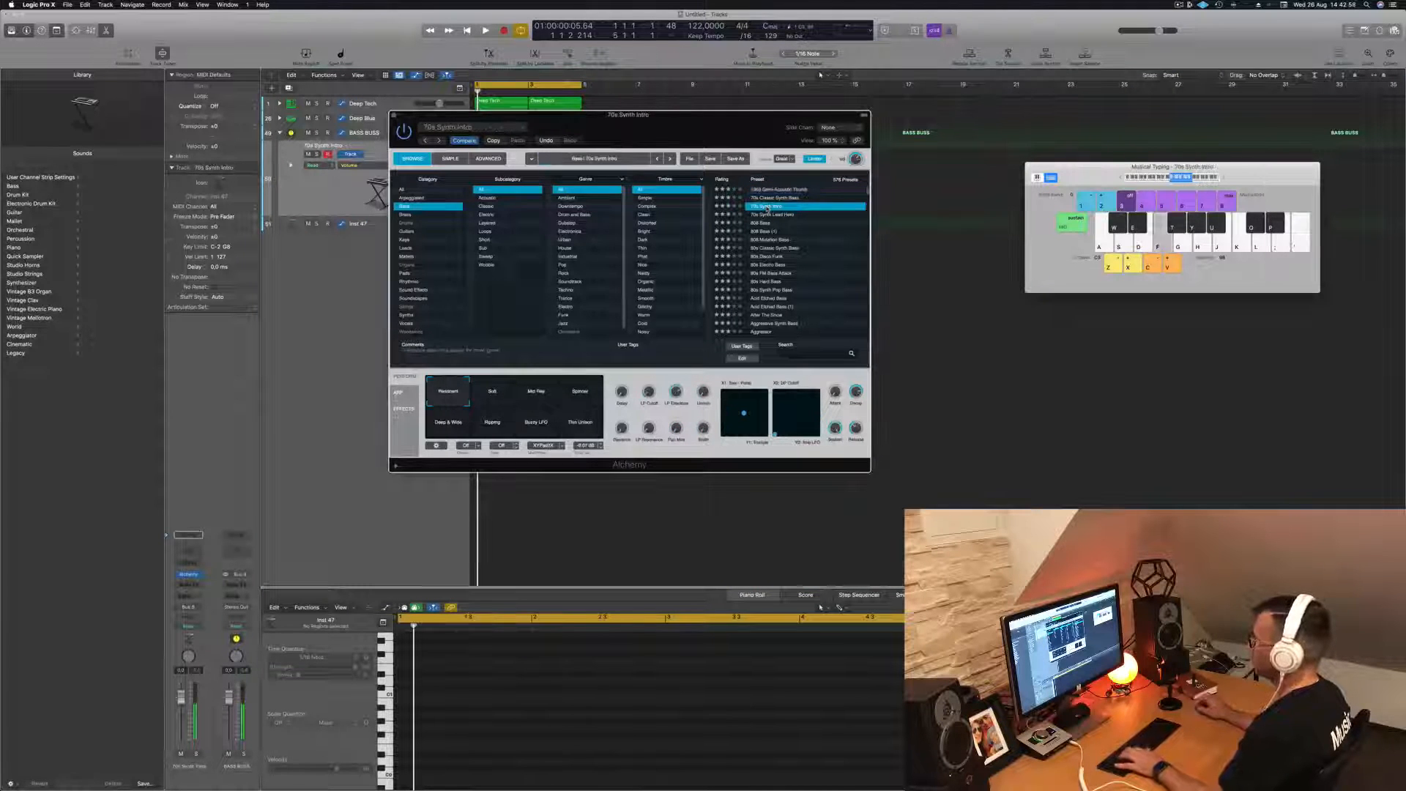
{"action": "left_click_drag", "start_coordinate": [688, 129], "coordinate": [793, 233]}
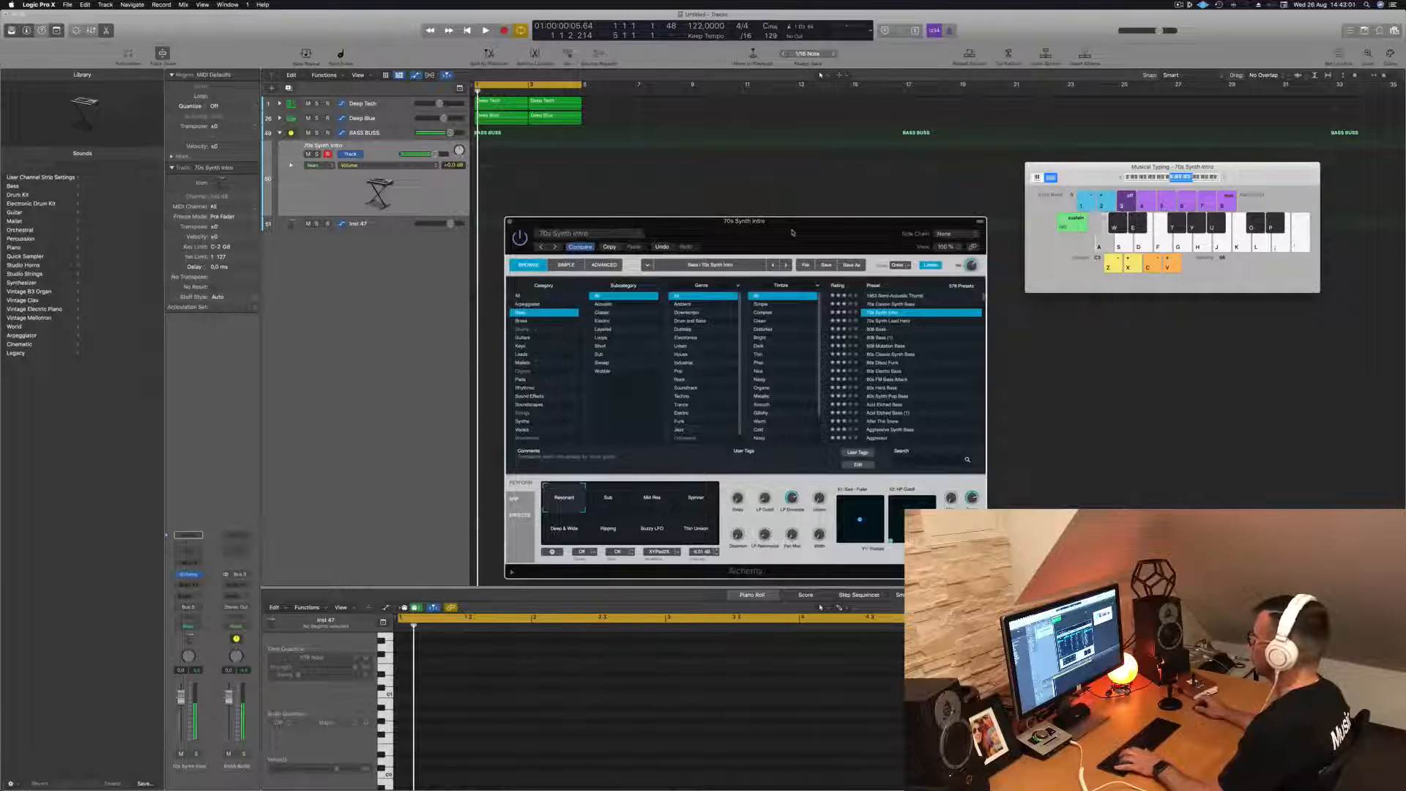
{"action": "key", "text": "y"}
{"action": "key", "text": "f"}
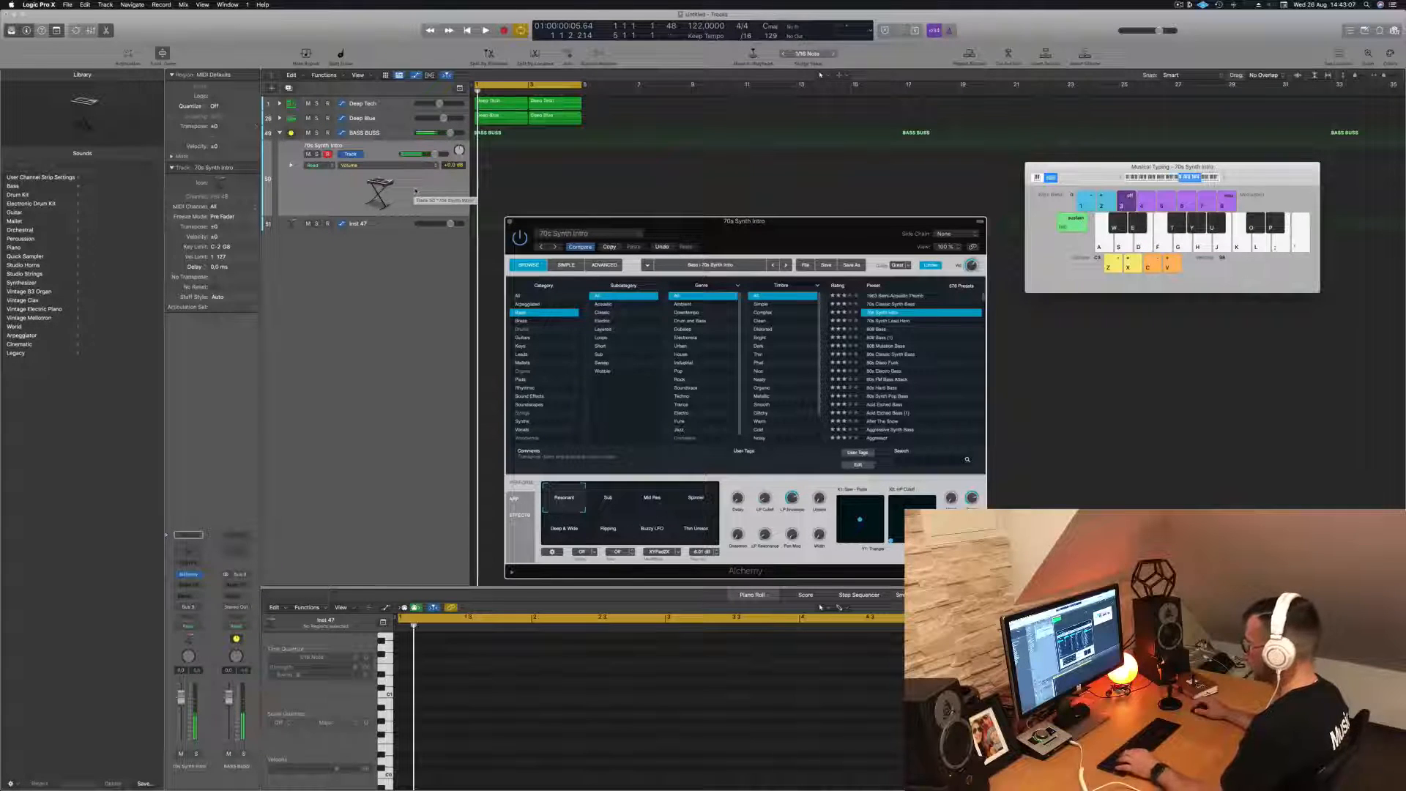
- Close Musical Typing, select all regions and play the drum loop
{"action": "left_click_drag", "start_coordinate": [1087, 178], "coordinate": [1087, 178]}
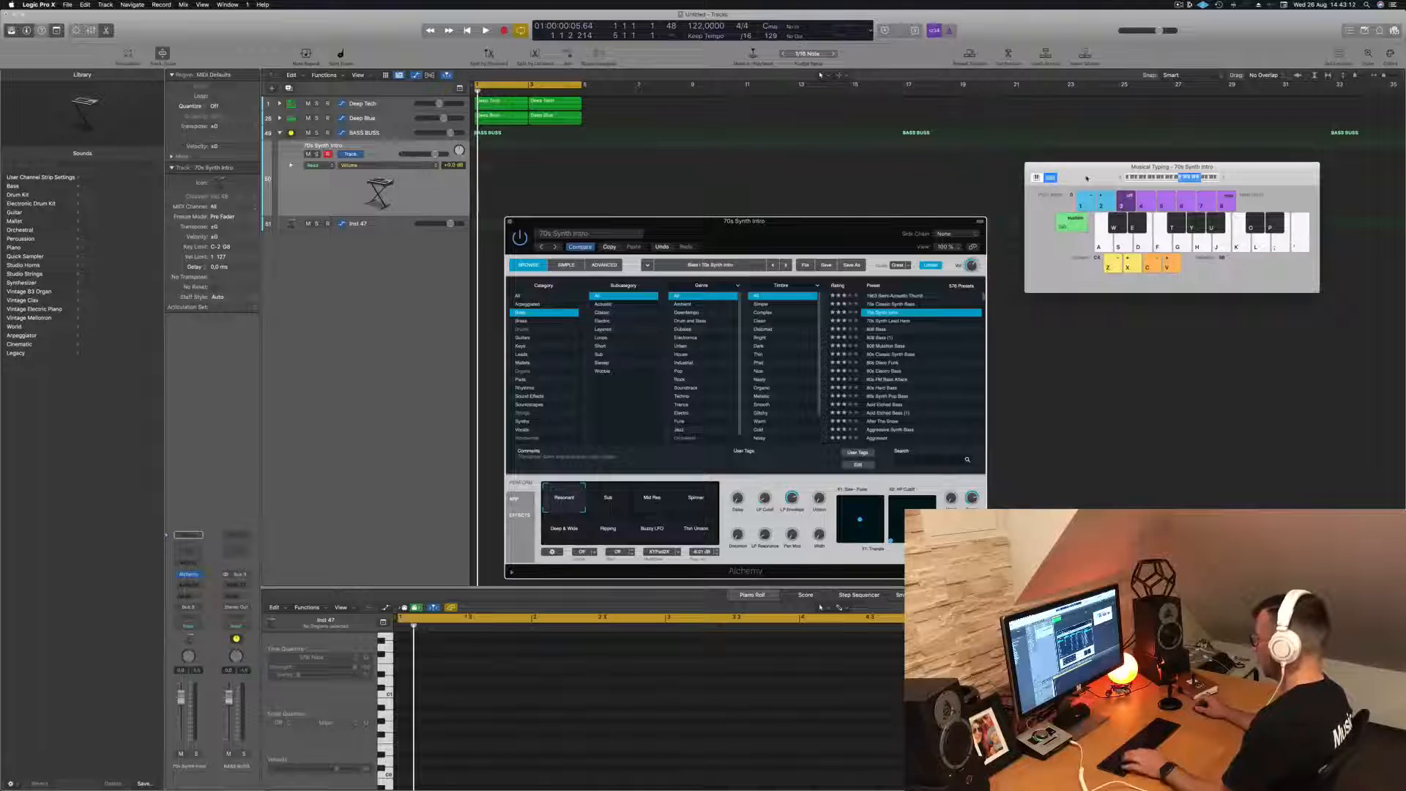
{"action": "key", "text": "super+k"}
{"action": "key", "text": "d"}
{"action": "key", "text": "d"}
{"action": "key", "text": "super+a"}
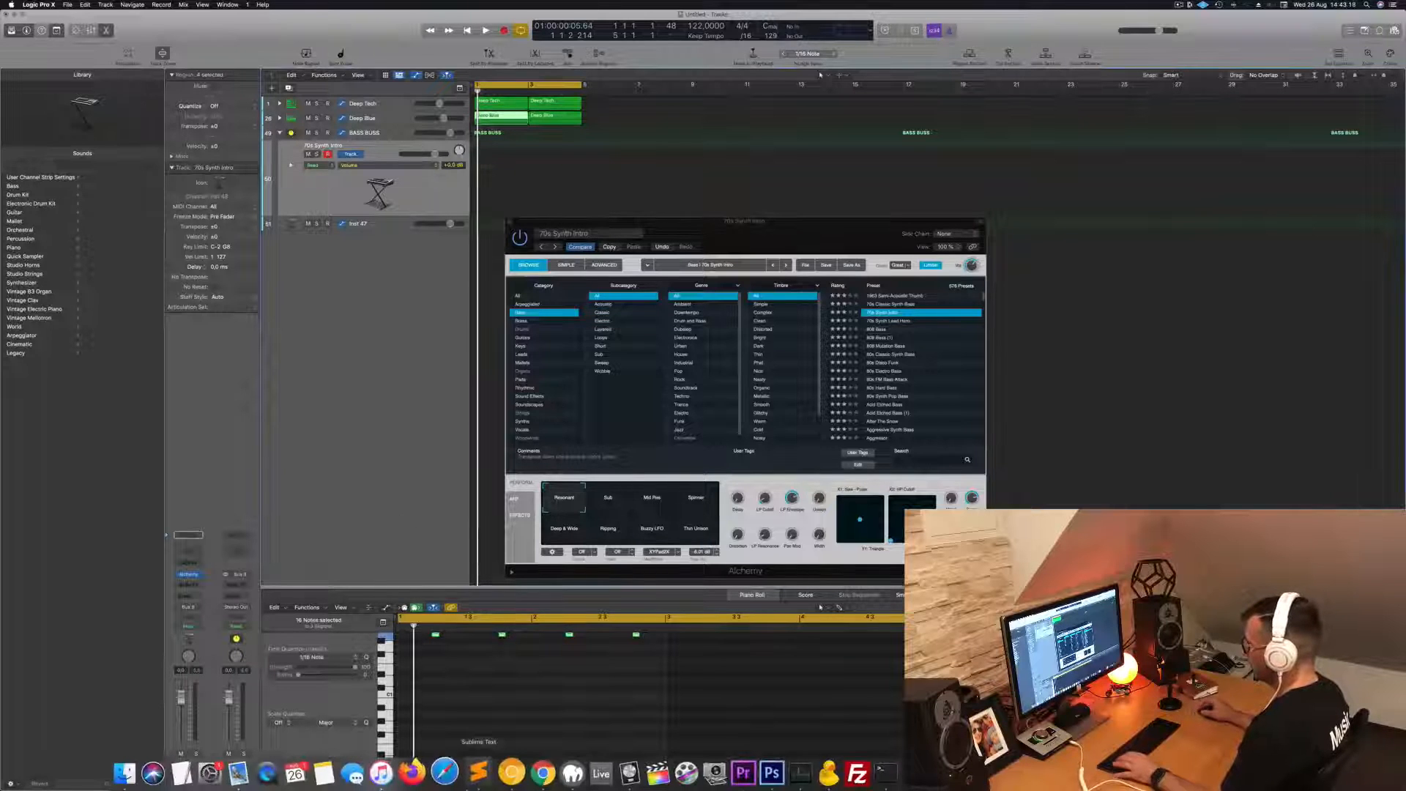
{"action": "key", "text": "space"}
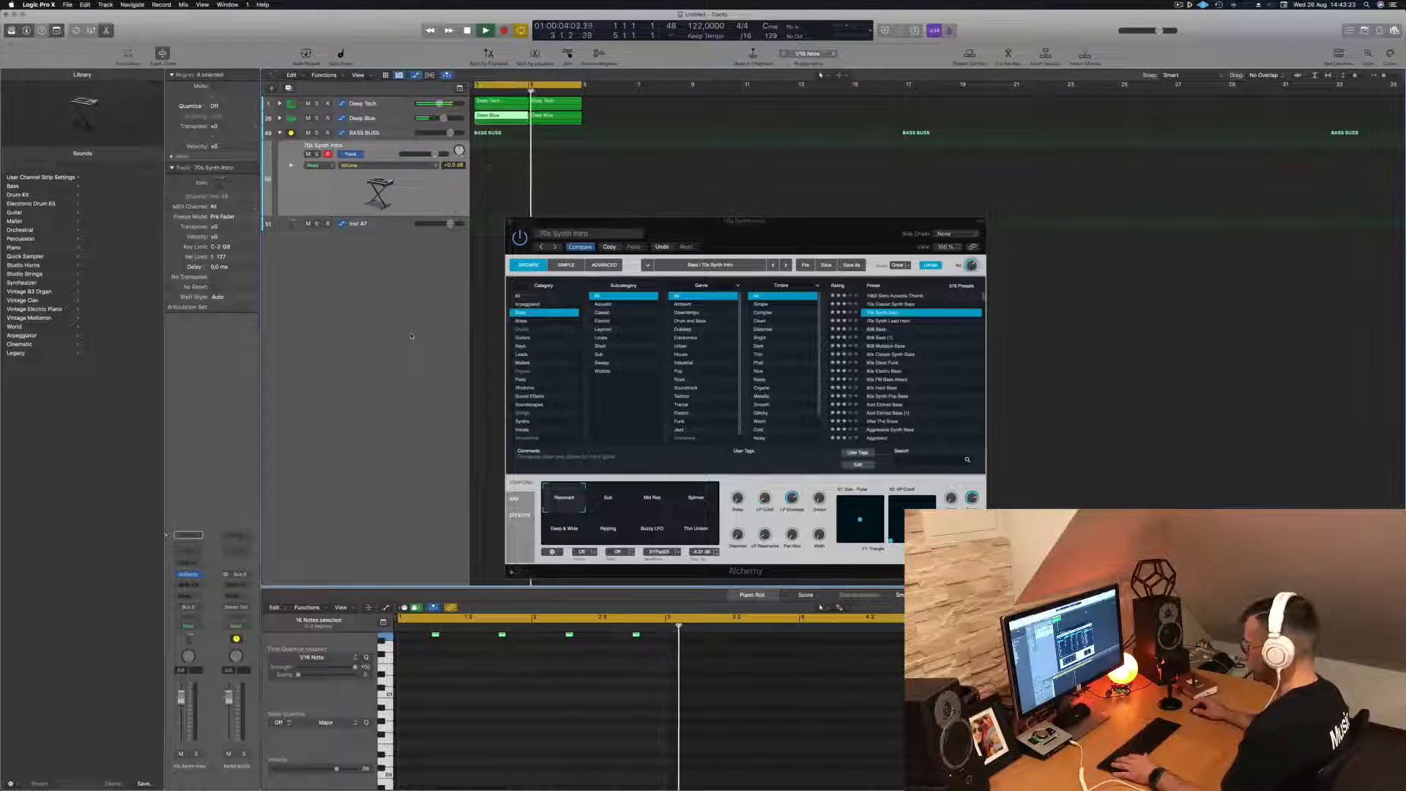
- Show the mixer, replay the drum loop from the start and reposition the Alchemy window
{"action": "key", "text": "x"}
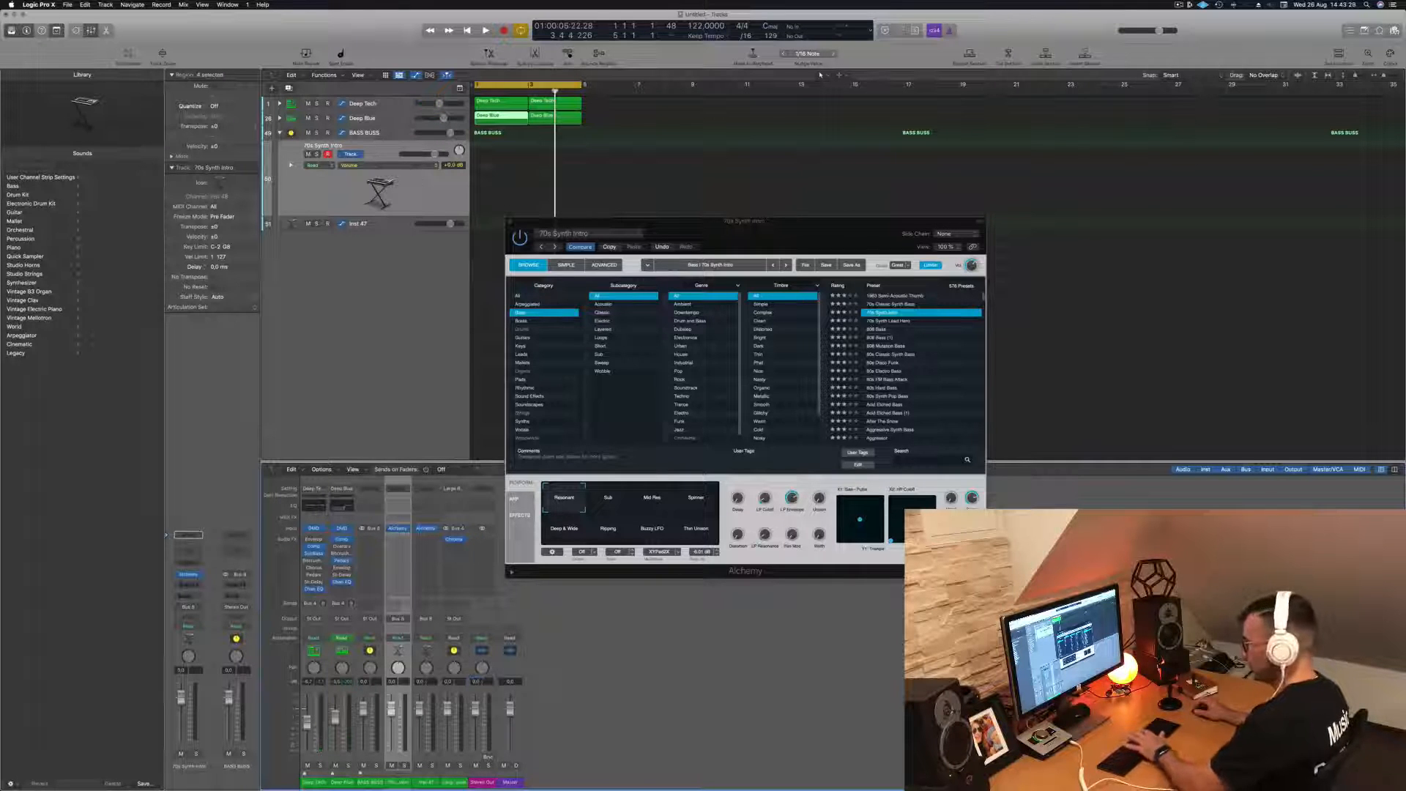
{"action": "key", "text": "Return"}
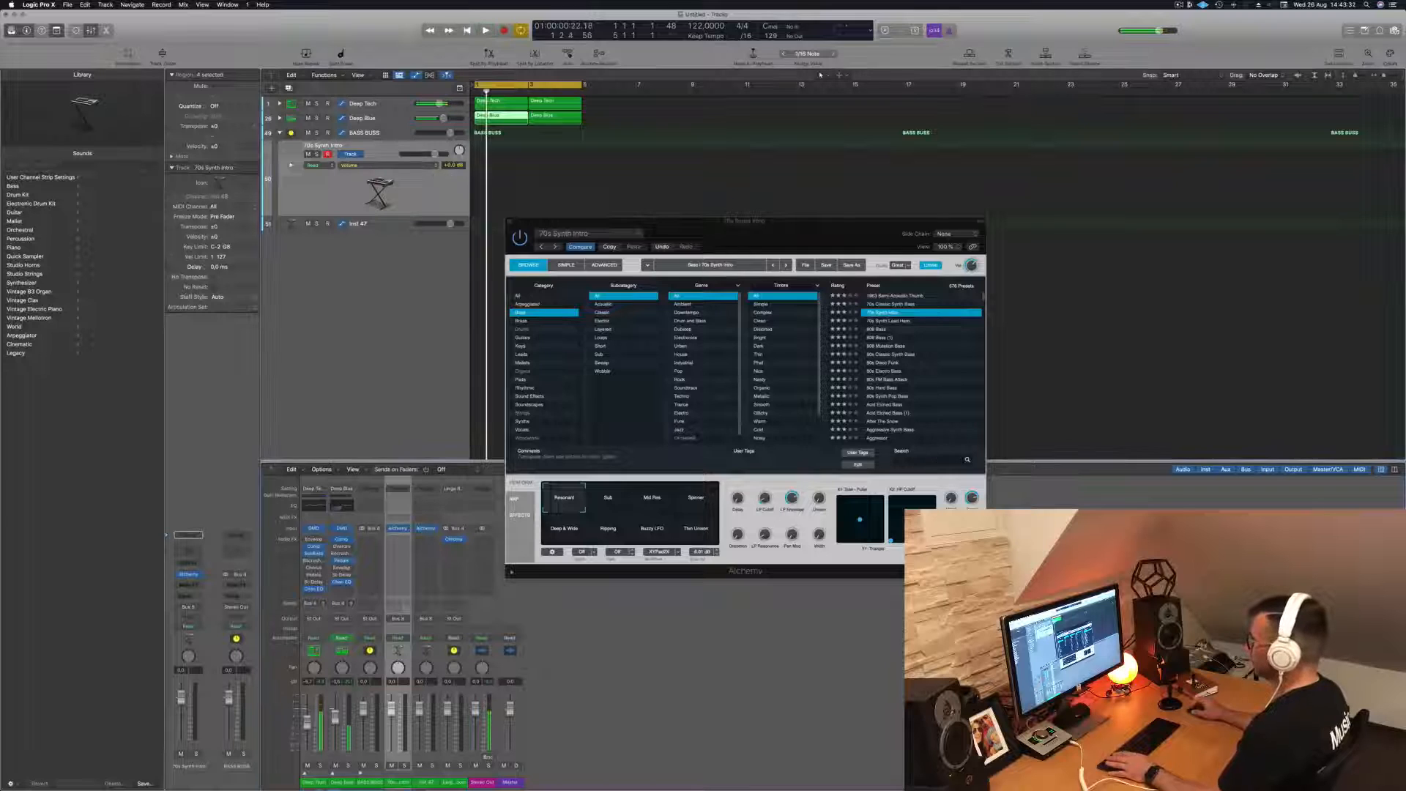
{"action": "left_click_drag", "start_coordinate": [786, 241], "coordinate": [803, 225]}
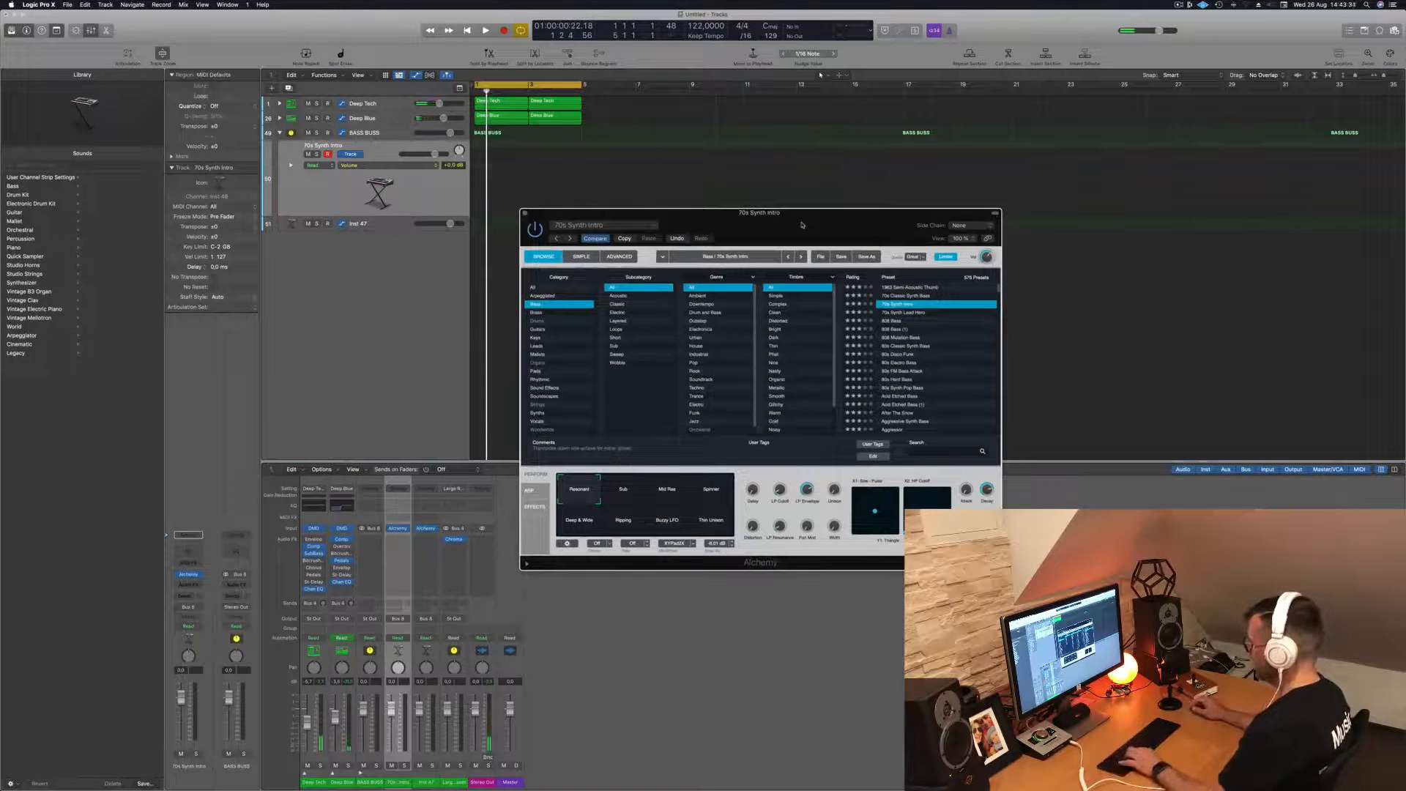
- Reopen Musical Typing and play a few notes with the 70s Synth Intro bass while the mixer is shown
{"action": "key", "text": "super+k"}
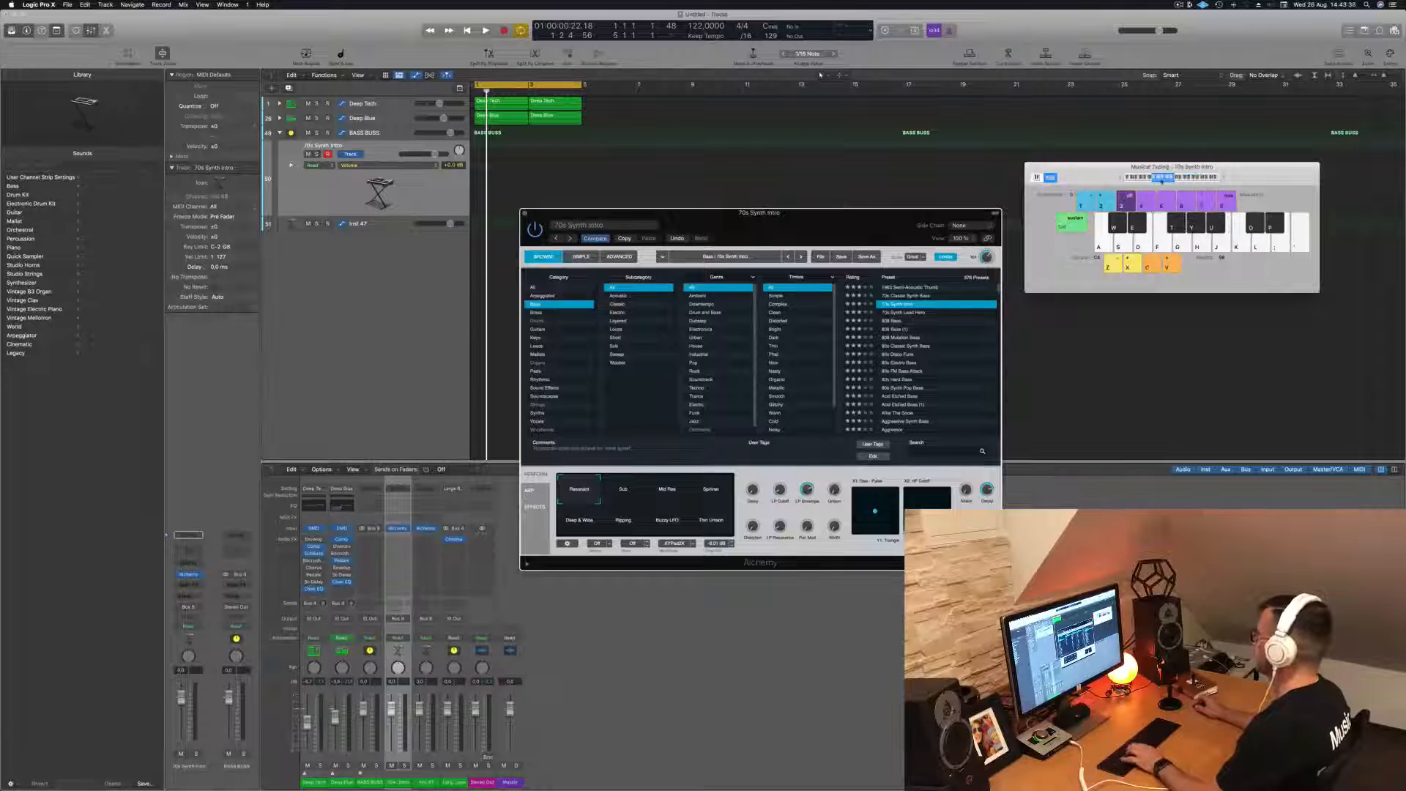
{"action": "key", "text": "h"}
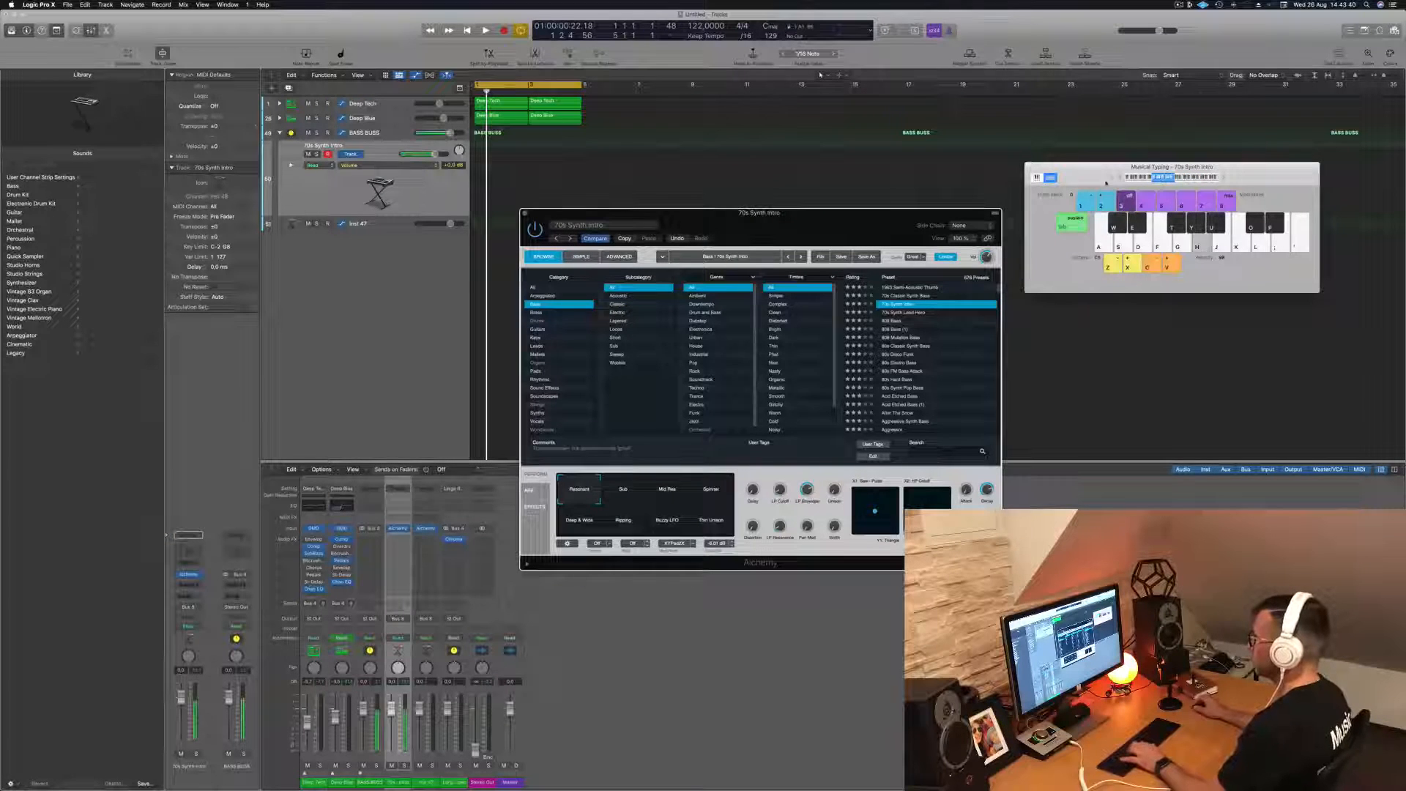
{"action": "key", "text": "f"}
{"action": "key", "text": "s"}
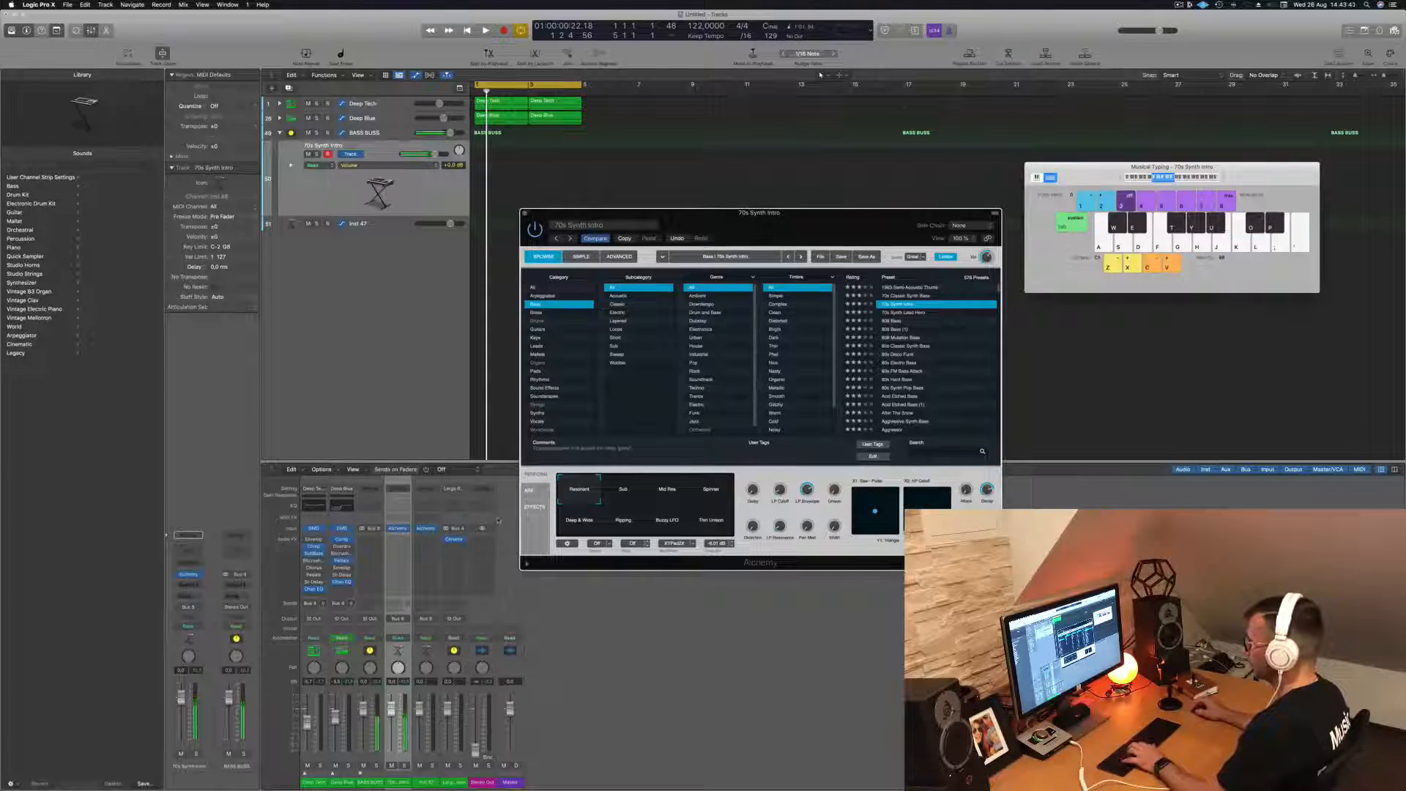
- Play the loop, move the Alchemy window aside and try 70s Synth Lead Hero before loading the 70s Classic Synth Bass preset
{"action": "key", "text": "f"}
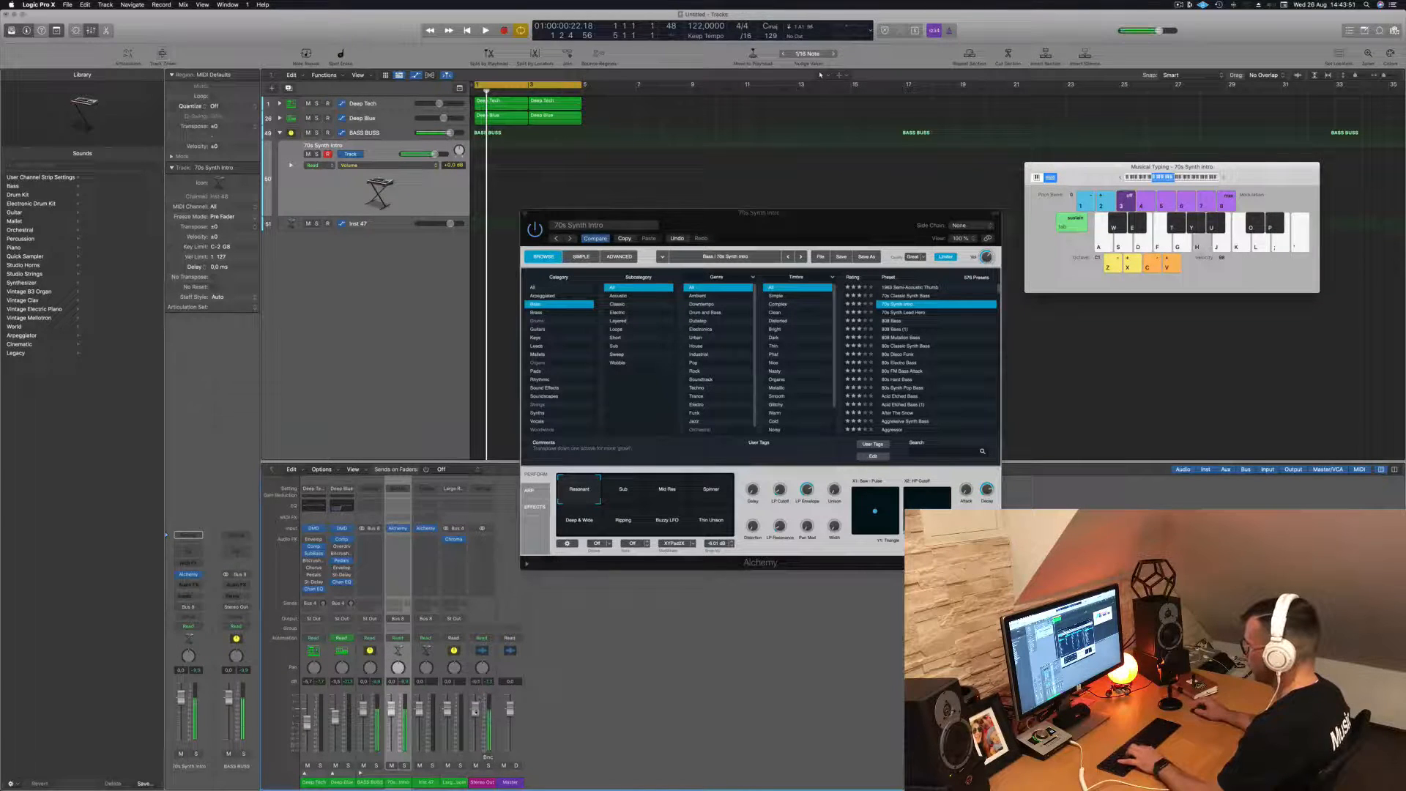
{"action": "key", "text": "space"}
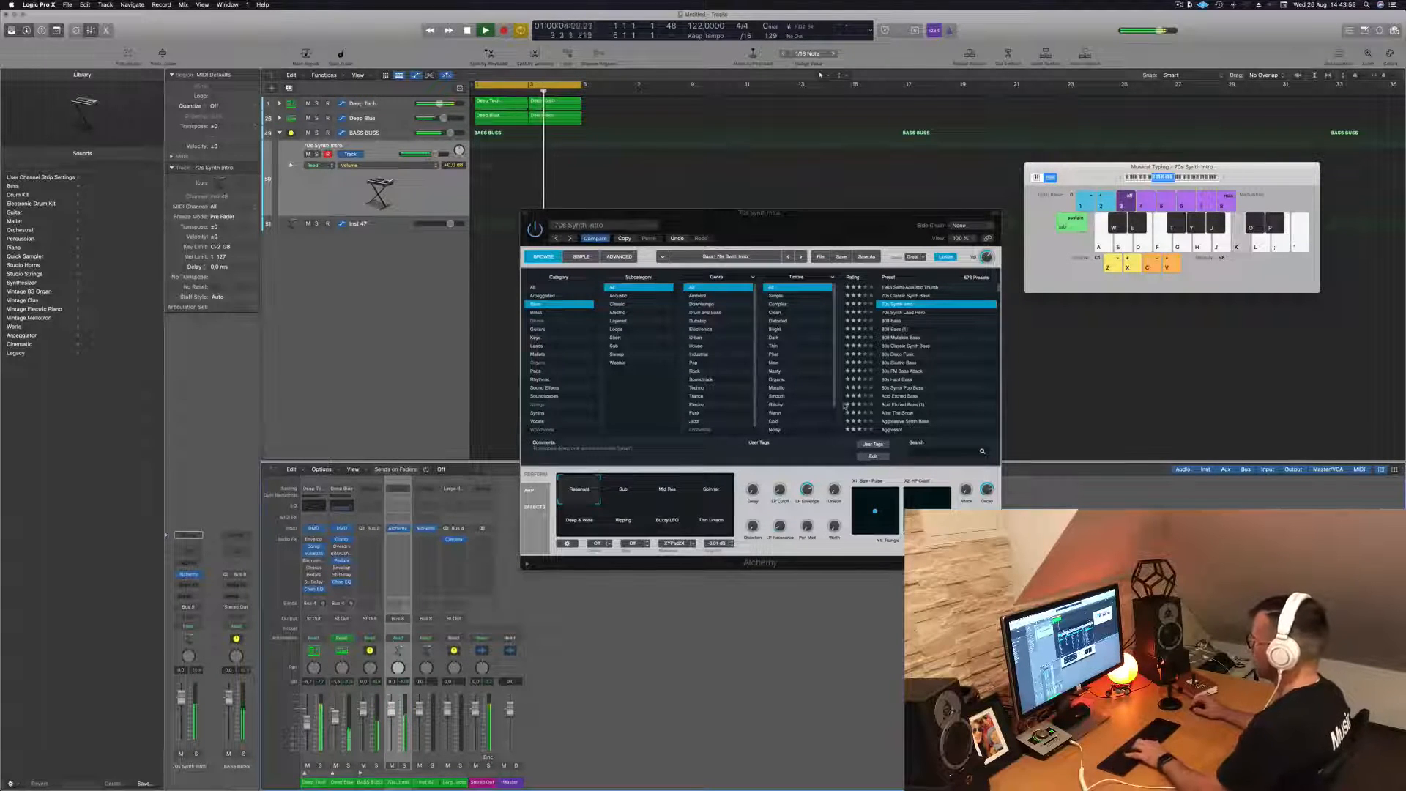
{"action": "left_click_drag", "start_coordinate": [806, 224], "coordinate": [889, 223]}
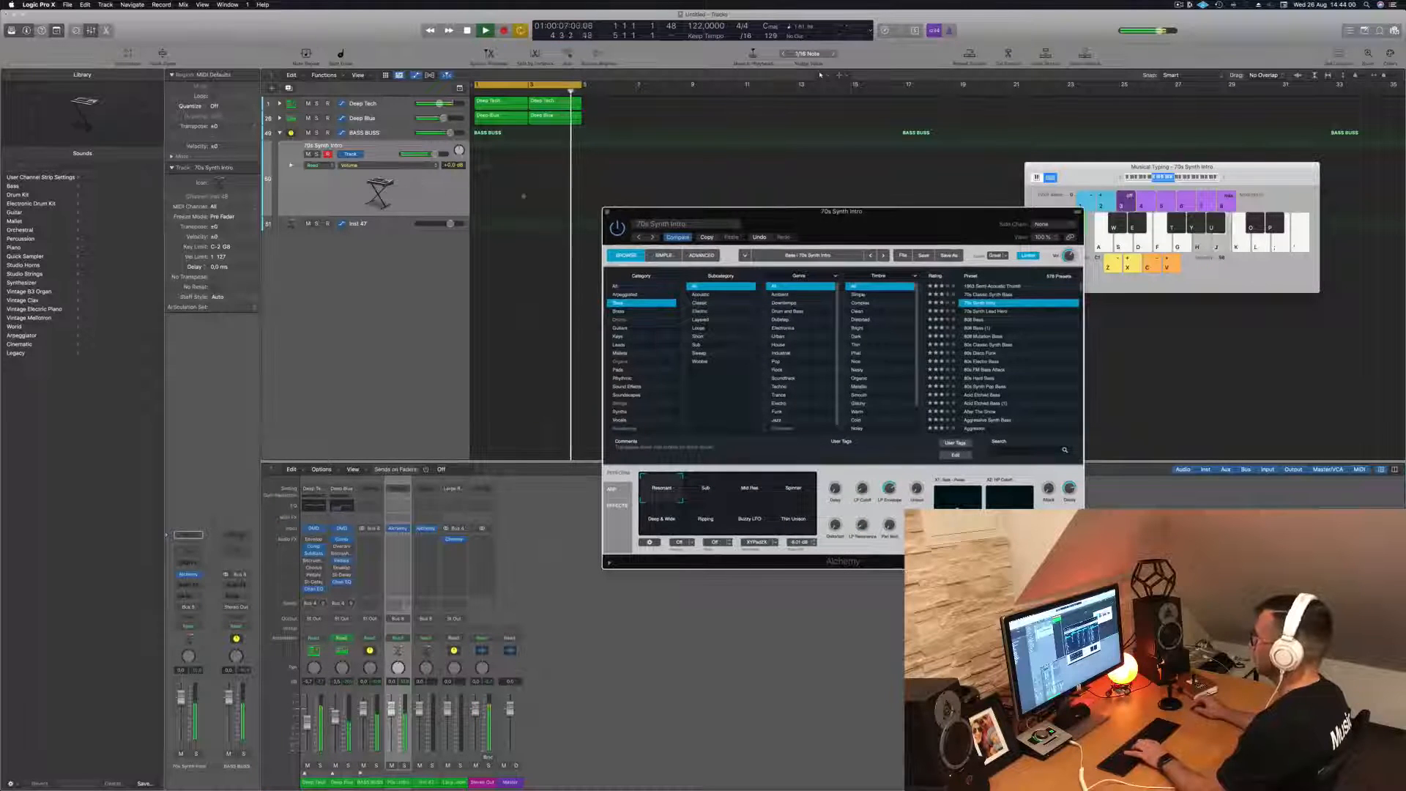
{"action": "key", "text": "Down"}
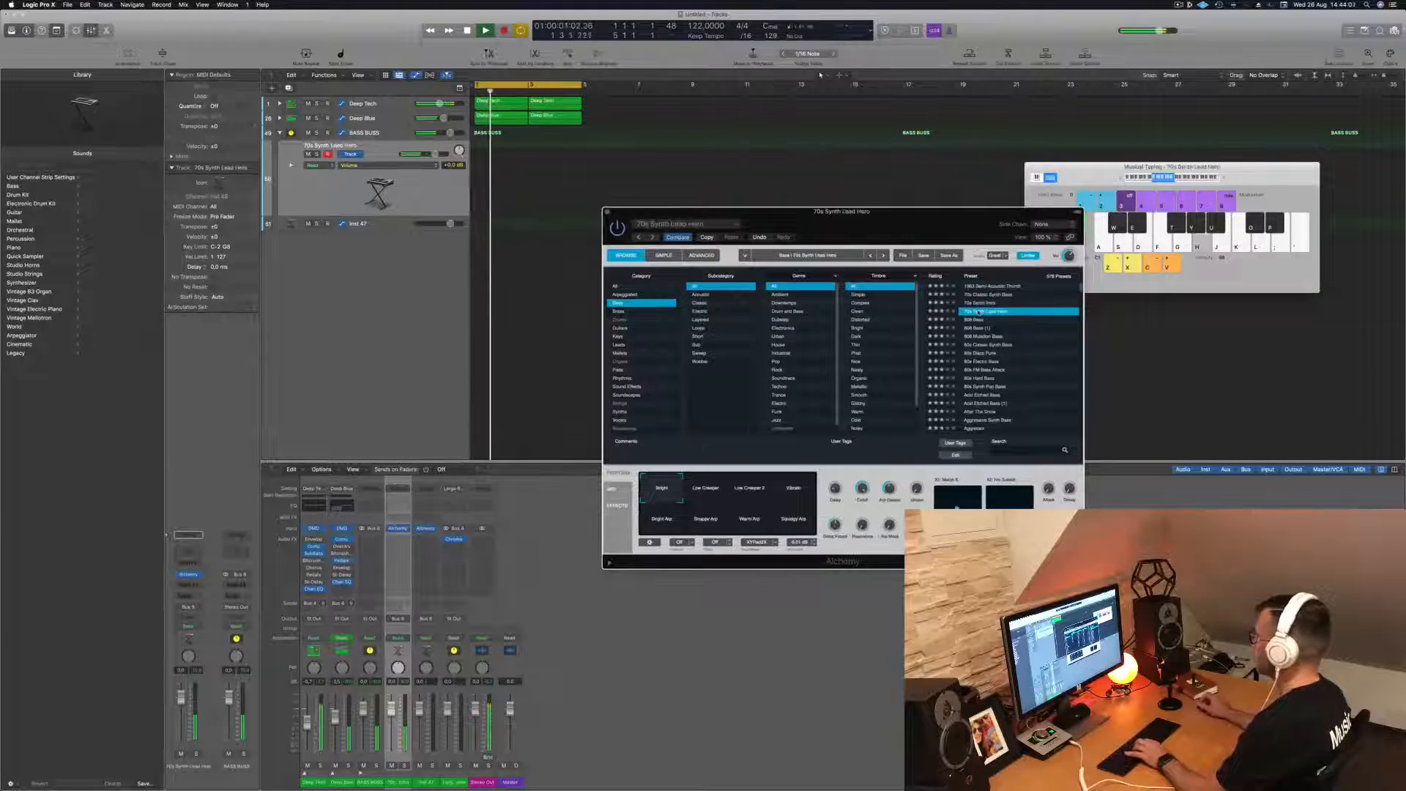
{"action": "left_click", "coordinate": [990, 296]}
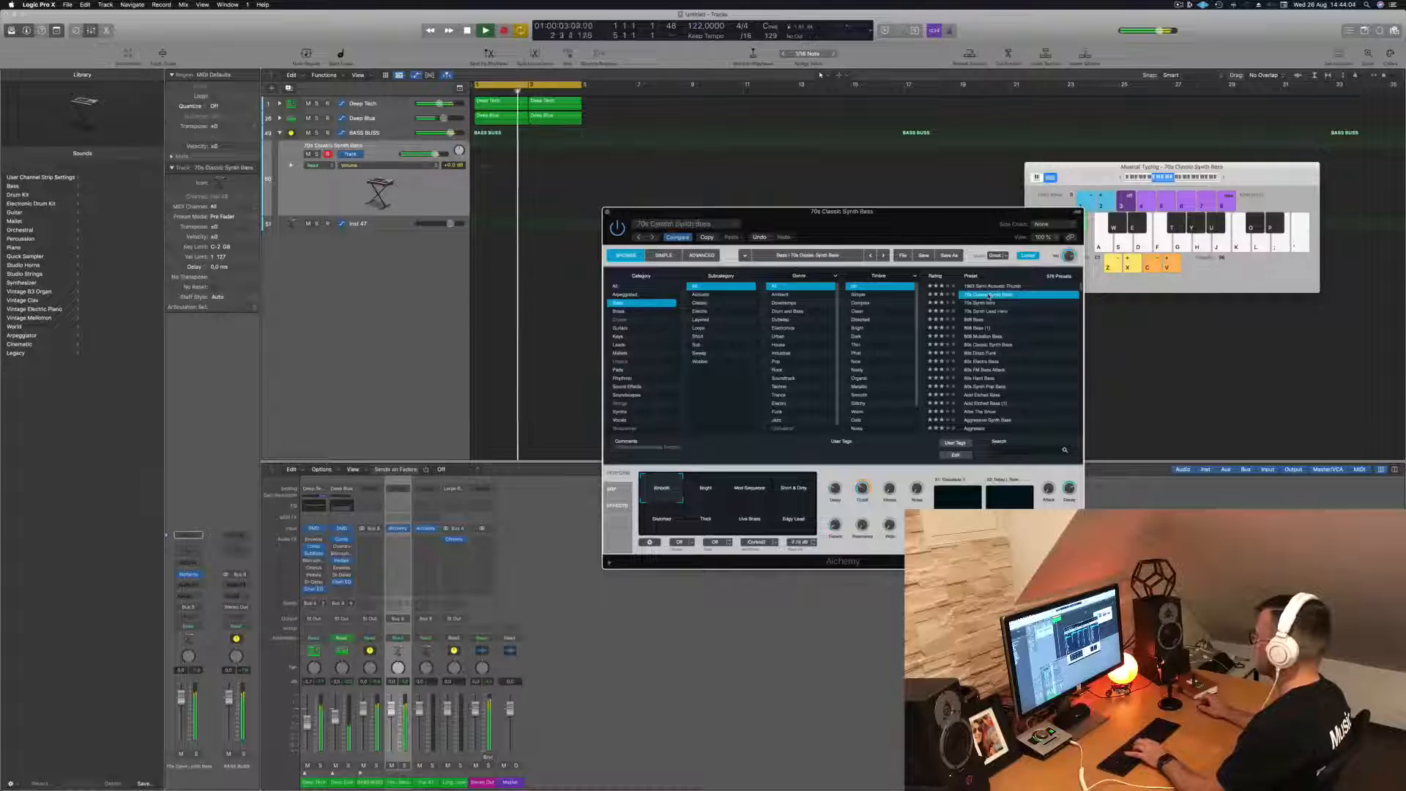
- Lower the 70s Classic Synth Bass track's volume to -14.0 dB and audition bass notes over the running loop
{"action": "left_click_drag", "start_coordinate": [391, 709], "coordinate": [391, 731]}
{"action": "key", "text": "h"}
{"action": "left_click_drag", "start_coordinate": [181, 721], "coordinate": [181, 724]}
{"action": "key", "text": "j"}
{"action": "key", "text": "k"}
{"action": "key", "text": "k"}
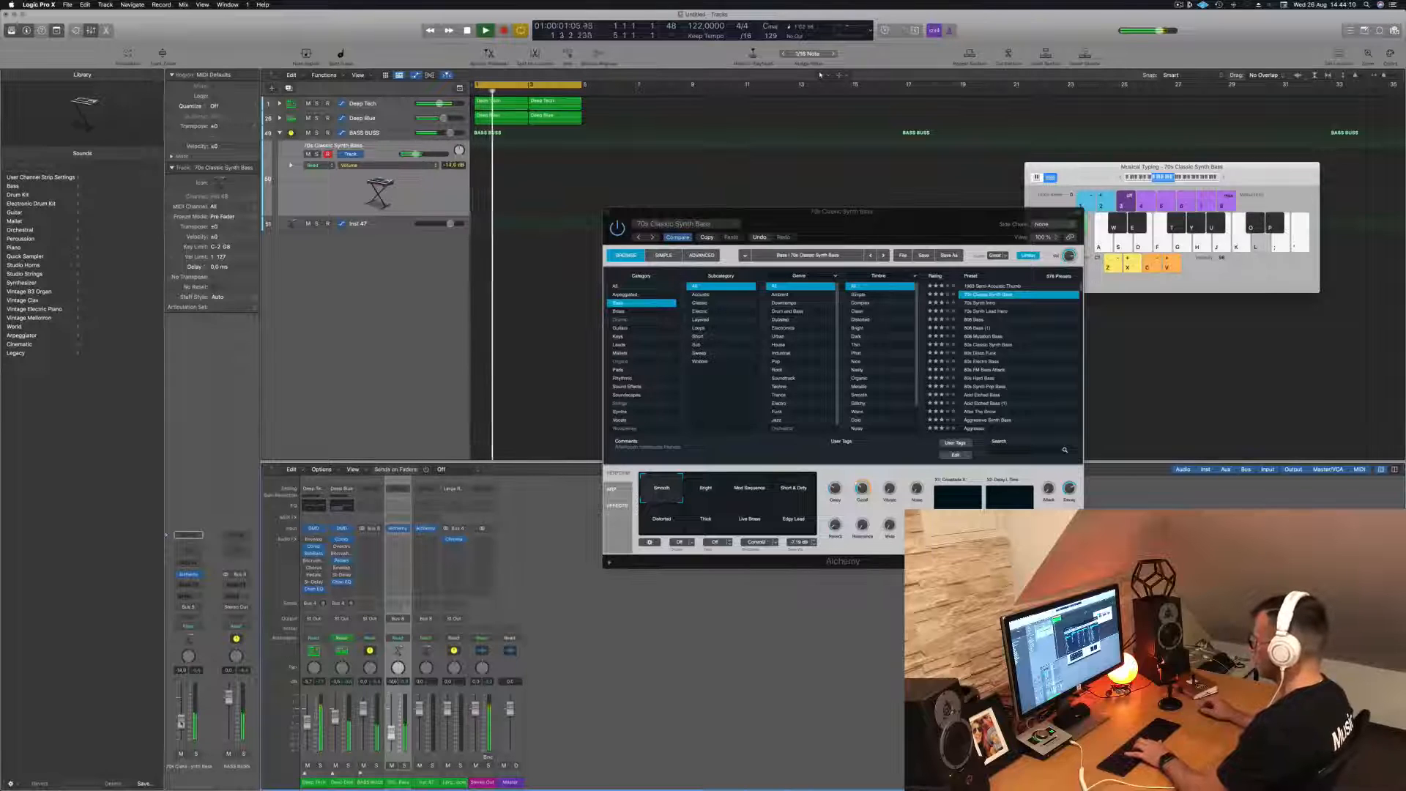
{"action": "key", "text": "l"}
{"action": "key", "text": "l"}
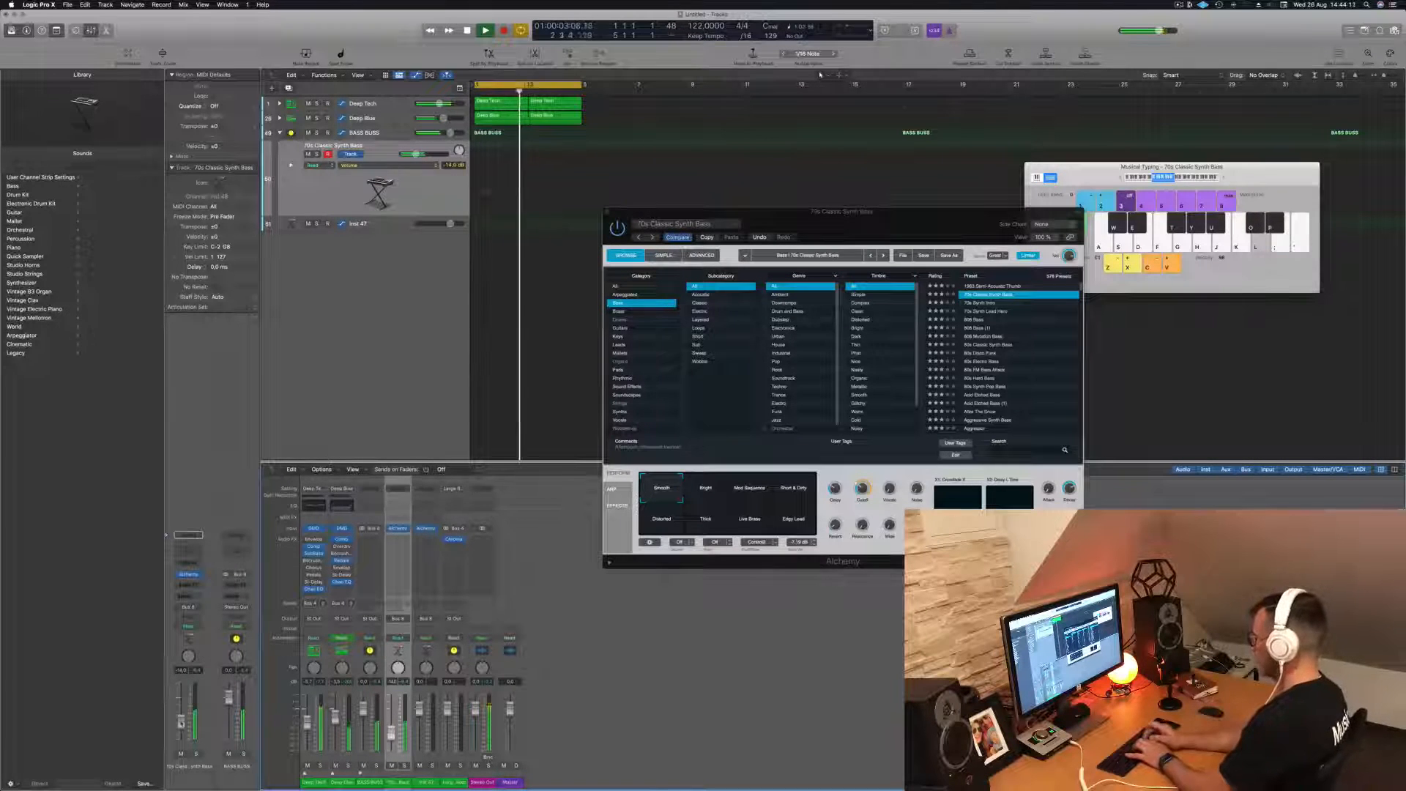
{"action": "key", "text": "apostrophe"}
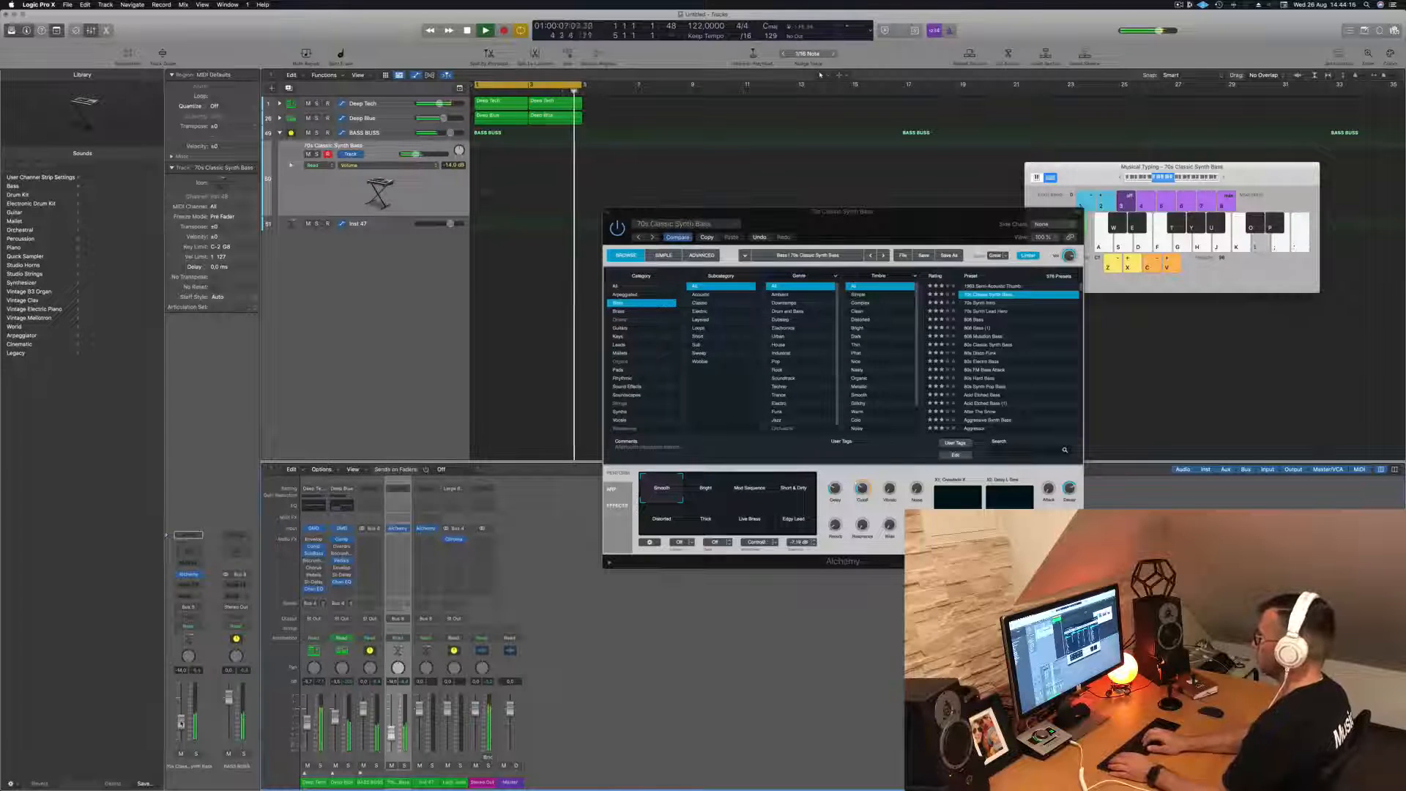
- Record a bass line on the 70s Classic Synth Bass track over the loop and stop the recording
{"action": "key", "text": "r"}
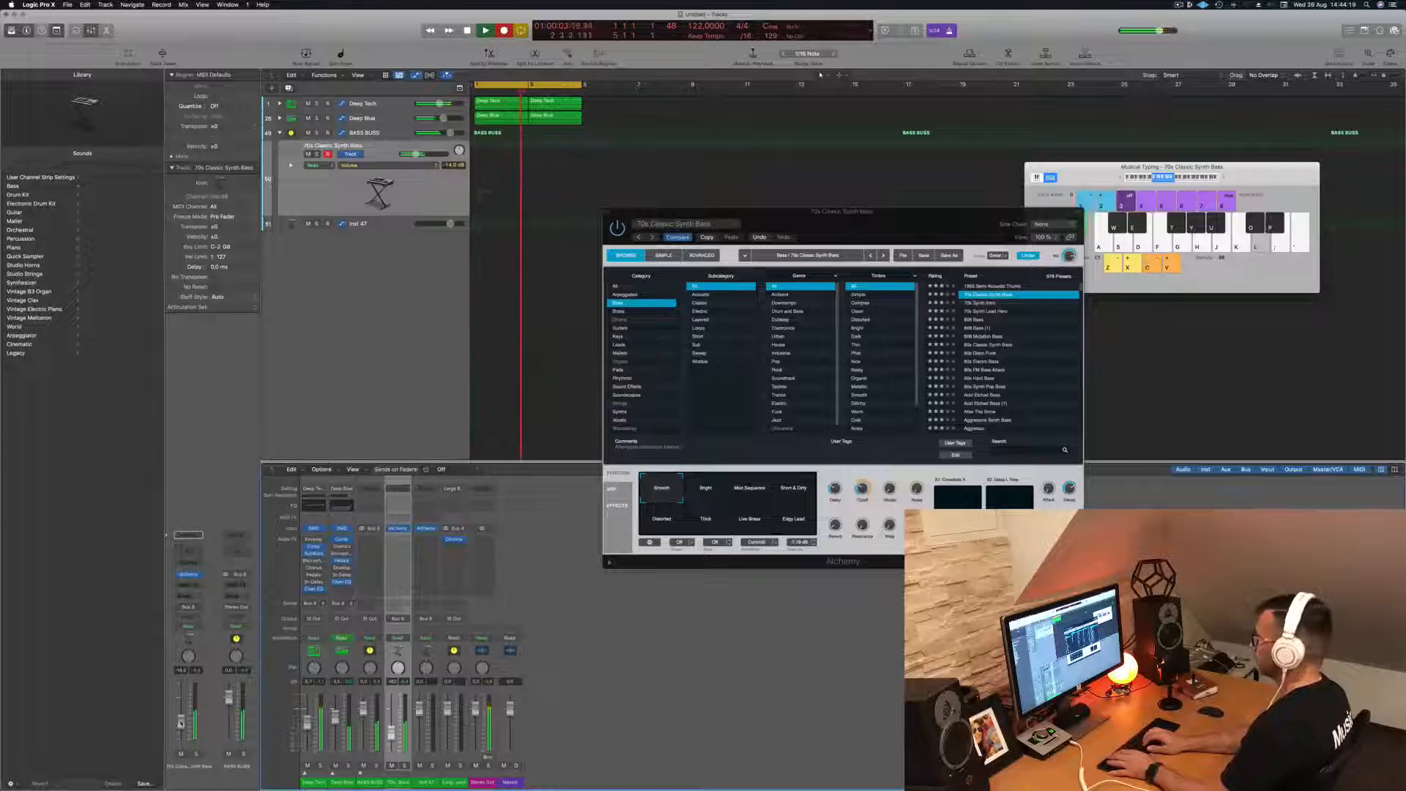
{"action": "key", "text": "apostrophe"}
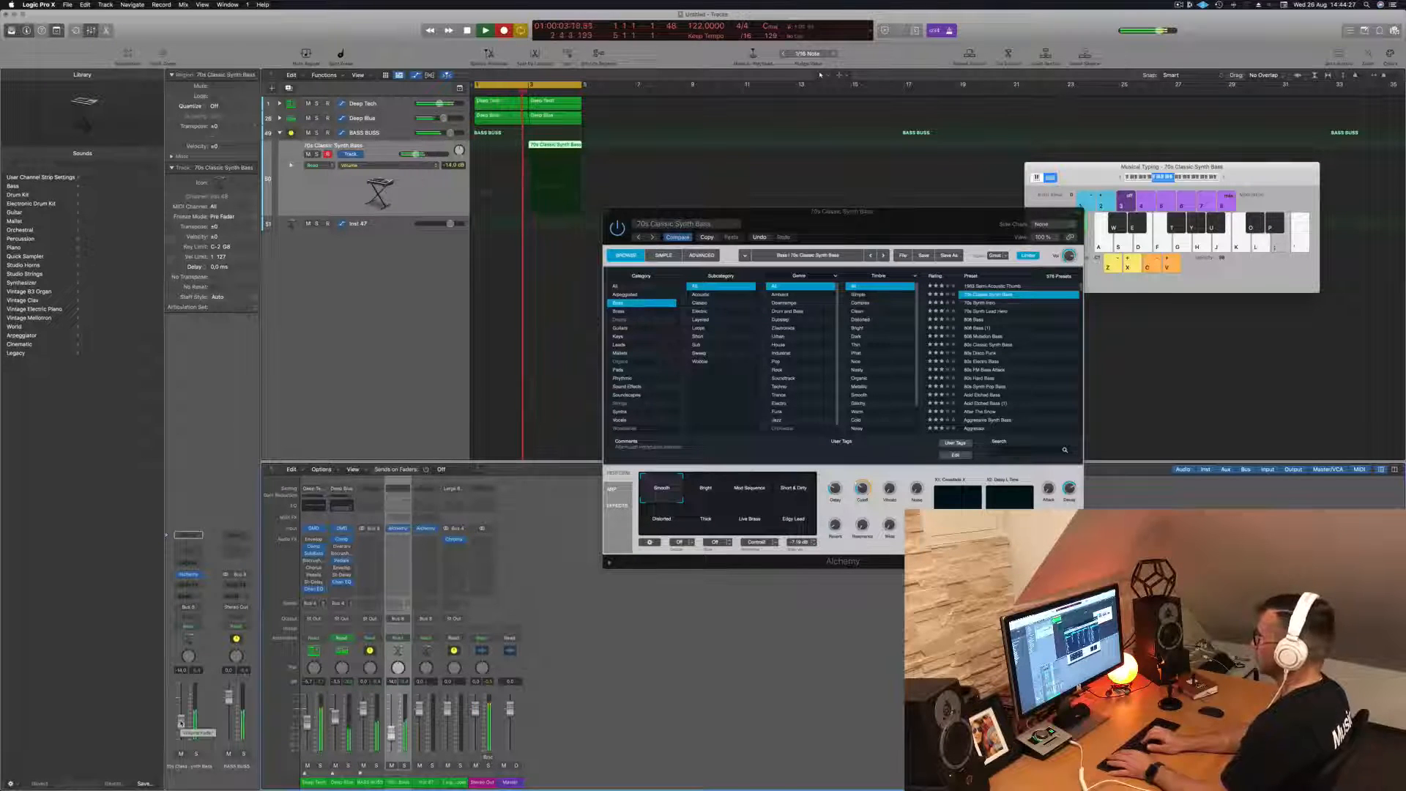
{"action": "key", "text": "space"}
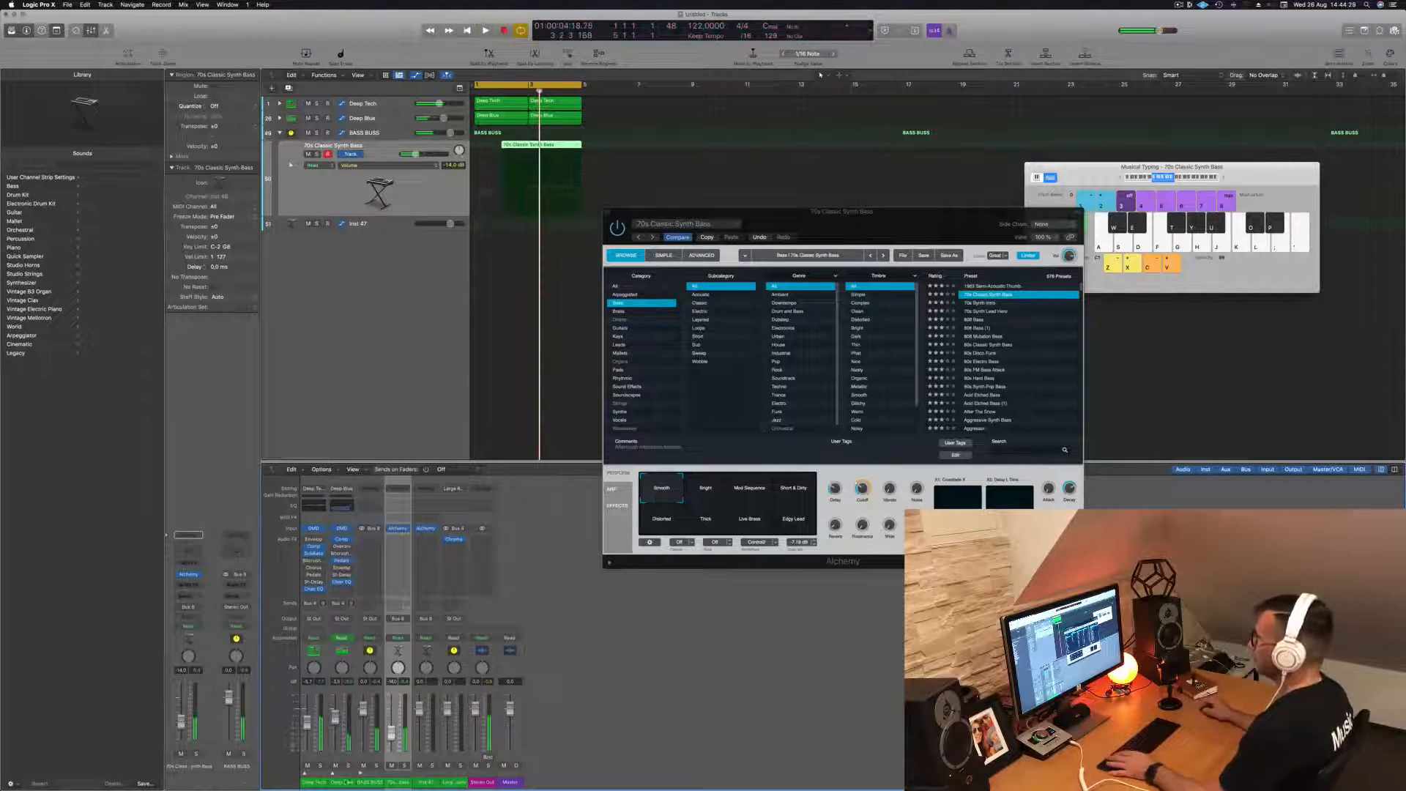
- Open the recorded bass region in the Piano Roll and extend its start back to bar 1 during playback
{"action": "double_click", "coordinate": [551, 145]}
{"action": "scroll", "coordinate": [650, 677], "scroll_direction": "left", "scroll_amount": 1}
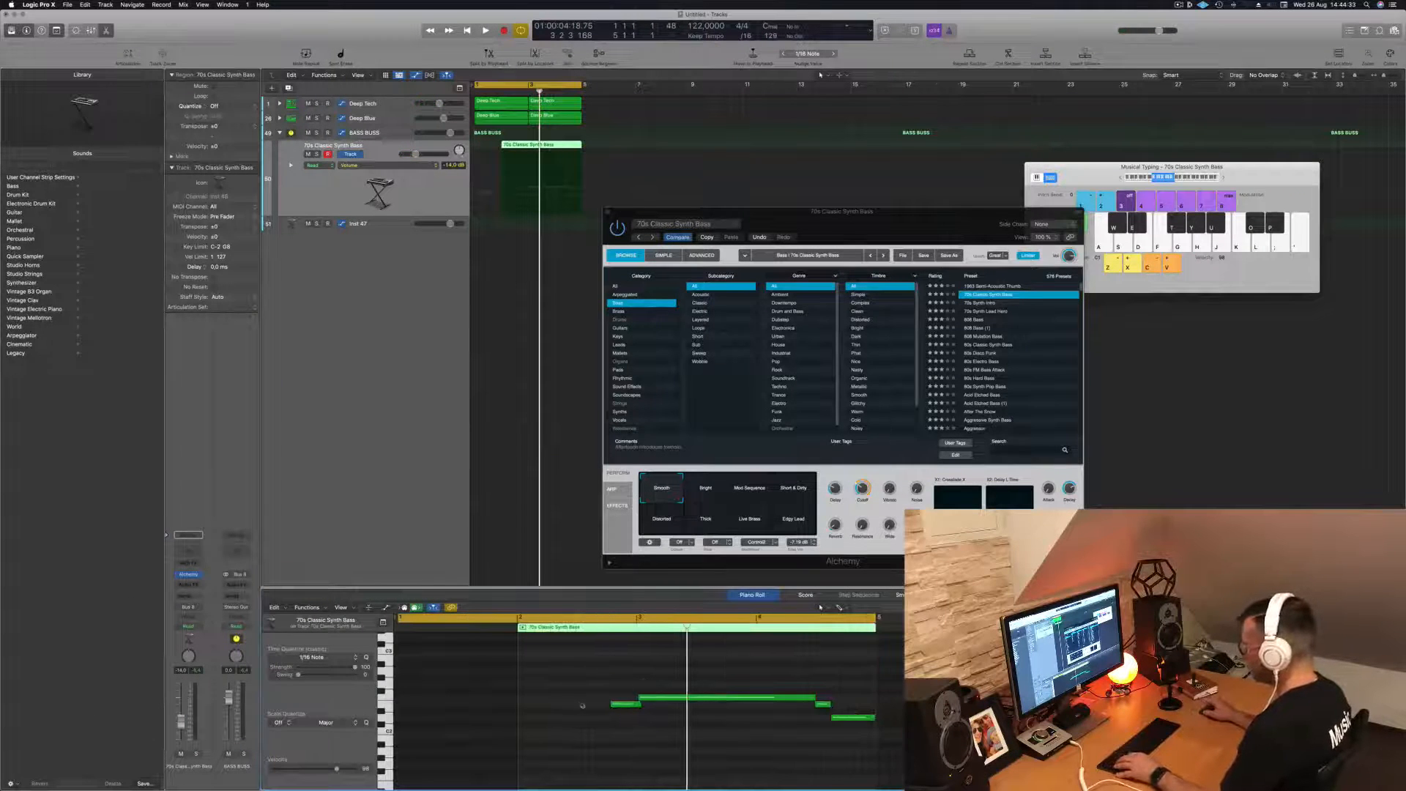
{"action": "key", "text": "space"}
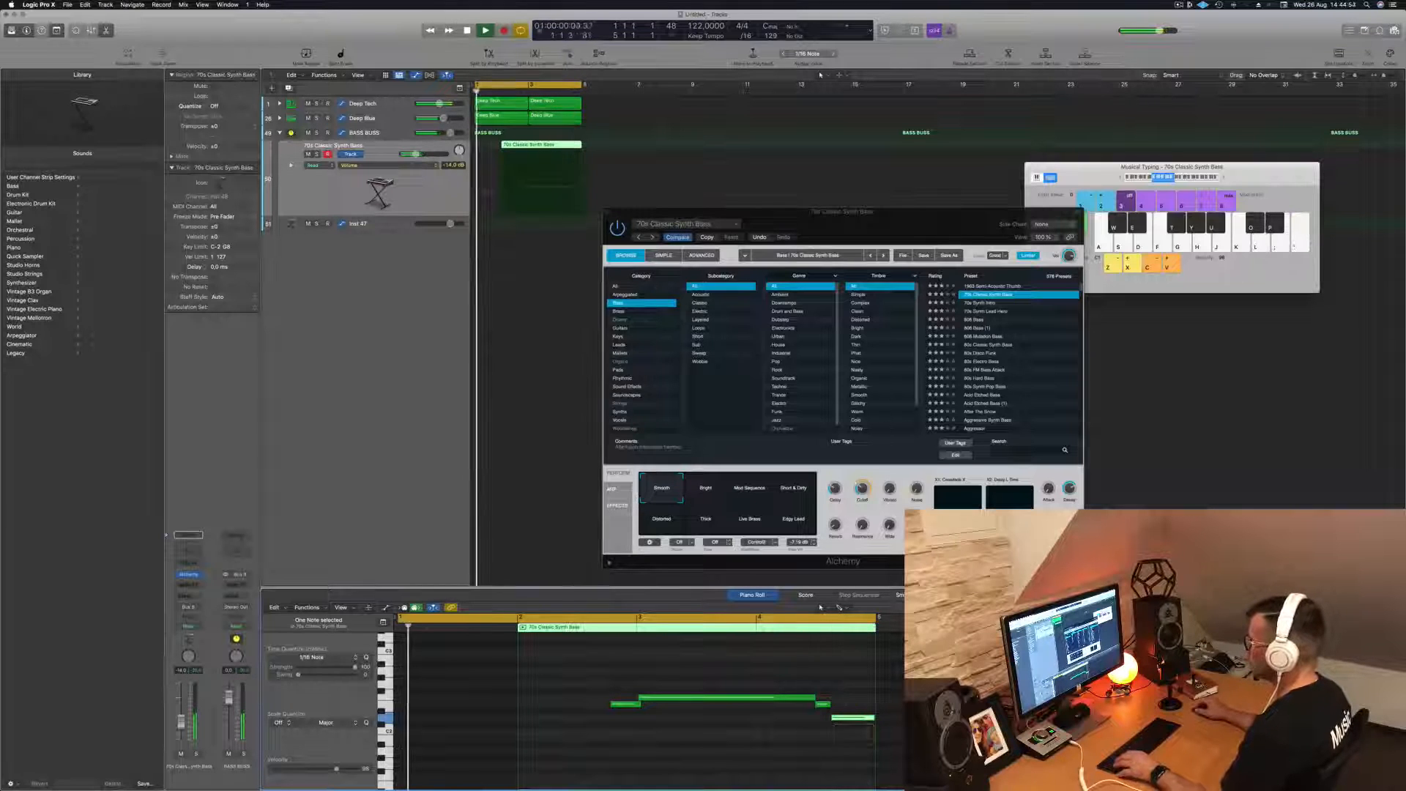
{"action": "left_click", "coordinate": [502, 169]}
{"action": "left_click", "coordinate": [501, 146]}
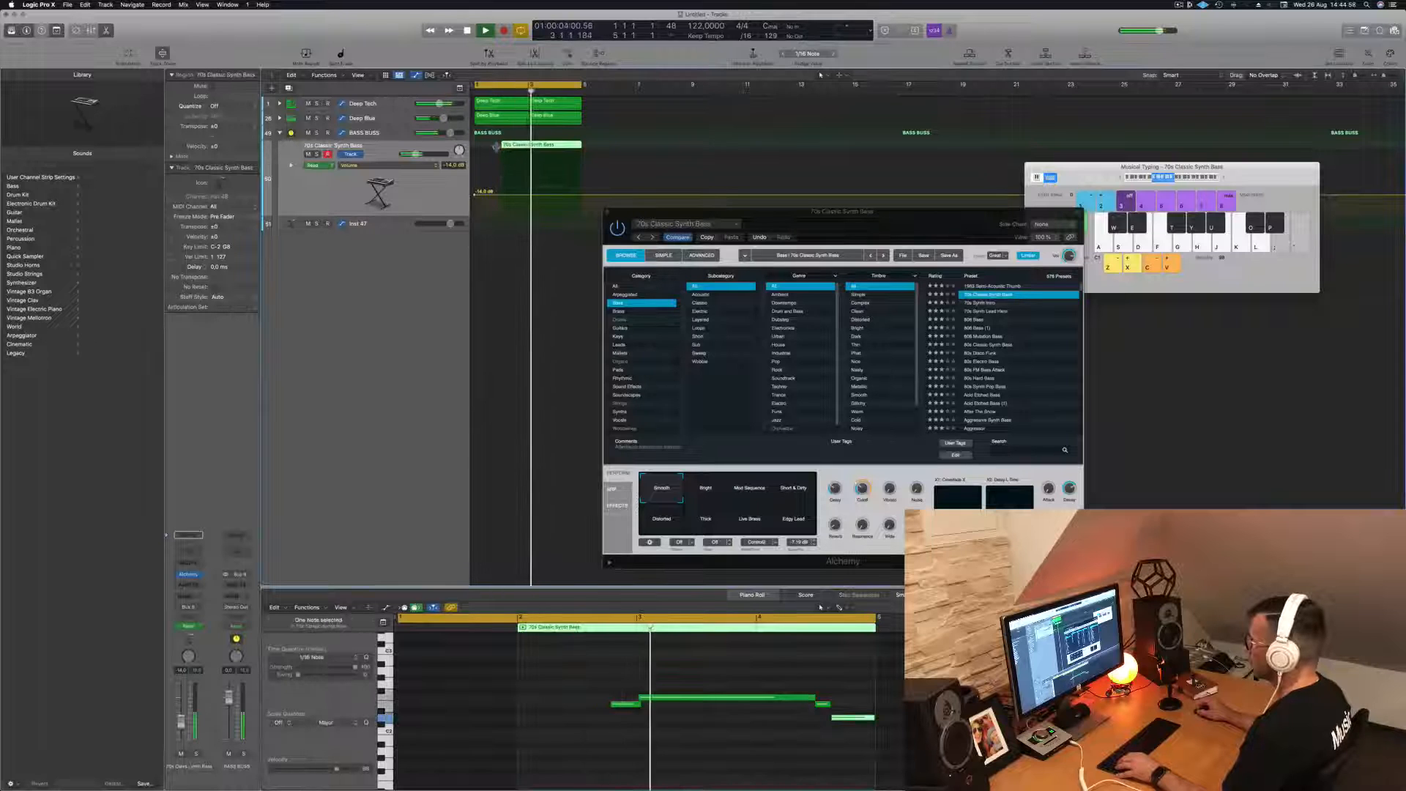
{"action": "left_click_drag", "start_coordinate": [500, 147], "coordinate": [474, 146]}
{"action": "key", "text": "space"}
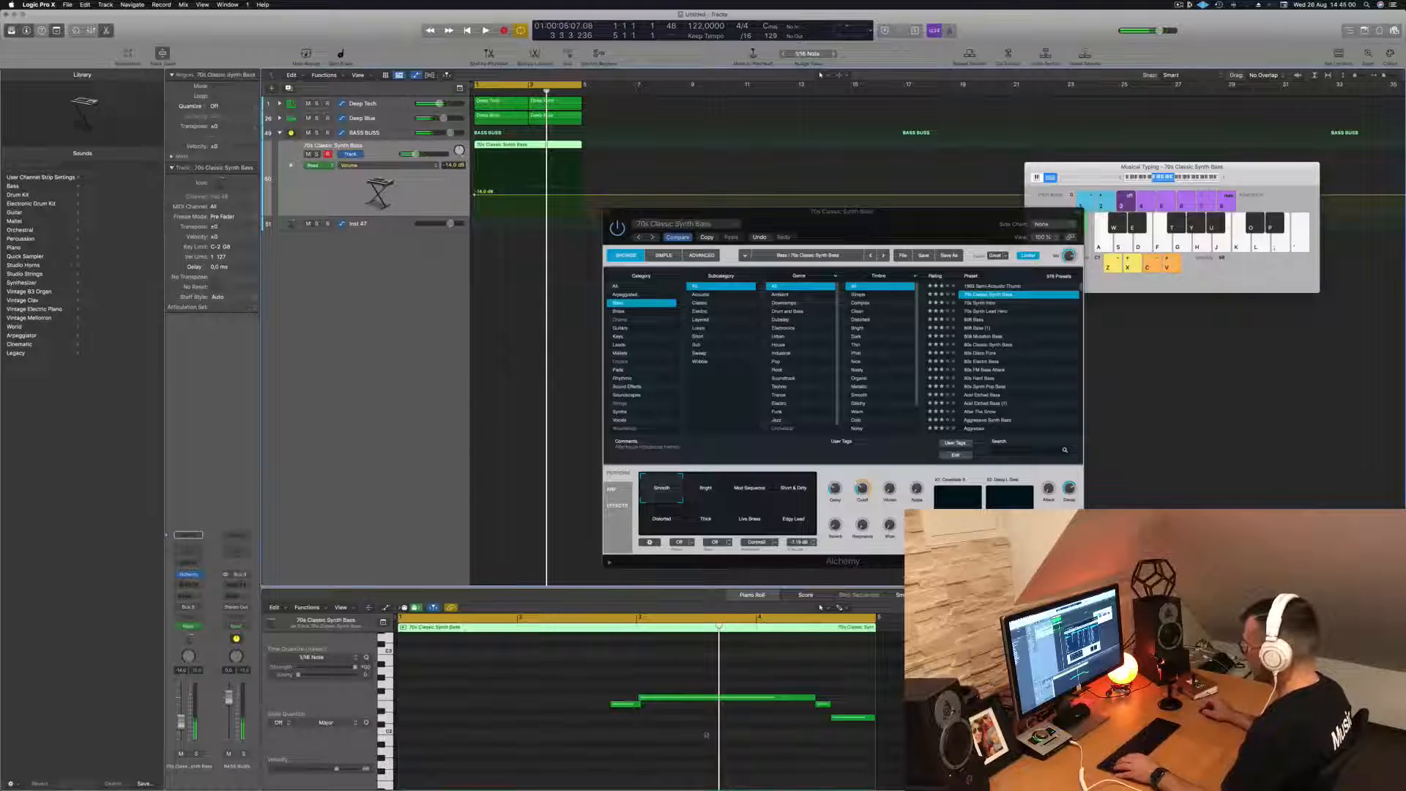
- Select the long bass note and the two notes after it and move them to the start of the region
{"action": "left_click", "coordinate": [851, 719]}
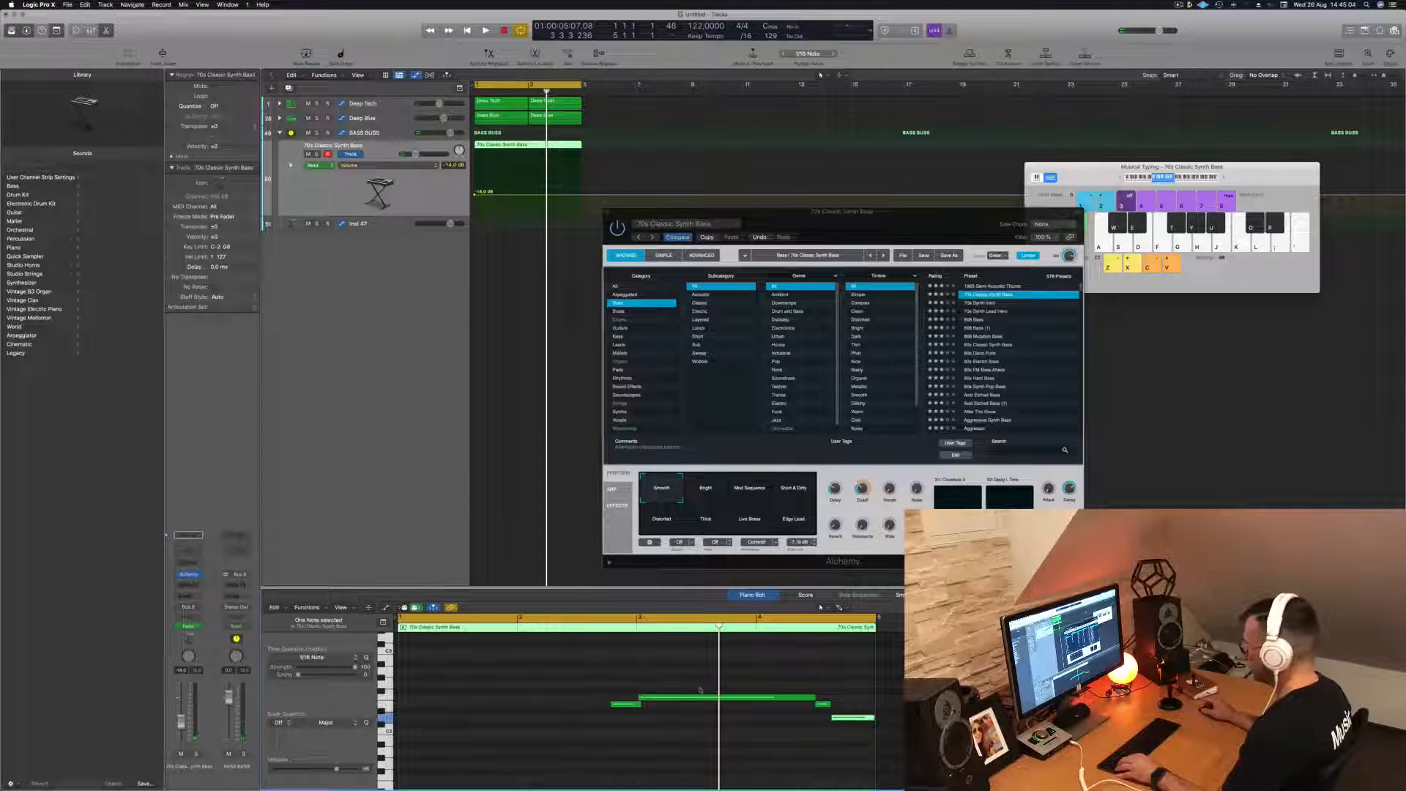
{"action": "left_click_drag", "start_coordinate": [639, 685], "coordinate": [886, 732]}
{"action": "left_click_drag", "start_coordinate": [710, 700], "coordinate": [471, 701]}
- Move the remaining short note to the region's end and lengthen the lowest note until it meets it
{"action": "key", "text": "space"}
{"action": "left_click_drag", "start_coordinate": [627, 704], "coordinate": [857, 709]}
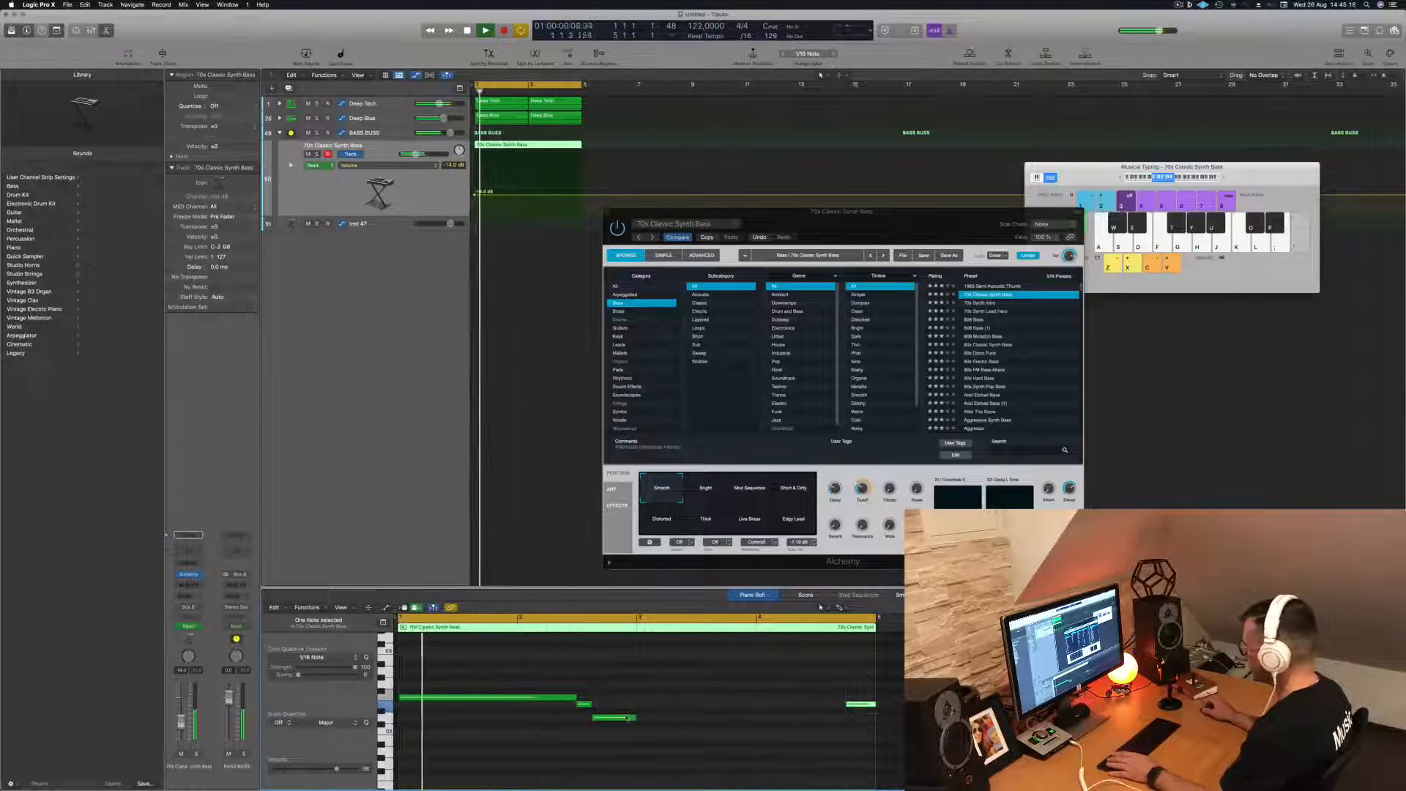
{"action": "left_click_drag", "start_coordinate": [635, 718], "coordinate": [844, 725]}
- Select all four notes of the bass region and play the edited bass line with the drums
{"action": "left_click", "coordinate": [689, 699]}
{"action": "key", "text": "super+a"}
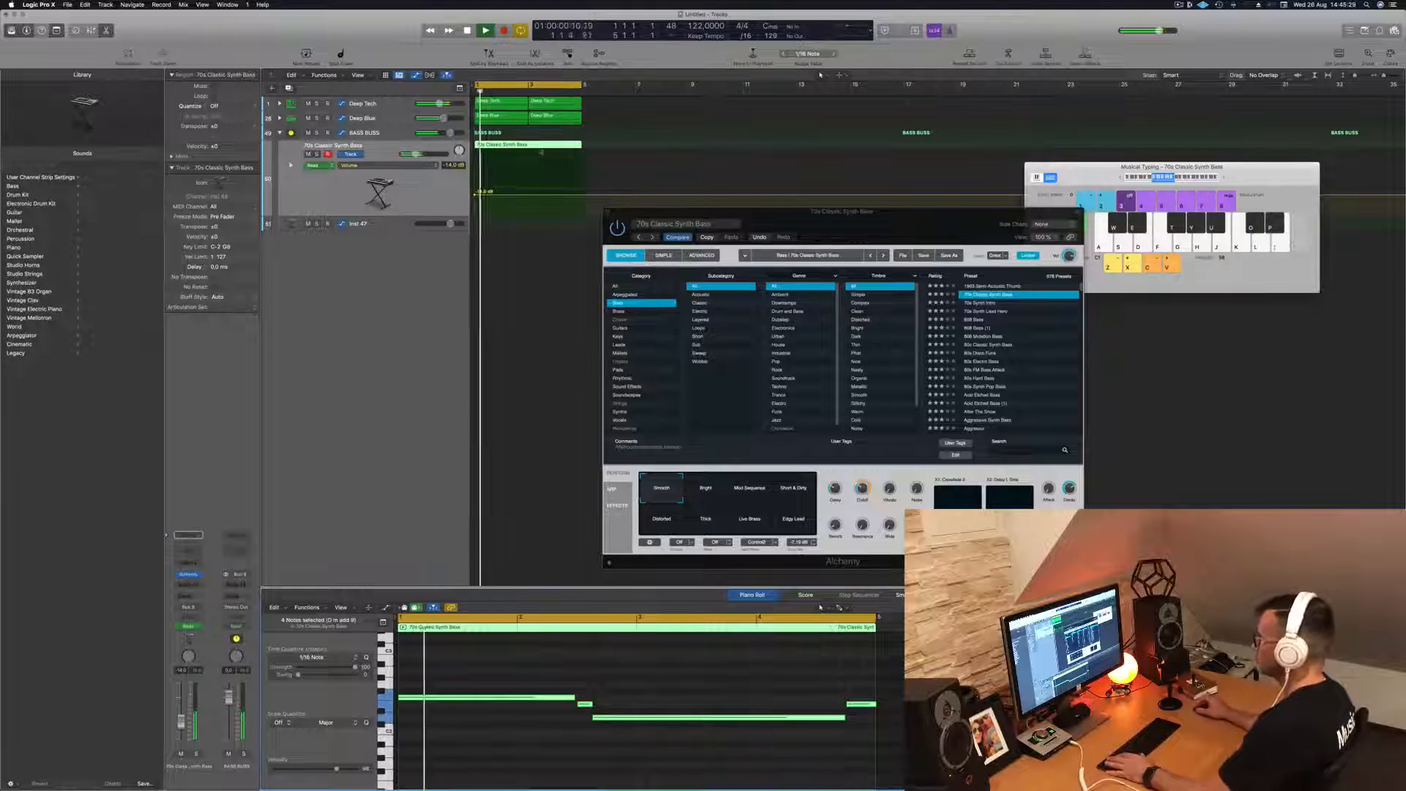
{"action": "key", "text": "space"}
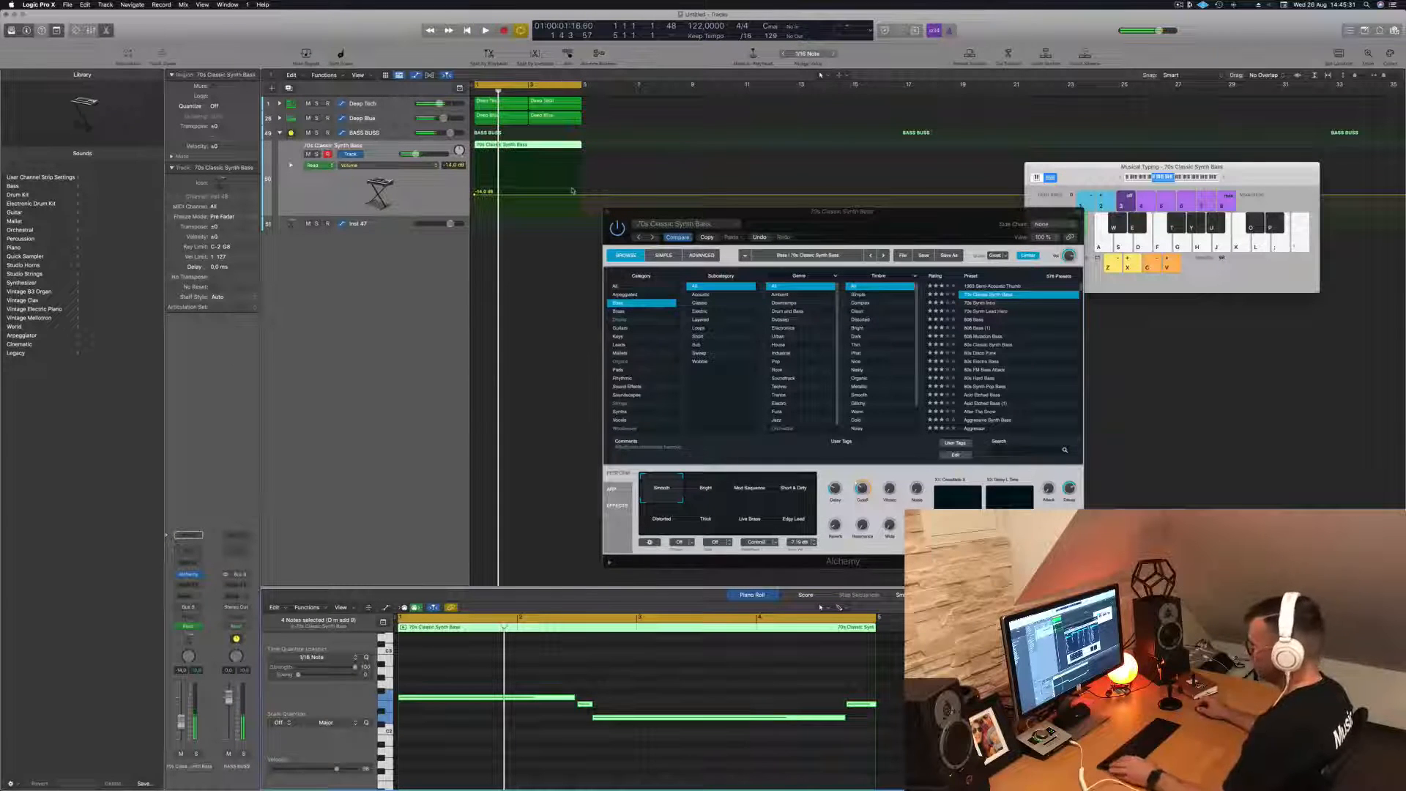
{"action": "key", "text": "space"}
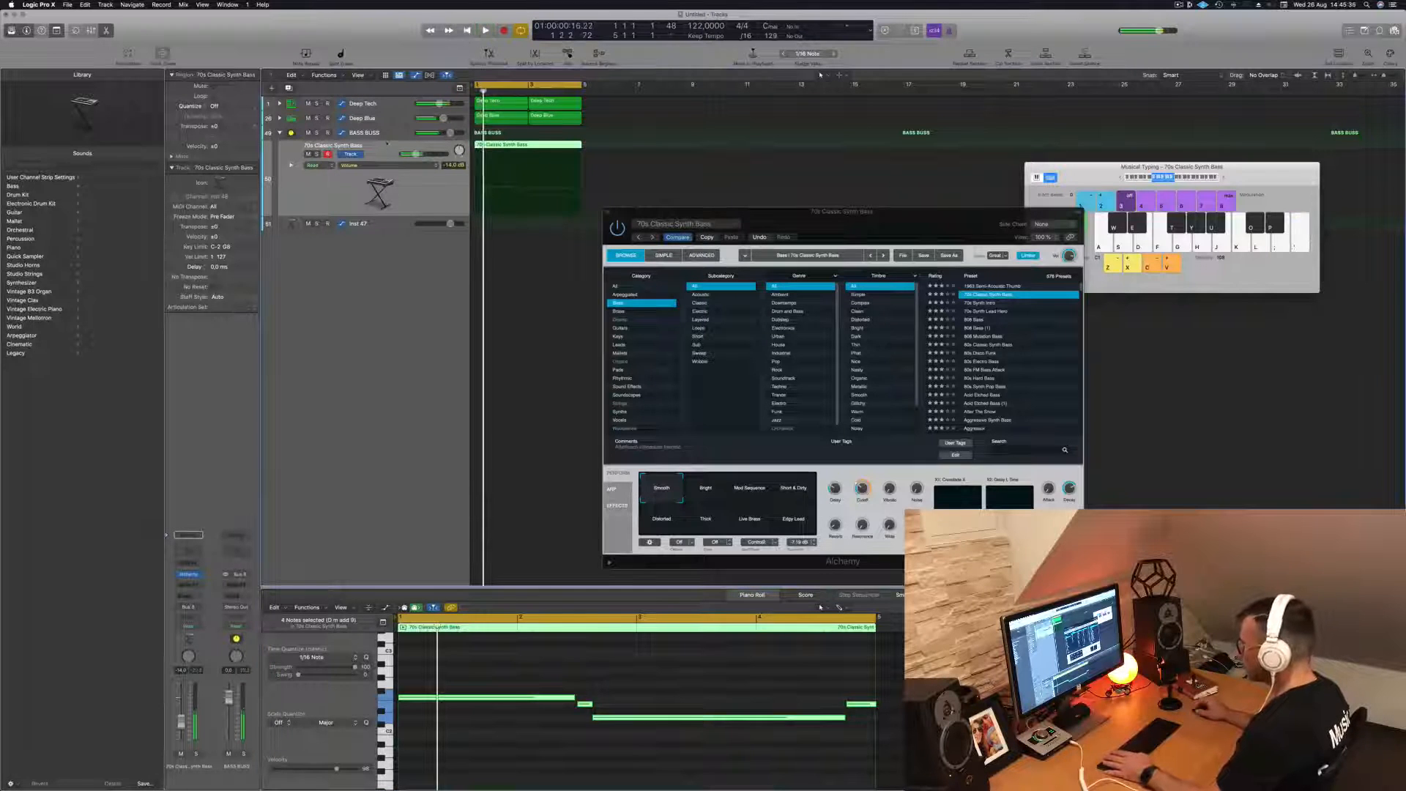
- Select the BASS BUSS track and insert a Compressor in its first audio effect slot
{"action": "left_click", "coordinate": [390, 135]}
{"action": "key", "text": "space"}
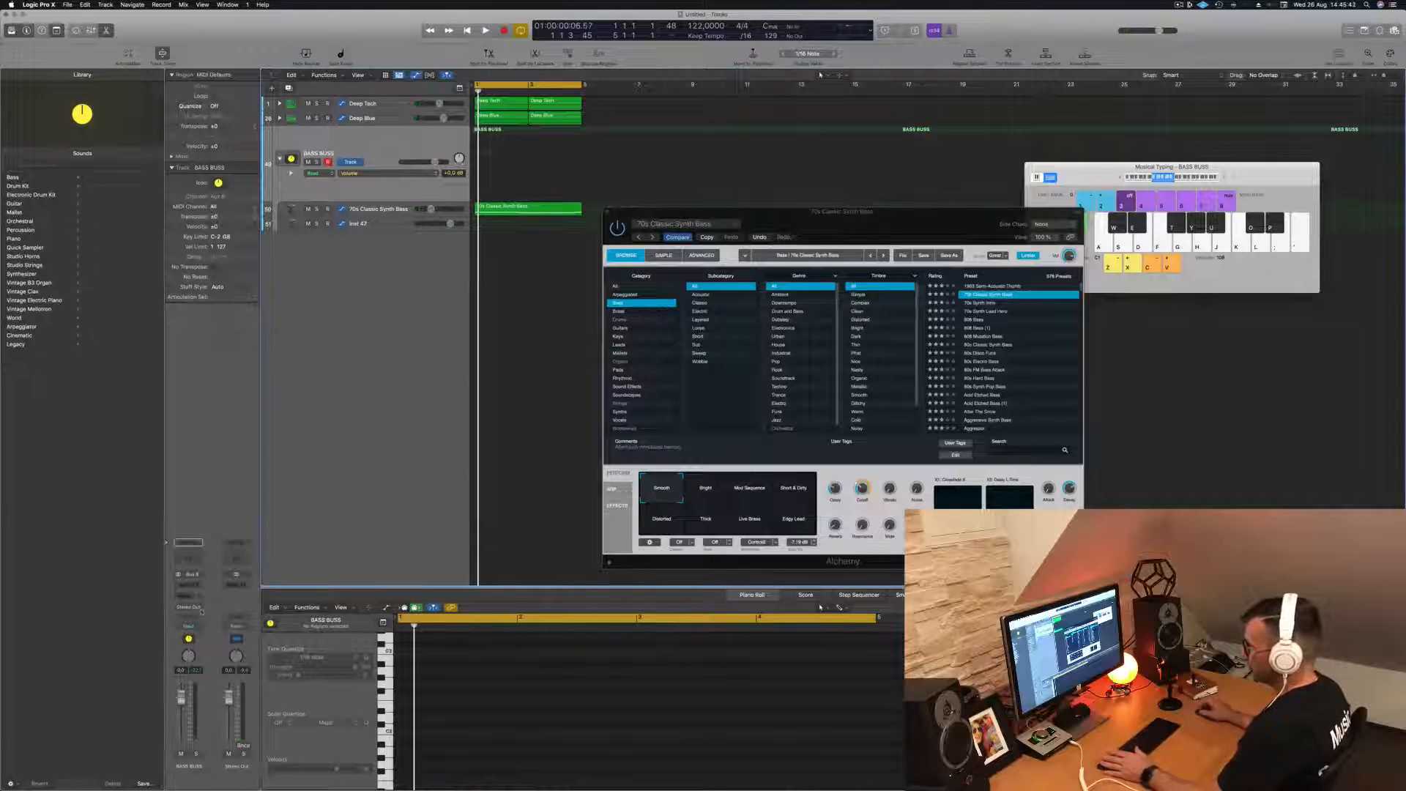
{"action": "left_click", "coordinate": [182, 585]}
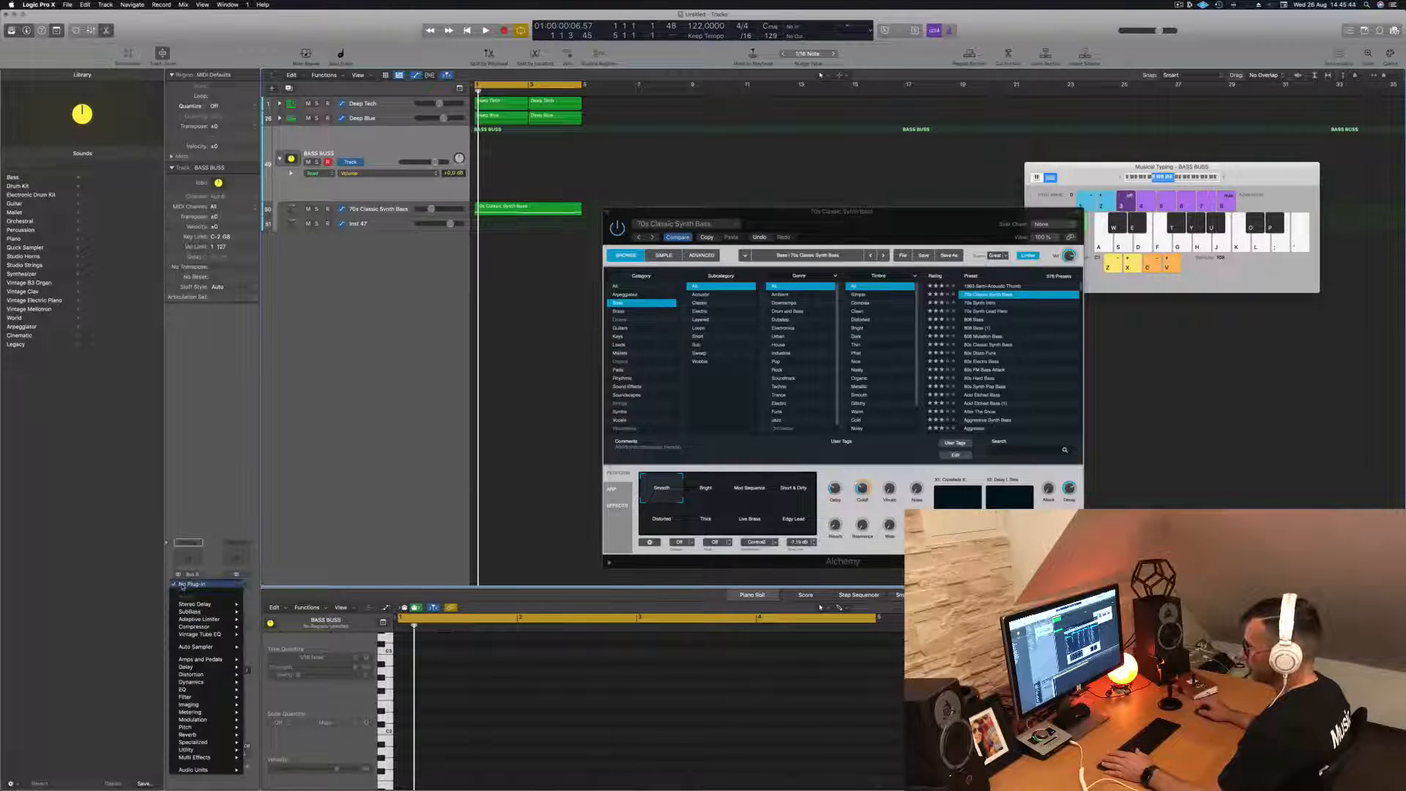
{"action": "left_click", "coordinate": [221, 517]}
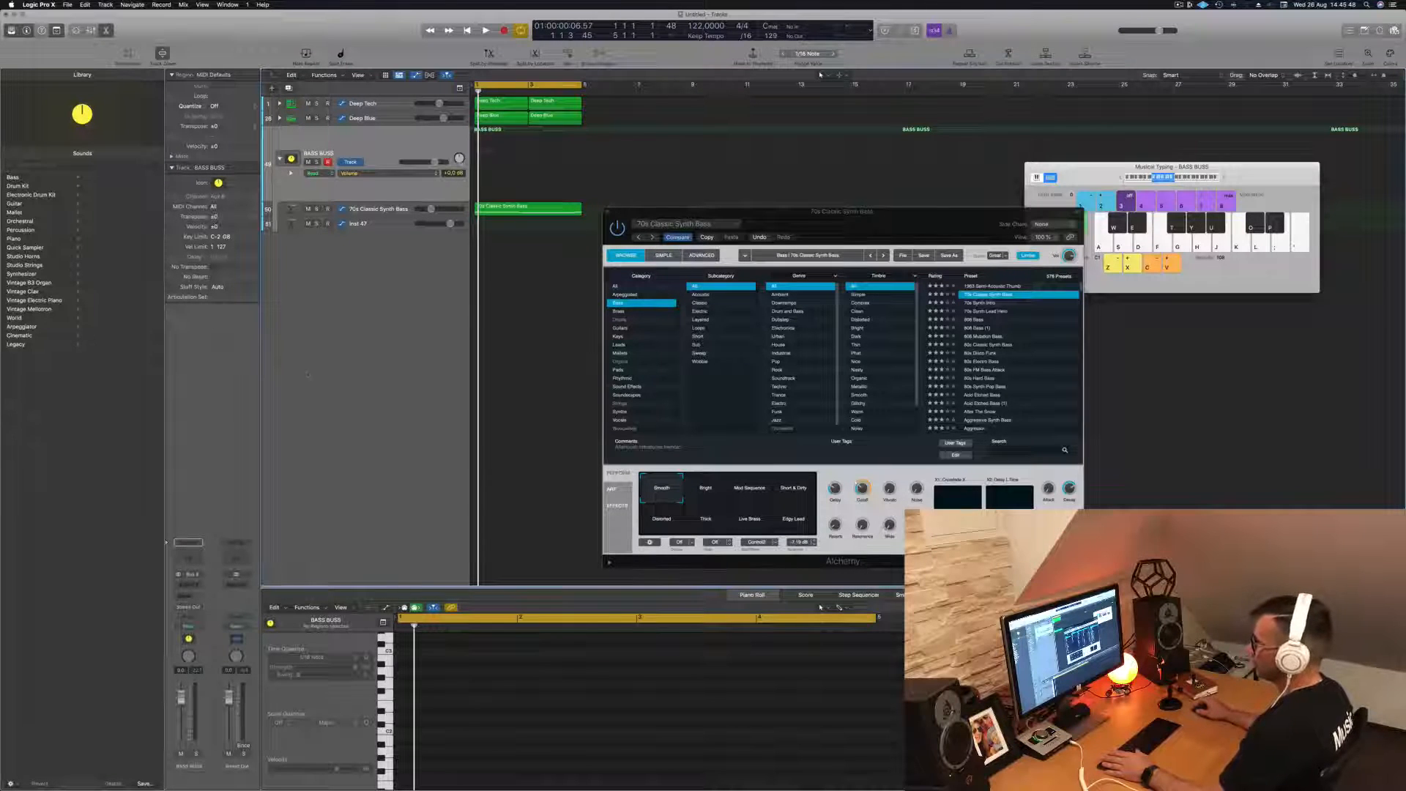
{"action": "key", "text": "space"}
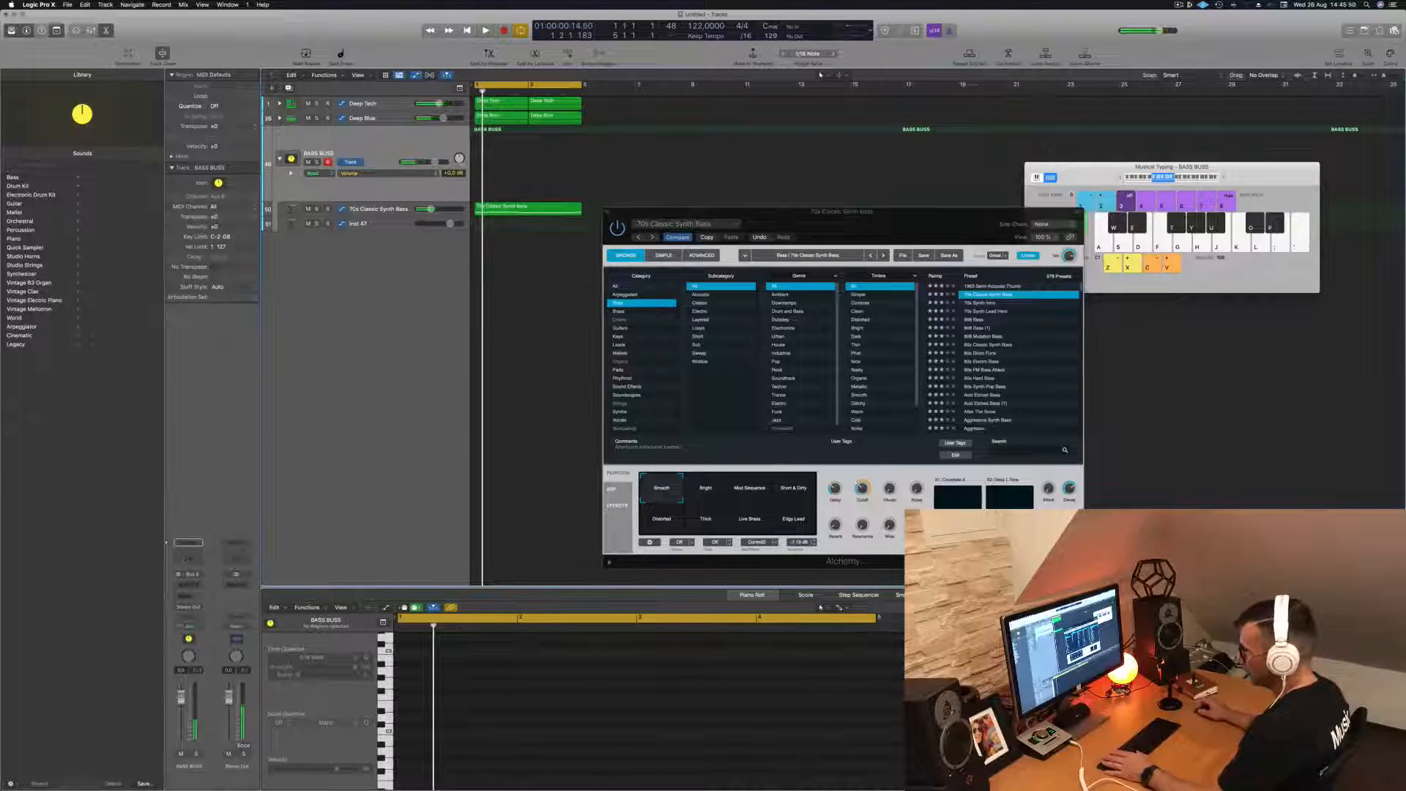
{"action": "left_click", "coordinate": [191, 585]}
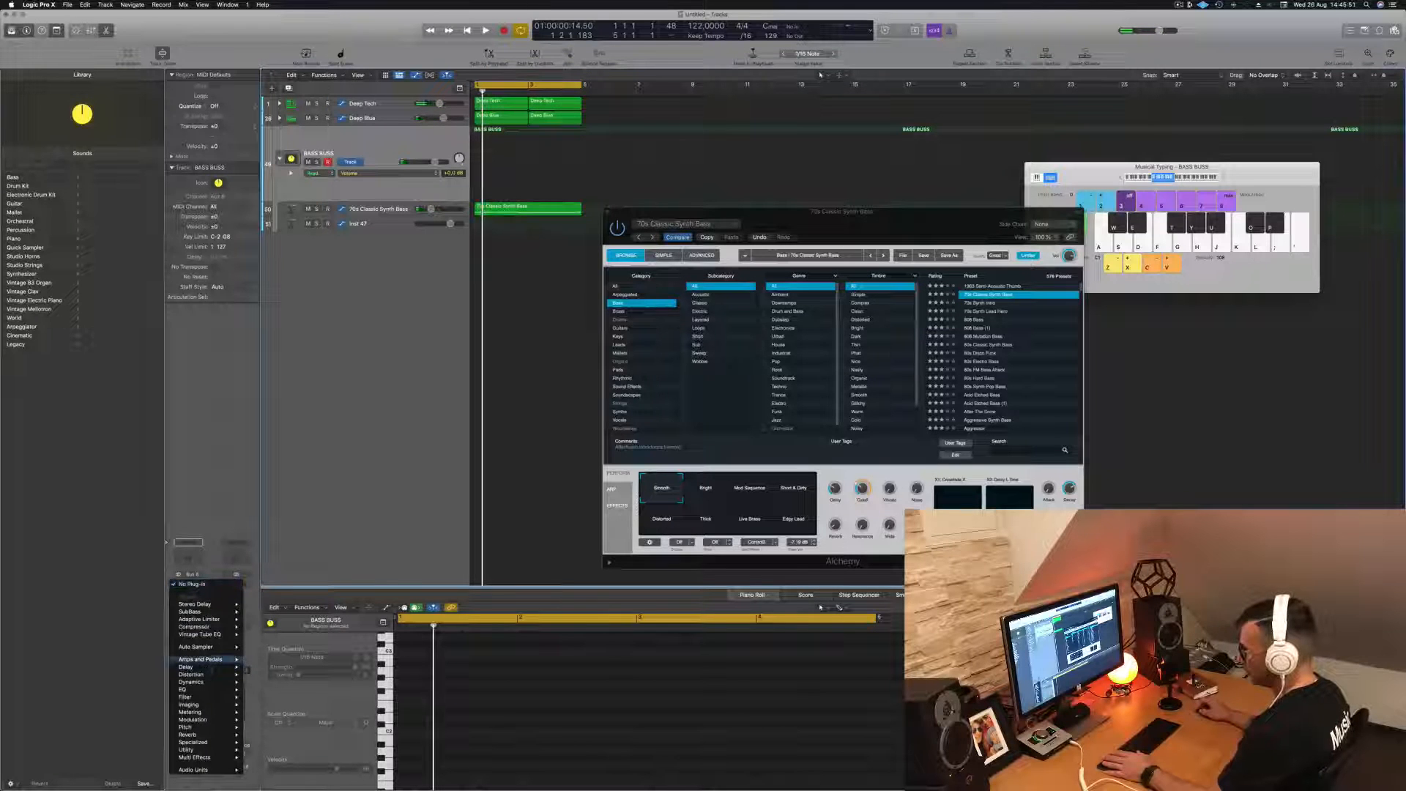
{"action": "mouse_move", "coordinate": [220, 627]}
{"action": "left_click", "coordinate": [264, 627]}
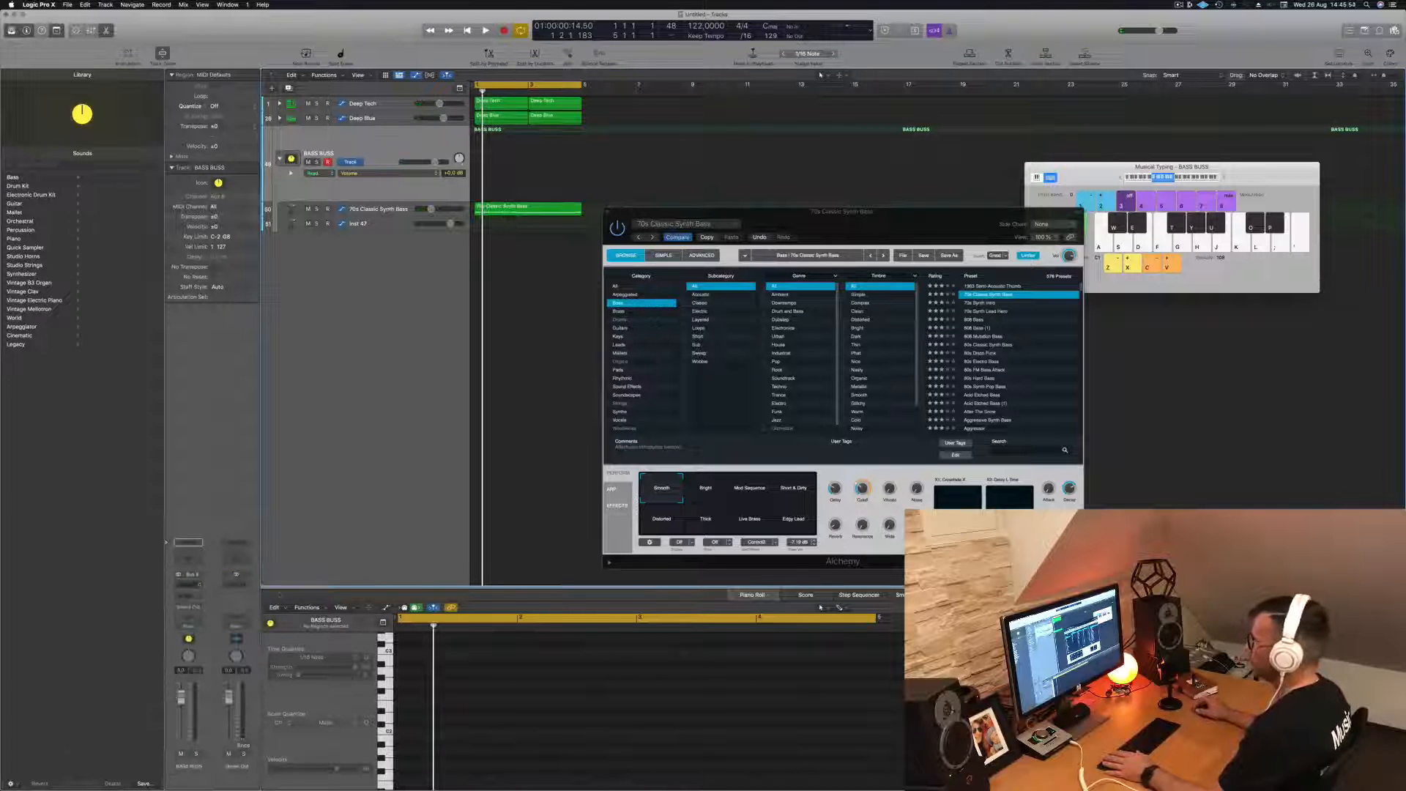
- Set the BASS BUSS Compressor's side chain source to Kick 1 - Deep Tech (Inst 1)
{"action": "left_click_drag", "start_coordinate": [700, 129], "coordinate": [685, 129]}
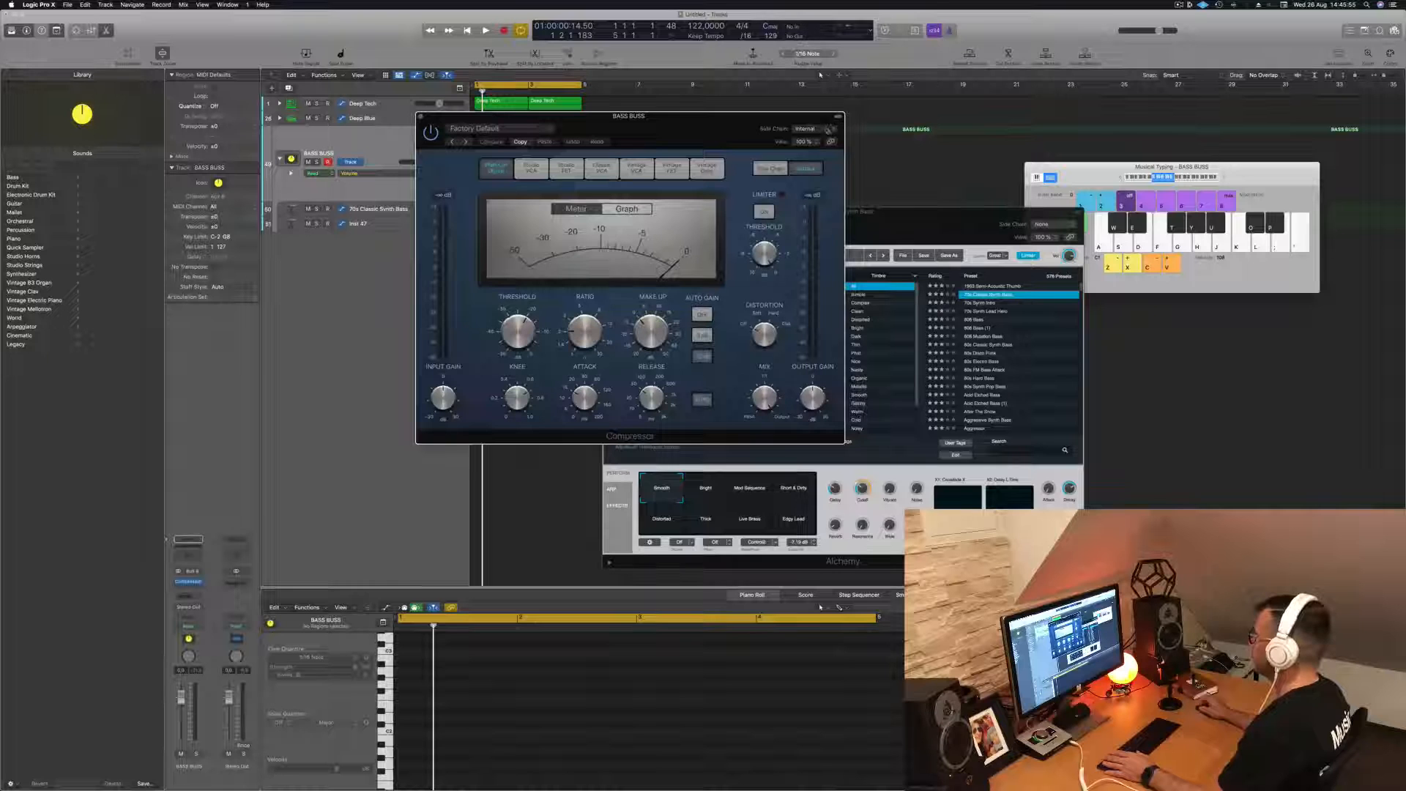
{"action": "mouse_move", "coordinate": [825, 150]}
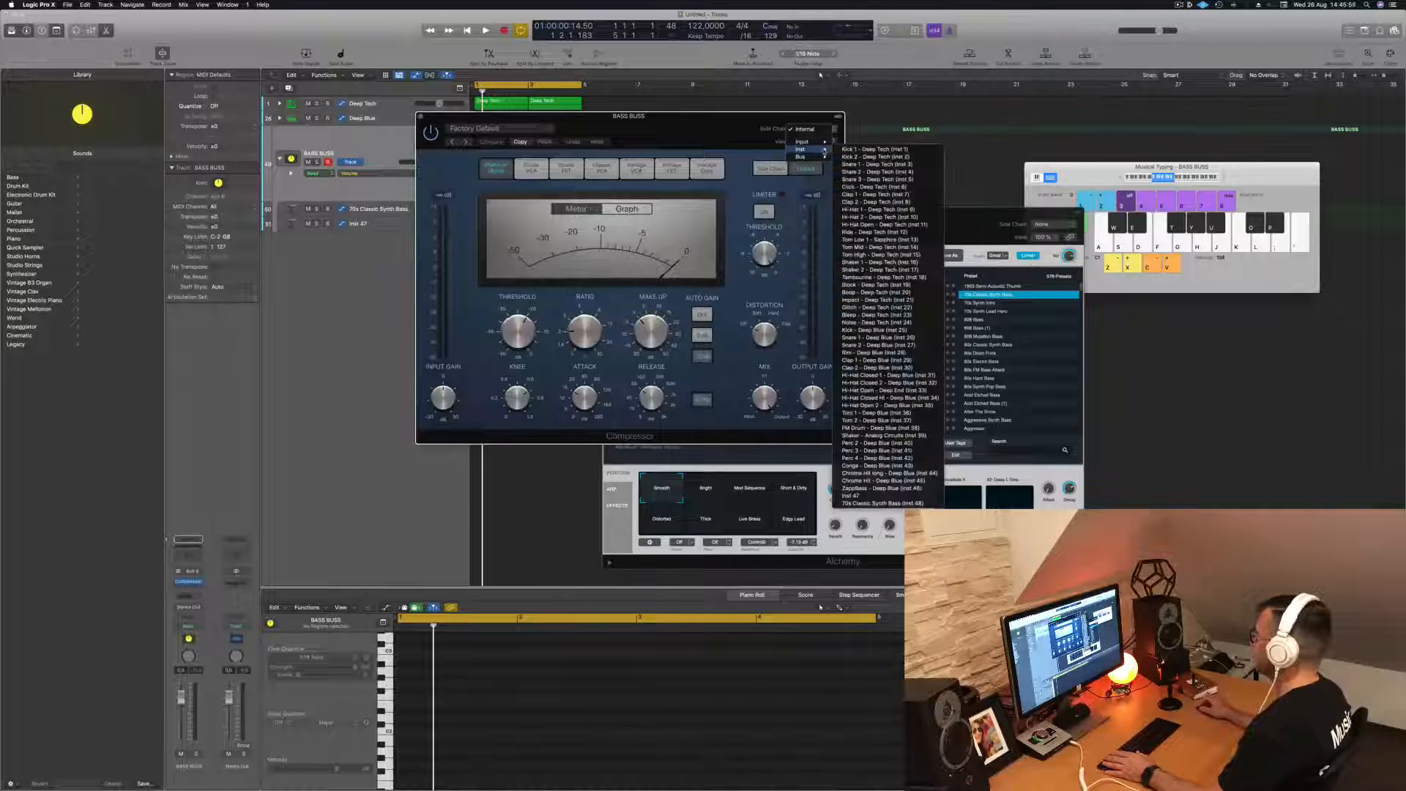
{"action": "left_click", "coordinate": [885, 150]}
- Move the Compressor window clear of the tracks and play the loop to hear the side-chained bass
{"action": "left_click_drag", "start_coordinate": [659, 116], "coordinate": [1014, 138]}
{"action": "key", "text": "space"}
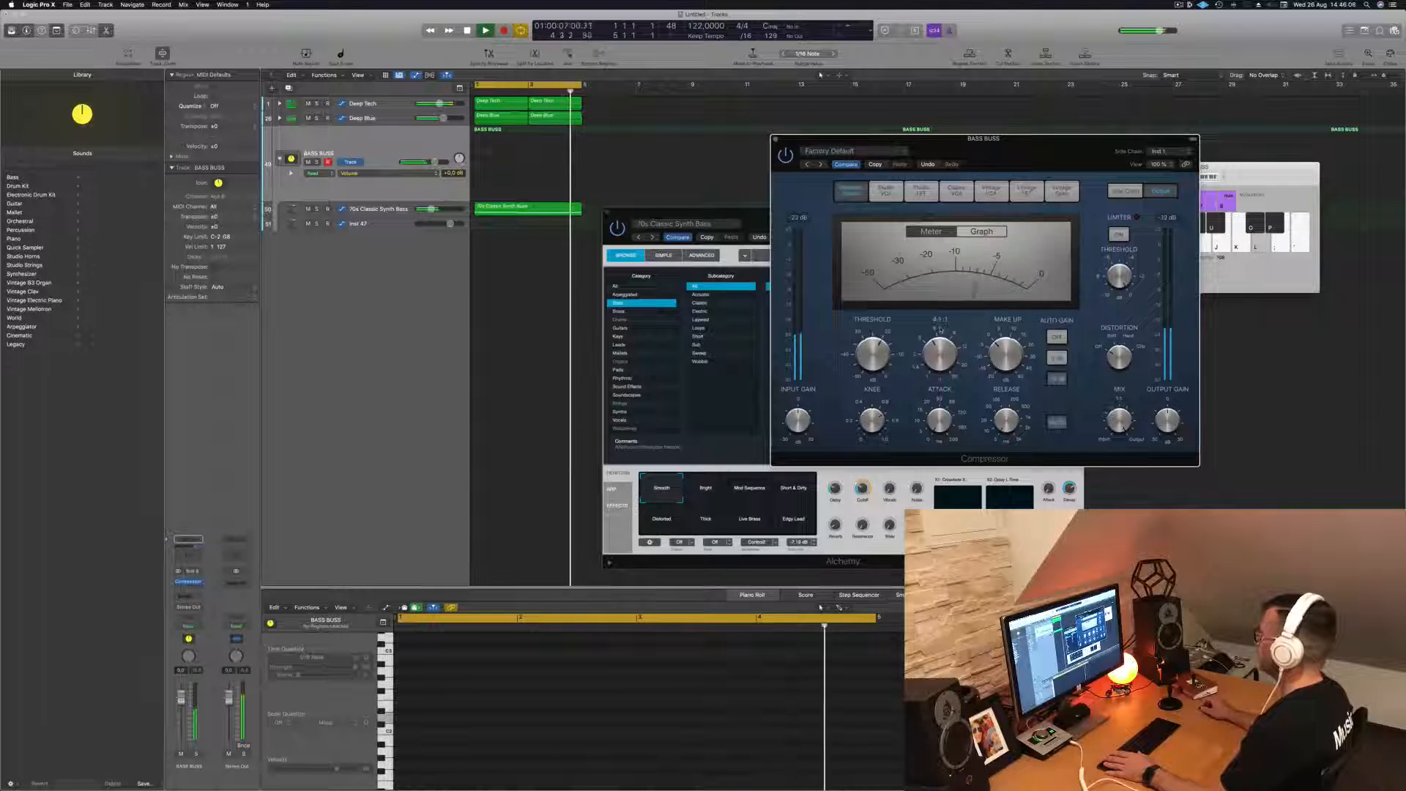
{"action": "left_click_drag", "start_coordinate": [1038, 139], "coordinate": [943, 198]}
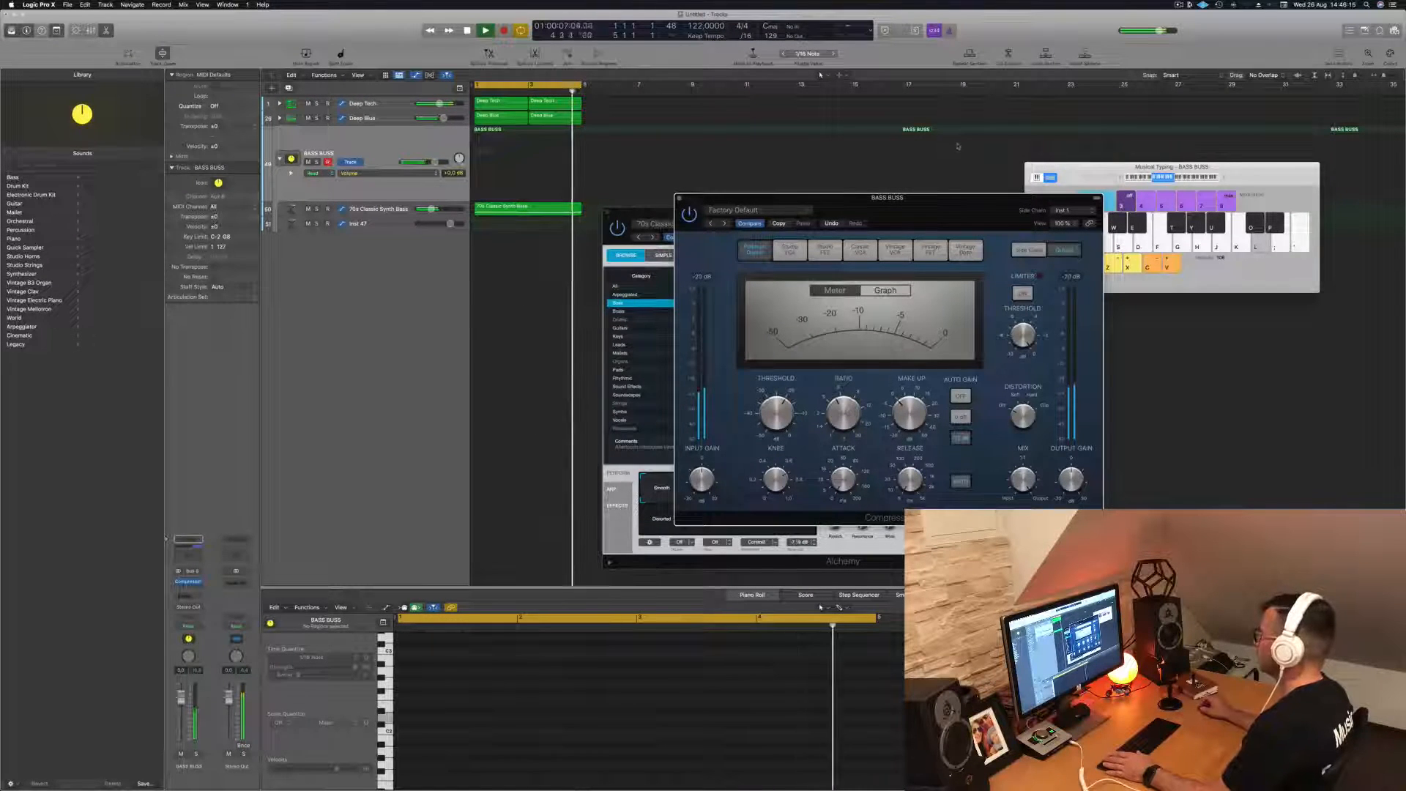
{"action": "left_click_drag", "start_coordinate": [887, 198], "coordinate": [939, 185]}
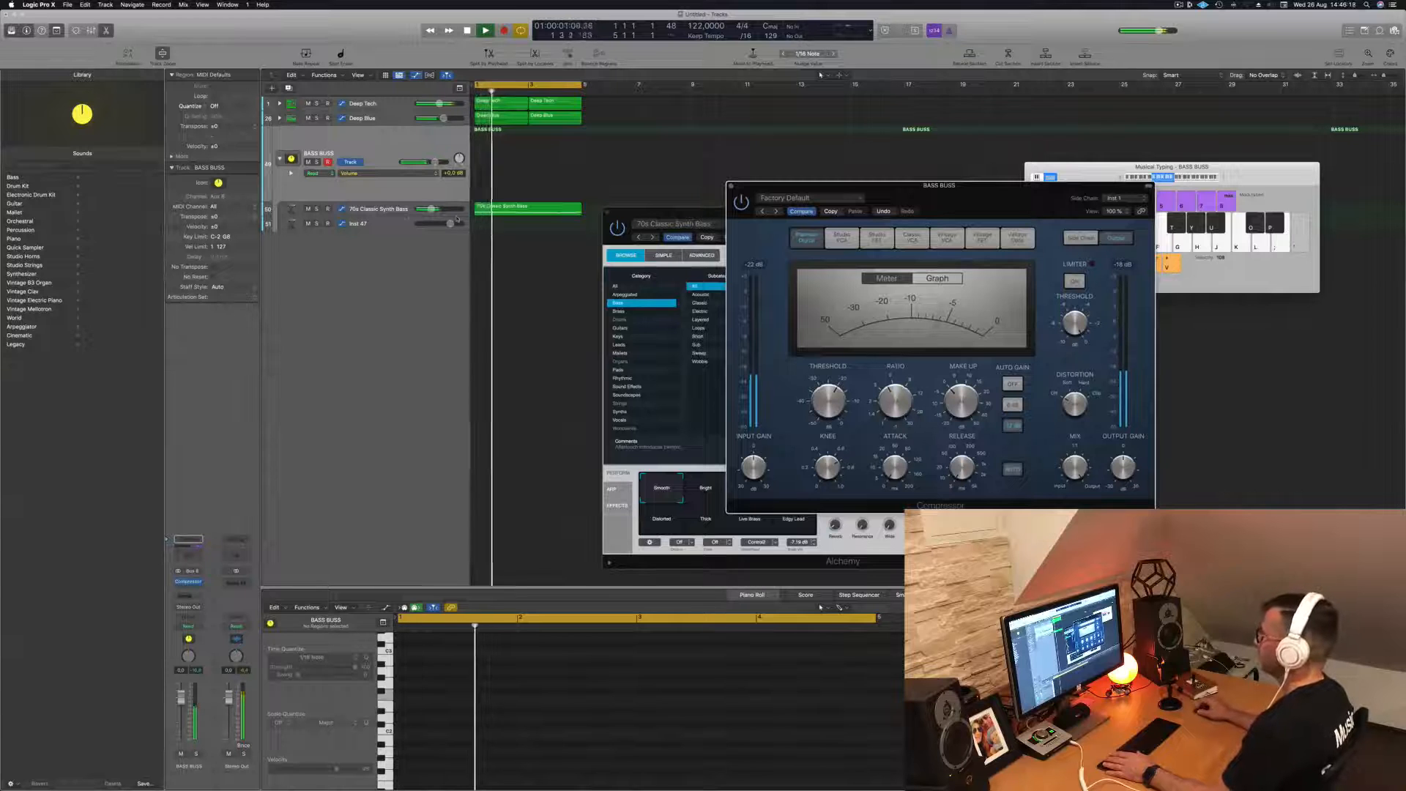
- Reopen Alchemy from the 70s Classic Synth Bass track and switch to the Short & Dirty snapshot while replaying the loop
{"action": "left_click", "coordinate": [377, 210]}
{"action": "key", "text": "space"}
{"action": "key", "text": "space"}
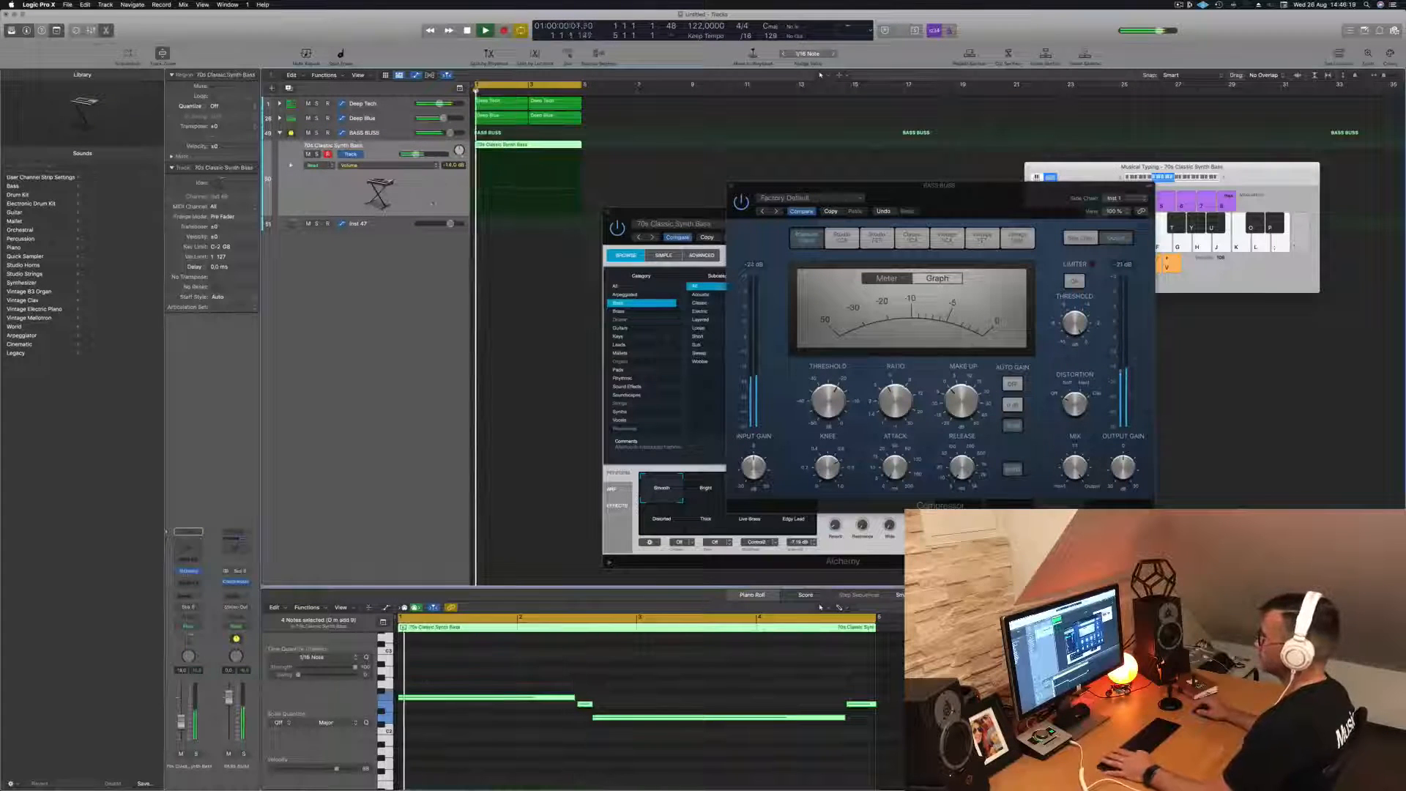
{"action": "left_click", "coordinate": [608, 213]}
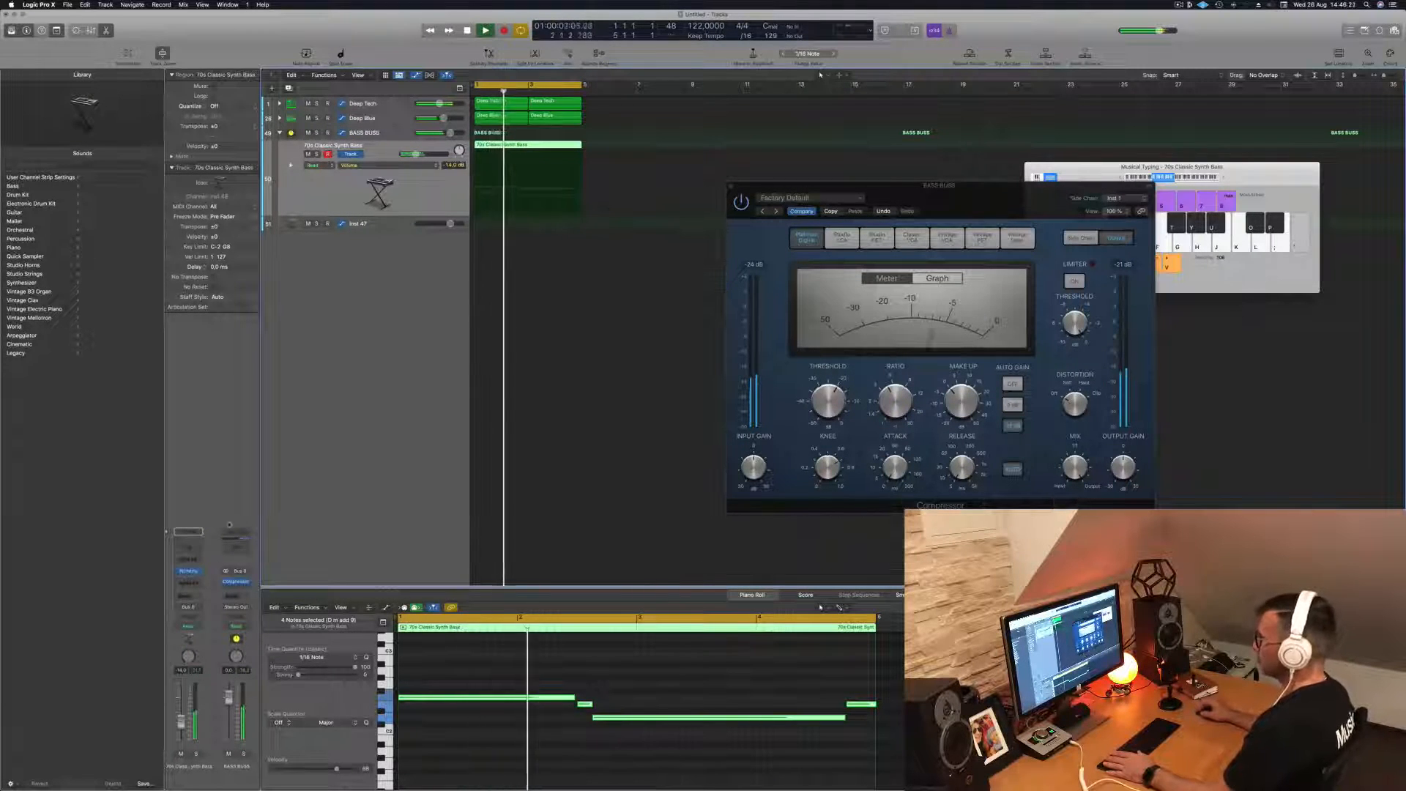
{"action": "left_click", "coordinate": [189, 572]}
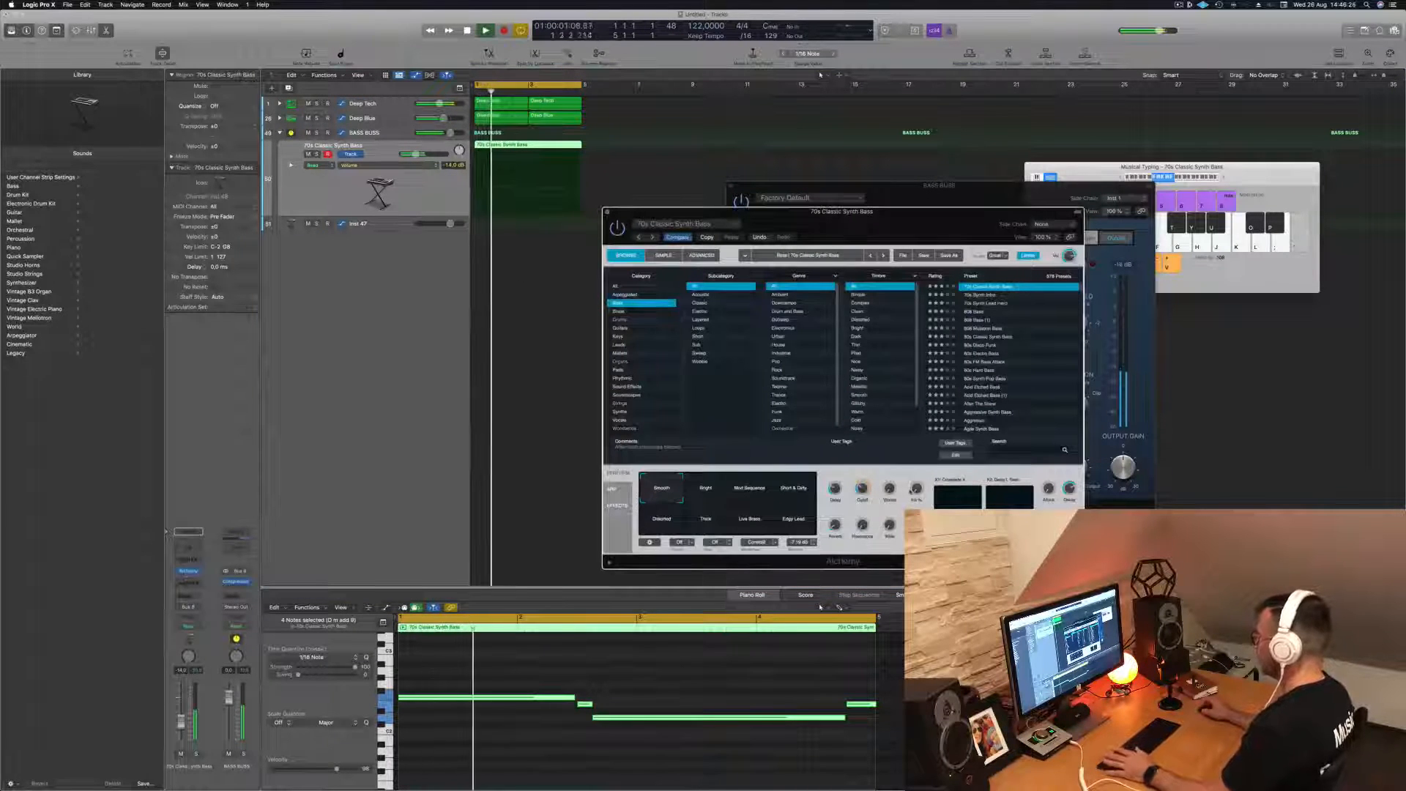
{"action": "key", "text": "space"}
{"action": "key", "text": "space"}
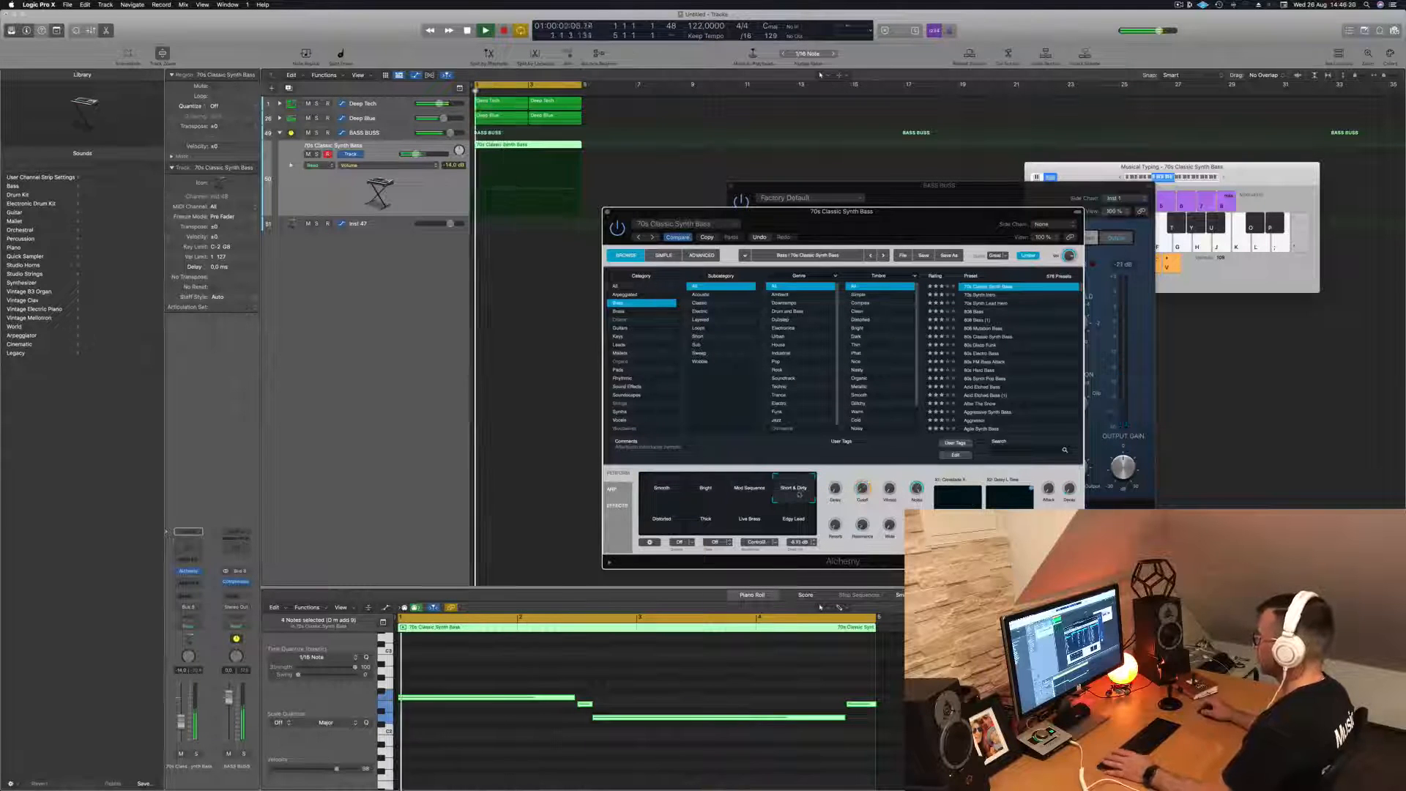
- Audition the Distorted, Live Brass and Edgy Lead snapshots, switch to Smooth, and close the Alchemy window
{"action": "left_click", "coordinate": [680, 525]}
{"action": "left_click", "coordinate": [748, 521]}
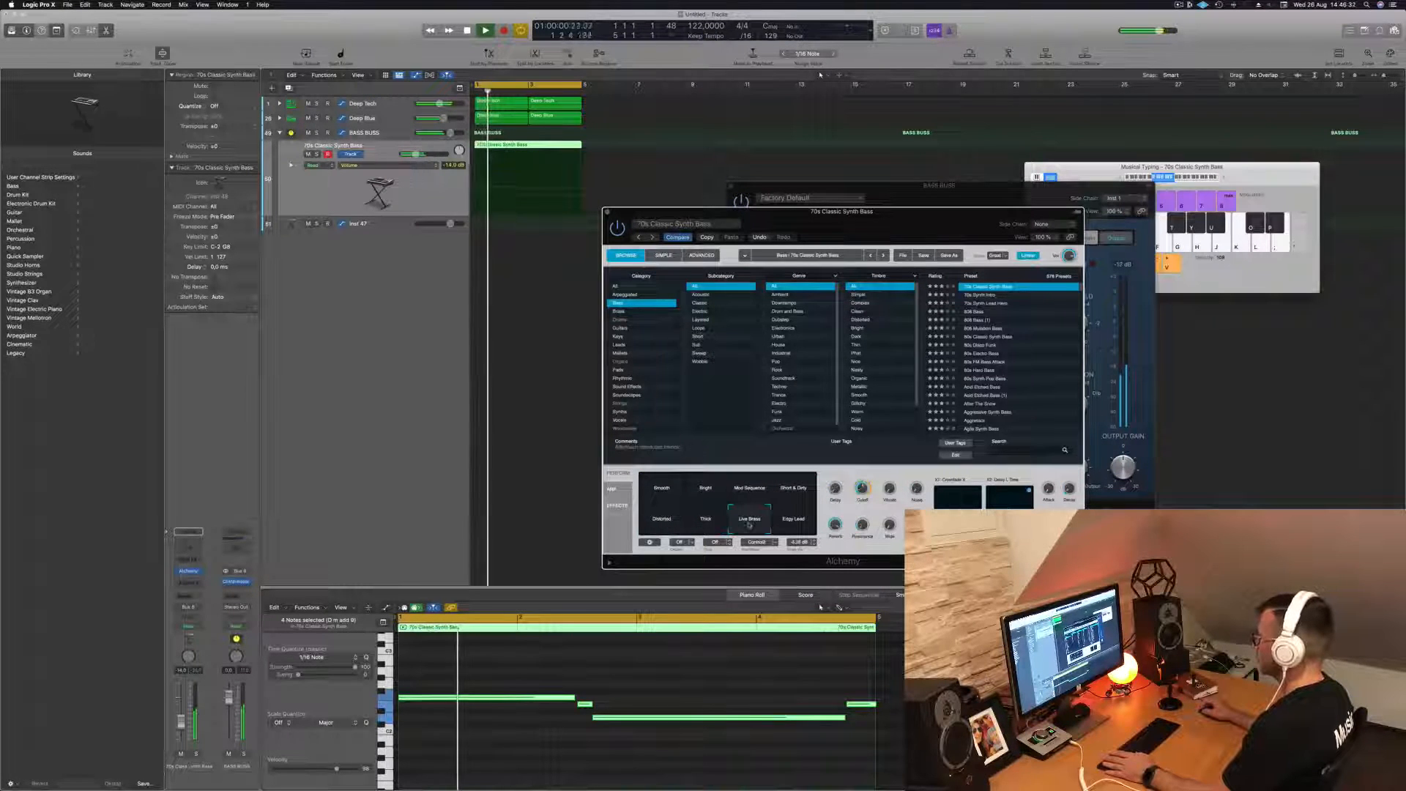
{"action": "left_click", "coordinate": [797, 526]}
{"action": "left_click", "coordinate": [662, 488]}
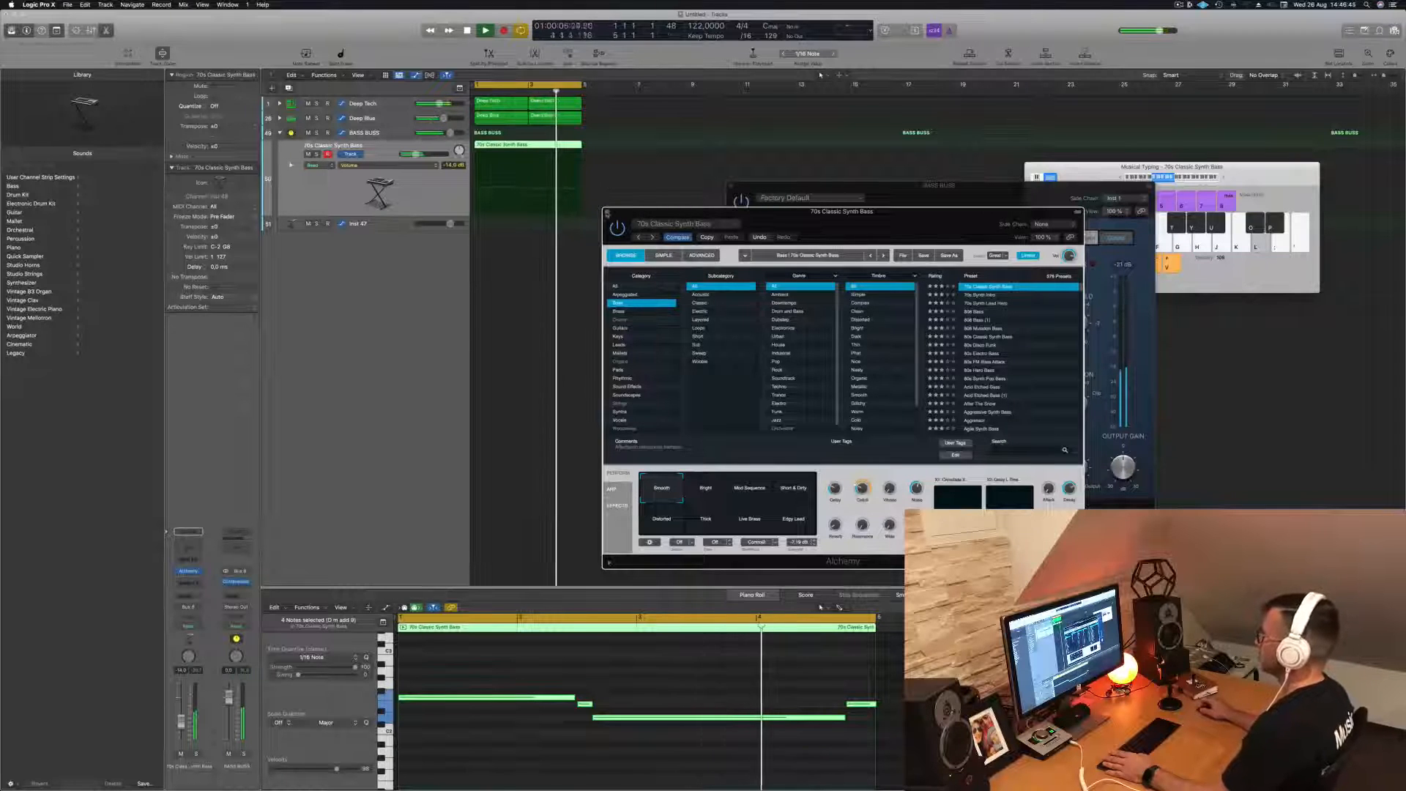
{"action": "left_click", "coordinate": [608, 212]}
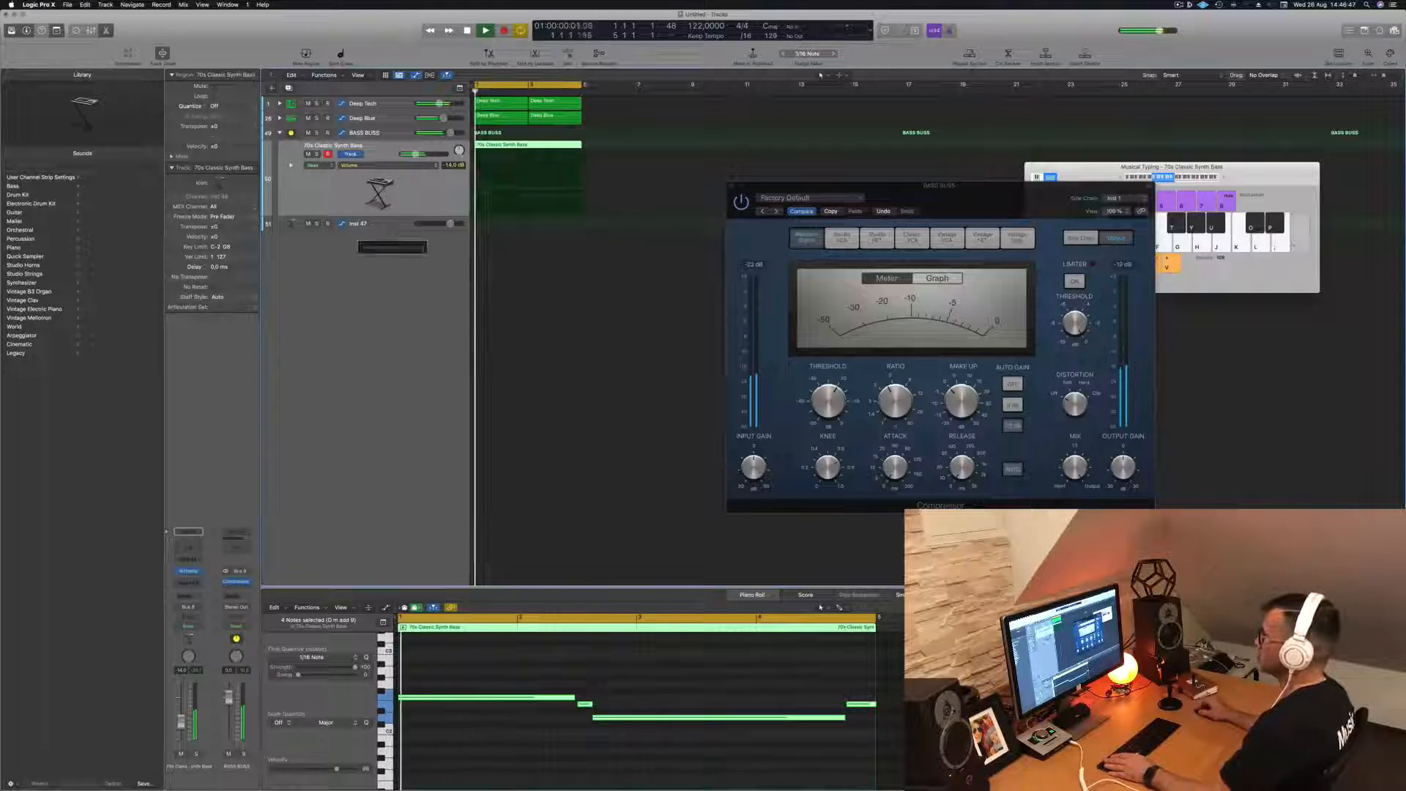
- Copy the 70s Classic Synth Bass region onto the Inst 47 track at the same start position
{"action": "left_click", "coordinate": [383, 224]}
{"action": "left_click", "coordinate": [539, 147]}
{"action": "key", "text": "space"}
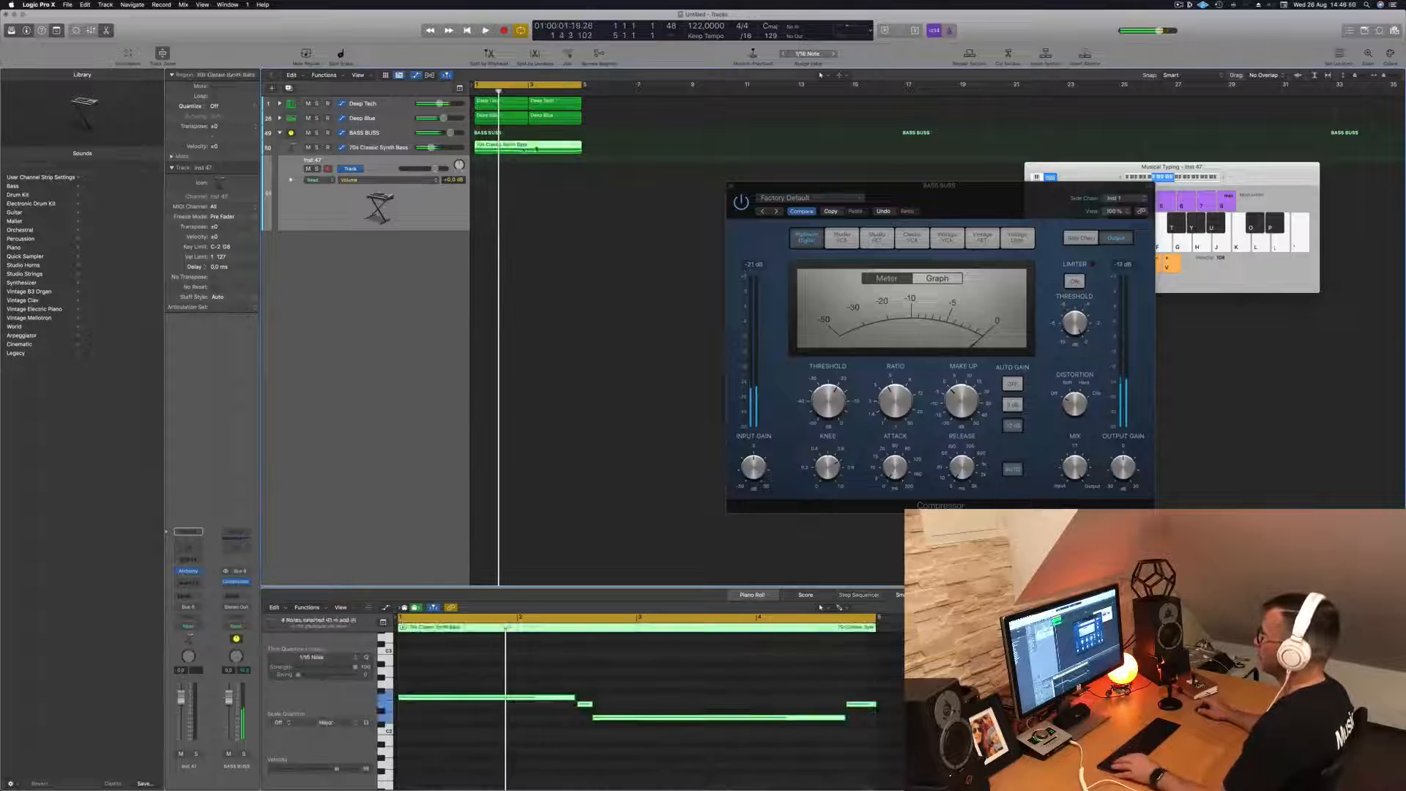
{"action": "left_click_drag", "start_coordinate": [524, 153], "coordinate": [524, 184]}
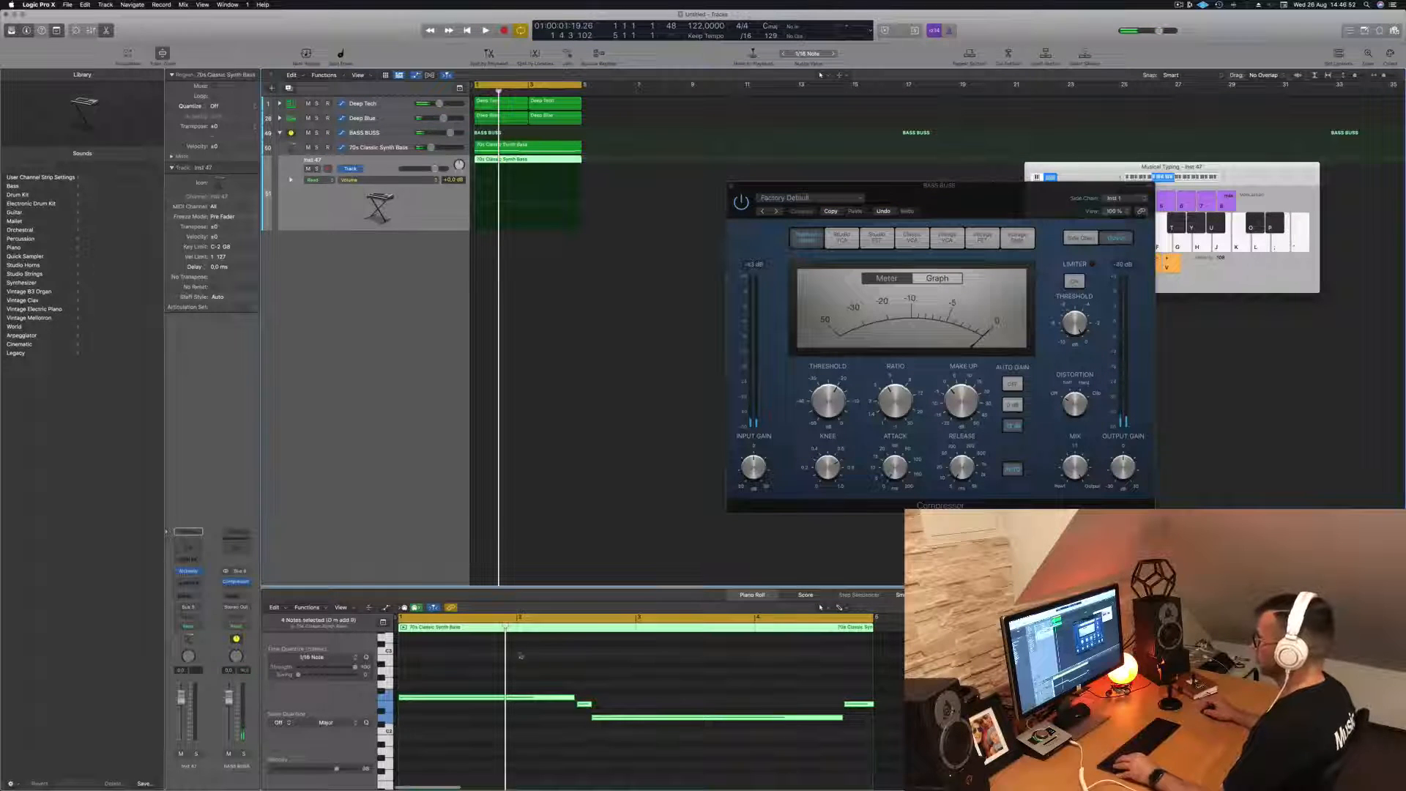
- Replace the copied region's first long note with a run of eight short notes at the same pitch
{"action": "left_click", "coordinate": [540, 697]}
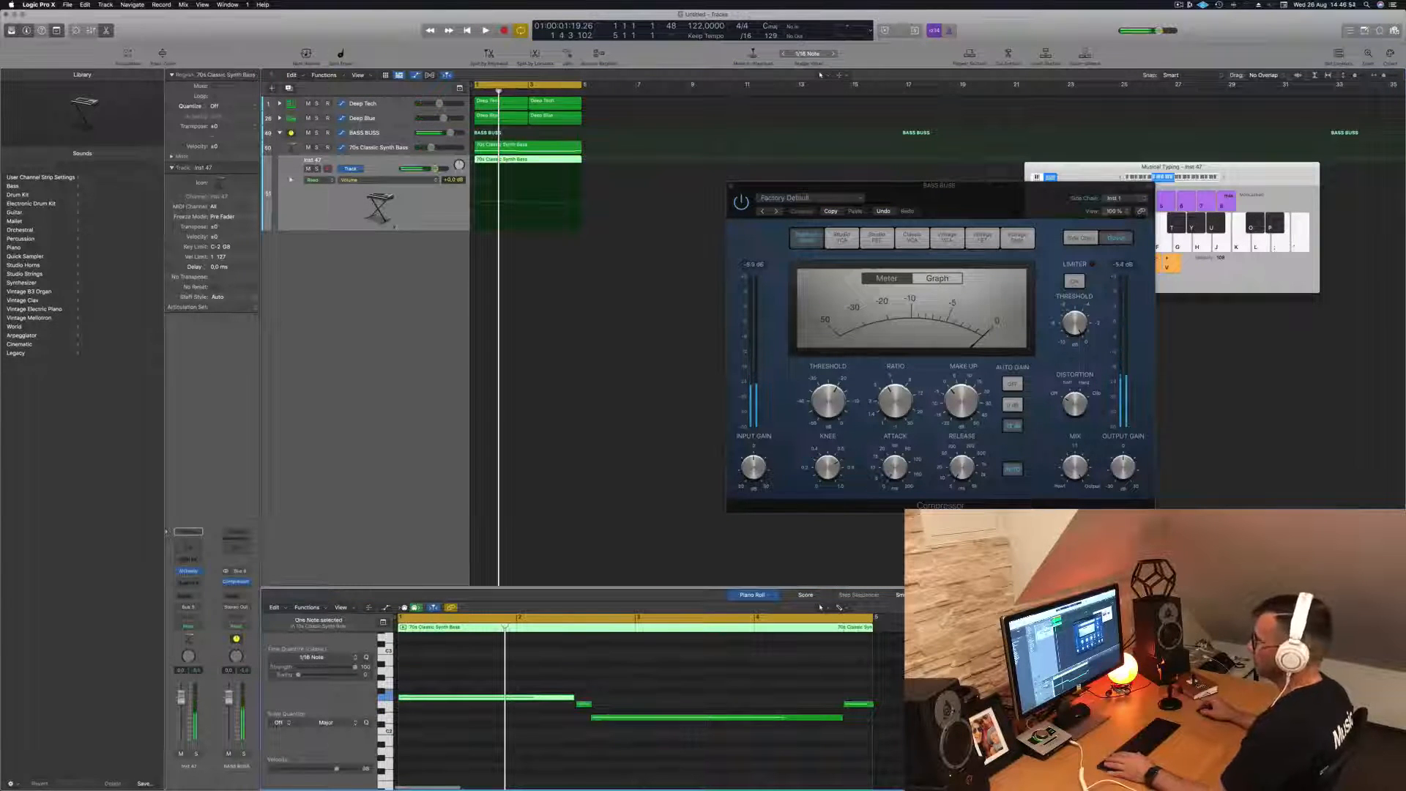
{"action": "key", "text": "space"}
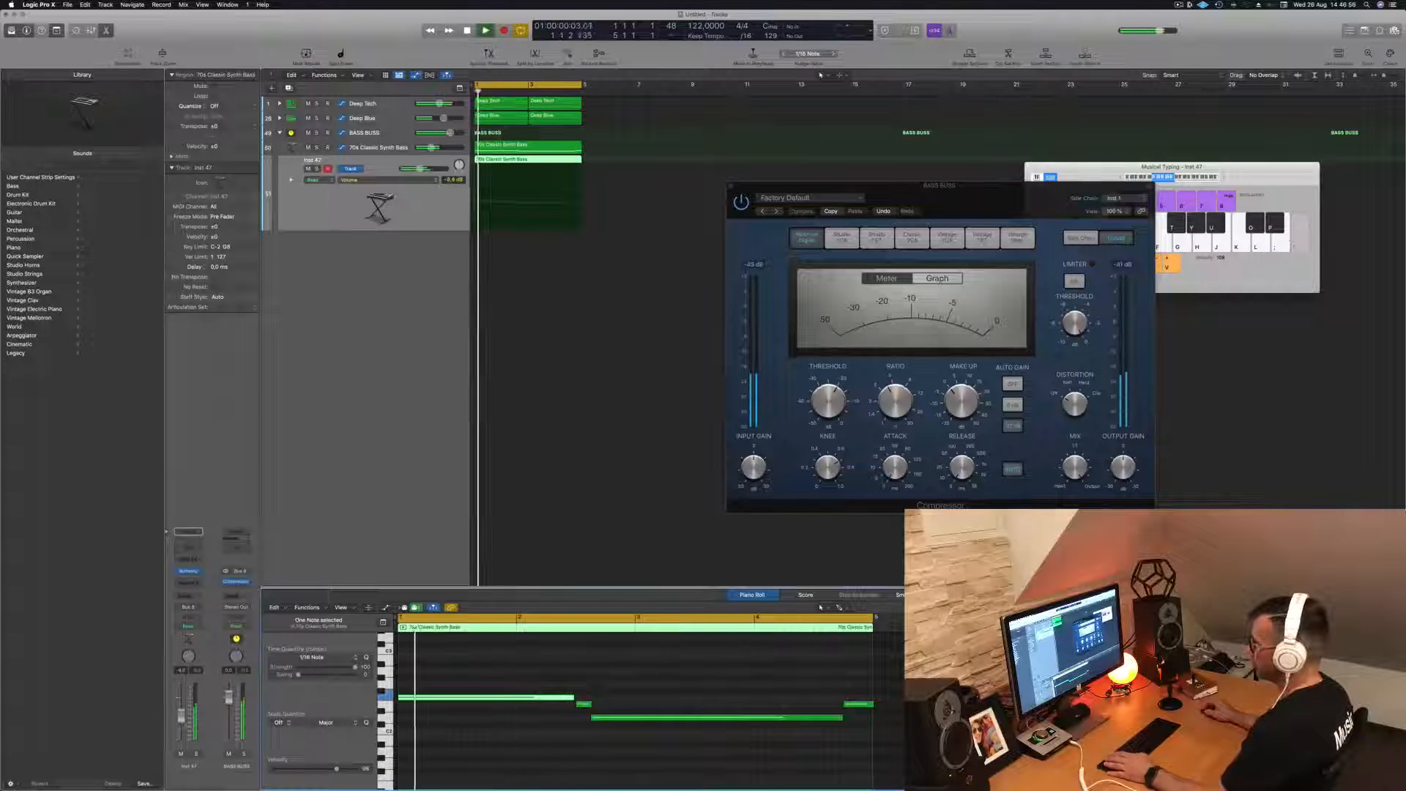
{"action": "left_click_drag", "start_coordinate": [572, 695], "coordinate": [504, 706]}
{"action": "key", "text": "space"}
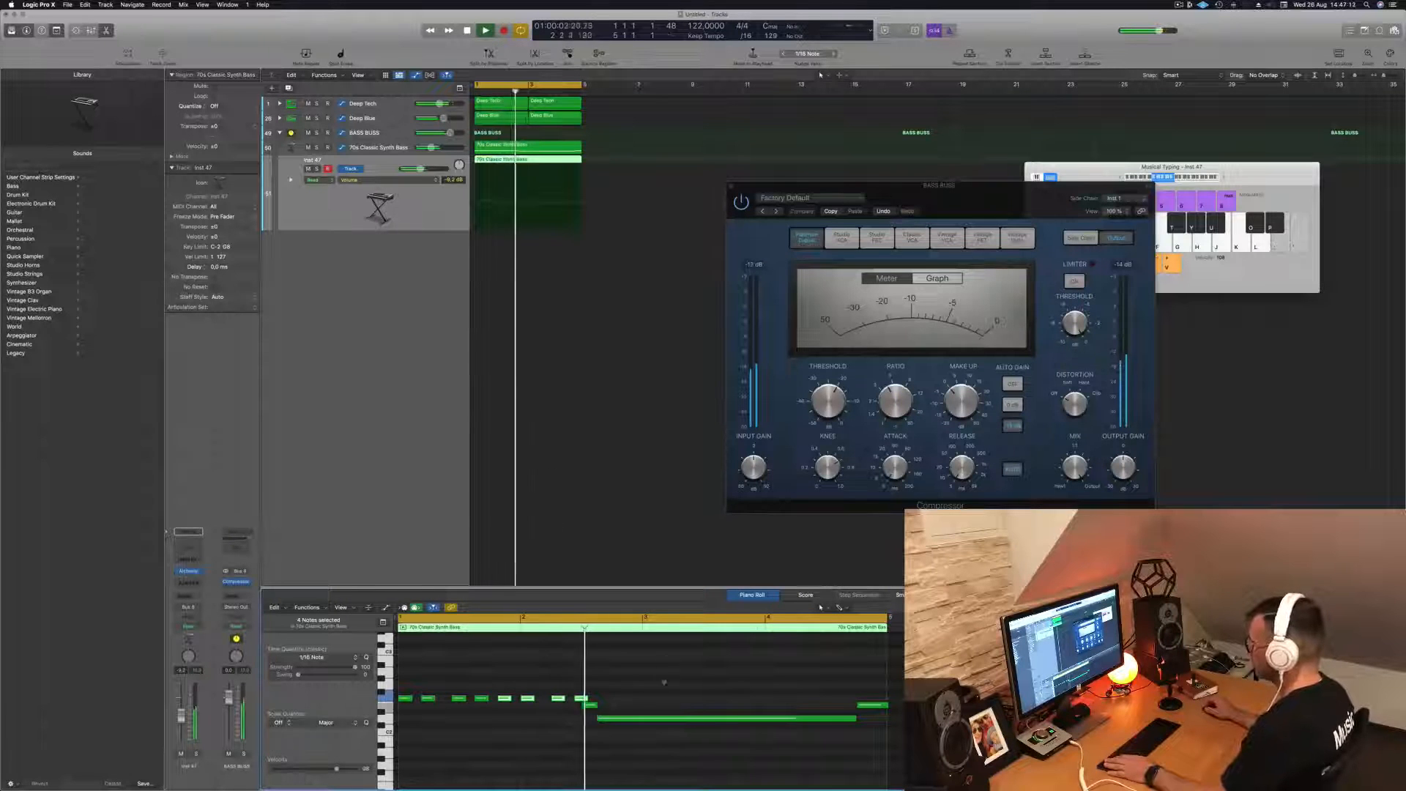
- Respace the last two short notes of the run so they match the spacing of the others
{"action": "key", "text": "space"}
{"action": "left_click", "coordinate": [583, 698]}
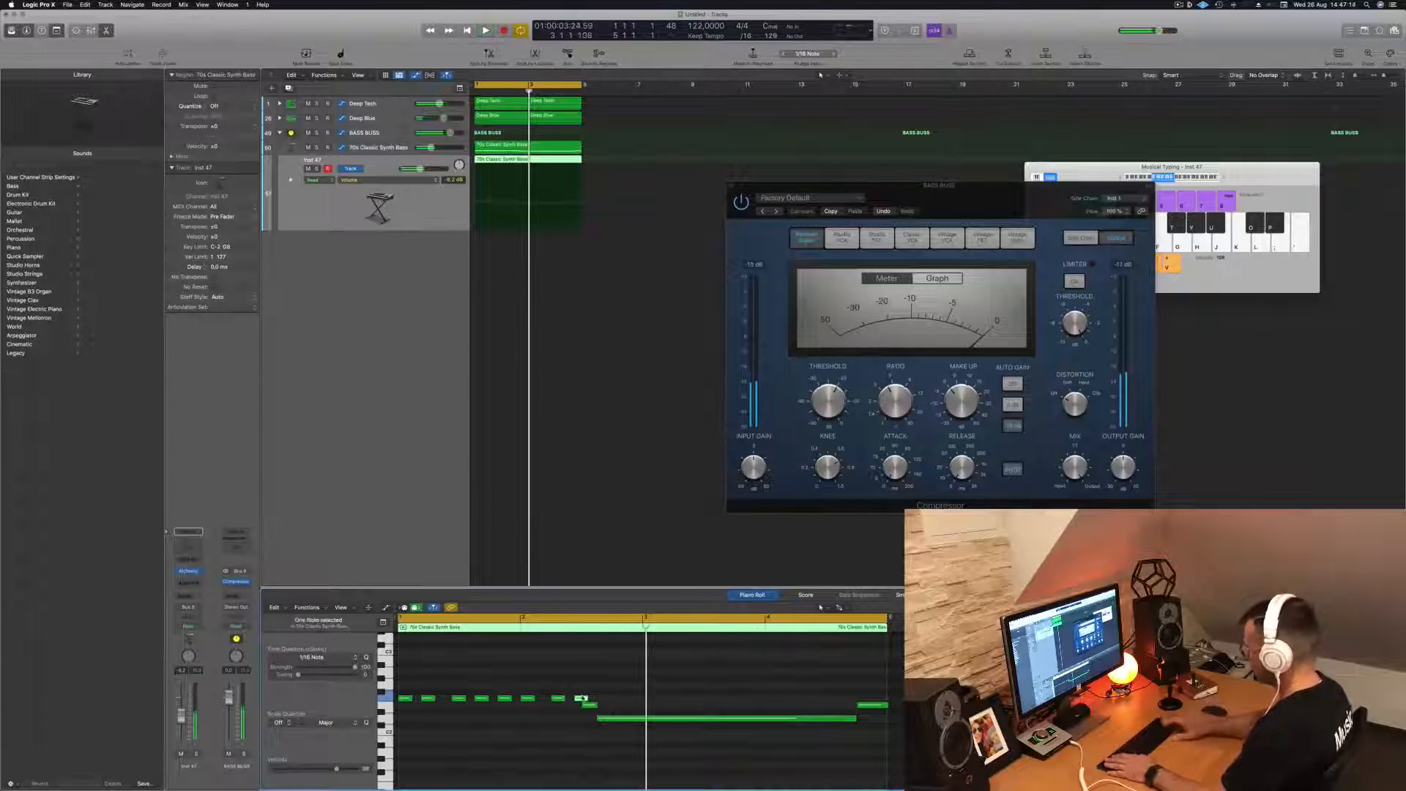
{"action": "key", "text": "space"}
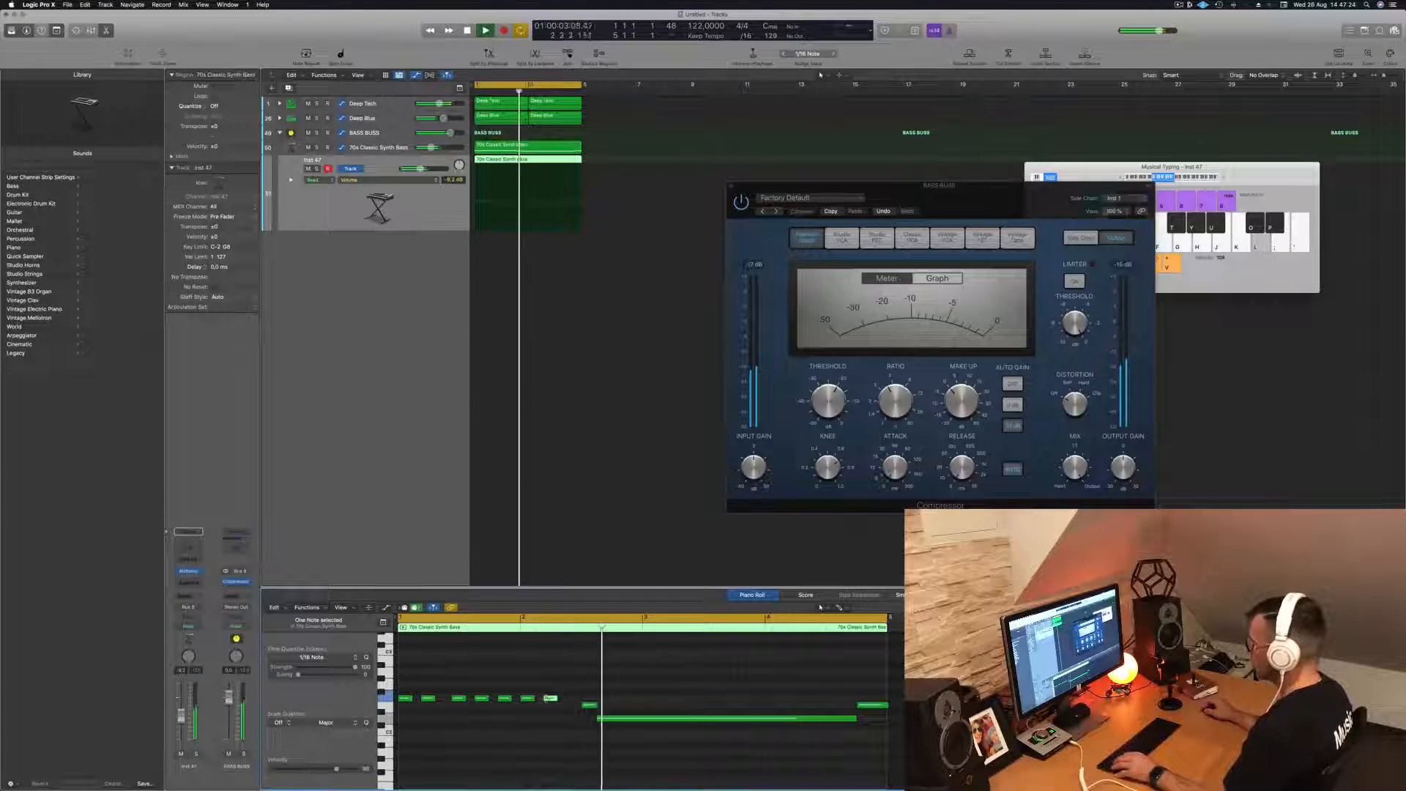
{"action": "left_click_drag", "start_coordinate": [559, 707], "coordinate": [576, 708]}
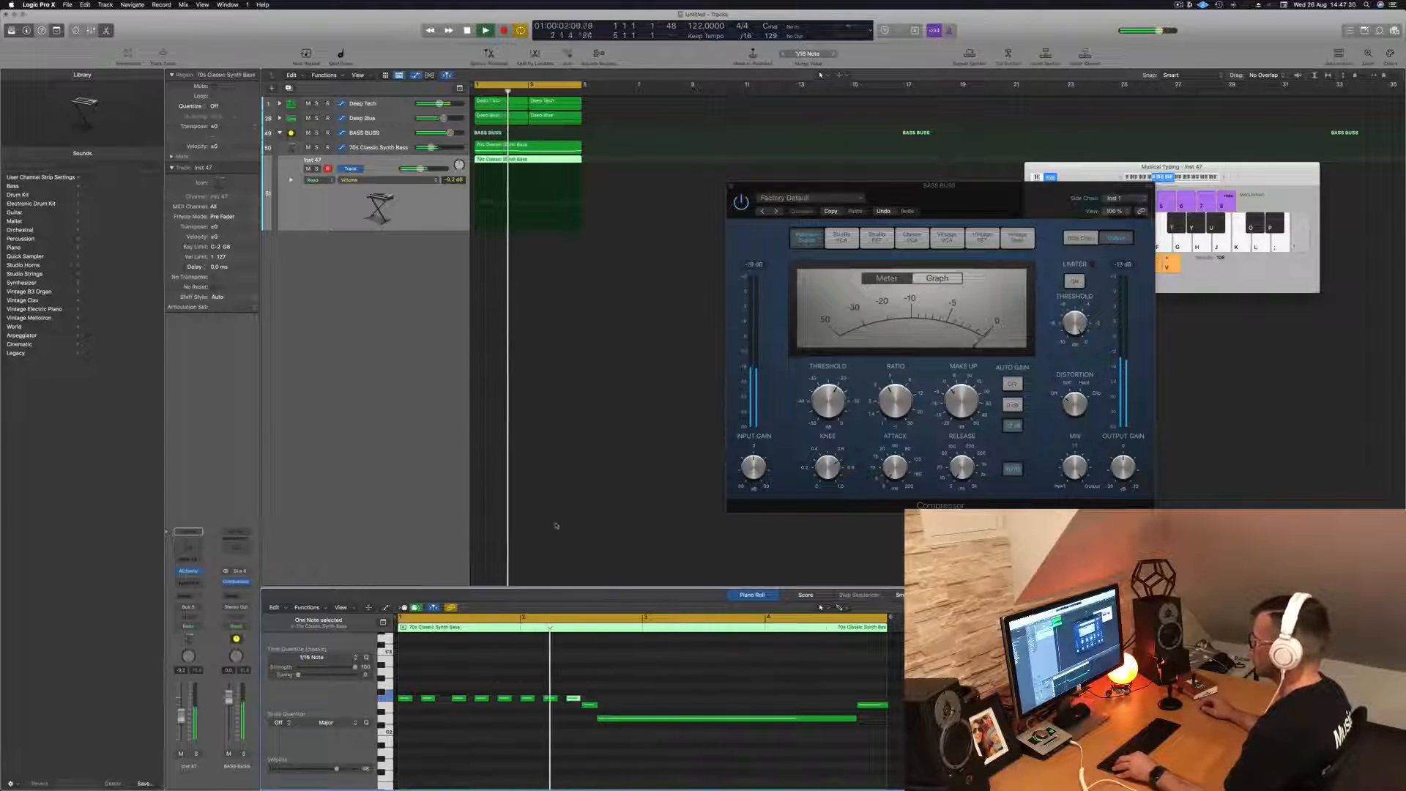
- Open Alchemy on the Inst 47 track and load the Bright Punchy Synth preset while the loop plays
{"action": "scroll", "coordinate": [576, 520], "scroll_direction": "down", "scroll_amount": 3}
{"action": "scroll", "coordinate": [577, 519], "scroll_direction": "down", "scroll_amount": 1}
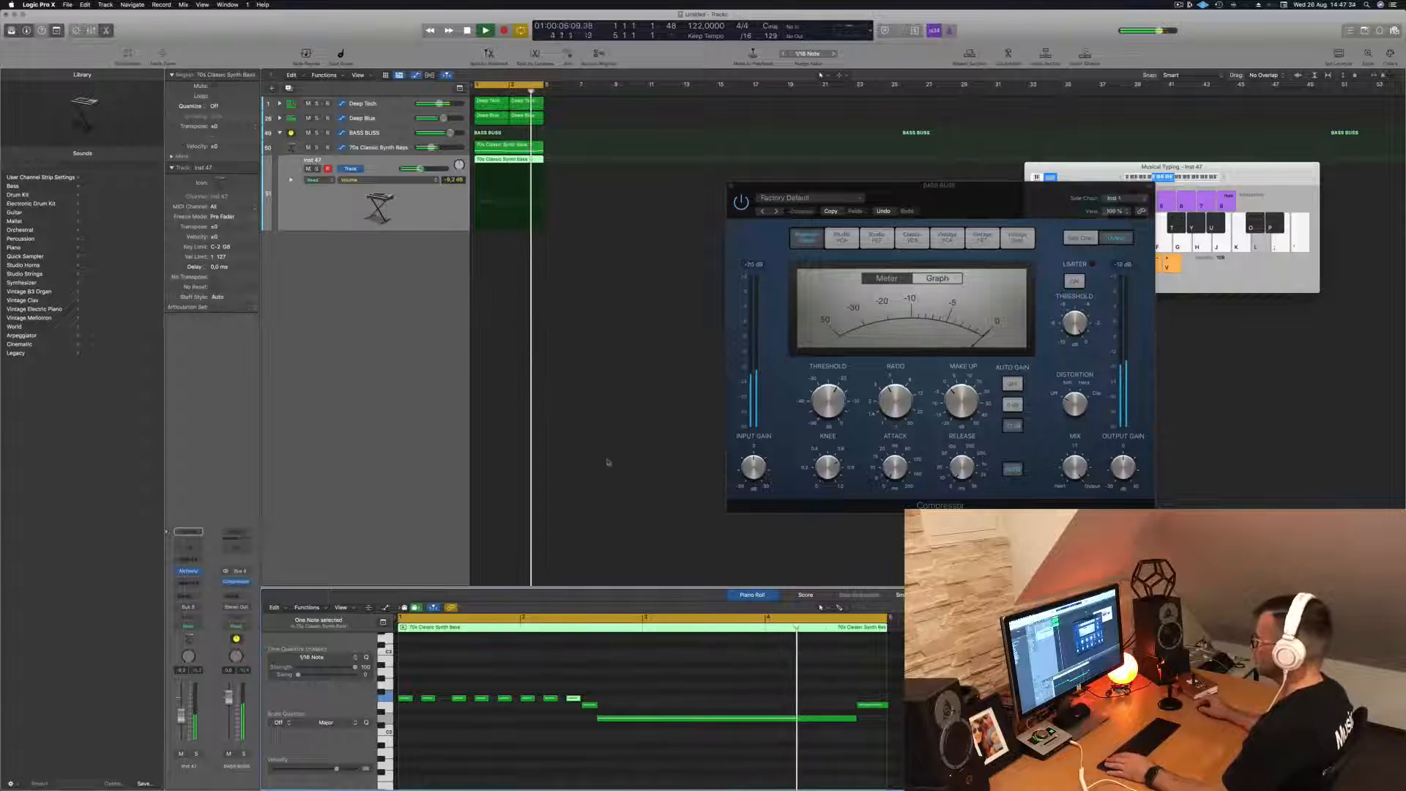
{"action": "left_click", "coordinate": [188, 572]}
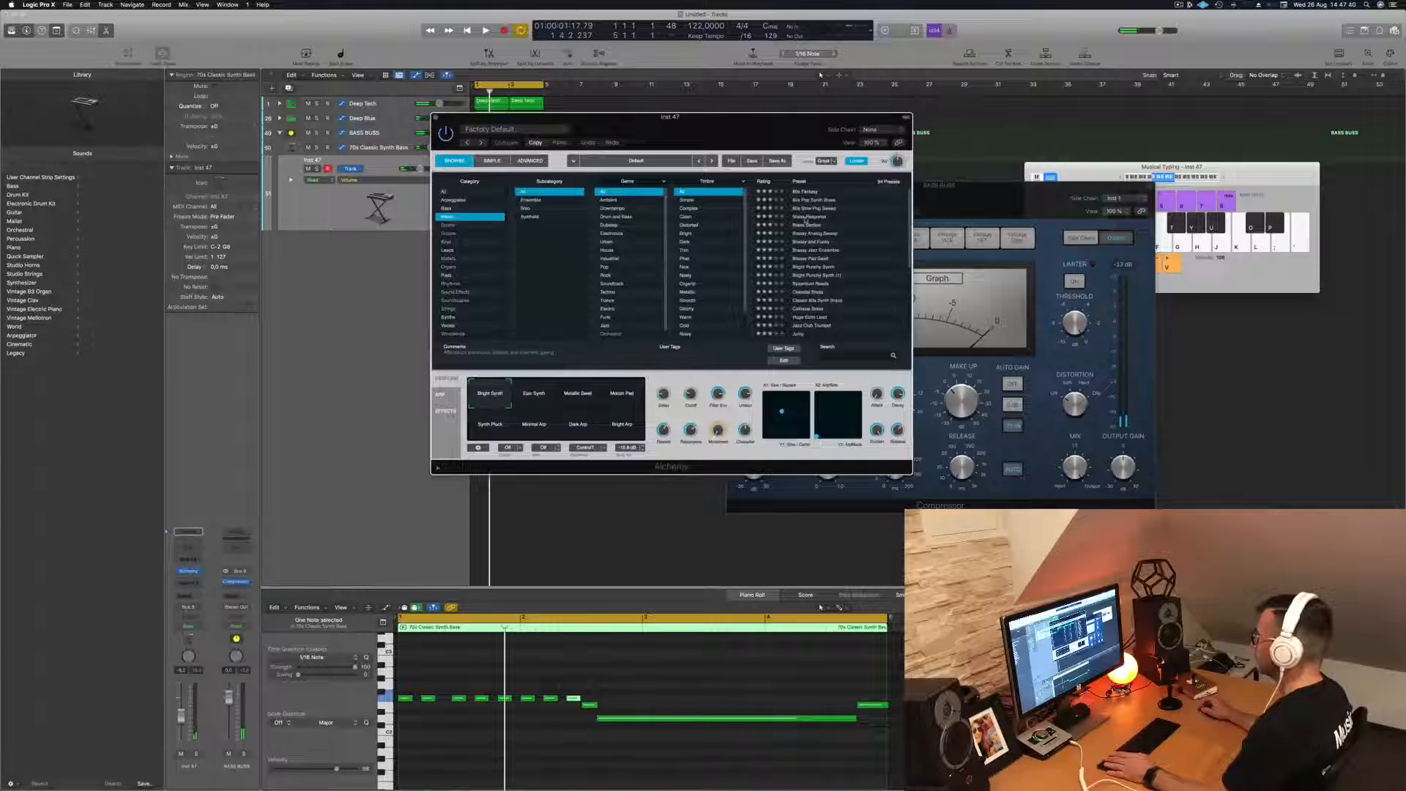
{"action": "key", "text": "space"}
{"action": "left_click_drag", "start_coordinate": [698, 123], "coordinate": [819, 161]}
{"action": "left_click", "coordinate": [937, 305]}
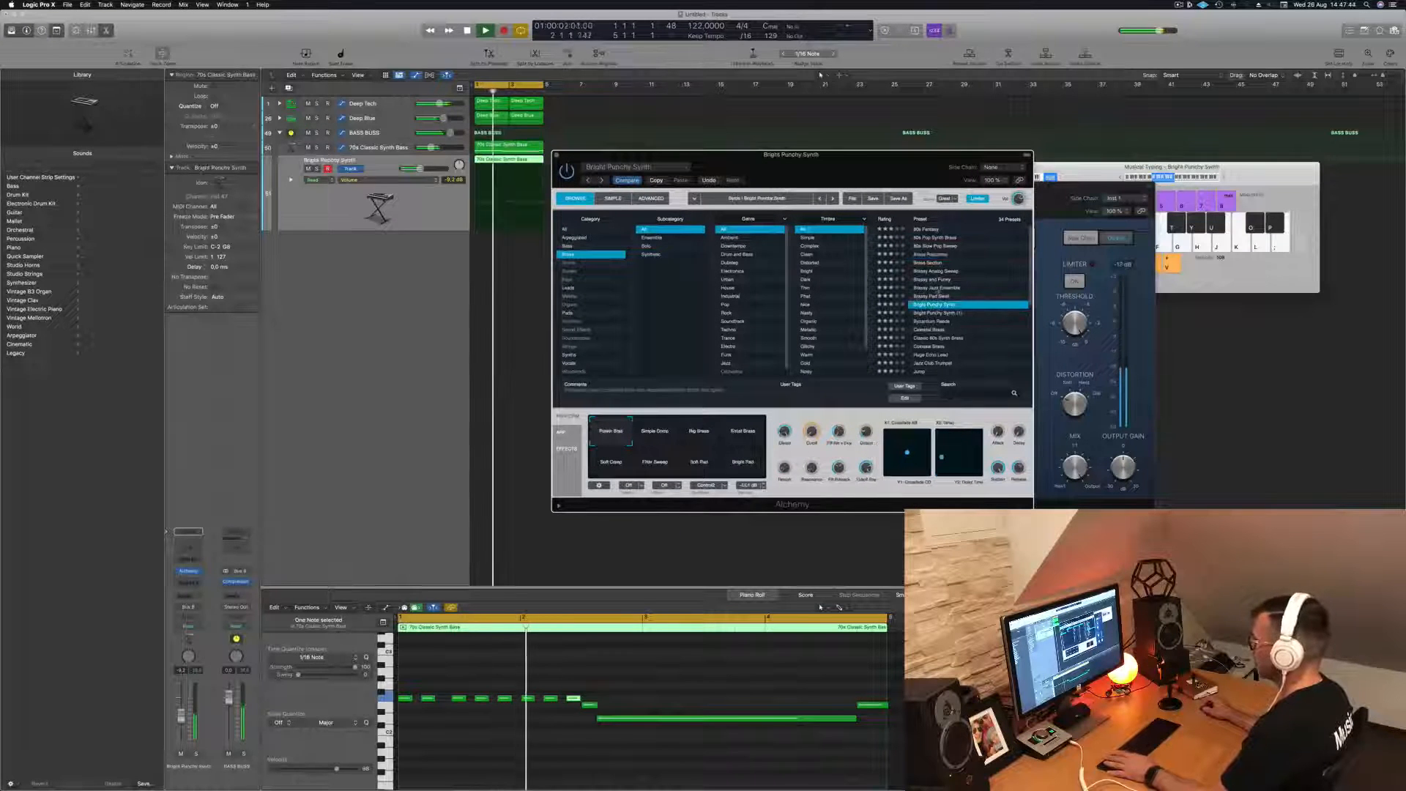
- Try all notes of the Bright Punchy Synth region one octave lower and move them back up
{"action": "left_click", "coordinate": [659, 669]}
{"action": "key", "text": "super+a"}
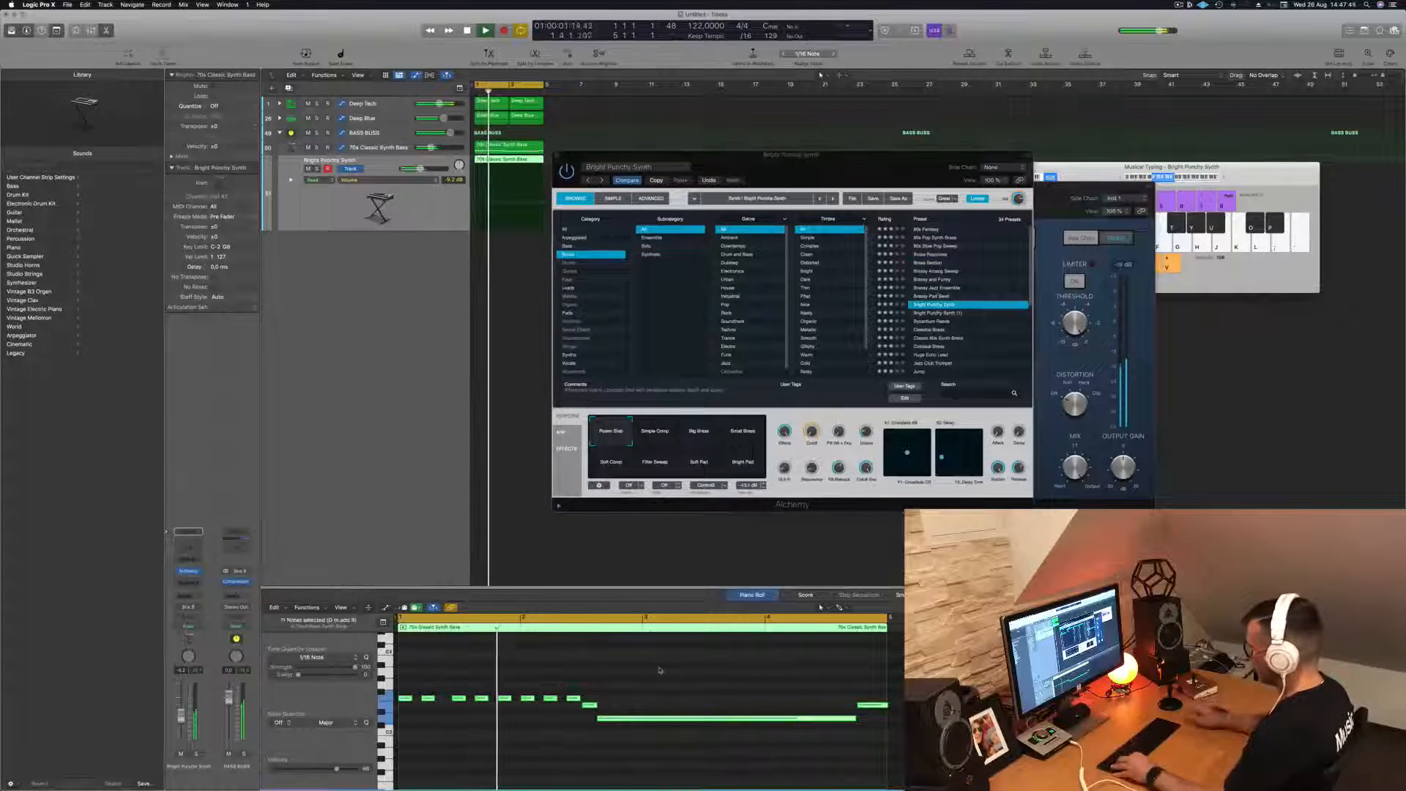
{"action": "key", "text": "shift+alt+Down"}
{"action": "key", "text": "Return"}
{"action": "key", "text": "shift+alt+Up"}
{"action": "key", "text": "Return"}
- Close the Alchemy window and move the BASS BUSS Compressor window further away from the regions
{"action": "left_click_drag", "start_coordinate": [699, 155], "coordinate": [856, 121]}
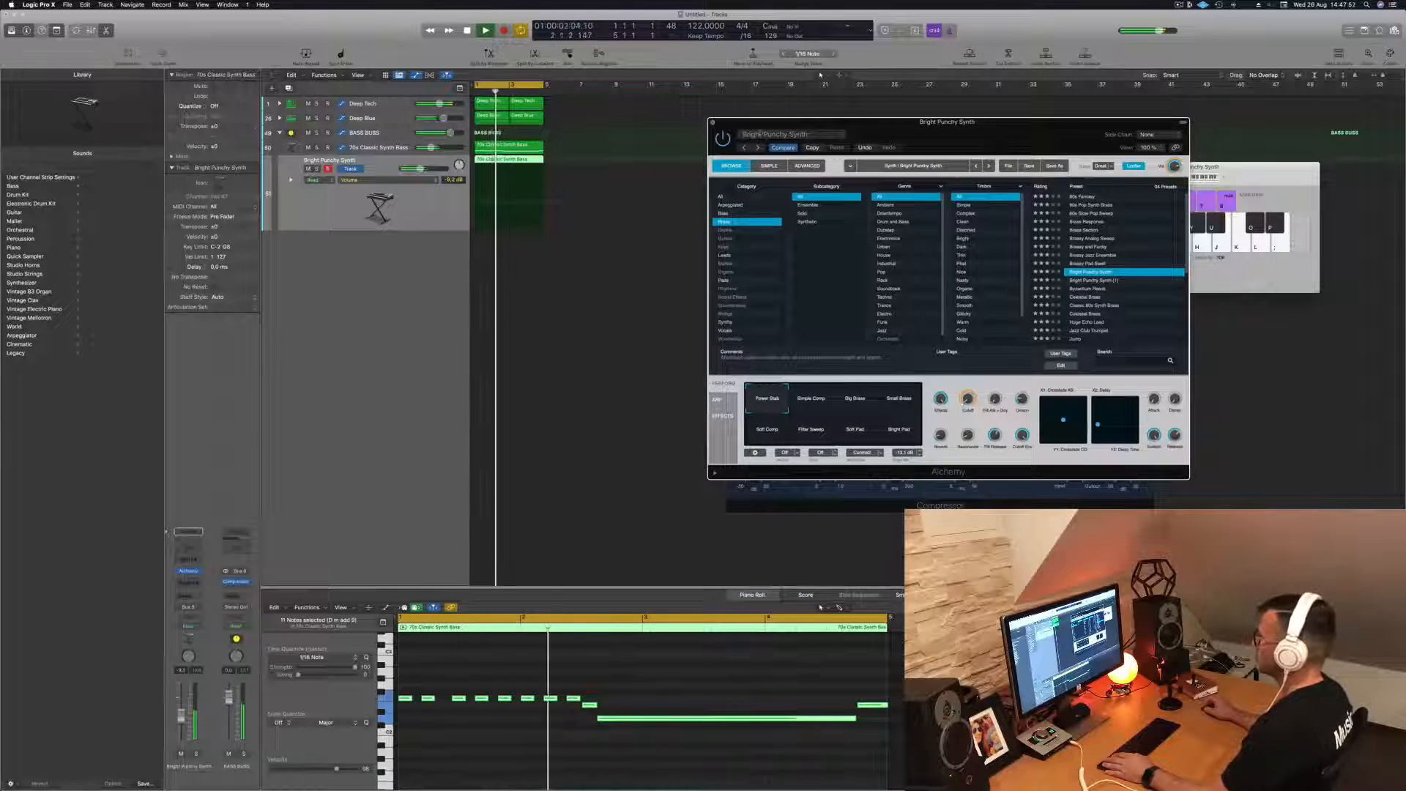
{"action": "left_click", "coordinate": [713, 122]}
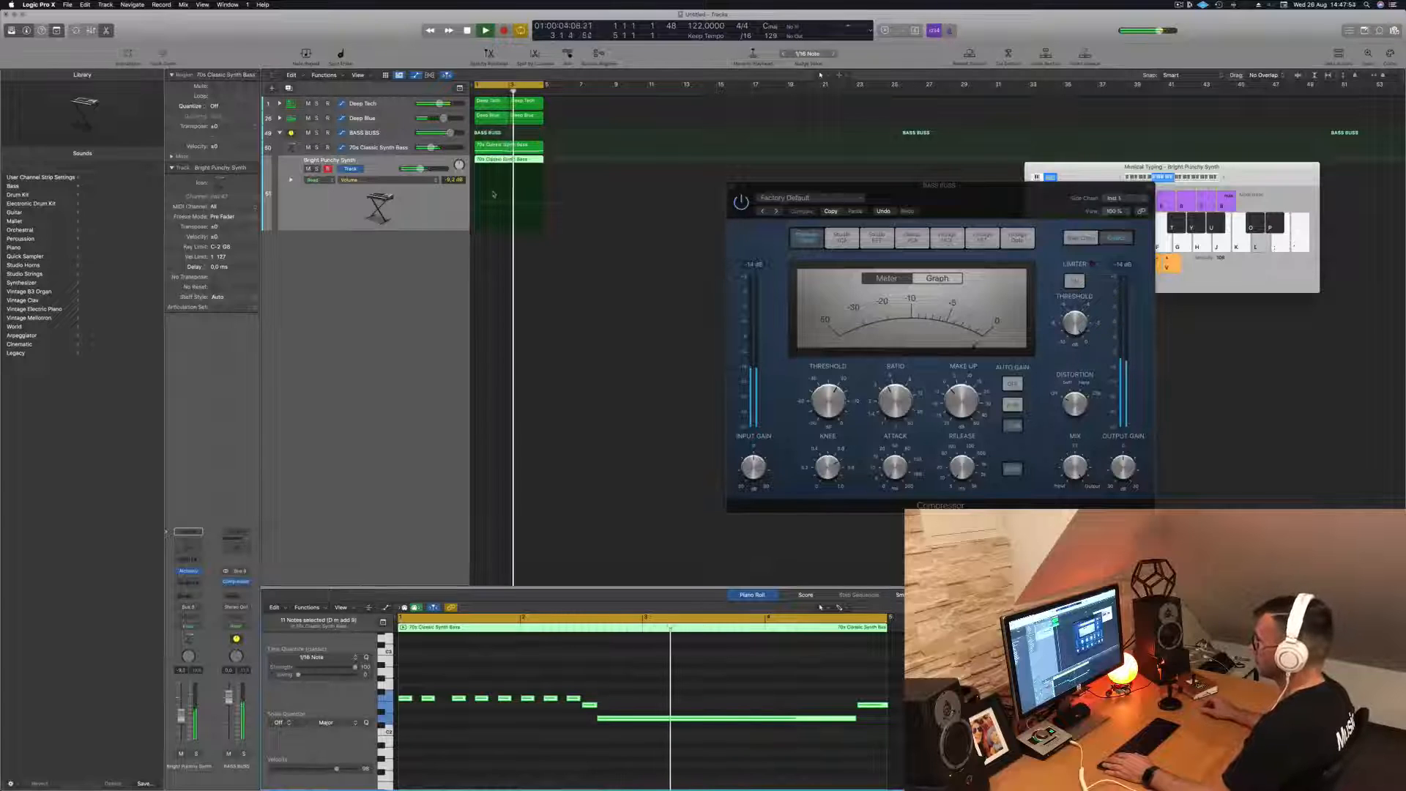
{"action": "left_click_drag", "start_coordinate": [875, 194], "coordinate": [1009, 189]}
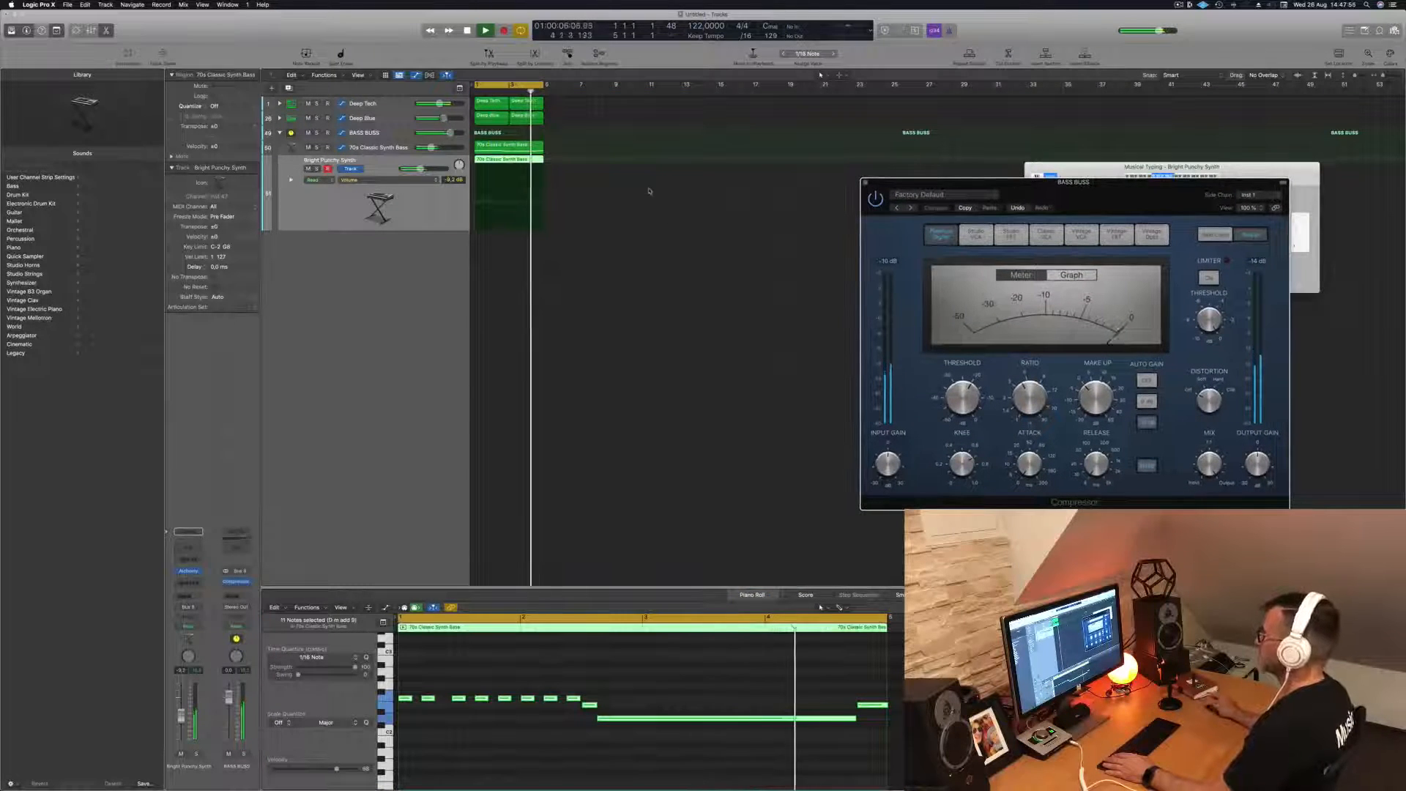
- Repeat all regions three times and extend the cycle range to bar 17
{"action": "left_click", "coordinate": [409, 214]}
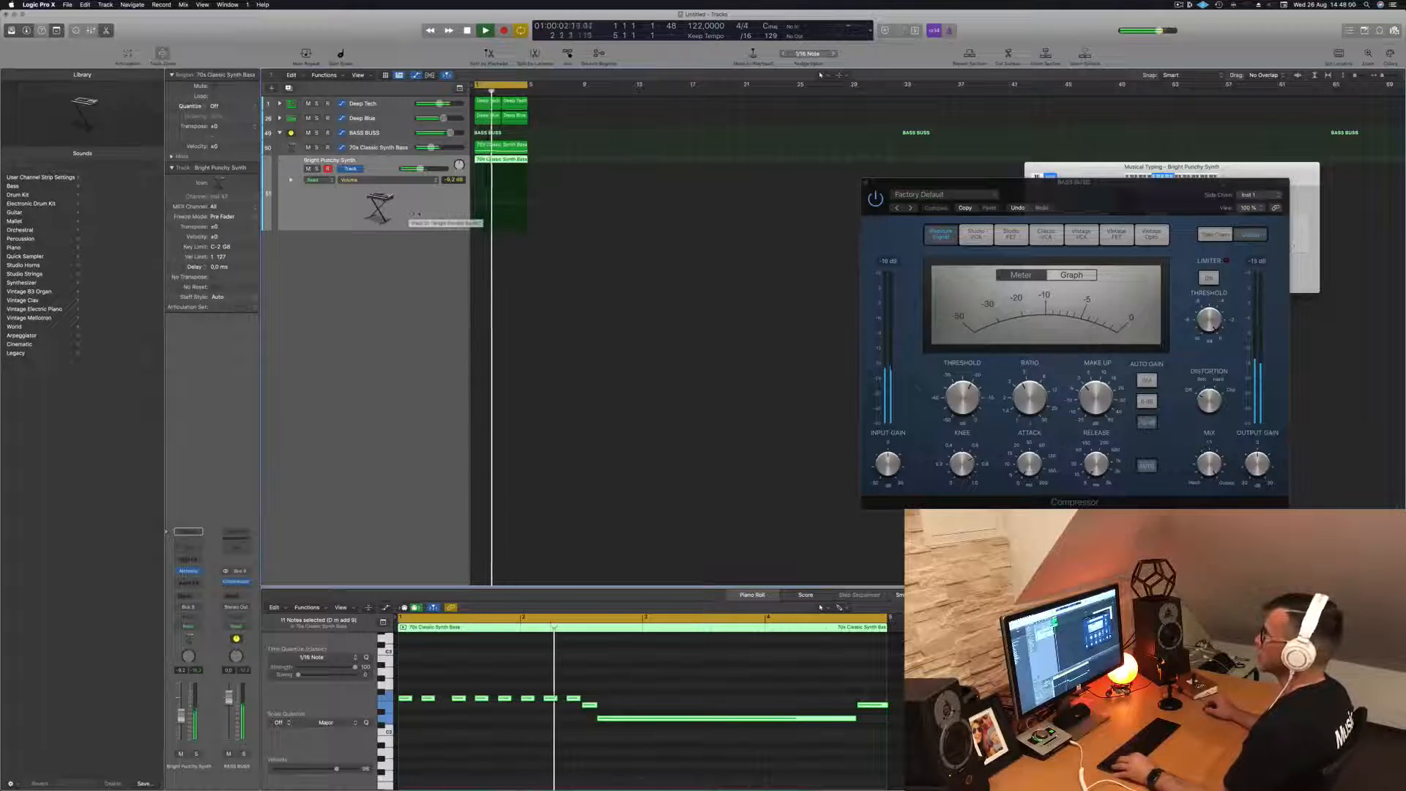
{"action": "scroll", "coordinate": [573, 162], "scroll_direction": "left", "scroll_amount": 2}
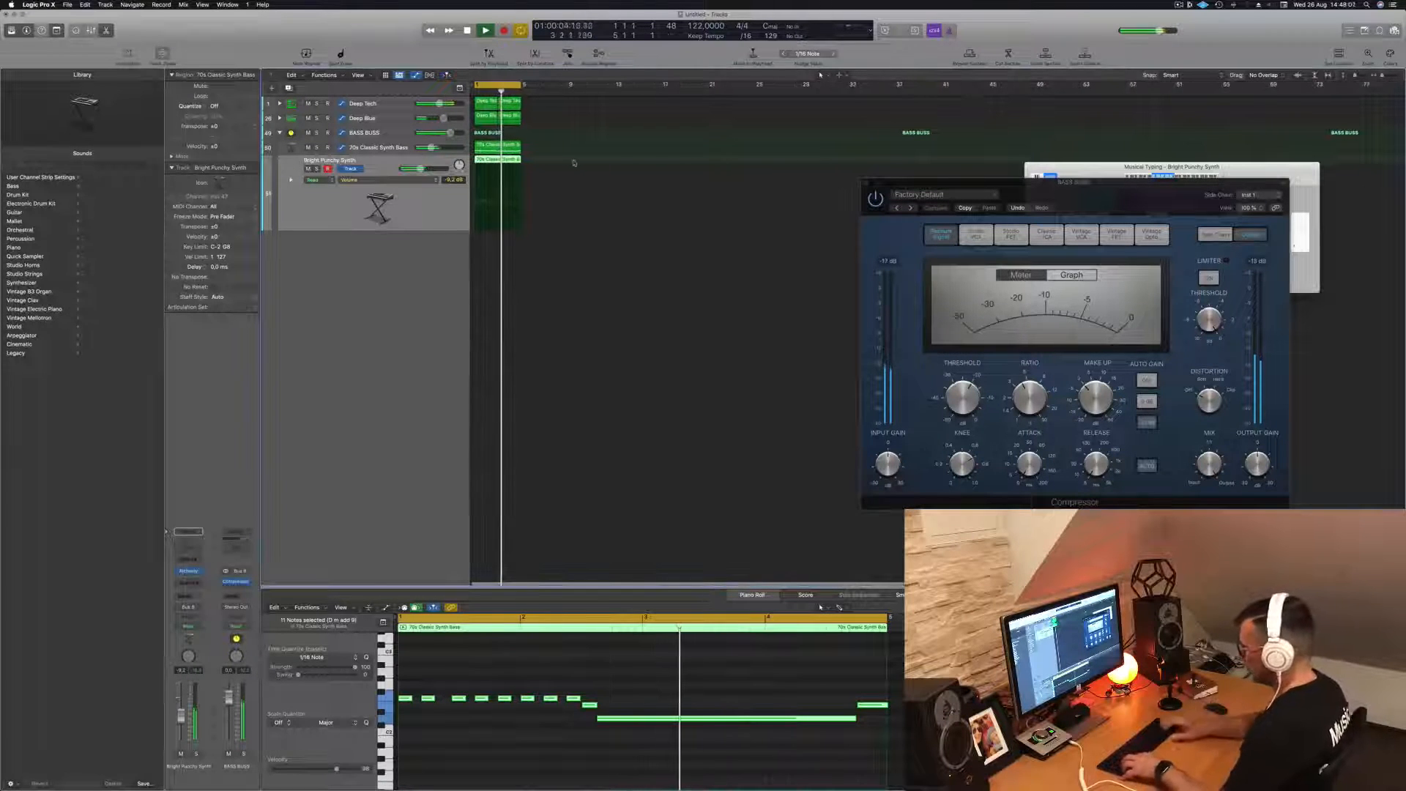
{"action": "key", "text": "super+a"}
{"action": "key", "text": "super+r"}
{"action": "key", "text": "super+r"}
{"action": "key", "text": "super+r"}
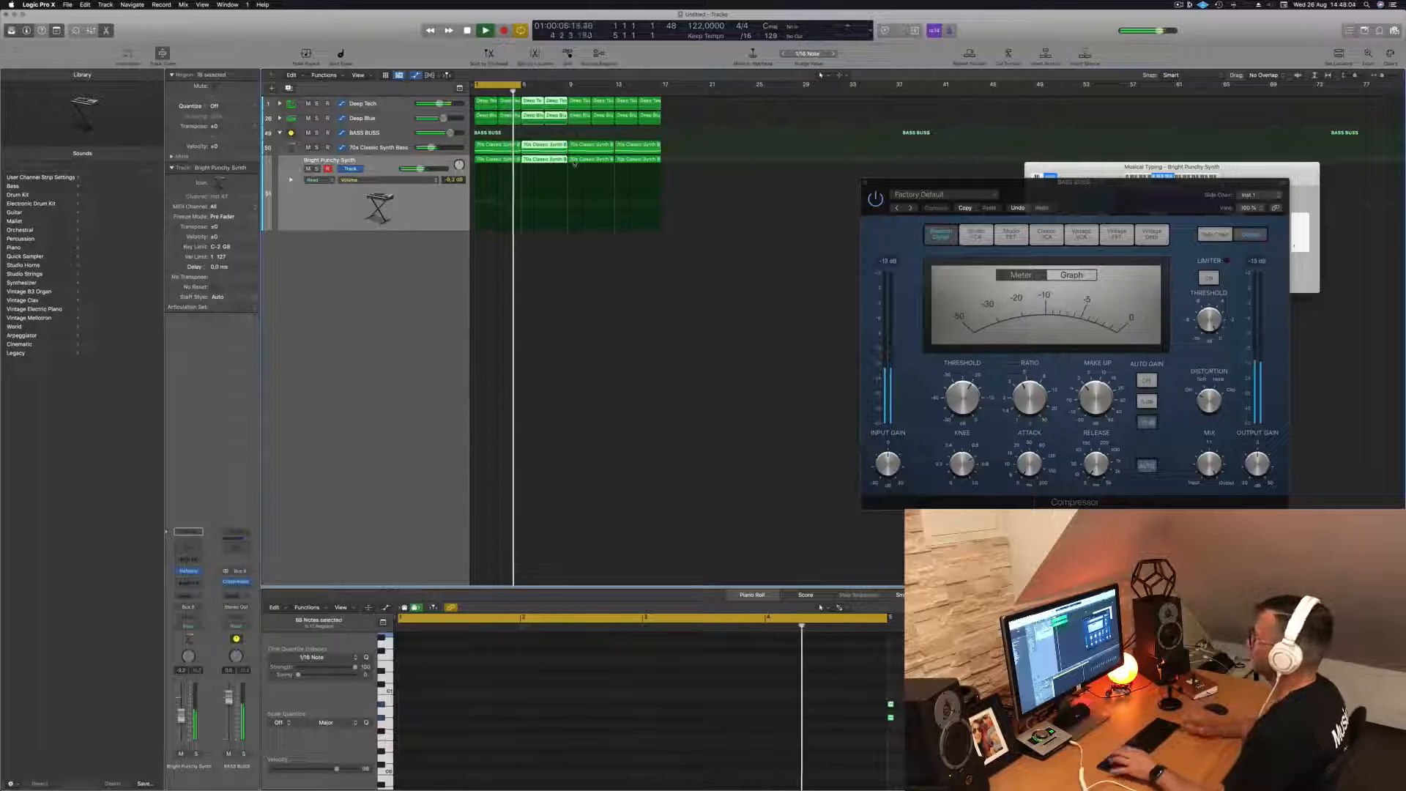
{"action": "key", "text": "space"}
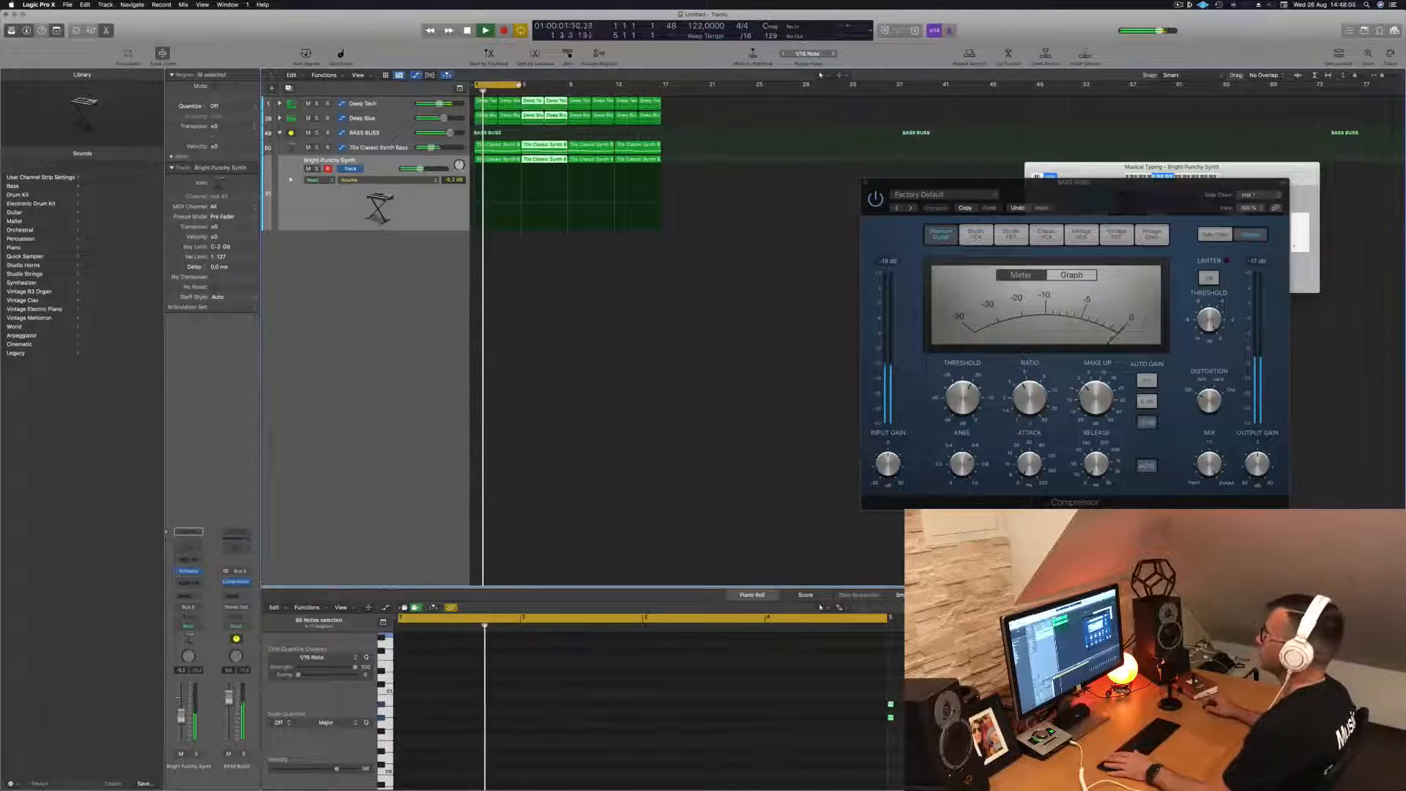
- Play the extended loop and solo the Bright Punchy Synth and 70s Classic Synth Bass tracks to compare them
{"action": "left_click", "coordinate": [424, 217]}
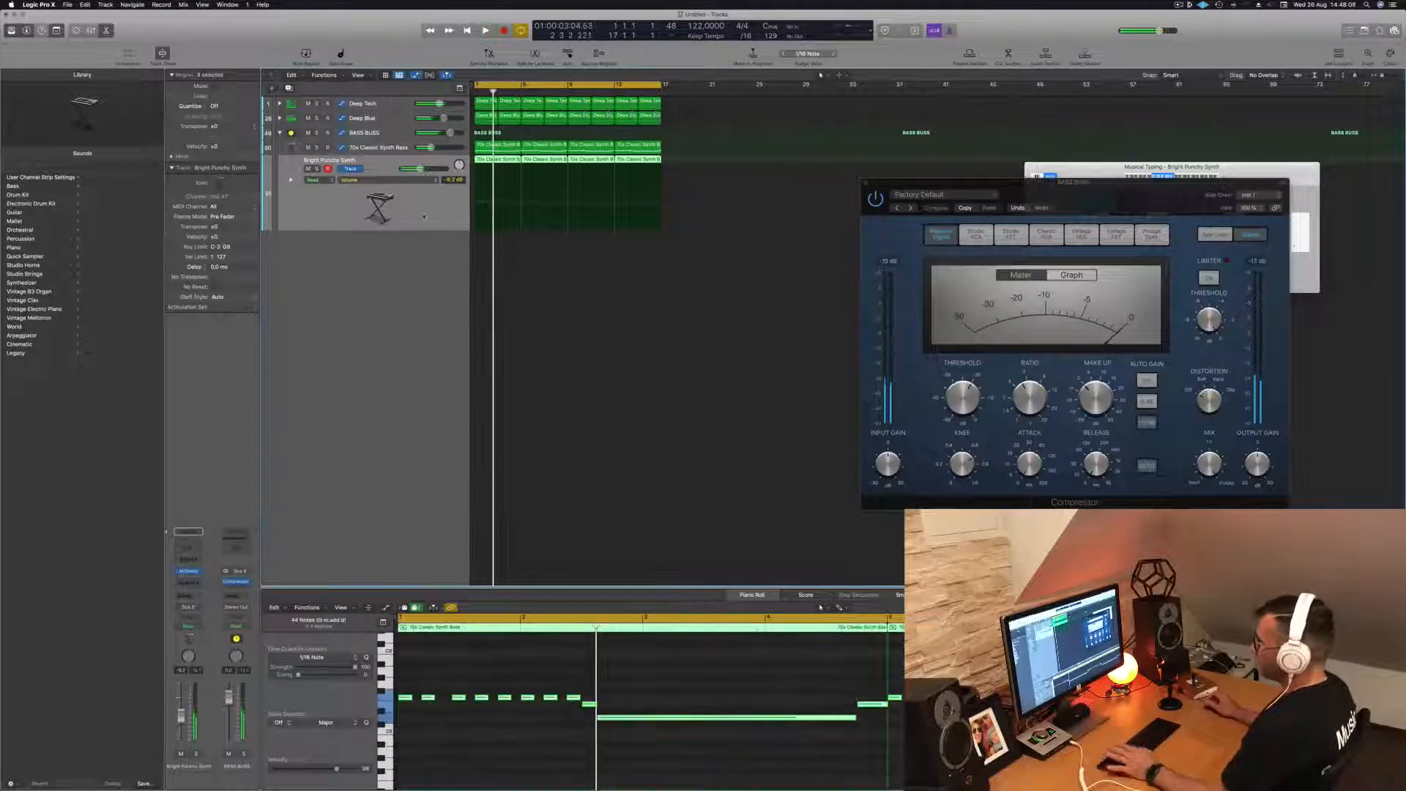
{"action": "left_click", "coordinate": [390, 132]}
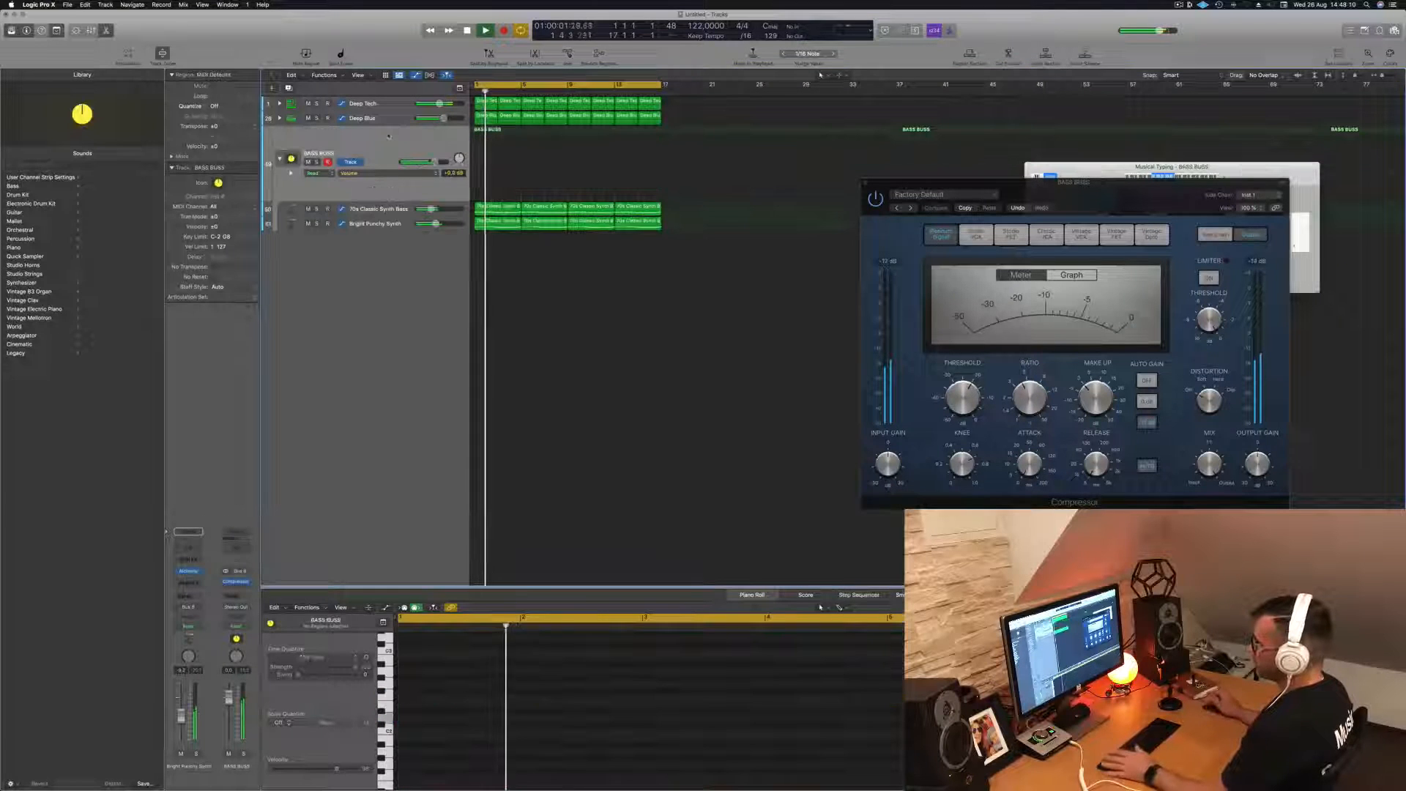
{"action": "left_click", "coordinate": [386, 224]}
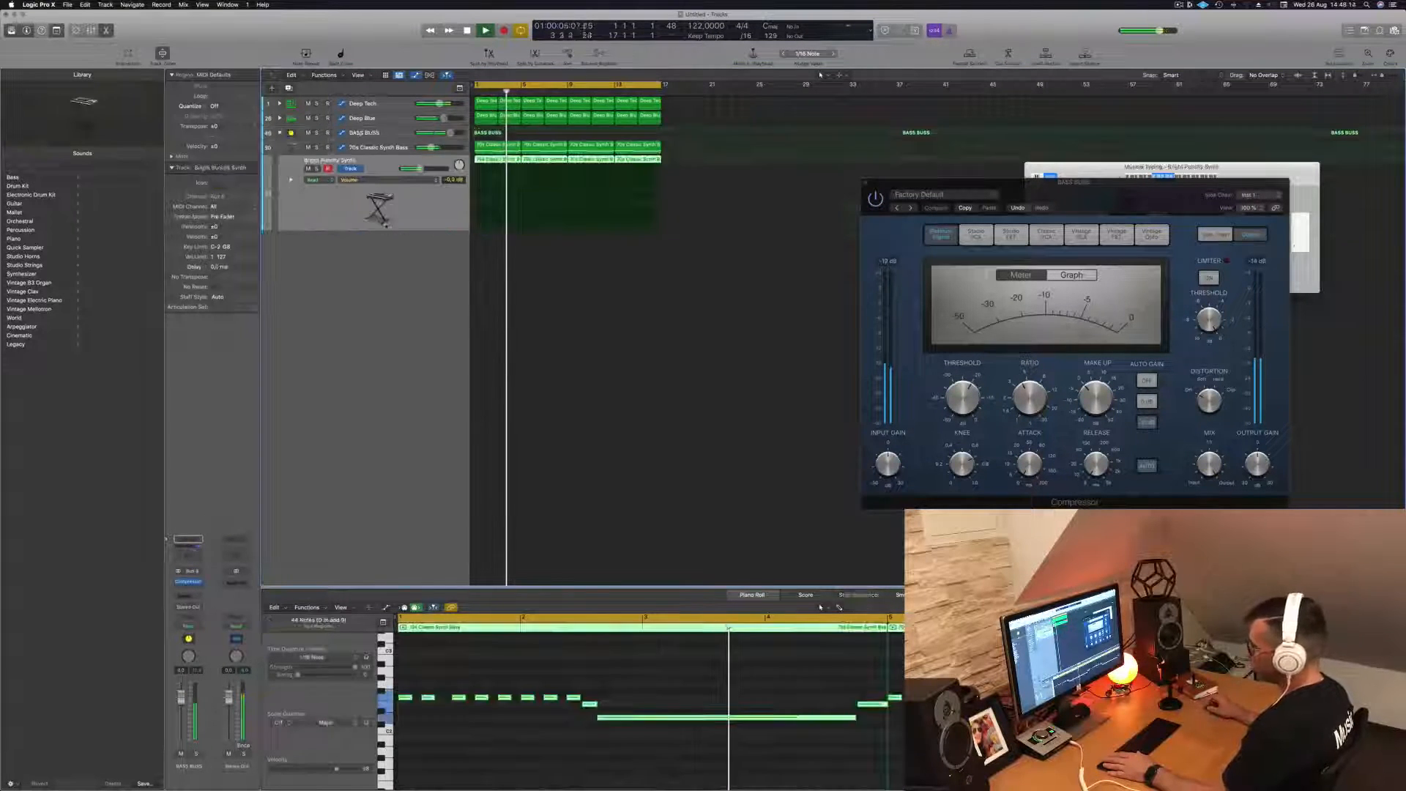
{"action": "left_click", "coordinate": [317, 169]}
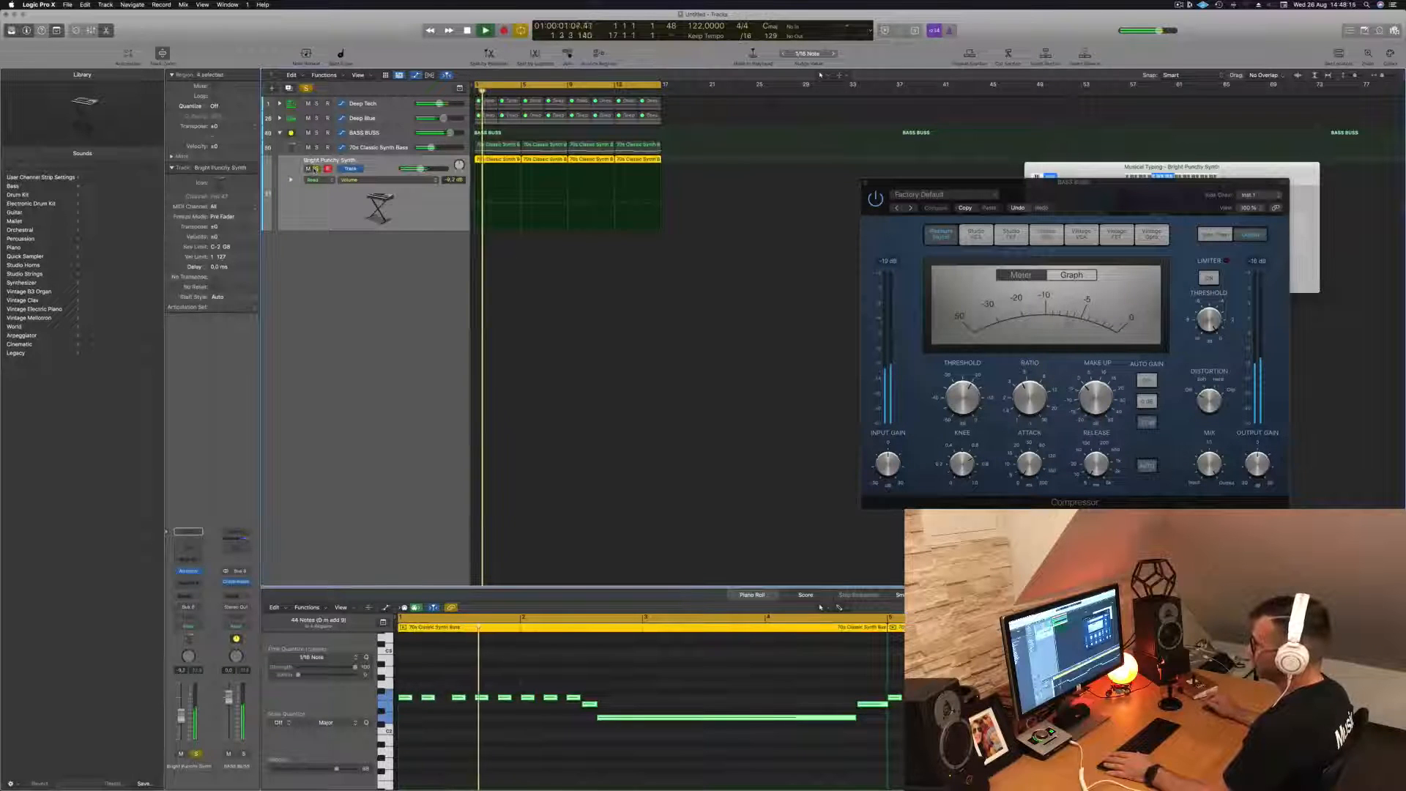
{"action": "left_click", "coordinate": [317, 147]}
{"action": "left_click", "coordinate": [318, 148]}
{"action": "left_click", "coordinate": [317, 169]}
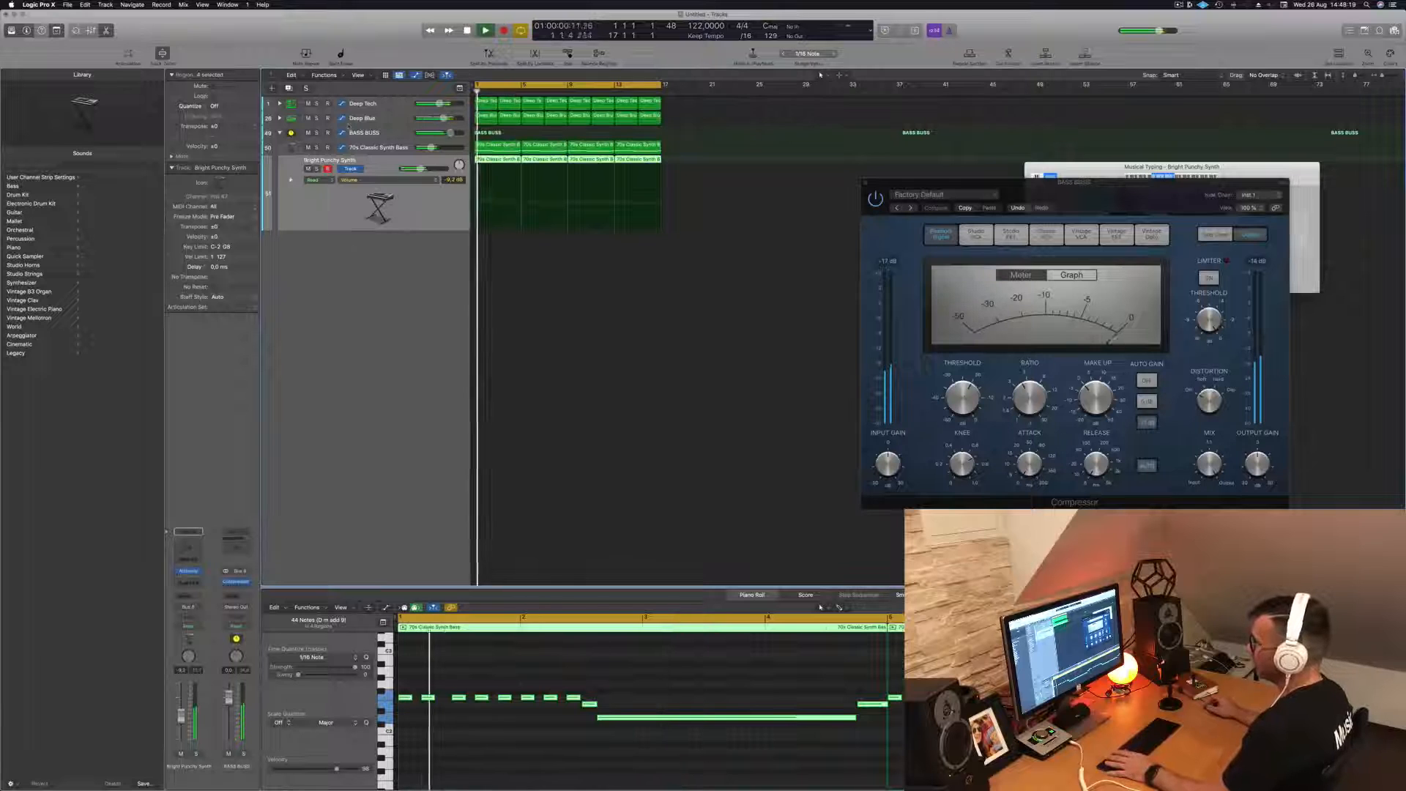
- Select the BASS BUSS track, stop playback, and set its automation mode to Touch
{"action": "left_click", "coordinate": [379, 138]}
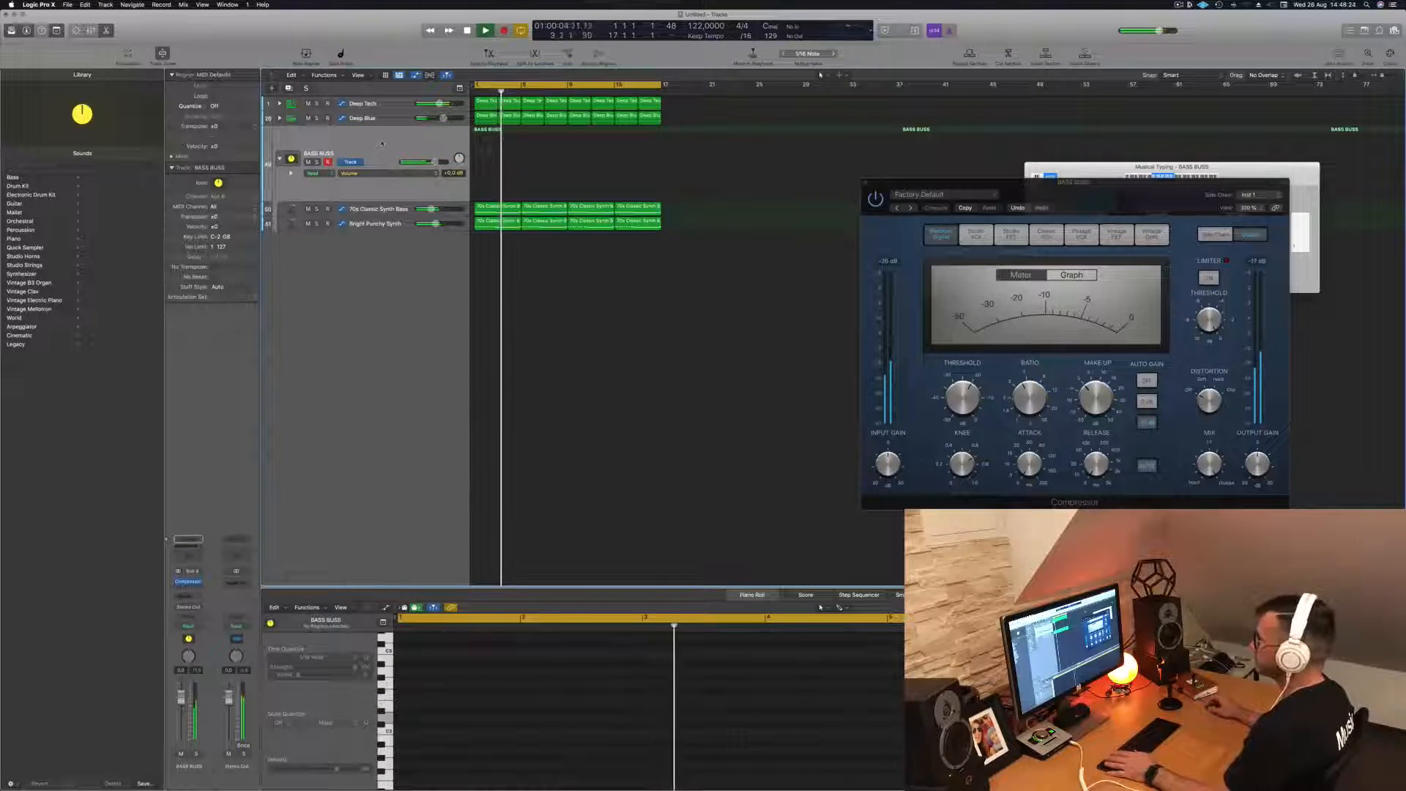
{"action": "key", "text": "Return"}
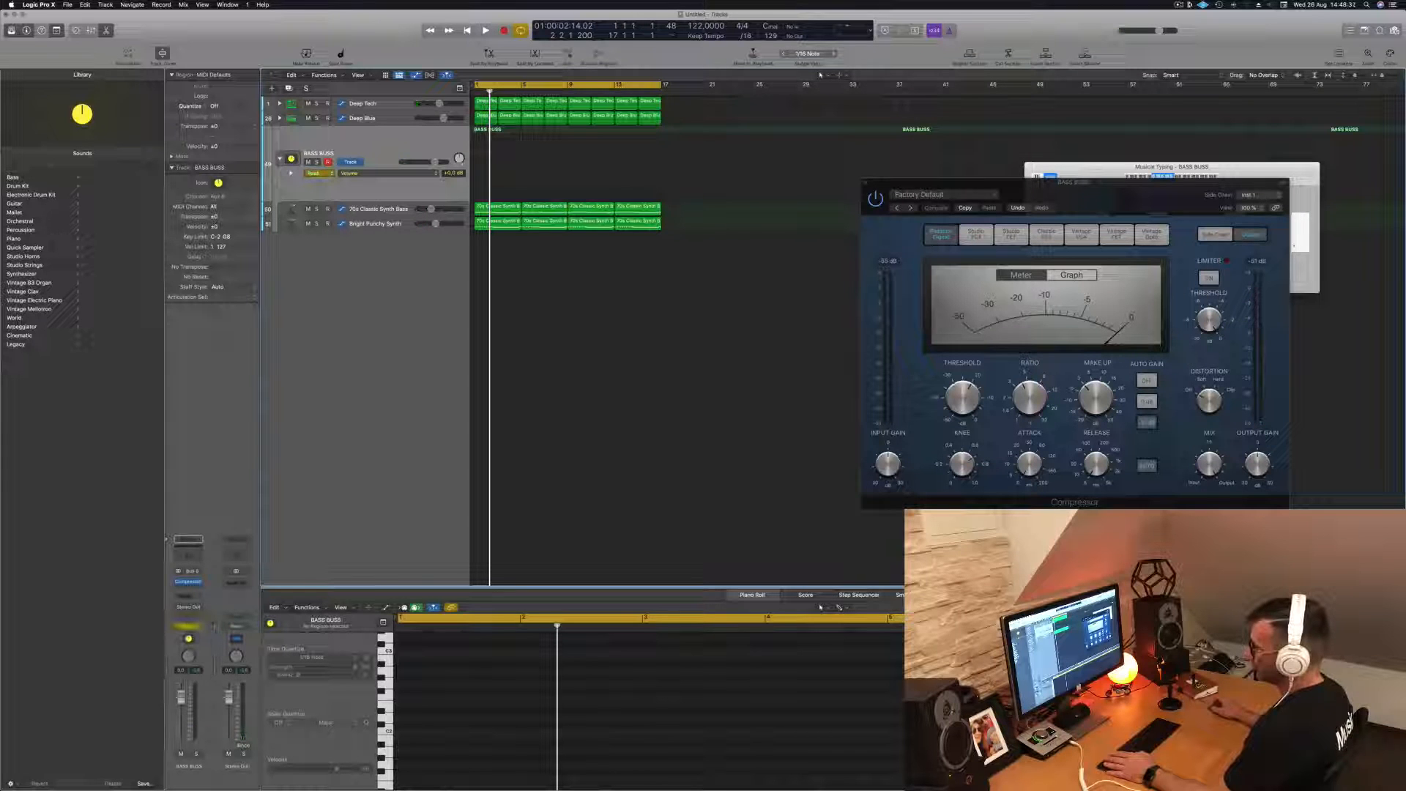
{"action": "left_click", "coordinate": [182, 628]}
{"action": "left_click", "coordinate": [182, 628]}
- Insert a Channel EQ on BASS BUSS and enable its high-cut band at 18300 Hz with a 36 dB/Oct slope
{"action": "left_click", "coordinate": [189, 583]}
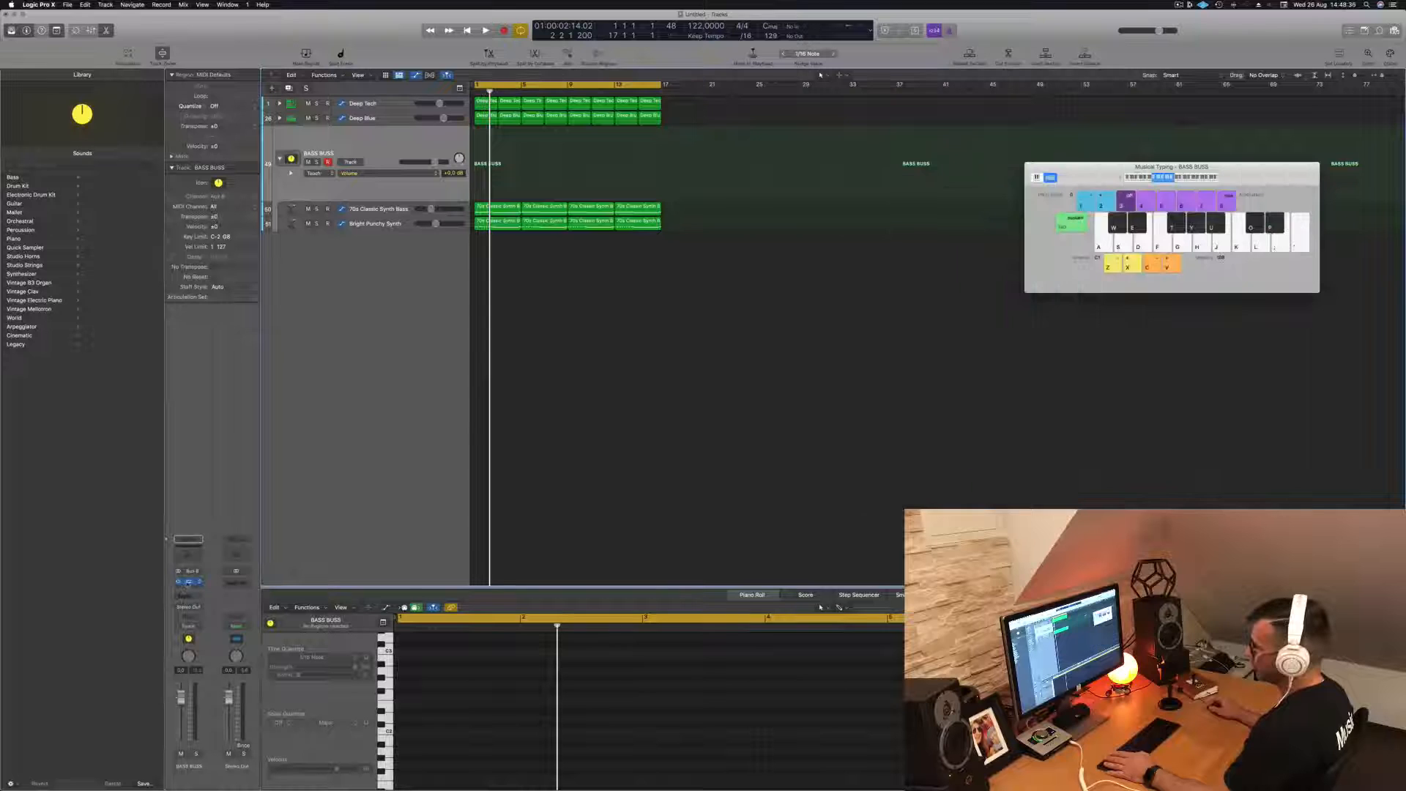
{"action": "left_click", "coordinate": [189, 542]}
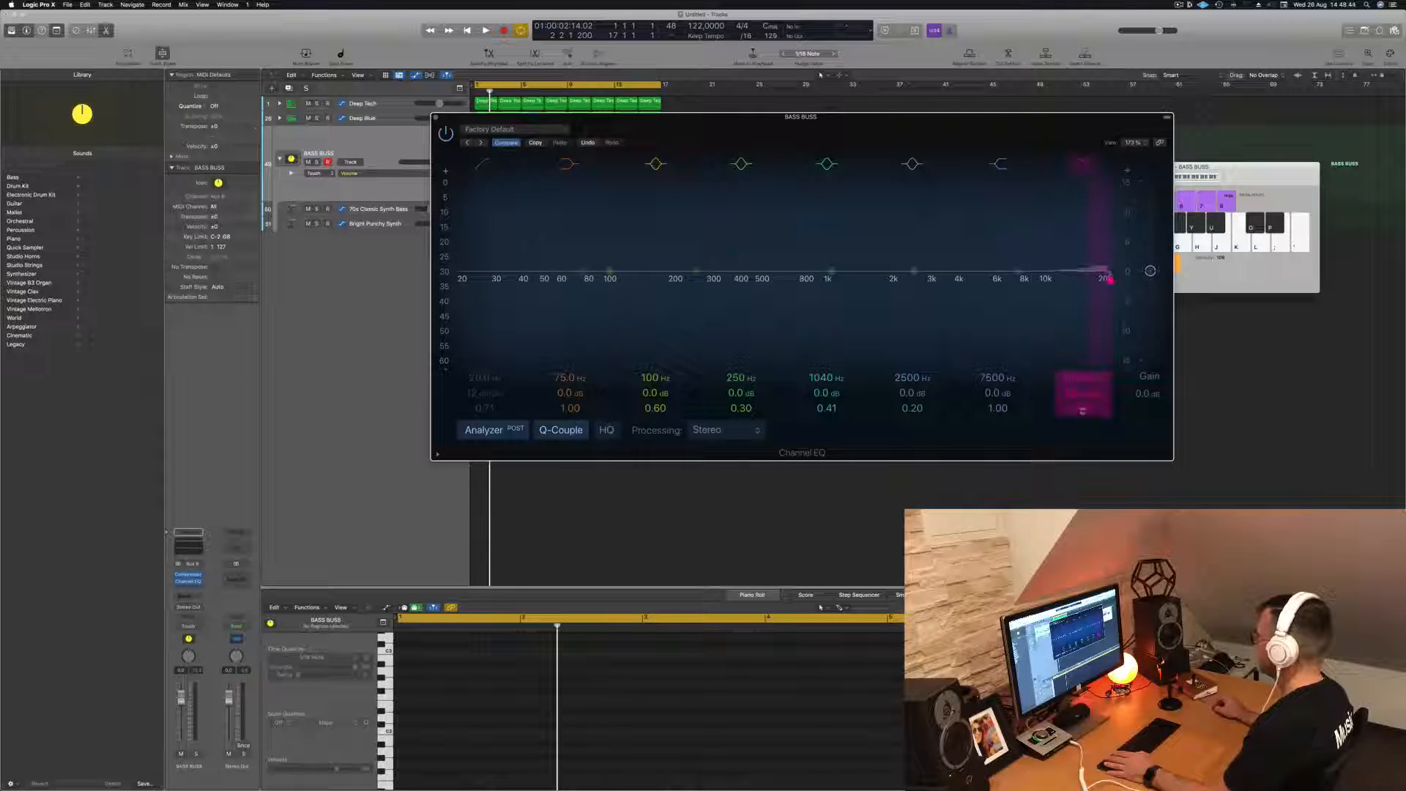
{"action": "mouse_move", "coordinate": [1082, 384]}
{"action": "left_mouse_down"}
{"action": "mouse_move", "coordinate": [1082, 408]}
{"action": "mouse_move", "coordinate": [1082, 390]}
{"action": "left_mouse_up"}
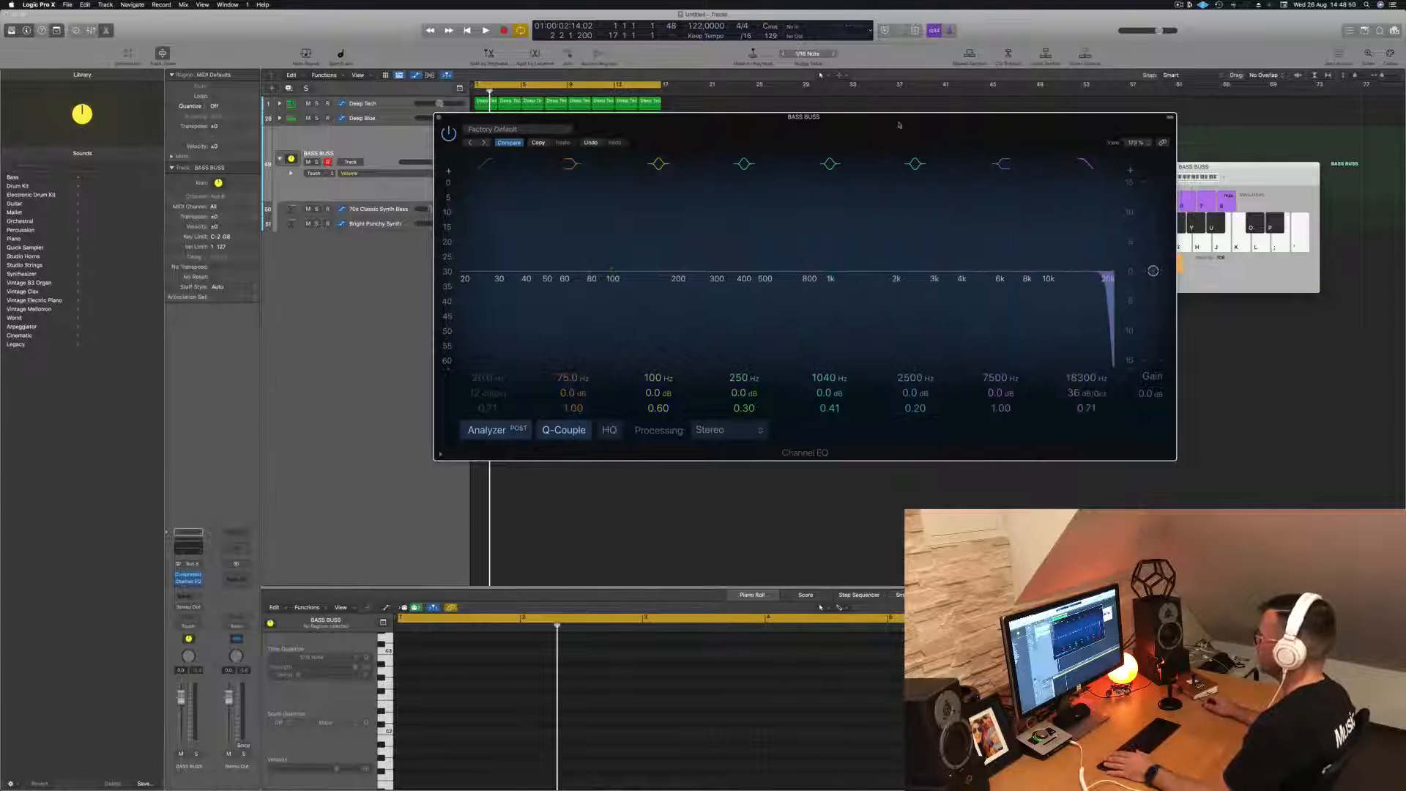
- Move the Channel EQ window off the first regions and record a downward high-cut frequency sweep as BASS BUSS automation during playback
{"action": "left_click_drag", "start_coordinate": [860, 120], "coordinate": [1046, 130]}
{"action": "key", "text": "space"}
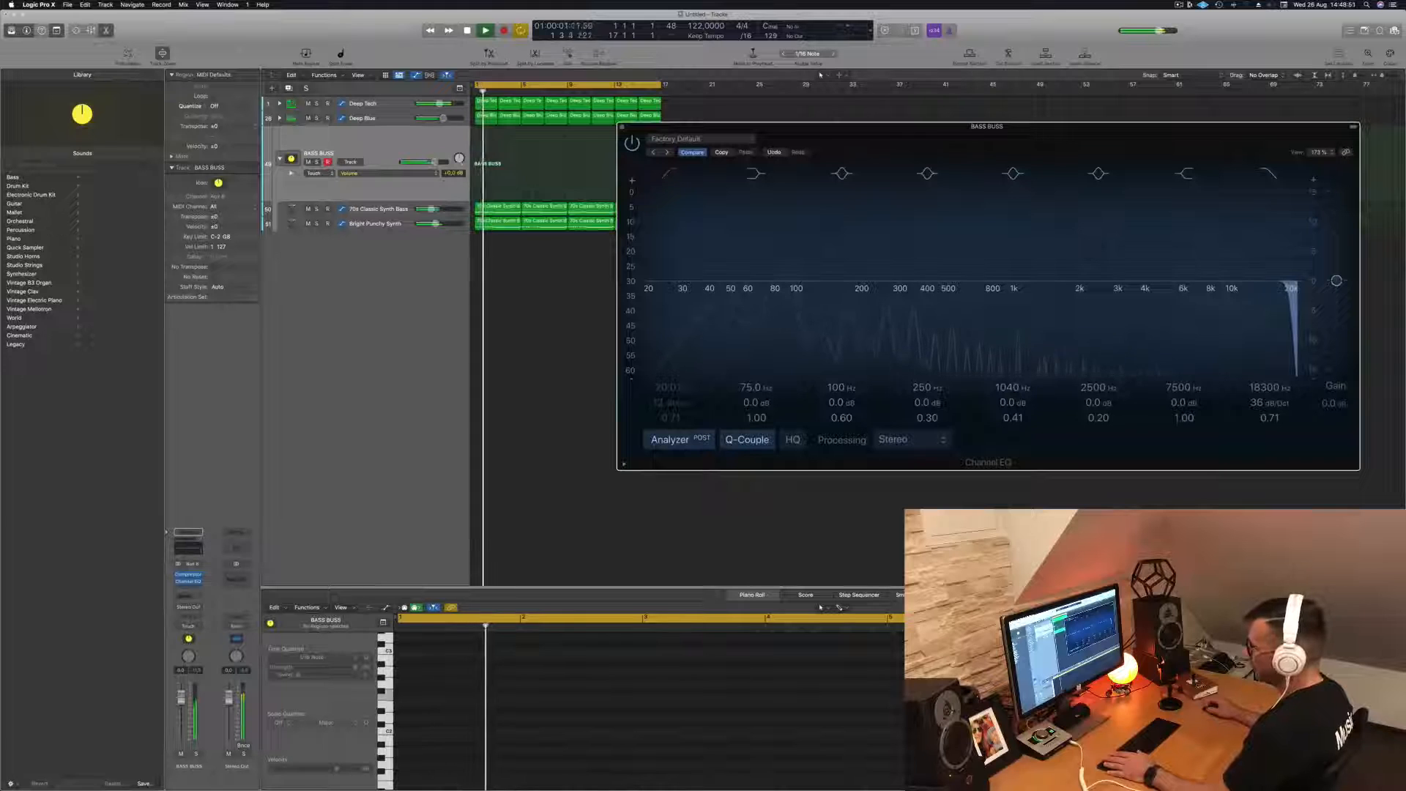
{"action": "left_click", "coordinate": [179, 628]}
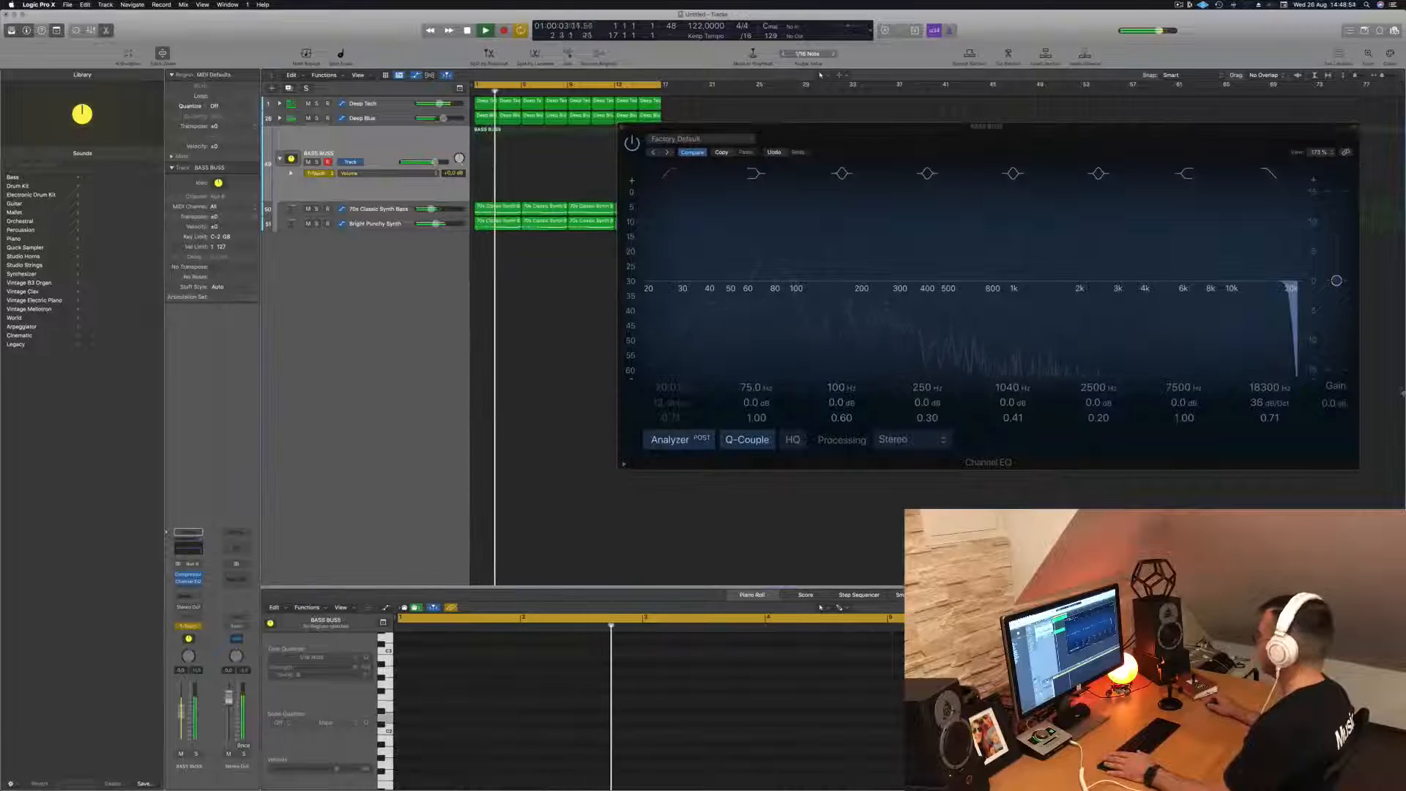
{"action": "left_click_drag", "start_coordinate": [1289, 297], "coordinate": [981, 299]}
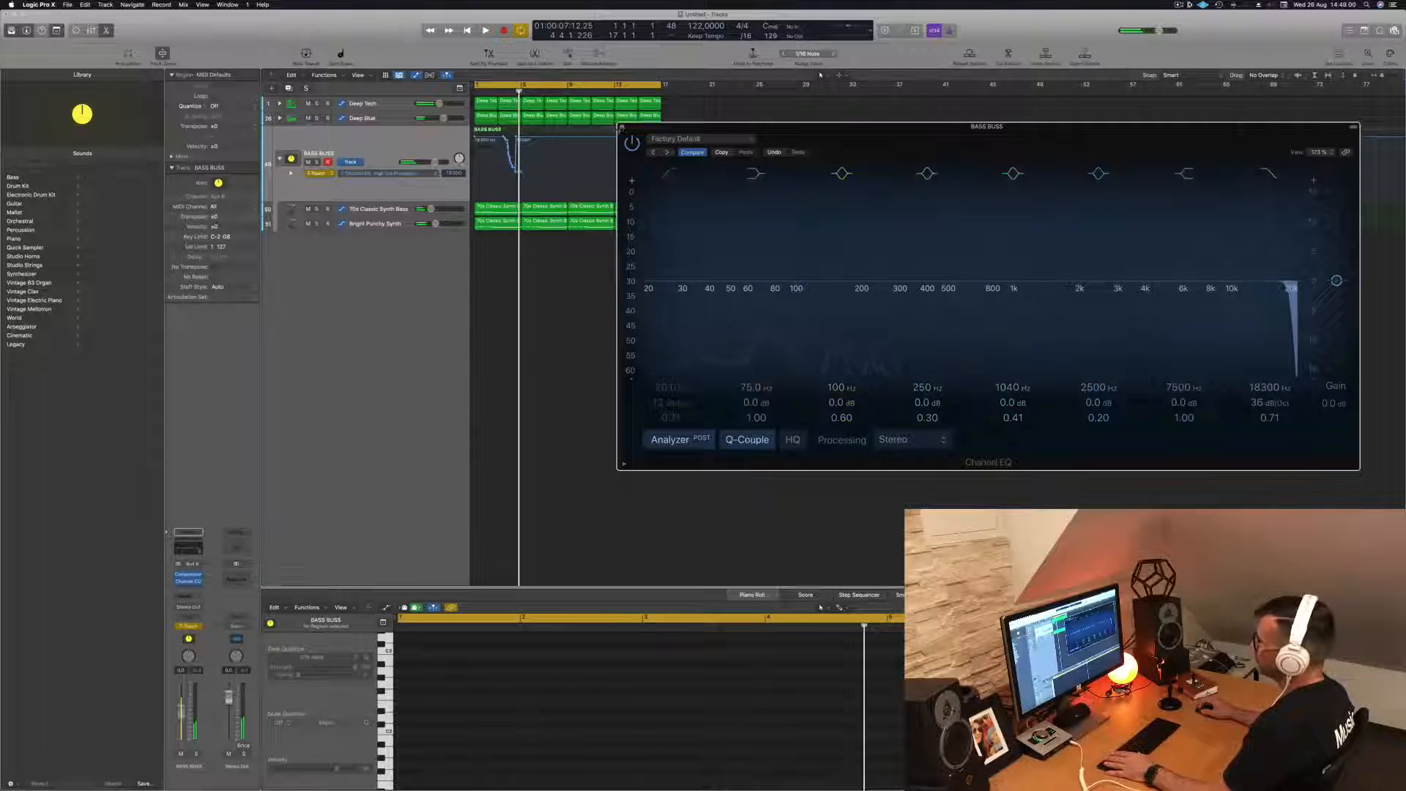
- Close the Channel EQ window and replace the recorded BASS BUSS high-cut sweep with a straight rising ramp from bar 1 to about bar 7
{"action": "left_click", "coordinate": [622, 128]}
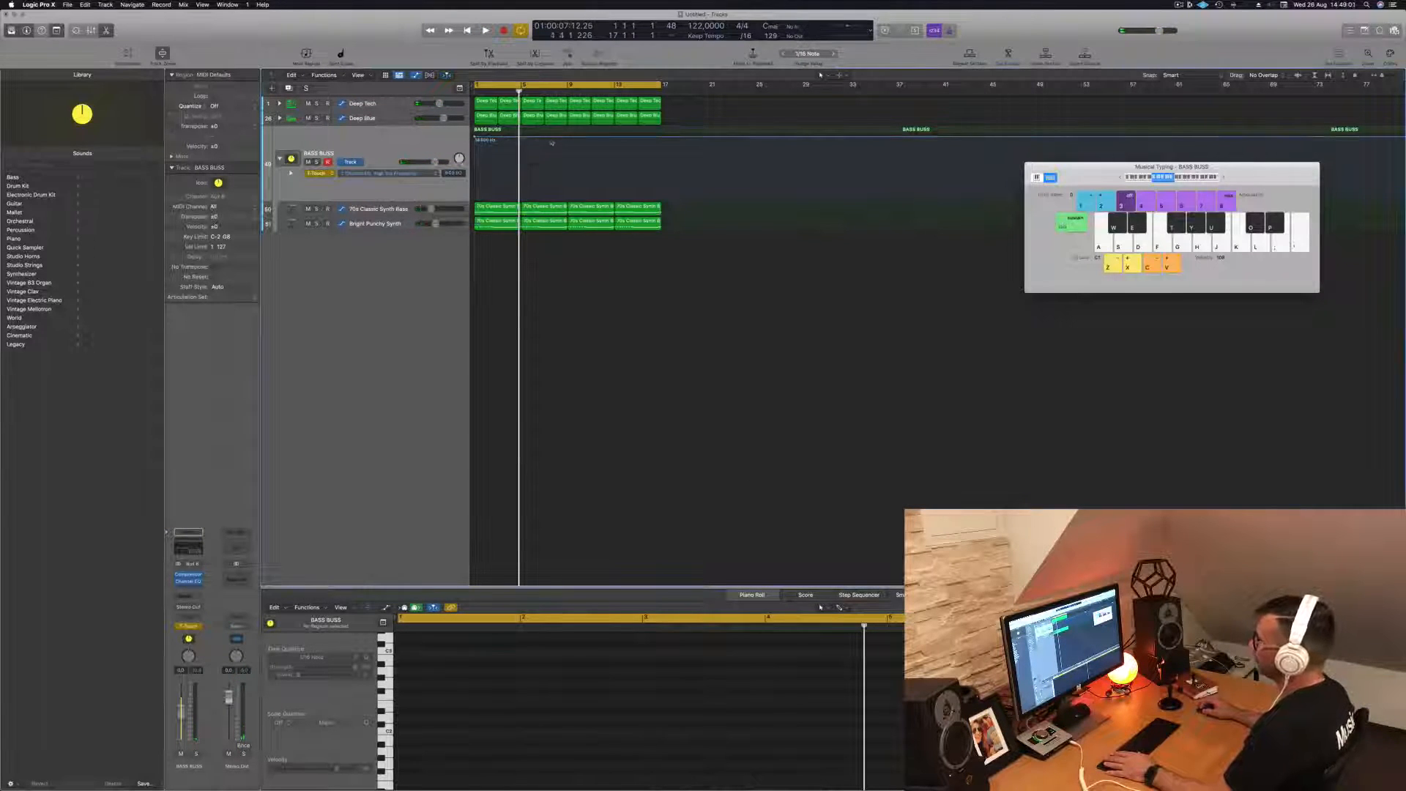
{"action": "key", "text": "space"}
{"action": "left_click_drag", "start_coordinate": [476, 138], "coordinate": [477, 188]}
{"action": "key", "text": "space"}
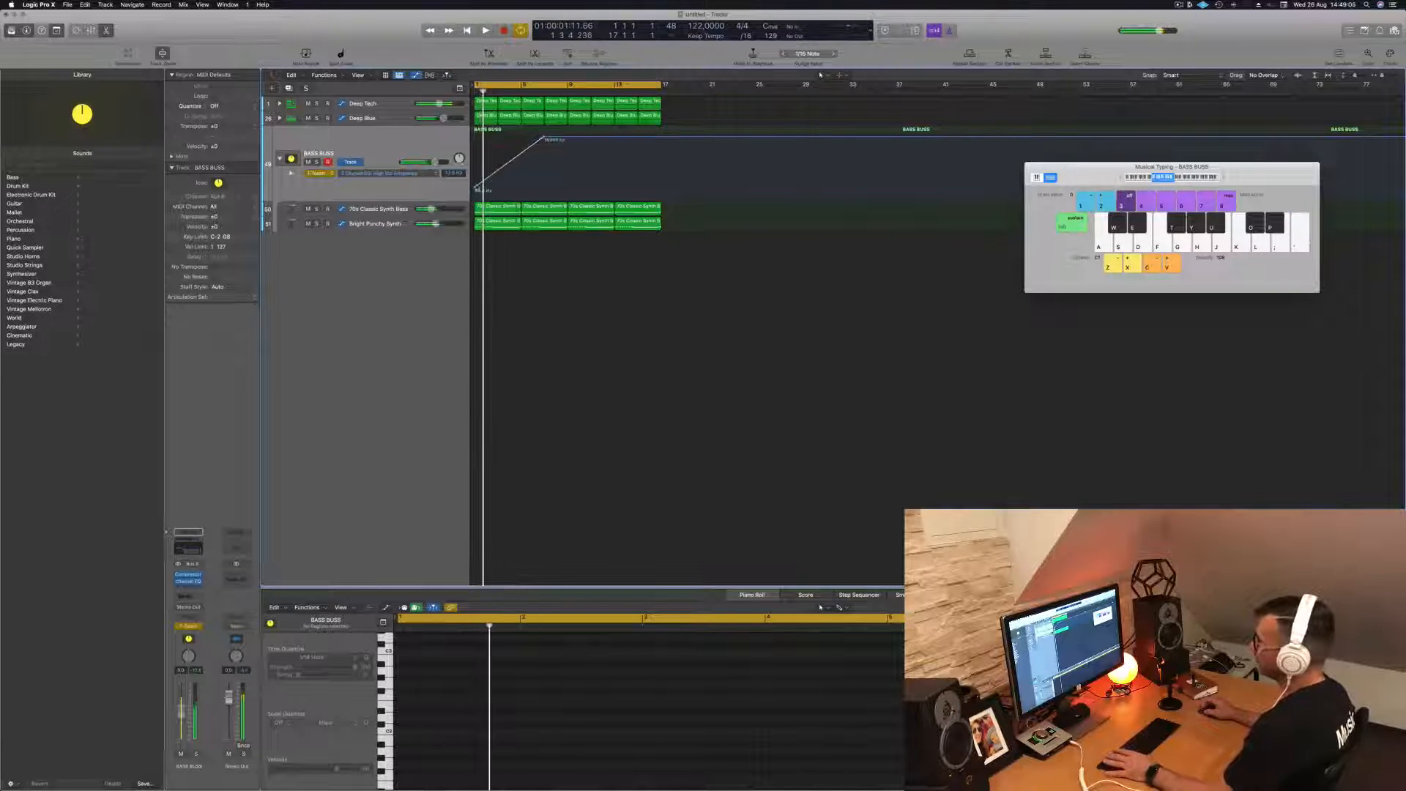
- Play the loop and set the BASS BUSS automation mode to Read
{"action": "key", "text": "space"}
{"action": "left_click", "coordinate": [322, 173]}
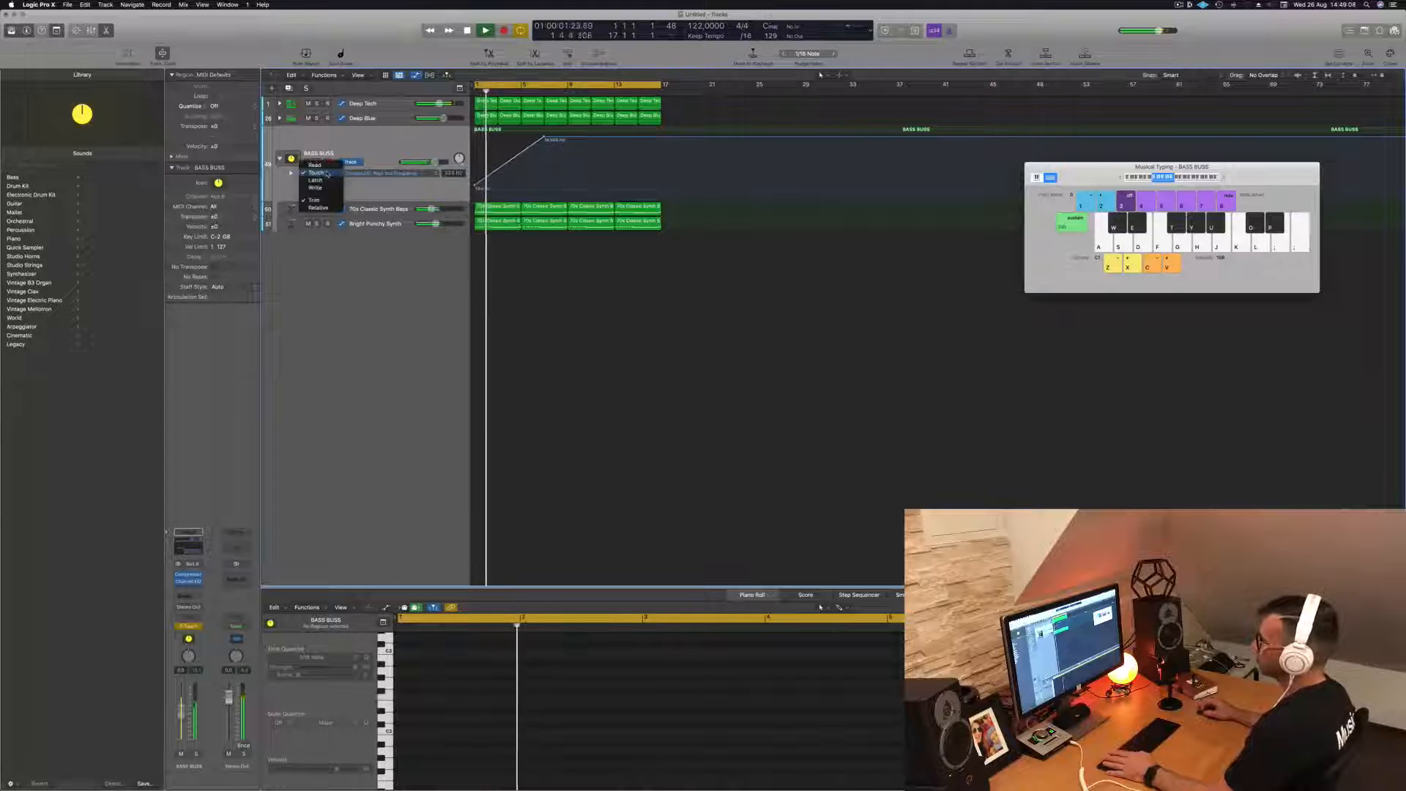
{"action": "left_click", "coordinate": [315, 165]}
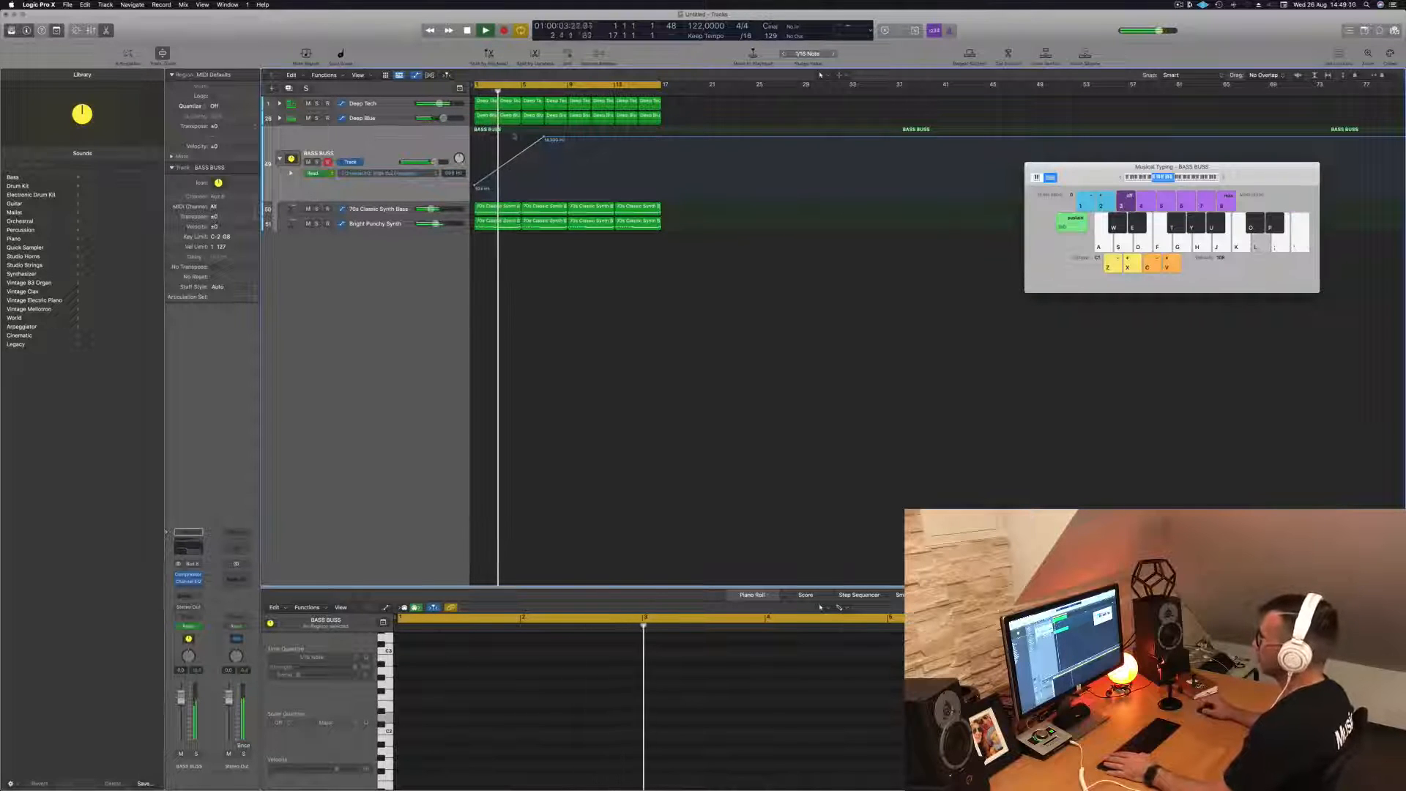
{"action": "key", "text": "space"}
- Reshape the BASS BUSS high-cut automation during playback so it peaks at bar 9 and ramps down to a low frequency at about bar 17
{"action": "key", "text": "space"}
{"action": "left_click_drag", "start_coordinate": [545, 138], "coordinate": [543, 137]}
{"action": "key", "text": "space"}
{"action": "key", "text": "space"}
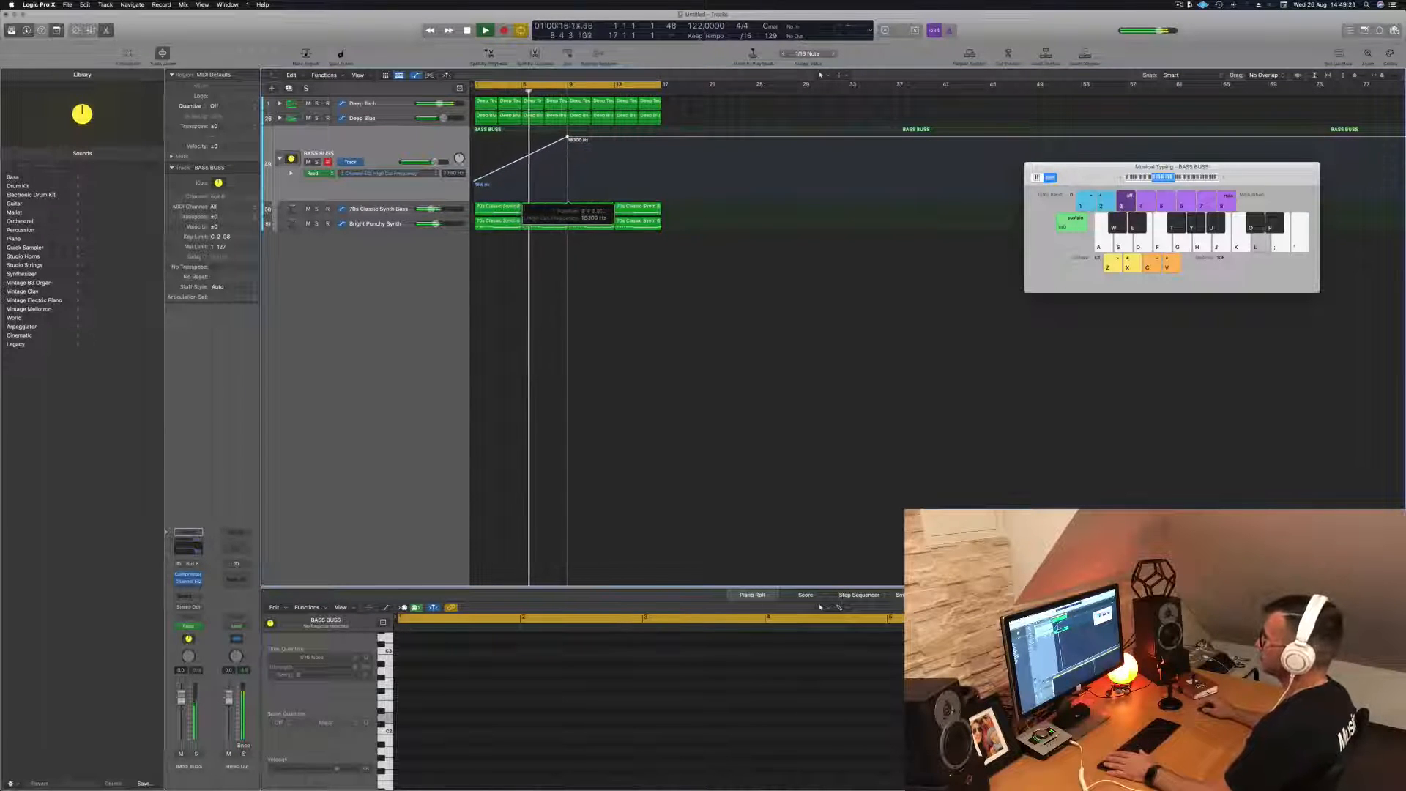
{"action": "left_click_drag", "start_coordinate": [568, 137], "coordinate": [568, 138]}
{"action": "left_click_drag", "start_coordinate": [665, 138], "coordinate": [663, 182]}
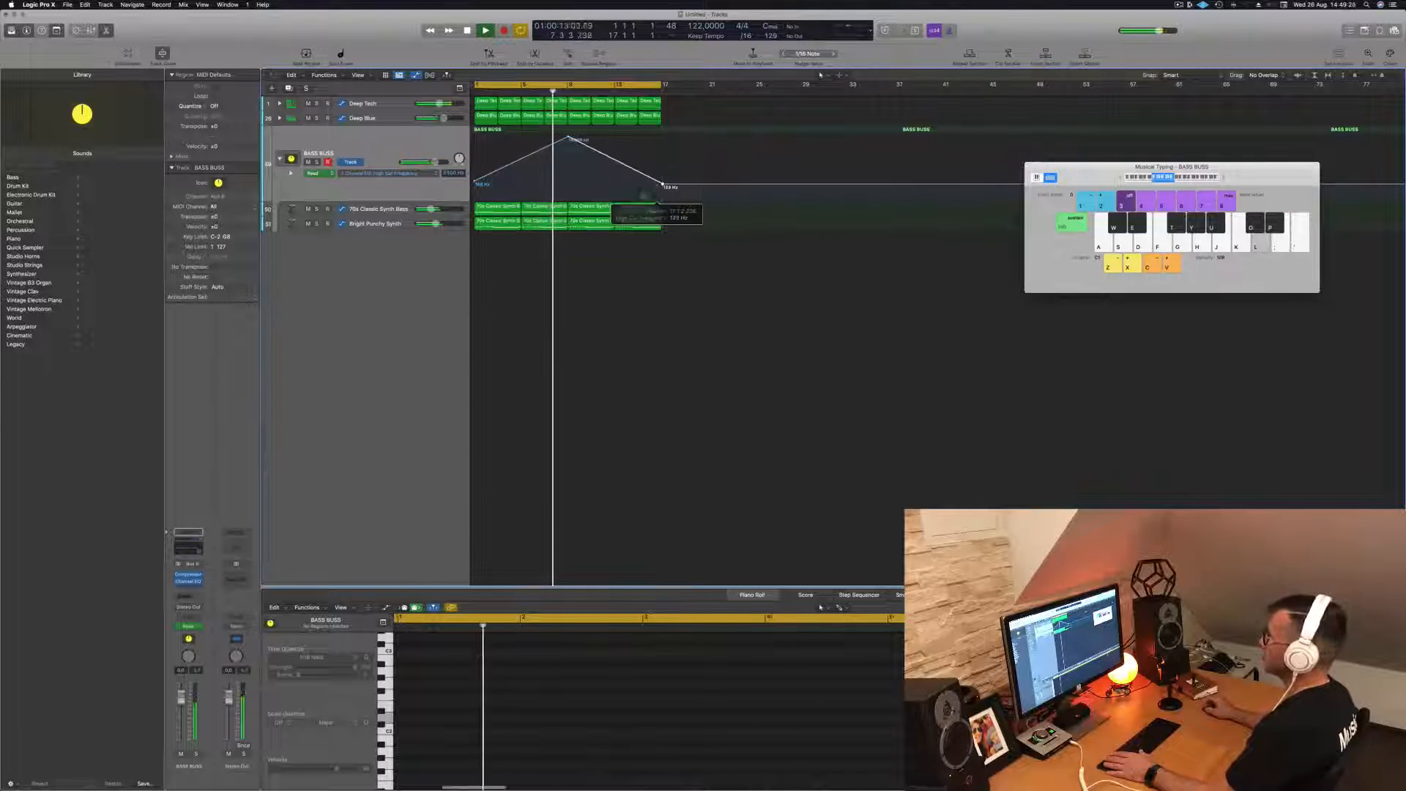
- Save the project as Episode 131 in the Logic folder and play the loop from the start
{"action": "key", "text": "super+s"}
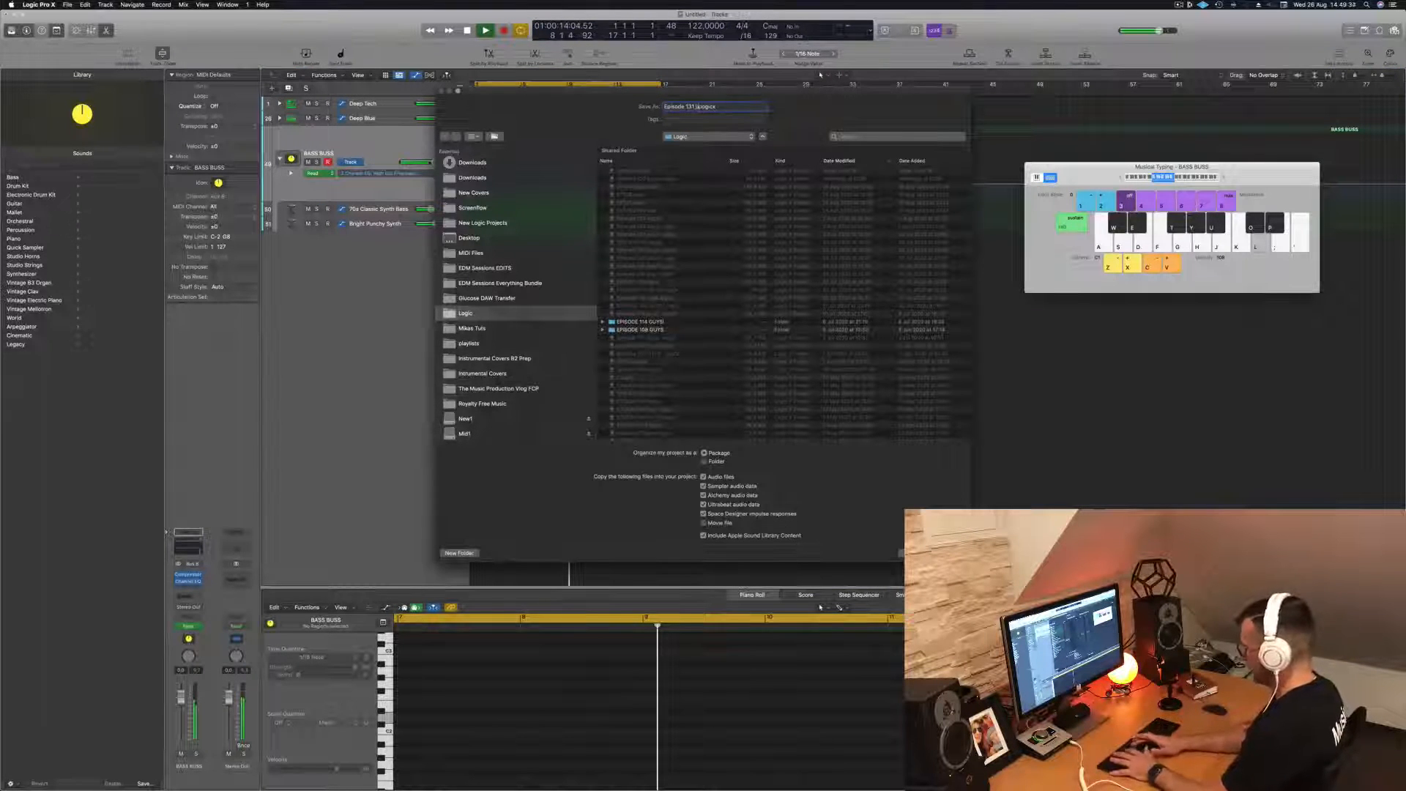
{"action": "key", "text": "Return"}
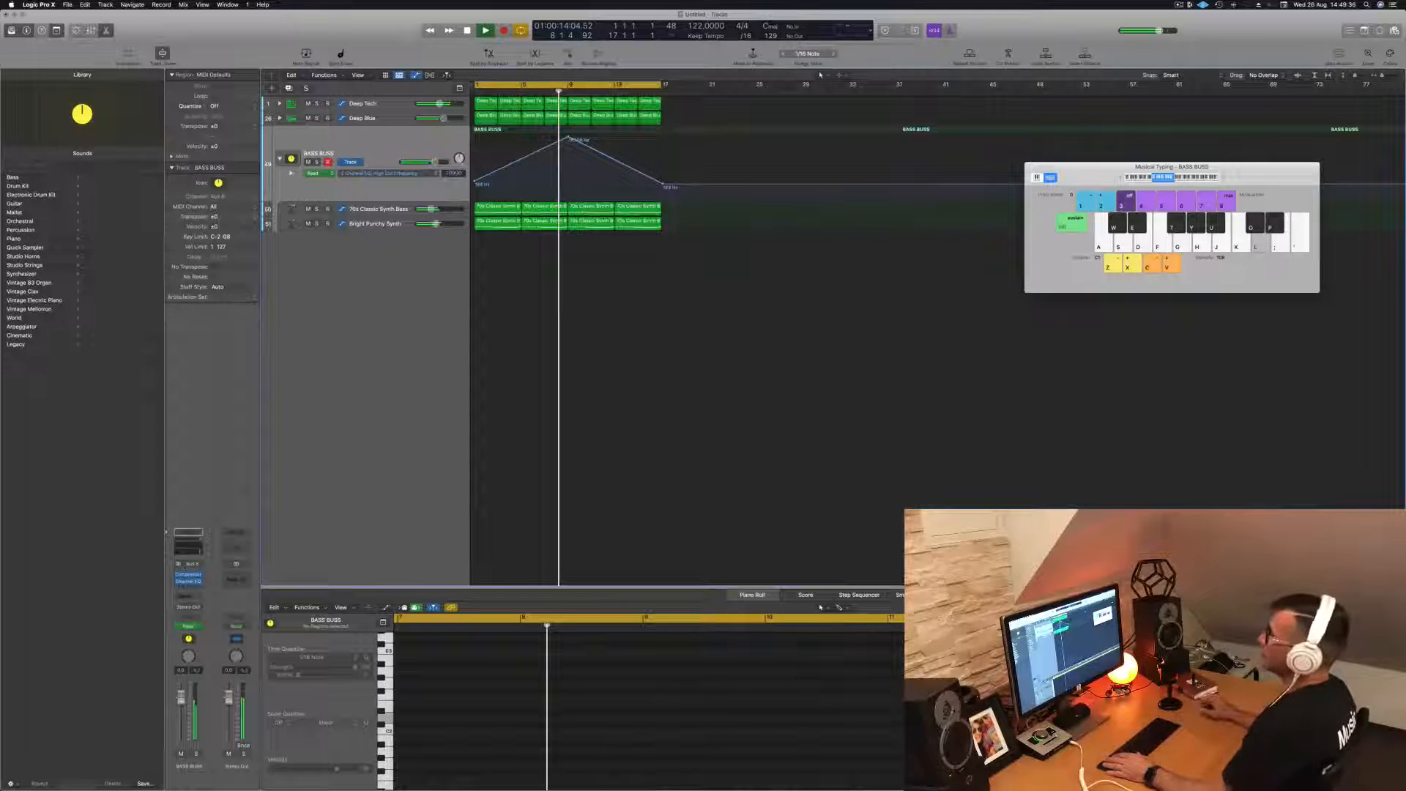
{"action": "key", "text": "Return"}
{"action": "key", "text": "space"}
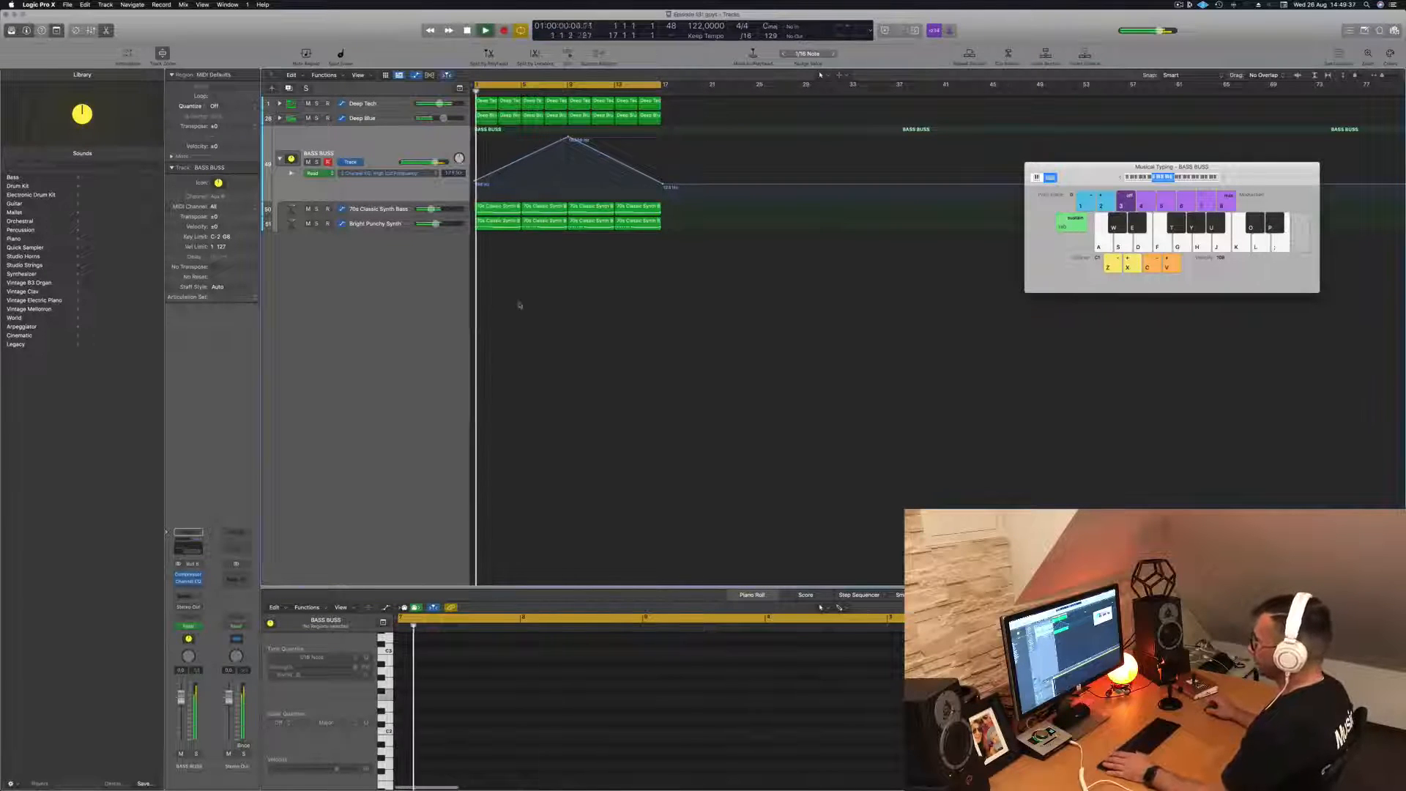
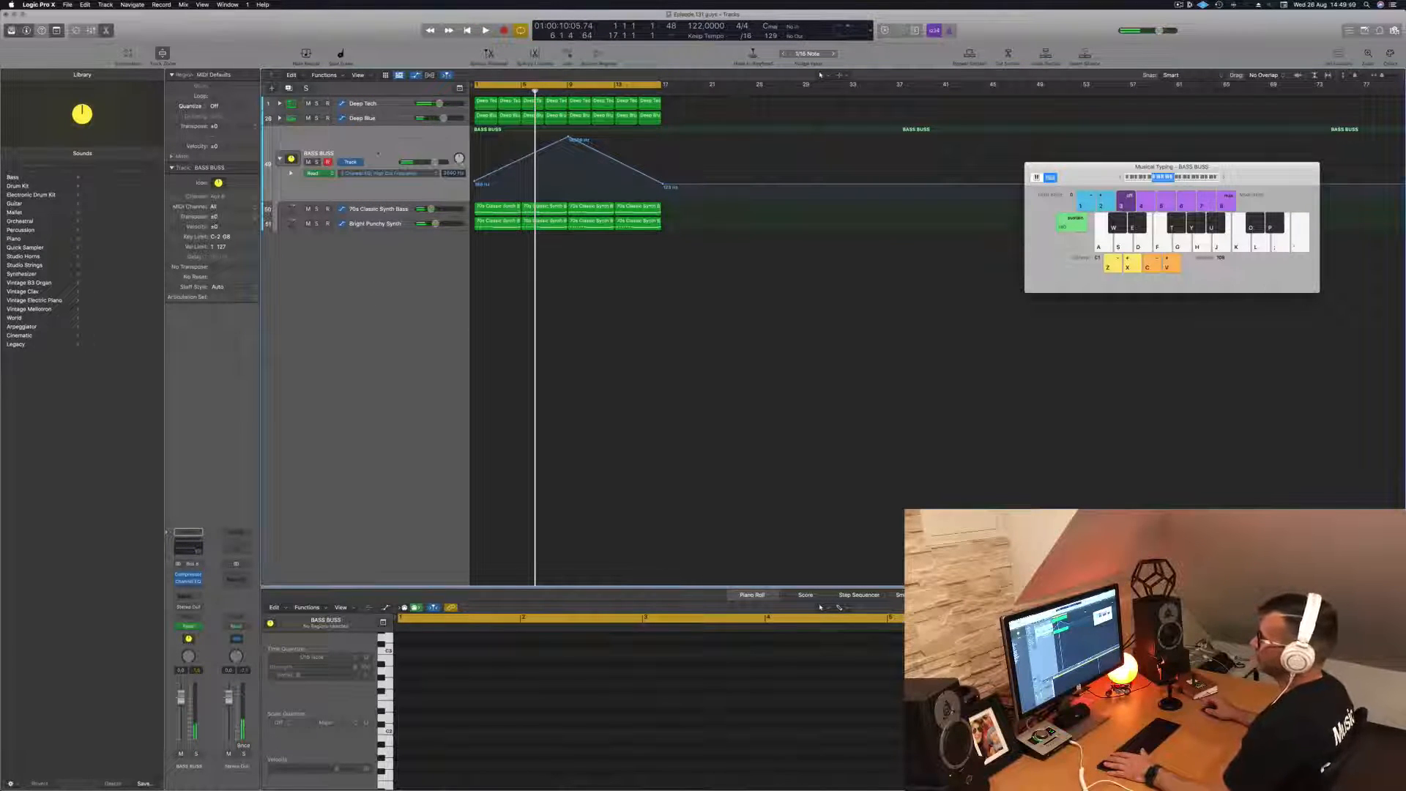
- Create an Alchemy software instrument track and add two more tracks with duplicate settings
{"action": "key", "text": "alt+super+n"}
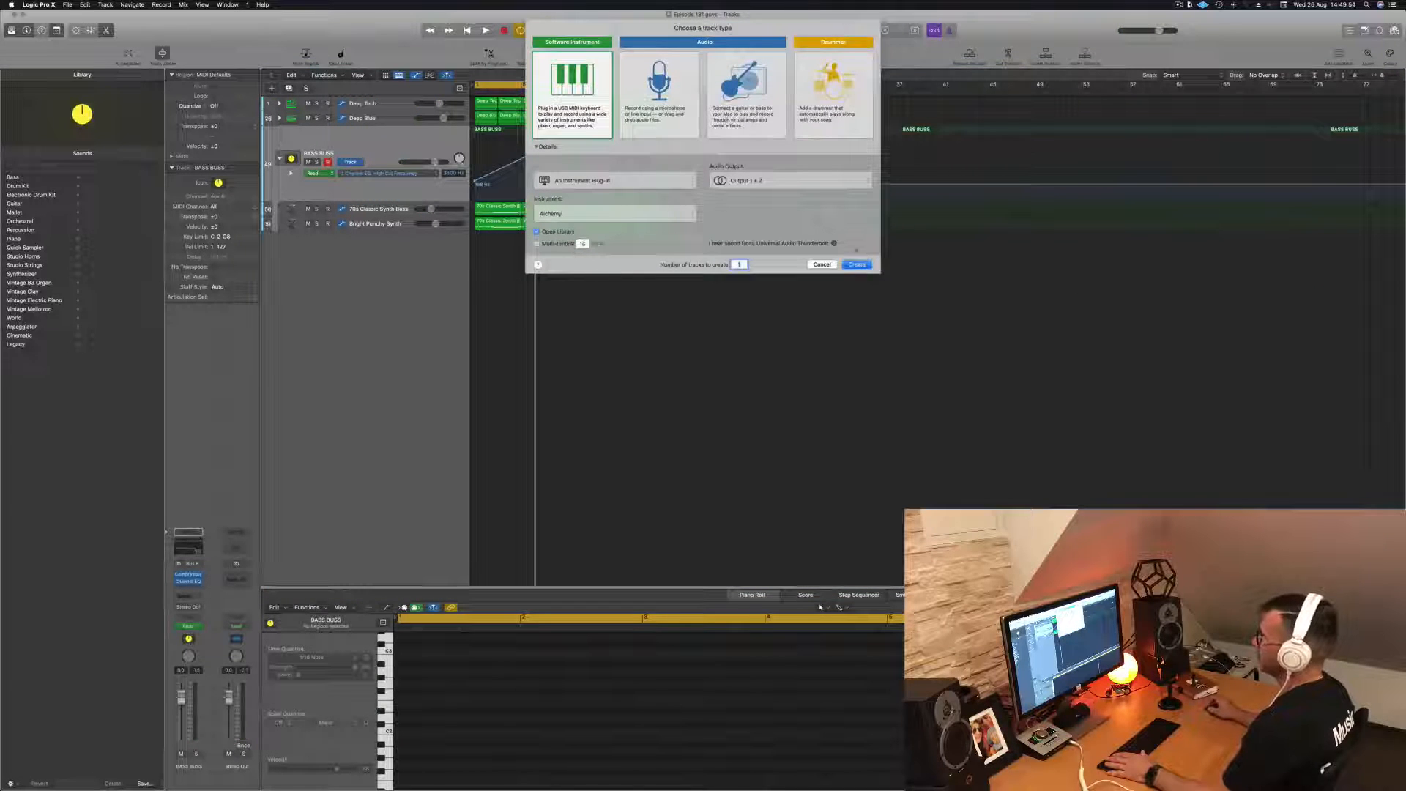
{"action": "left_click", "coordinate": [857, 265]}
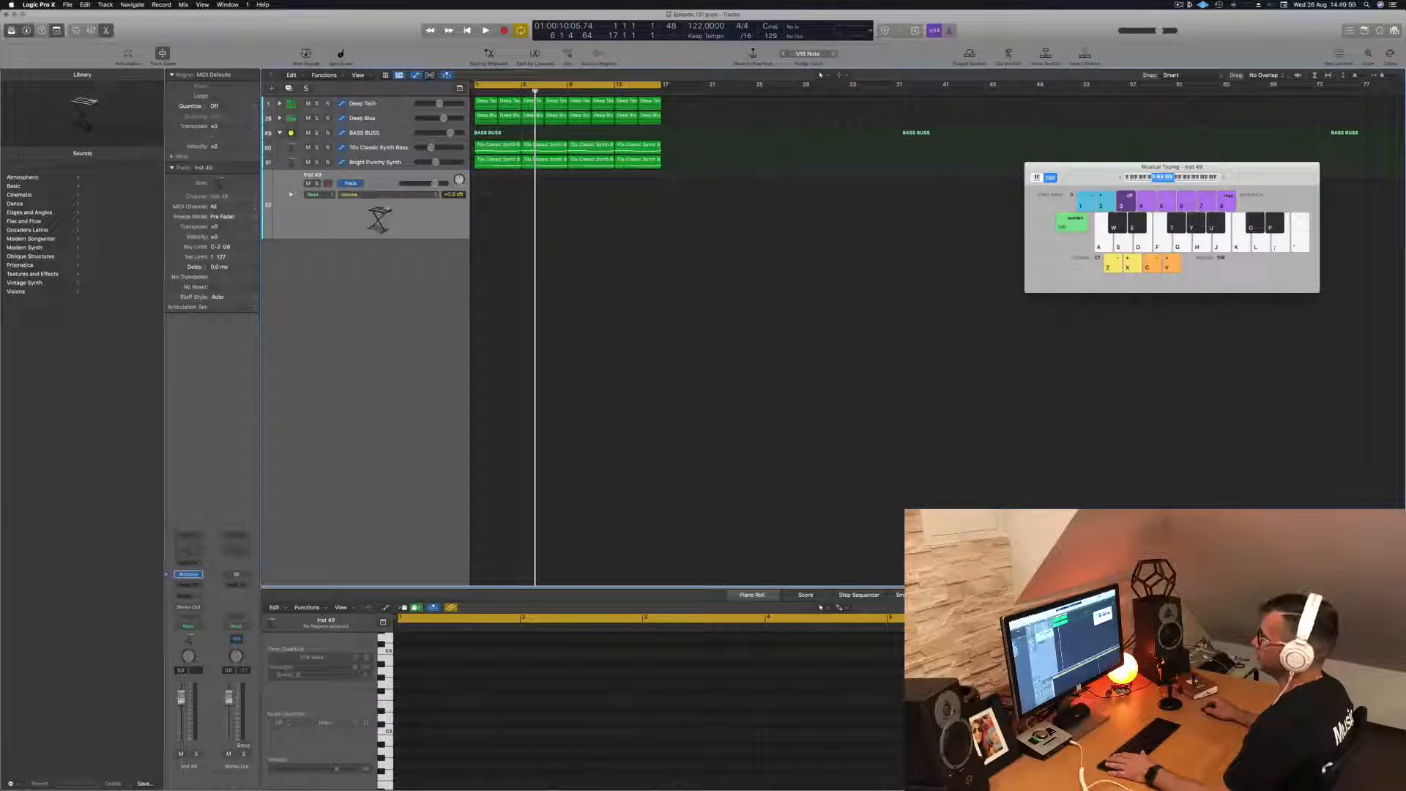
{"action": "left_click", "coordinate": [288, 88]}
{"action": "left_click", "coordinate": [289, 89]}
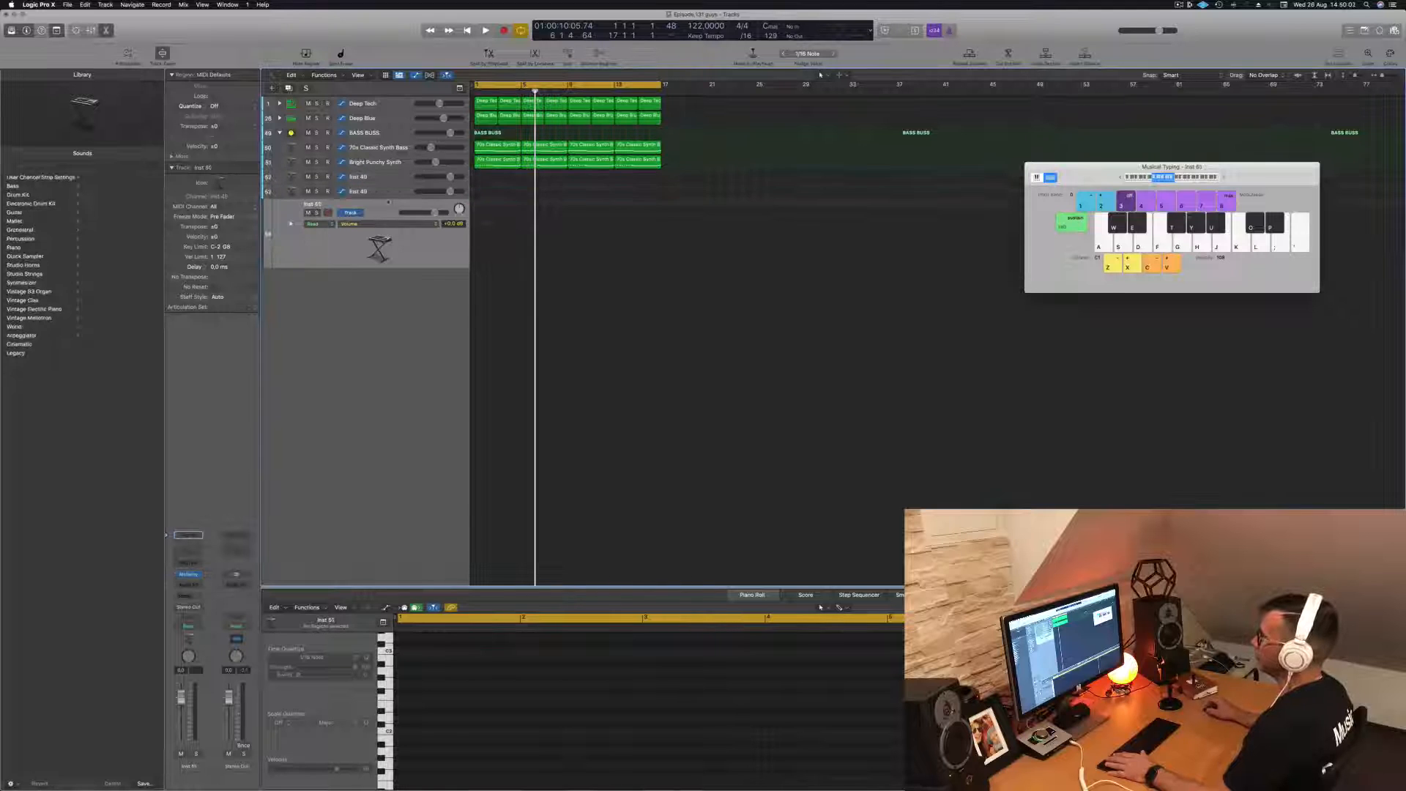
- Create a summing track stack from Inst 49 and group Inst 50 and Inst 51 inside it
{"action": "left_click", "coordinate": [386, 176]}
{"action": "right_click", "coordinate": [386, 177]}
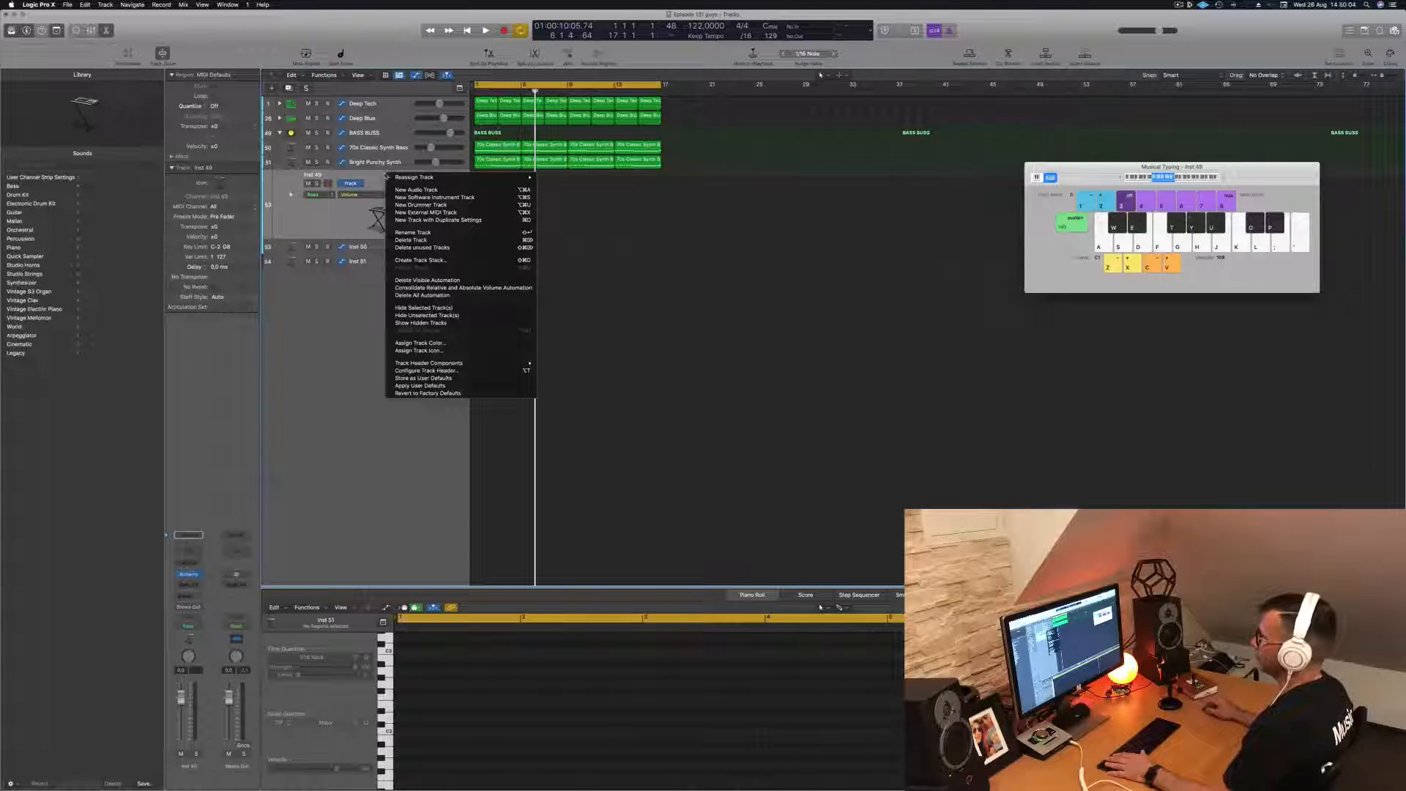
{"action": "left_click", "coordinate": [455, 260]}
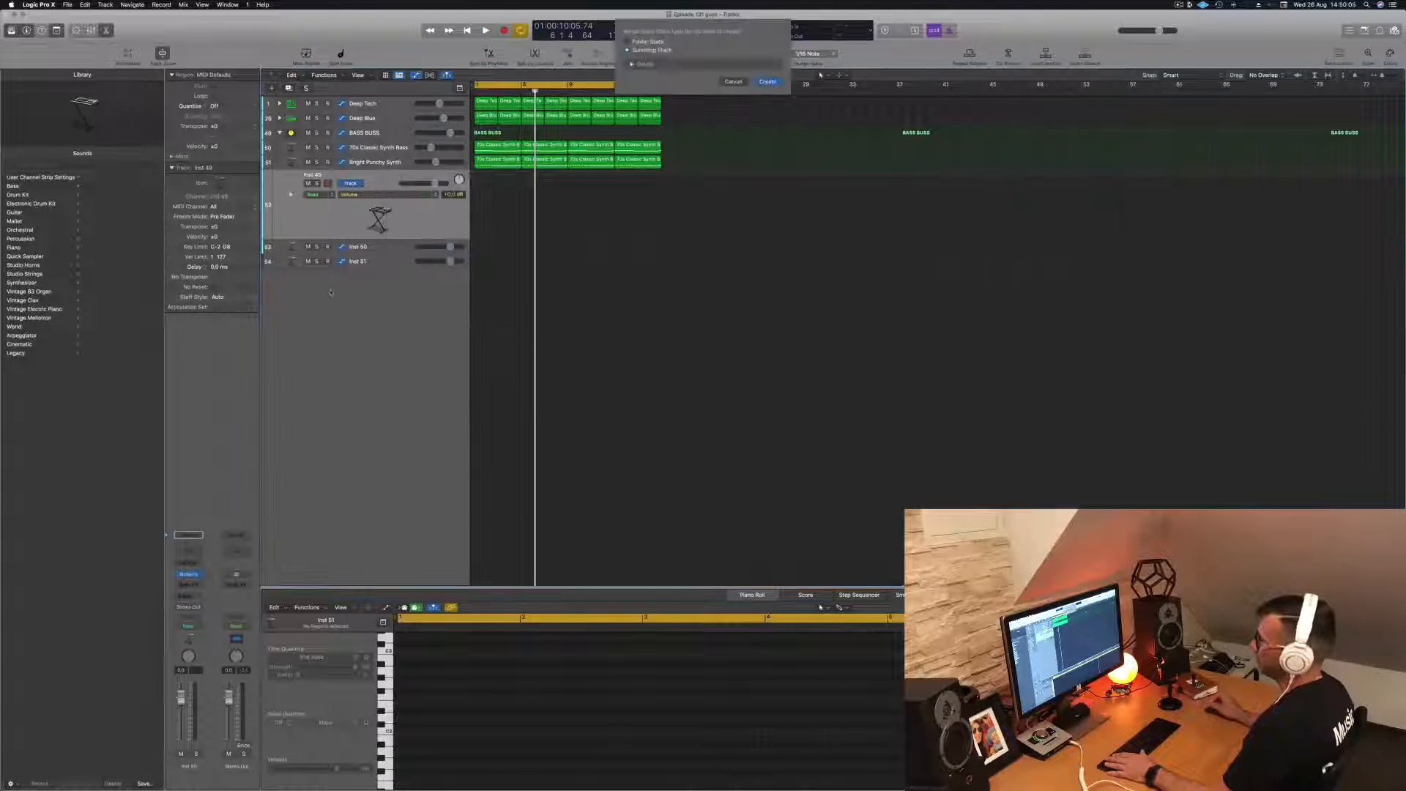
{"action": "left_click", "coordinate": [775, 82]}
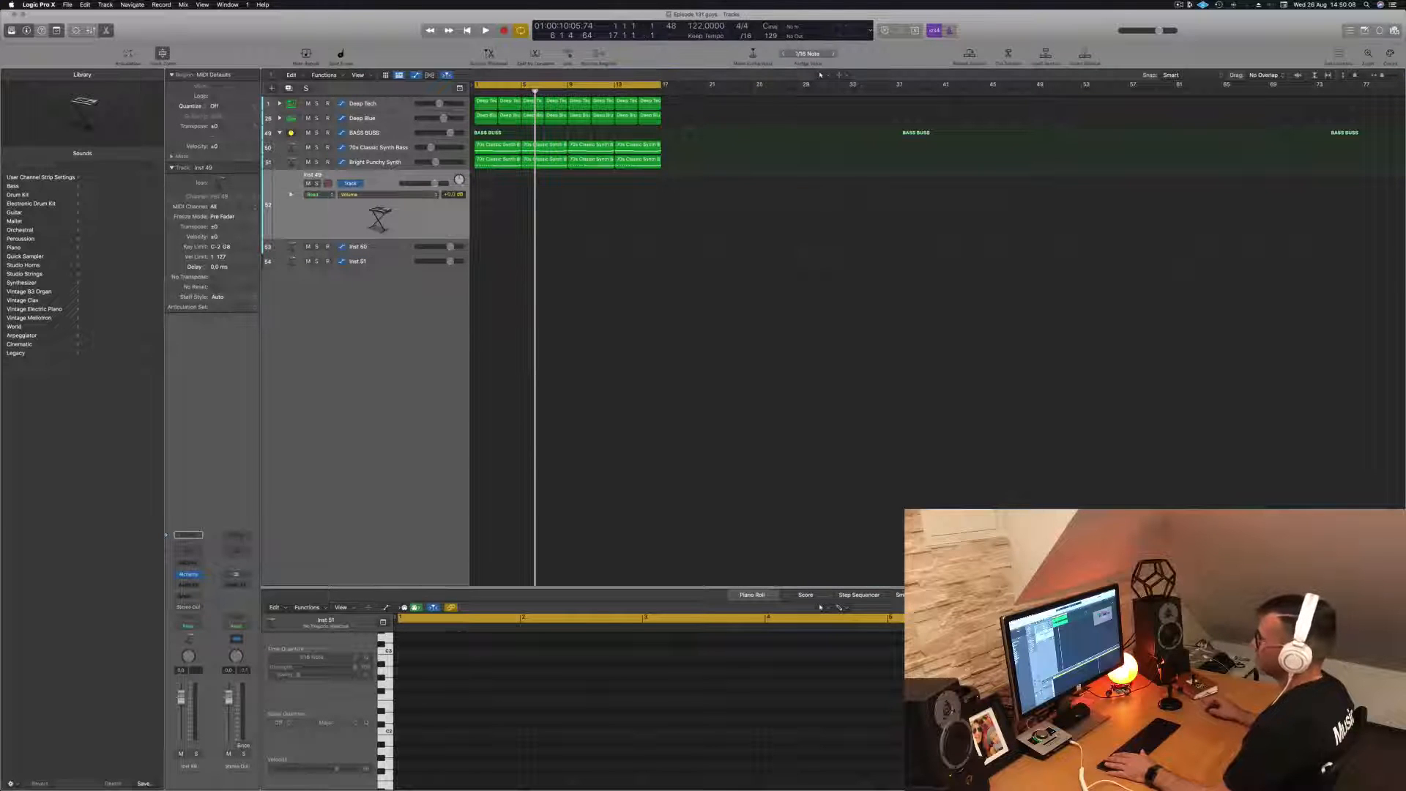
{"action": "left_click_drag", "start_coordinate": [380, 262], "coordinate": [380, 189]}
{"action": "left_click_drag", "start_coordinate": [371, 278], "coordinate": [382, 196]}
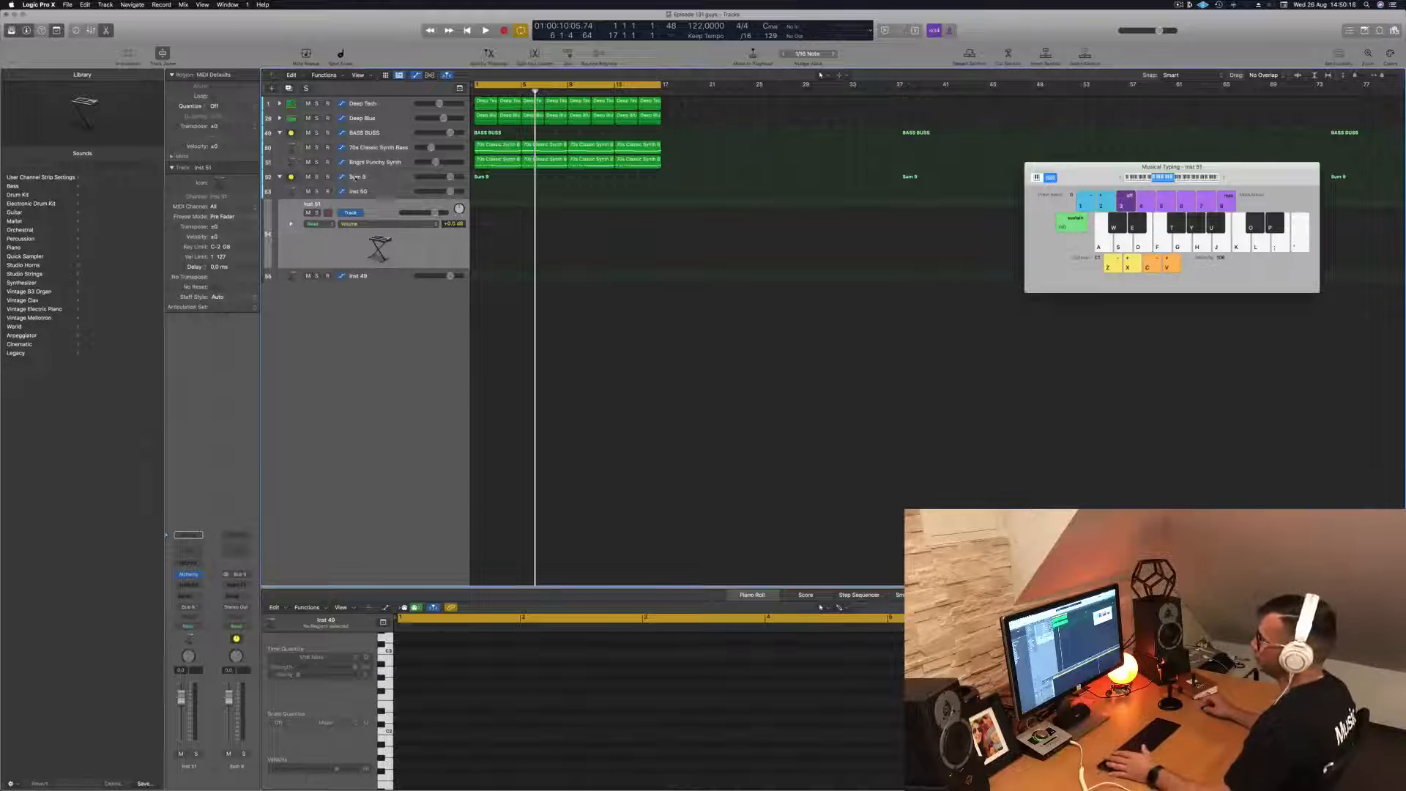
- Rename the new summing stack Melodic and play the loop from the start
{"action": "left_click", "coordinate": [354, 176]}
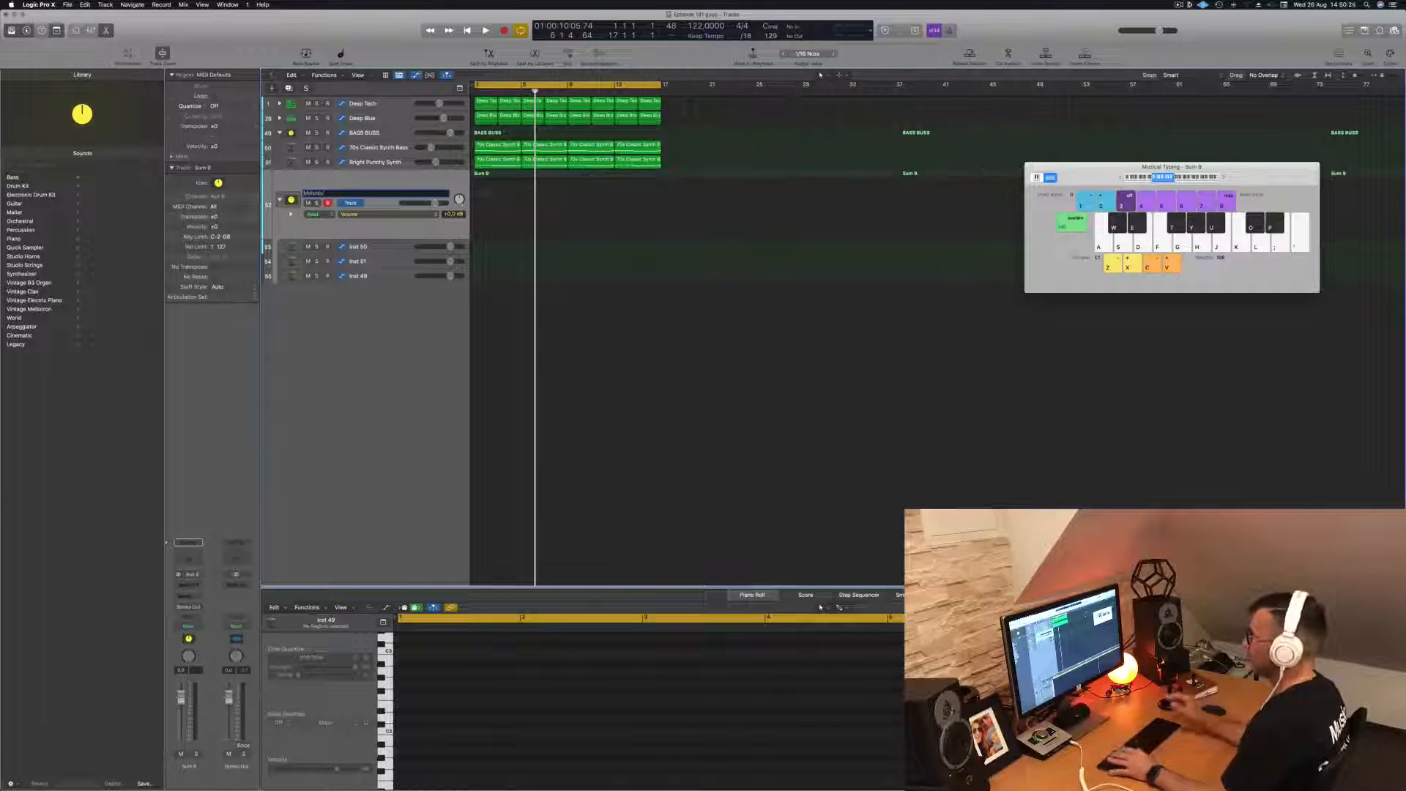
{"action": "key", "text": "Return"}
{"action": "key", "text": "space"}
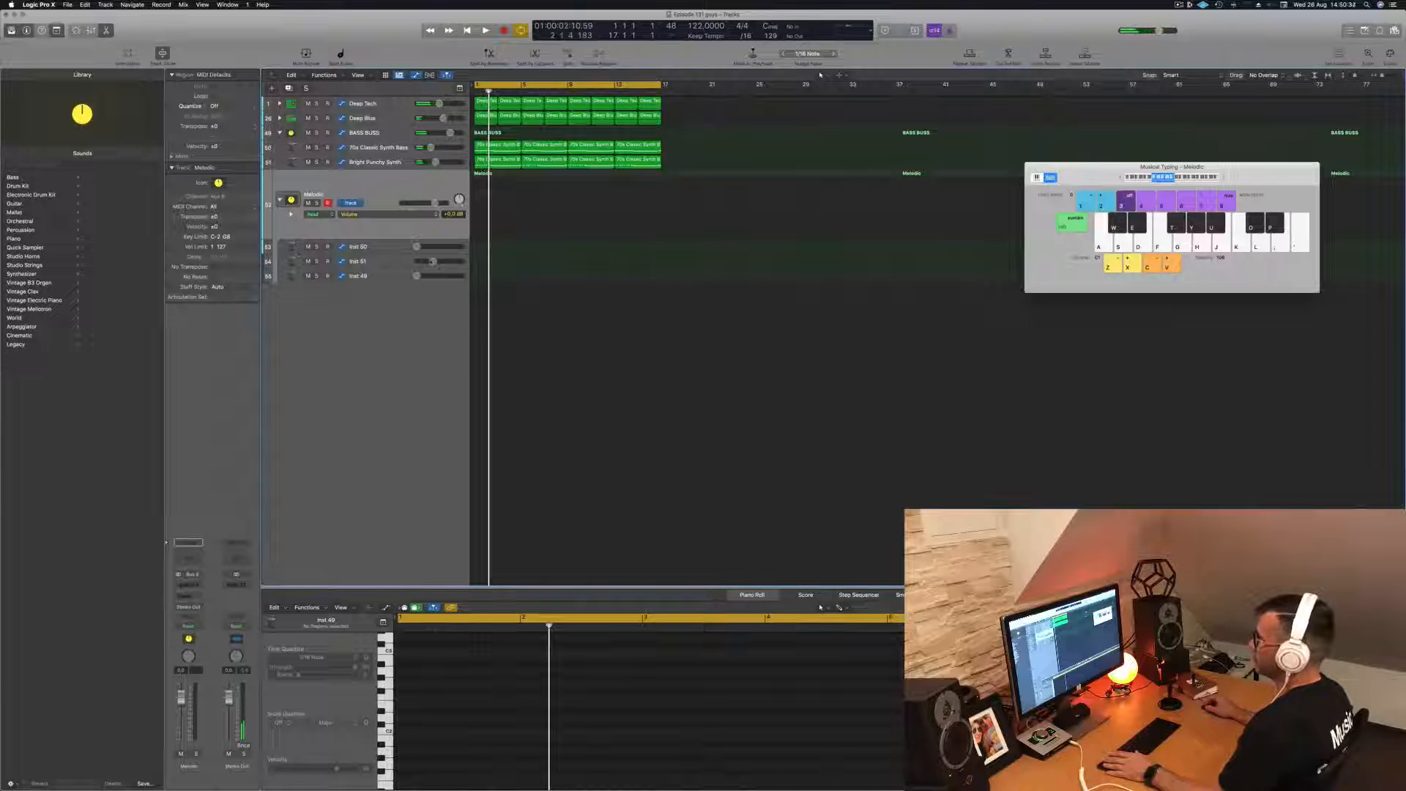
{"action": "key", "text": "Return"}
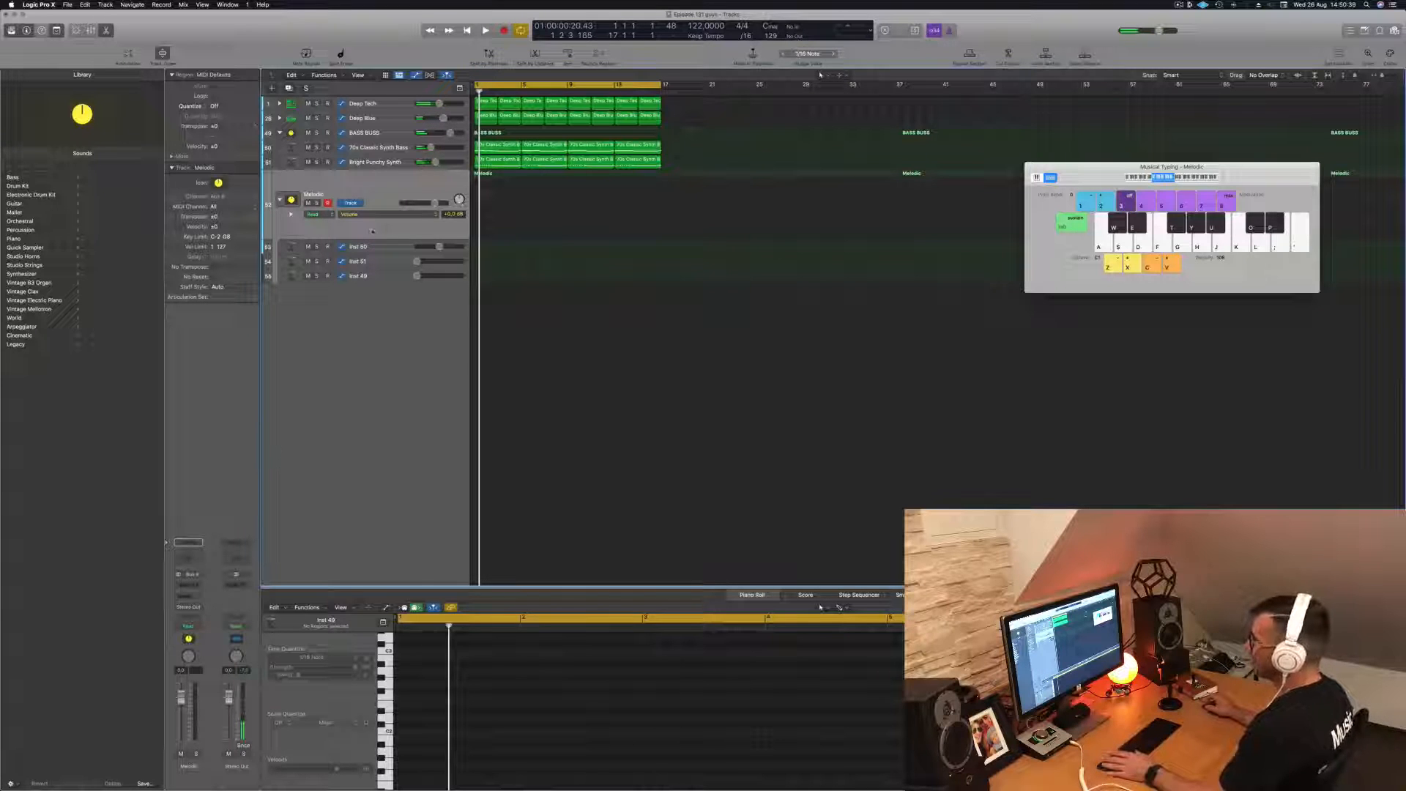
- Stop playback, open Alchemy on the Inst 50 track of the Melodic stack and filter its presets to Organs
{"action": "key", "text": "Down"}
{"action": "key", "text": "space"}
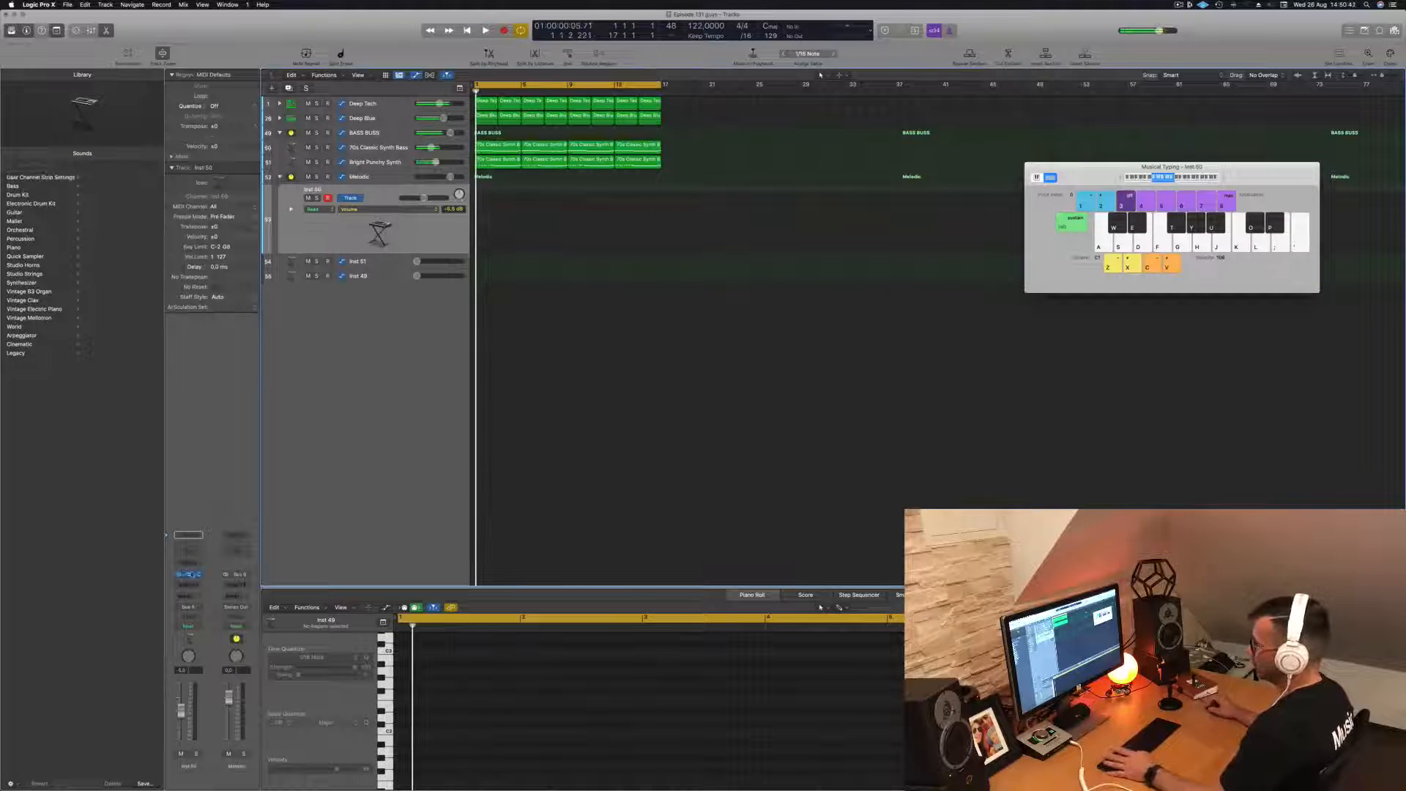
{"action": "left_click", "coordinate": [189, 574]}
{"action": "left_click_drag", "start_coordinate": [668, 126], "coordinate": [769, 197]}
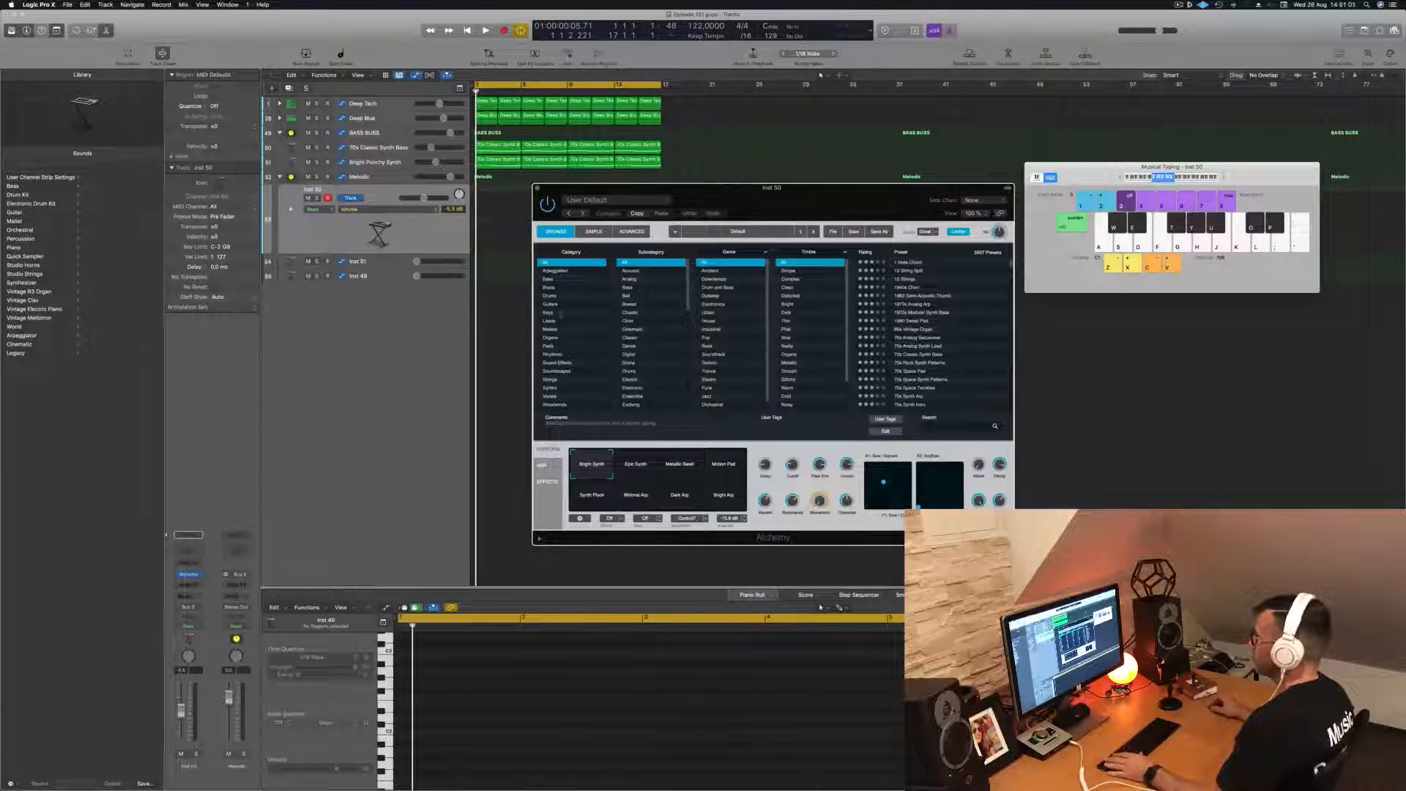
{"action": "left_click", "coordinate": [549, 338]}
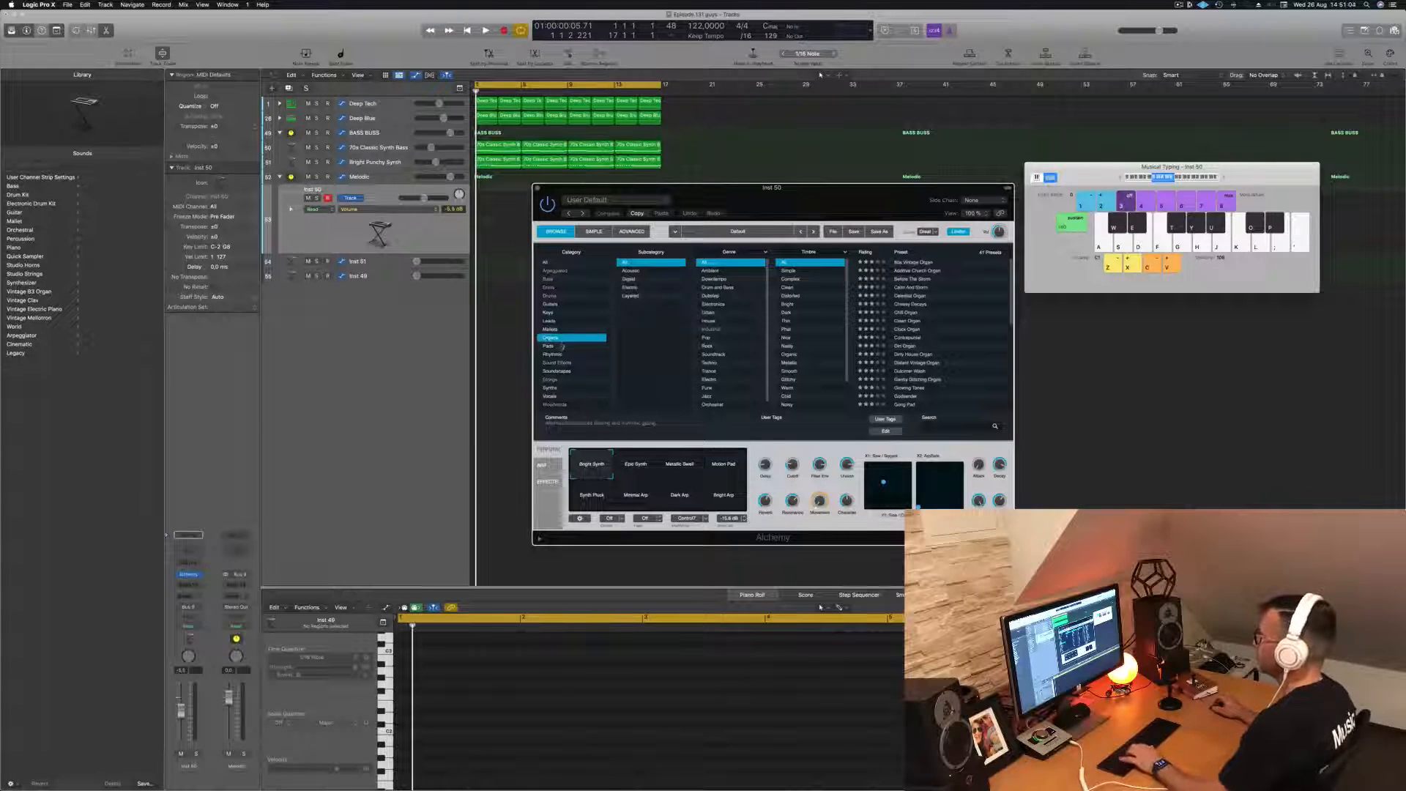
- Try the default sound, then load the Celestial Organ preset and start loop playback to audition it
{"action": "key", "text": "h"}
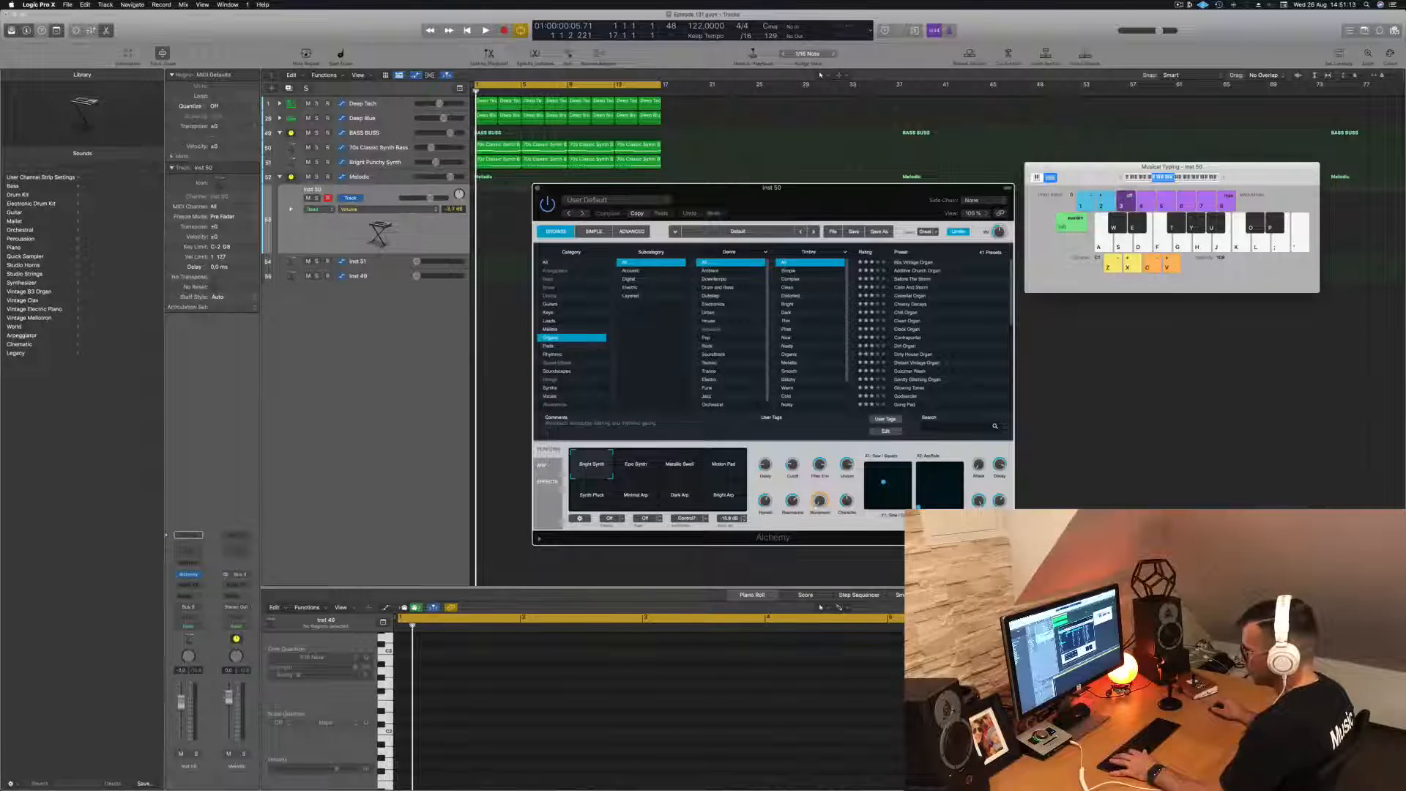
{"action": "left_click", "coordinate": [505, 410]}
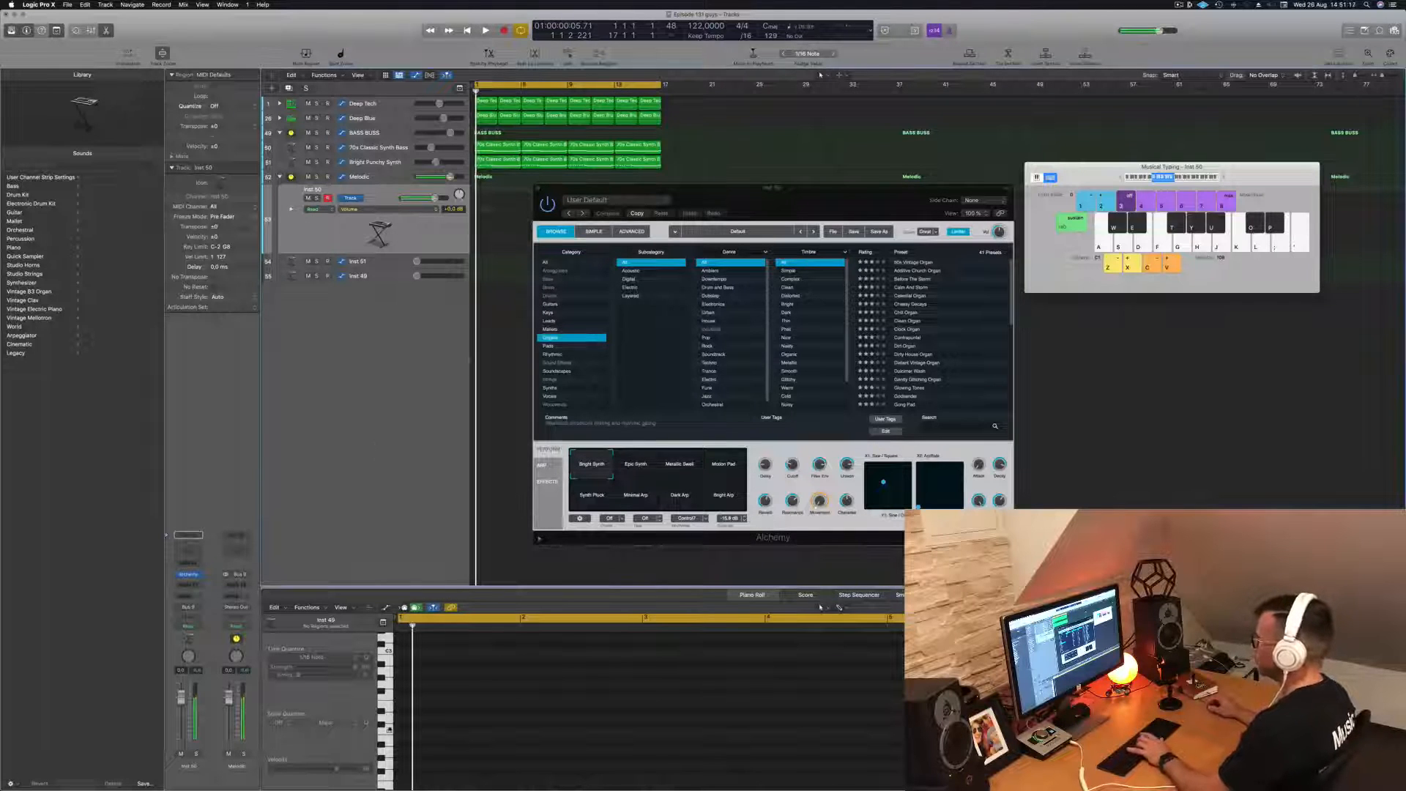
{"action": "left_click", "coordinate": [910, 296]}
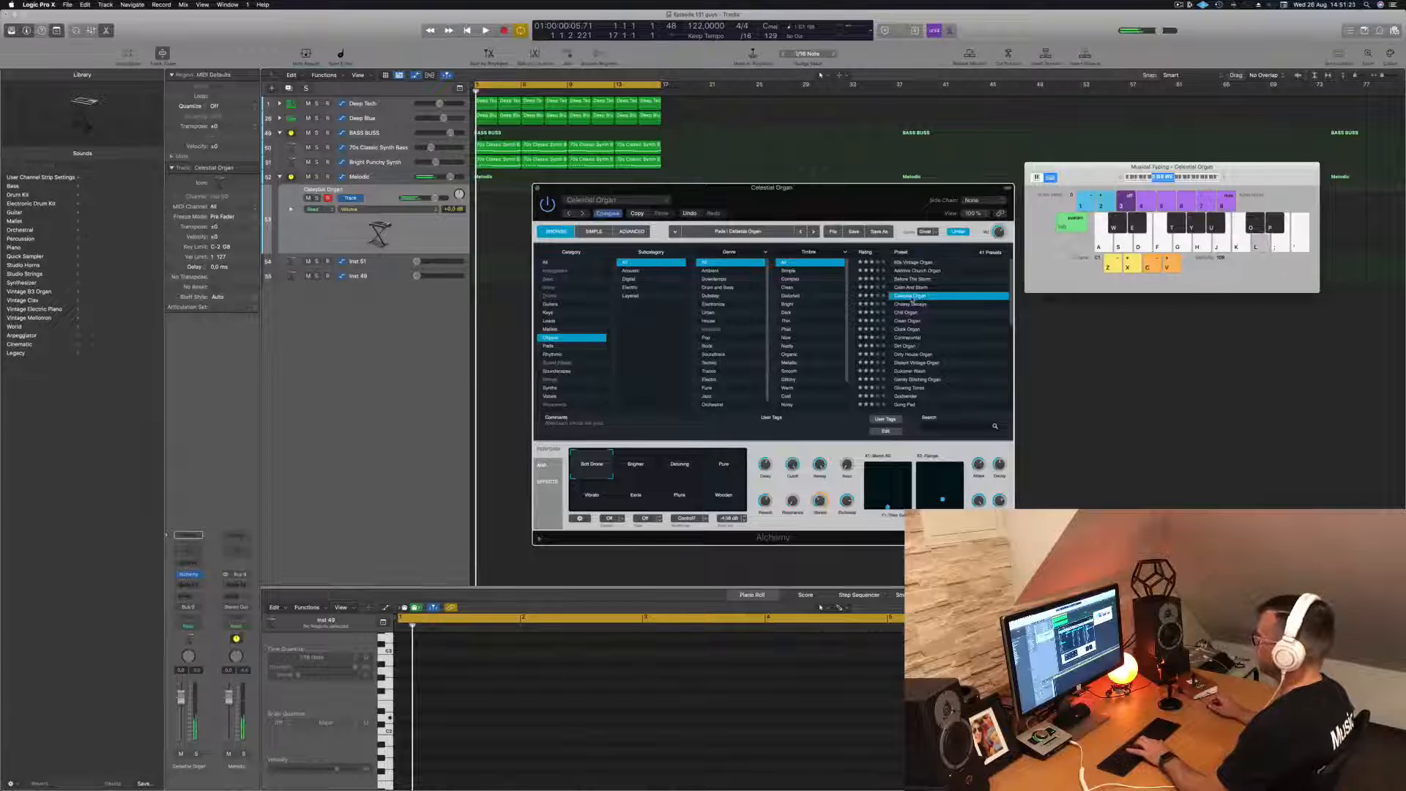
{"action": "key", "text": "space"}
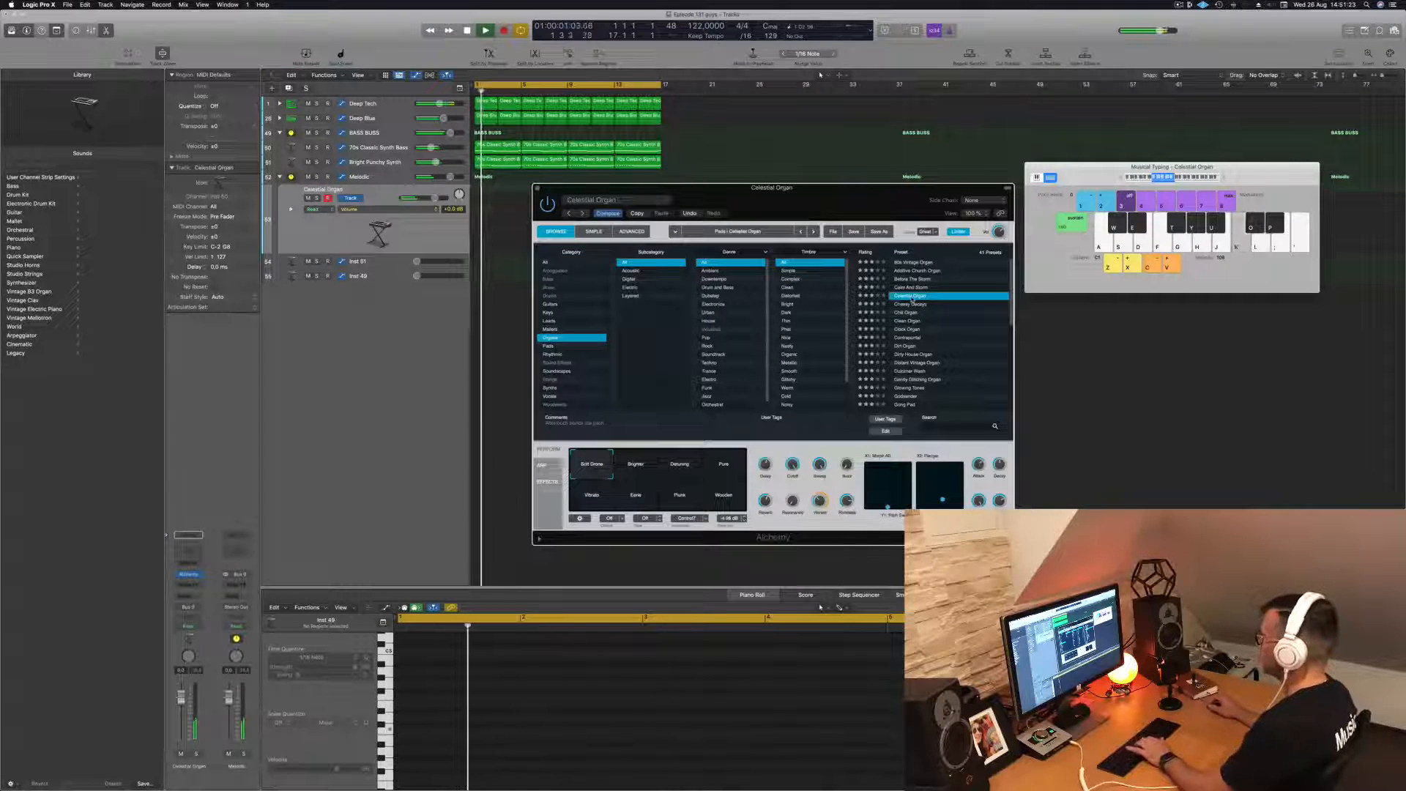
- Load the Cheesy Decays preset, move the Alchemy window aside and play a few notes over the loop
{"action": "left_click", "coordinate": [910, 304]}
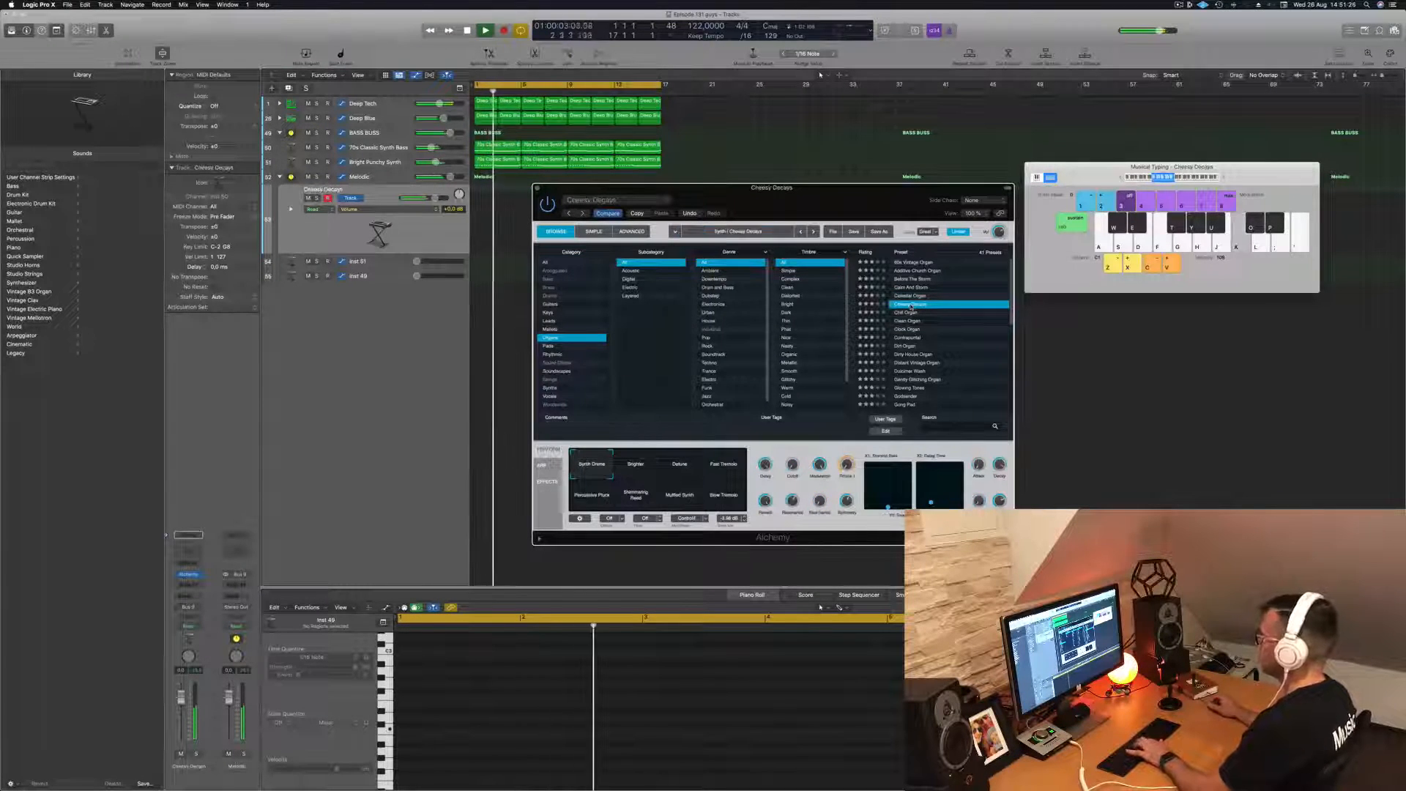
{"action": "left_click_drag", "start_coordinate": [874, 193], "coordinate": [1049, 230]}
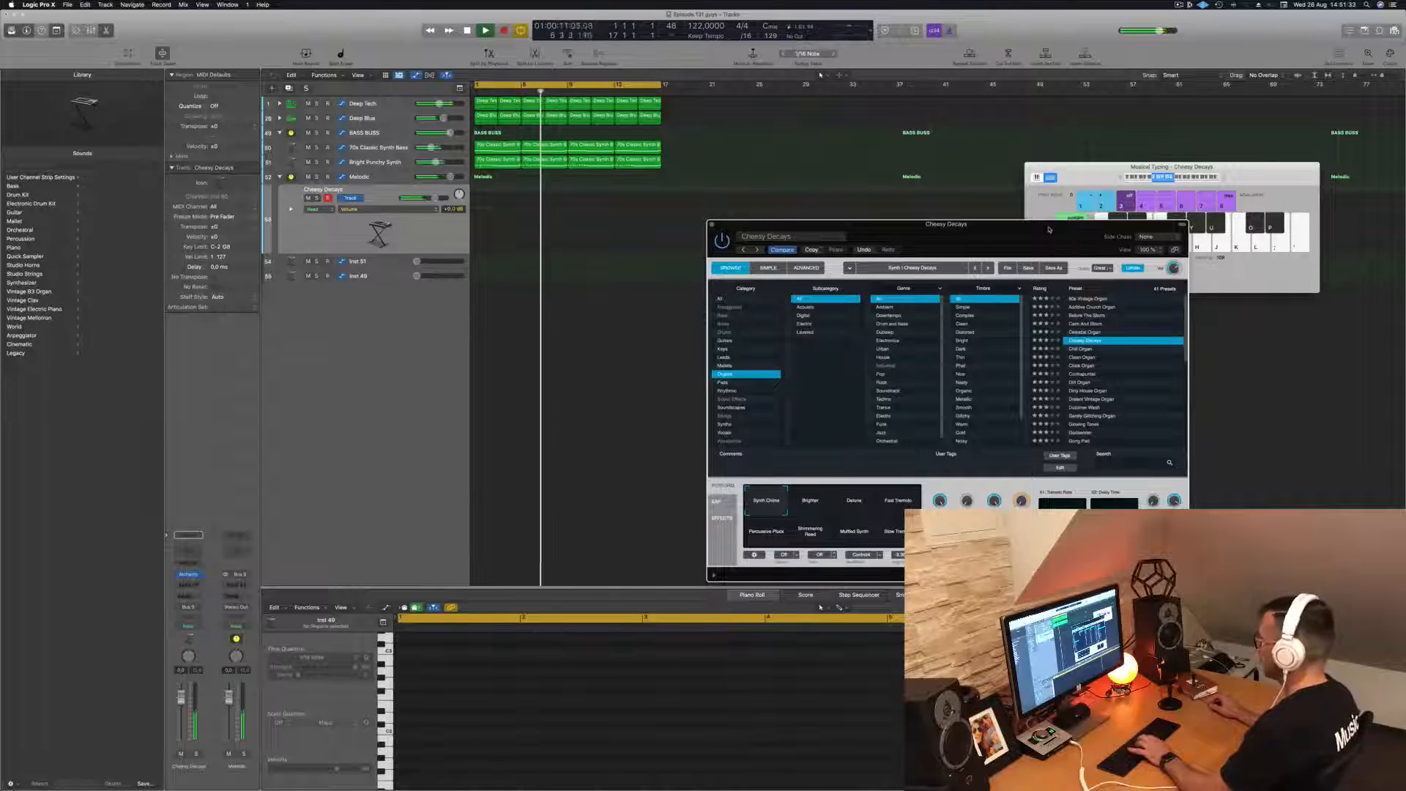
{"action": "key", "text": "j"}
{"action": "key", "text": "l"}
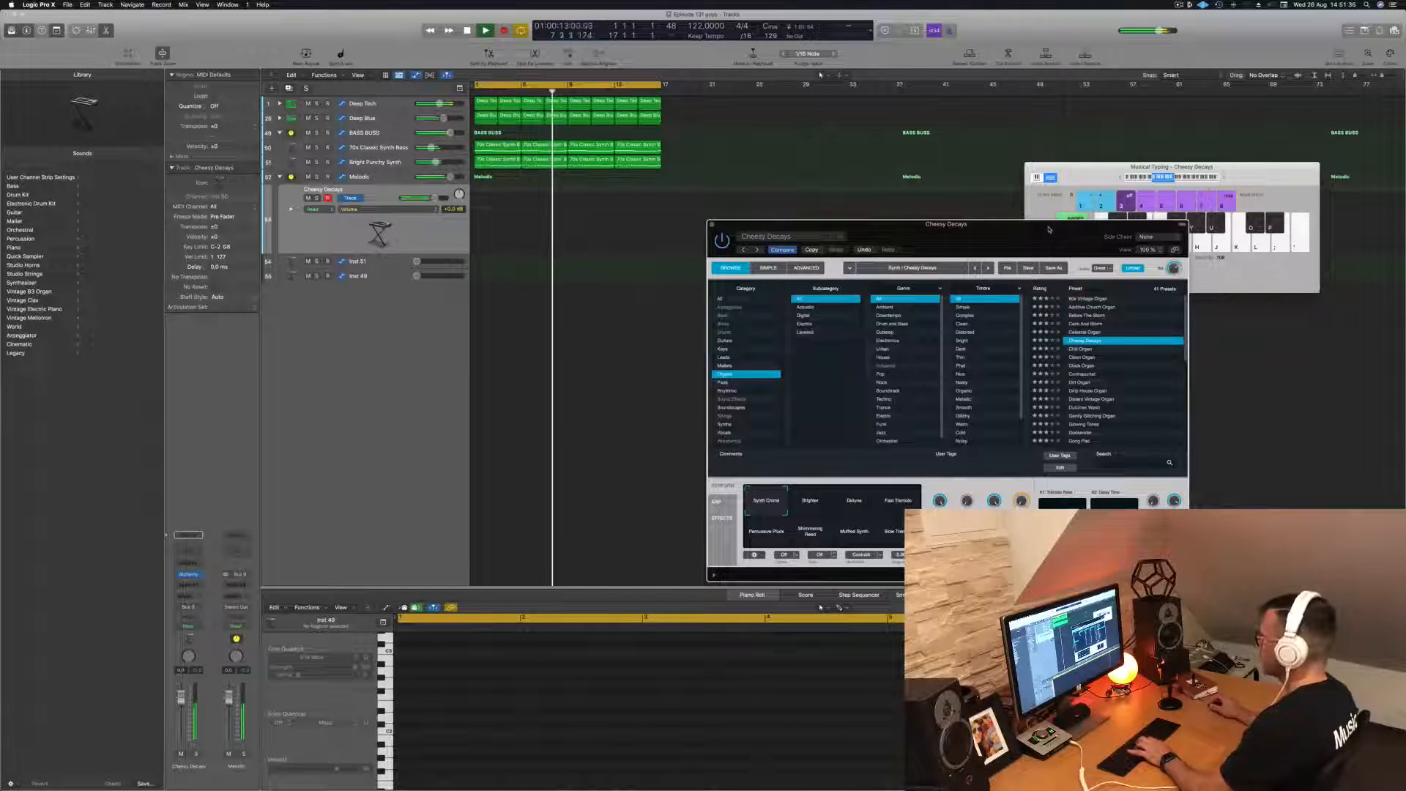
{"action": "key", "text": "apostrophe"}
{"action": "key", "text": "semicolon"}
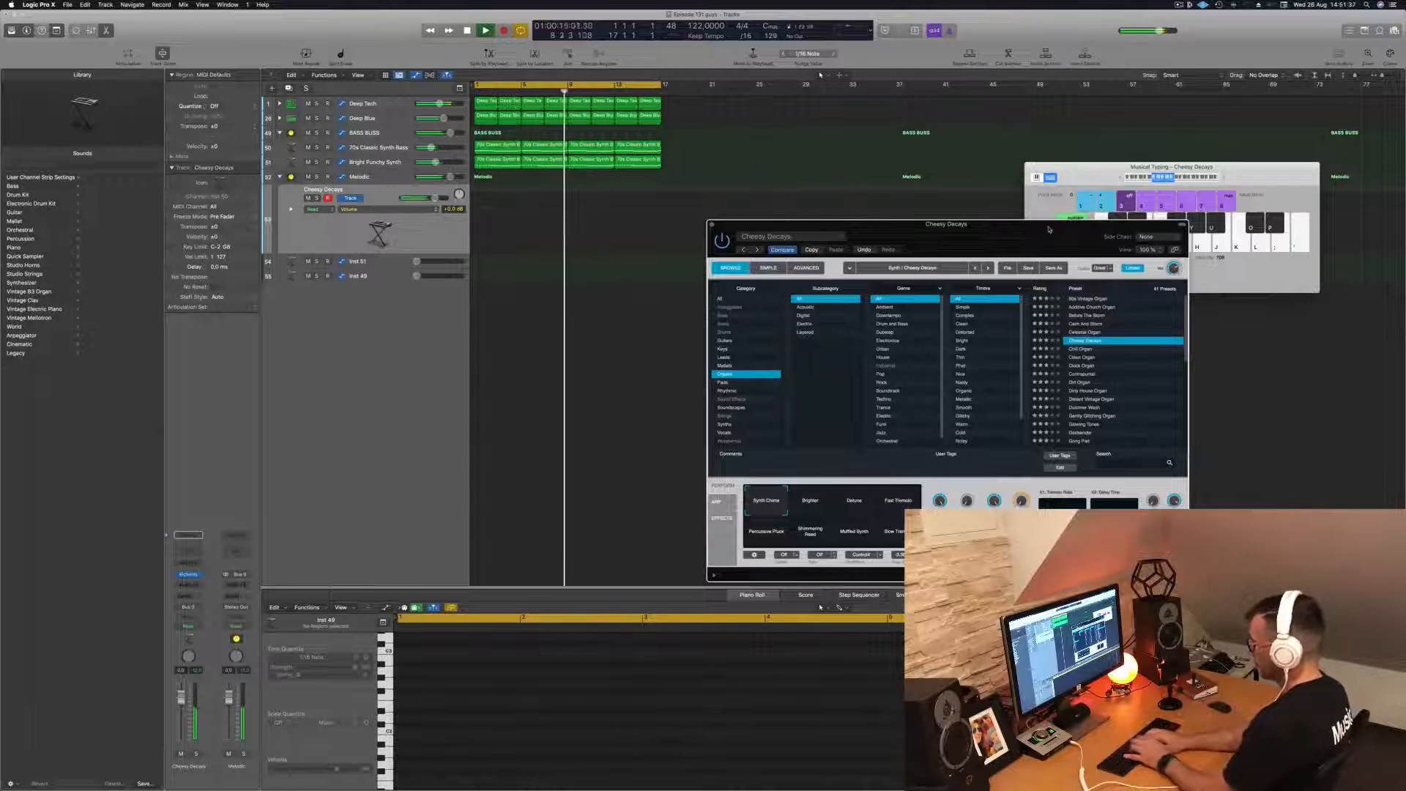
{"action": "key", "text": "j"}
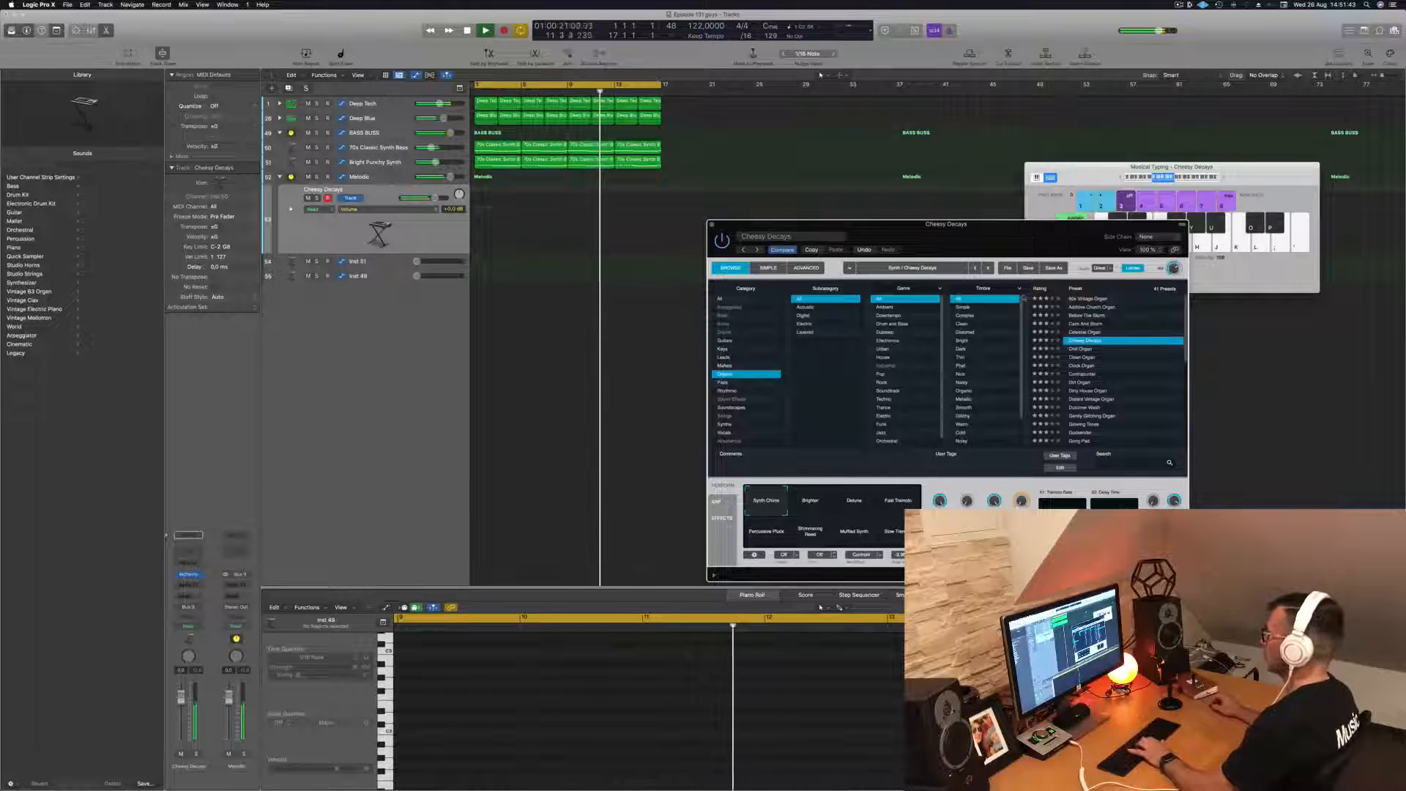
- Audition the Chill Organ and Gong Pad presets over the loop and browse further down the organ presets
{"action": "left_click", "coordinate": [1073, 350]}
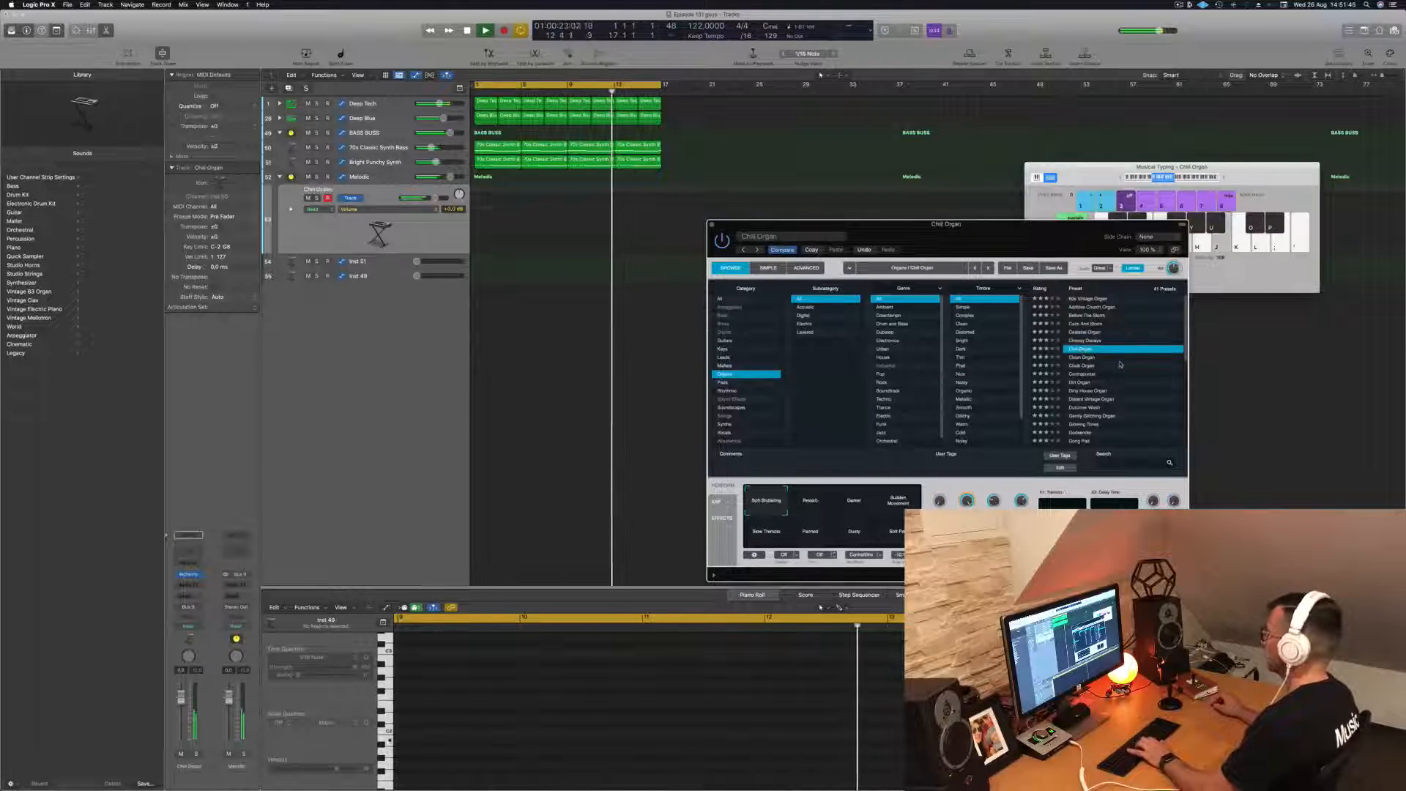
{"action": "scroll", "coordinate": [1117, 364], "scroll_direction": "down", "scroll_amount": 5}
{"action": "scroll", "coordinate": [1095, 353], "scroll_direction": "down", "scroll_amount": 6}
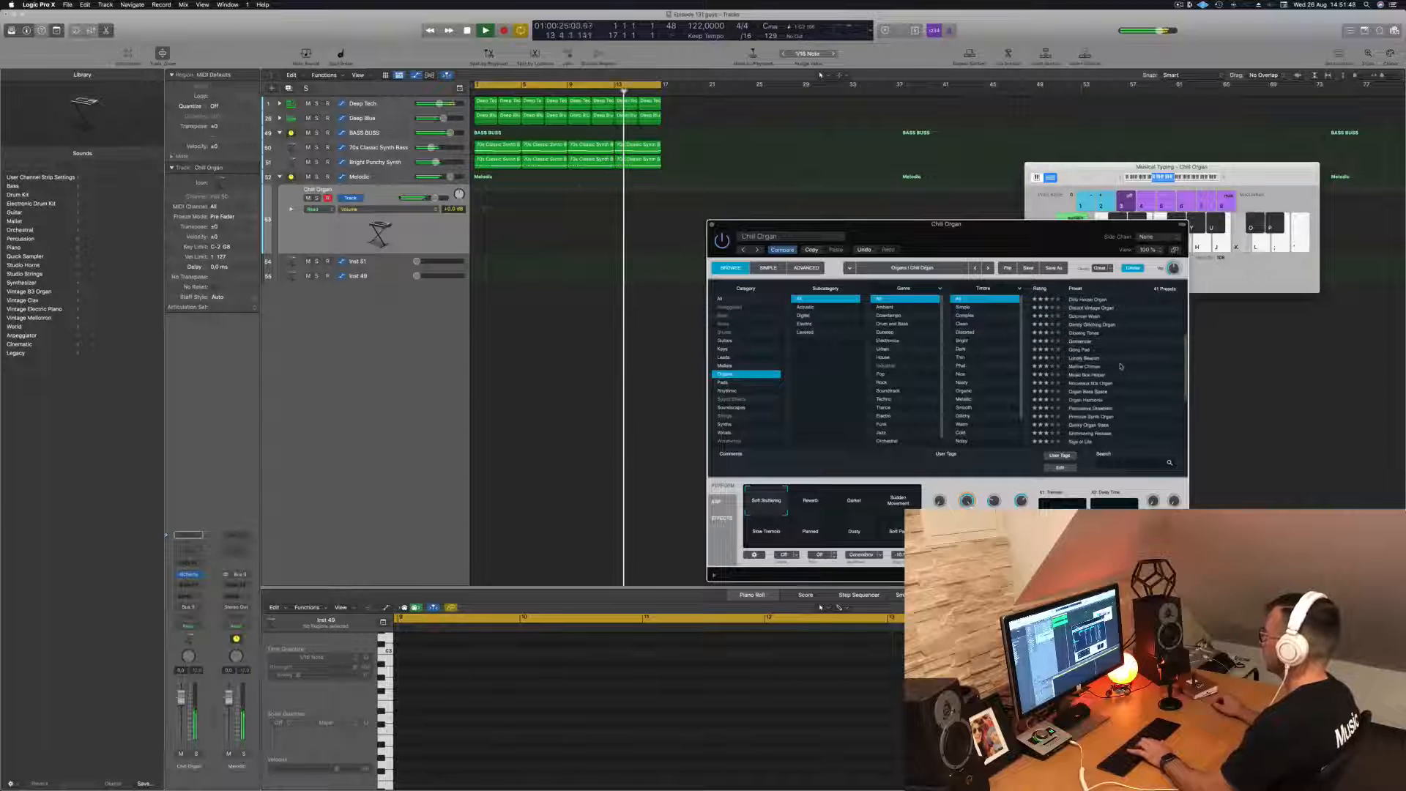
{"action": "left_click", "coordinate": [1083, 350]}
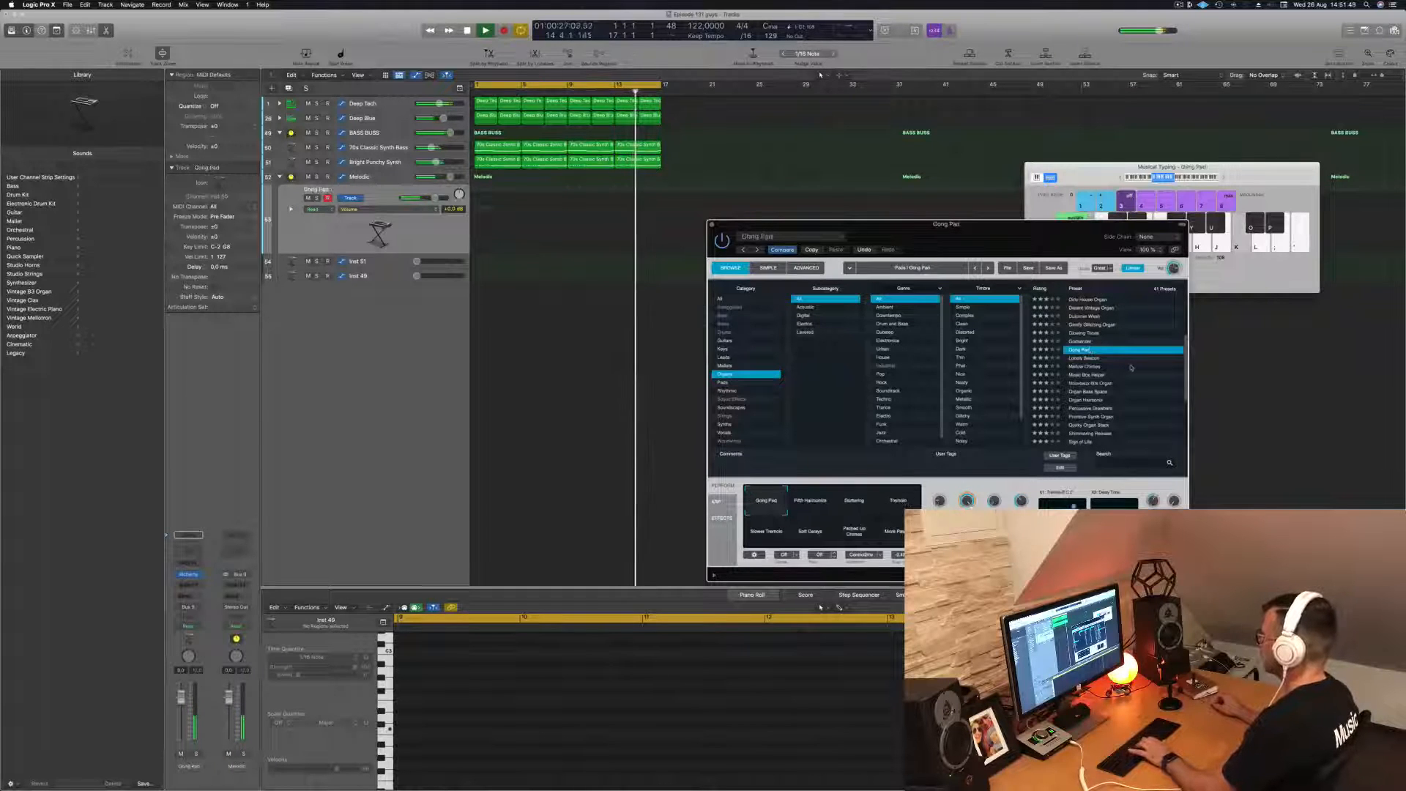
{"action": "scroll", "coordinate": [1132, 368], "scroll_direction": "down", "scroll_amount": 1}
{"action": "scroll", "coordinate": [1131, 368], "scroll_direction": "down", "scroll_amount": 6}
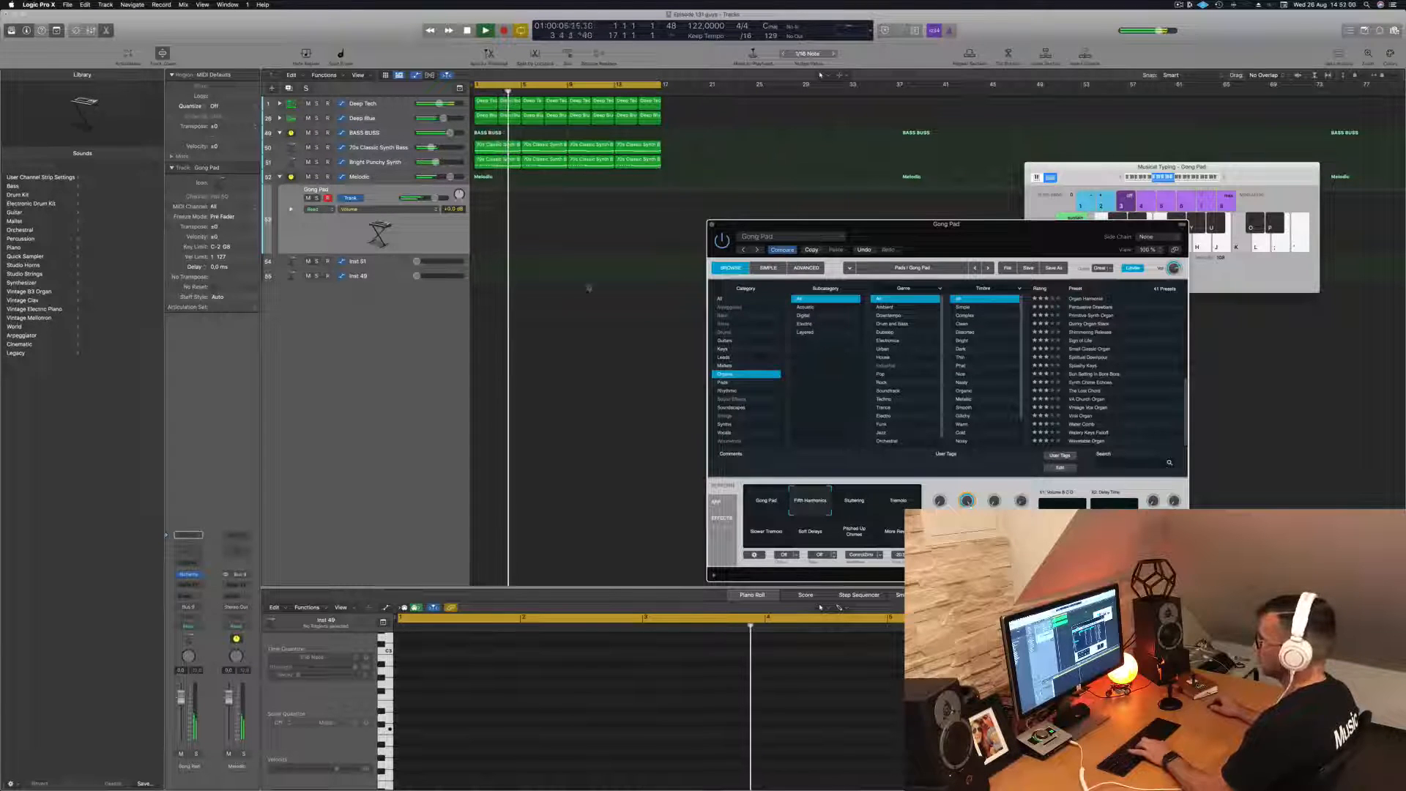
- Audition Calm And Storm and neighbouring organ presets, then return to Cheesy Decays
{"action": "scroll", "coordinate": [1096, 351], "scroll_direction": "up", "scroll_amount": 5}
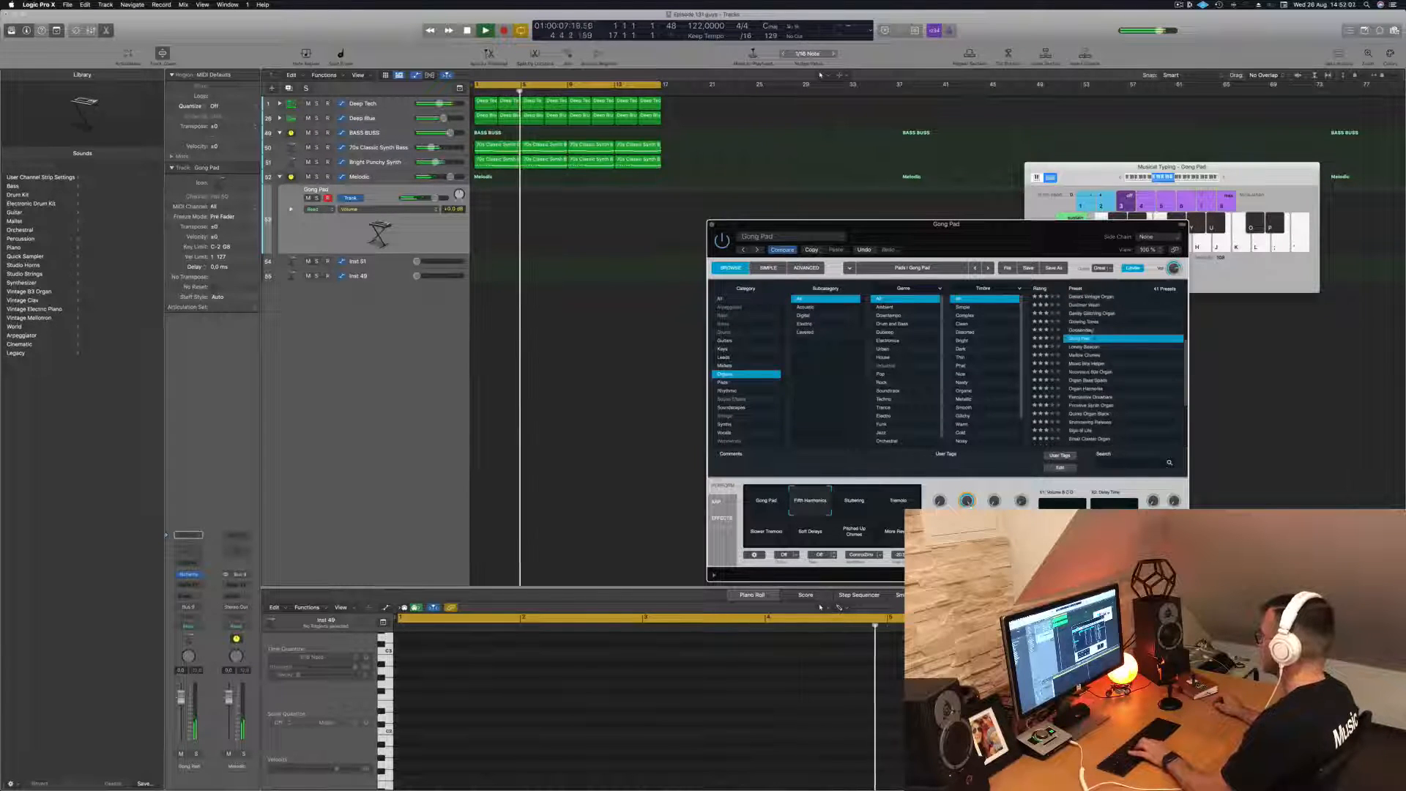
{"action": "scroll", "coordinate": [1090, 350], "scroll_direction": "up", "scroll_amount": 2}
{"action": "left_click", "coordinate": [1092, 324]}
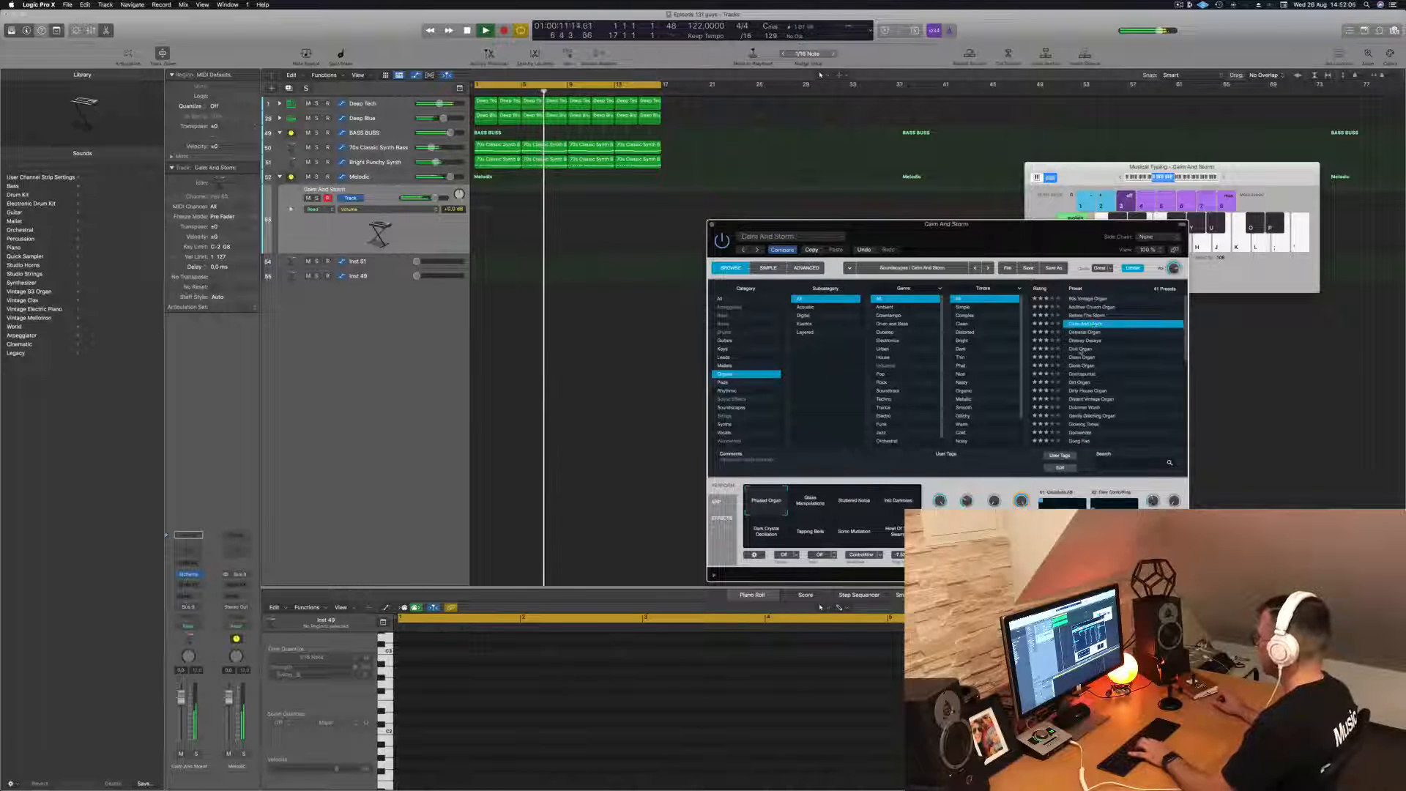
{"action": "left_click", "coordinate": [1081, 349]}
{"action": "left_click", "coordinate": [1092, 334]}
{"action": "left_click", "coordinate": [1092, 341]}
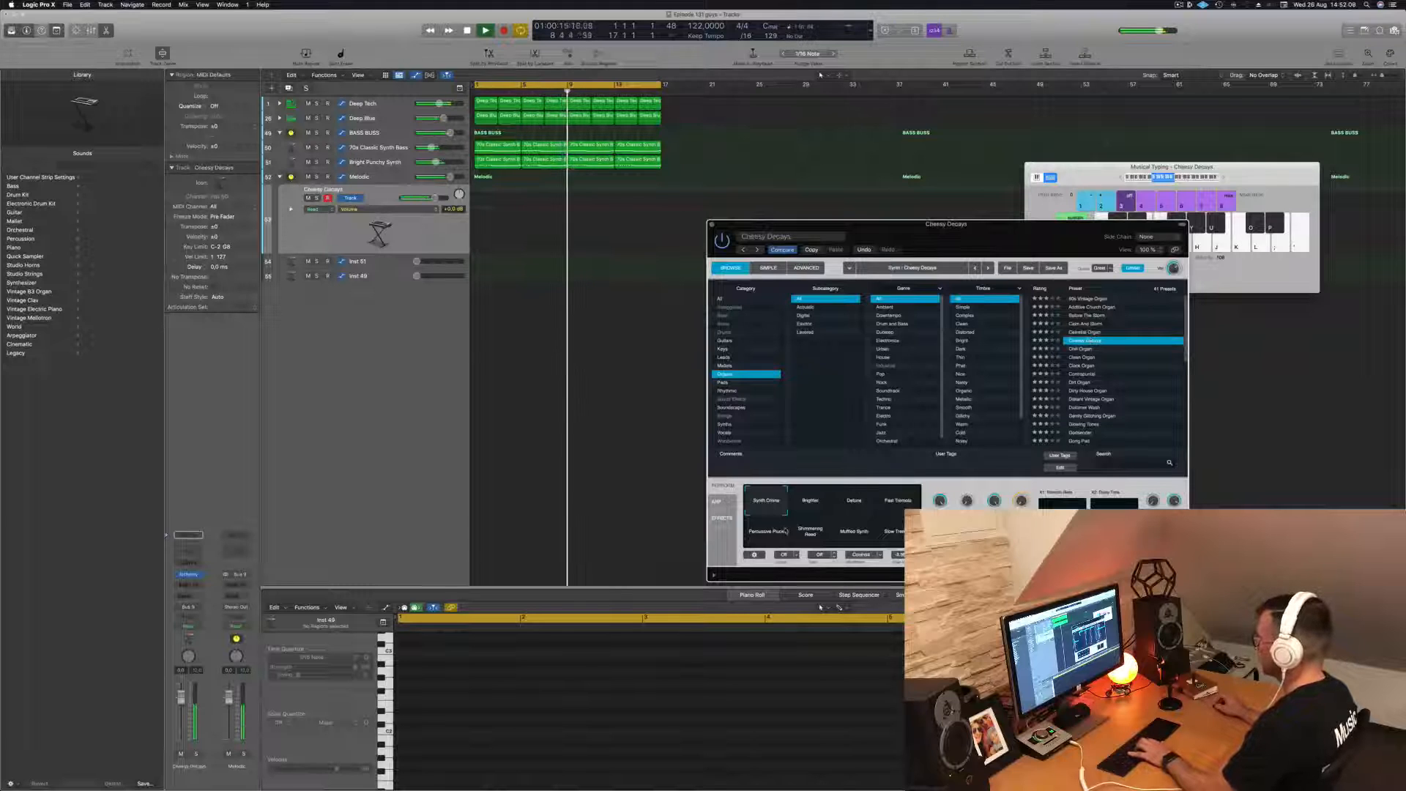
- Compare the Cheesy Decays performance snapshots, including Detune, Fast Tremolo and Muffled Synth, and switch to Brighter
{"action": "left_click", "coordinate": [855, 504]}
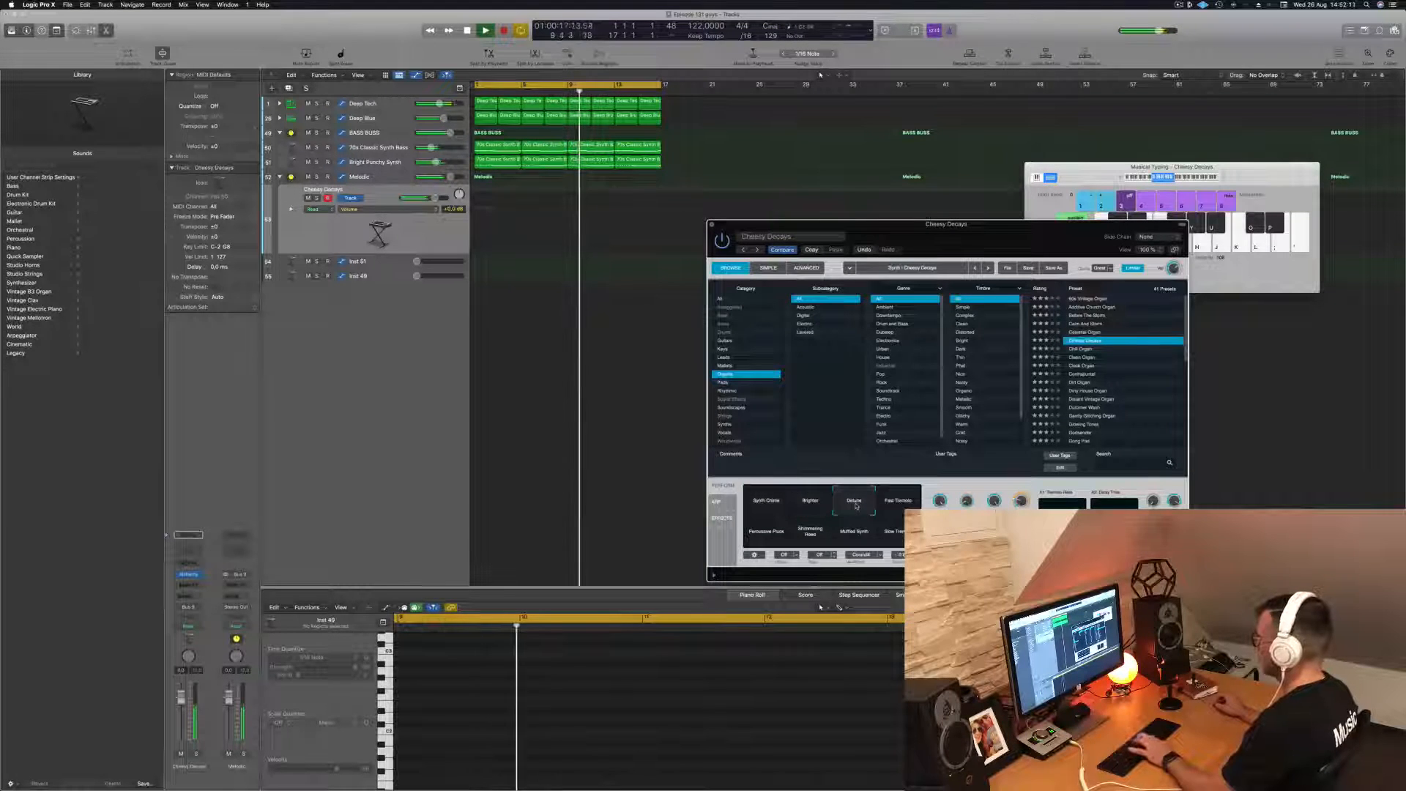
{"action": "left_click", "coordinate": [880, 509]}
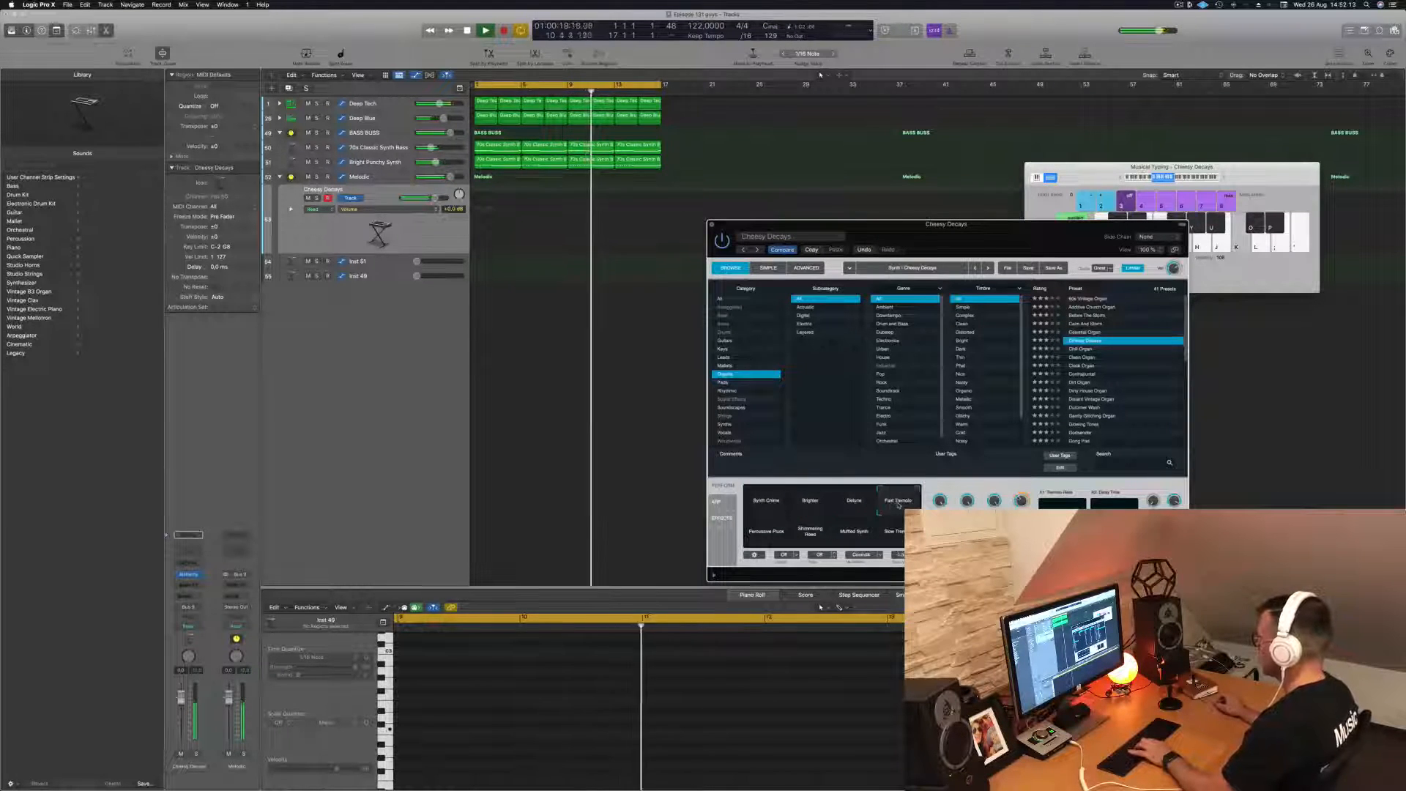
{"action": "left_click", "coordinate": [813, 534]}
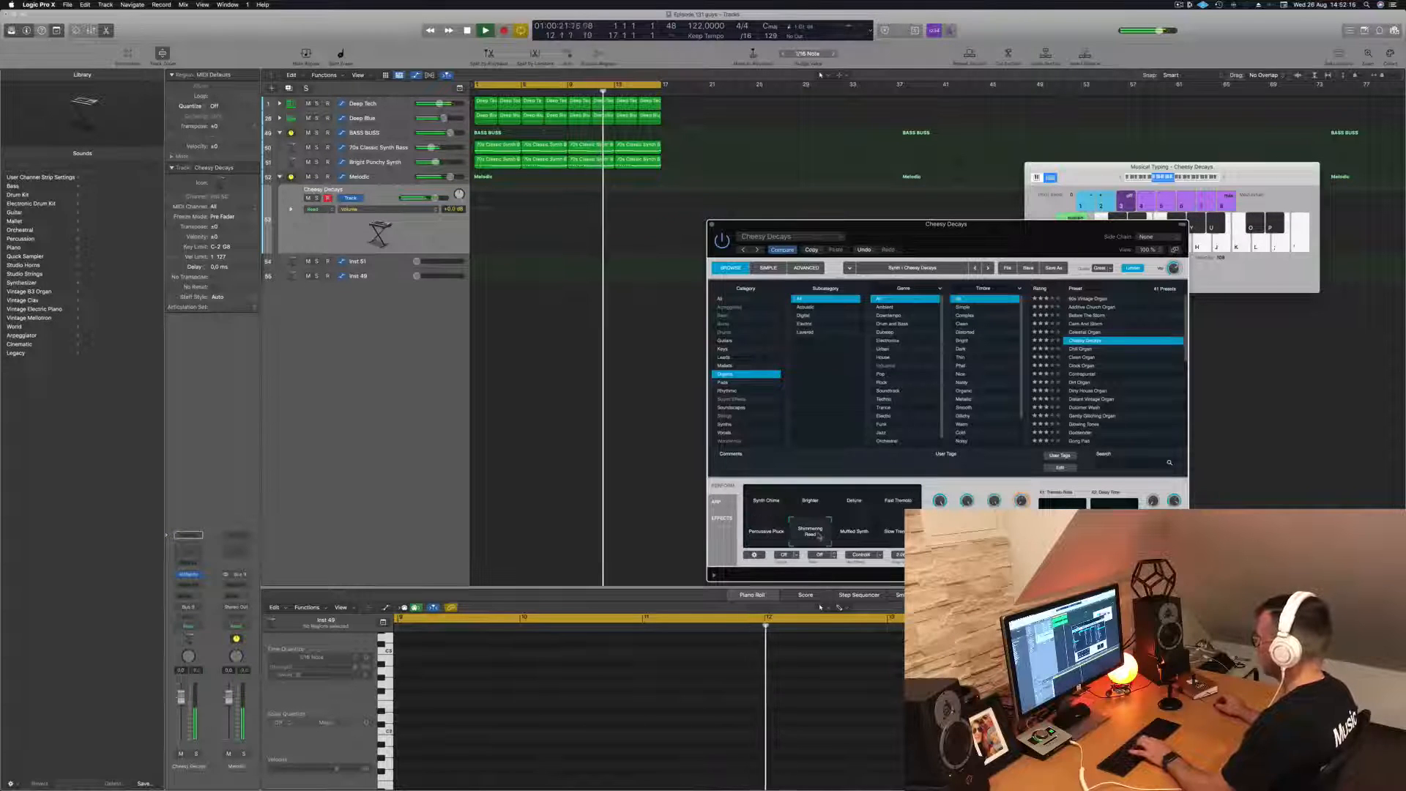
{"action": "left_click", "coordinate": [843, 535]}
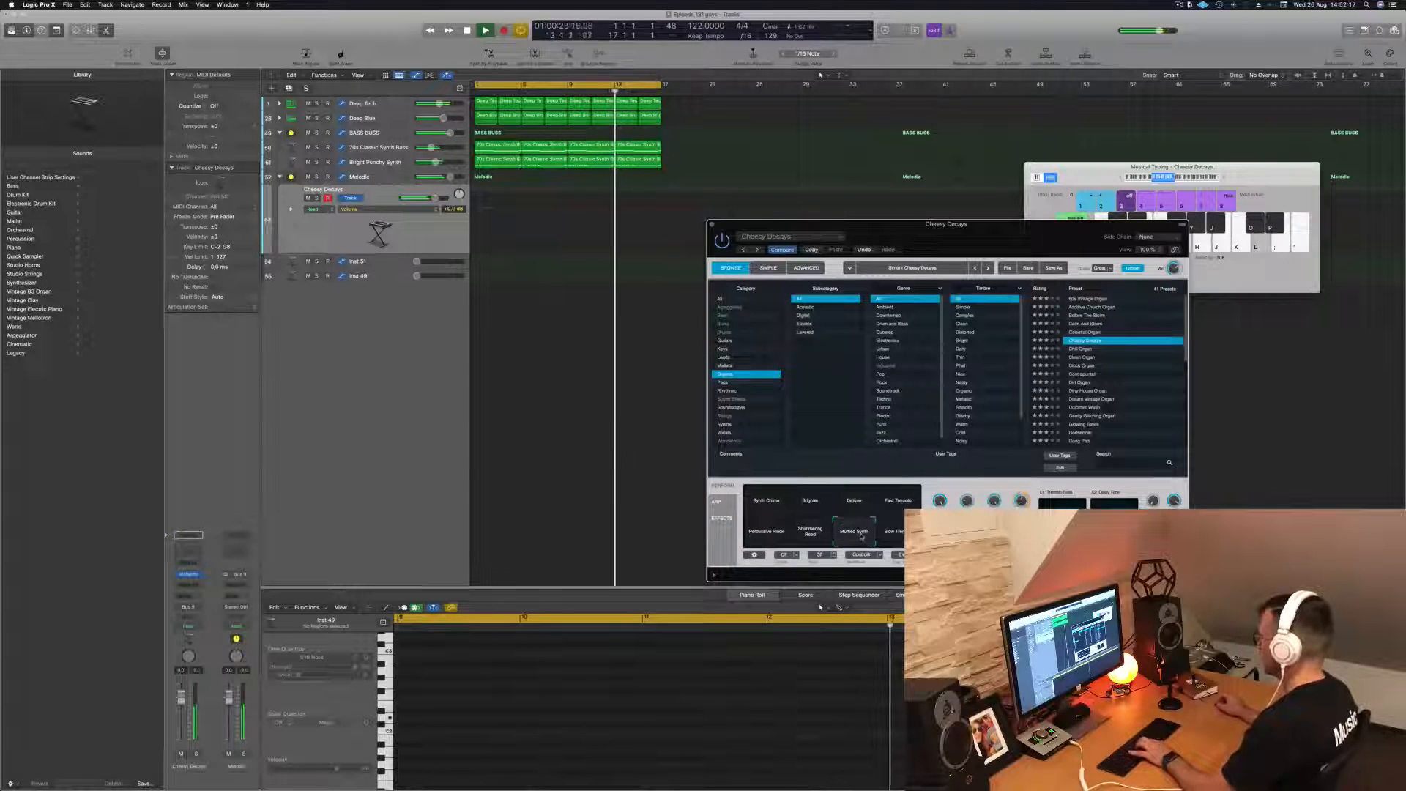
{"action": "left_click", "coordinate": [813, 535]}
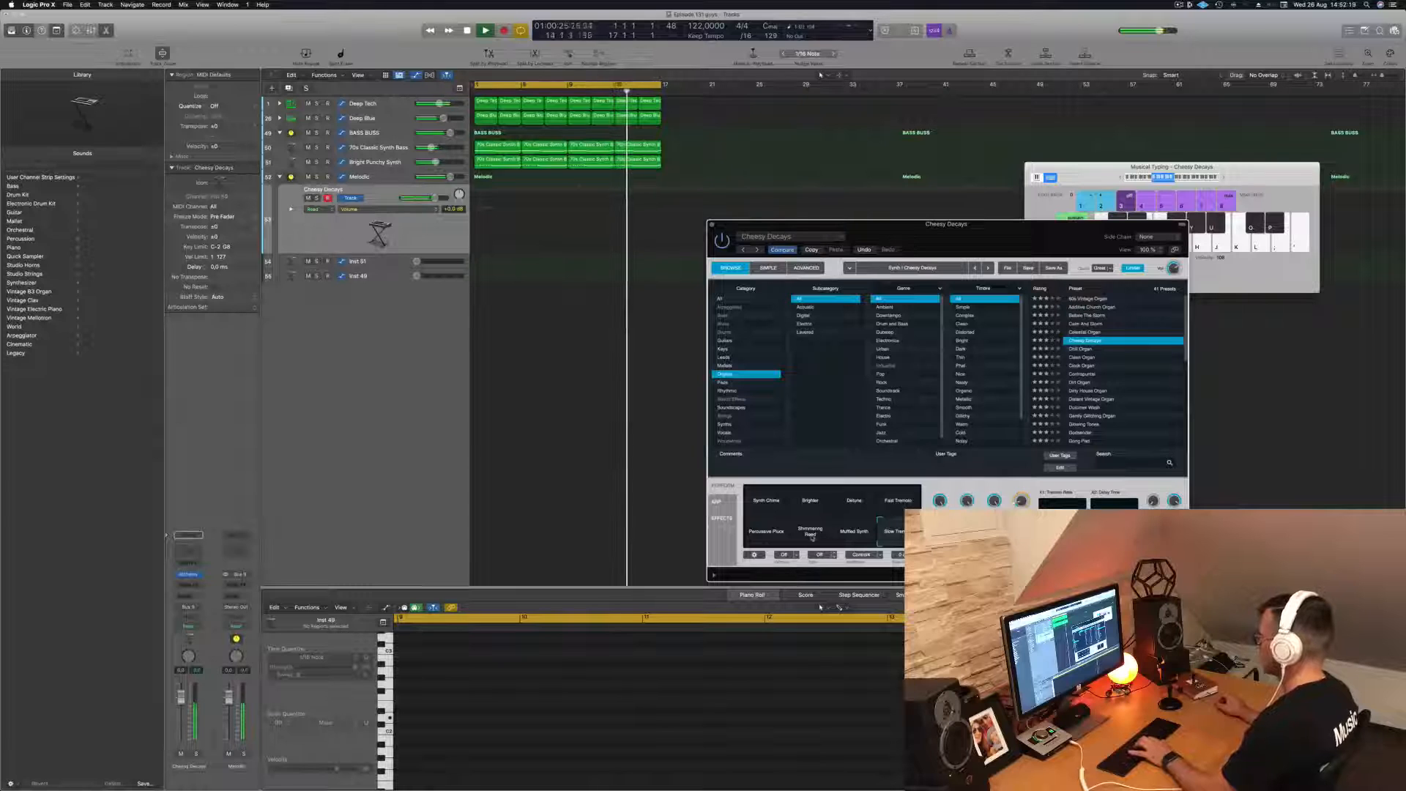
{"action": "left_click", "coordinate": [810, 502]}
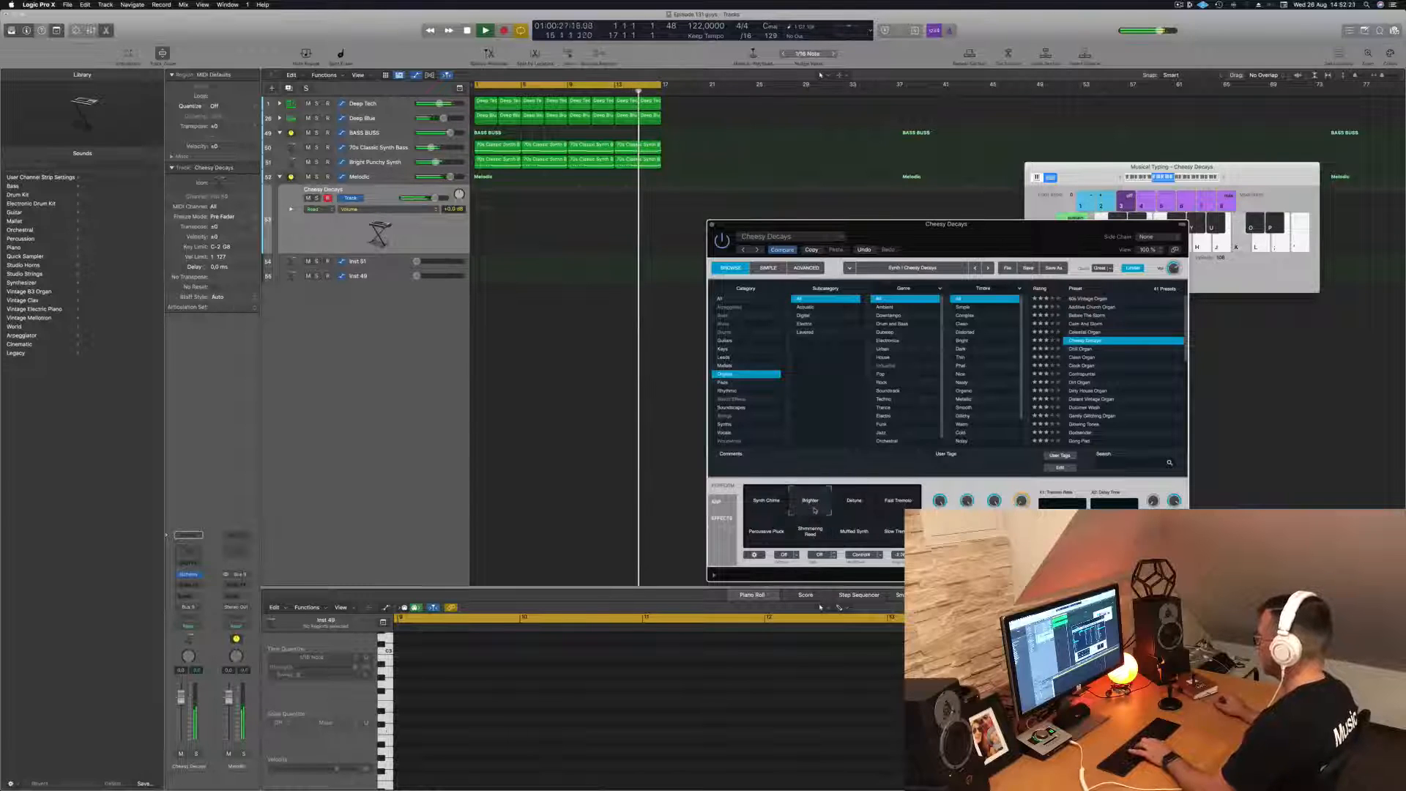
- Switch Cheesy Decays to its first performance snapshot, record a six-note falling and rising phrase on its track, and play it back
{"action": "left_click", "coordinate": [764, 502]}
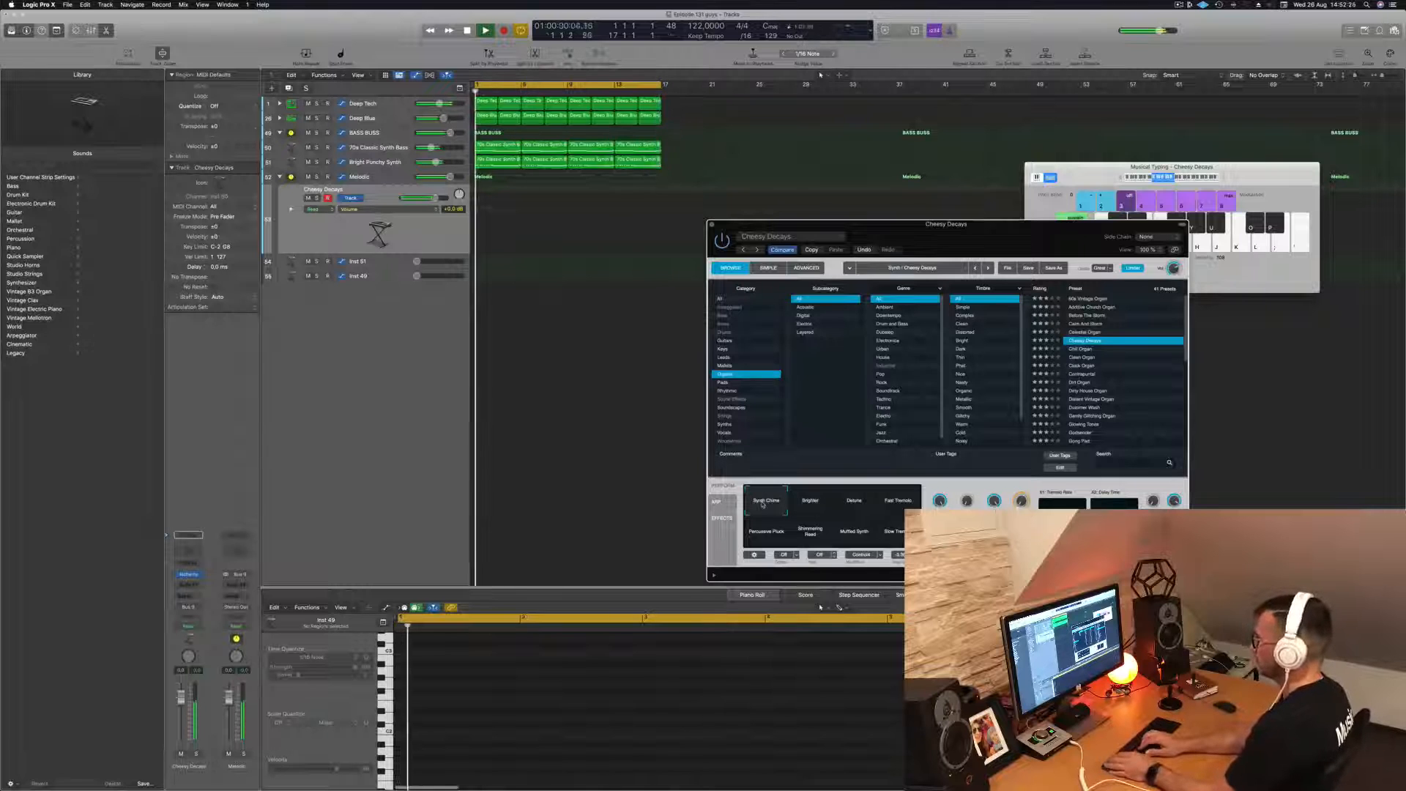
{"action": "key", "text": "r"}
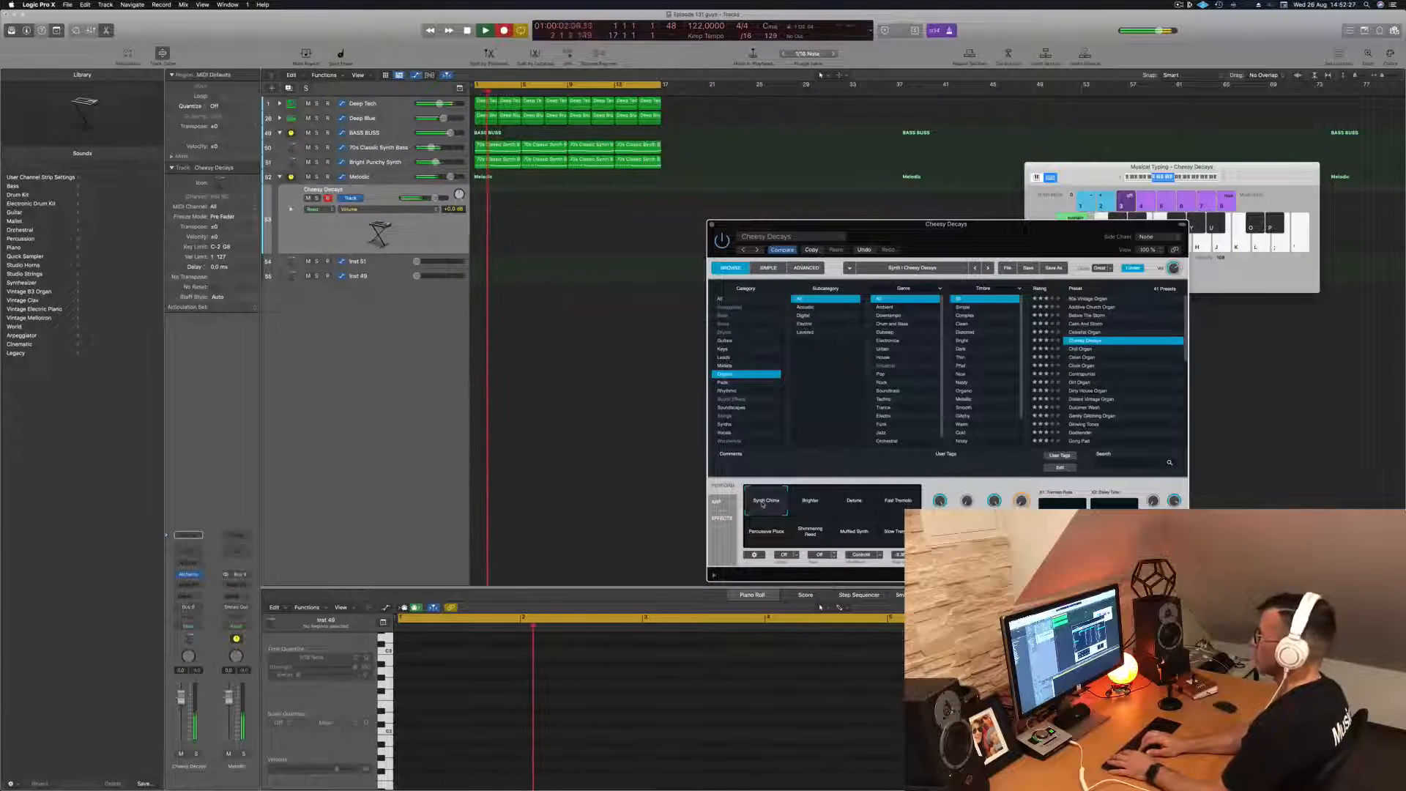
{"action": "key", "text": "l"}
{"action": "key", "text": "k"}
{"action": "key", "text": "j"}
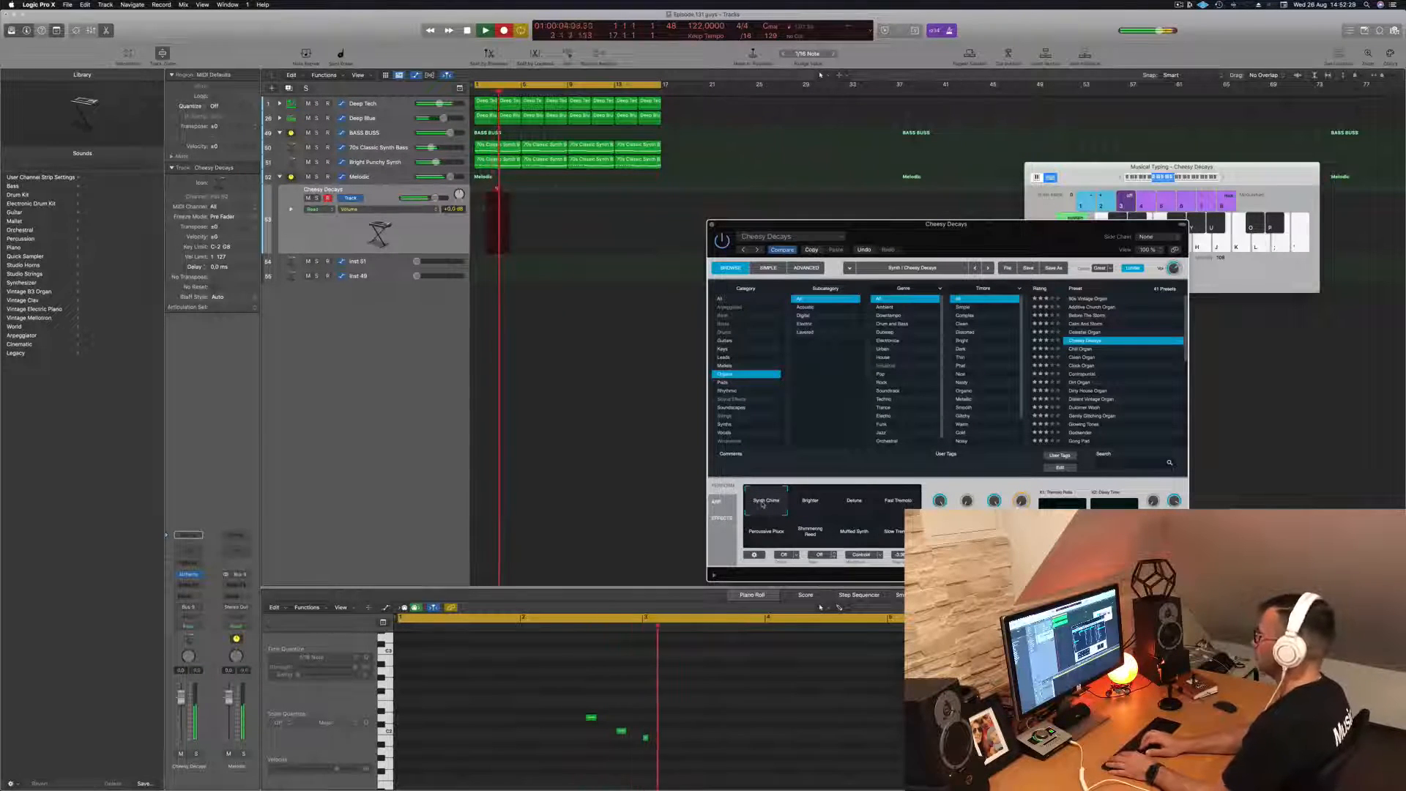
{"action": "key", "text": "j"}
{"action": "key", "text": "k"}
{"action": "key", "text": "l"}
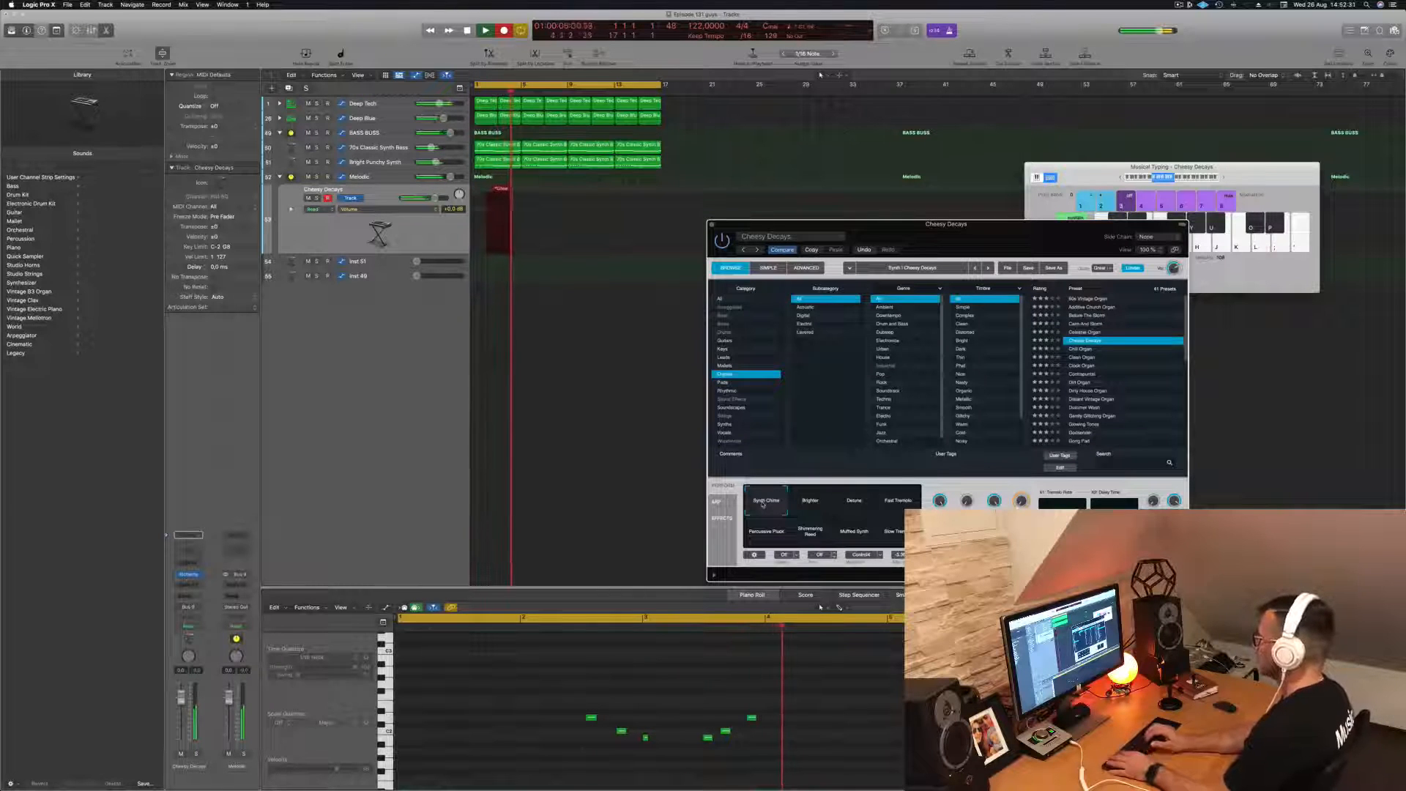
{"action": "key", "text": "space"}
{"action": "key", "text": "space"}
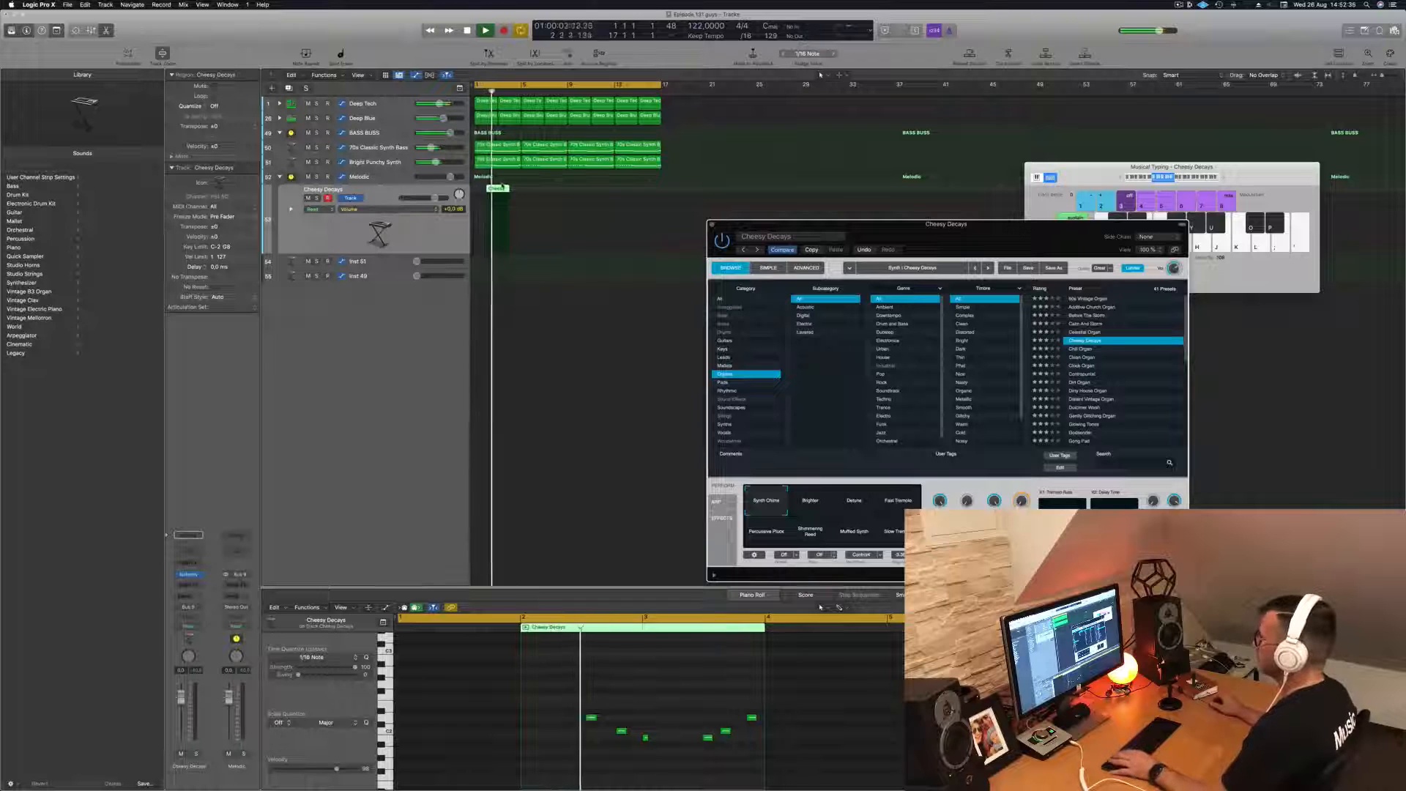
- Move the recorded Cheesy Decays region one bar later to bar 3 and tighten its note timing, nudging the last three notes later
{"action": "left_click_drag", "start_coordinate": [498, 189], "coordinate": [507, 189]}
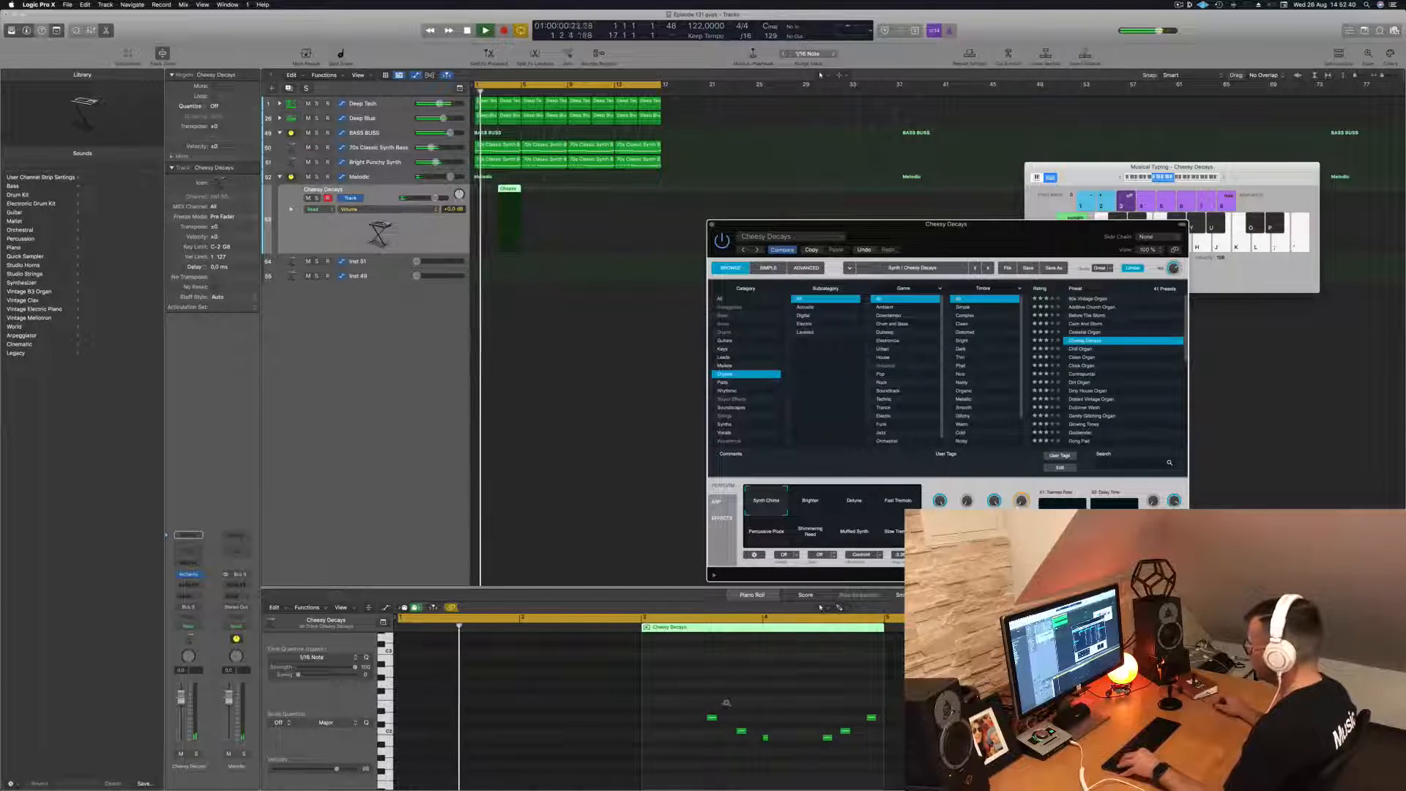
{"action": "scroll", "coordinate": [727, 703], "scroll_direction": "left", "scroll_amount": 2}
{"action": "left_click_drag", "start_coordinate": [659, 703], "coordinate": [841, 773]}
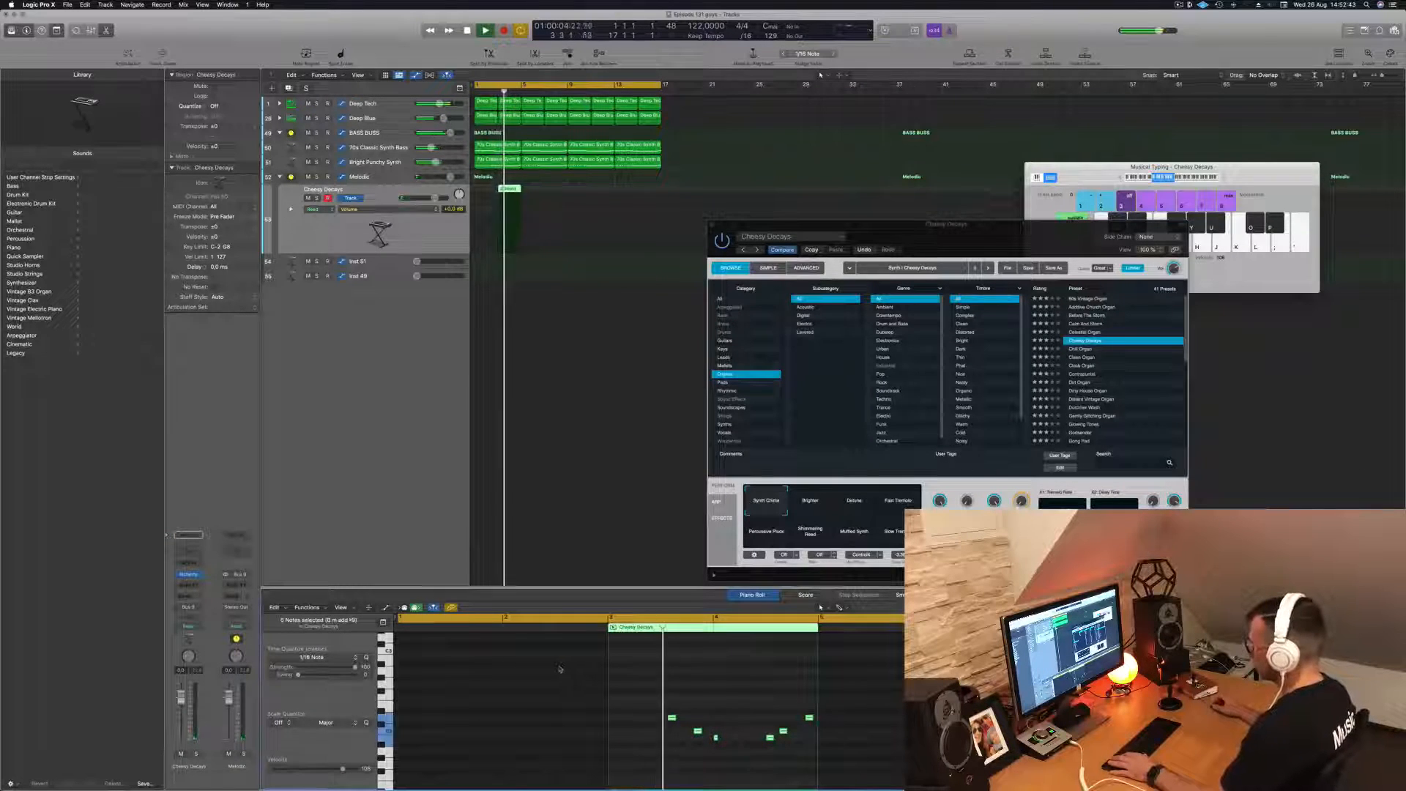
{"action": "key", "text": "space"}
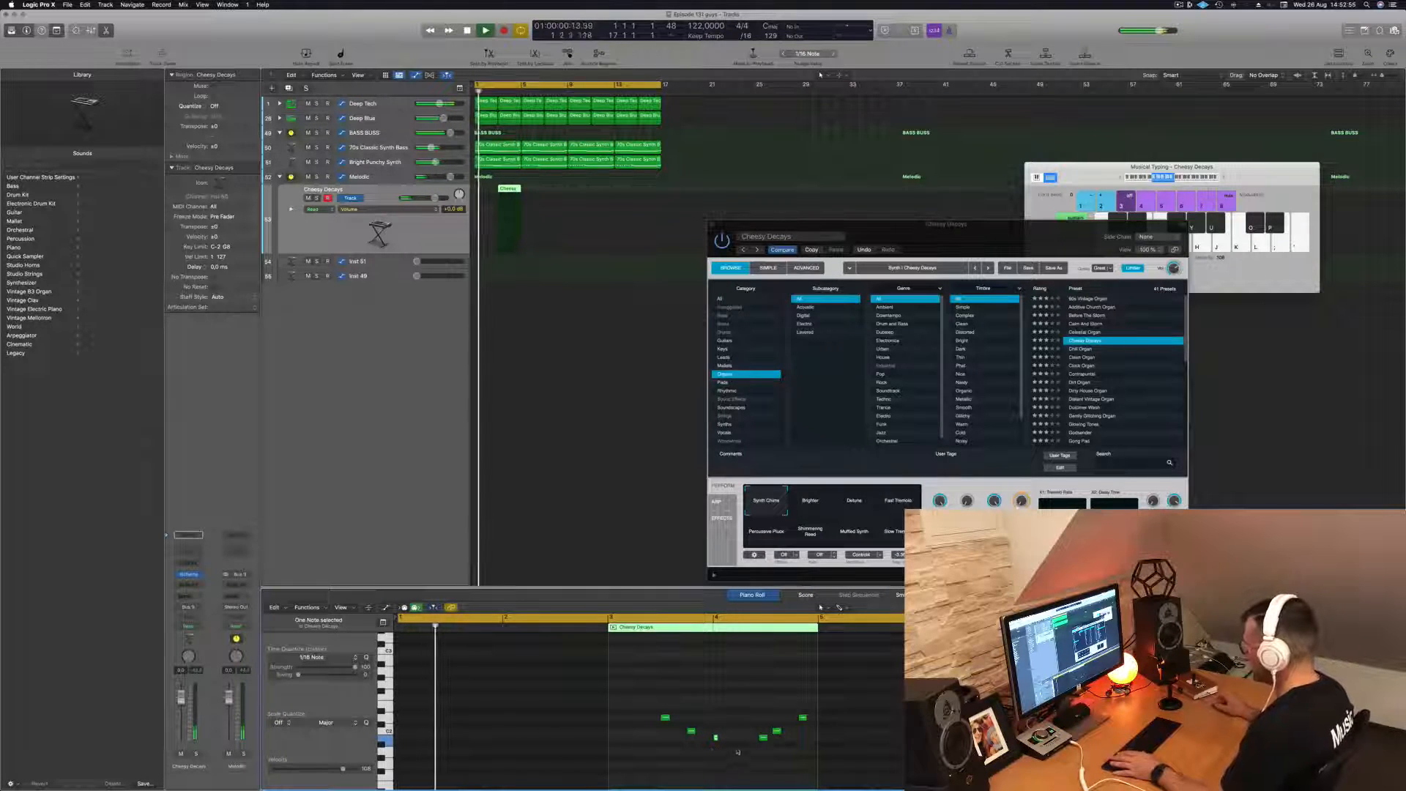
{"action": "left_click_drag", "start_coordinate": [753, 694], "coordinate": [822, 758]}
{"action": "key", "text": "alt+Right"}
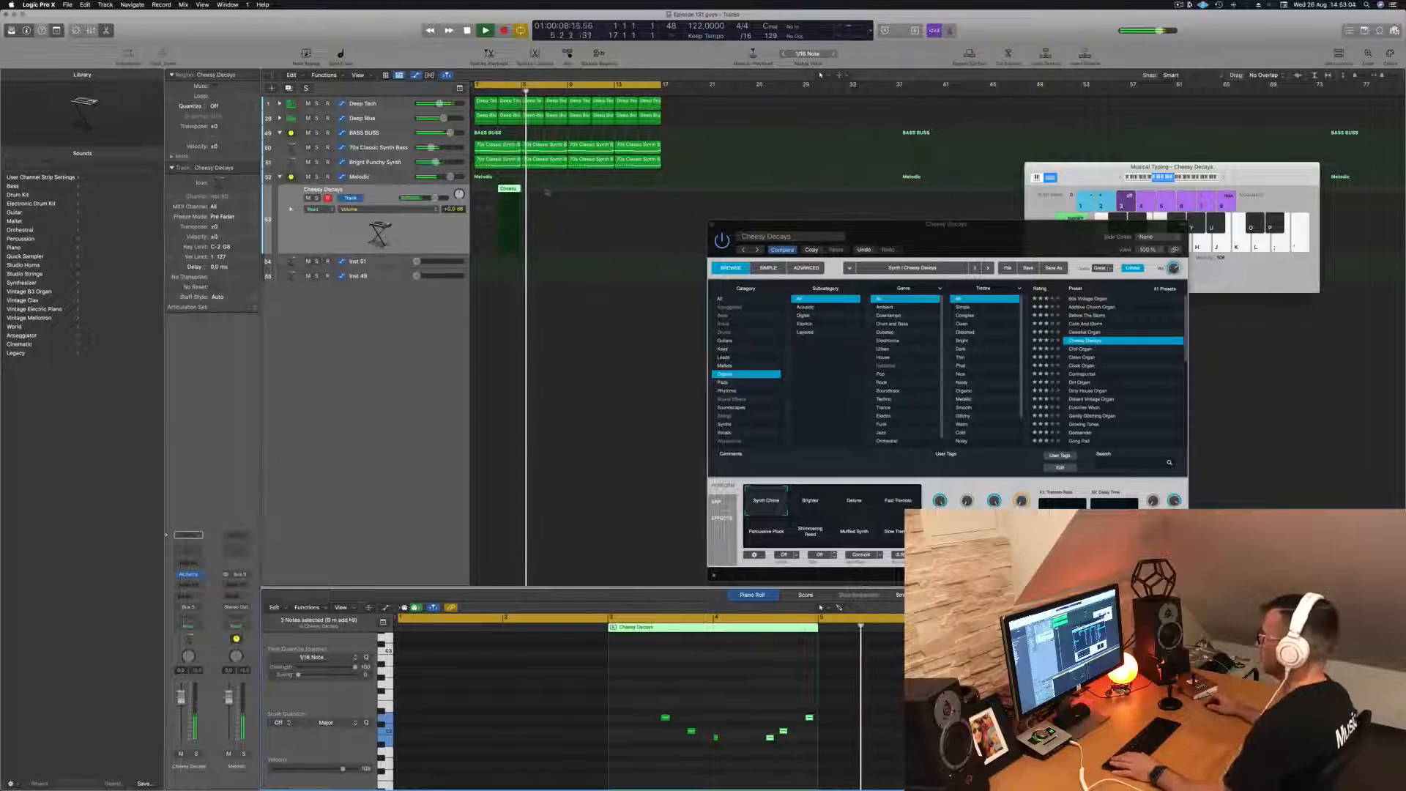
- Copy the Cheesy Decays region so that it repeats every four bars, at bars 7, 11 and 15
{"action": "left_click_drag", "start_coordinate": [515, 199], "coordinate": [600, 193]}
{"action": "left_click", "coordinate": [507, 189], "text": "shift"}
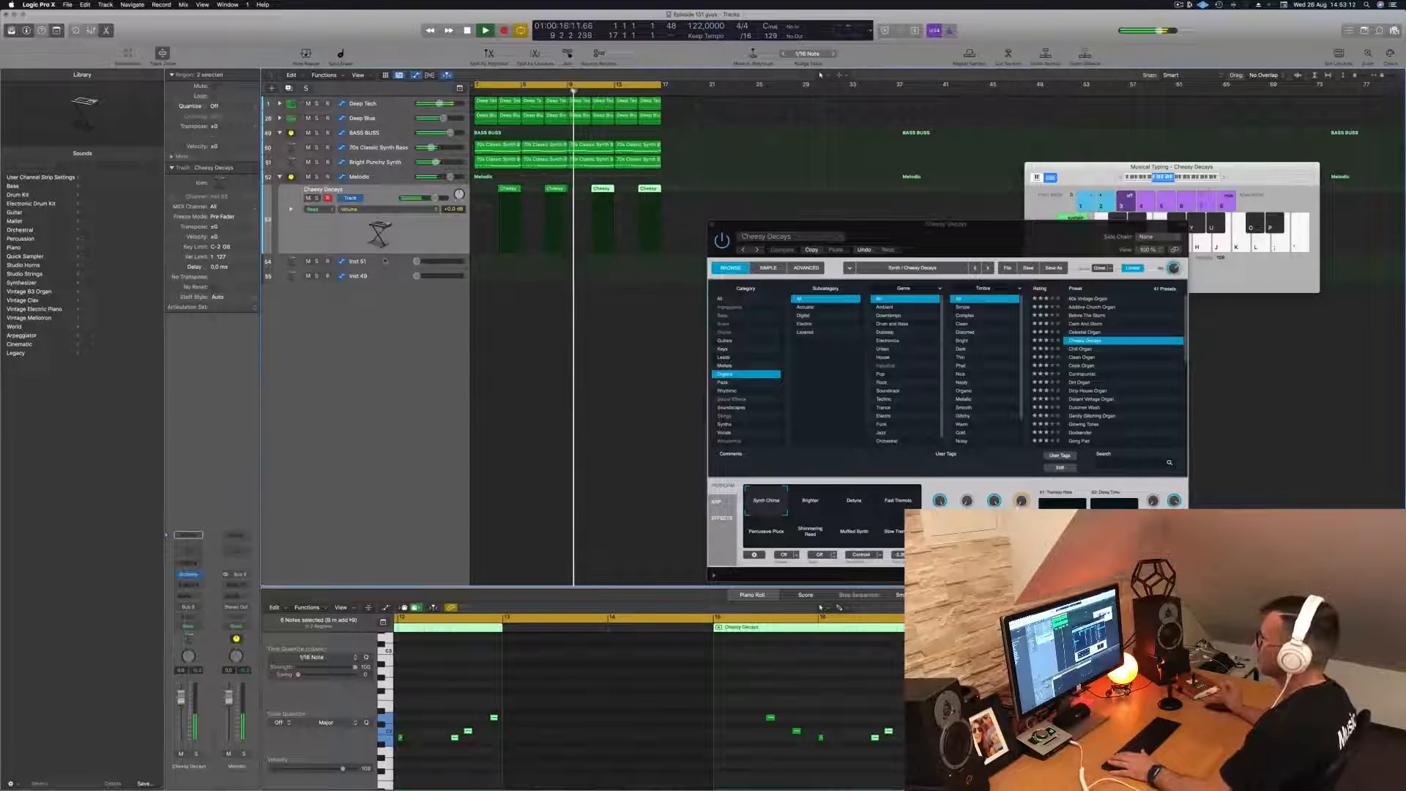
- Open Alchemy for the Inst 51 track, close the Cheesy Decays window and move the new Alchemy window clear of the tracks
{"action": "left_click", "coordinate": [385, 261]}
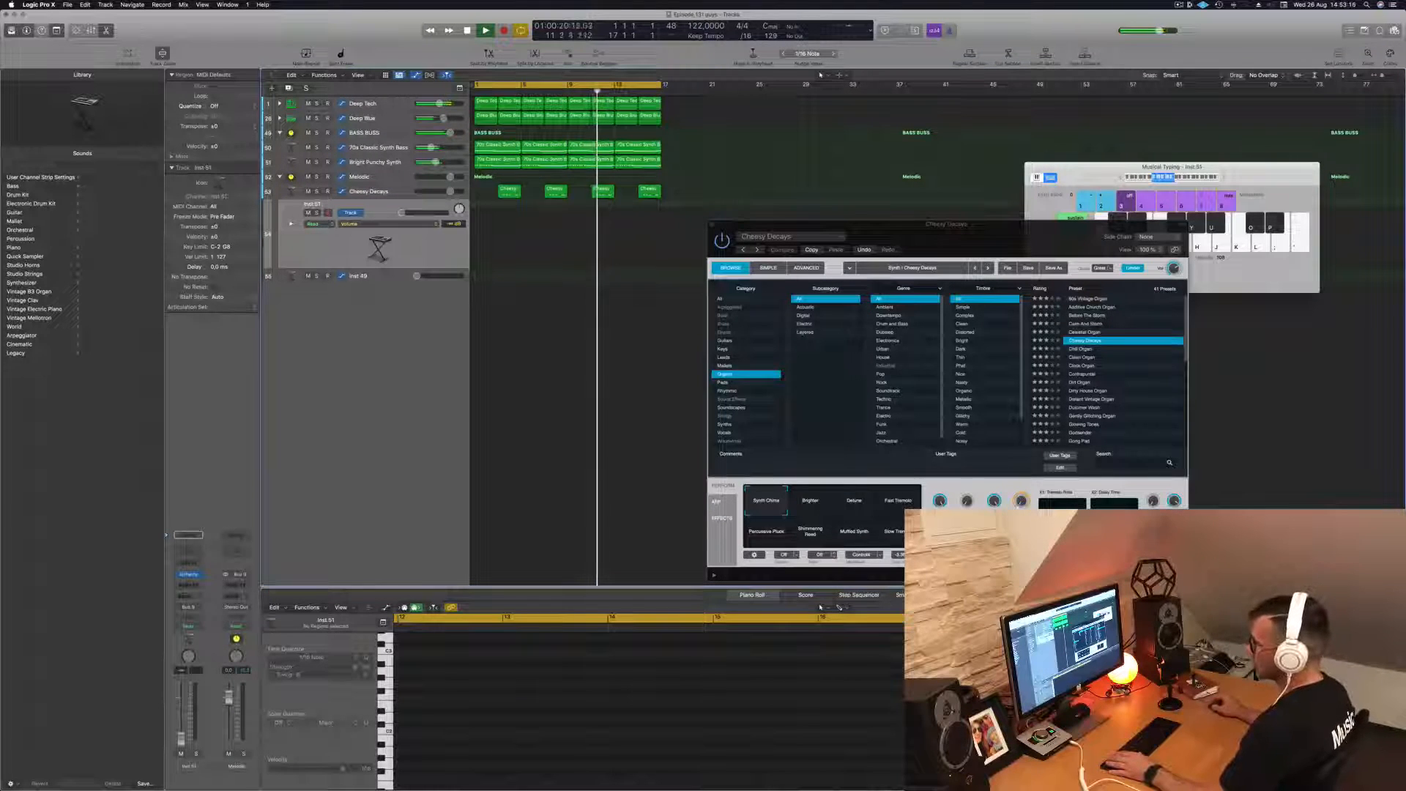
{"action": "left_click", "coordinate": [189, 576]}
{"action": "left_click_drag", "start_coordinate": [1010, 233], "coordinate": [1145, 234]}
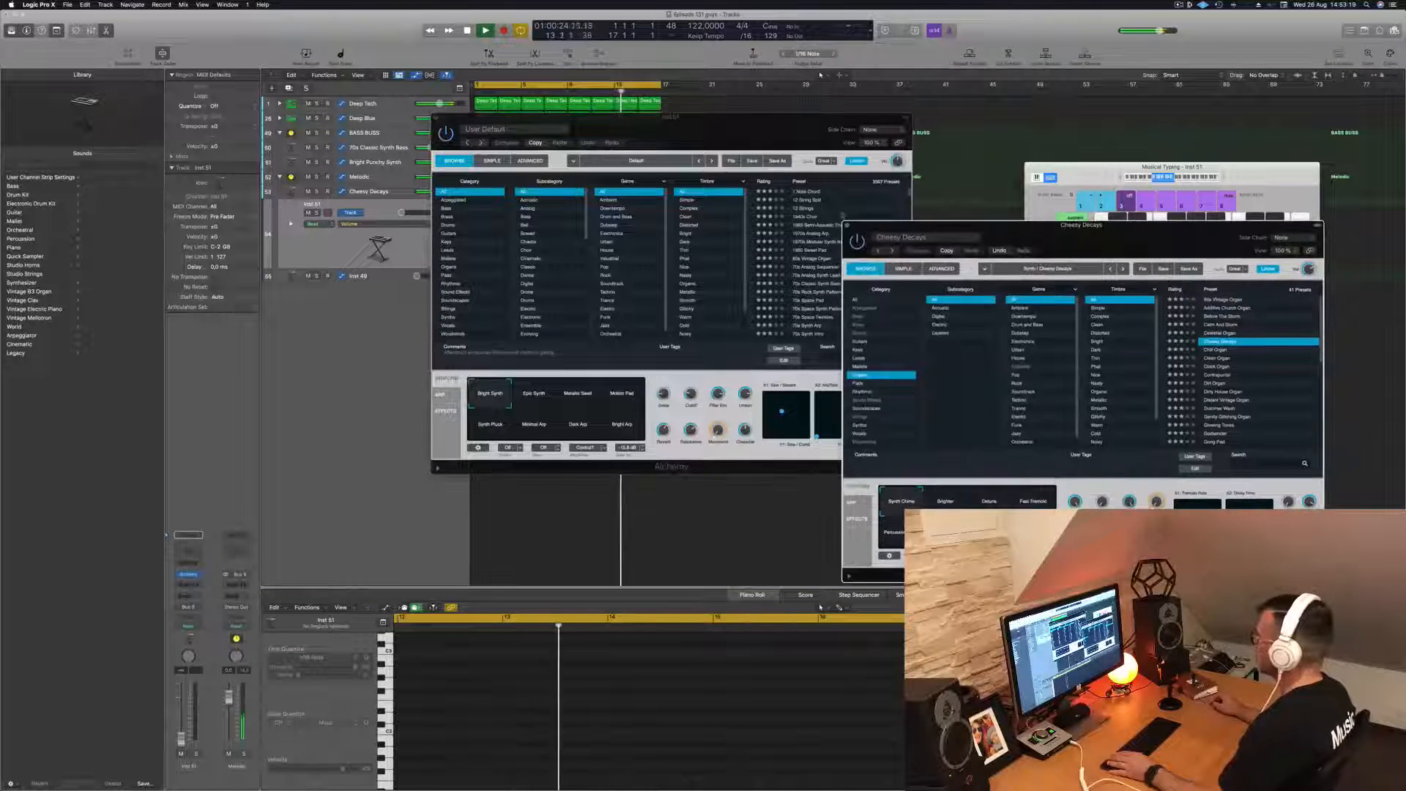
{"action": "left_click", "coordinate": [847, 226]}
{"action": "left_click_drag", "start_coordinate": [730, 123], "coordinate": [916, 214]}
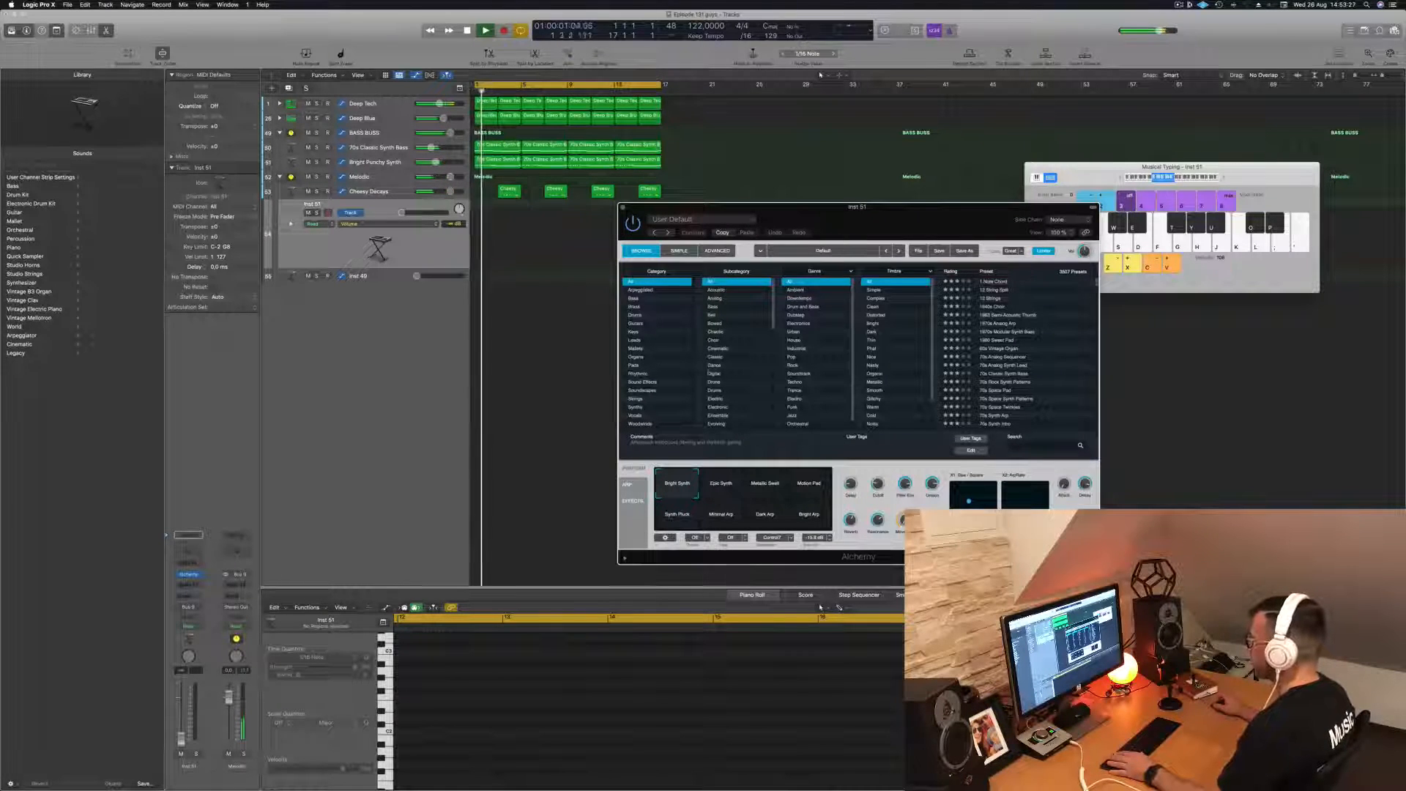
- Browse the Alchemy preset filters for the Inst 51 track and filter the presets by the Plucked subcategory
{"action": "scroll", "coordinate": [904, 351], "scroll_direction": "down", "scroll_amount": 3}
{"action": "scroll", "coordinate": [904, 352], "scroll_direction": "up", "scroll_amount": 3}
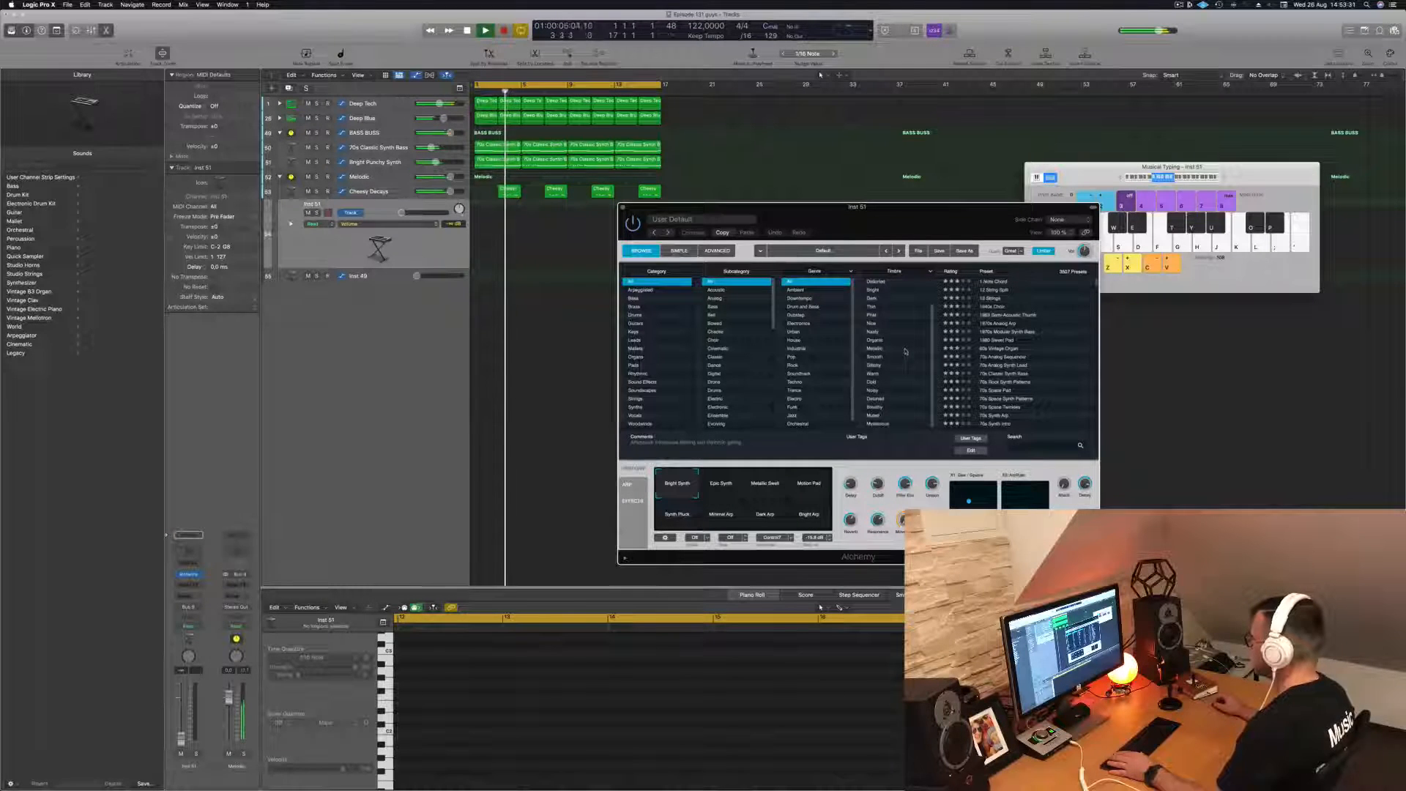
{"action": "scroll", "coordinate": [907, 340], "scroll_direction": "down", "scroll_amount": 3}
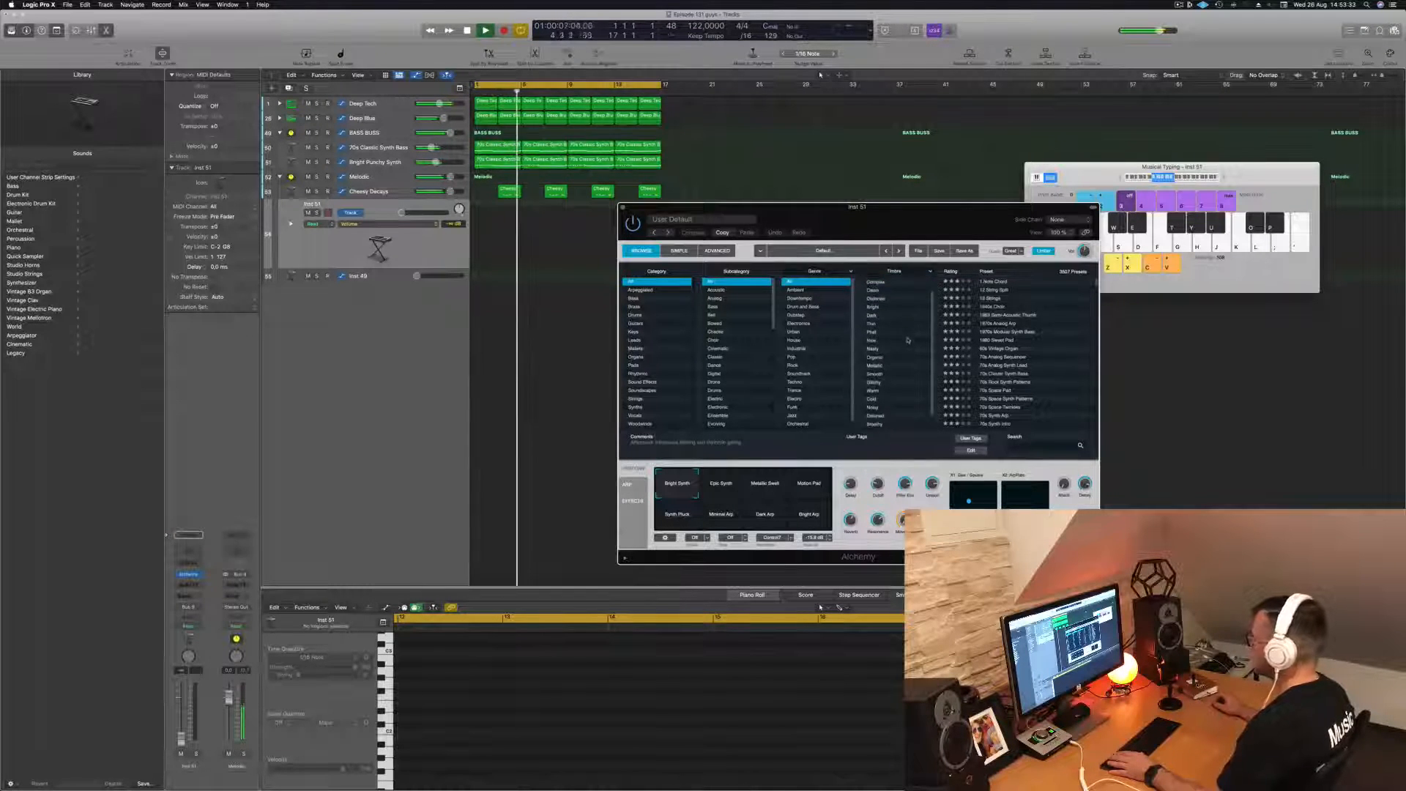
{"action": "scroll", "coordinate": [748, 315], "scroll_direction": "down", "scroll_amount": 8}
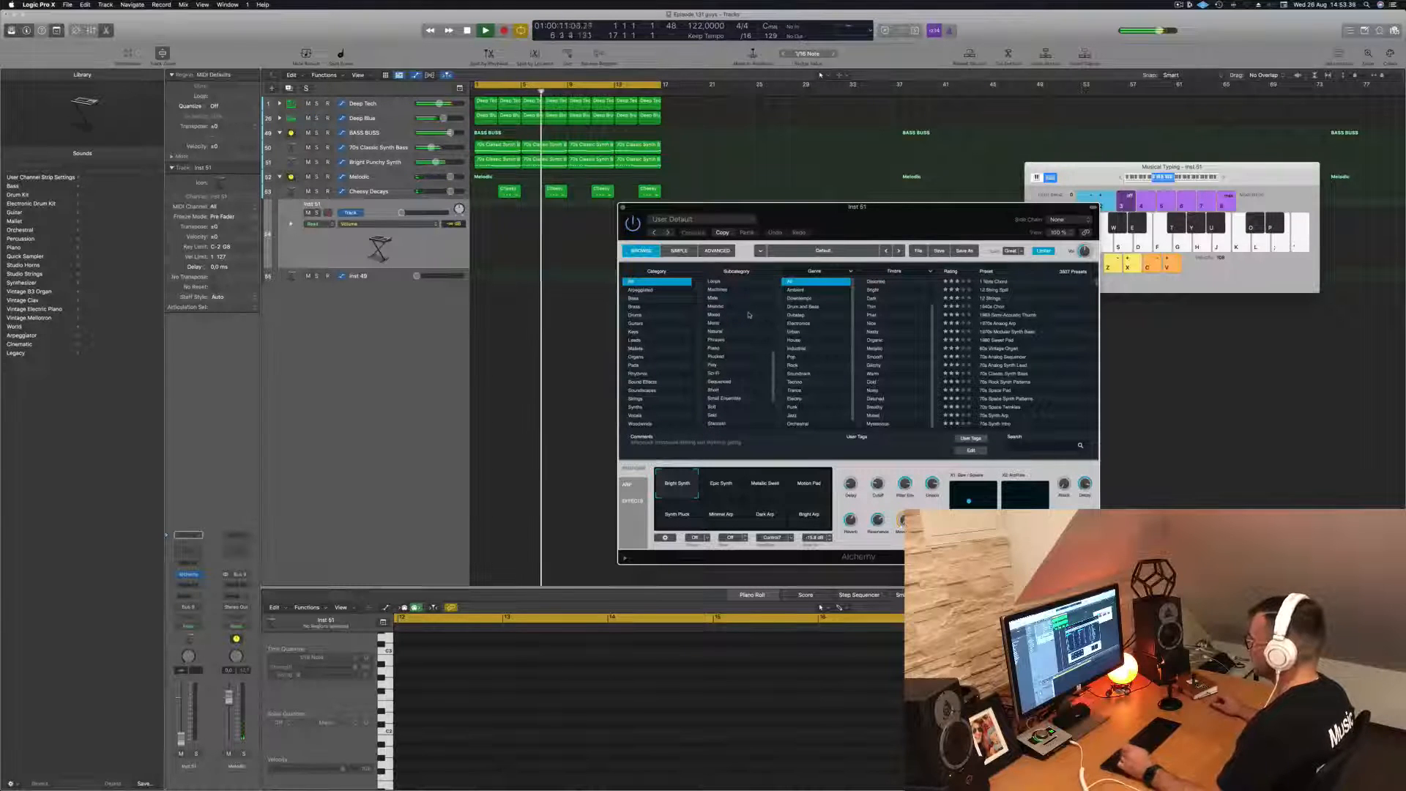
{"action": "left_click", "coordinate": [718, 357]}
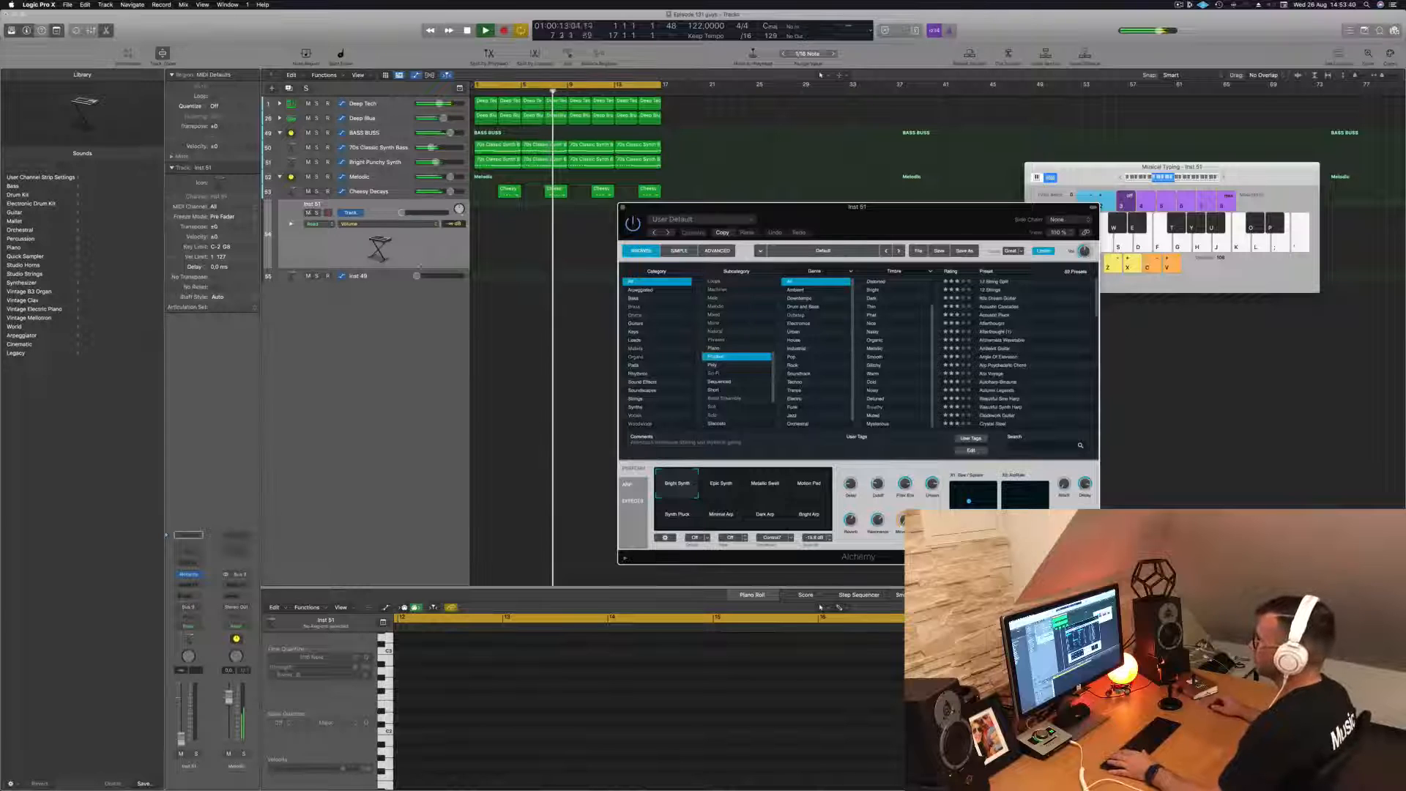
- Raise the Inst 51 track volume, adjust the Cheesy Decays level over the loop, and reselect the Inst 51 track
{"action": "left_click_drag", "start_coordinate": [402, 212], "coordinate": [428, 214]}
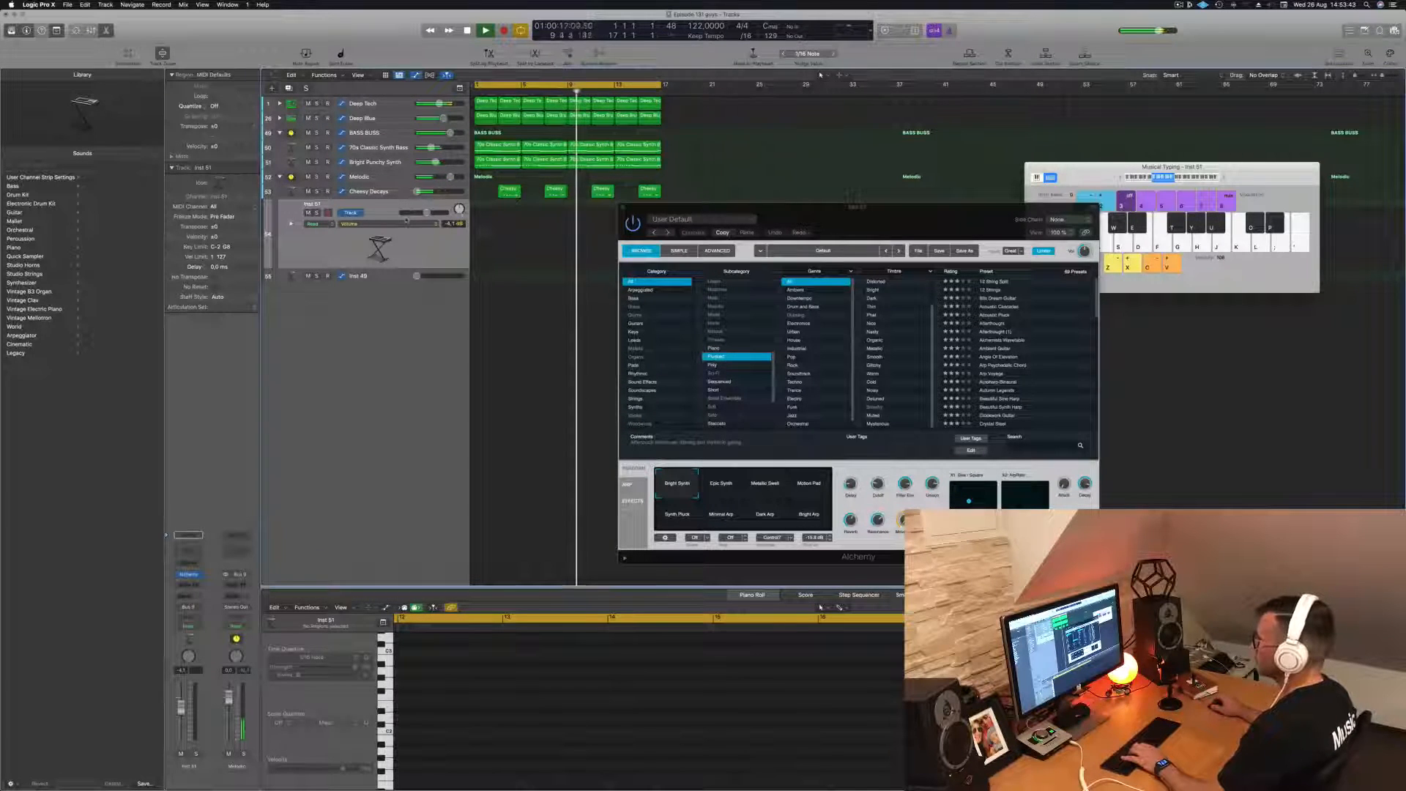
{"action": "key", "text": "f"}
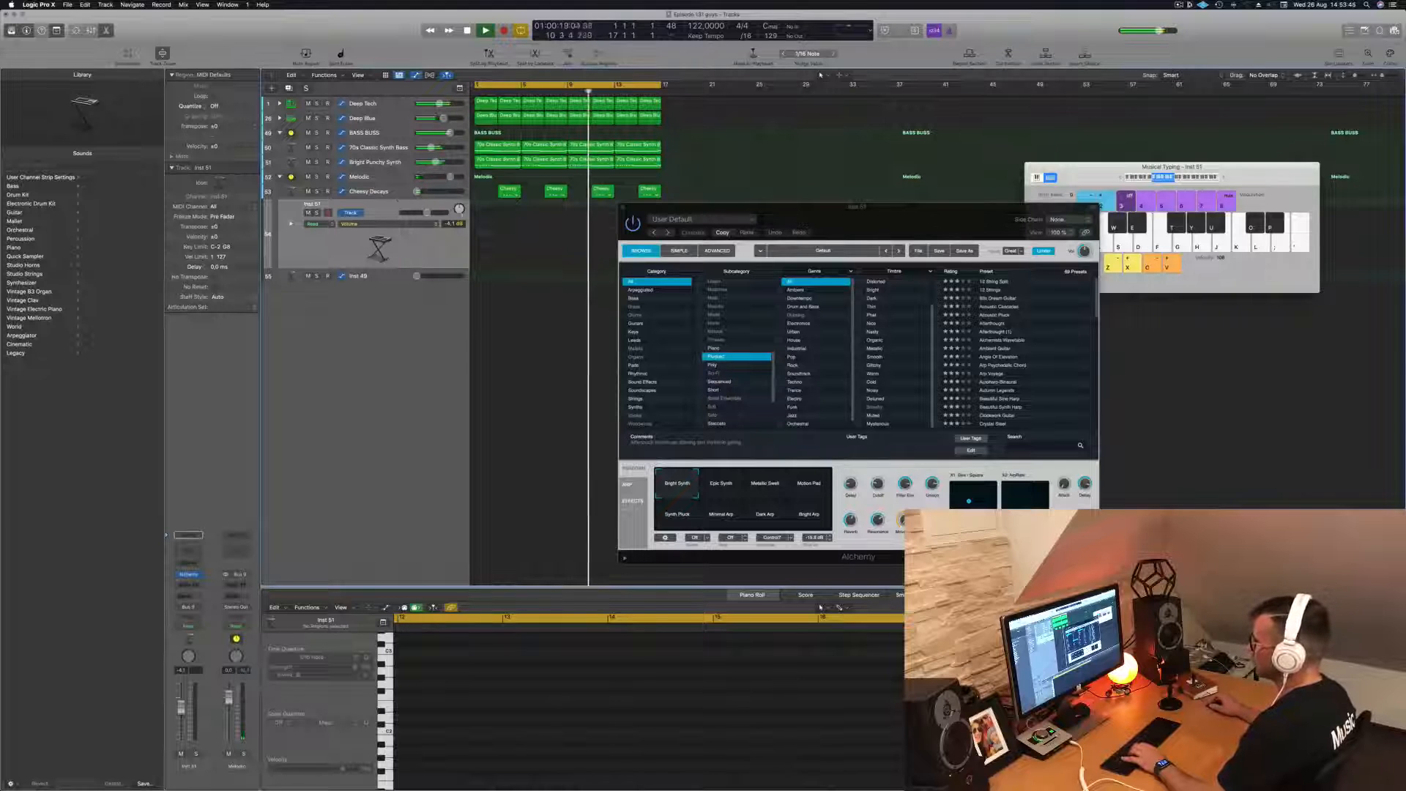
{"action": "left_click", "coordinate": [396, 194]}
{"action": "left_click_drag", "start_coordinate": [401, 198], "coordinate": [442, 197]}
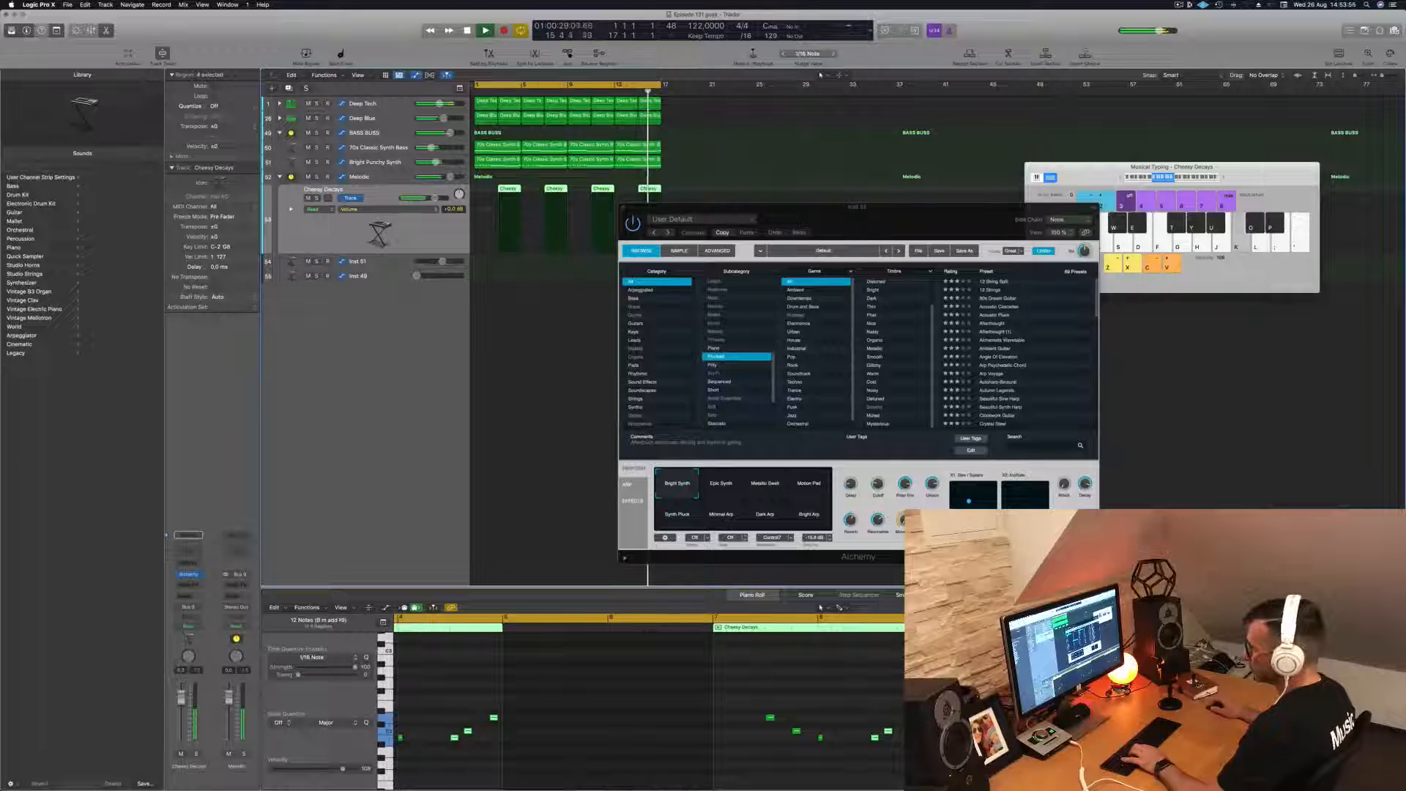
{"action": "key", "text": "Down"}
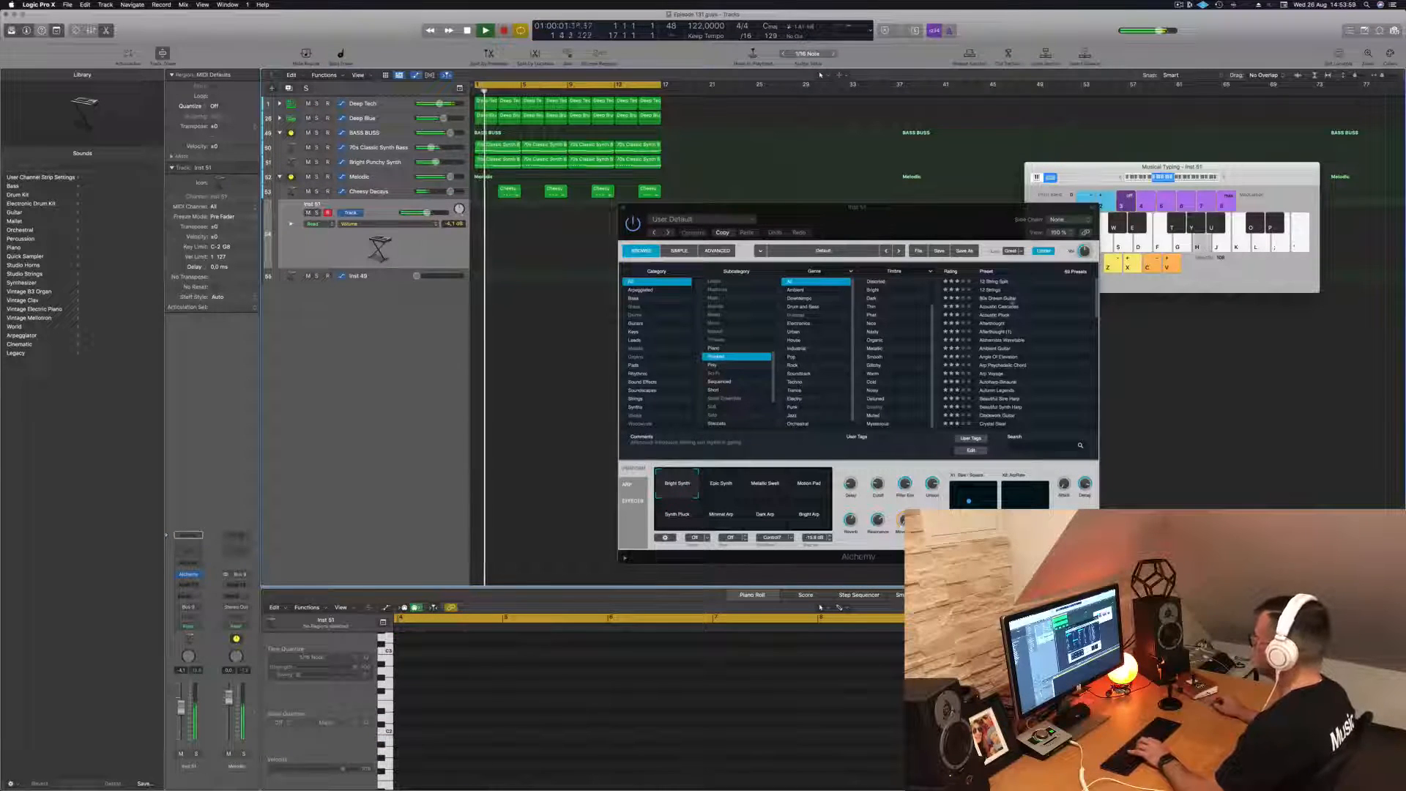
- Audition the Afterthought and Acoustic Pluck presets over the loop and raise the Musical Typing octave
{"action": "left_click", "coordinate": [994, 323]}
{"action": "left_click", "coordinate": [994, 323]}
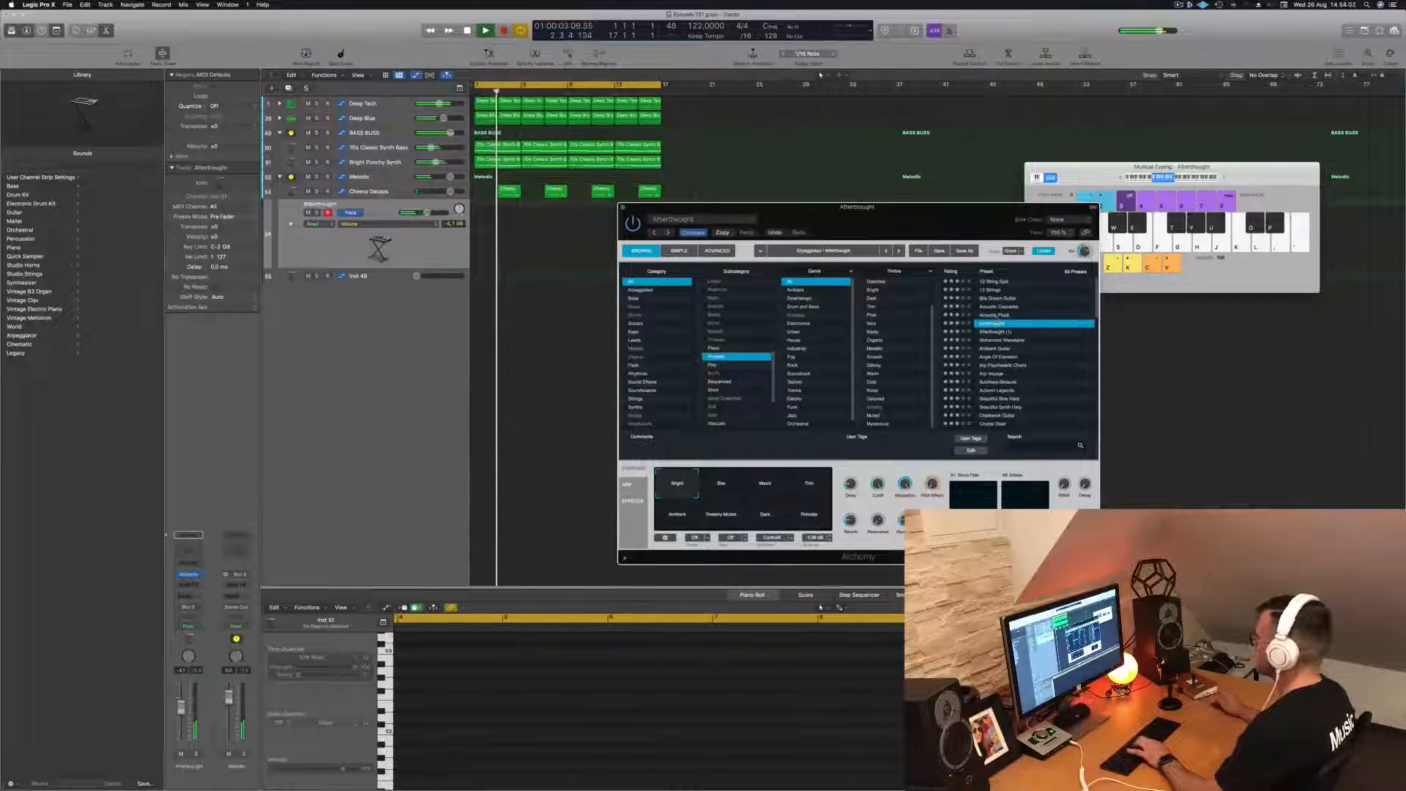
{"action": "key", "text": "Up"}
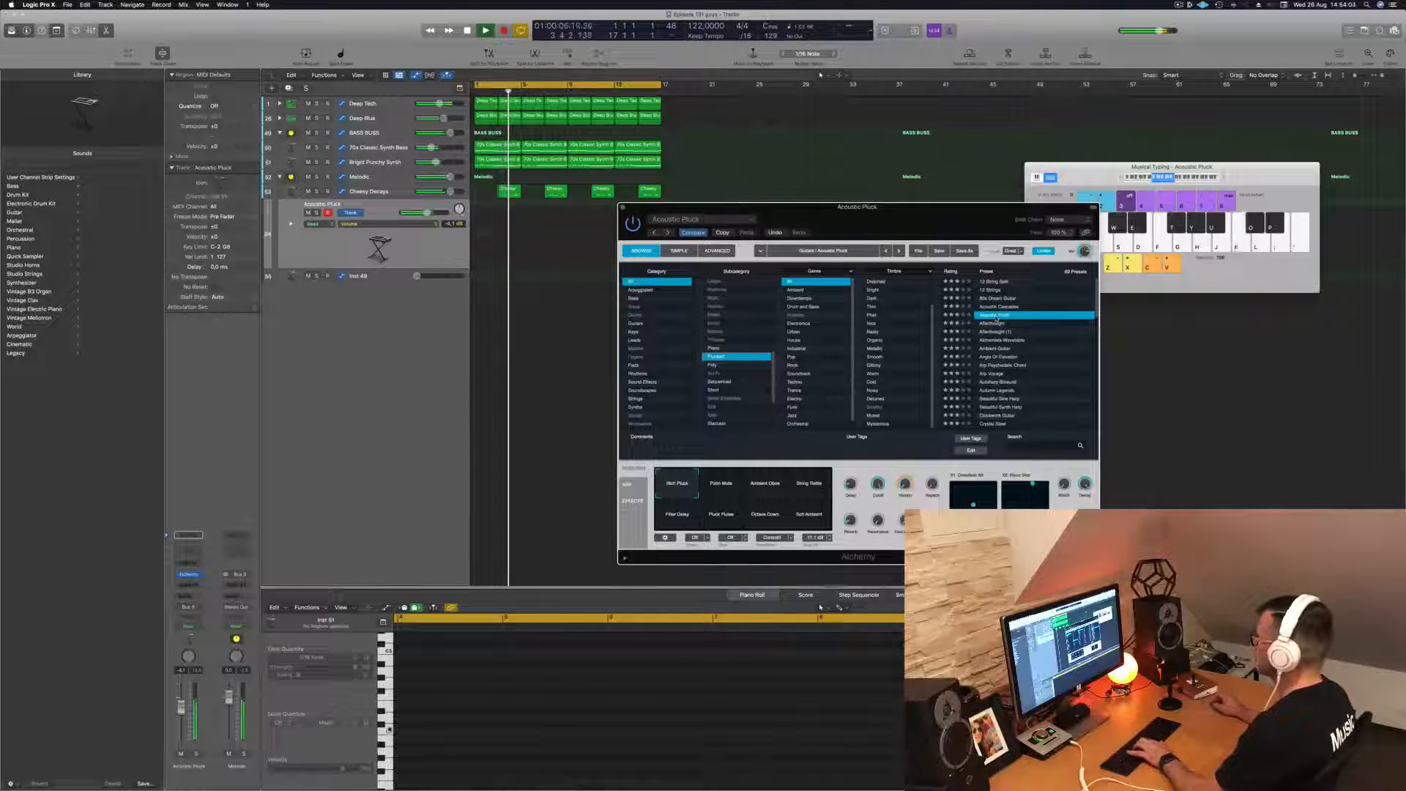
{"action": "left_click", "coordinate": [1224, 177]}
{"action": "left_click", "coordinate": [1224, 178]}
{"action": "key", "text": "k"}
{"action": "left_click", "coordinate": [1224, 178]}
{"action": "key", "text": "k"}
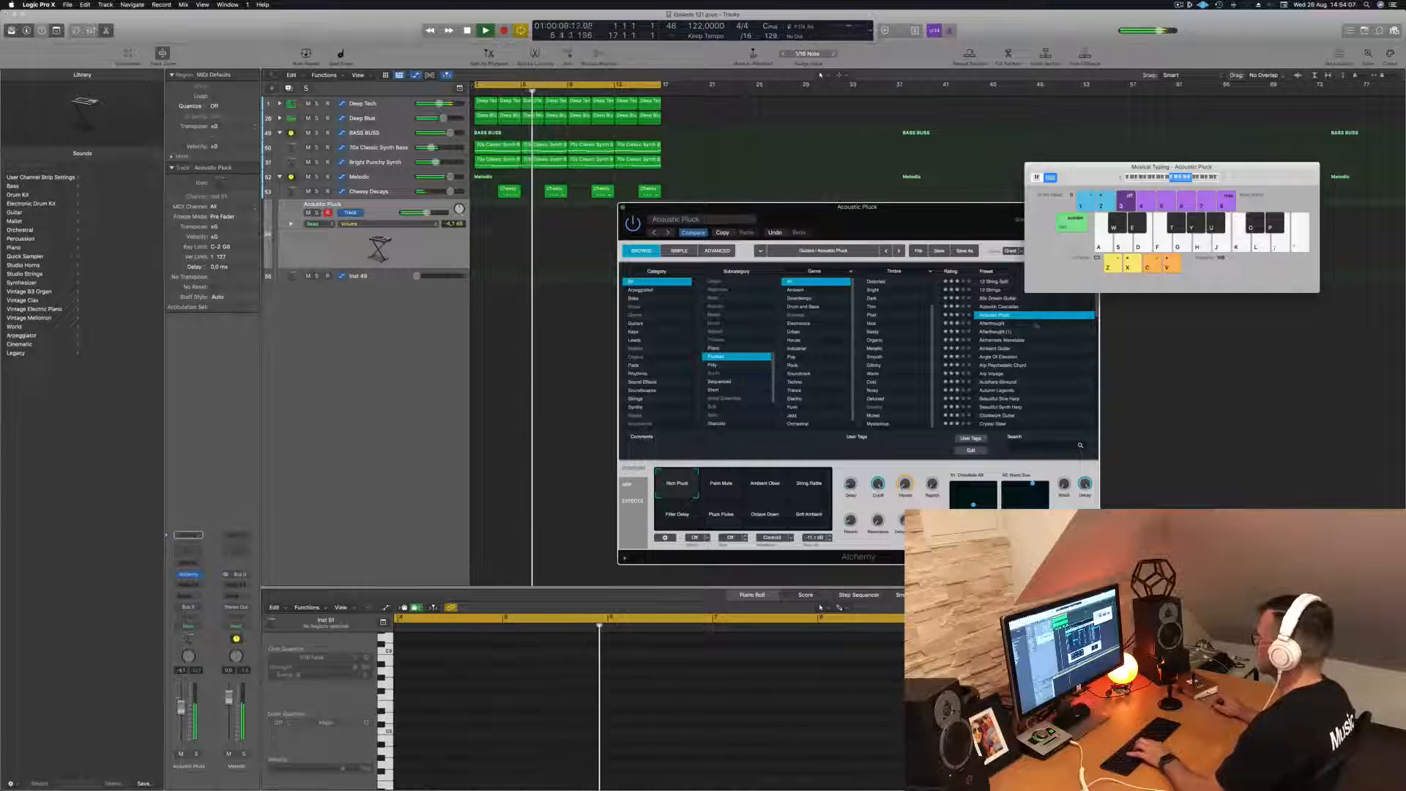
- Audition further plucked presets over the loop, from Alchemists Wavetable through Angle Of Elevation and Arp Voyage to Autumn Legends
{"action": "left_click", "coordinate": [1011, 339]}
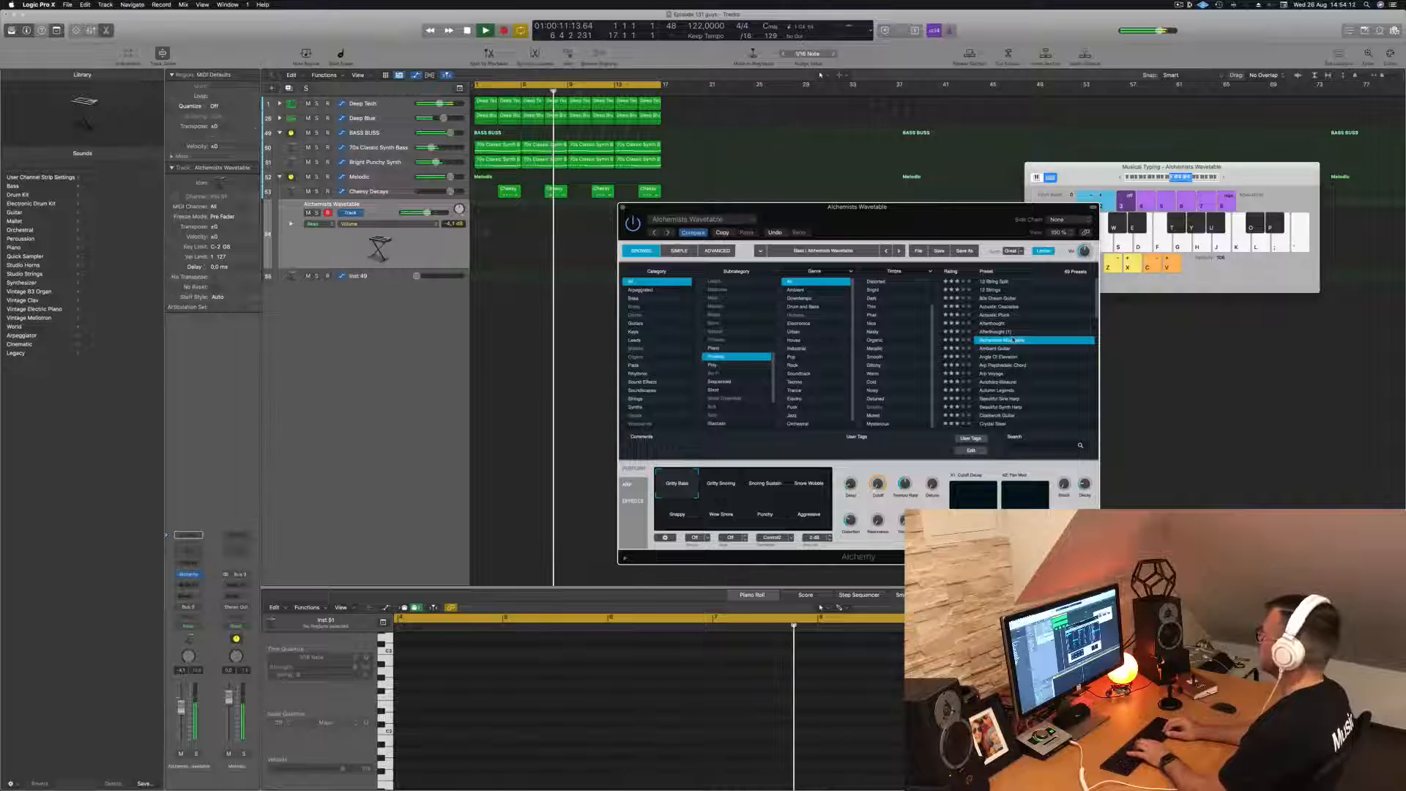
{"action": "key", "text": "Down"}
{"action": "key", "text": "Down"}
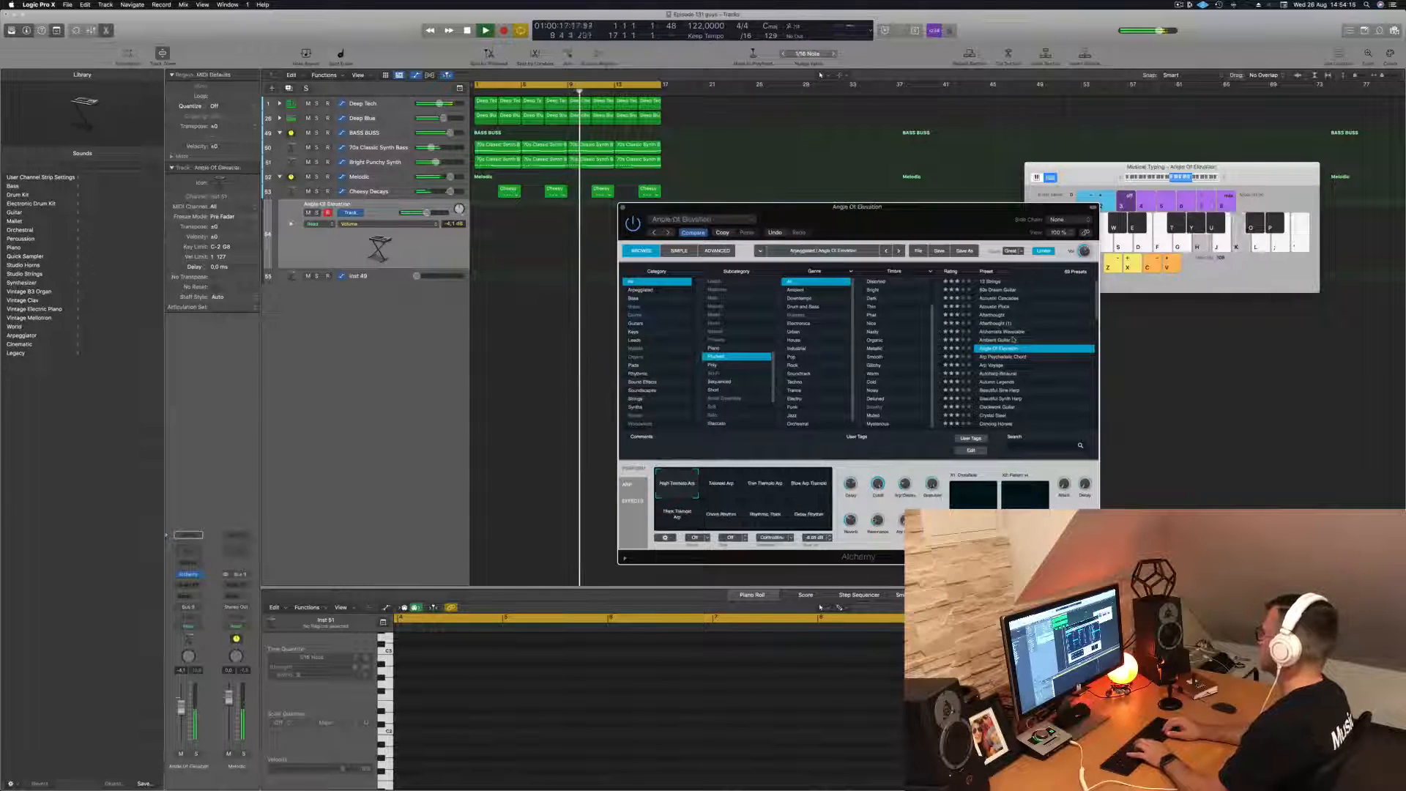
{"action": "key", "text": "Down"}
{"action": "left_click", "coordinate": [1120, 178]}
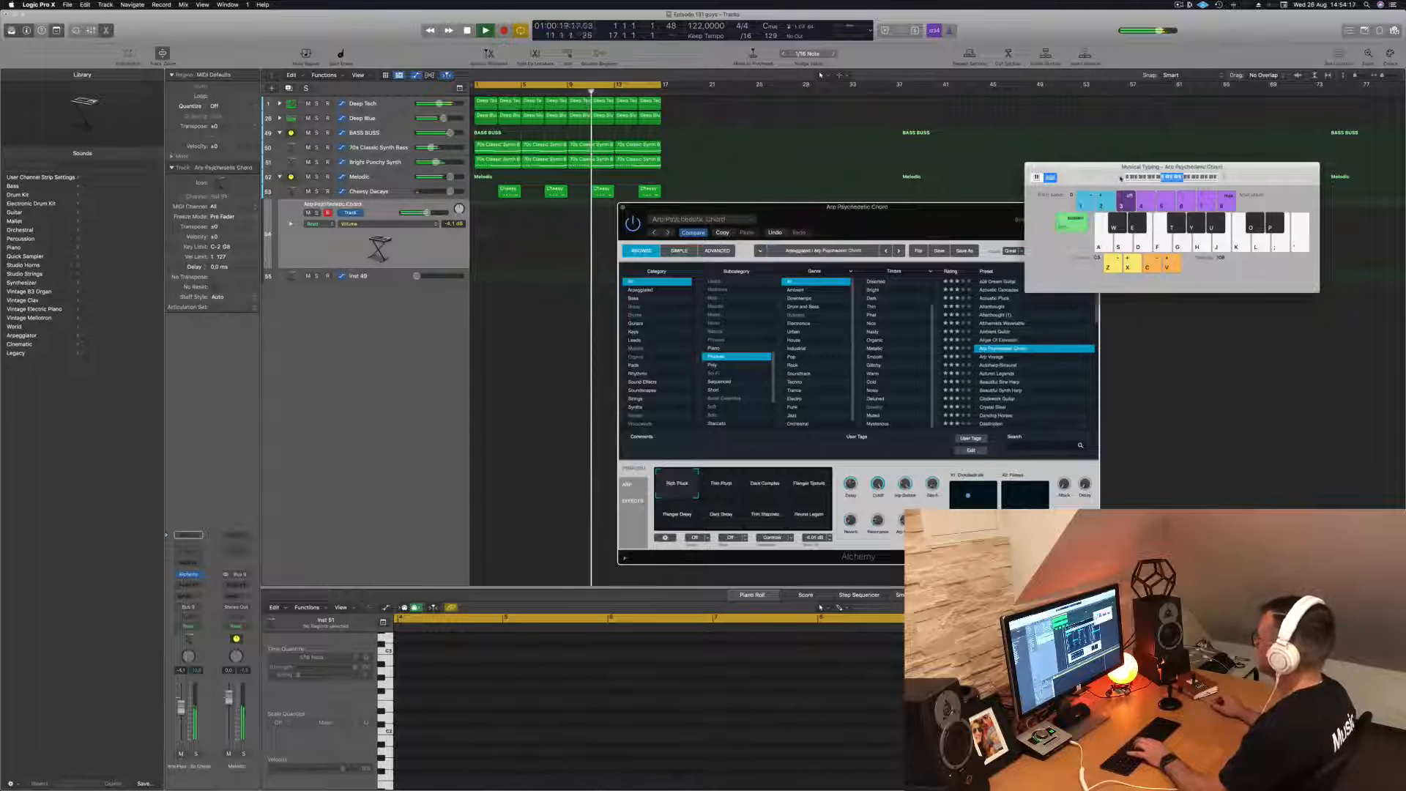
{"action": "key", "text": "Down"}
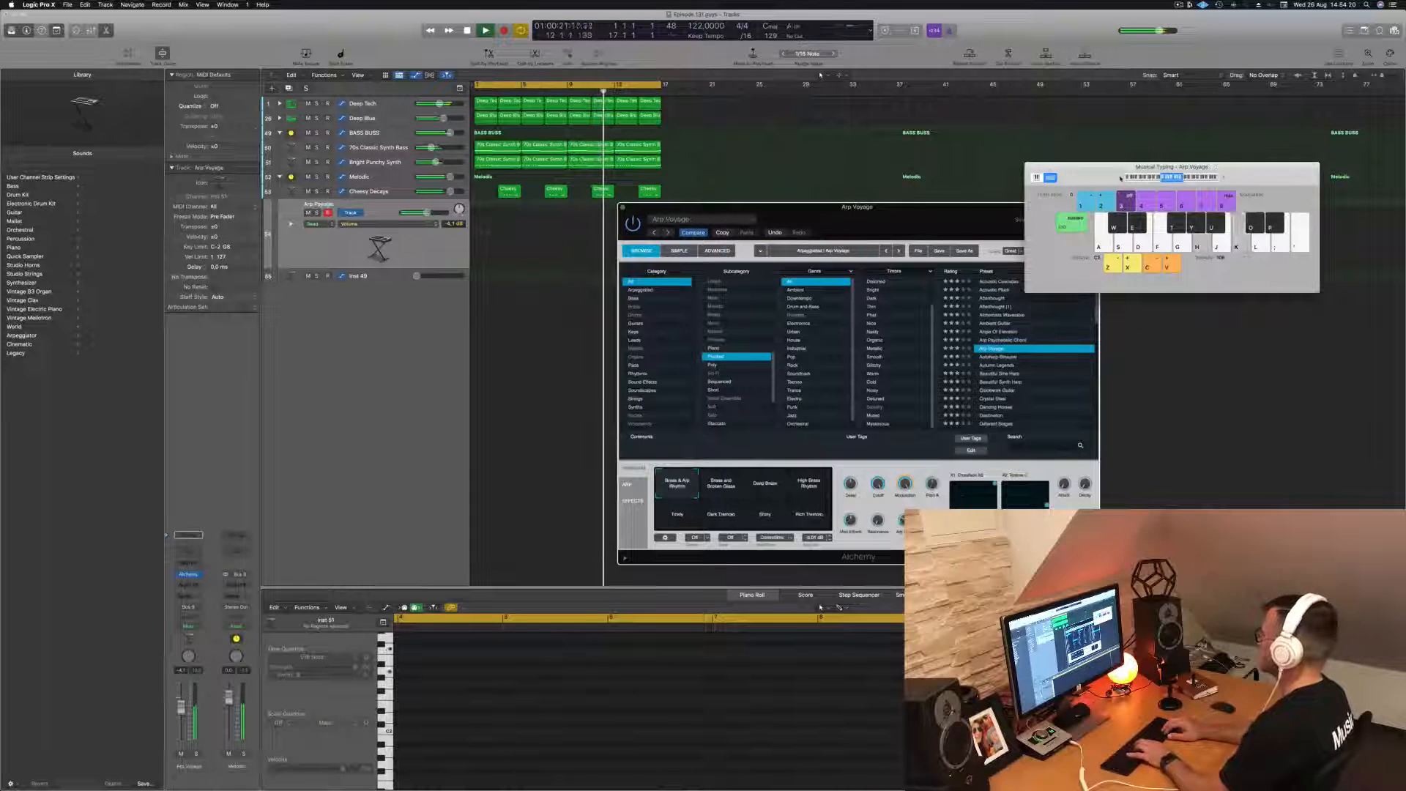
{"action": "key", "text": "Down"}
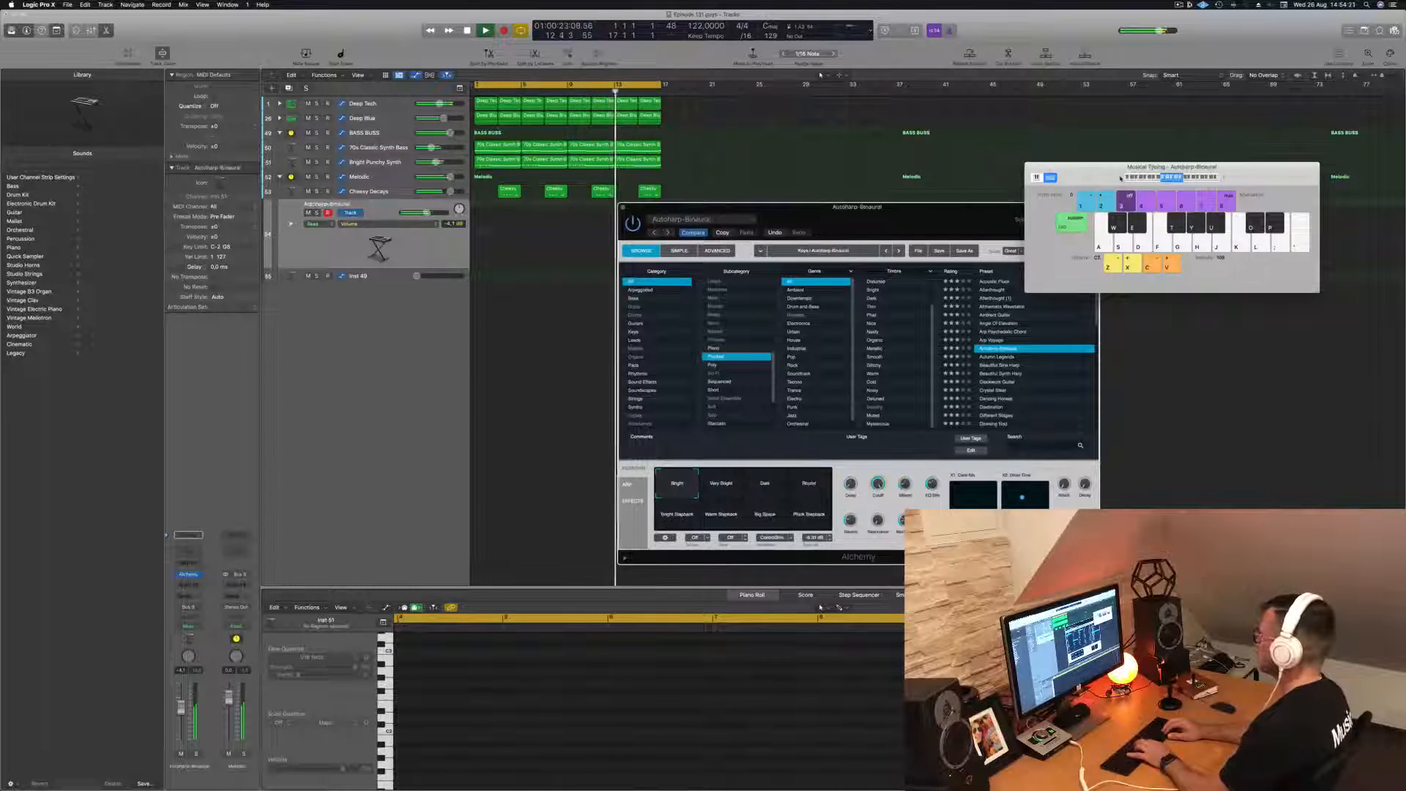
{"action": "key", "text": "Down"}
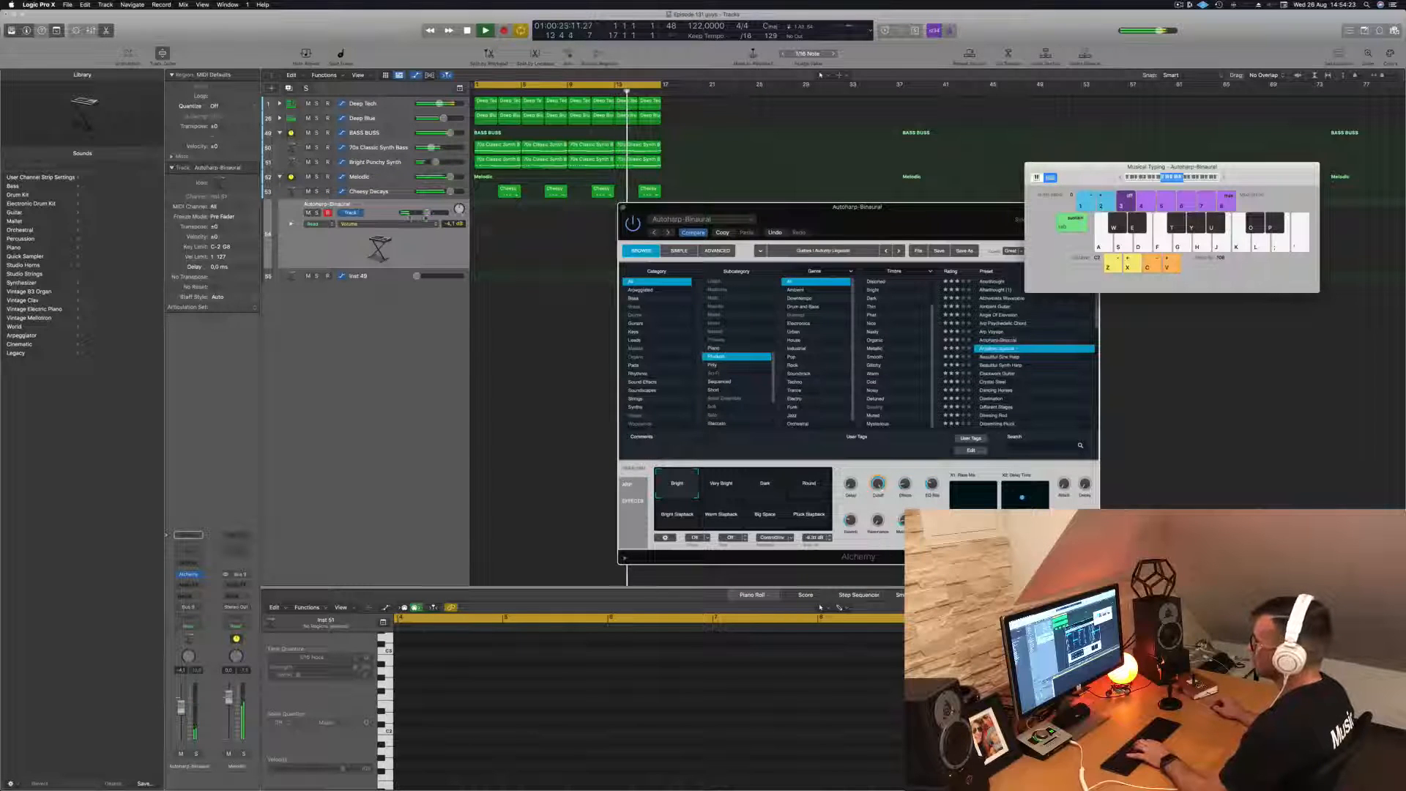
- Lower the plucked track's volume, audition Autumn Legends and Beautiful Sine Harp, and load the Beautiful Synth Harp preset
{"action": "left_click", "coordinate": [419, 213]}
{"action": "key", "text": "h"}
{"action": "key", "text": "k"}
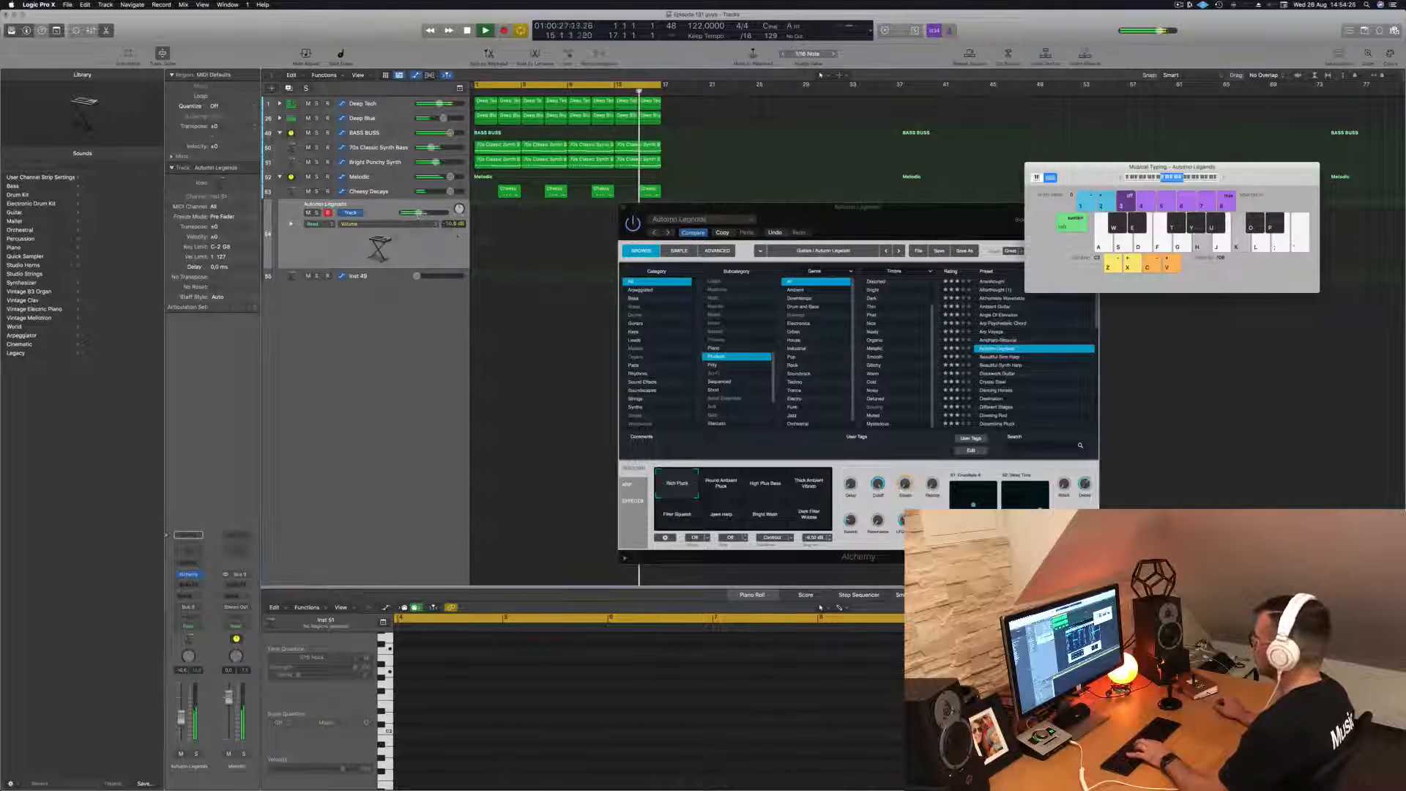
{"action": "left_click", "coordinate": [1005, 359]}
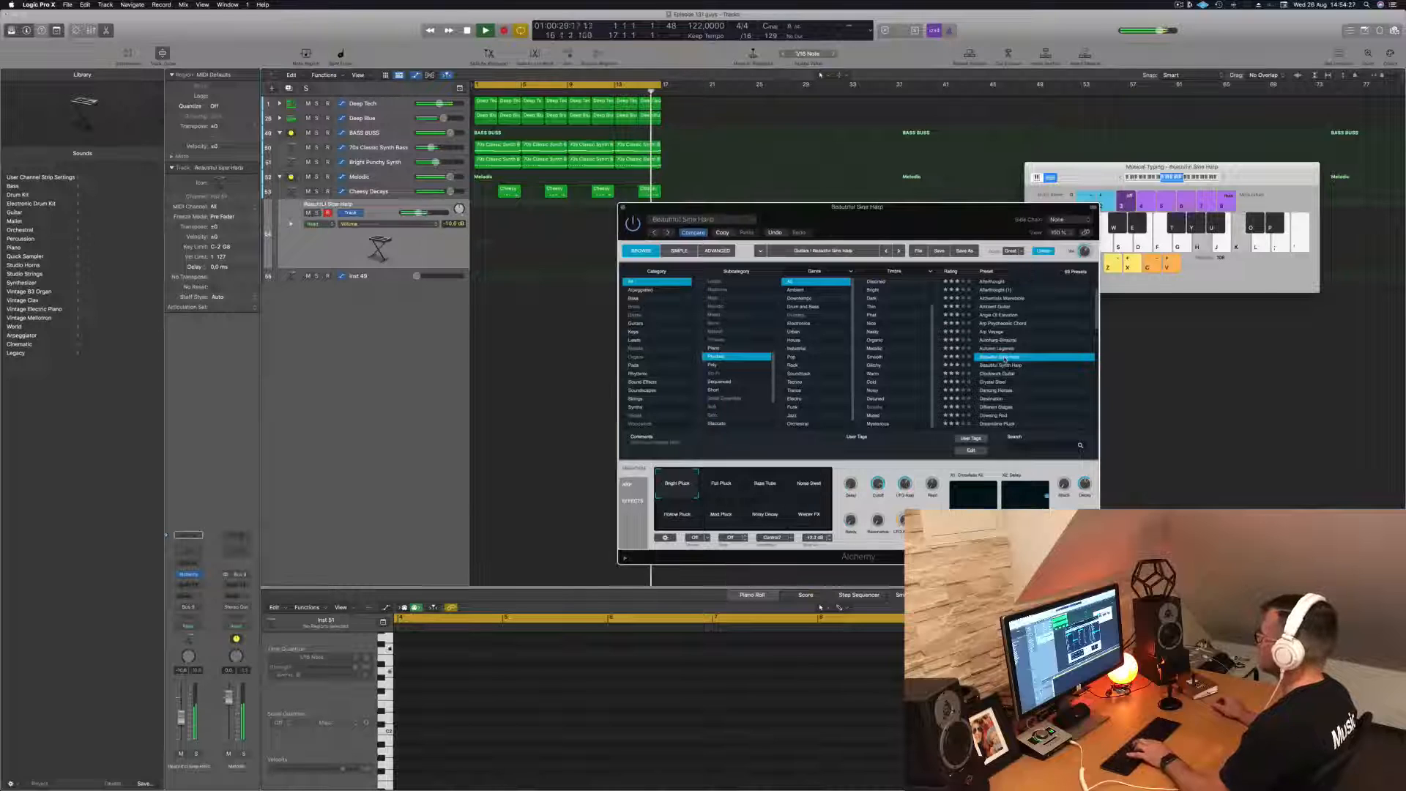
{"action": "left_click", "coordinate": [1008, 366]}
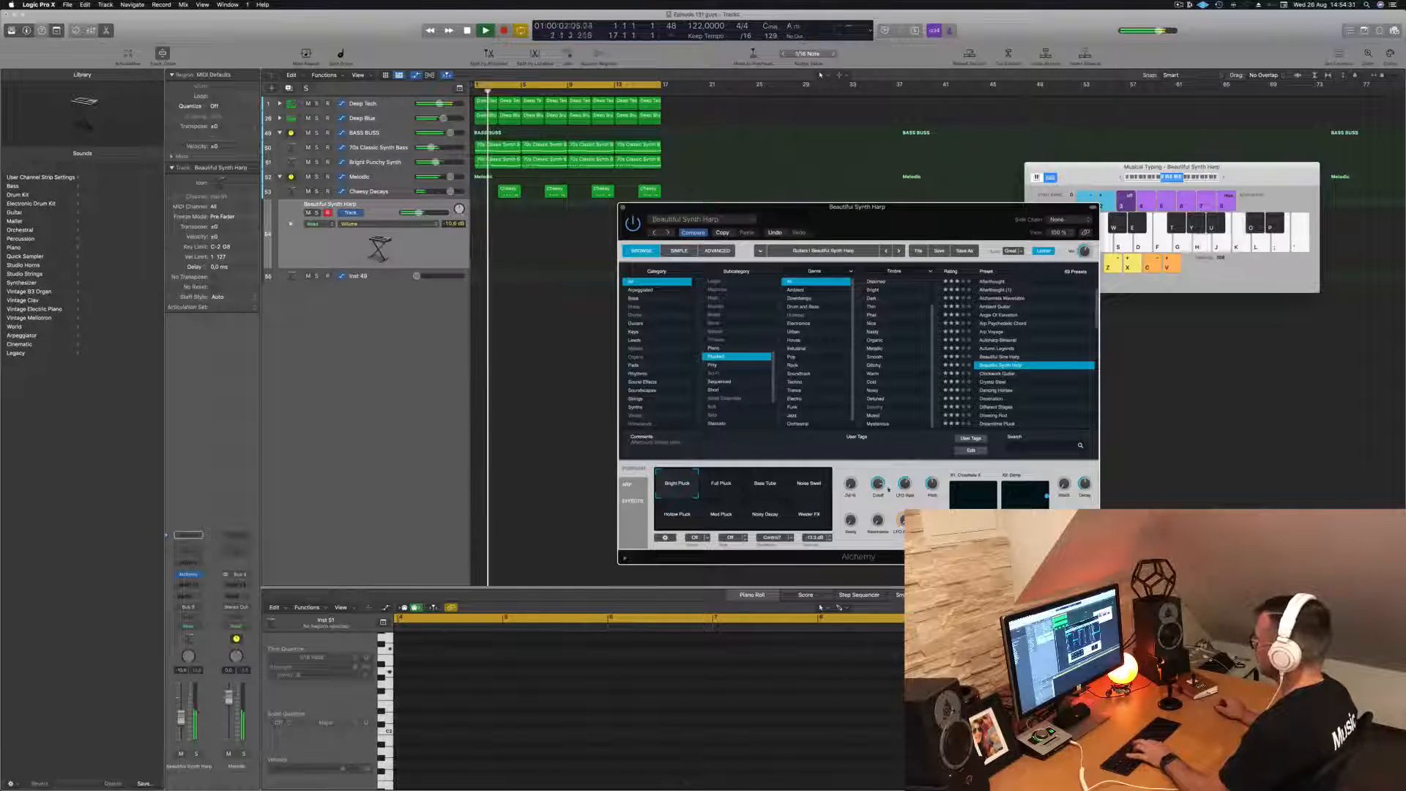
- Play notes with Beautiful Synth Harp over the loop and turn down its Cutoff
{"action": "key", "text": "h"}
{"action": "key", "text": "k"}
{"action": "left_click_drag", "start_coordinate": [878, 484], "coordinate": [895, 586]}
{"action": "key", "text": "h"}
{"action": "key", "text": "h"}
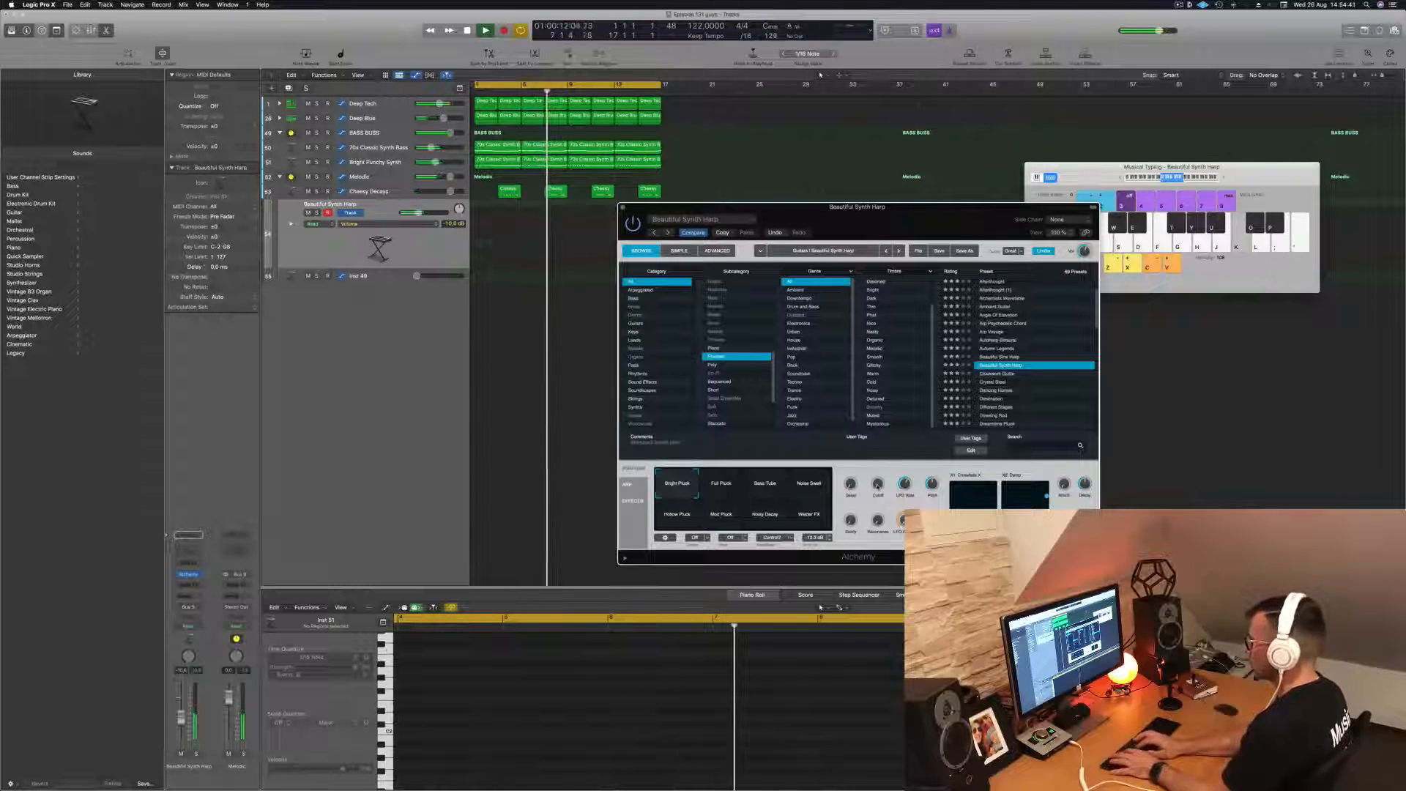
- Record a phrase with the Beautiful Synth Harp over the playing loop, using Musical Typing
{"action": "key", "text": "r"}
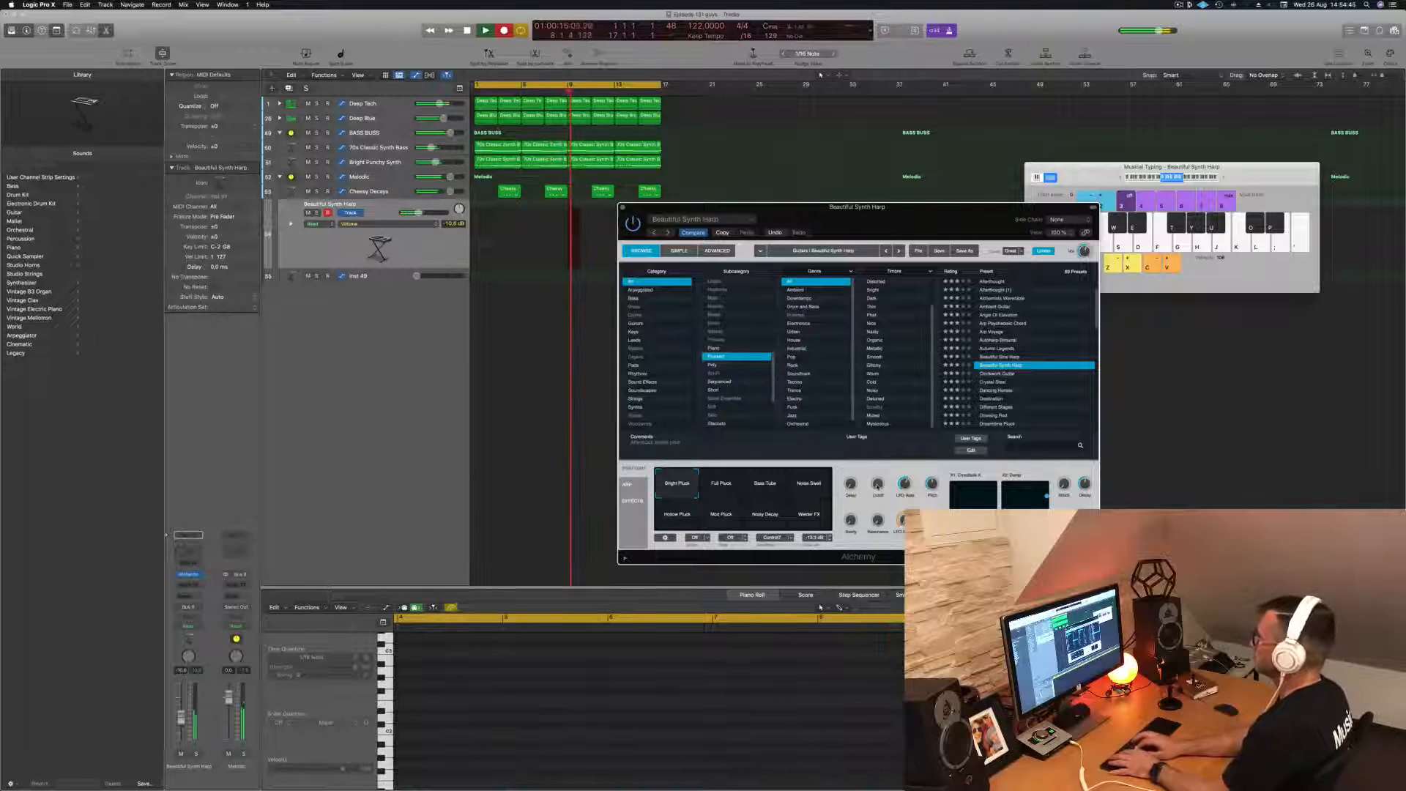
{"action": "key", "text": "k"}
{"action": "key", "text": "h"}
{"action": "key", "text": "k"}
{"action": "key", "text": "space"}
- Move the recorded harp region back to bar 1 and play it from the start
{"action": "key", "text": "Return"}
{"action": "left_click_drag", "start_coordinate": [575, 203], "coordinate": [482, 206]}
{"action": "key", "text": "space"}
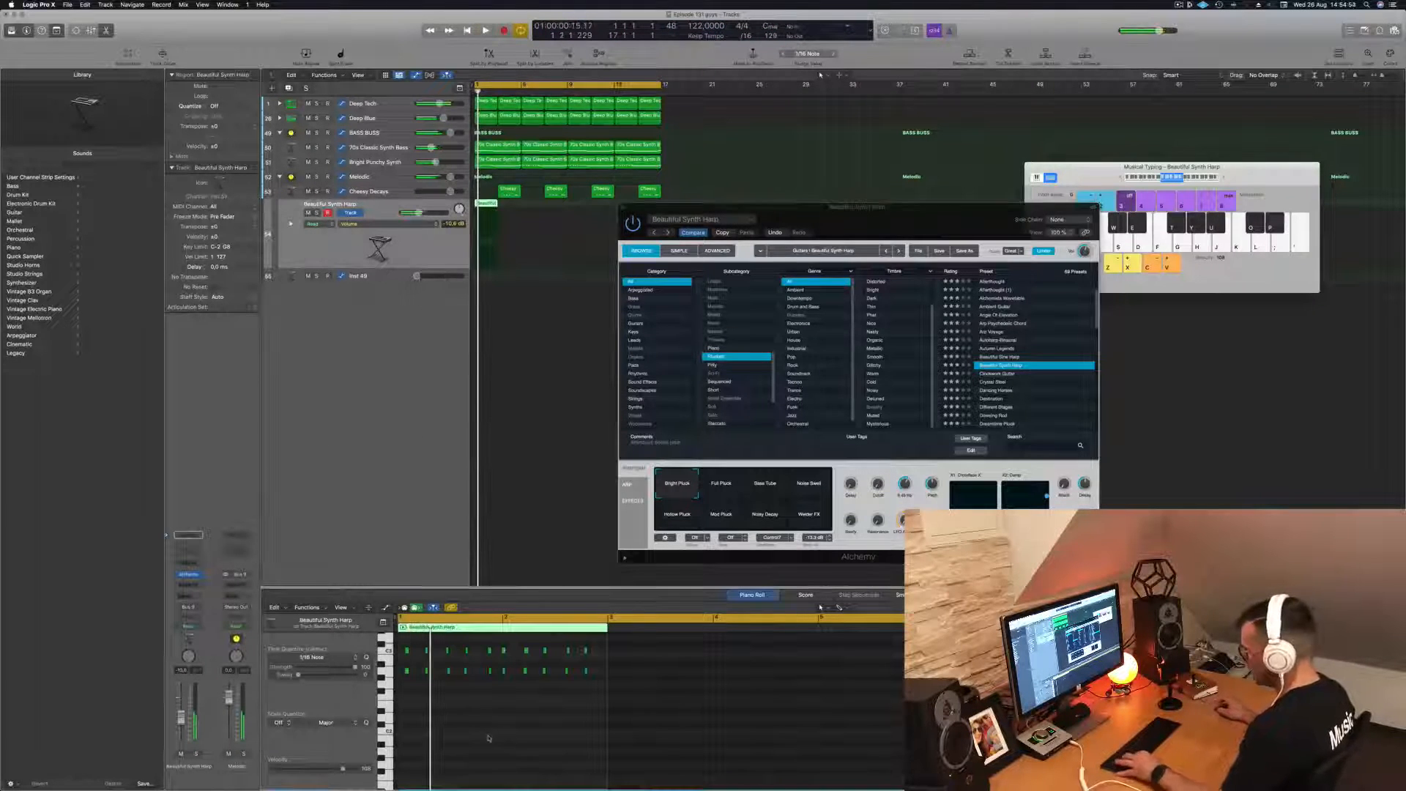
{"action": "key", "text": "space"}
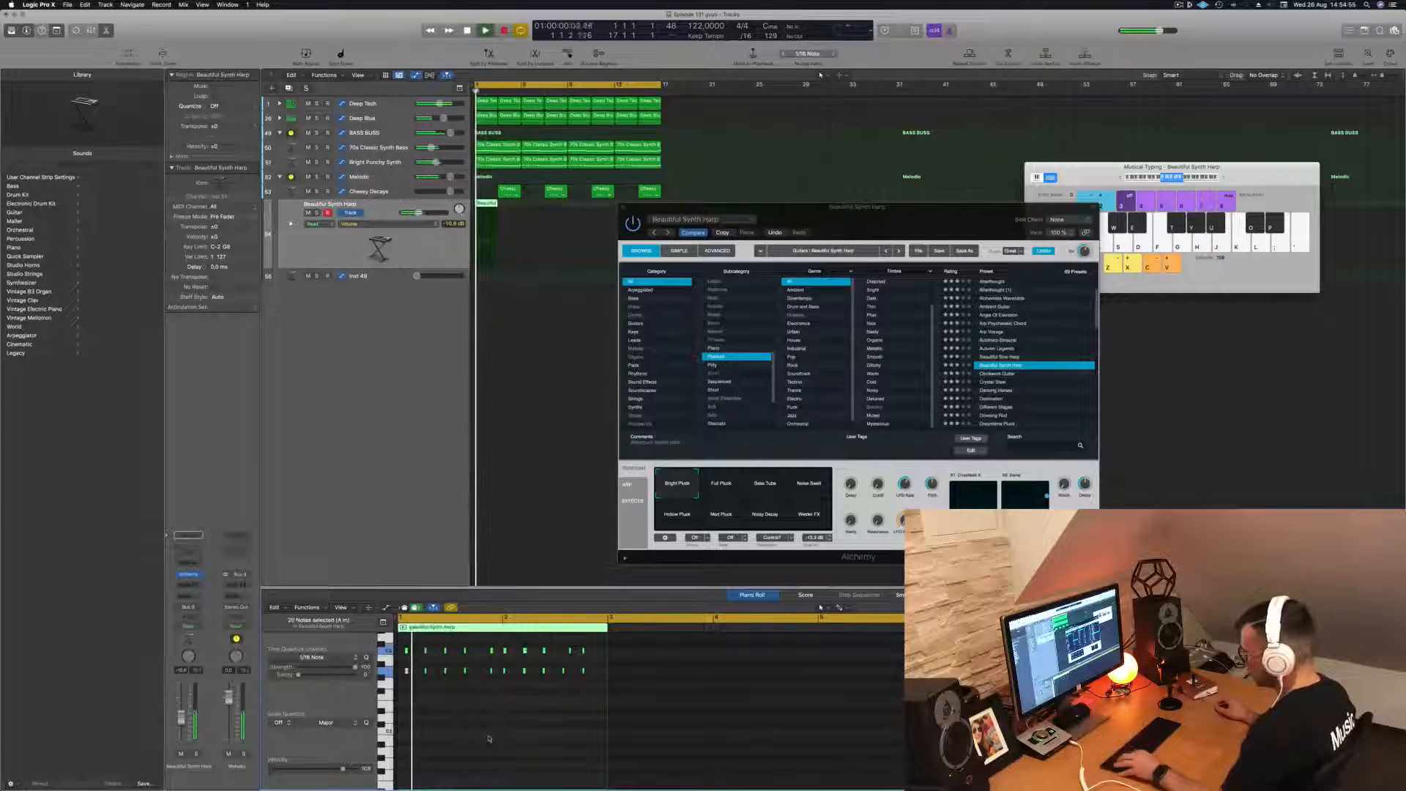
- Nudge the second-to-last upper note of the harp phrase slightly earlier and replay the phrase
{"action": "scroll", "coordinate": [500, 738], "scroll_direction": "up", "scroll_amount": 1}
{"action": "scroll", "coordinate": [527, 739], "scroll_direction": "up", "scroll_amount": 2}
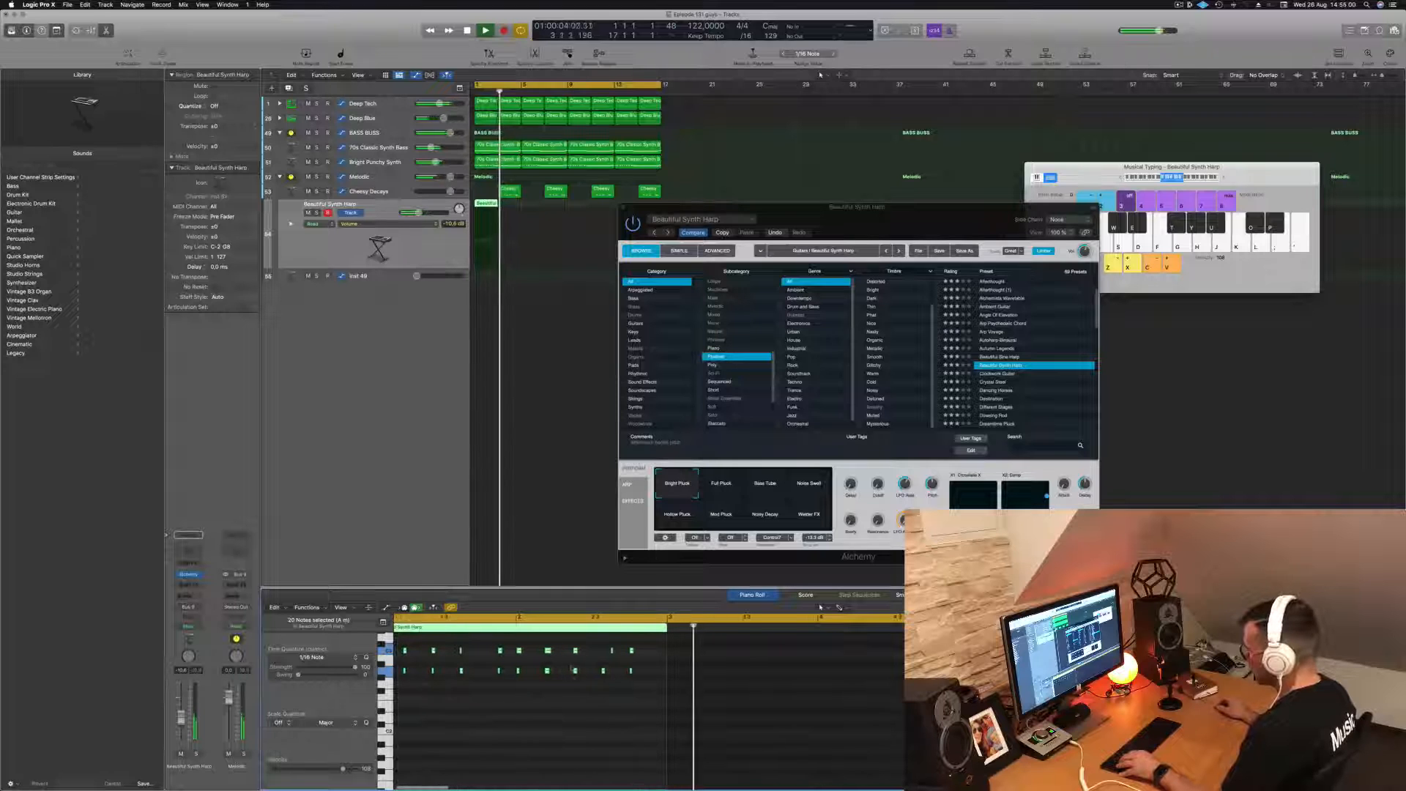
{"action": "scroll", "coordinate": [578, 696], "scroll_direction": "up", "scroll_amount": 1}
{"action": "left_click", "coordinate": [613, 651]}
{"action": "key", "text": "alt+Left"}
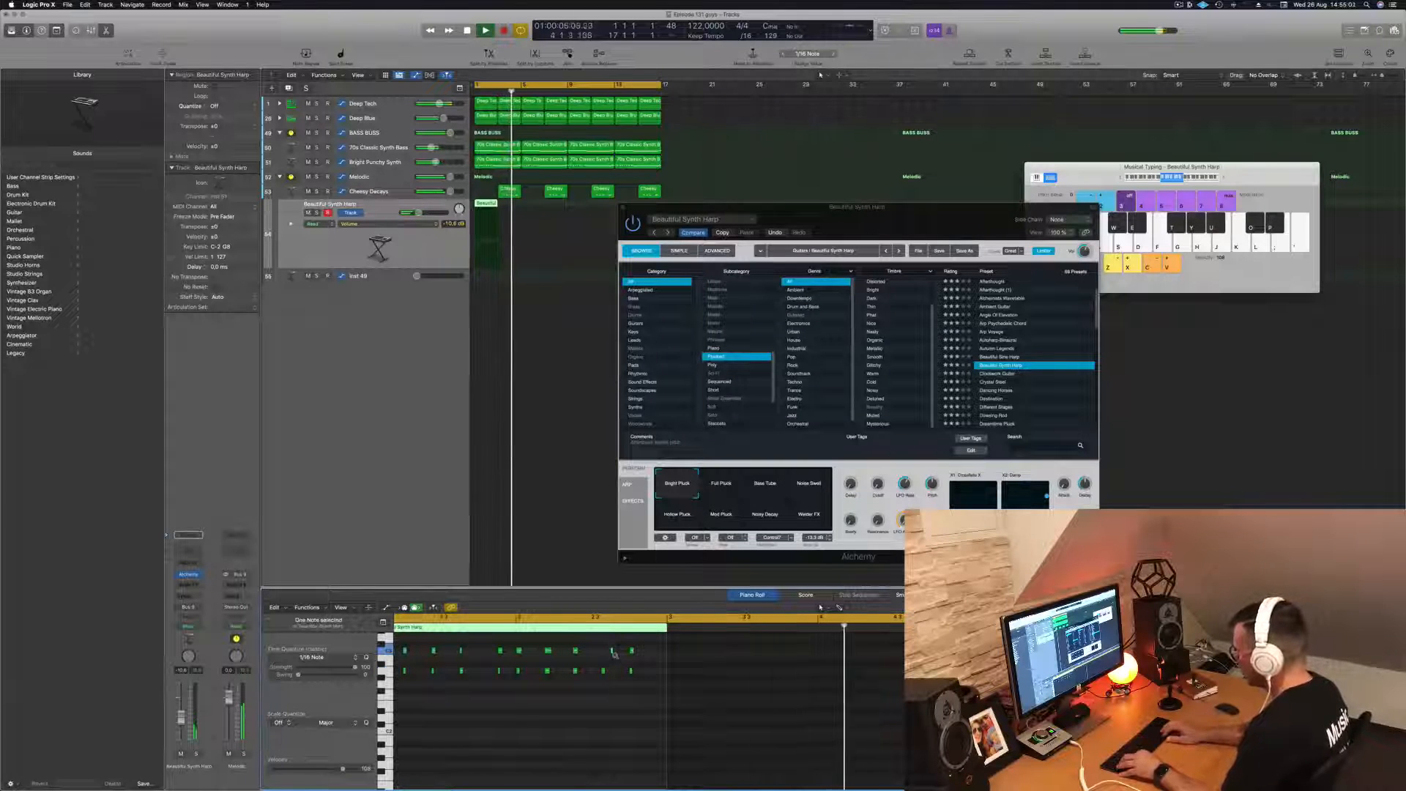
{"action": "key", "text": "space"}
{"action": "key", "text": "space"}
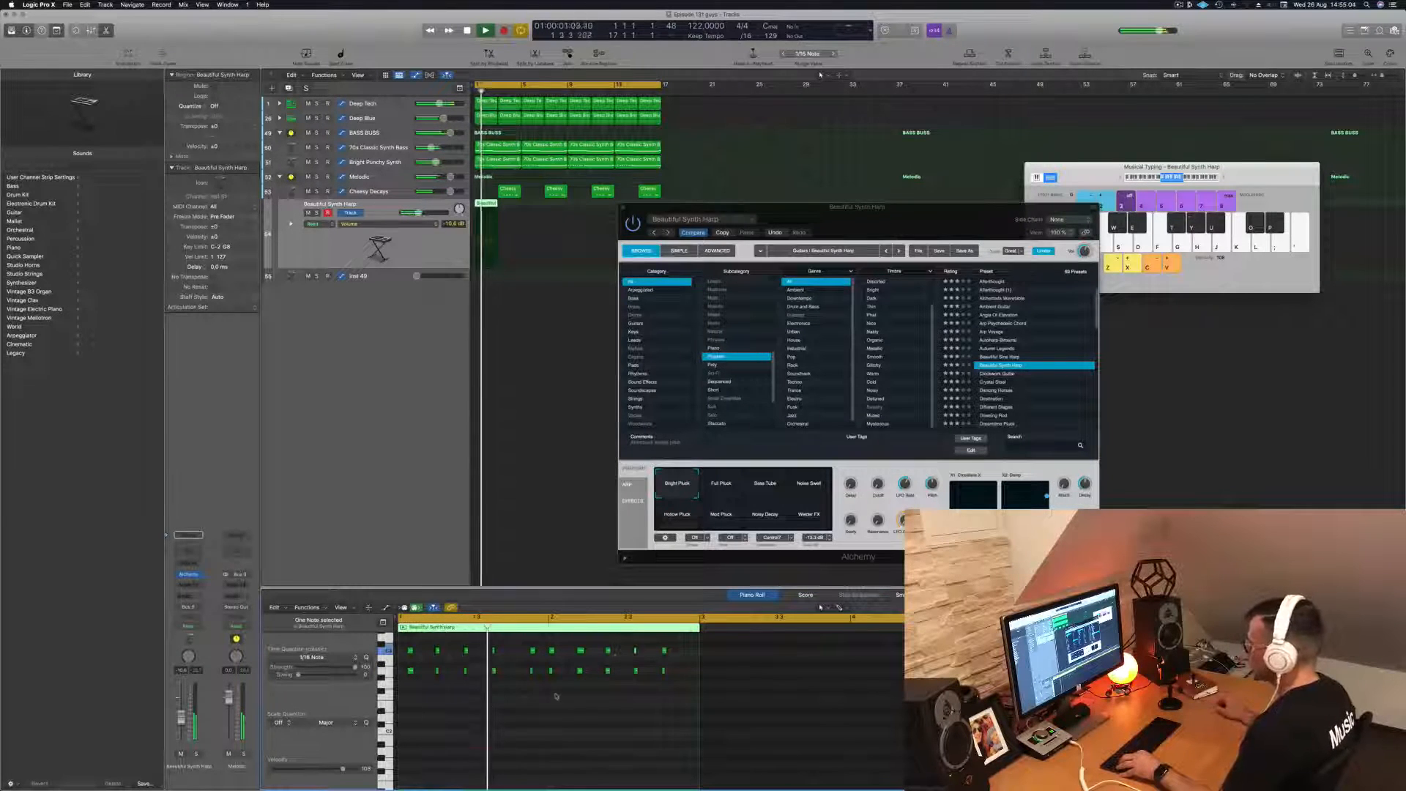
- Repeat the harp region until it fills the 16-bar cycle and play the loop
{"action": "scroll", "coordinate": [486, 701], "scroll_direction": "down", "scroll_amount": 1}
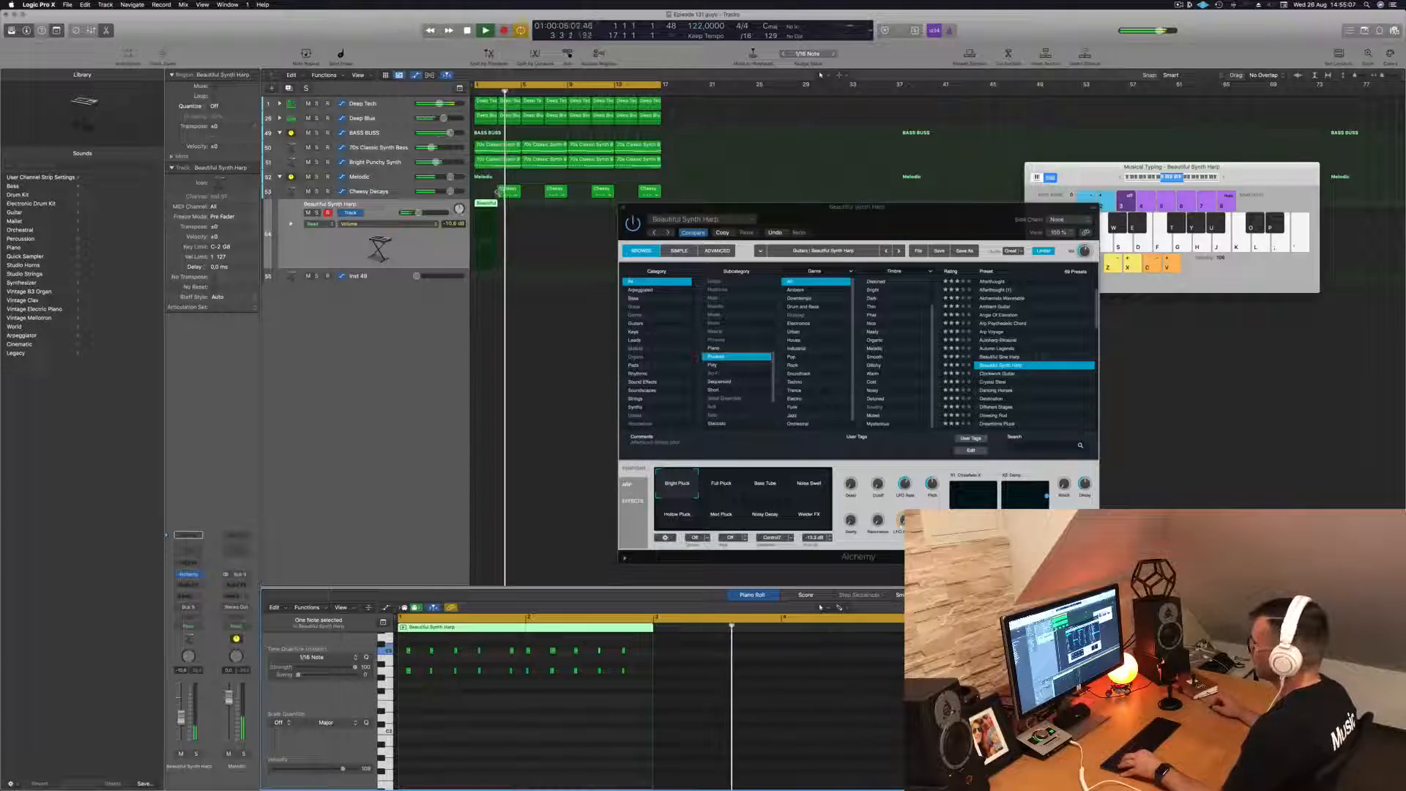
{"action": "key", "text": "super+r"}
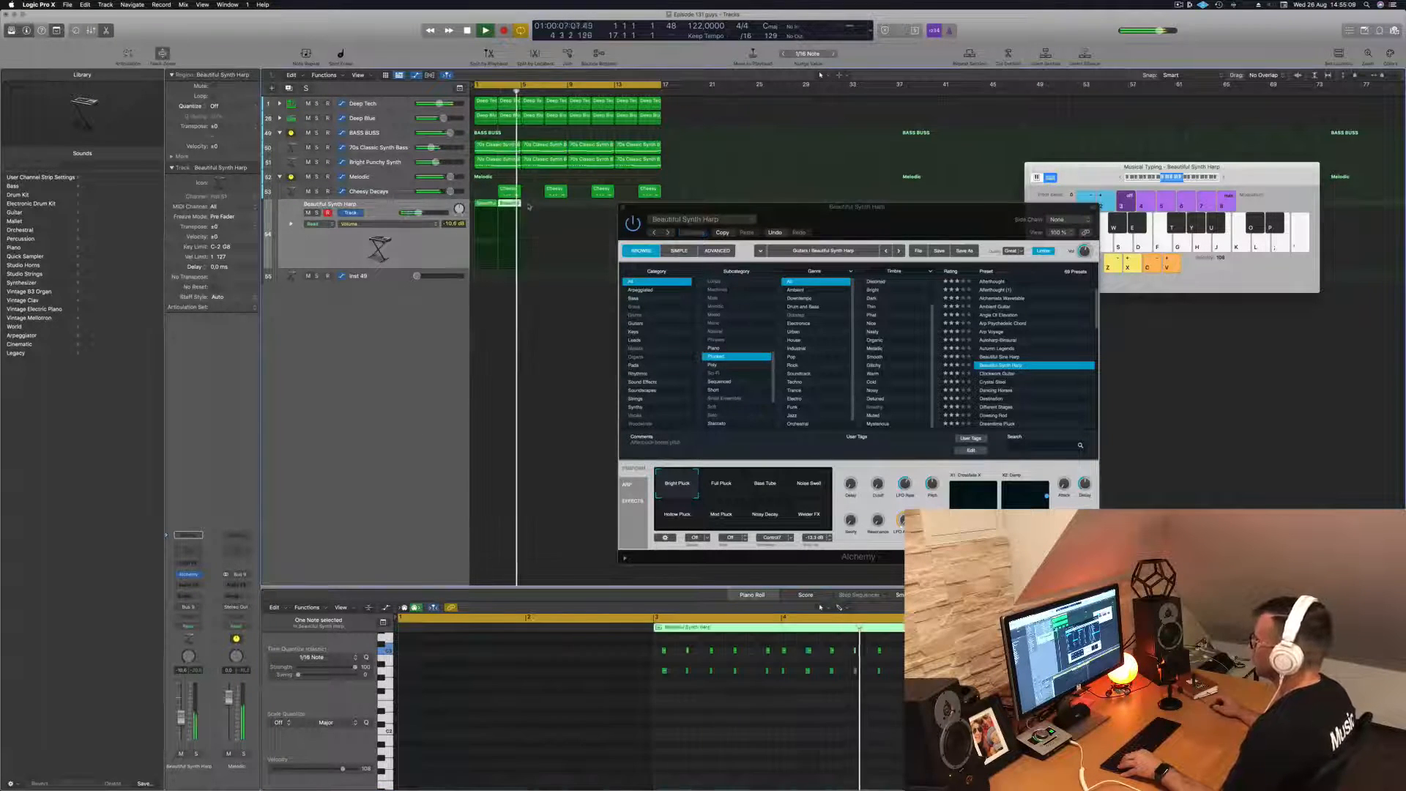
{"action": "left_click_drag", "start_coordinate": [482, 206], "coordinate": [578, 211]}
{"action": "key", "text": "space"}
{"action": "key", "text": "space"}
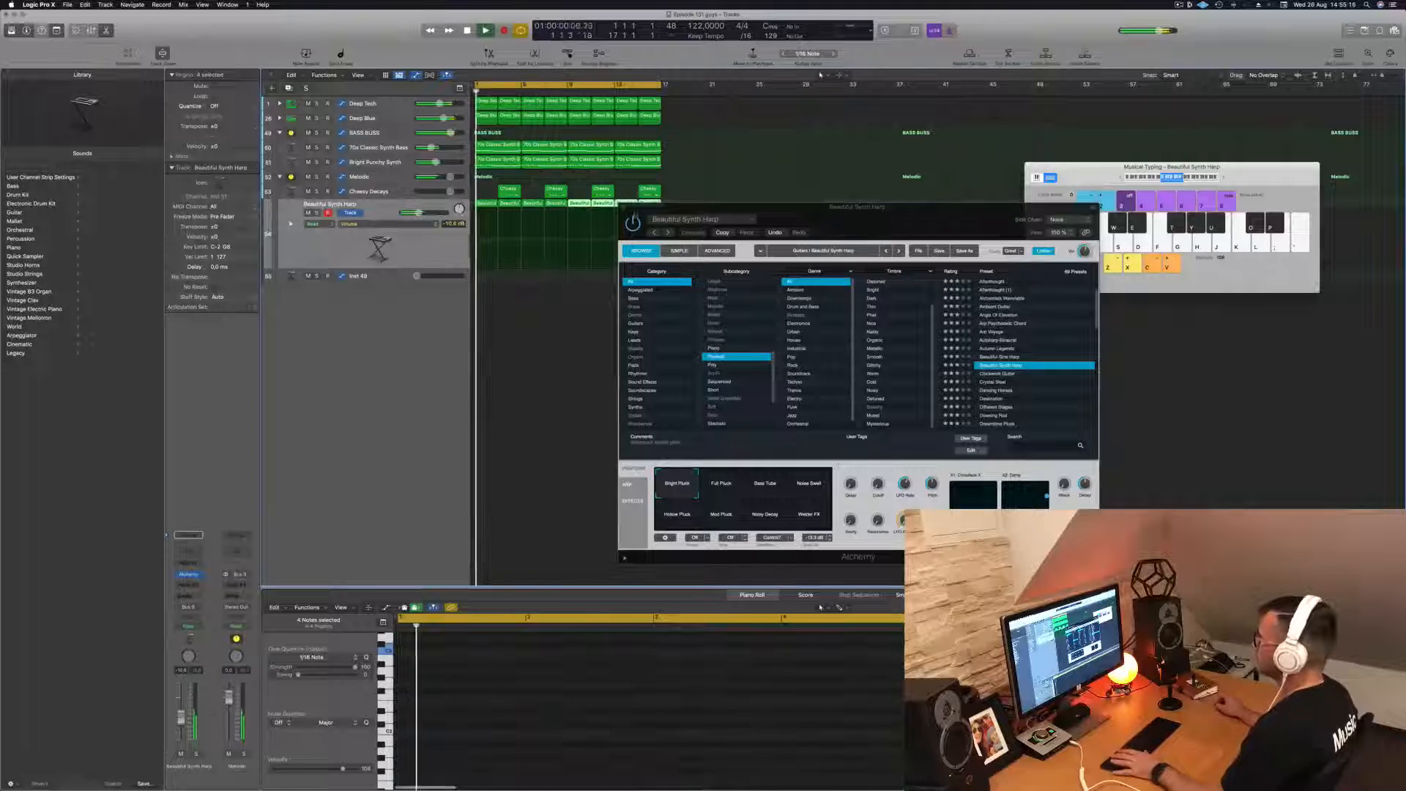
- Audition Alchemy's other performance snapshots, including Noise Swell, Mod Pluck and Noisy Decay, over the loop and return to Bright Pluck
{"action": "left_click_drag", "start_coordinate": [834, 218], "coordinate": [867, 184]}
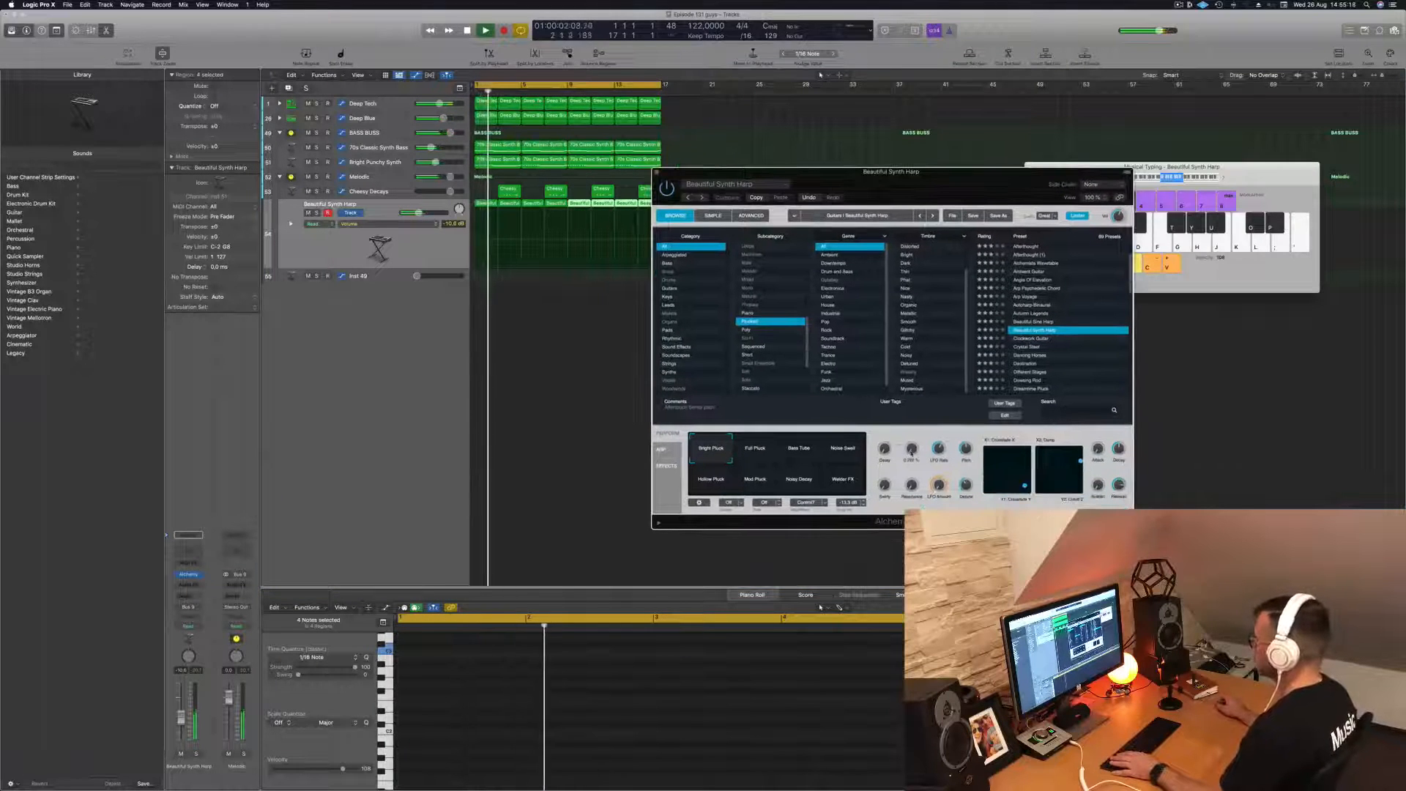
{"action": "left_click", "coordinate": [759, 452]}
{"action": "left_click", "coordinate": [794, 454]}
{"action": "left_click", "coordinate": [843, 448]}
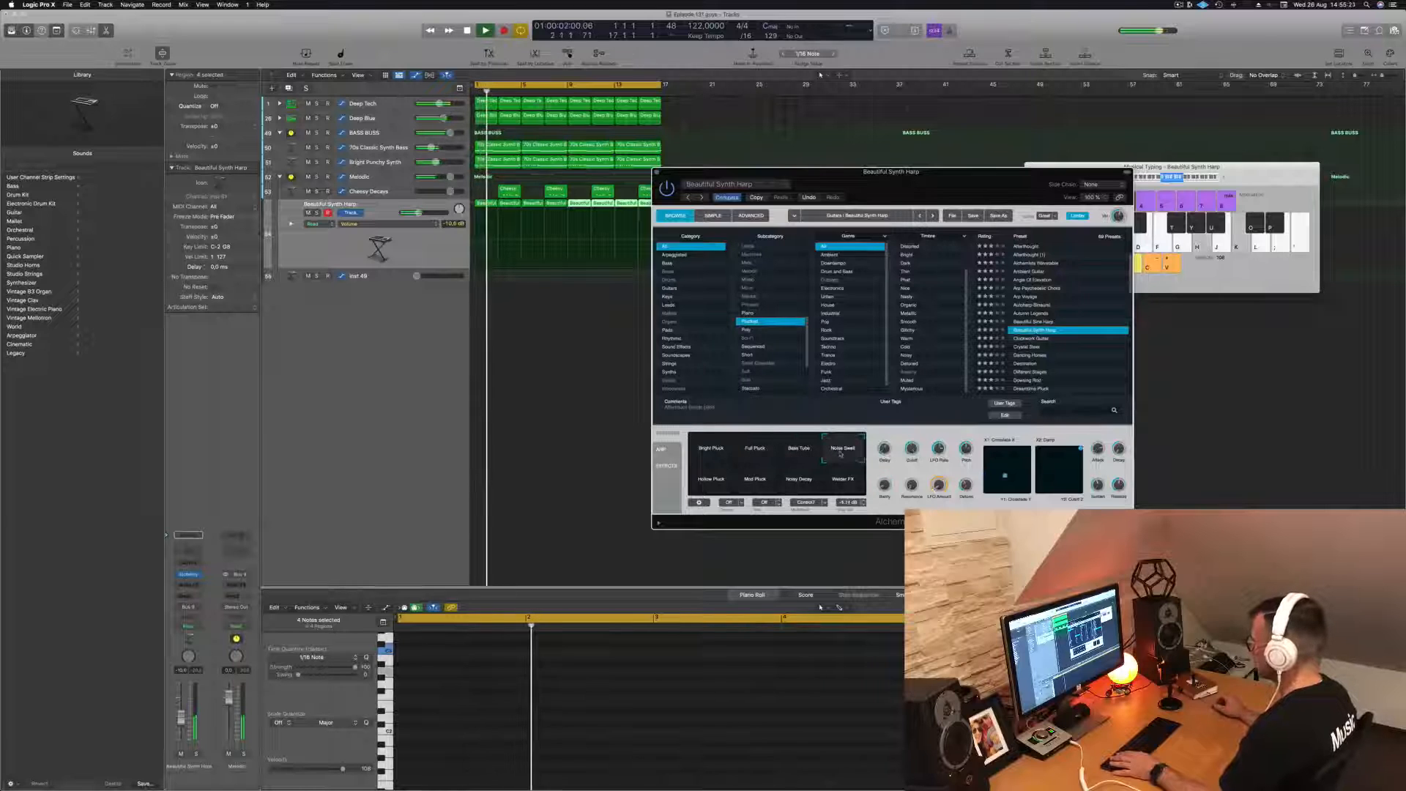
{"action": "left_click", "coordinate": [754, 482]}
{"action": "left_click", "coordinate": [800, 482]}
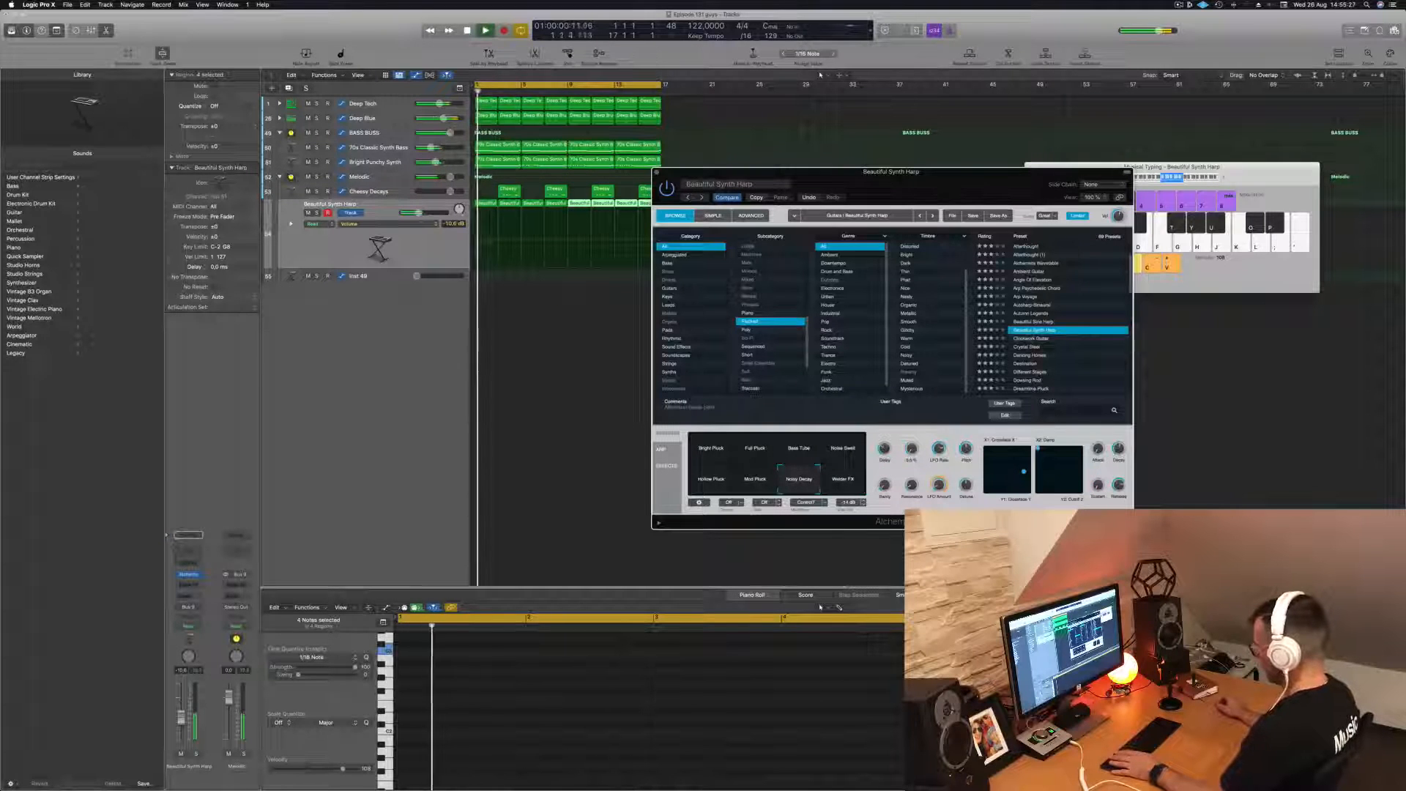
{"action": "left_click", "coordinate": [721, 455]}
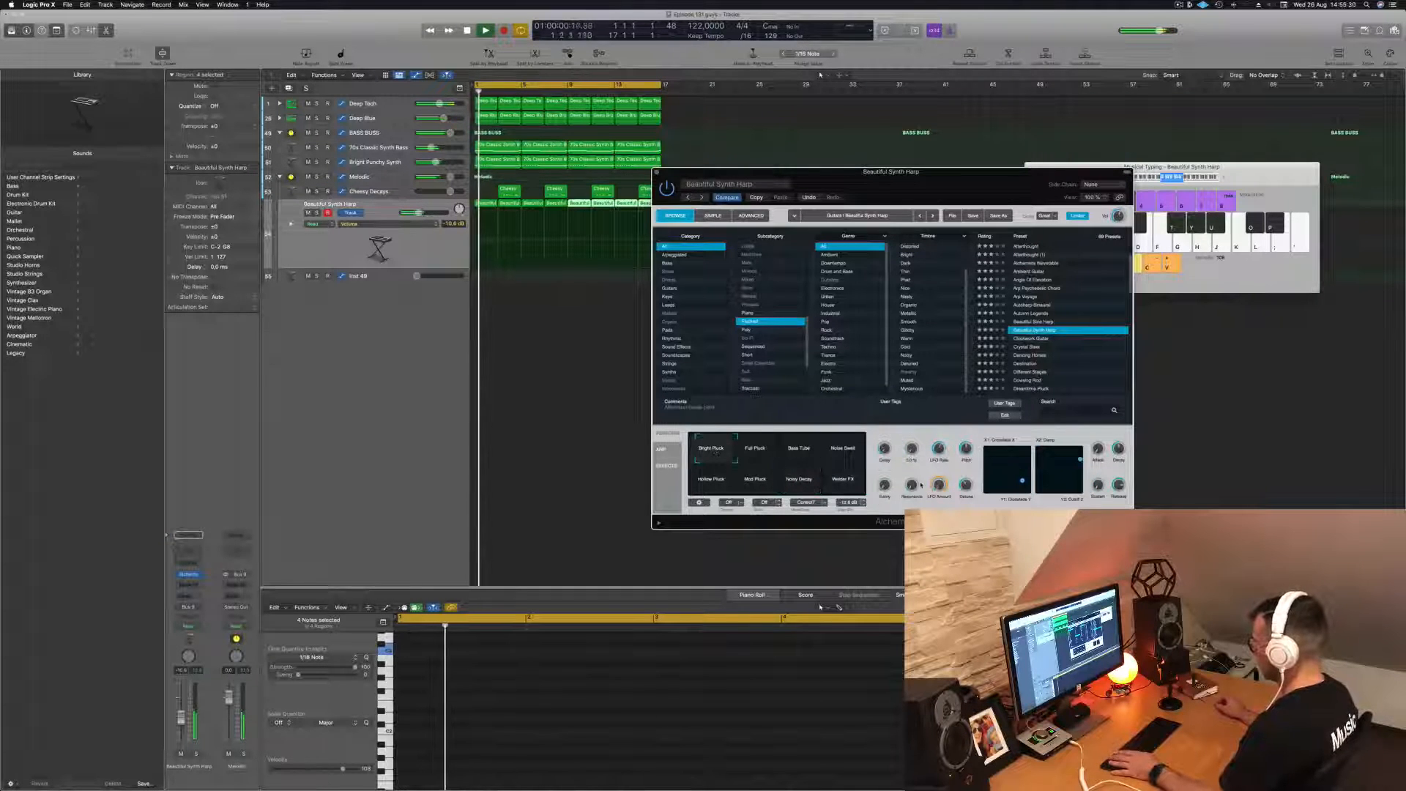
- Lower the puck in the harp's second XY pad and raise the track's volume slightly while the loop plays
{"action": "key", "text": "space"}
{"action": "key", "text": "space"}
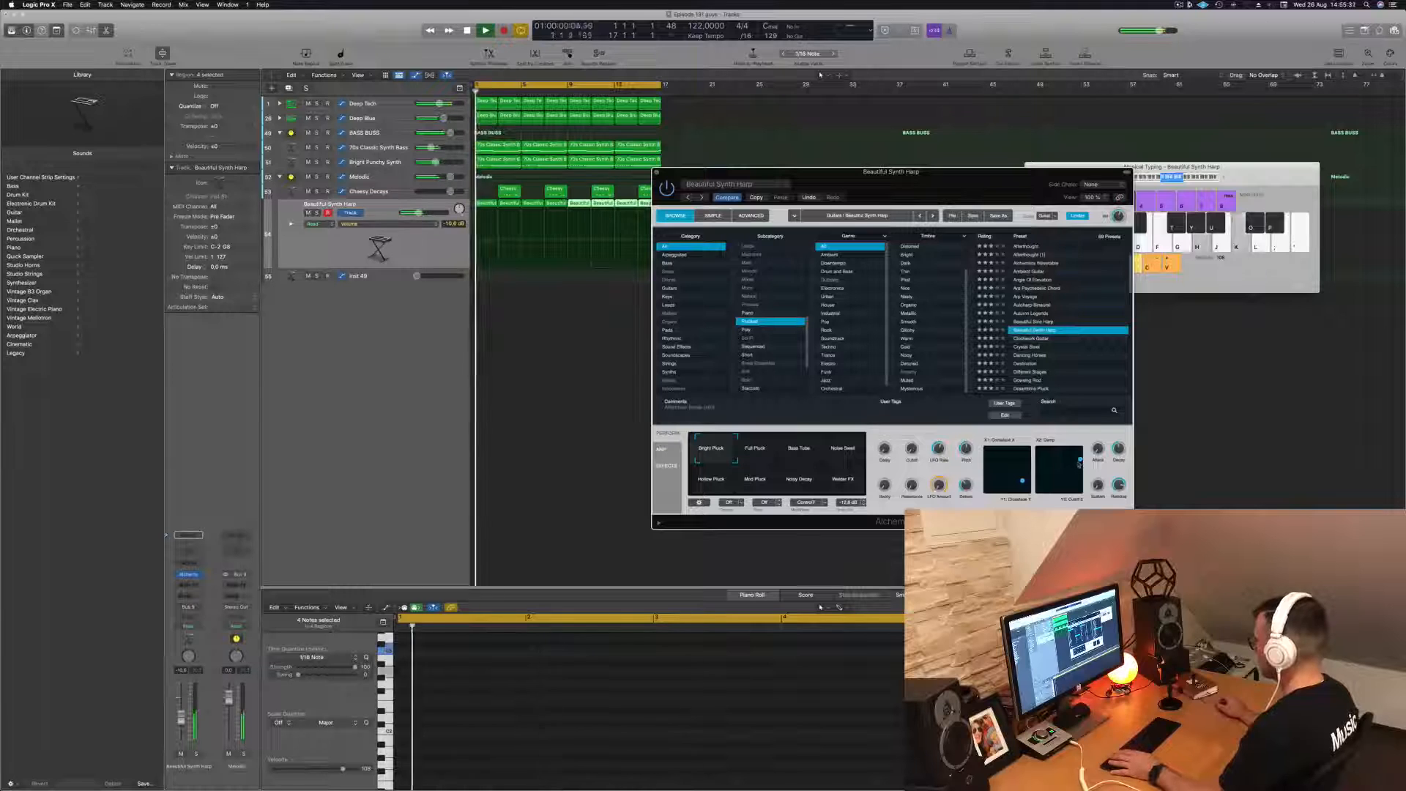
{"action": "left_click_drag", "start_coordinate": [1079, 460], "coordinate": [1076, 489]}
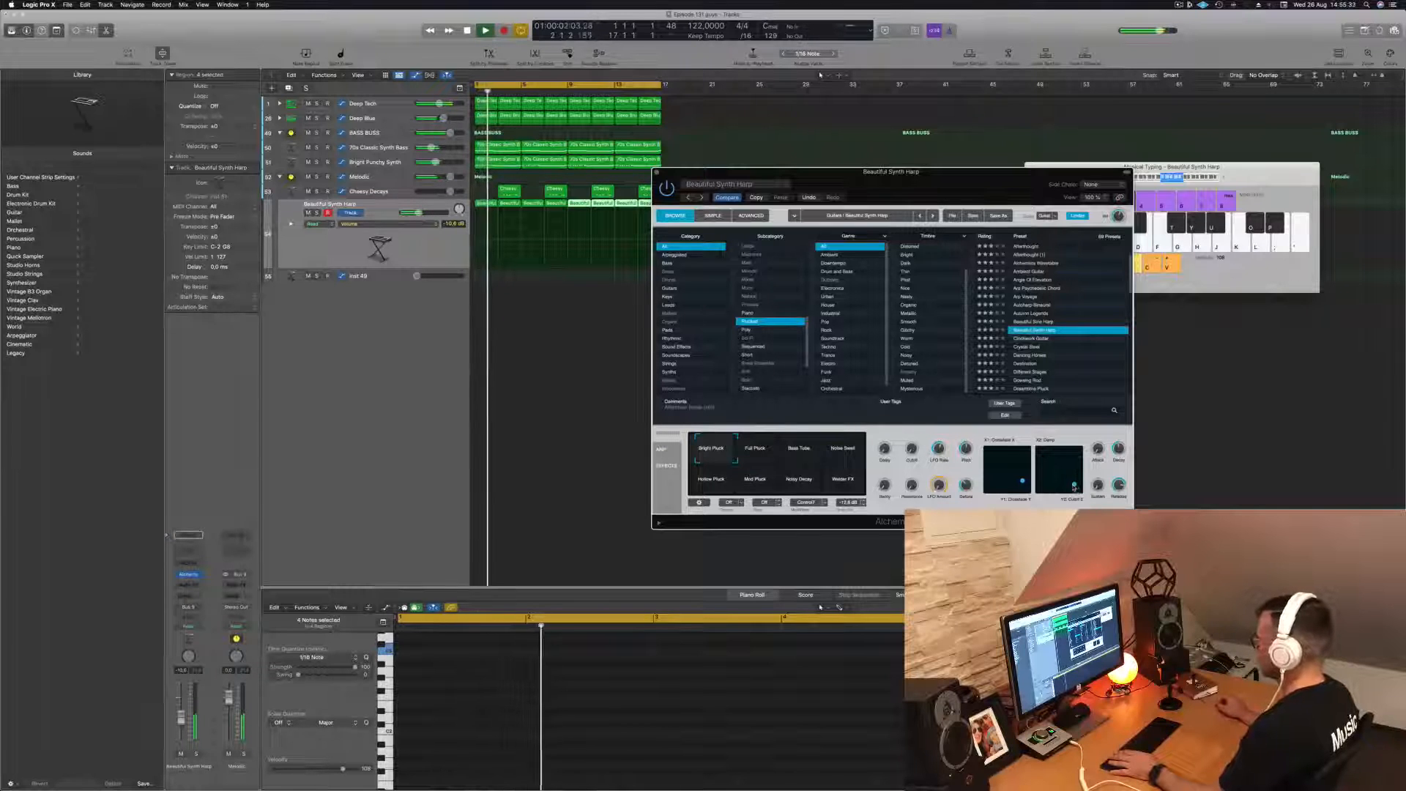
{"action": "key", "text": "space"}
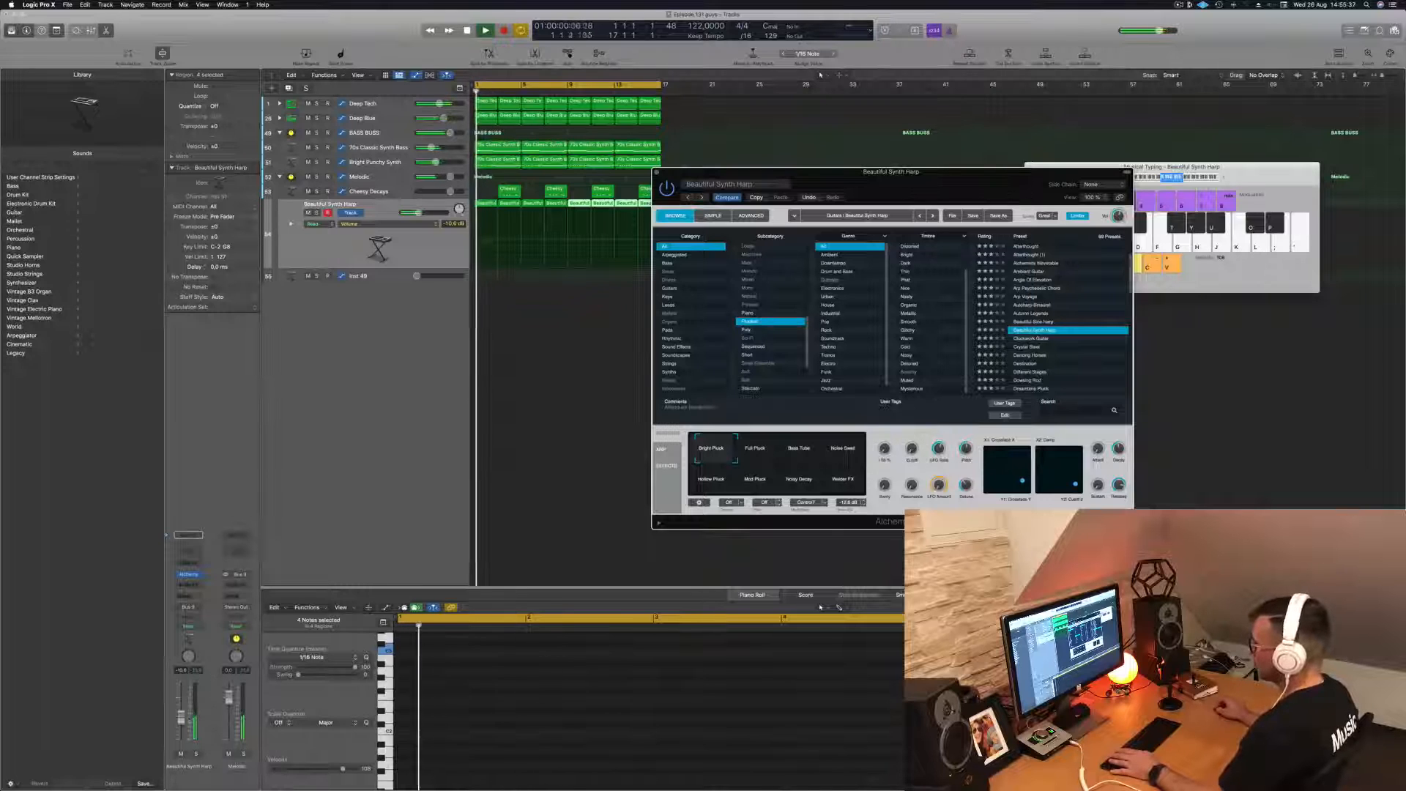
{"action": "left_click_drag", "start_coordinate": [551, 257], "coordinate": [552, 255]}
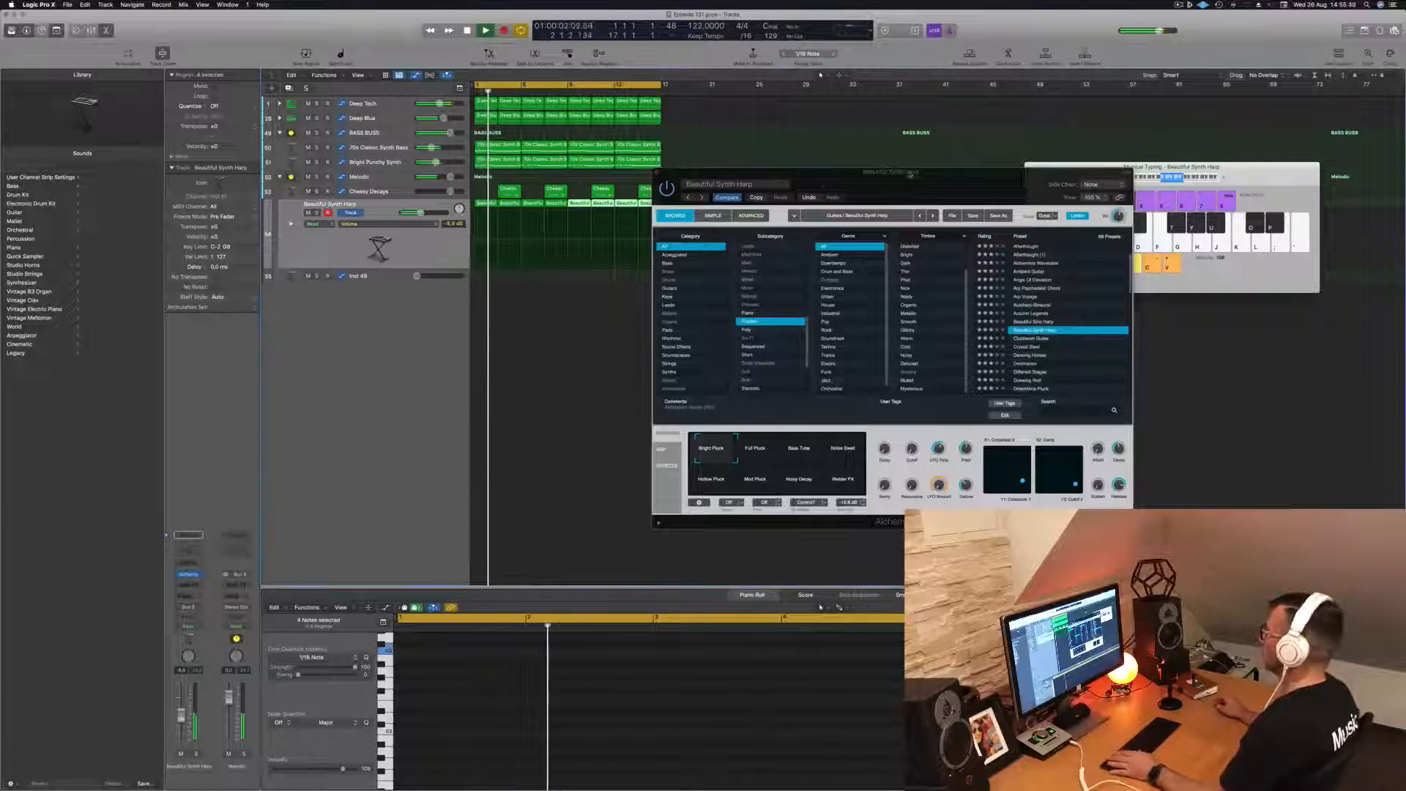
- Close the harp's Alchemy window, clear the region selection and replay the loop from the start
{"action": "left_click_drag", "start_coordinate": [911, 173], "coordinate": [864, 197]}
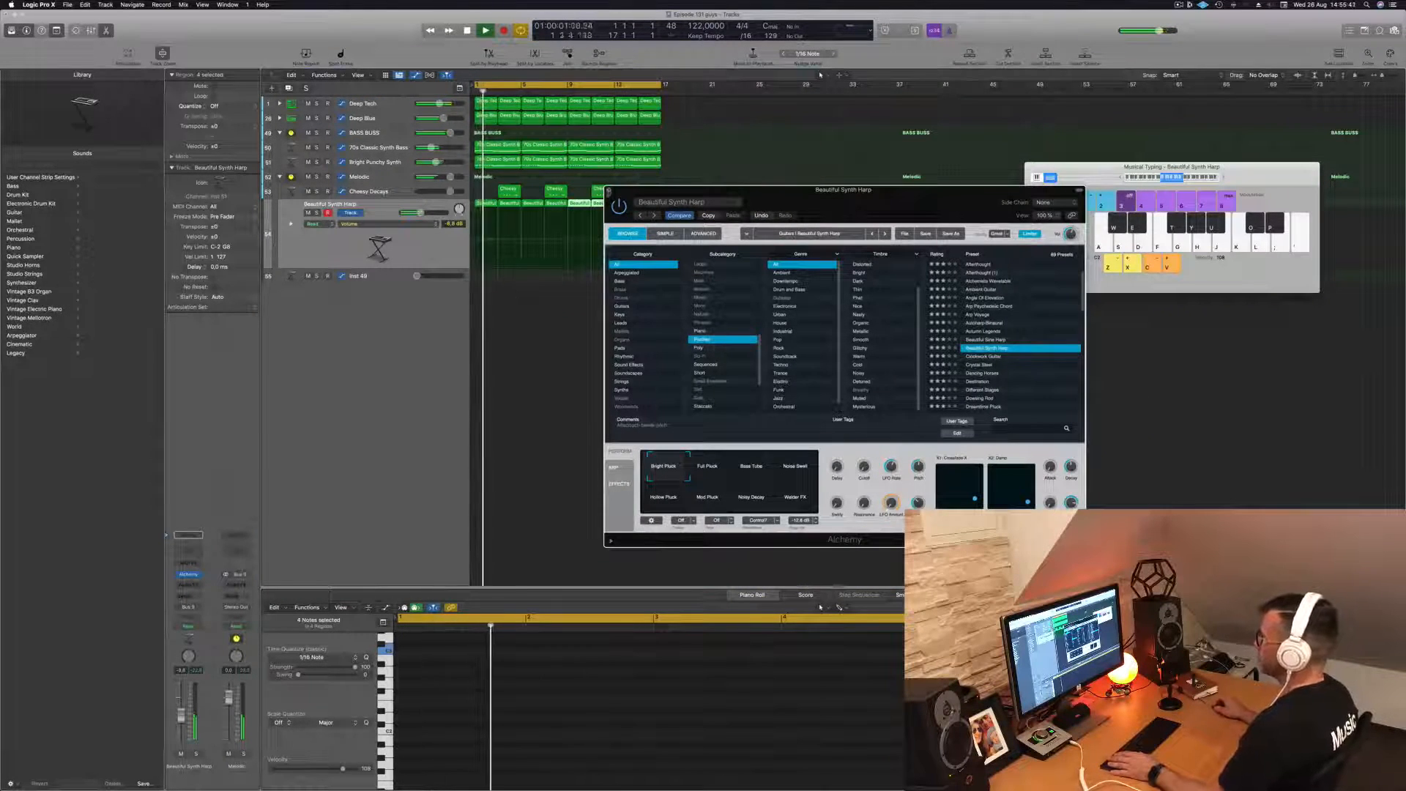
{"action": "left_click", "coordinate": [608, 192]}
{"action": "left_click", "coordinate": [534, 334]}
{"action": "key", "text": "space"}
{"action": "key", "text": "space"}
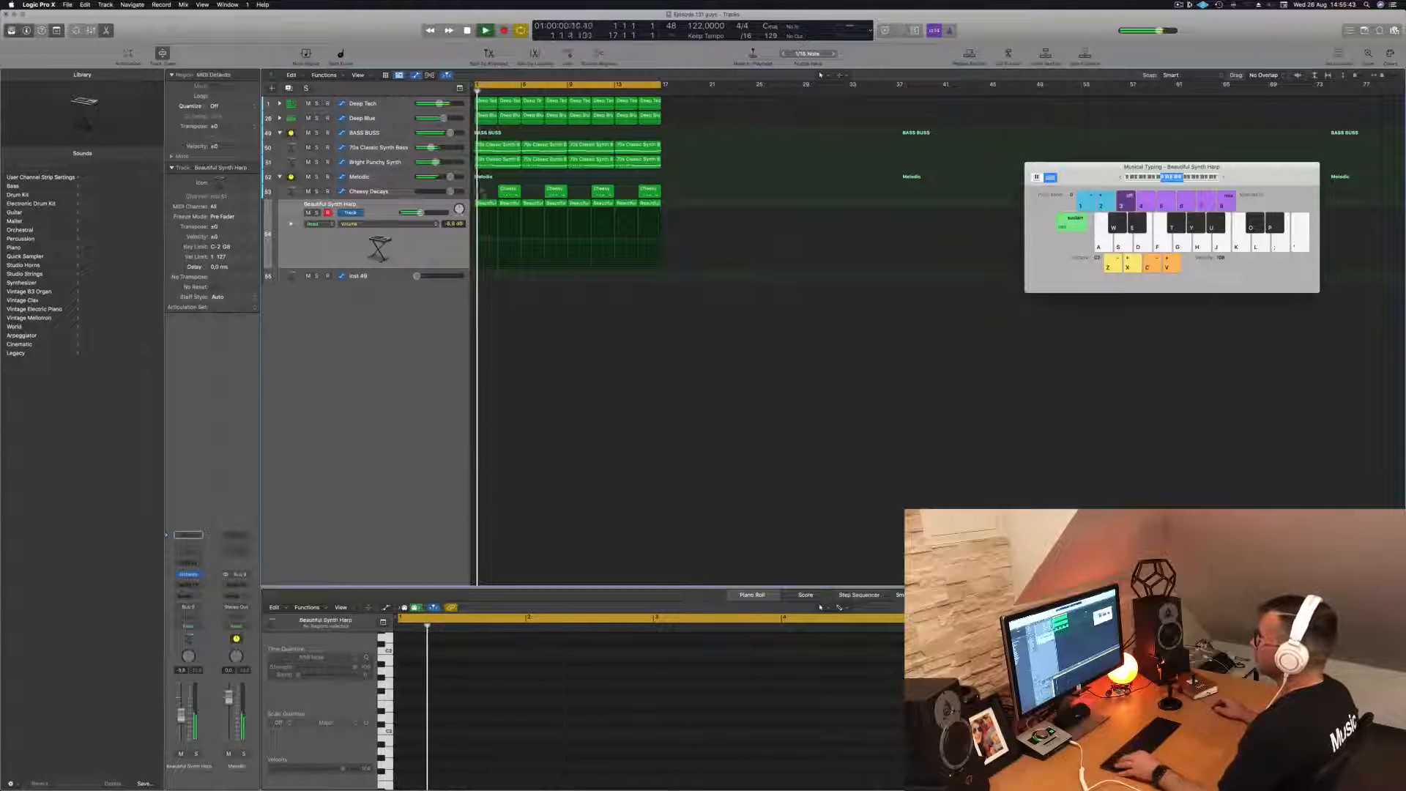
- Copy the first 70s Classic Synth Bass region to bar 1 of the empty Inst 49 track
{"action": "left_click", "coordinate": [504, 146]}
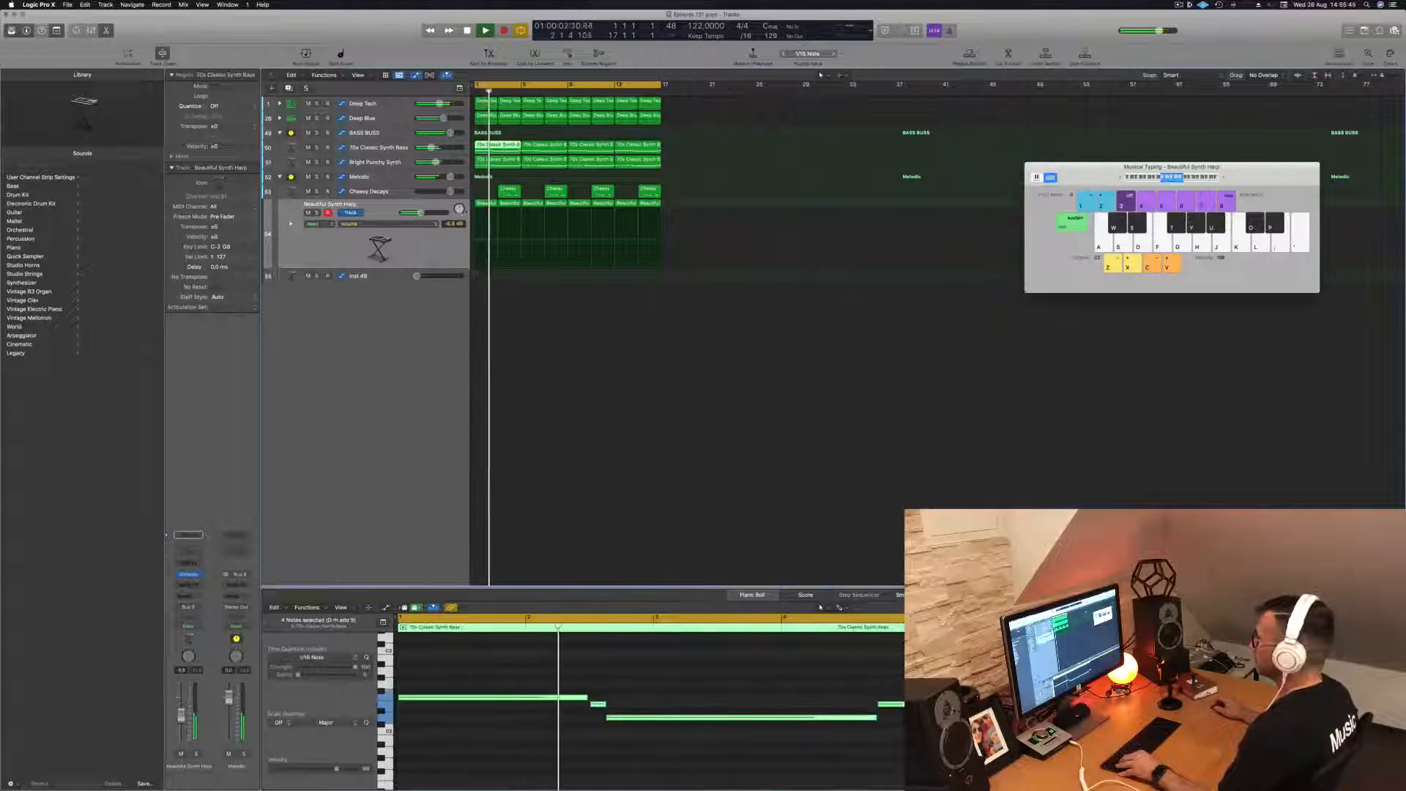
{"action": "left_click_drag", "start_coordinate": [499, 223], "coordinate": [500, 276]}
{"action": "key", "text": "space"}
- Delete the short notes in the copied region and stack its two long notes at bar 1, each two bars long
{"action": "scroll", "coordinate": [568, 689], "scroll_direction": "down", "scroll_amount": 1}
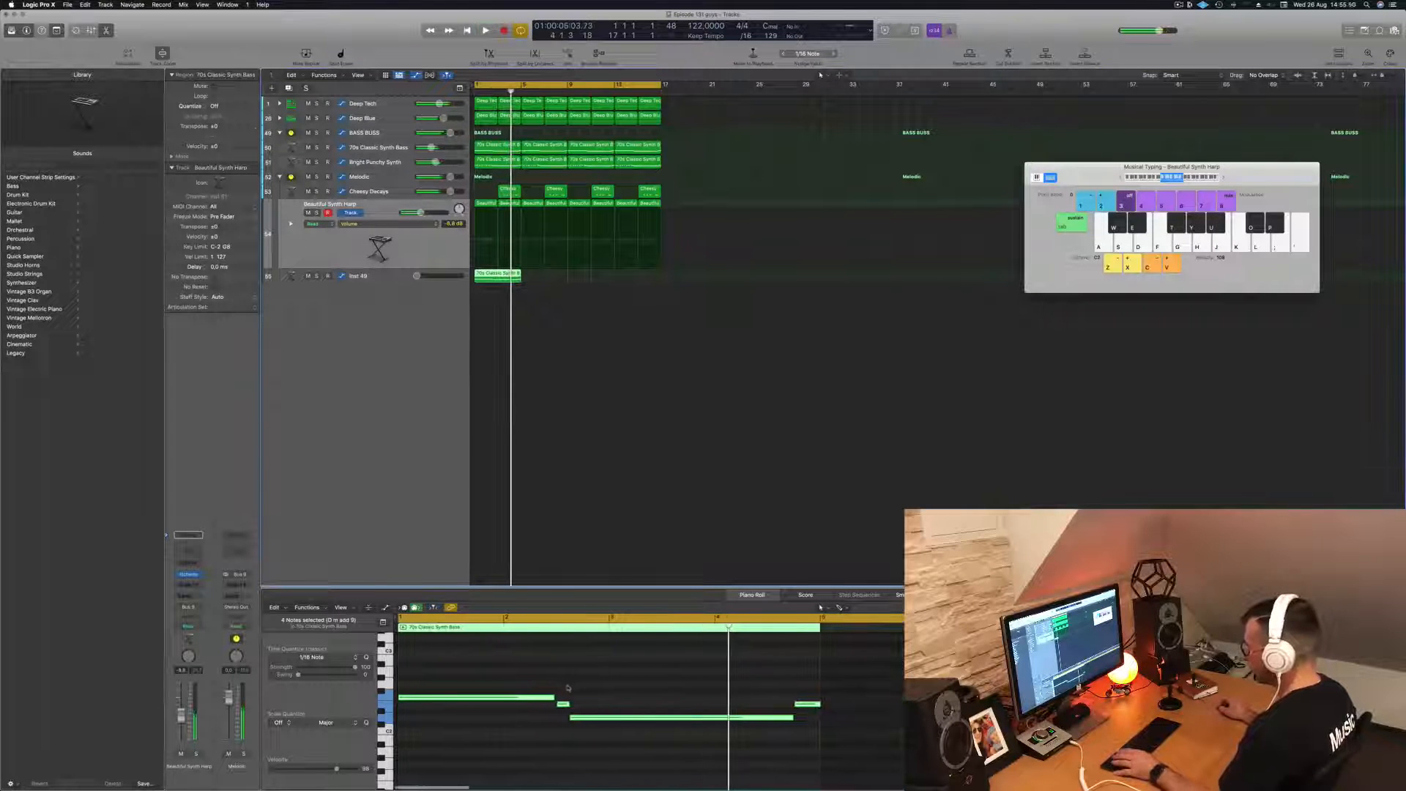
{"action": "left_click", "coordinate": [563, 705]}
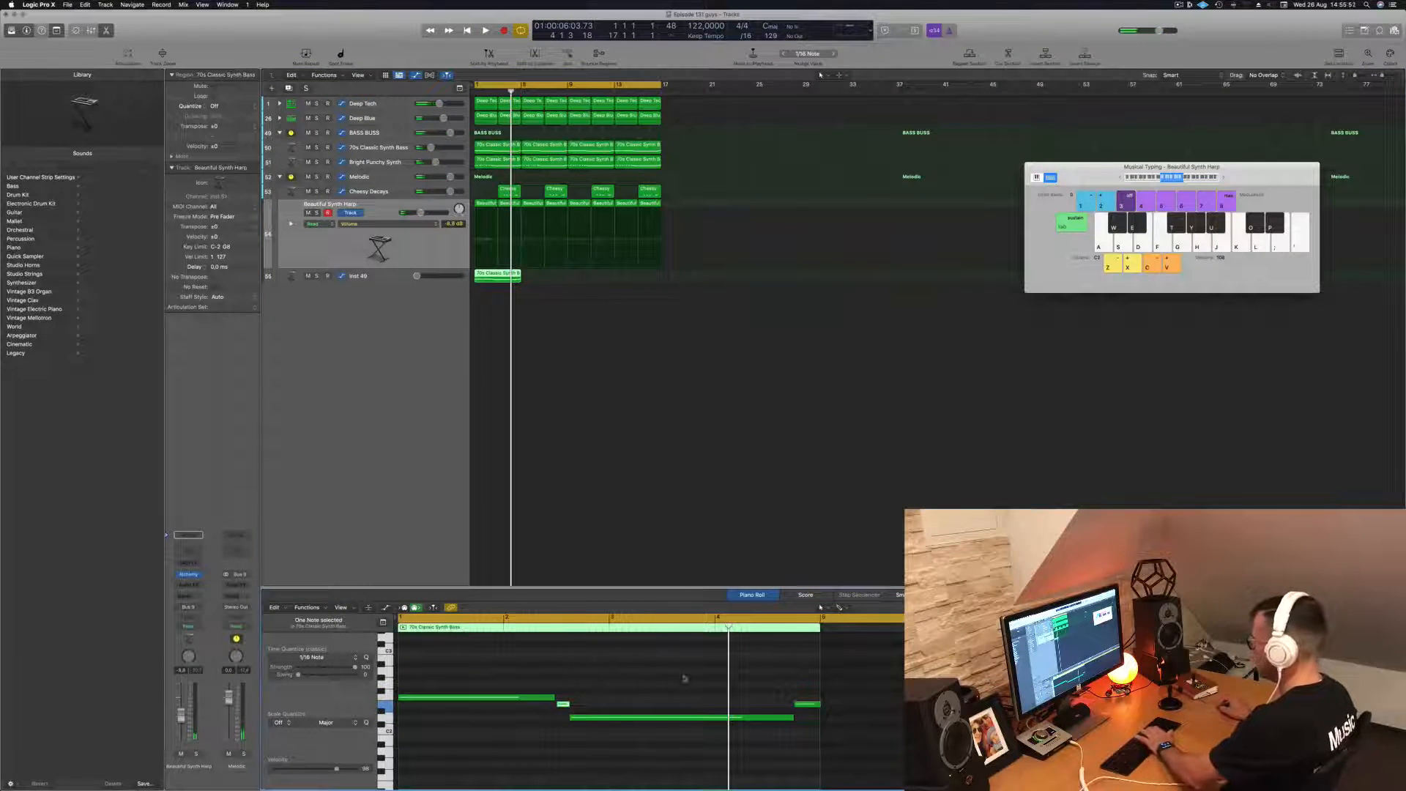
{"action": "left_click_drag", "start_coordinate": [648, 717], "coordinate": [473, 724]}
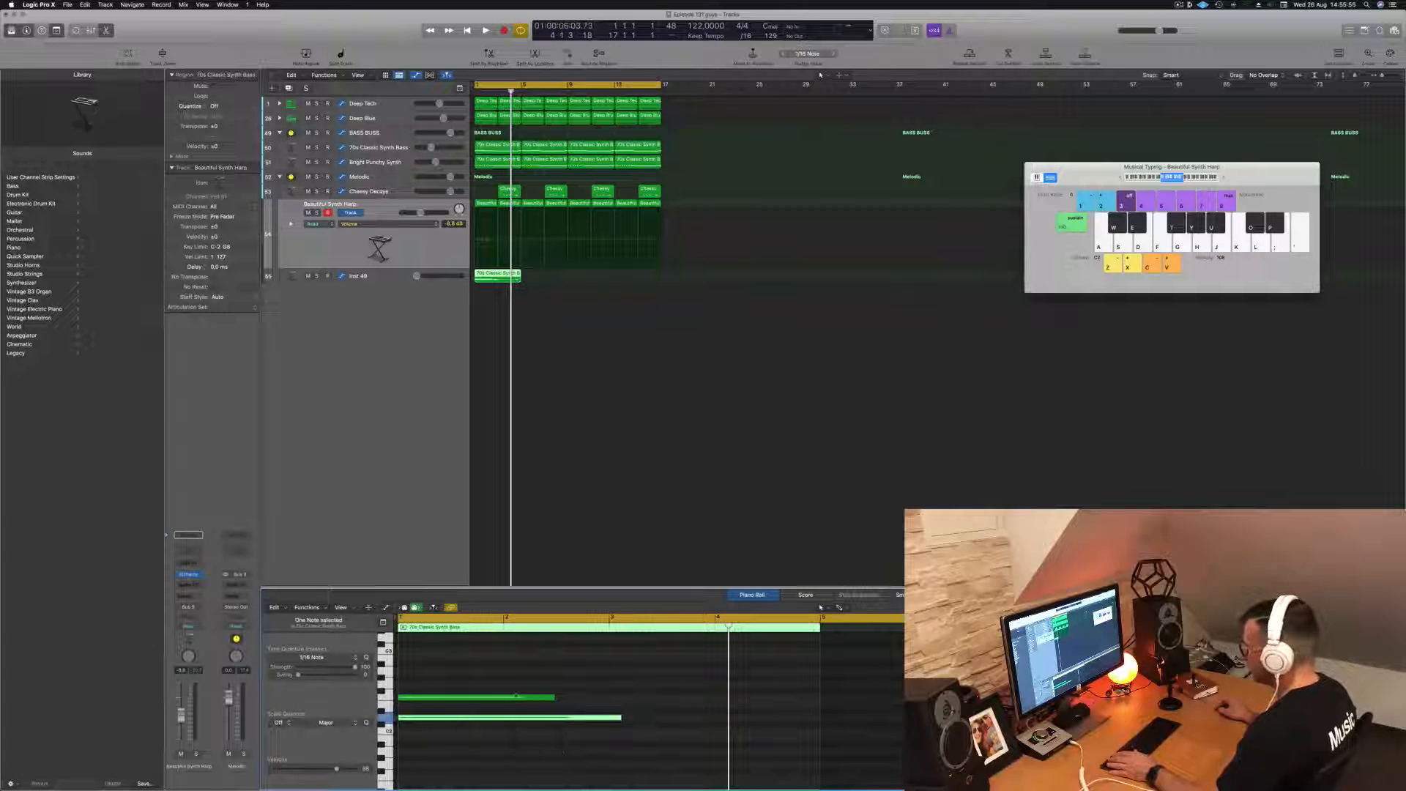
{"action": "left_click_drag", "start_coordinate": [552, 697], "coordinate": [606, 716]}
- Duplicate the two stacked notes to bar 3 and copy the four-bar region across the 16-bar cycle
{"action": "left_click", "coordinate": [547, 729]}
{"action": "key", "text": "super+a"}
{"action": "left_click_drag", "start_coordinate": [503, 698], "coordinate": [705, 698]}
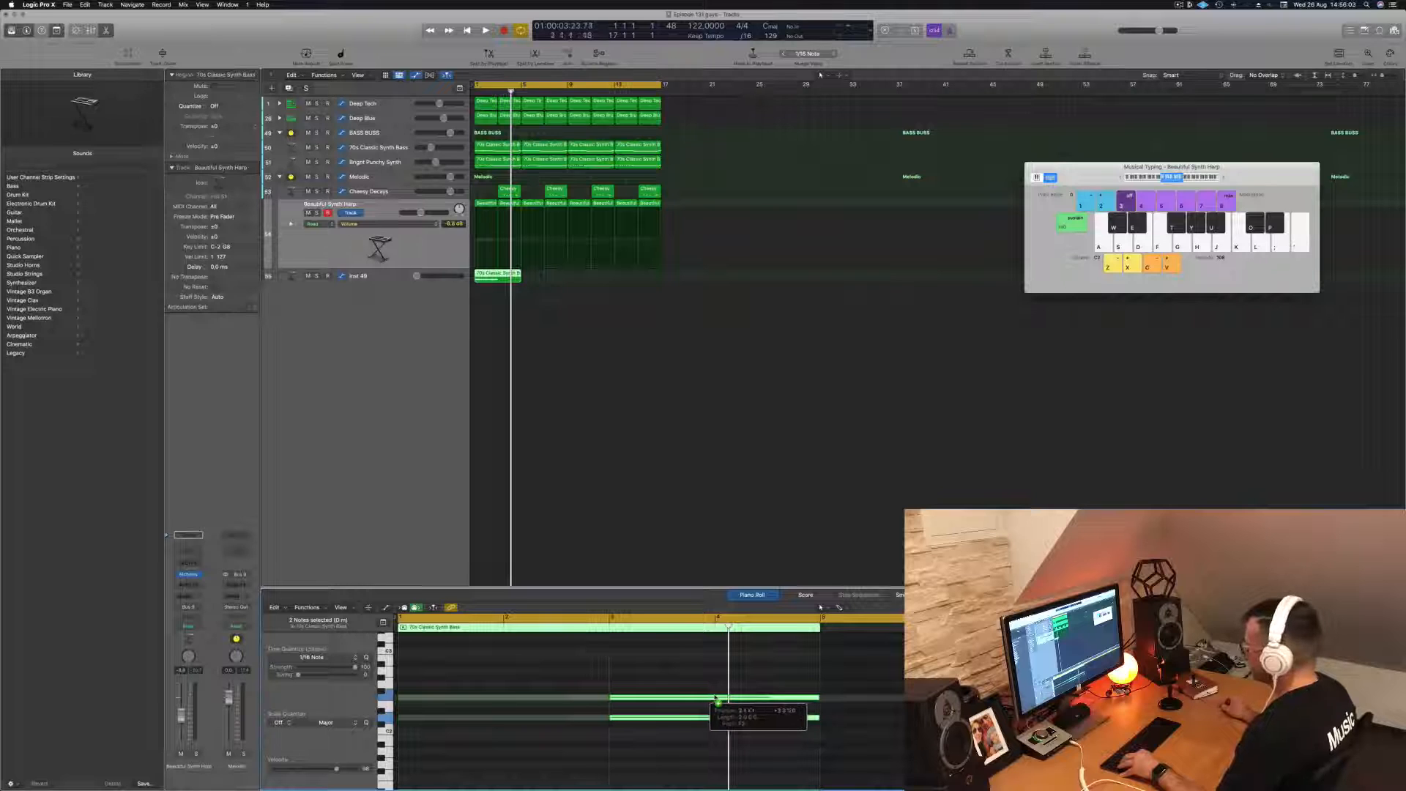
{"action": "left_click_drag", "start_coordinate": [715, 698], "coordinate": [717, 698]}
{"action": "left_click_drag", "start_coordinate": [498, 277], "coordinate": [603, 282]}
{"action": "left_click", "coordinate": [506, 276], "text": "shift"}
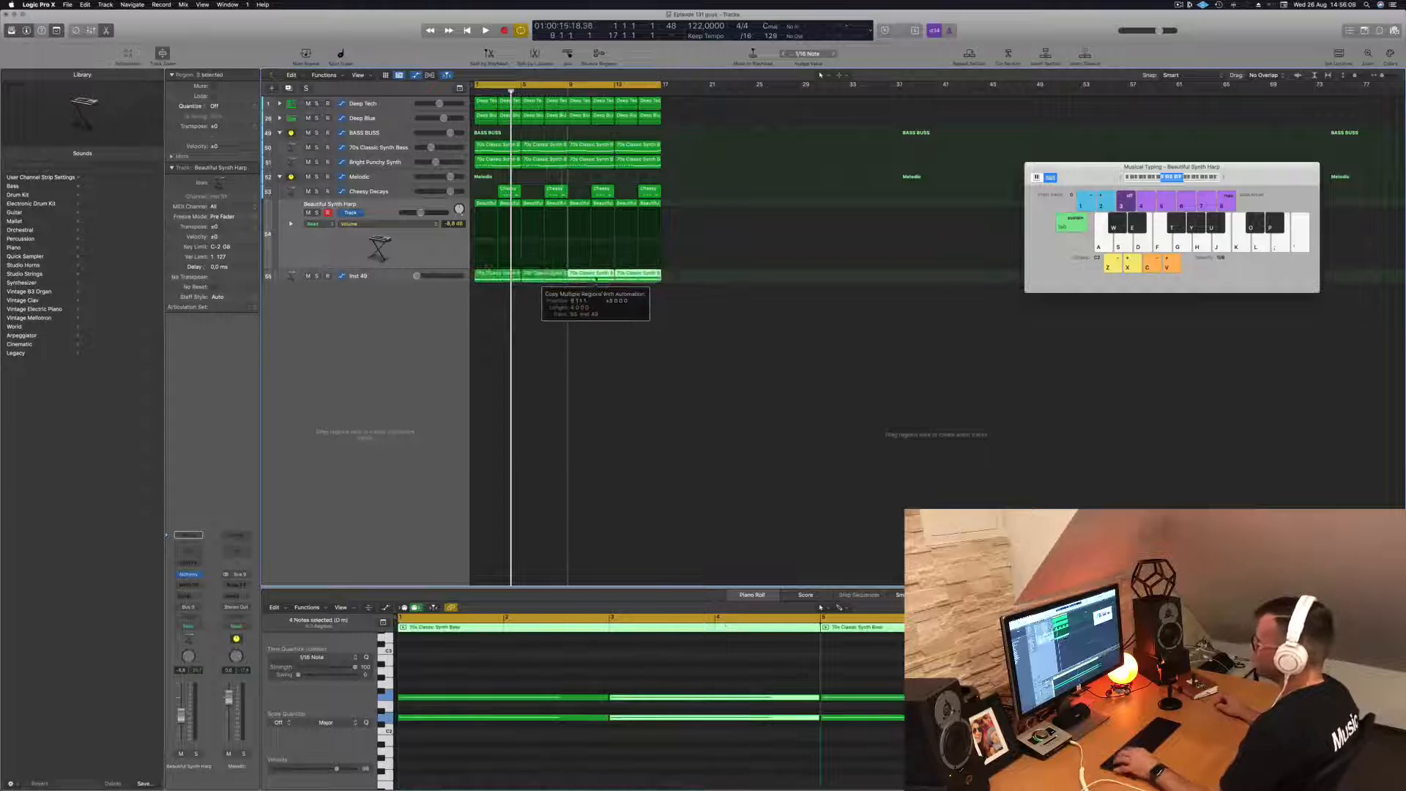
- Load the 1970s Analog Arp preset from Alchemy's Arpeggiated category on the Inst 49 track
{"action": "left_click", "coordinate": [395, 275]}
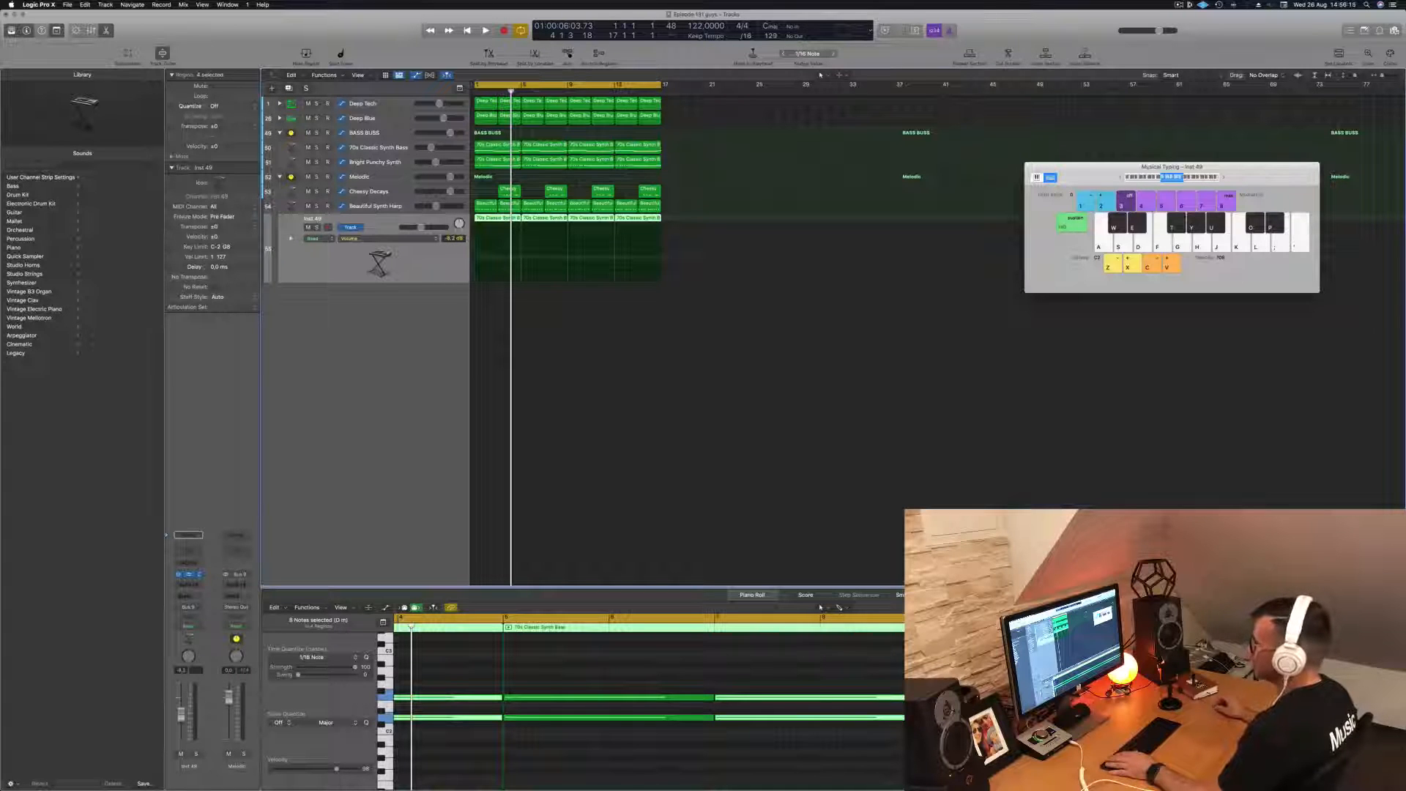
{"action": "left_click_drag", "start_coordinate": [528, 123], "coordinate": [610, 133]}
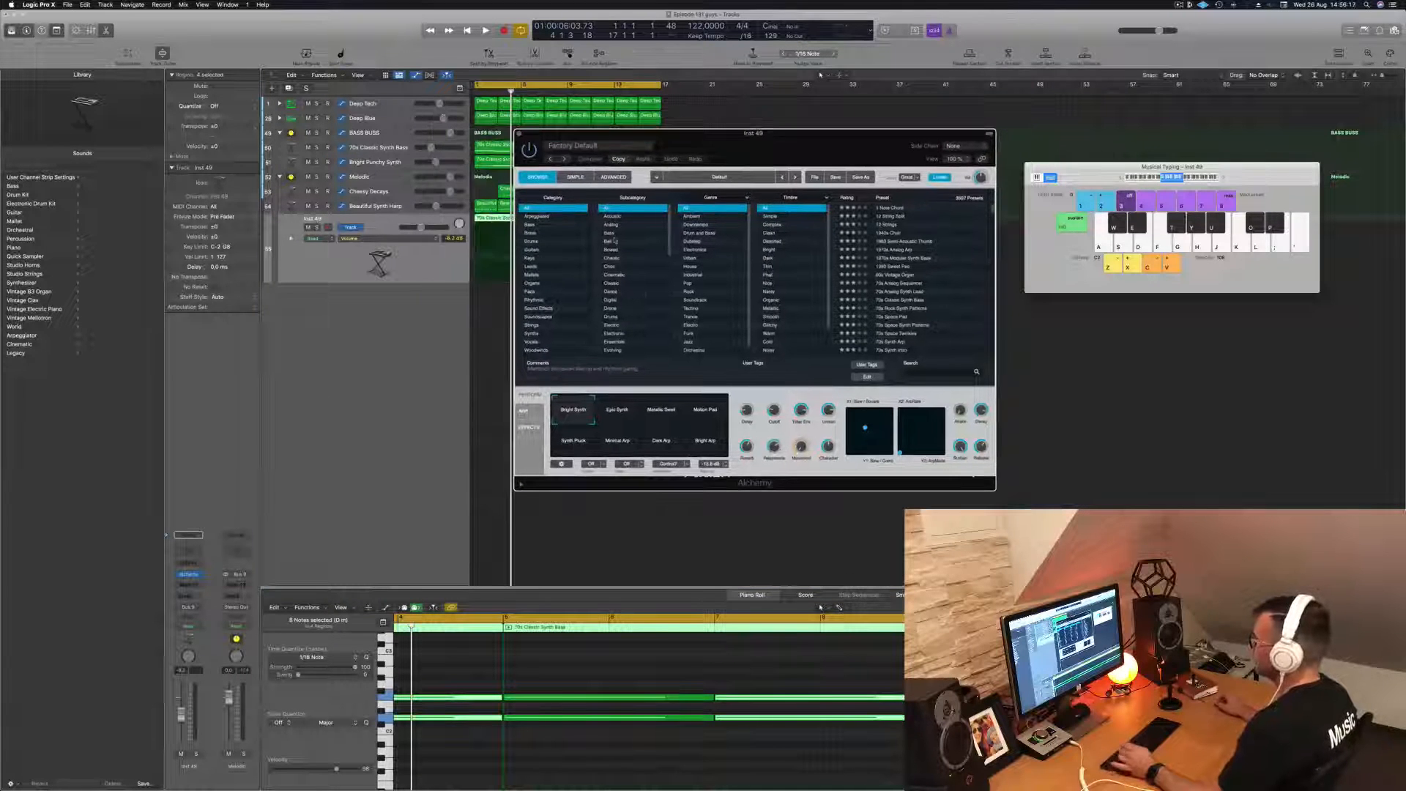
{"action": "left_click", "coordinate": [553, 217]}
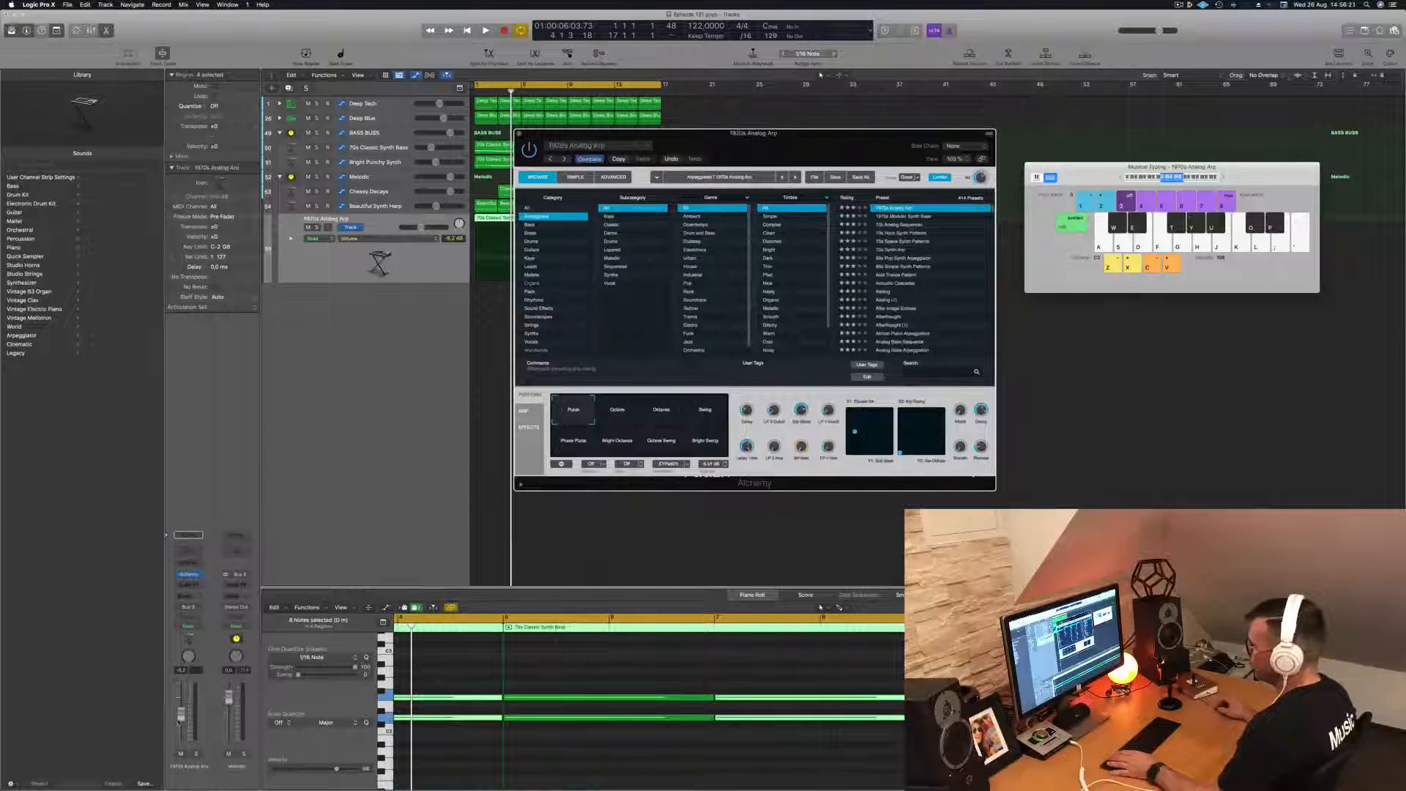
- Play the 1970s Analog Arp with the loop and balance its track volume lower in the mix
{"action": "key", "text": "space"}
{"action": "left_click_drag", "start_coordinate": [178, 723], "coordinate": [179, 728]}
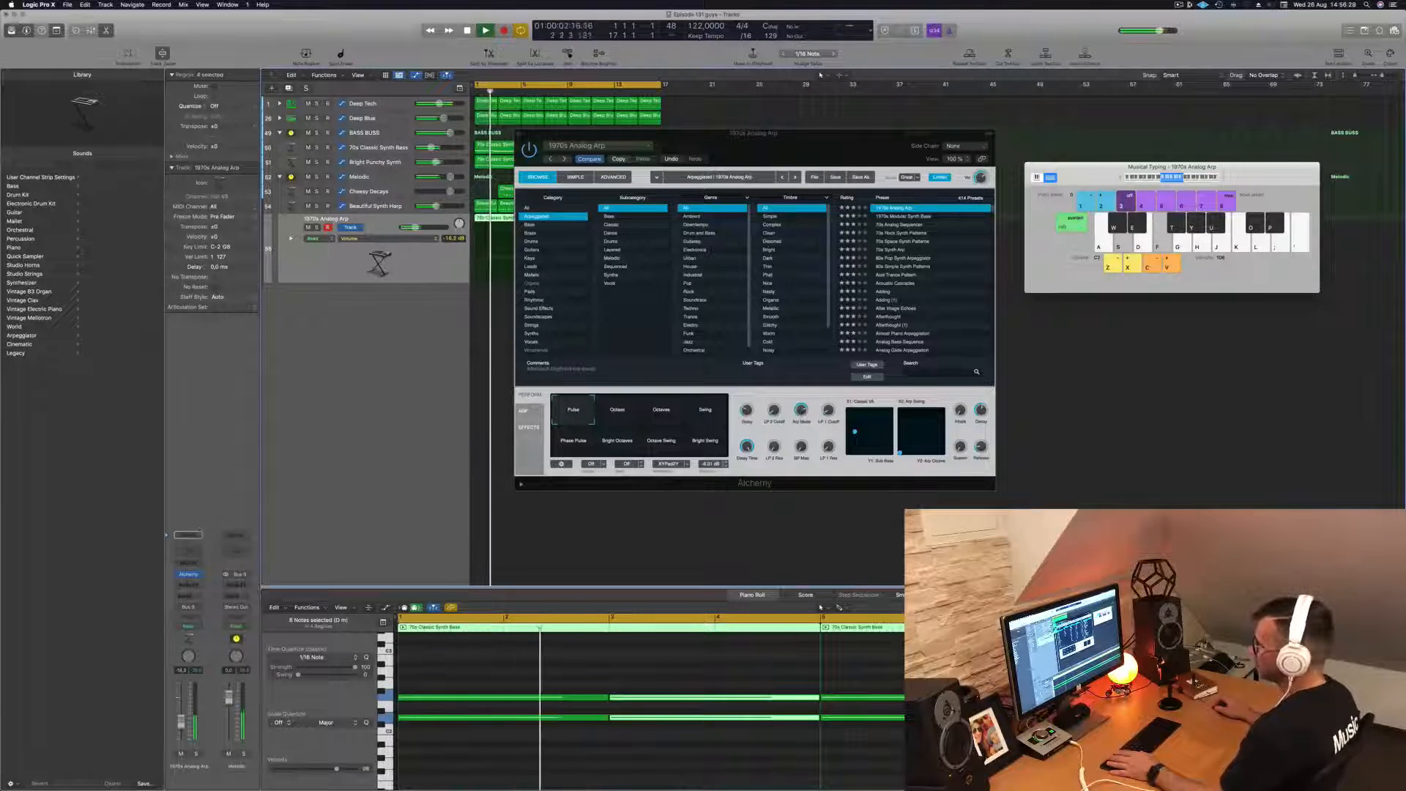
{"action": "left_click_drag", "start_coordinate": [748, 152], "coordinate": [860, 174]}
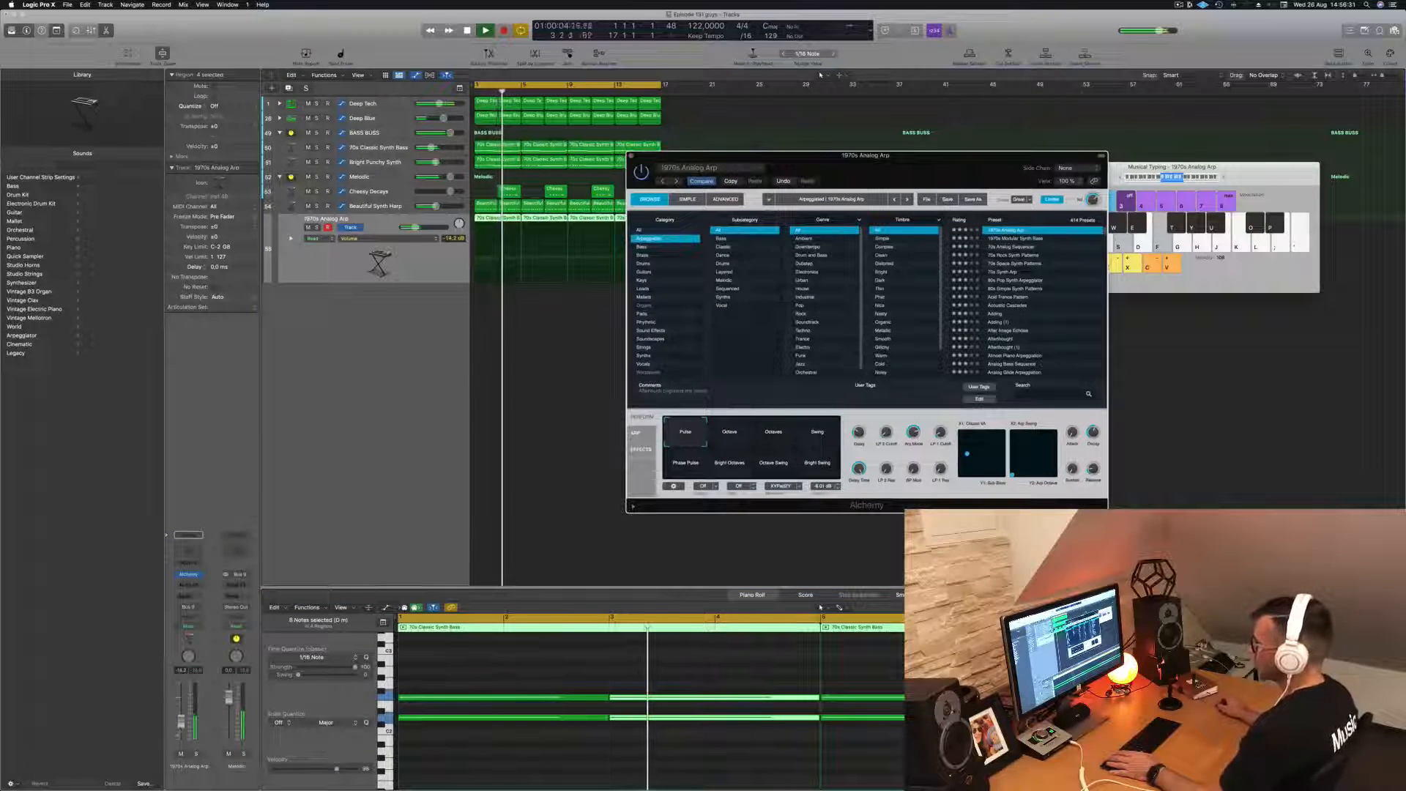
{"action": "left_click_drag", "start_coordinate": [415, 228], "coordinate": [416, 227]}
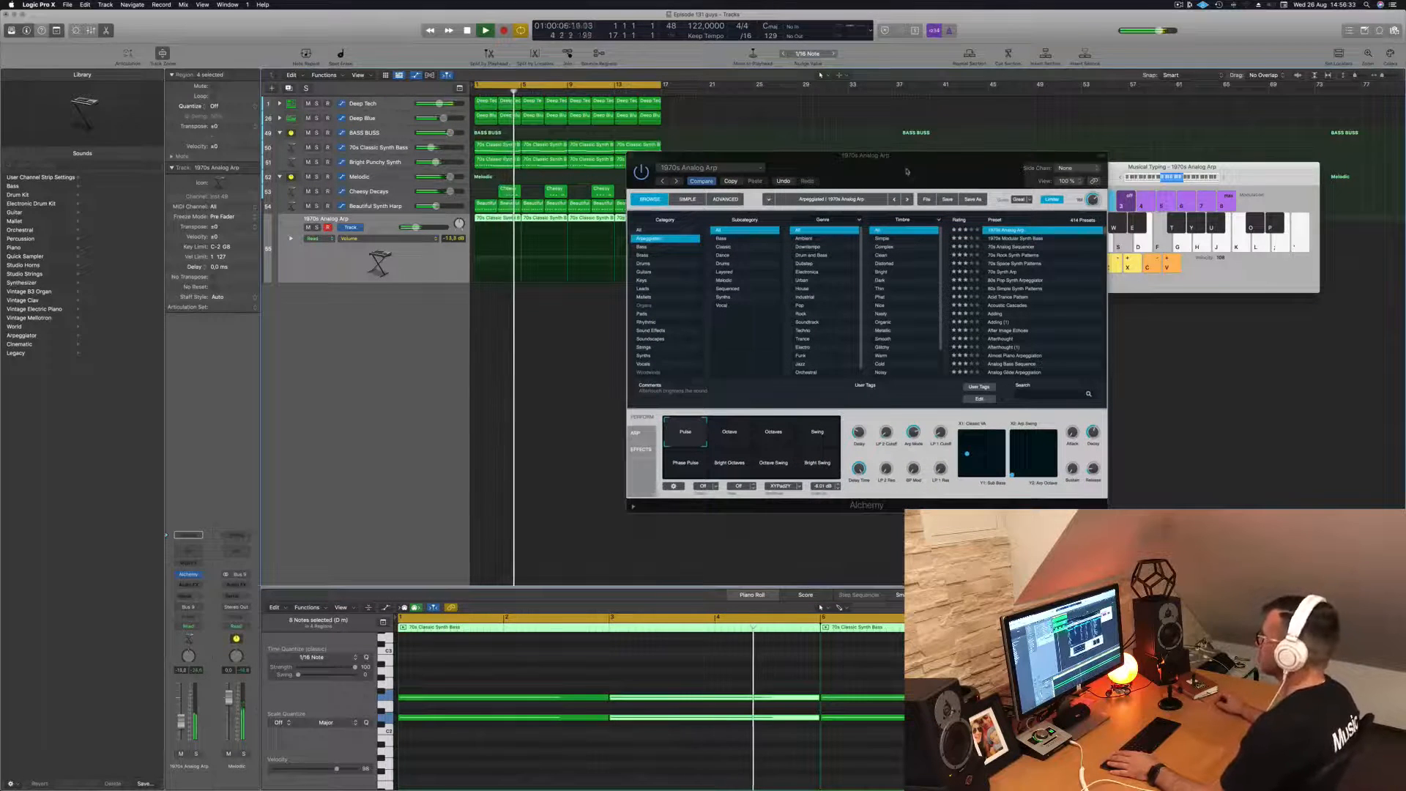
{"action": "left_click_drag", "start_coordinate": [901, 169], "coordinate": [1019, 174]}
{"action": "left_click_drag", "start_coordinate": [416, 227], "coordinate": [416, 227]}
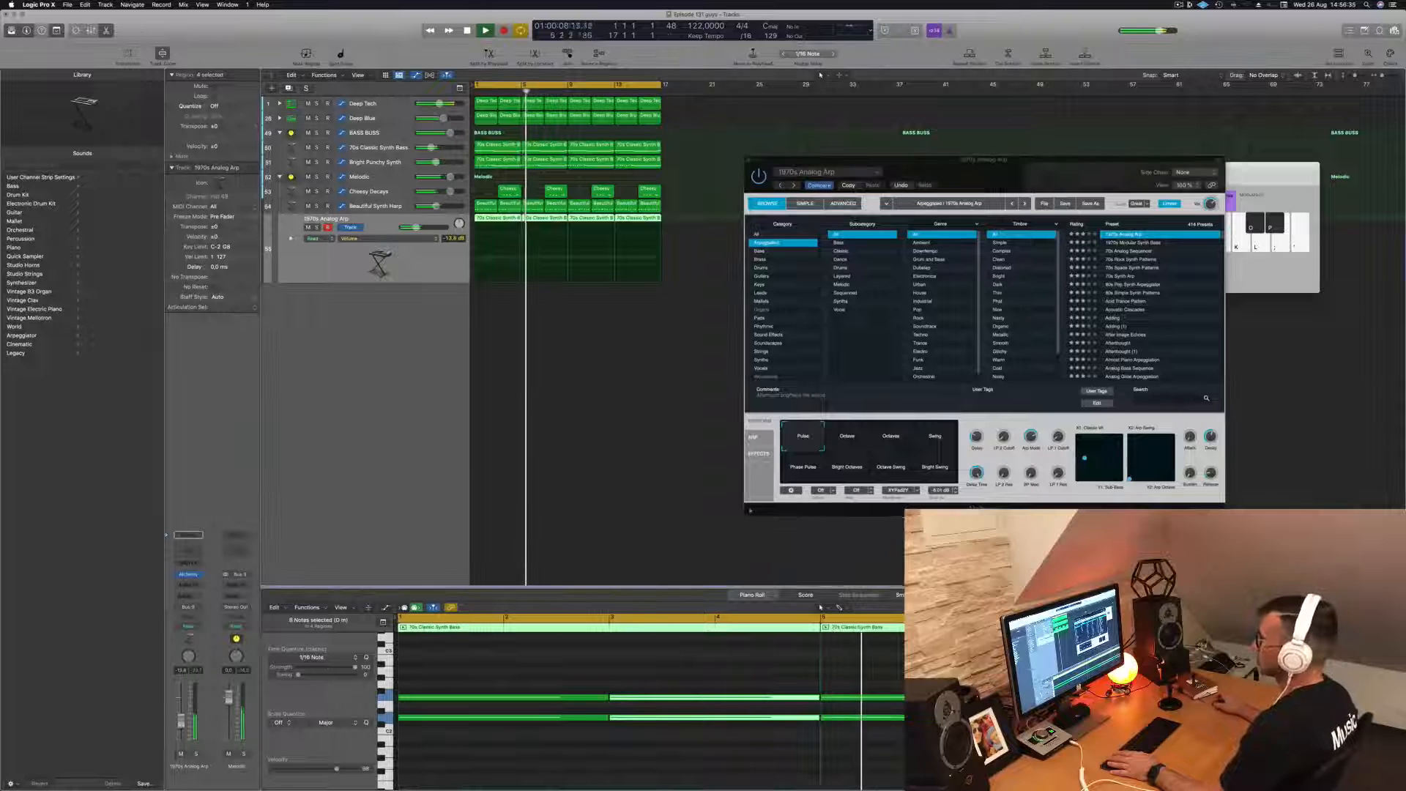
{"action": "key", "text": "Return"}
- Open a Channel EQ on the Melodic stack and sweep its low-cut filter up to about 500 Hz
{"action": "left_click", "coordinate": [392, 178]}
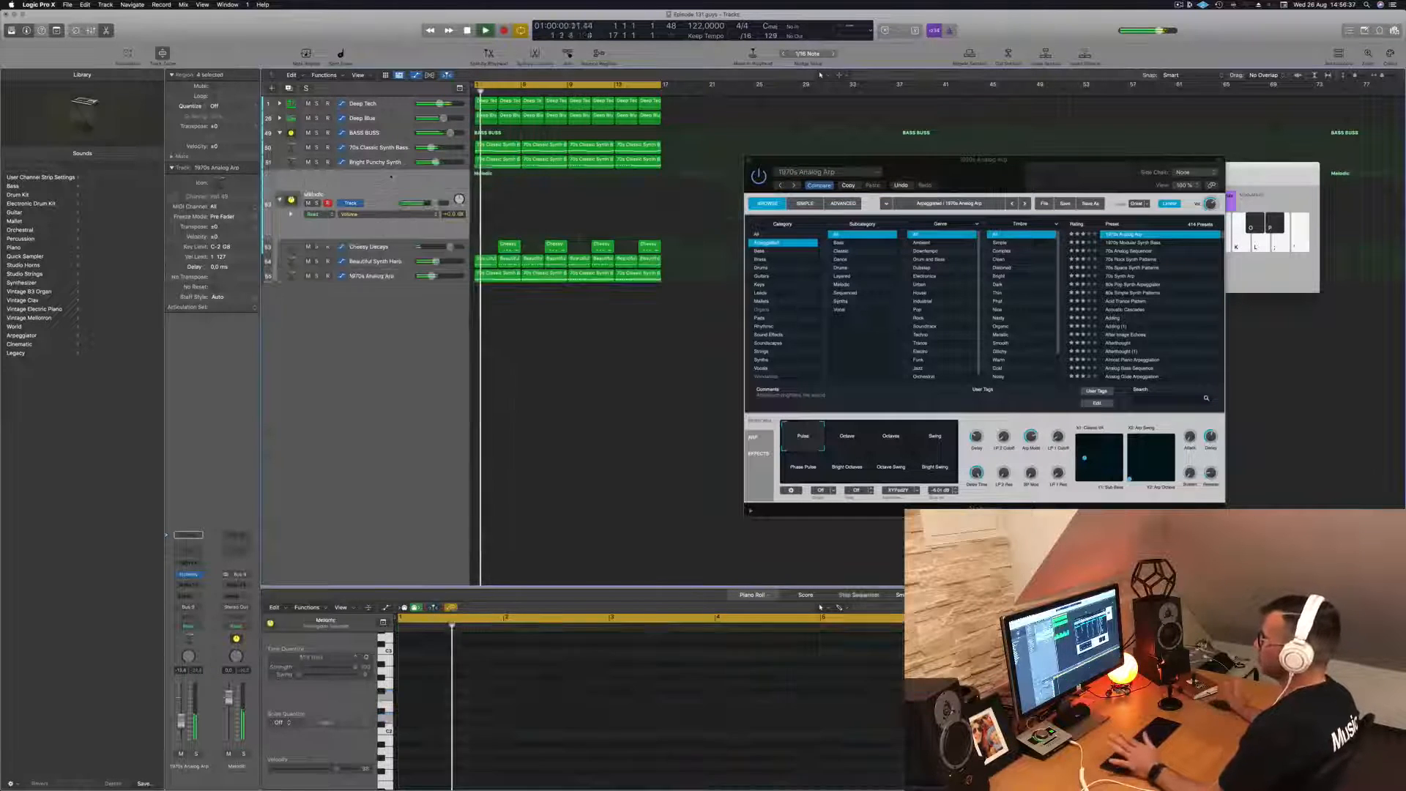
{"action": "left_click", "coordinate": [193, 560]}
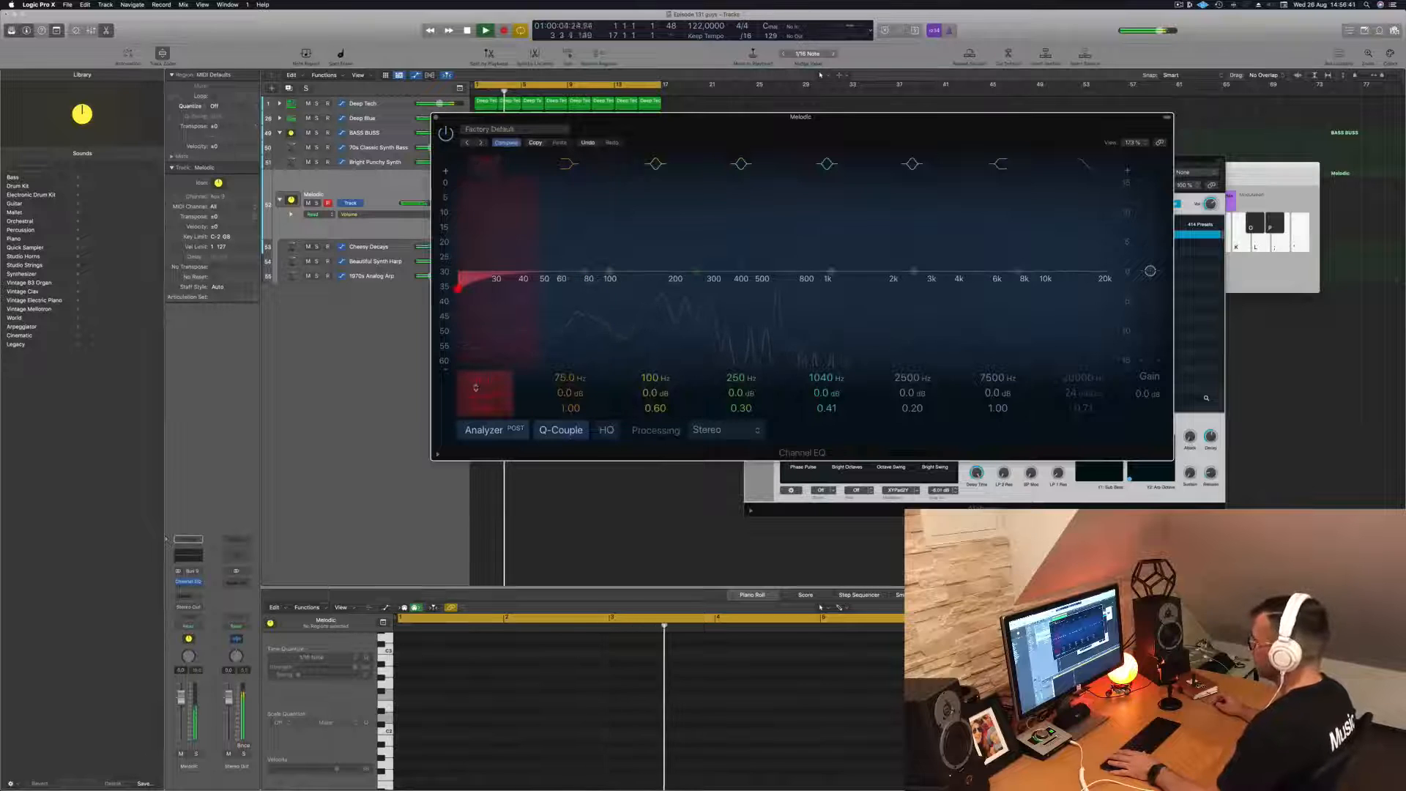
{"action": "left_click_drag", "start_coordinate": [477, 396], "coordinate": [478, 333]}
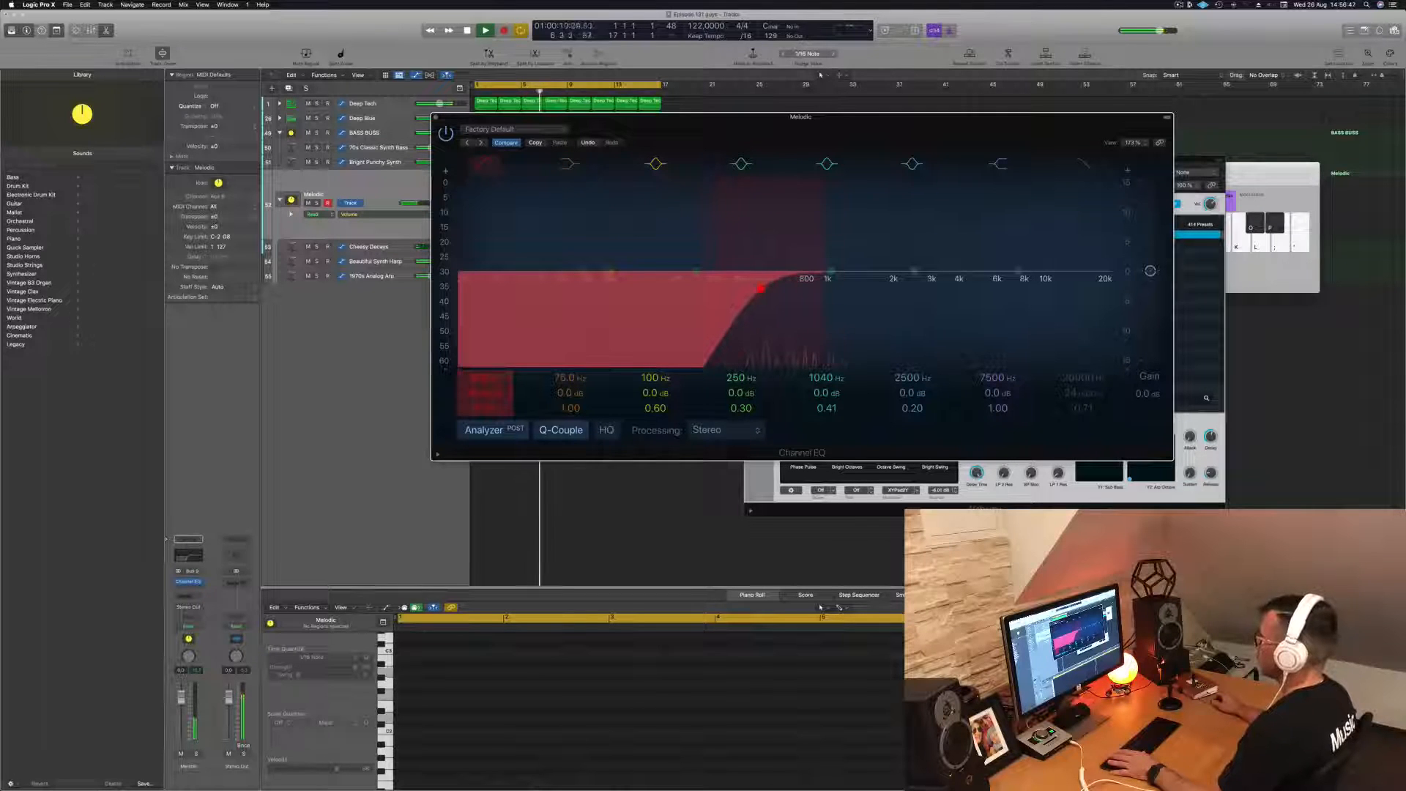
- Set the Melodic stack's low-cut filter to 232 Hz at 18 dB/Oct and replay the loop from the start
{"action": "left_click_drag", "start_coordinate": [478, 334], "coordinate": [477, 340]}
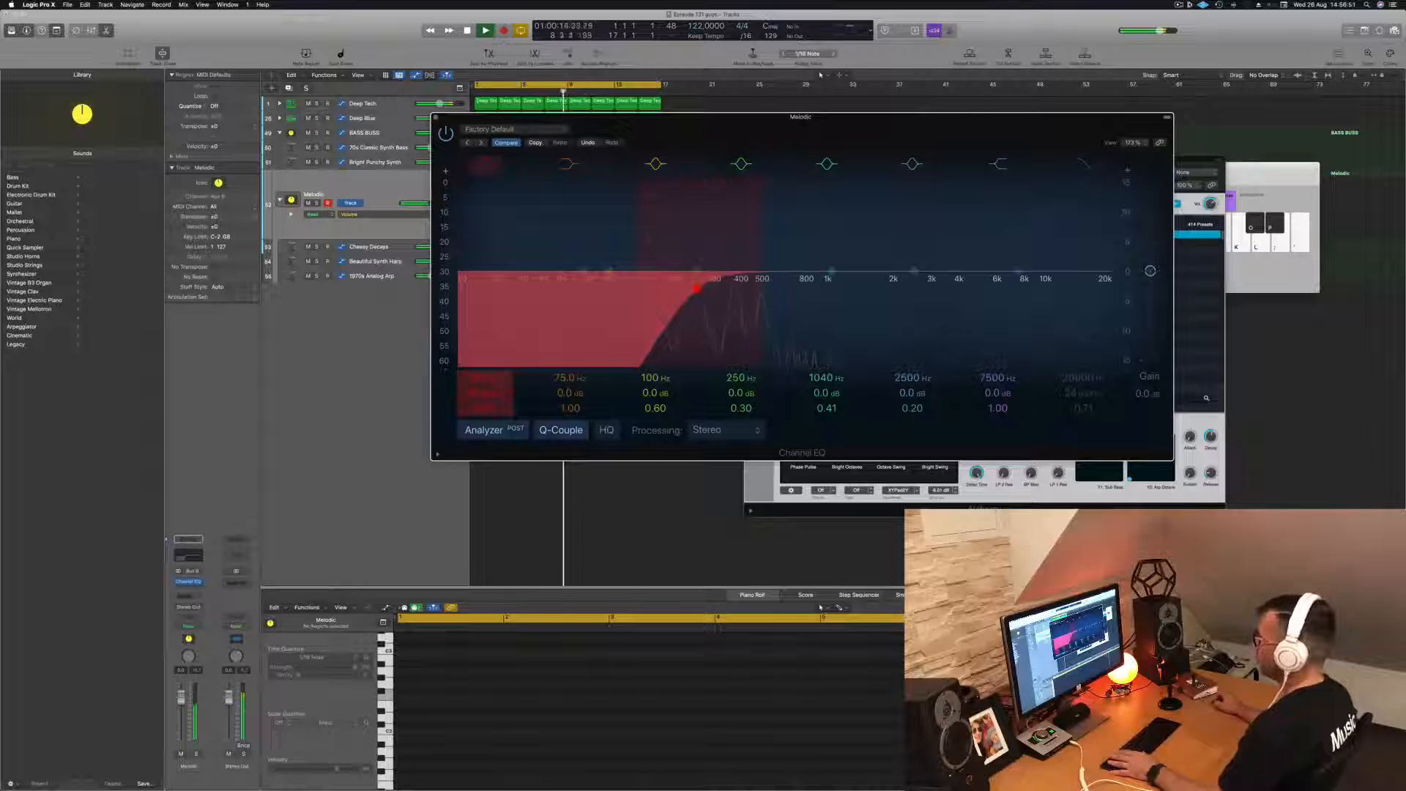
{"action": "left_click_drag", "start_coordinate": [477, 351], "coordinate": [478, 324]}
{"action": "left_click_drag", "start_coordinate": [480, 376], "coordinate": [480, 376]}
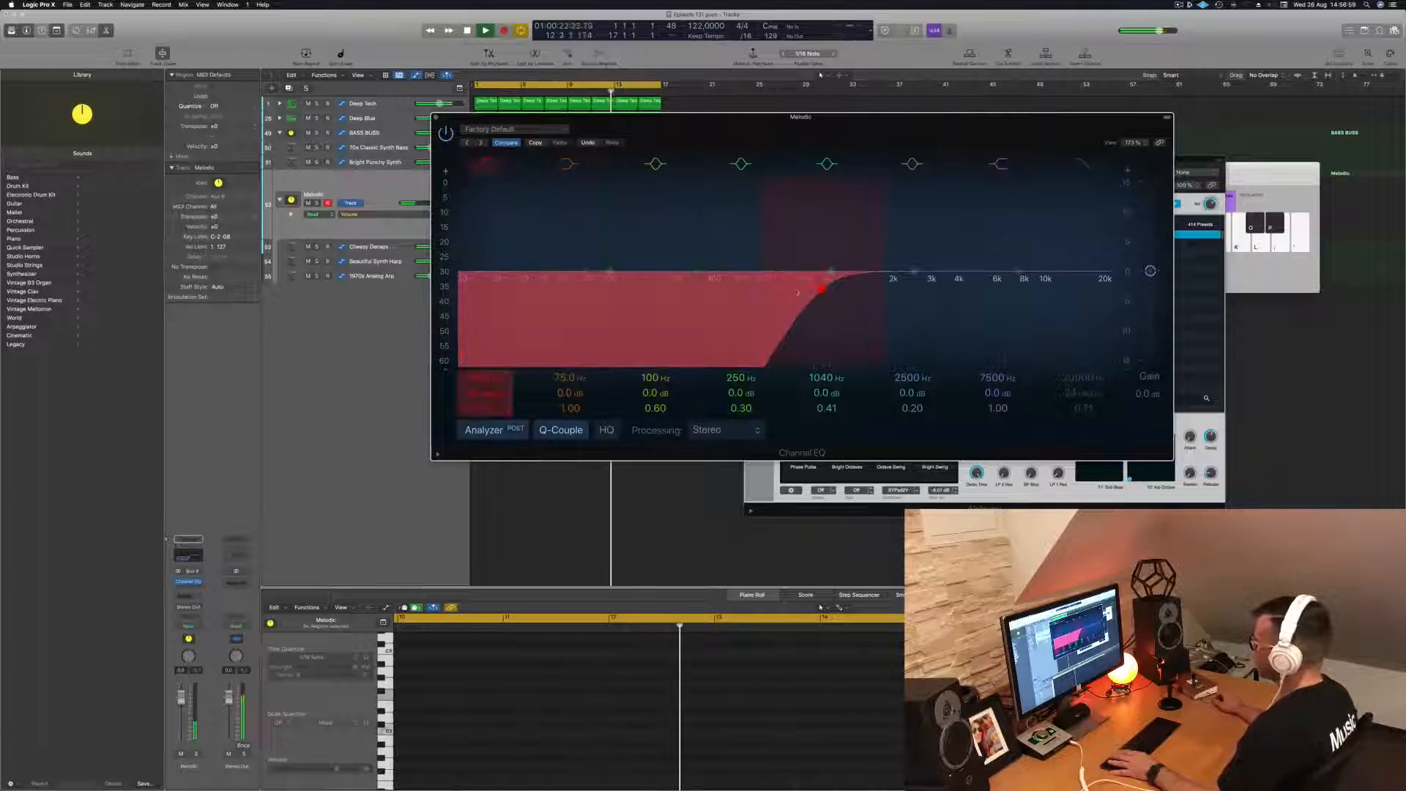
{"action": "left_click_drag", "start_coordinate": [822, 290], "coordinate": [691, 288]}
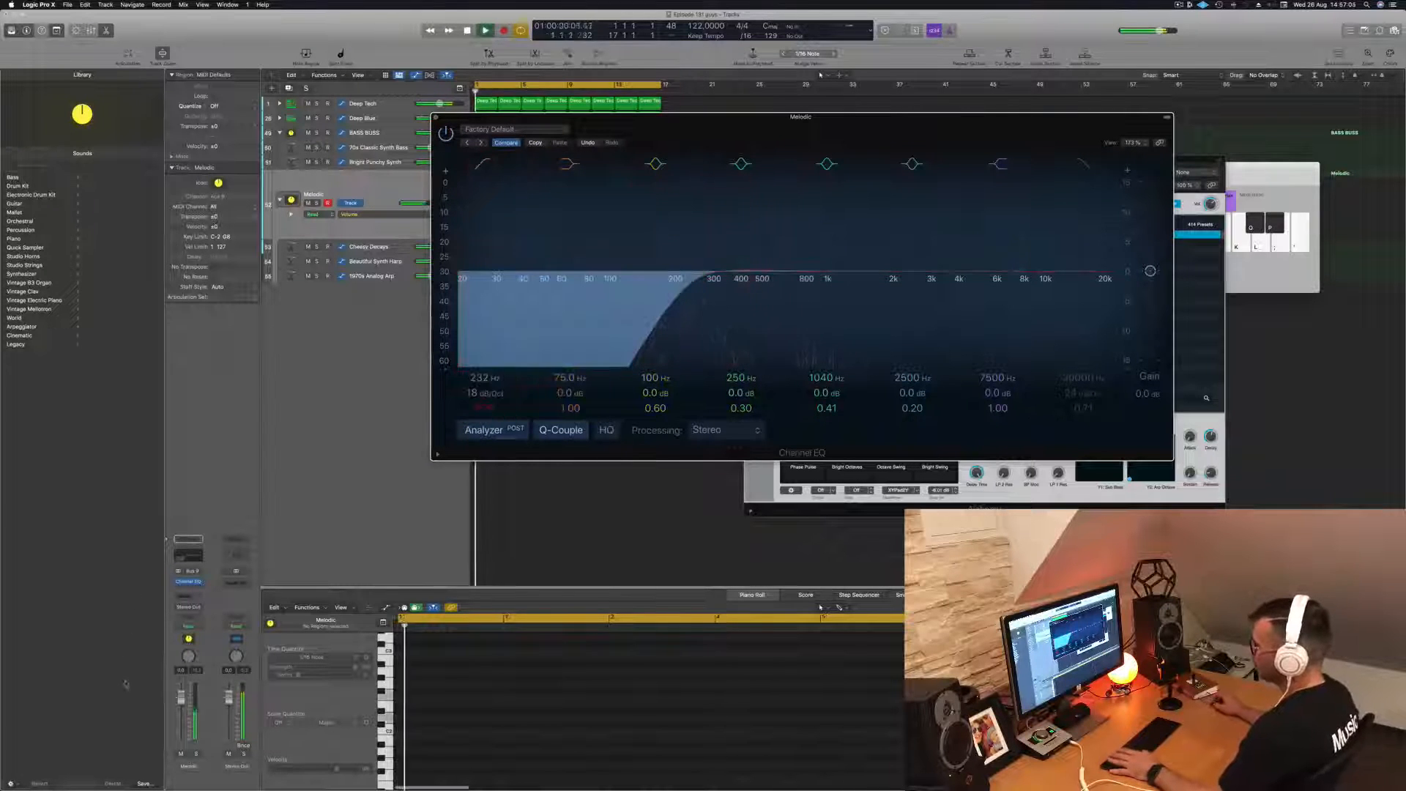
{"action": "left_click", "coordinate": [365, 190]}
{"action": "key", "text": "Return"}
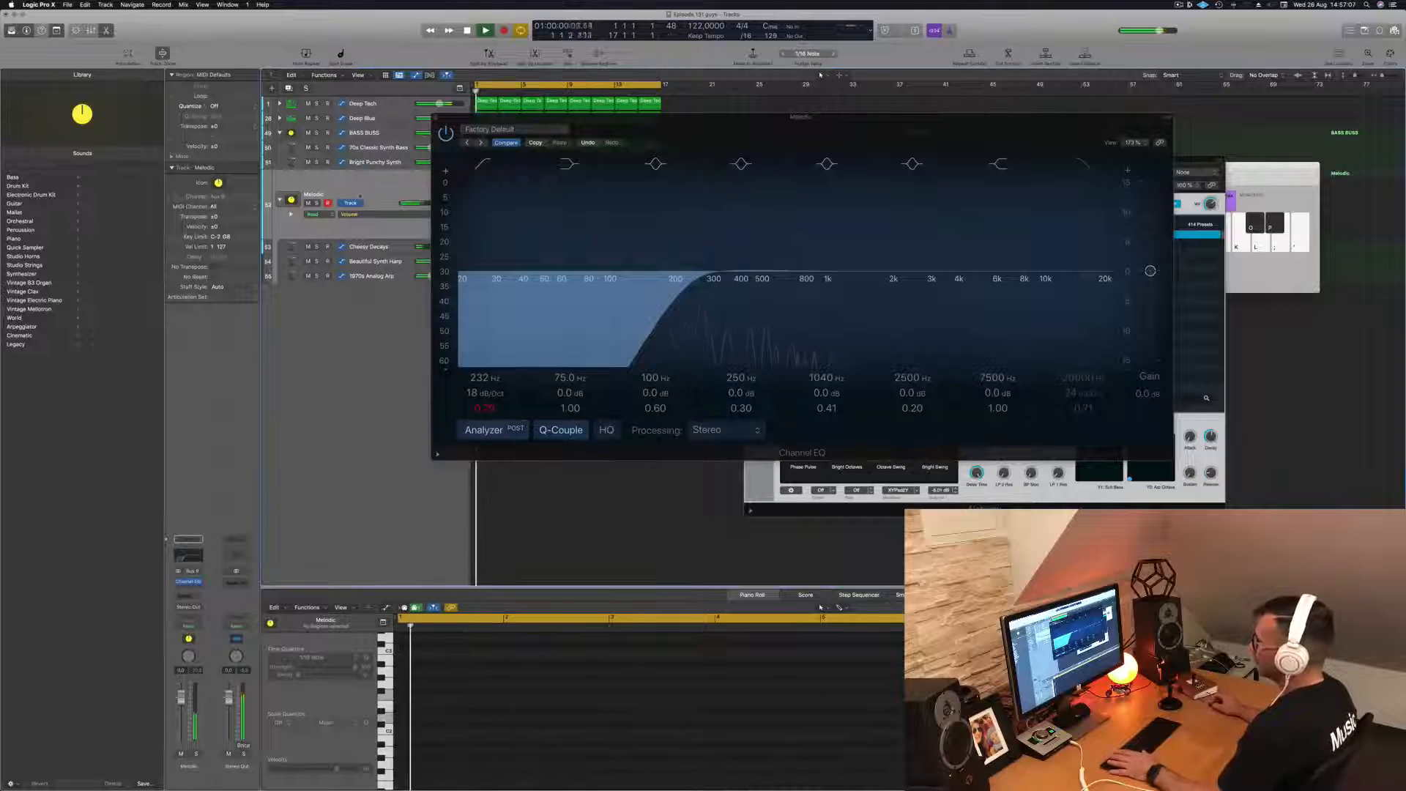
{"action": "key", "text": "Return"}
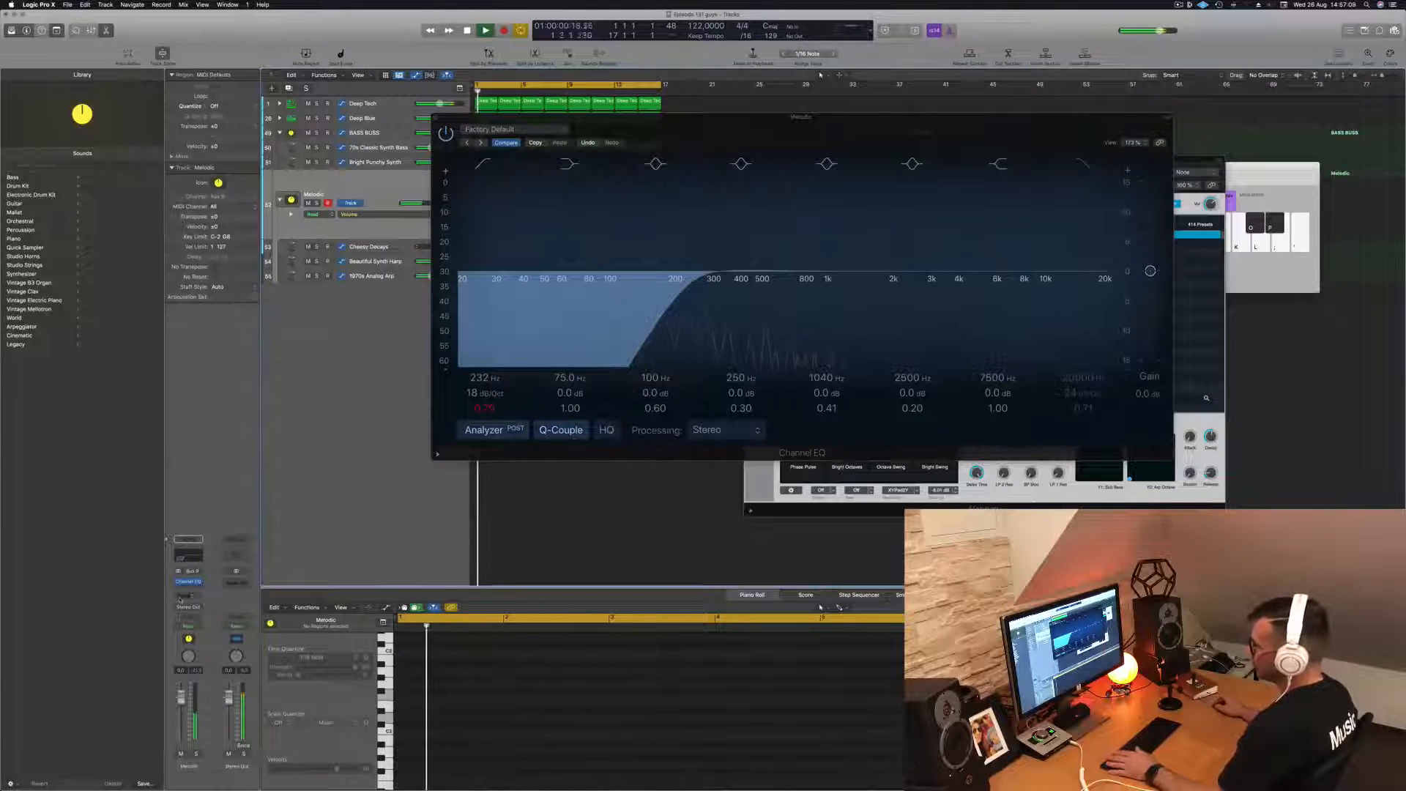
- Add a send to Bus 10 on the Melodic stack and restart the loop
{"action": "left_click", "coordinate": [179, 598]}
{"action": "mouse_move", "coordinate": [186, 608]}
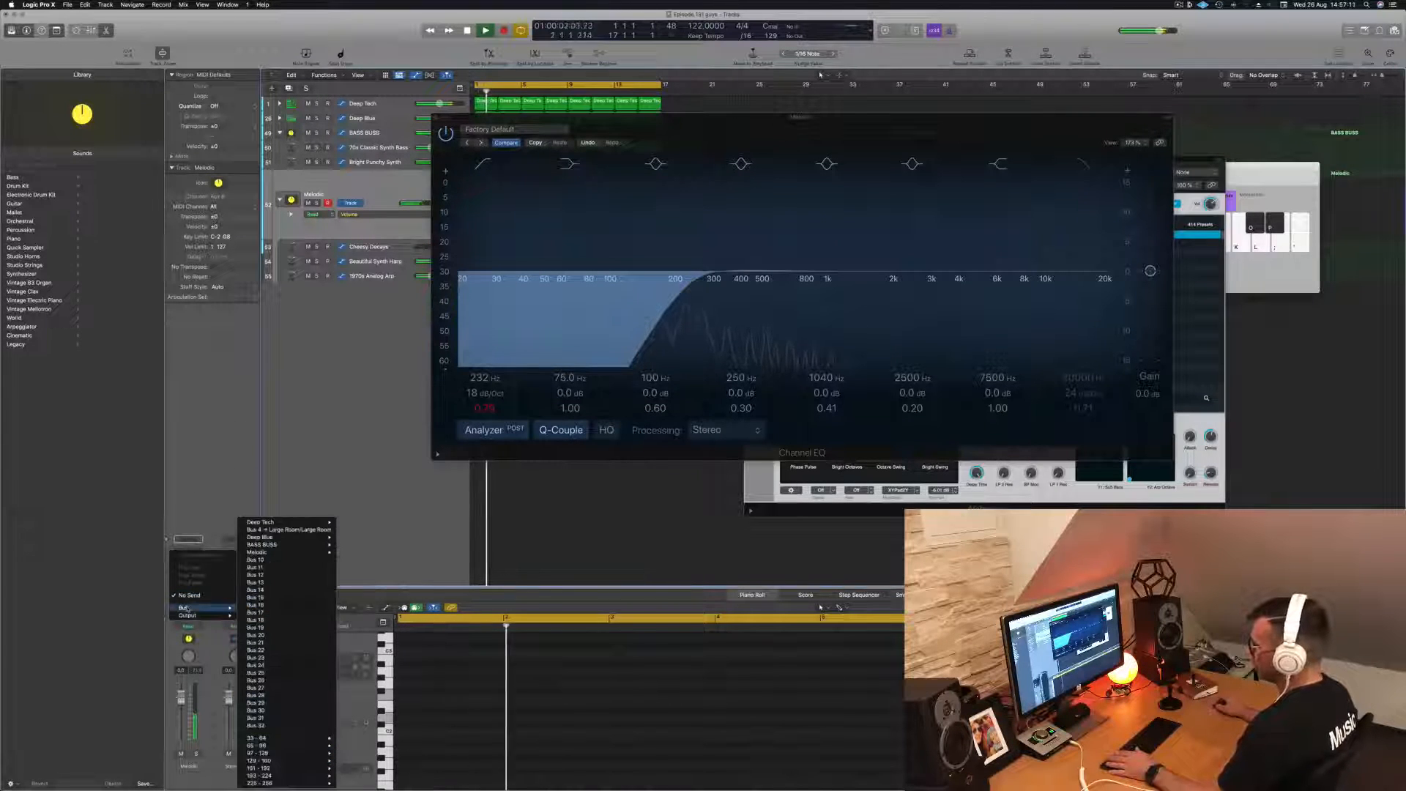
{"action": "left_click", "coordinate": [273, 560]}
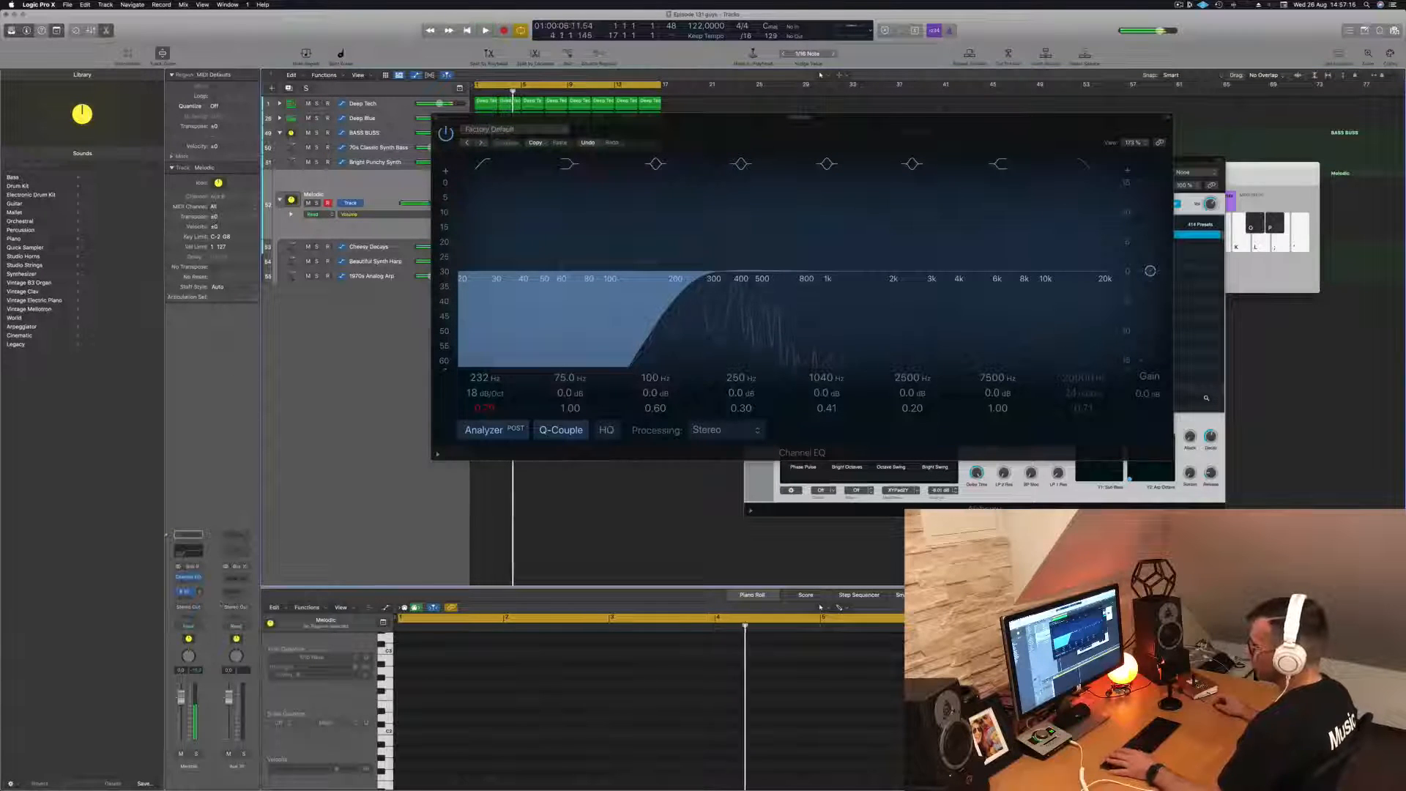
{"action": "key", "text": "space"}
{"action": "key", "text": "space"}
- Insert a SilverVerb reverb on the new Aux 10 channel and move the plug-in windows clear of the tracks
{"action": "left_click", "coordinate": [236, 577]}
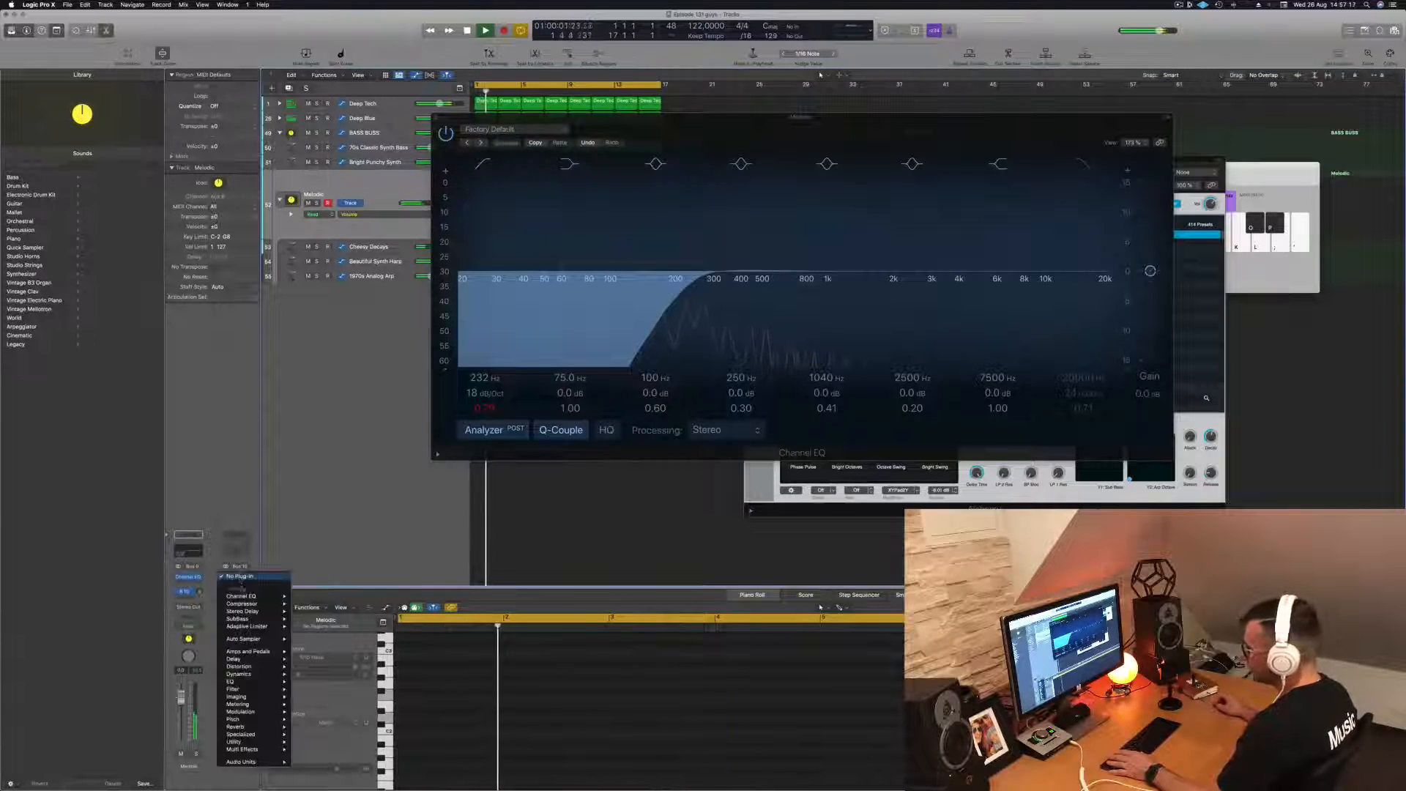
{"action": "mouse_move", "coordinate": [249, 727]}
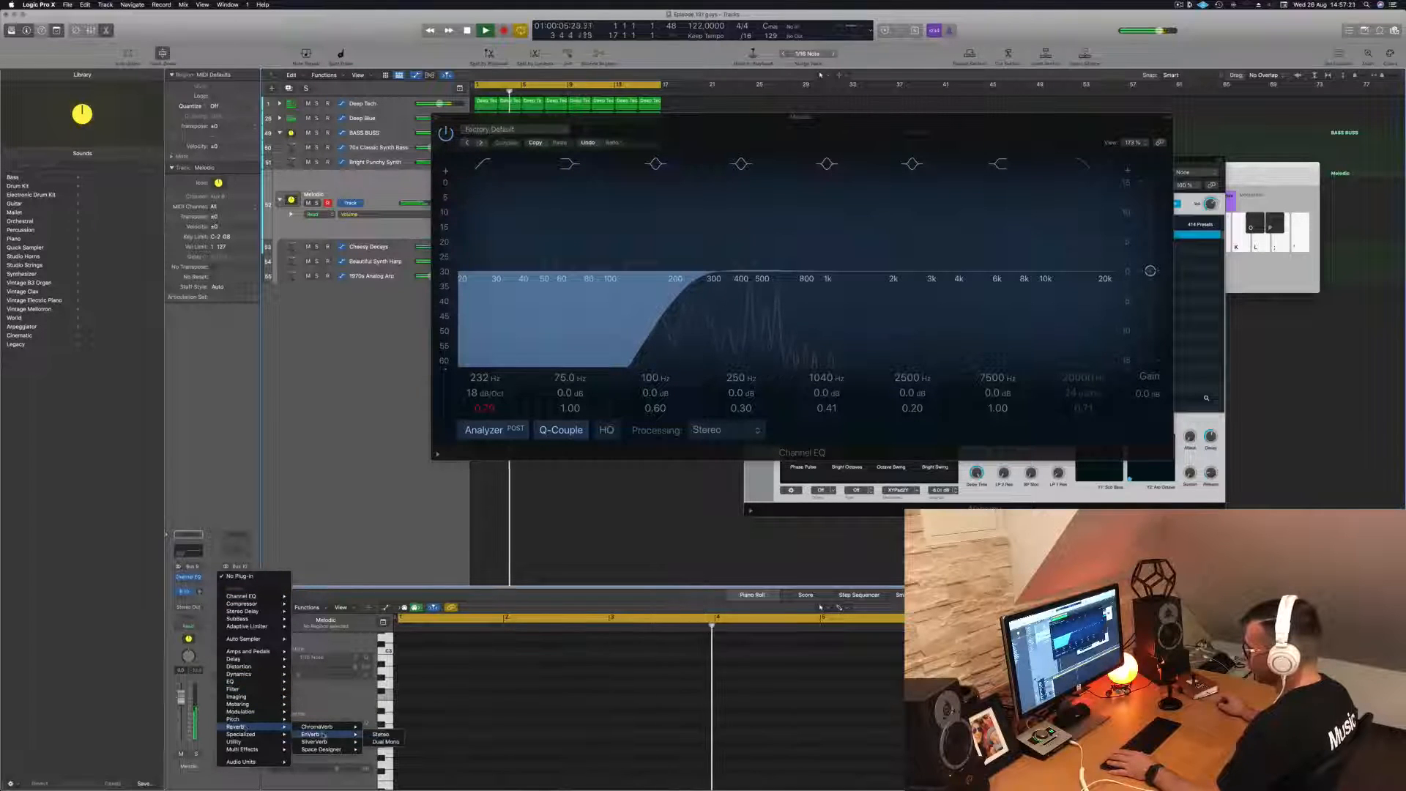
{"action": "left_click", "coordinate": [314, 742]}
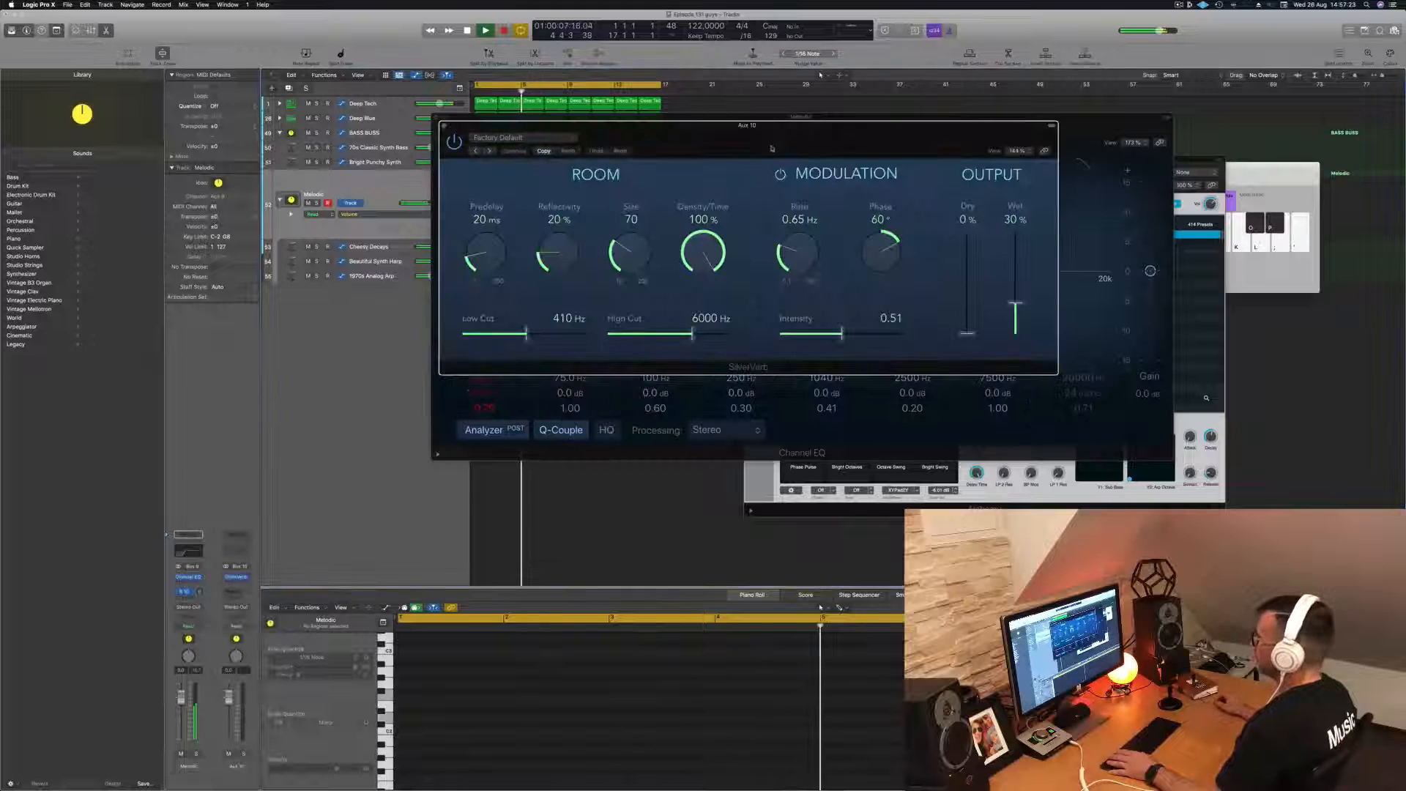
{"action": "left_click_drag", "start_coordinate": [804, 129], "coordinate": [1226, 112]}
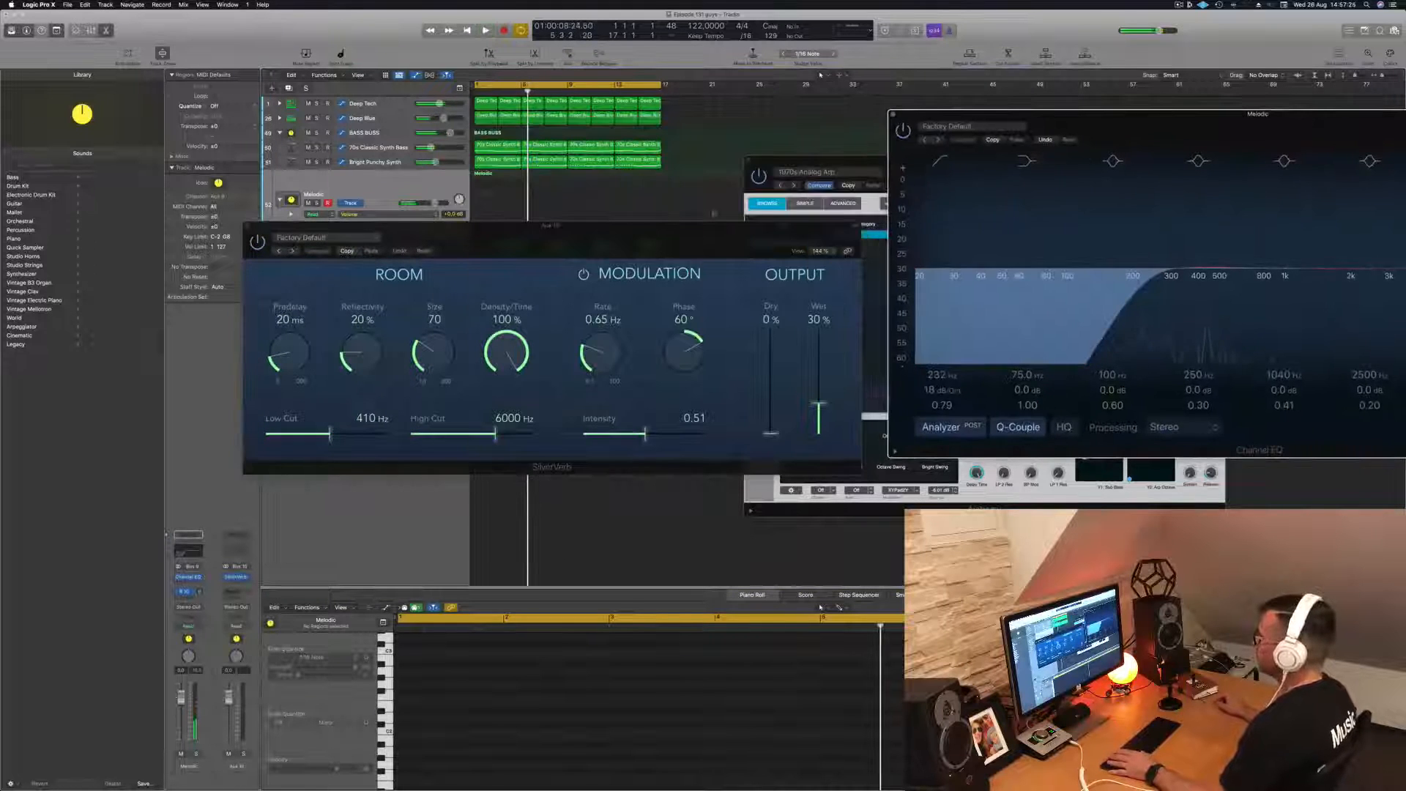
{"action": "left_click_drag", "start_coordinate": [636, 238], "coordinate": [821, 295]}
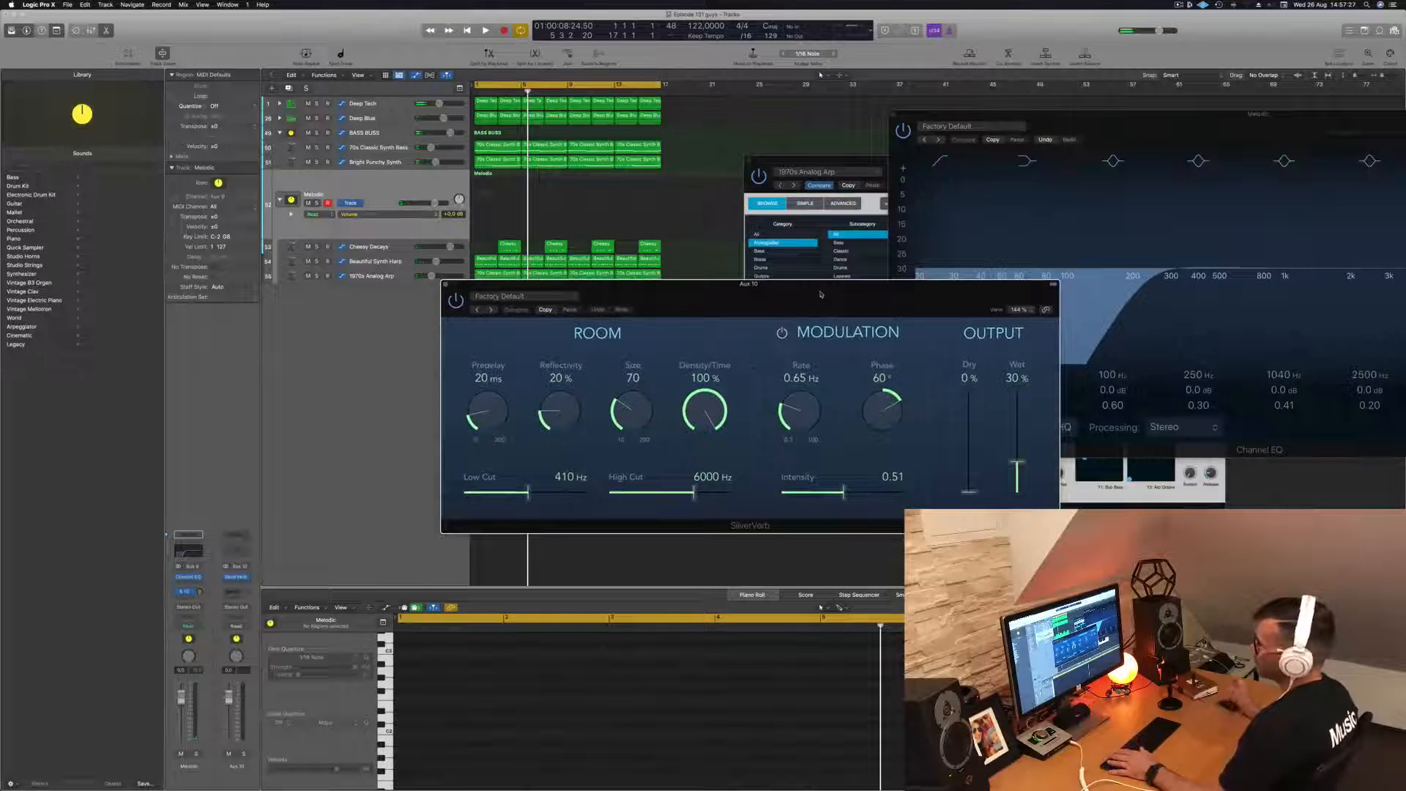
- Set SilverVerb to 100% wet with the grandiose preset and adjust the Melodic stack's Bus 10 send level during playback
{"action": "key", "text": "space"}
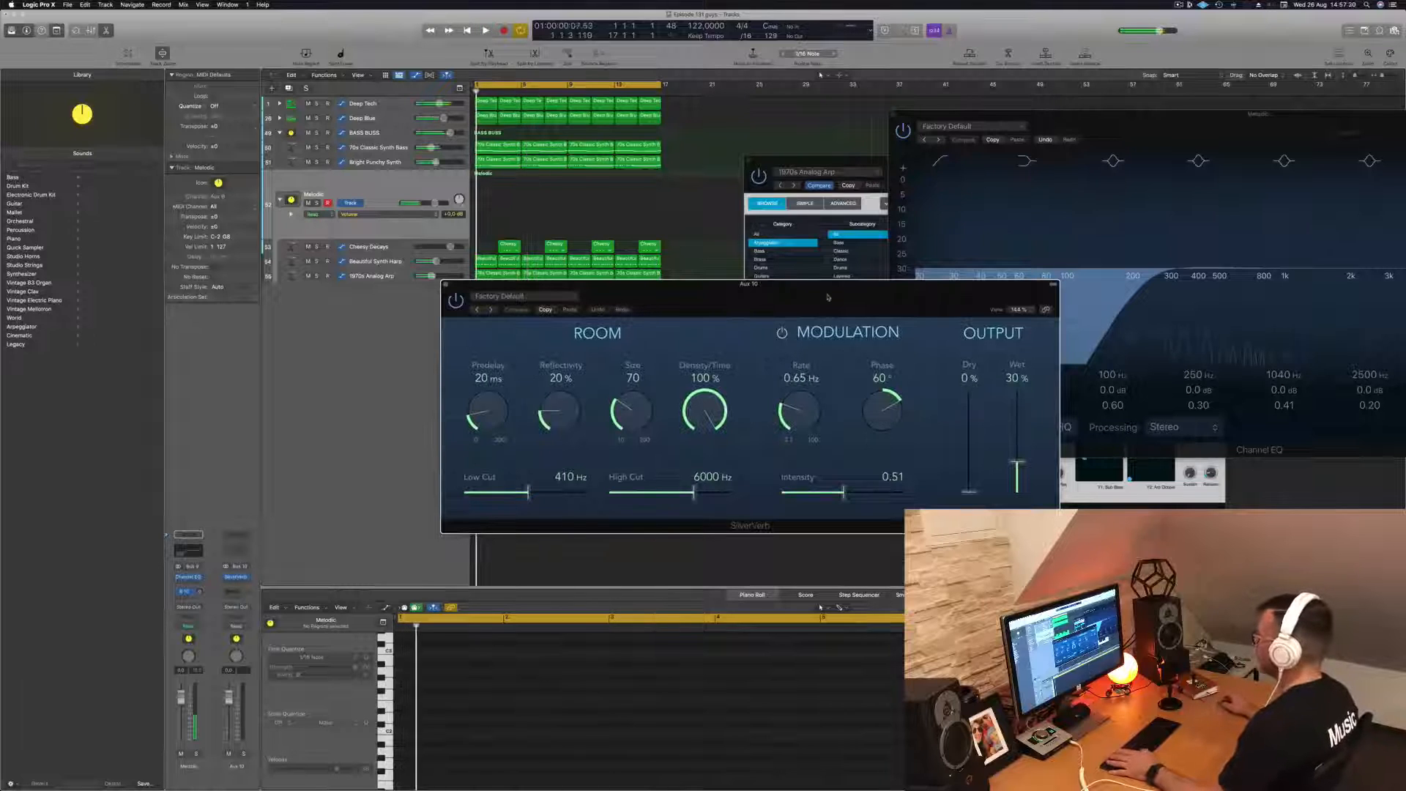
{"action": "left_click", "coordinate": [533, 299]}
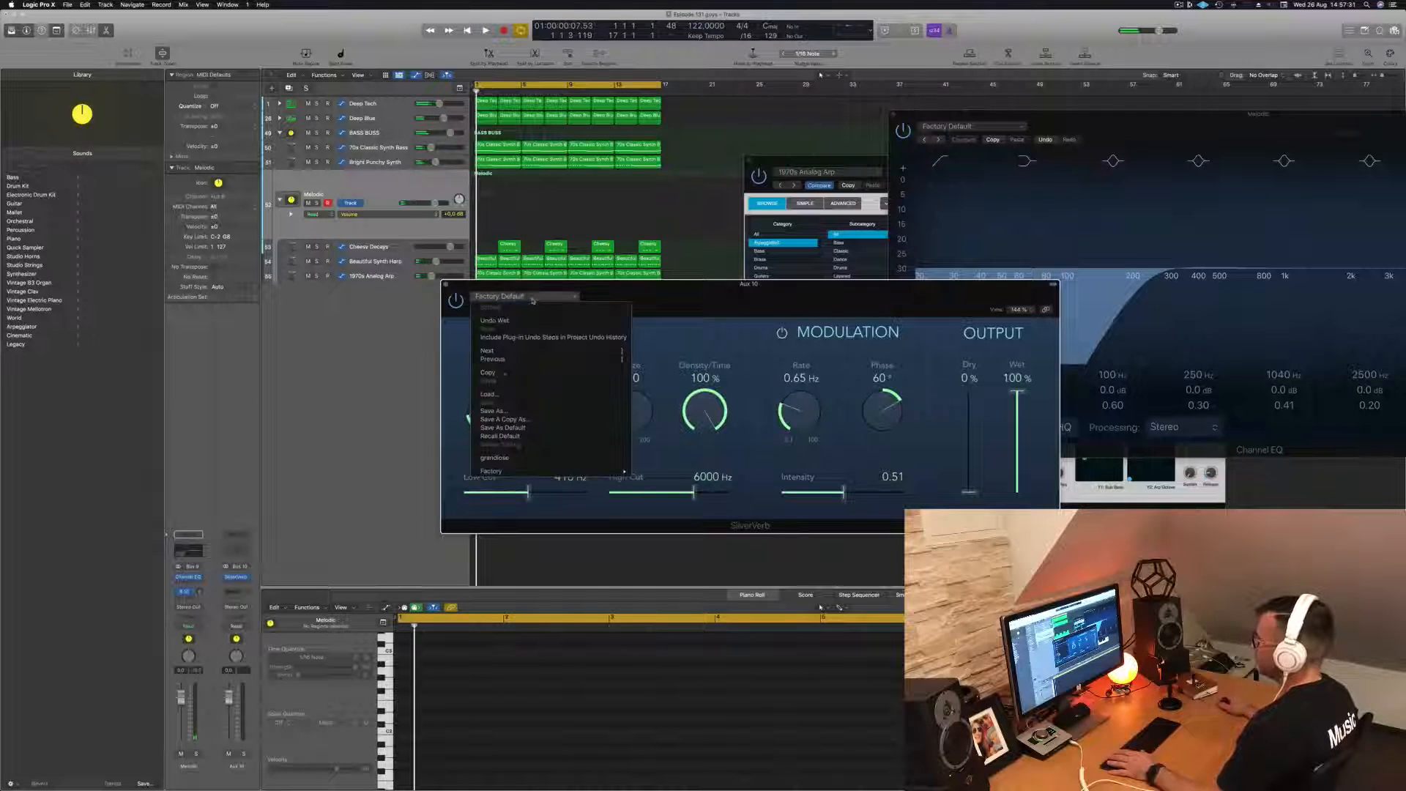
{"action": "left_click", "coordinate": [495, 457]}
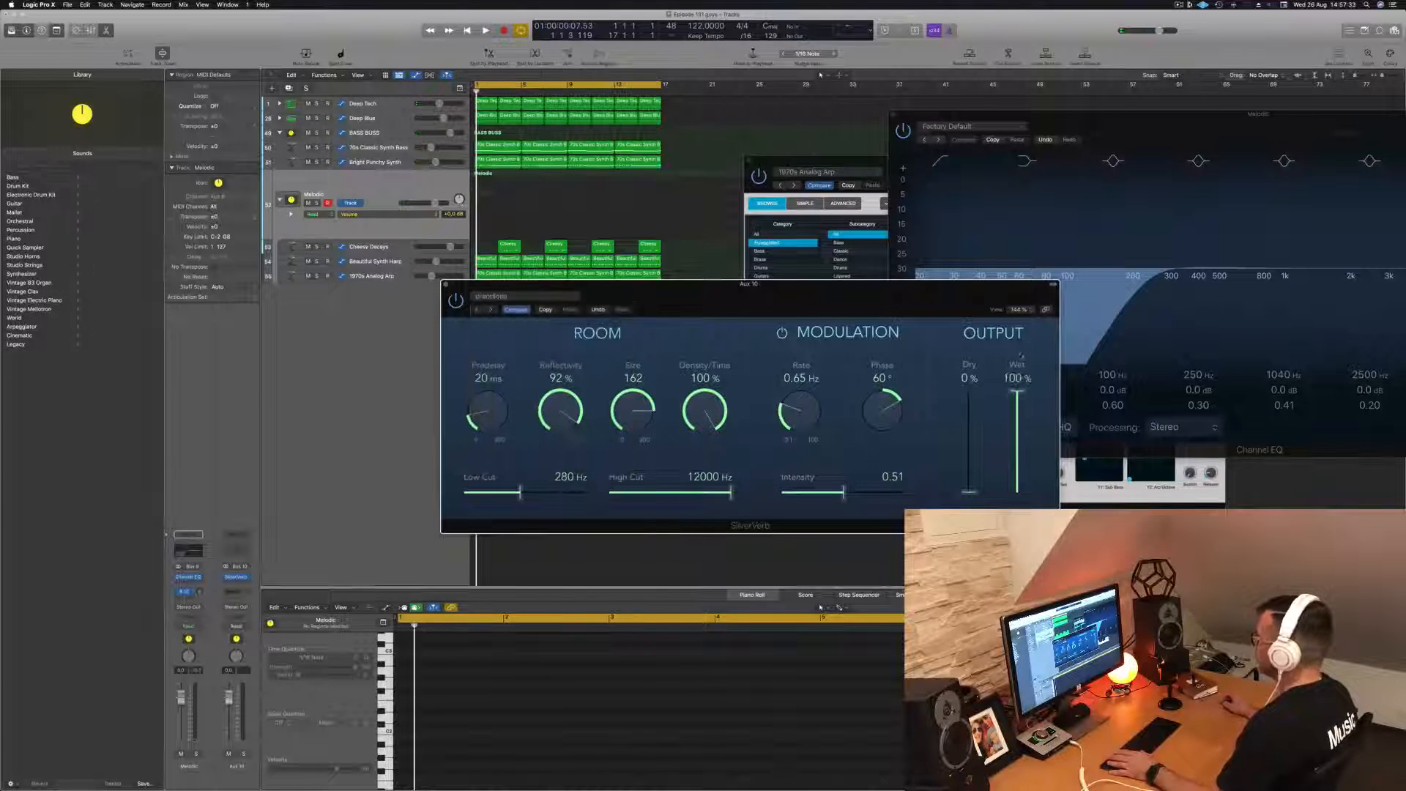
{"action": "left_click_drag", "start_coordinate": [837, 312], "coordinate": [1010, 310]}
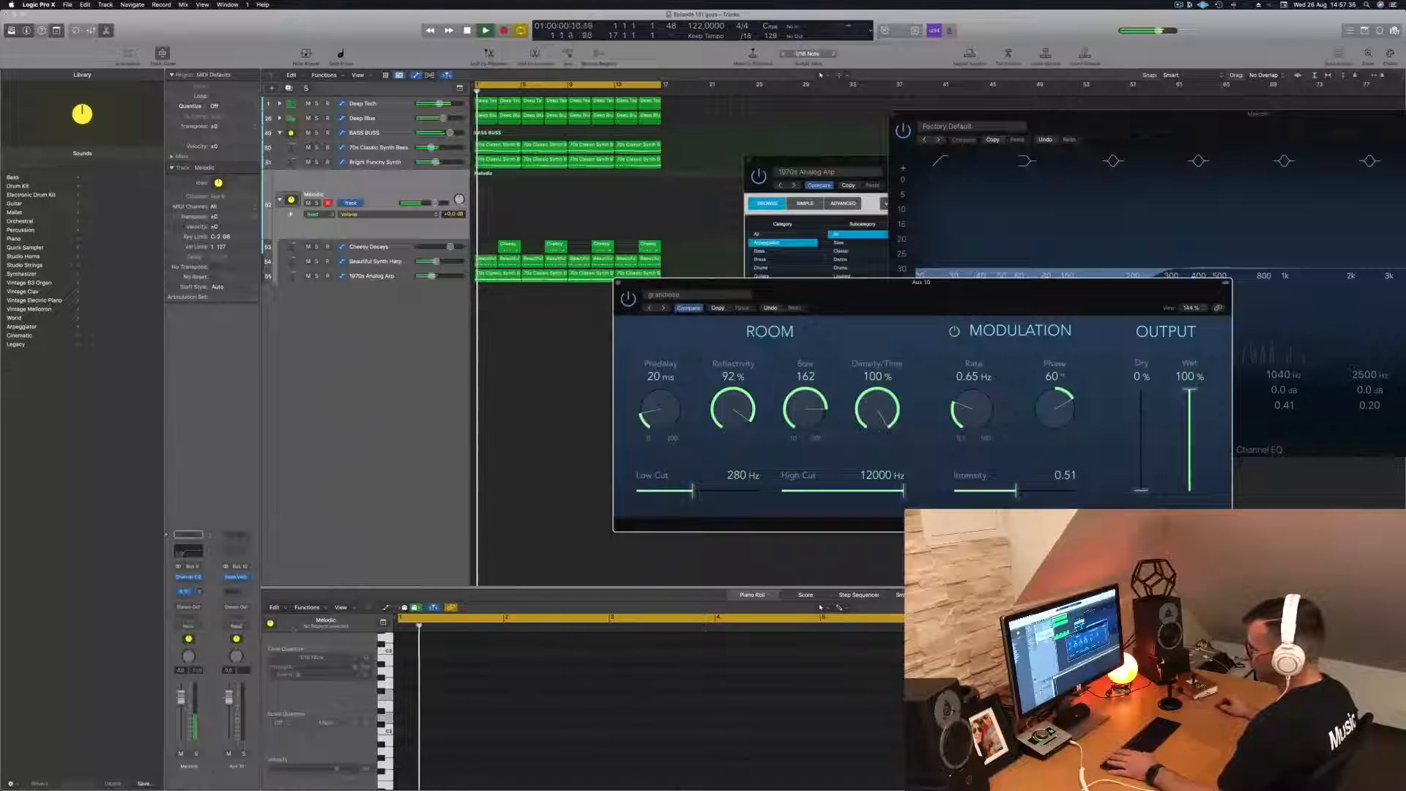
{"action": "left_click_drag", "start_coordinate": [199, 593], "coordinate": [198, 592]}
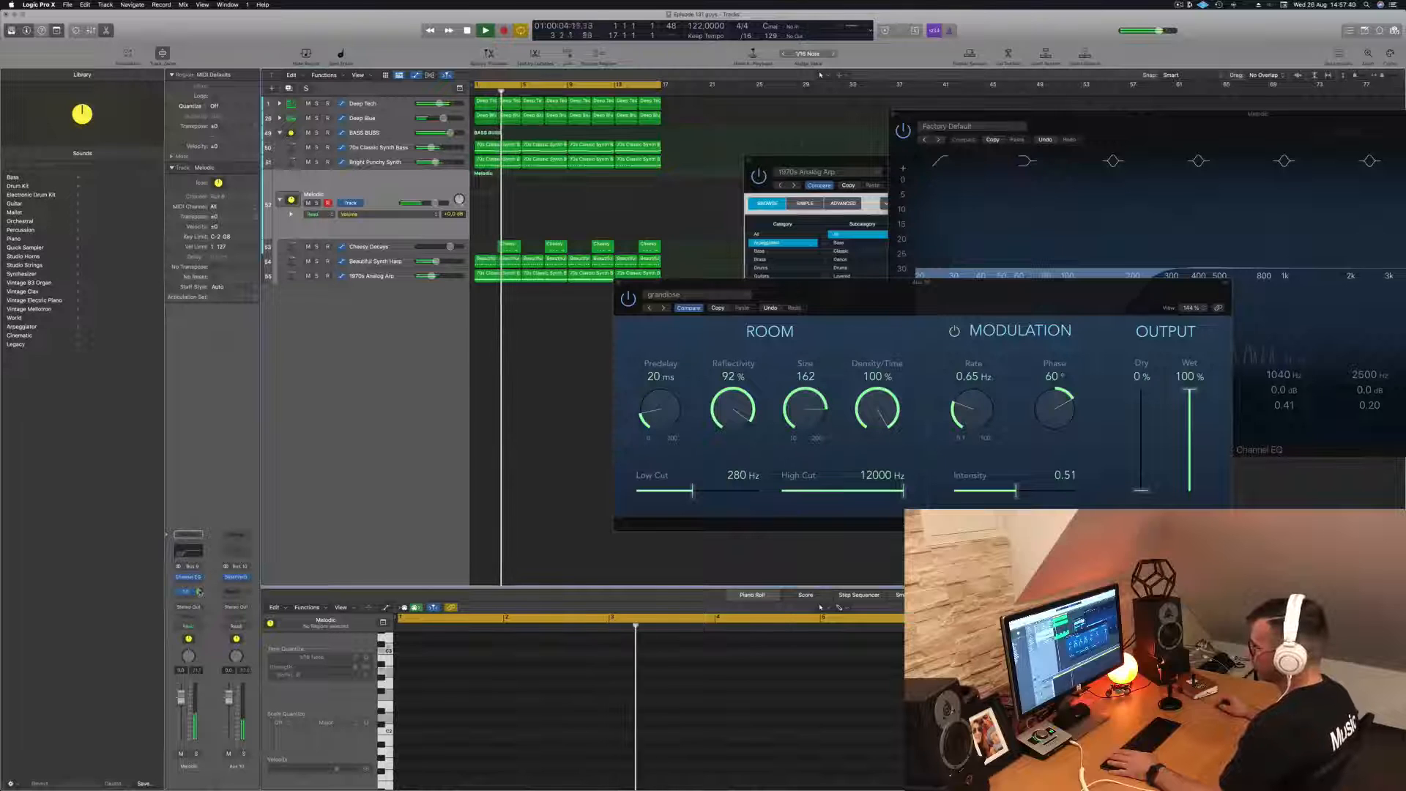
{"action": "key", "text": "Return"}
- Add a Channel EQ on Aux 10 after the reverb with a low cut at 488 Hz and 12 dB/Oct
{"action": "left_click", "coordinate": [235, 553]}
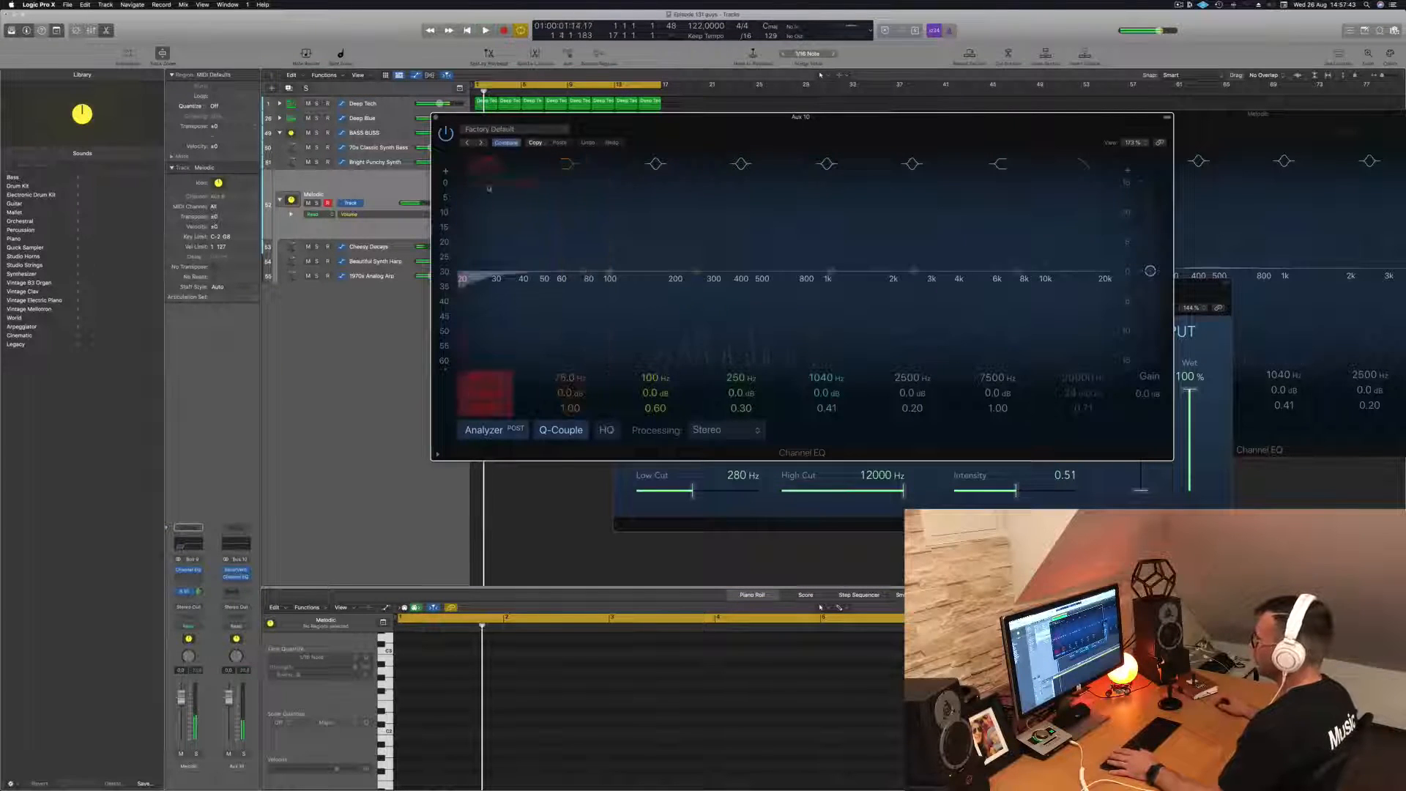
{"action": "left_click_drag", "start_coordinate": [535, 249], "coordinate": [750, 227]}
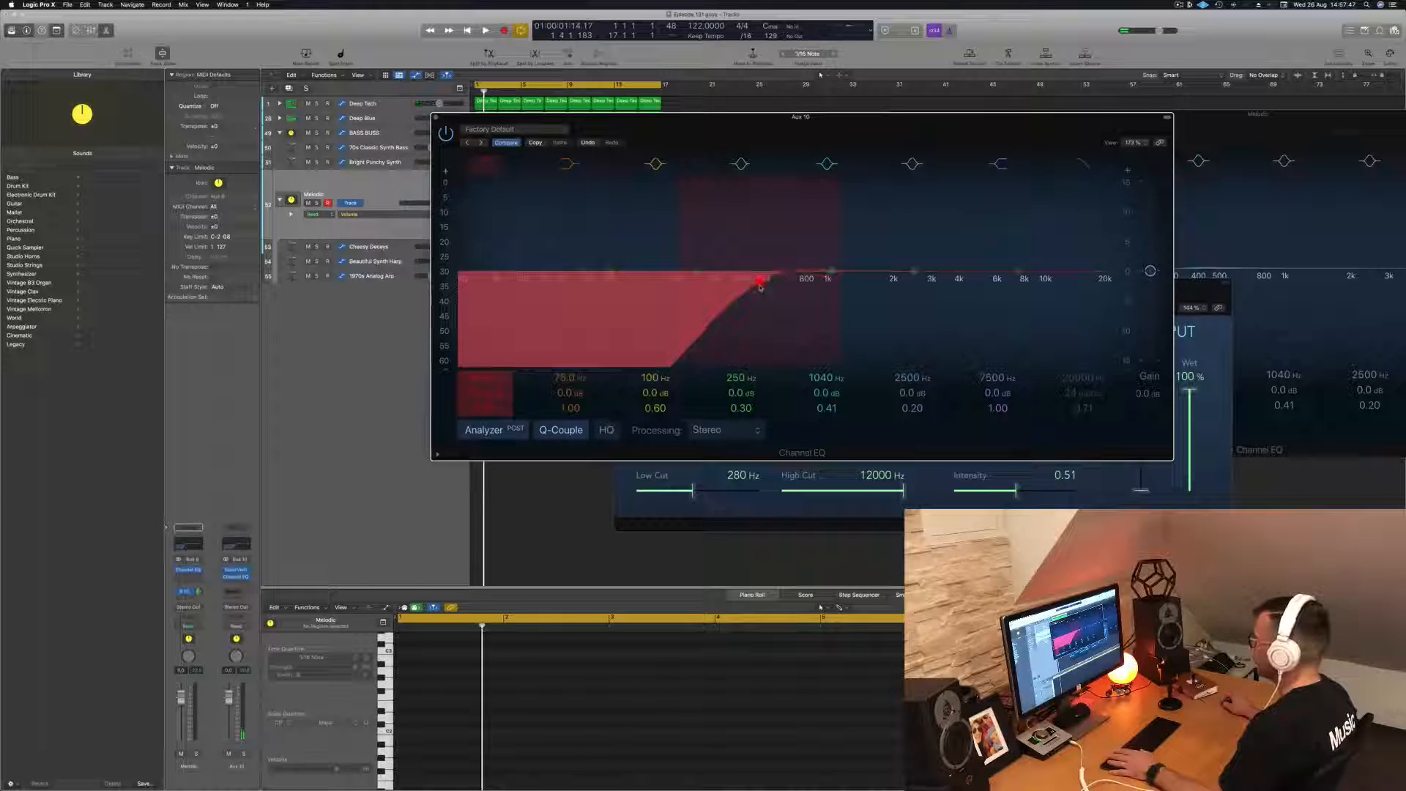
{"action": "key", "text": "space"}
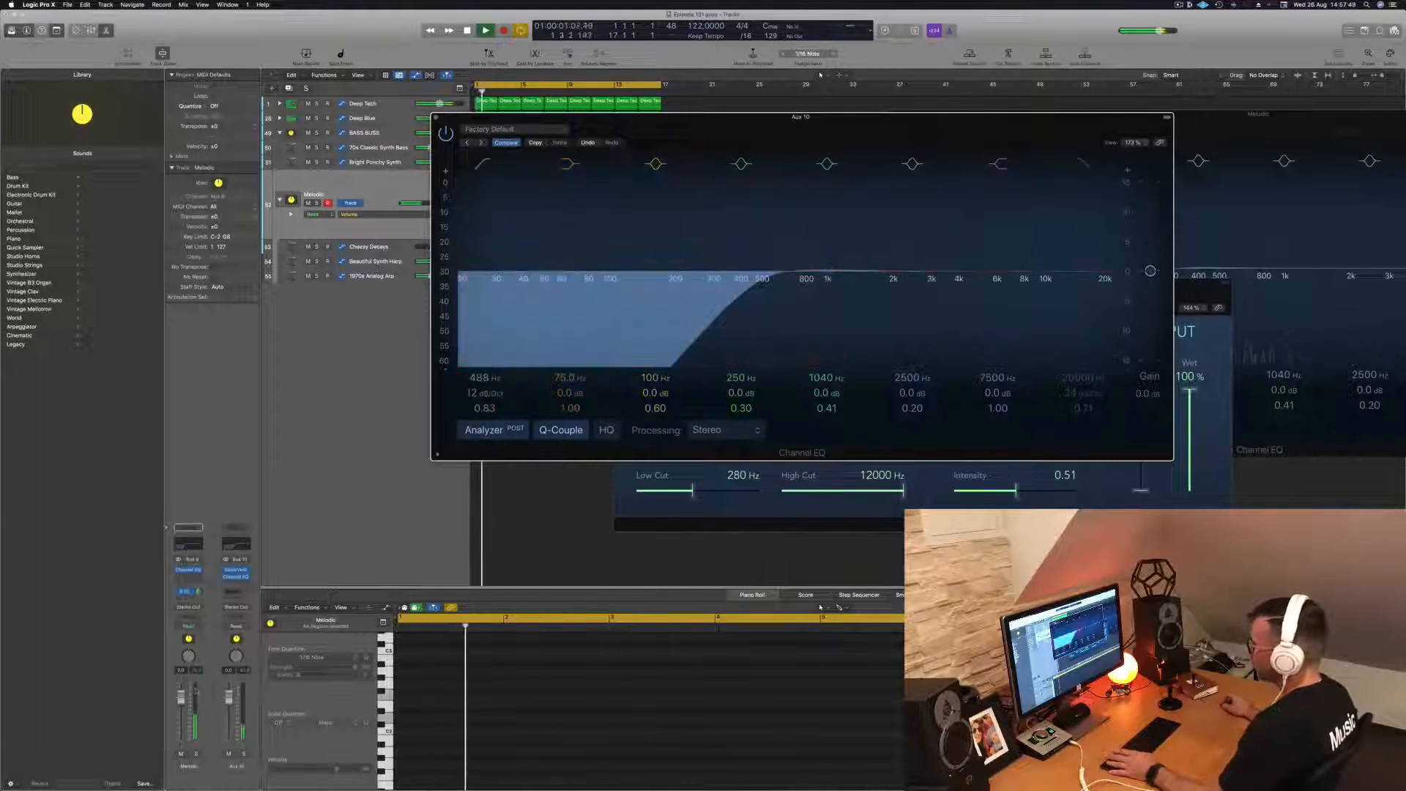
- Fine-tune the Melodic stack's Bus 10 send level, move the Aux 10 EQ aside and replay the loop
{"action": "left_click_drag", "start_coordinate": [198, 591], "coordinate": [200, 589]}
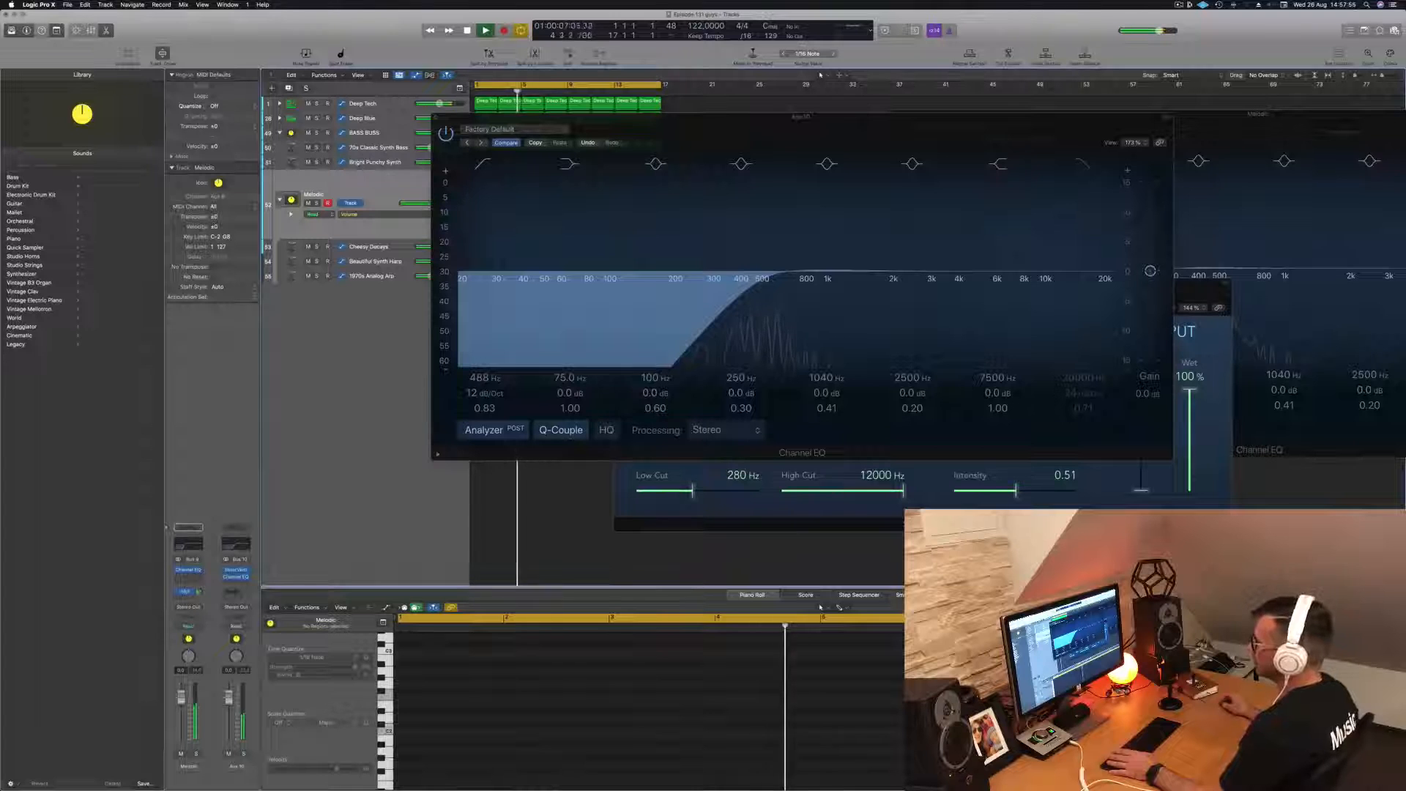
{"action": "left_click_drag", "start_coordinate": [623, 117], "coordinate": [1055, 133]}
{"action": "key", "text": "space"}
{"action": "key", "text": "space"}
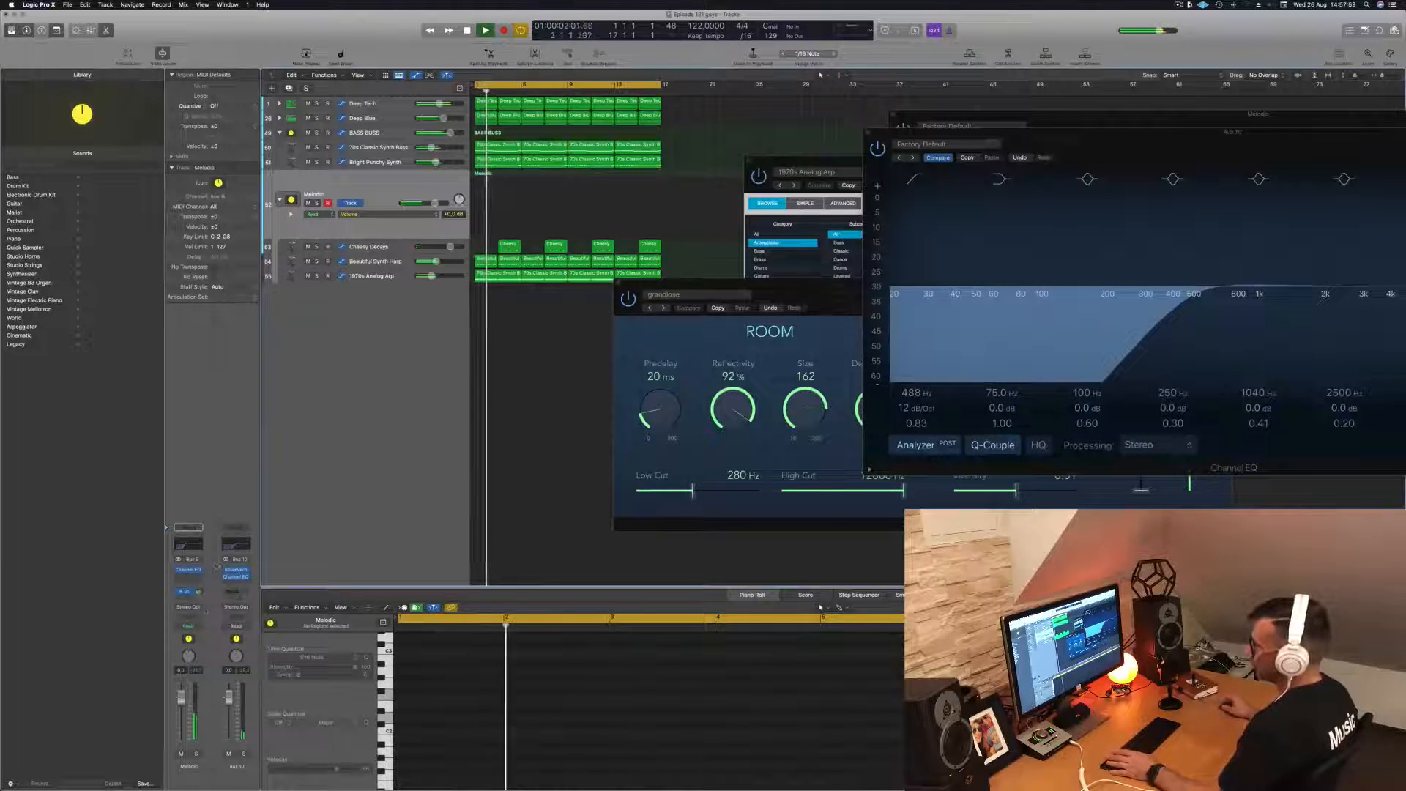
- Automate the Melodic stack's Bus 10 send in Touch mode, shaping a rise across the 16-bar cycle that drops back at its end
{"action": "left_click", "coordinate": [189, 627]}
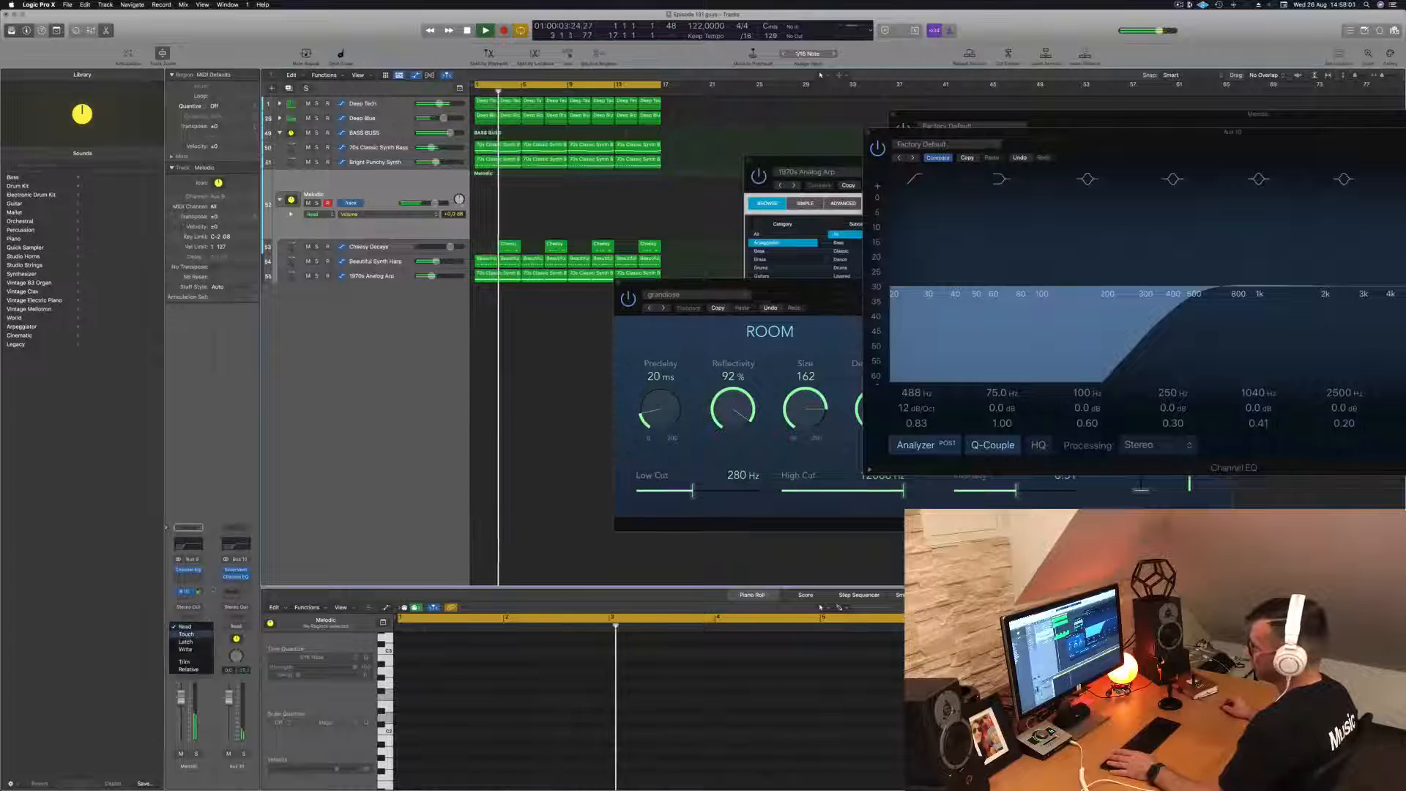
{"action": "left_click", "coordinate": [187, 634]}
{"action": "key", "text": "Return"}
{"action": "left_click_drag", "start_coordinate": [198, 591], "coordinate": [198, 602]}
{"action": "key", "text": "space"}
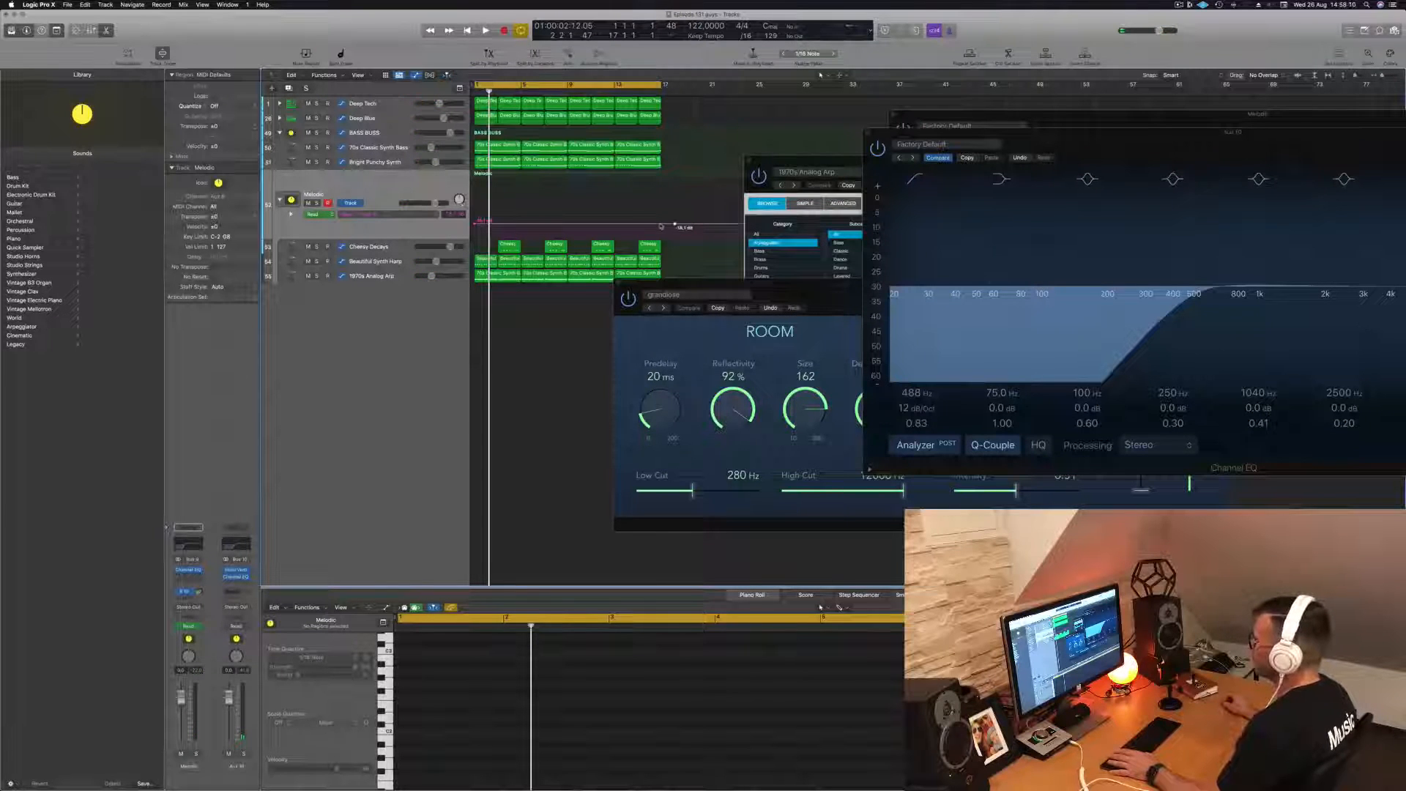
{"action": "key", "text": "space"}
{"action": "left_click_drag", "start_coordinate": [675, 223], "coordinate": [660, 224]}
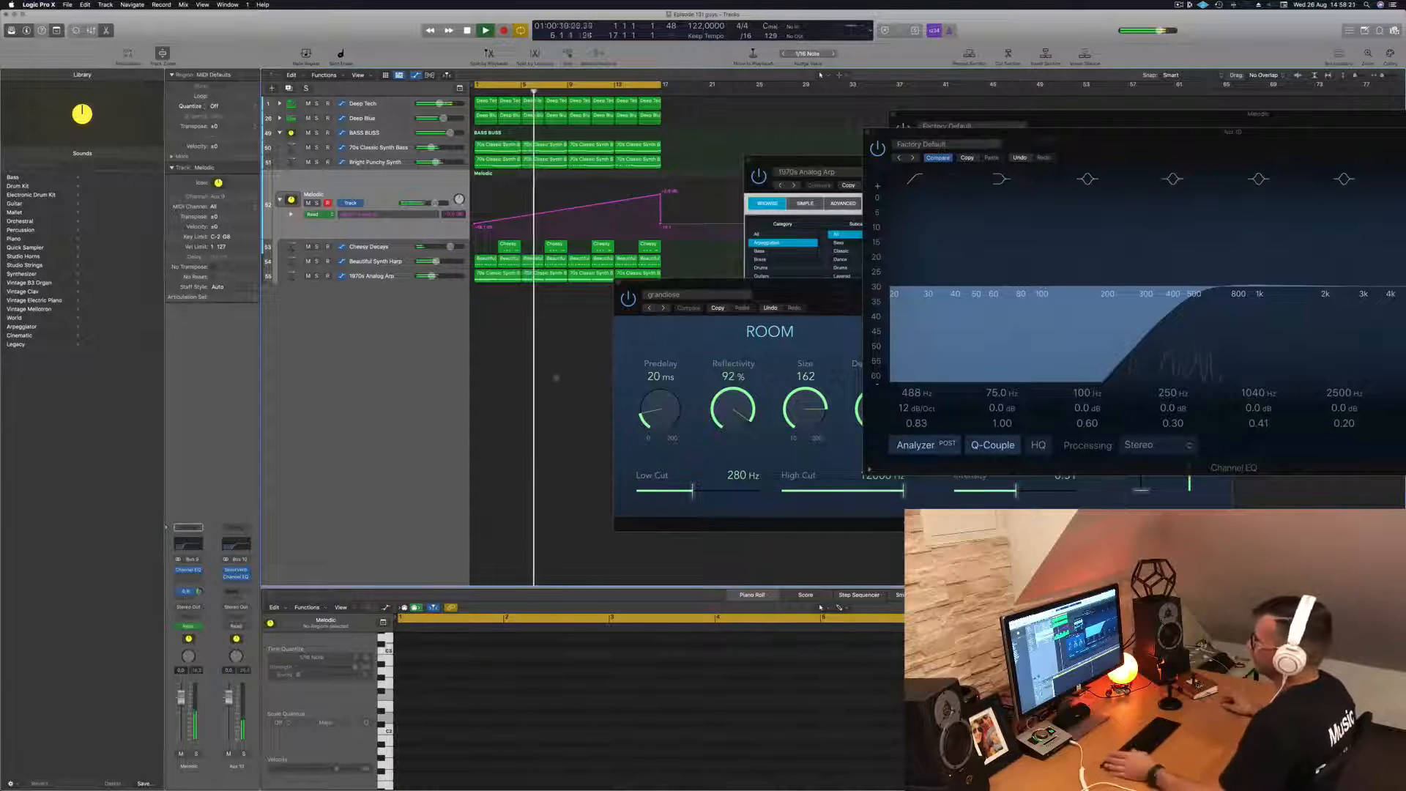
- Close SilverVerb, lower the Aux 10 EQ's low-cut frequency to about 400 Hz while playing, and close the EQ
{"action": "left_click_drag", "start_coordinate": [823, 294], "coordinate": [811, 373]}
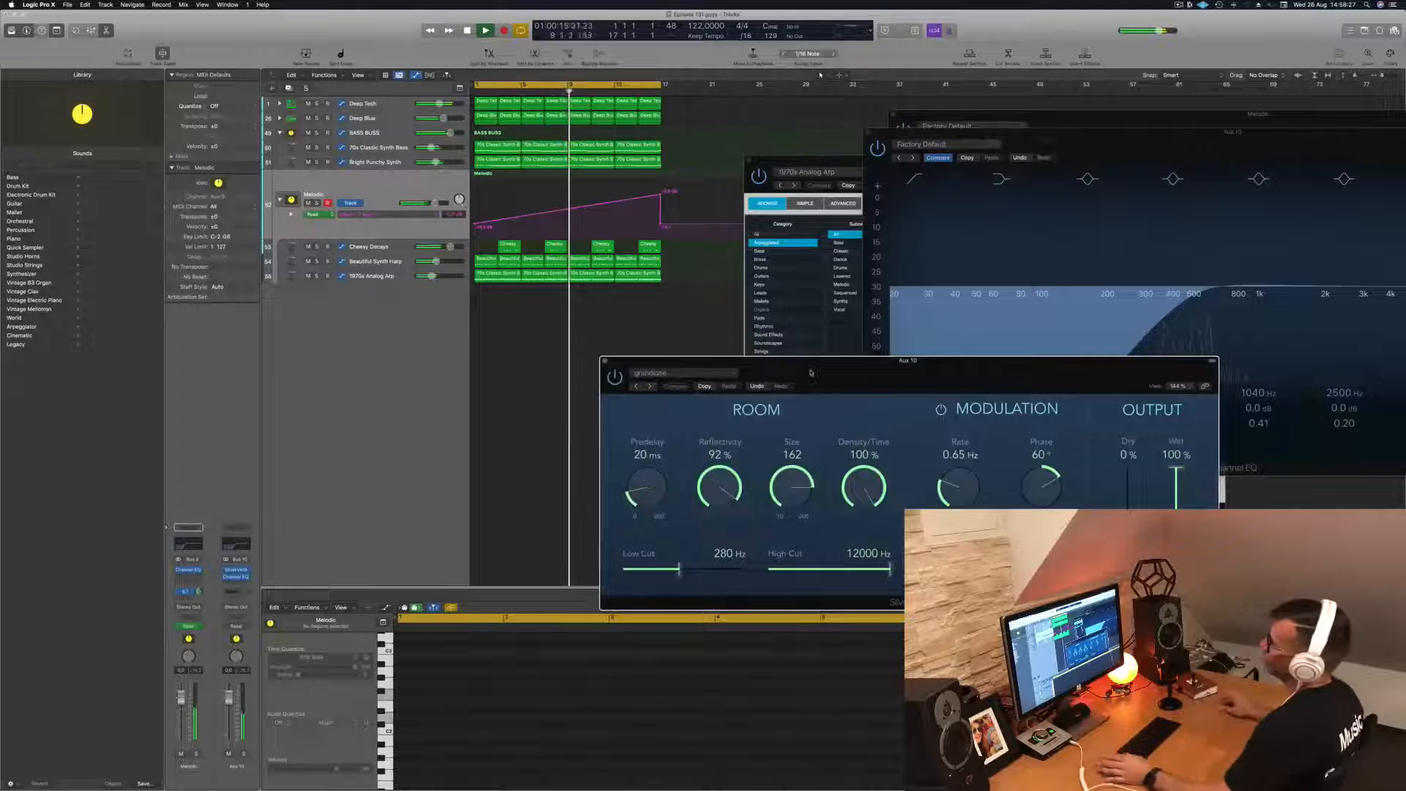
{"action": "left_click_drag", "start_coordinate": [829, 372], "coordinate": [725, 375]}
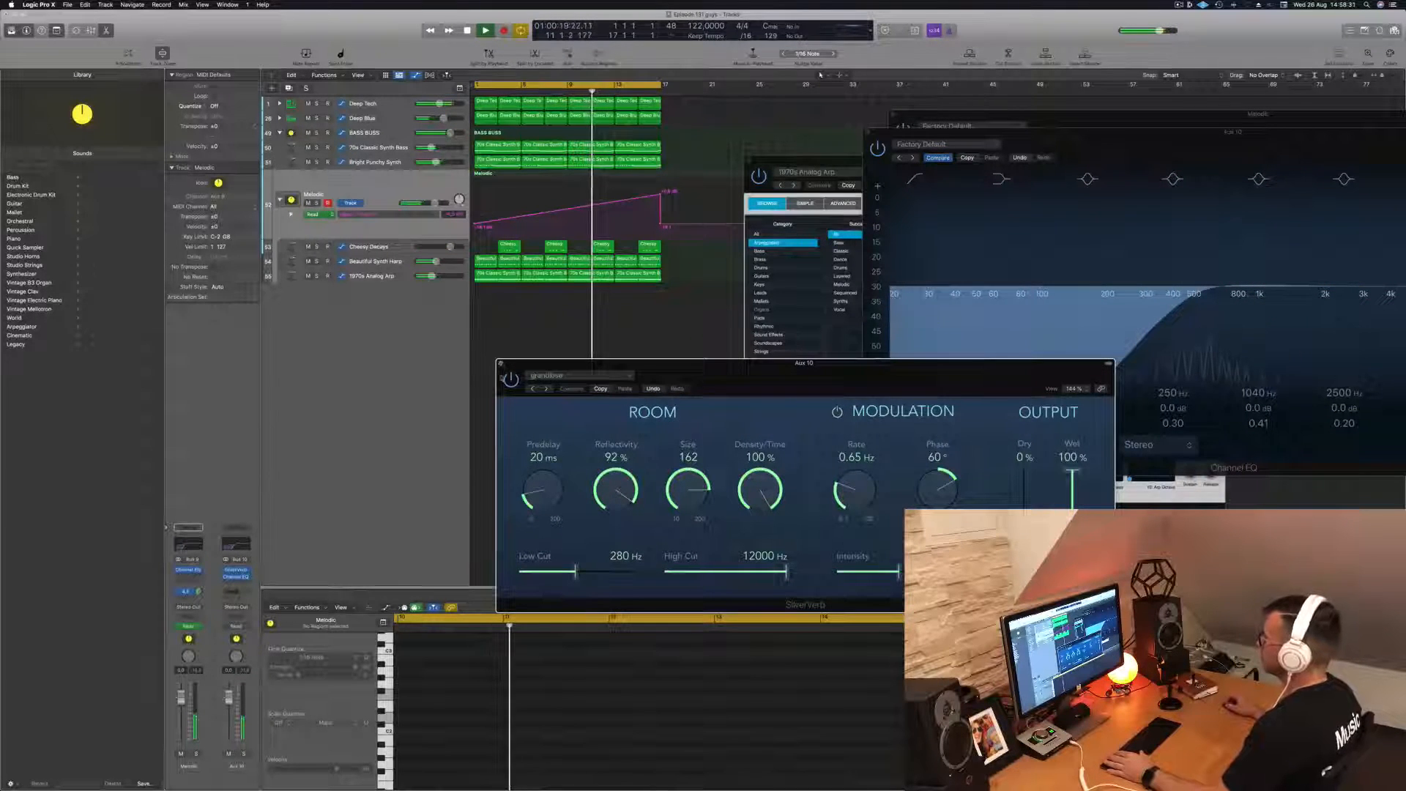
{"action": "left_click", "coordinate": [501, 363]}
{"action": "left_click_drag", "start_coordinate": [1091, 141], "coordinate": [929, 273]}
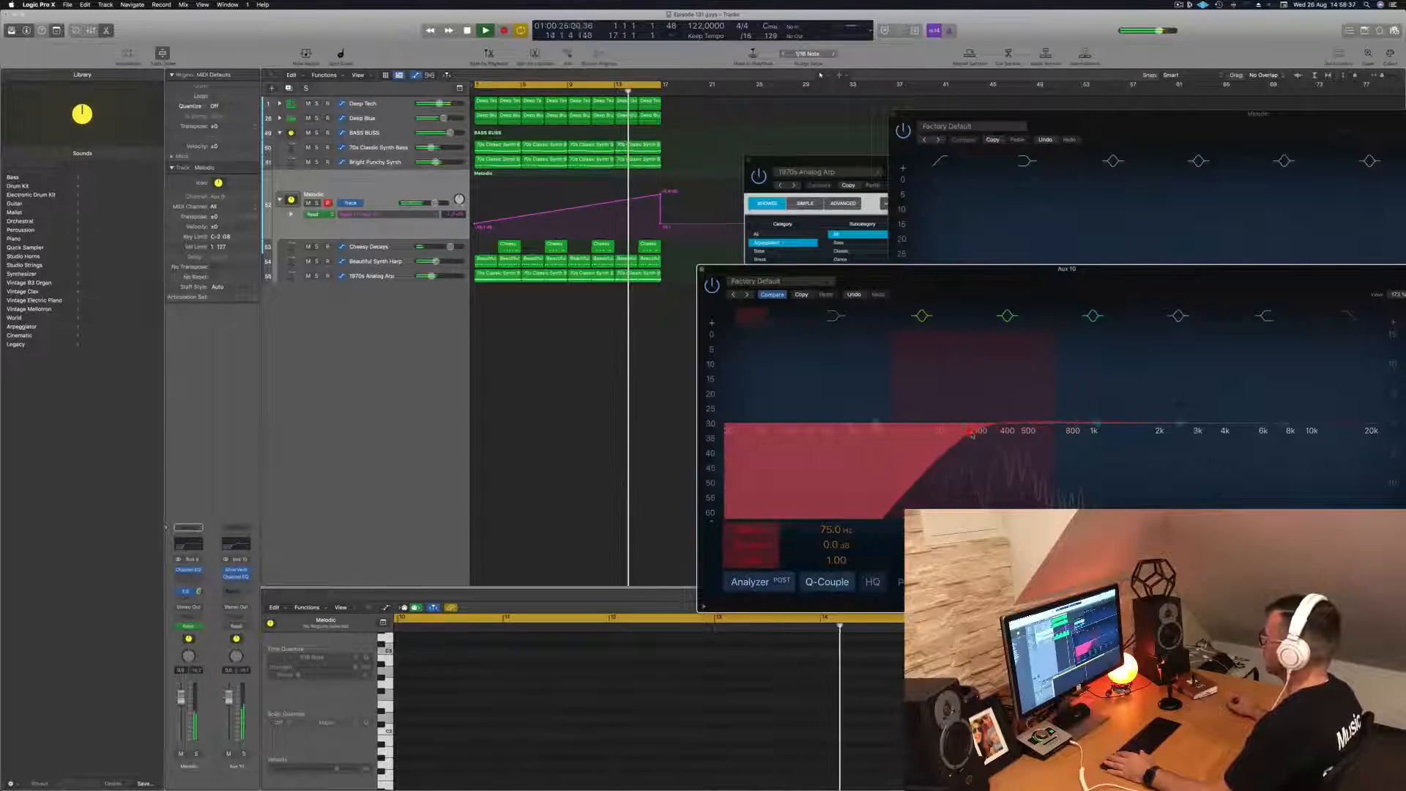
{"action": "left_click_drag", "start_coordinate": [1007, 432], "coordinate": [1012, 433]}
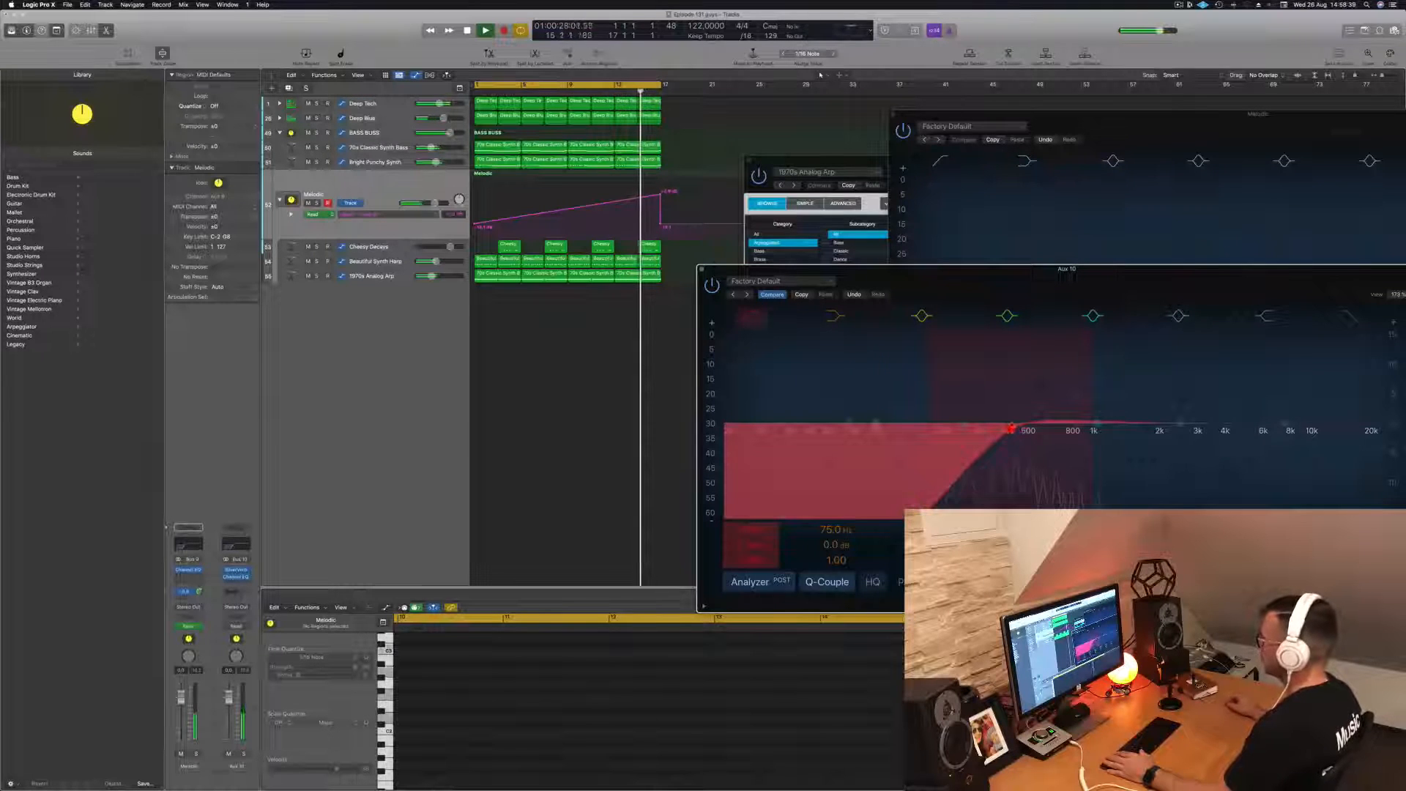
{"action": "left_click", "coordinate": [701, 271]}
- Move the Alchemy window off the tracks, replay the loop and lower the send automation's peak at the end of the cycle
{"action": "scroll", "coordinate": [675, 257], "scroll_direction": "down", "scroll_amount": 1}
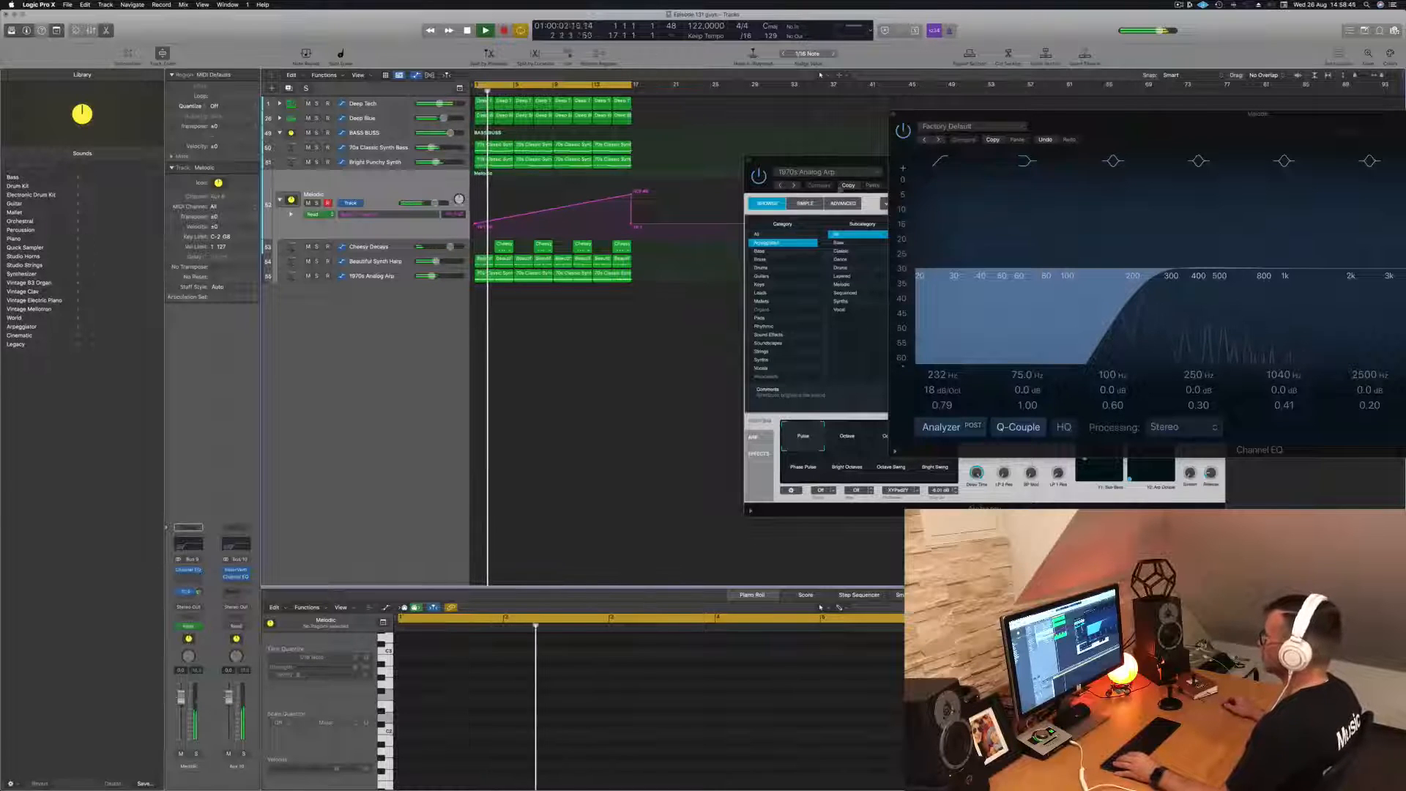
{"action": "left_click_drag", "start_coordinate": [837, 164], "coordinate": [1055, 264]}
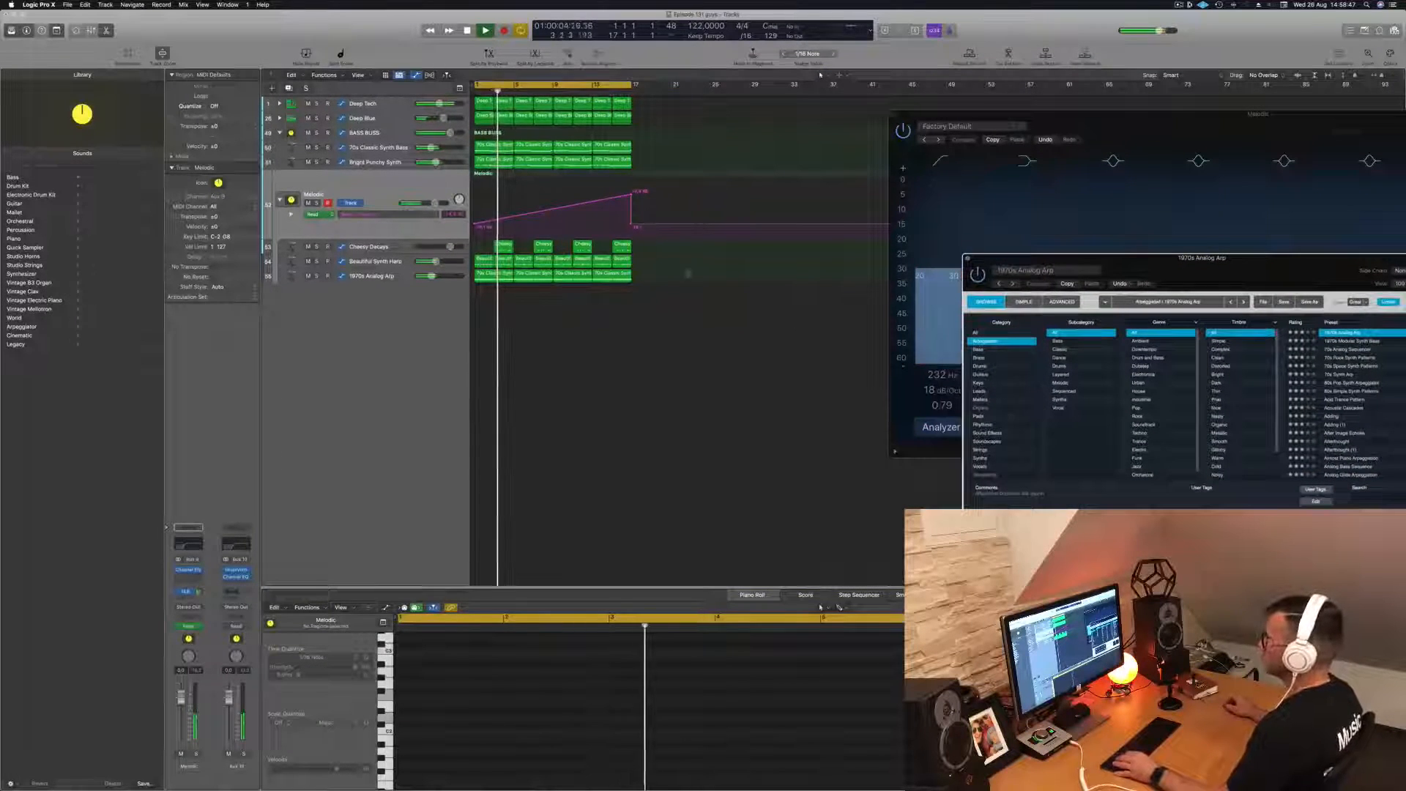
{"action": "left_click", "coordinate": [682, 370]}
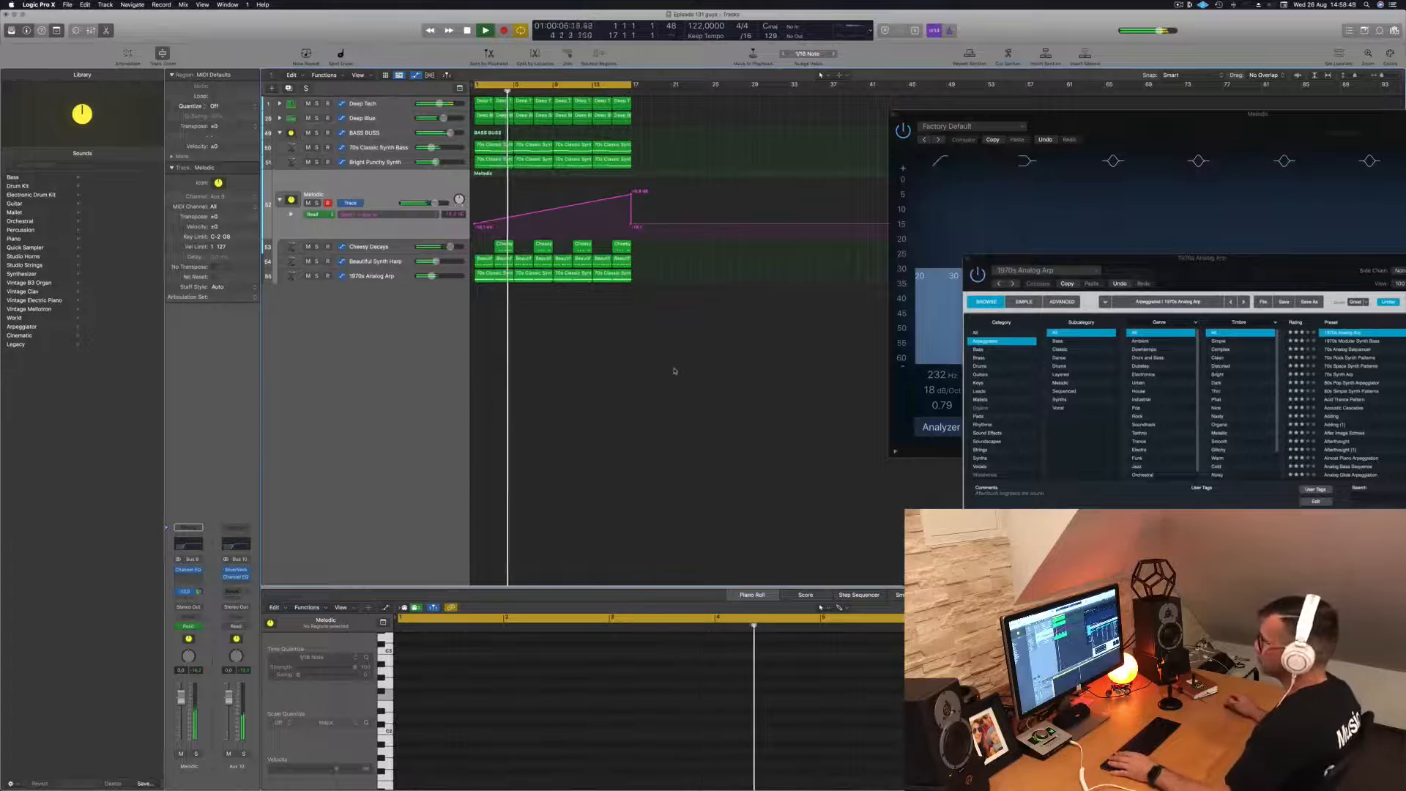
{"action": "key", "text": "space"}
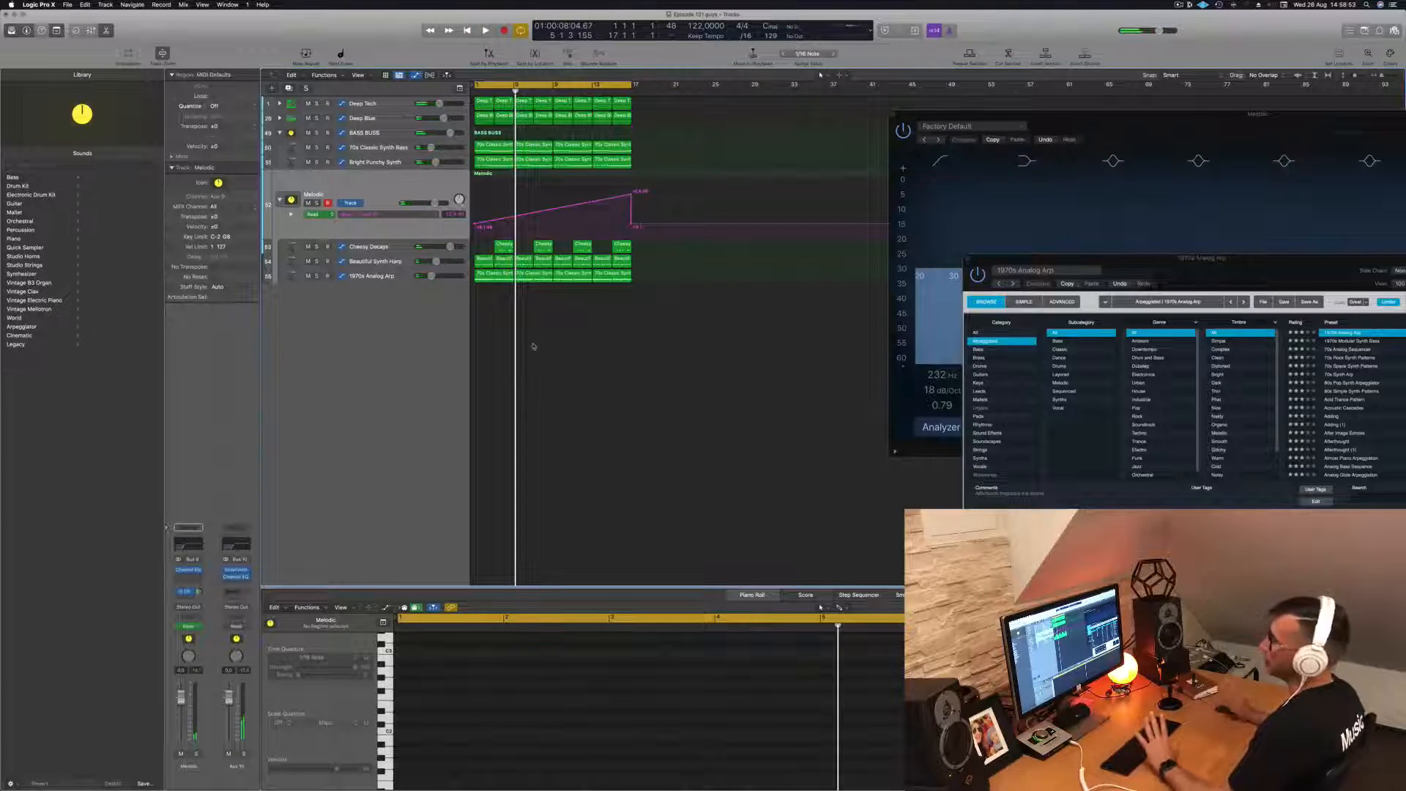
{"action": "key", "text": "Return"}
{"action": "key", "text": "space"}
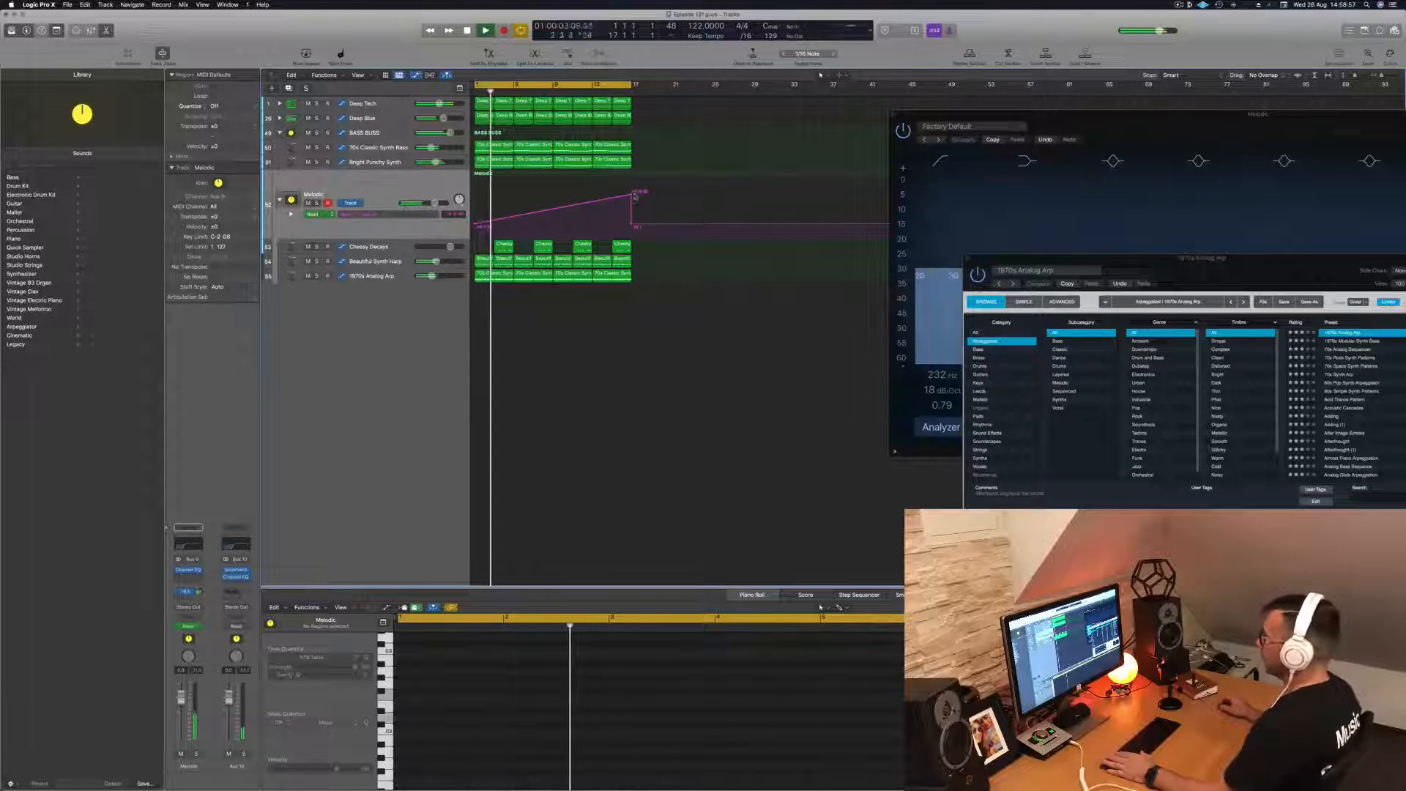
{"action": "left_click_drag", "start_coordinate": [632, 197], "coordinate": [632, 204]}
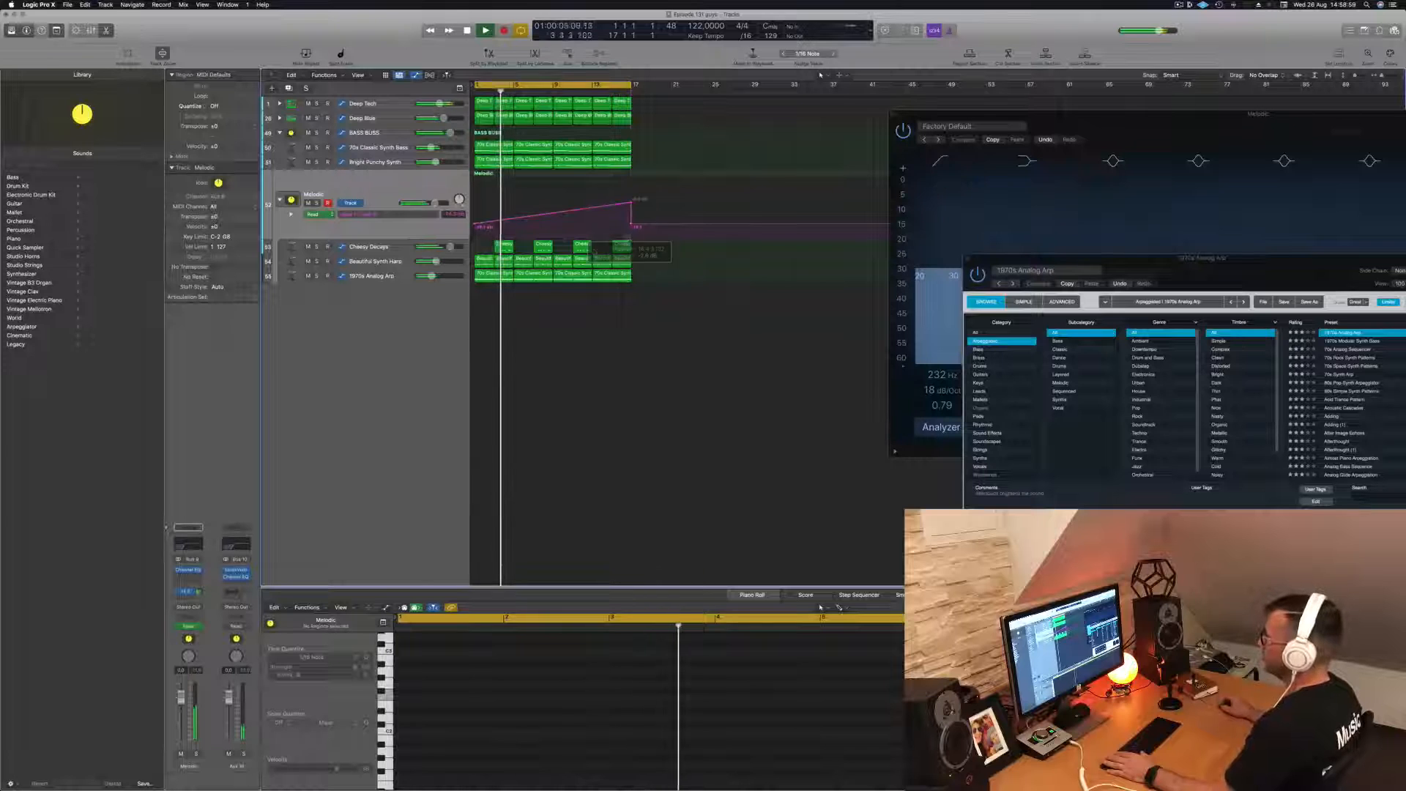
- Replay the loop from the start and add a second send on the Melodic stack, routed to Bus 11
{"action": "key", "text": "Return"}
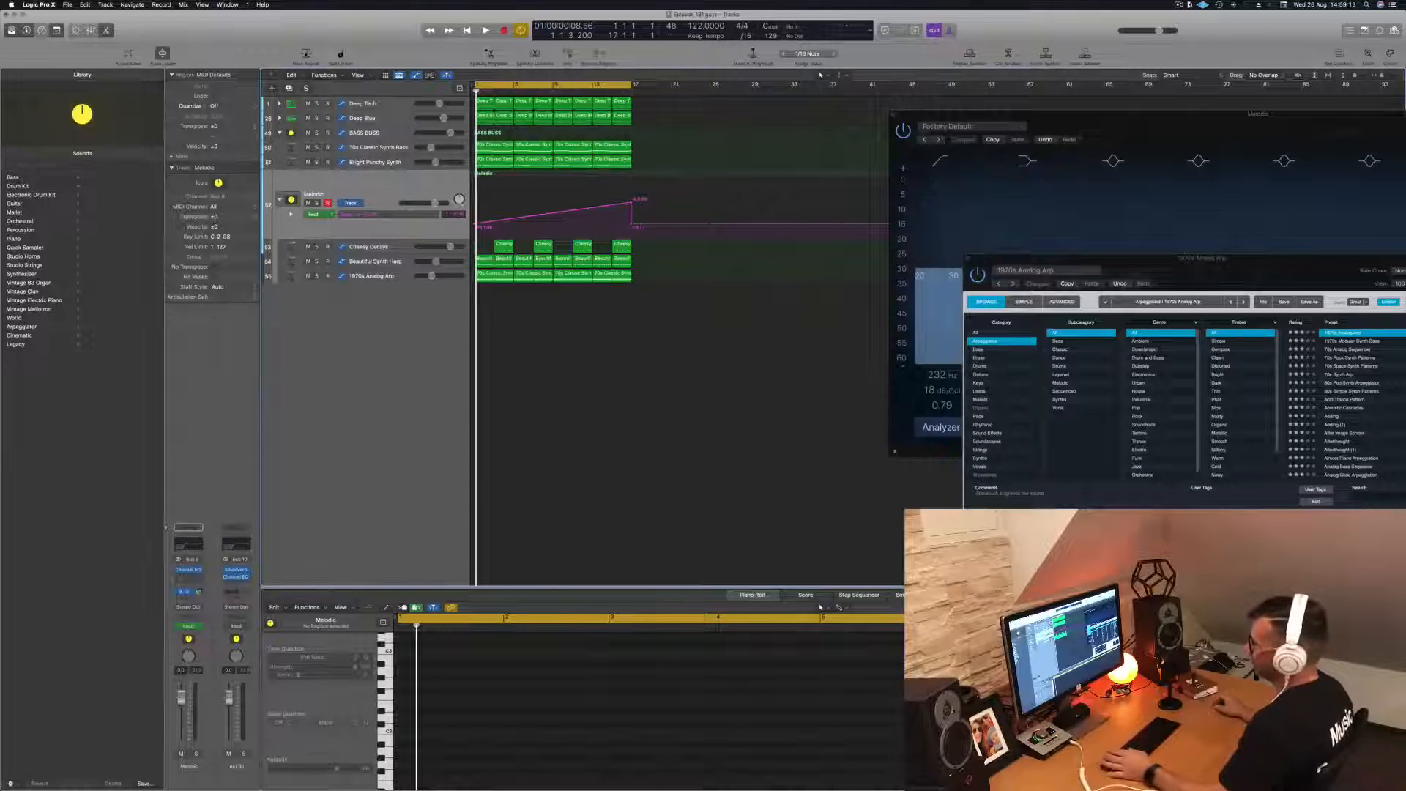
{"action": "key", "text": "space"}
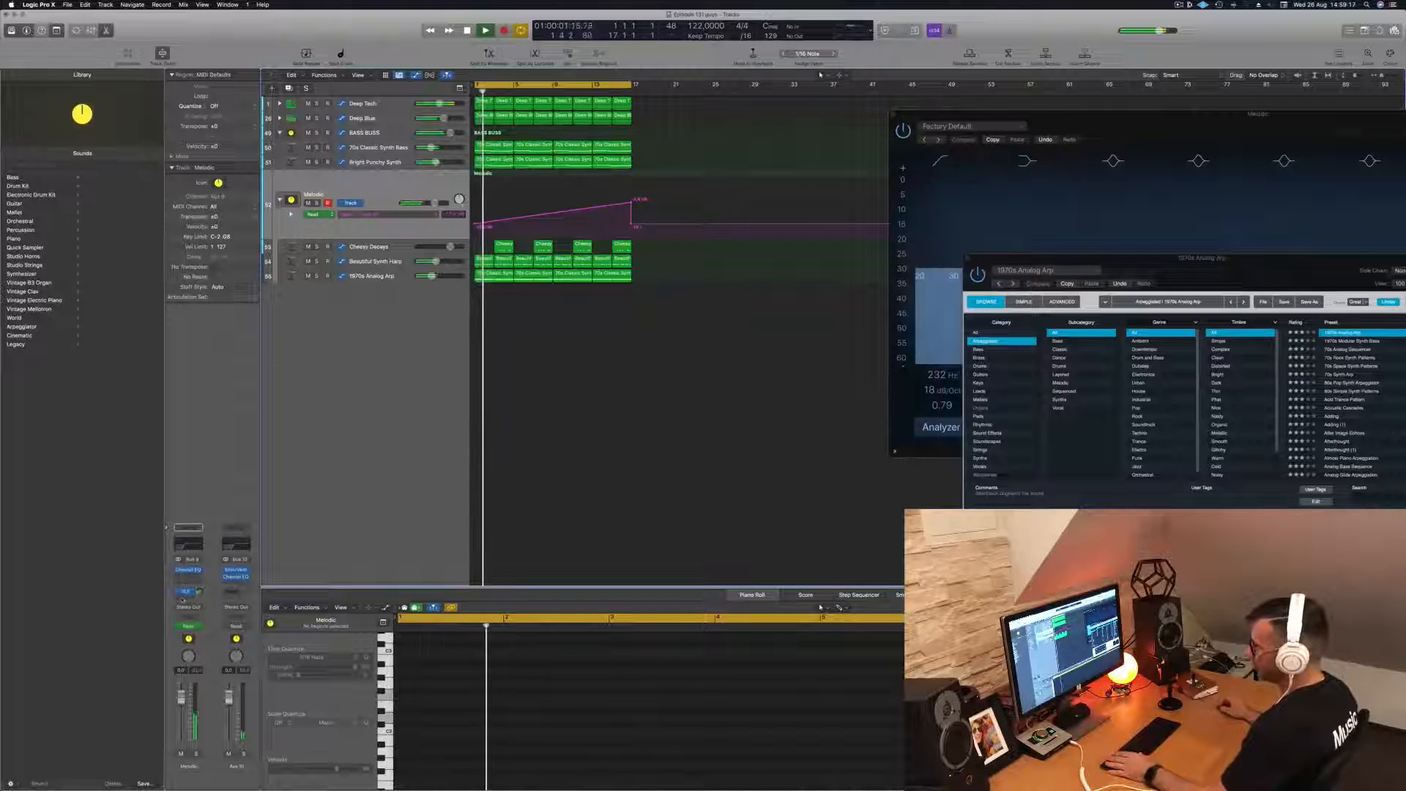
{"action": "left_click", "coordinate": [187, 591]}
{"action": "mouse_move", "coordinate": [192, 609]}
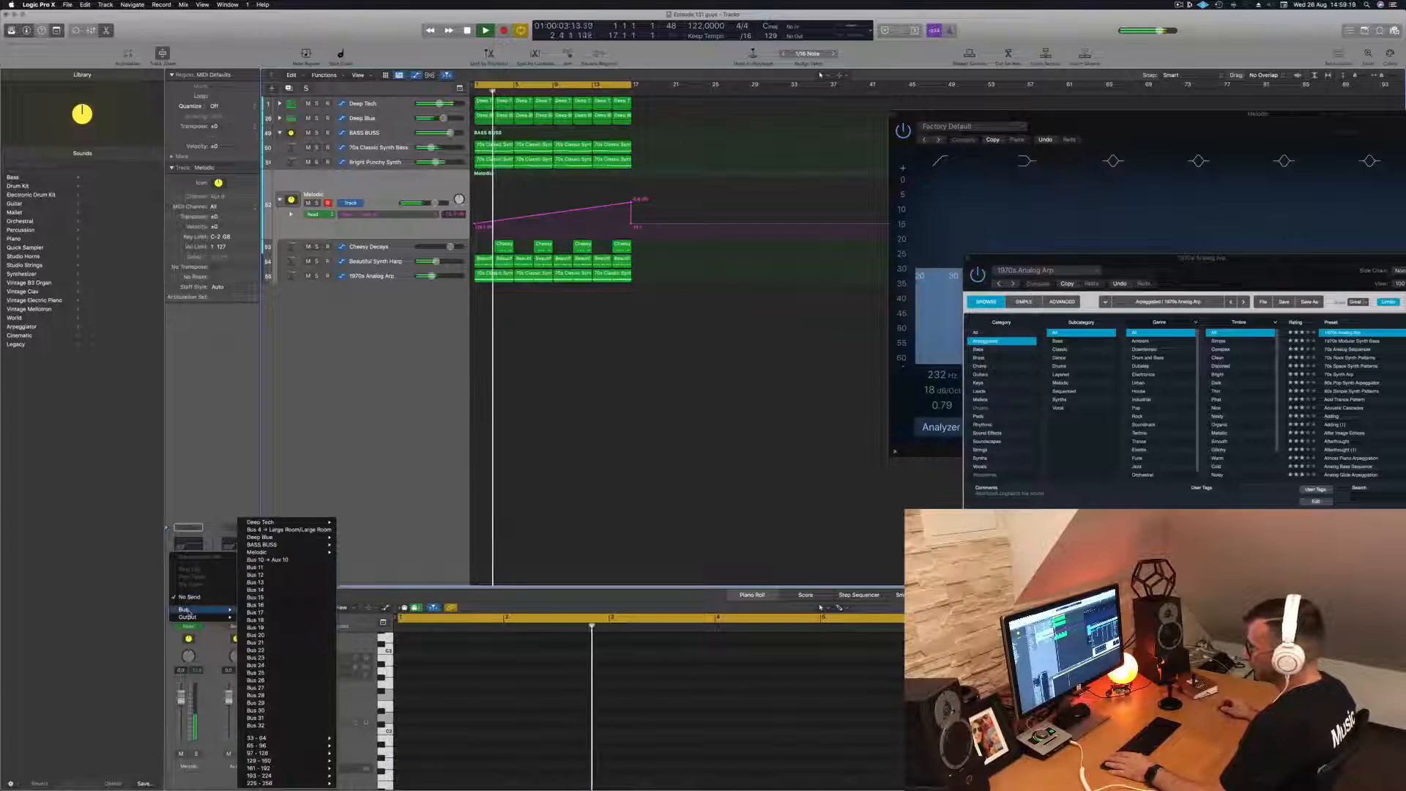
{"action": "left_click", "coordinate": [261, 569]}
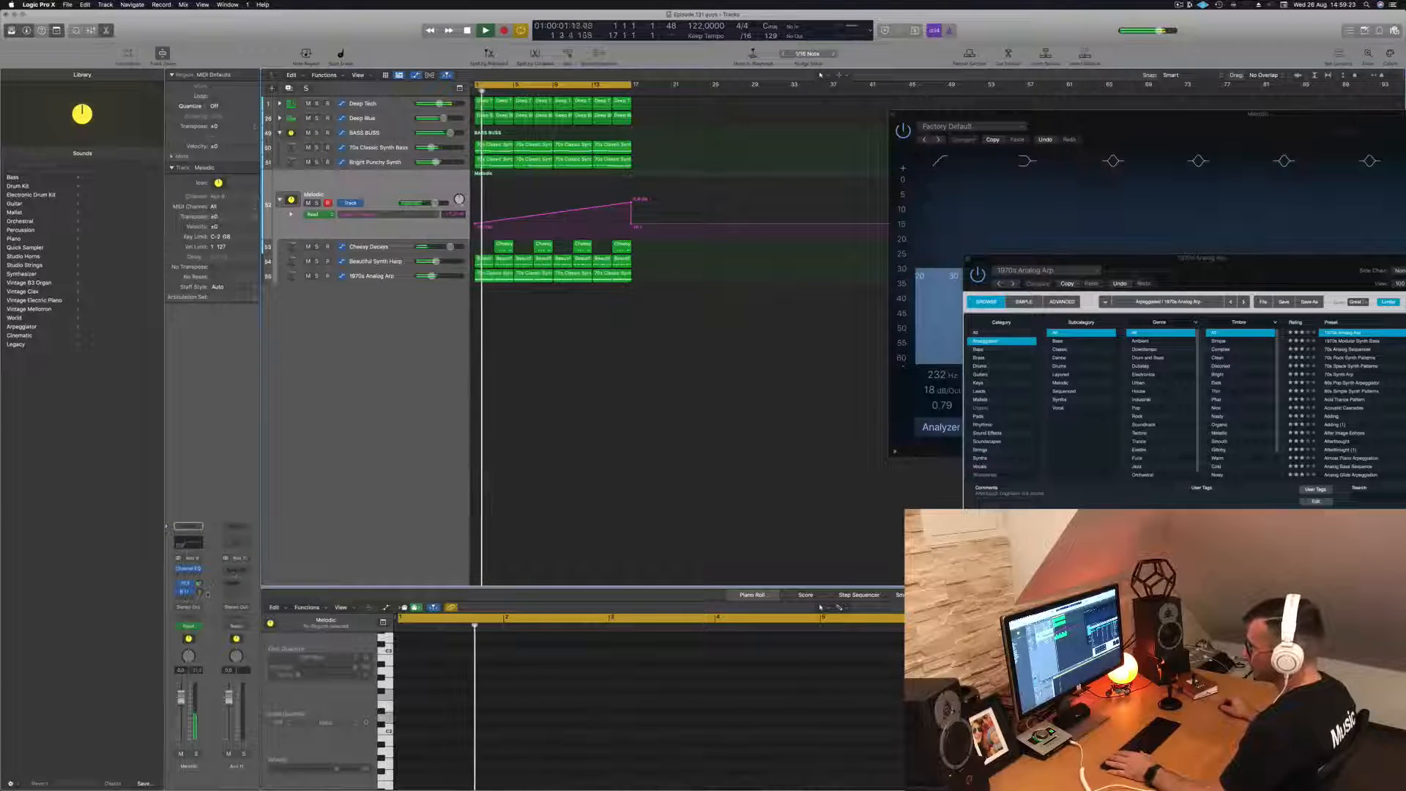
- Insert Delay Designer on the Aux 11 channel and move its window clear of the tracks
{"action": "left_click", "coordinate": [242, 570]}
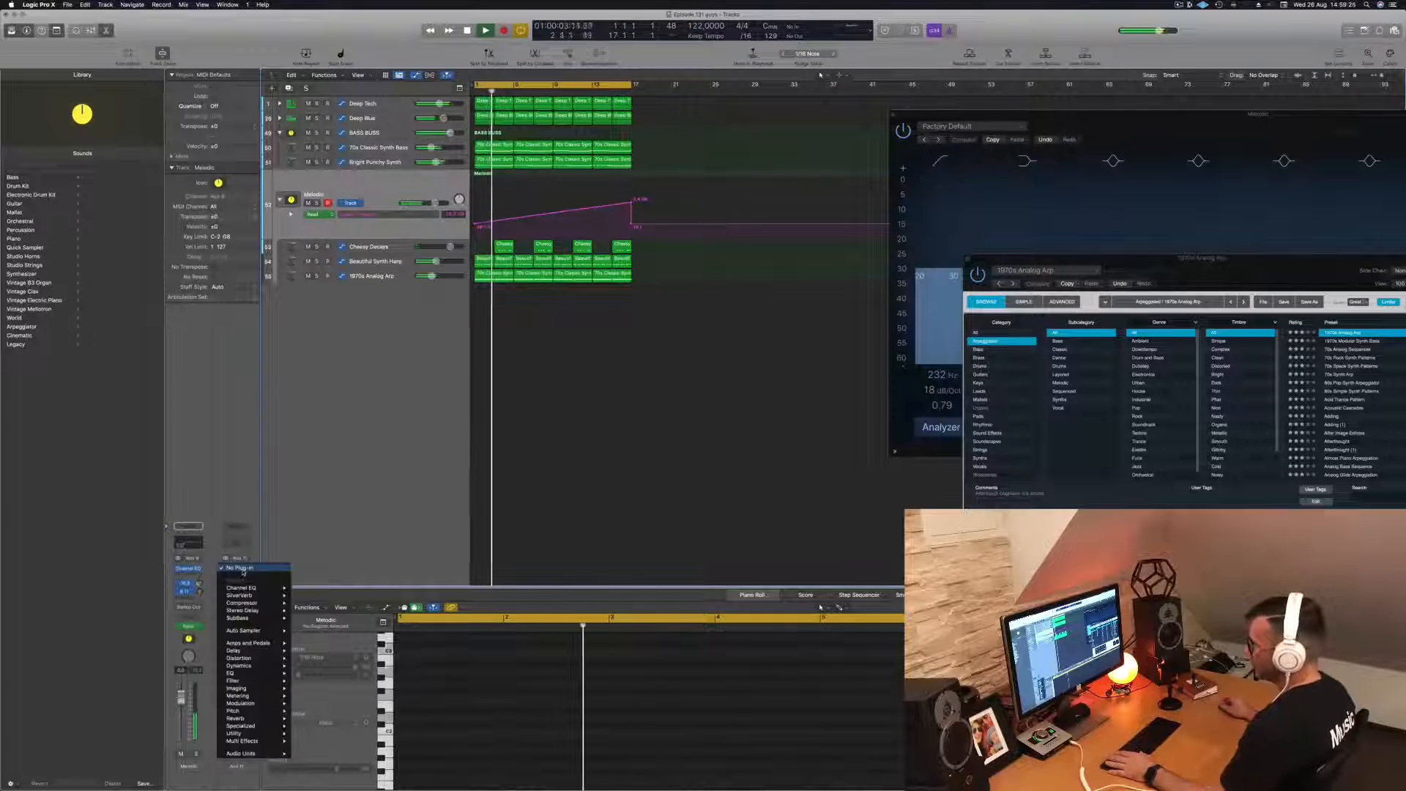
{"action": "mouse_move", "coordinate": [249, 611]}
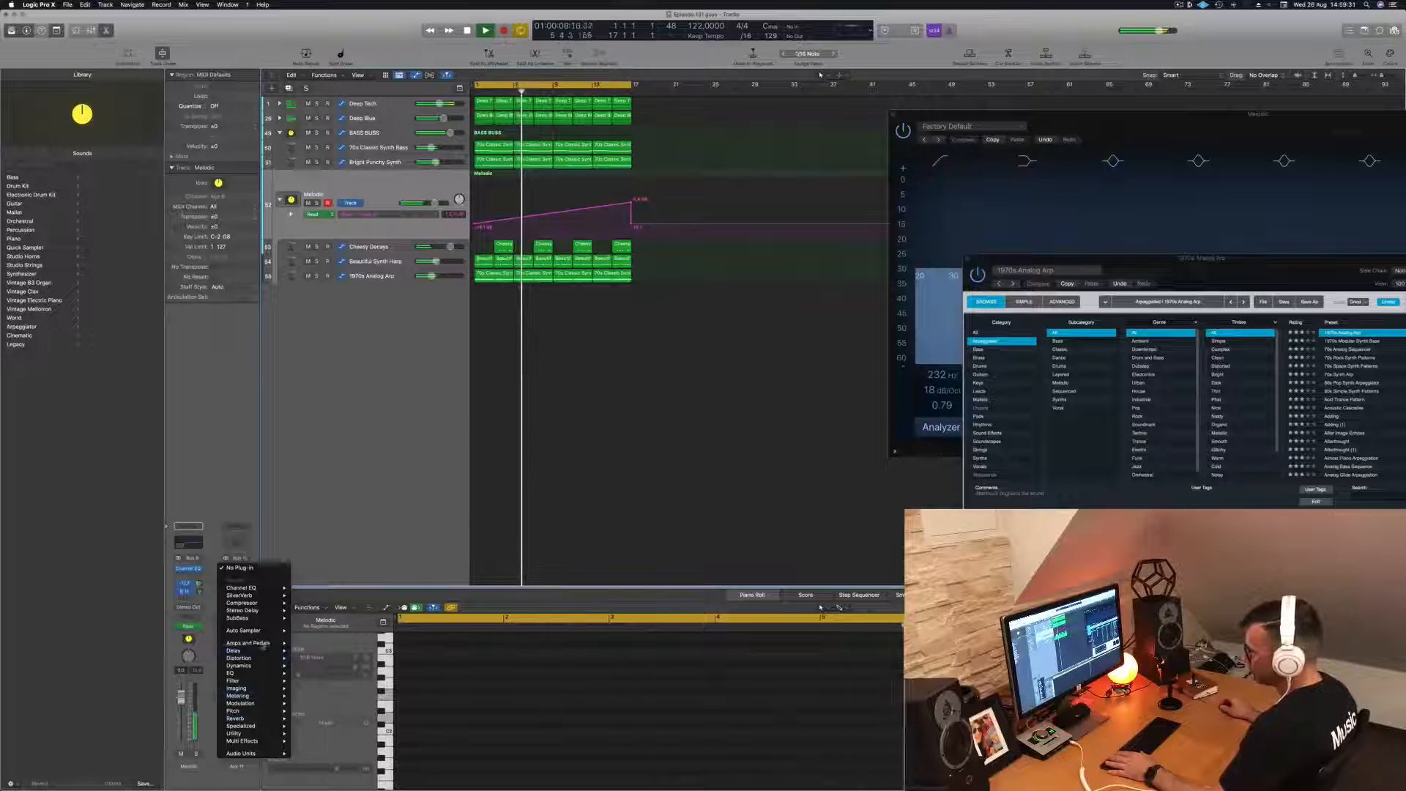
{"action": "mouse_move", "coordinate": [260, 651]}
{"action": "left_click", "coordinate": [377, 650]}
{"action": "left_click_drag", "start_coordinate": [639, 123], "coordinate": [1072, 144]}
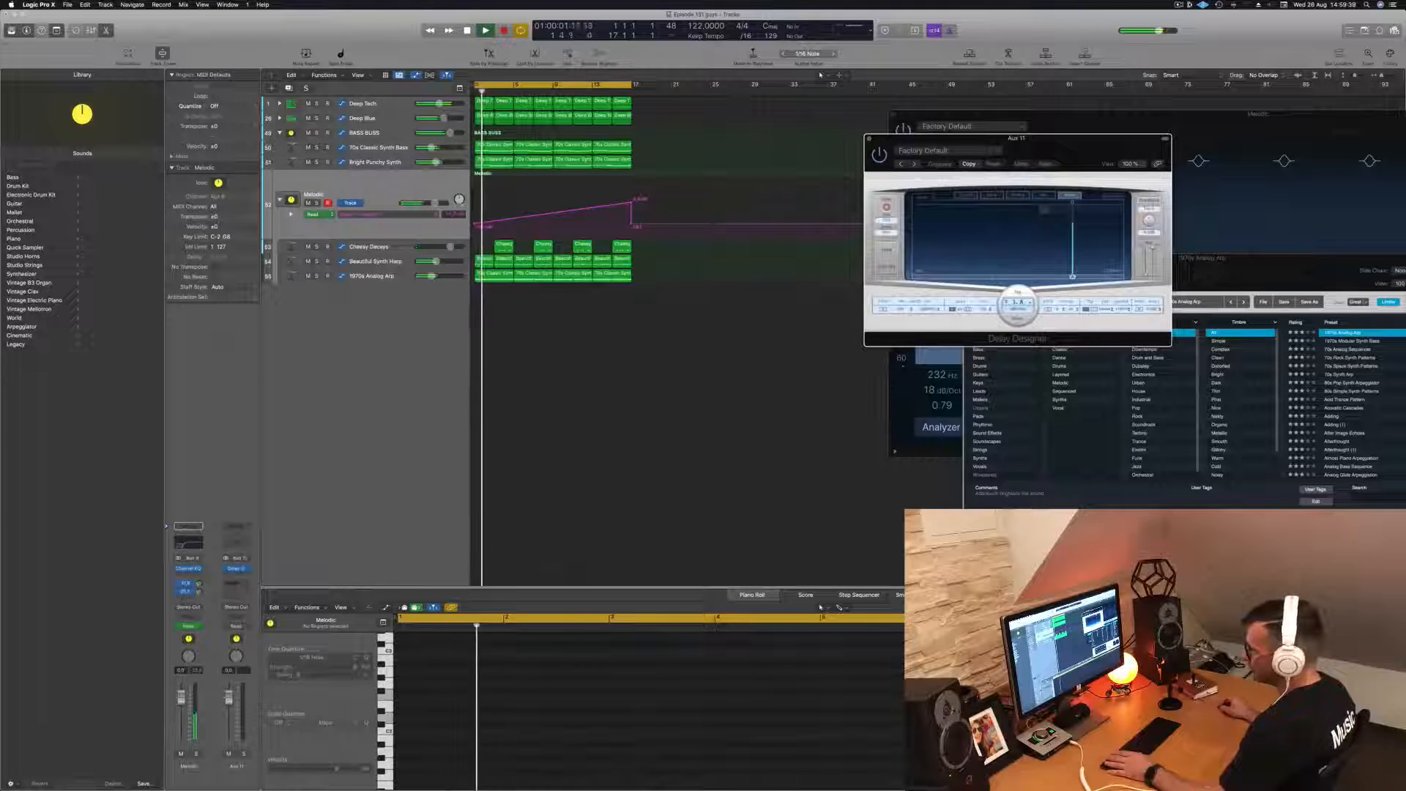
- Adjust the Melodic stack's Bus 11 send level, restart playback and solo the Aux 11 channel
{"action": "left_click", "coordinate": [199, 592]}
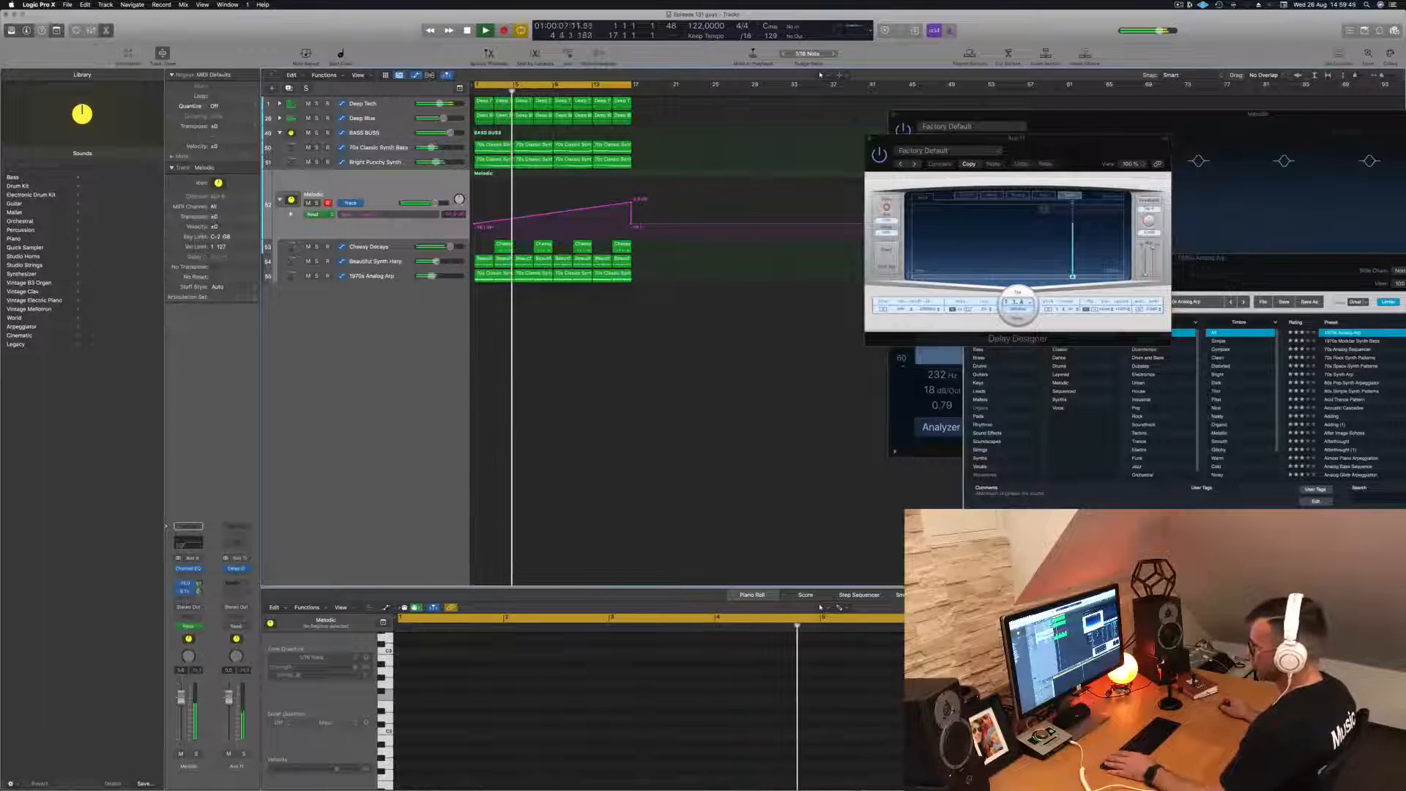
{"action": "key", "text": "space"}
{"action": "key", "text": "space"}
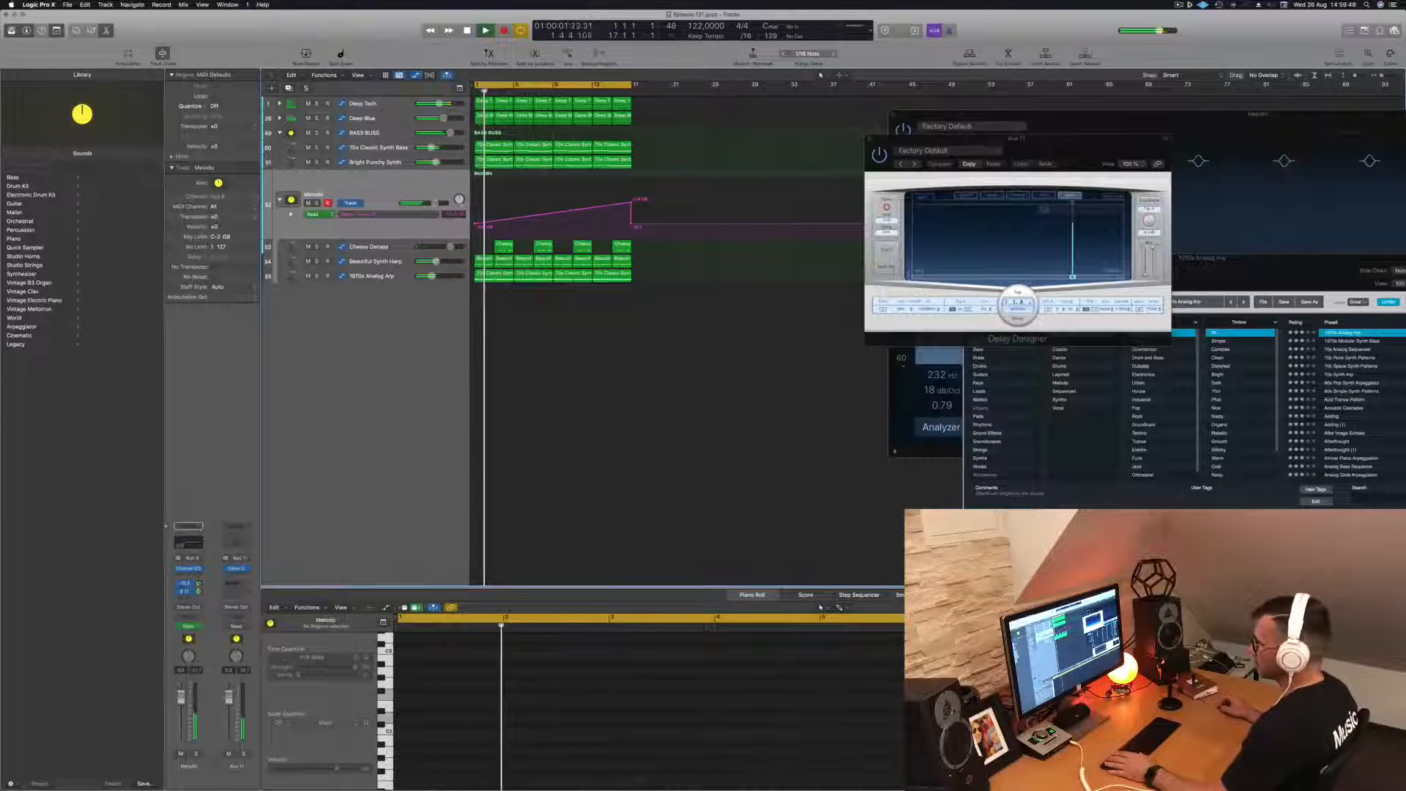
{"action": "left_click", "coordinate": [244, 753]}
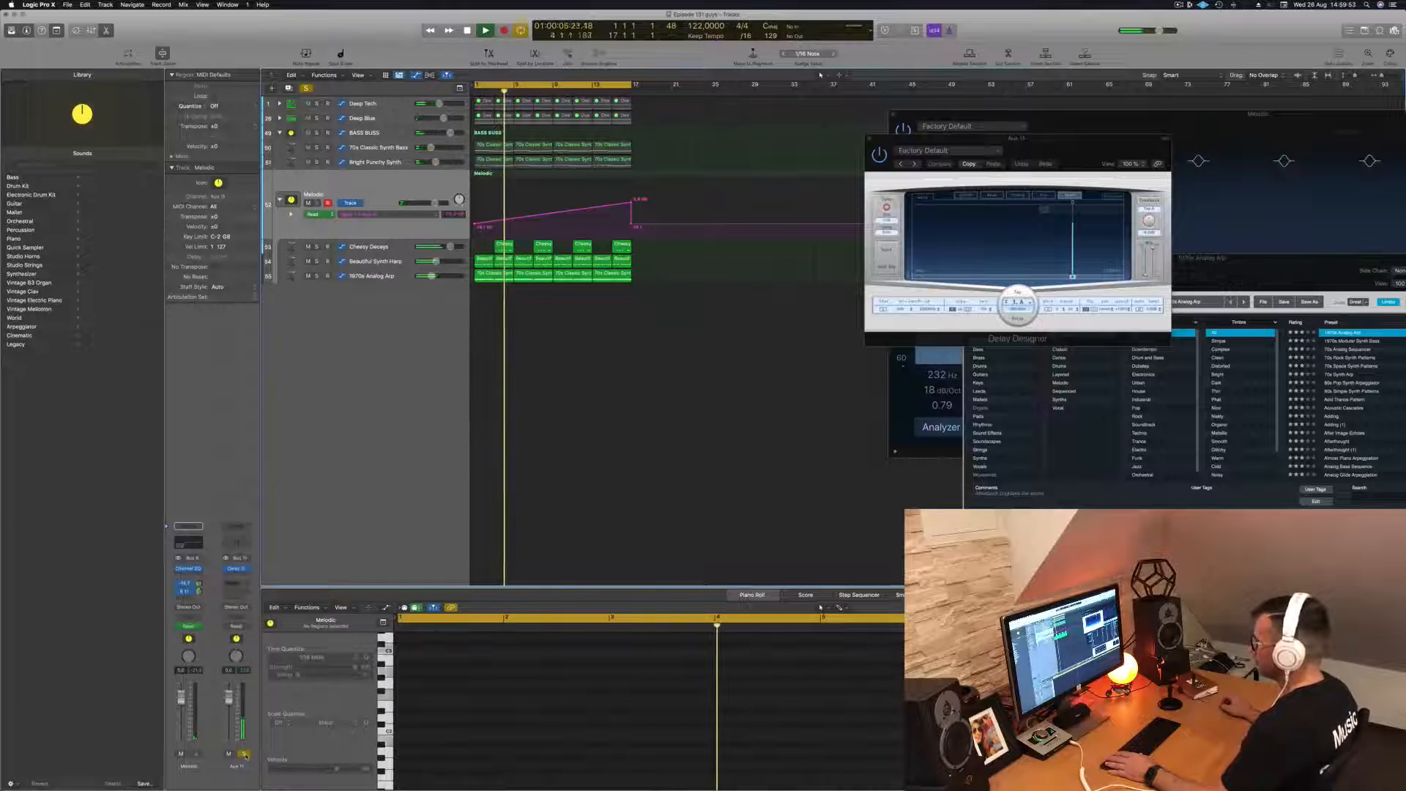
- Audition Delay Designer's presets one after another, settling on 1/16 Alternating Pan
{"action": "left_click", "coordinate": [914, 164]}
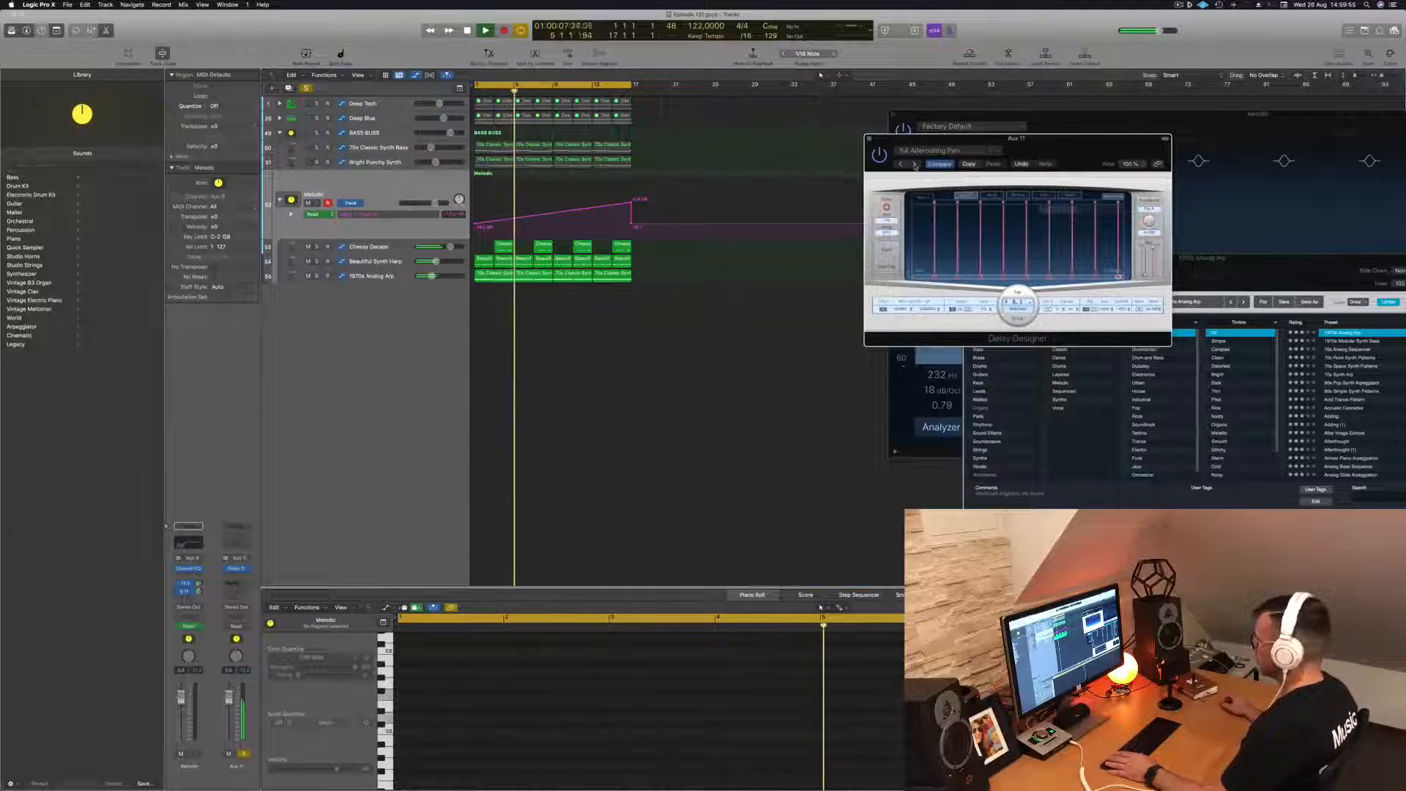
{"action": "left_click", "coordinate": [915, 164]}
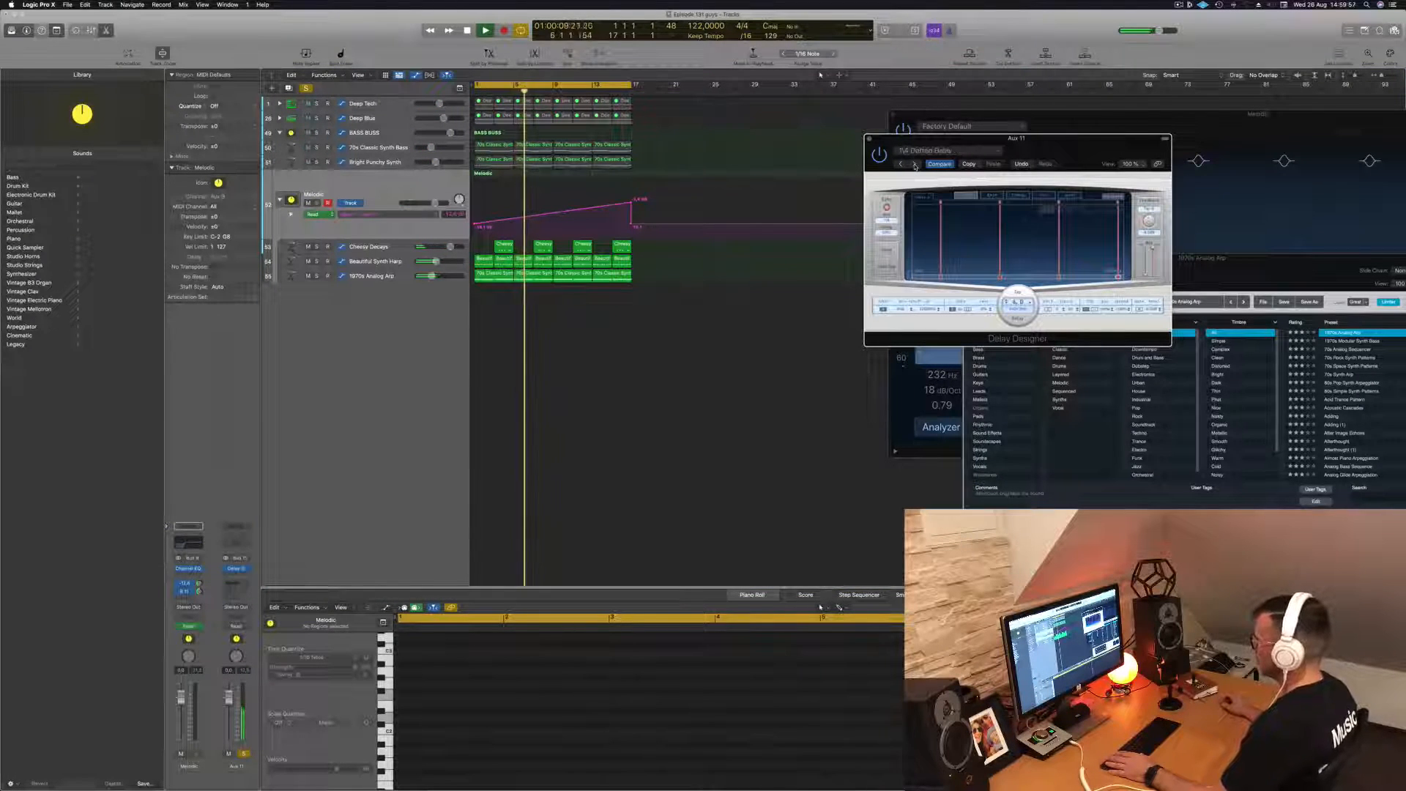
{"action": "left_click", "coordinate": [915, 164]}
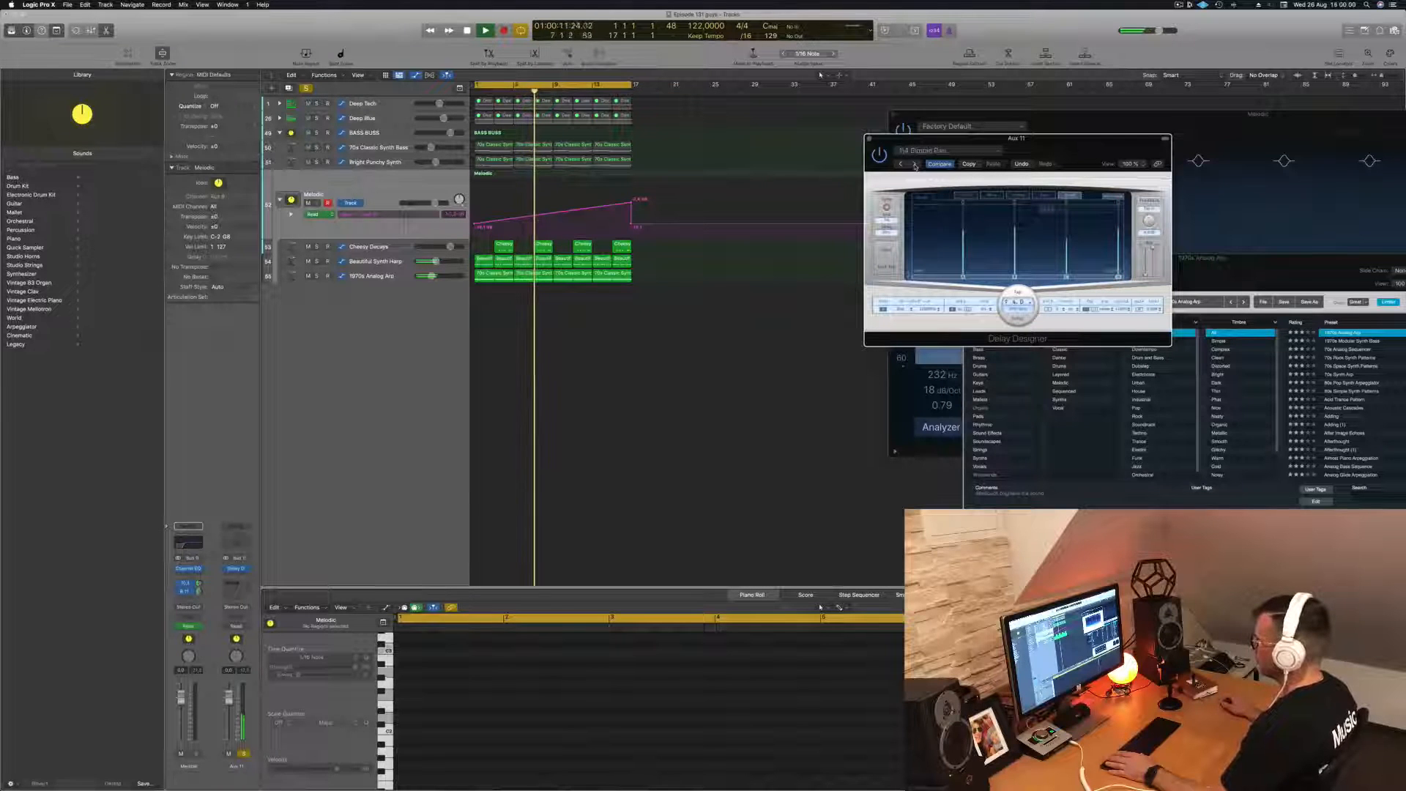
{"action": "left_click", "coordinate": [915, 164]}
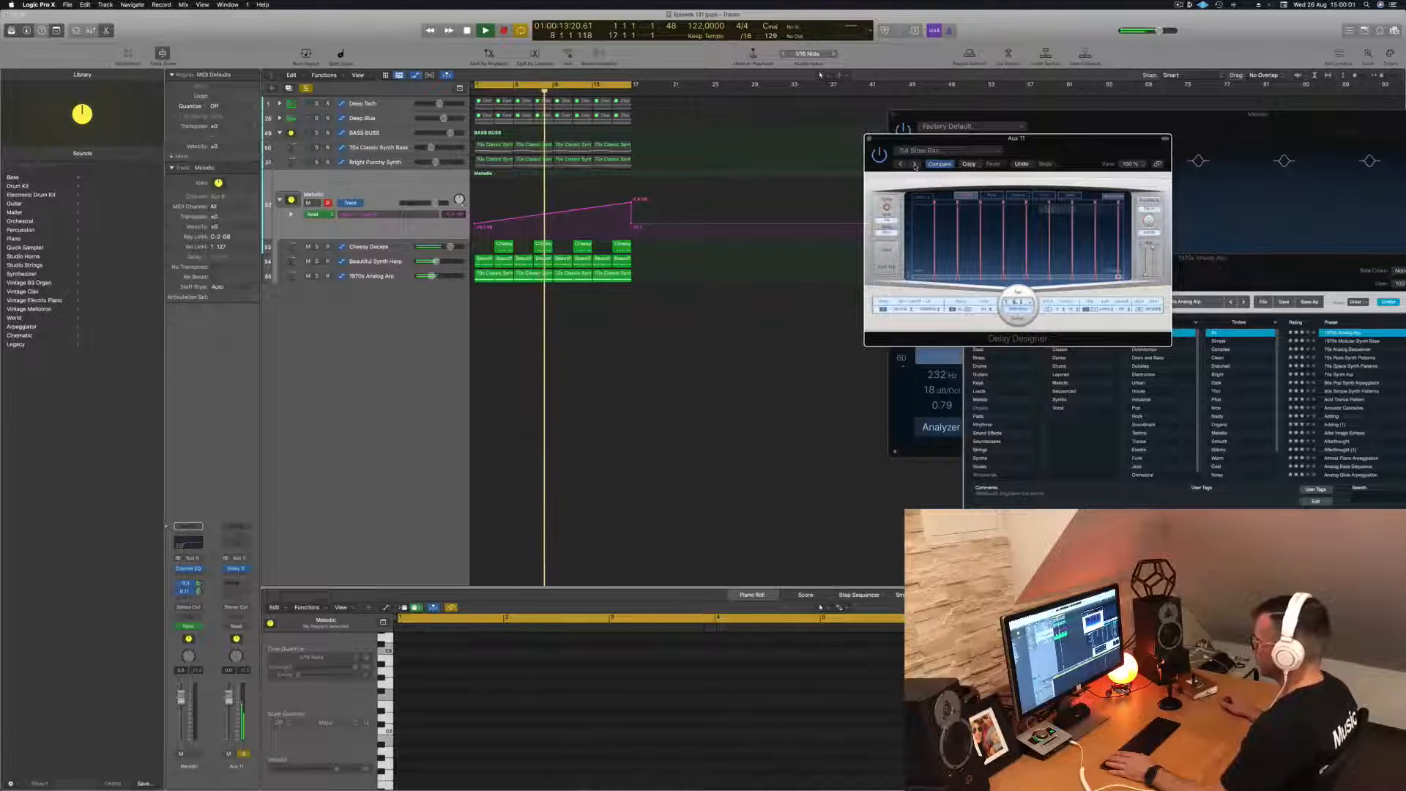
{"action": "left_click", "coordinate": [915, 164]}
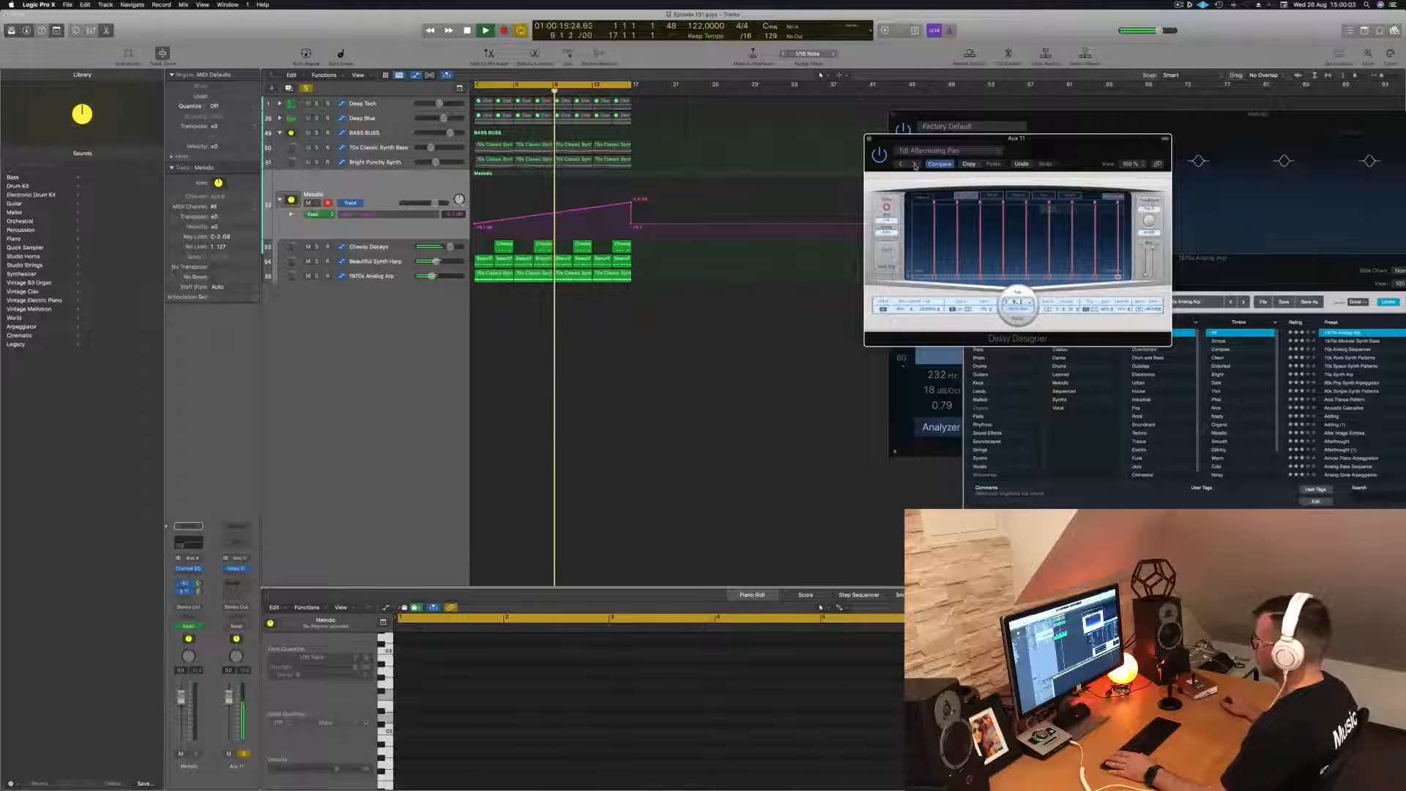
{"action": "left_click", "coordinate": [915, 164]}
{"action": "left_click", "coordinate": [915, 164]}
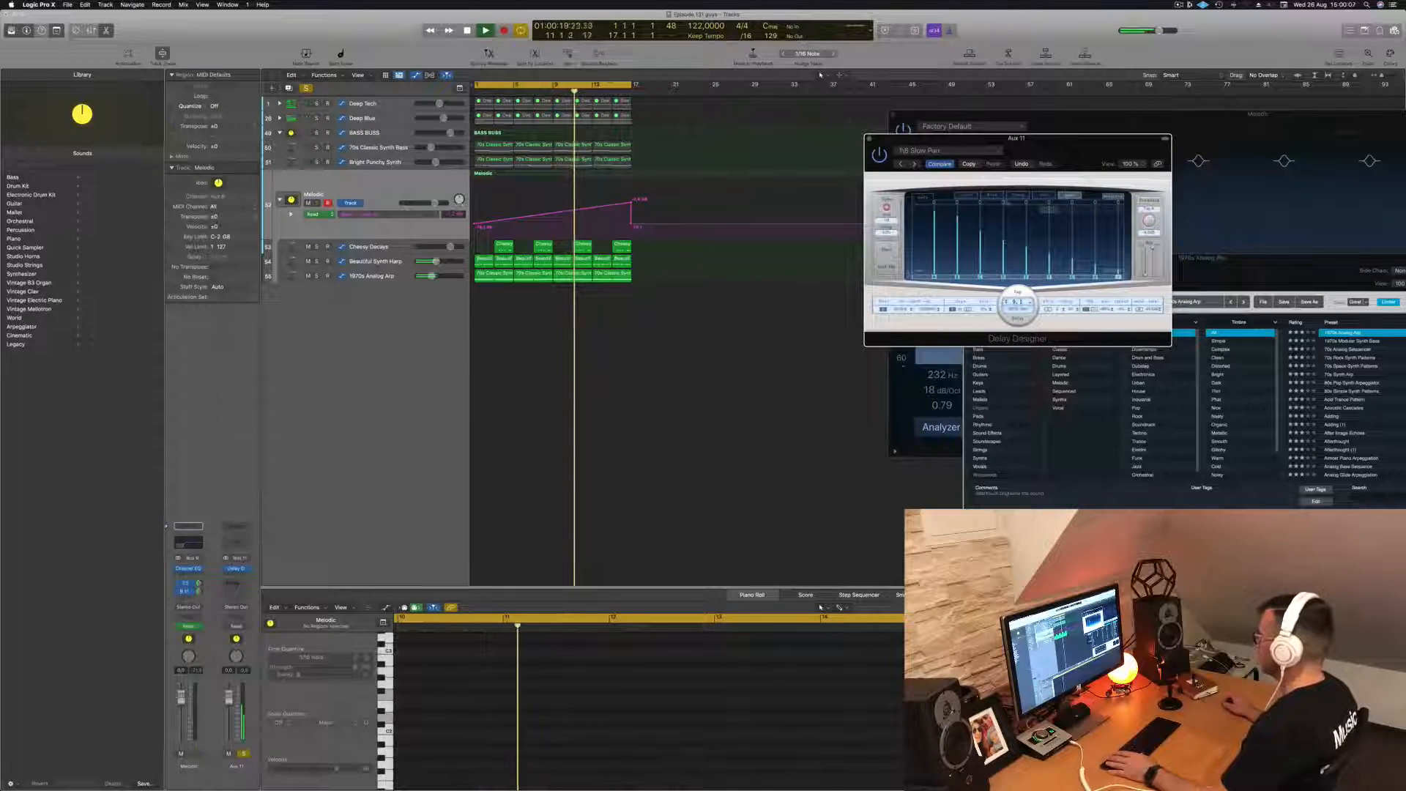
{"action": "left_click", "coordinate": [914, 164]}
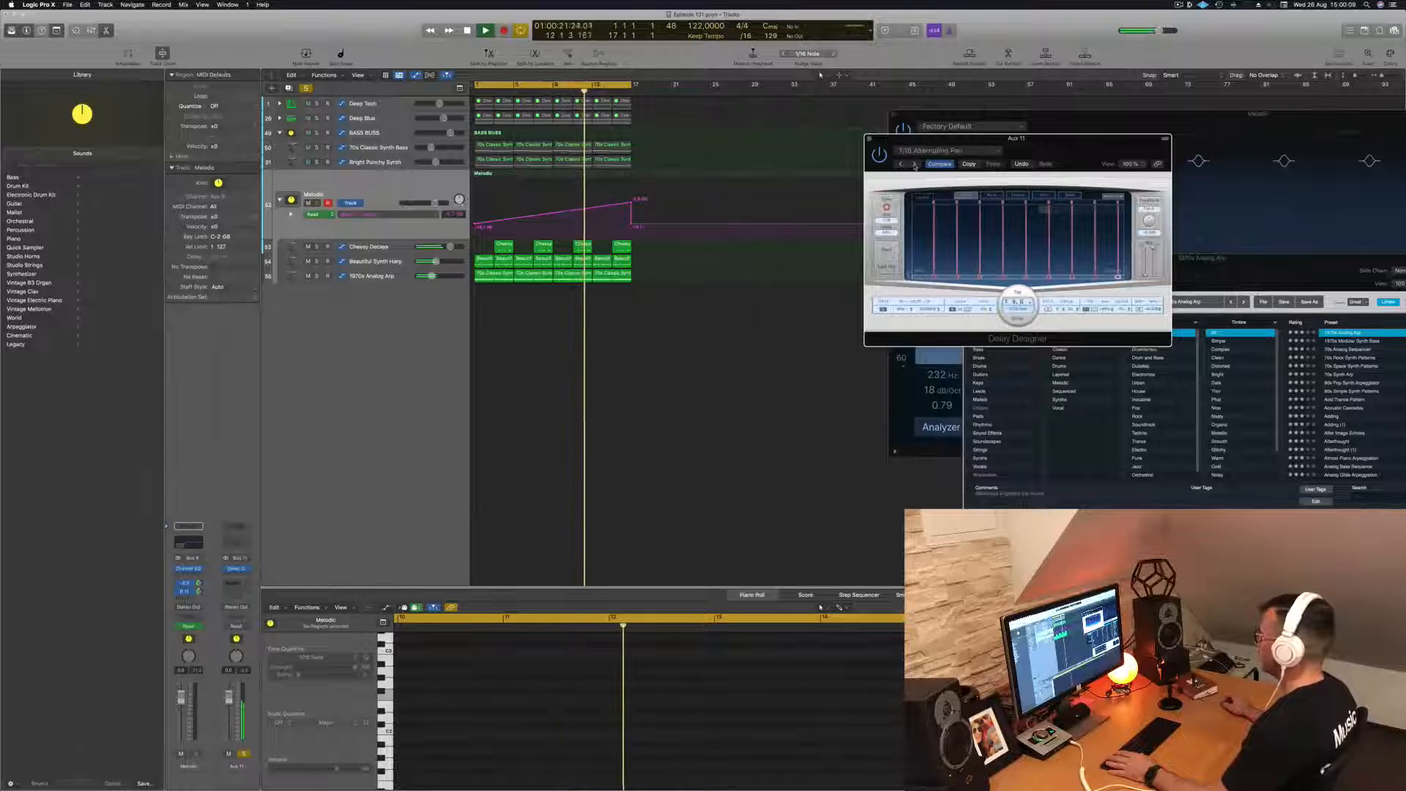
- Close Delay Designer and take the Aux 11 channel out of solo
{"action": "left_click_drag", "start_coordinate": [889, 144], "coordinate": [845, 150]}
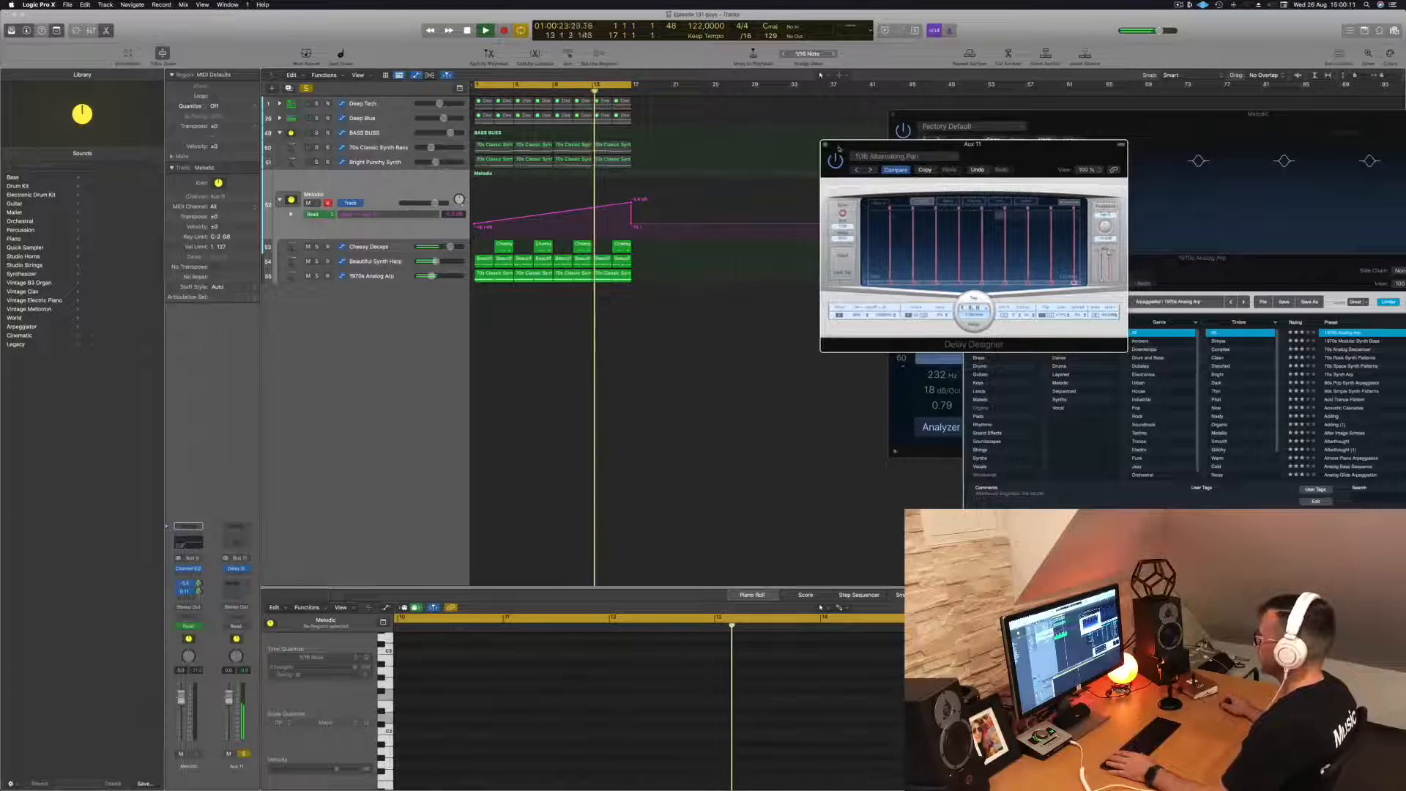
{"action": "left_click", "coordinate": [825, 144]}
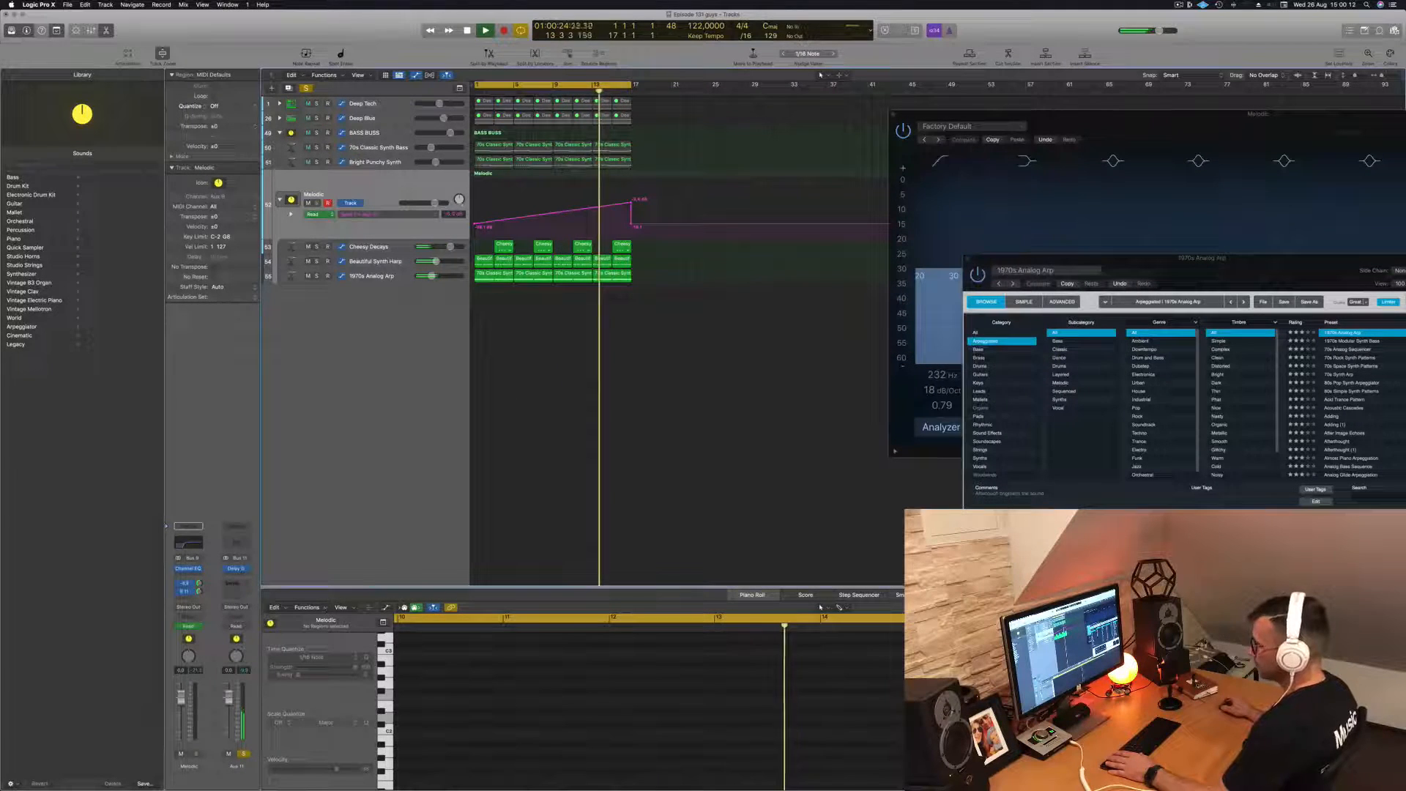
{"action": "left_click", "coordinate": [243, 753]}
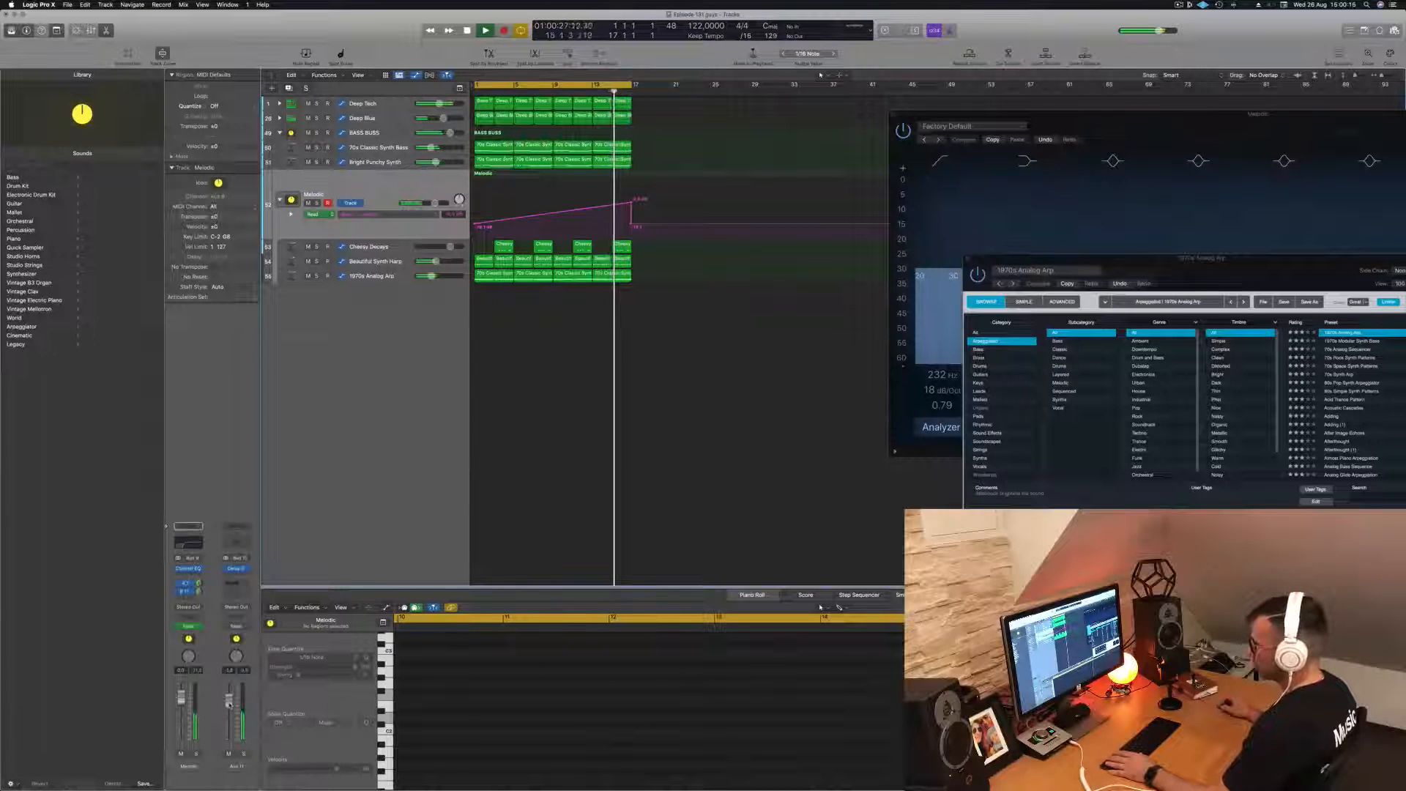
- Add a Channel EQ on Aux 11 with a 12 dB/Oct low cut at 240 Hz, and close it
{"action": "left_click", "coordinate": [236, 542]}
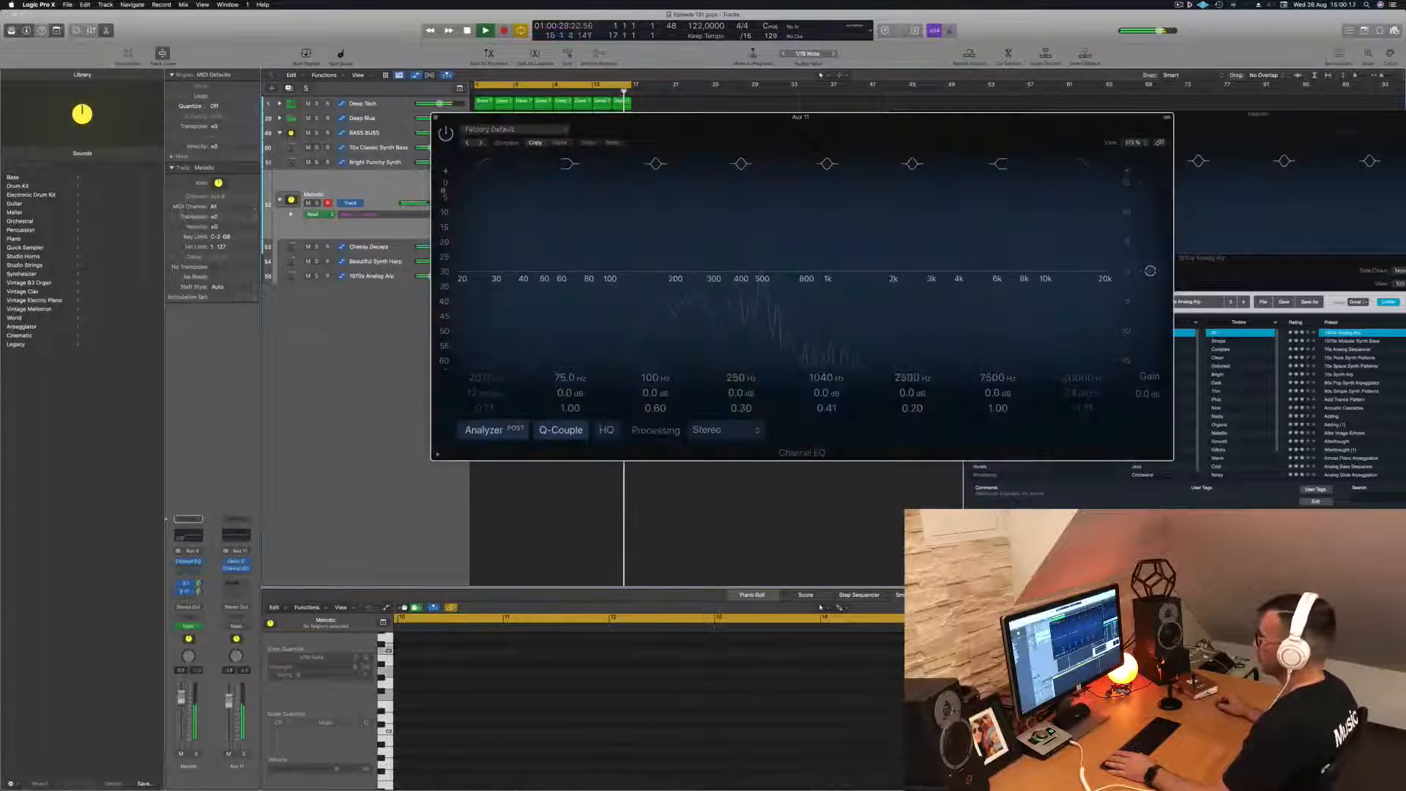
{"action": "left_click", "coordinate": [484, 162]}
{"action": "left_click_drag", "start_coordinate": [476, 244], "coordinate": [713, 232]}
{"action": "left_click_drag", "start_coordinate": [691, 287], "coordinate": [693, 283]}
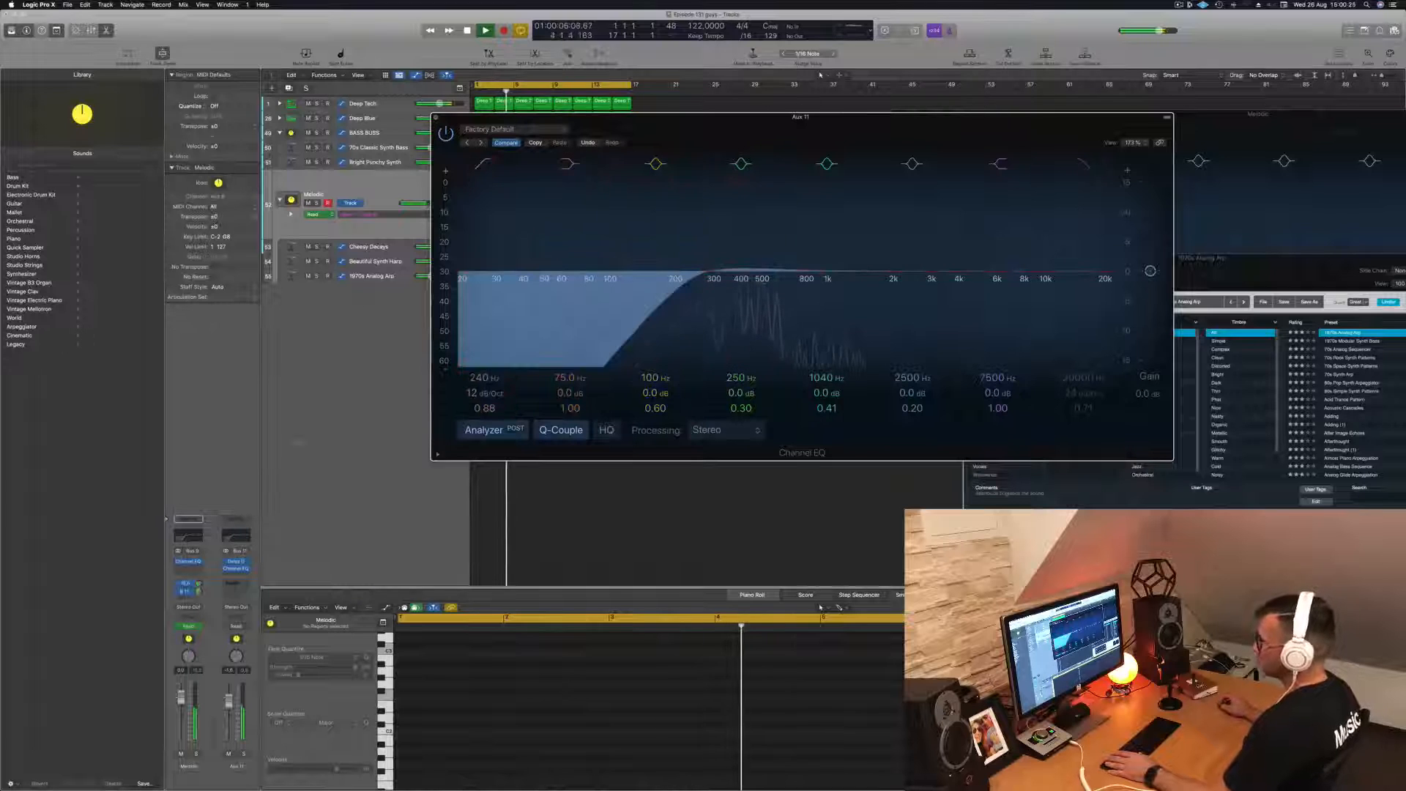
{"action": "left_click", "coordinate": [436, 117]}
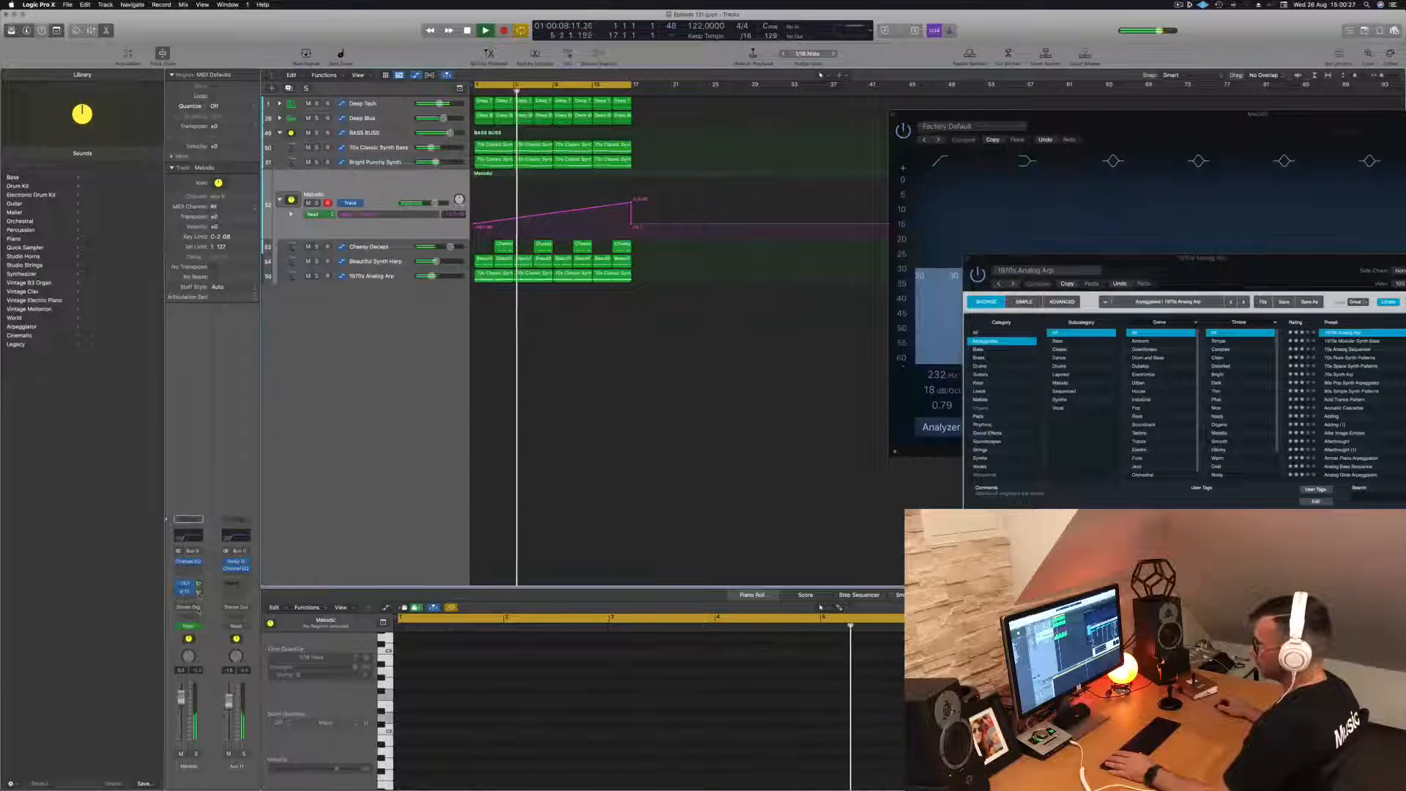
- Stop playback, create a software instrument track with Alchemy and add two more tracks with duplicate settings
{"action": "key", "text": "space"}
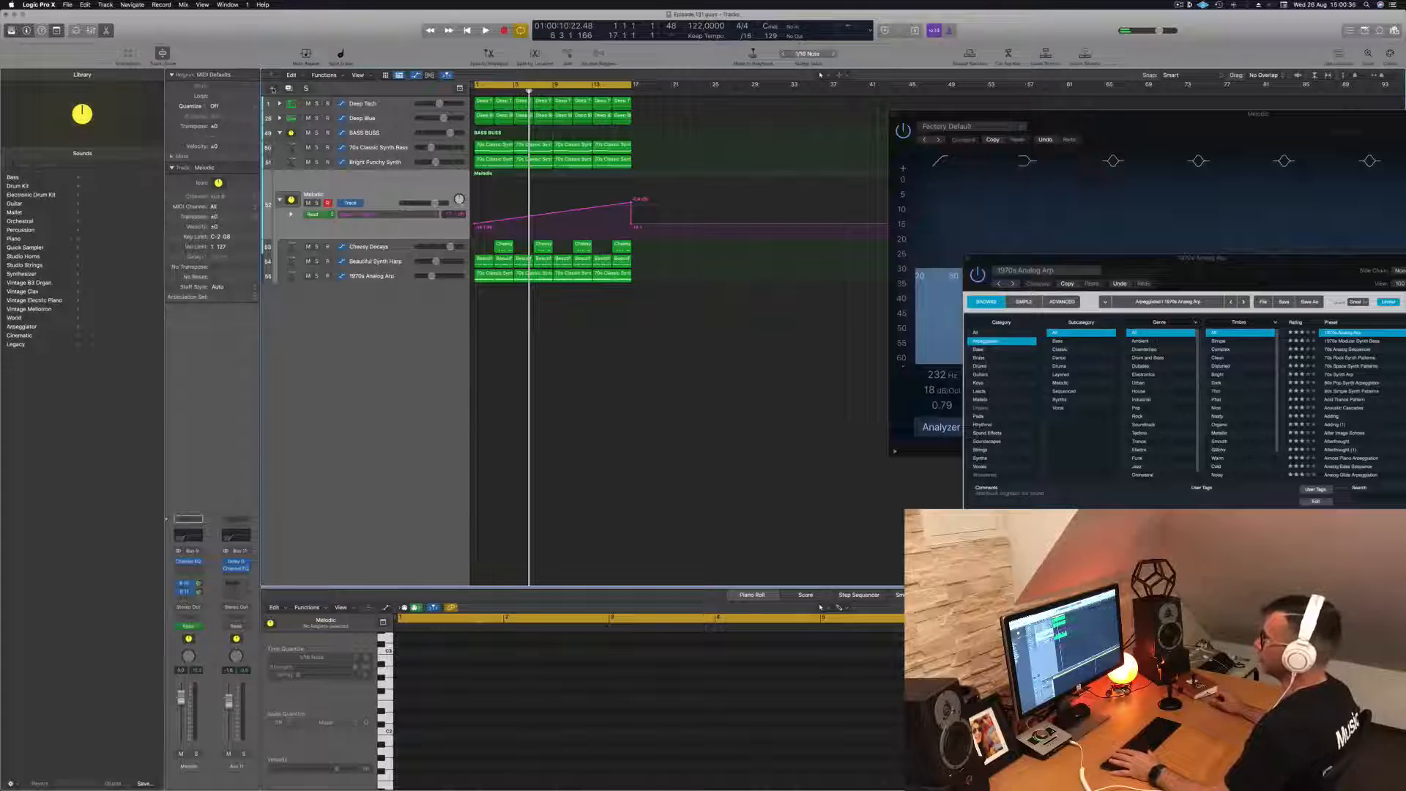
{"action": "key", "text": "alt+super+n"}
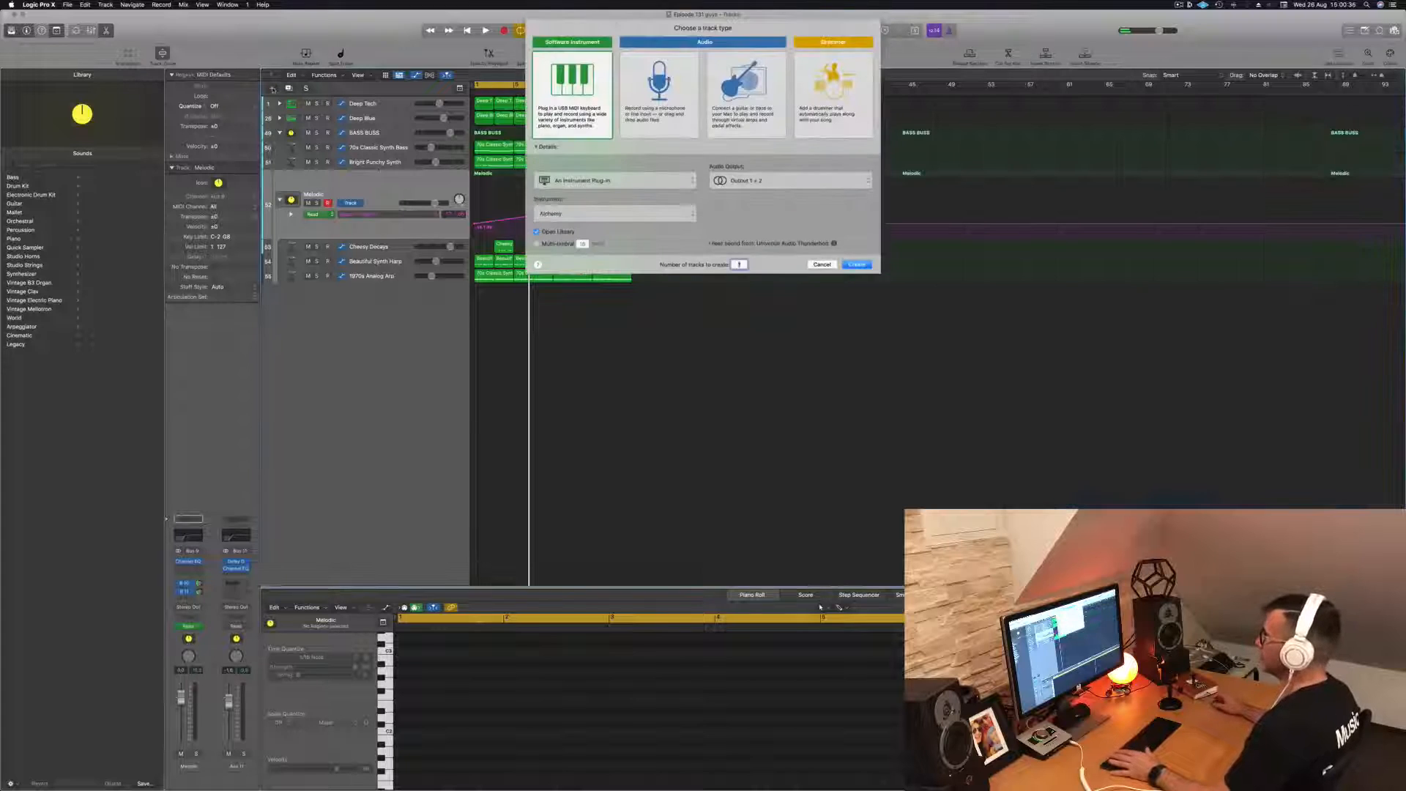
{"action": "left_click", "coordinate": [853, 265]}
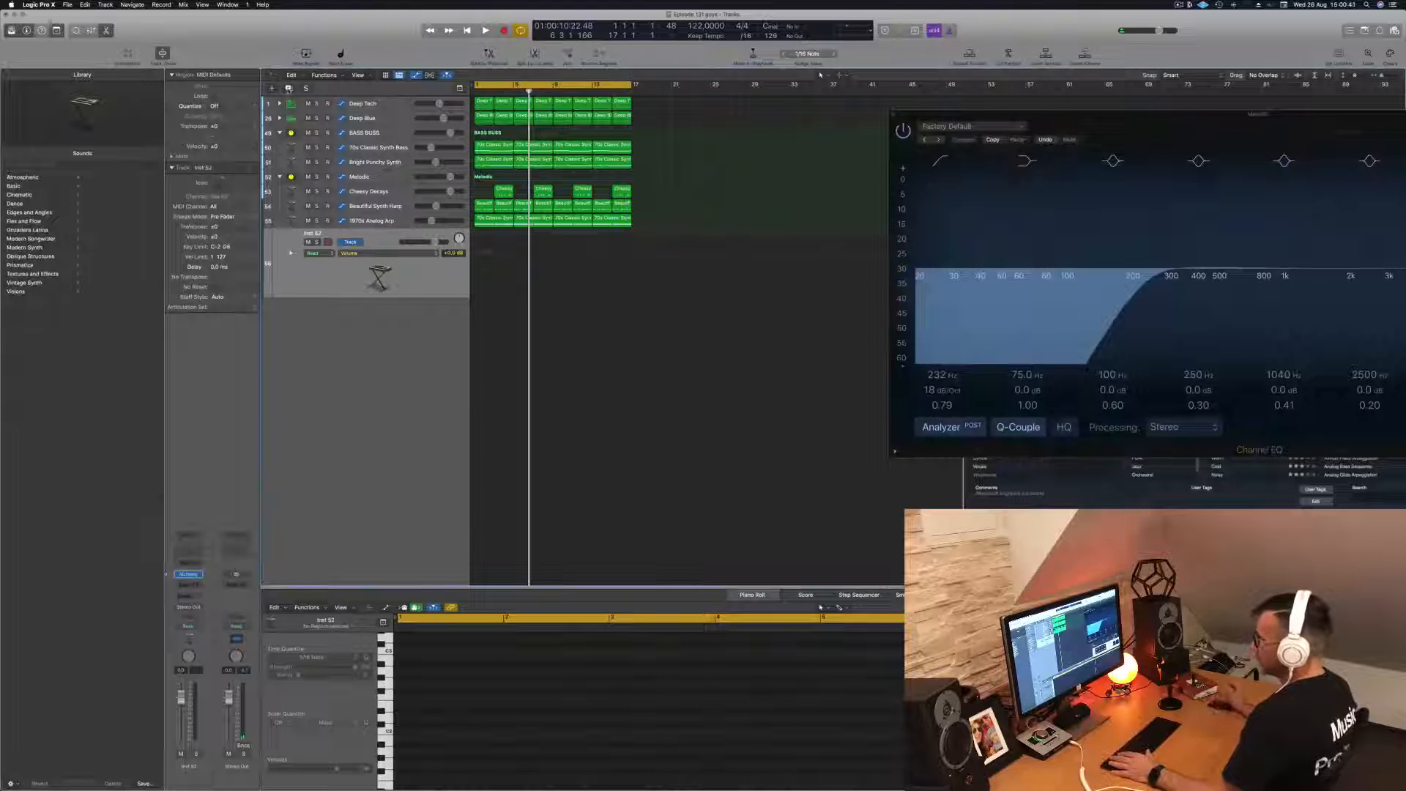
{"action": "left_click", "coordinate": [288, 88]}
{"action": "left_click", "coordinate": [290, 89]}
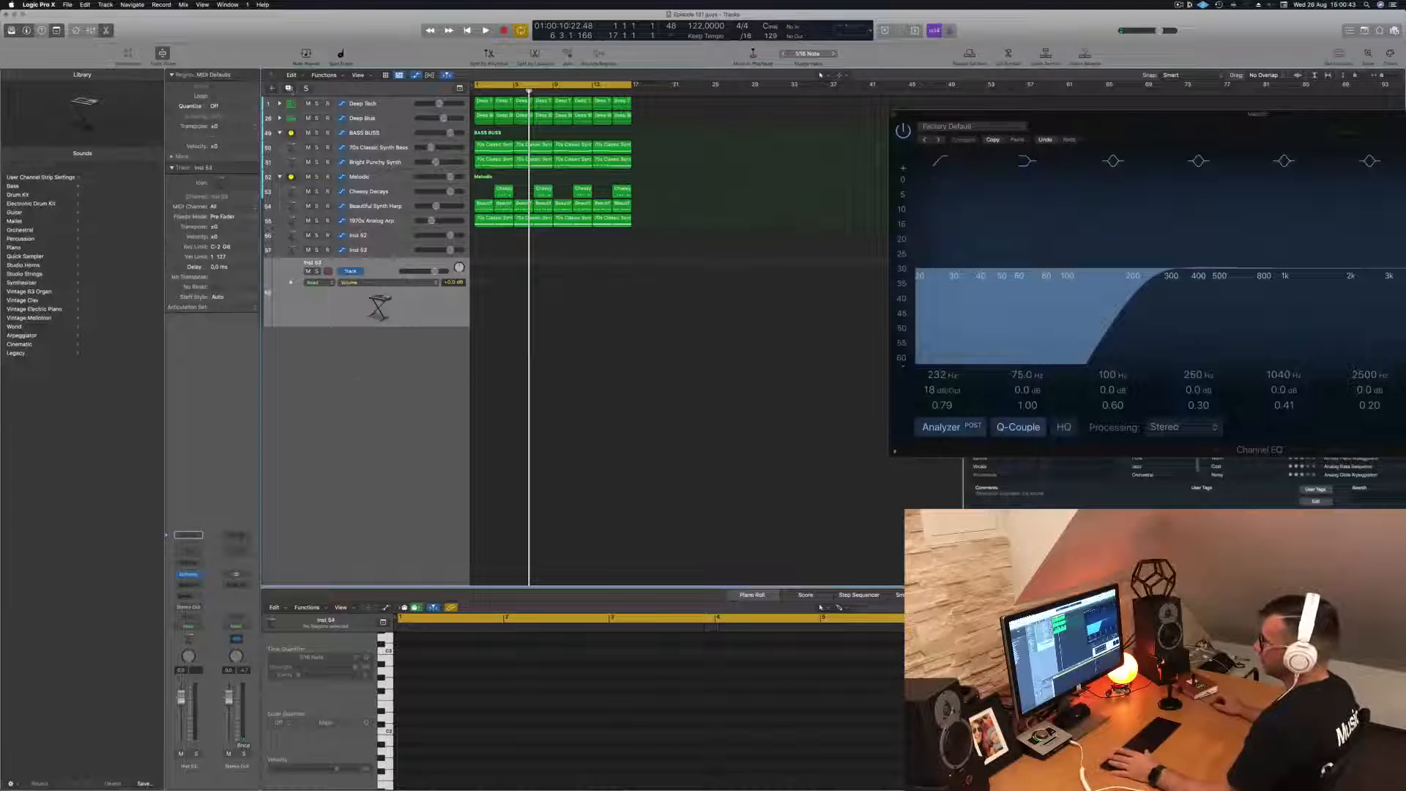
- Group the three new instrument tracks into a track stack named LEADS
{"action": "left_click", "coordinate": [384, 237]}
{"action": "right_click", "coordinate": [385, 238]}
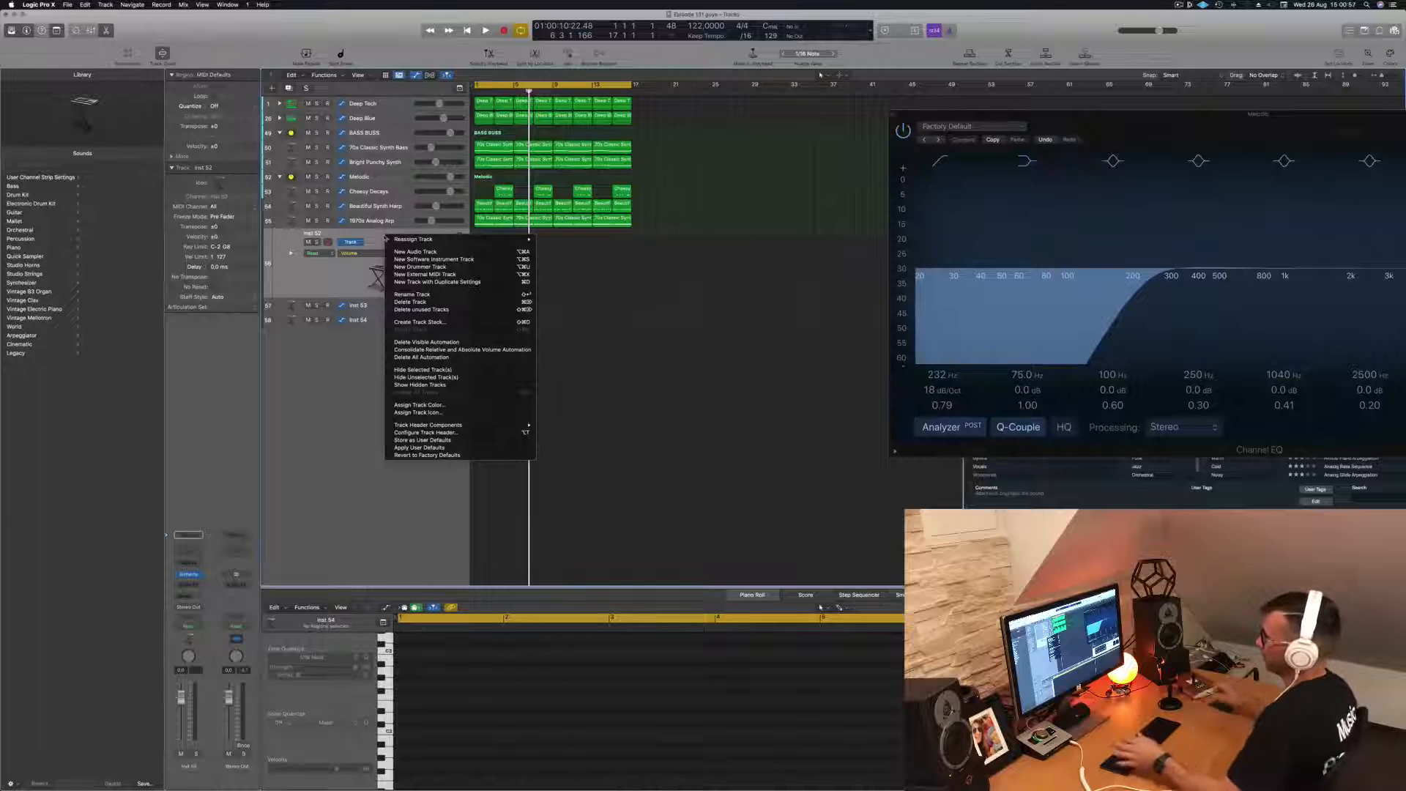
{"action": "left_click", "coordinate": [377, 238]}
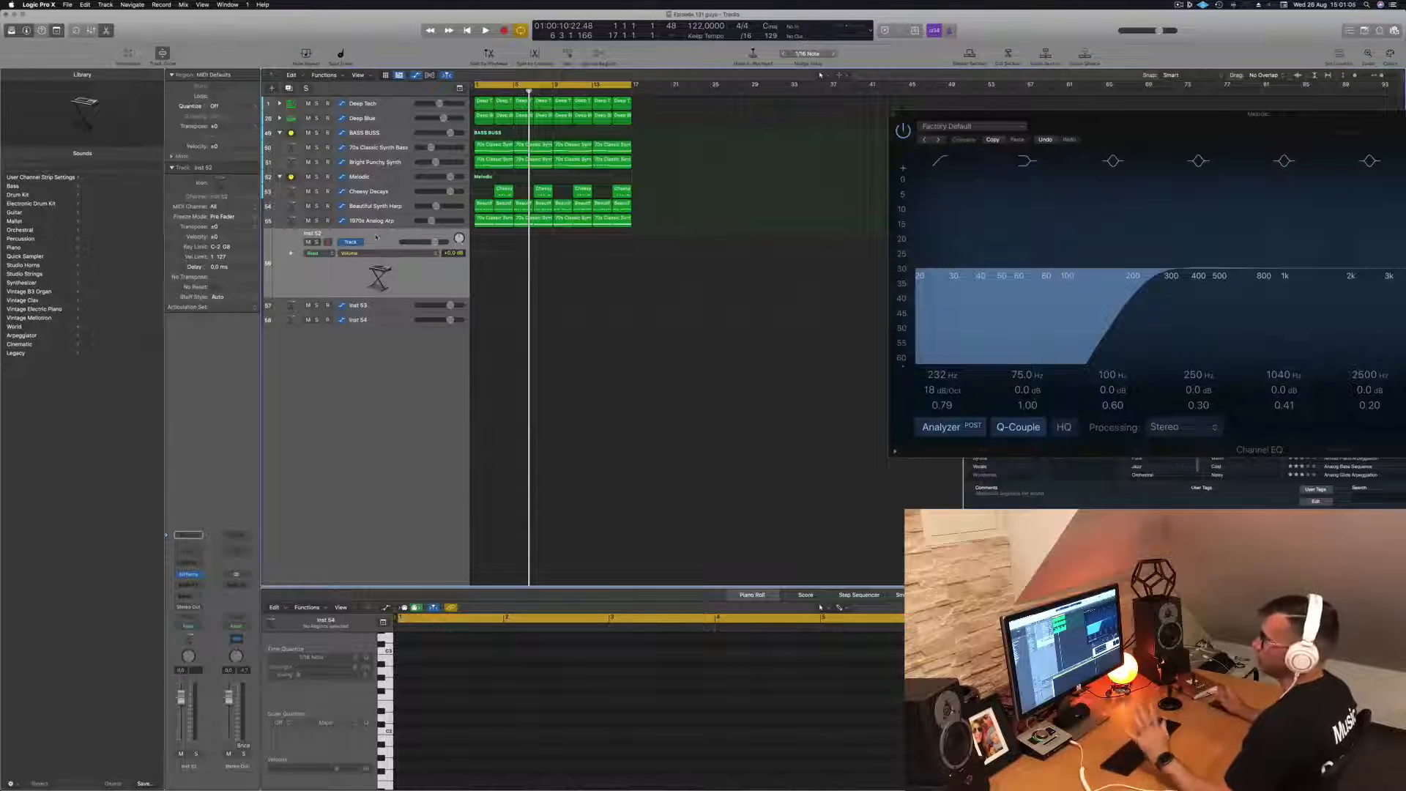
{"action": "right_click", "coordinate": [380, 237]}
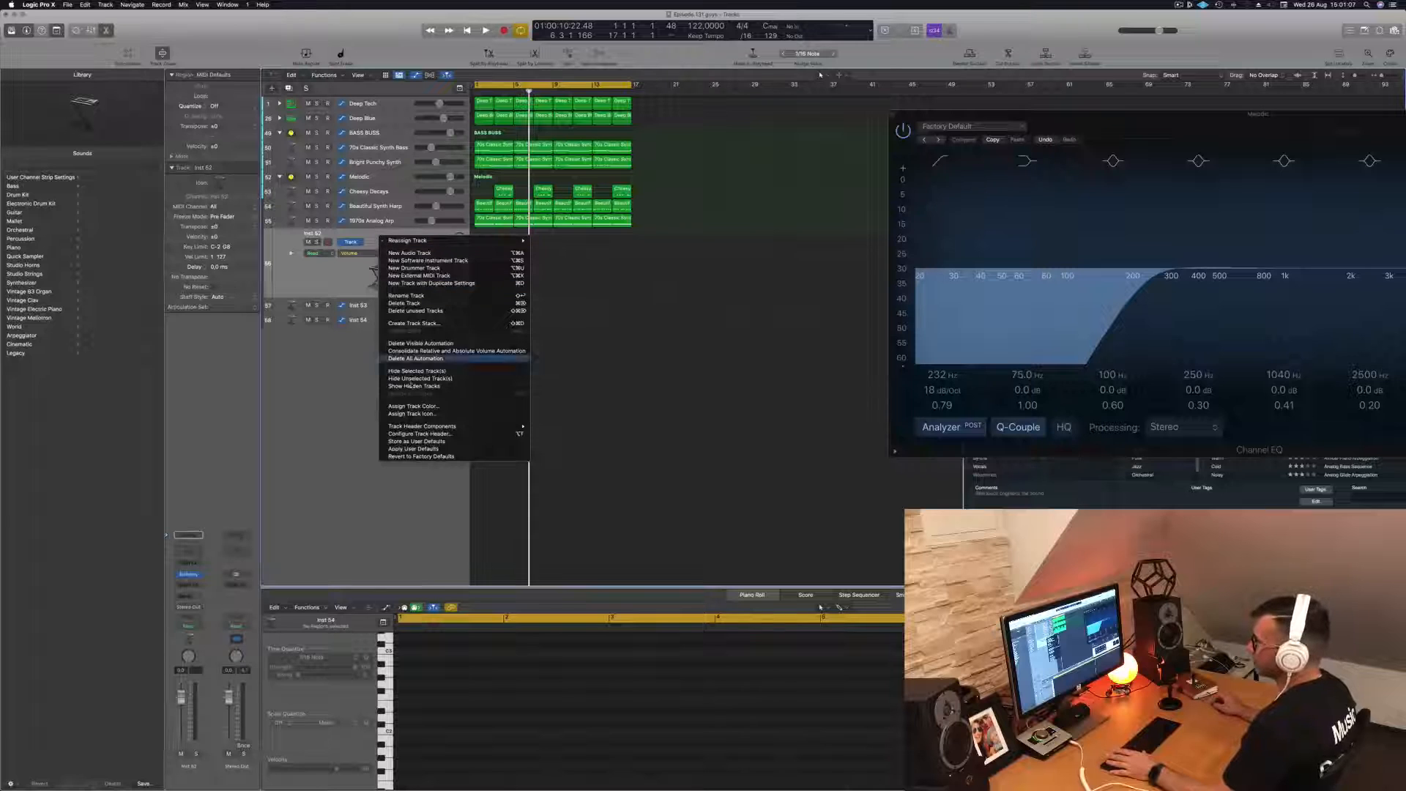
{"action": "left_click", "coordinate": [417, 323]}
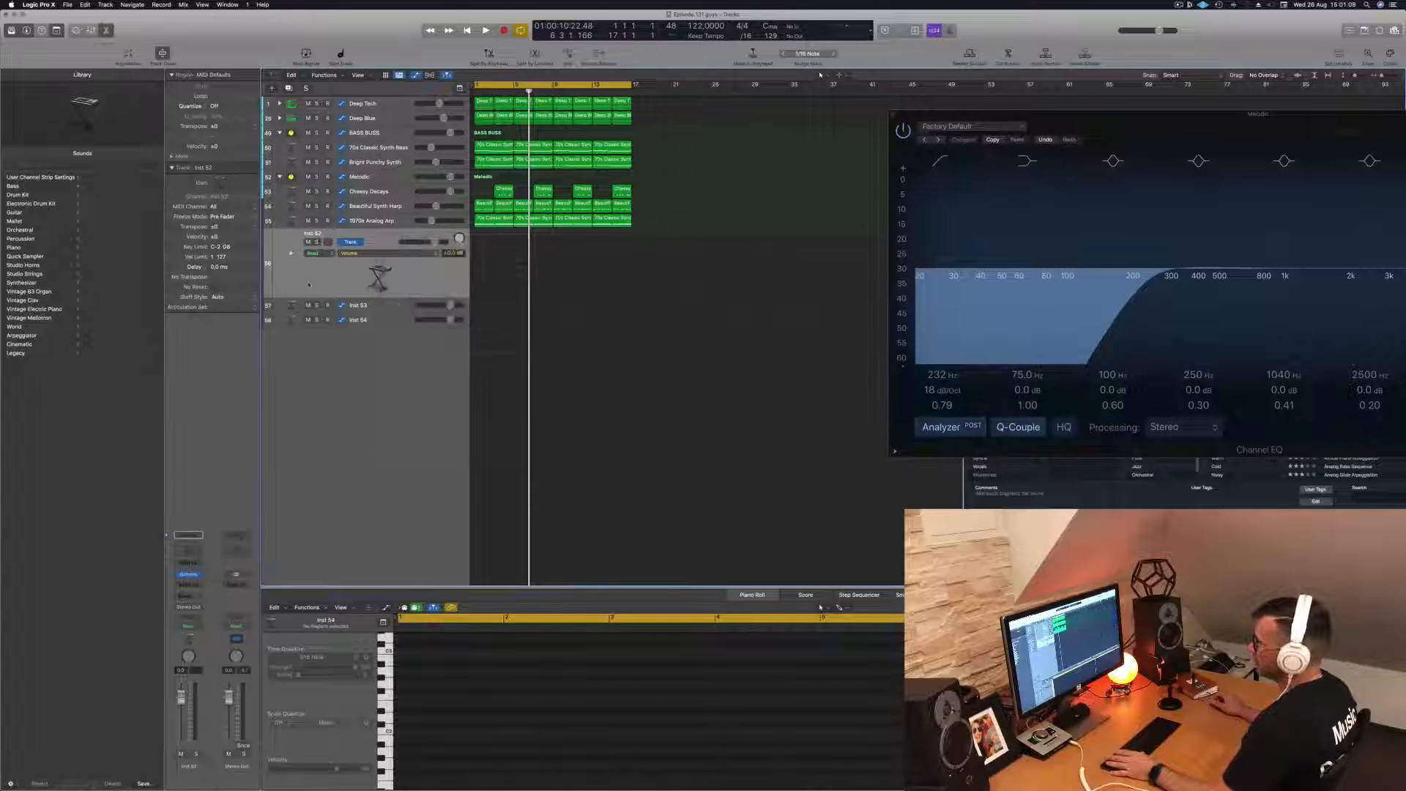
{"action": "key", "text": "Return"}
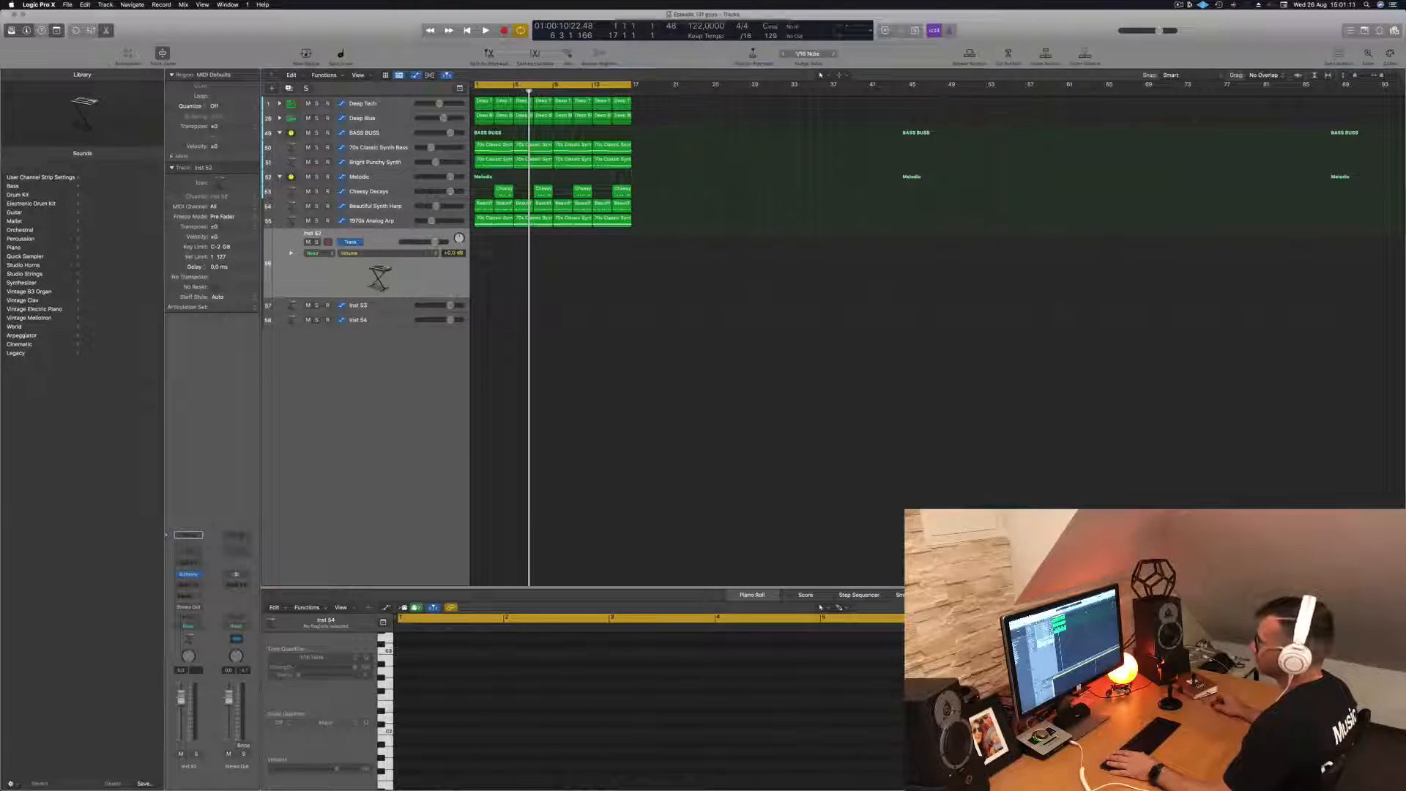
{"action": "left_click_drag", "start_coordinate": [389, 323], "coordinate": [394, 249]}
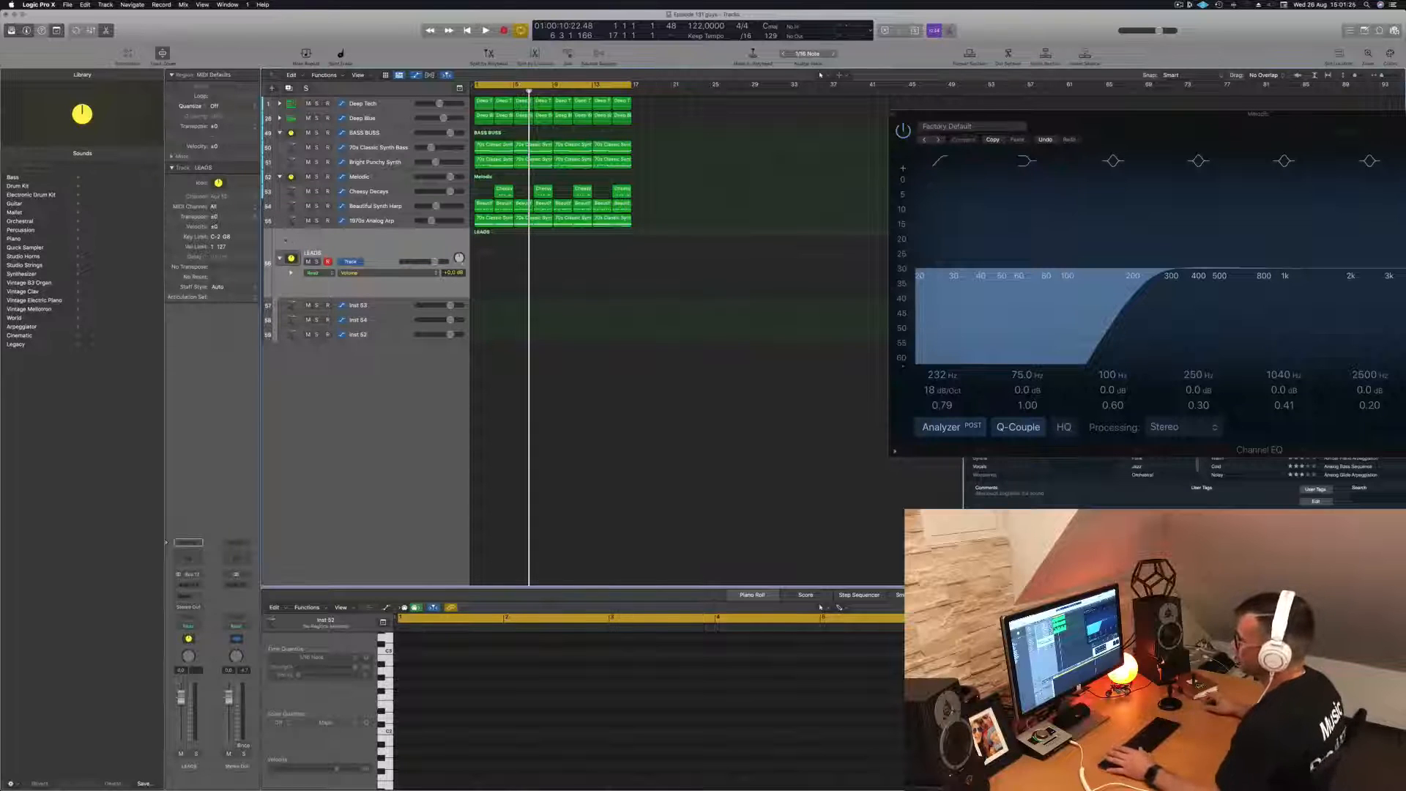
- Add a send to Bus 10 (Aux 10) on the first instrument track in the LEADS stack
{"action": "left_click", "coordinate": [394, 304]}
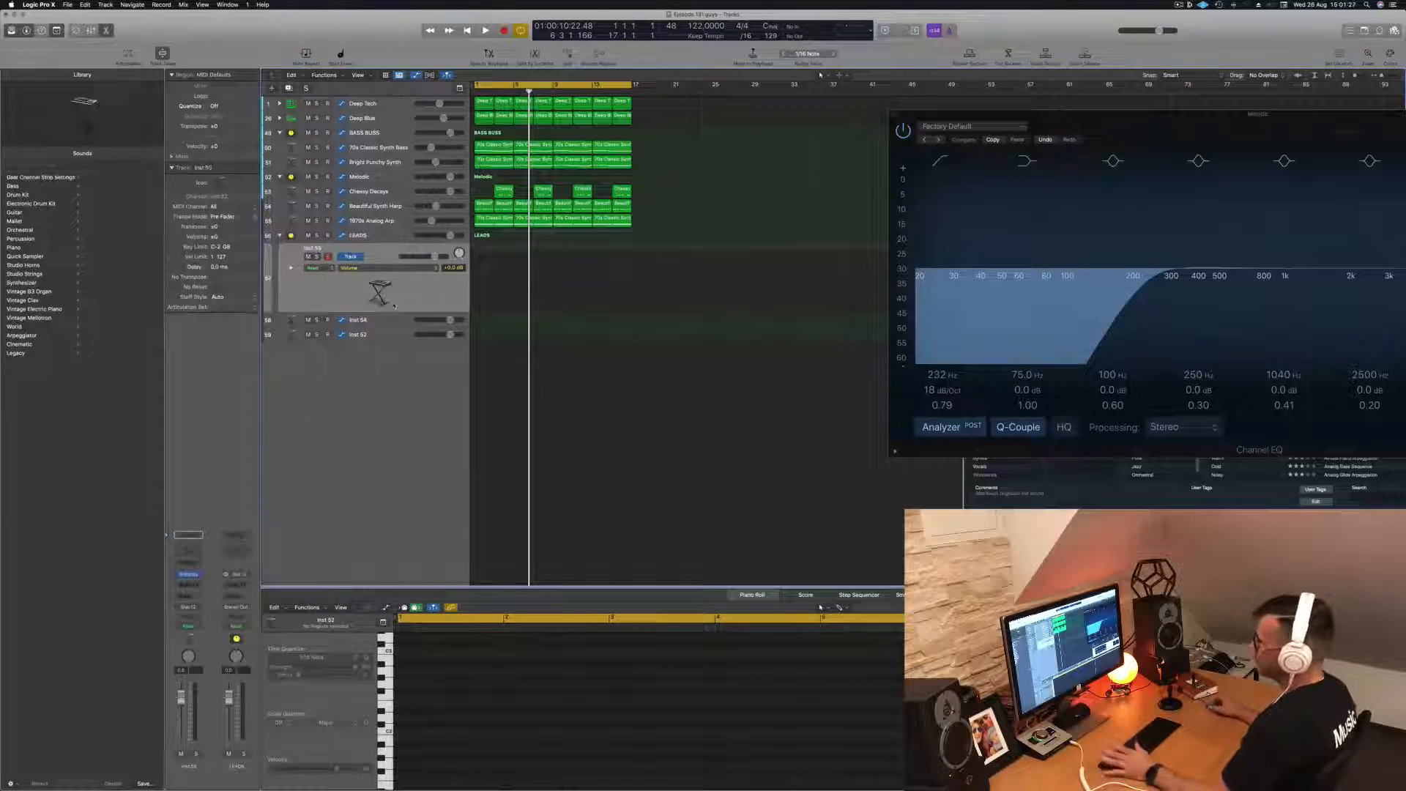
{"action": "left_click", "coordinate": [187, 596]}
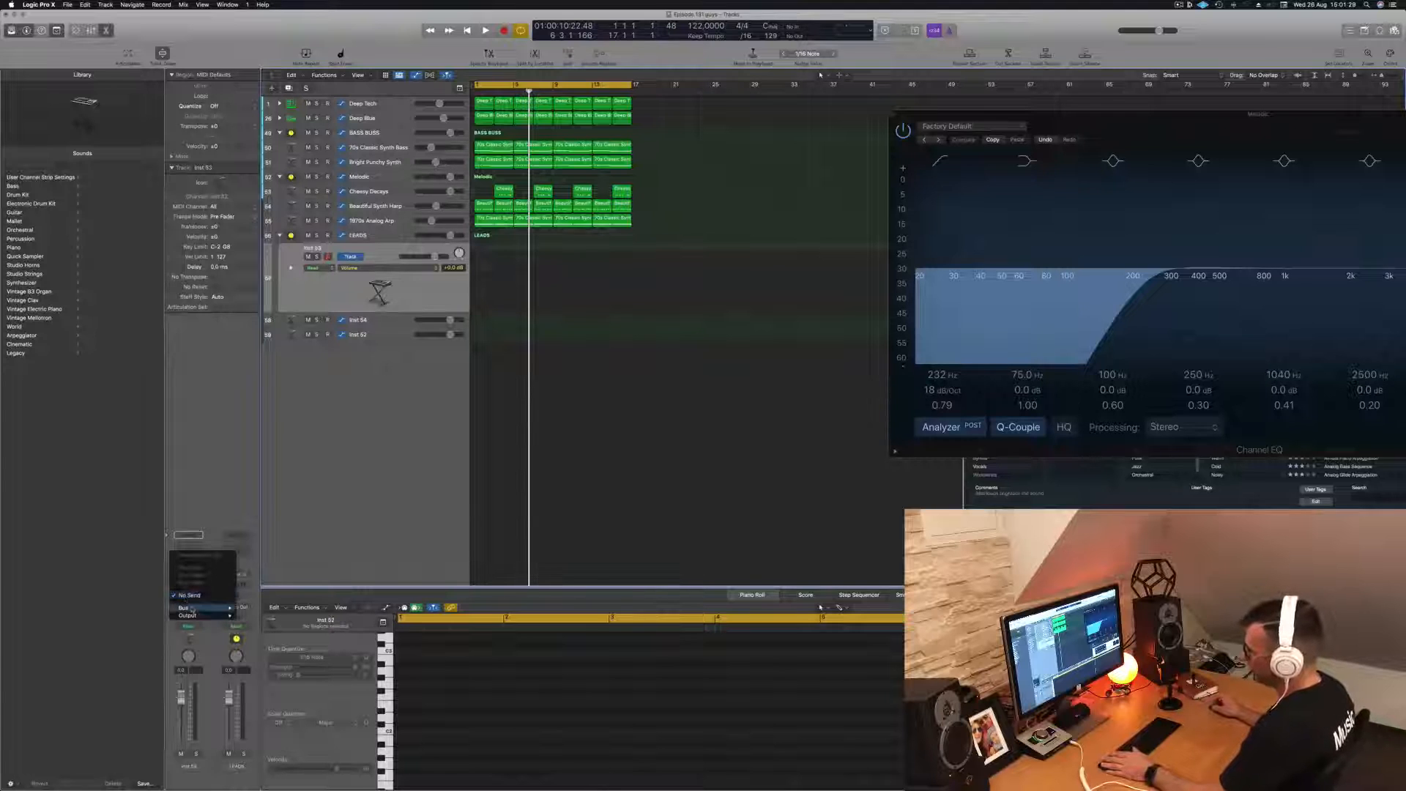
{"action": "mouse_move", "coordinate": [201, 609]}
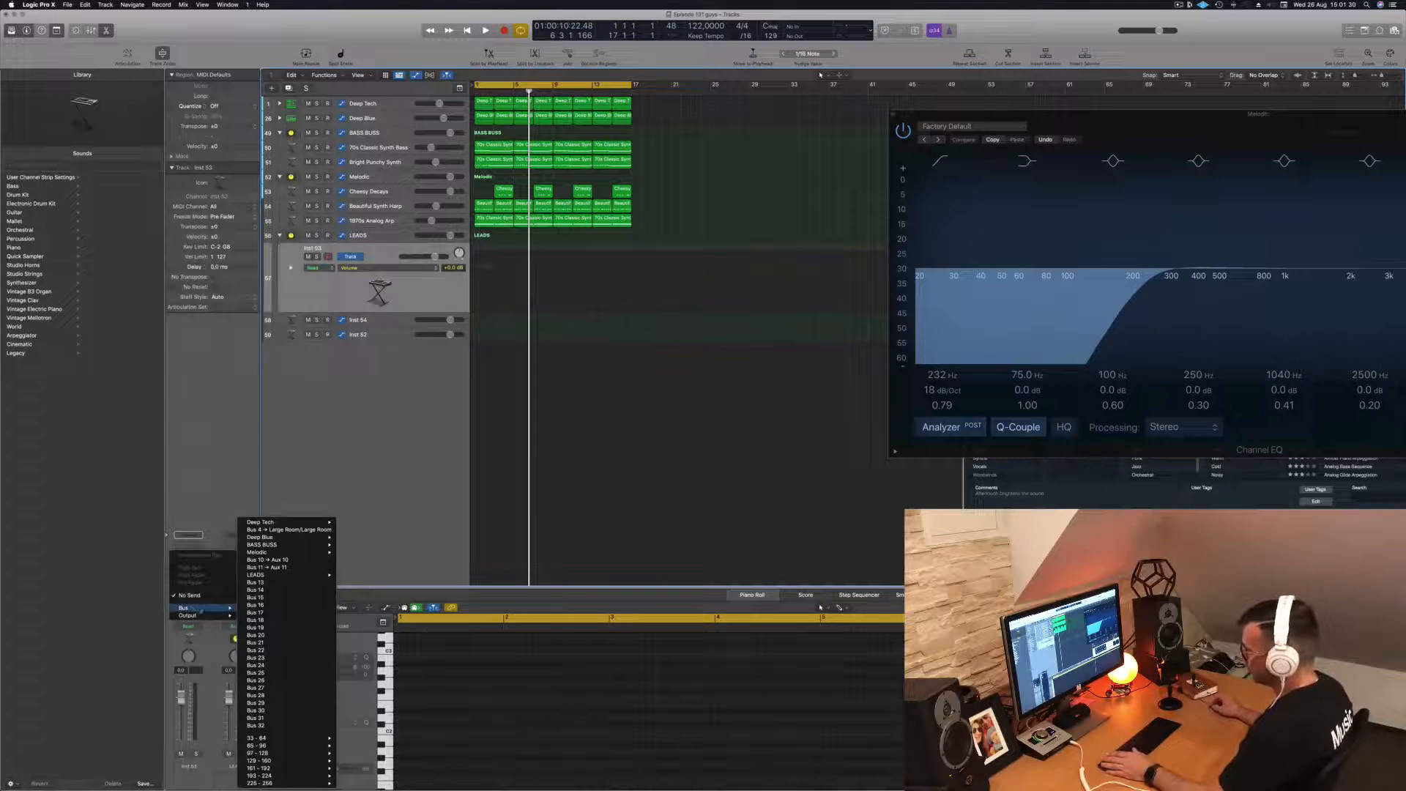
{"action": "left_click", "coordinate": [300, 560]}
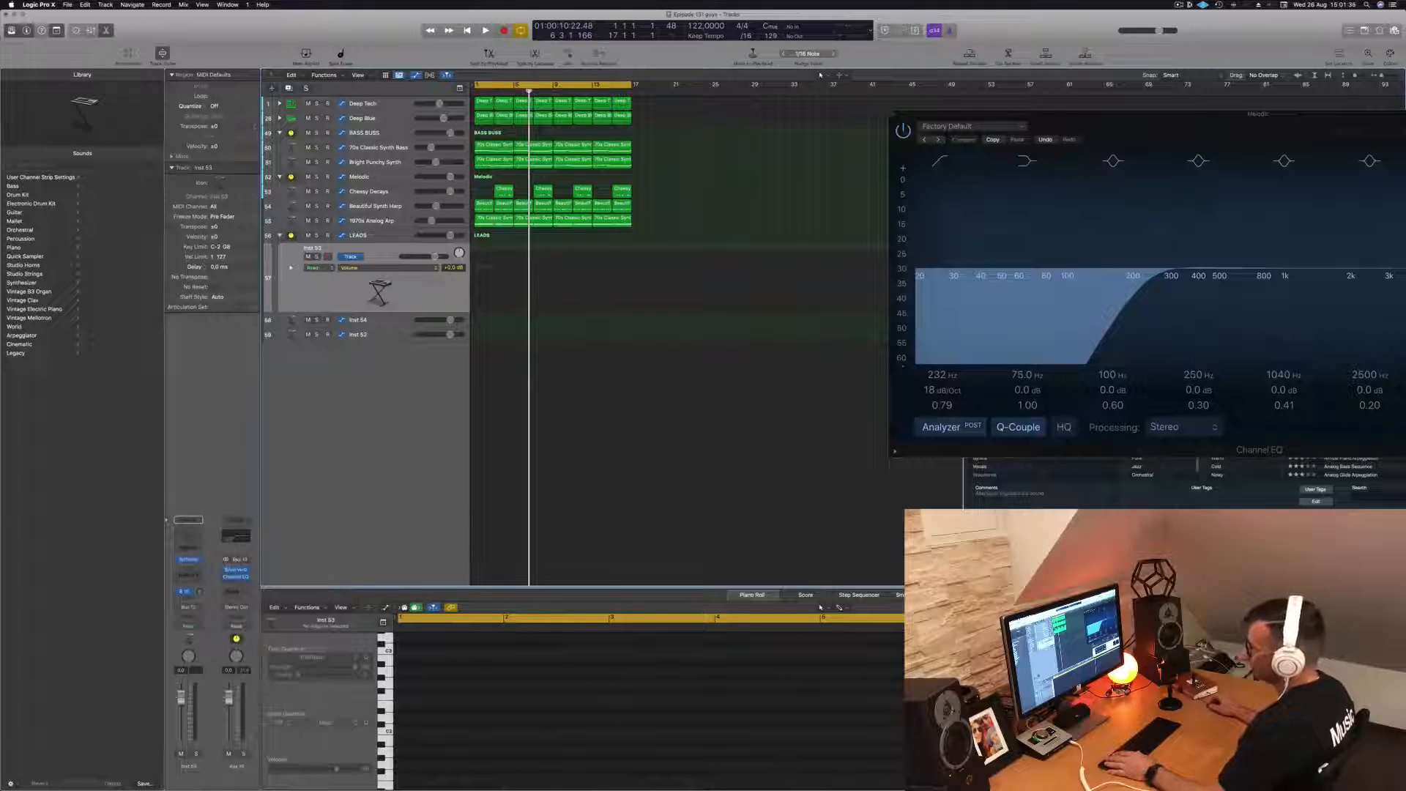
- Play the loop from the start, open Alchemy on this track and filter its presets to the Leads category
{"action": "key", "text": "Return"}
{"action": "key", "text": "space"}
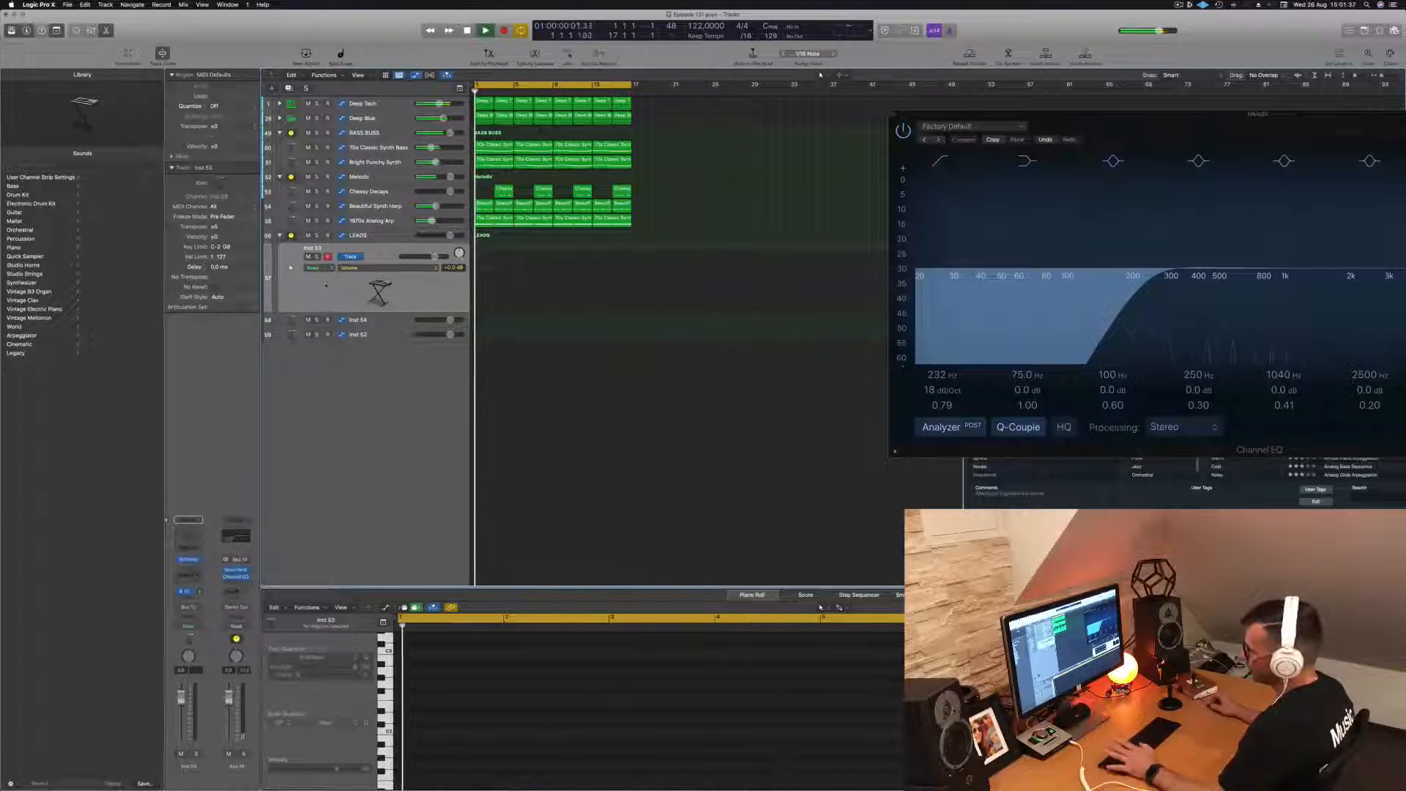
{"action": "left_click", "coordinate": [188, 560]}
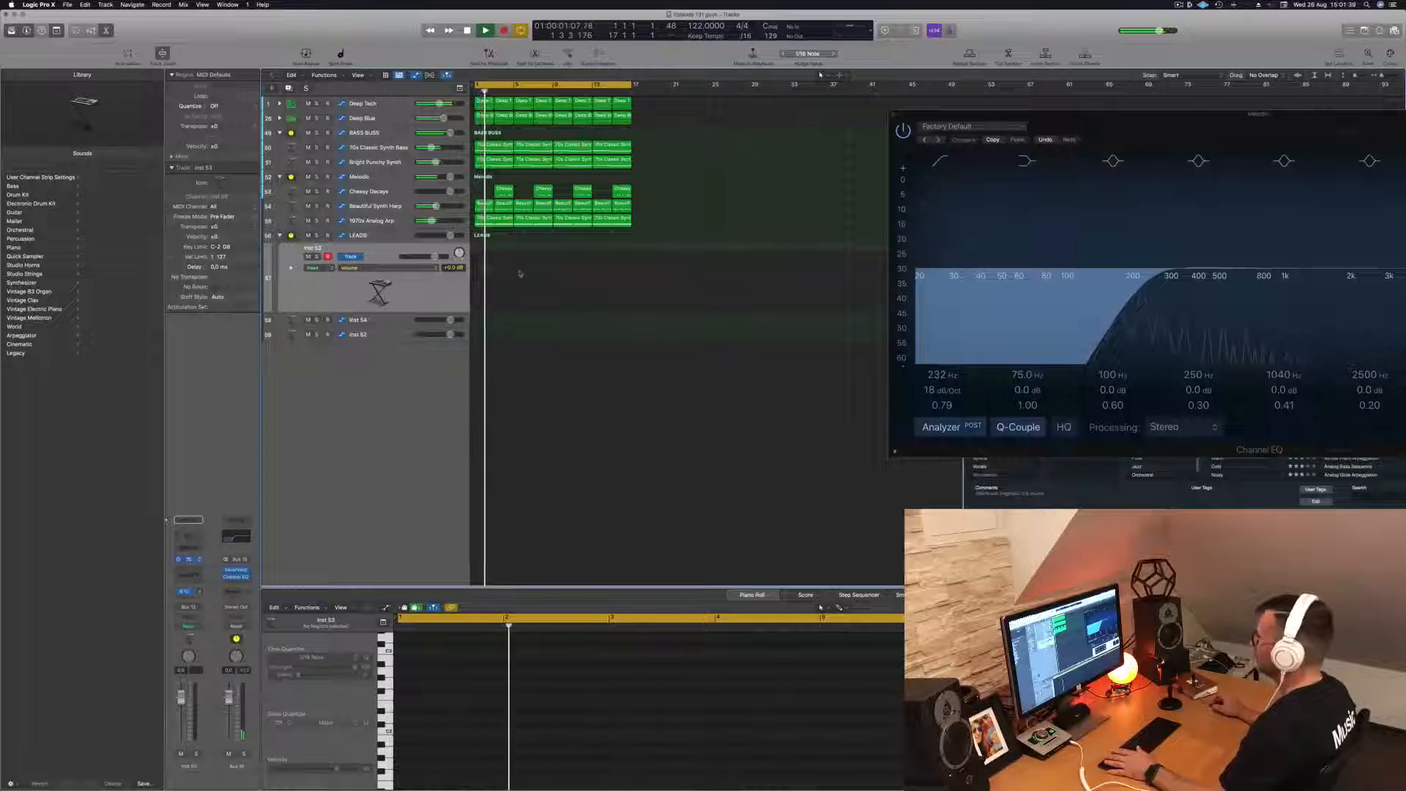
{"action": "left_click_drag", "start_coordinate": [542, 117], "coordinate": [643, 136]}
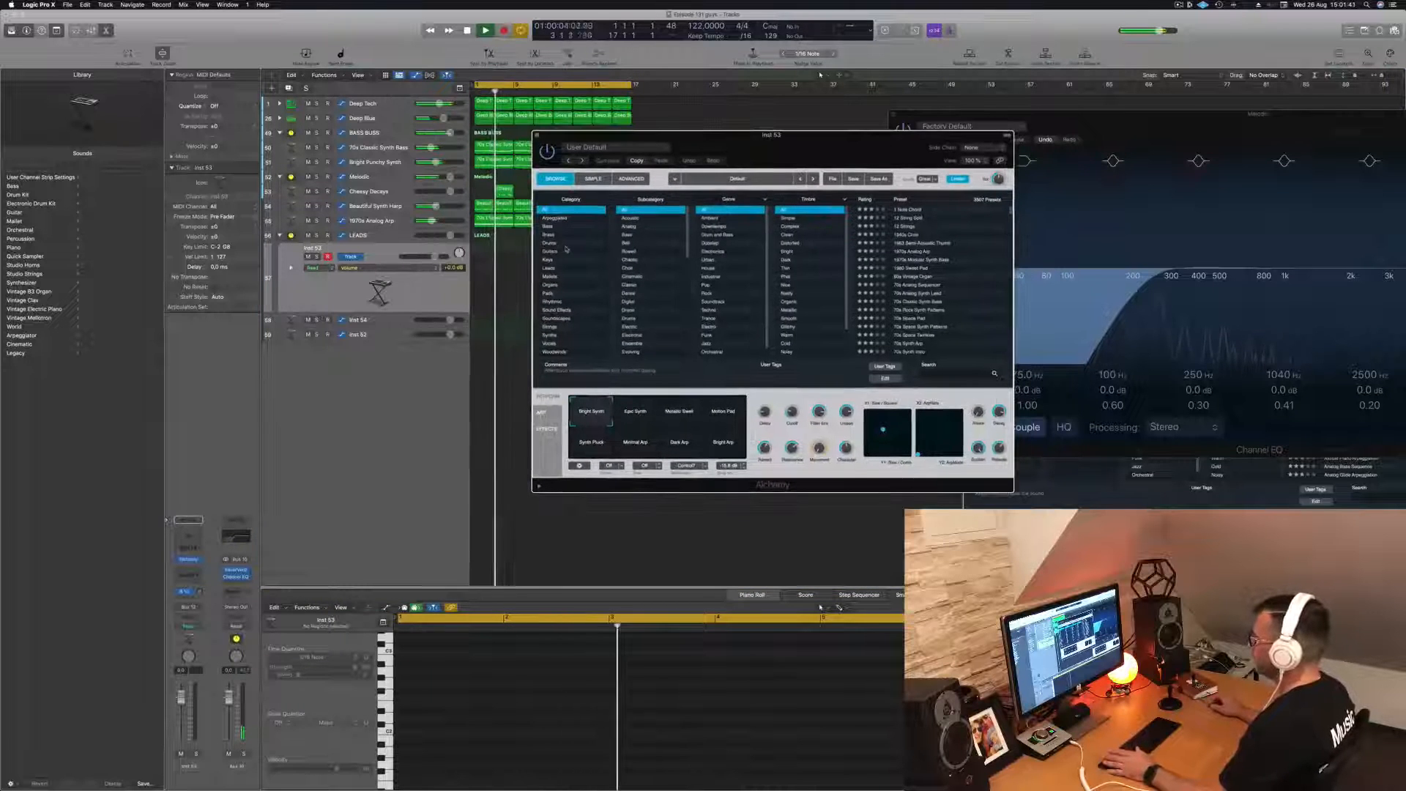
{"action": "left_click", "coordinate": [549, 268]}
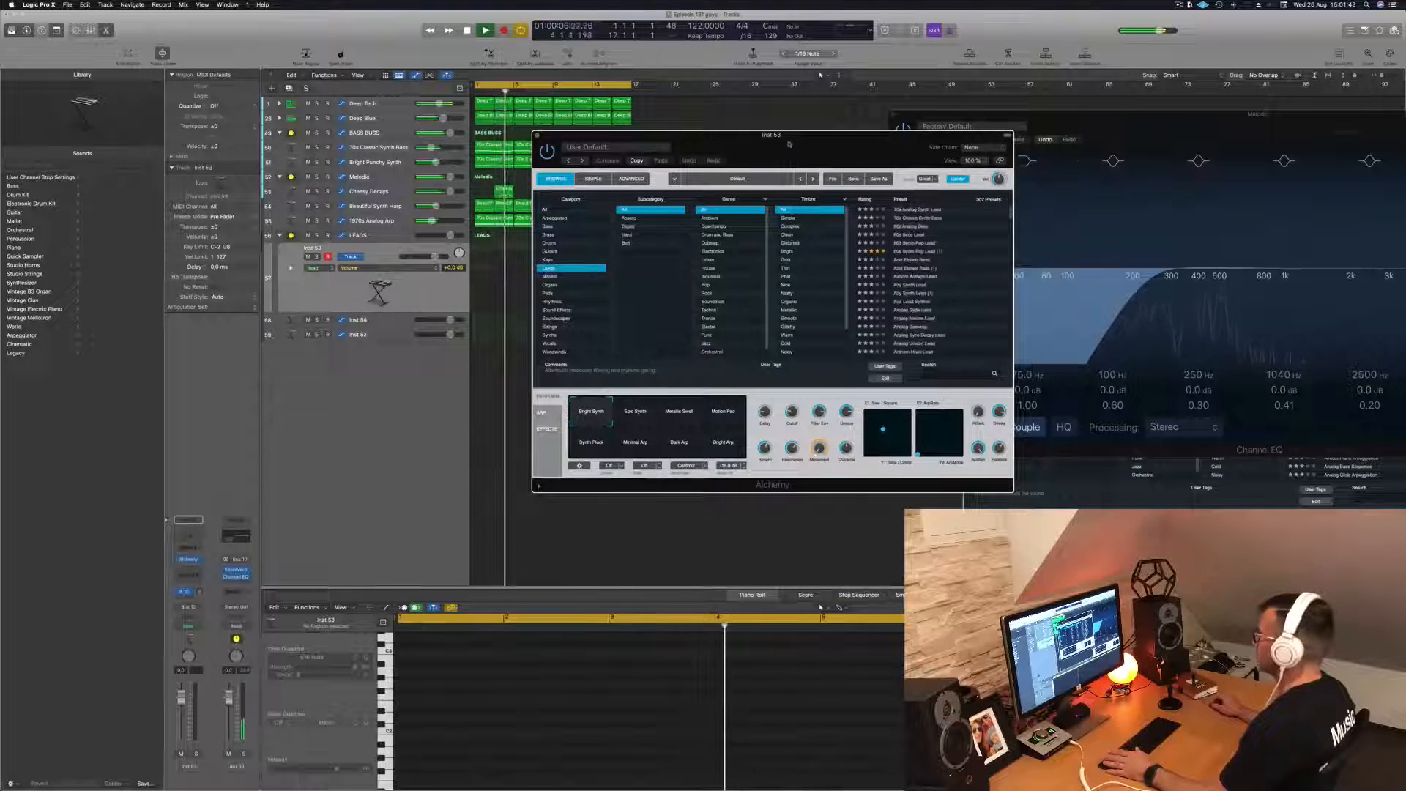
{"action": "left_click_drag", "start_coordinate": [704, 135], "coordinate": [683, 149]}
{"action": "left_click_drag", "start_coordinate": [822, 161], "coordinate": [888, 213]}
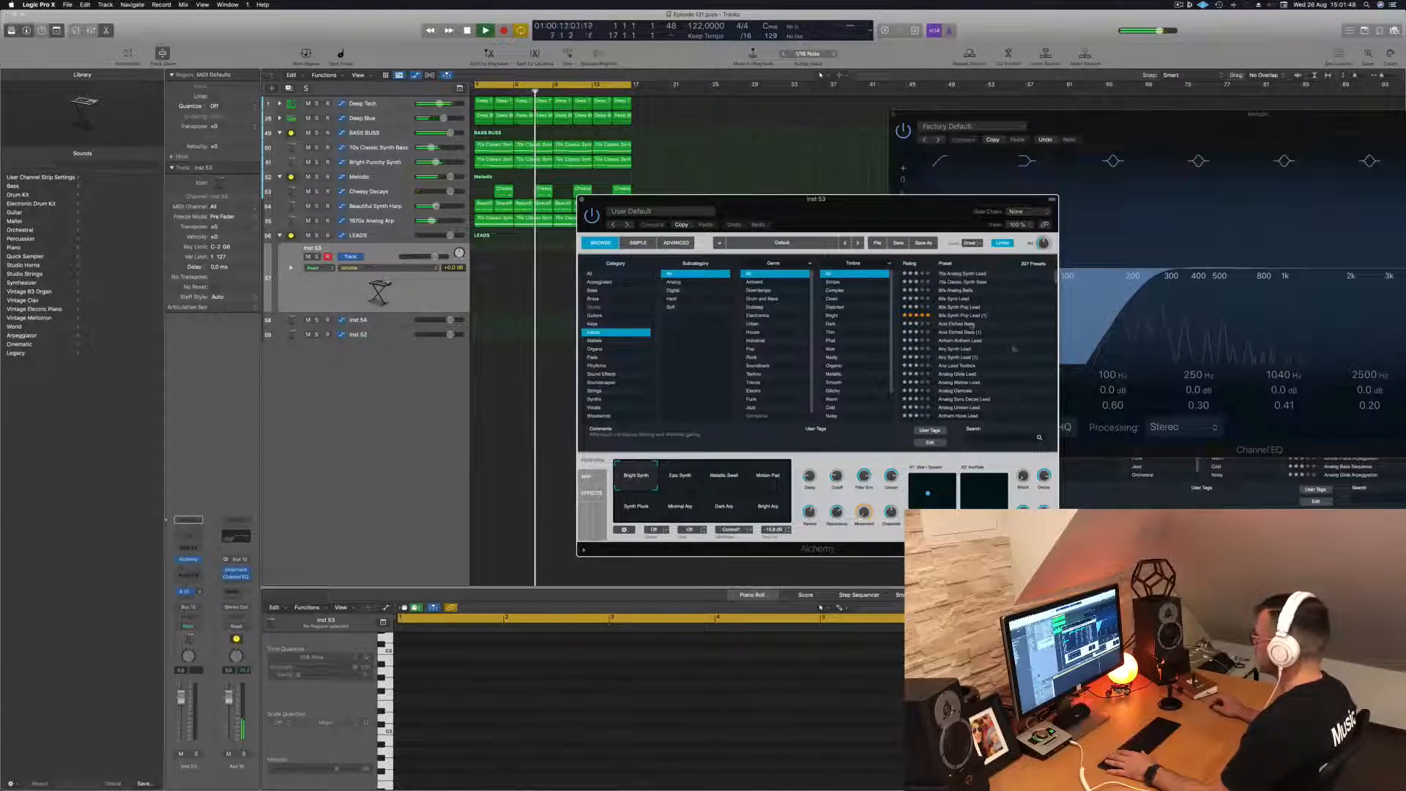
- Load the Ana Lead Toolbox preset and try notes over the loop with Musical Typing
{"action": "scroll", "coordinate": [971, 337], "scroll_direction": "down", "scroll_amount": 1}
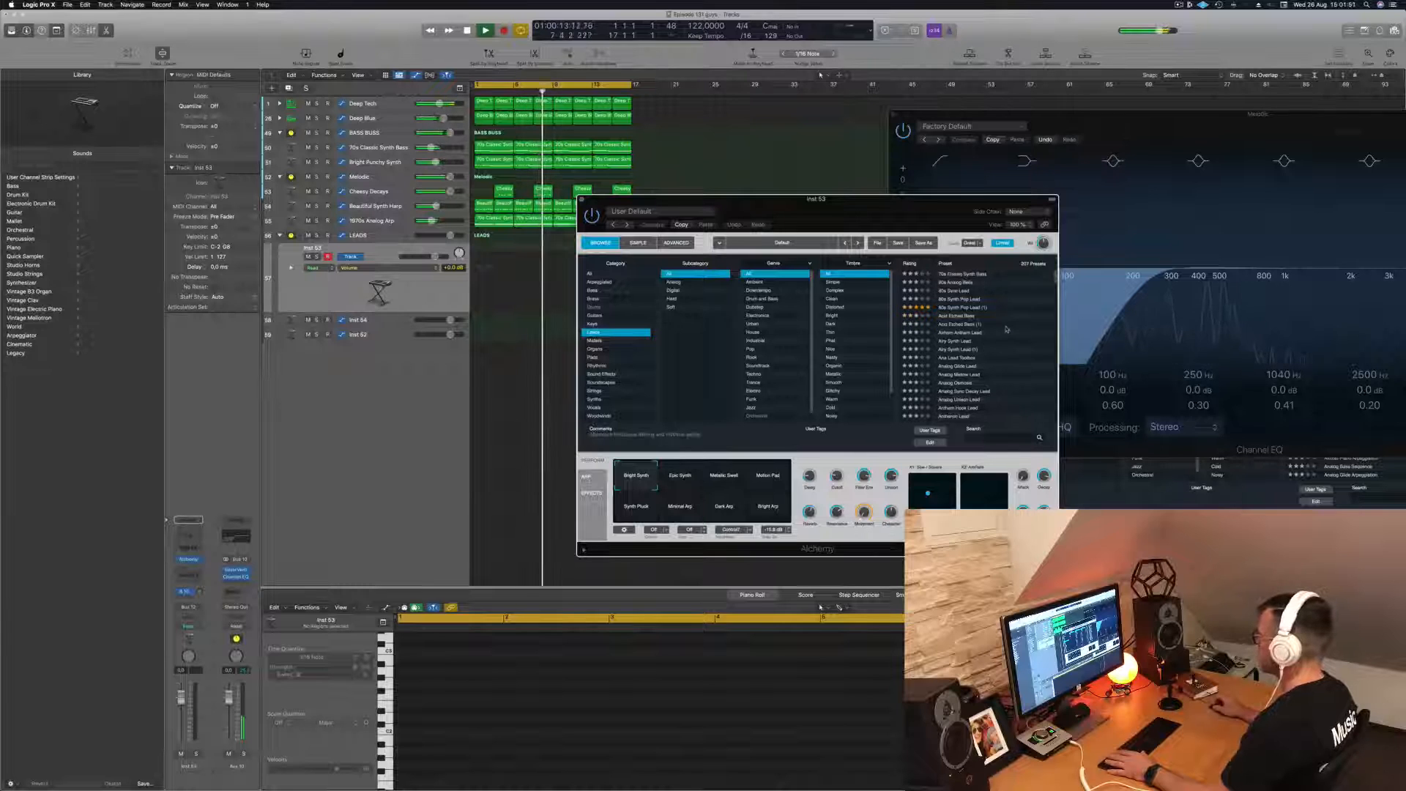
{"action": "left_click", "coordinate": [968, 357]}
{"action": "left_click_drag", "start_coordinate": [1022, 323], "coordinate": [1025, 326]}
{"action": "left_click_drag", "start_coordinate": [1245, 176], "coordinate": [1183, 167]}
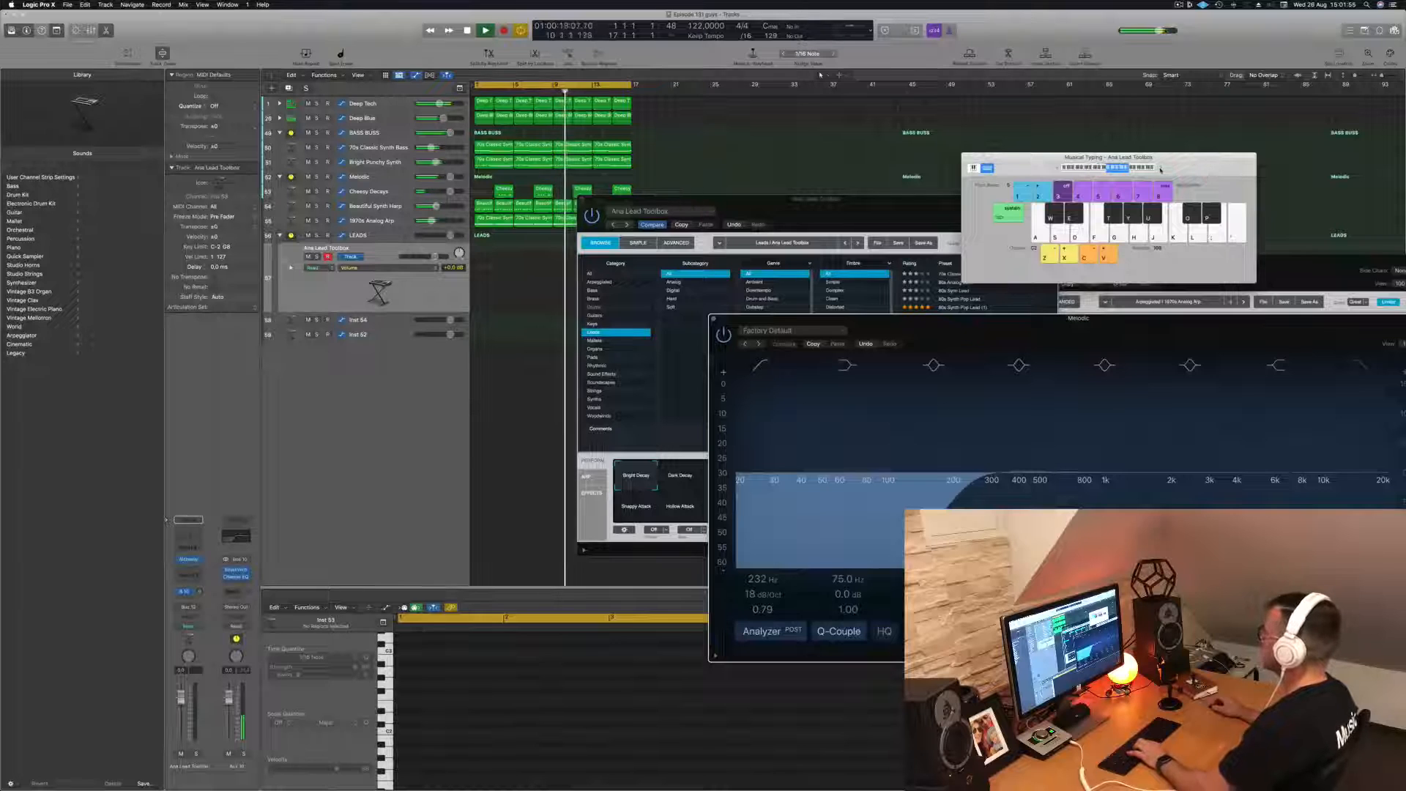
{"action": "left_click_drag", "start_coordinate": [906, 198], "coordinate": [802, 187]}
{"action": "key", "text": "k"}
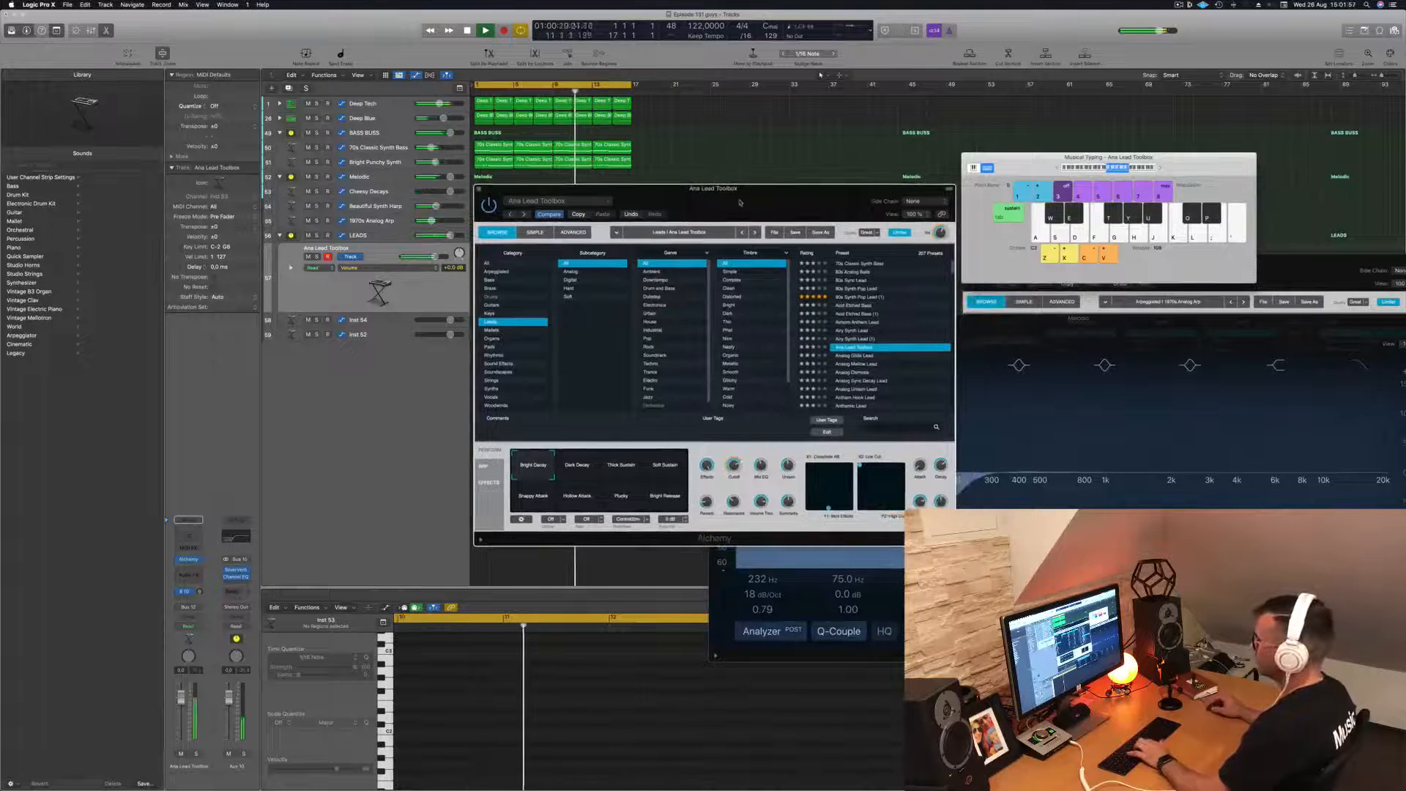
{"action": "key", "text": "k"}
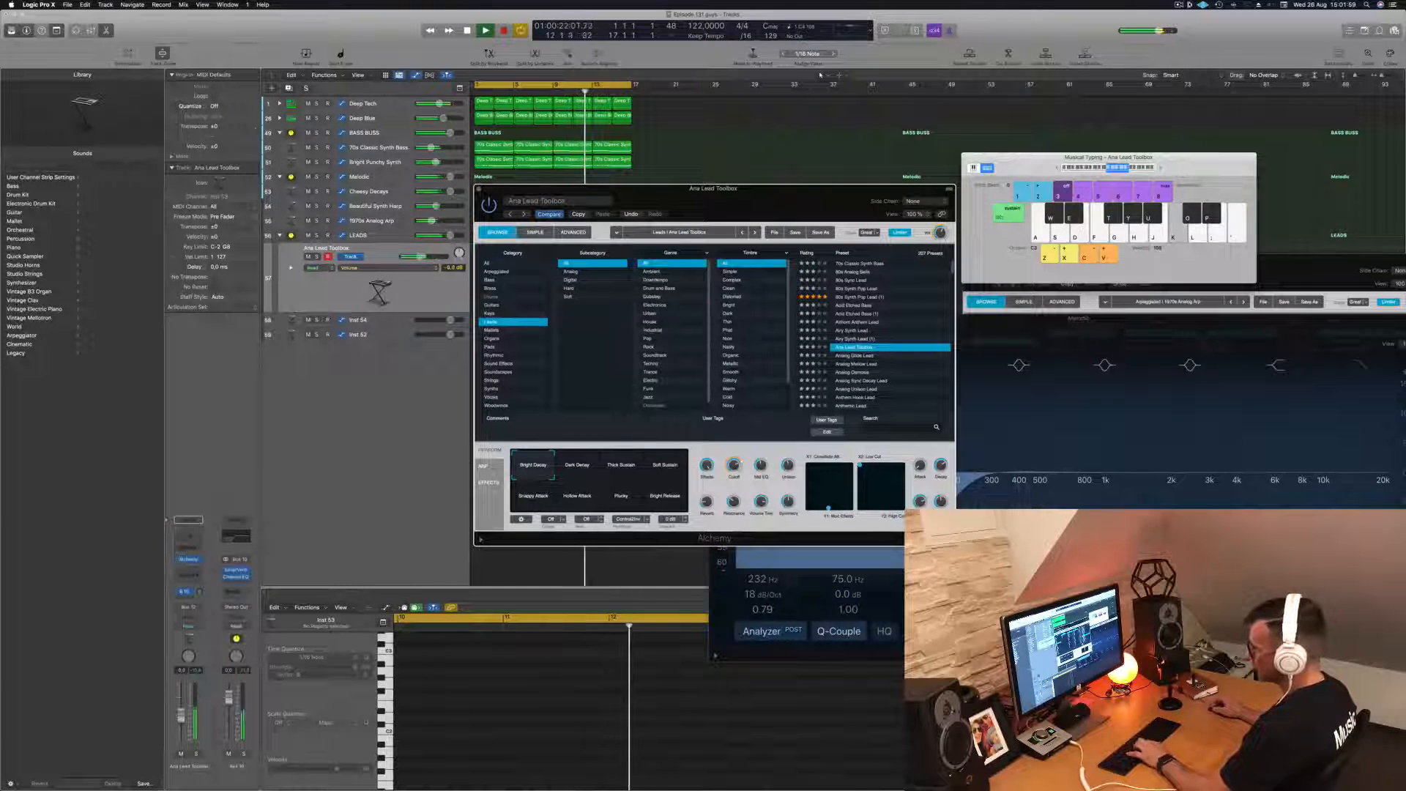
{"action": "left_click", "coordinate": [887, 175]}
{"action": "key", "text": "j"}
{"action": "key", "text": "j"}
{"action": "key", "text": "k"}
- Audition the Analog Glide Lead and Analog Mellow Lead presets by playing short phrases over the loop
{"action": "left_click", "coordinate": [854, 356]}
{"action": "key", "text": "k"}
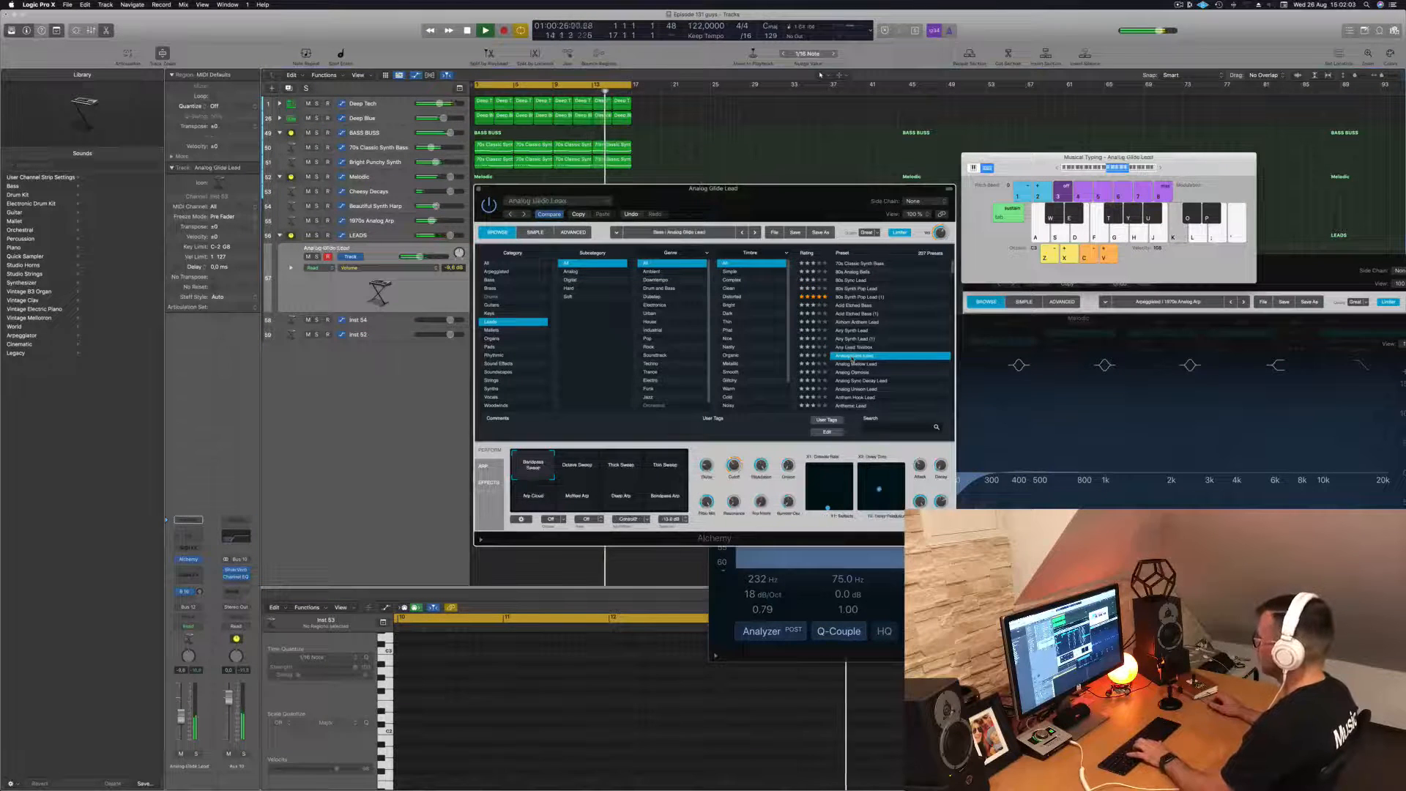
{"action": "key", "text": "k"}
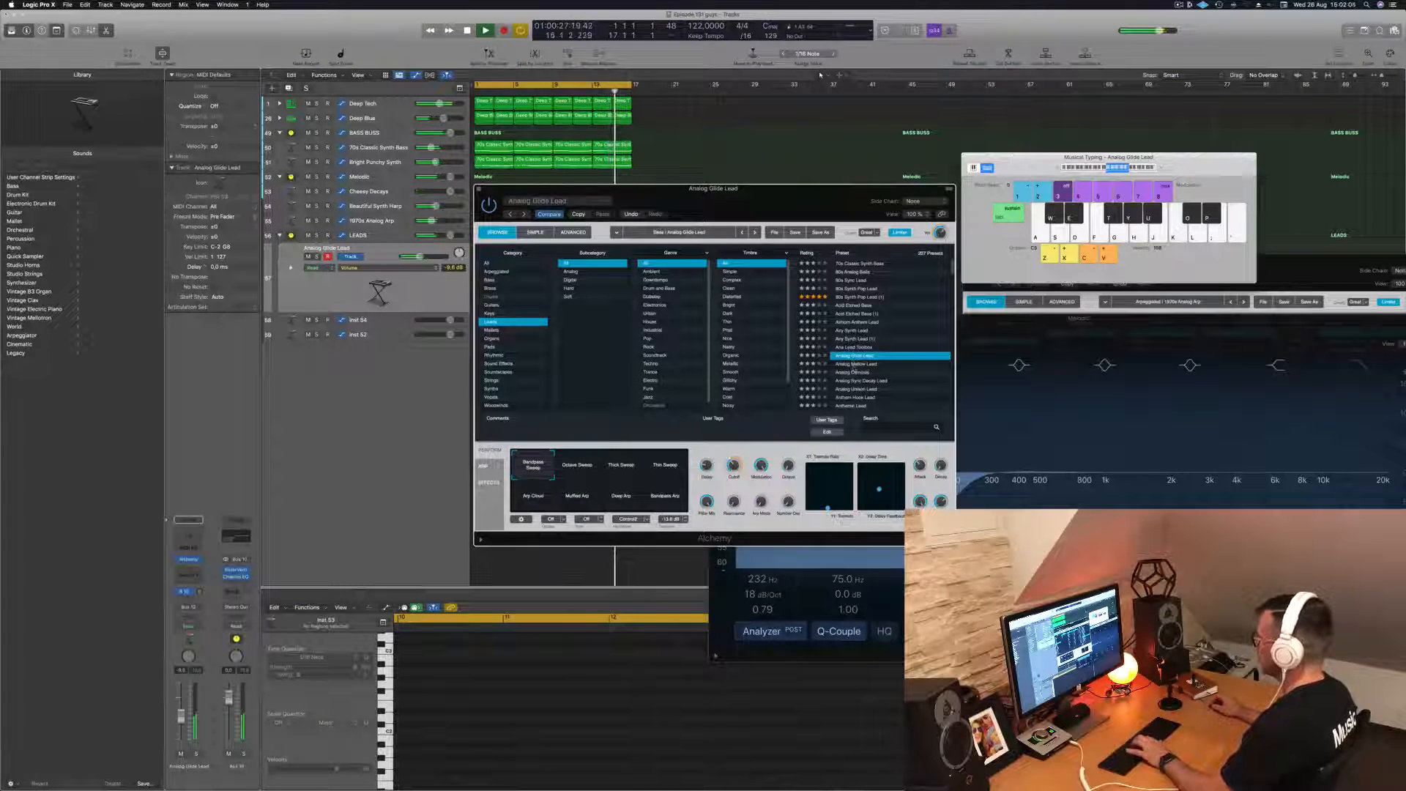
{"action": "left_click", "coordinate": [853, 366]}
{"action": "key", "text": "j"}
{"action": "key", "text": "k"}
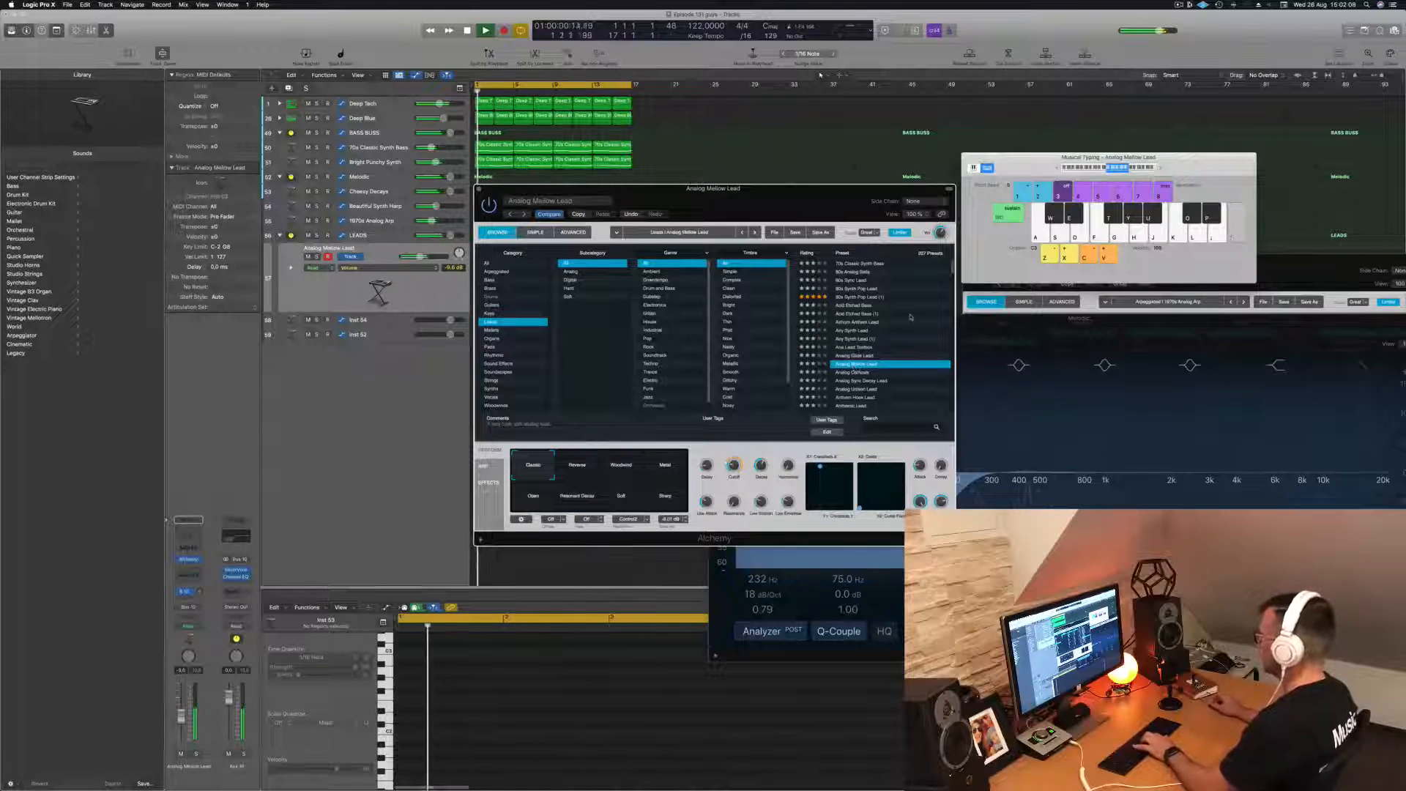
{"action": "key", "text": "semicolon"}
{"action": "key", "text": "l"}
- Audition the Analog Osmosis and Analog Sync Decay Lead presets over the running loop
{"action": "left_click_drag", "start_coordinate": [864, 218], "coordinate": [929, 179]}
{"action": "key", "text": "Down"}
{"action": "key", "text": "semicolon"}
{"action": "key", "text": "apostrophe"}
{"action": "key", "text": "l"}
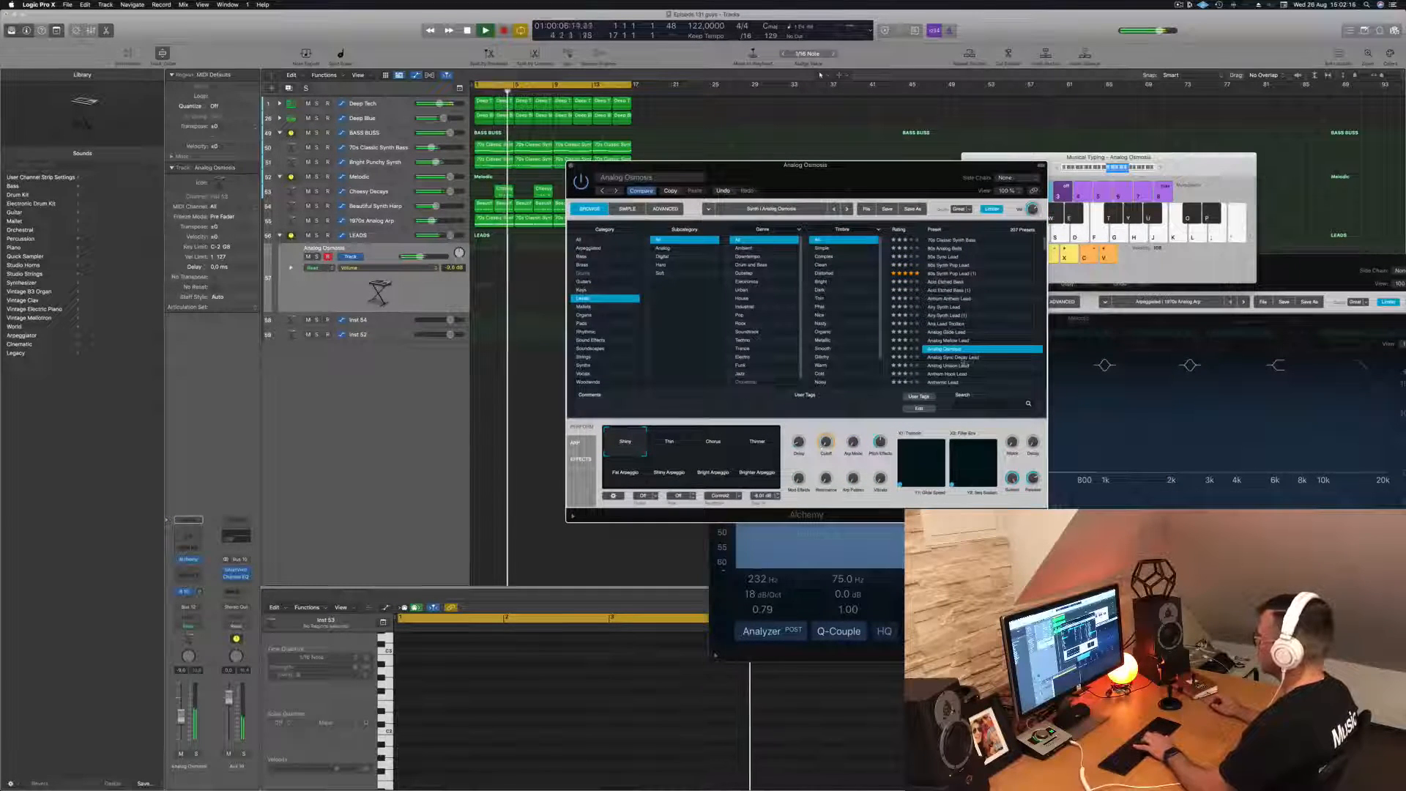
{"action": "key", "text": "Down"}
{"action": "key", "text": "apostrophe"}
{"action": "key", "text": "l"}
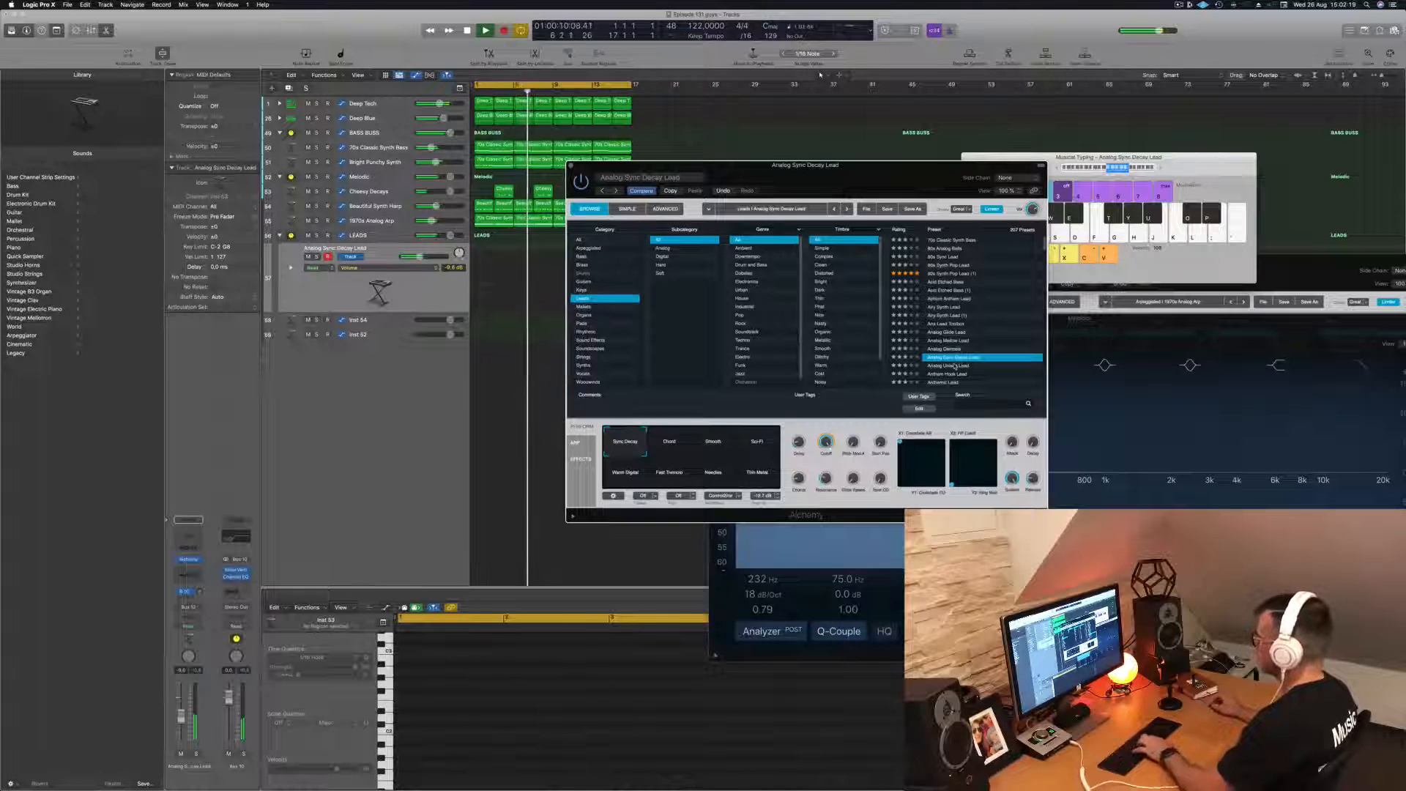
- Audition the presets that follow Analog Sync Decay Lead, up to Anthem Hook Lead, with a short melody
{"action": "key", "text": "Down"}
{"action": "key", "text": "k"}
{"action": "key", "text": "h"}
{"action": "key", "text": "j"}
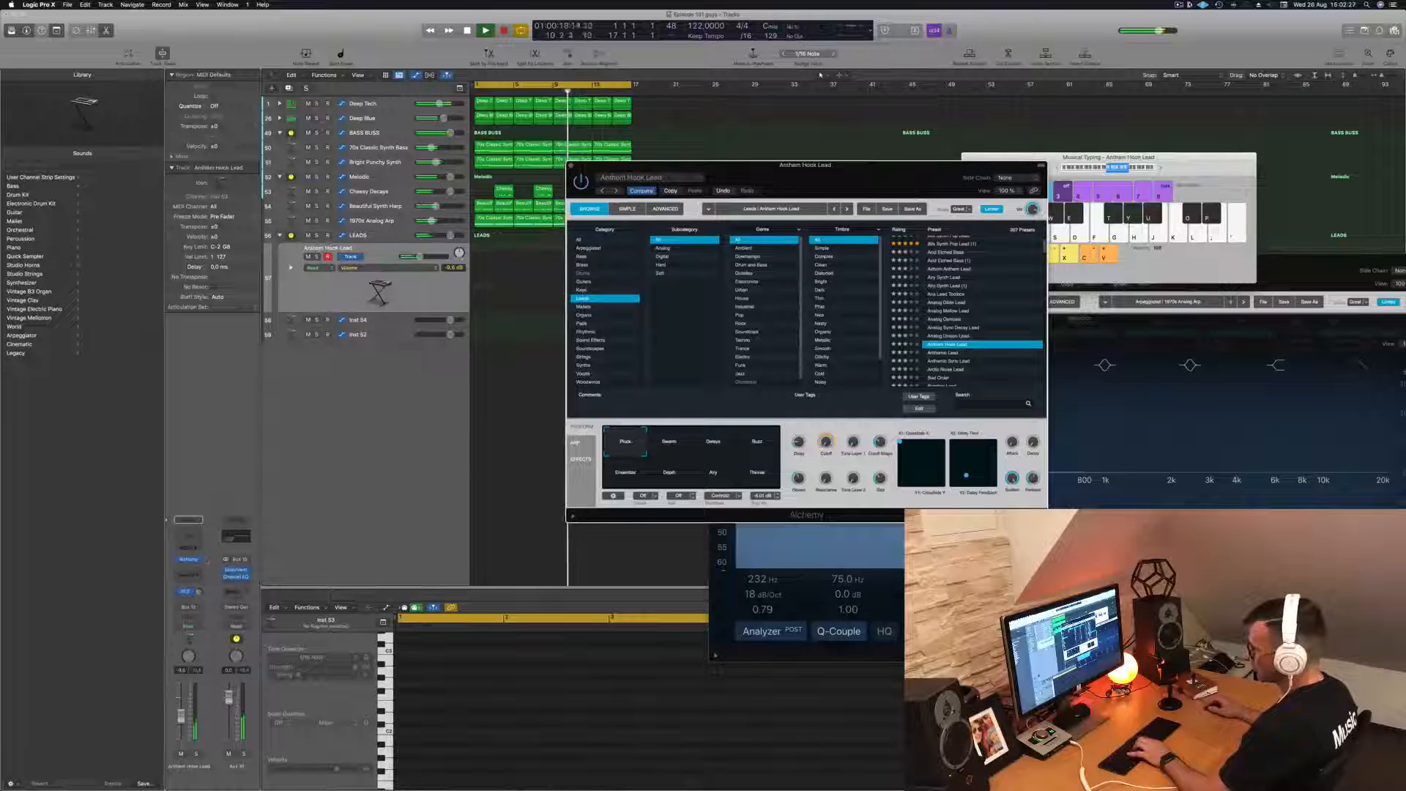
{"action": "key", "text": "j"}
{"action": "key", "text": "h"}
{"action": "key", "text": "j"}
{"action": "key", "text": "k"}
{"action": "key", "text": "h"}
- Audition the Anthemic Lead, Anthemic Sync Lead and Arctic Noise Lead presets
{"action": "scroll", "coordinate": [967, 315], "scroll_direction": "down", "scroll_amount": 2}
{"action": "key", "text": "k"}
{"action": "left_click", "coordinate": [945, 322]}
{"action": "key", "text": "h"}
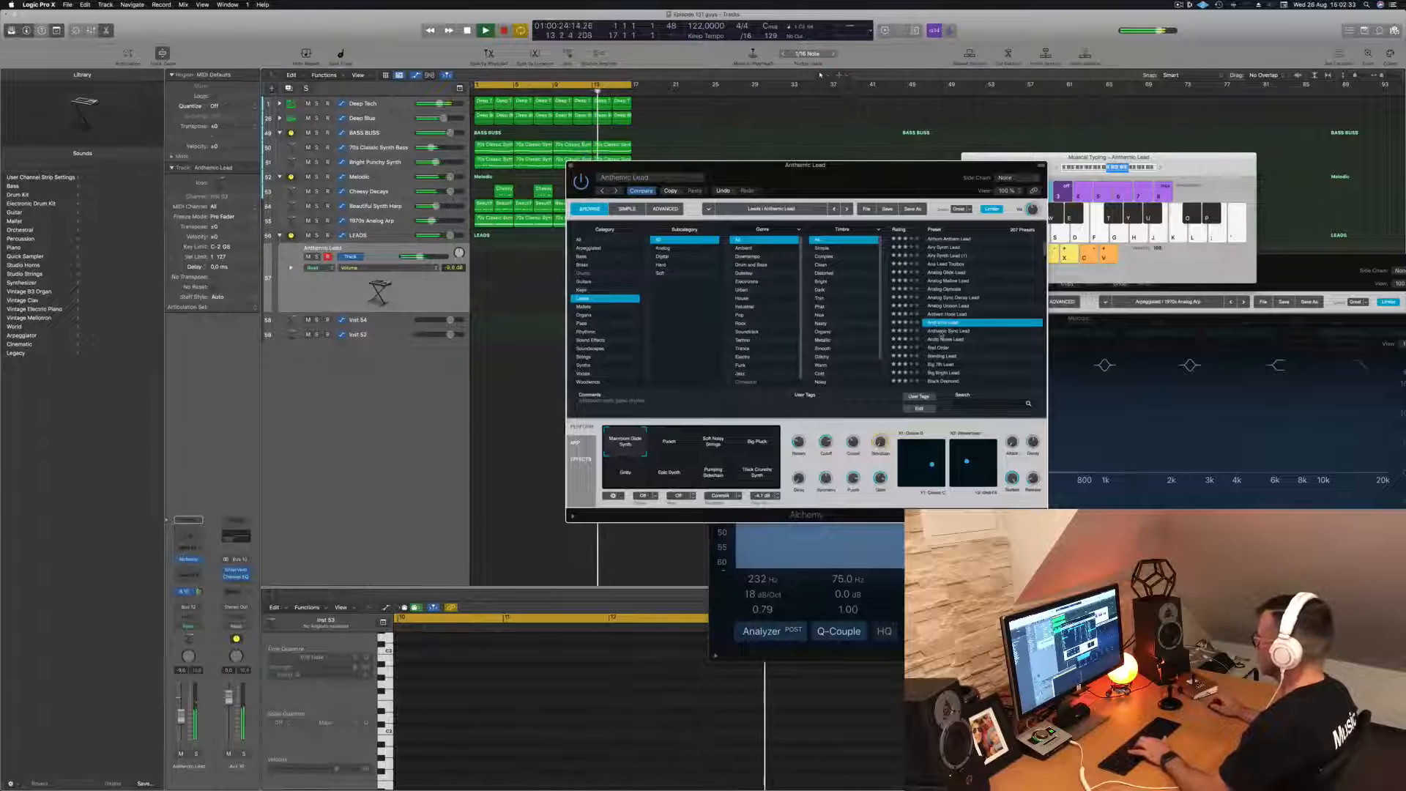
{"action": "left_click", "coordinate": [942, 332]}
{"action": "left_click", "coordinate": [956, 340]}
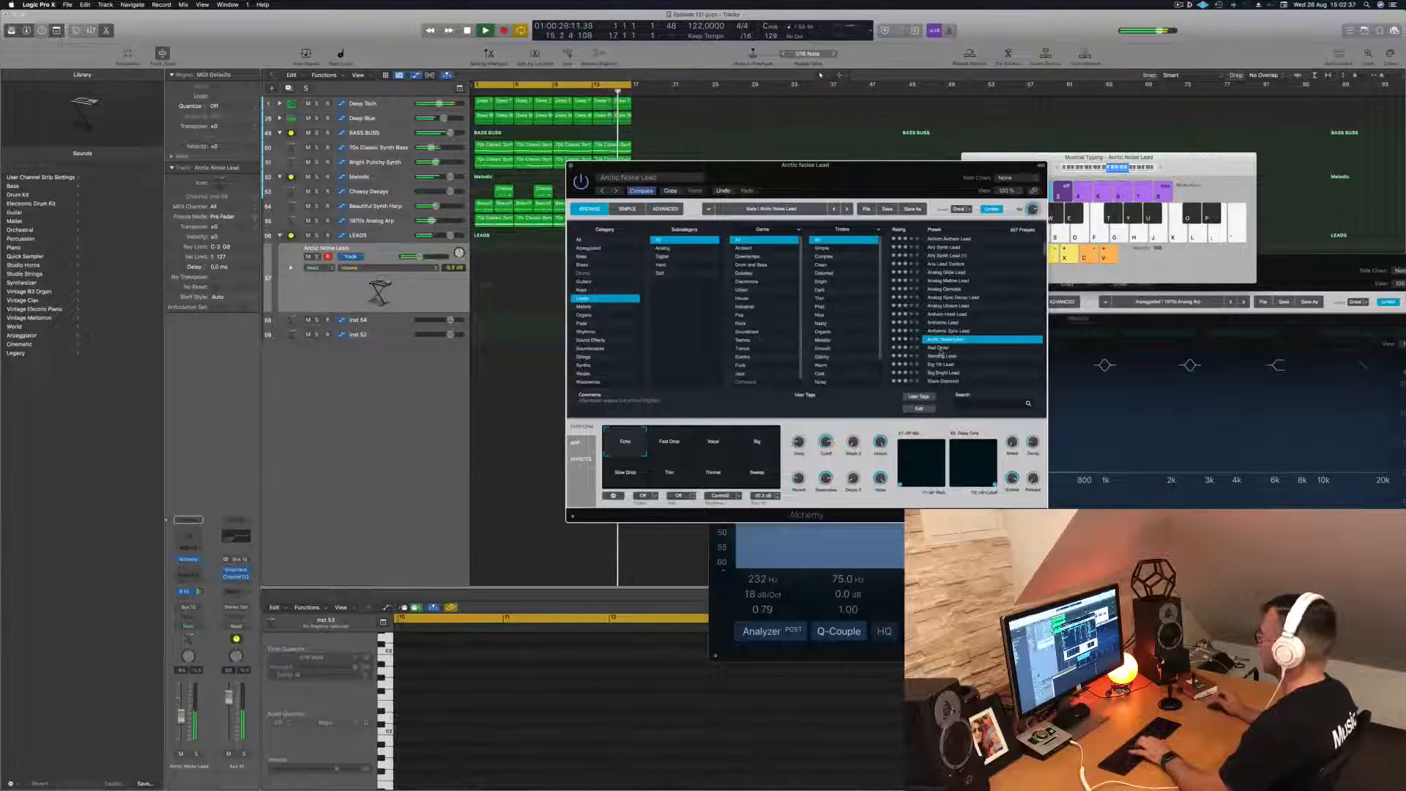
- Load the Bad Order preset and try its Dirty Pulse, Dirty Delay and Dark Metal variations
{"action": "left_click", "coordinate": [940, 349]}
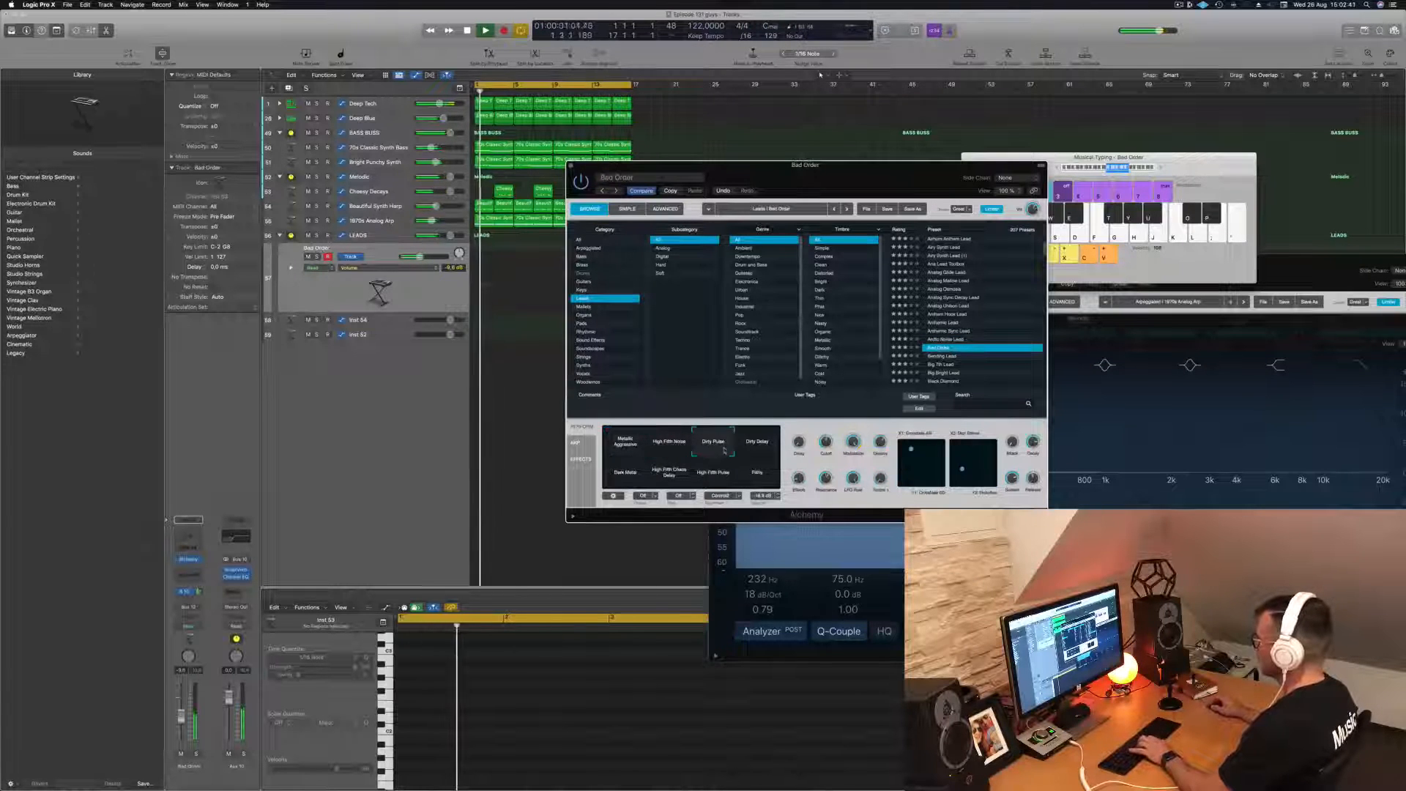
{"action": "left_click", "coordinate": [759, 447]}
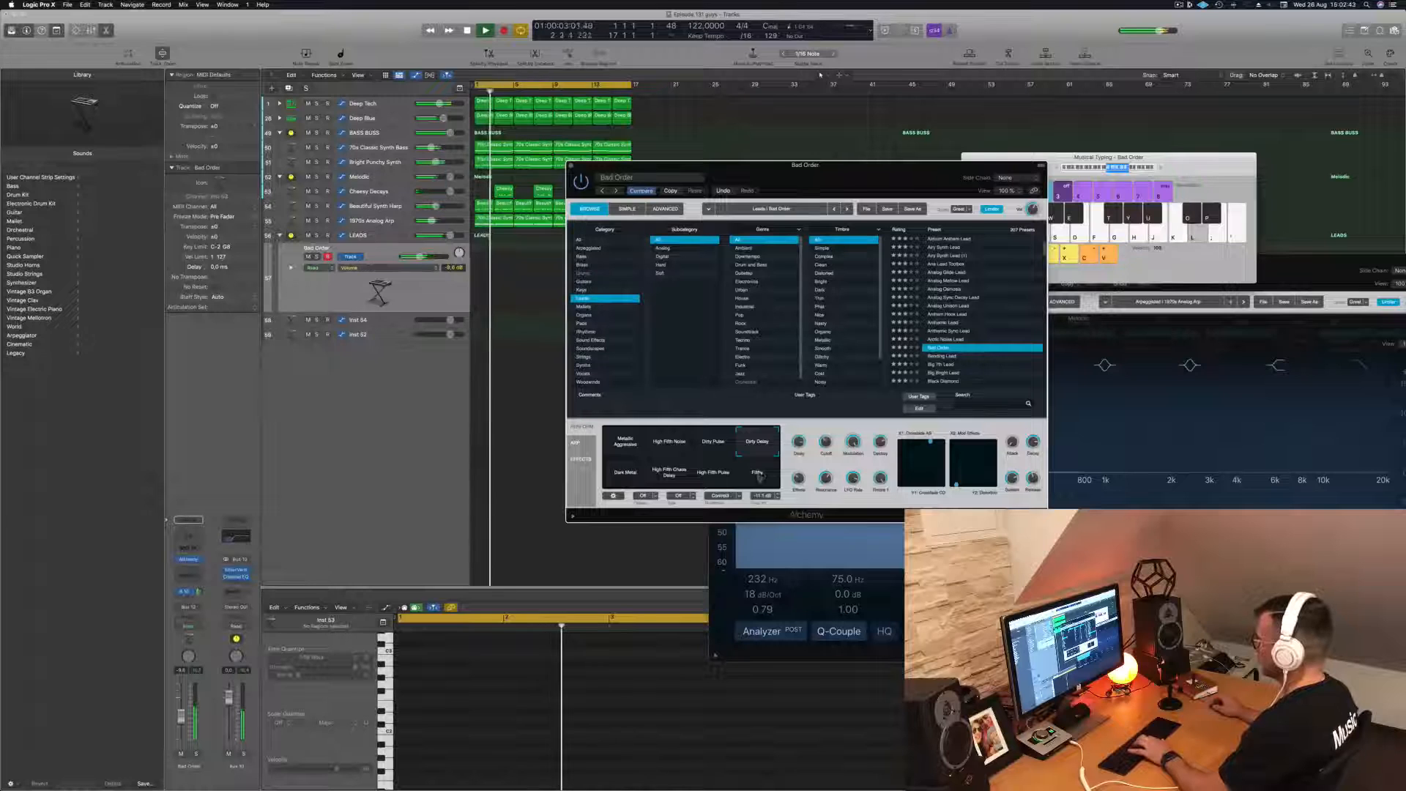
{"action": "left_click", "coordinate": [627, 473]}
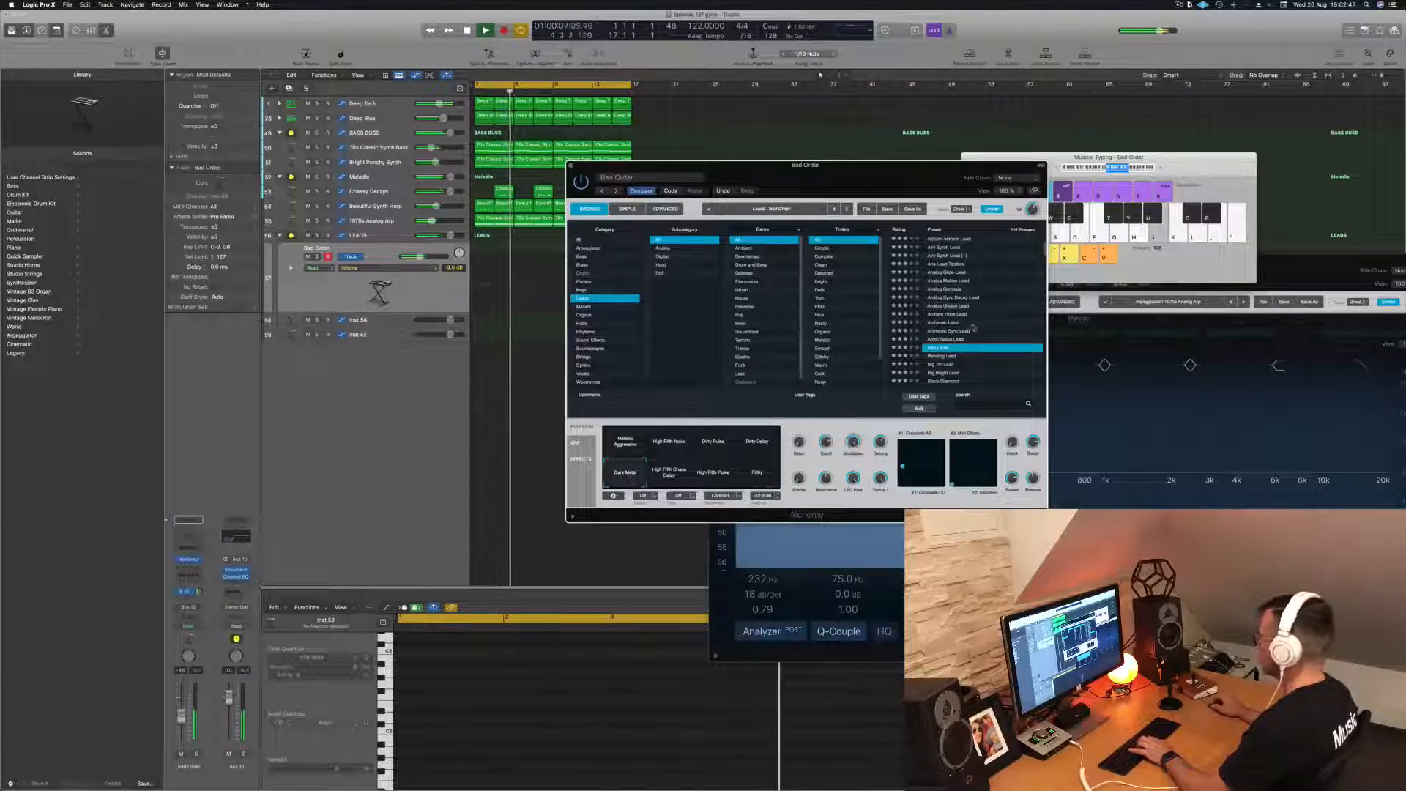
- Audition the Big 7th Lead, Big Bright Lead and Black Diamond presets
{"action": "key", "text": "Down"}
{"action": "key", "text": "Down"}
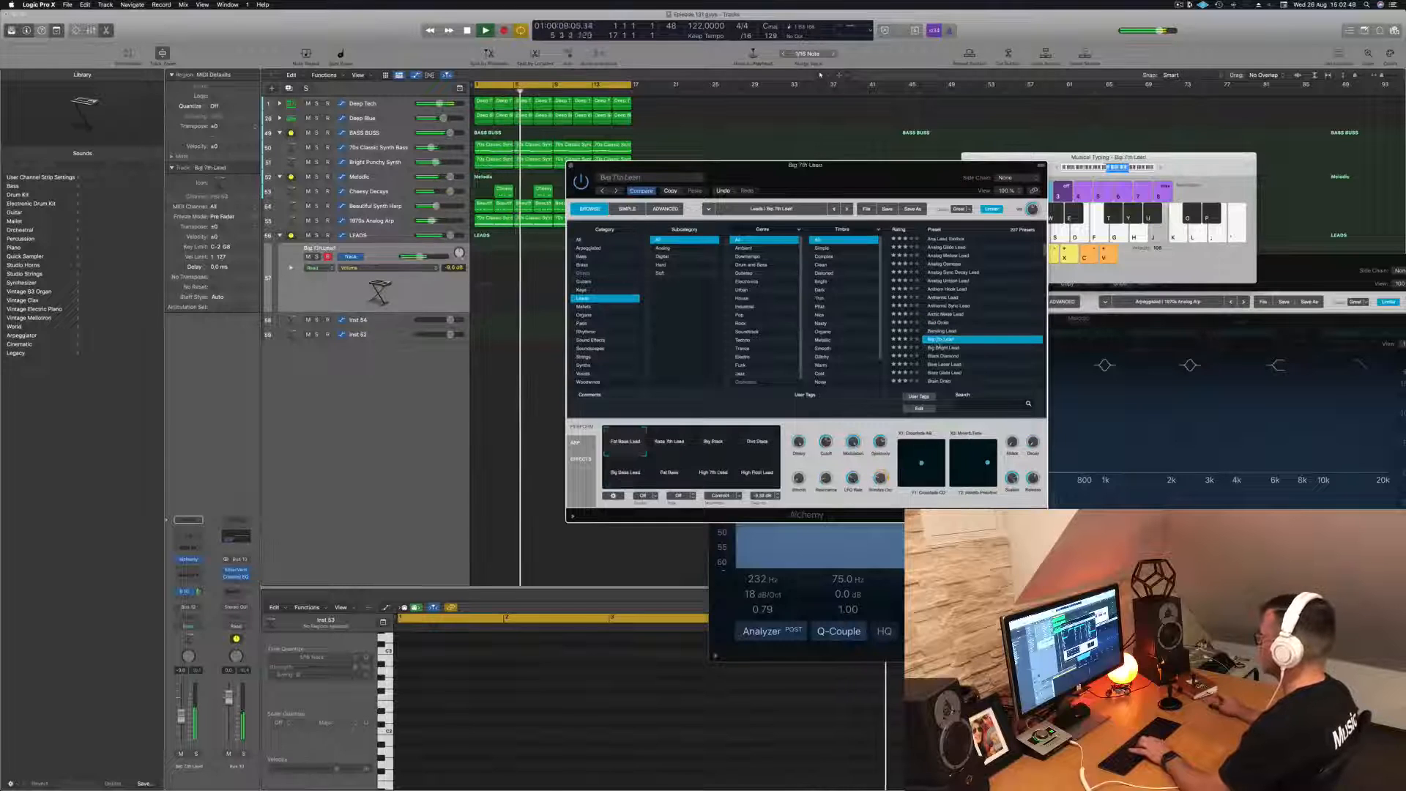
{"action": "key", "text": "Down"}
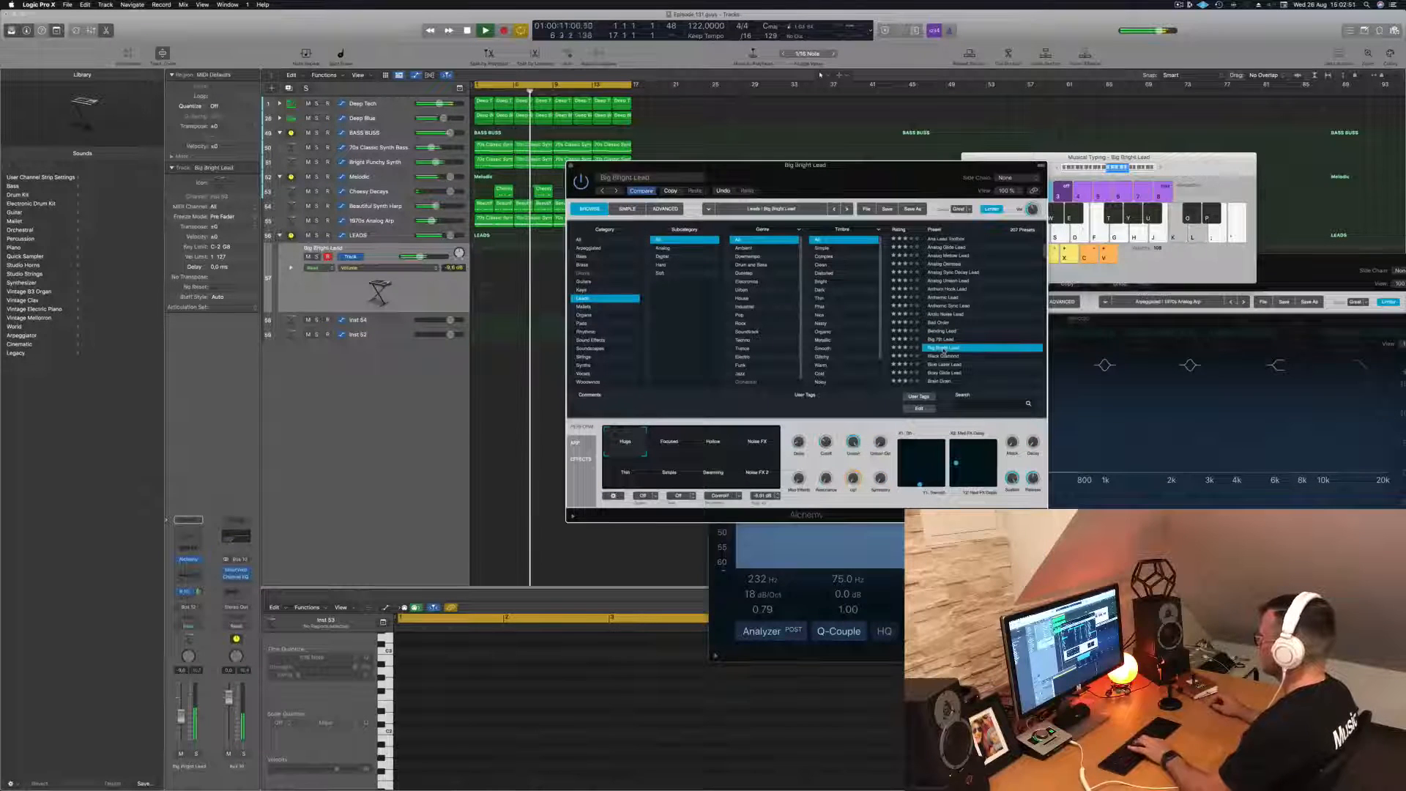
{"action": "key", "text": "Down"}
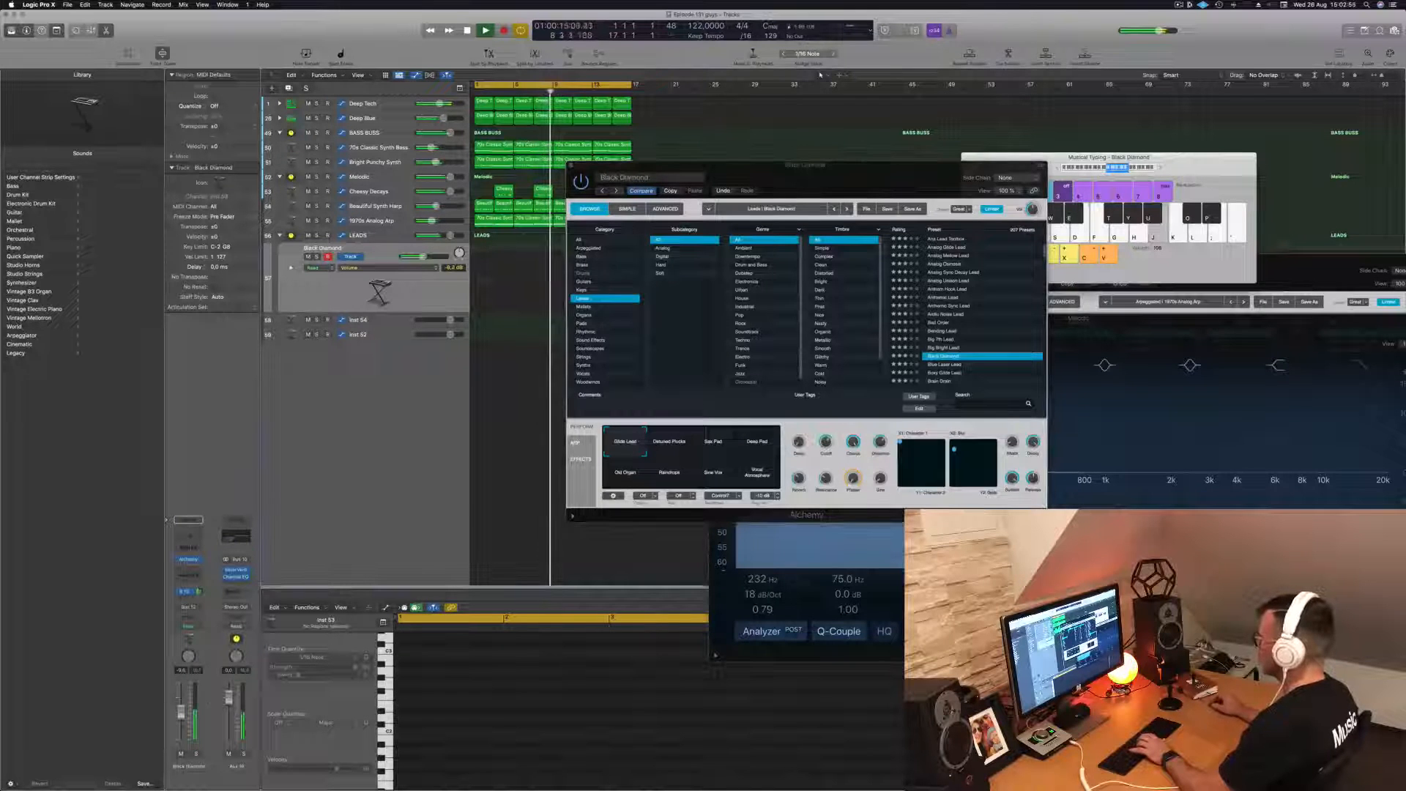
- Audition the lead presets from Blue Laser Lead through Brain Drain to the one directly below it
{"action": "scroll", "coordinate": [985, 297], "scroll_direction": "down", "scroll_amount": 2}
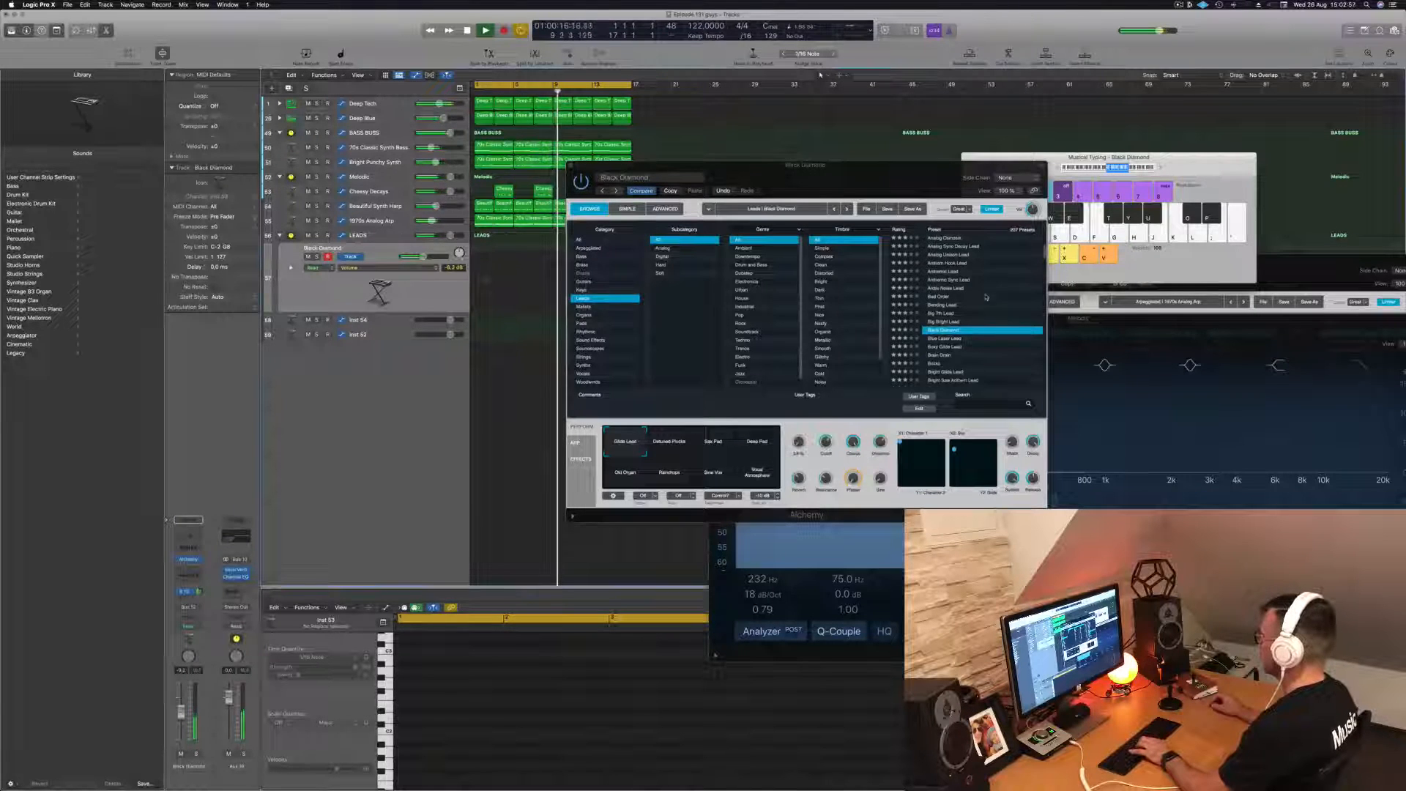
{"action": "left_click", "coordinate": [956, 340]}
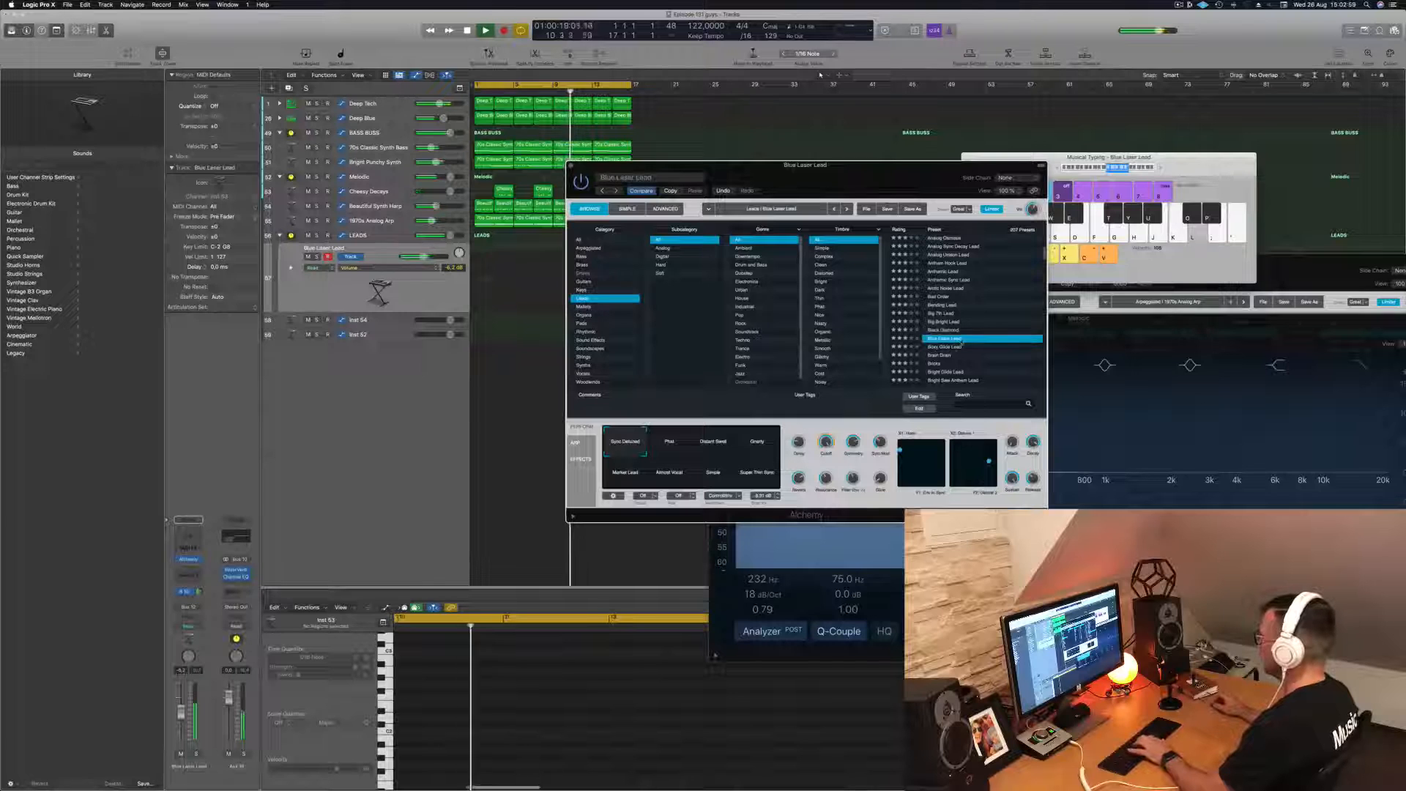
{"action": "key", "text": "Down"}
{"action": "key", "text": "Down"}
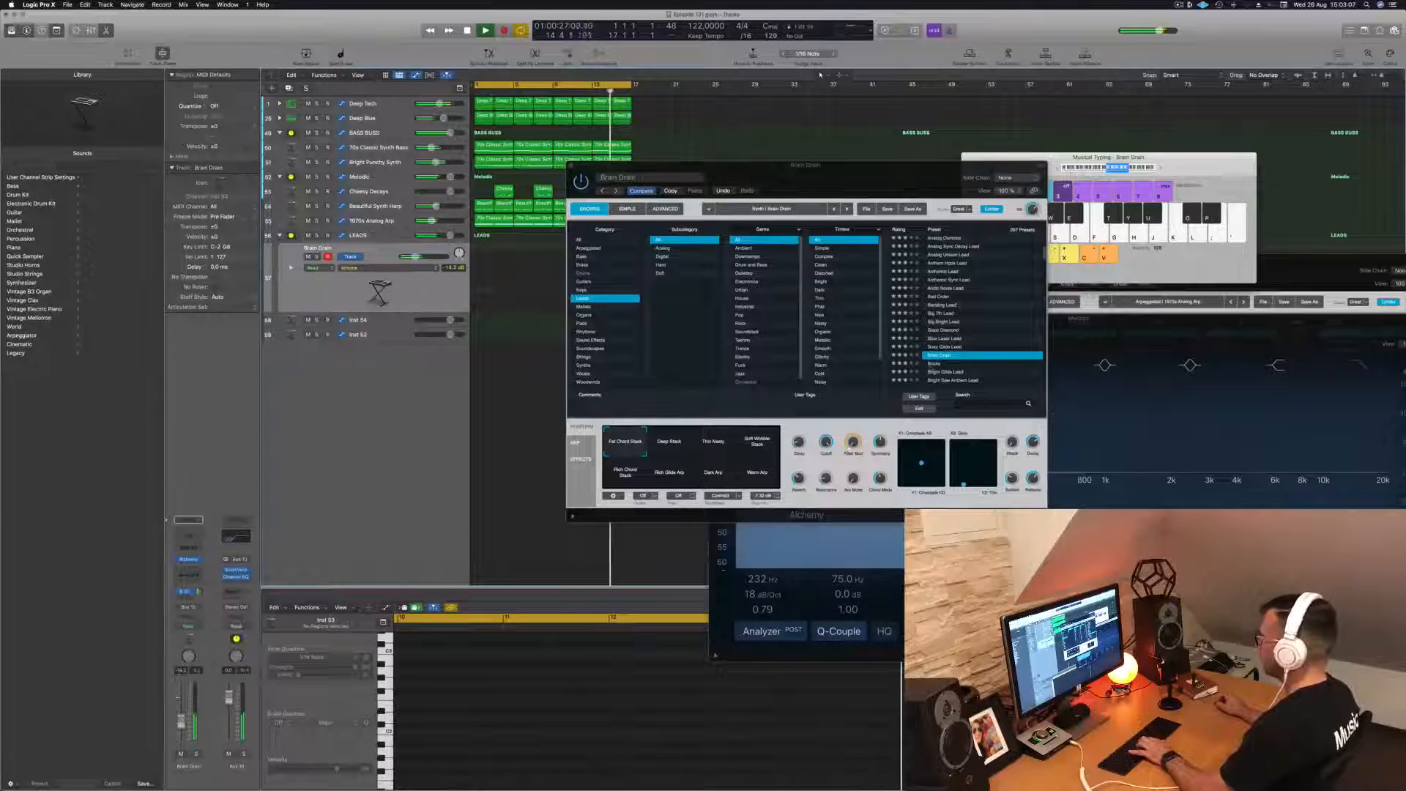
{"action": "left_click", "coordinate": [934, 365]}
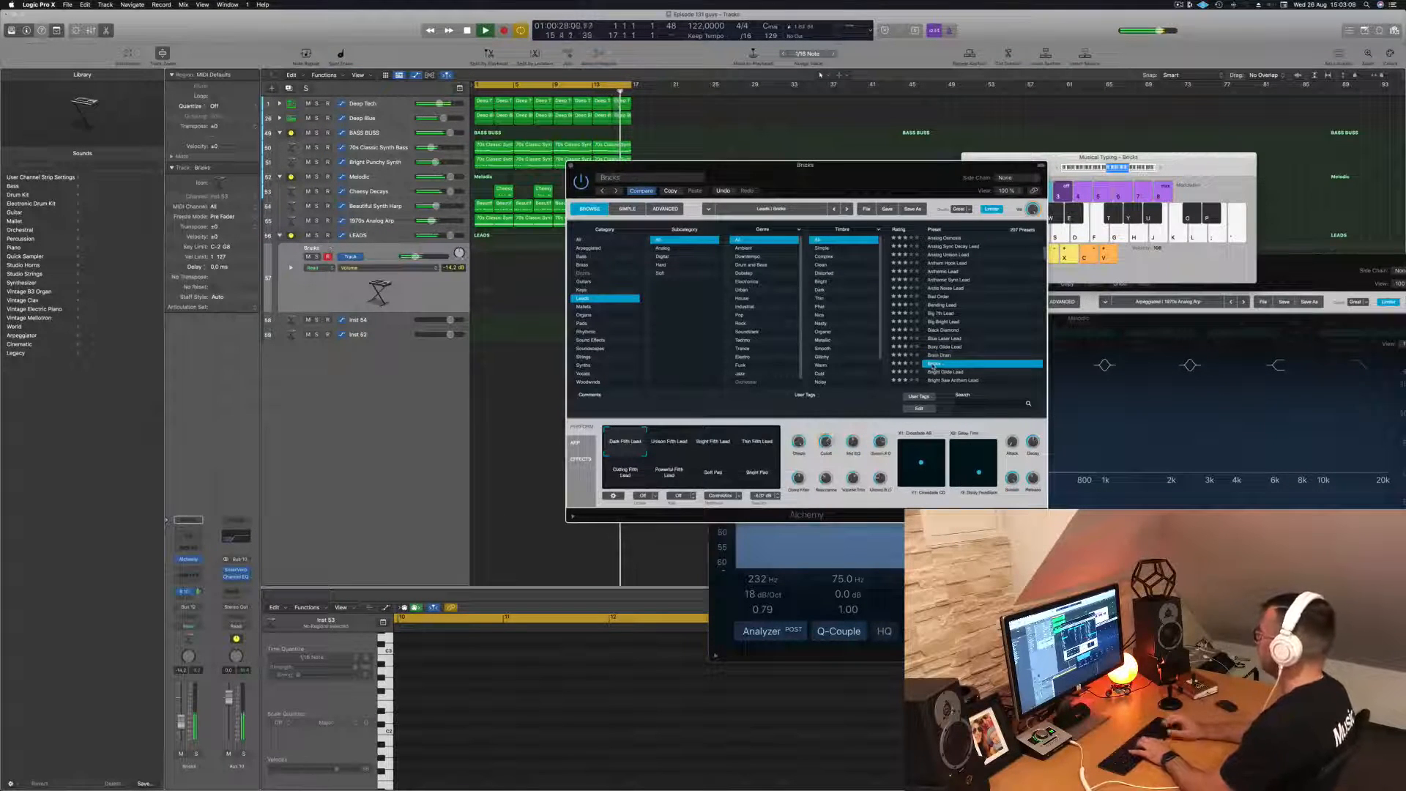
- Step through the following lead presets, including Bright Saw Anthem Lead, to audition them over the loop
{"action": "key", "text": "Down"}
{"action": "key", "text": "Down"}
{"action": "key", "text": "Down"}
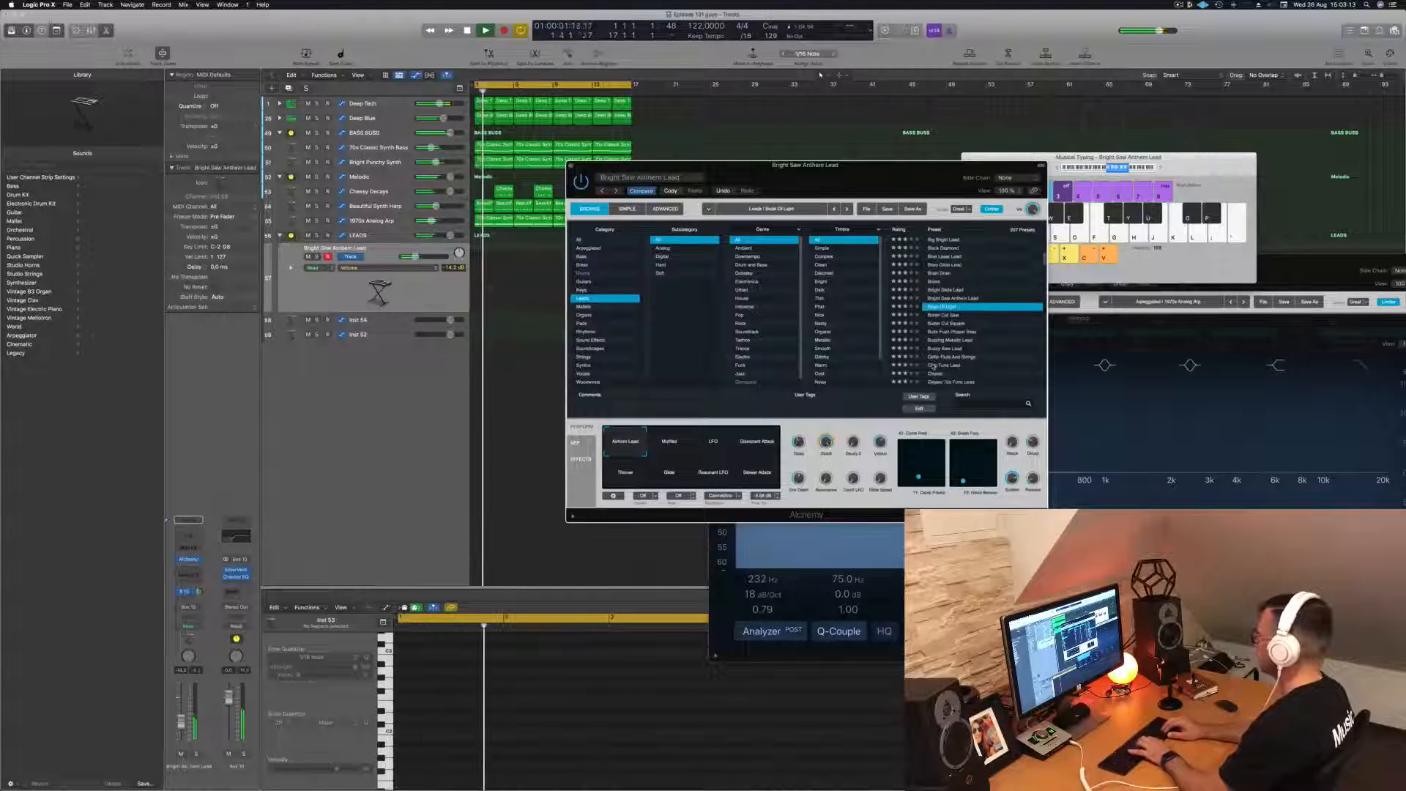
{"action": "key", "text": "Down"}
{"action": "key", "text": "Down"}
{"action": "key", "text": "Down"}
{"action": "key", "text": "Down"}
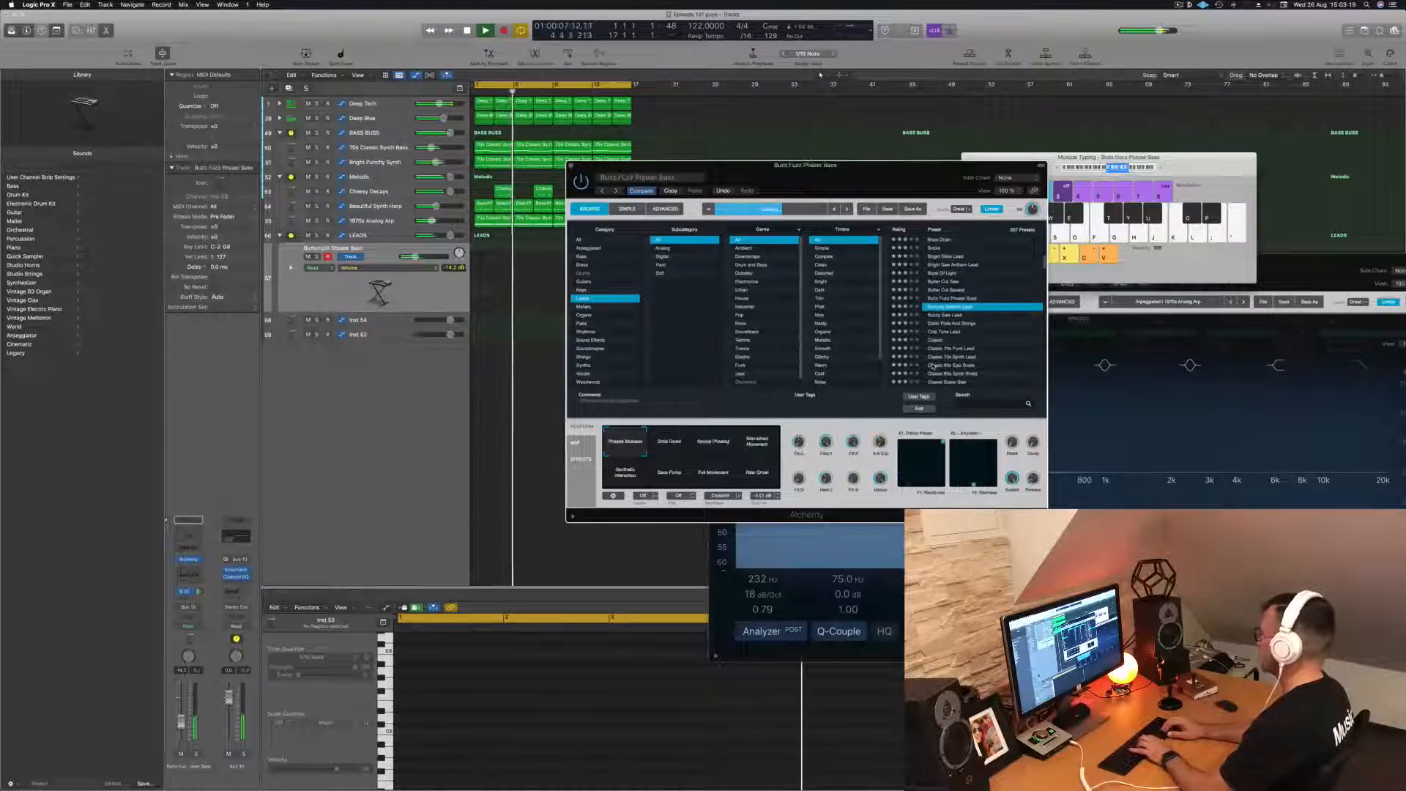
- Continue through the lead presets past Cello Flute And Strings and load Classic
{"action": "key", "text": "Down"}
{"action": "key", "text": "Down"}
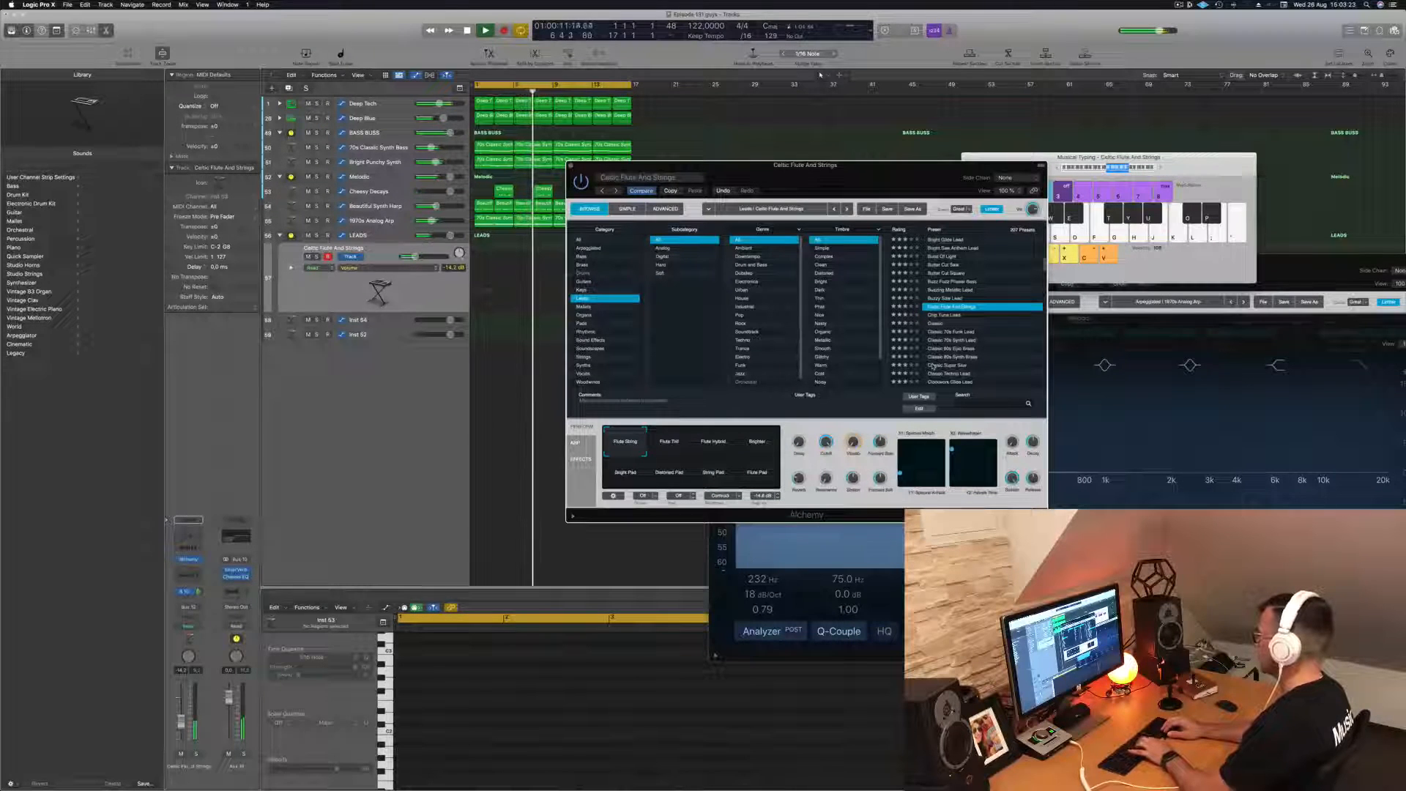
{"action": "key", "text": "Down"}
{"action": "key", "text": "Down"}
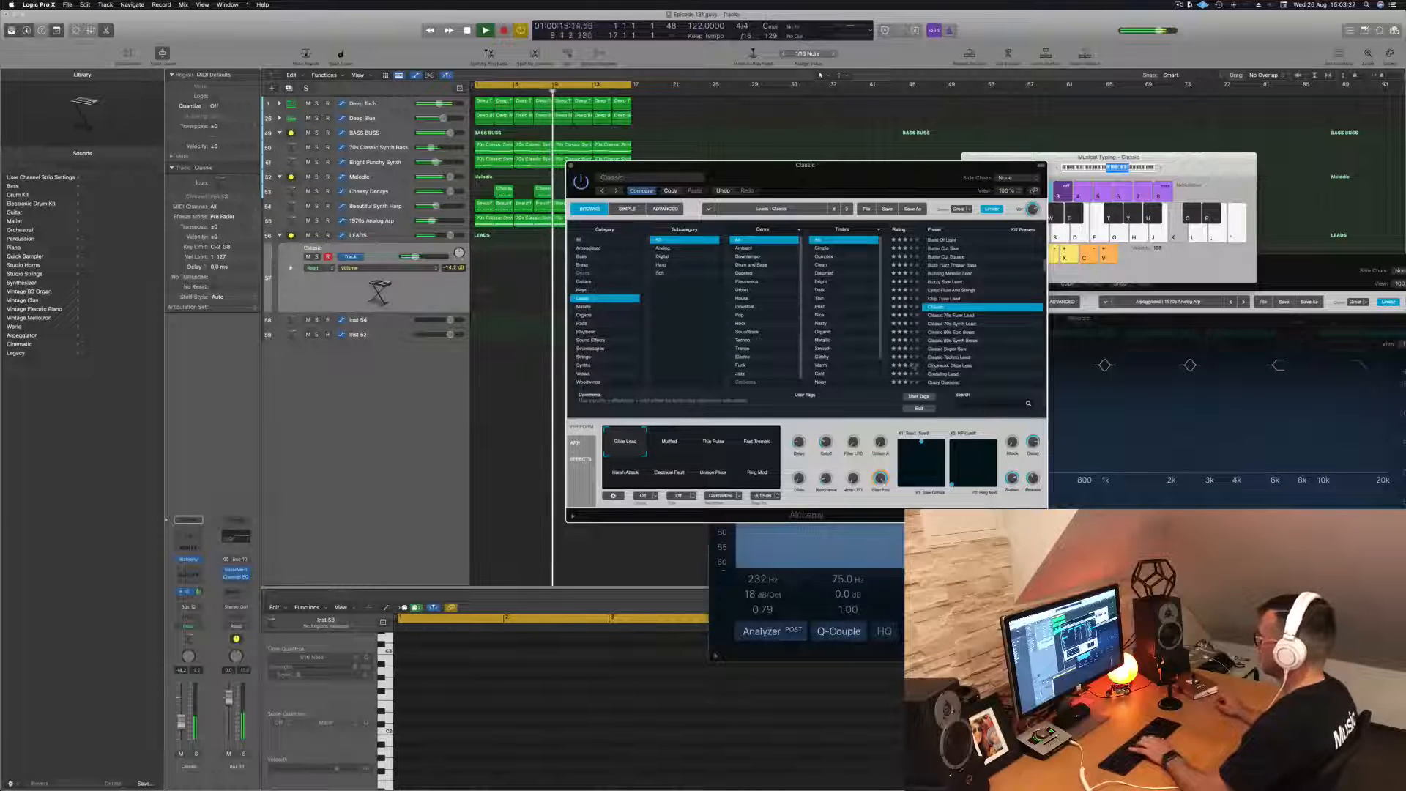
- Record a repeating, descending three-note lead phrase on the Classic track while the loop plays
{"action": "left_click_drag", "start_coordinate": [182, 721], "coordinate": [182, 722]}
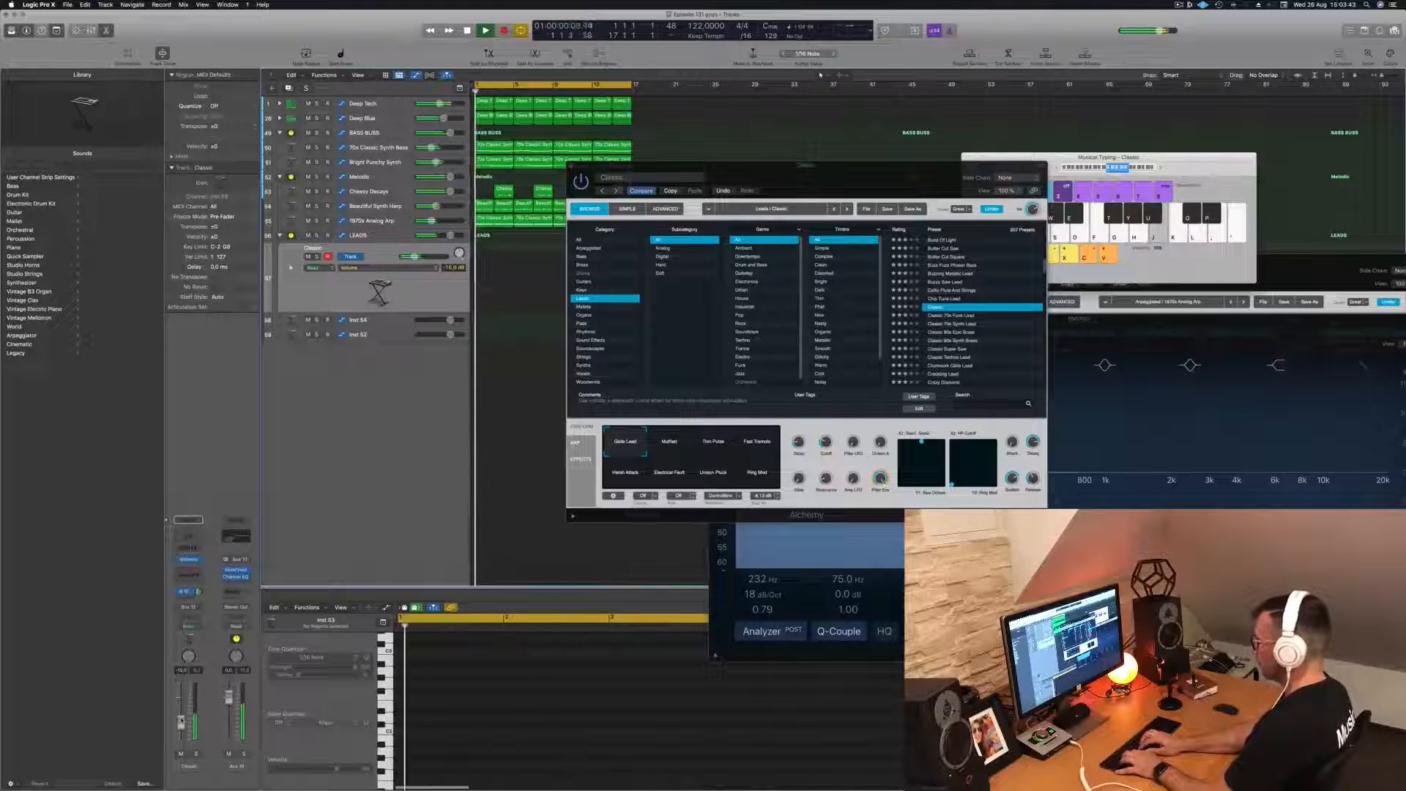
{"action": "key", "text": "l"}
{"action": "key", "text": "k"}
{"action": "key", "text": "j"}
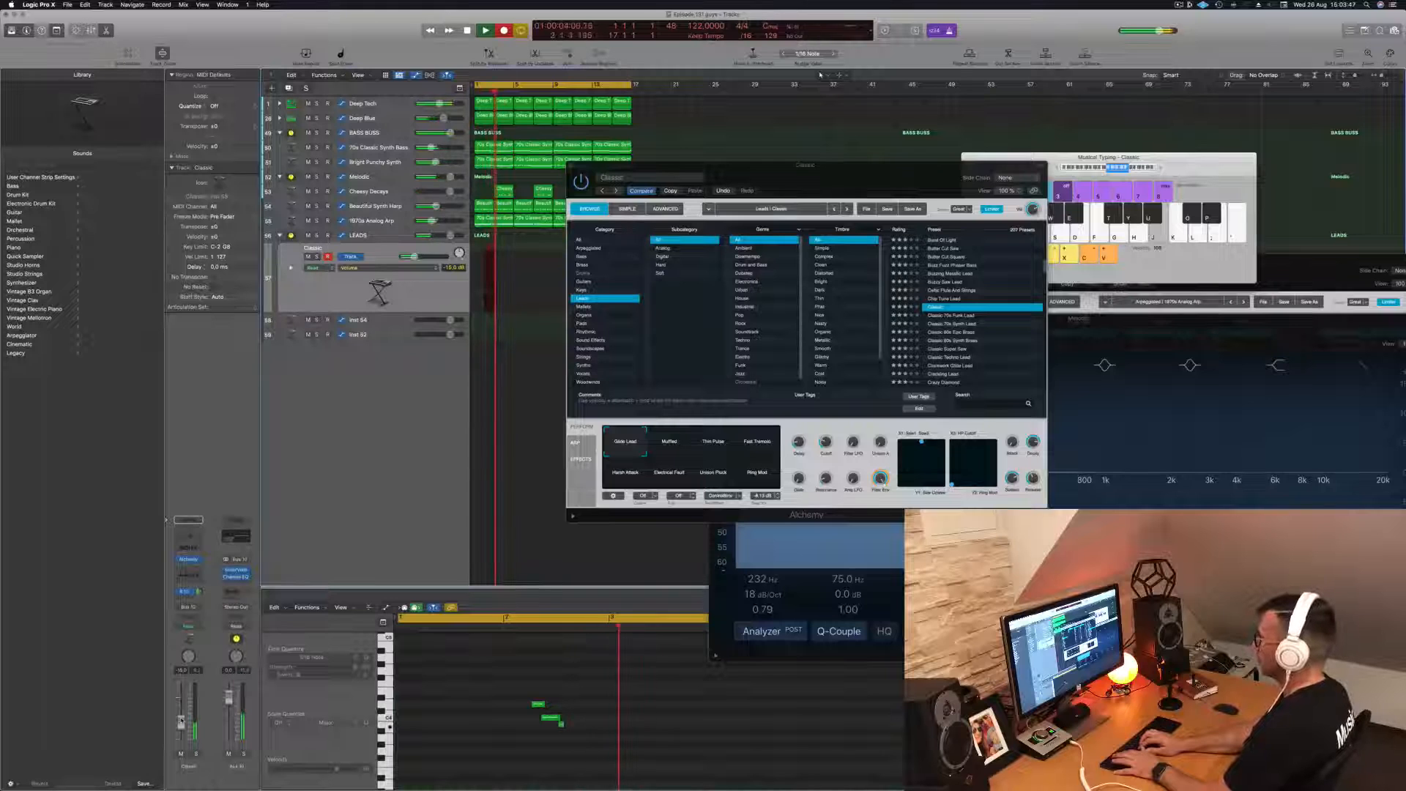
{"action": "key", "text": "l"}
{"action": "key", "text": "k"}
{"action": "key", "text": "j"}
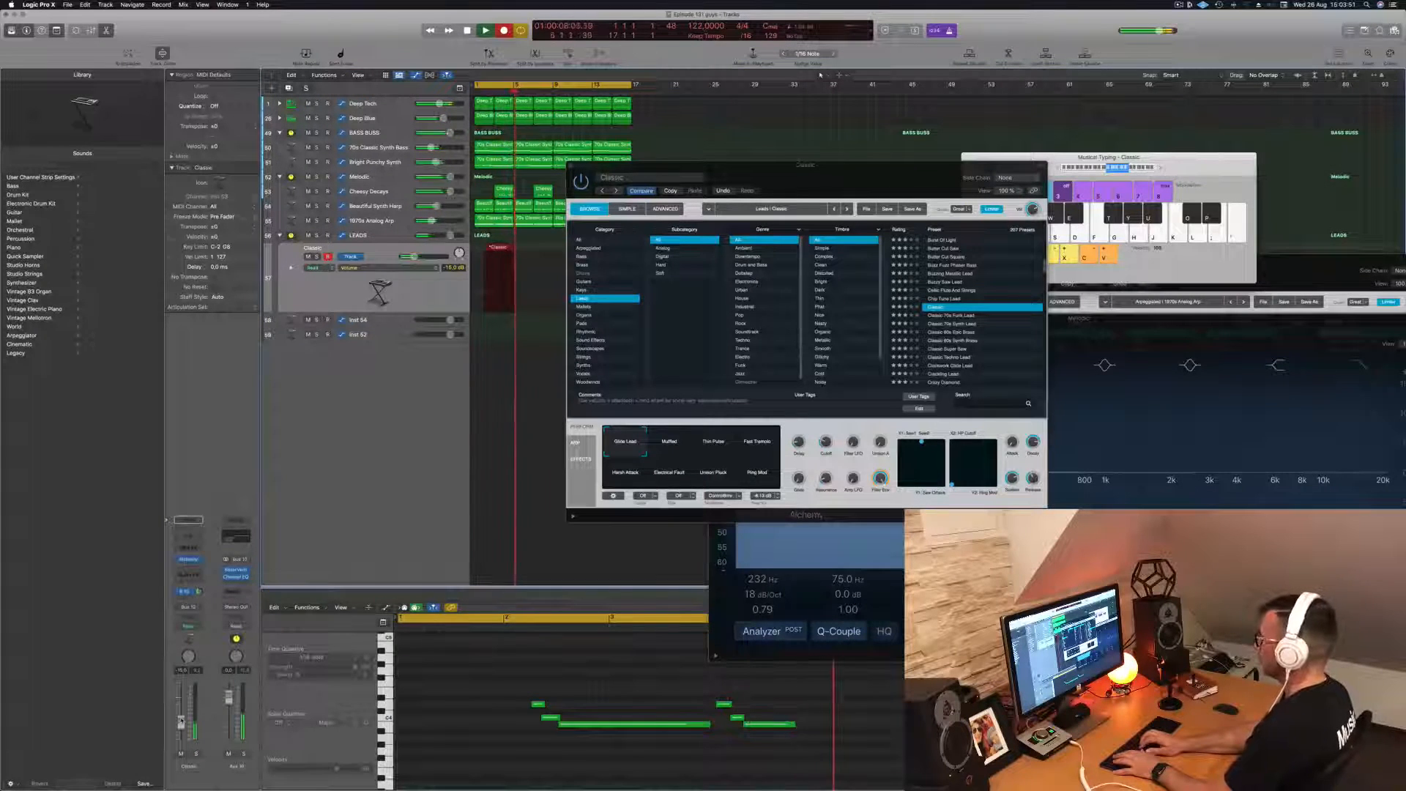
{"action": "key", "text": "l"}
{"action": "key", "text": "k"}
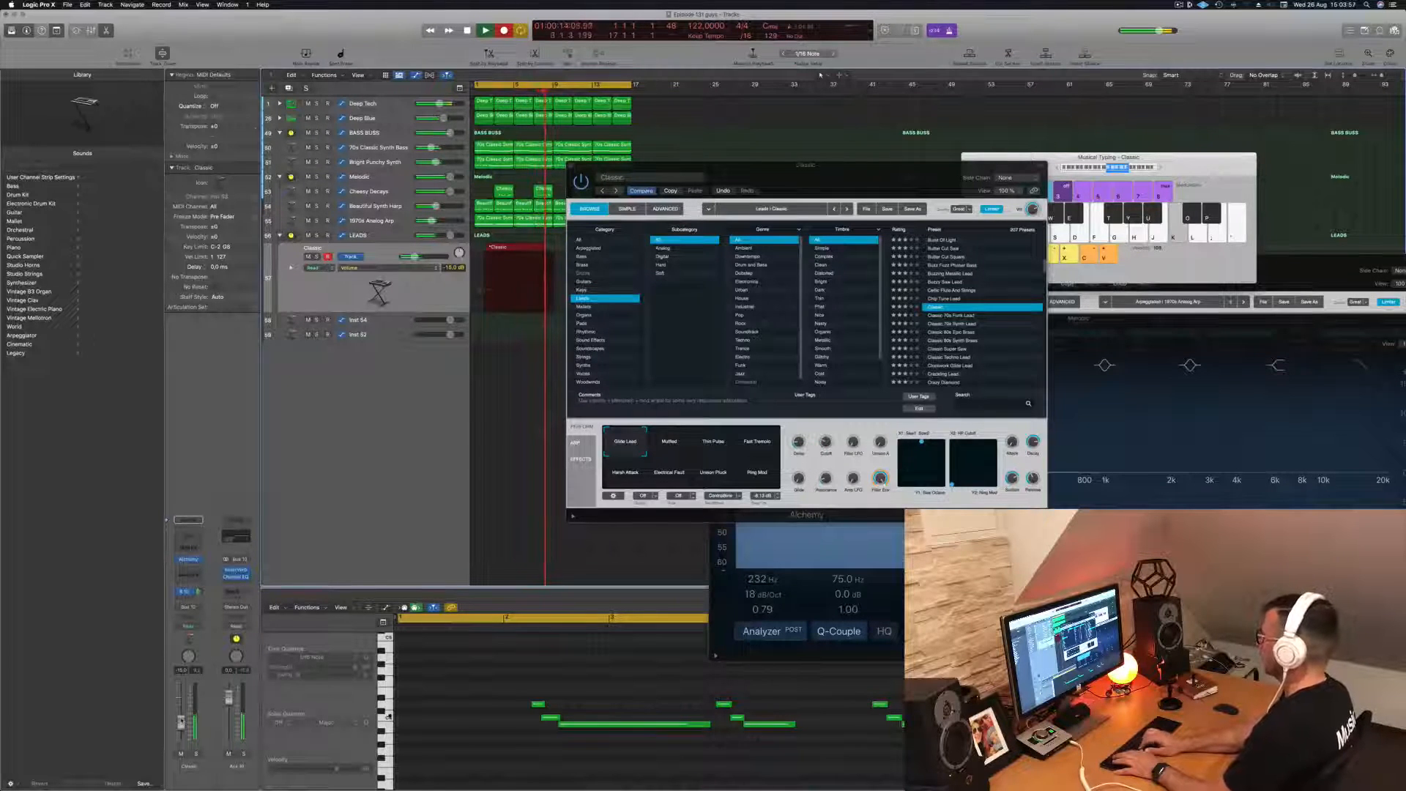
{"action": "key", "text": "k"}
{"action": "key", "text": "j"}
{"action": "key", "text": "k"}
{"action": "key", "text": "j"}
{"action": "key", "text": "space"}
{"action": "key", "text": "space"}
- Play back the recorded lead, move the Alchemy window aside, and shift the Classic region to the start of bar 1
{"action": "left_click_drag", "start_coordinate": [835, 178], "coordinate": [929, 100]}
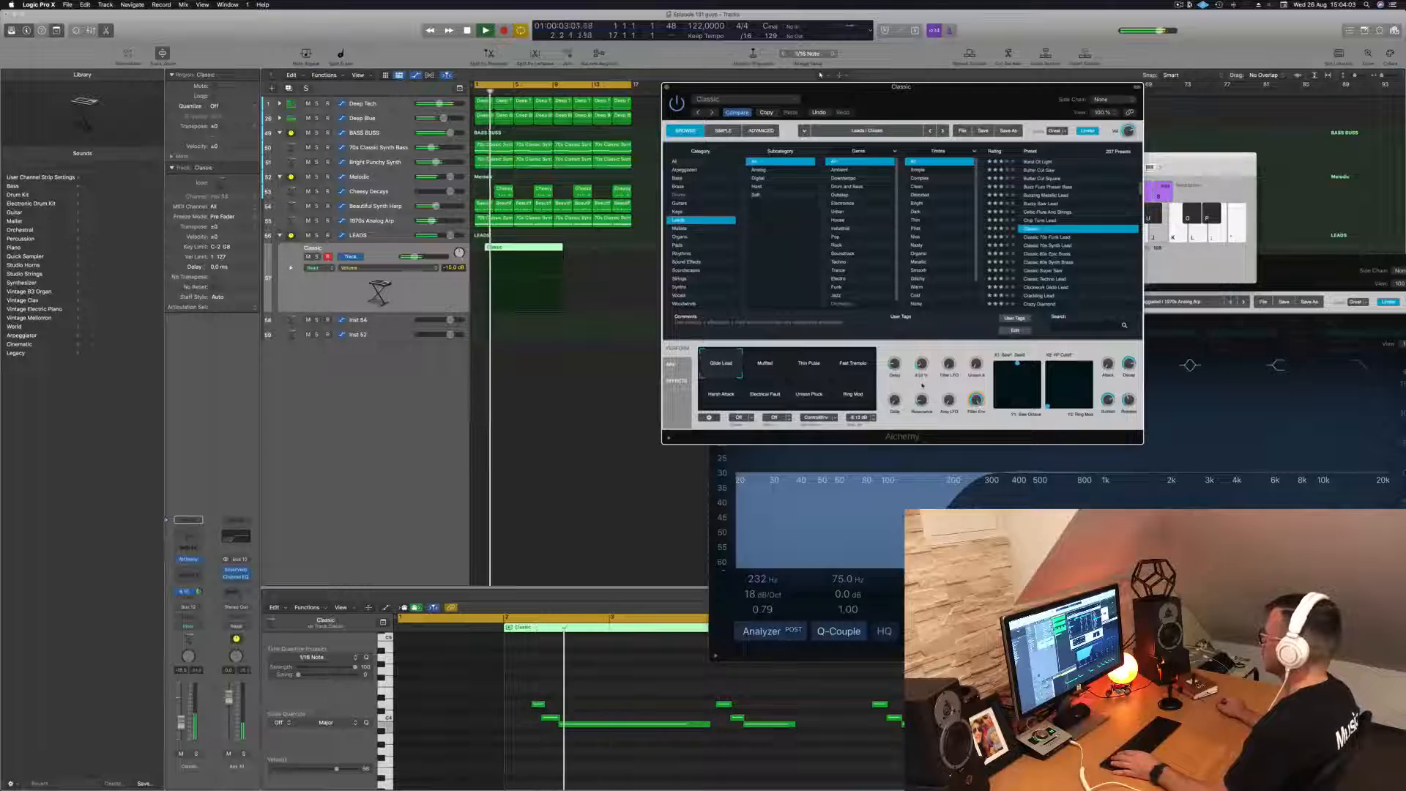
{"action": "key", "text": "space"}
{"action": "key", "text": "space"}
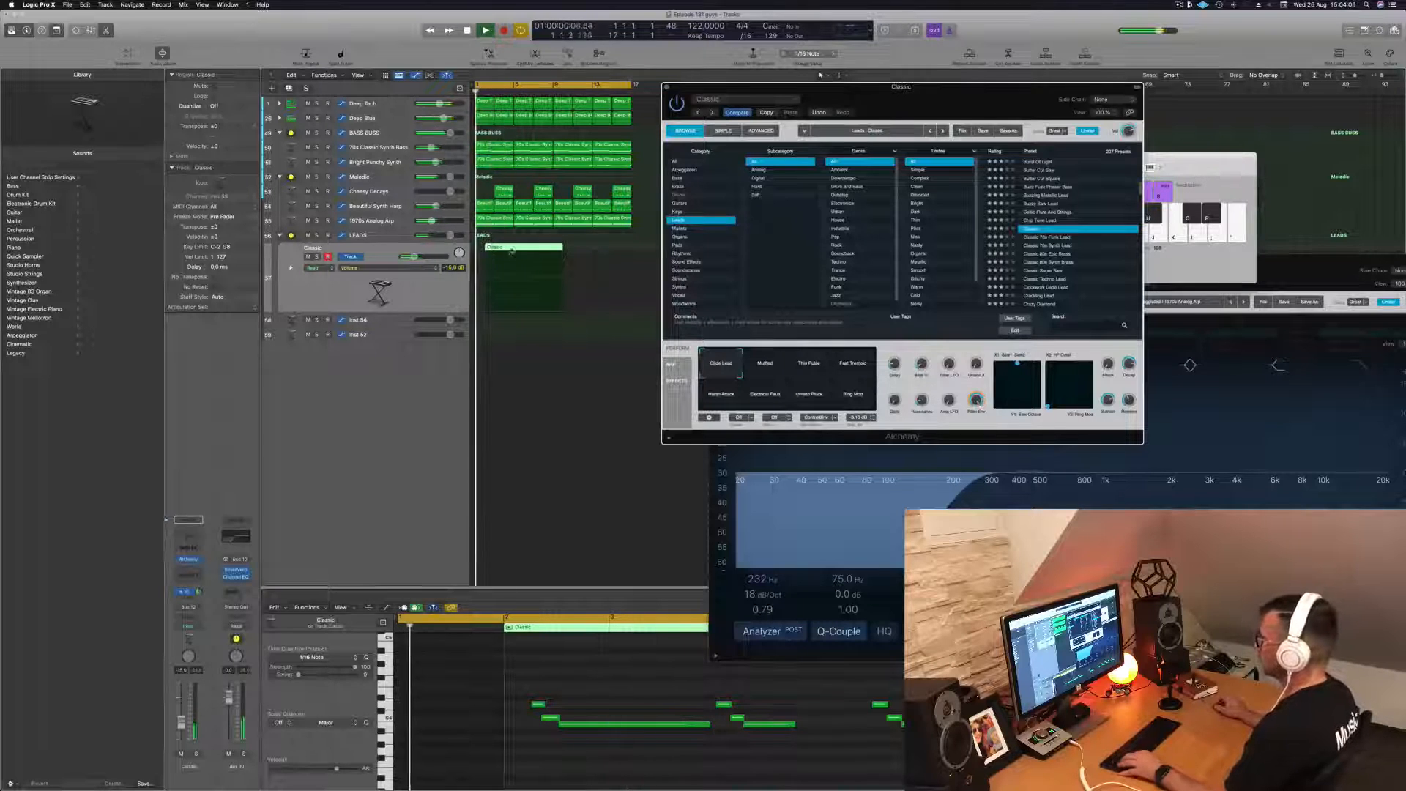
{"action": "left_click_drag", "start_coordinate": [528, 694], "coordinate": [591, 728]}
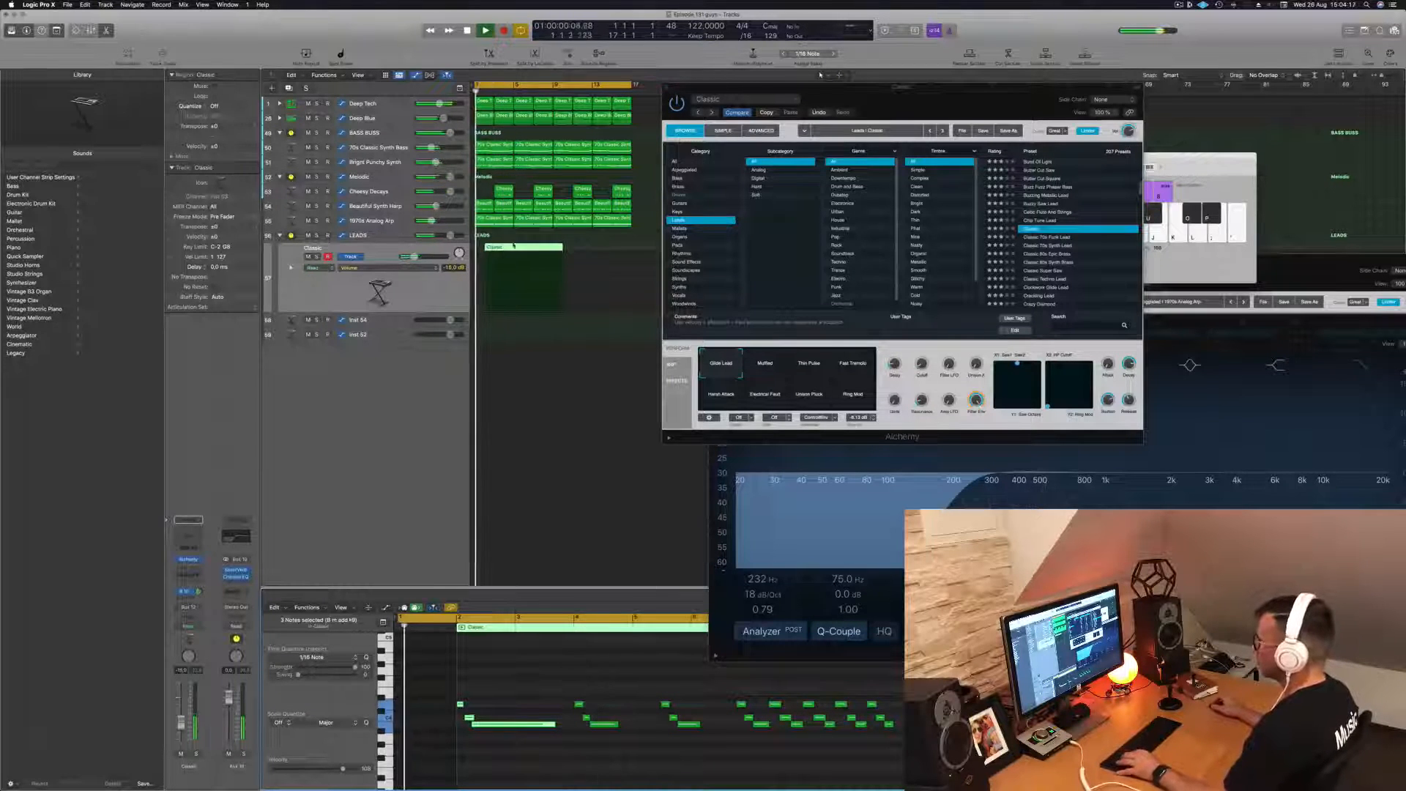
{"action": "left_click_drag", "start_coordinate": [502, 248], "coordinate": [493, 249]}
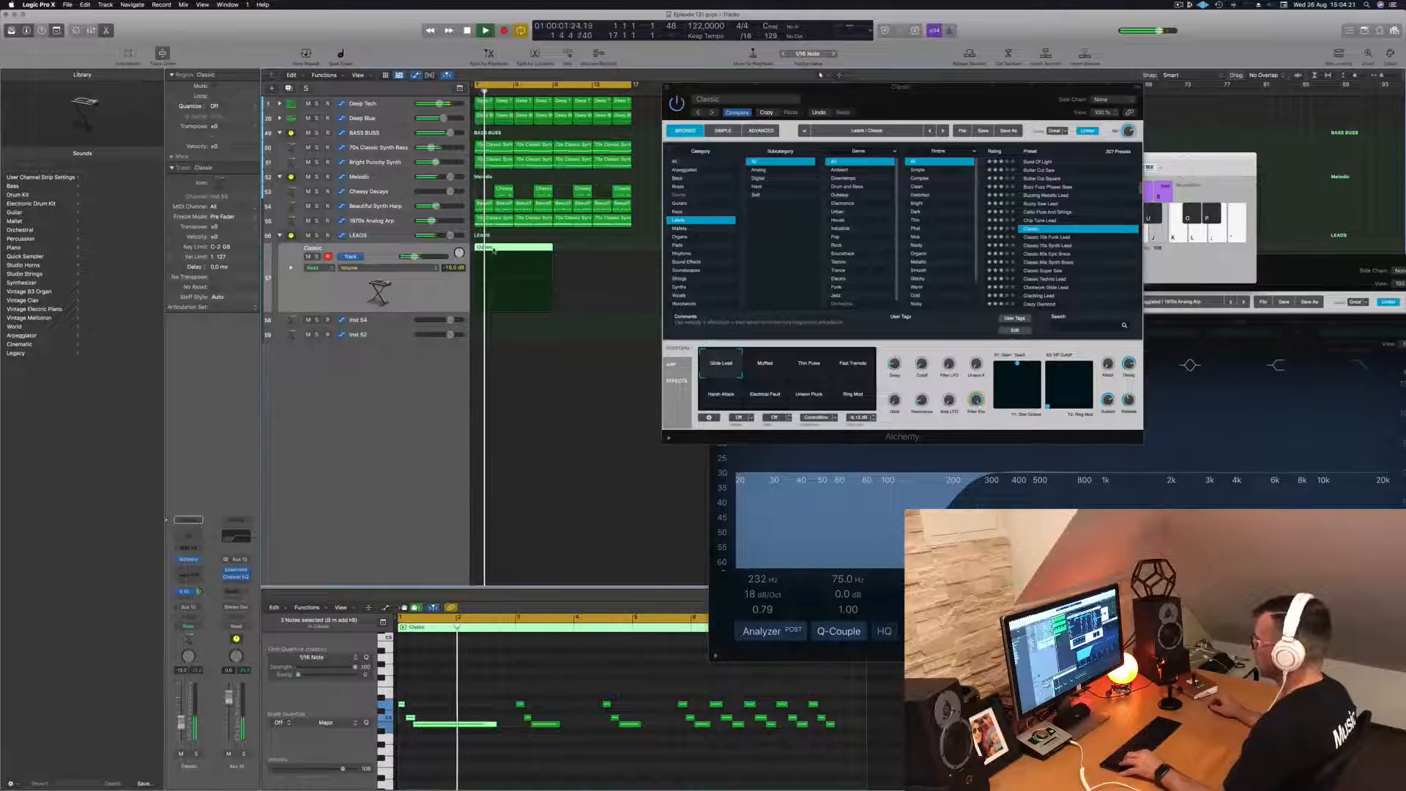
- Cut the Classic region down to its first two bars, delete the remainder, and copy the short region to bar 5
{"action": "double_click", "coordinate": [494, 250], "text": "super"}
{"action": "left_click", "coordinate": [525, 268]}
{"action": "key", "text": "Delete"}
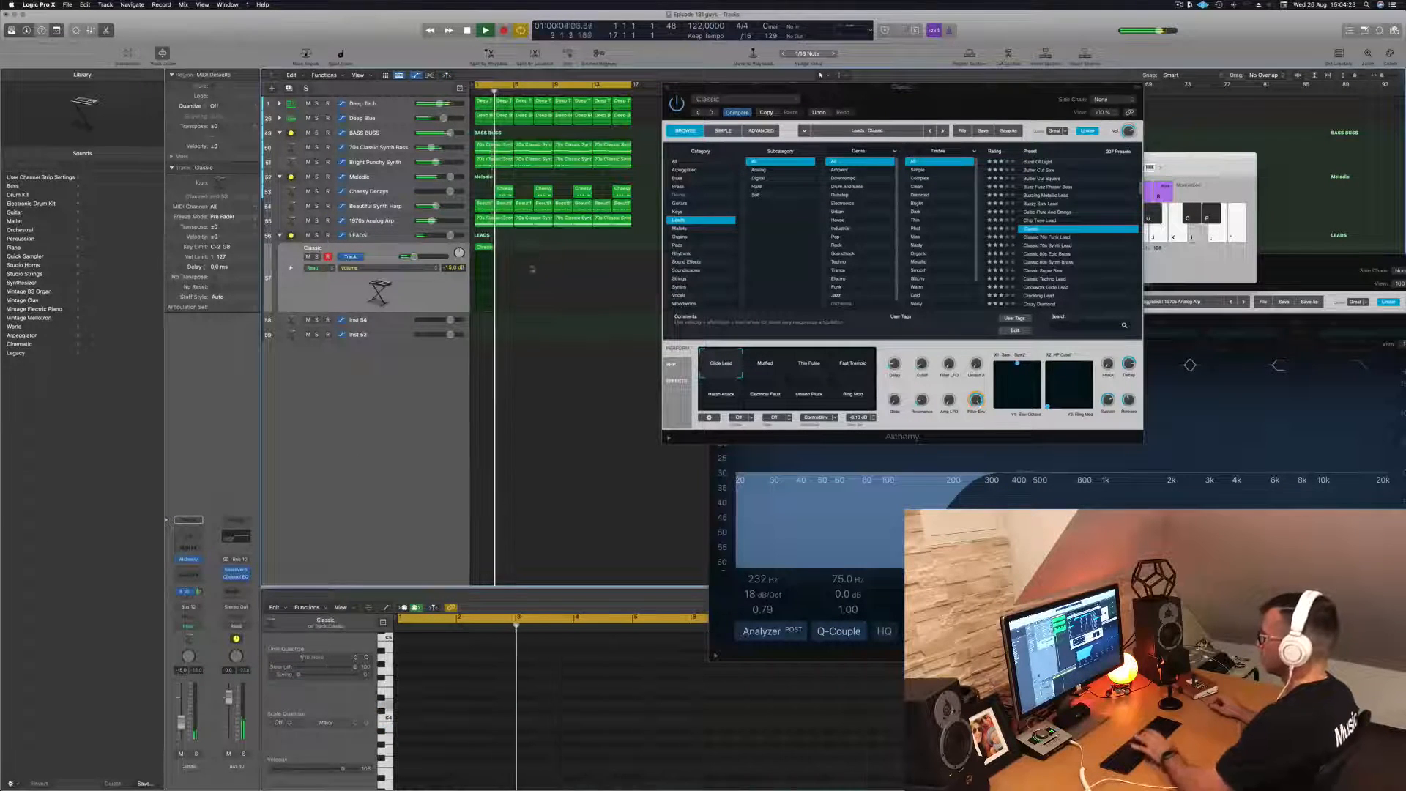
{"action": "key", "text": "Return"}
{"action": "key", "text": "space"}
{"action": "left_click_drag", "start_coordinate": [484, 250], "coordinate": [524, 253]}
- In the first Classic region, shorten the long note and copy the two opening short notes to the end of the phrase
{"action": "left_click", "coordinate": [482, 255]}
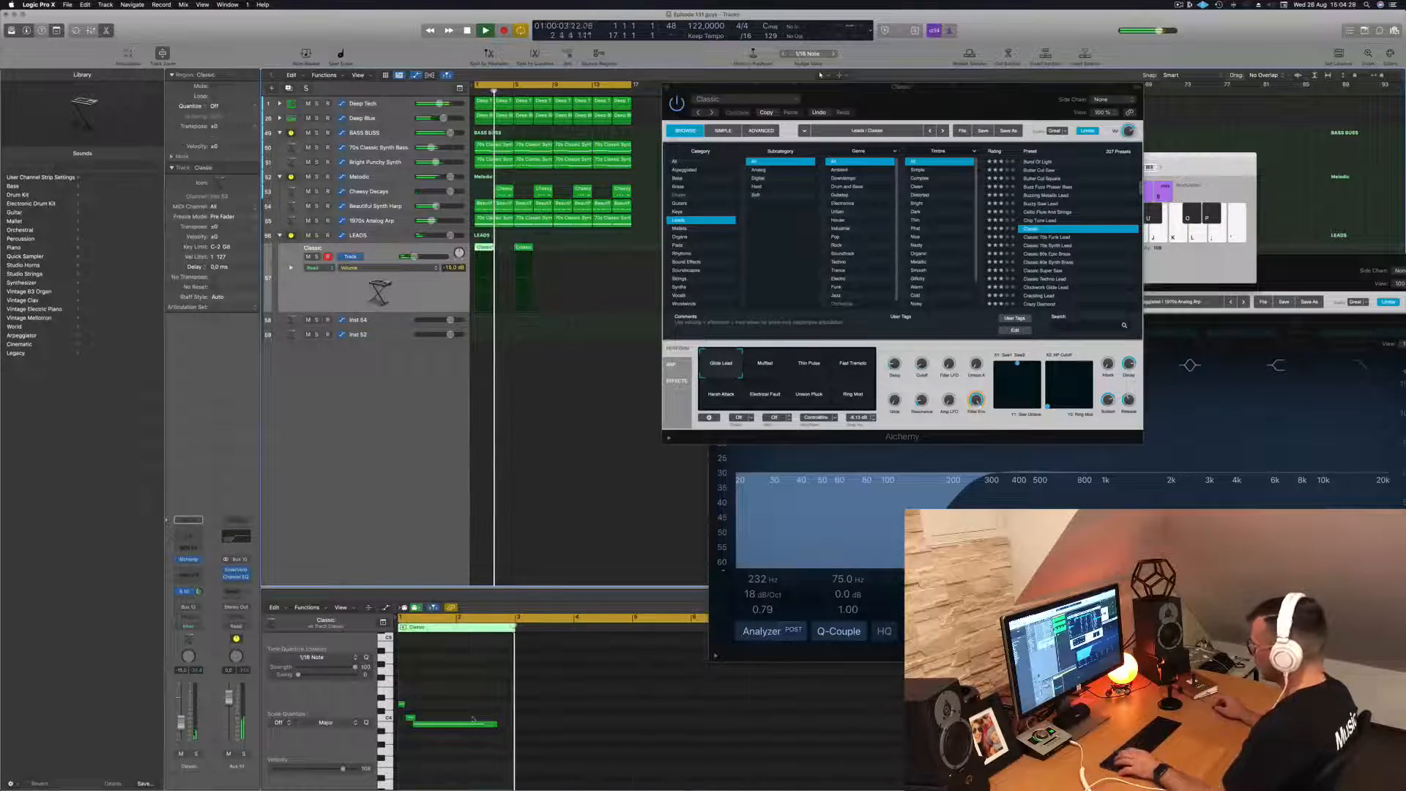
{"action": "left_click", "coordinate": [493, 724]}
{"action": "key", "text": "space"}
{"action": "key", "text": "space"}
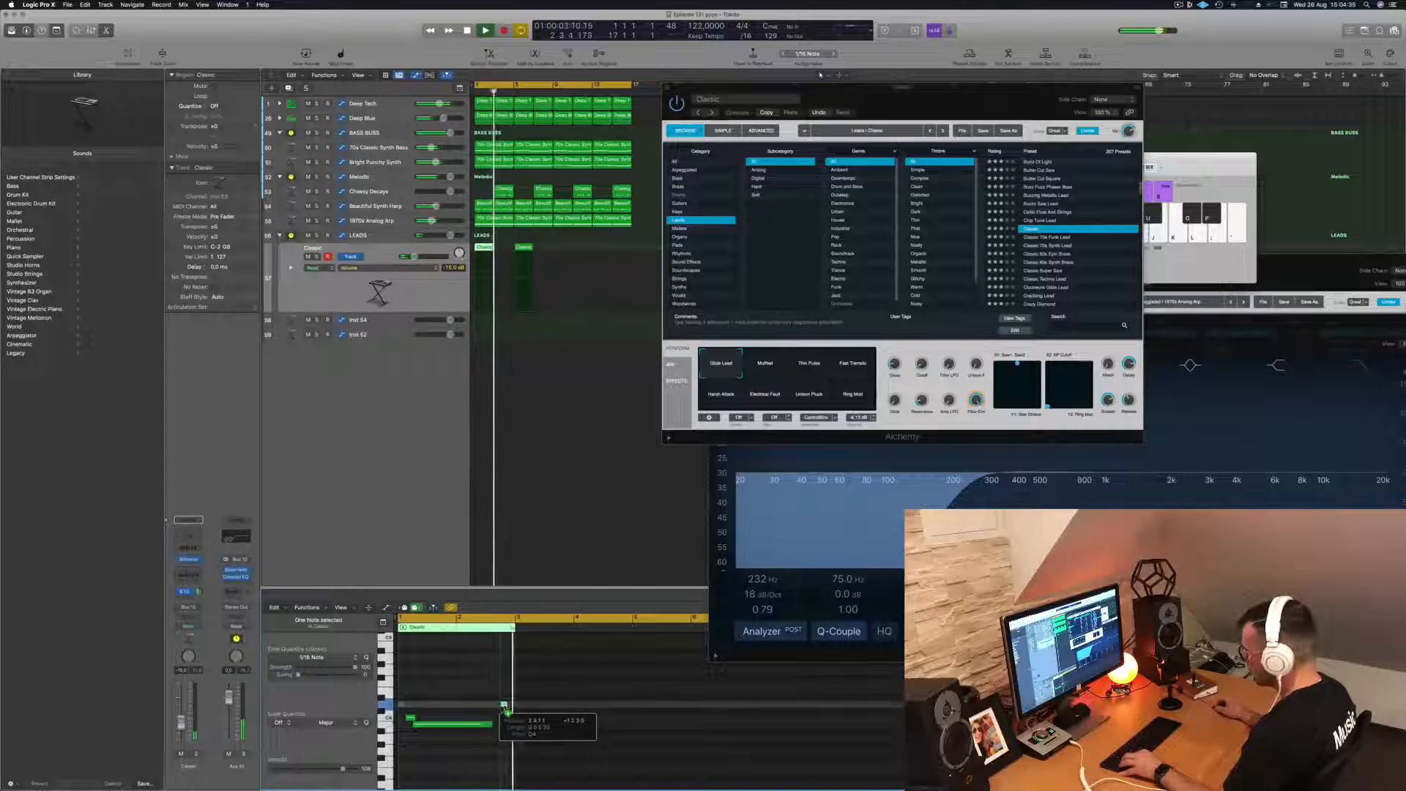
{"action": "left_click_drag", "start_coordinate": [411, 718], "coordinate": [499, 720]}
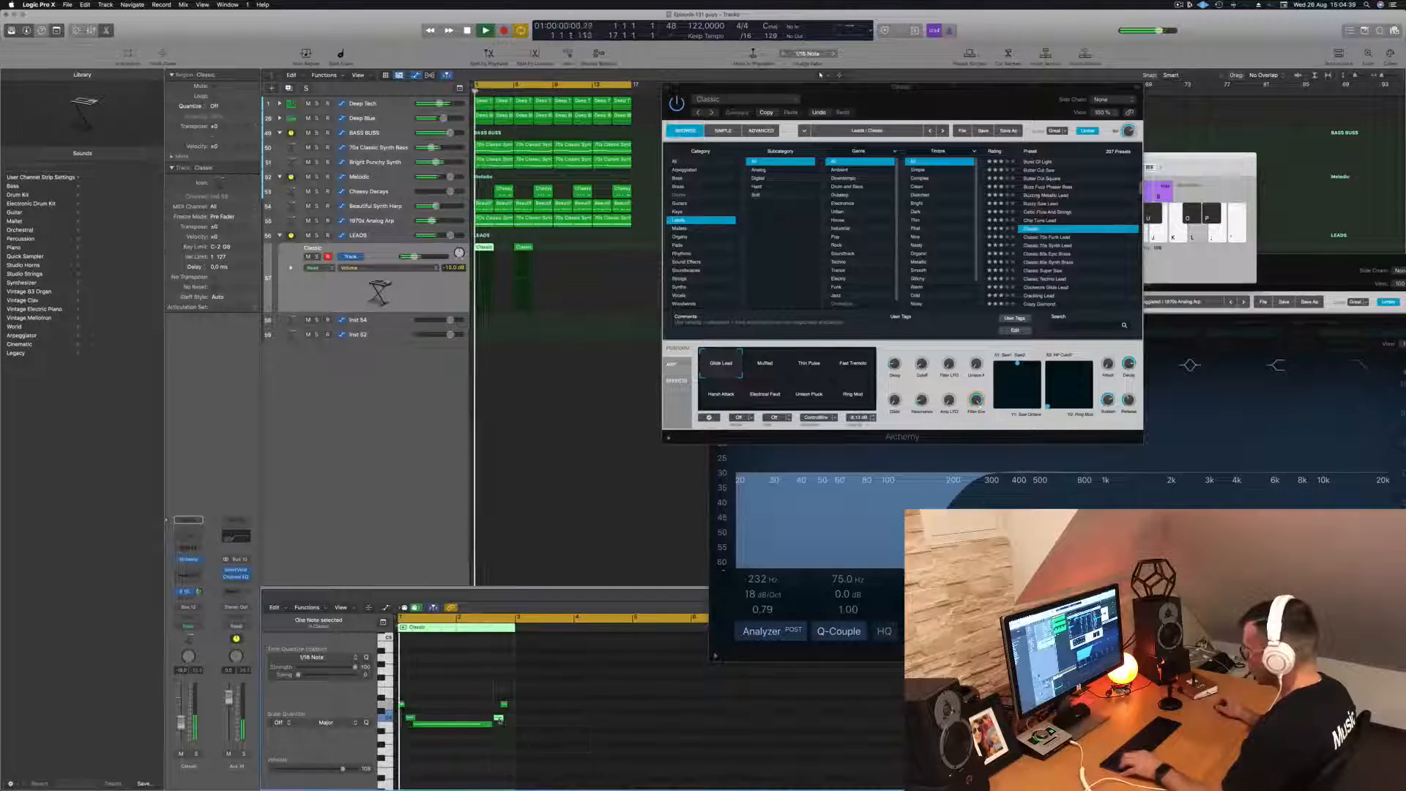
- Extend the end of the long note so that it reaches the copied short note
{"action": "key", "text": "super+Right"}
{"action": "key", "text": "super+Right"}
{"action": "key", "text": "super+Right"}
{"action": "scroll", "coordinate": [504, 727], "scroll_direction": "left", "scroll_amount": 2}
{"action": "key", "text": "super+Left"}
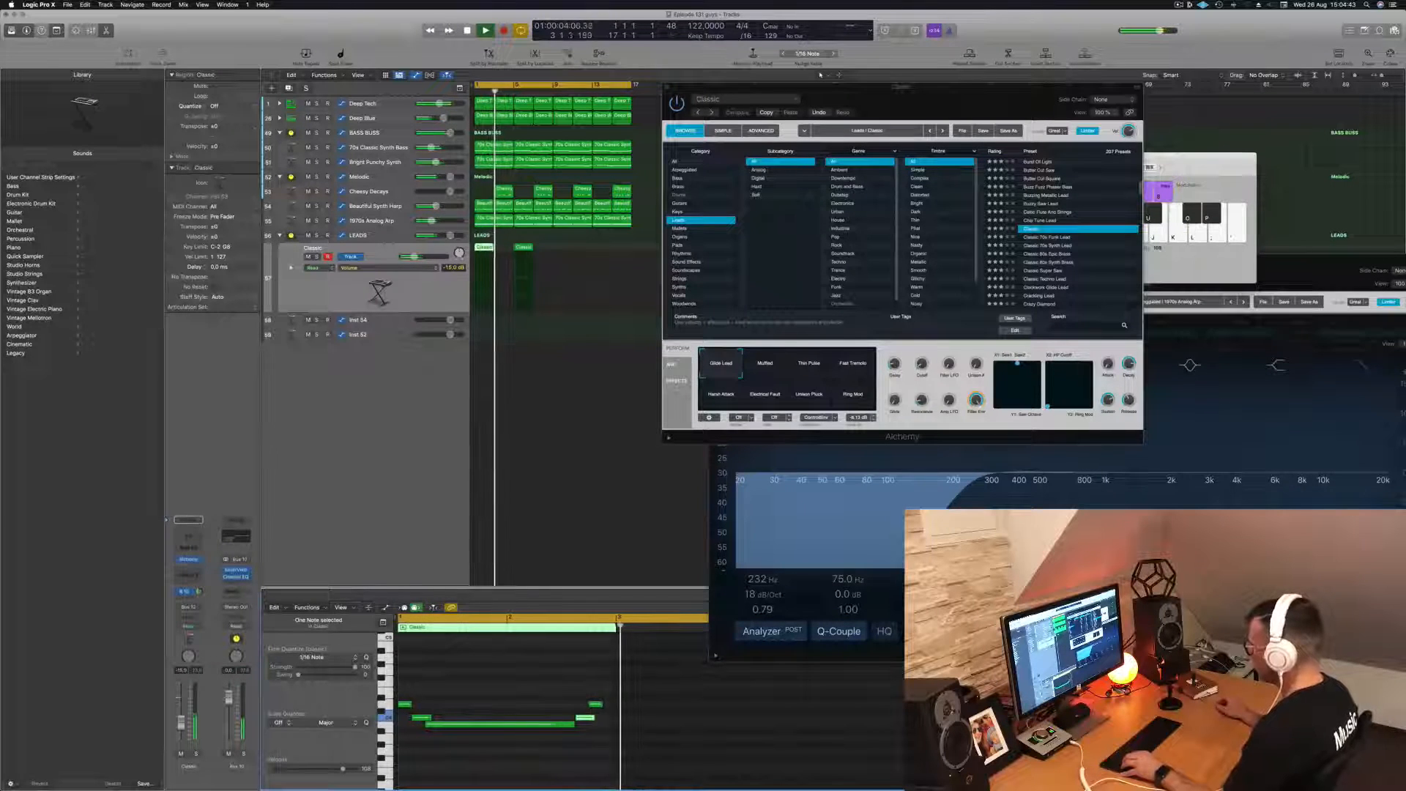
{"action": "left_click_drag", "start_coordinate": [578, 730], "coordinate": [580, 725]}
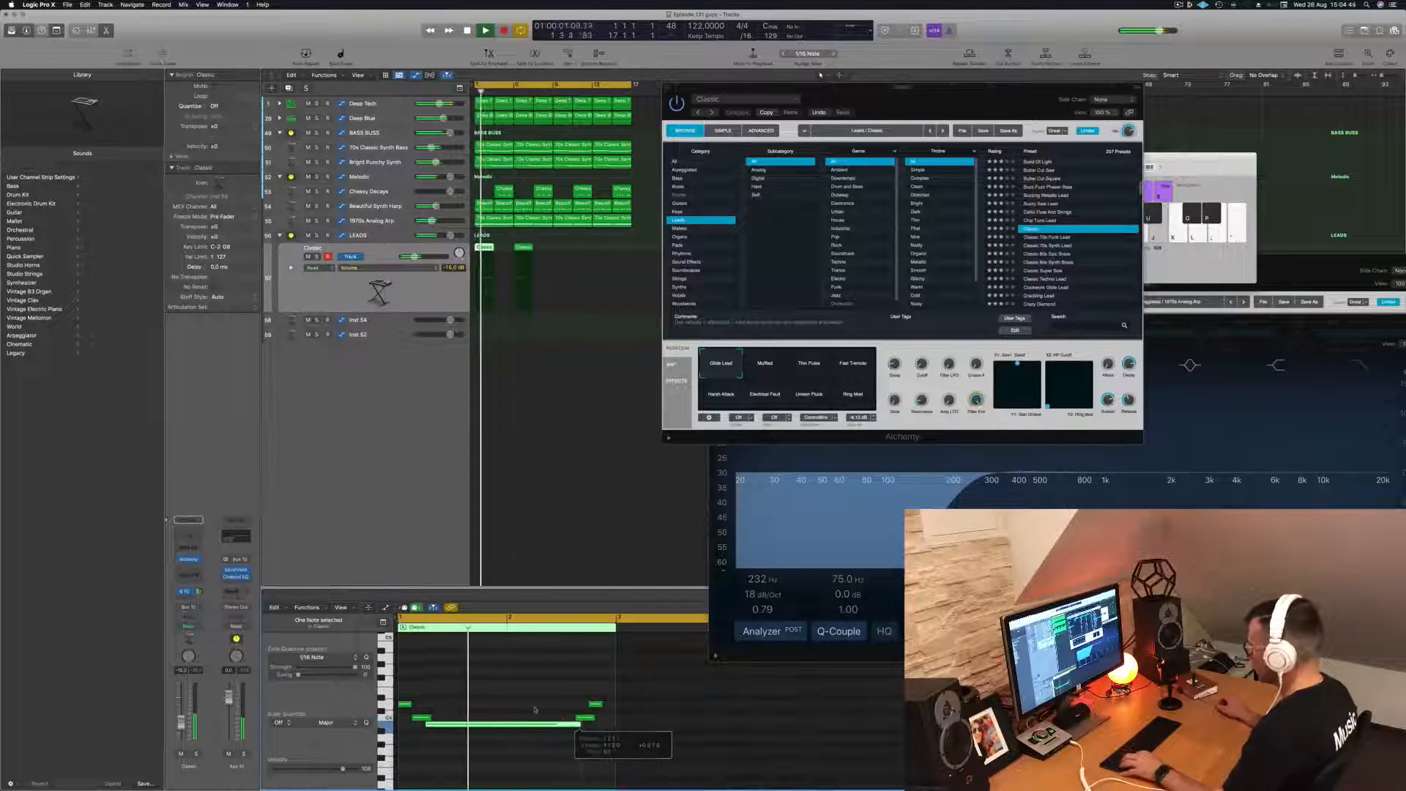
{"action": "key", "text": "super+Left"}
{"action": "key", "text": "super+Left"}
{"action": "key", "text": "super+Left"}
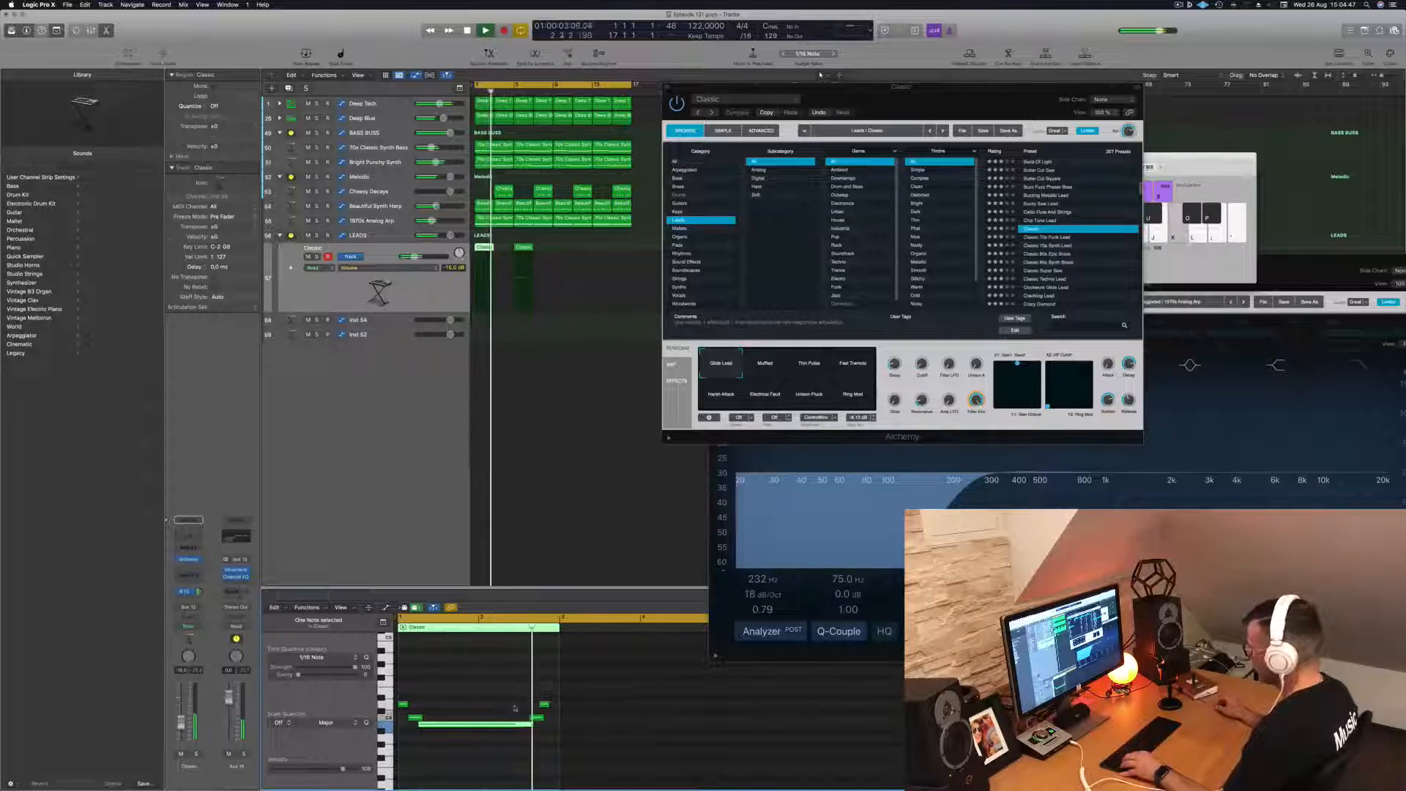
- Delete the outdated region copy at bar 5 and remove the final high note from the first Classic region
{"action": "key", "text": "space"}
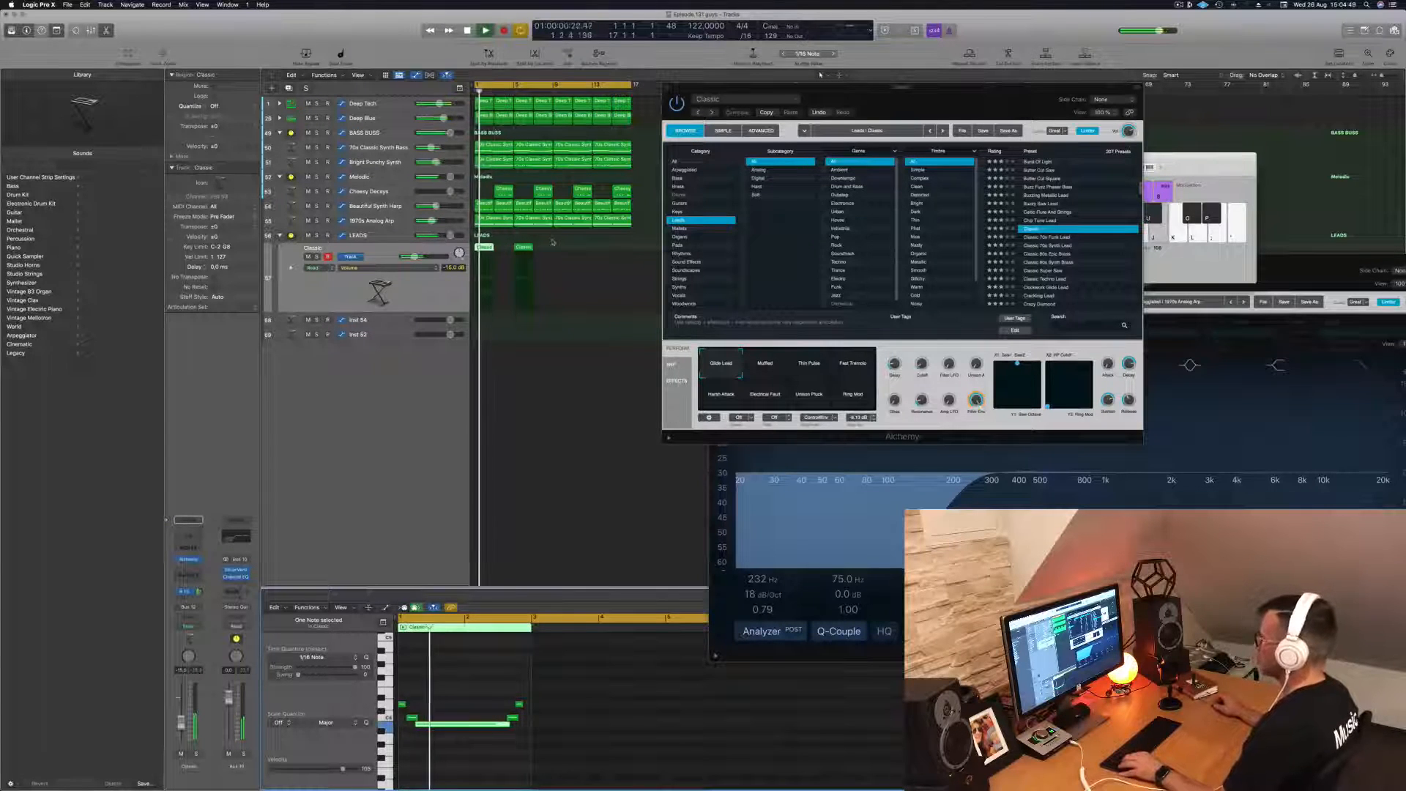
{"action": "left_click", "coordinate": [527, 248]}
{"action": "left_click", "coordinate": [484, 248]}
{"action": "key", "text": "space"}
{"action": "key", "text": "space"}
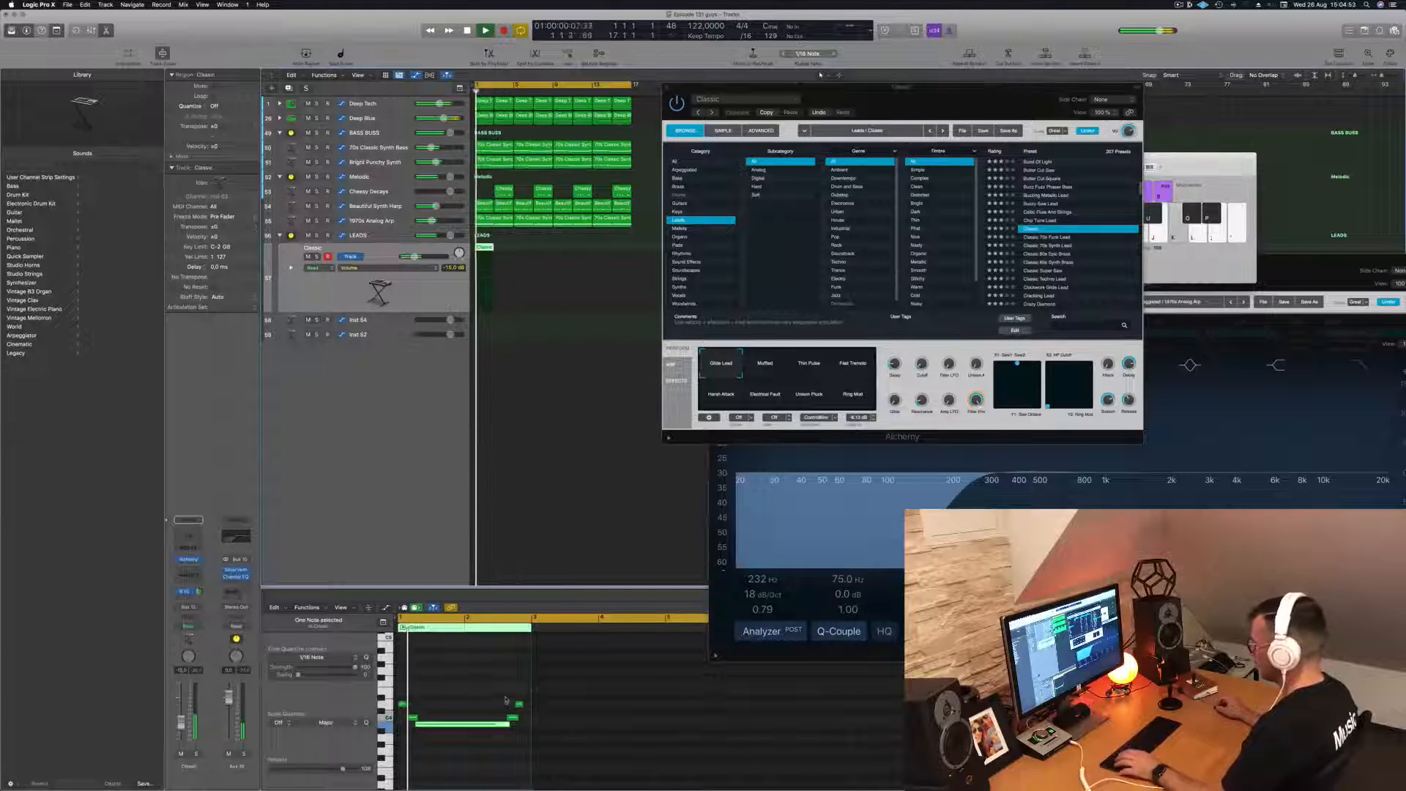
{"action": "left_click", "coordinate": [520, 705]}
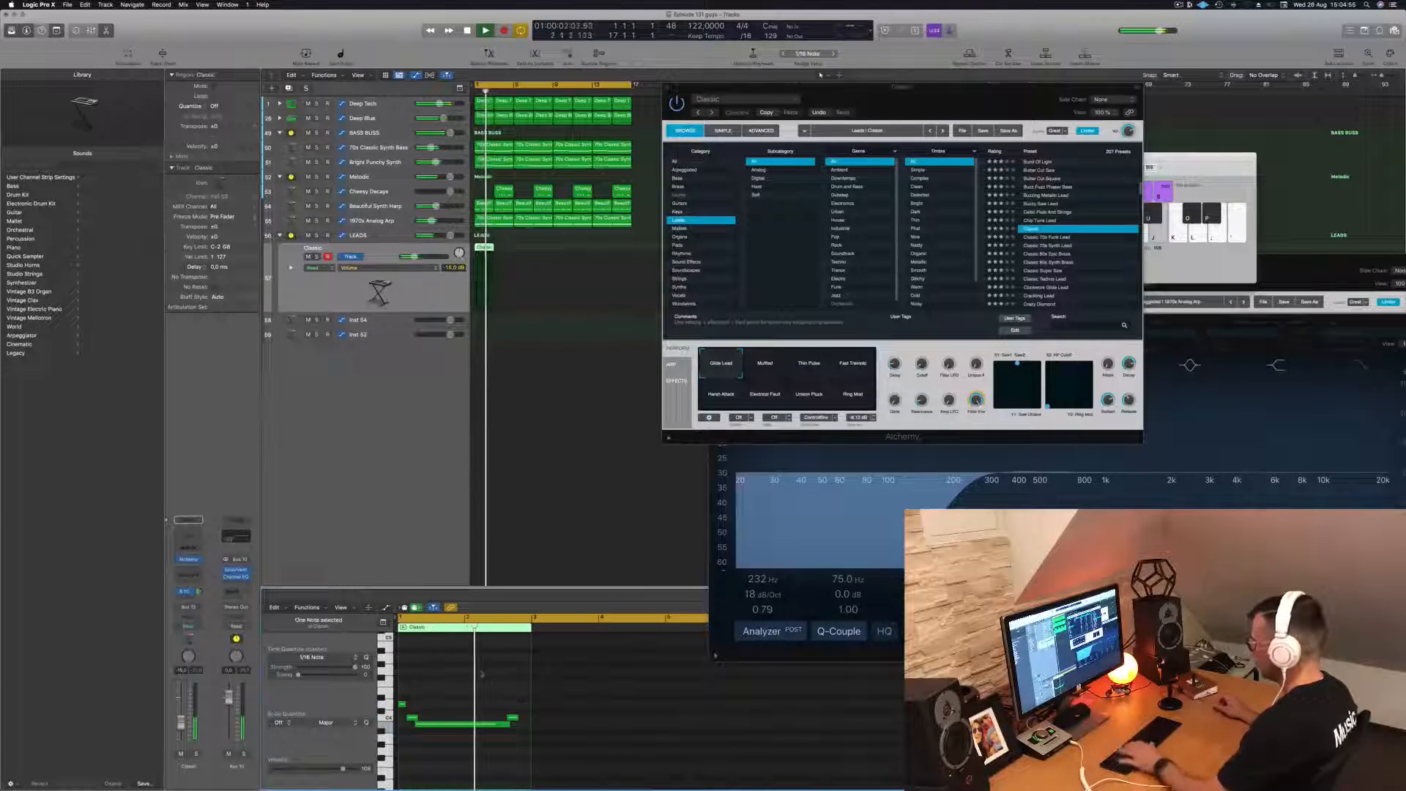
- Play the revised phrase and copy its region to bars 5, 9 and 13 of the Classic track
{"action": "key", "text": "space"}
{"action": "key", "text": "space"}
{"action": "left_click_drag", "start_coordinate": [485, 250], "coordinate": [524, 255]}
{"action": "left_click_drag", "start_coordinate": [543, 277], "coordinate": [564, 255]}
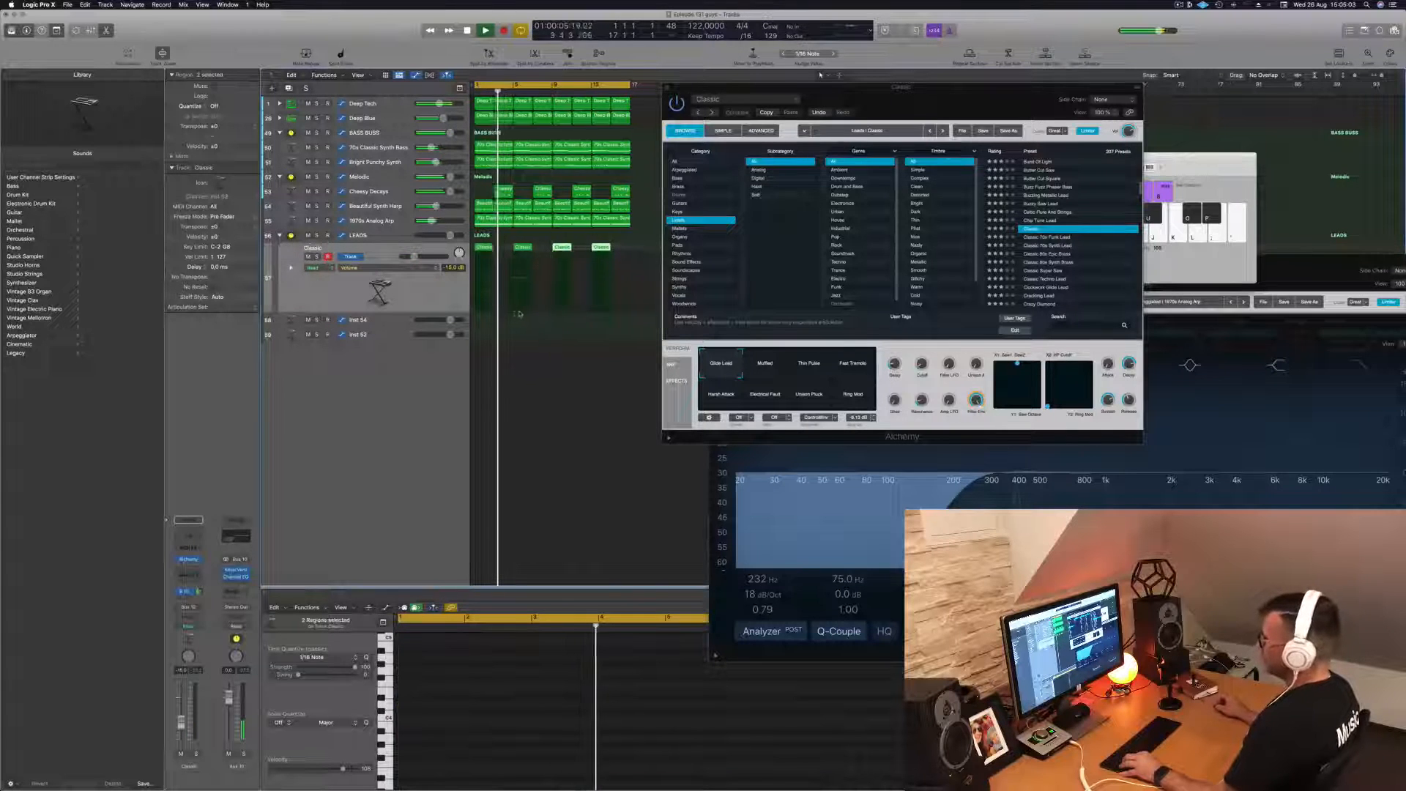
- Copy all four Classic regions onto the Inst 54 track at the same positions
{"action": "key", "text": "super+Left"}
{"action": "left_click", "coordinate": [448, 301]}
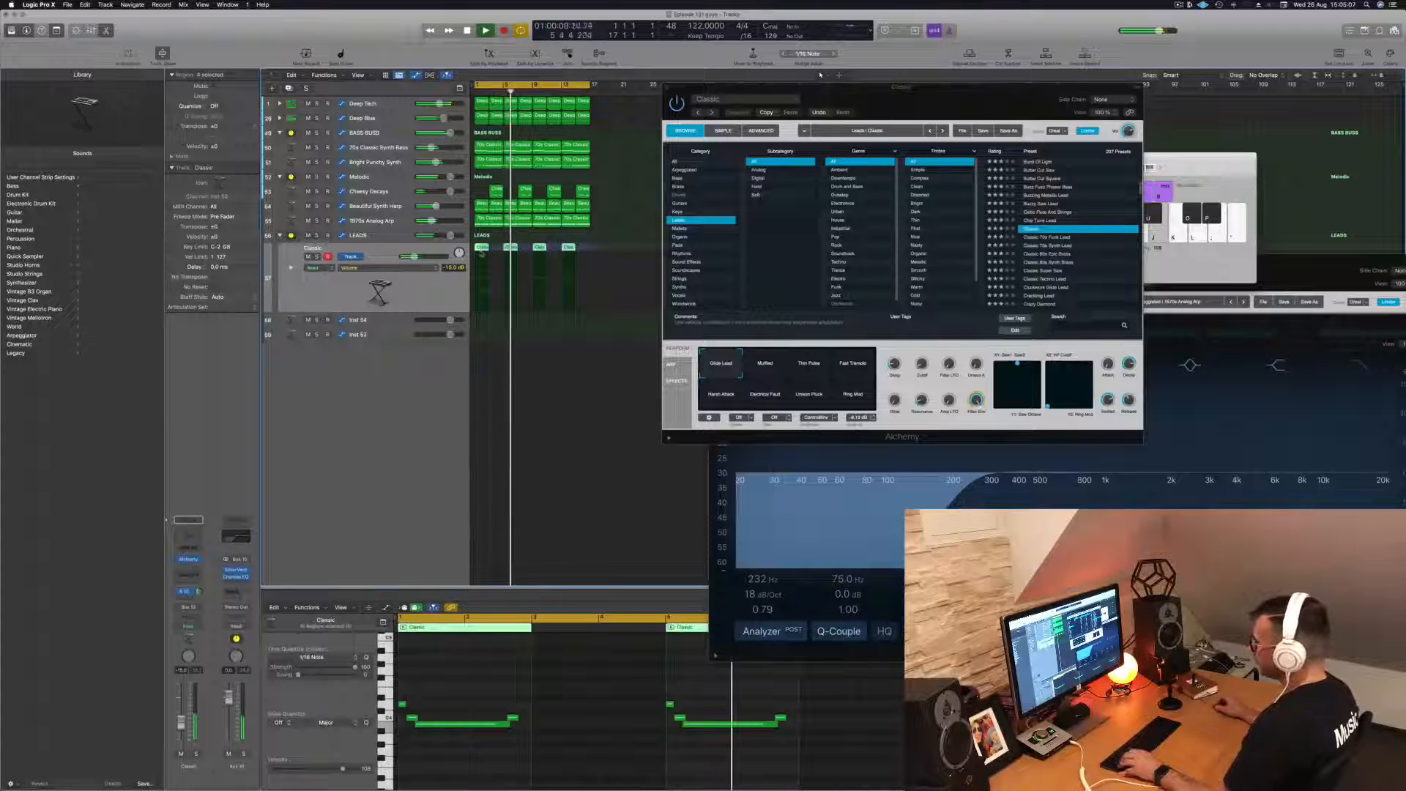
{"action": "left_click_drag", "start_coordinate": [483, 249], "coordinate": [483, 324]}
- Transpose all notes in the copied regions on the Inst 54 track down one octave
{"action": "scroll", "coordinate": [508, 677], "scroll_direction": "down", "scroll_amount": 3}
{"action": "left_click", "coordinate": [468, 677]}
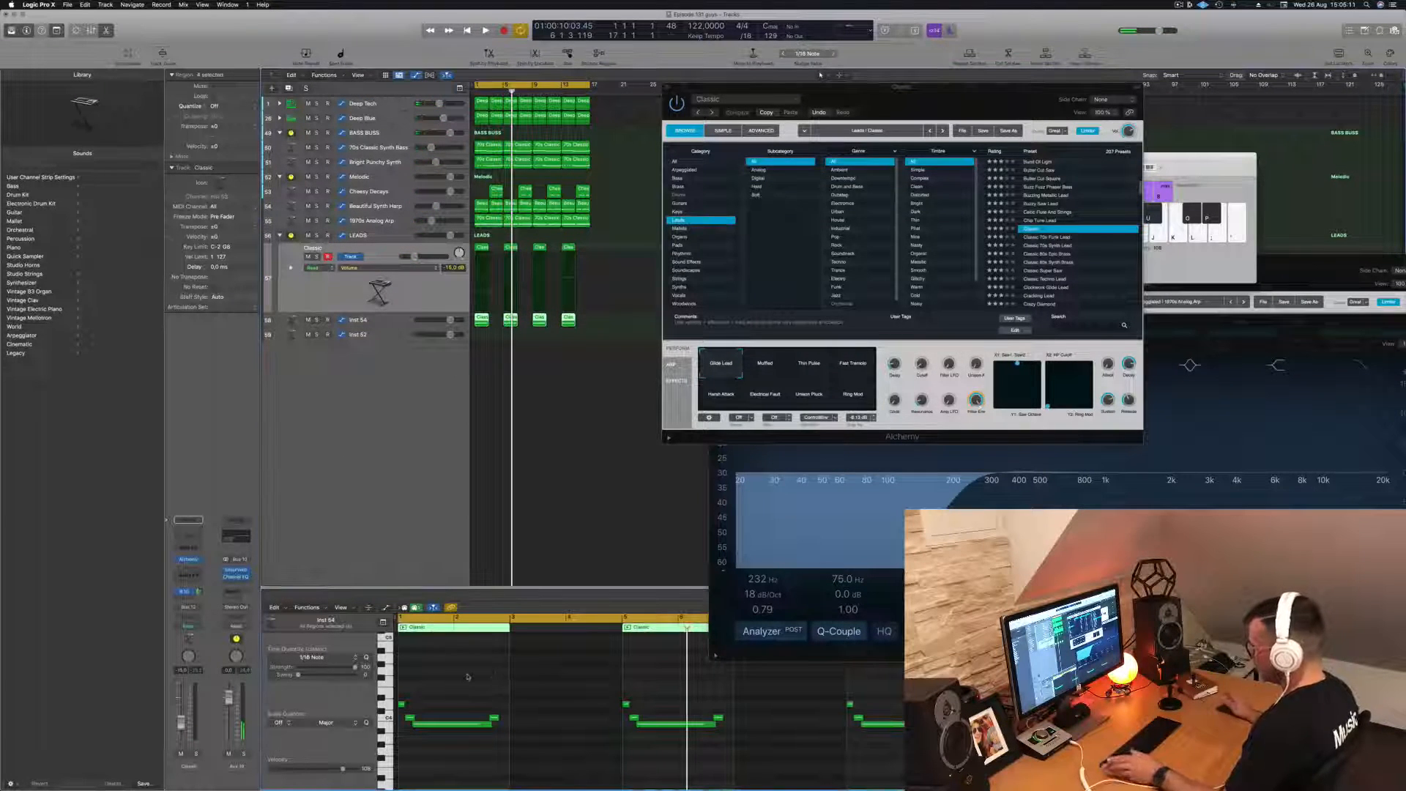
{"action": "key", "text": "super+a"}
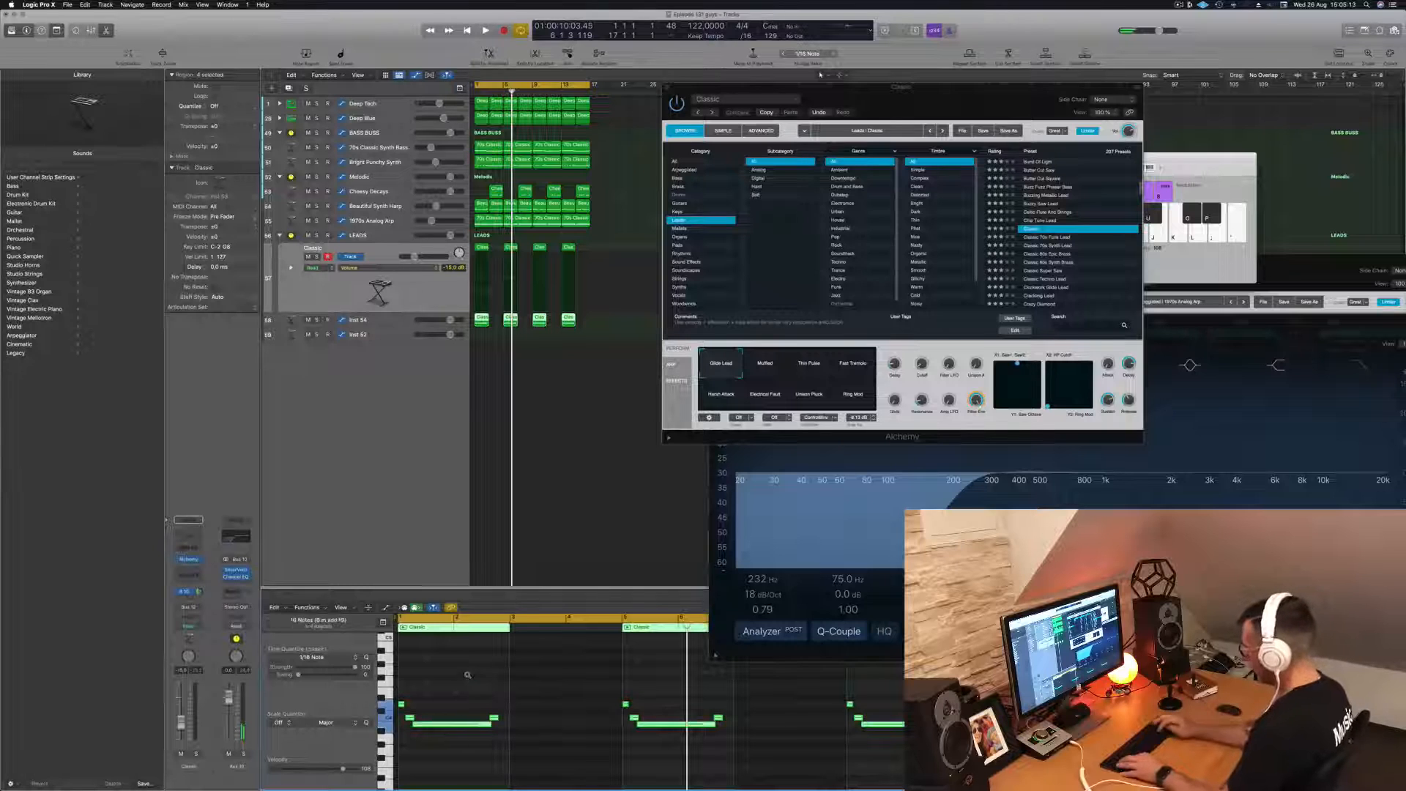
{"action": "key", "text": "shift+alt+Down"}
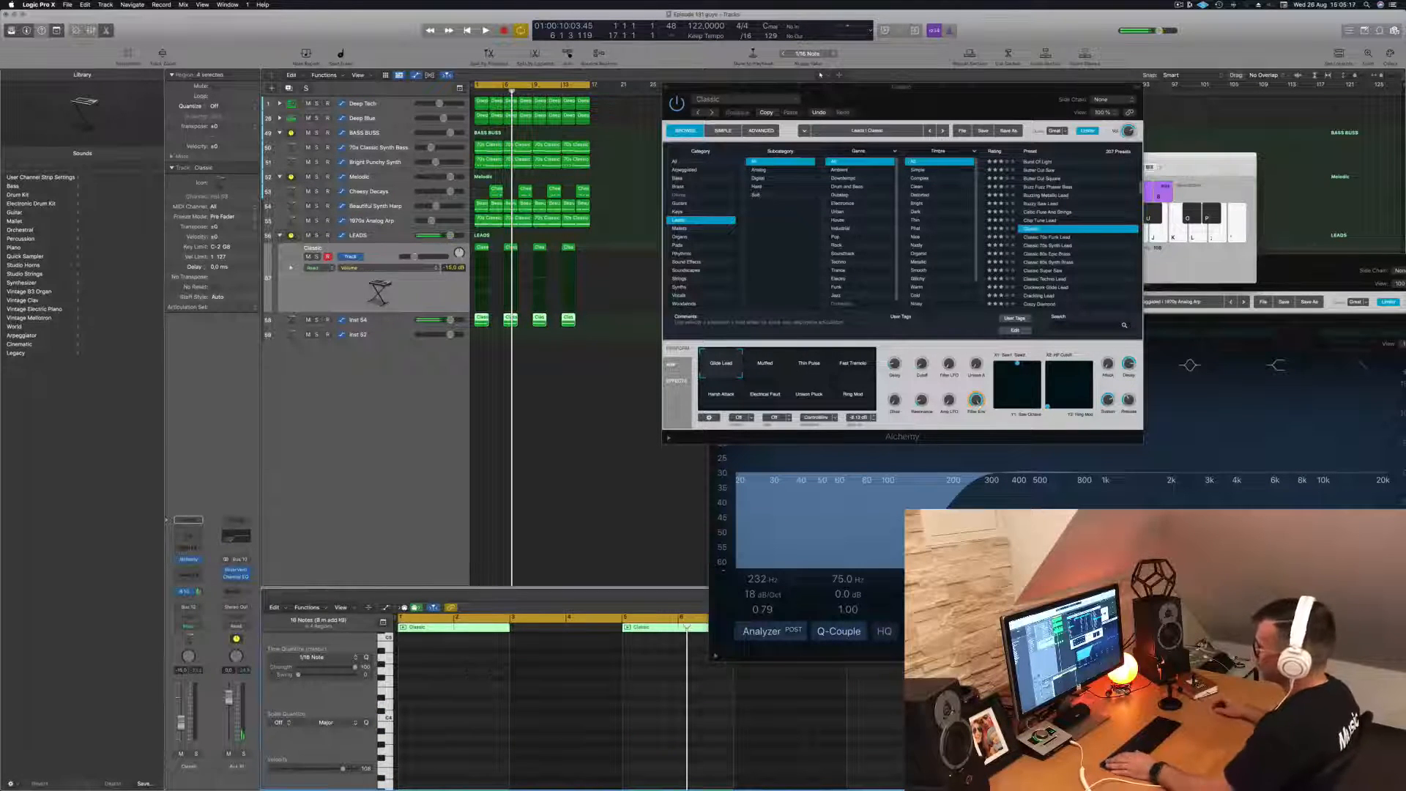
- Open Alchemy on the Inst 54 track and load the Chill Organ preset from the Organs category during playback
{"action": "key", "text": "Down"}
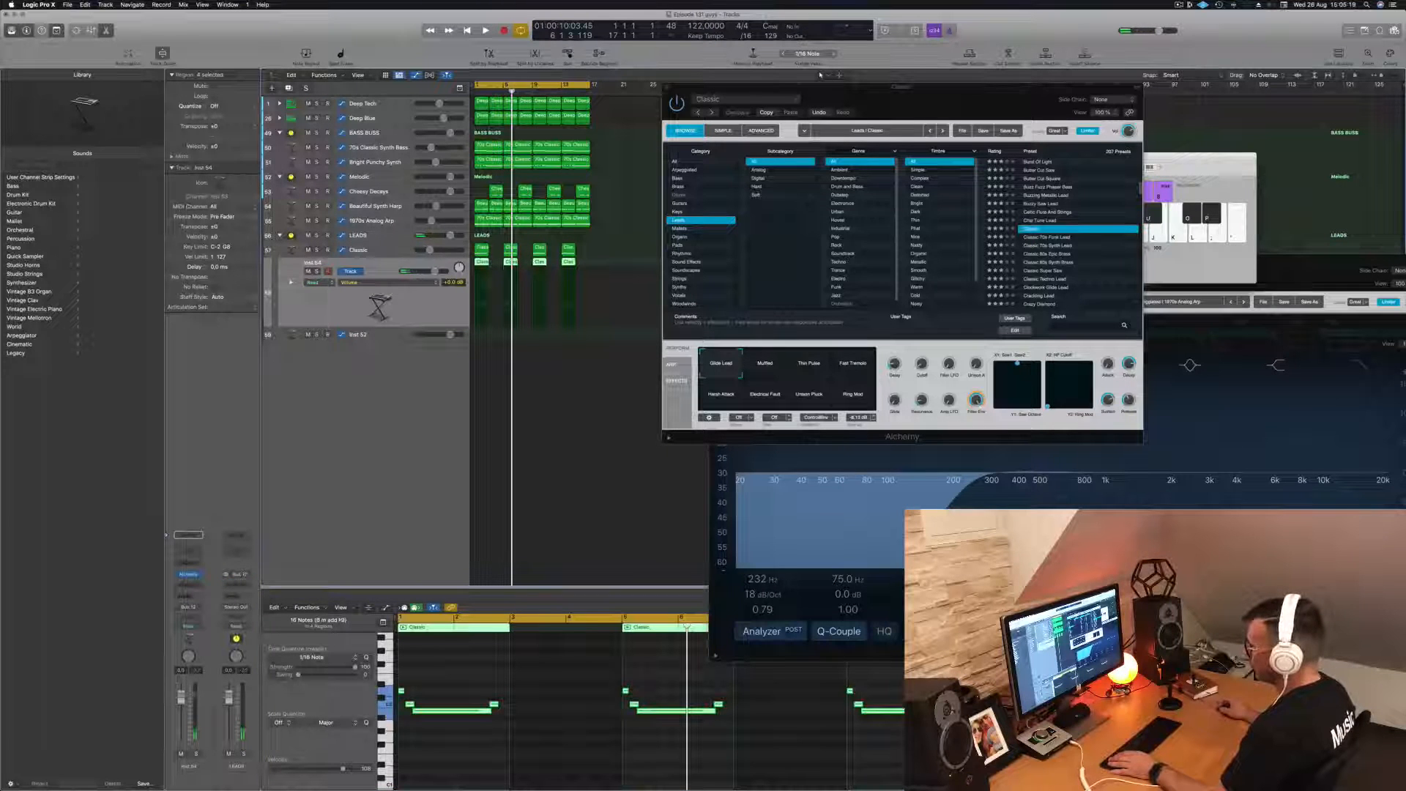
{"action": "key", "text": "space"}
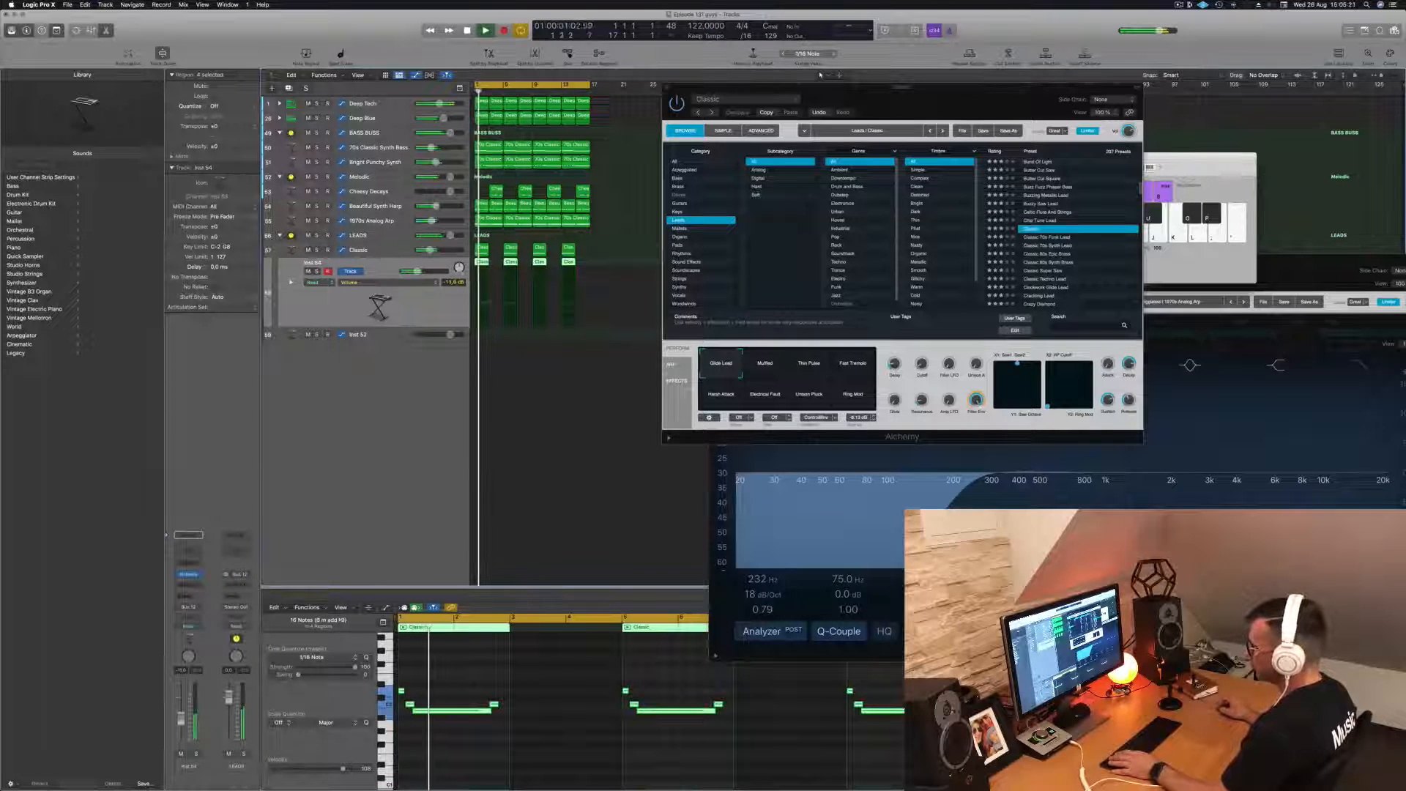
{"action": "left_click", "coordinate": [188, 575]}
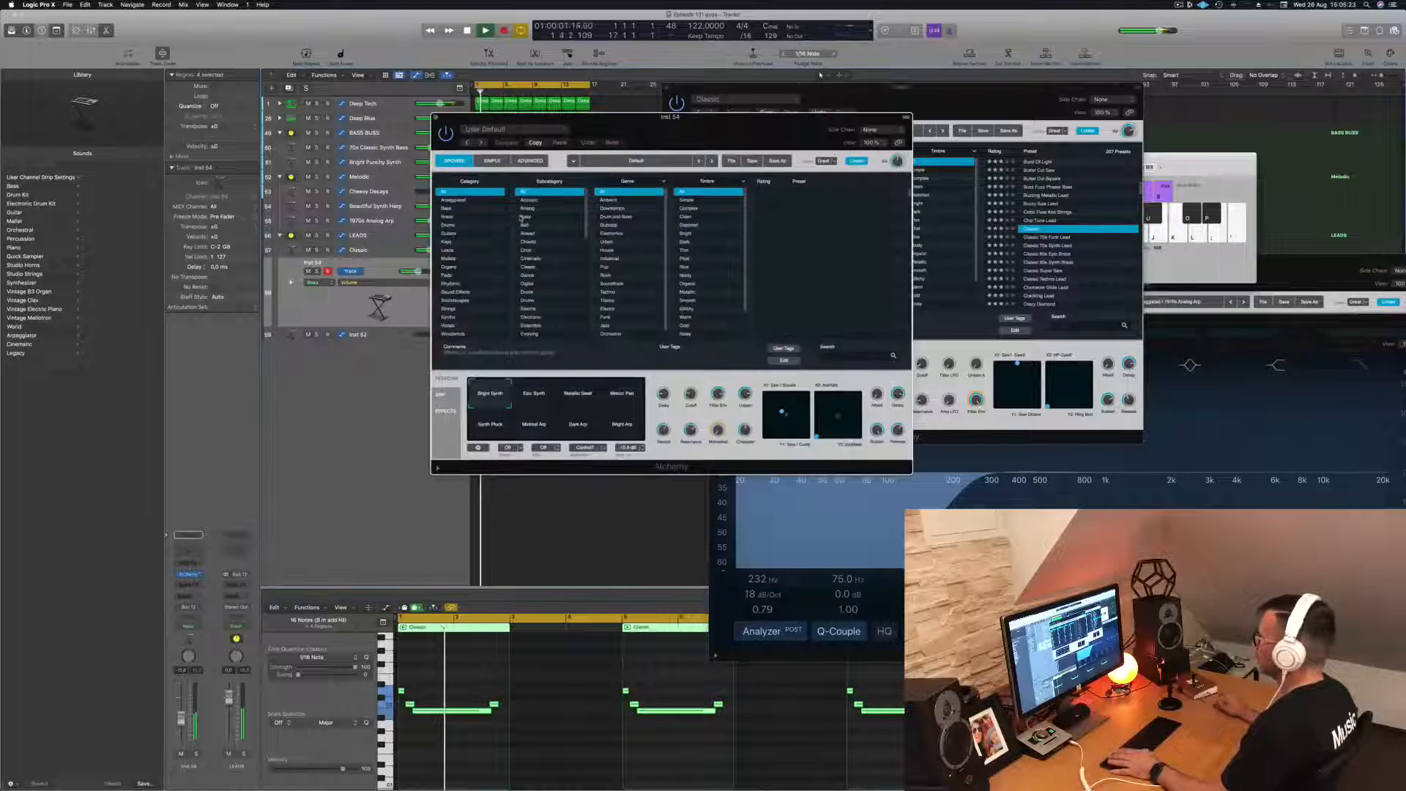
{"action": "left_click_drag", "start_coordinate": [571, 115], "coordinate": [780, 141]}
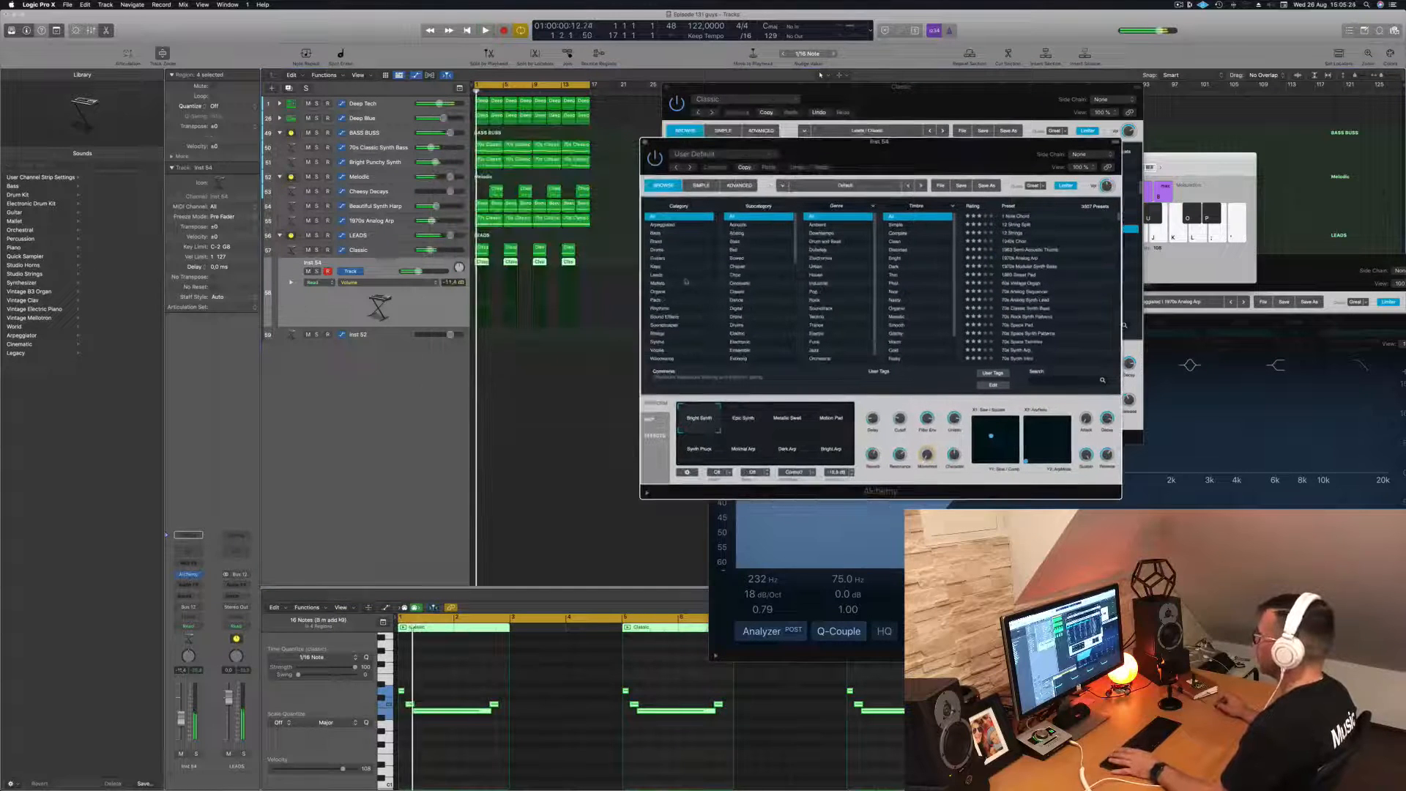
{"action": "left_click", "coordinate": [658, 292]}
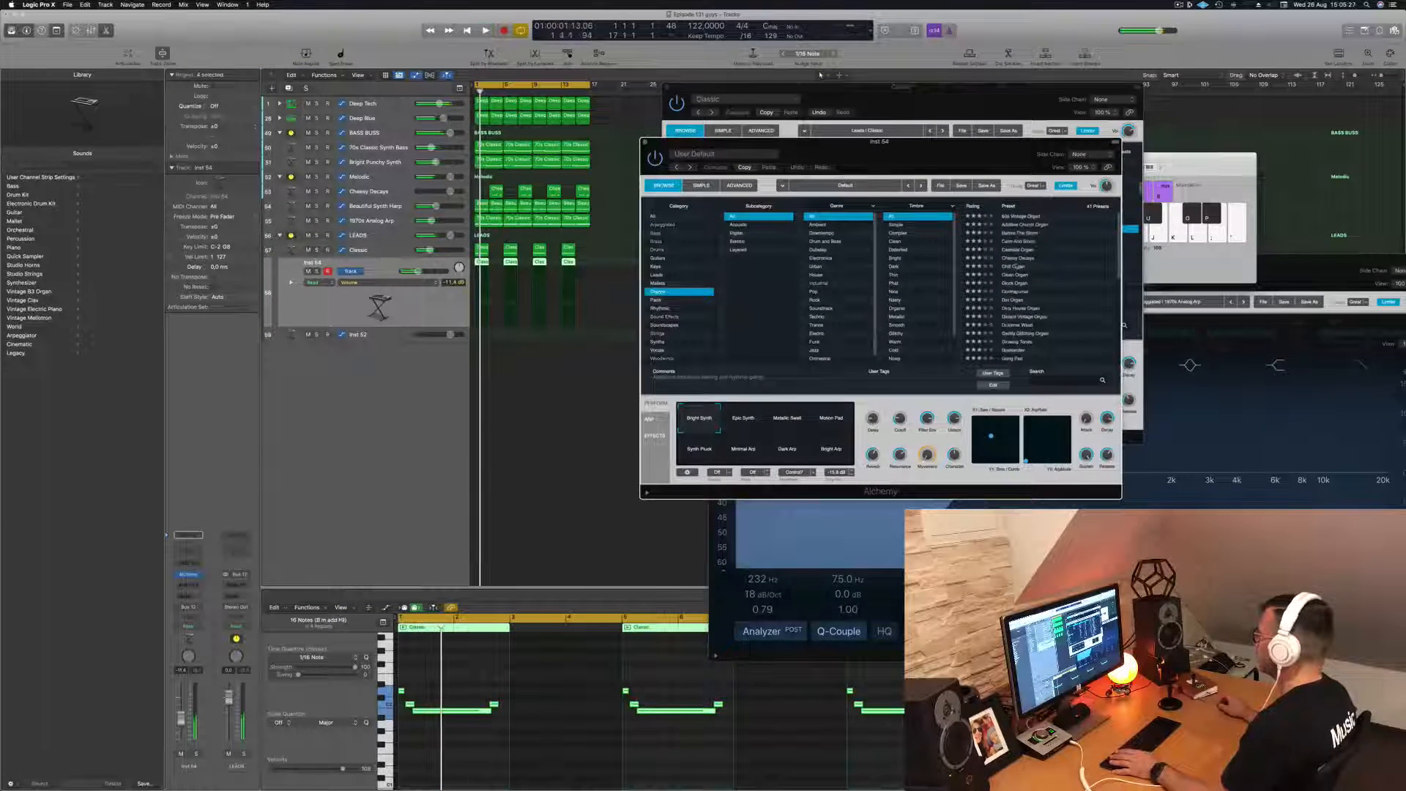
{"action": "left_click_drag", "start_coordinate": [967, 149], "coordinate": [1100, 116]}
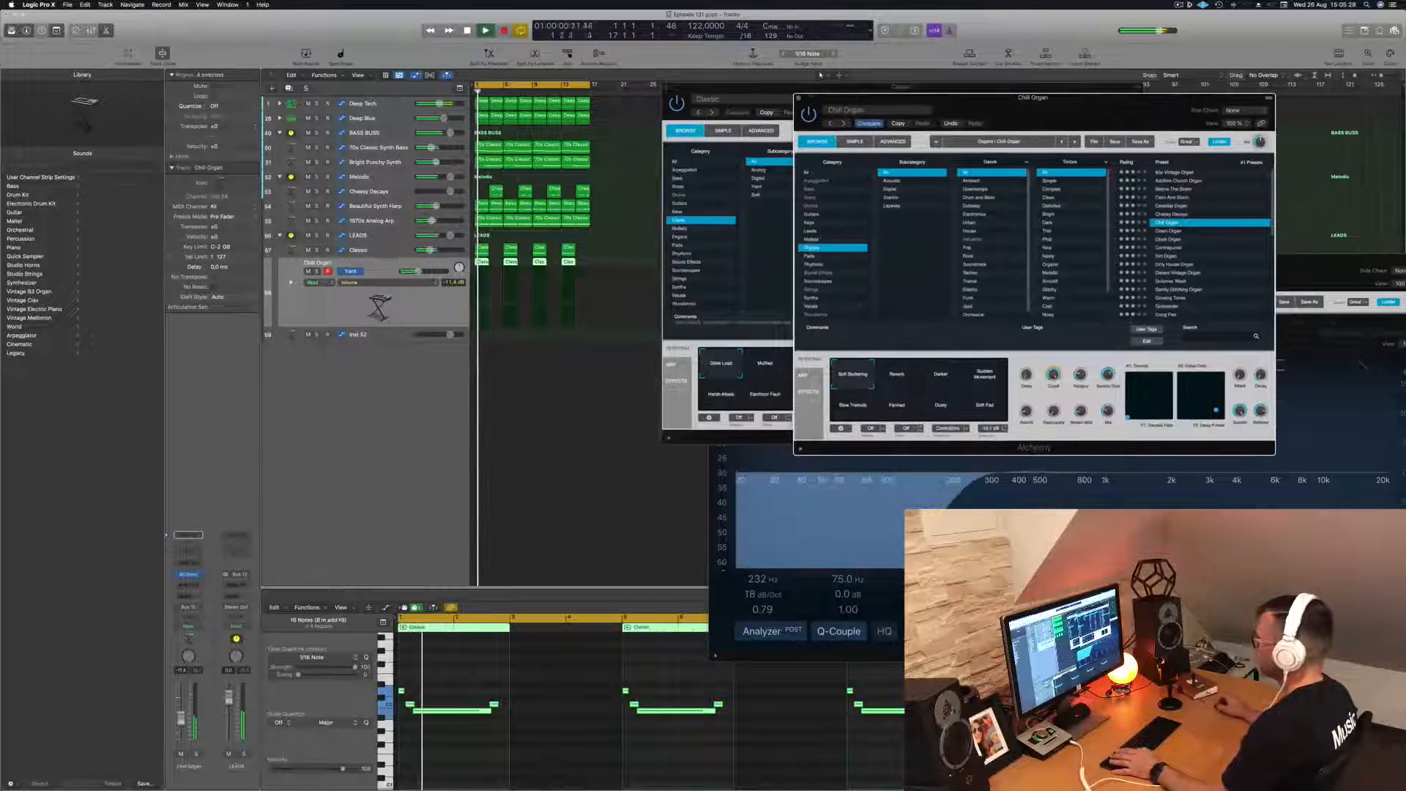
- Raise the organ track's volume to -2.3 dB and load the Dirty House Organ preset
{"action": "left_click_drag", "start_coordinate": [182, 711], "coordinate": [182, 709]}
{"action": "left_click", "coordinate": [444, 767]}
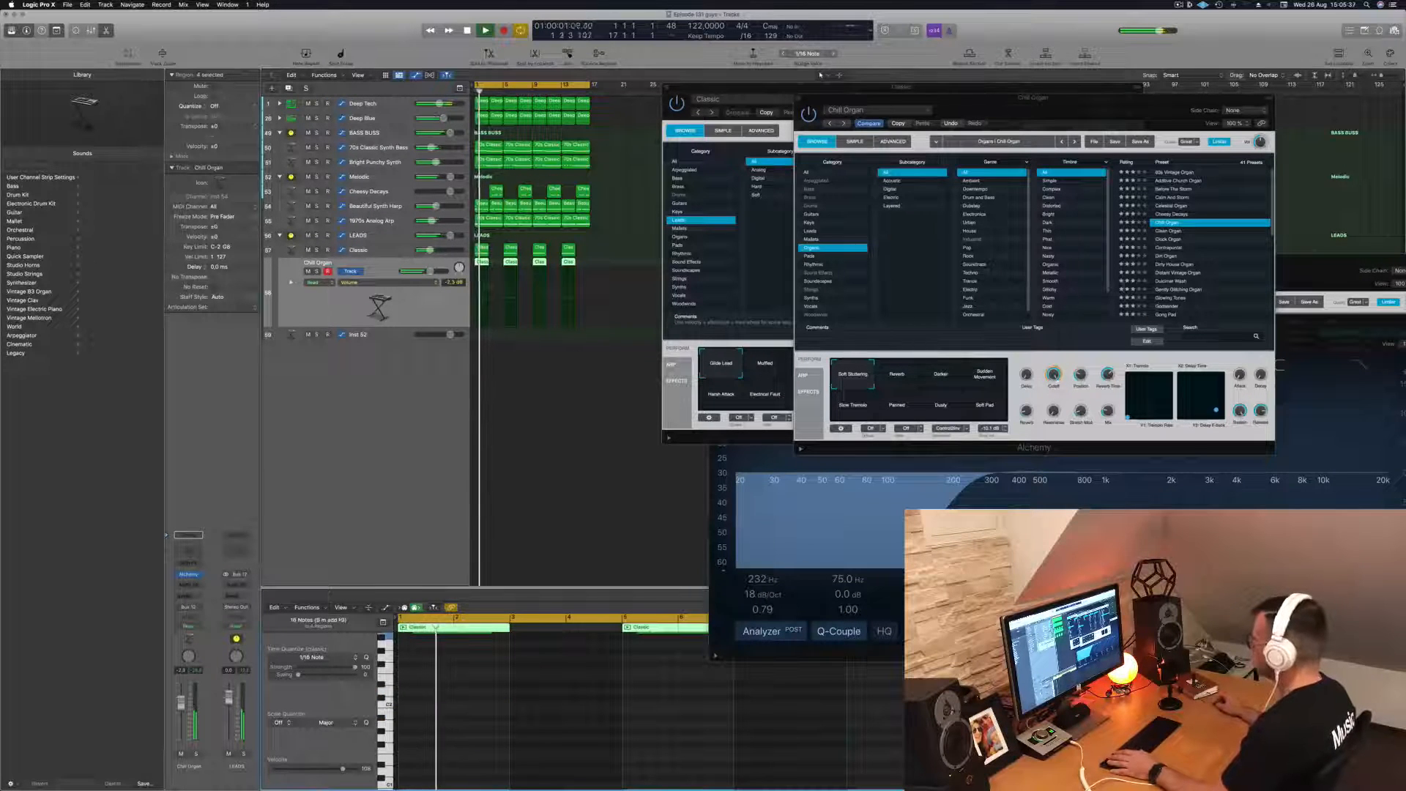
{"action": "left_click", "coordinate": [1179, 267]}
{"action": "left_click", "coordinate": [1180, 265]}
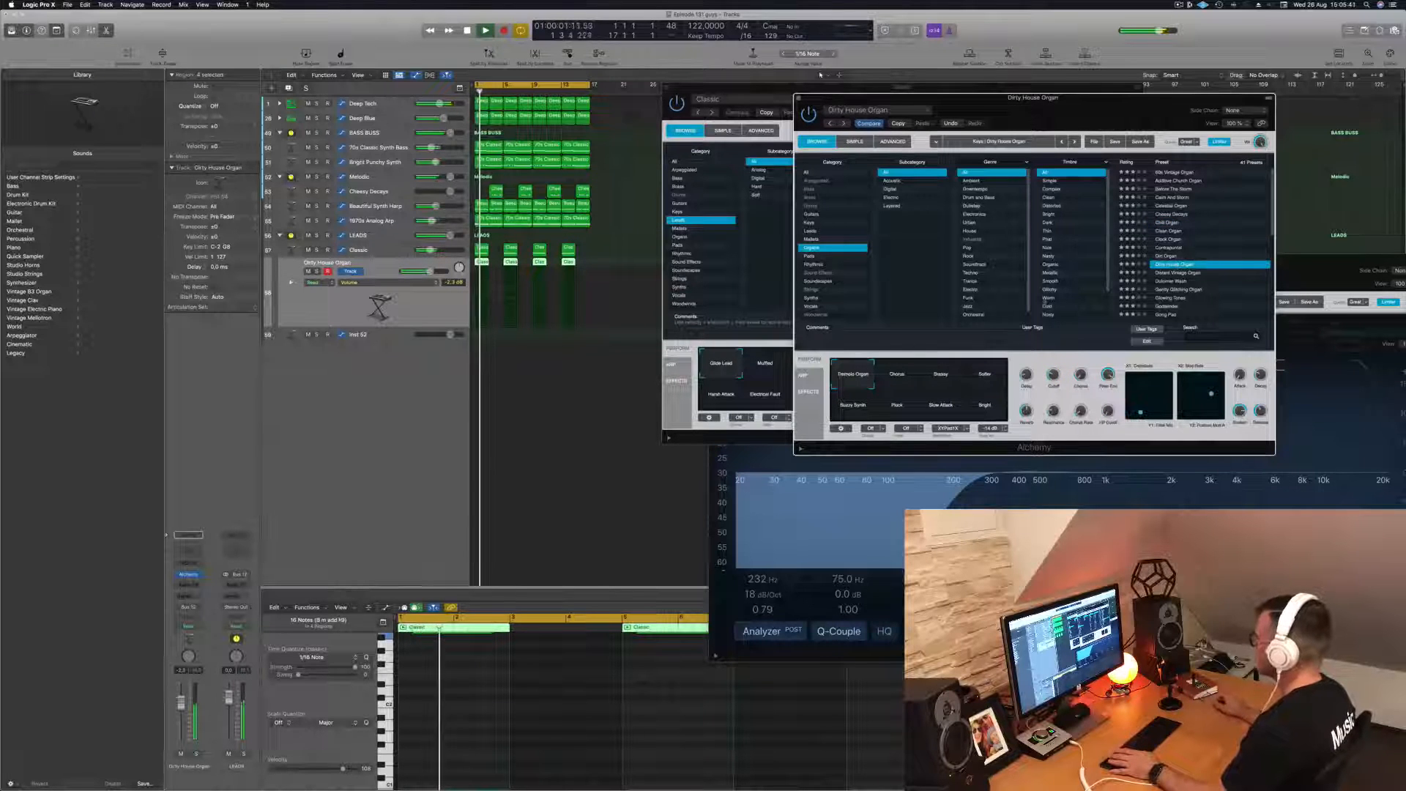
- Load the Dusty Record Synth preset from the Keys category and close that Alchemy window
{"action": "left_click", "coordinate": [810, 222]}
{"action": "left_click", "coordinate": [1176, 197]}
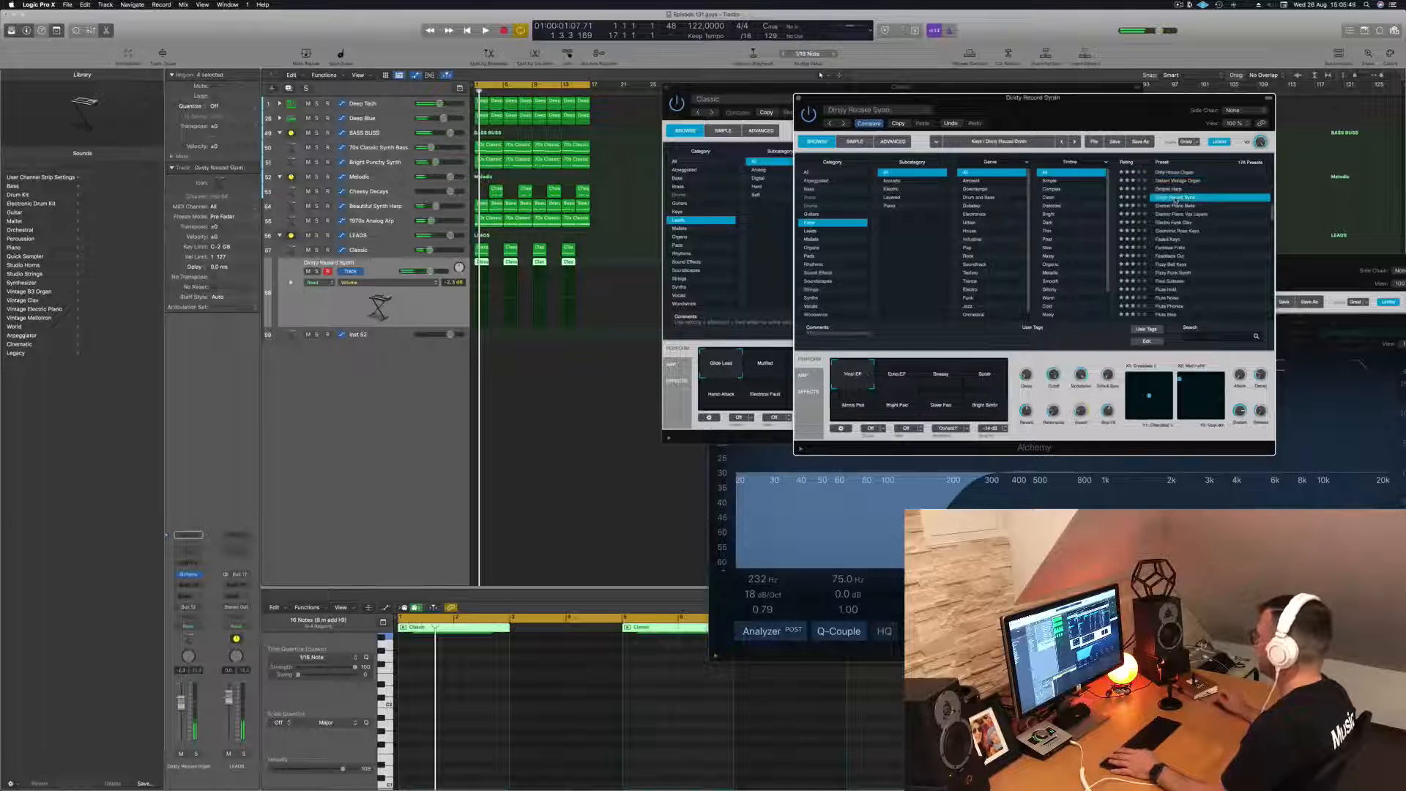
{"action": "left_click_drag", "start_coordinate": [1053, 112], "coordinate": [1080, 149]}
{"action": "left_click", "coordinate": [827, 135]}
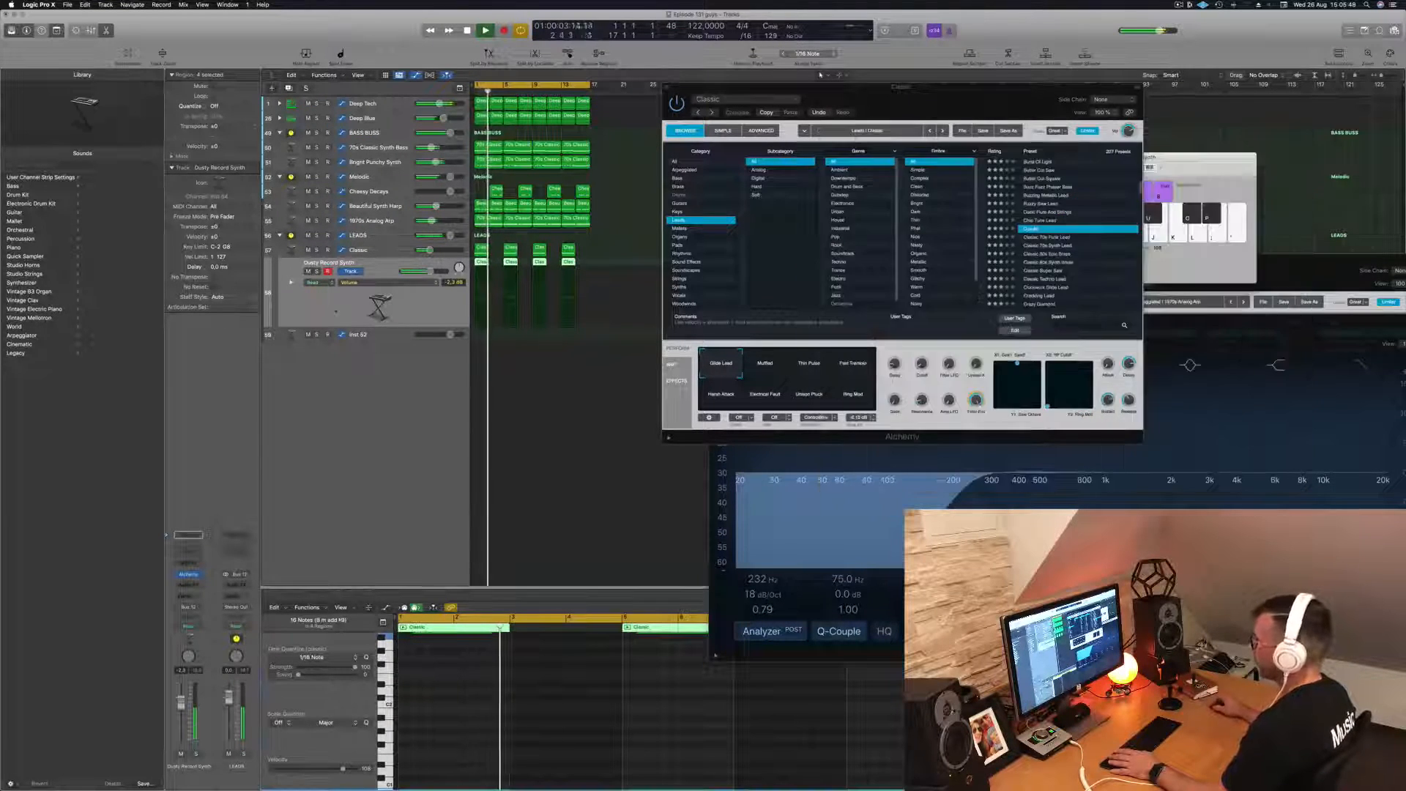
- Solo the Dusty Record Synth track to hear it alone, then unsolo it and check it within the full loop
{"action": "left_click", "coordinate": [316, 271]}
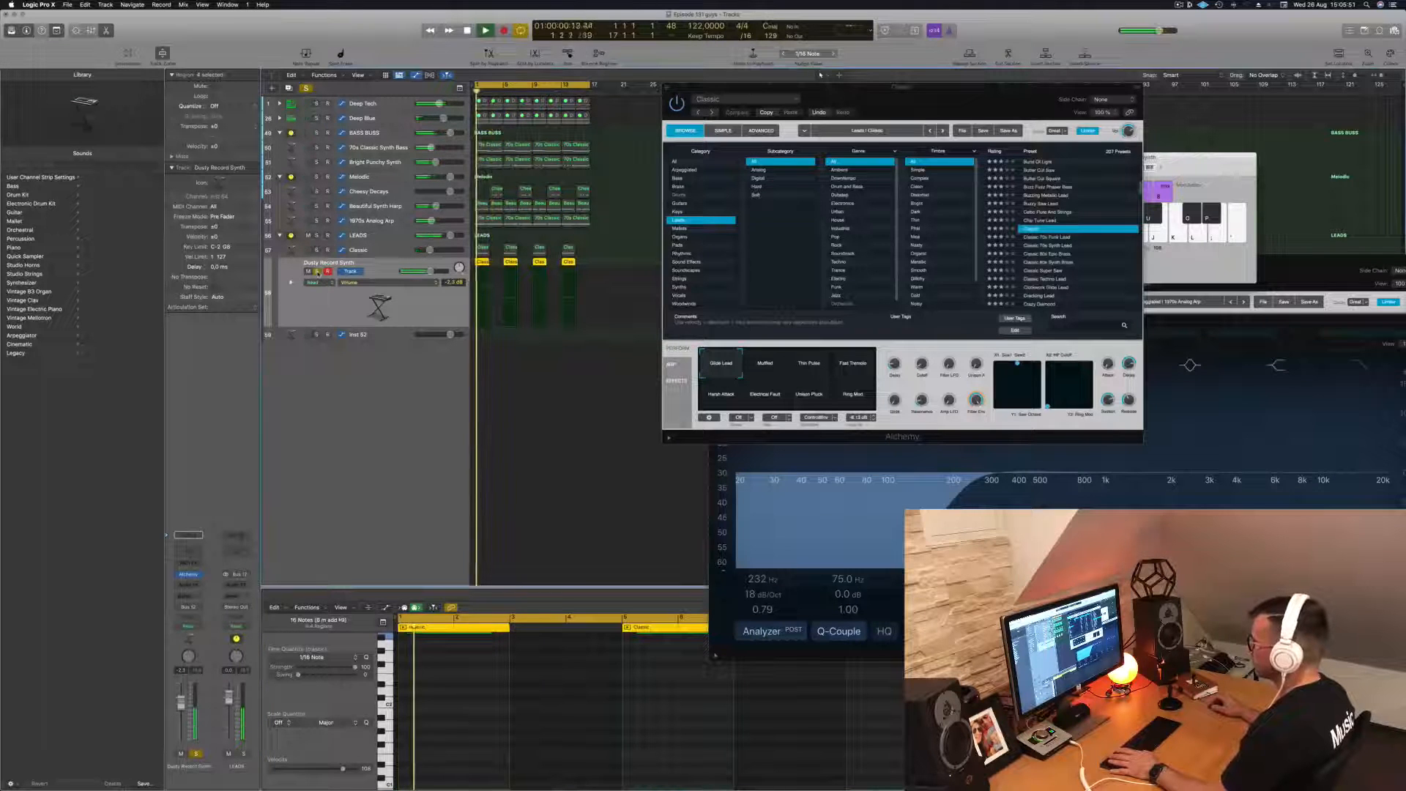
{"action": "left_click", "coordinate": [316, 271]}
{"action": "key", "text": "space"}
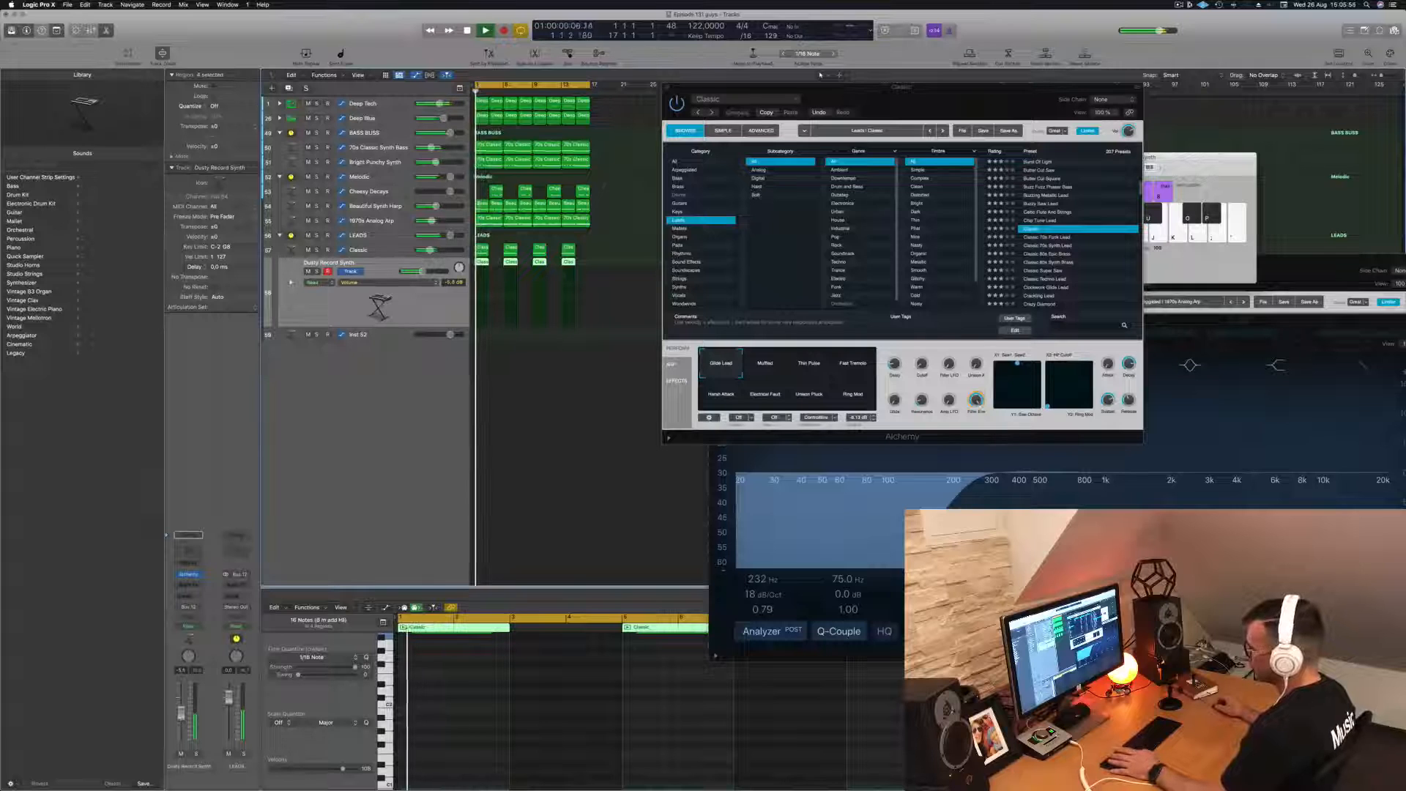
- Insert a stereo Compressor on the LEADS stack and set its side chain to Kick 1 of Deep Tech (Inst 1)
{"action": "left_click", "coordinate": [391, 236]}
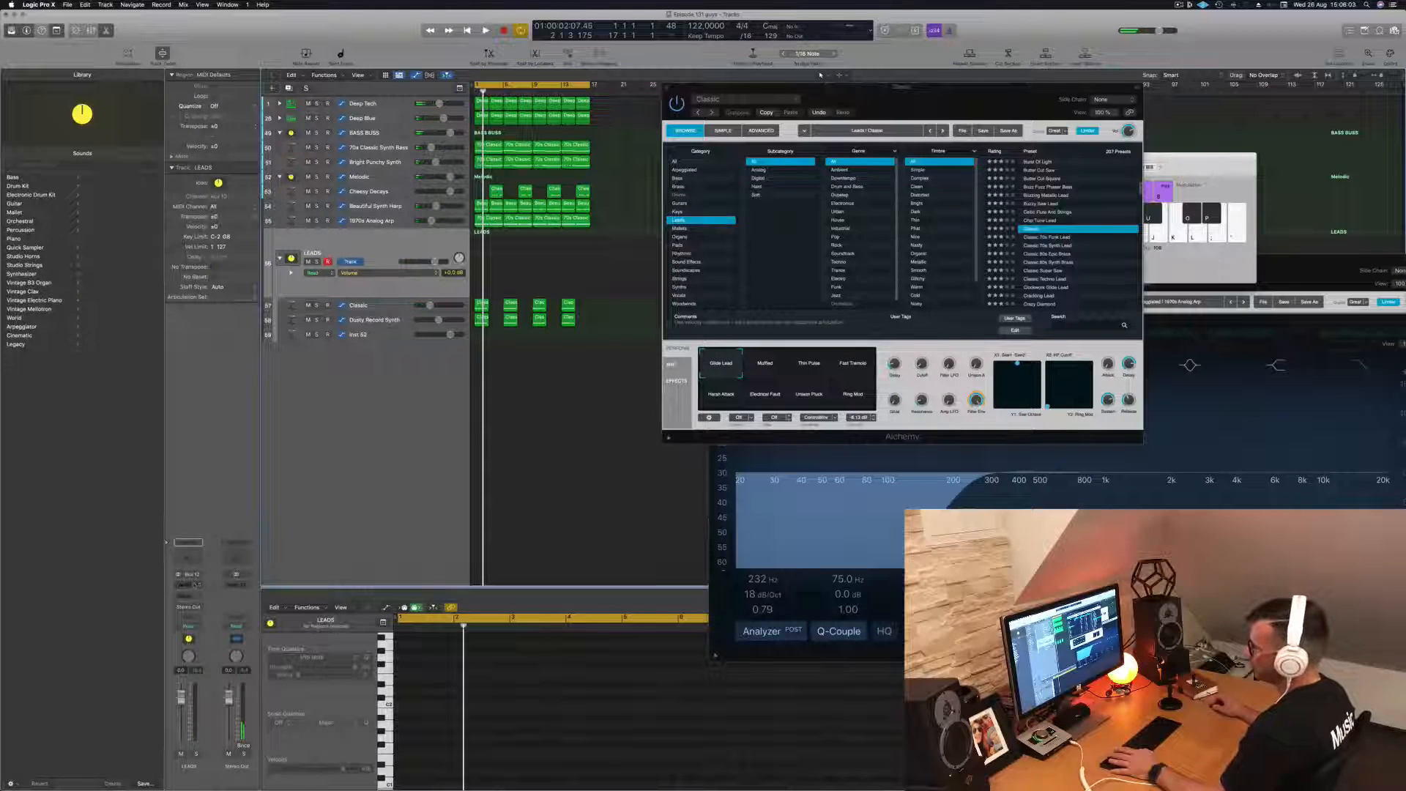
{"action": "left_click", "coordinate": [195, 585]}
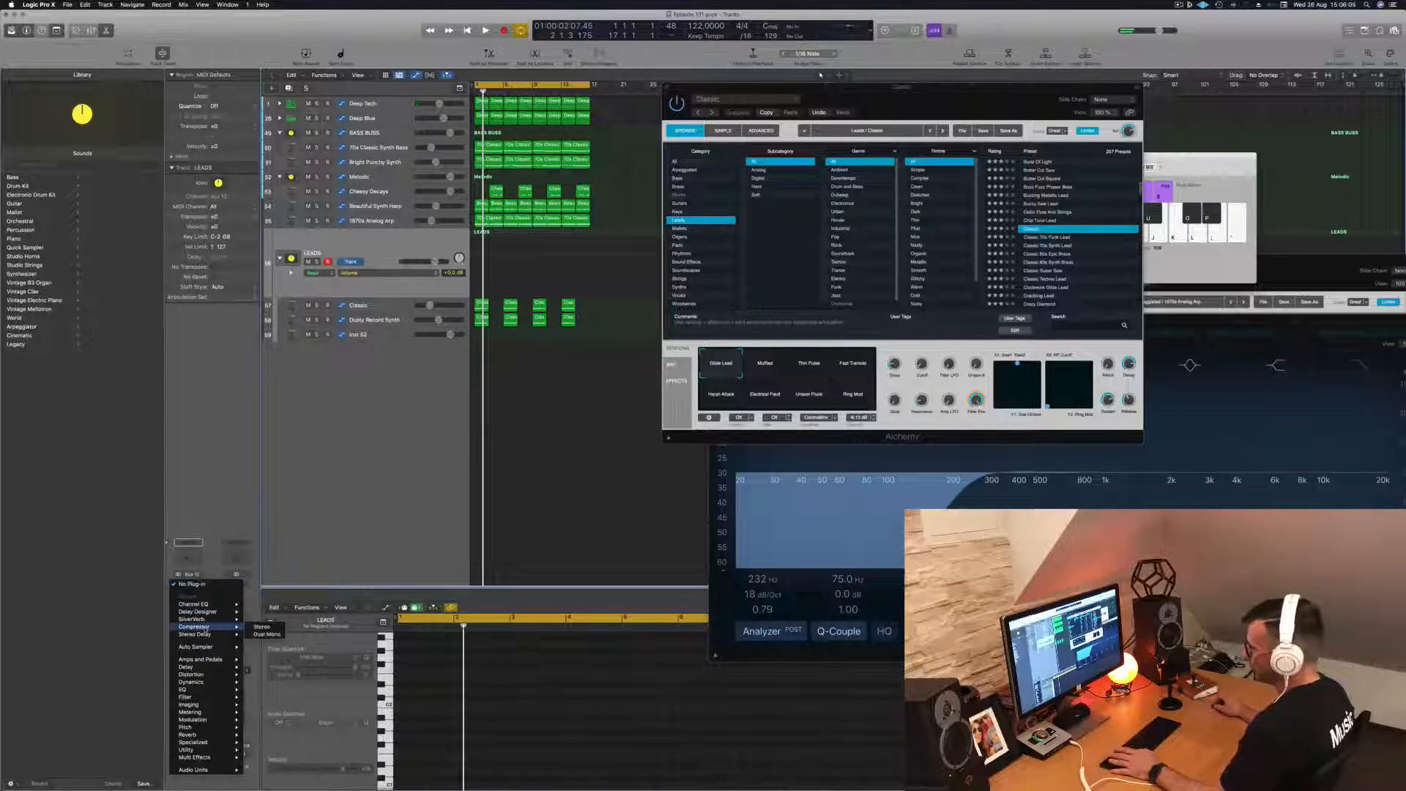
{"action": "left_click", "coordinate": [261, 627]}
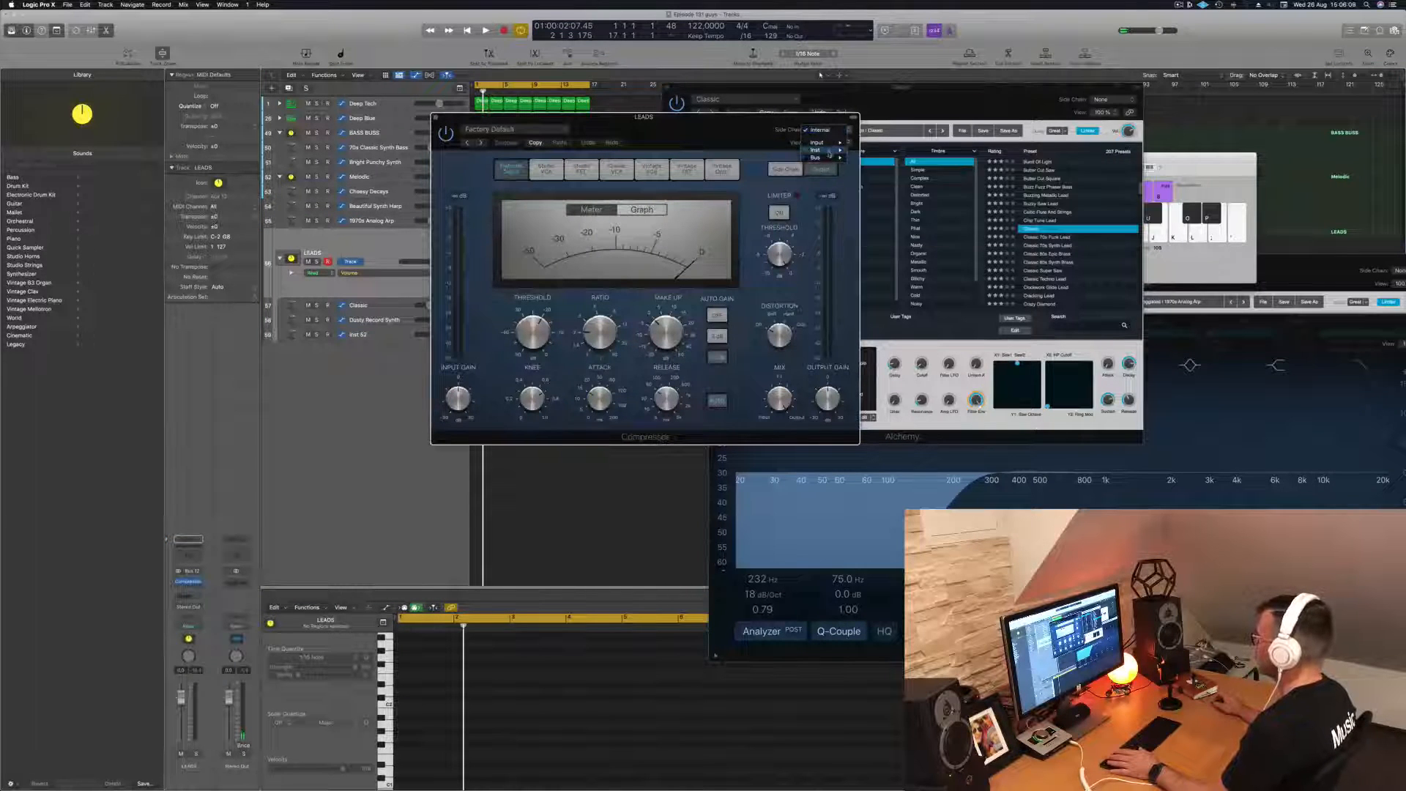
{"action": "mouse_move", "coordinate": [830, 158]}
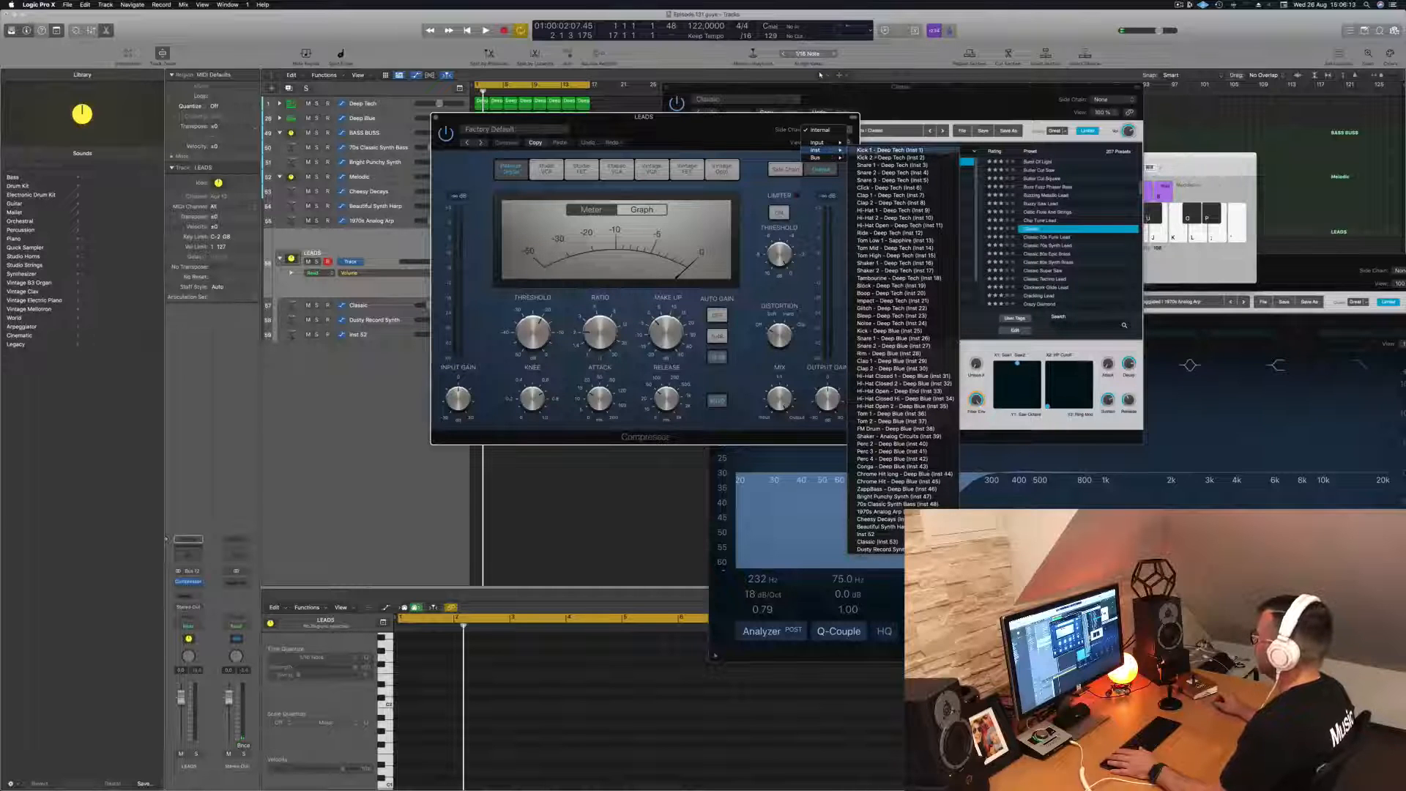
{"action": "left_click", "coordinate": [890, 150]}
{"action": "left_click_drag", "start_coordinate": [665, 141], "coordinate": [940, 190]}
- Adjust the side-chained LEADS compressor during playback, and select the lead regions in the arrangement
{"action": "key", "text": "space"}
{"action": "left_click_drag", "start_coordinate": [874, 377], "coordinate": [876, 322]}
{"action": "left_click_drag", "start_coordinate": [874, 447], "coordinate": [941, 473]}
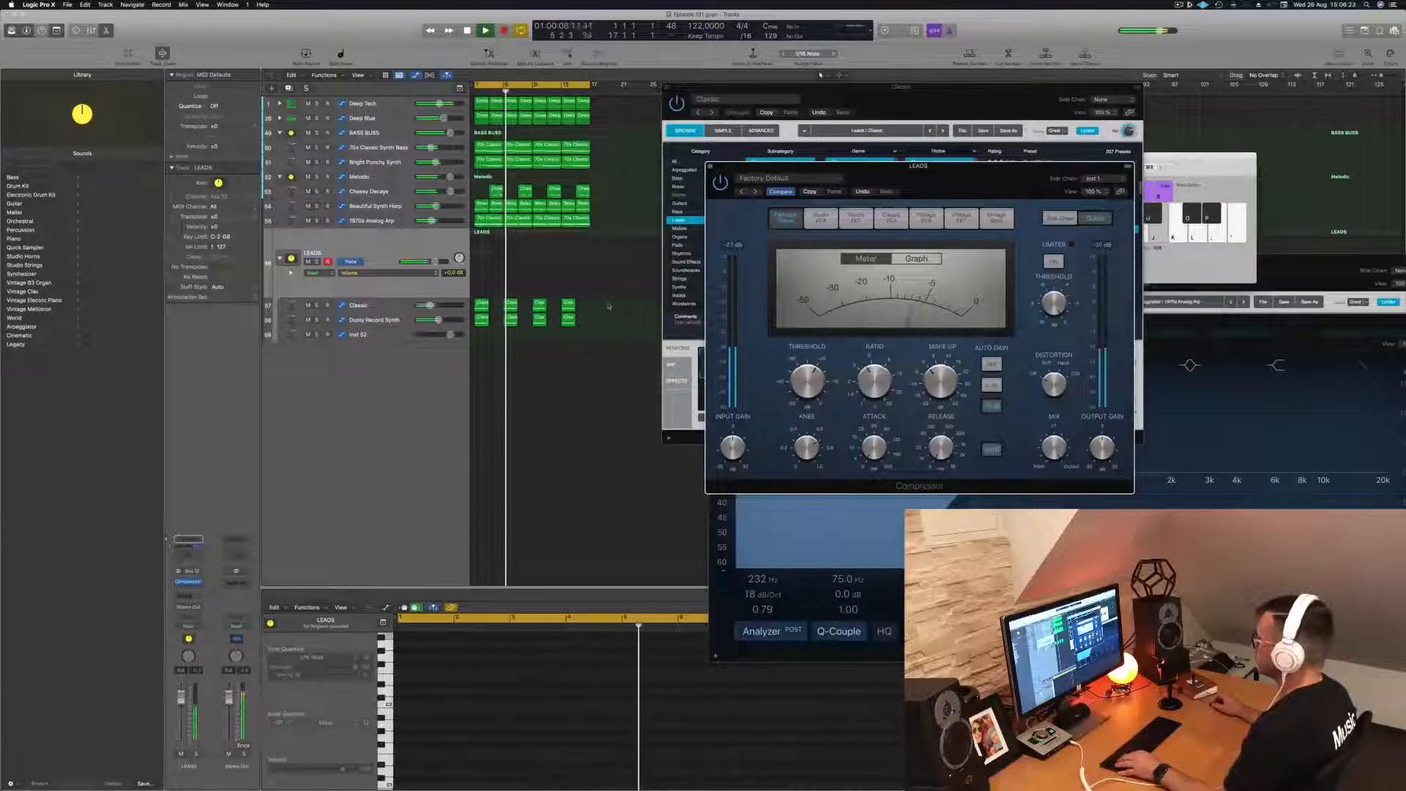
{"action": "mouse_move", "coordinate": [609, 306]}
{"action": "left_mouse_down"}
{"action": "mouse_move", "coordinate": [482, 325]}
{"action": "mouse_move", "coordinate": [623, 308]}
{"action": "left_mouse_up"}
{"action": "key", "text": "super+z"}
{"action": "key", "text": "Return"}
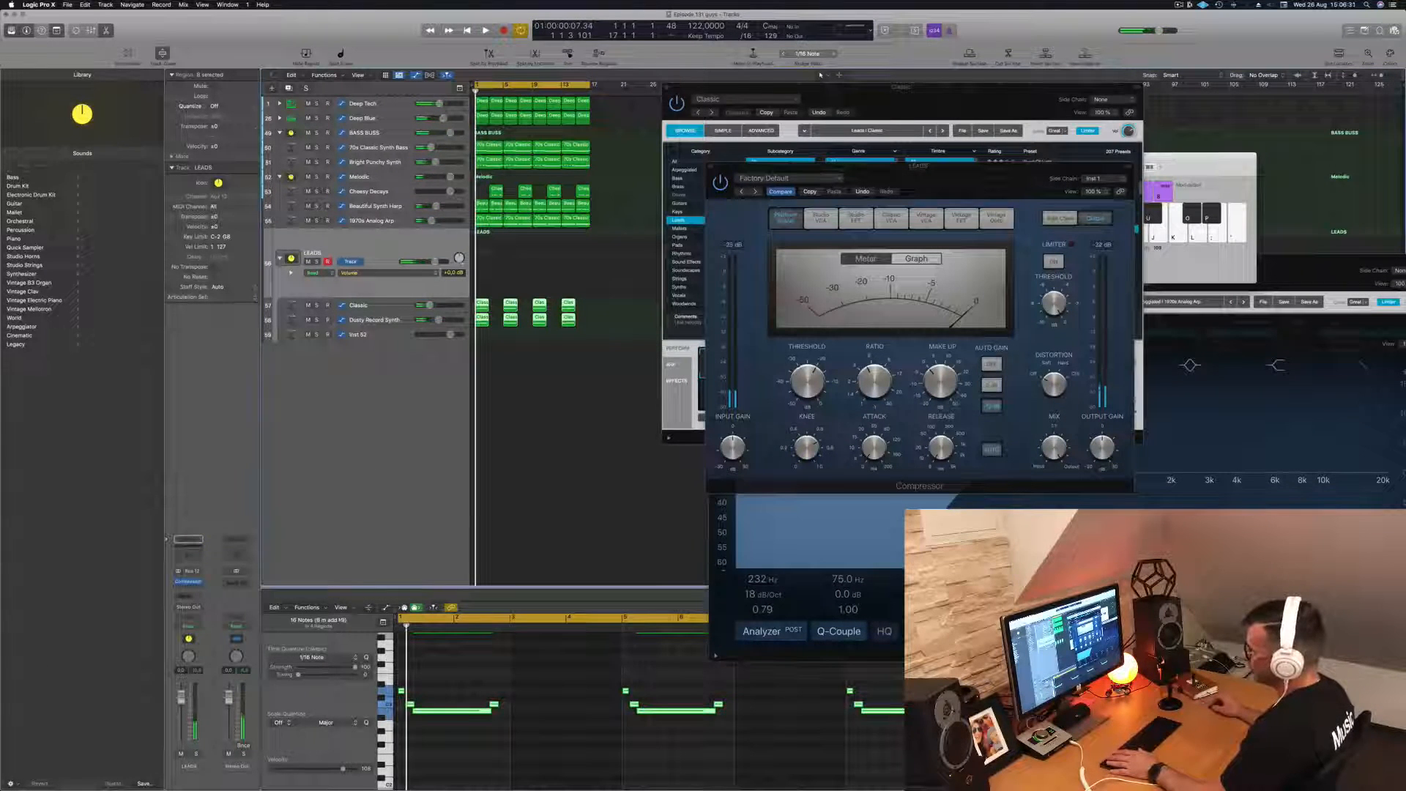
- Add a second stereo Compressor to the LEADS stack and switch it to the Vintage Opto model
{"action": "left_click", "coordinate": [192, 586]}
{"action": "mouse_move", "coordinate": [195, 612]}
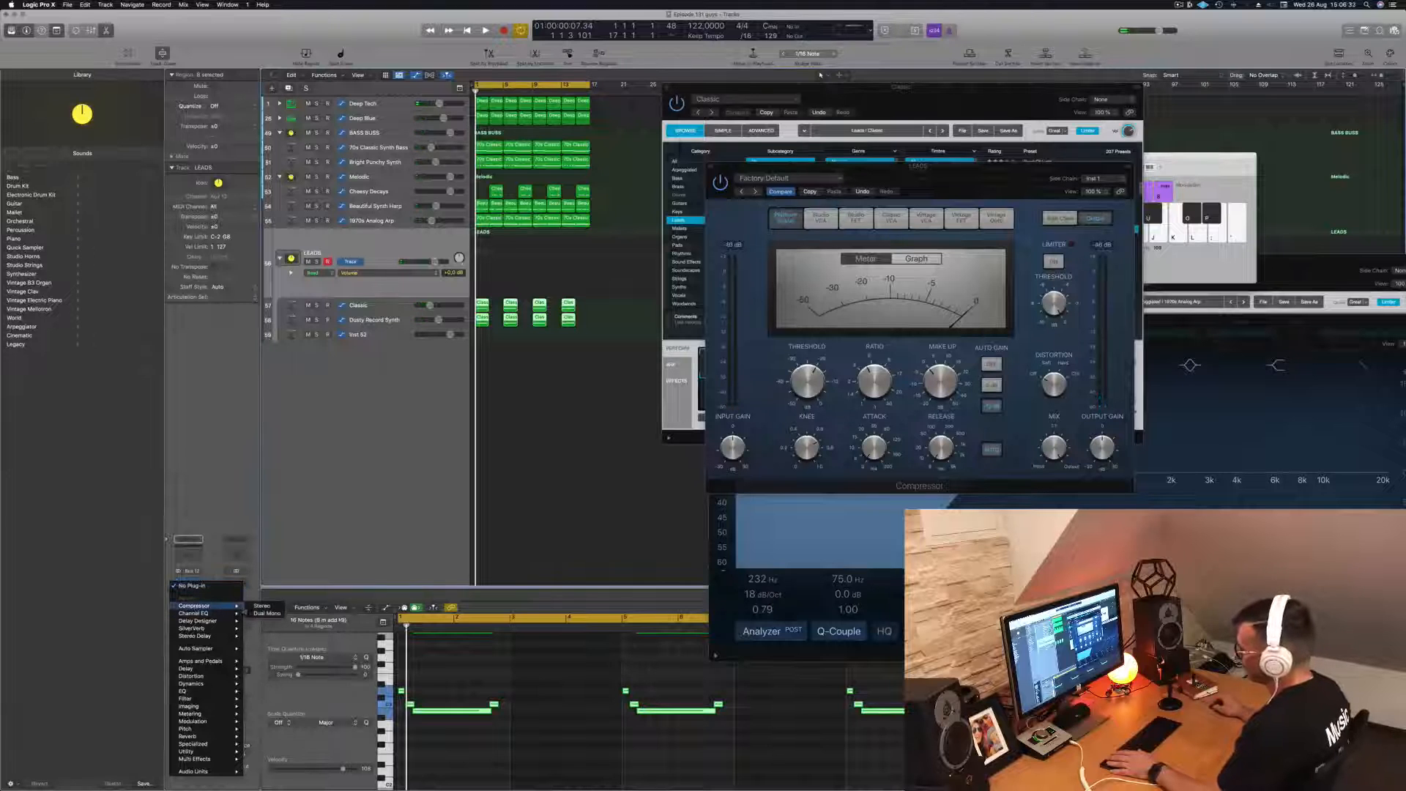
{"action": "left_click", "coordinate": [261, 607]}
{"action": "left_click_drag", "start_coordinate": [696, 143], "coordinate": [725, 239]}
{"action": "key", "text": "space"}
{"action": "key", "text": "space"}
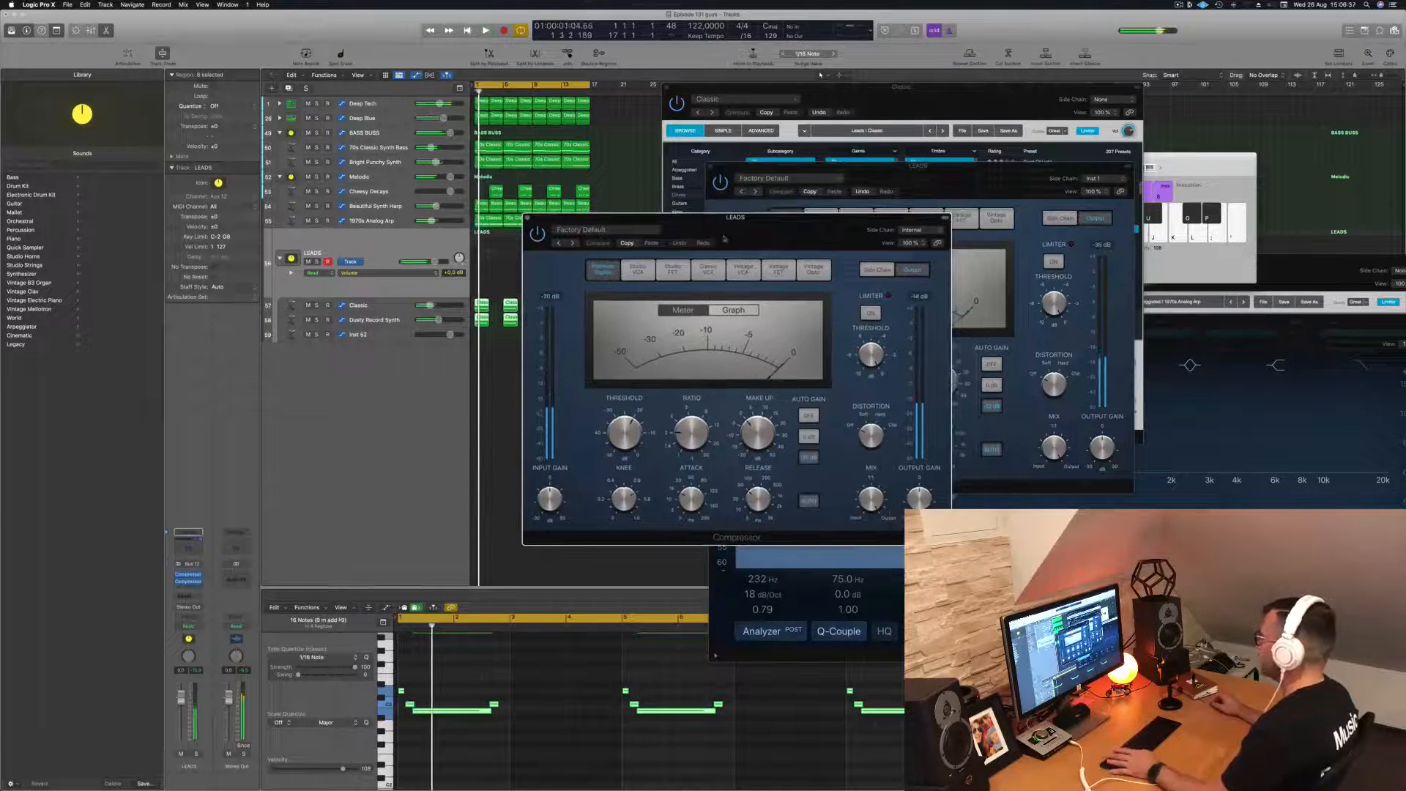
{"action": "left_click", "coordinate": [814, 271]}
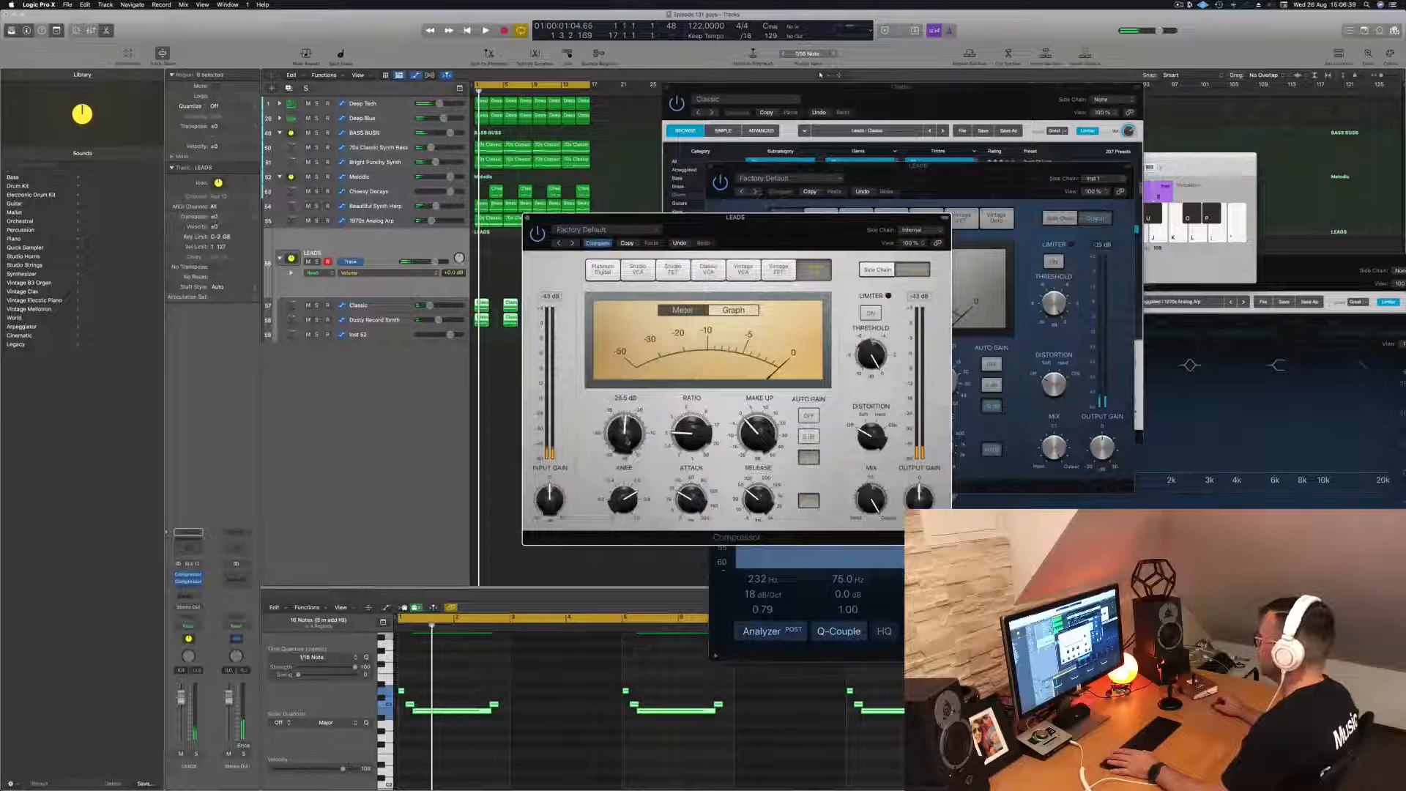
- Lower the Vintage Opto compressor's threshold while playing the loop from the start
{"action": "key", "text": "space"}
{"action": "left_click_drag", "start_coordinate": [624, 433], "coordinate": [627, 465]}
{"action": "key", "text": "space"}
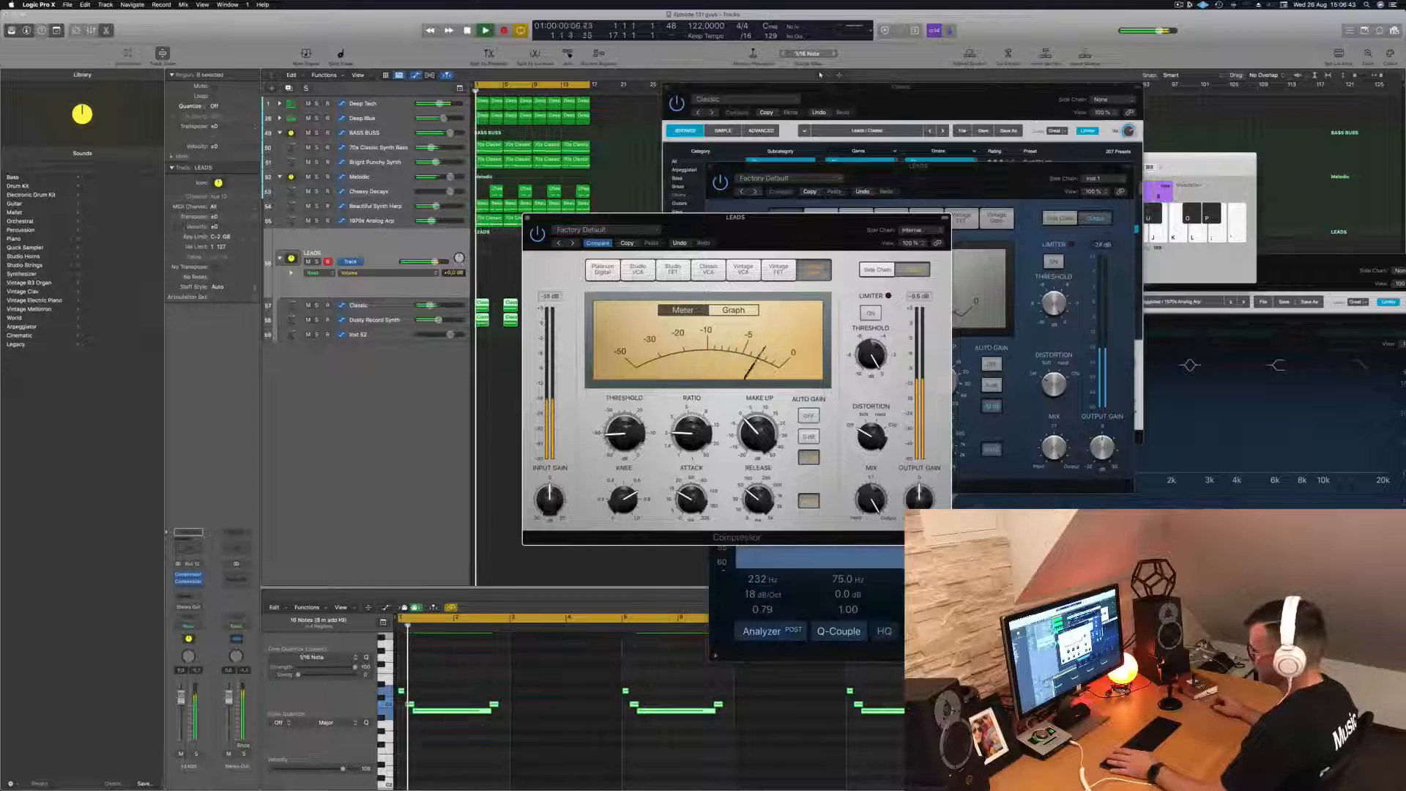
{"action": "key", "text": "Return"}
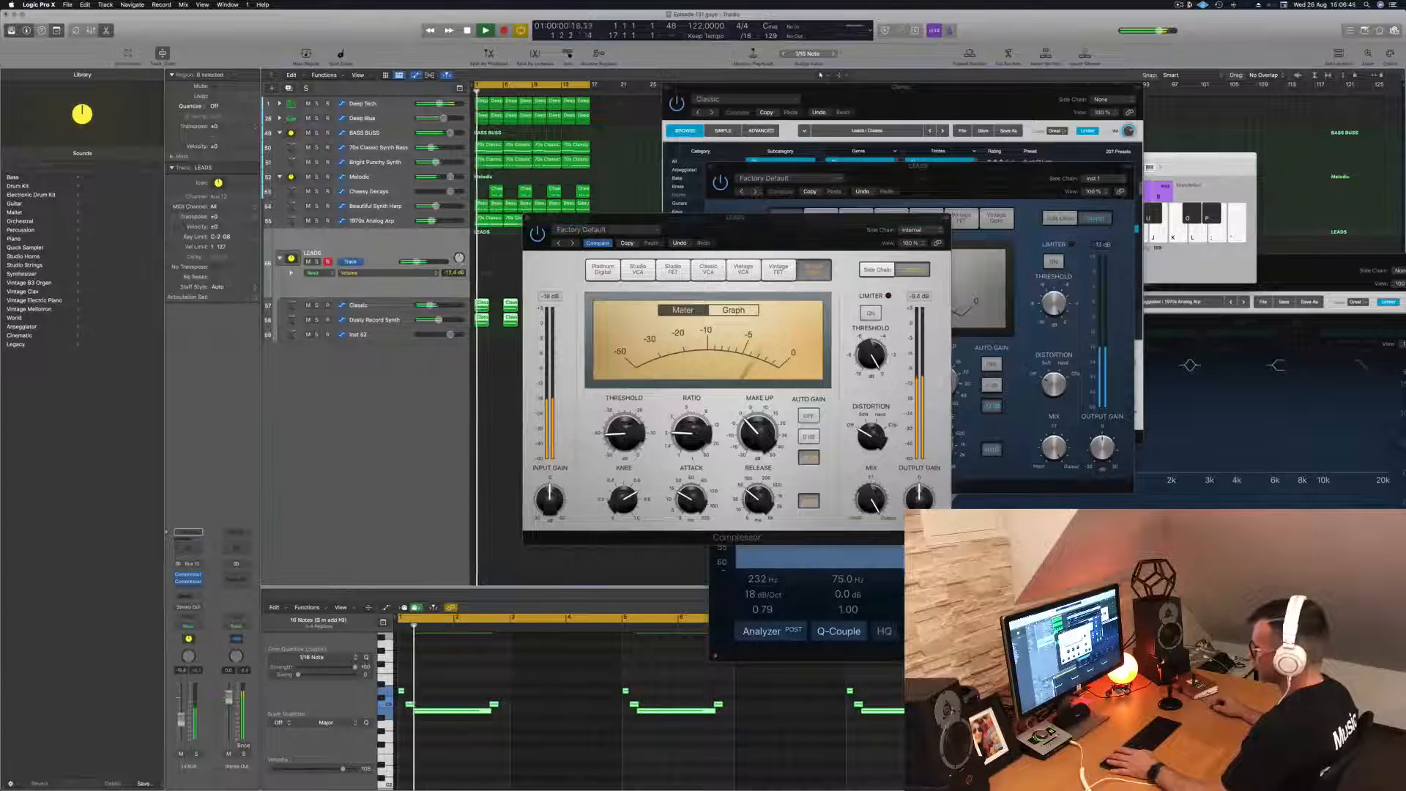
{"action": "left_click_drag", "start_coordinate": [624, 434], "coordinate": [627, 446]}
{"action": "key", "text": "space"}
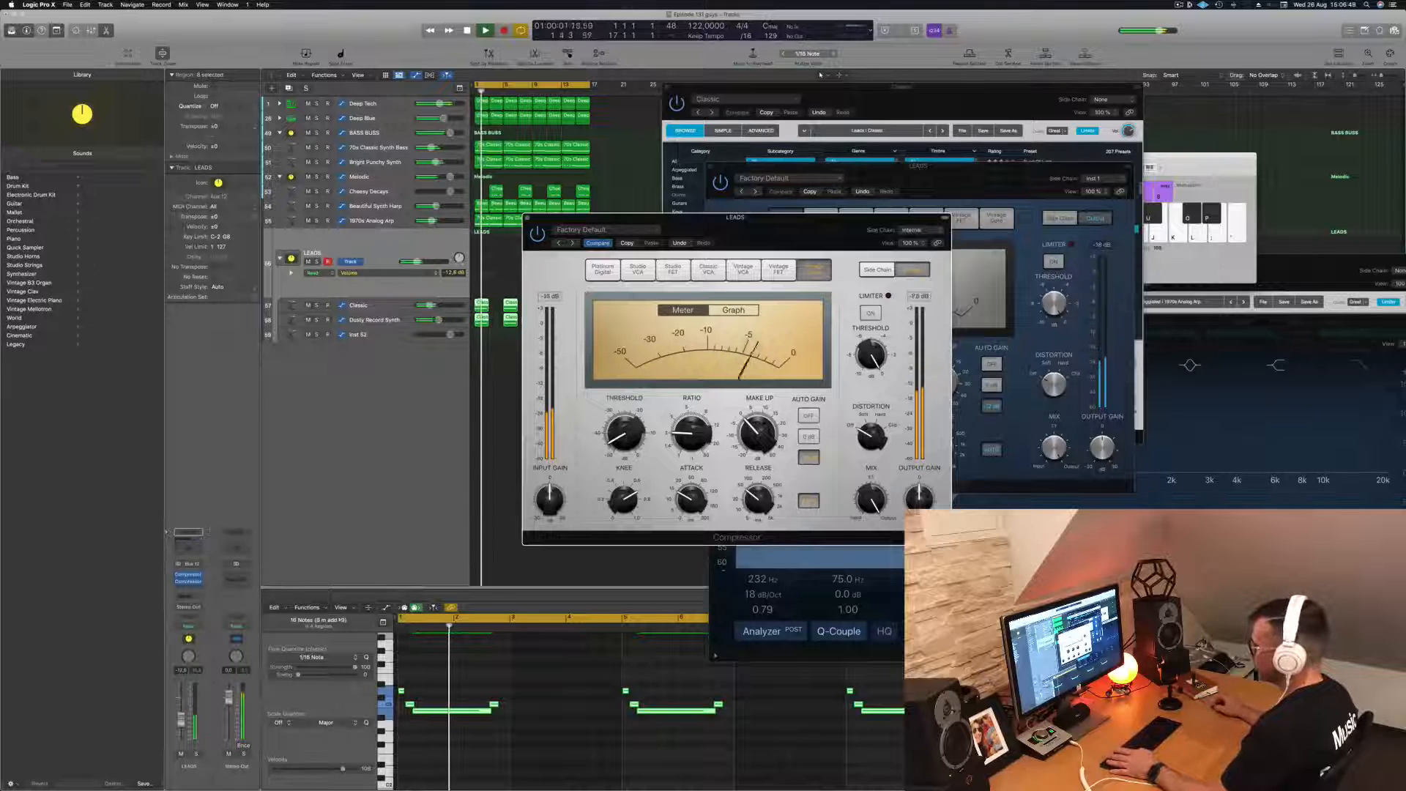
{"action": "key", "text": "Return"}
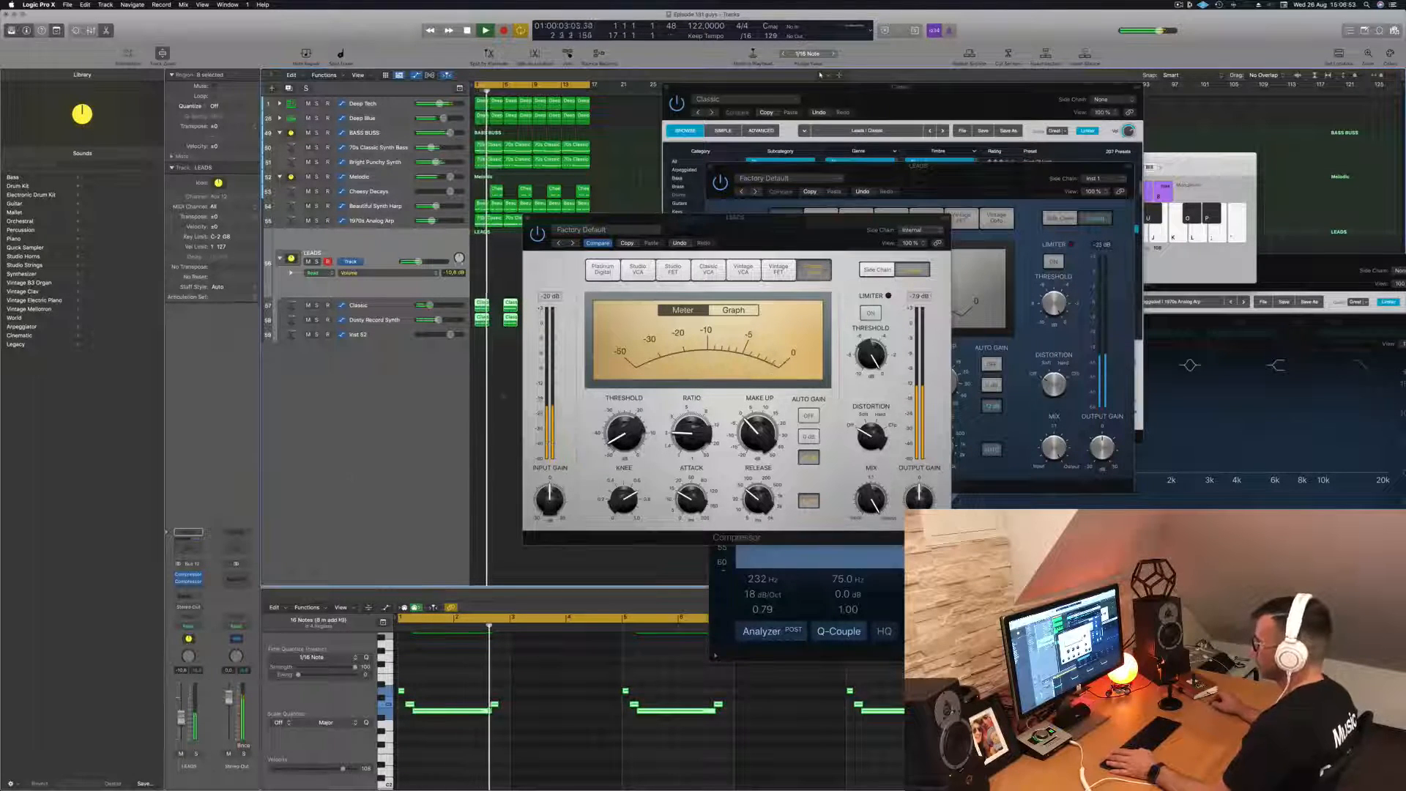
- Close the Vintage Opto compressor and rebalance the LEADS stack's volume while replaying the loop from the start
{"action": "left_click_drag", "start_coordinate": [751, 236], "coordinate": [834, 258]}
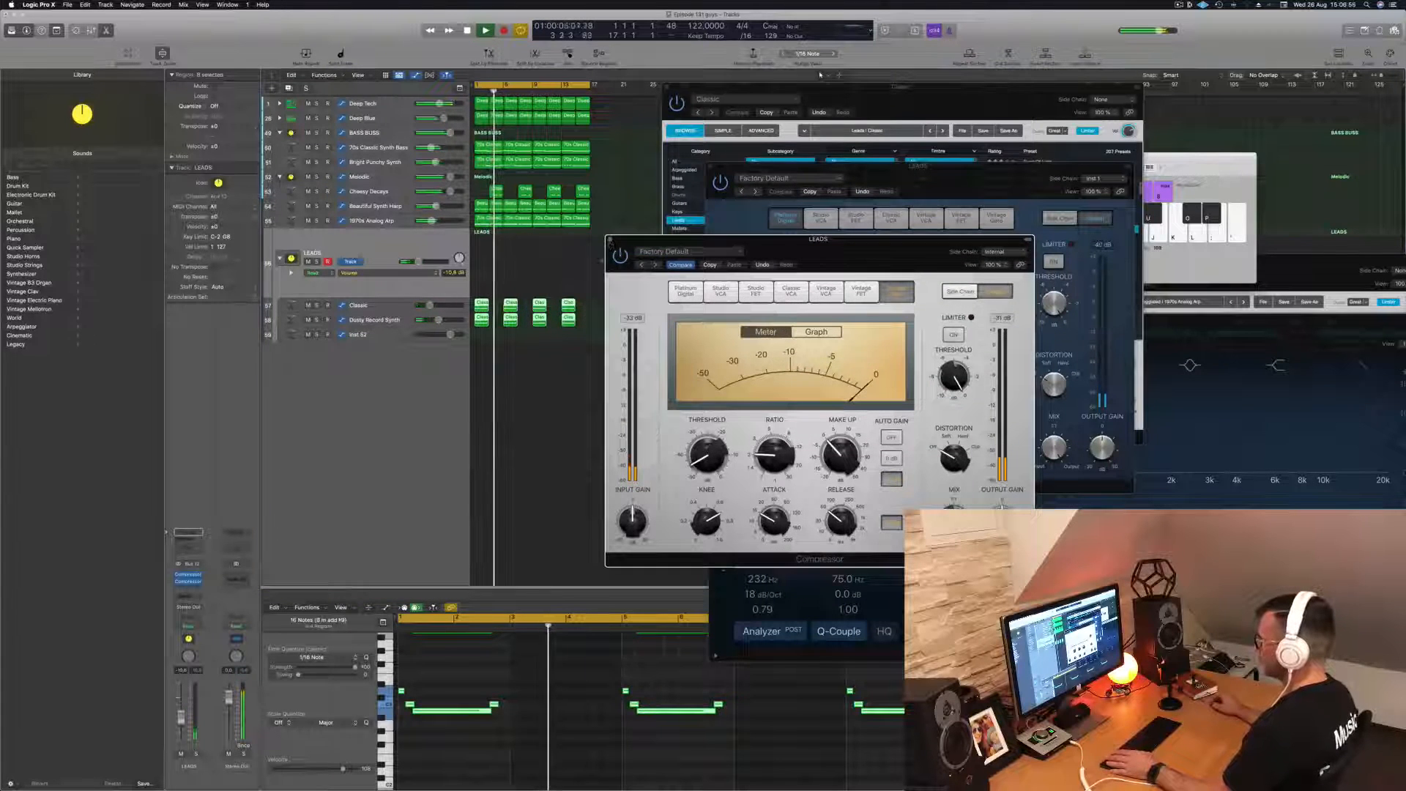
{"action": "left_click", "coordinate": [609, 240]}
{"action": "left_click", "coordinate": [524, 420]}
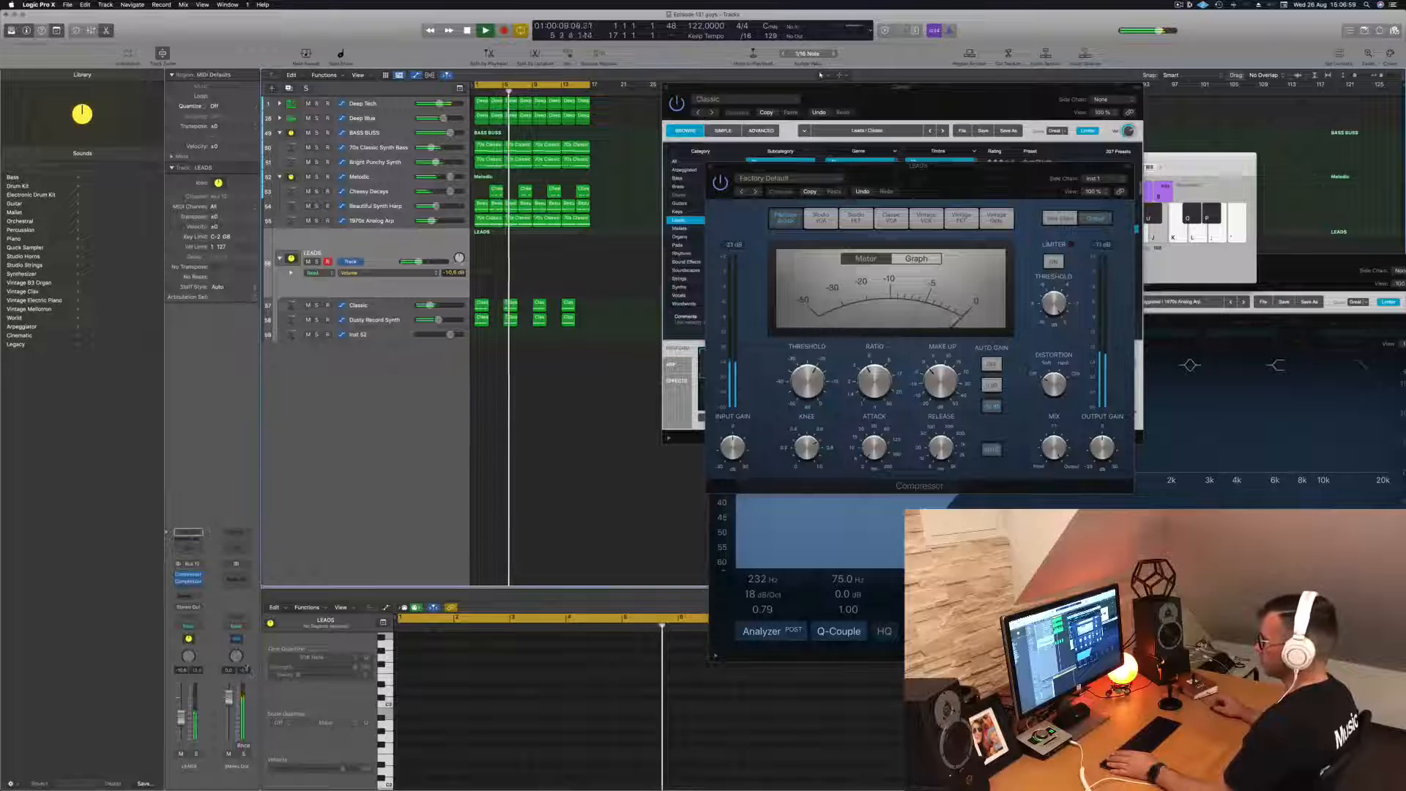
{"action": "key", "text": "Return"}
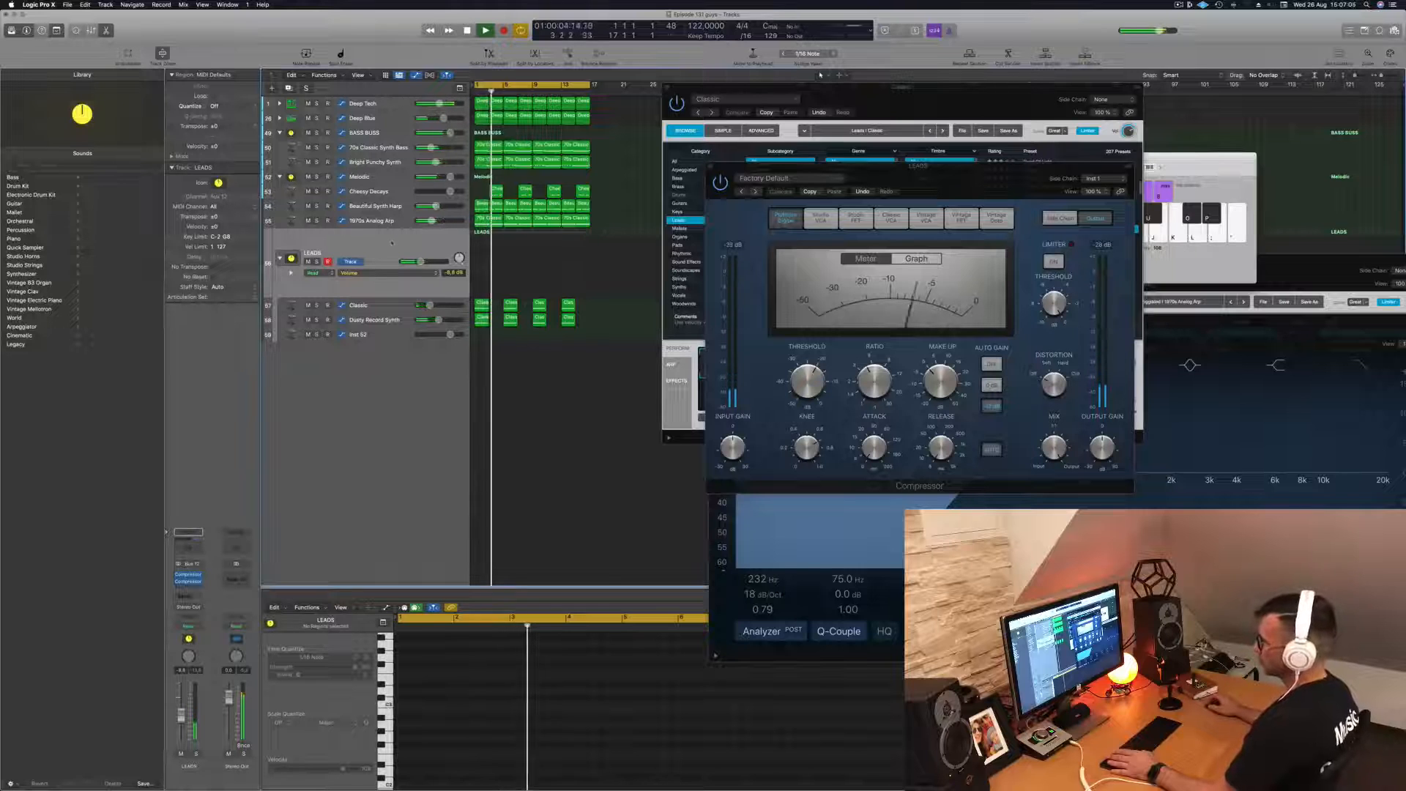
{"action": "key", "text": "space"}
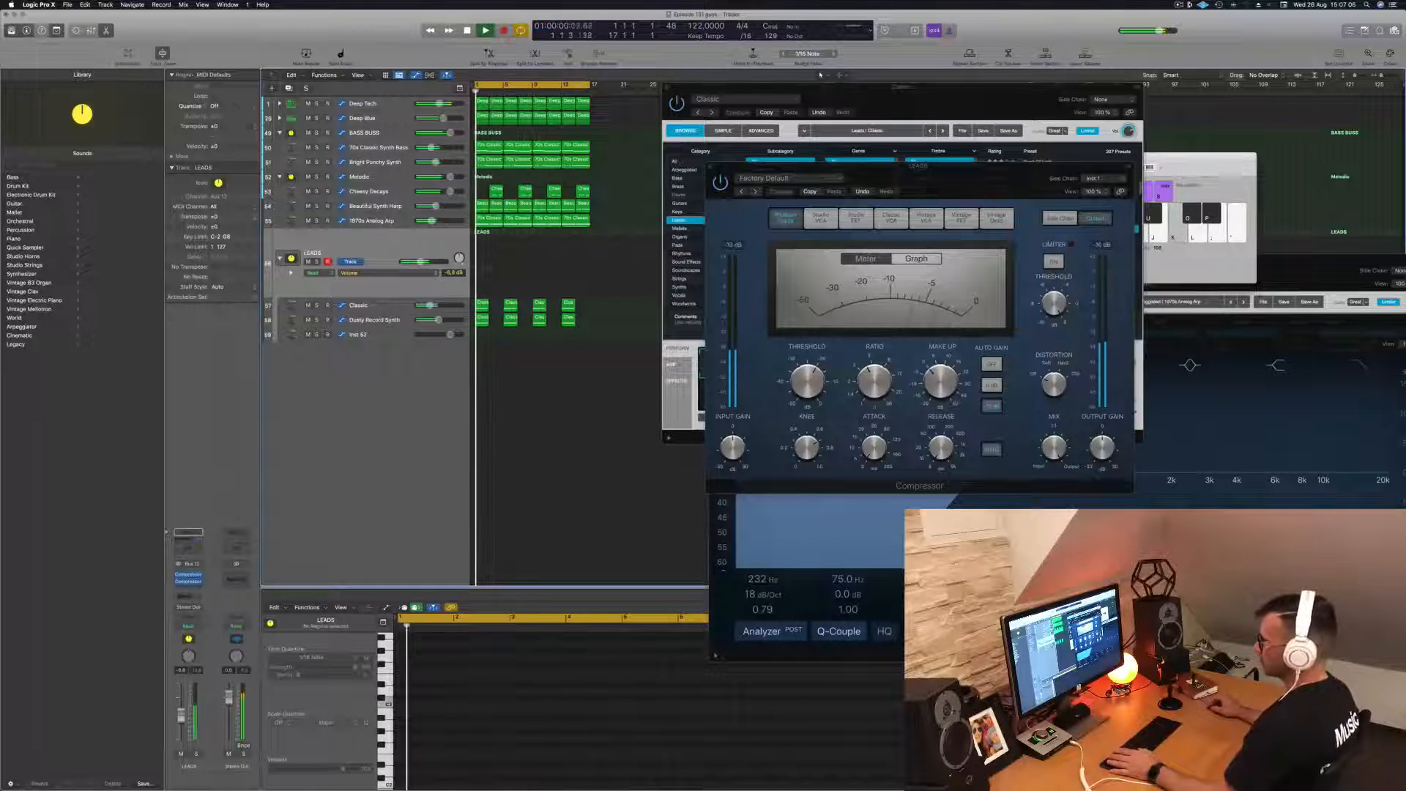
- Insert a Channel EQ on the LEADS stack and enable a low cut at 386 Hz with a 24 dB/Oct slope
{"action": "left_click", "coordinate": [188, 547]}
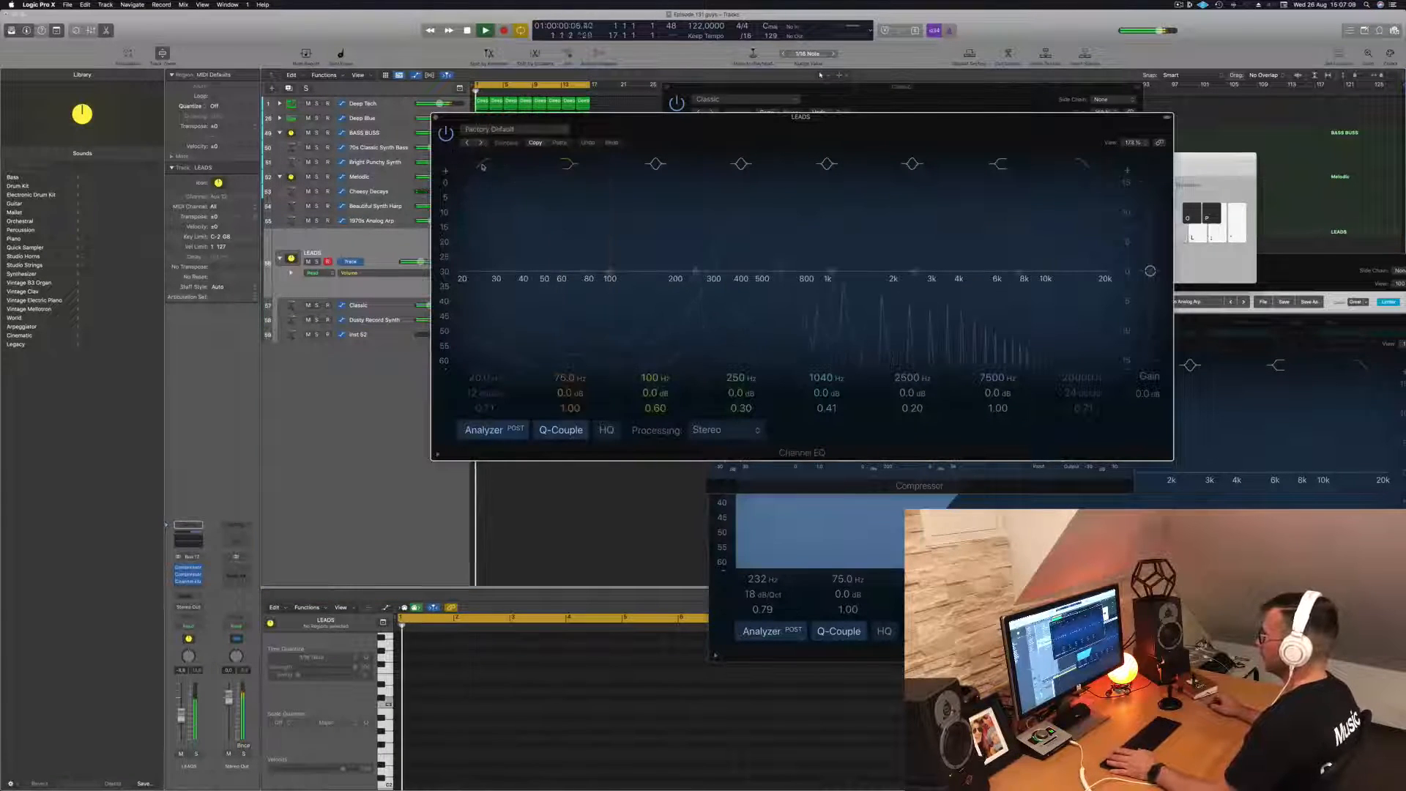
{"action": "left_click", "coordinate": [507, 279]}
{"action": "left_click_drag", "start_coordinate": [460, 290], "coordinate": [528, 289]}
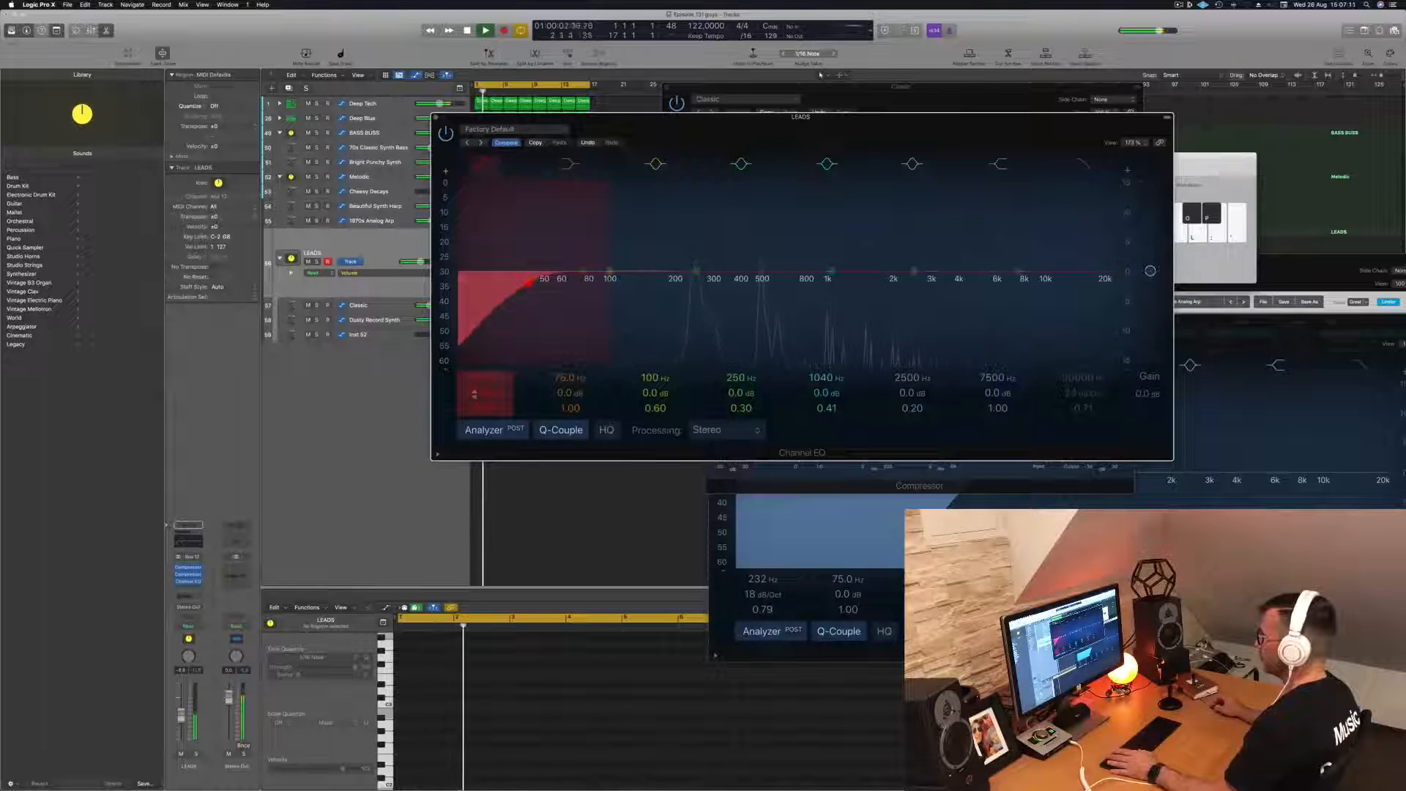
{"action": "left_click_drag", "start_coordinate": [476, 395], "coordinate": [476, 390]}
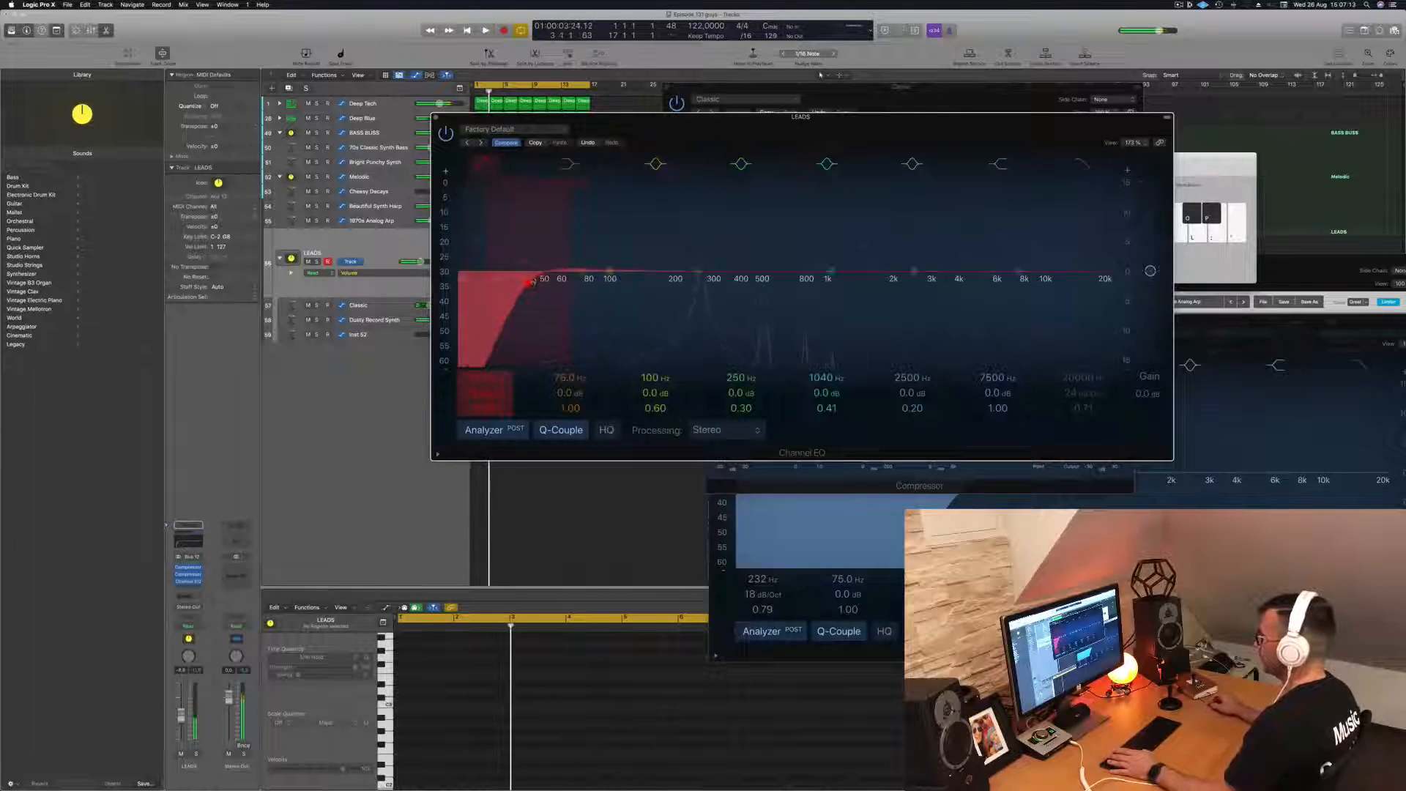
{"action": "left_click_drag", "start_coordinate": [529, 284], "coordinate": [746, 286]}
{"action": "key", "text": "space"}
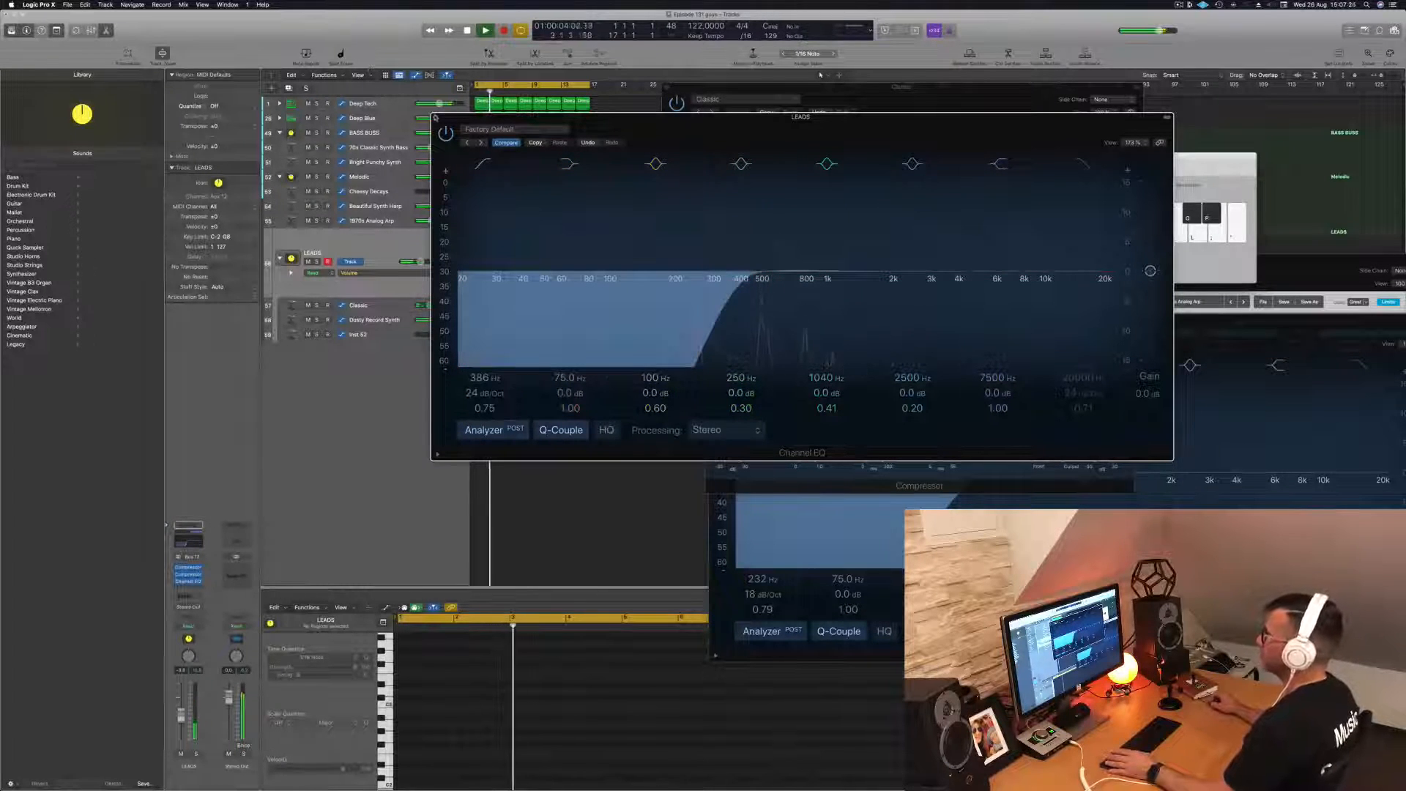
- Close the LEADS Channel EQ and compressor, the Classic Alchemy window and the Melodic Channel EQ
{"action": "left_click", "coordinate": [436, 118]}
{"action": "left_click_drag", "start_coordinate": [944, 173], "coordinate": [1092, 166]}
{"action": "left_click", "coordinate": [860, 159]}
{"action": "left_click_drag", "start_coordinate": [882, 100], "coordinate": [1123, 148]}
{"action": "left_click", "coordinate": [789, 174]}
{"action": "left_click_drag", "start_coordinate": [720, 319], "coordinate": [672, 311]}
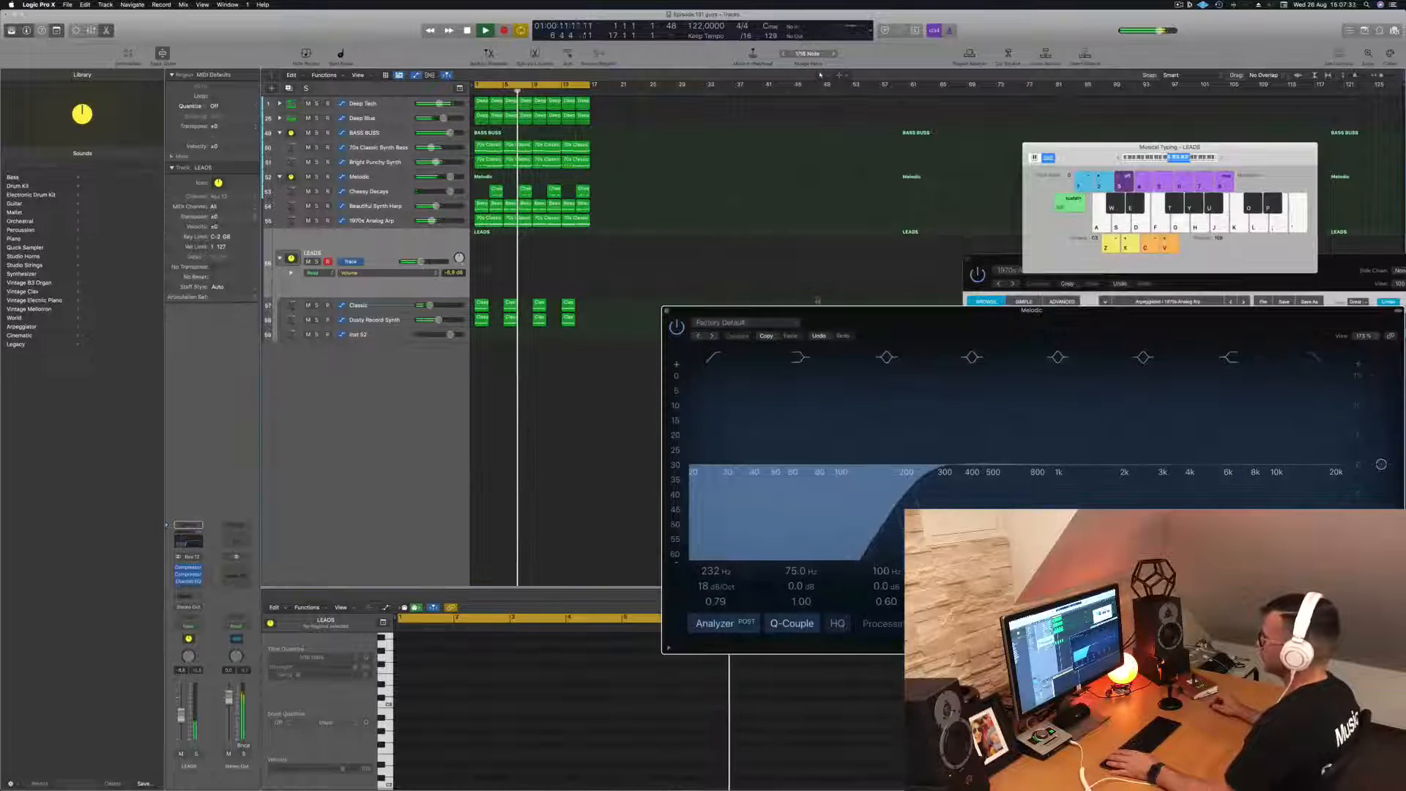
{"action": "left_click", "coordinate": [670, 311]}
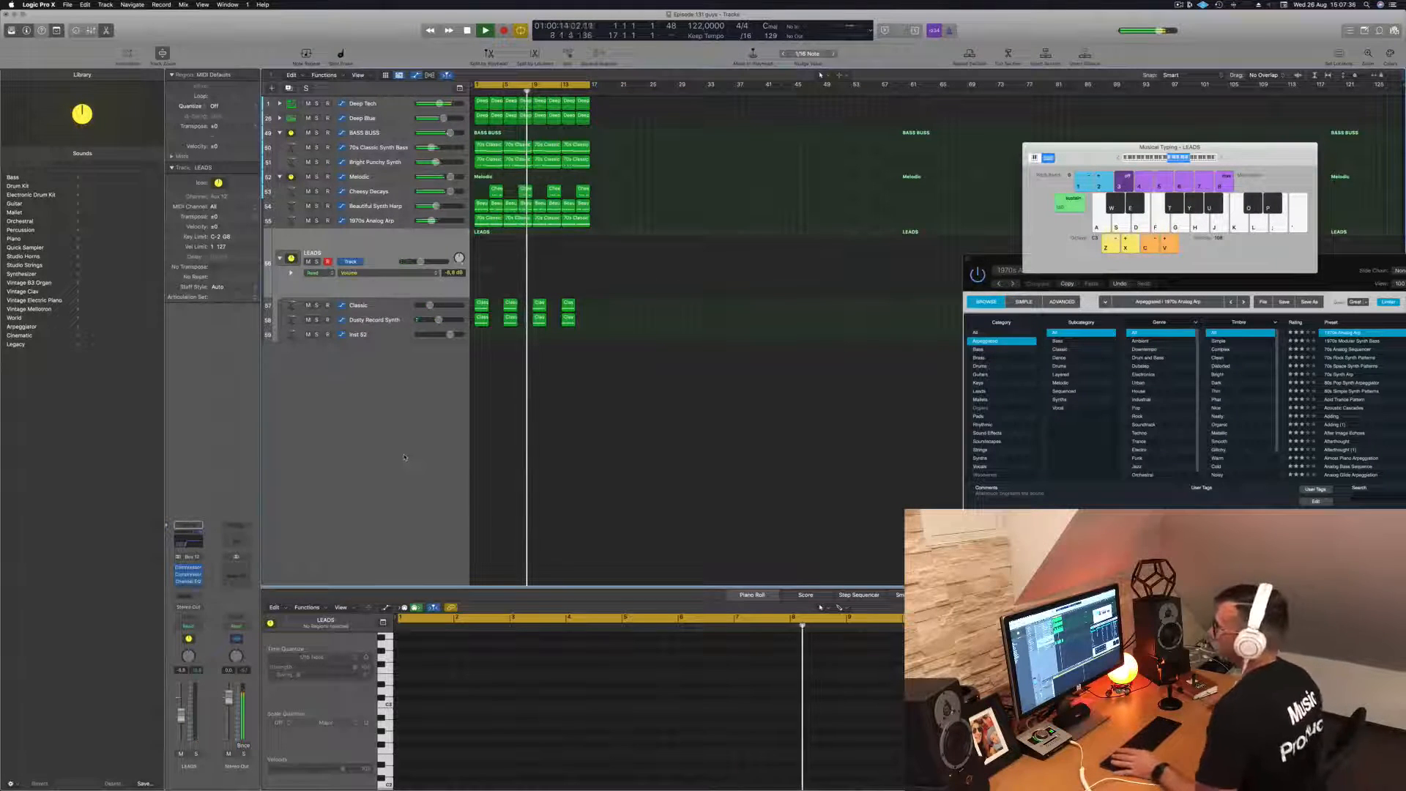
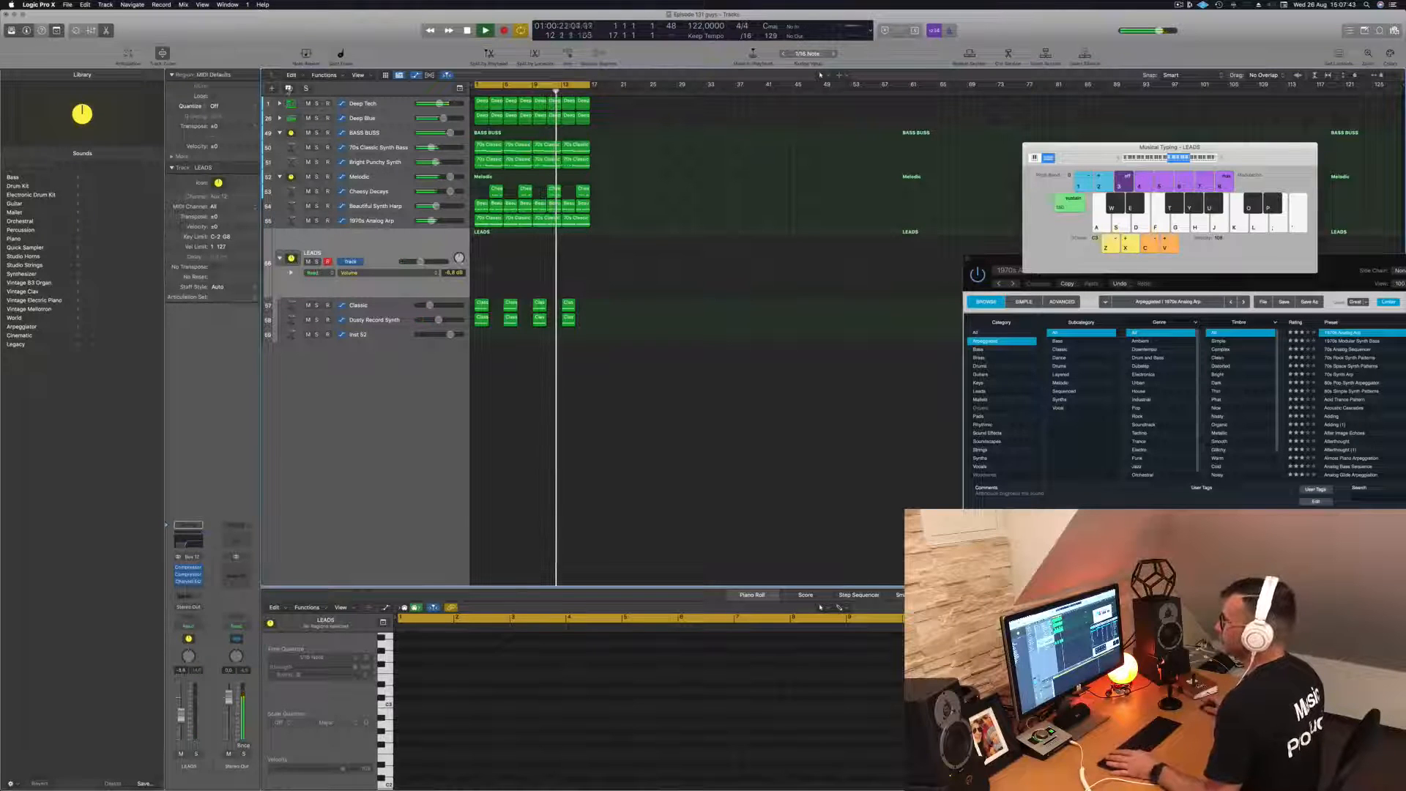
- Duplicate the LEADS stack and open the Alchemy instrument on the duplicate's Classic track
{"action": "left_click", "coordinate": [289, 89]}
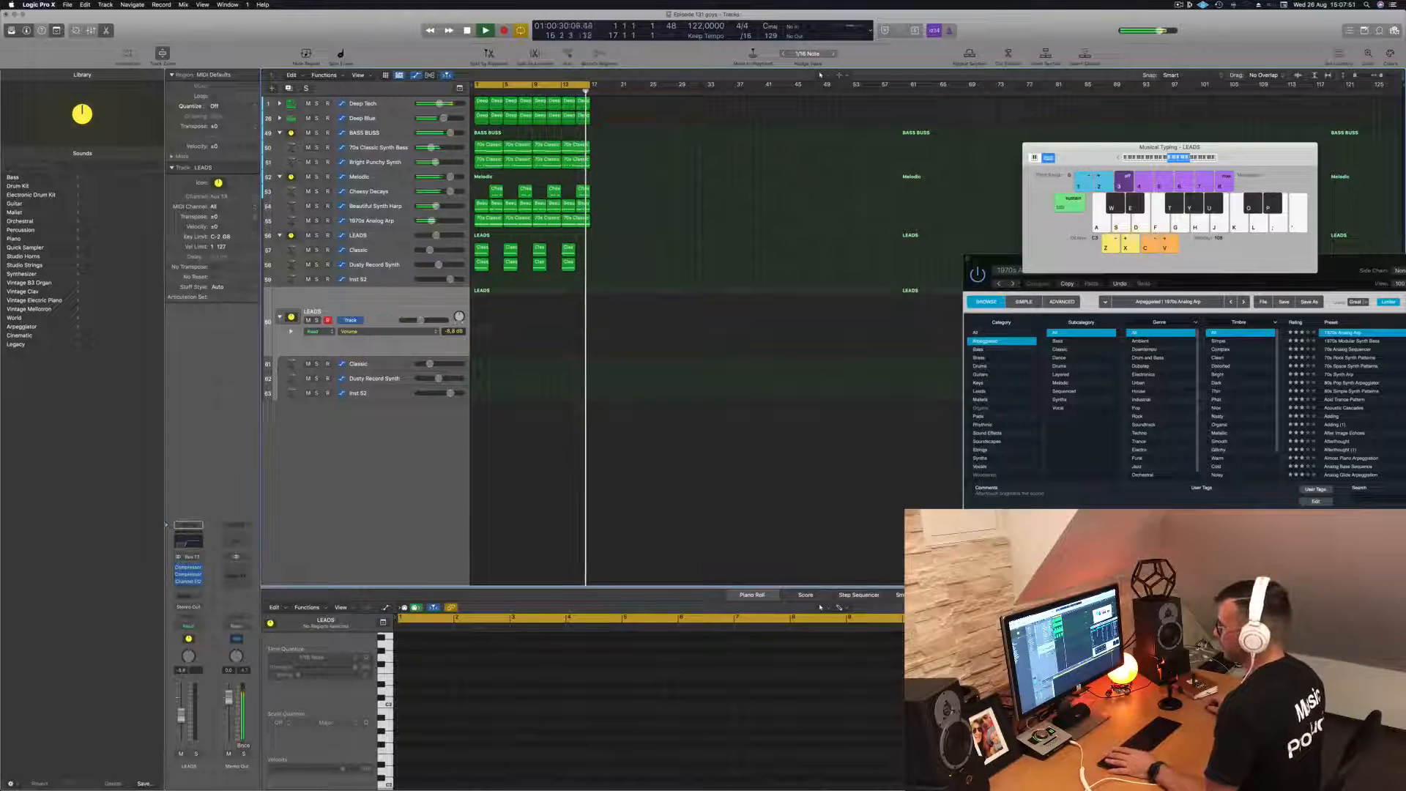
{"action": "left_click", "coordinate": [382, 365]}
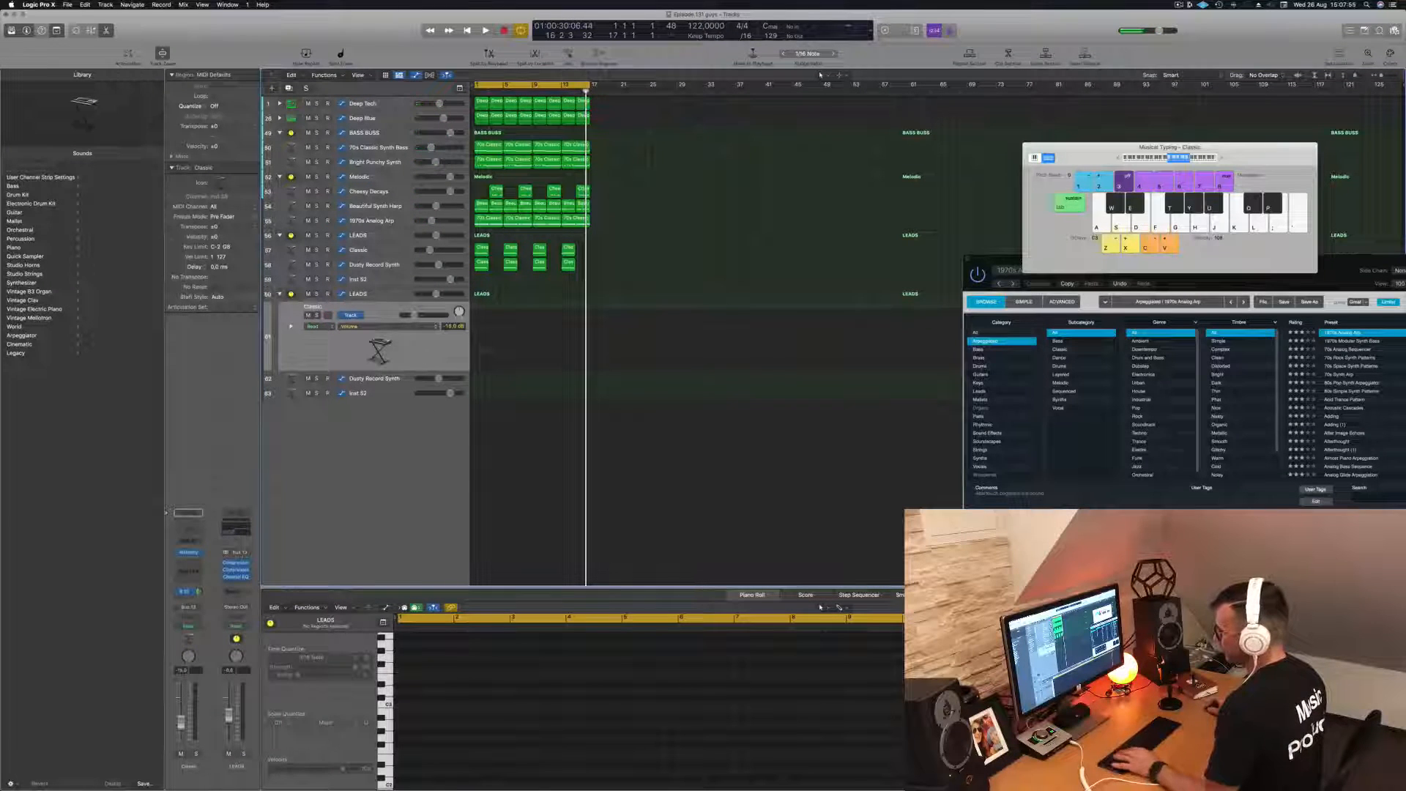
{"action": "left_click", "coordinate": [189, 553]}
{"action": "left_click_drag", "start_coordinate": [715, 122], "coordinate": [799, 113]}
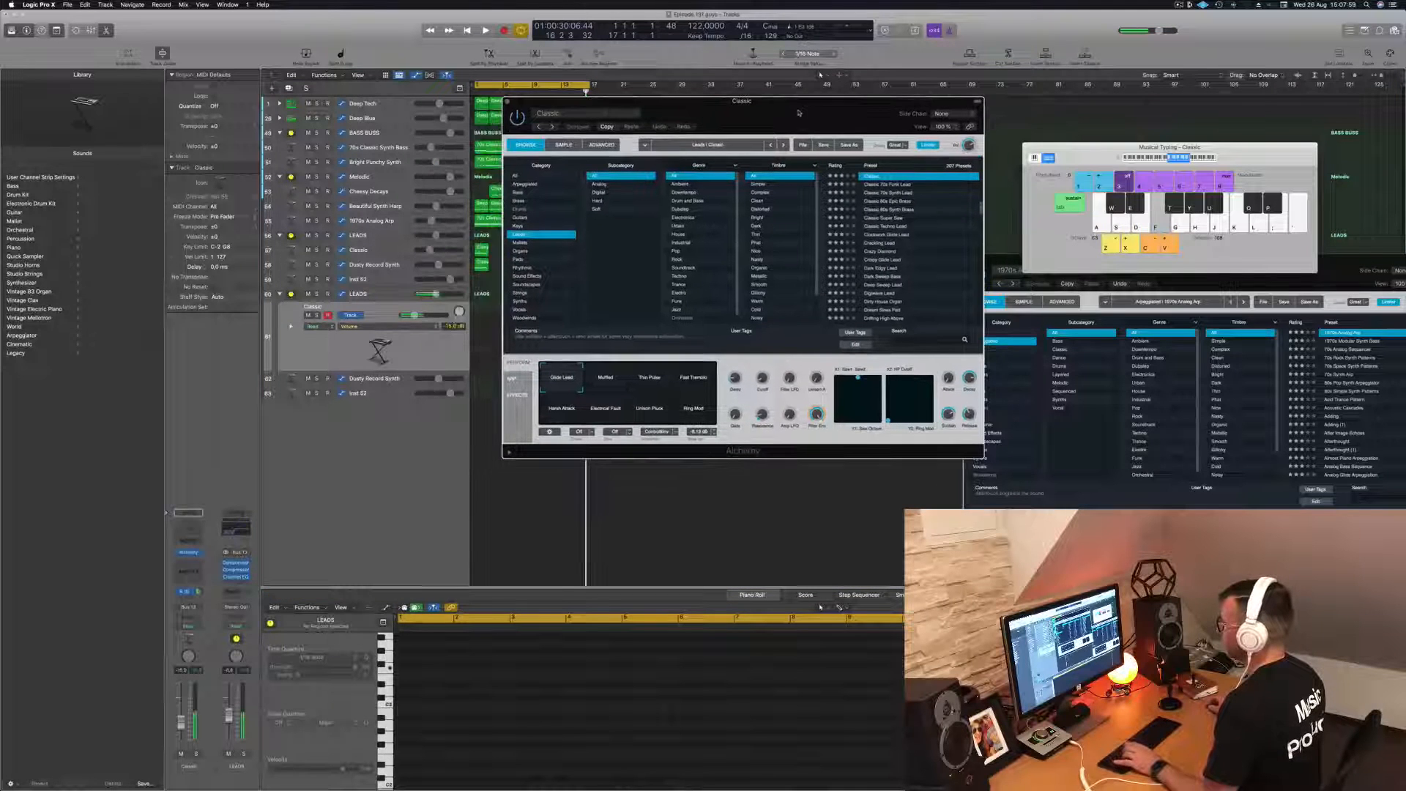
- Filter the Alchemy presets to the Sound Effects category and load the Air Vent Impact preset
{"action": "left_click", "coordinate": [527, 176]}
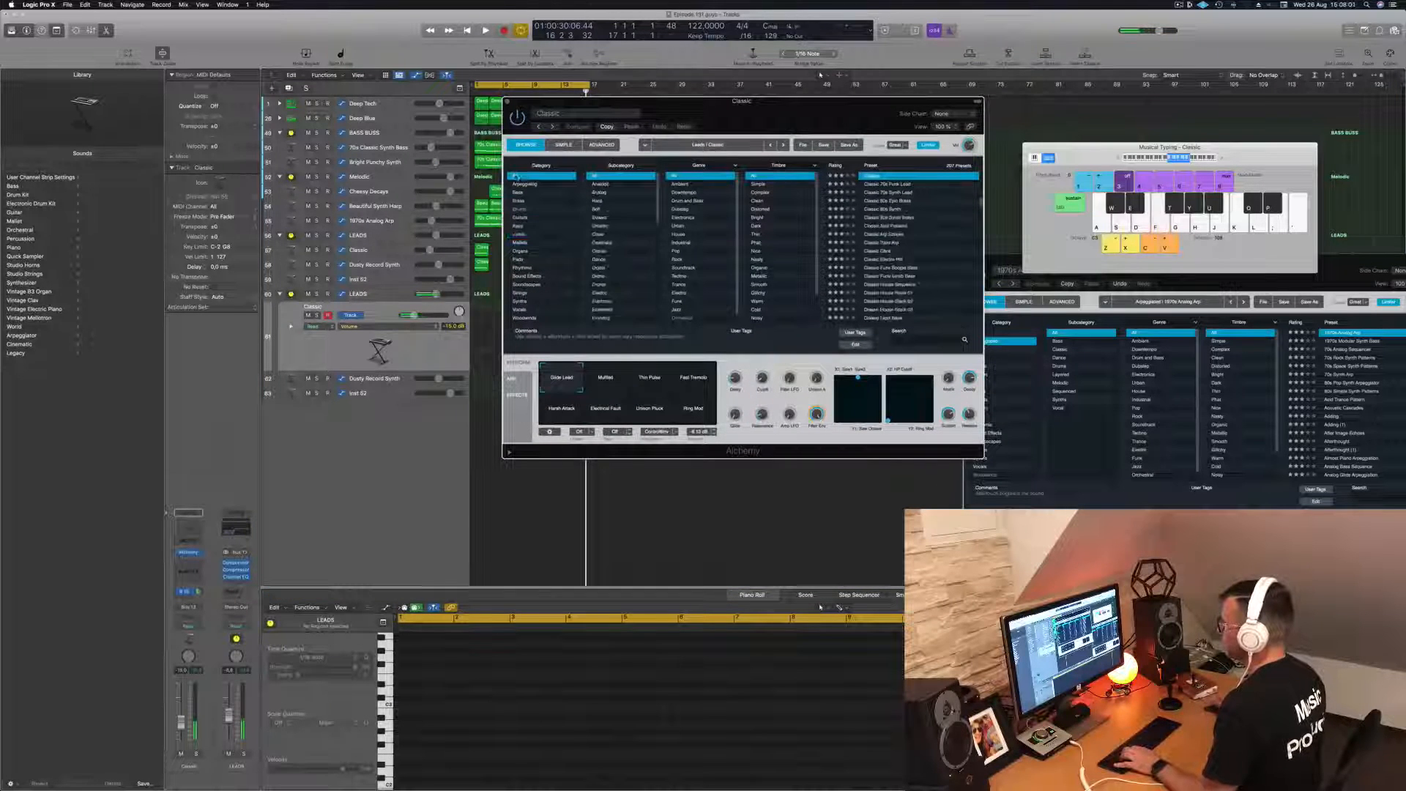
{"action": "scroll", "coordinate": [620, 259], "scroll_direction": "down", "scroll_amount": 10}
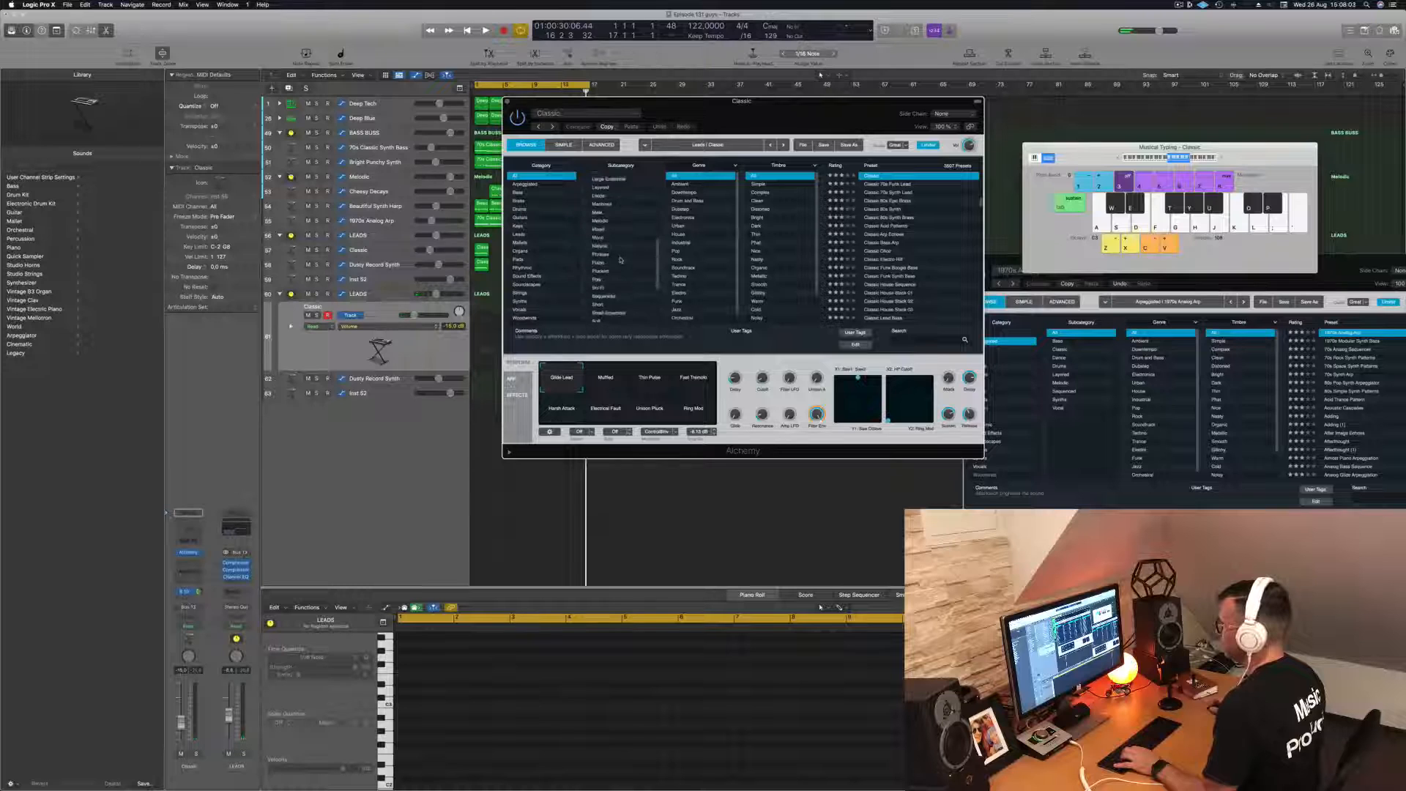
{"action": "left_click", "coordinate": [528, 276]}
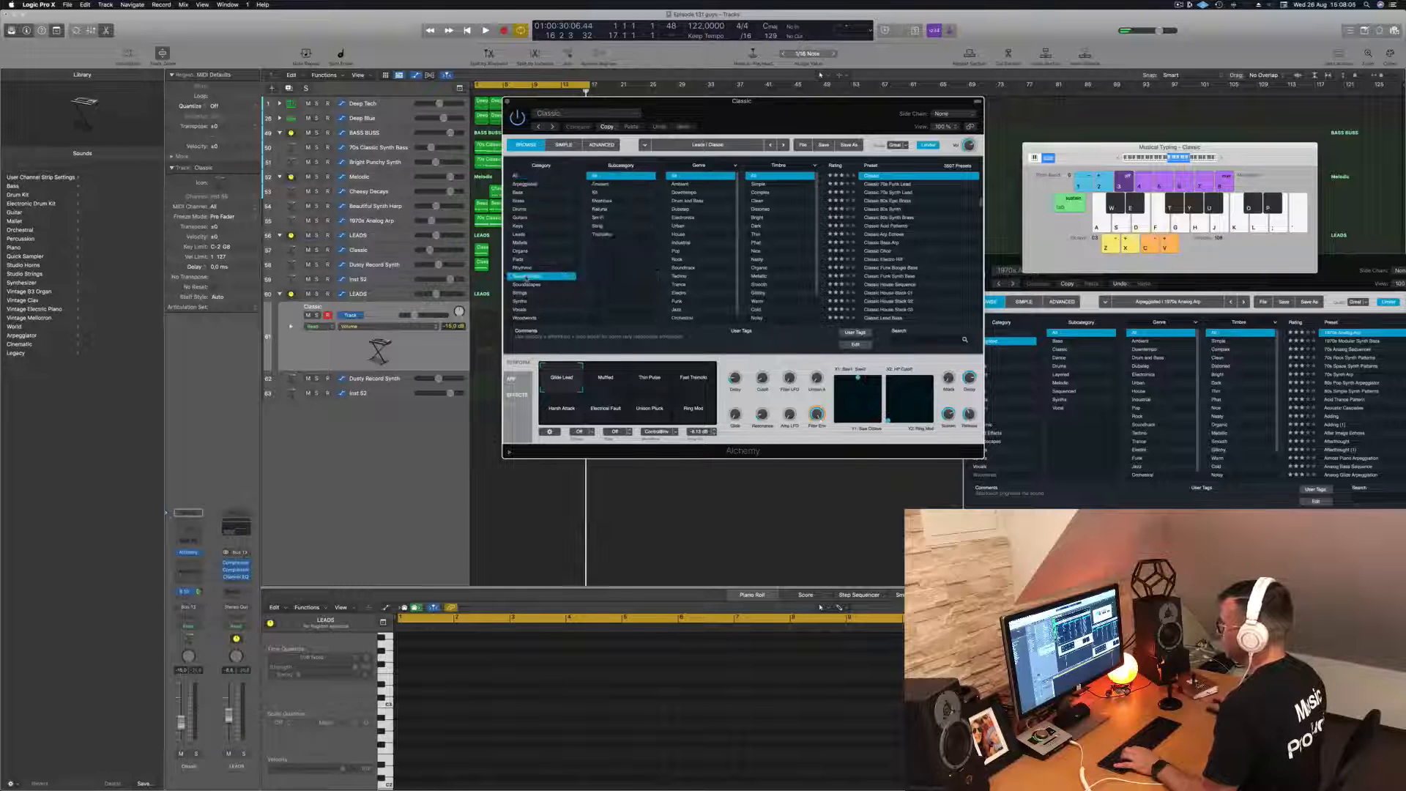
{"action": "left_click", "coordinate": [899, 186]}
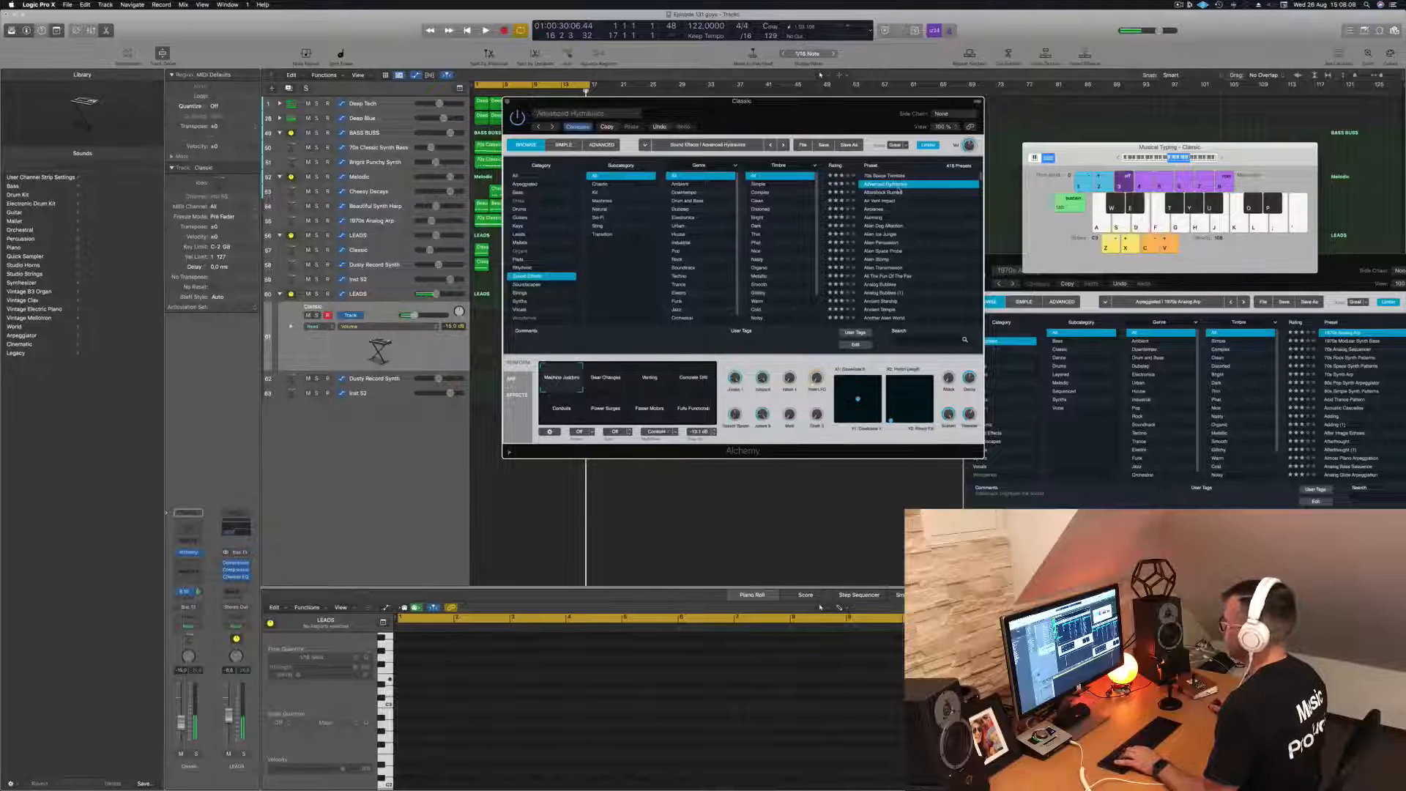
{"action": "left_click", "coordinate": [882, 200]}
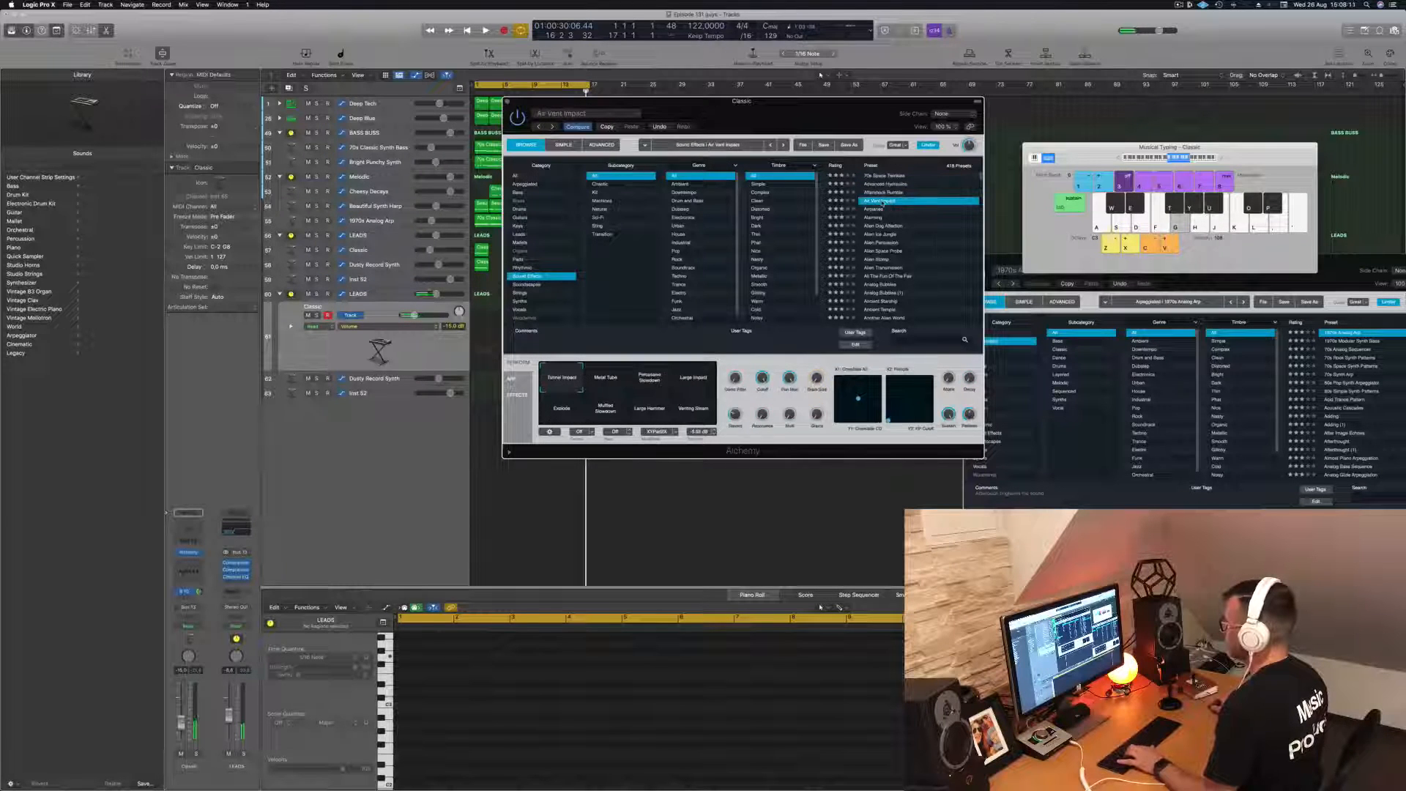
- Audition Air Vent Impact's performance snapshots in different octaves, including Metal Tube, Explode and Large Hammer, and settle on Large Impact
{"action": "left_click", "coordinate": [613, 380]}
{"action": "key", "text": "l"}
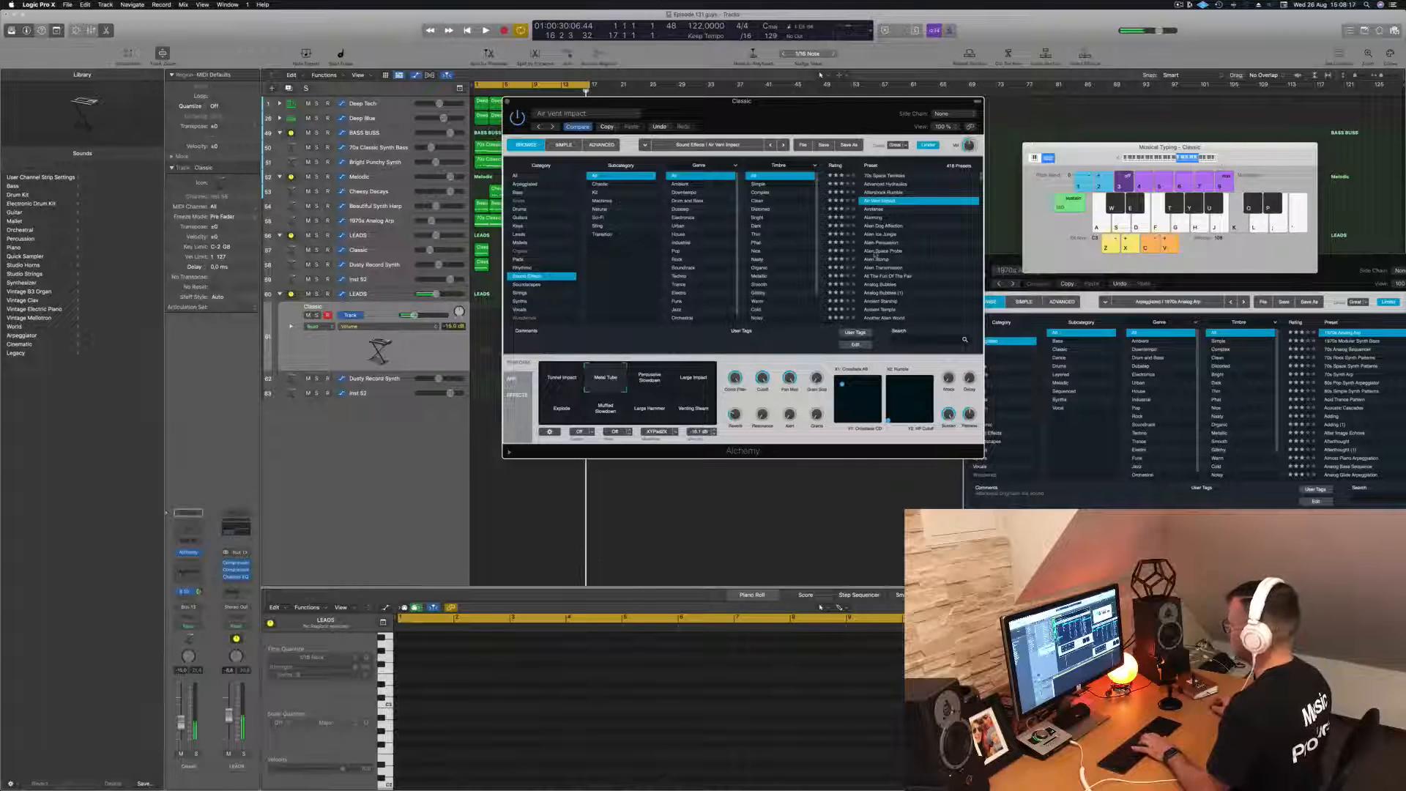
{"action": "left_click", "coordinate": [695, 380]}
{"action": "key", "text": "k"}
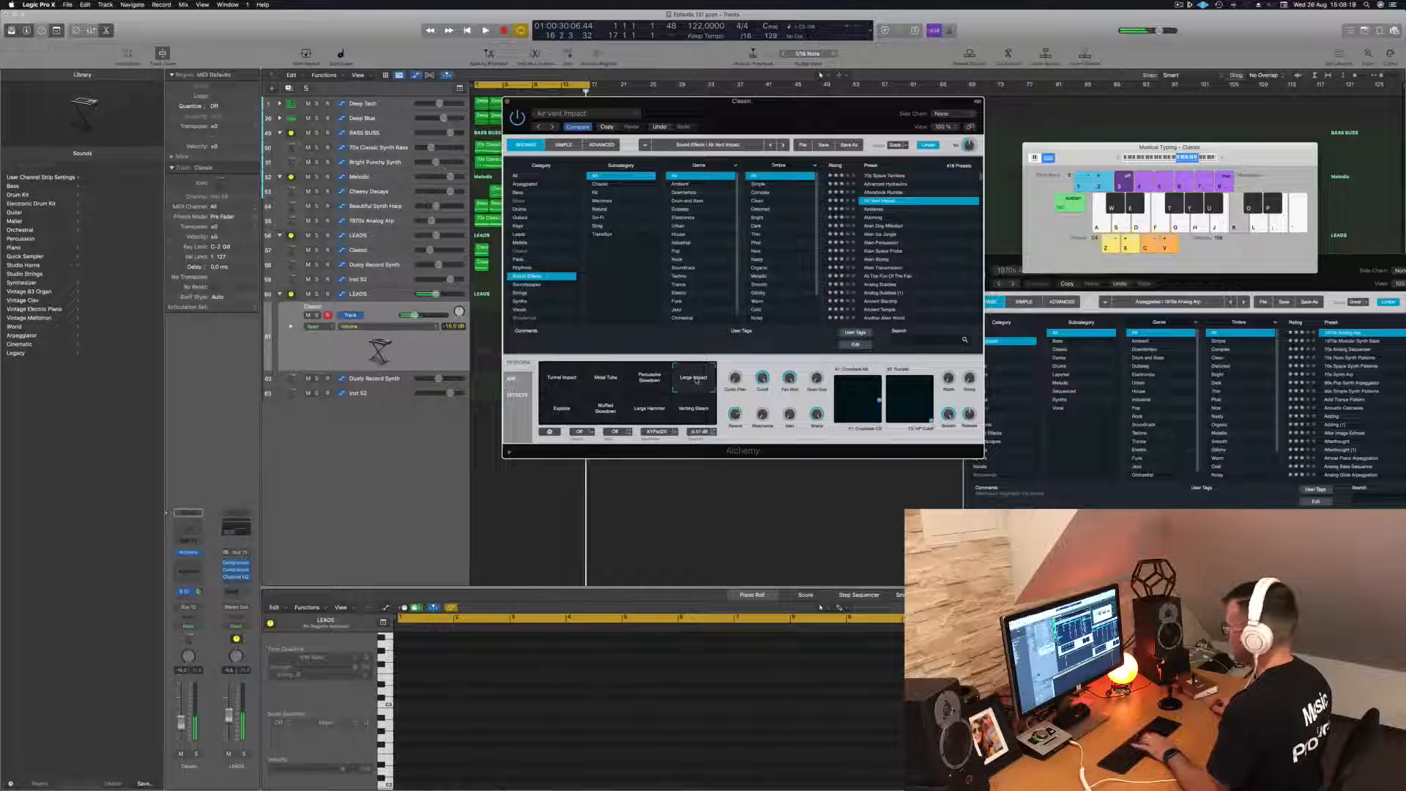
{"action": "left_click", "coordinate": [564, 412]}
{"action": "left_click", "coordinate": [606, 411]}
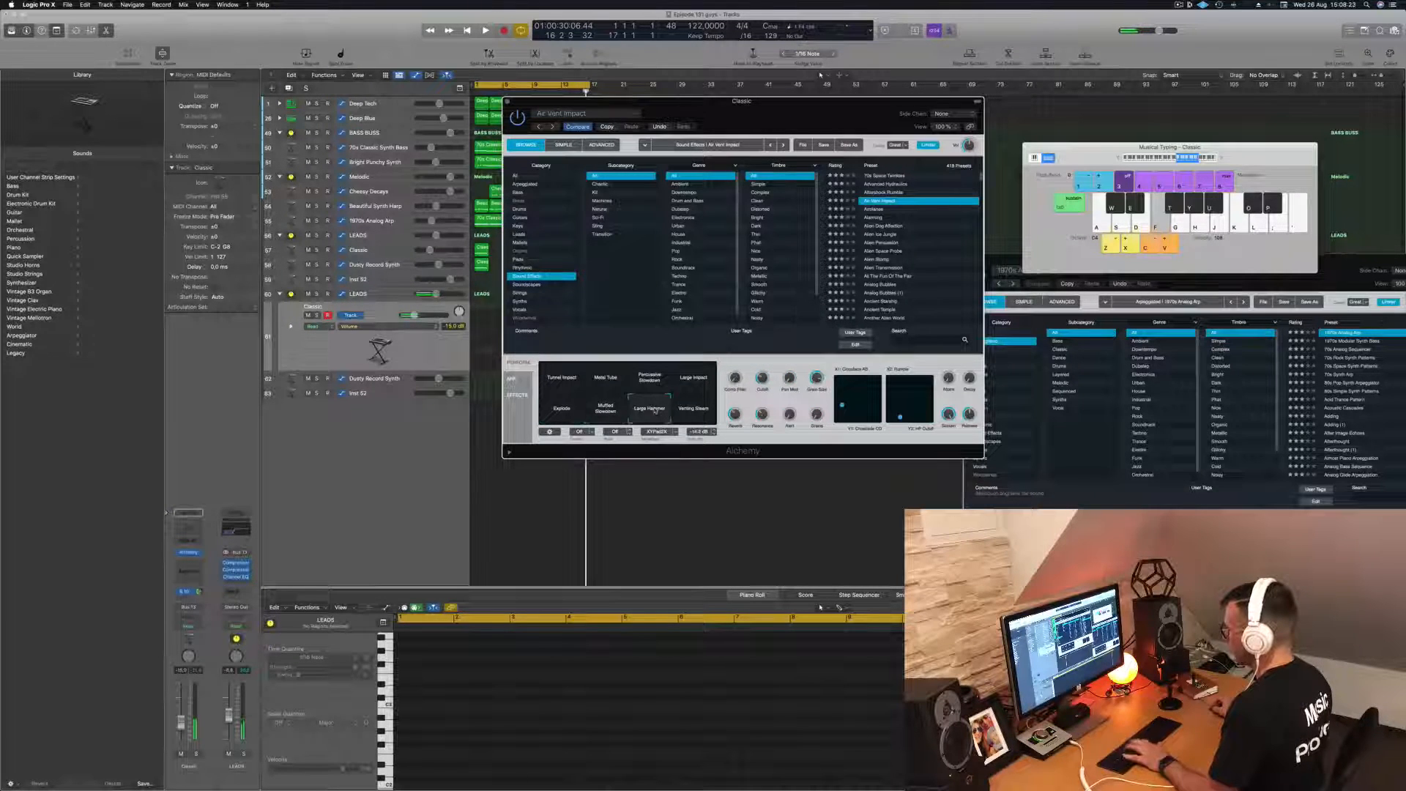
{"action": "left_click", "coordinate": [654, 411]}
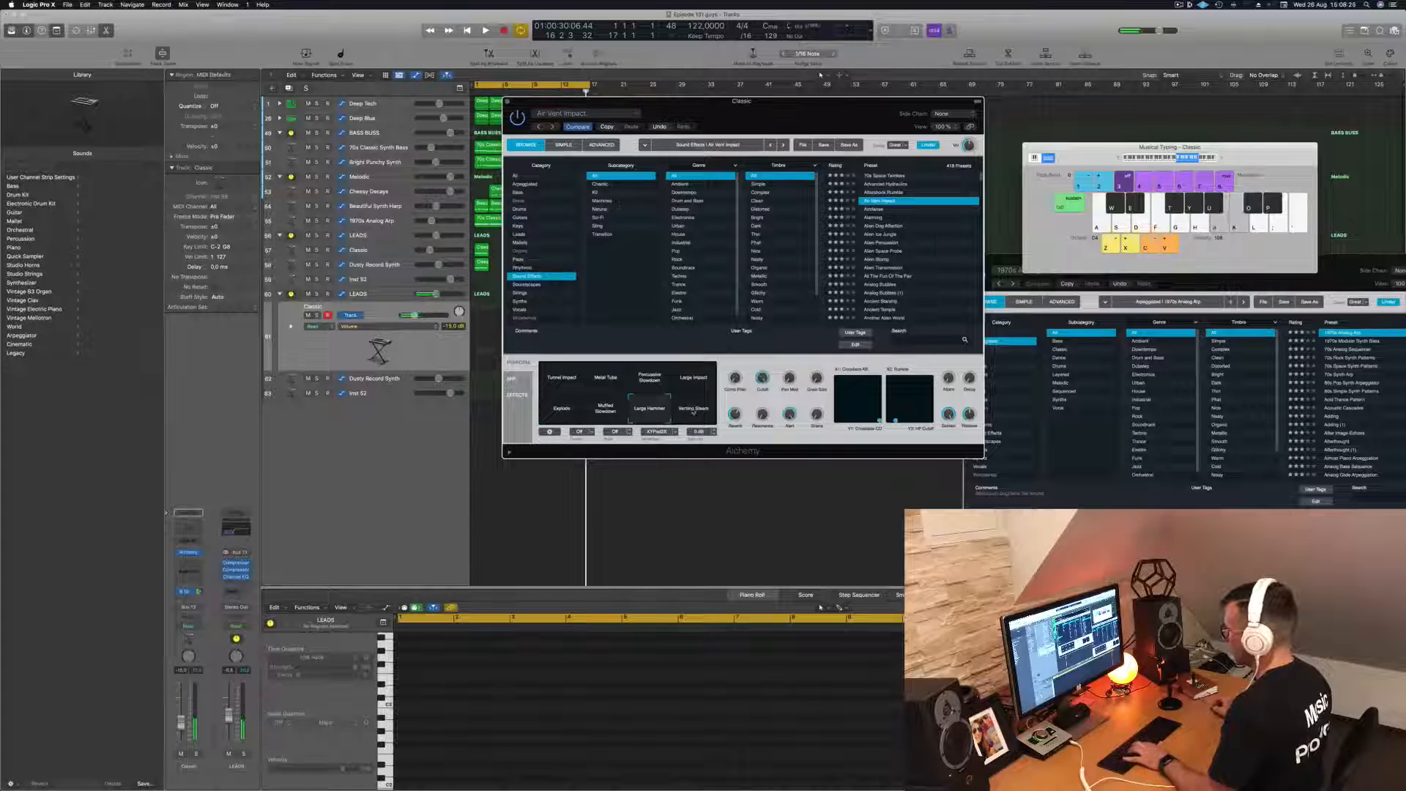
{"action": "left_click", "coordinate": [1161, 157]}
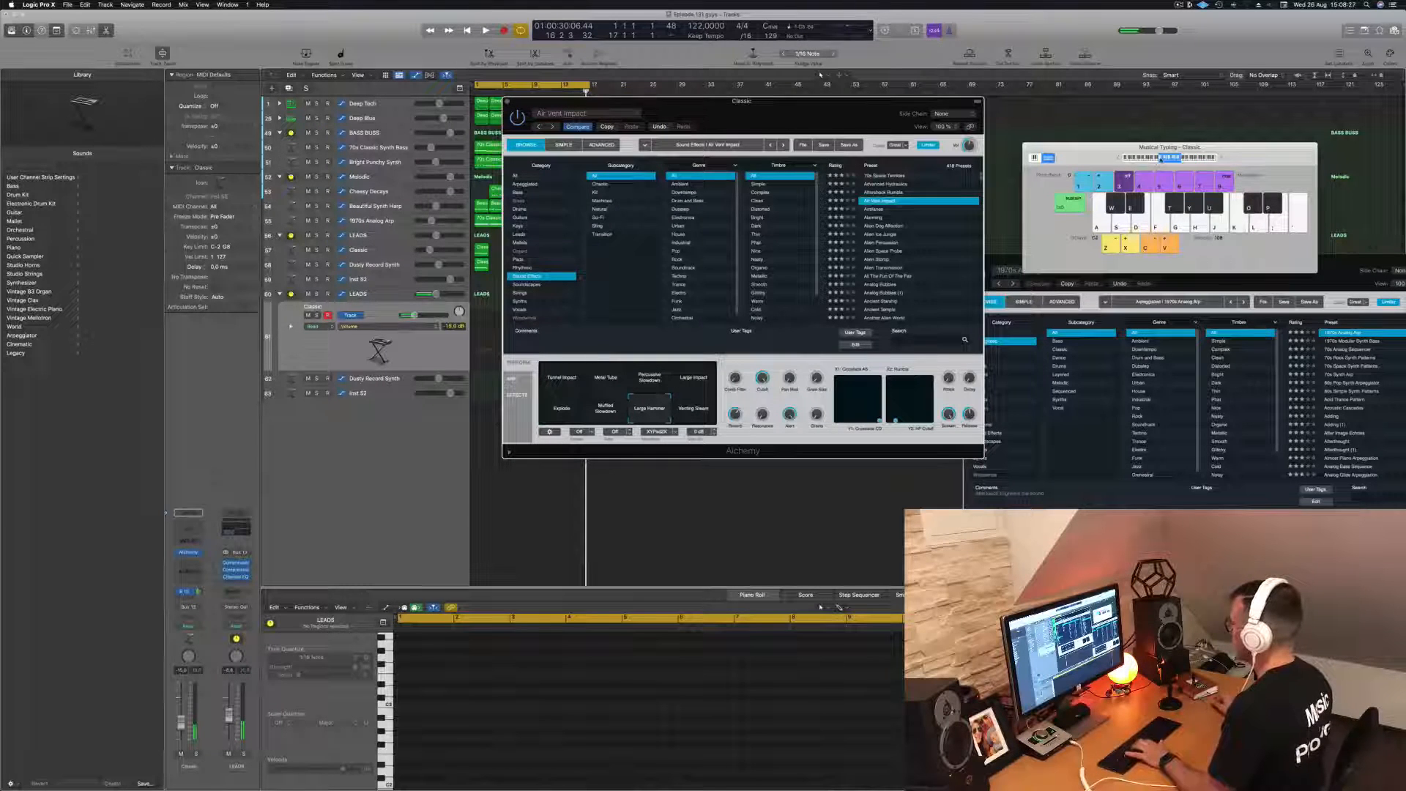
{"action": "left_click", "coordinate": [685, 380]}
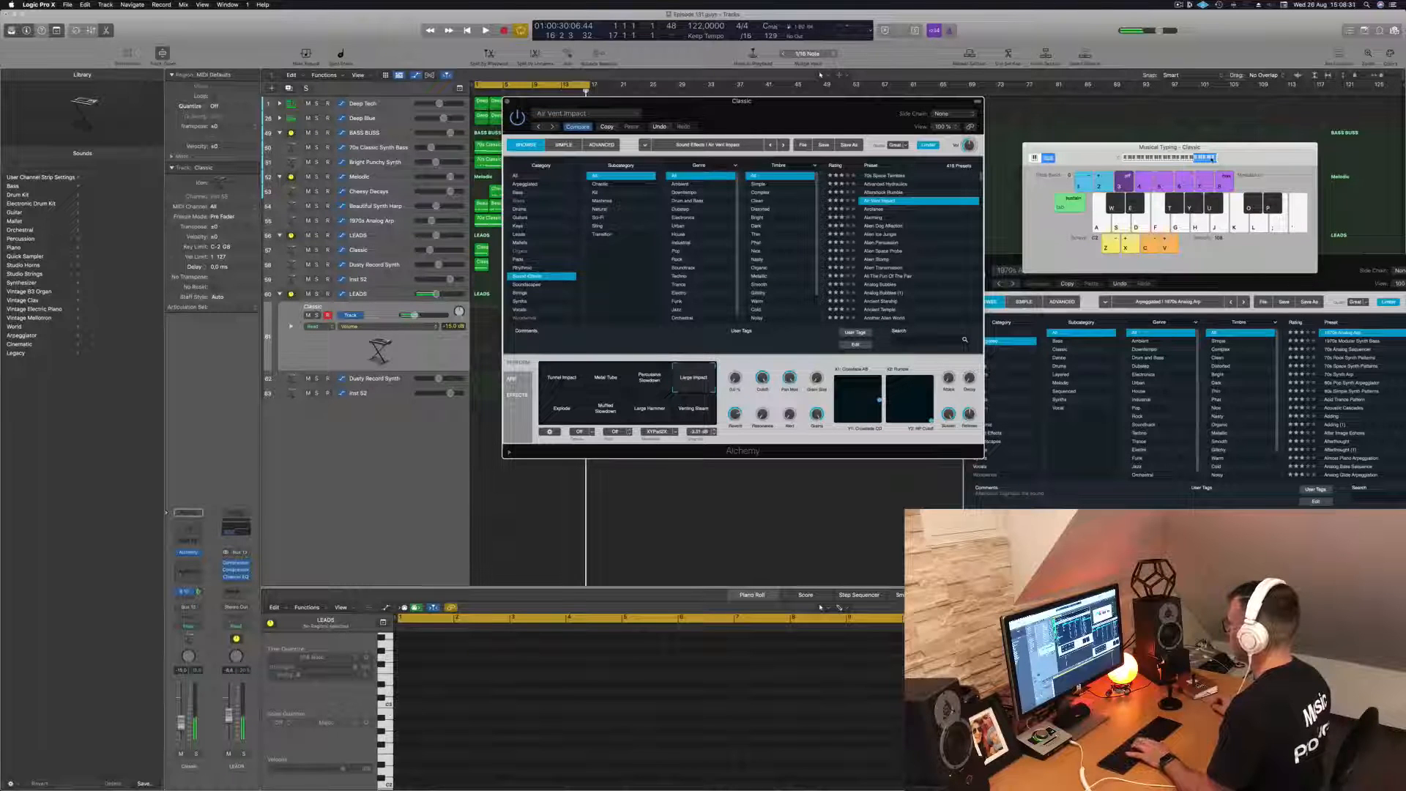
- Move the Alchemy window clear of the regions and record the impact sound on the duplicated Classic track from the loop start
{"action": "left_click_drag", "start_coordinate": [833, 113], "coordinate": [1158, 105]}
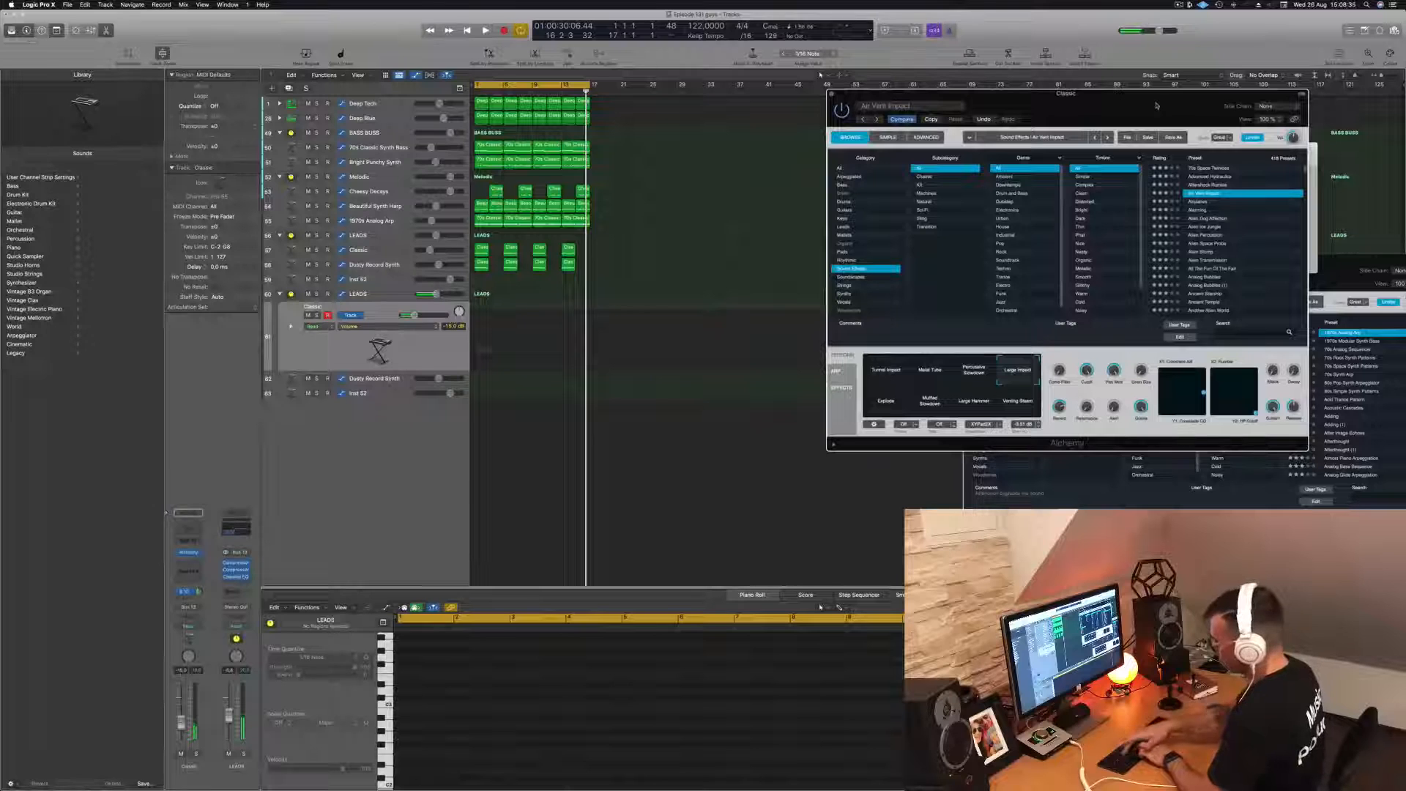
{"action": "key", "text": "space"}
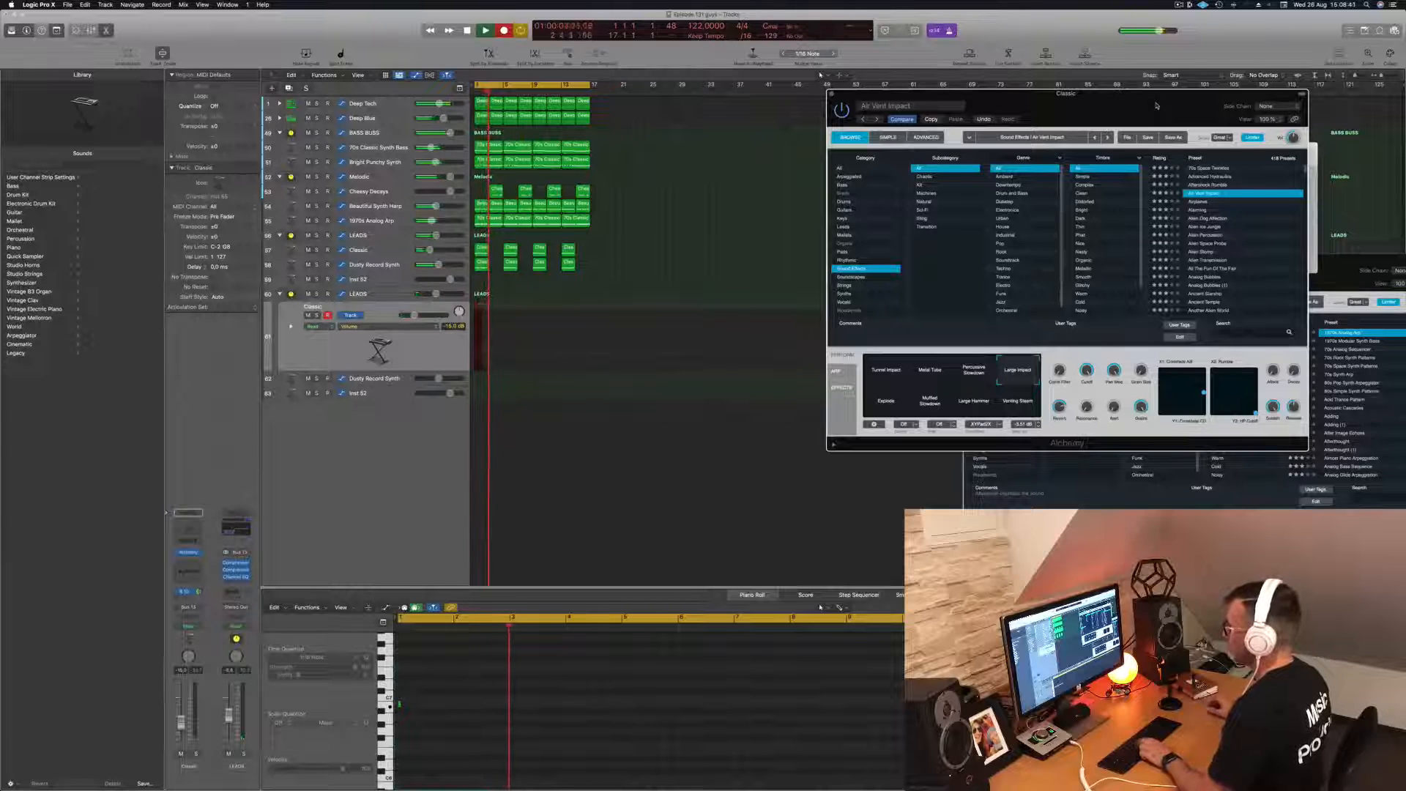
{"action": "key", "text": "space"}
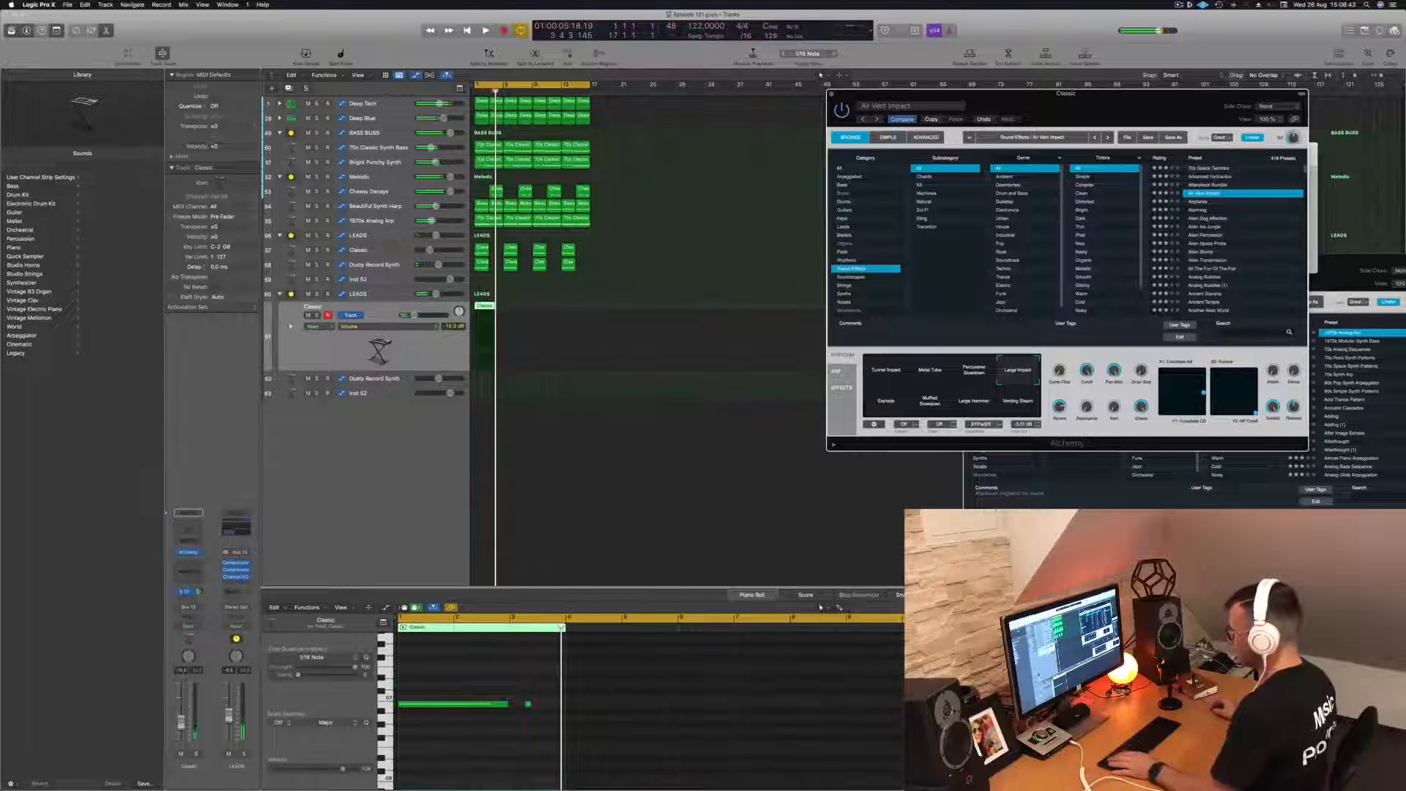
- Delete the short extra note from the recorded Classic region, move the long note to bar 3 and play it back
{"action": "left_click", "coordinate": [526, 701]}
{"action": "left_click_drag", "start_coordinate": [471, 707], "coordinate": [582, 709]}
{"action": "key", "text": "space"}
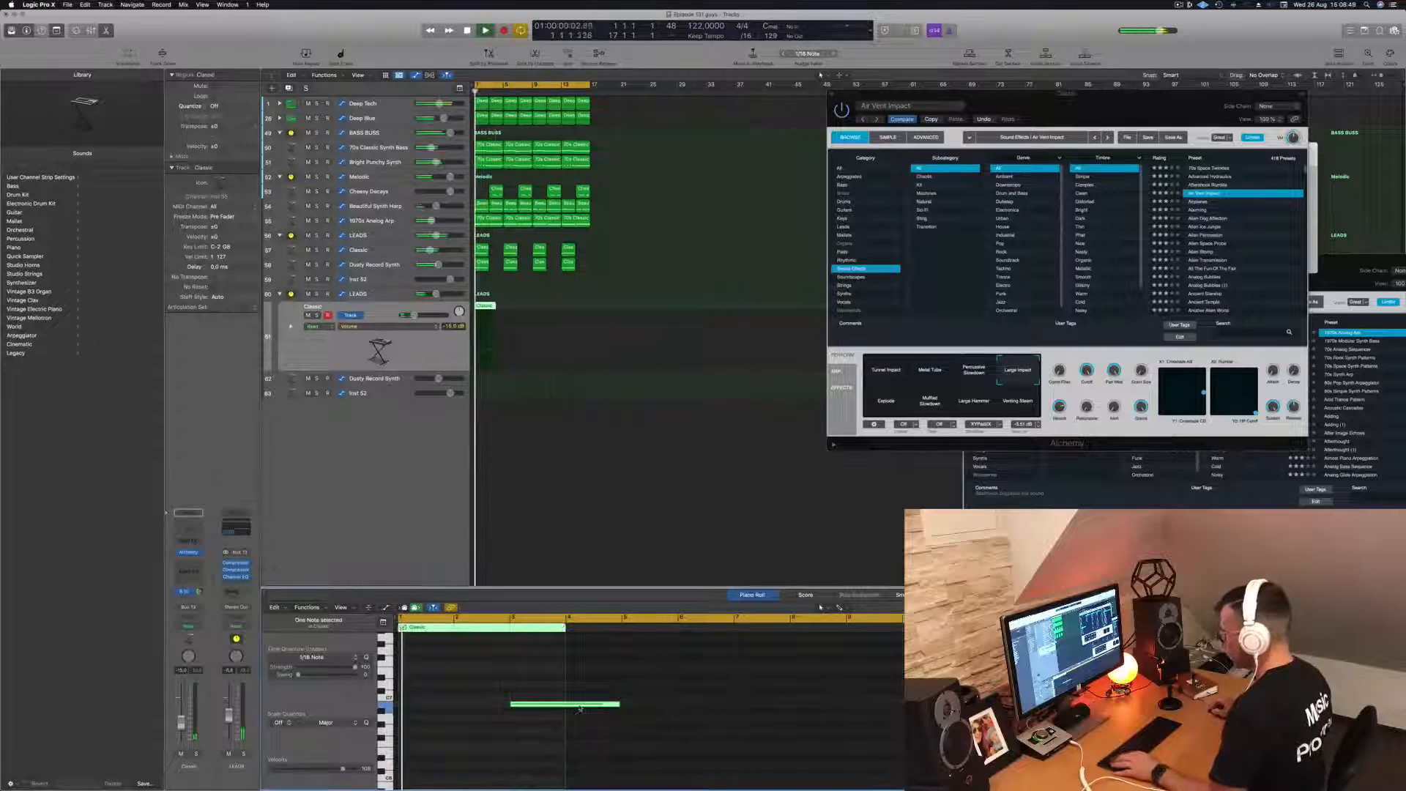
{"action": "left_click", "coordinate": [550, 689], "text": "ctrl+alt"}
{"action": "left_click", "coordinate": [549, 689], "text": "ctrl+alt"}
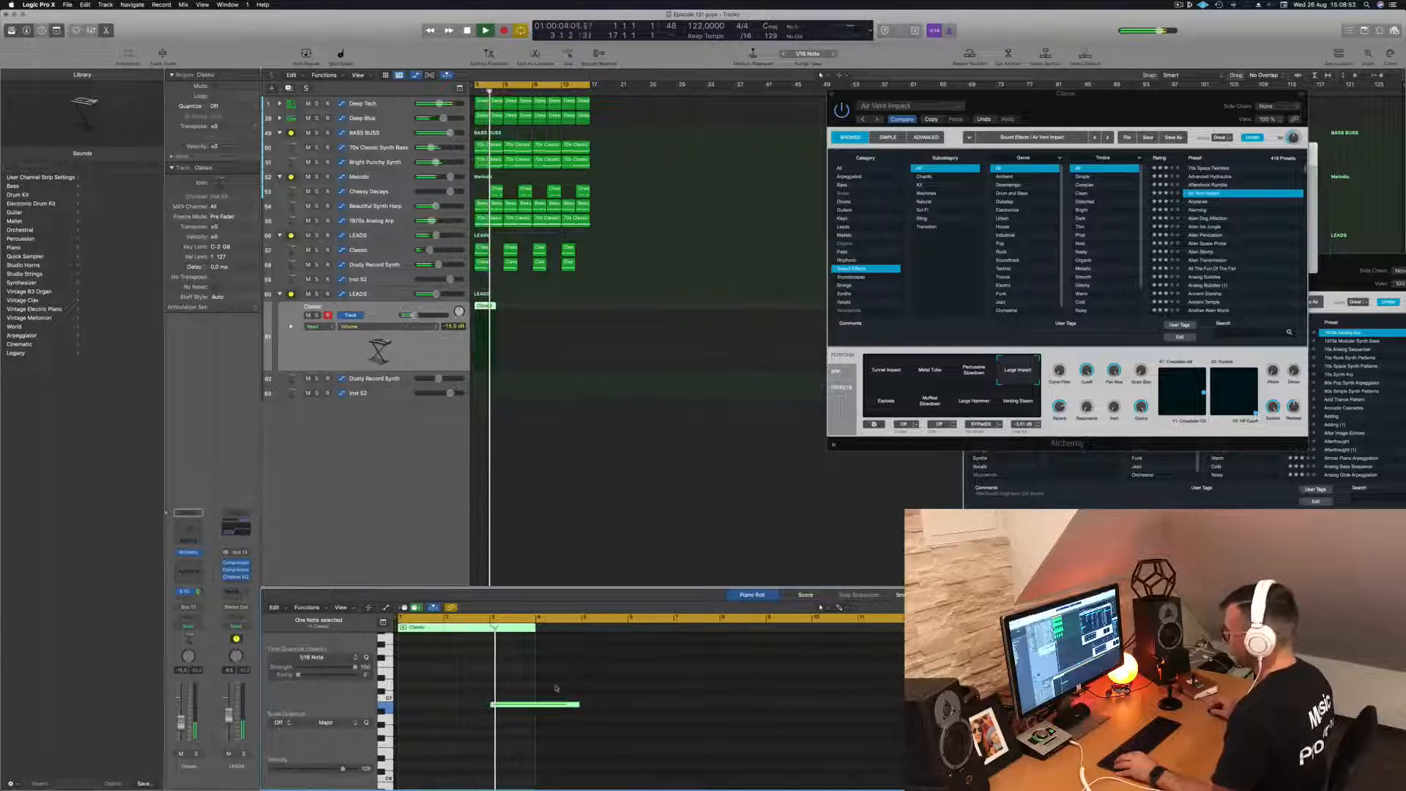
{"action": "scroll", "coordinate": [578, 686], "scroll_direction": "left", "scroll_amount": 1}
{"action": "key", "text": "space"}
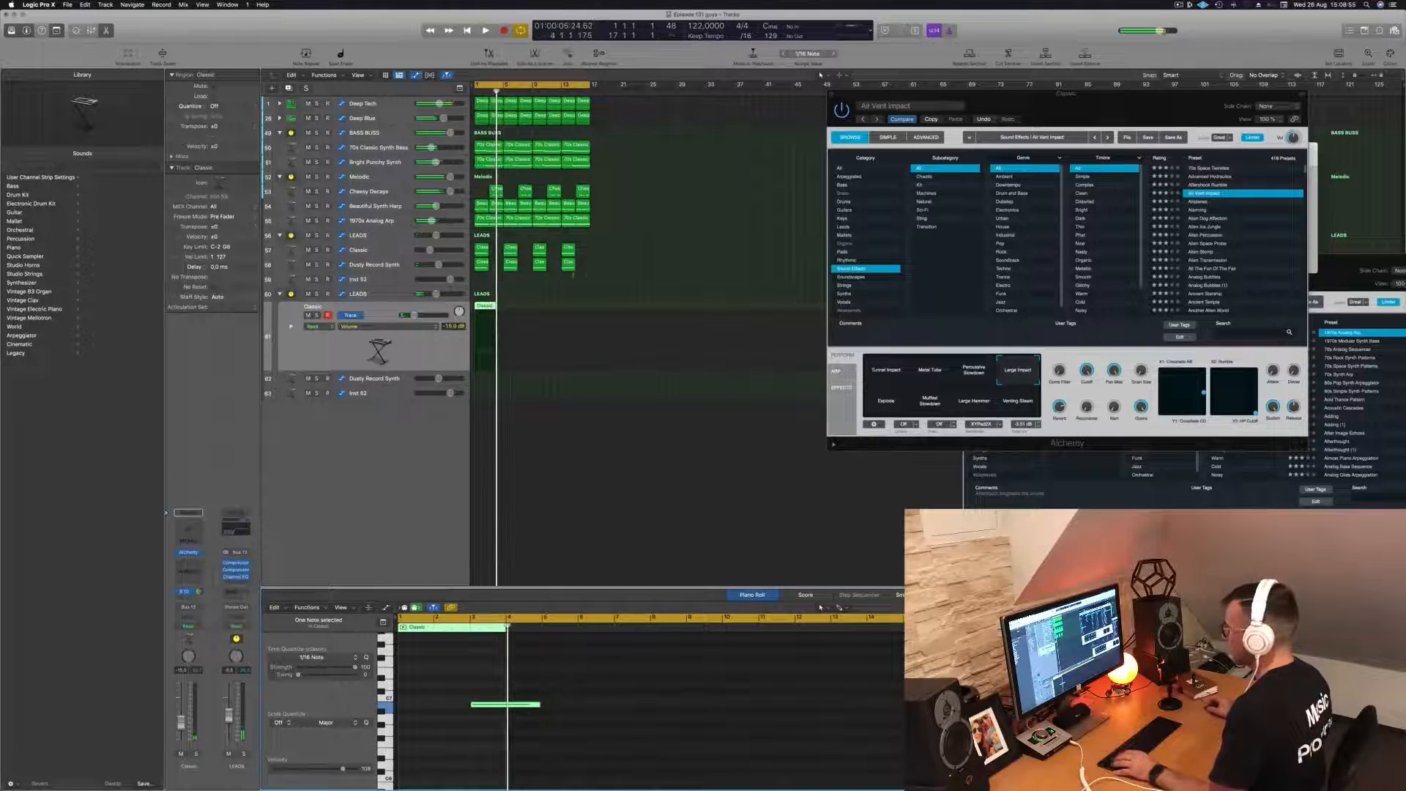
- Extend the Classic region to the start of bar 9 and copy its impact note to bar 7 during playback
{"action": "left_click_drag", "start_coordinate": [497, 306], "coordinate": [531, 307]}
{"action": "key", "text": "space"}
{"action": "left_click", "coordinate": [509, 737]}
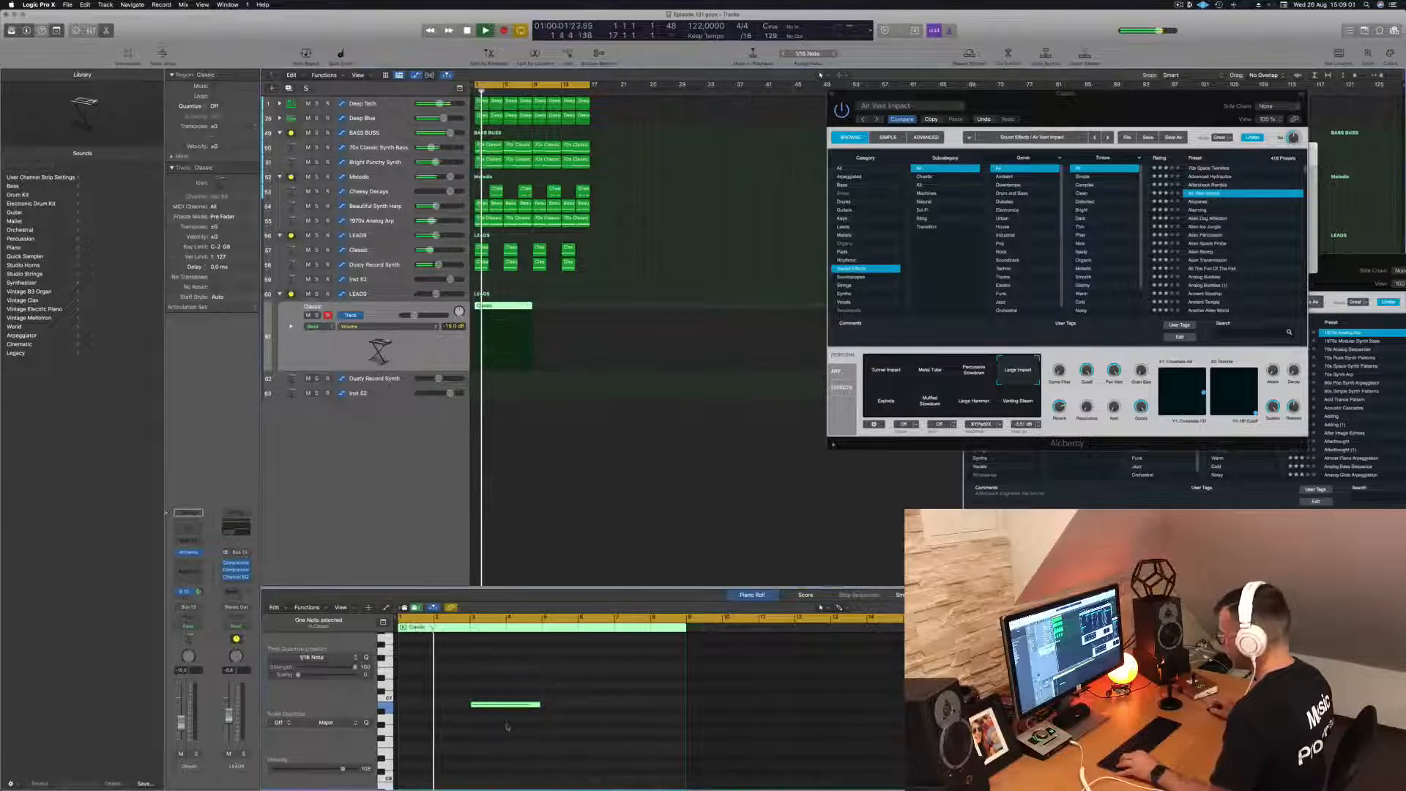
{"action": "left_click_drag", "start_coordinate": [514, 706], "coordinate": [657, 708]}
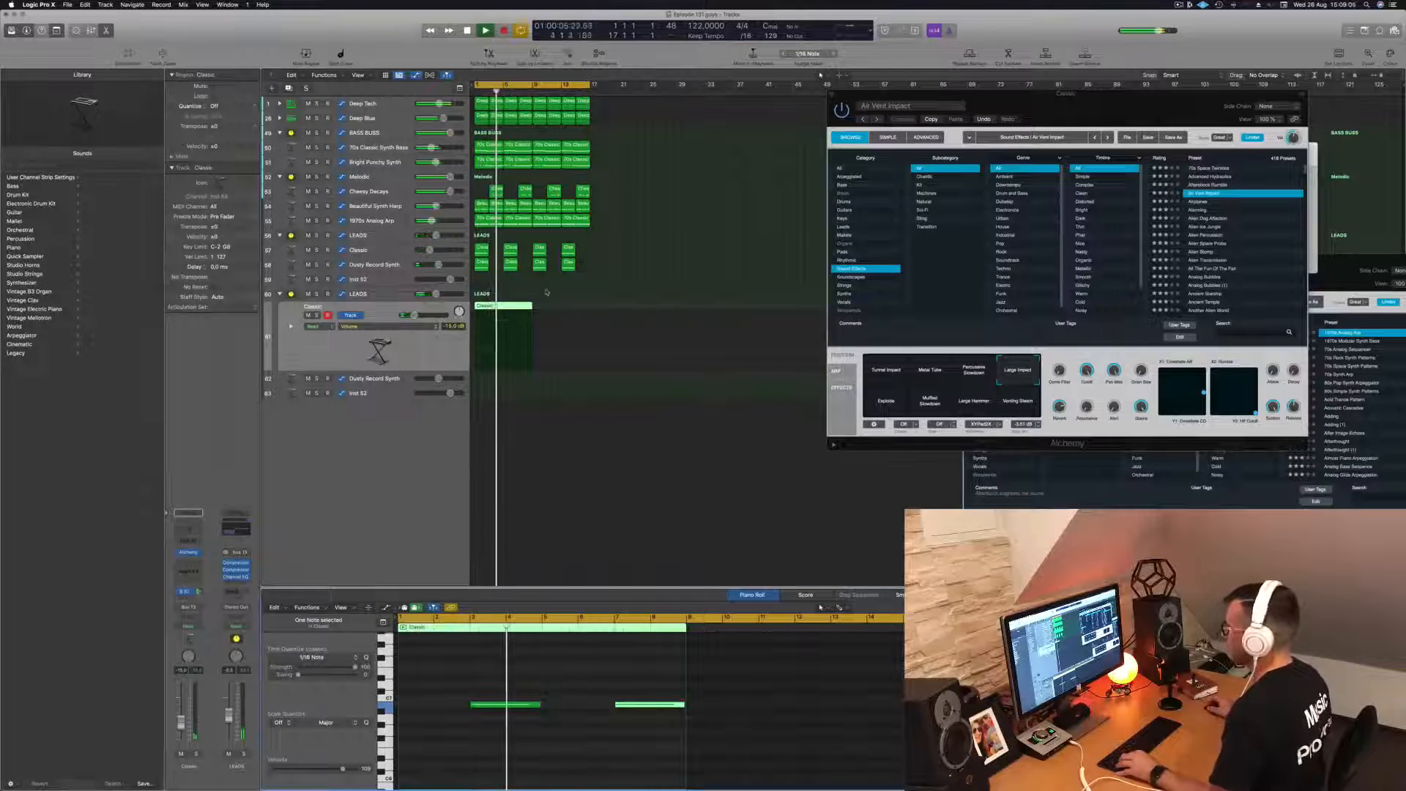
- Copy the eight-bar Classic region to bar 9, select the track's regions and stop playback
{"action": "left_click_drag", "start_coordinate": [519, 315], "coordinate": [579, 315]}
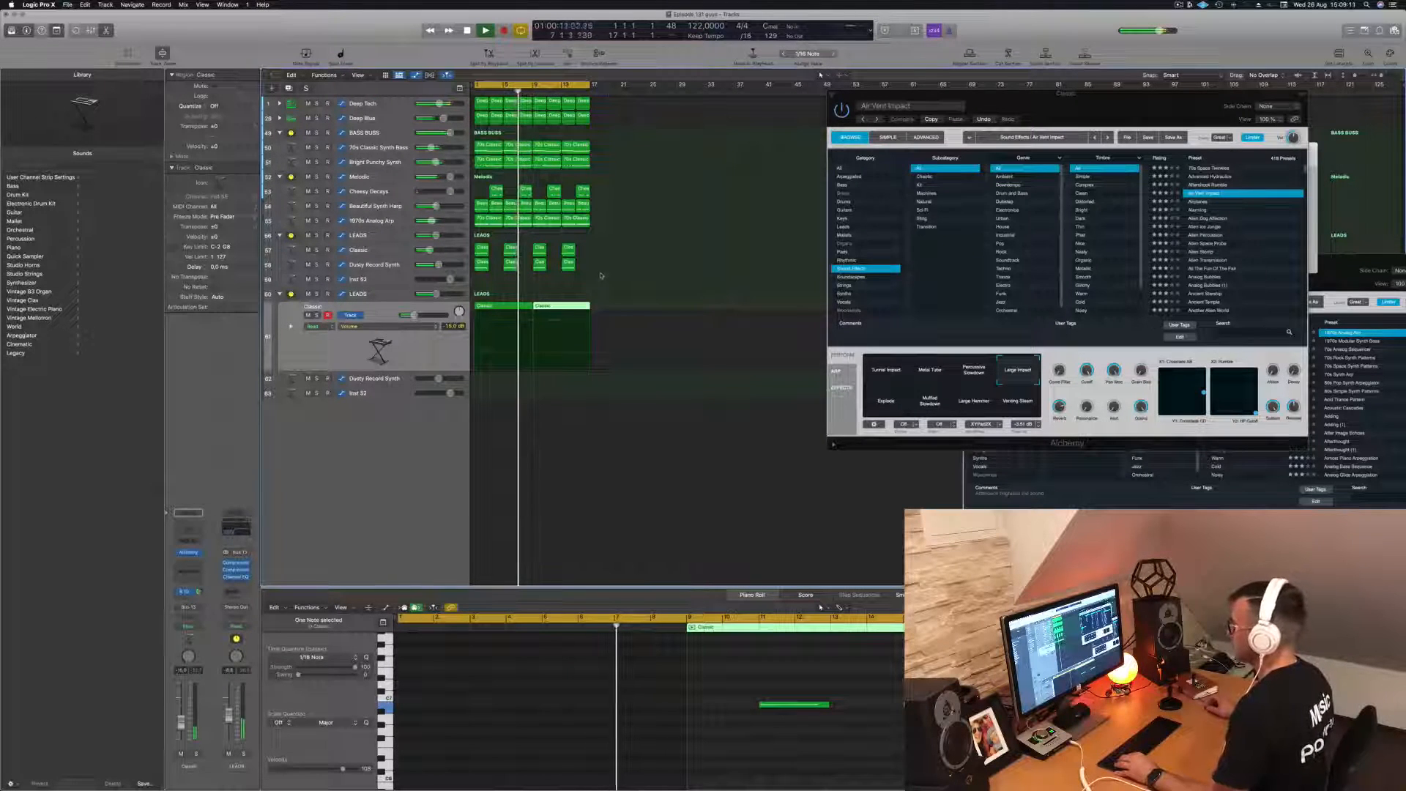
{"action": "left_click", "coordinate": [416, 362]}
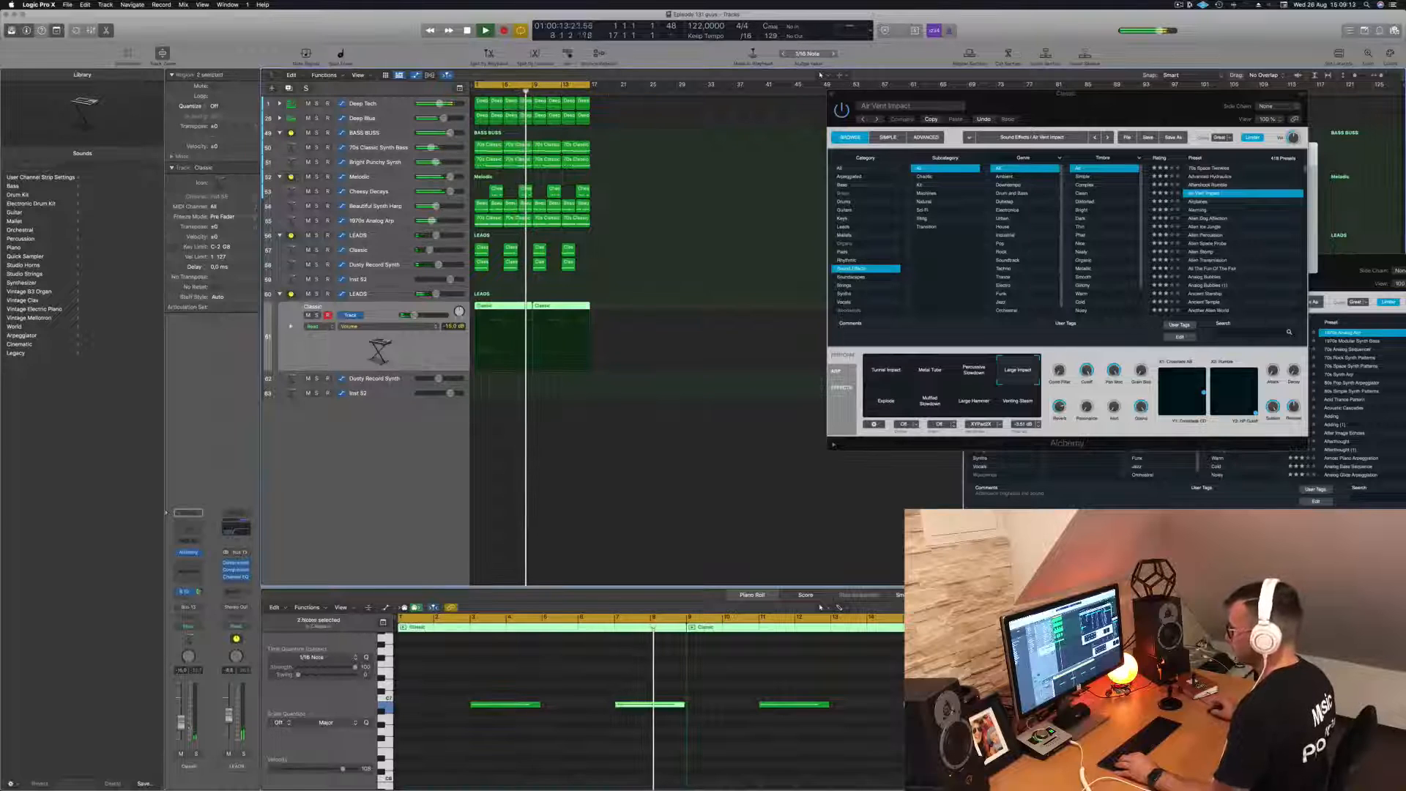
{"action": "key", "text": "space"}
- Browse Alchemy's Sound Effects presets and audition several beginning with R, ending on Rise Above
{"action": "left_click_drag", "start_coordinate": [1168, 108], "coordinate": [885, 138]}
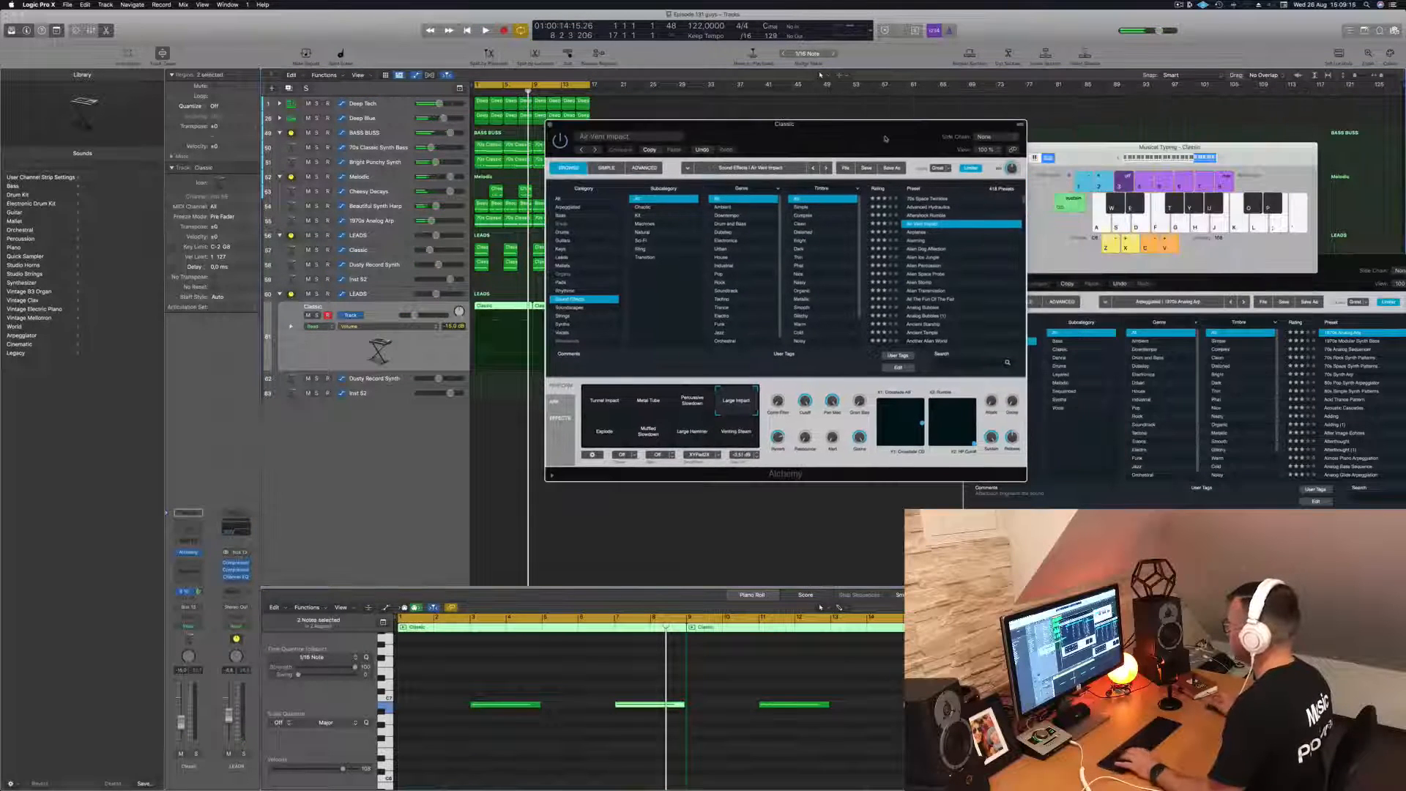
{"action": "scroll", "coordinate": [945, 271], "scroll_direction": "down", "scroll_amount": 15}
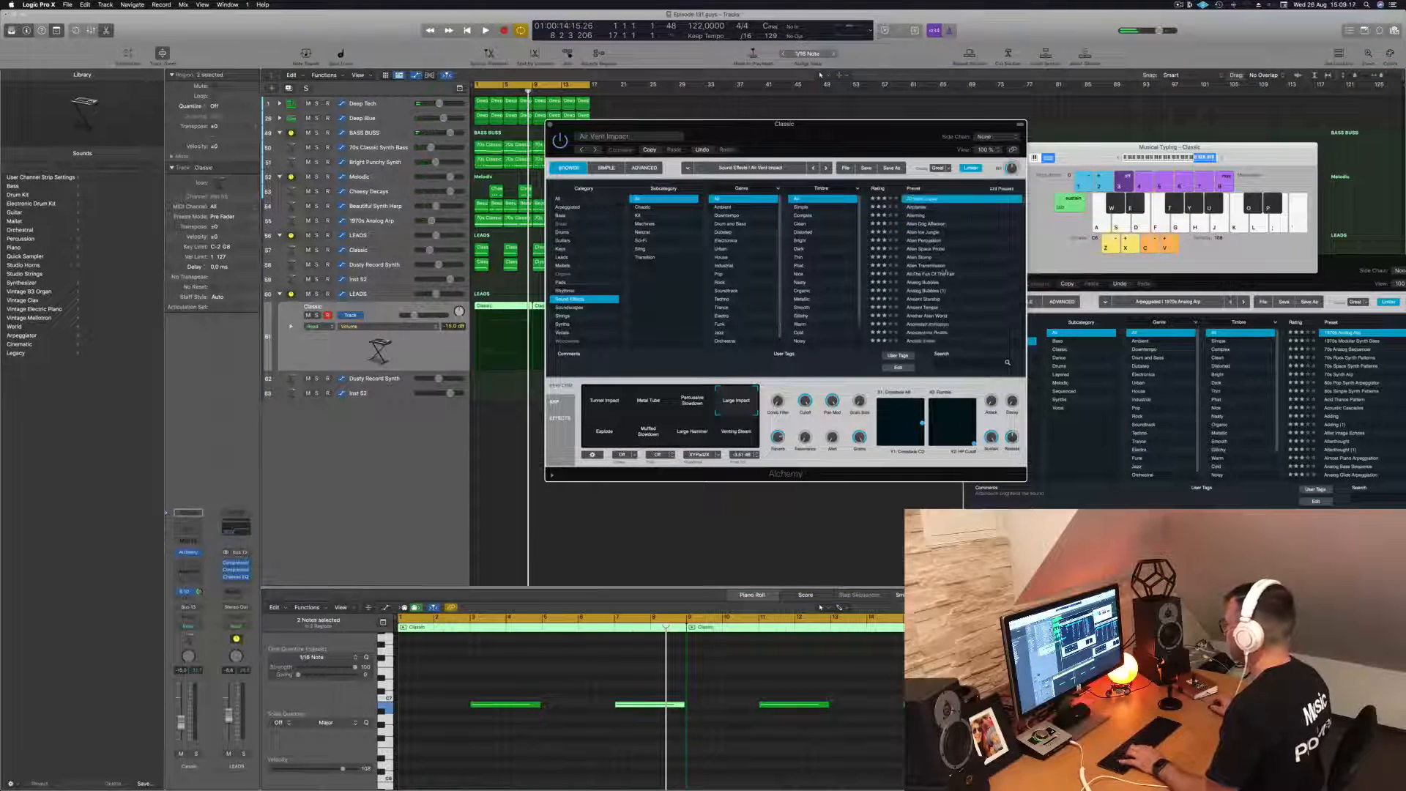
{"action": "scroll", "coordinate": [1014, 321], "scroll_direction": "down", "scroll_amount": 5}
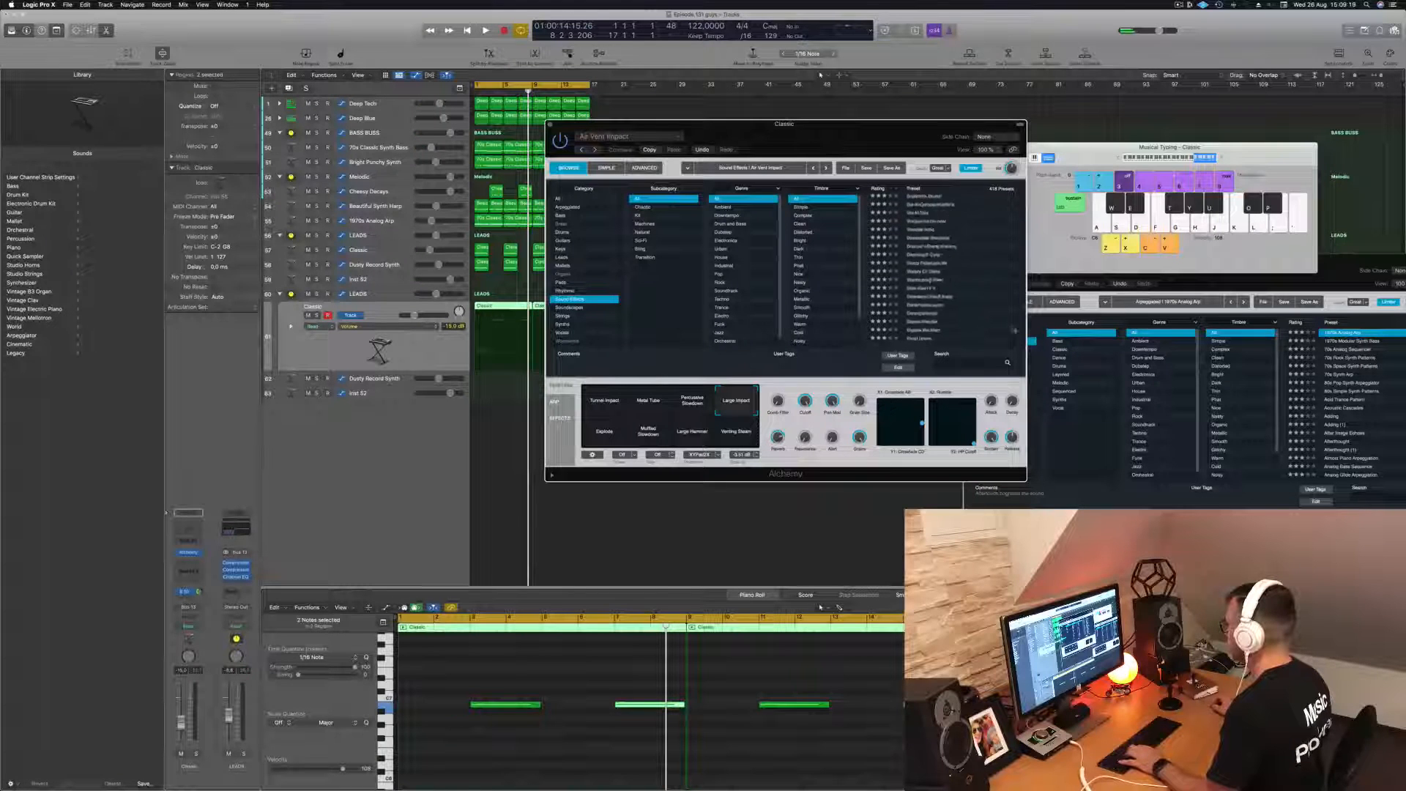
{"action": "scroll", "coordinate": [977, 302], "scroll_direction": "up", "scroll_amount": 10}
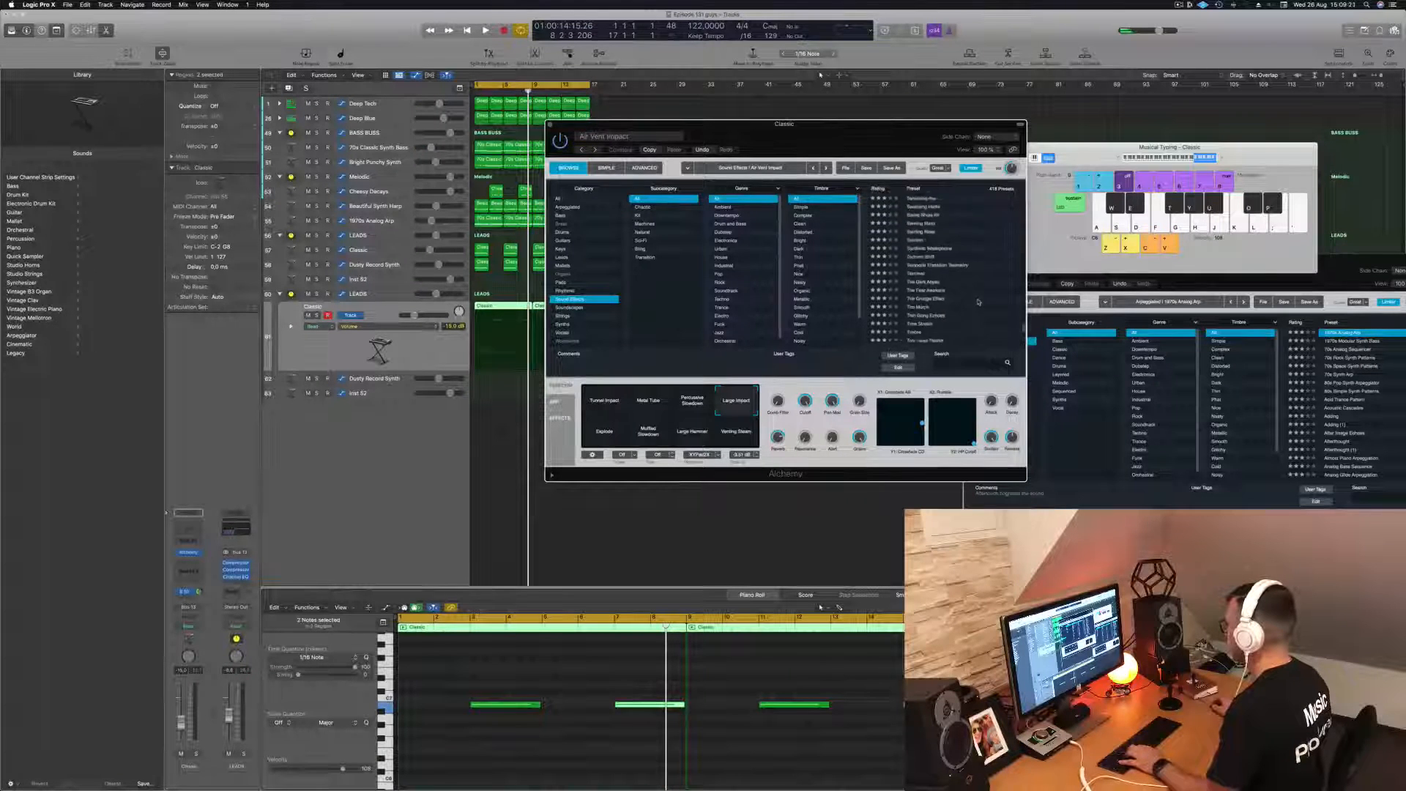
{"action": "scroll", "coordinate": [978, 301], "scroll_direction": "up", "scroll_amount": 10}
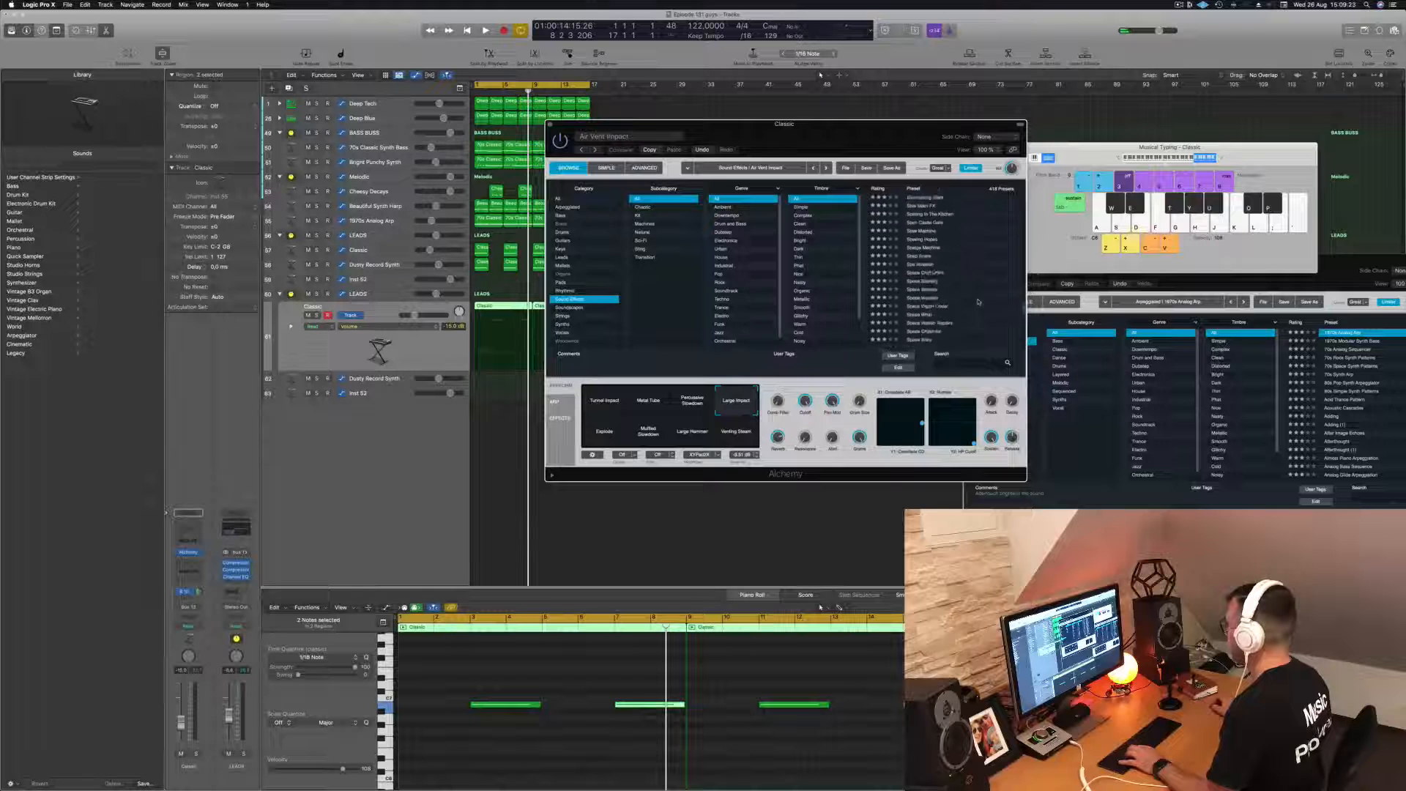
{"action": "scroll", "coordinate": [978, 302], "scroll_direction": "down", "scroll_amount": 1}
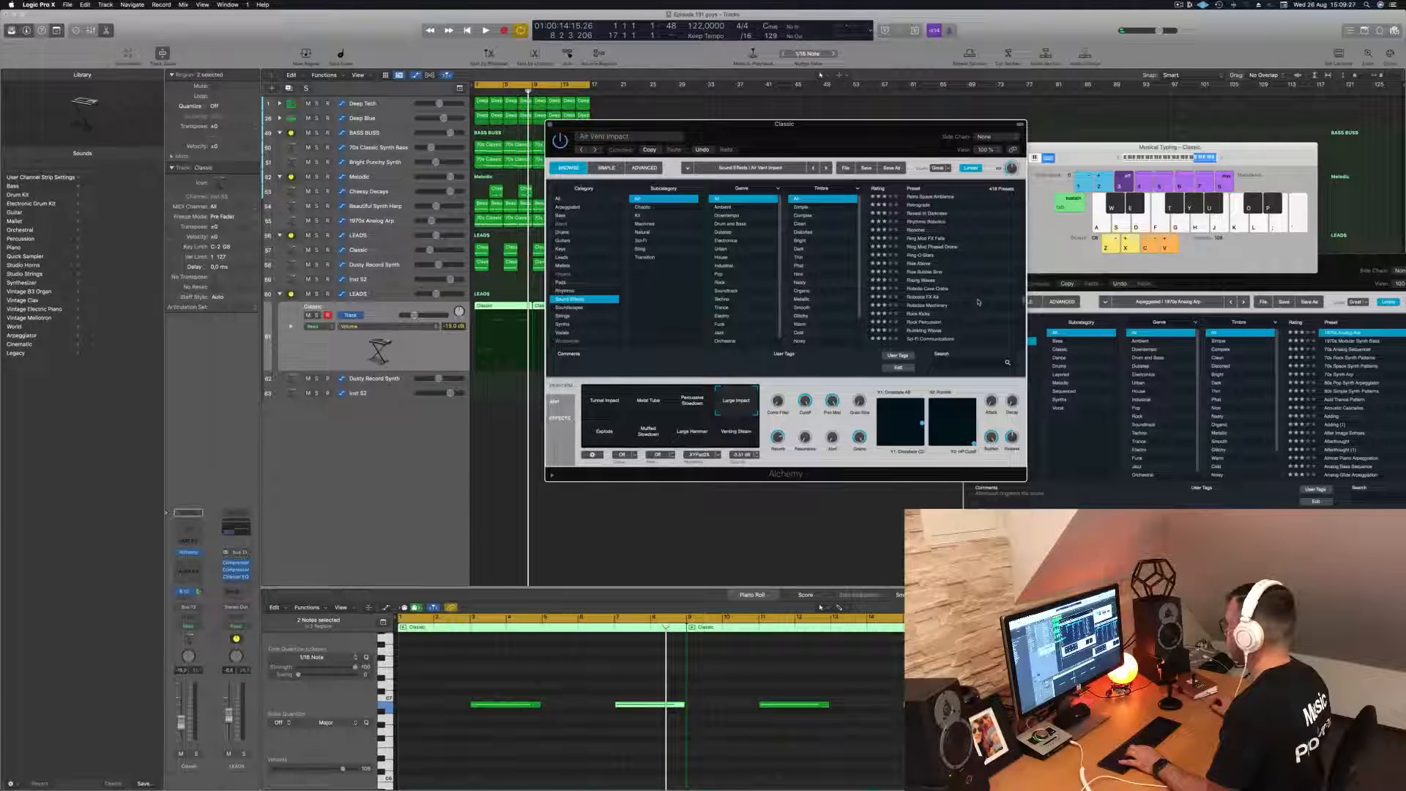
{"action": "left_click", "coordinate": [926, 222]}
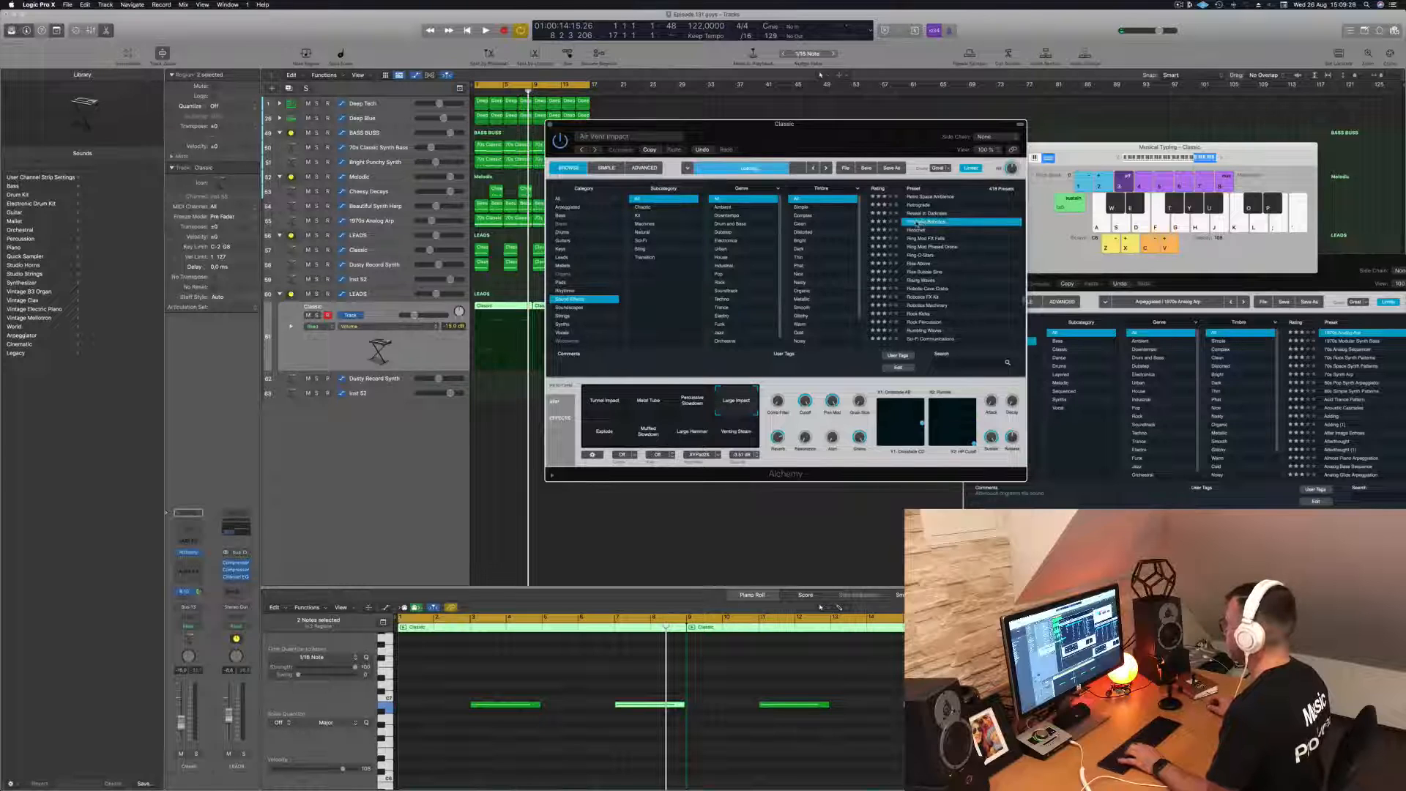
{"action": "left_click", "coordinate": [916, 230]}
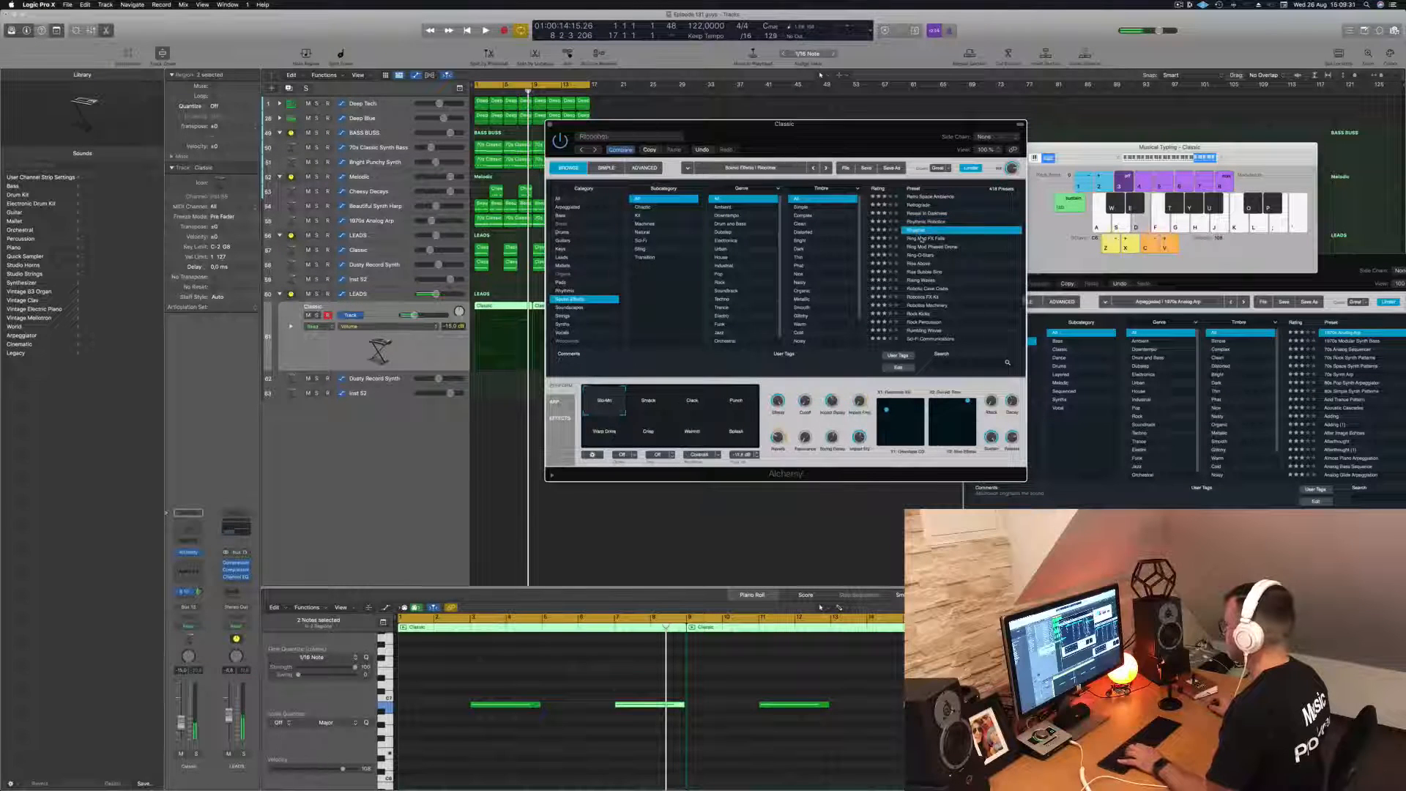
{"action": "left_click", "coordinate": [920, 239]}
{"action": "left_click", "coordinate": [921, 255]}
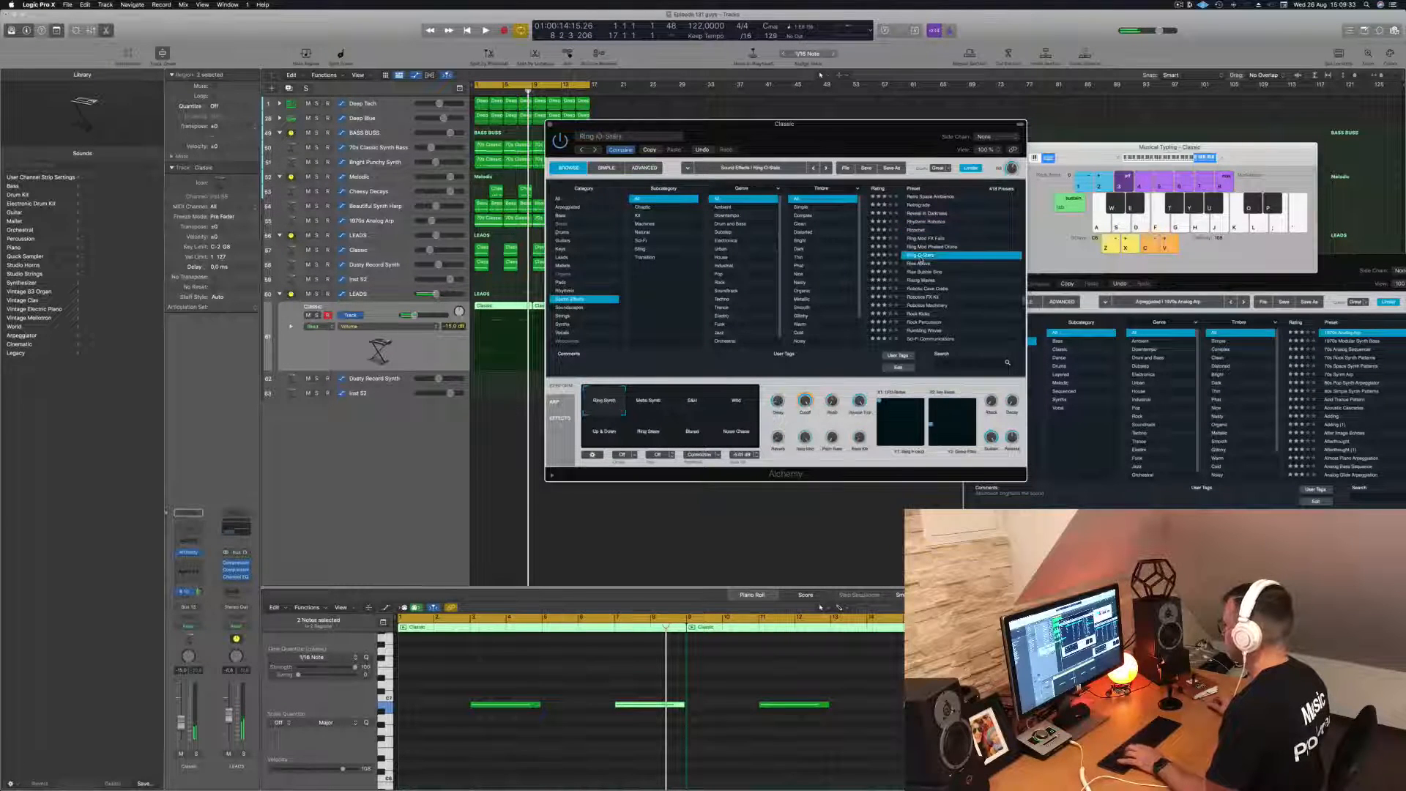
{"action": "left_click", "coordinate": [923, 264]}
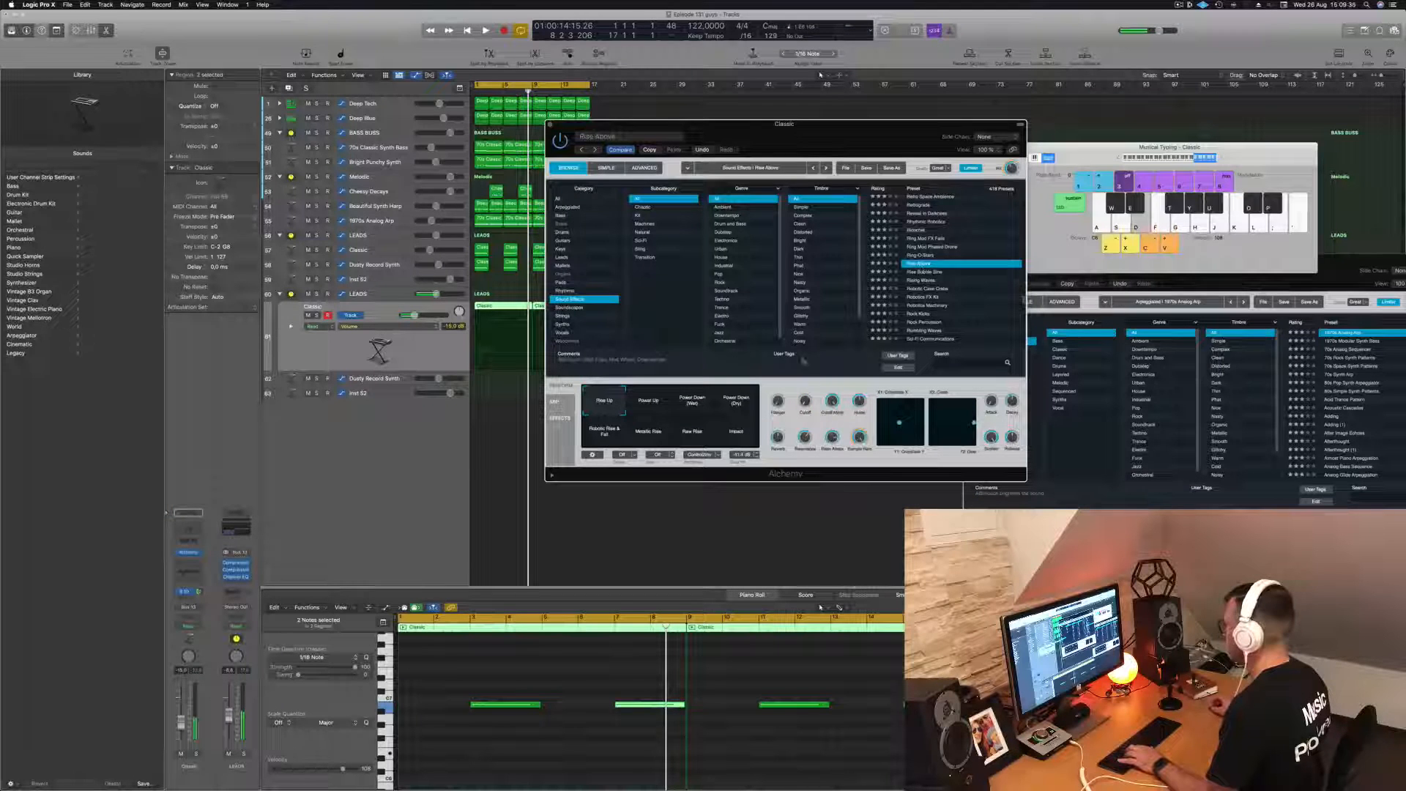
- Audition the performance variations of Rise Above in Alchemy and settle on Metallic Rise
{"action": "left_click", "coordinate": [663, 403]}
{"action": "left_click", "coordinate": [736, 403]}
{"action": "left_click", "coordinate": [736, 433]}
{"action": "left_click", "coordinate": [693, 433]}
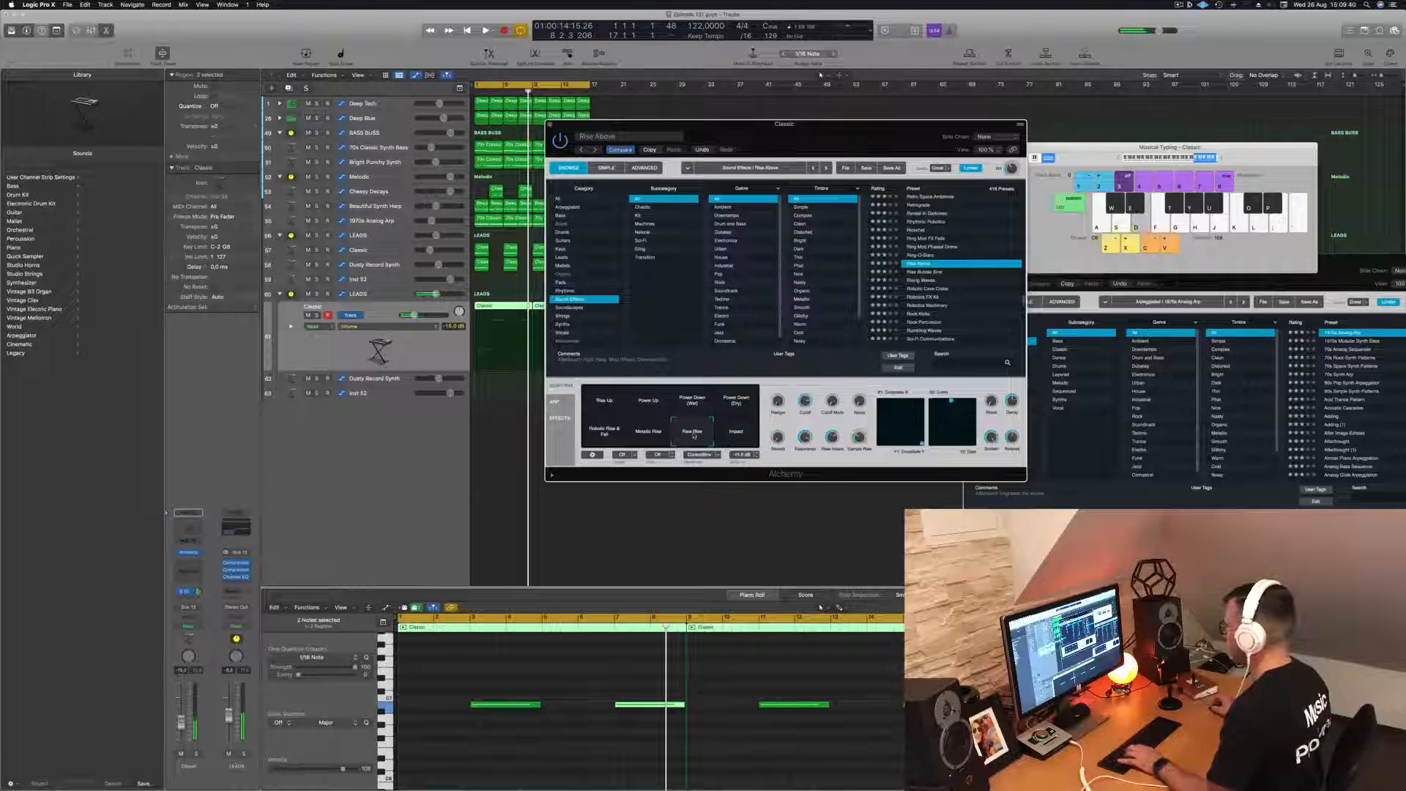
{"action": "left_click", "coordinate": [640, 437]}
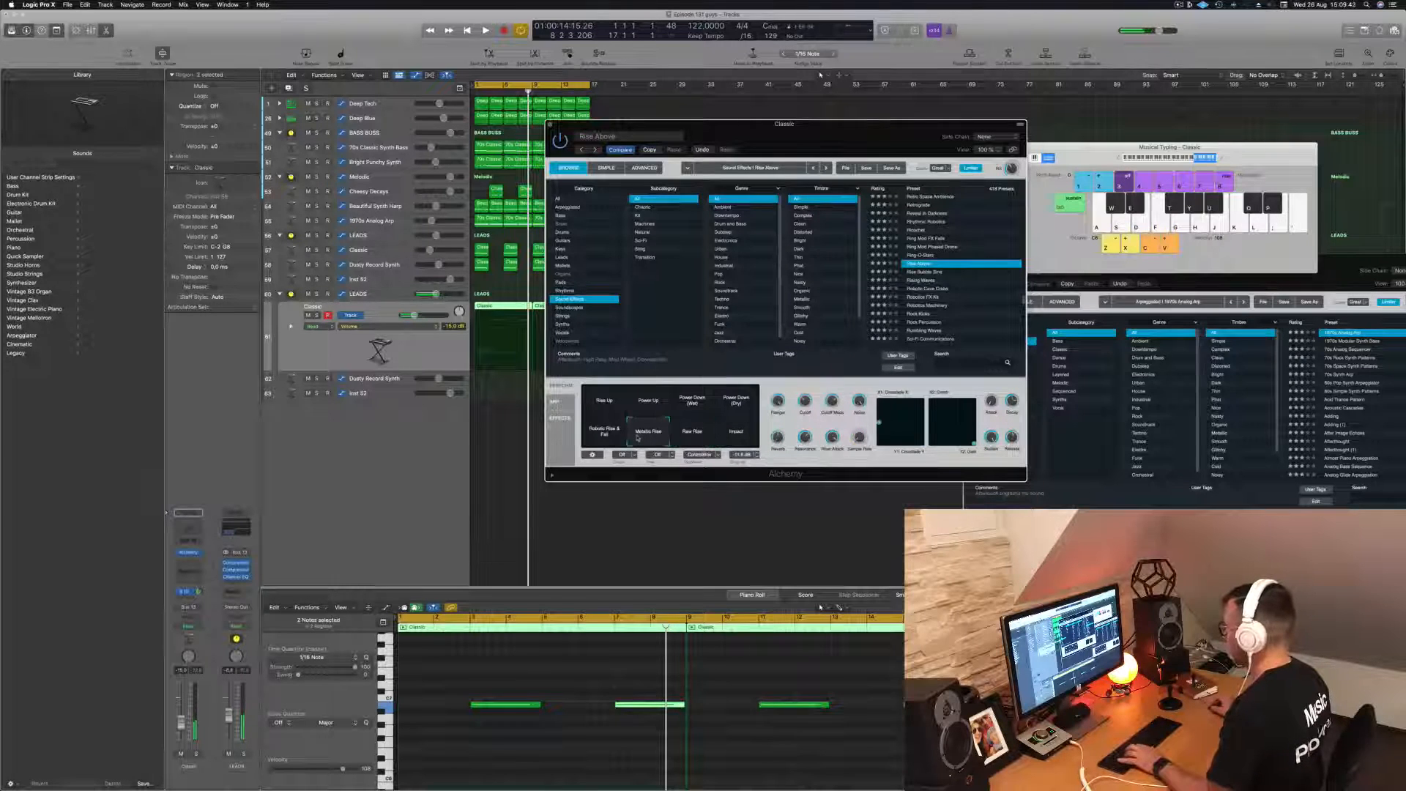
{"action": "left_click", "coordinate": [595, 437]}
{"action": "left_click", "coordinate": [646, 435]}
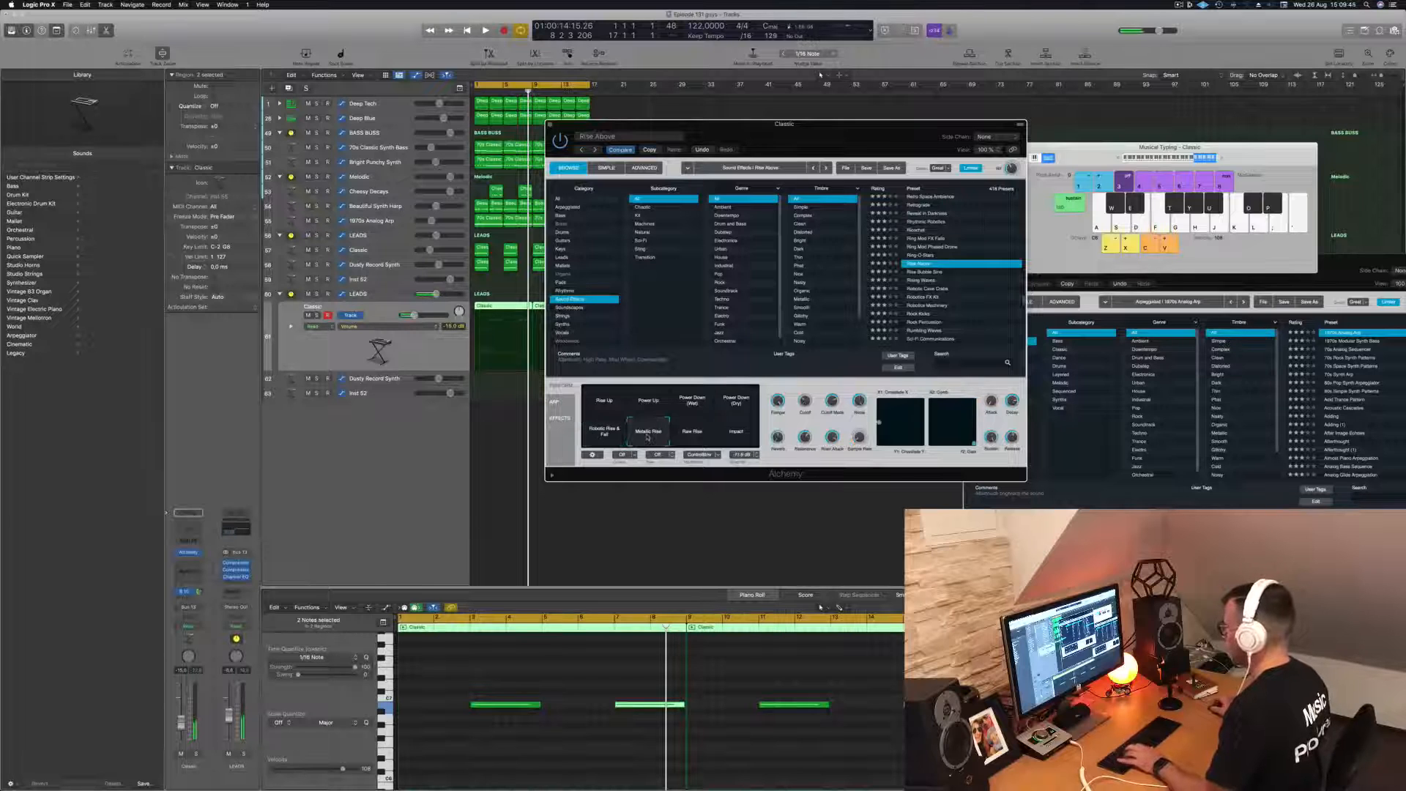
- Copy the first eight-bar Classic region down to the Dusty Record Synth track and start playback
{"action": "left_click", "coordinate": [505, 308]}
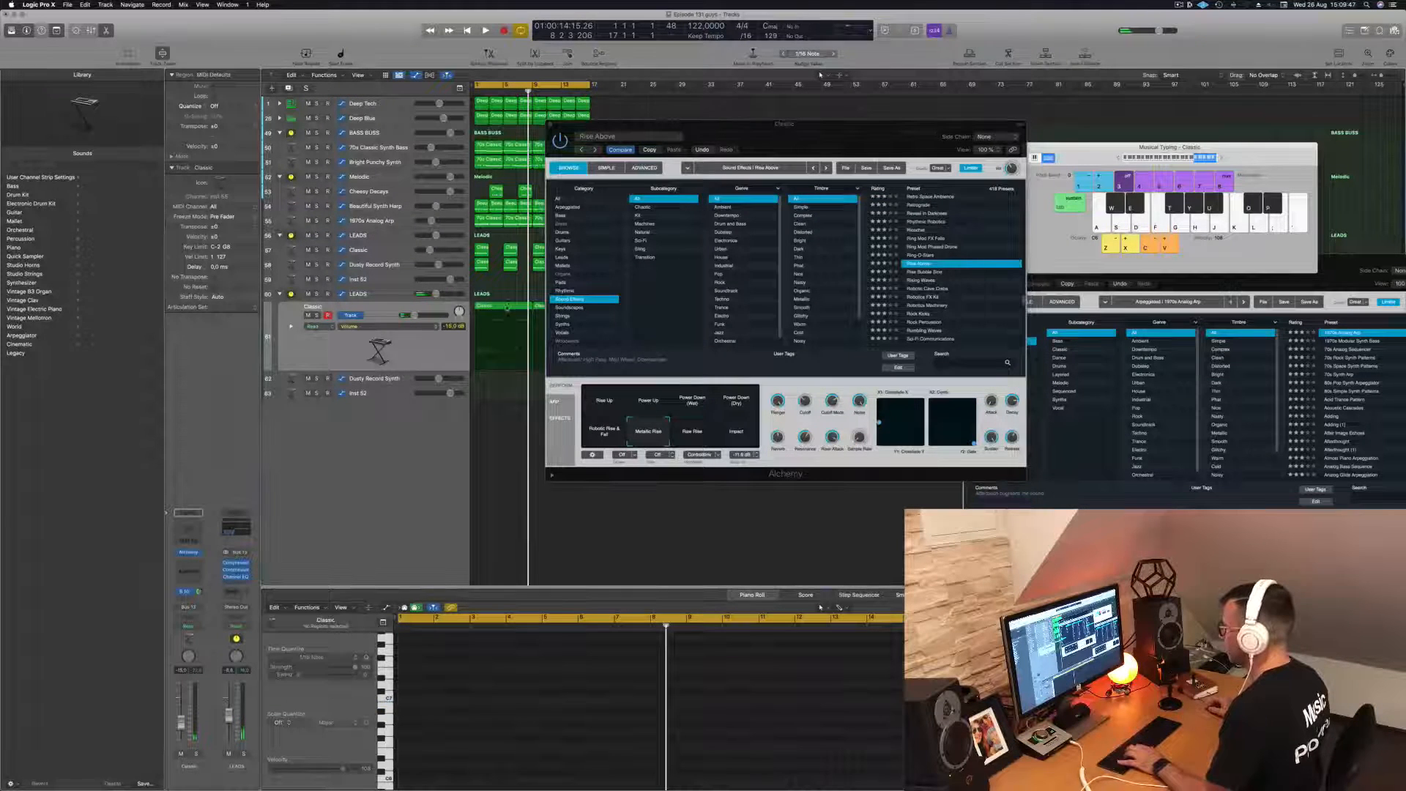
{"action": "left_click_drag", "start_coordinate": [505, 308], "coordinate": [499, 384]}
{"action": "key", "text": "space"}
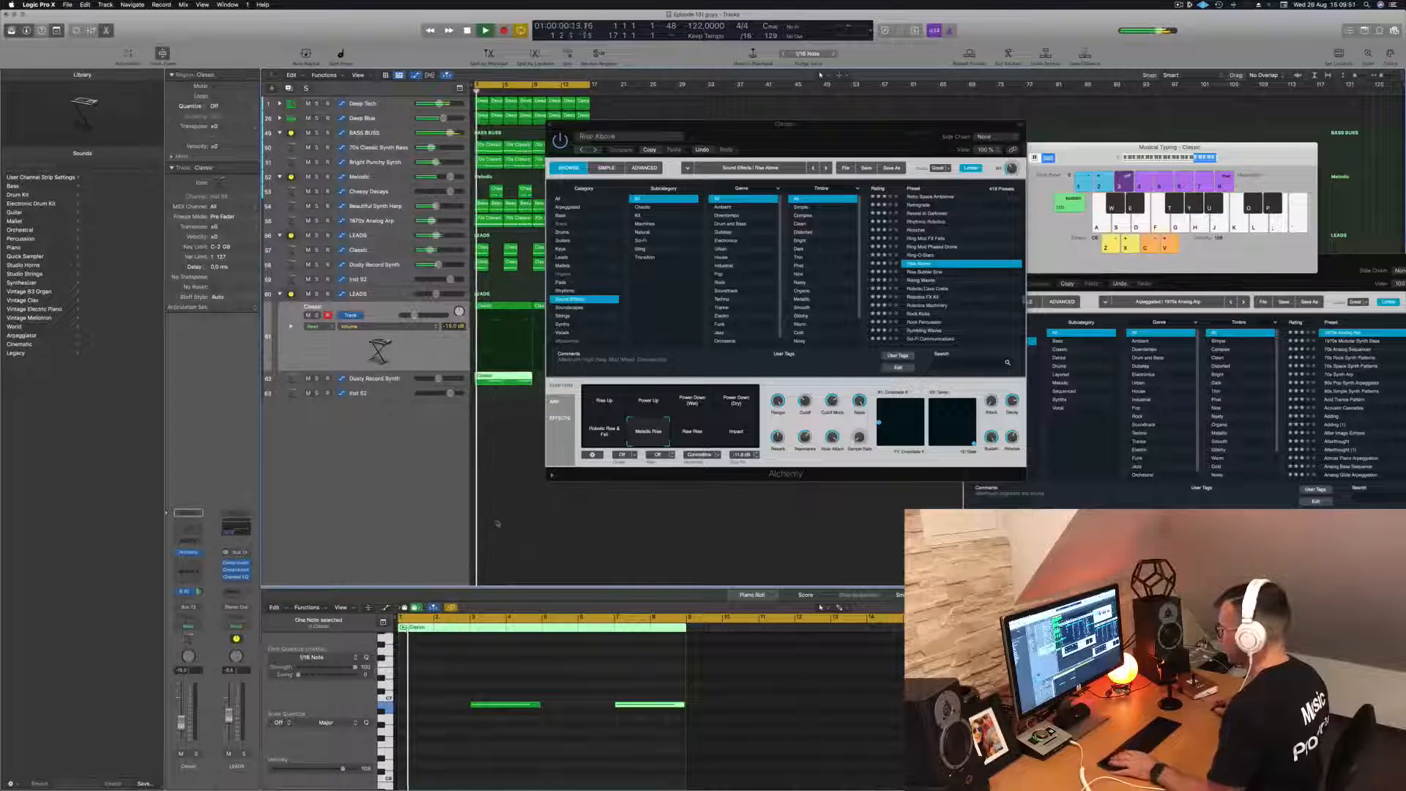
- Move both notes of the copied region earlier so they begin at bars 1 and 5, and play them back
{"action": "left_click_drag", "start_coordinate": [485, 680], "coordinate": [696, 761]}
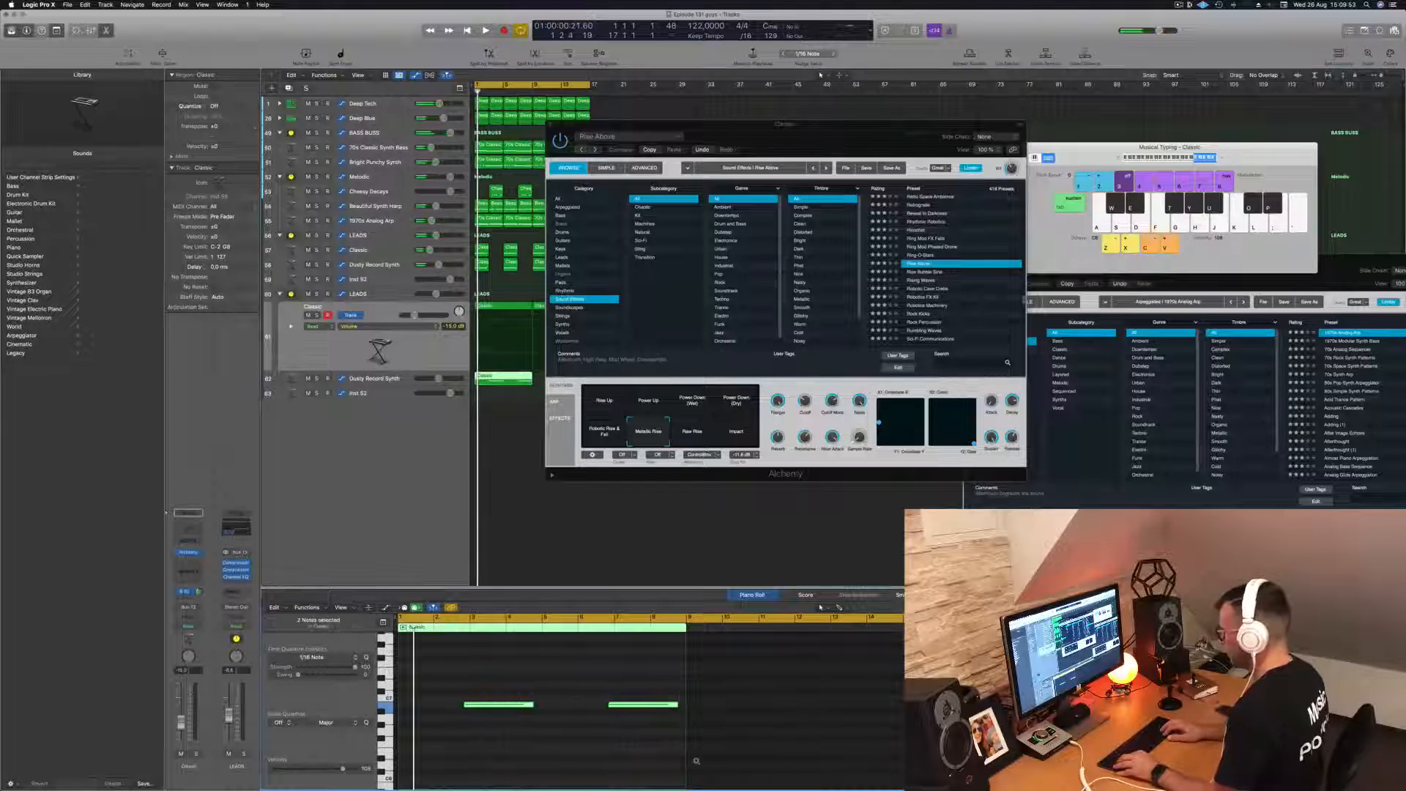
{"action": "key", "text": "alt+Left"}
{"action": "key", "text": "alt+Left"}
{"action": "key", "text": "alt+Left"}
{"action": "key", "text": "alt+Left"}
{"action": "key", "text": "alt+Left"}
{"action": "key", "text": "alt+Left"}
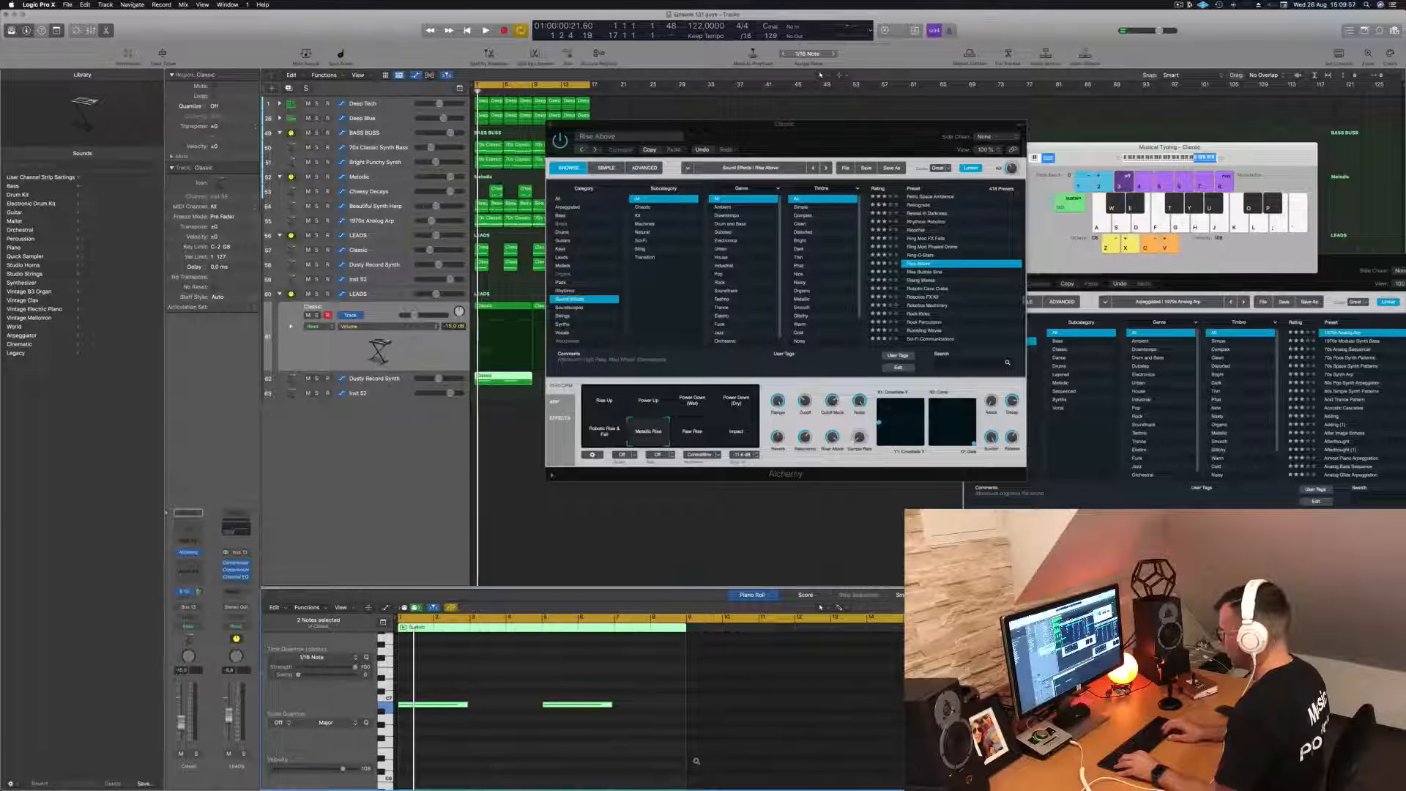
{"action": "key", "text": "space"}
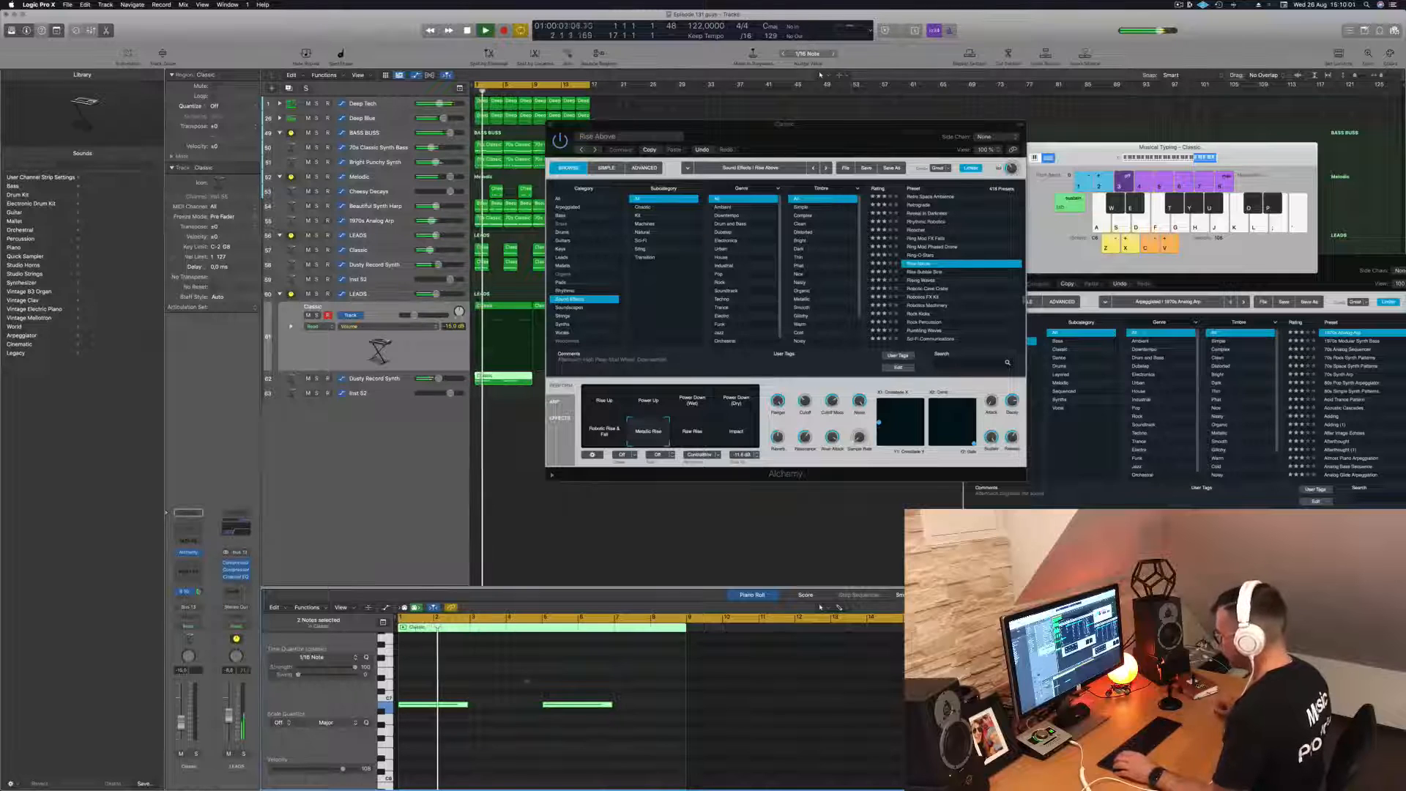
{"action": "key", "text": "space"}
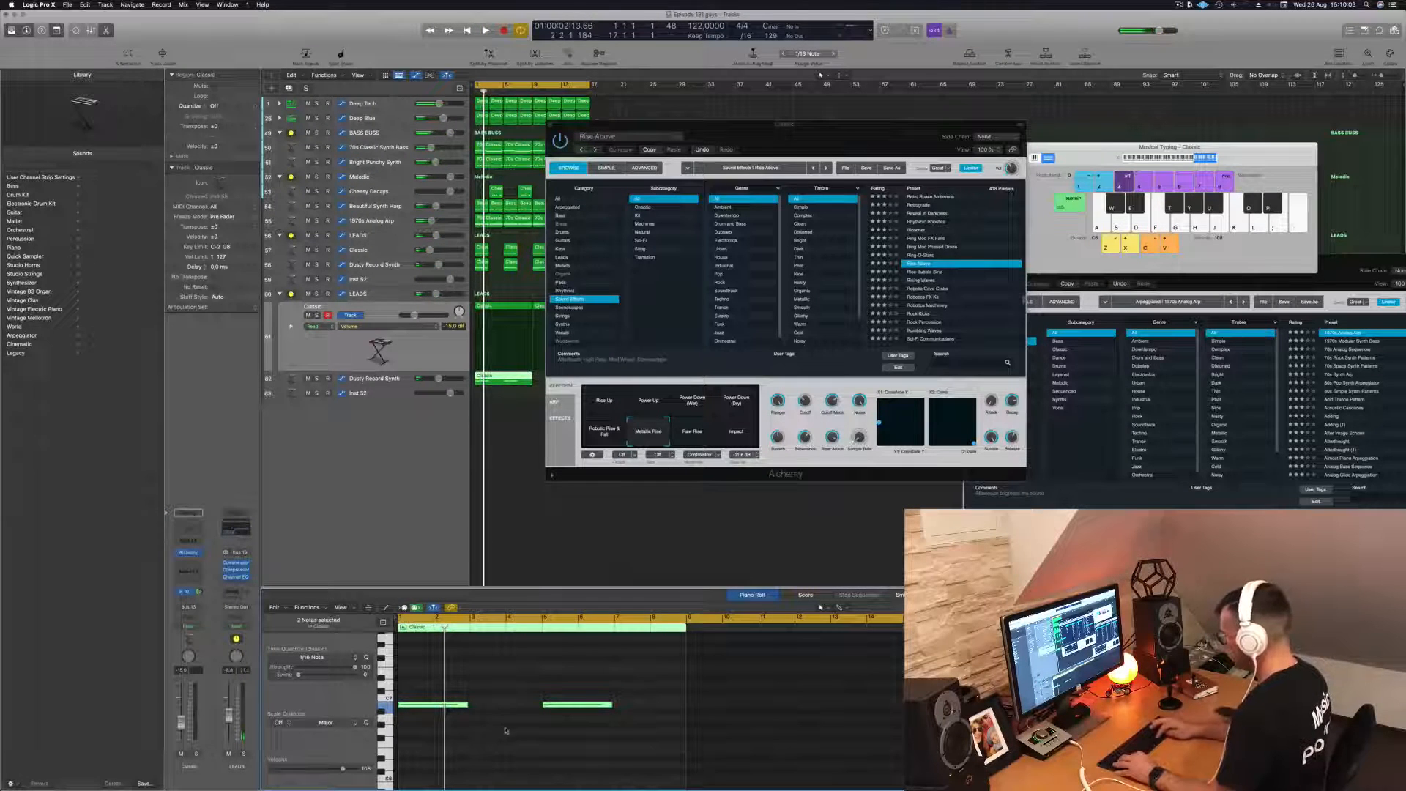
- Transpose the two notes down two octaves and listen to the region with the Dusty Record Synth track selected
{"action": "key", "text": "alt+shift+Down"}
{"action": "key", "text": "alt+shift+Down"}
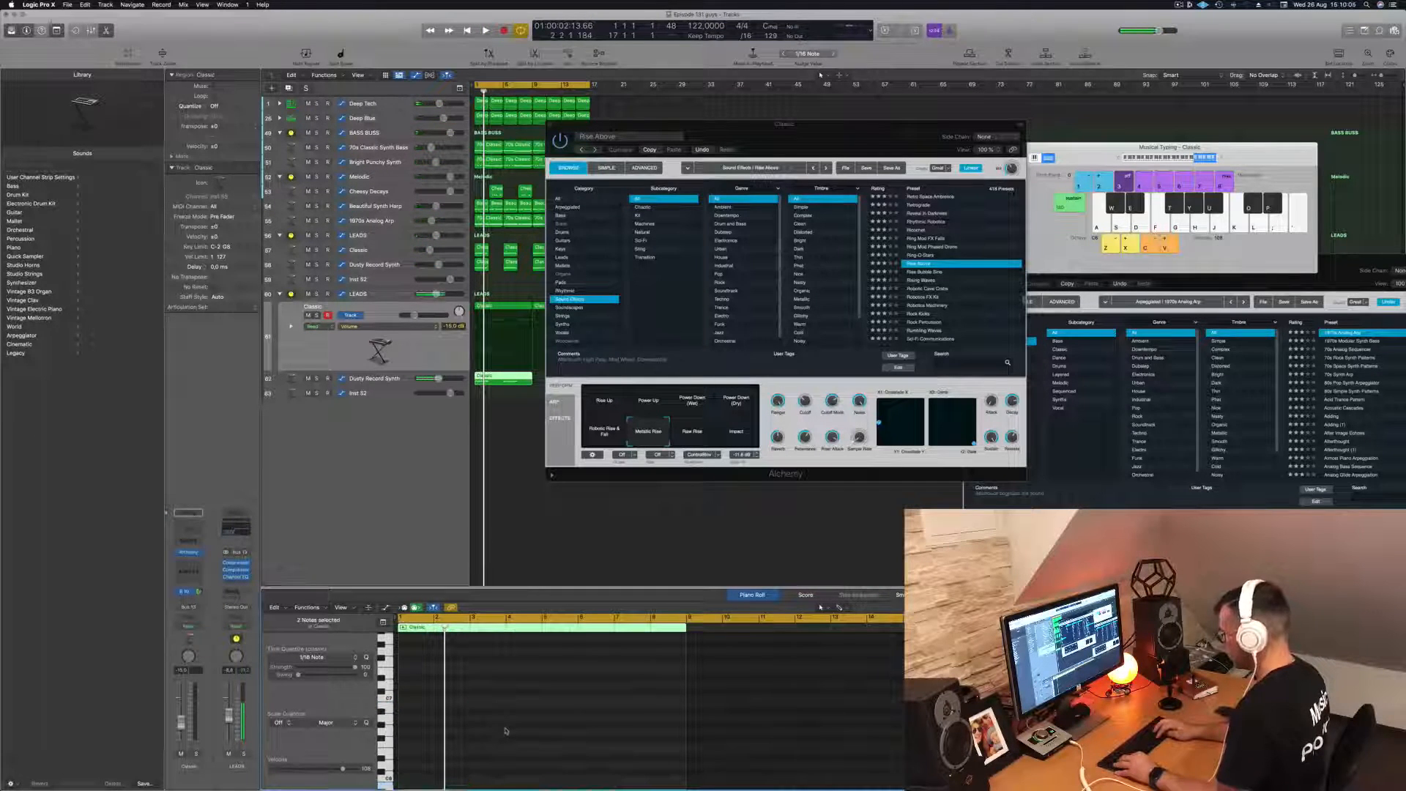
{"action": "key", "text": "space"}
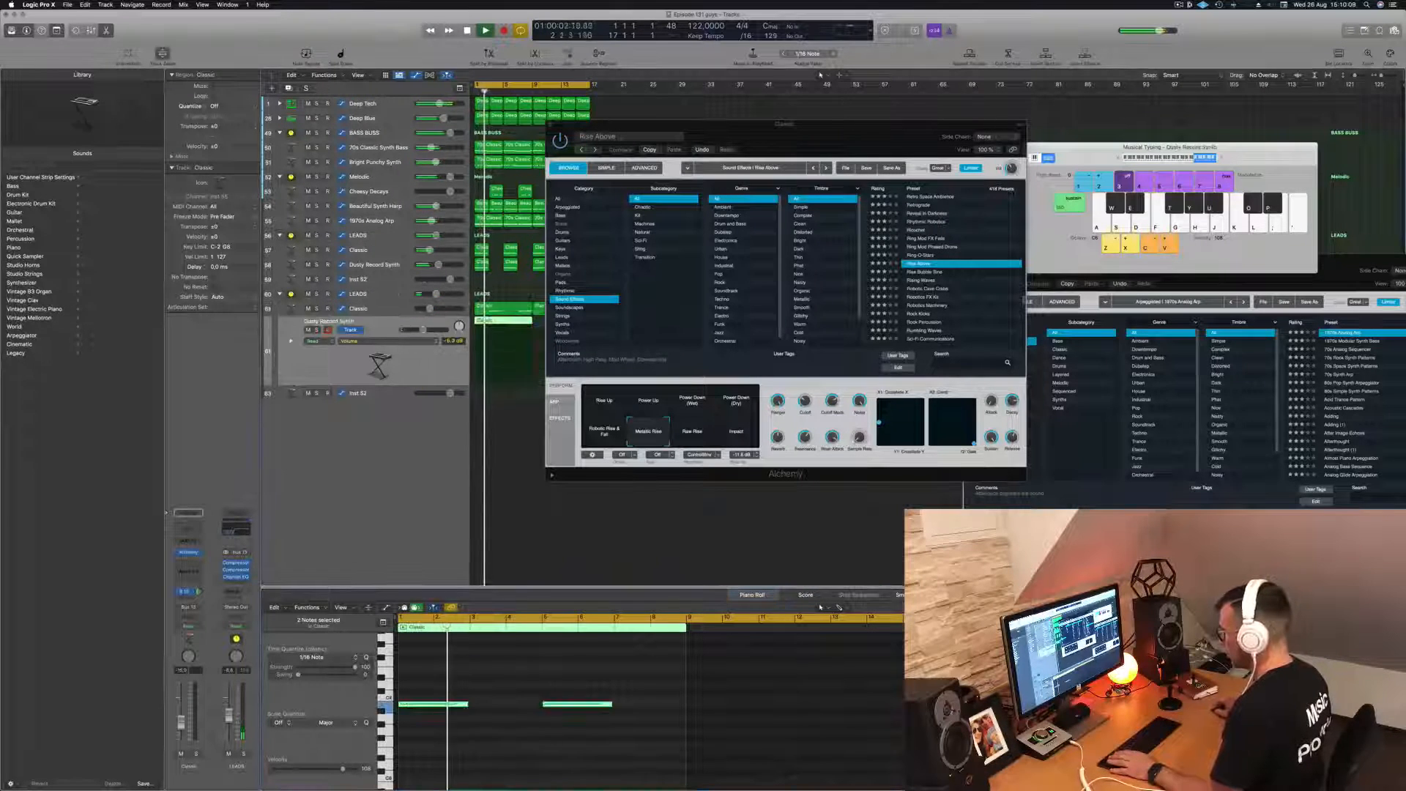
{"action": "key", "text": "Down"}
{"action": "key", "text": "space"}
{"action": "left_click", "coordinate": [511, 698]}
{"action": "key", "text": "space"}
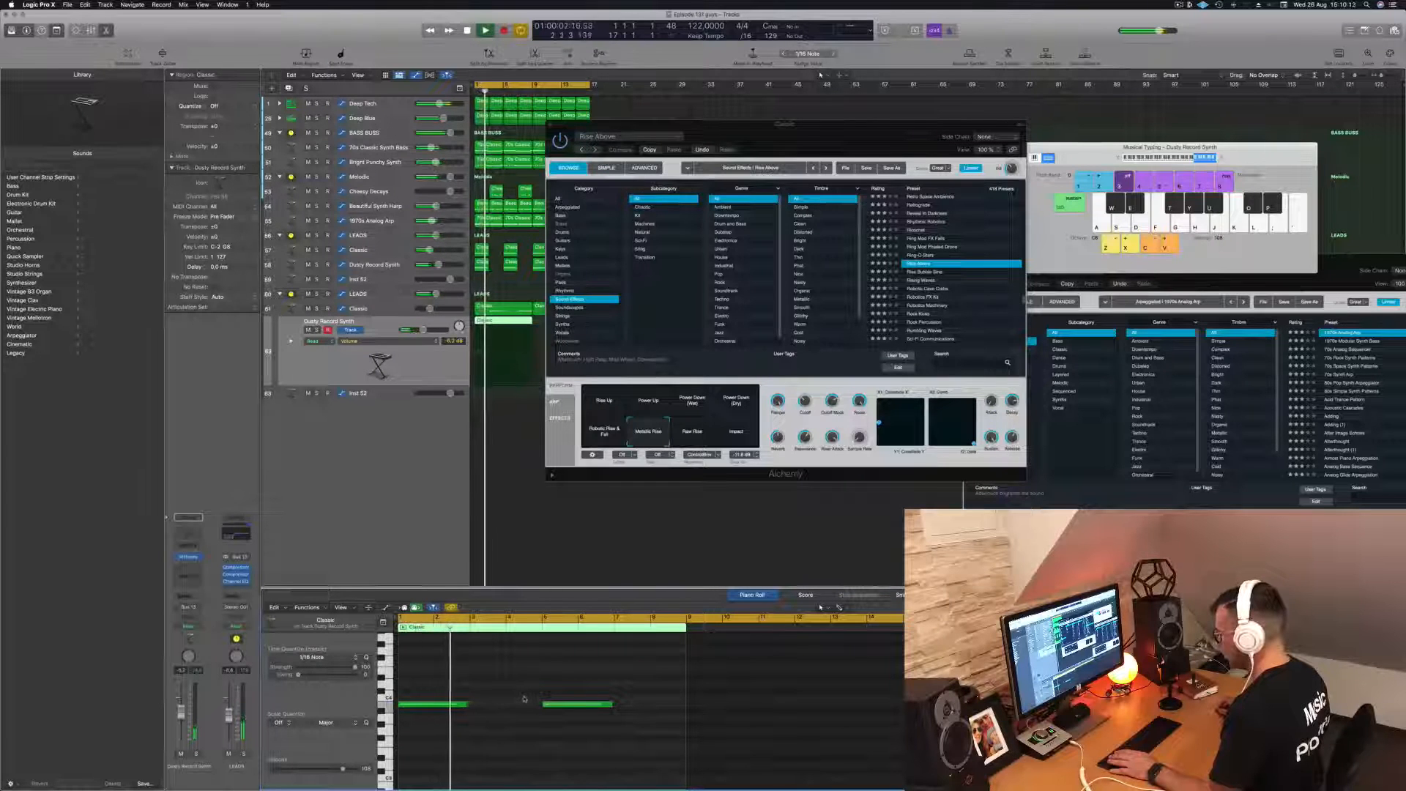
{"action": "key", "text": "space"}
- Solo the Dusty Record Synth track and compare the Robotic Rise & Fall and Metallic Rise variations during playback
{"action": "key", "text": "space"}
{"action": "left_click", "coordinate": [195, 754]}
{"action": "key", "text": "space"}
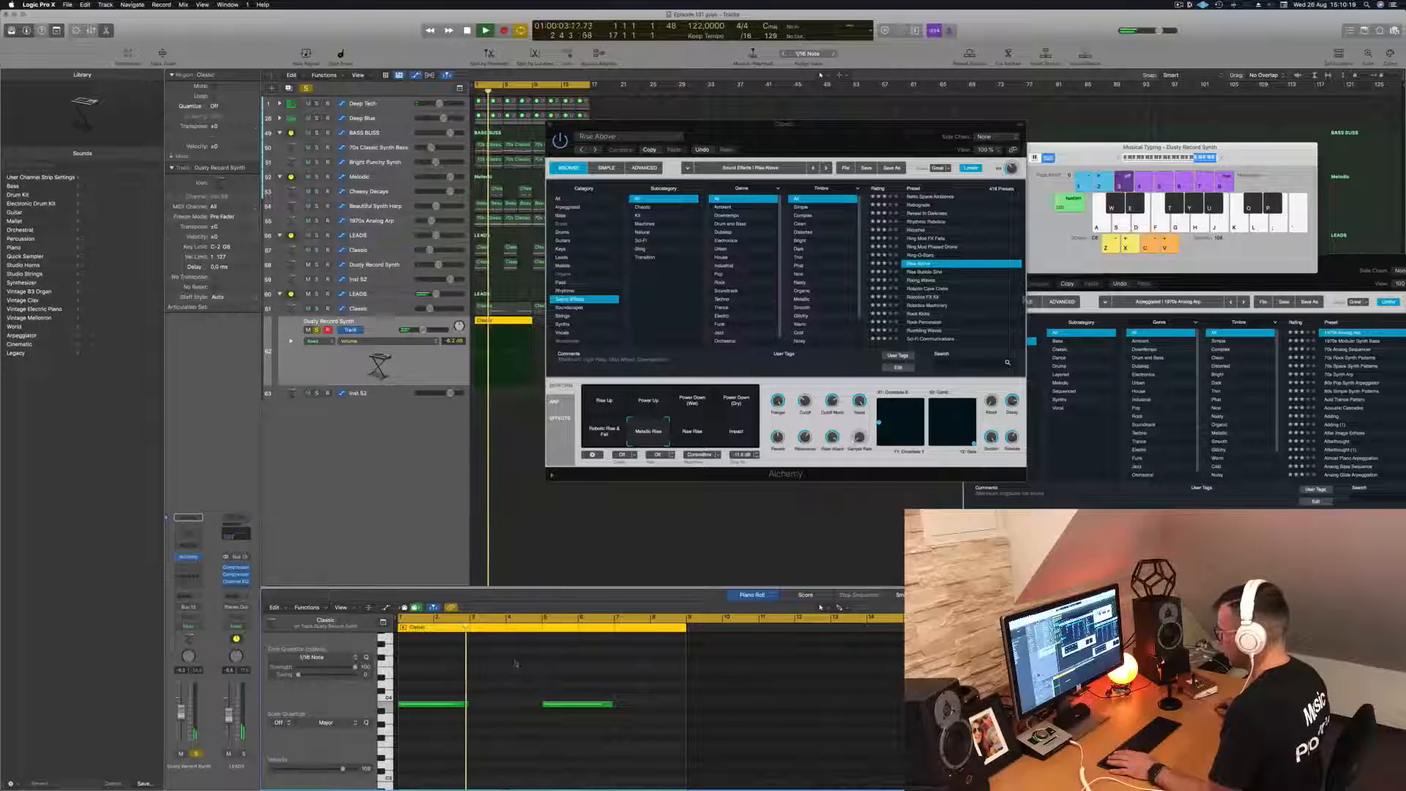
{"action": "key", "text": "space"}
{"action": "left_click", "coordinate": [608, 433]}
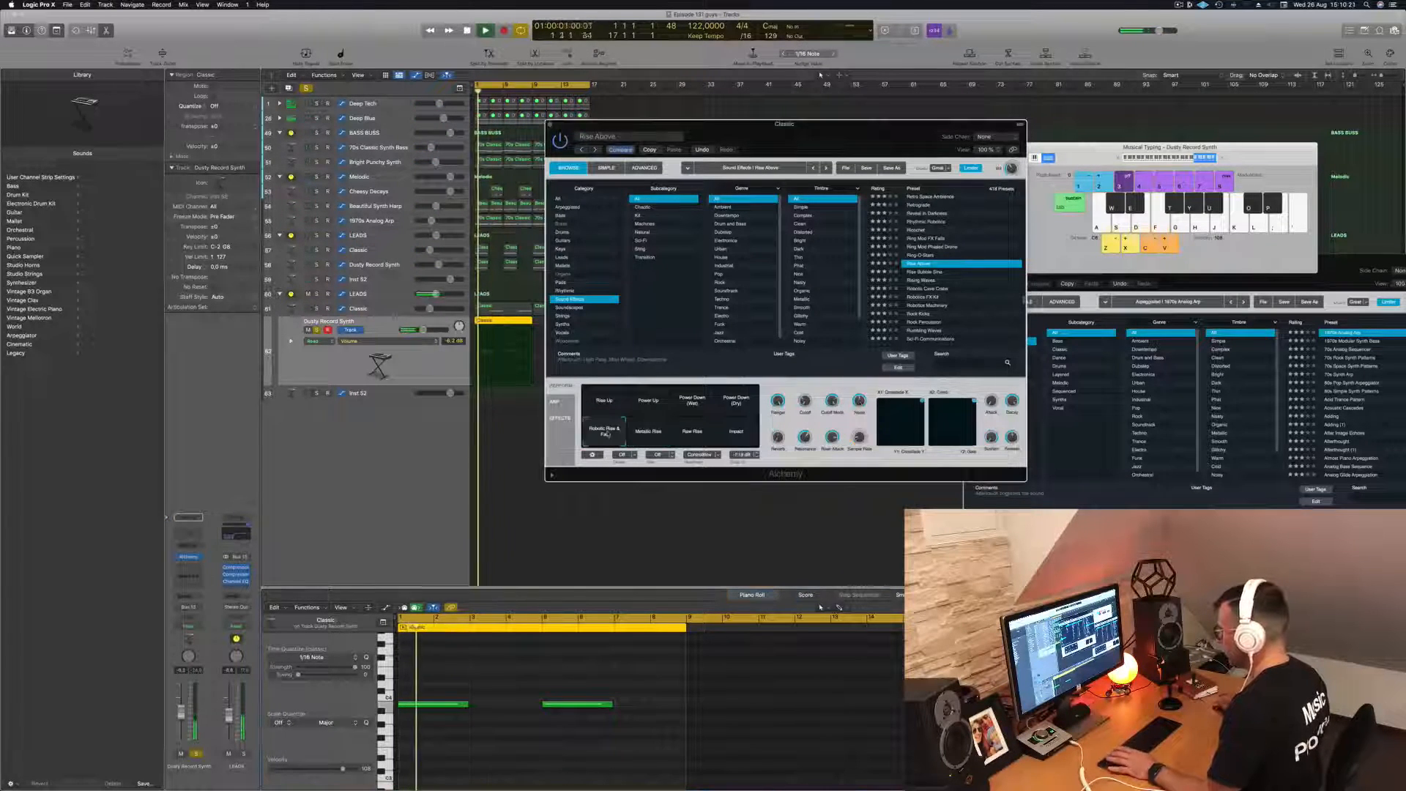
{"action": "left_click", "coordinate": [637, 435]}
- Open the Dusty Record Synth track's Alchemy instrument, place its window beside the Classic one and stop playback
{"action": "left_click", "coordinate": [434, 361]}
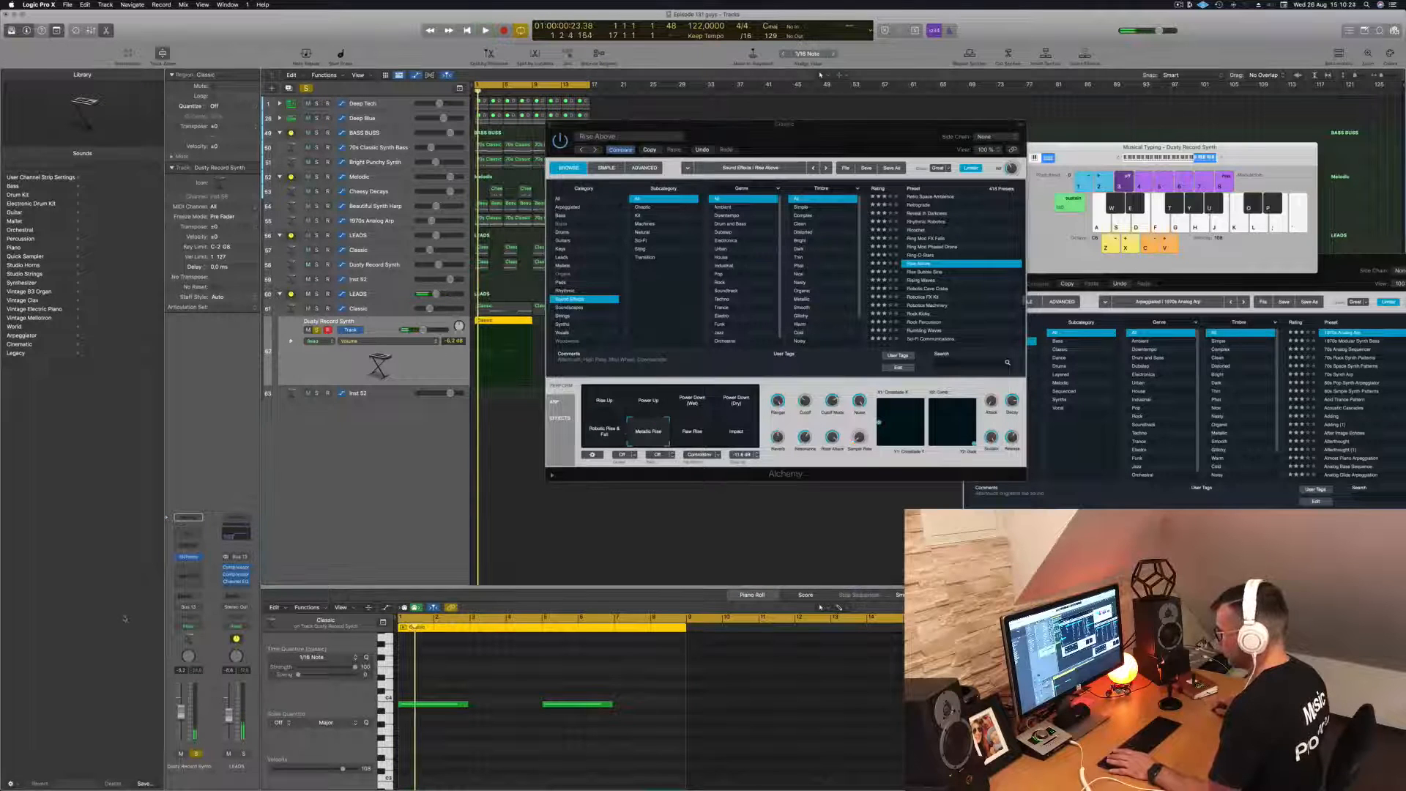
{"action": "left_click", "coordinate": [189, 558]}
{"action": "left_click_drag", "start_coordinate": [695, 128], "coordinate": [1164, 143]}
{"action": "key", "text": "space"}
- Move the copied Classic region to the Inst 52 track, unsolo Dusty Record Synth and play the loop
{"action": "left_click_drag", "start_coordinate": [499, 341], "coordinate": [497, 375]}
{"action": "key", "text": "space"}
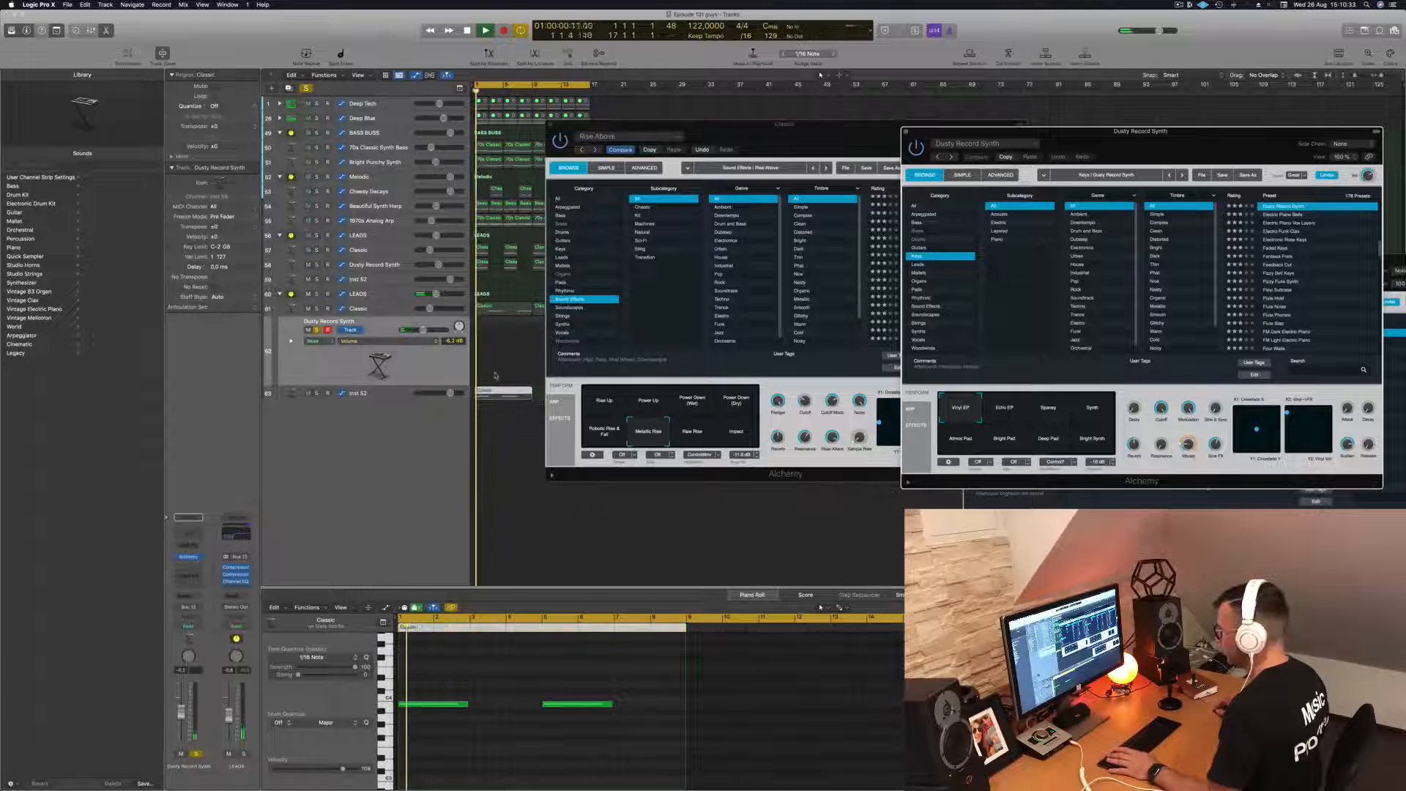
{"action": "left_click", "coordinate": [317, 331]}
{"action": "key", "text": "space"}
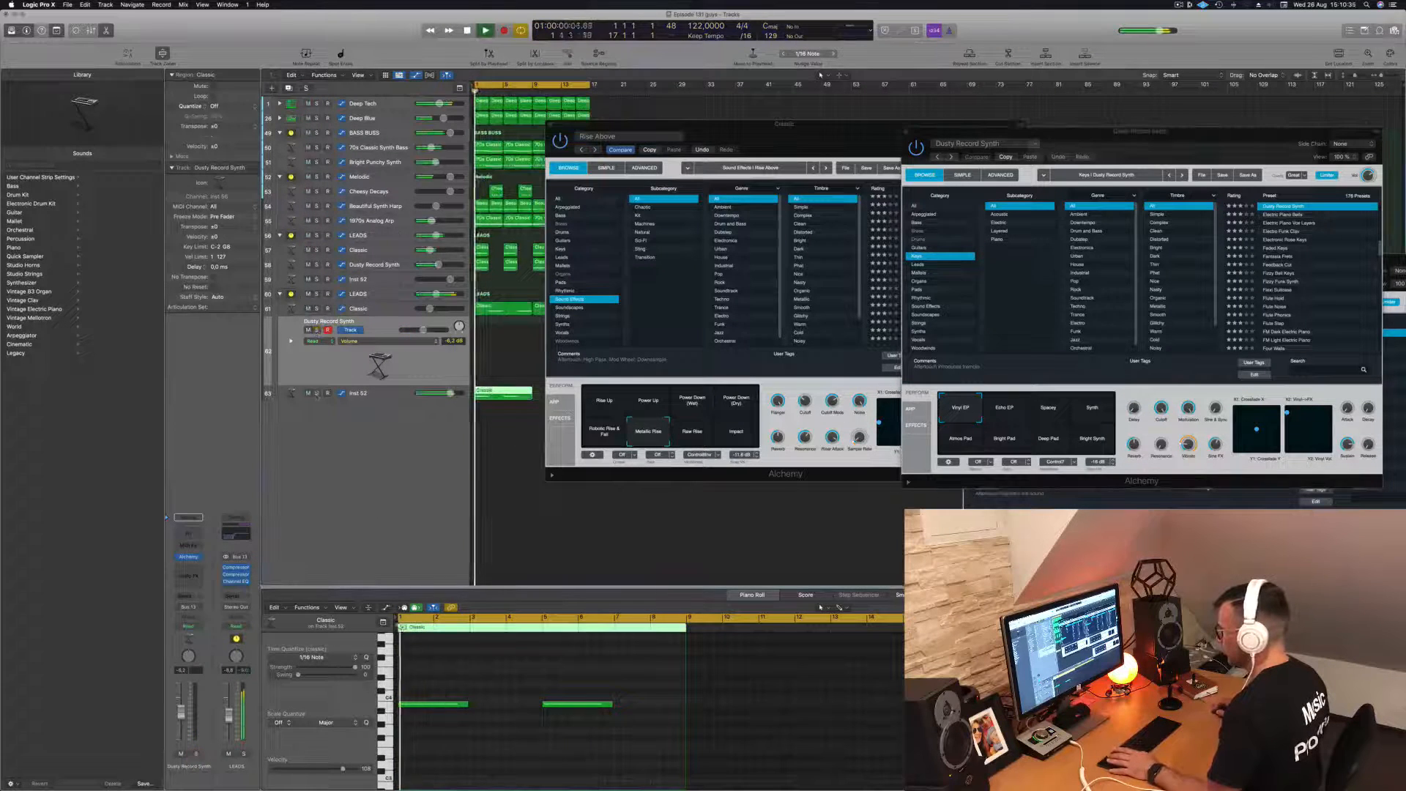
{"action": "left_click", "coordinate": [318, 394]}
{"action": "left_click", "coordinate": [317, 394]}
{"action": "key", "text": "space"}
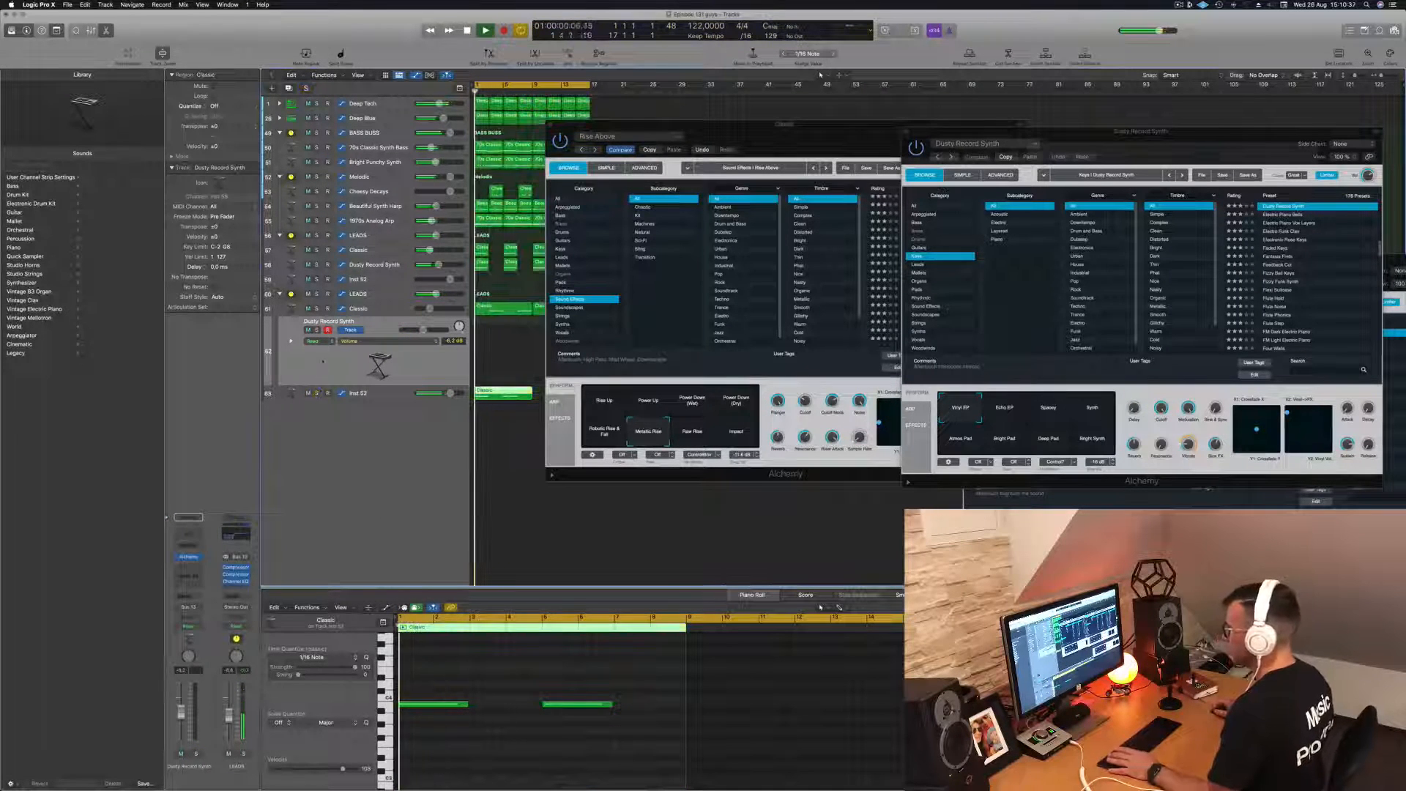
- Compare the loop with the Dusty Record Synth track soloed and muted, shifting the Classic Alchemy window aside
{"action": "left_click", "coordinate": [316, 331]}
{"action": "key", "text": "space"}
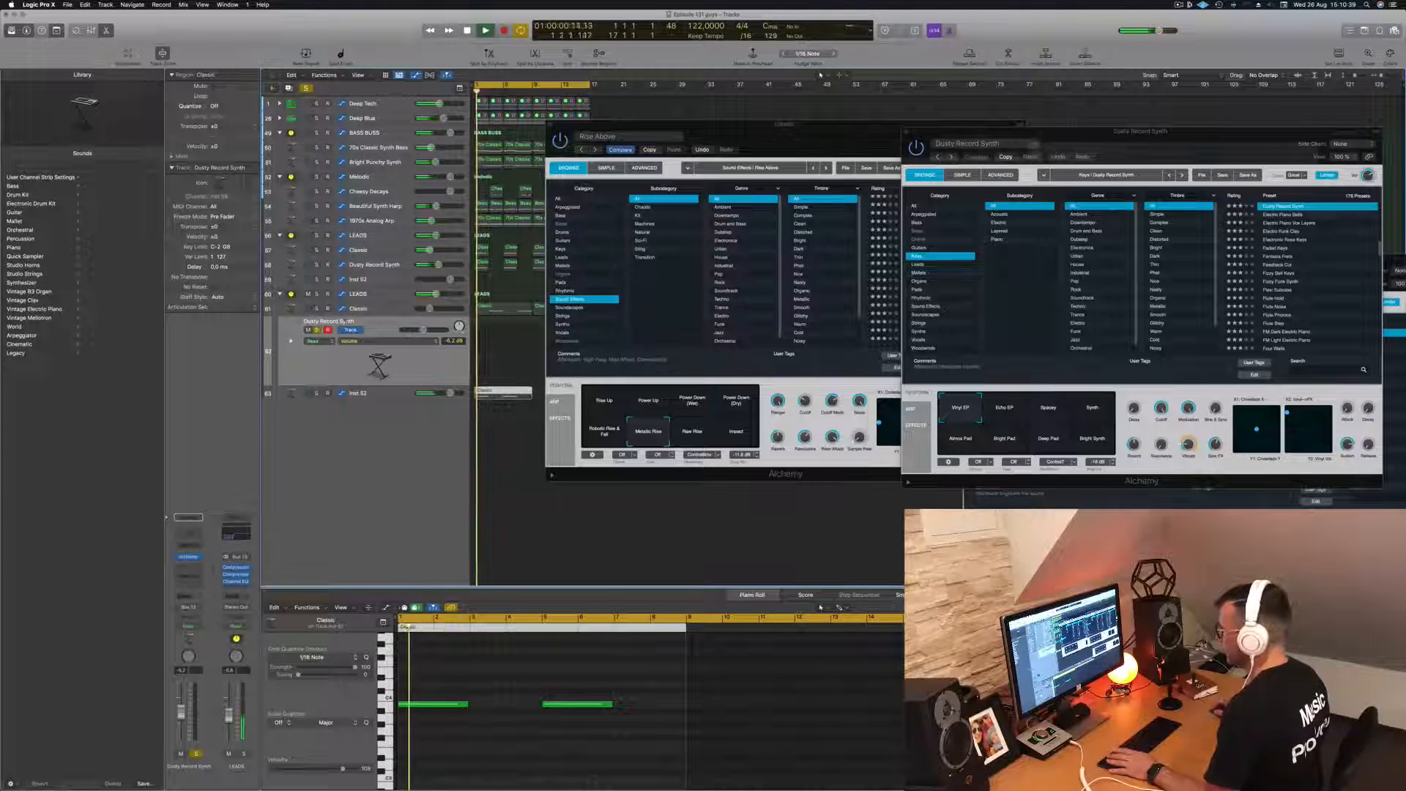
{"action": "left_click", "coordinate": [316, 330]}
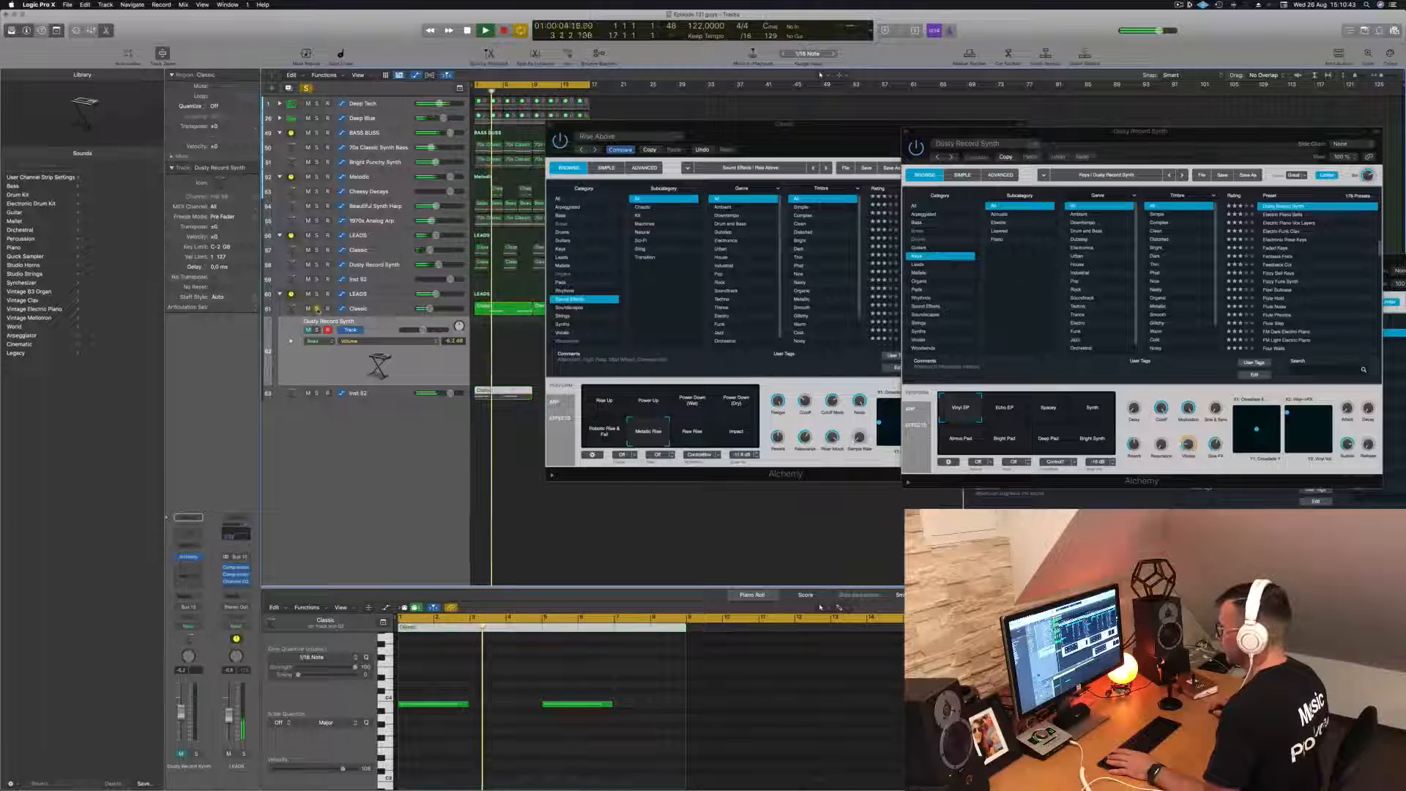
{"action": "left_click_drag", "start_coordinate": [822, 137], "coordinate": [933, 162]}
{"action": "key", "text": "space"}
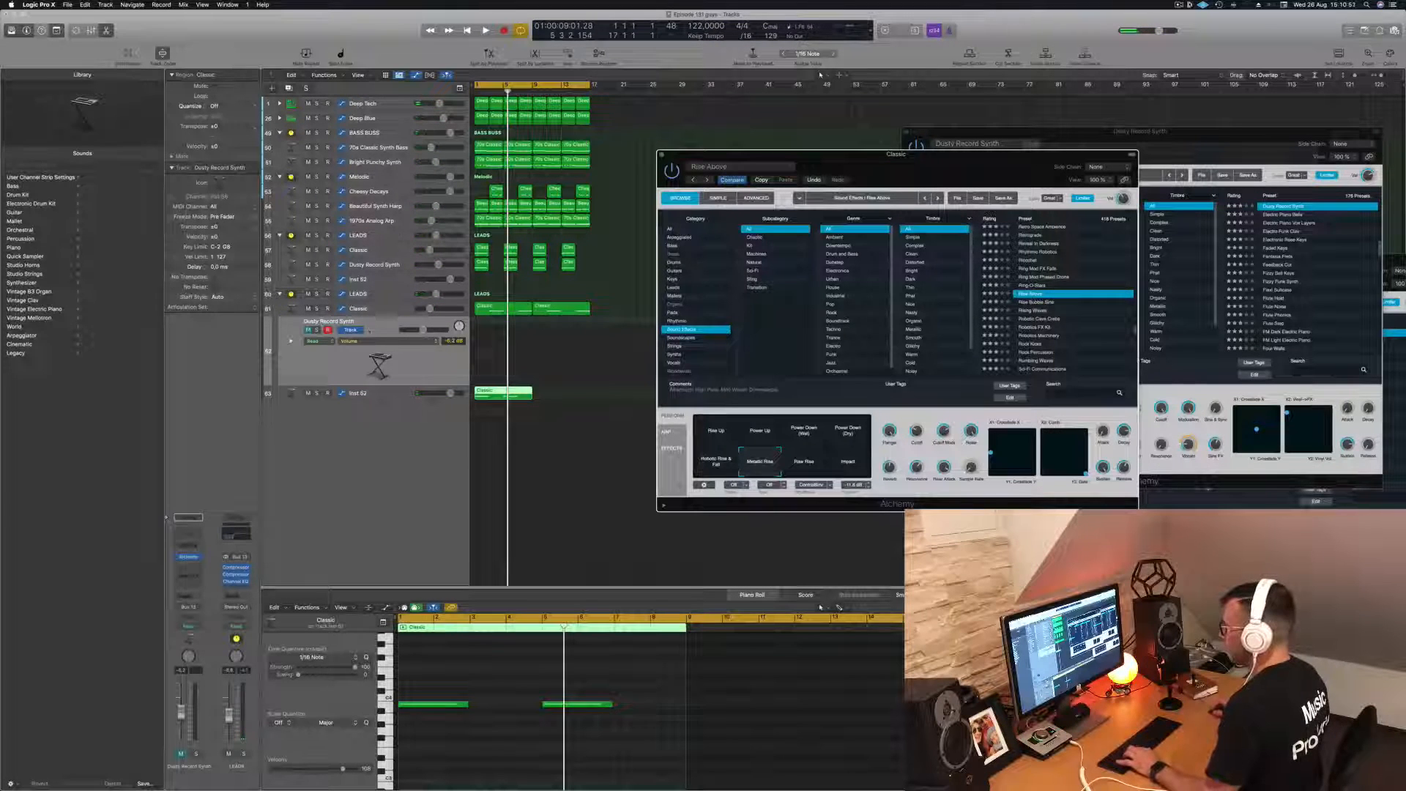
- Unmute the Dusty Record Synth track, return the copied region to it from Inst 52 and start playback
{"action": "left_click", "coordinate": [307, 330]}
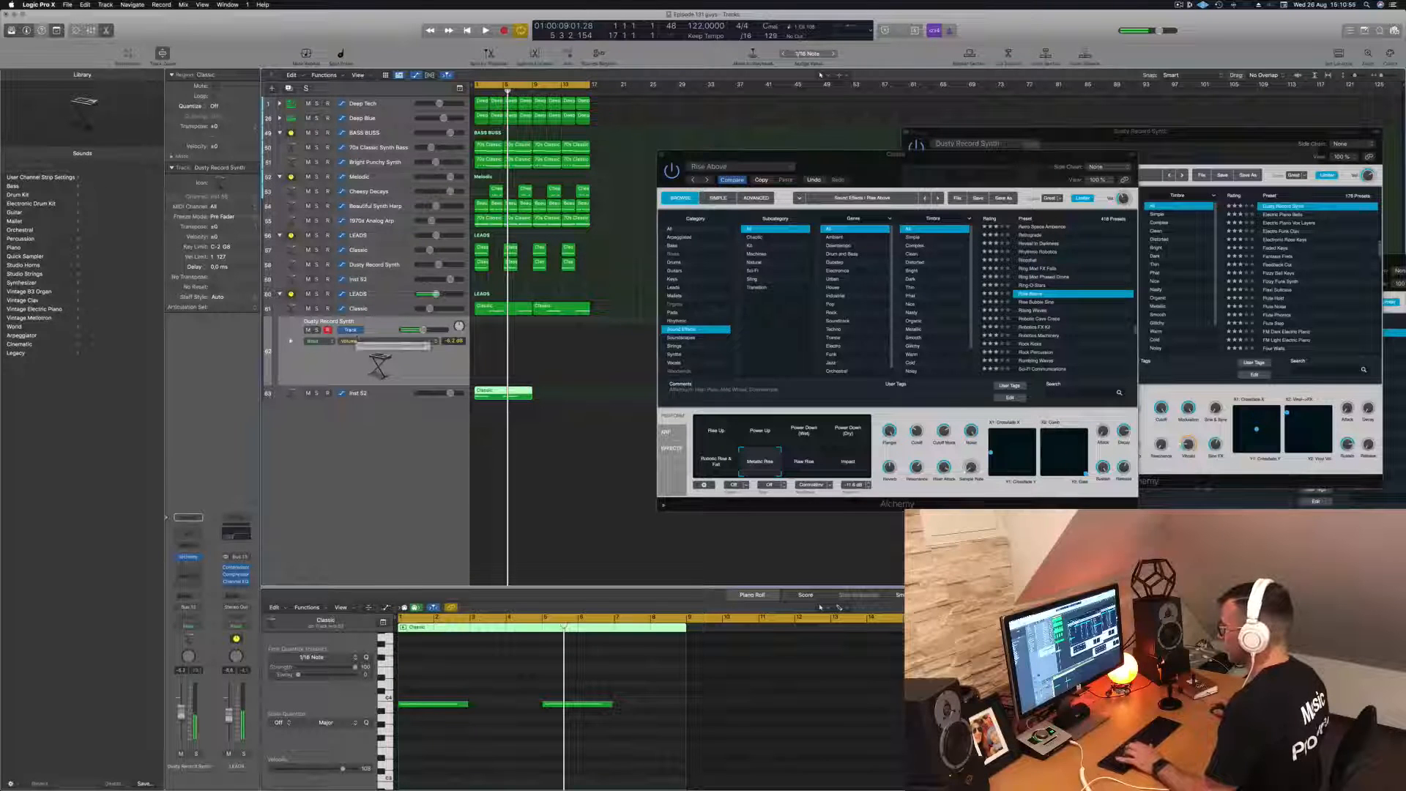
{"action": "left_click_drag", "start_coordinate": [498, 392], "coordinate": [499, 322]}
{"action": "key", "text": "space"}
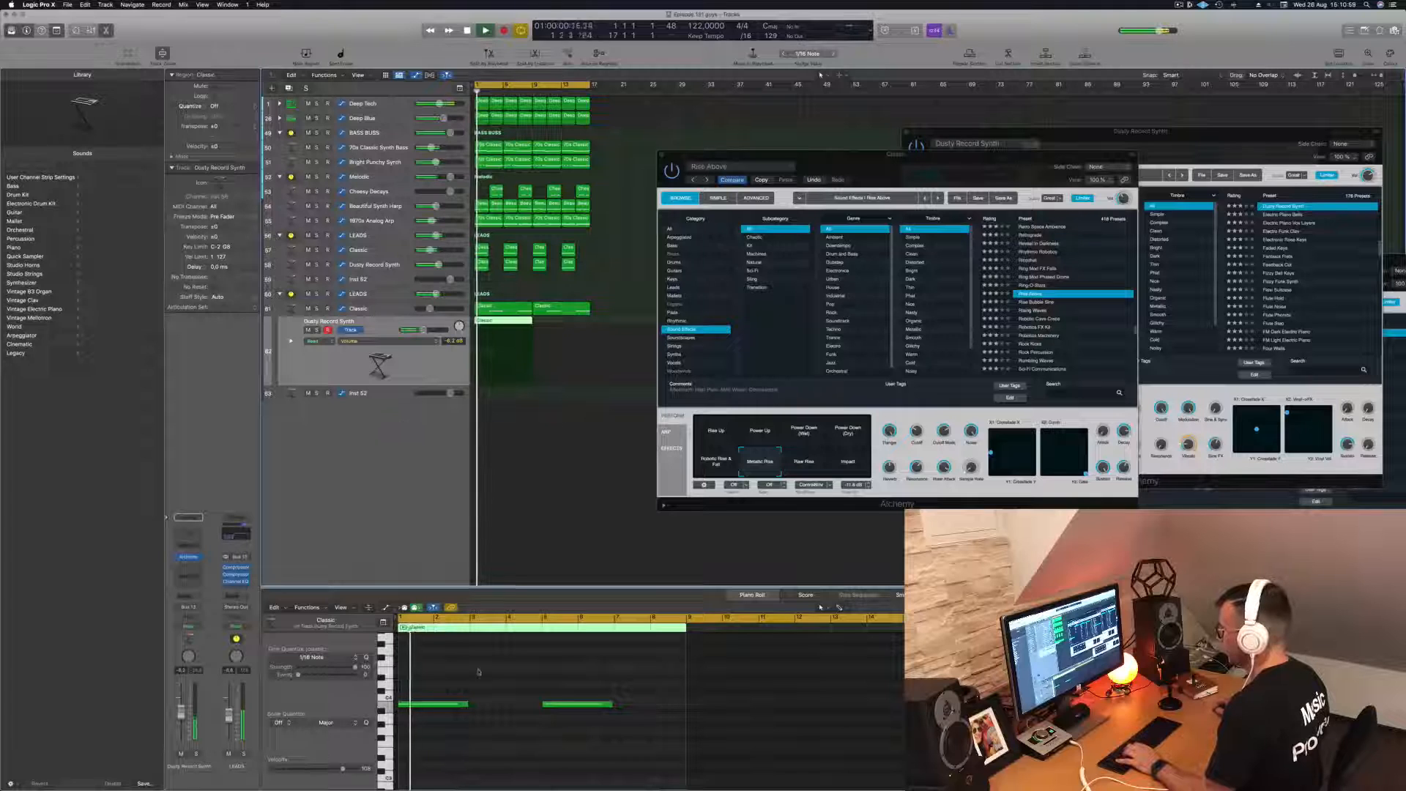
- Transpose both notes in the Dusty Record Synth track's region up one octave and replay the loop from the start
{"action": "left_click", "coordinate": [506, 726]}
{"action": "left_click_drag", "start_coordinate": [413, 682], "coordinate": [587, 738]}
{"action": "key", "text": "space"}
{"action": "key", "text": "space"}
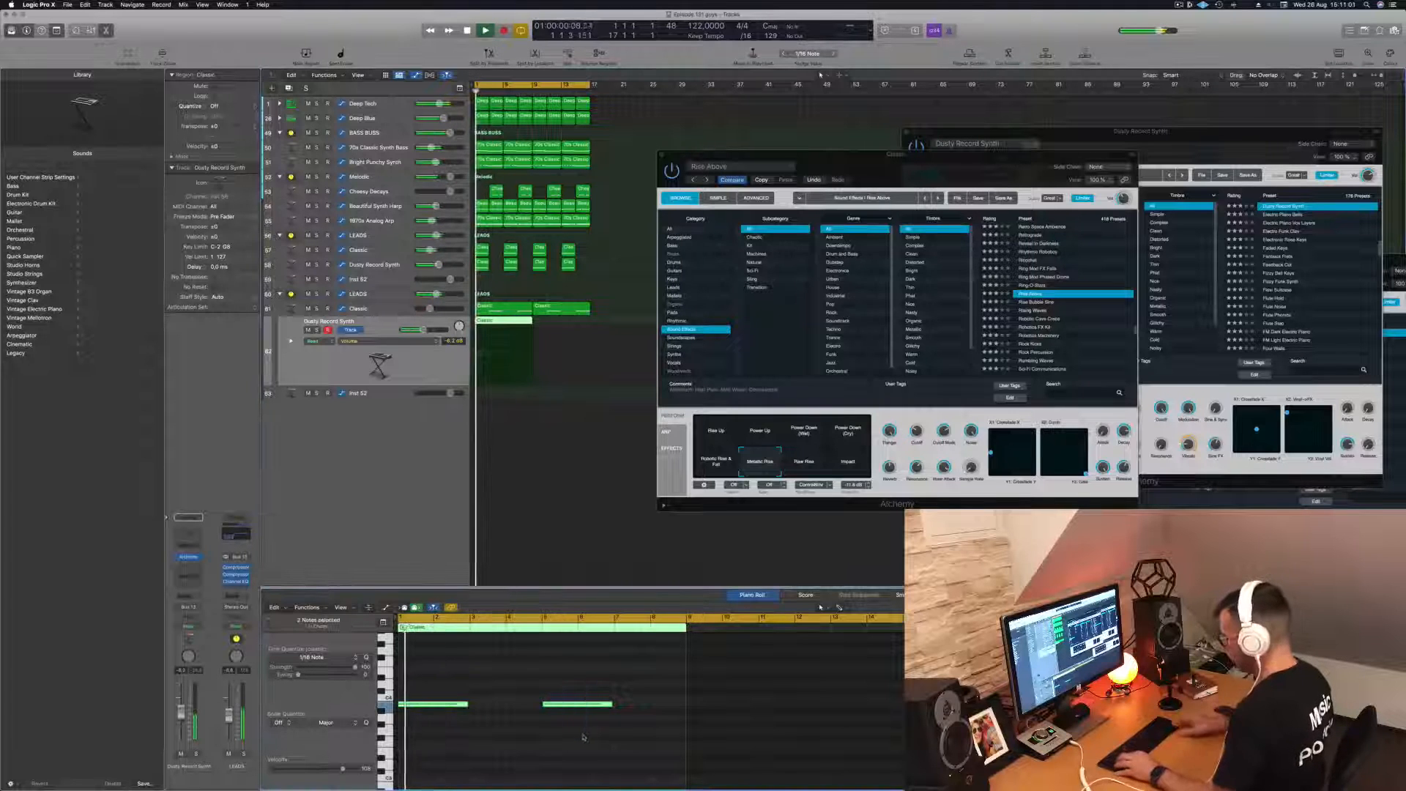
{"action": "key", "text": "alt+shift+Up"}
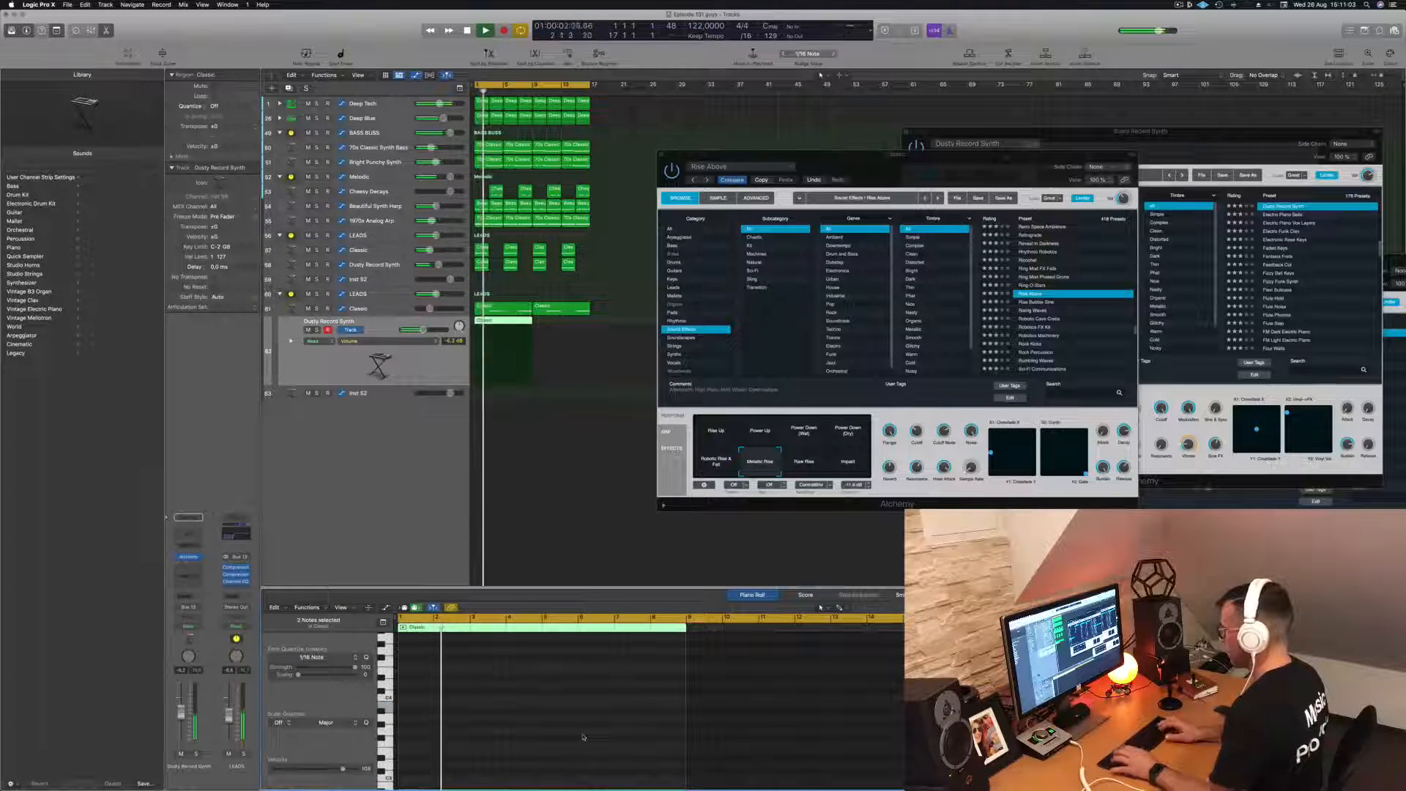
{"action": "key", "text": "space"}
{"action": "key", "text": "space"}
{"action": "key", "text": "space"}
{"action": "key", "text": "space"}
{"action": "left_click", "coordinate": [381, 360]}
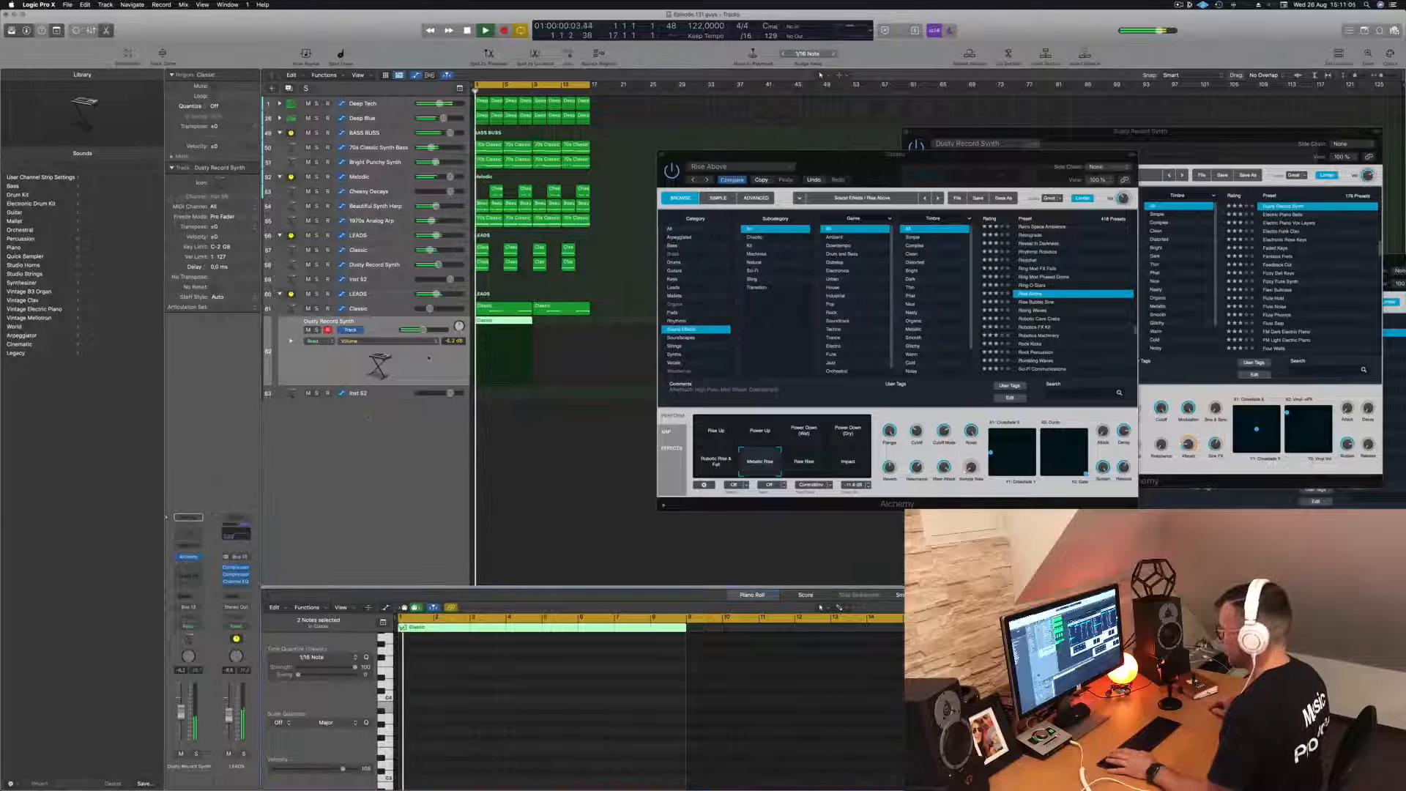
{"action": "key", "text": "space"}
{"action": "key", "text": "space"}
- Reopen the Dusty Record Synth track's Alchemy instrument and position its window over the Classic one
{"action": "key", "text": "super+k"}
{"action": "left_click", "coordinate": [189, 558]}
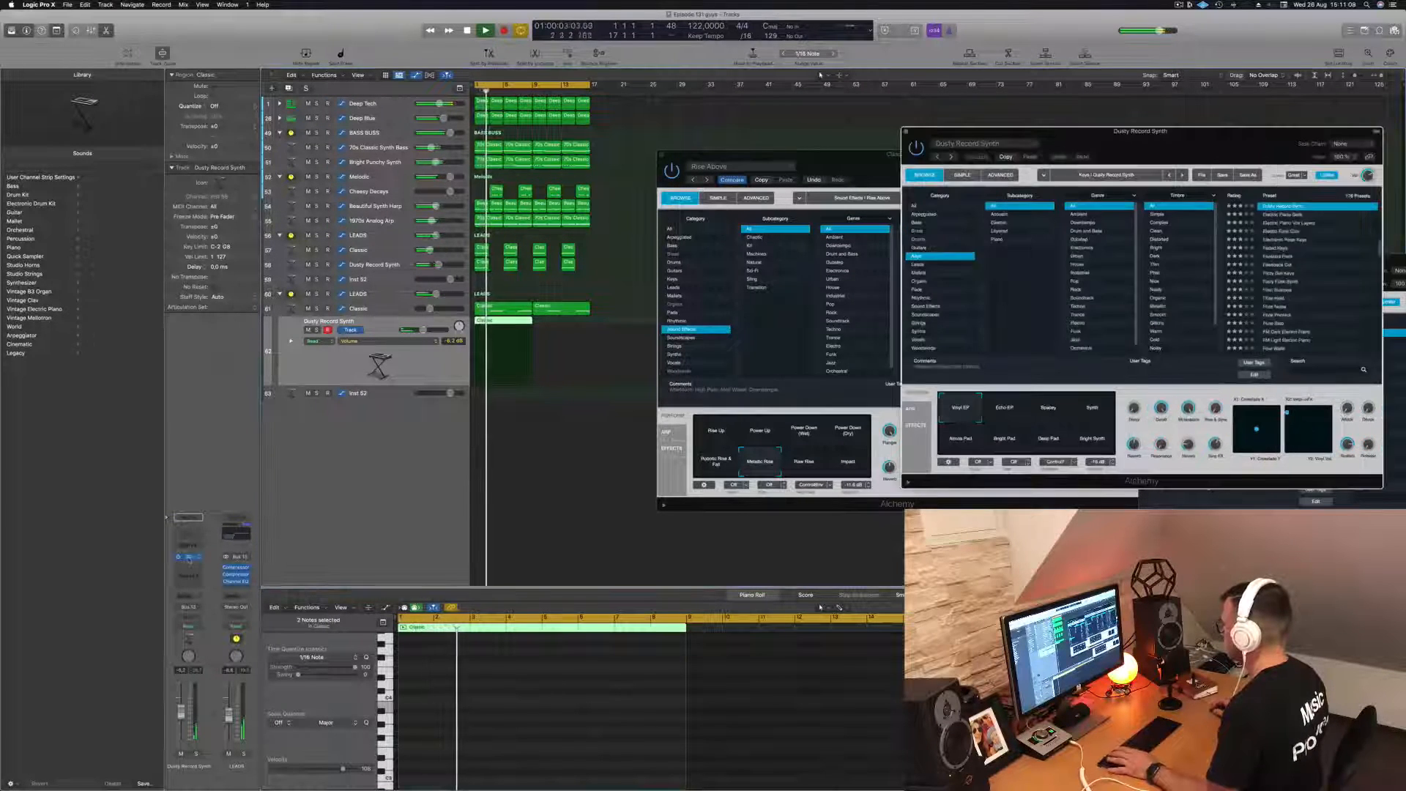
{"action": "left_click_drag", "start_coordinate": [1030, 159], "coordinate": [783, 202]}
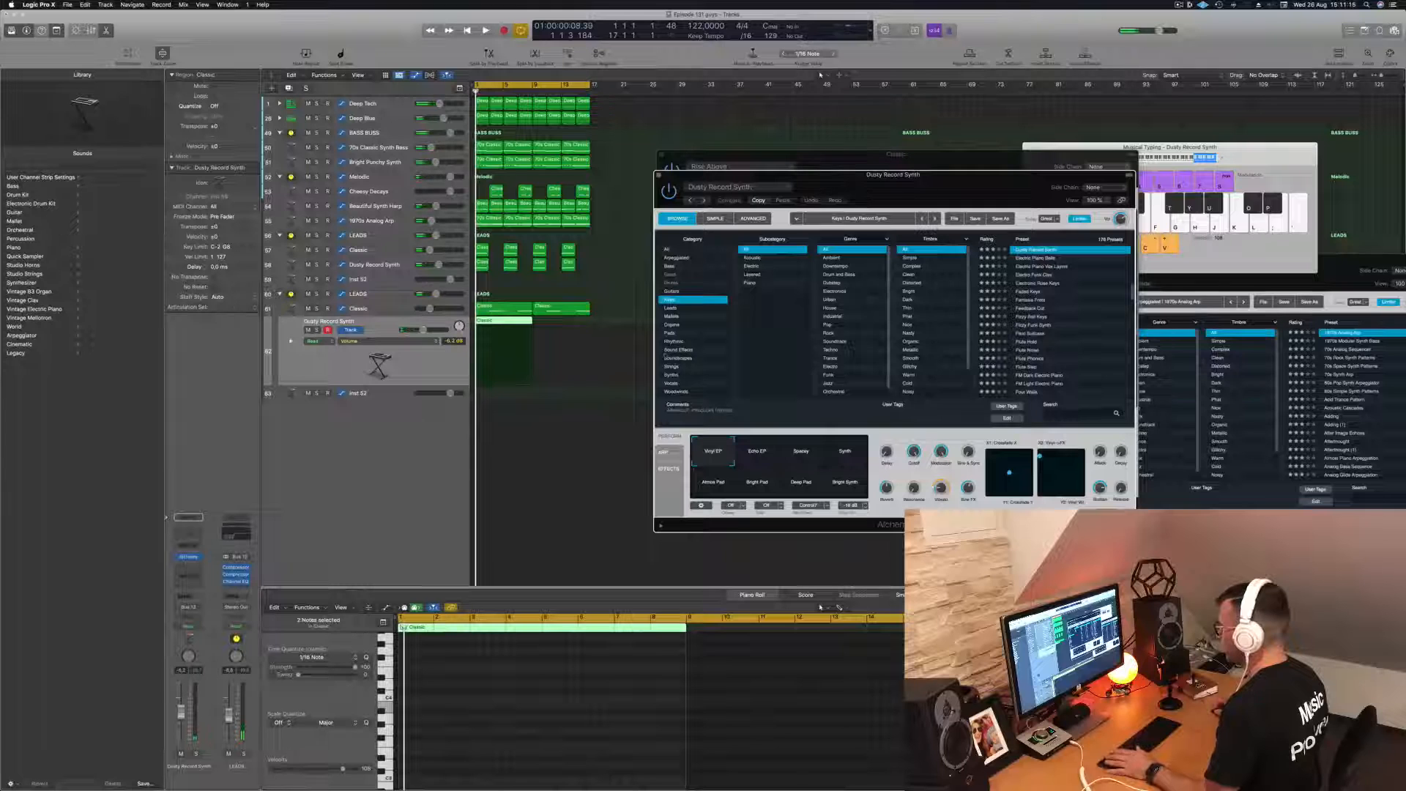
- Show the Sound Effects presets for the Dusty Record Synth track and audition Fluttering Night Wings in the loop
{"action": "left_click", "coordinate": [679, 351]}
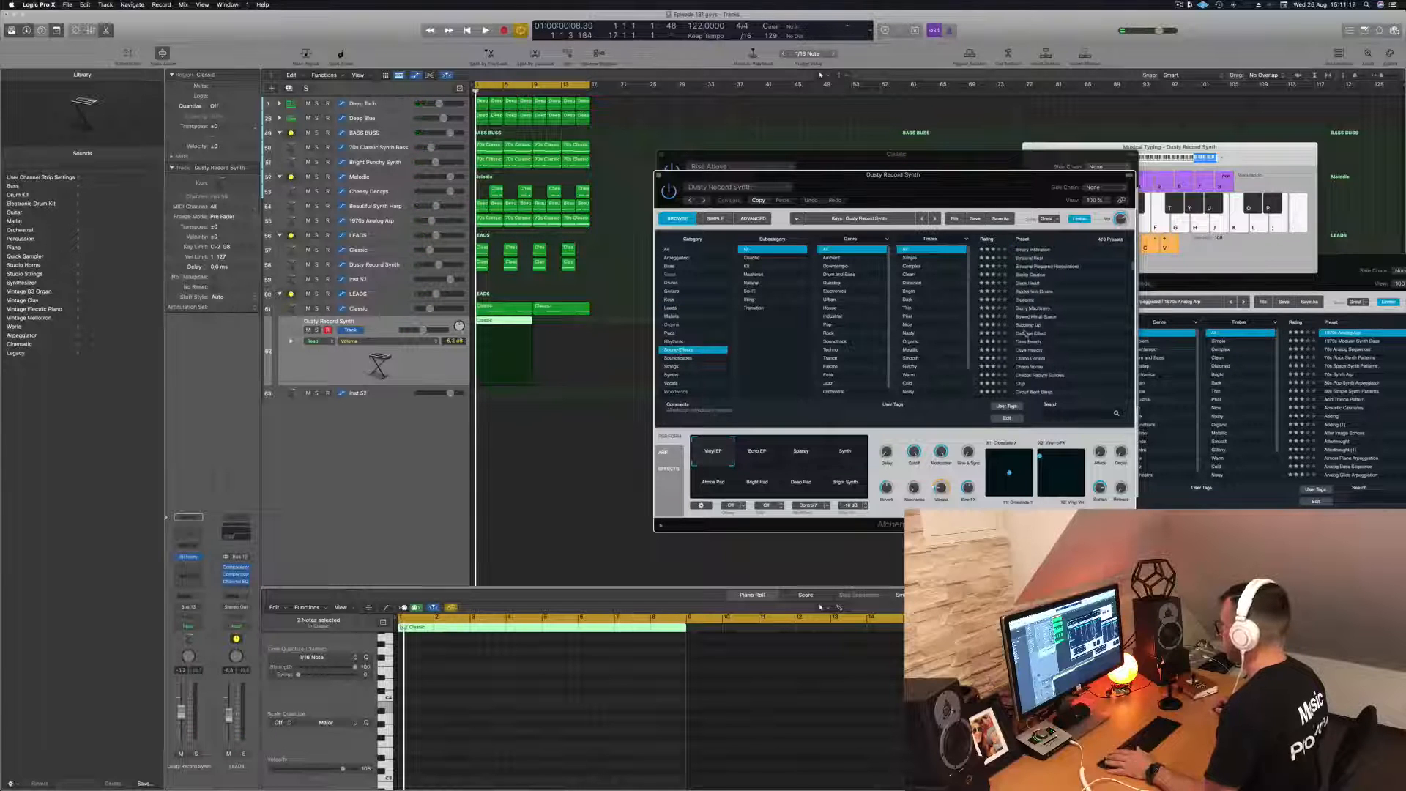
{"action": "scroll", "coordinate": [1027, 334], "scroll_direction": "down", "scroll_amount": 10}
{"action": "left_click", "coordinate": [1029, 325]}
{"action": "key", "text": "space"}
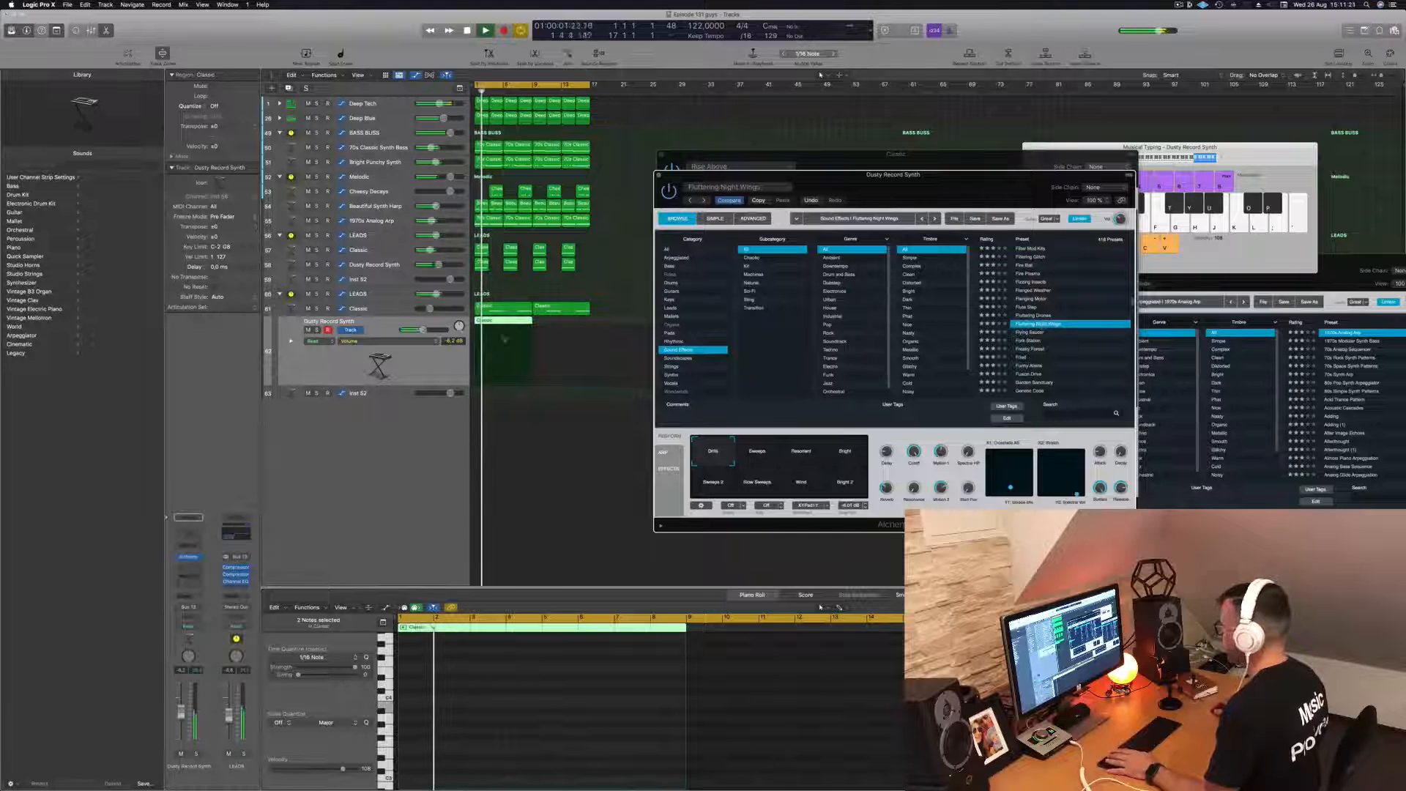
{"action": "scroll", "coordinate": [1061, 302], "scroll_direction": "down", "scroll_amount": 2}
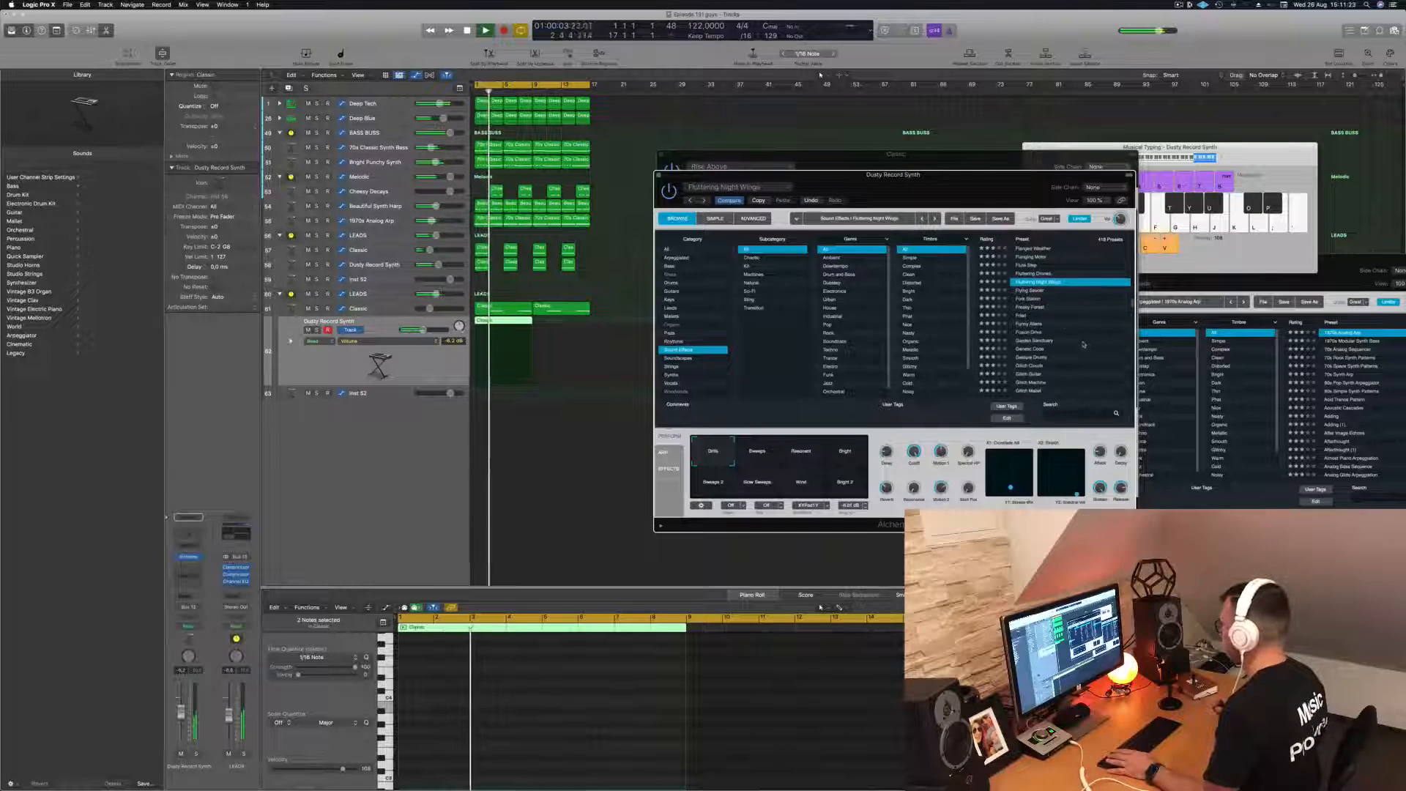
{"action": "key", "text": "Return"}
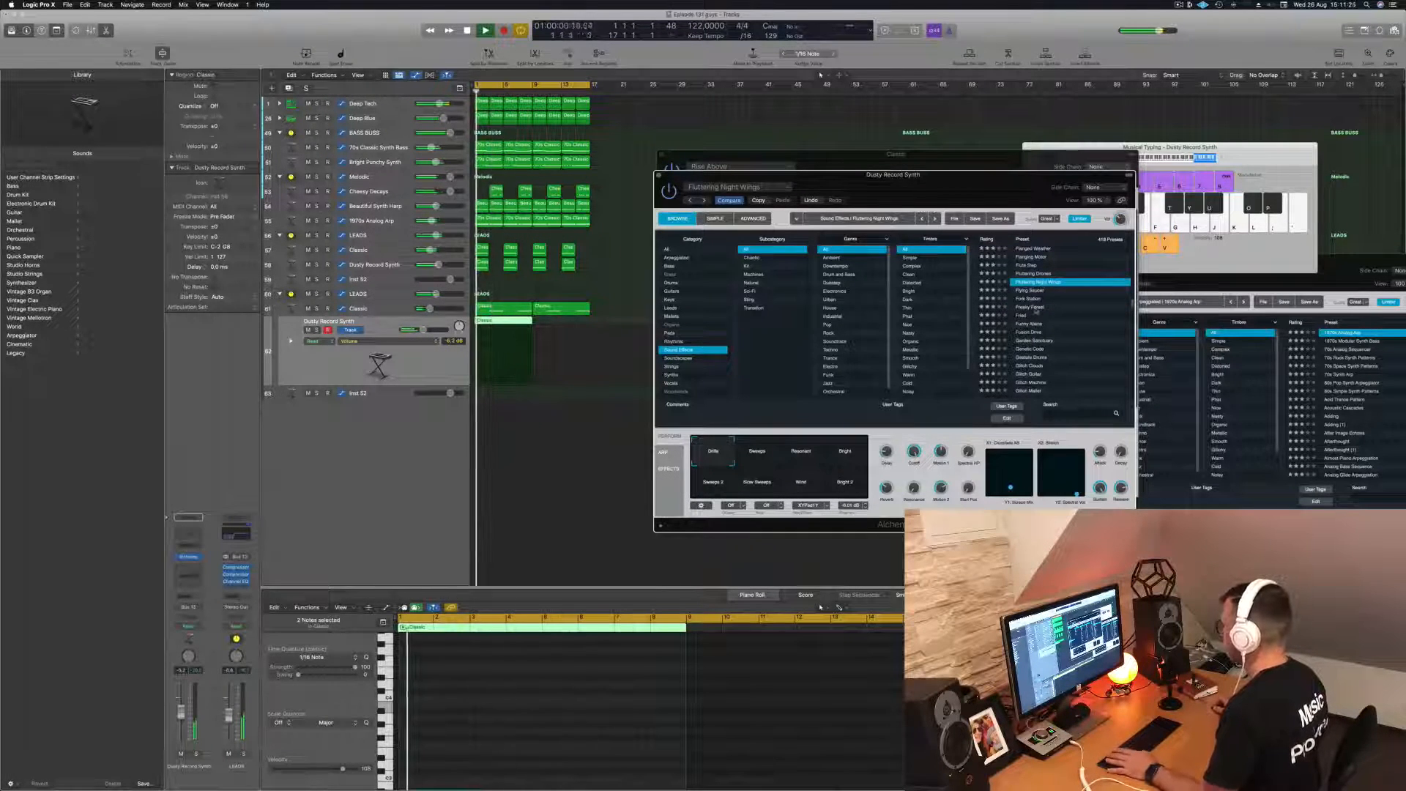
- Audition the Sound Effects presets Freaky Forest, Fried, Glitch Machine and Haunted Child for the Dusty Record Synth track in the loop
{"action": "left_click", "coordinate": [1036, 308]}
{"action": "key", "text": "Return"}
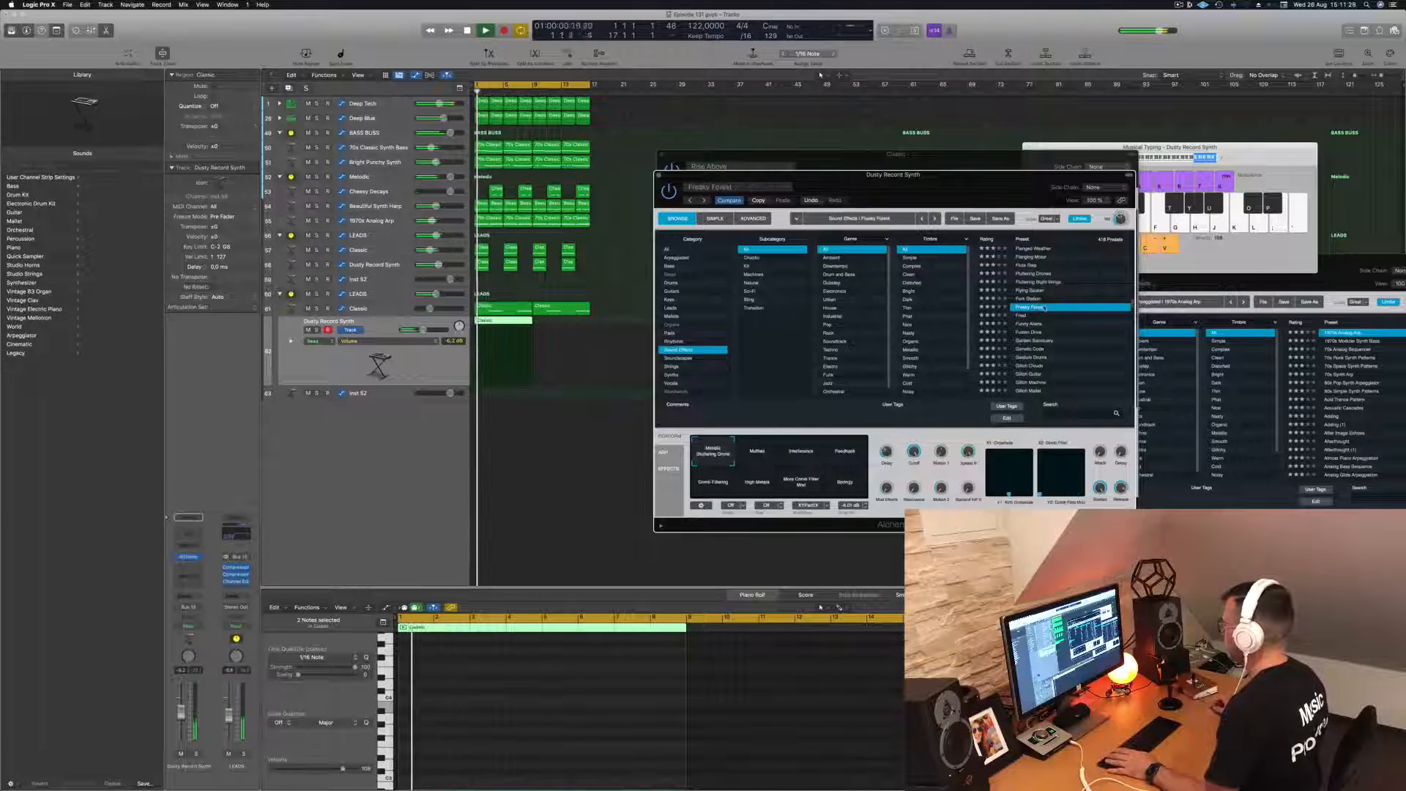
{"action": "left_click", "coordinate": [1026, 315]}
{"action": "key", "text": "Return"}
{"action": "scroll", "coordinate": [1028, 319], "scroll_direction": "down", "scroll_amount": 2}
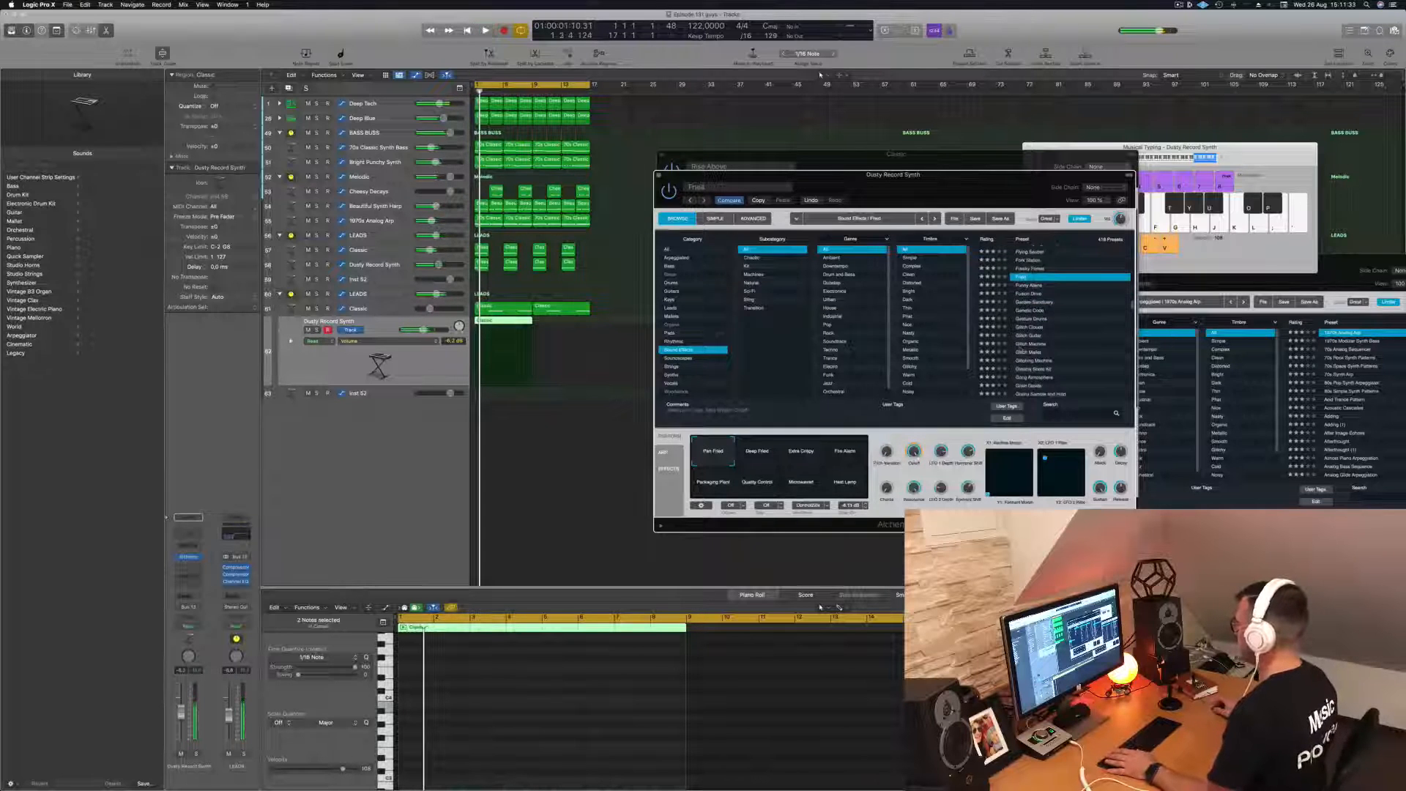
{"action": "left_click", "coordinate": [1033, 345]}
{"action": "scroll", "coordinate": [1068, 340], "scroll_direction": "down", "scroll_amount": 5}
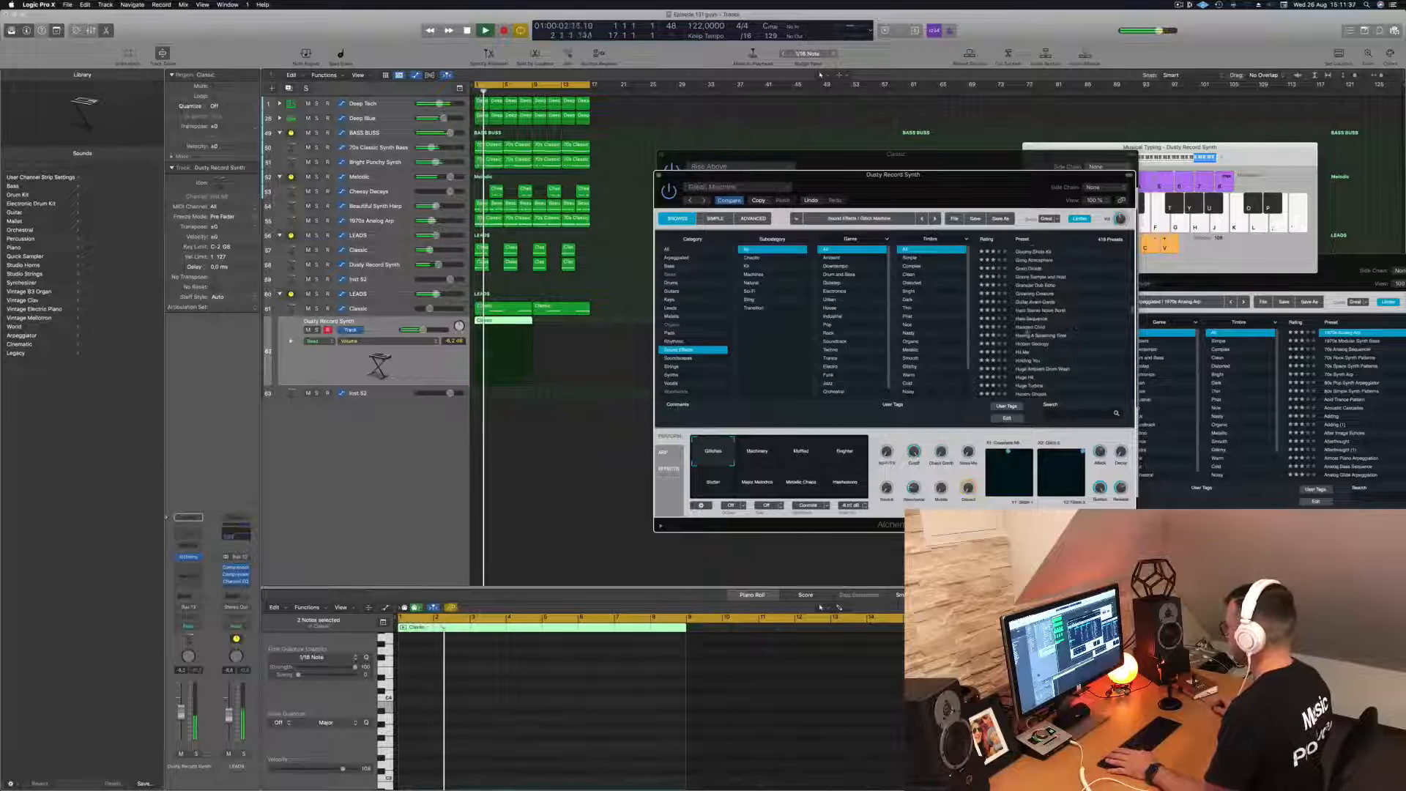
{"action": "left_click", "coordinate": [1029, 327]}
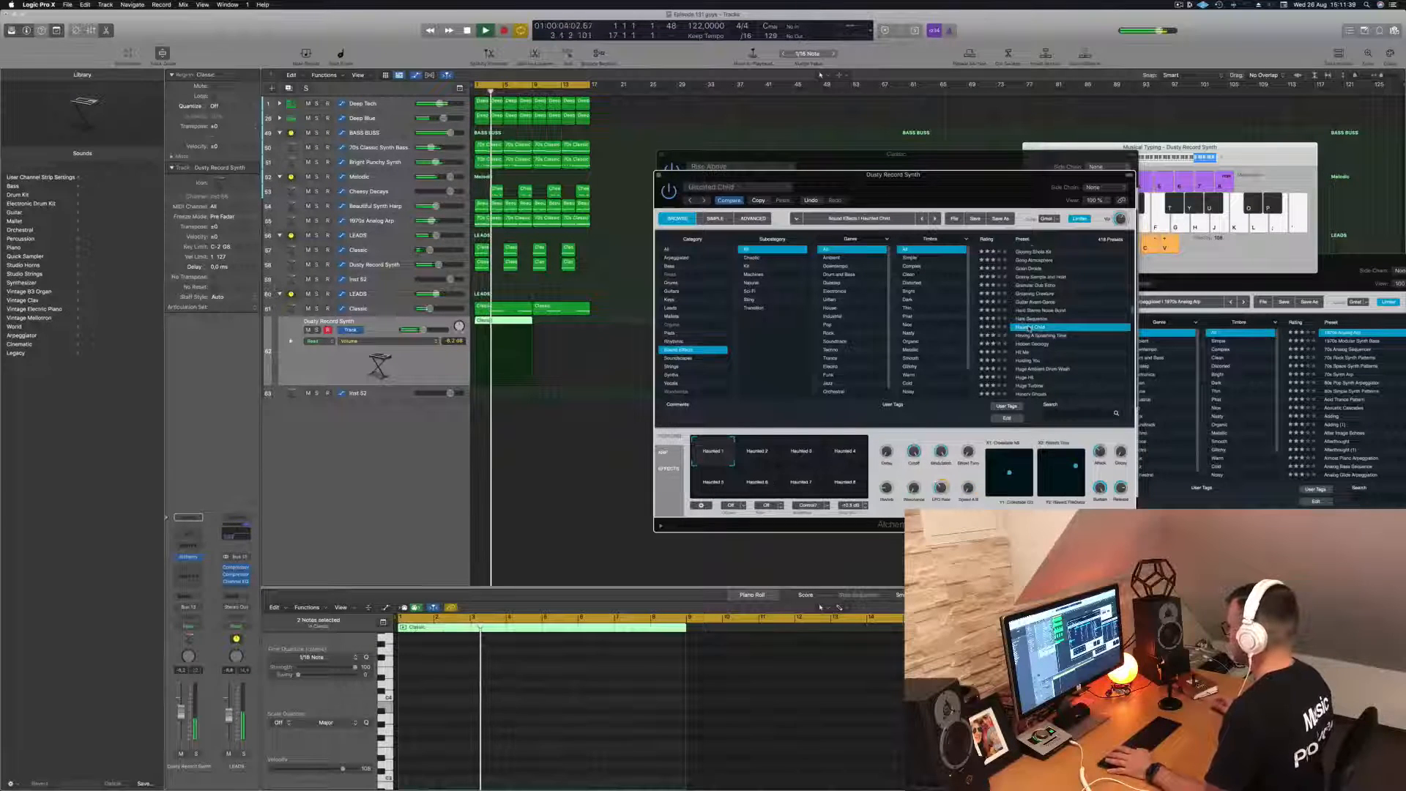
{"action": "scroll", "coordinate": [1072, 339], "scroll_direction": "down", "scroll_amount": 3}
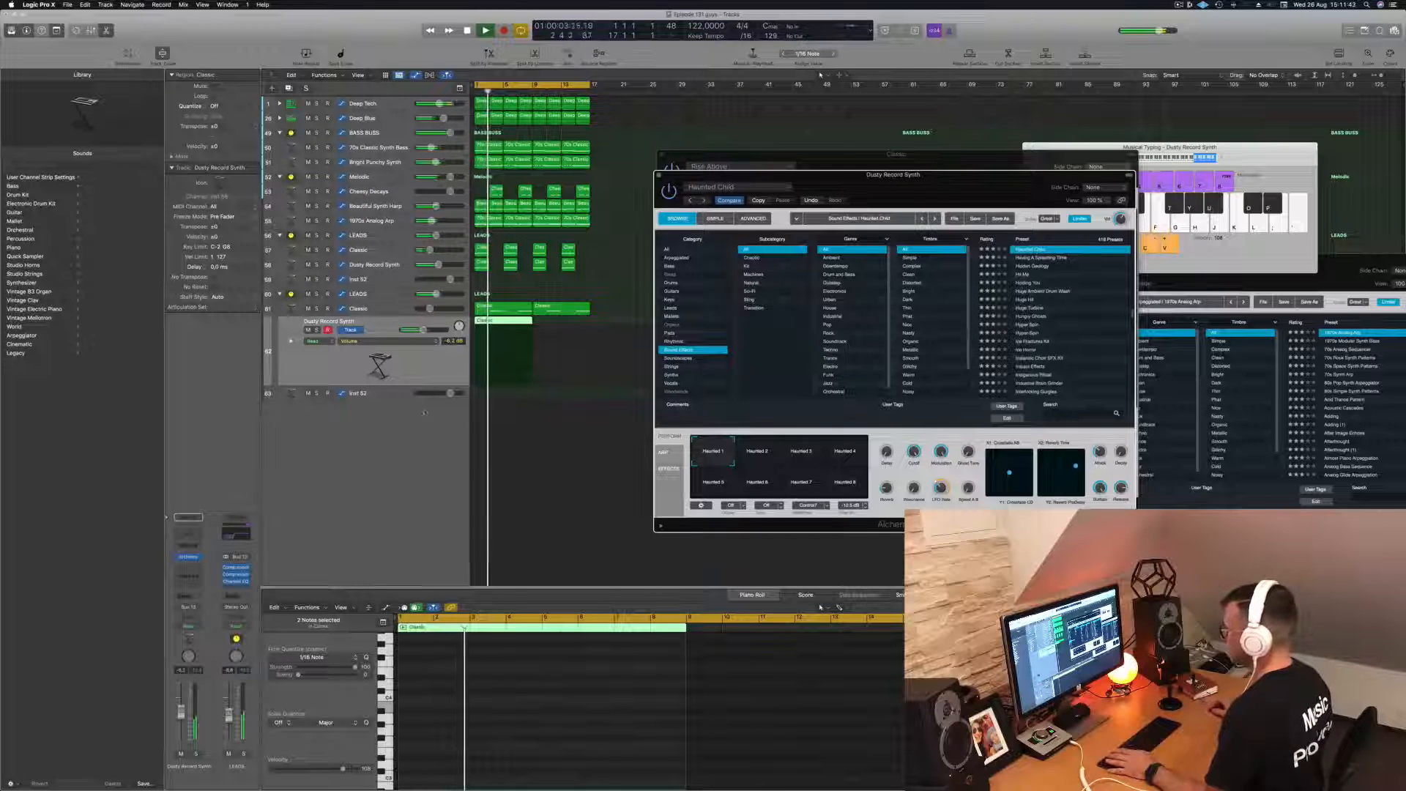
- Lower the Dusty Record Synth track's volume and audition the Iron Kingdom and Jack Hammer presets in the loop
{"action": "left_click", "coordinate": [428, 365]}
{"action": "key", "text": "space"}
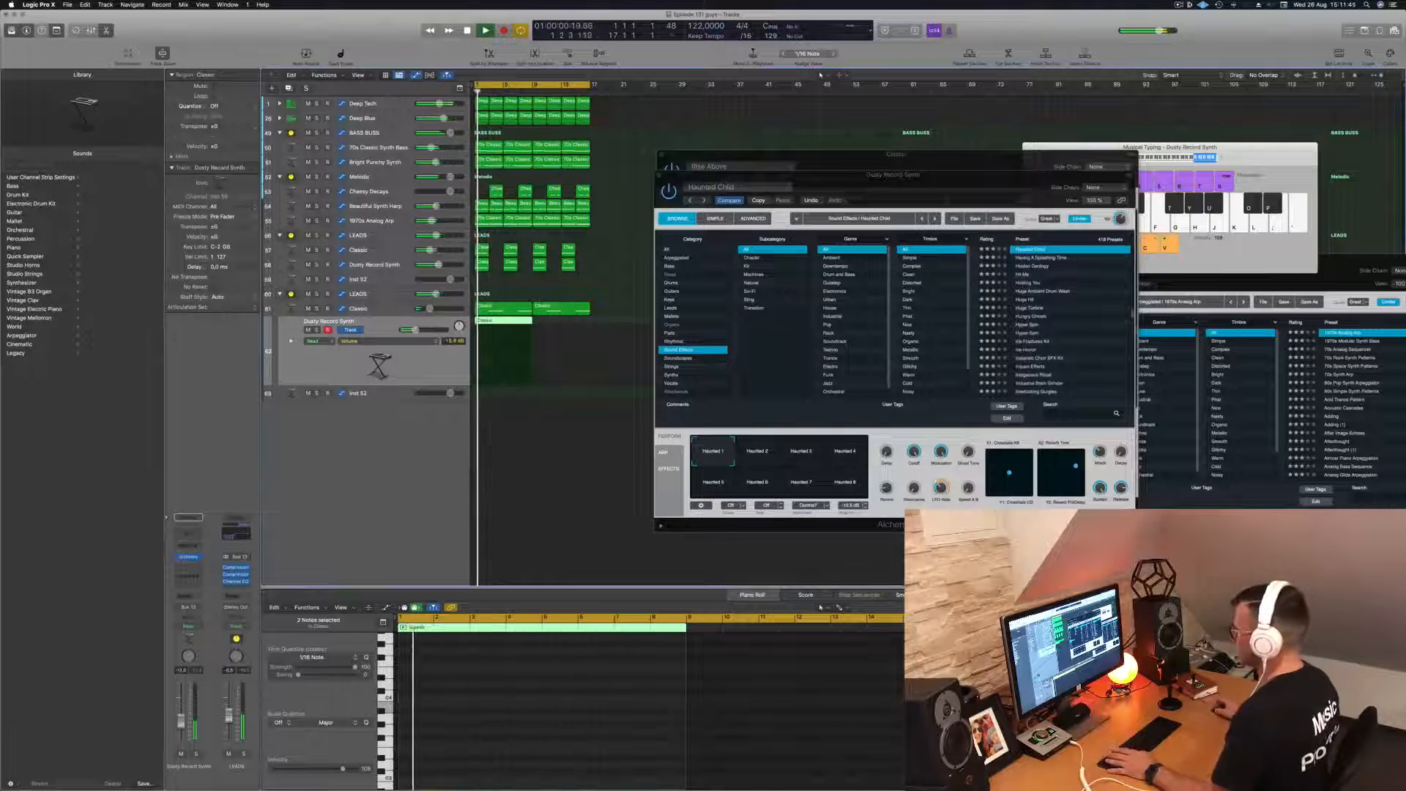
{"action": "scroll", "coordinate": [1037, 338], "scroll_direction": "down", "scroll_amount": 3}
{"action": "left_click", "coordinate": [1037, 338]}
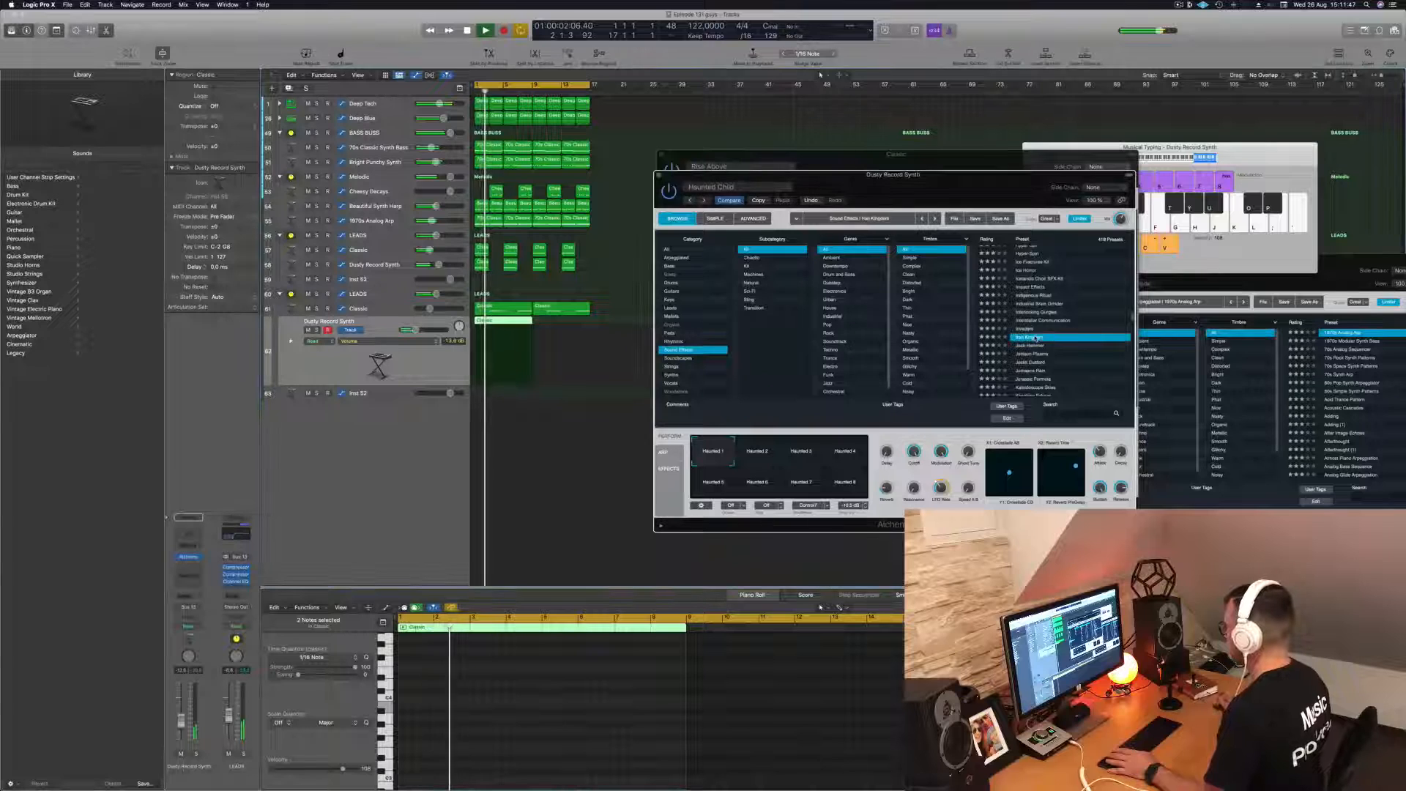
{"action": "key", "text": "space"}
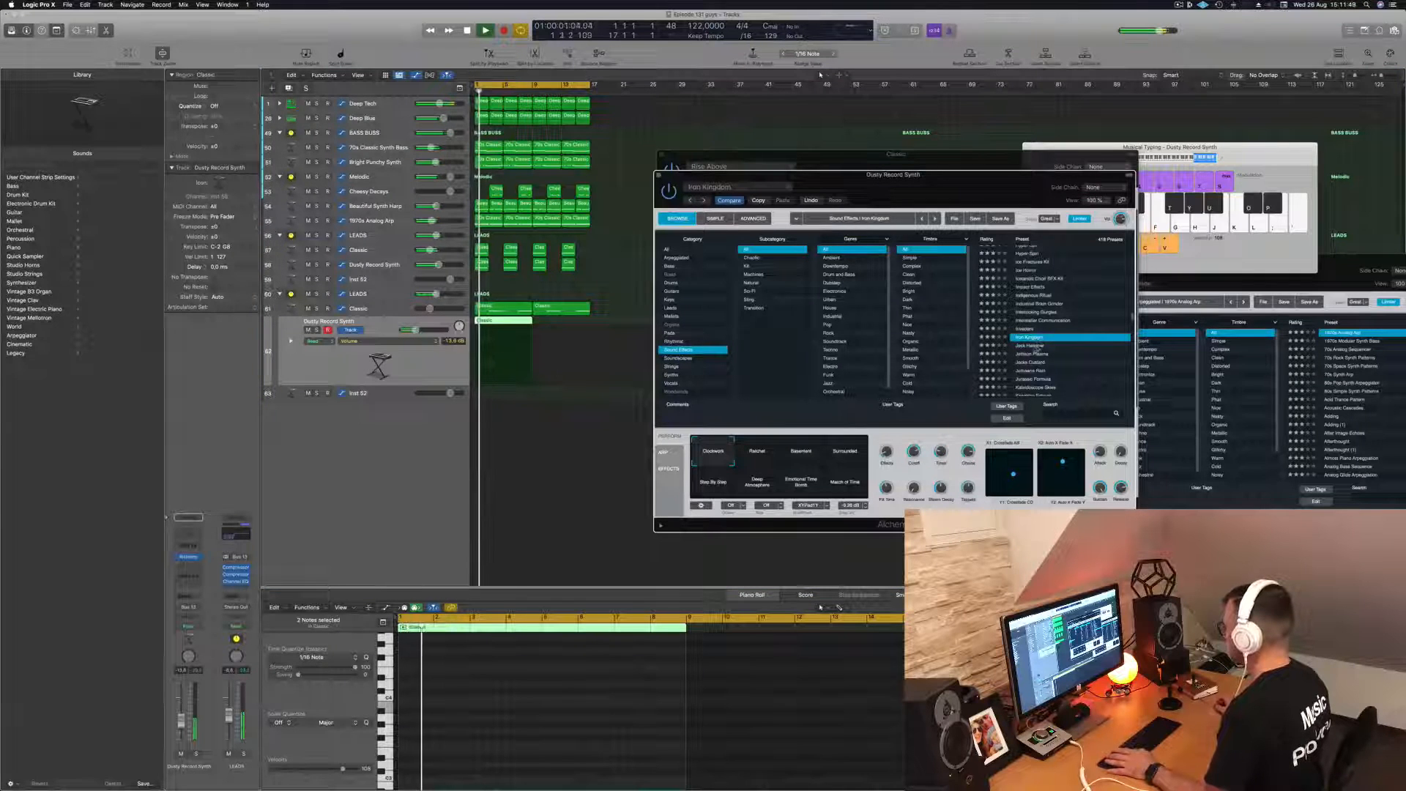
{"action": "left_click", "coordinate": [1036, 345]}
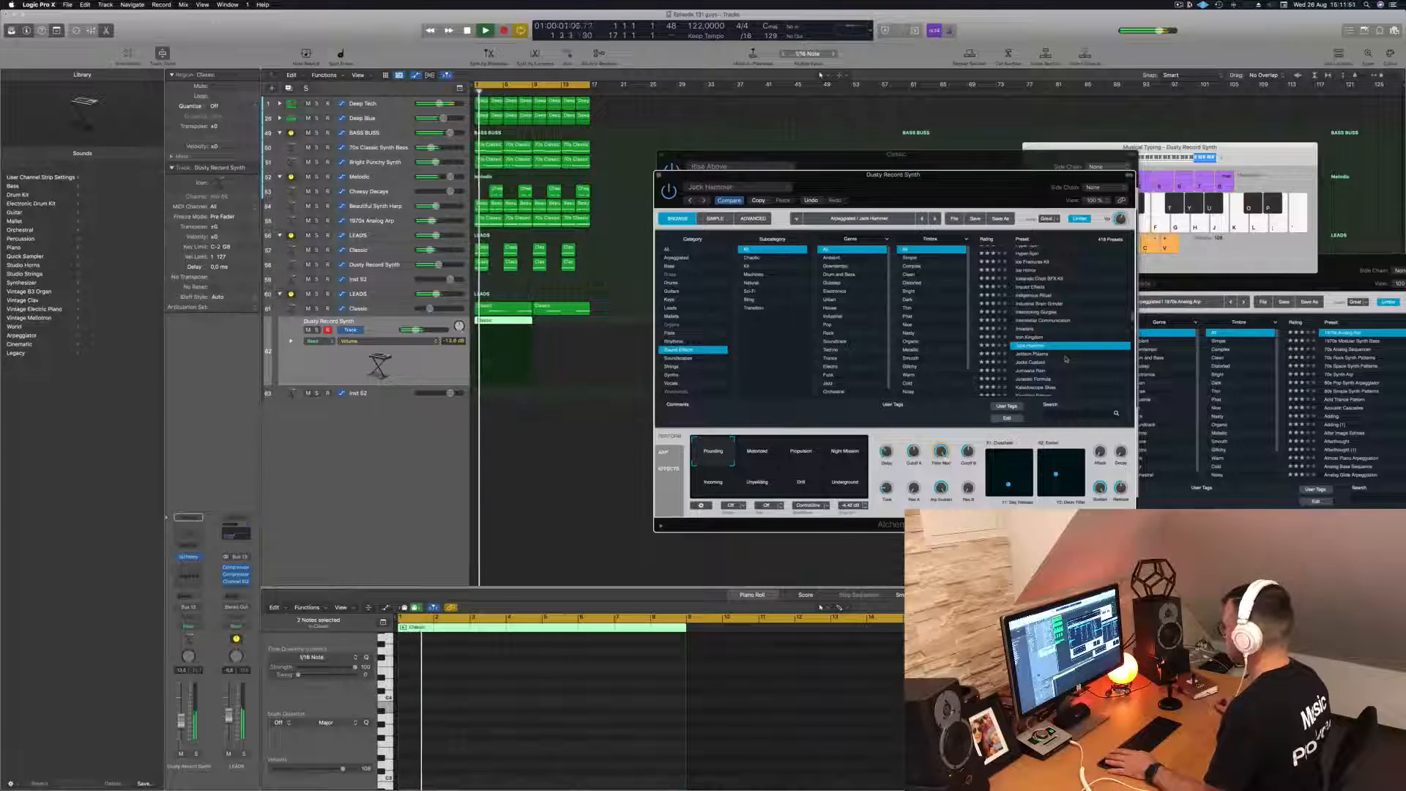
- Load the Liquid Ambience preset on the Dusty Record Synth track and show its region's notes in the Piano Roll
{"action": "scroll", "coordinate": [1065, 359], "scroll_direction": "down", "scroll_amount": 3}
{"action": "left_click", "coordinate": [1039, 339]}
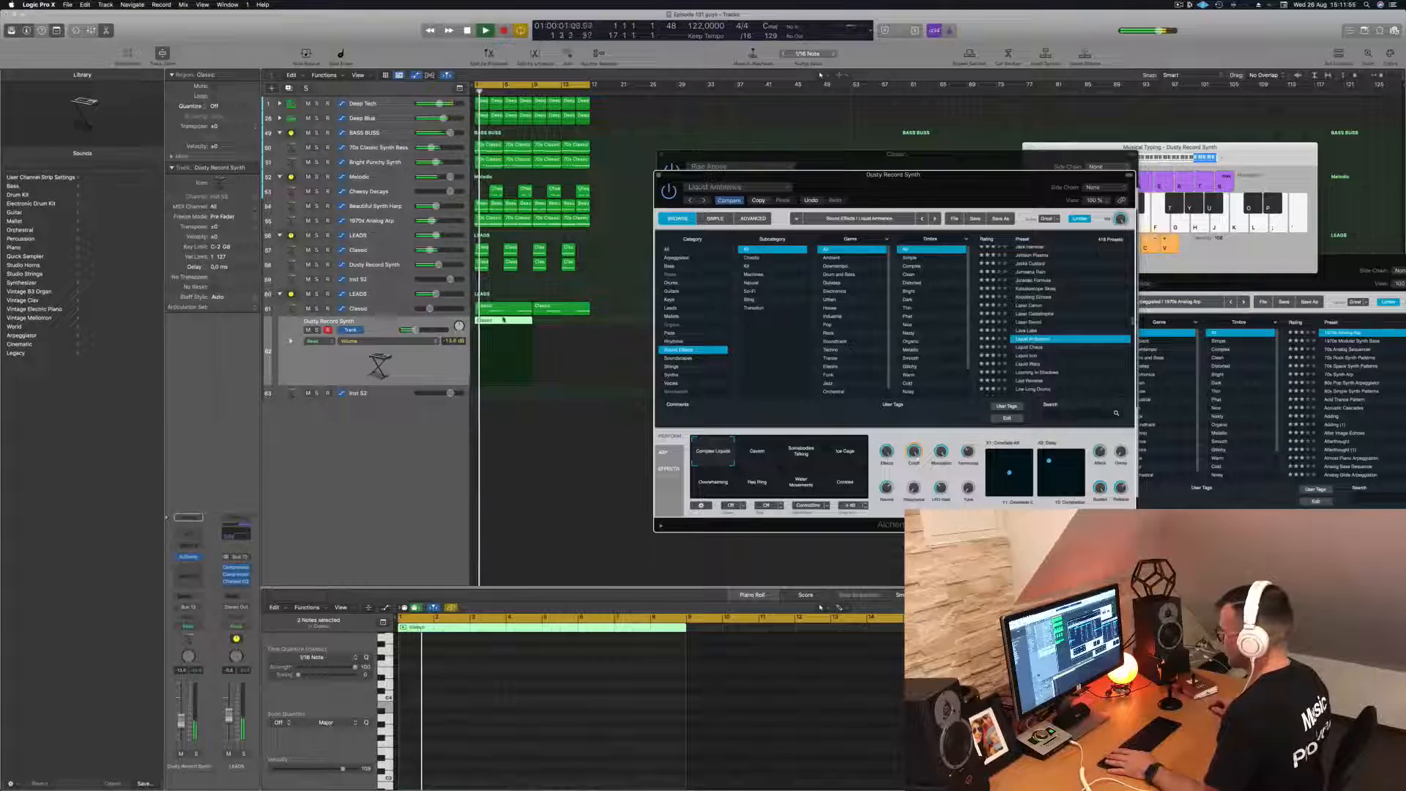
{"action": "left_click", "coordinate": [467, 688]}
{"action": "scroll", "coordinate": [467, 694], "scroll_direction": "up", "scroll_amount": 5}
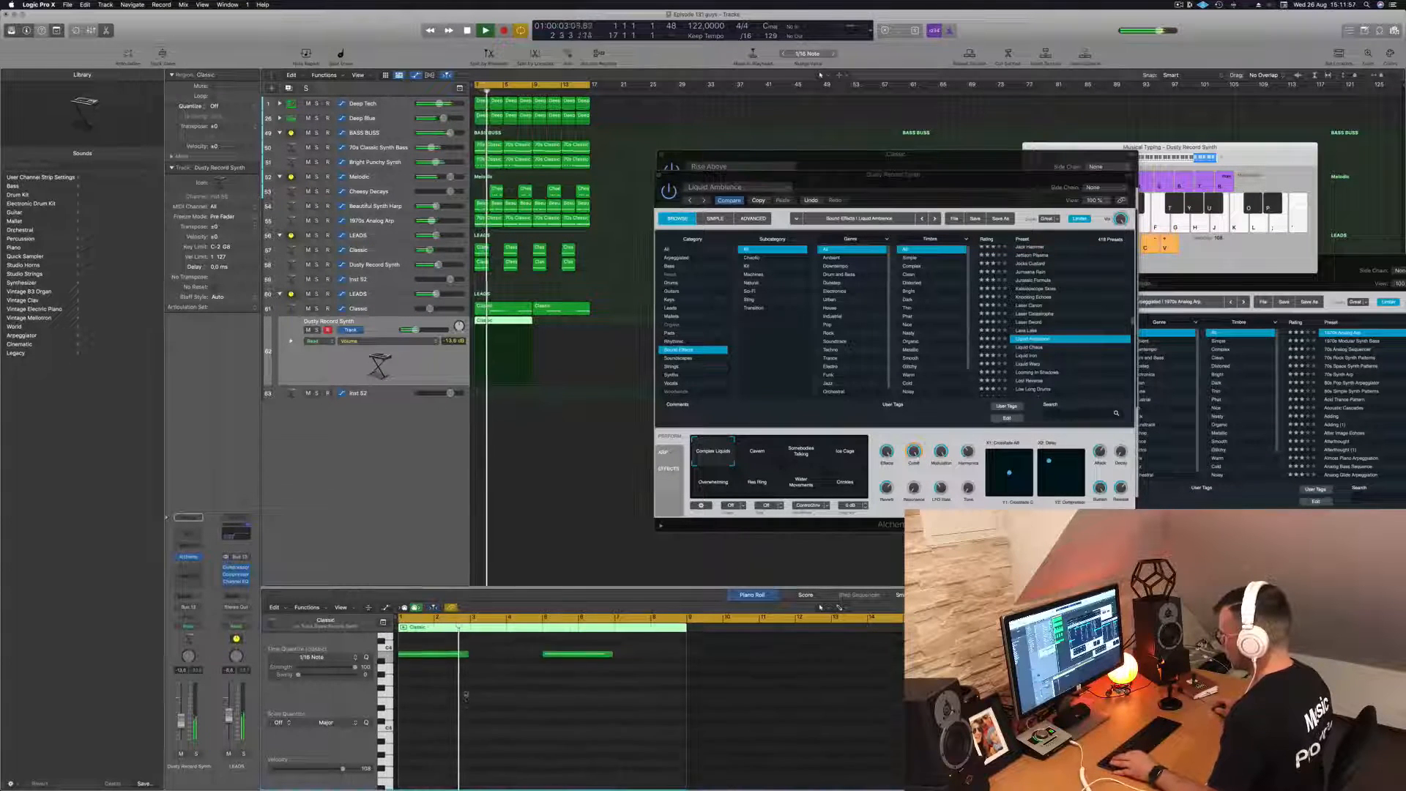
{"action": "scroll", "coordinate": [467, 694], "scroll_direction": "down", "scroll_amount": 3}
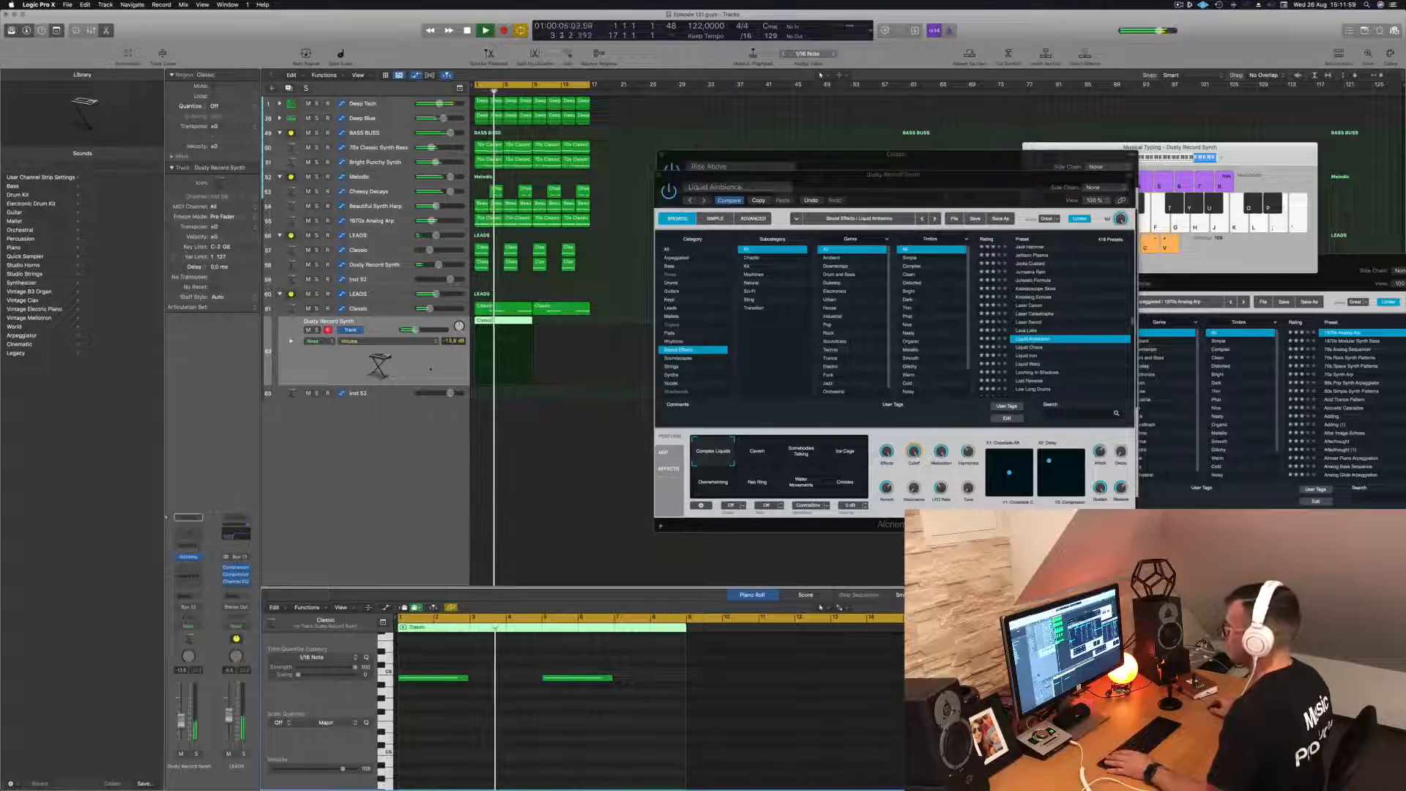
{"action": "left_click", "coordinate": [417, 365]}
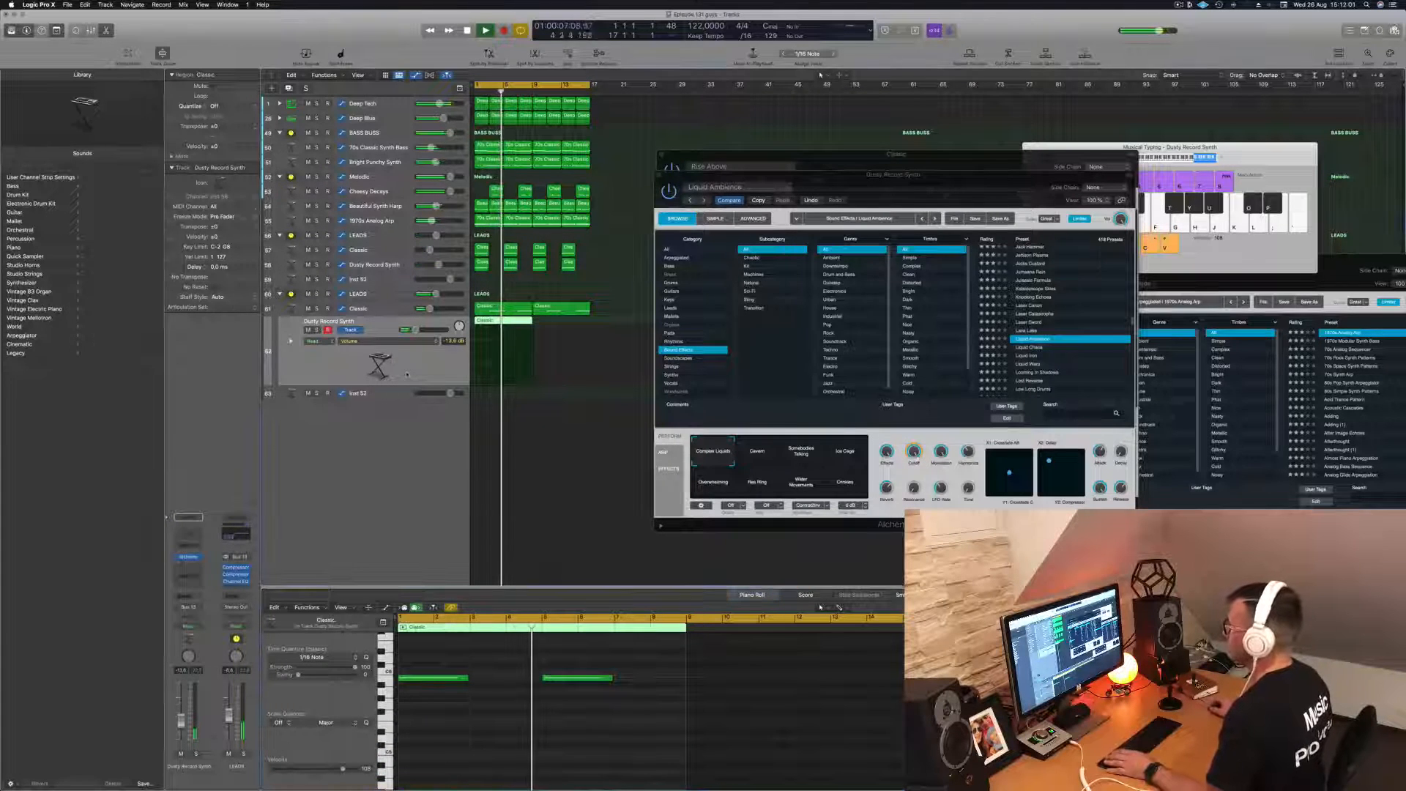
- Stop playback, copy the Dusty Record Synth region to bar 9 to fill the cycle, and close the stacked Alchemy windows
{"action": "key", "text": "space"}
{"action": "left_click_drag", "start_coordinate": [508, 323], "coordinate": [565, 324]}
{"action": "left_click_drag", "start_coordinate": [839, 178], "coordinate": [845, 182]}
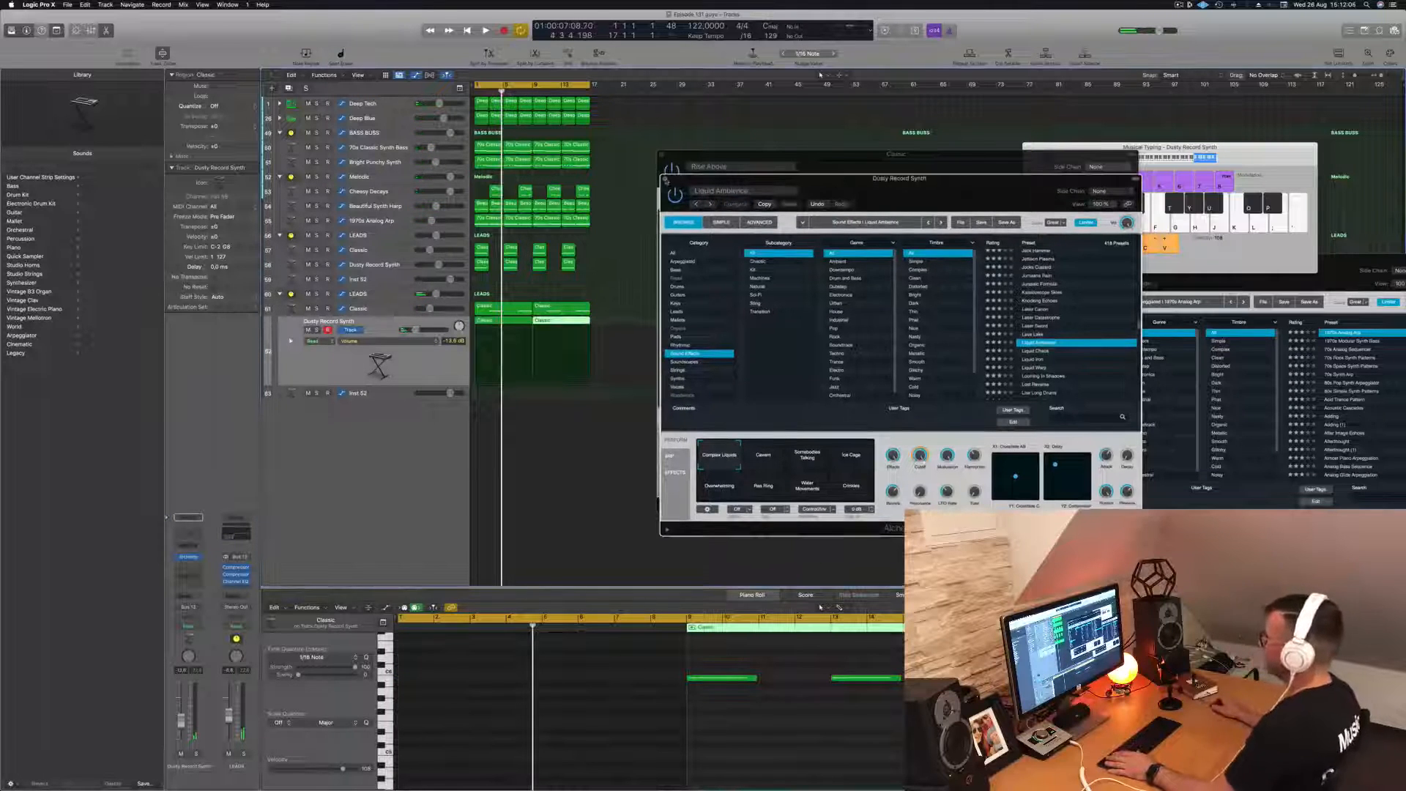
{"action": "left_click", "coordinate": [664, 156]}
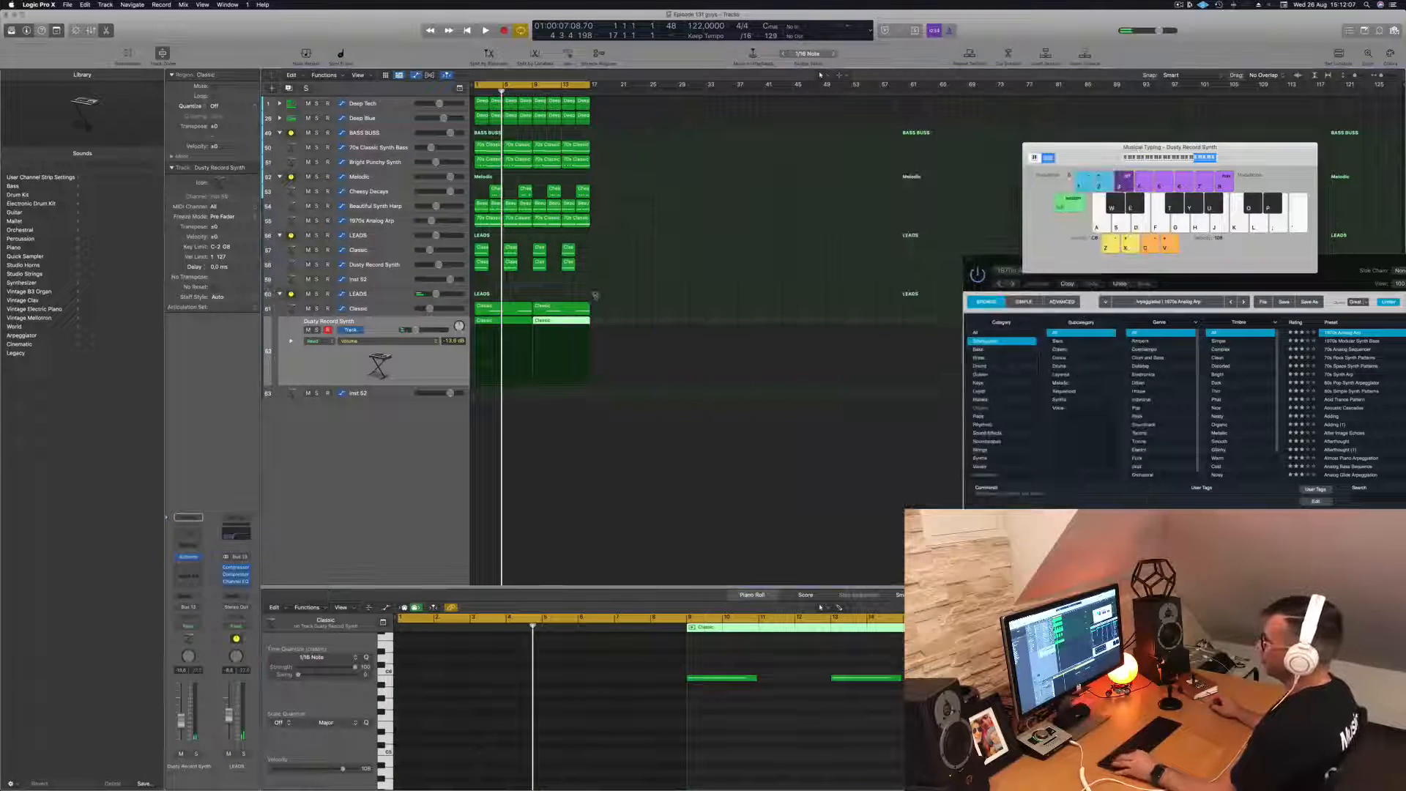
{"action": "scroll", "coordinate": [594, 295], "scroll_direction": "down", "scroll_amount": 1}
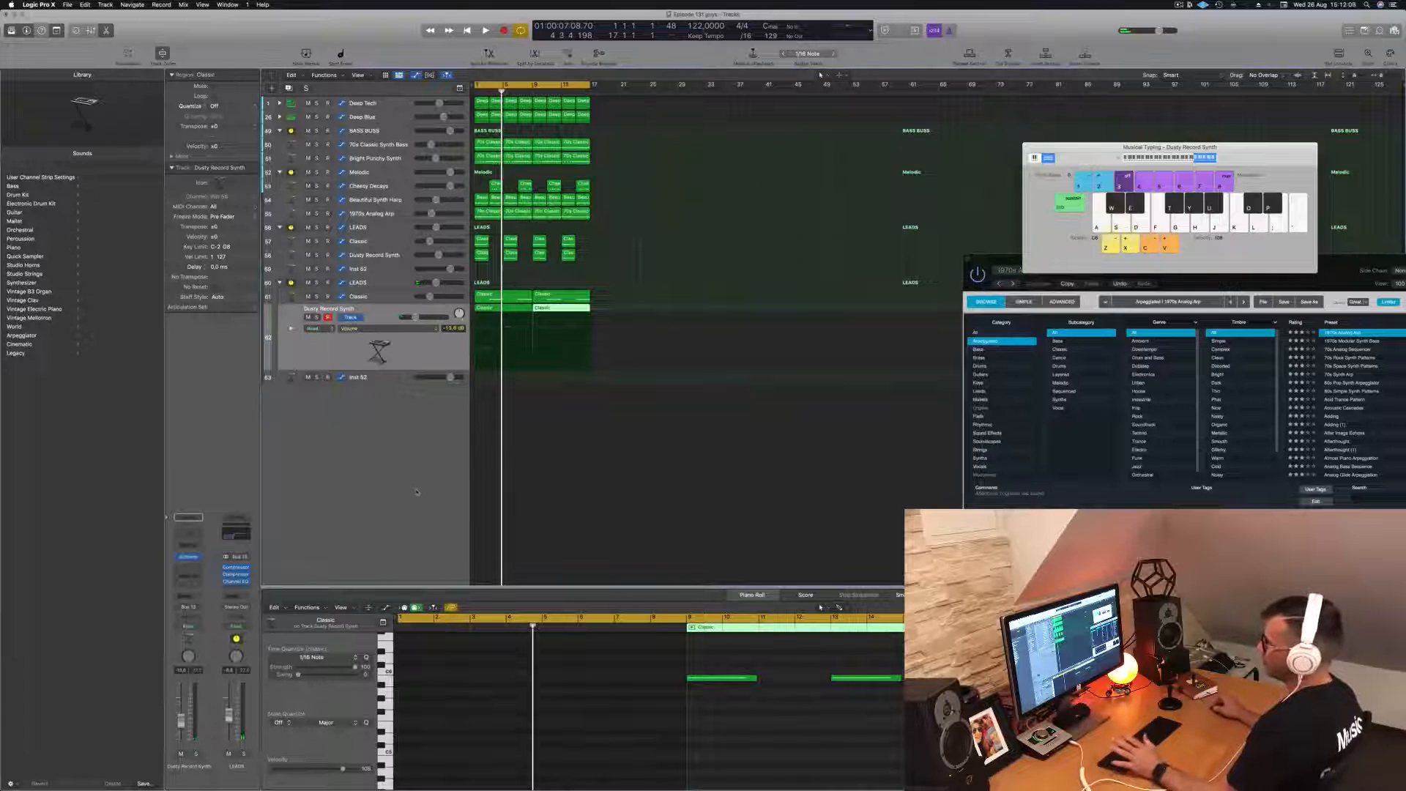
- Create one new audio track with Input 1 + 2 below the second LEADS stack
{"action": "left_click", "coordinate": [385, 285]}
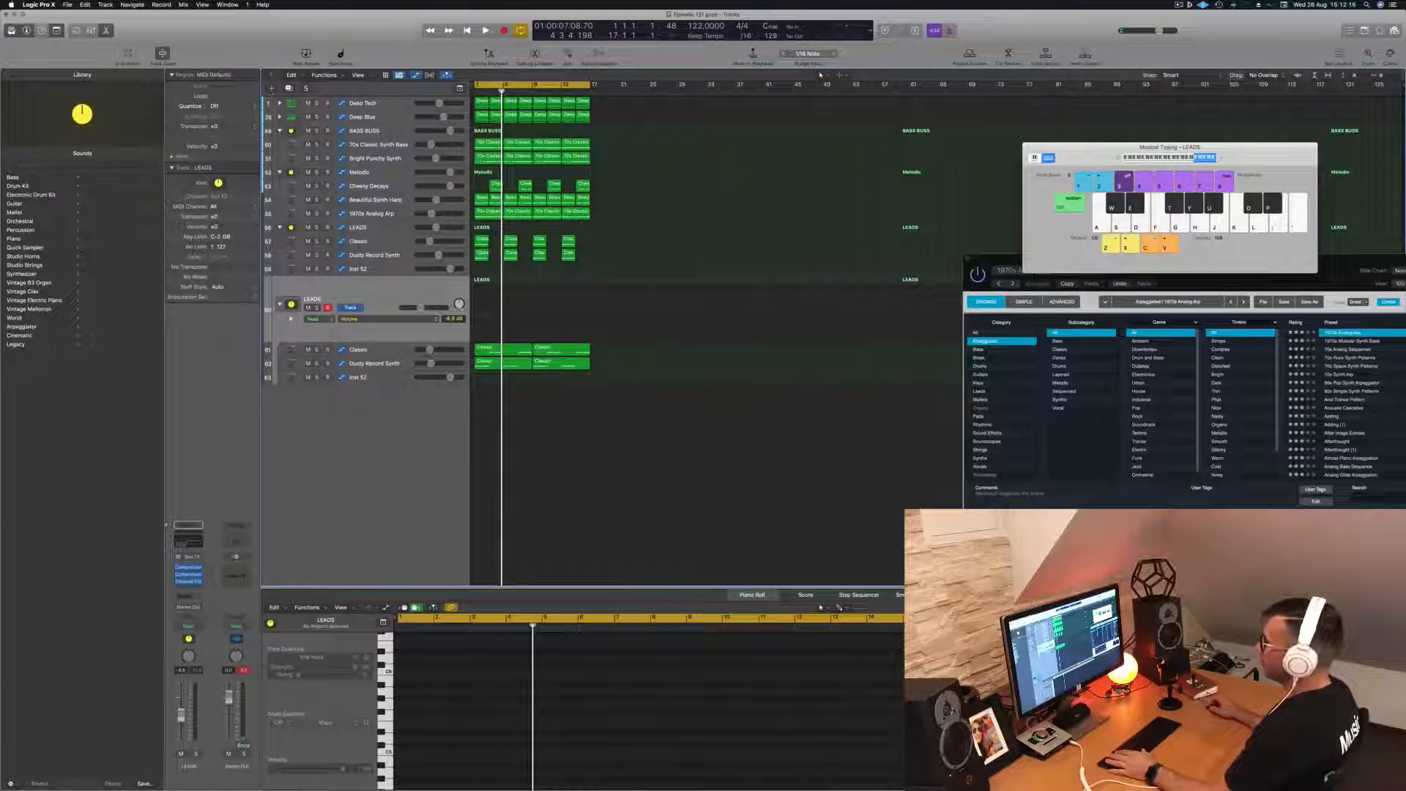
{"action": "left_click", "coordinate": [271, 88]}
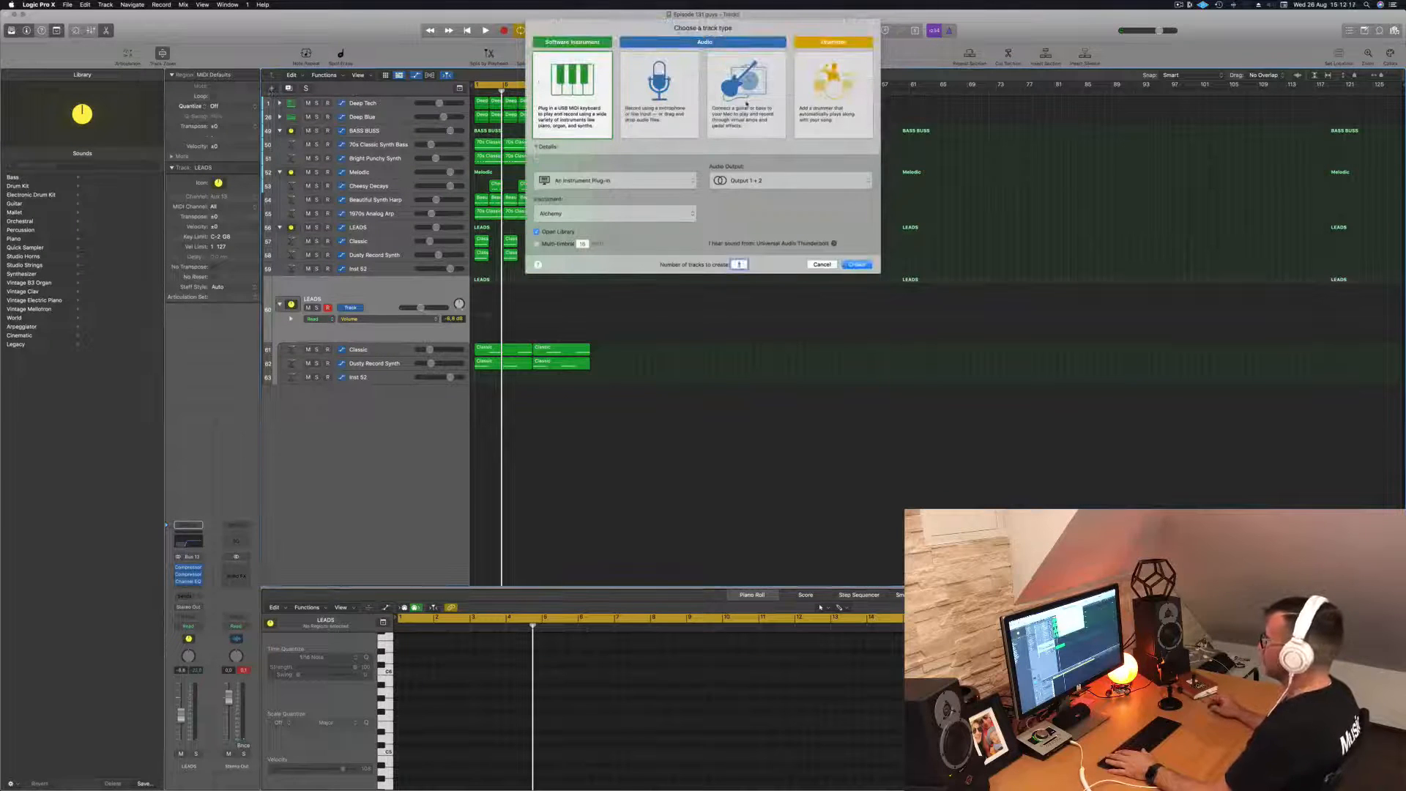
{"action": "left_click", "coordinate": [665, 109]}
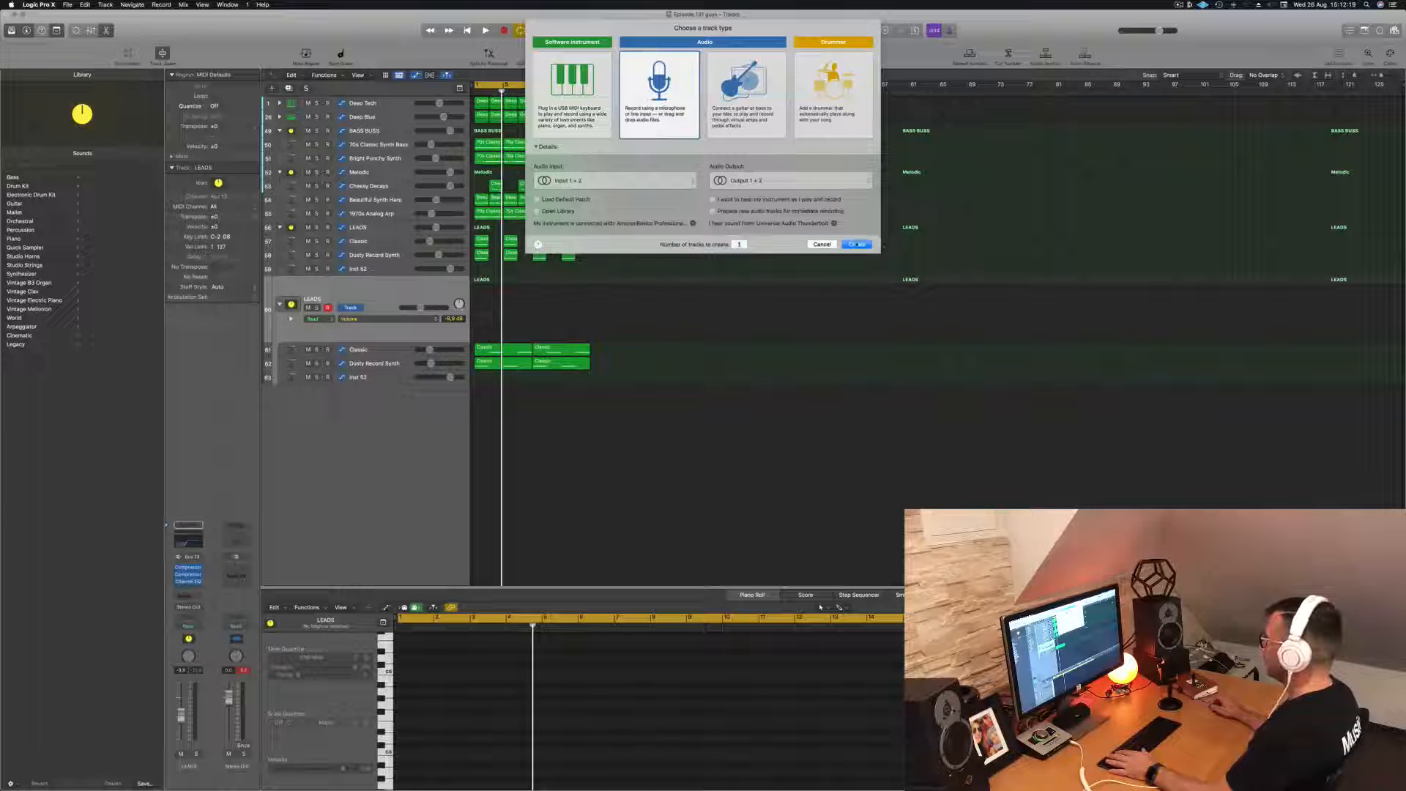
{"action": "left_click", "coordinate": [857, 245]}
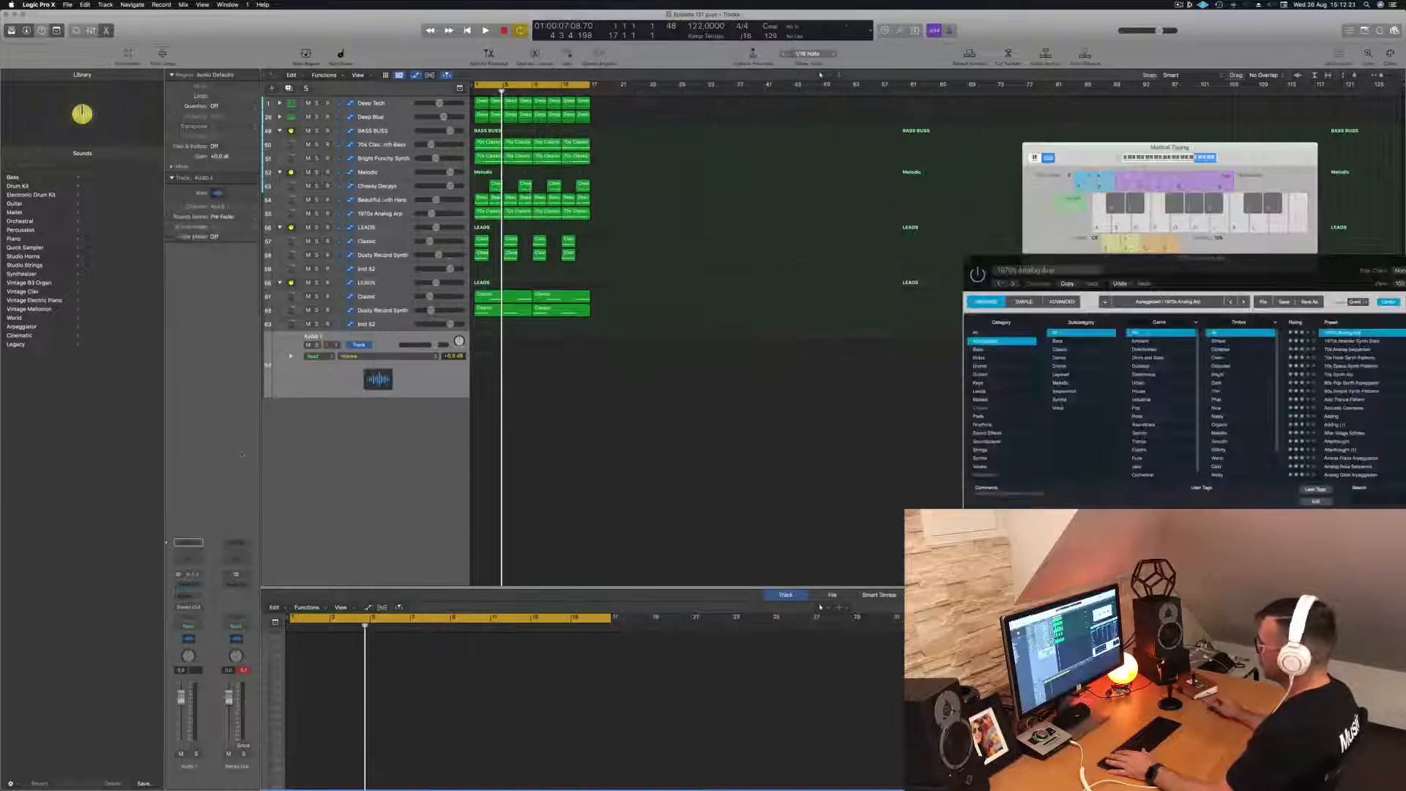
{"action": "key", "text": "super+z"}
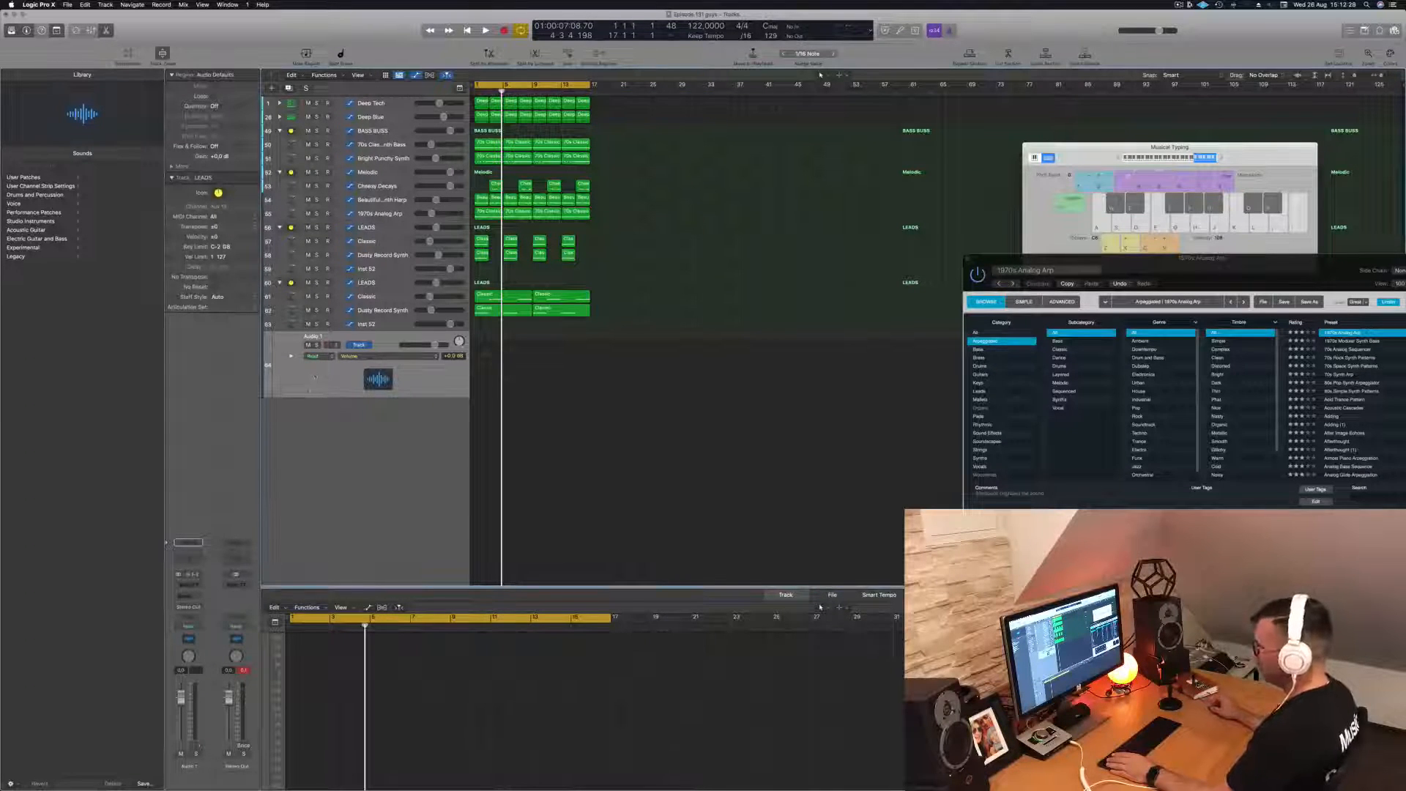
- Record-enable the new audio track, record a take of about two bars from the start of the loop and play it back
{"action": "left_click", "coordinate": [193, 748]}
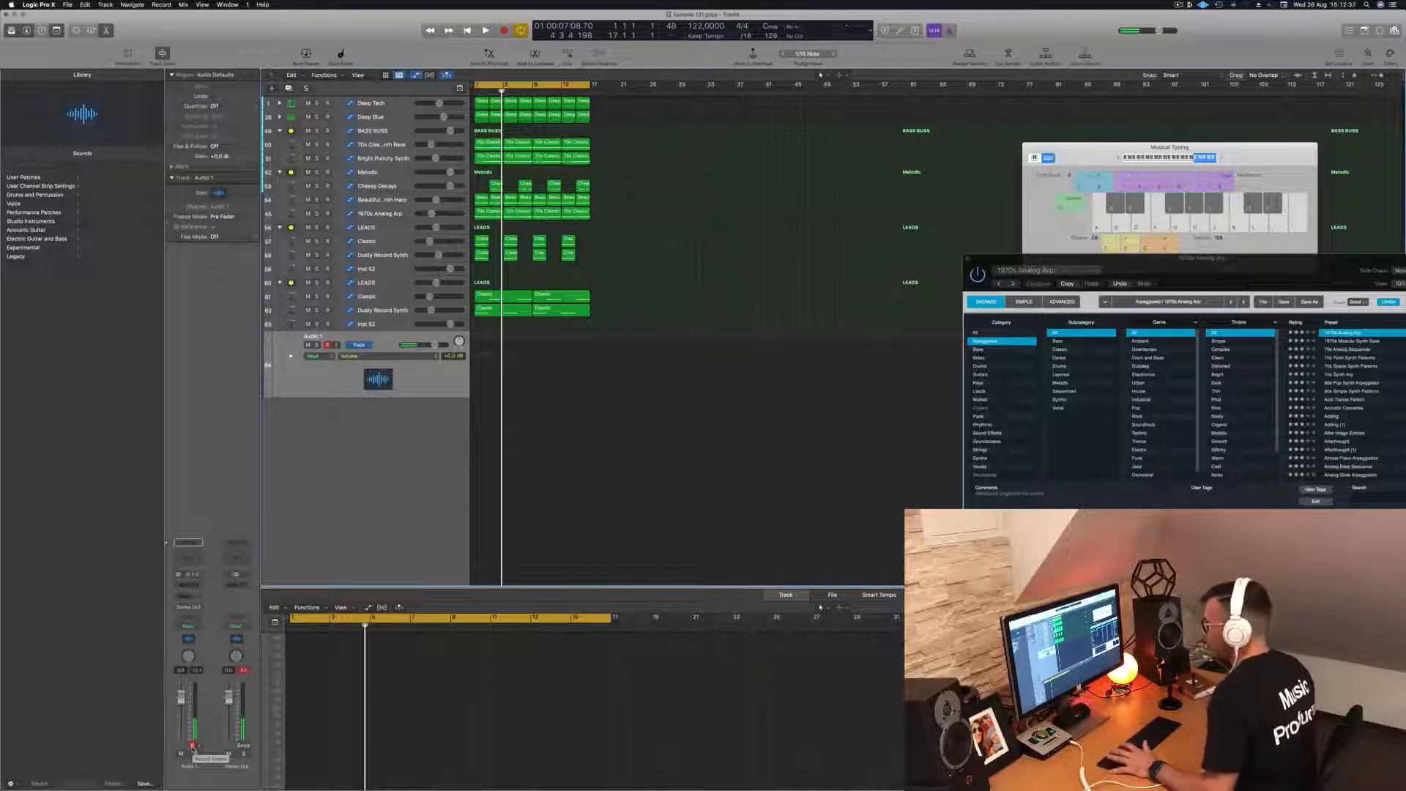
{"action": "key", "text": "r"}
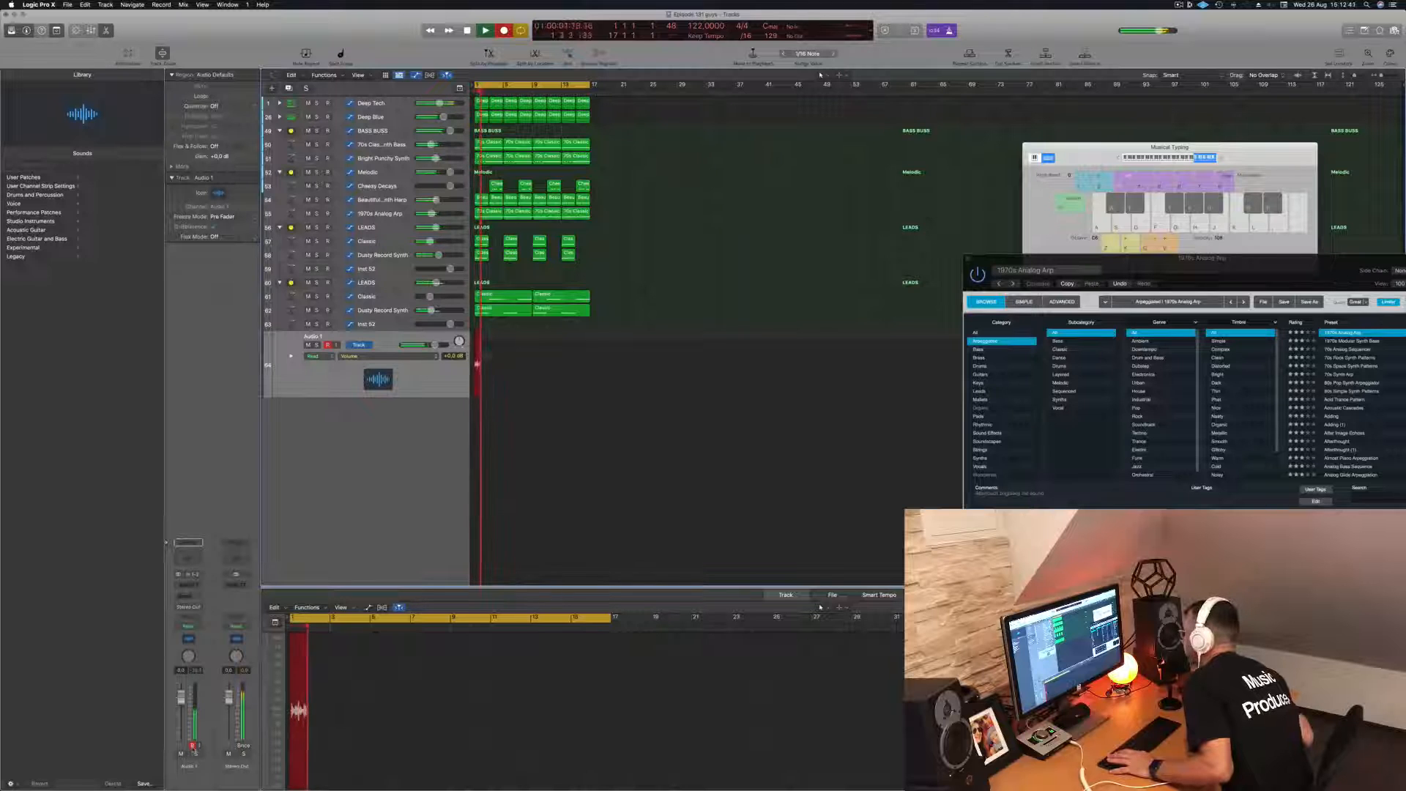
{"action": "key", "text": "space"}
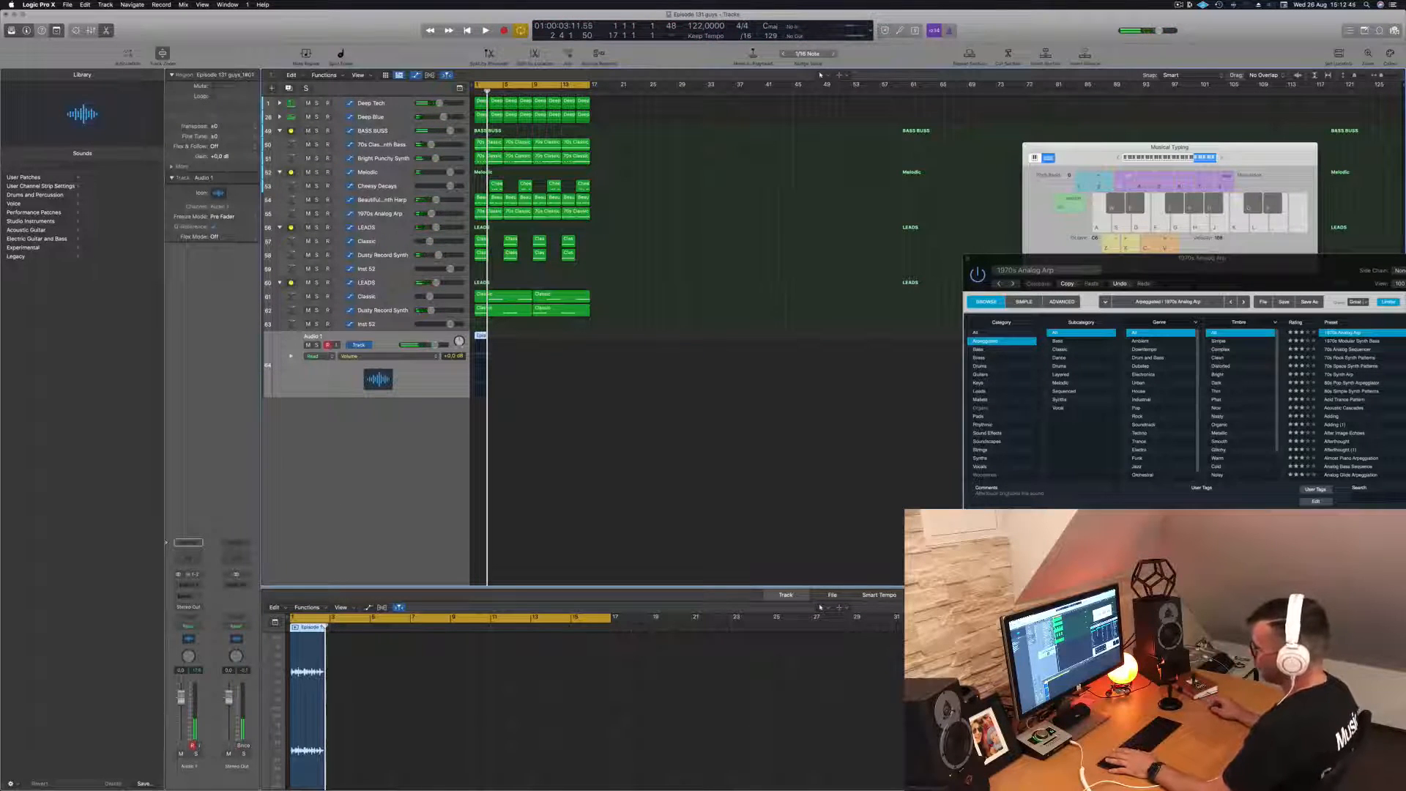
{"action": "key", "text": "Return"}
{"action": "key", "text": "space"}
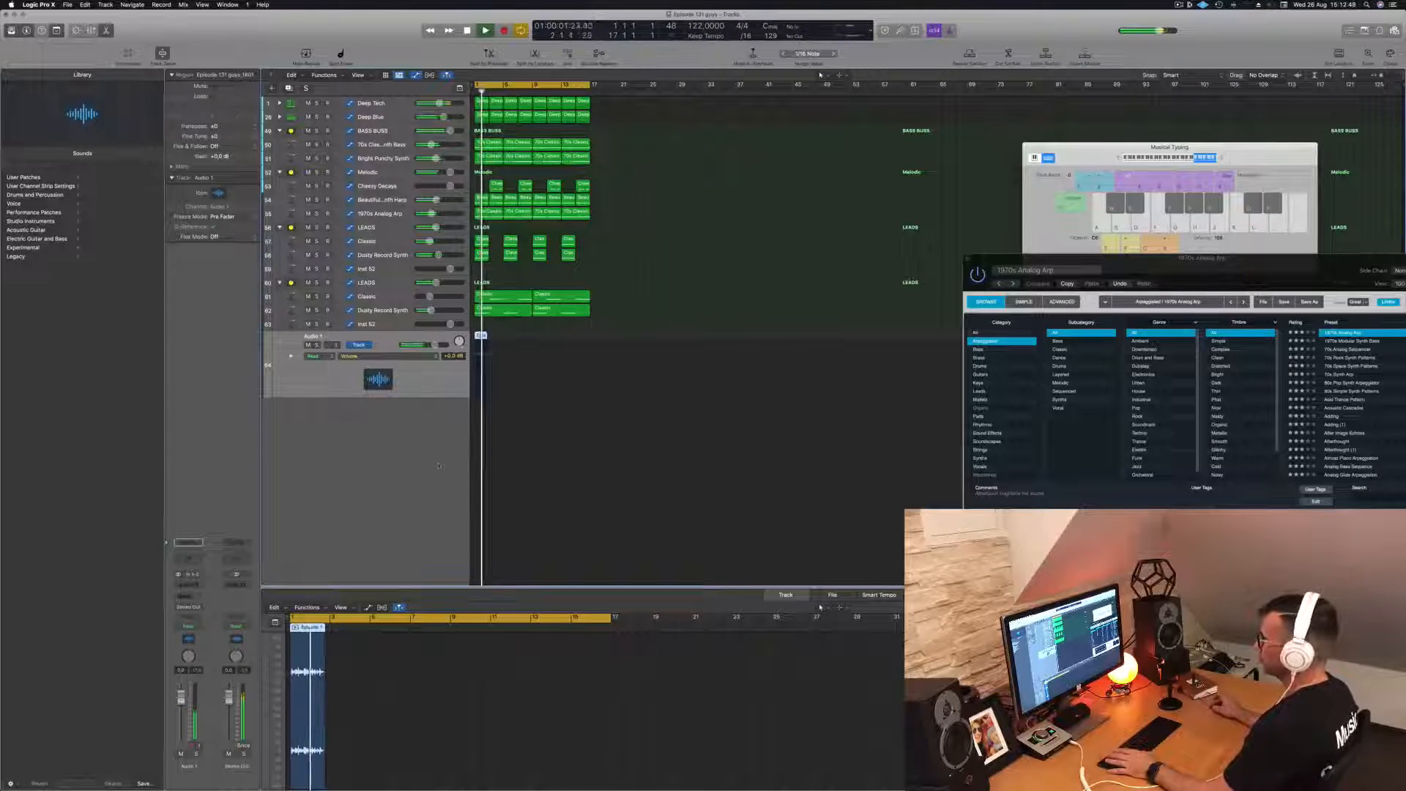
{"action": "key", "text": "space"}
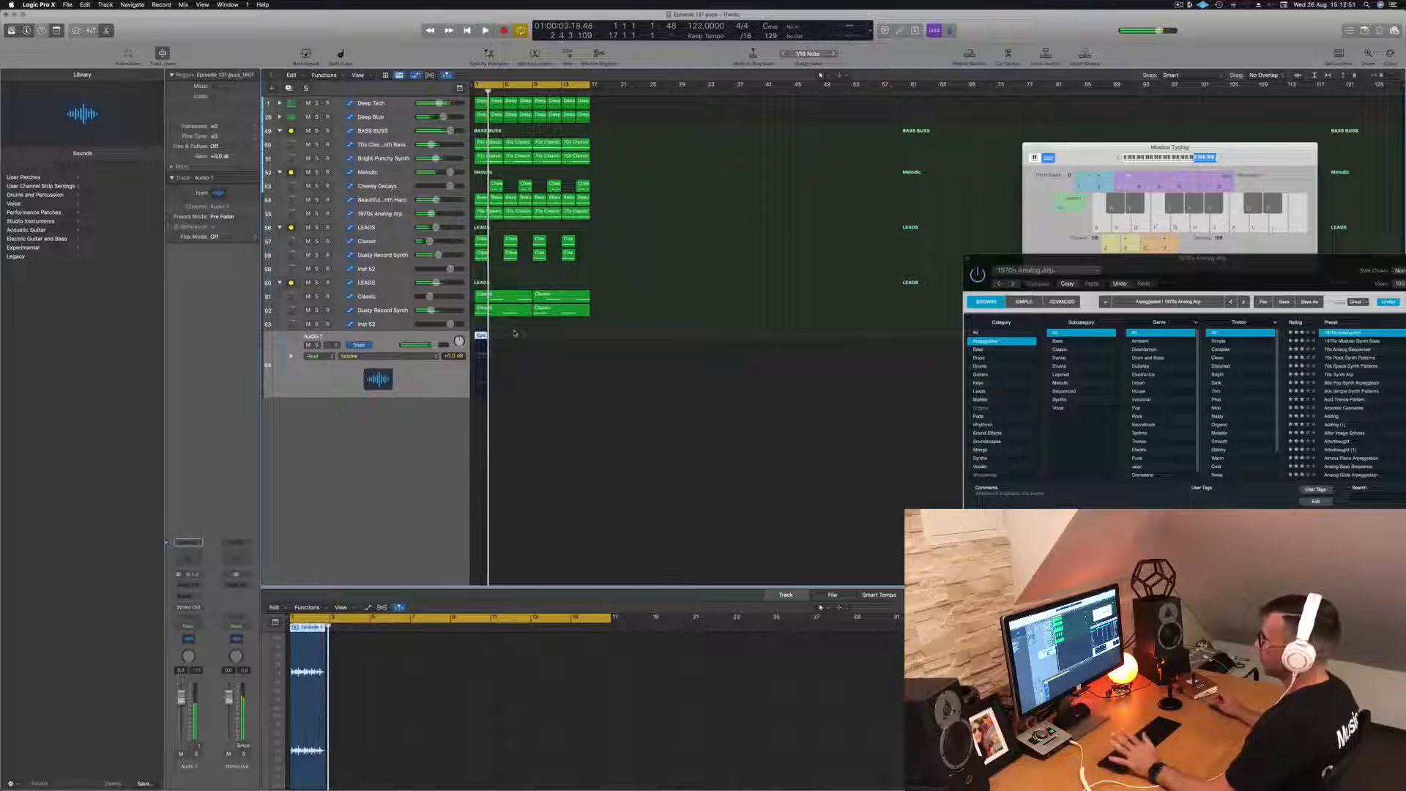
- Rename the new audio track as SINGER
{"action": "double_click", "coordinate": [309, 337]}
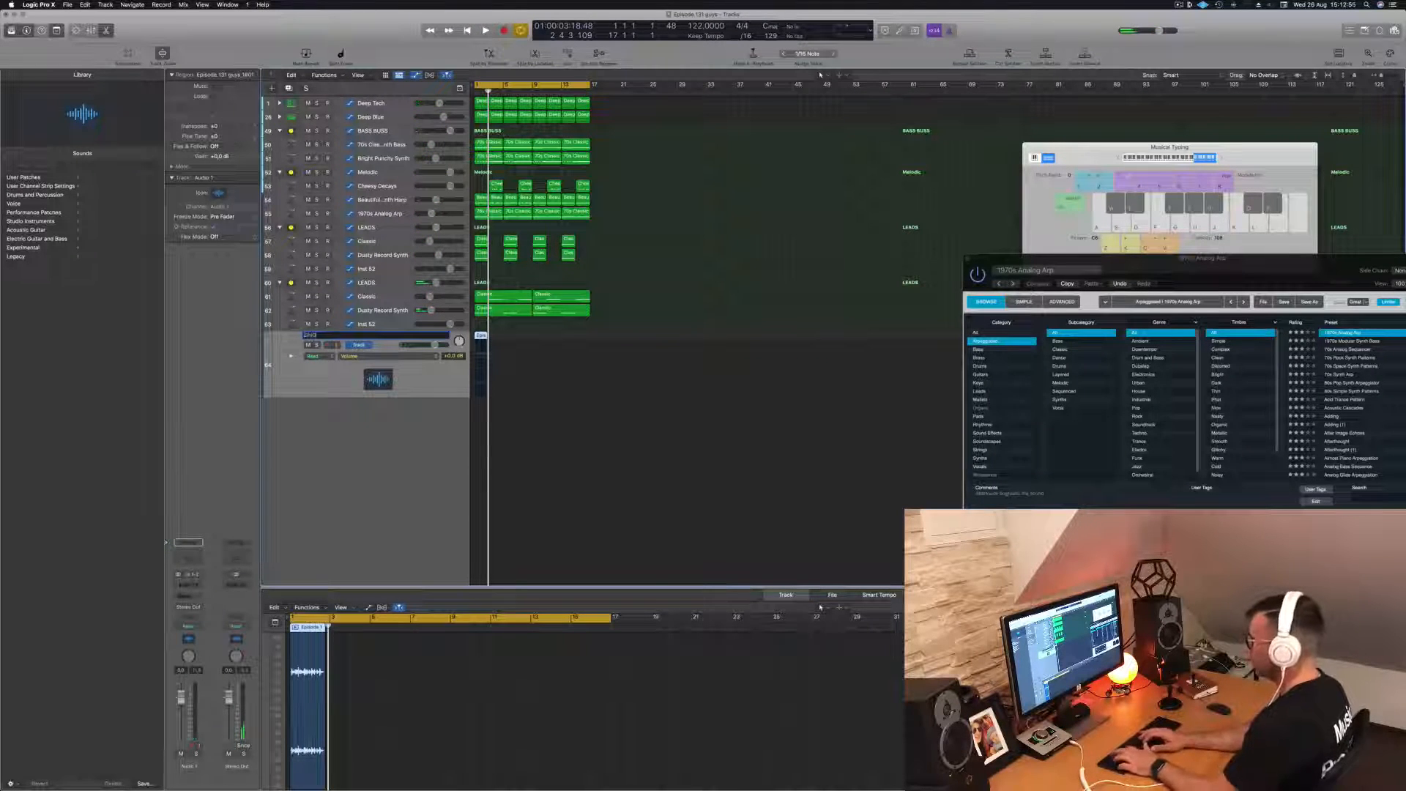
{"action": "type", "text": "SINGER"}
{"action": "key", "text": "Return"}
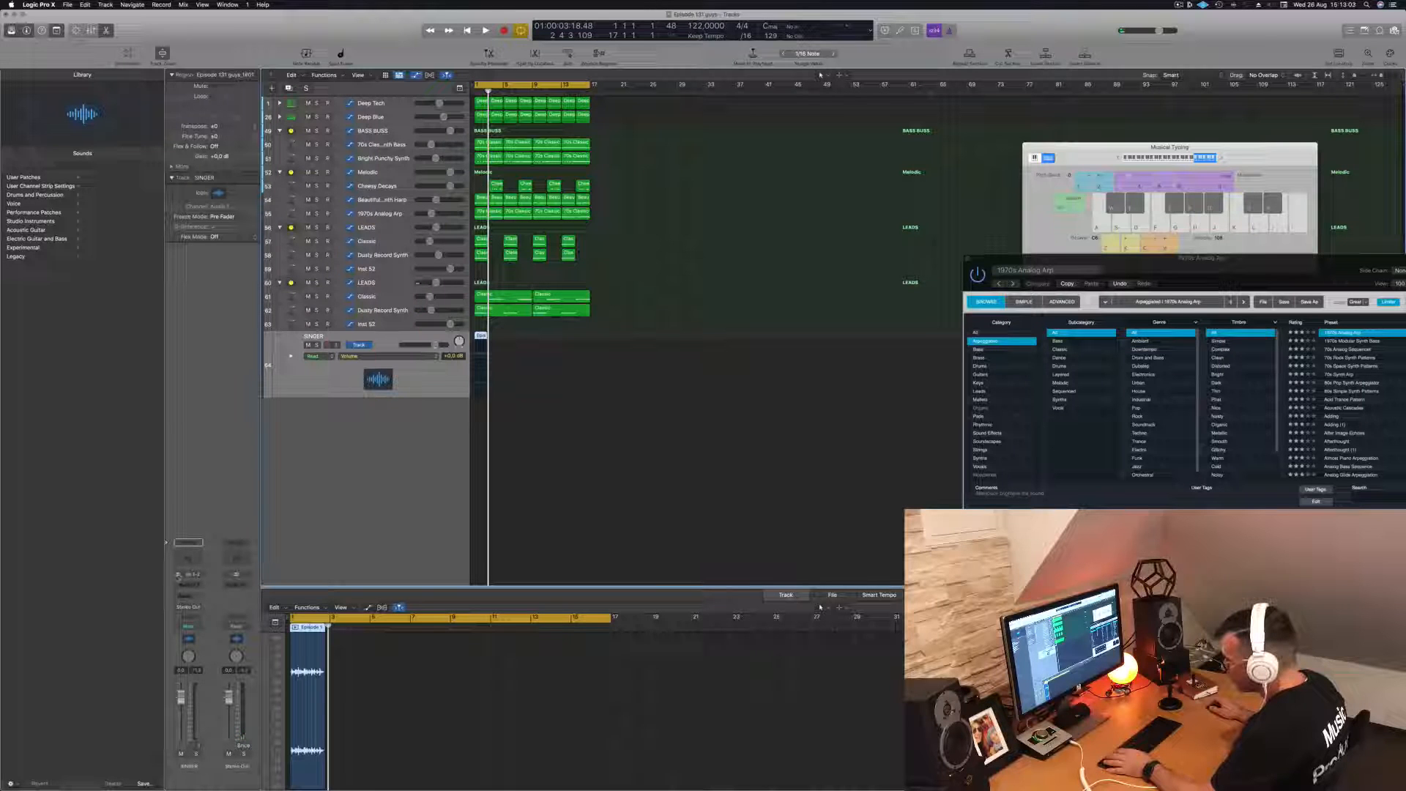
- Replay the loop with the recorded take and mute the SINGER track
{"action": "key", "text": "space"}
{"action": "key", "text": "space"}
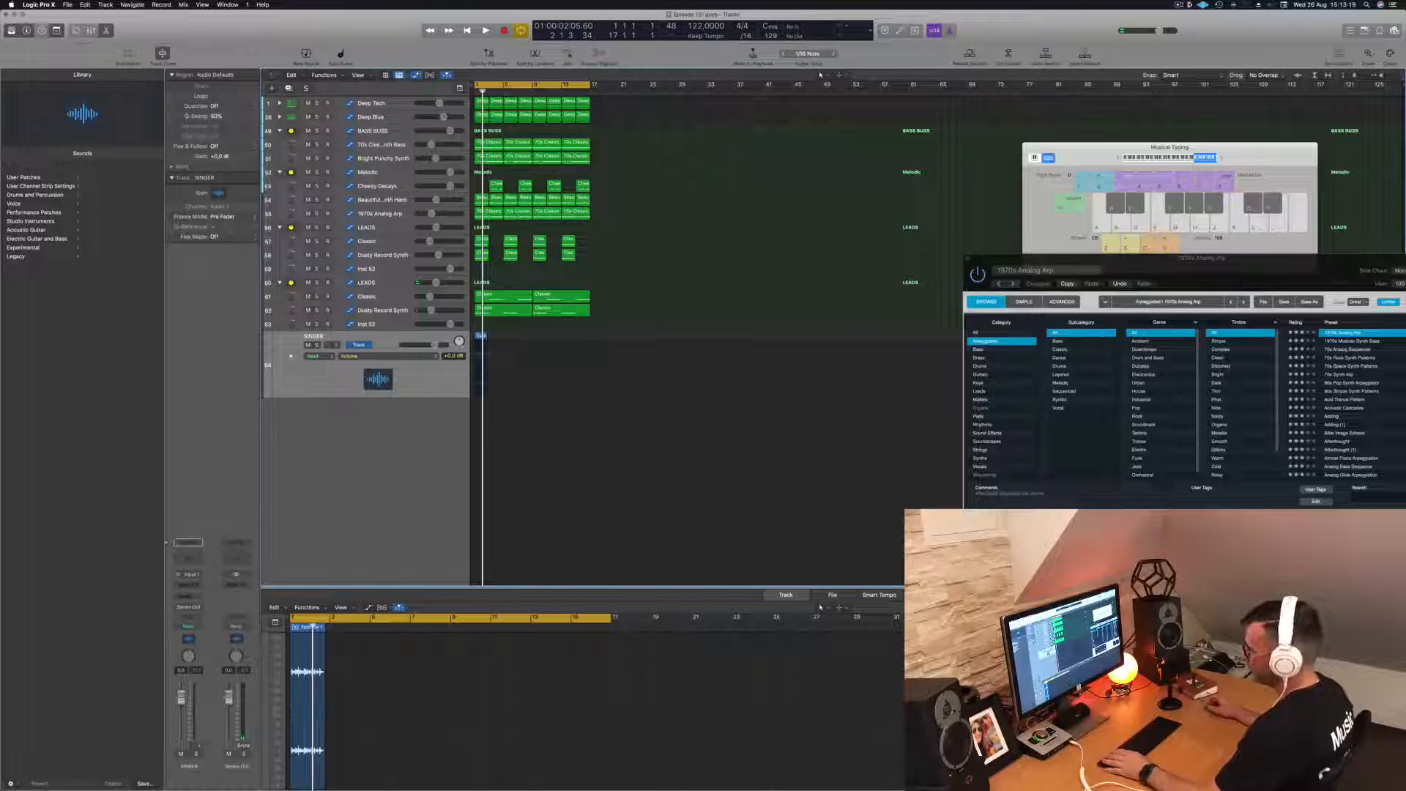
{"action": "key", "text": "space"}
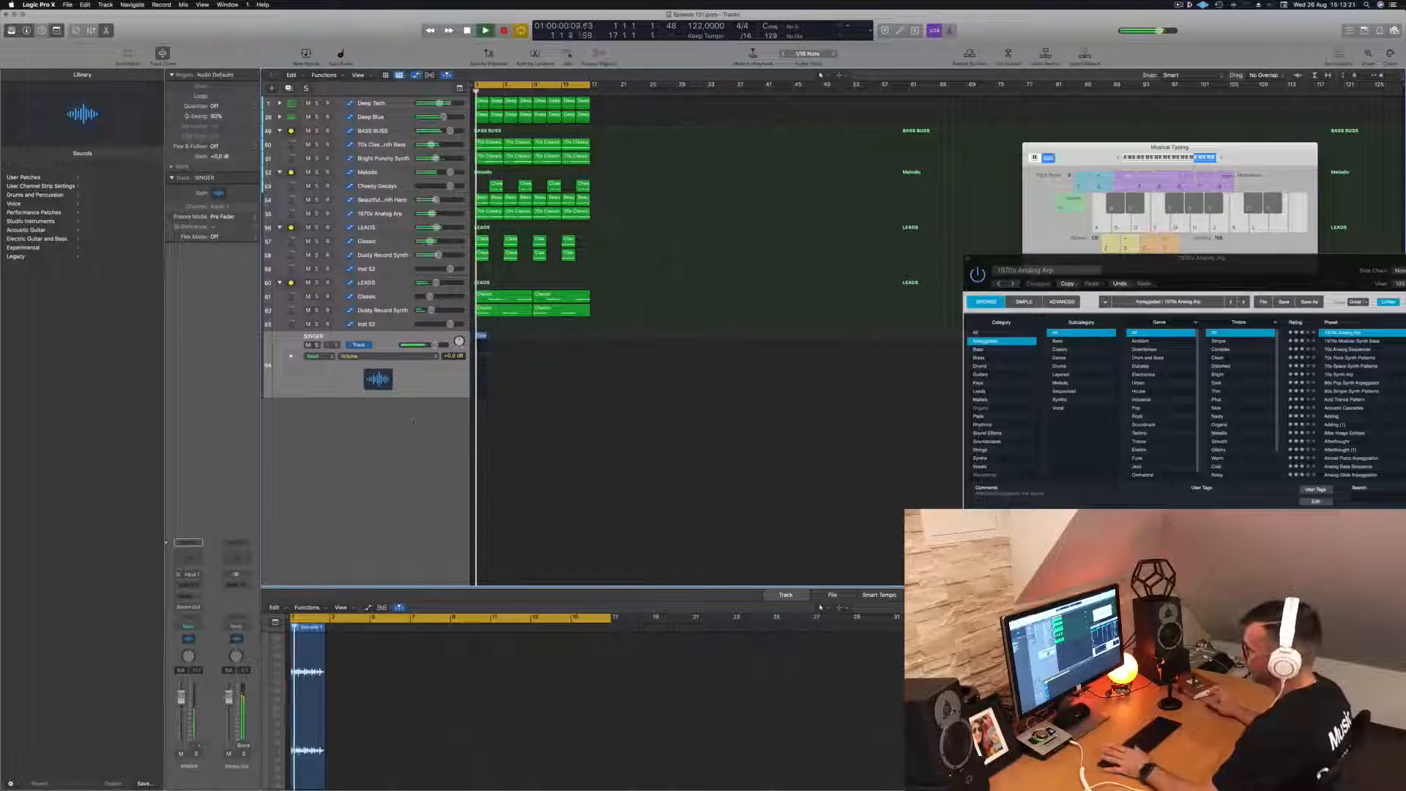
{"action": "key", "text": "ctrl+m"}
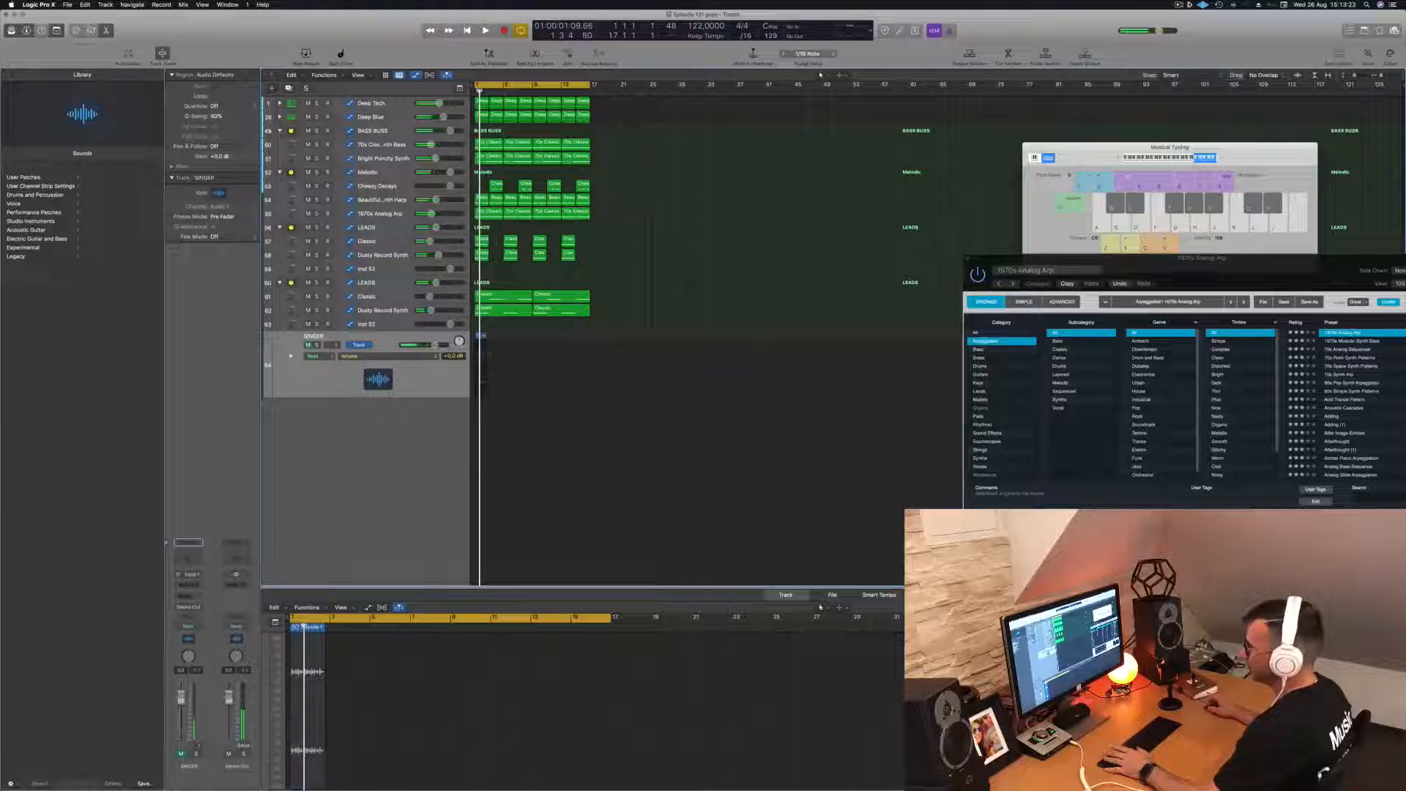
{"action": "key", "text": "Return"}
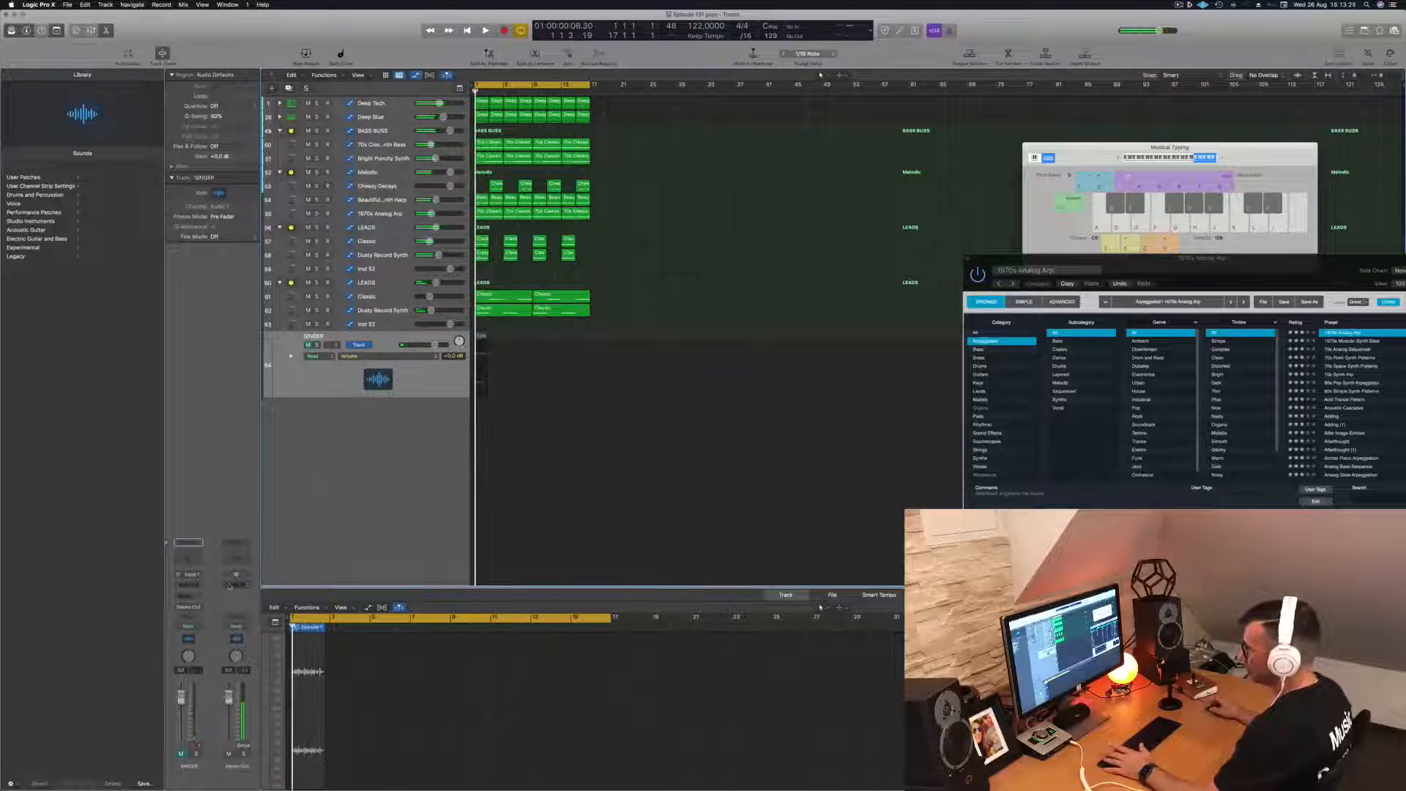
- Insert a stereo Compressor on the Stereo Out channel
{"action": "left_click", "coordinate": [230, 585]}
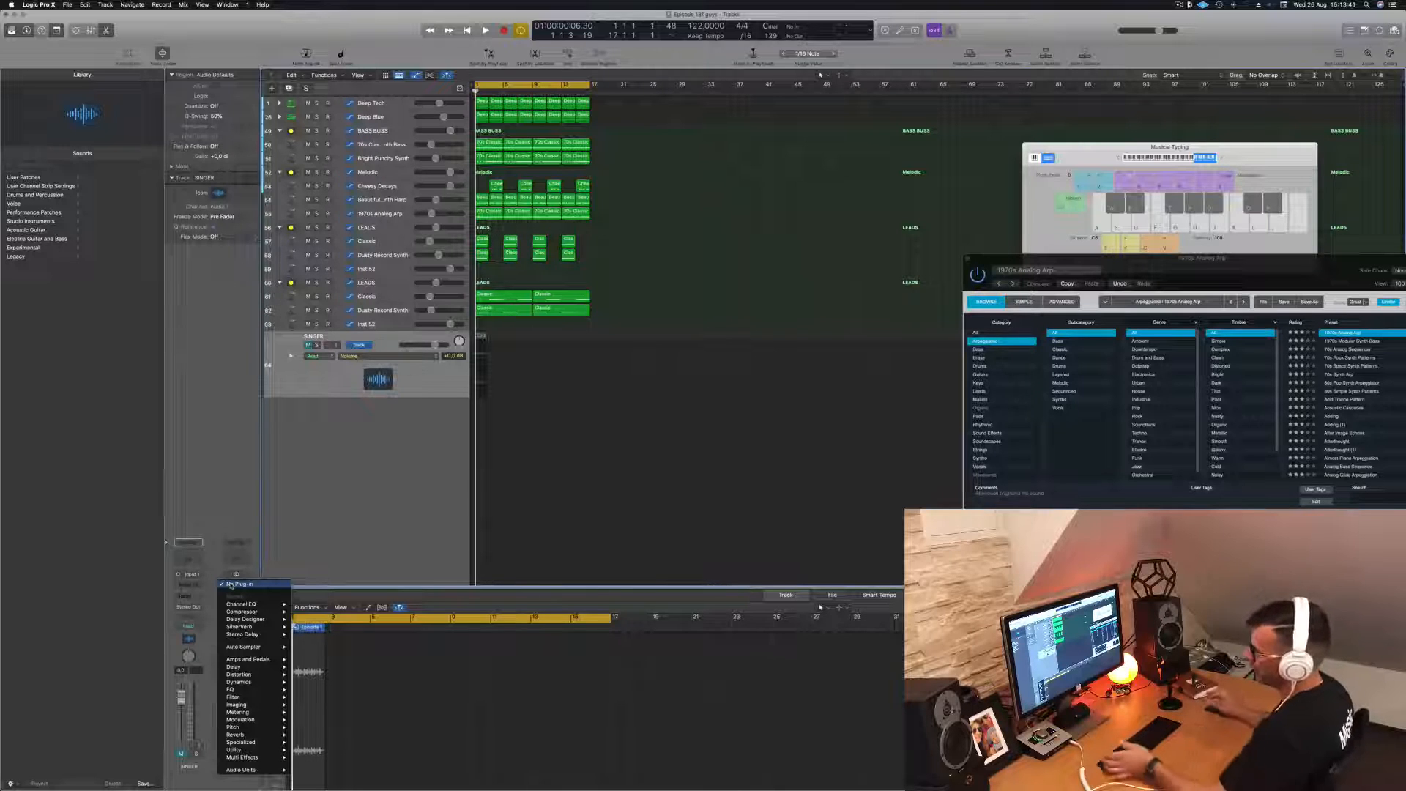
{"action": "mouse_move", "coordinate": [233, 613]}
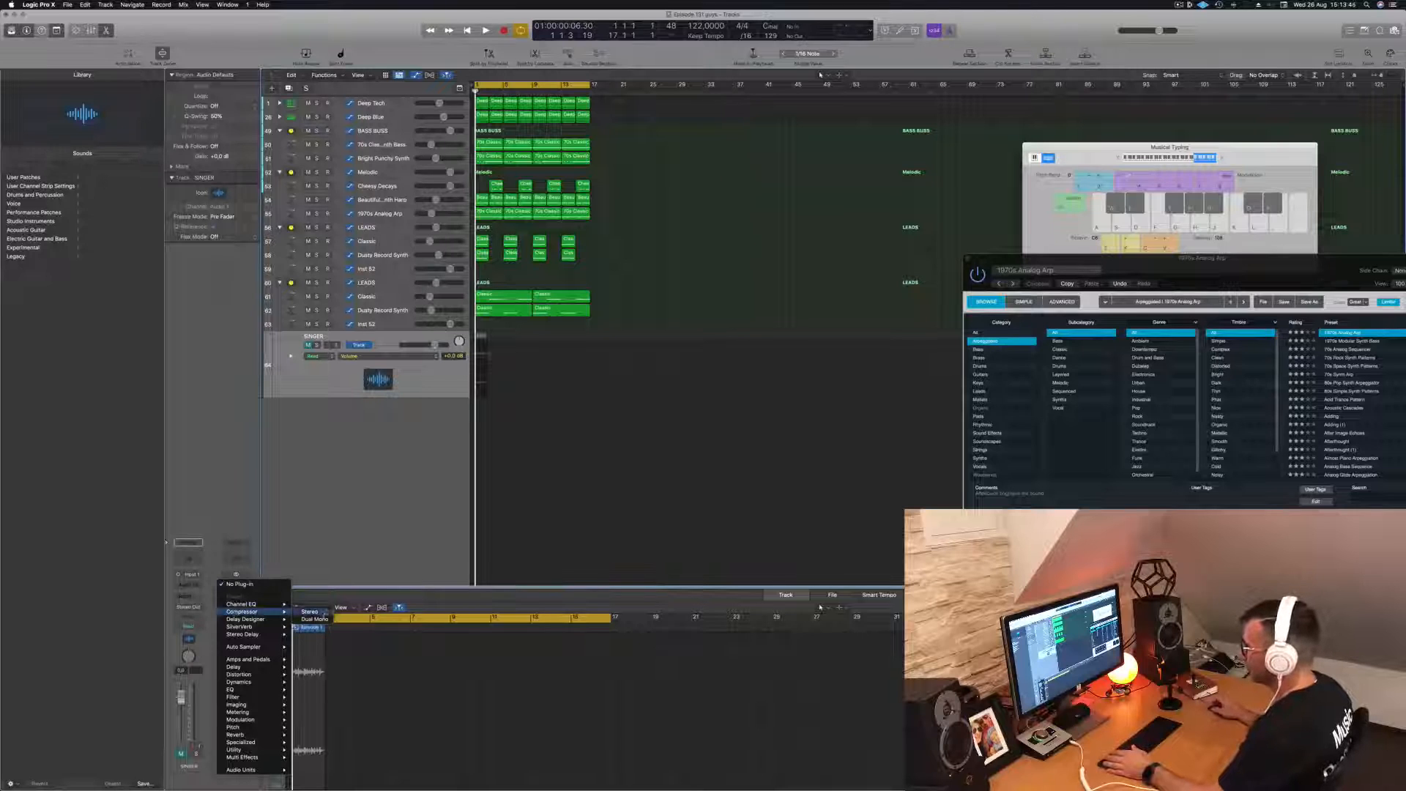
{"action": "left_click", "coordinate": [309, 612]}
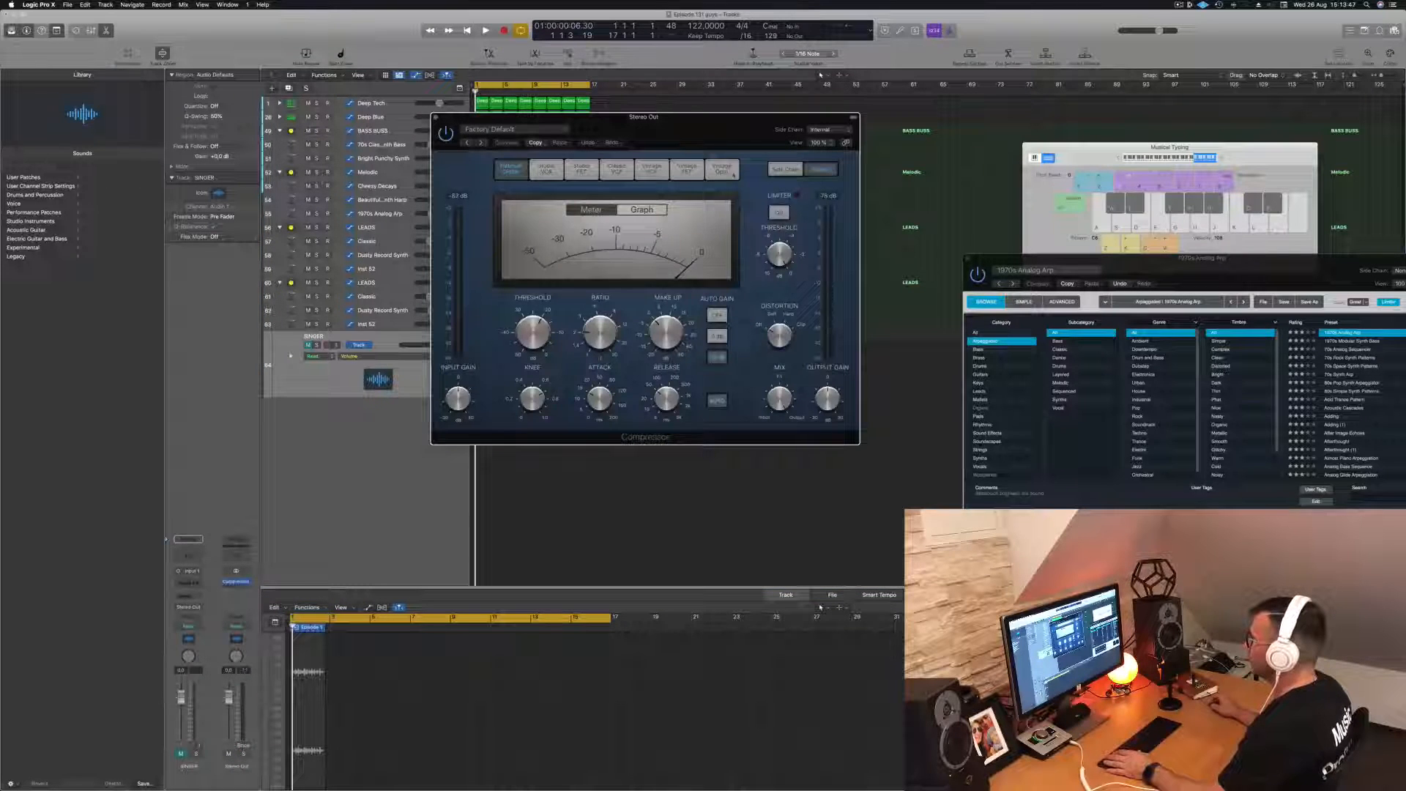
- Switch the Stereo Out Compressor to the Vintage Opto model and lower its threshold while the loop plays
{"action": "left_click", "coordinate": [734, 172]}
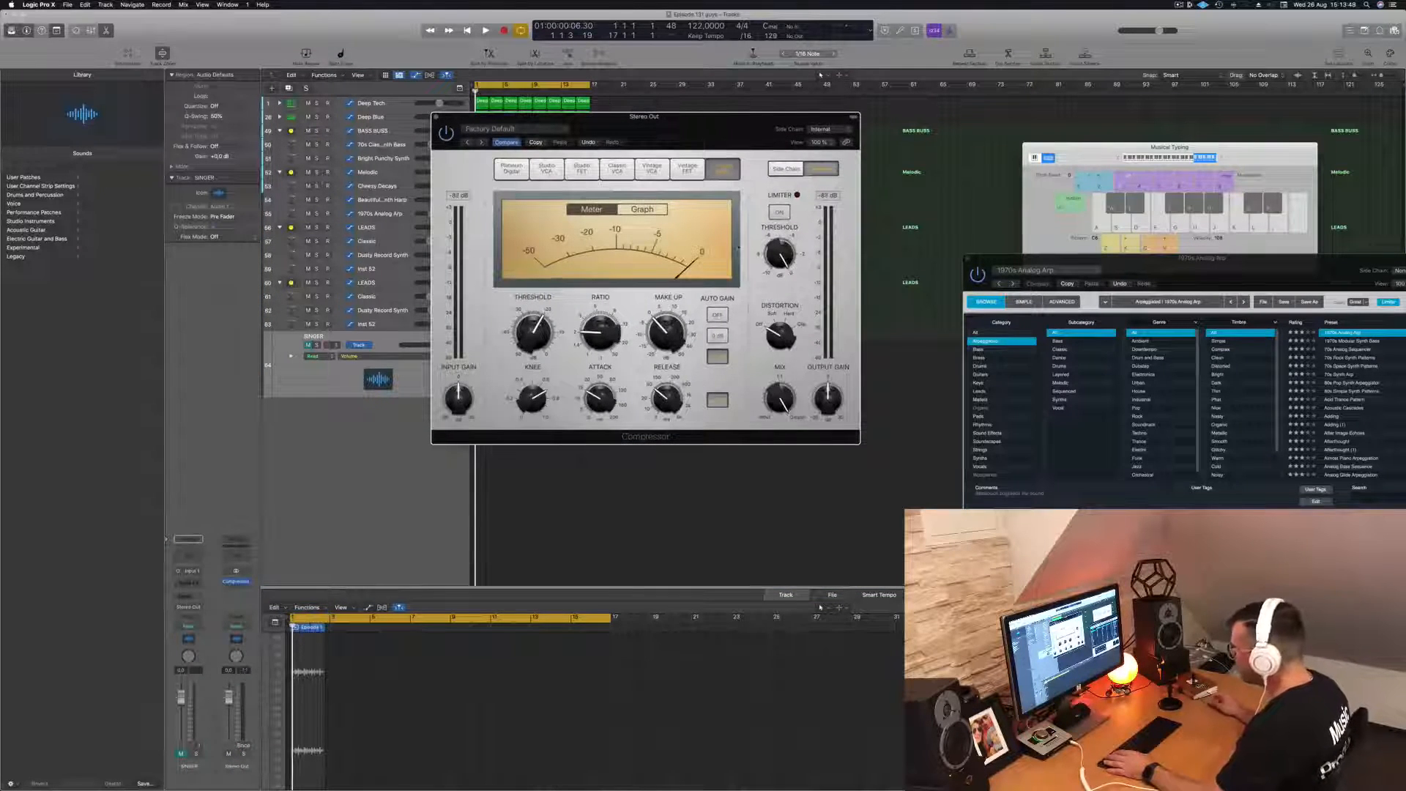
{"action": "key", "text": "space"}
{"action": "left_click_drag", "start_coordinate": [644, 118], "coordinate": [670, 122]}
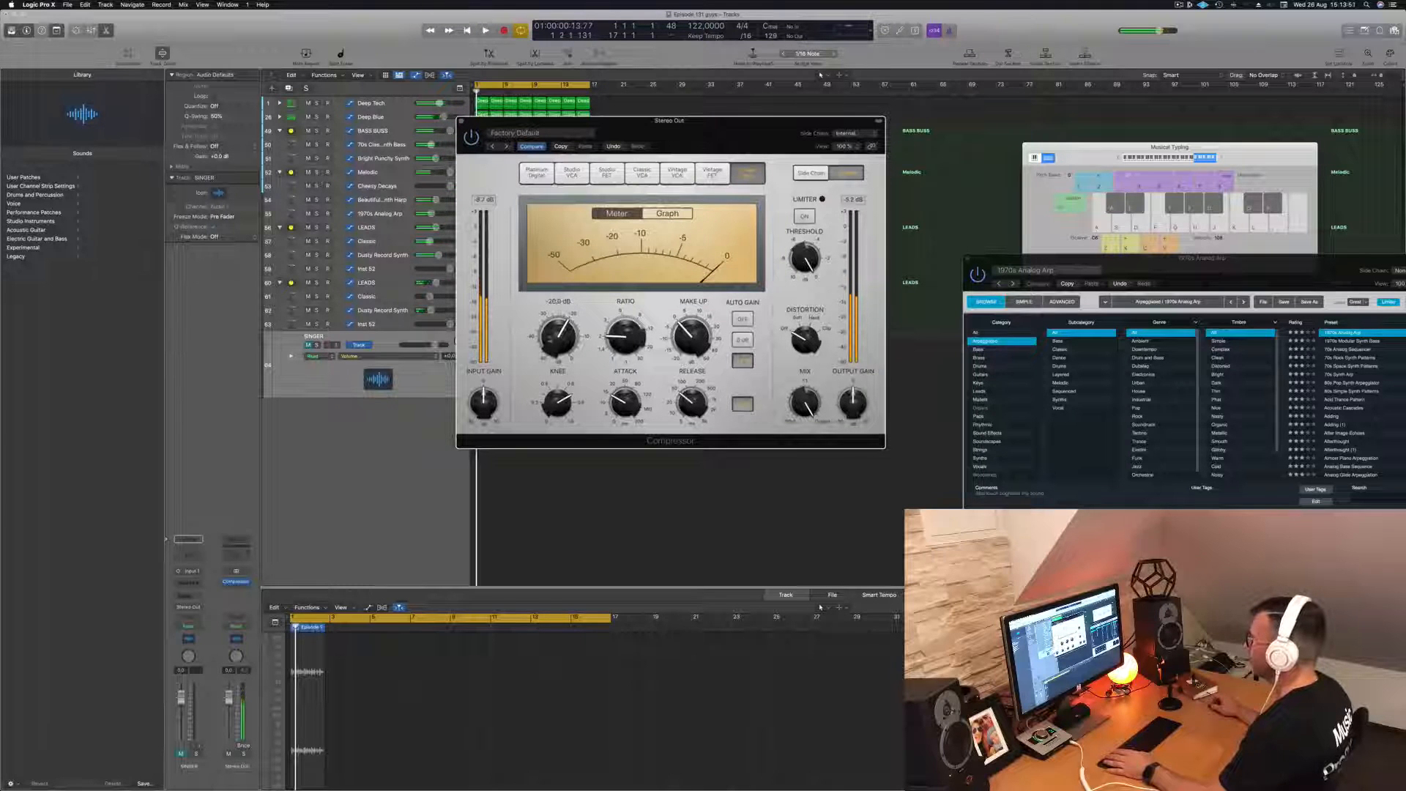
{"action": "left_click_drag", "start_coordinate": [553, 347], "coordinate": [557, 347]}
{"action": "left_click_drag", "start_coordinate": [659, 121], "coordinate": [895, 140]}
- Lower the volume of the Dusty Record Synth track in the second LEADS stack and check the loop against the Compressor meter
{"action": "left_click", "coordinate": [406, 310]}
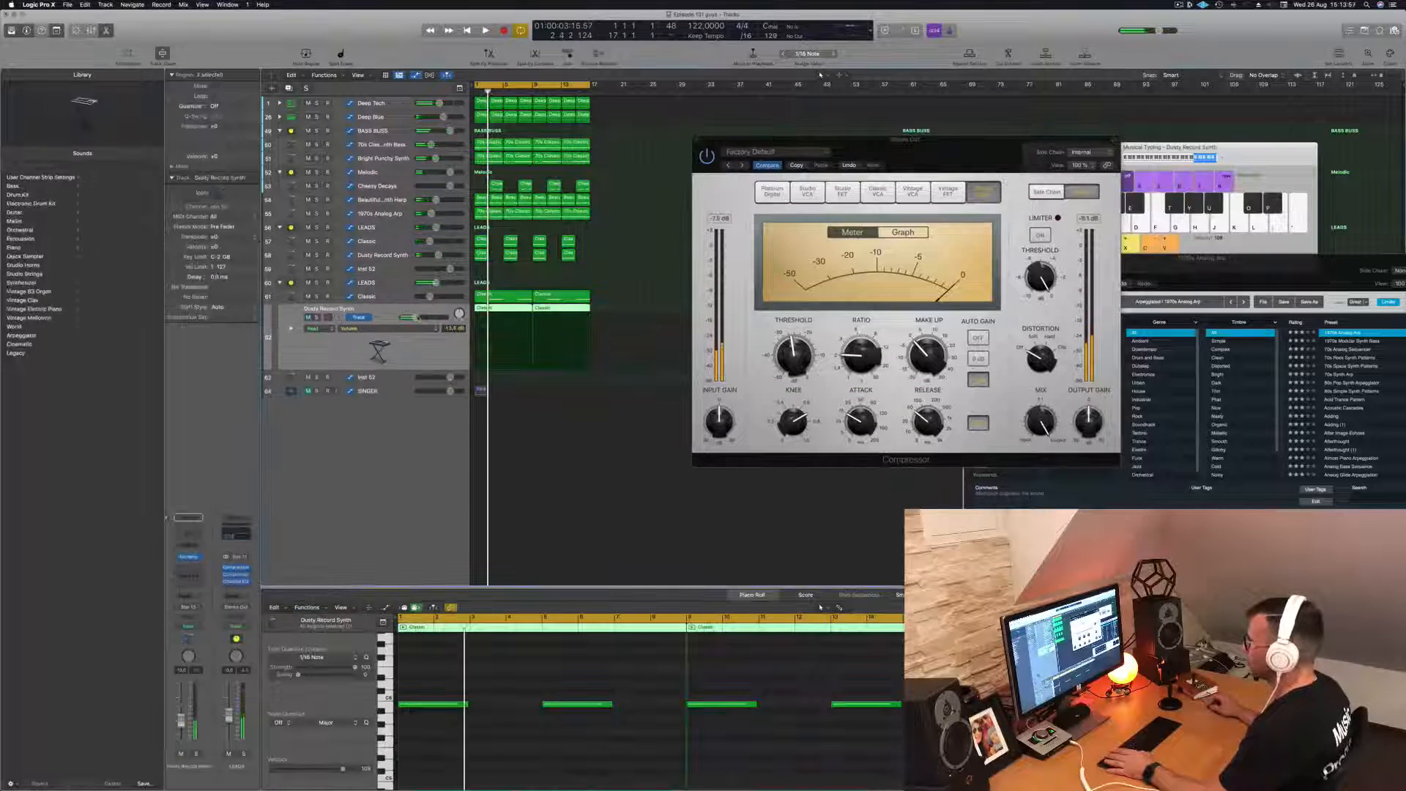
{"action": "key", "text": "space"}
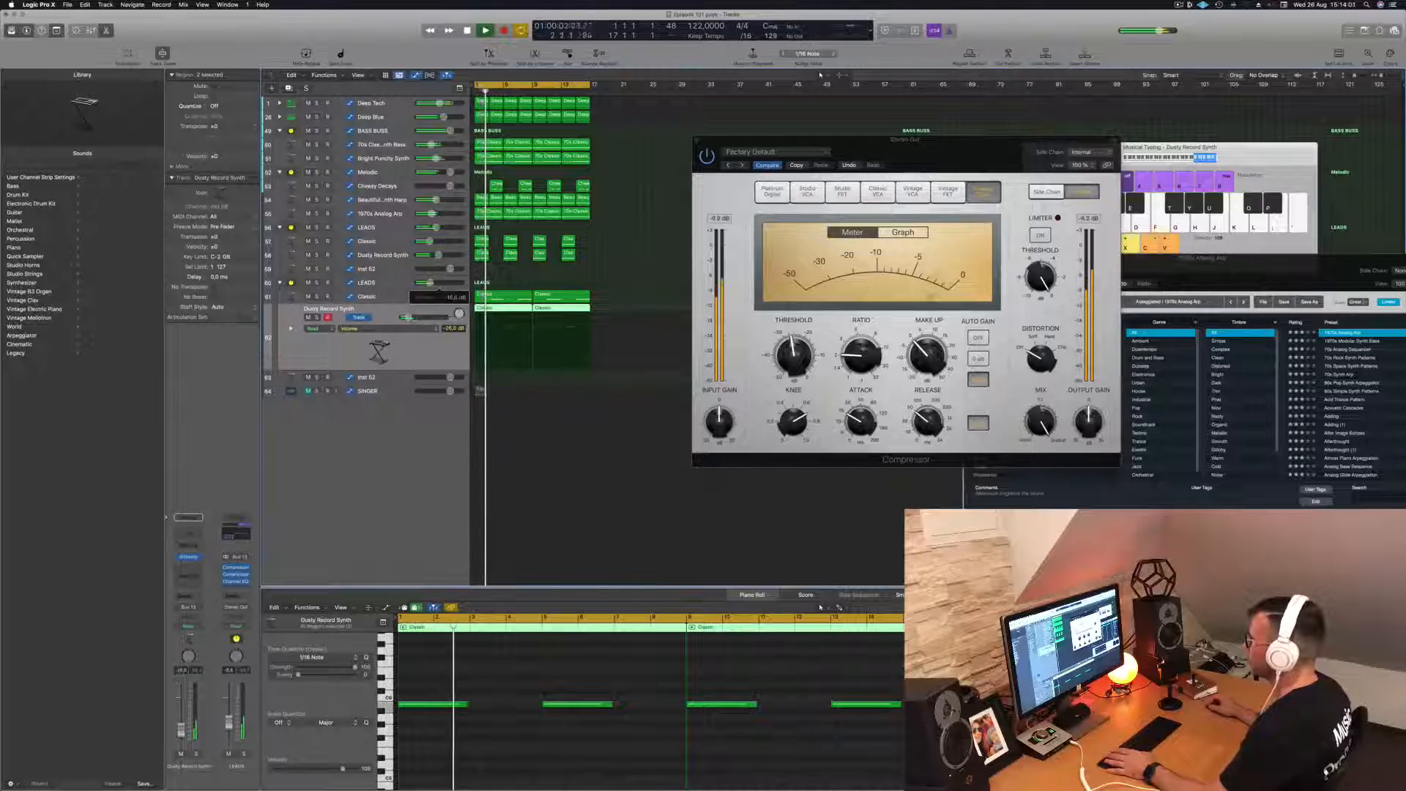
{"action": "left_click_drag", "start_coordinate": [979, 134], "coordinate": [888, 141]}
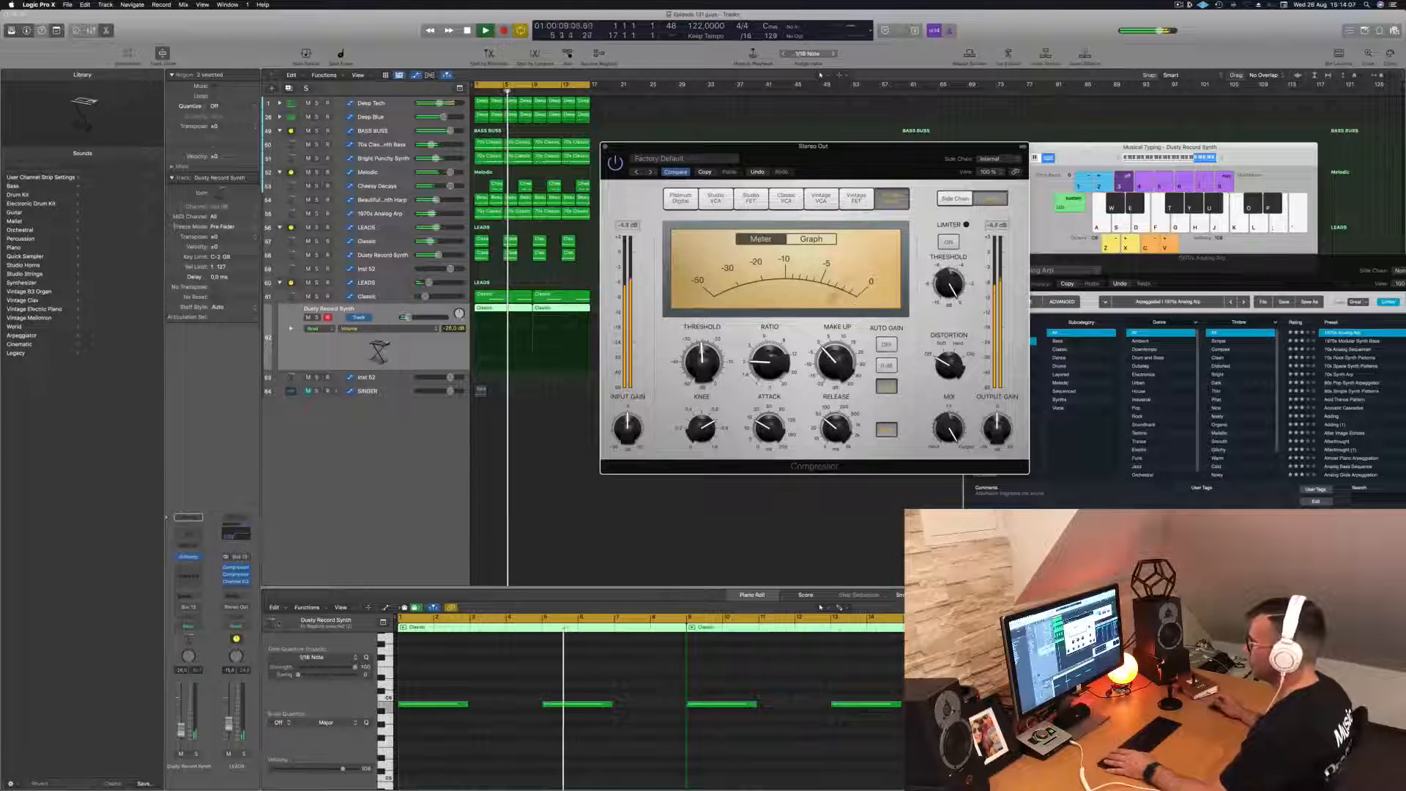
{"action": "left_click", "coordinate": [383, 476]}
{"action": "key", "text": "space"}
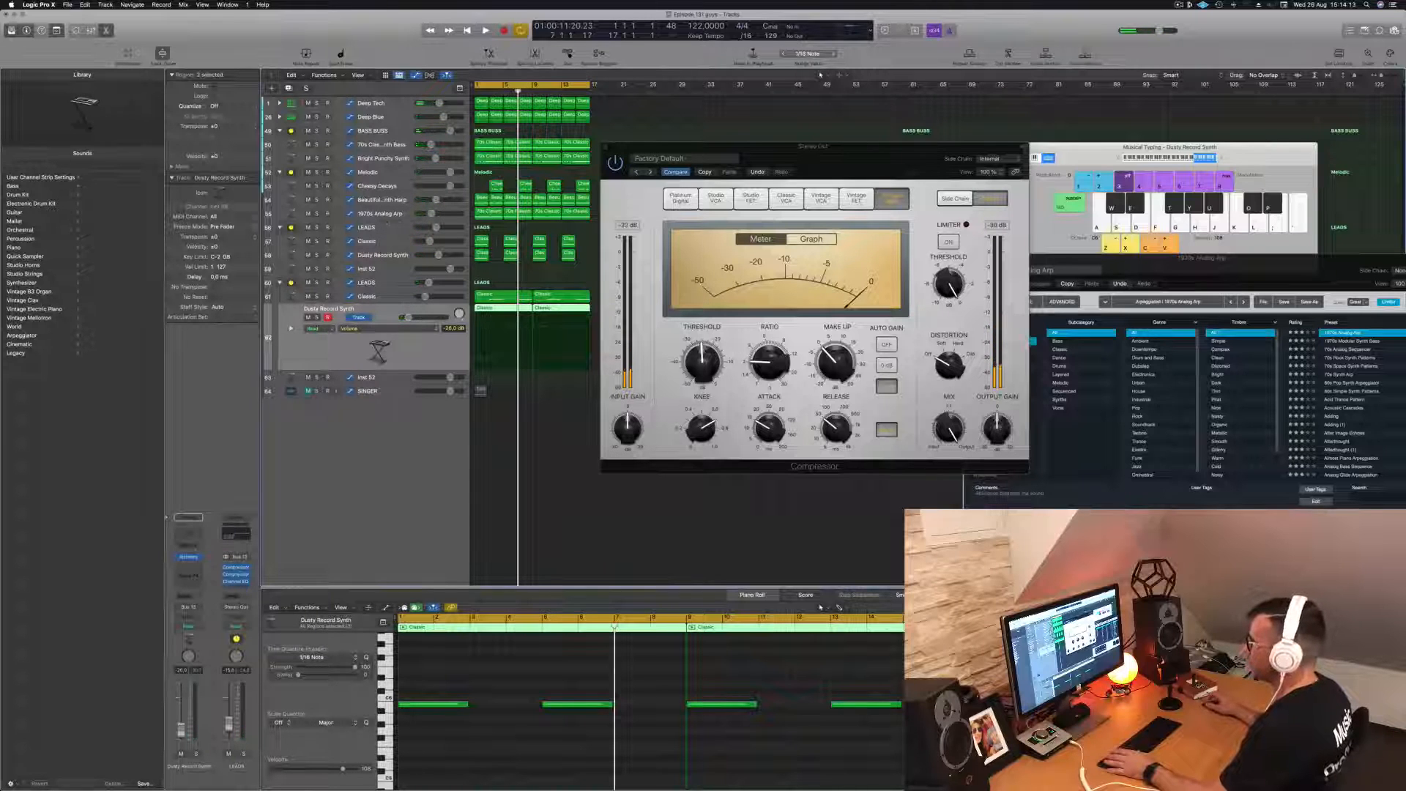
- Show the Stereo Out channel as an output track, select it, increase its track height and briefly replay the loop
{"action": "left_click", "coordinate": [389, 108]}
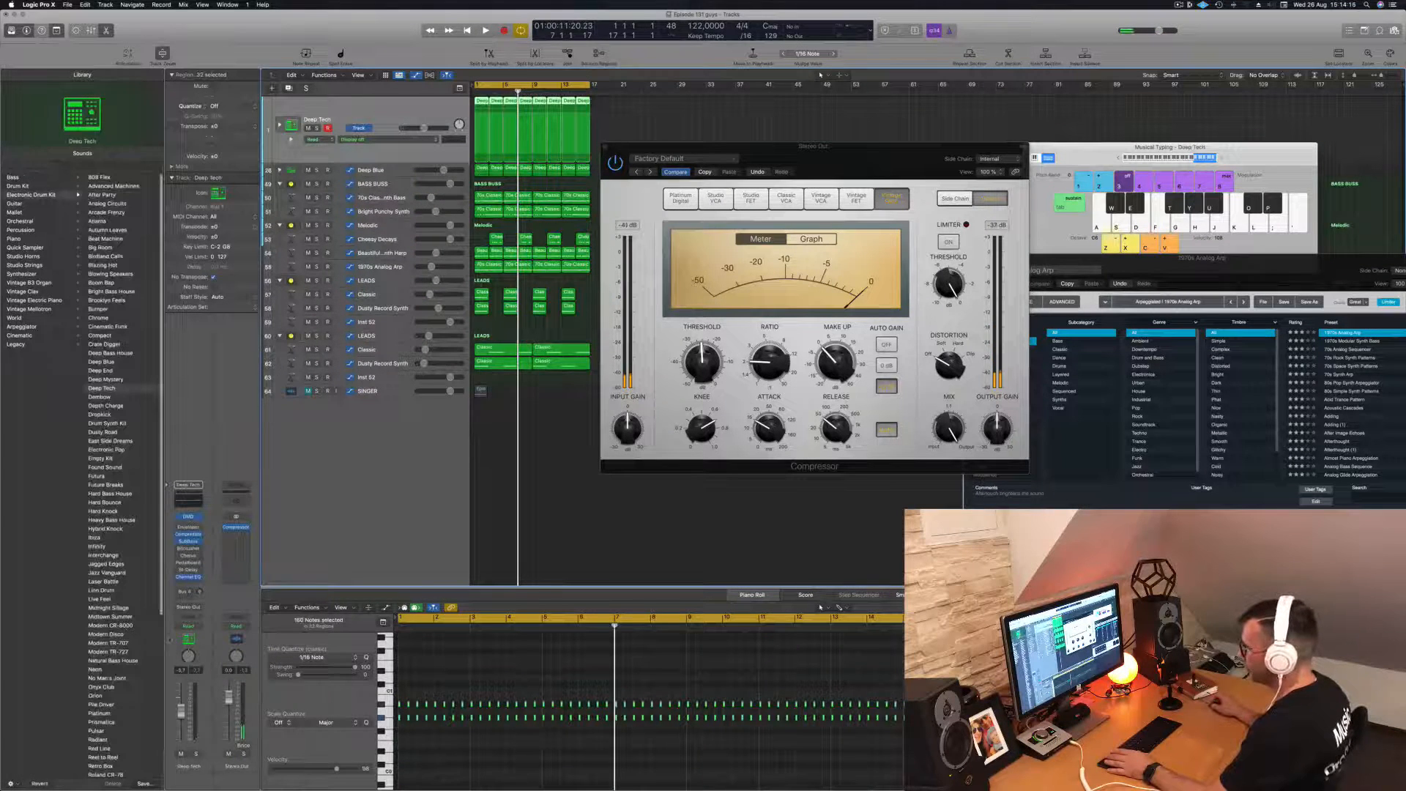
{"action": "right_click", "coordinate": [236, 600]}
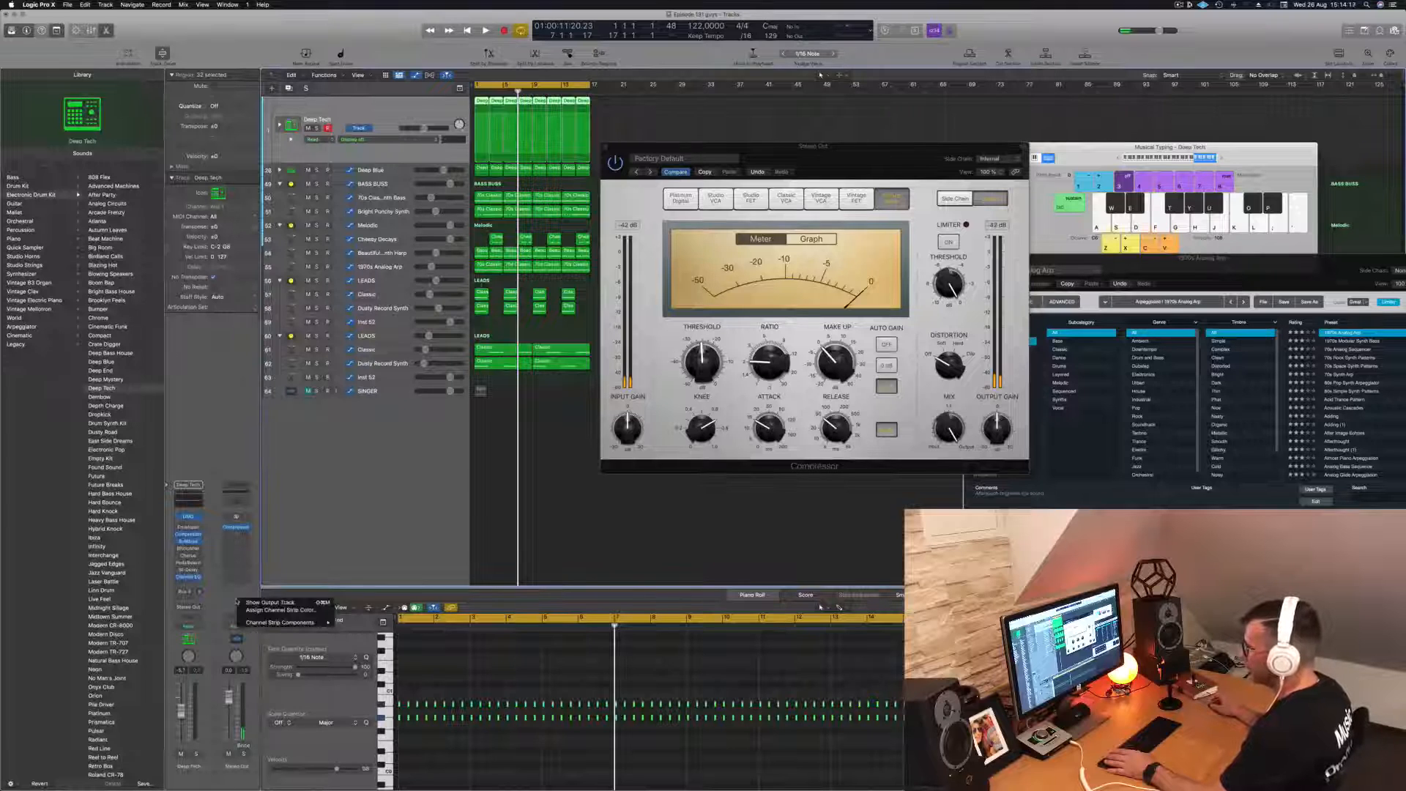
{"action": "left_click", "coordinate": [248, 602]}
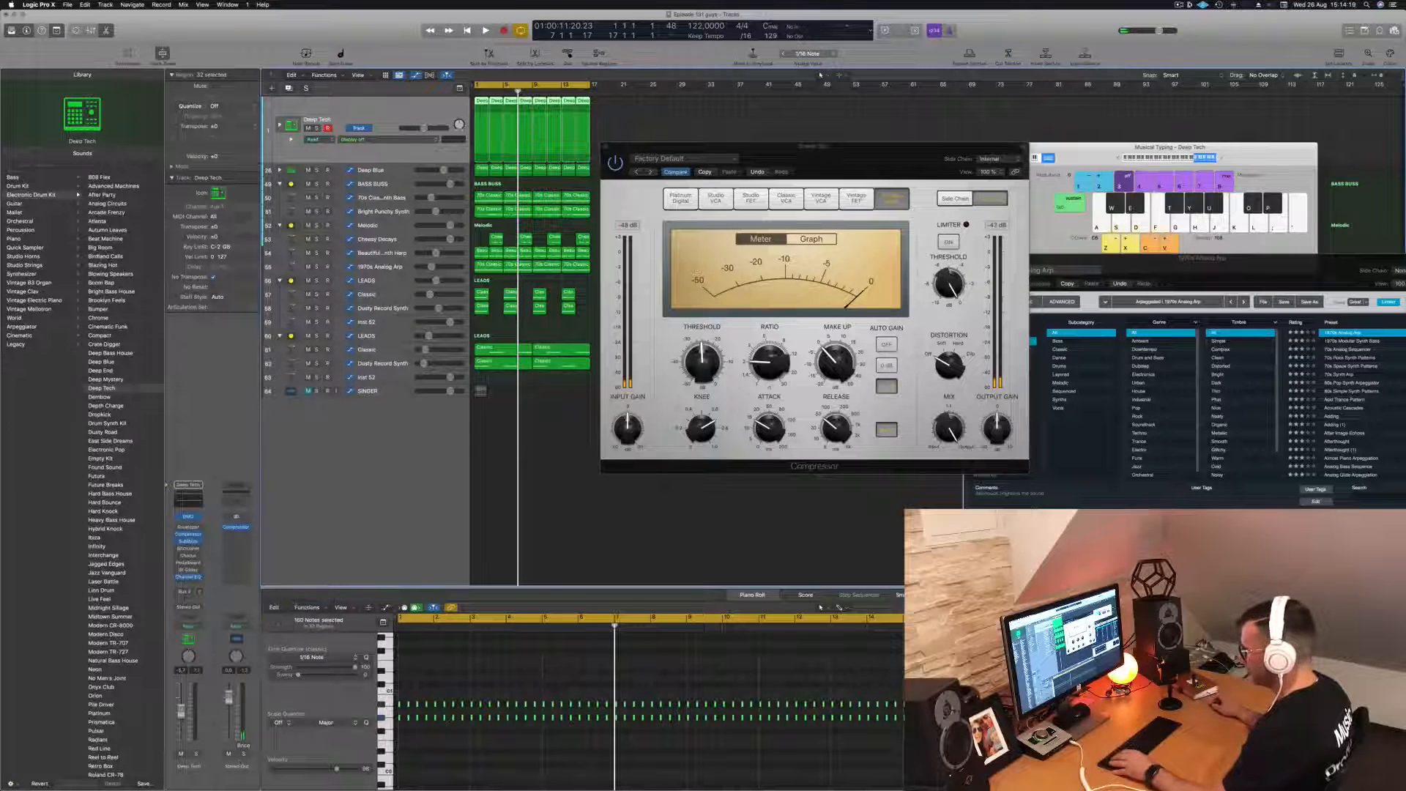
{"action": "right_click", "coordinate": [240, 766]}
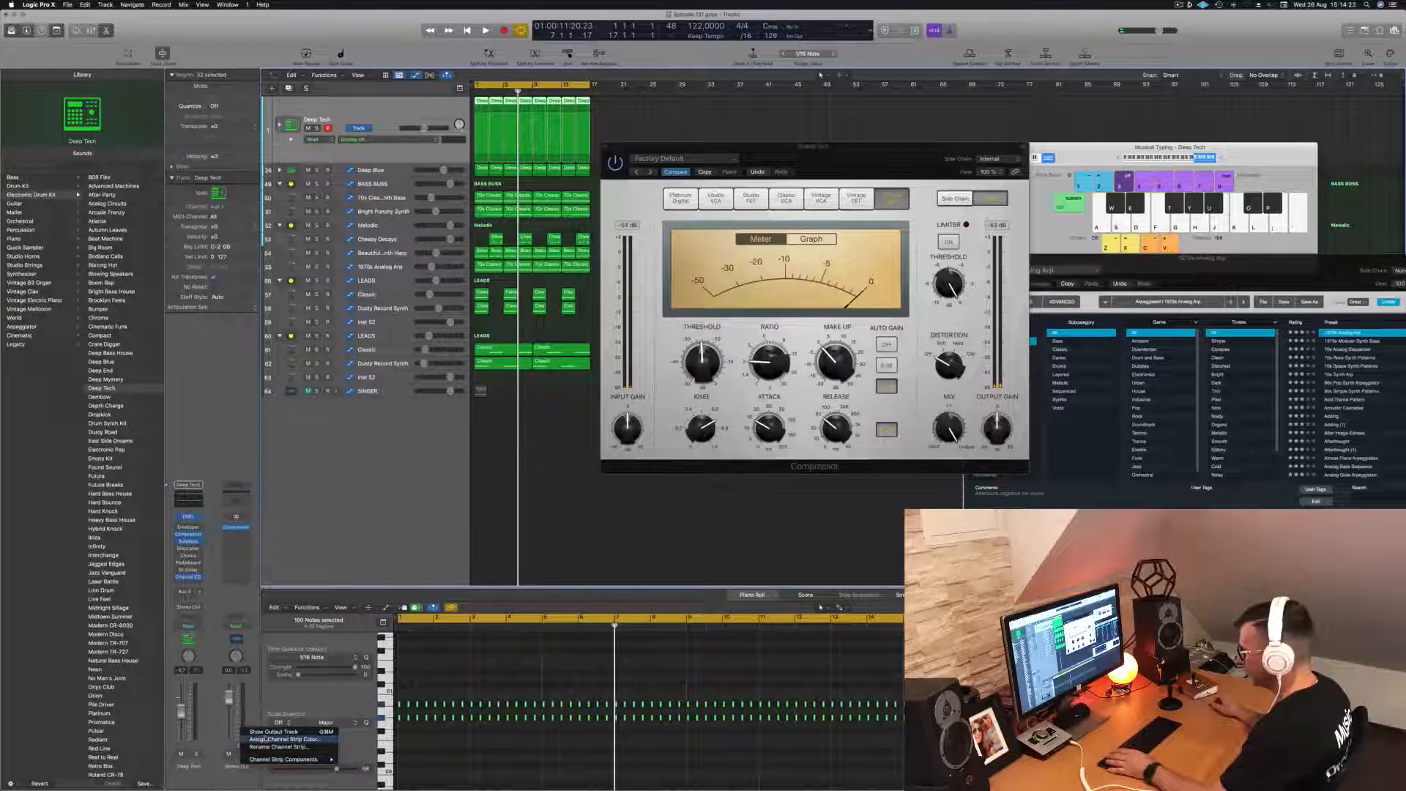
{"action": "left_click", "coordinate": [272, 731]}
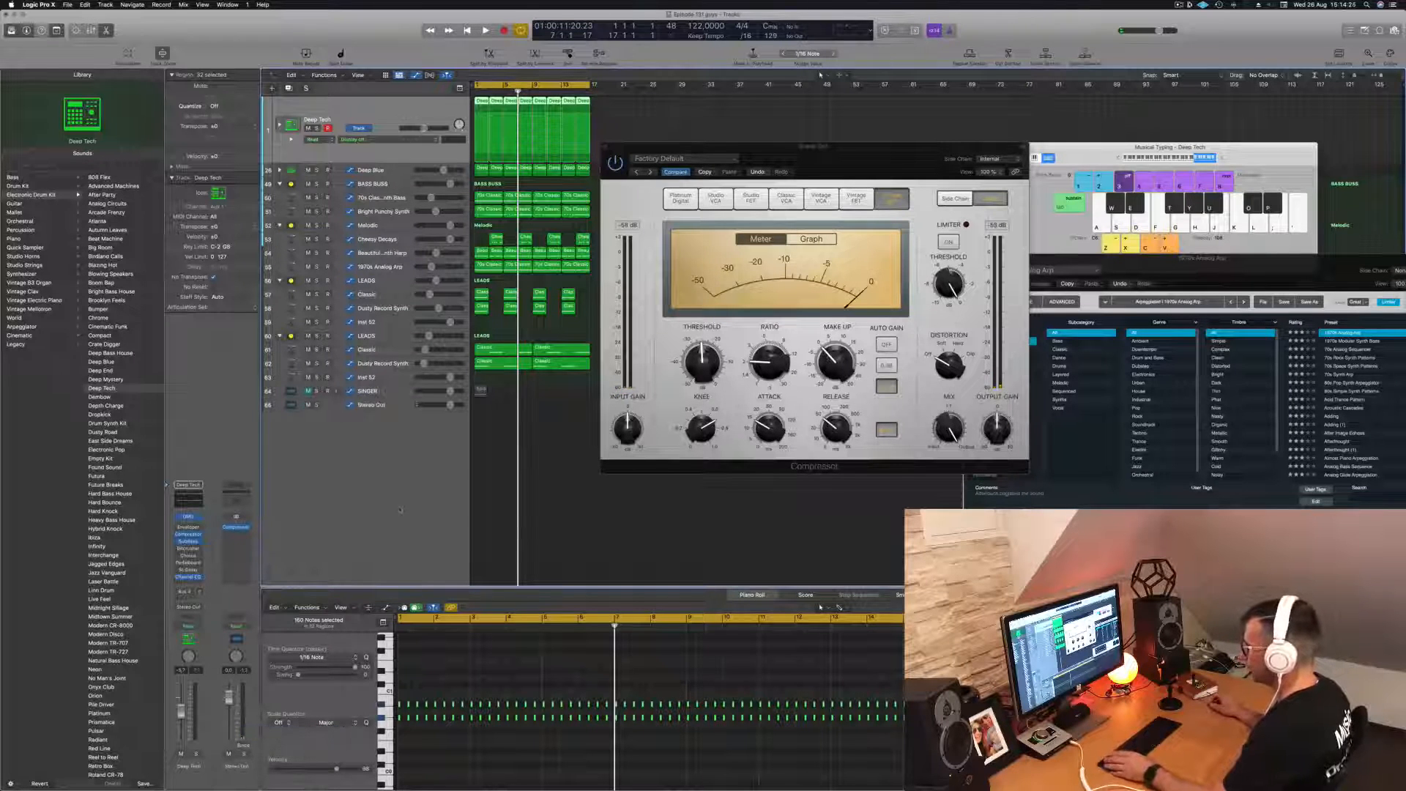
{"action": "left_click", "coordinate": [388, 406]}
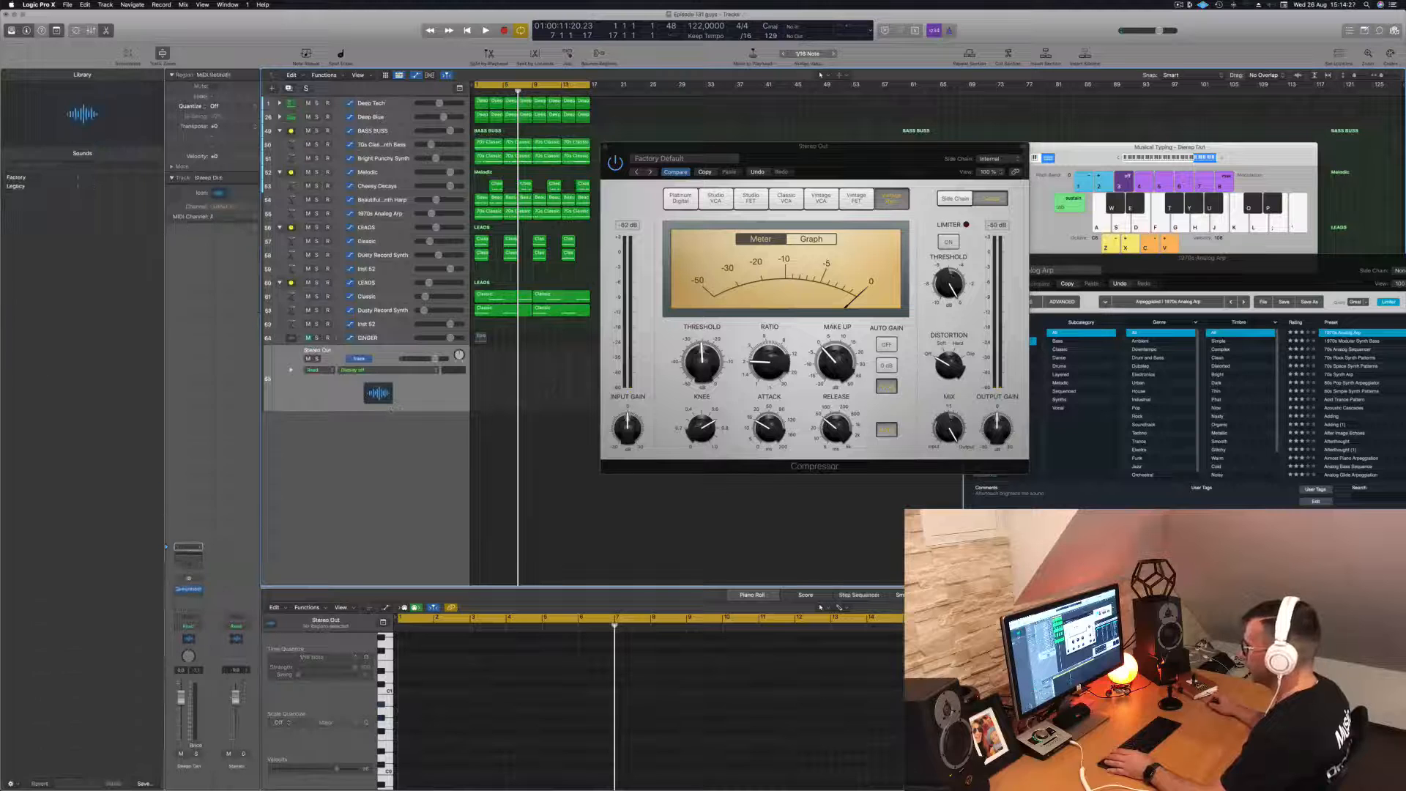
{"action": "left_click_drag", "start_coordinate": [400, 408], "coordinate": [399, 475]}
{"action": "key", "text": "space"}
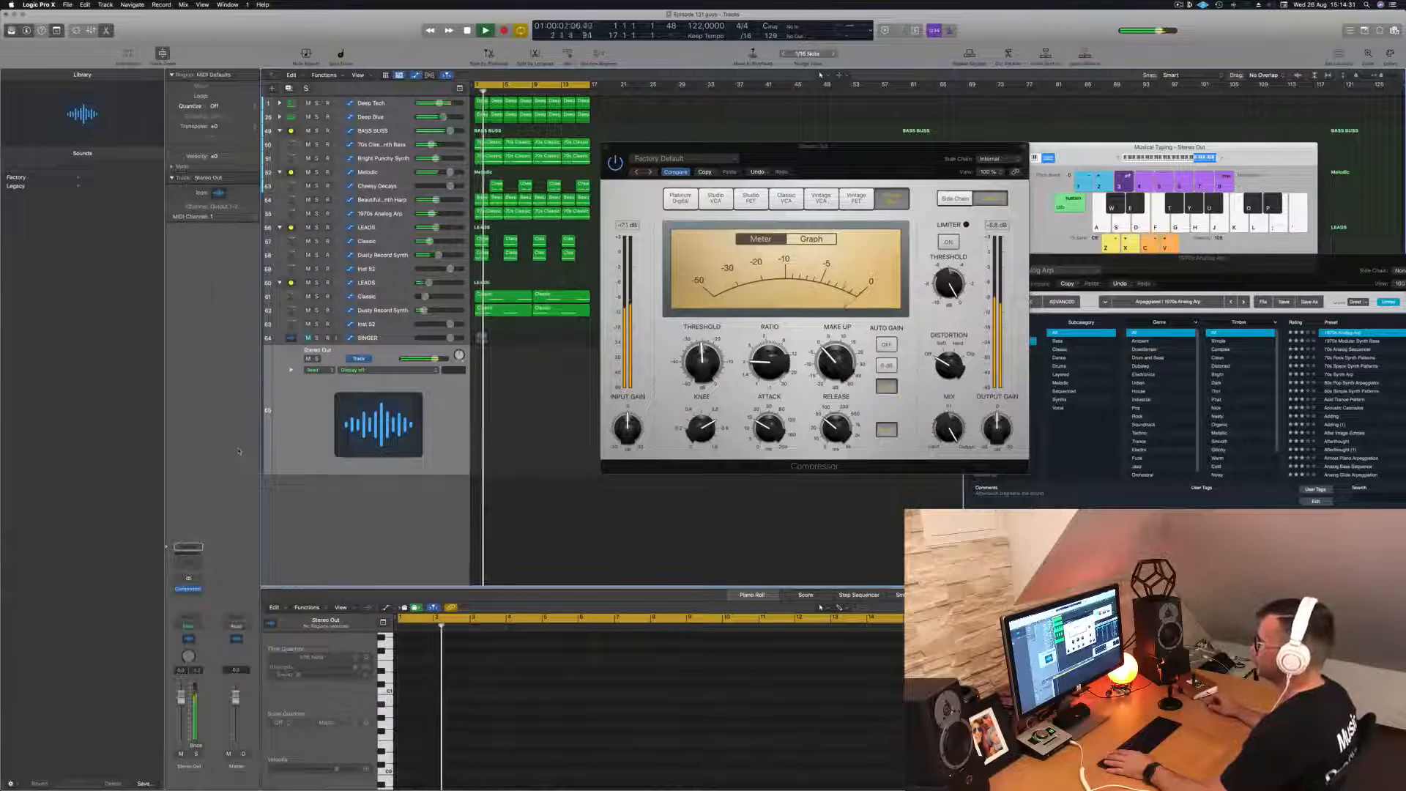
{"action": "key", "text": "space"}
- Insert a stereo Limiter after the Compressor on the Stereo Out channel
{"action": "left_click", "coordinate": [190, 596]}
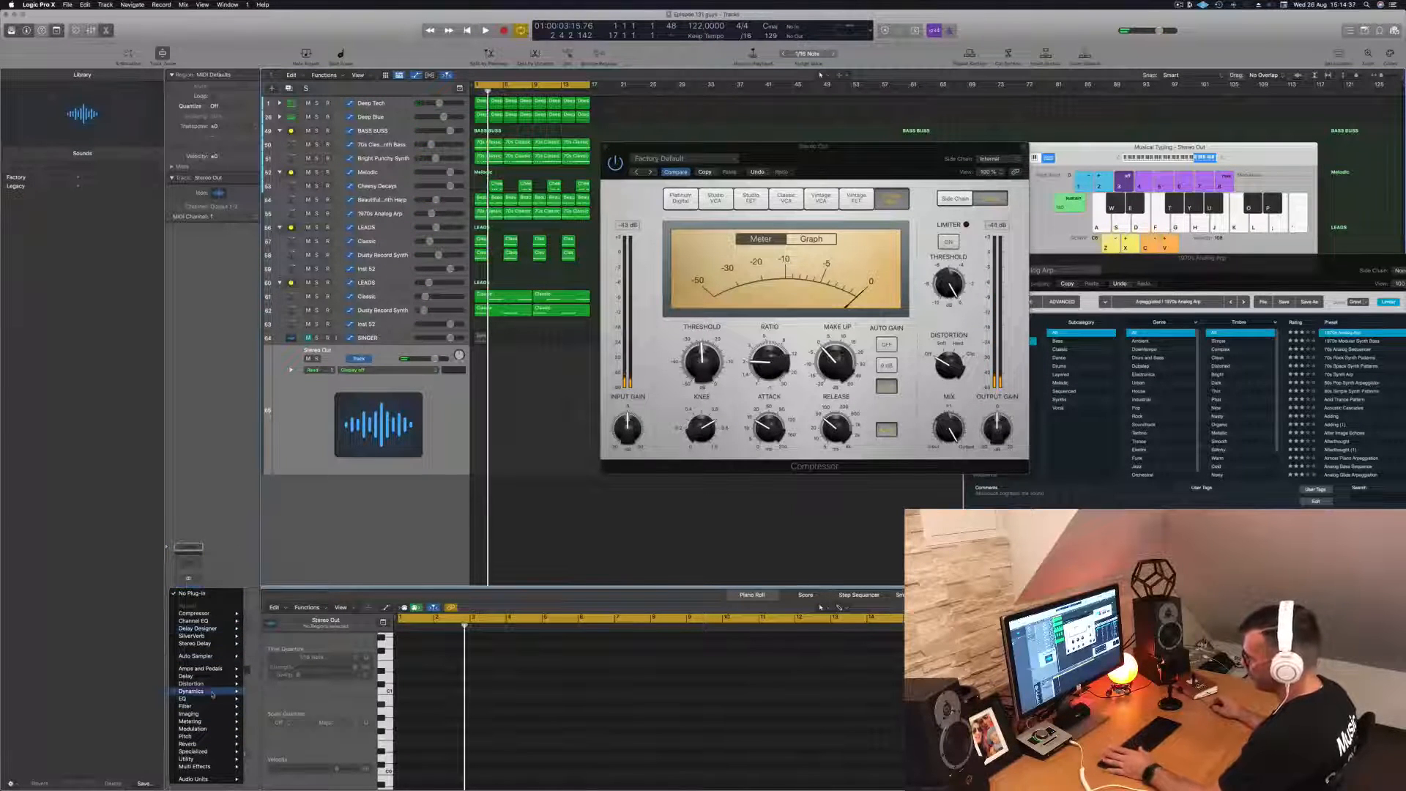
{"action": "mouse_move", "coordinate": [213, 694]}
{"action": "mouse_move", "coordinate": [279, 730]}
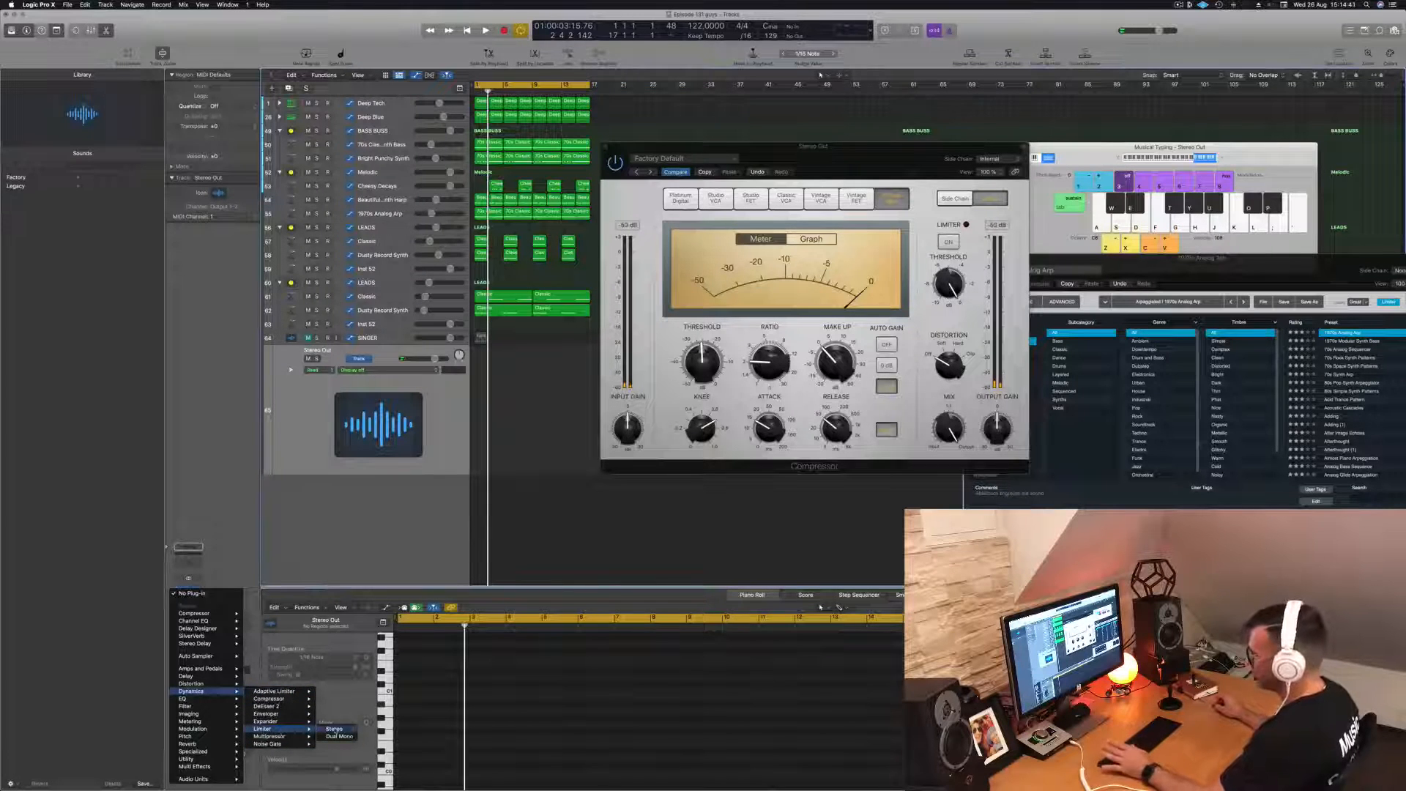
{"action": "left_click", "coordinate": [333, 729]}
- Raise the Limiter's gain to +5.5 dB during playback and replay the loop to check the gain reduction
{"action": "key", "text": "space"}
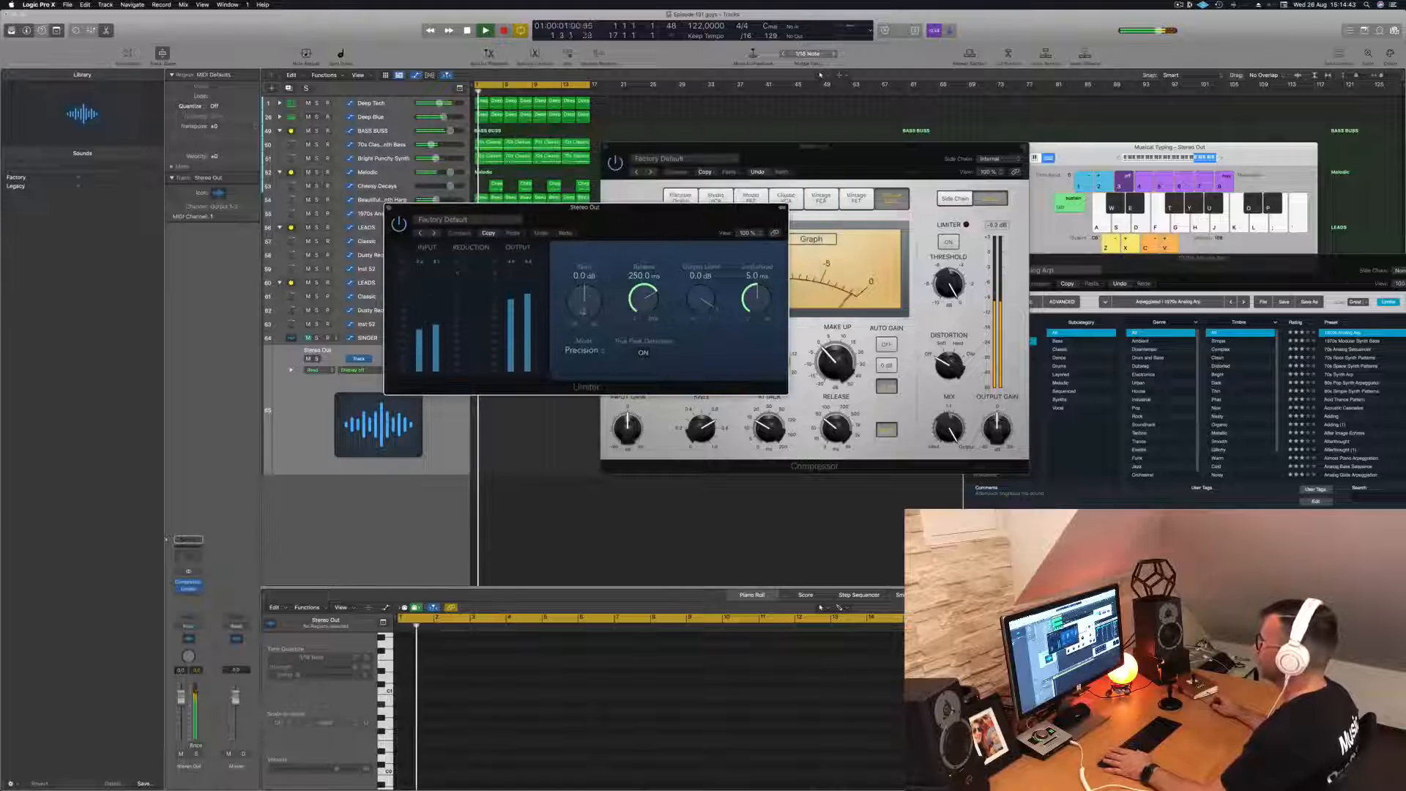
{"action": "left_click_drag", "start_coordinate": [584, 309], "coordinate": [590, 290]}
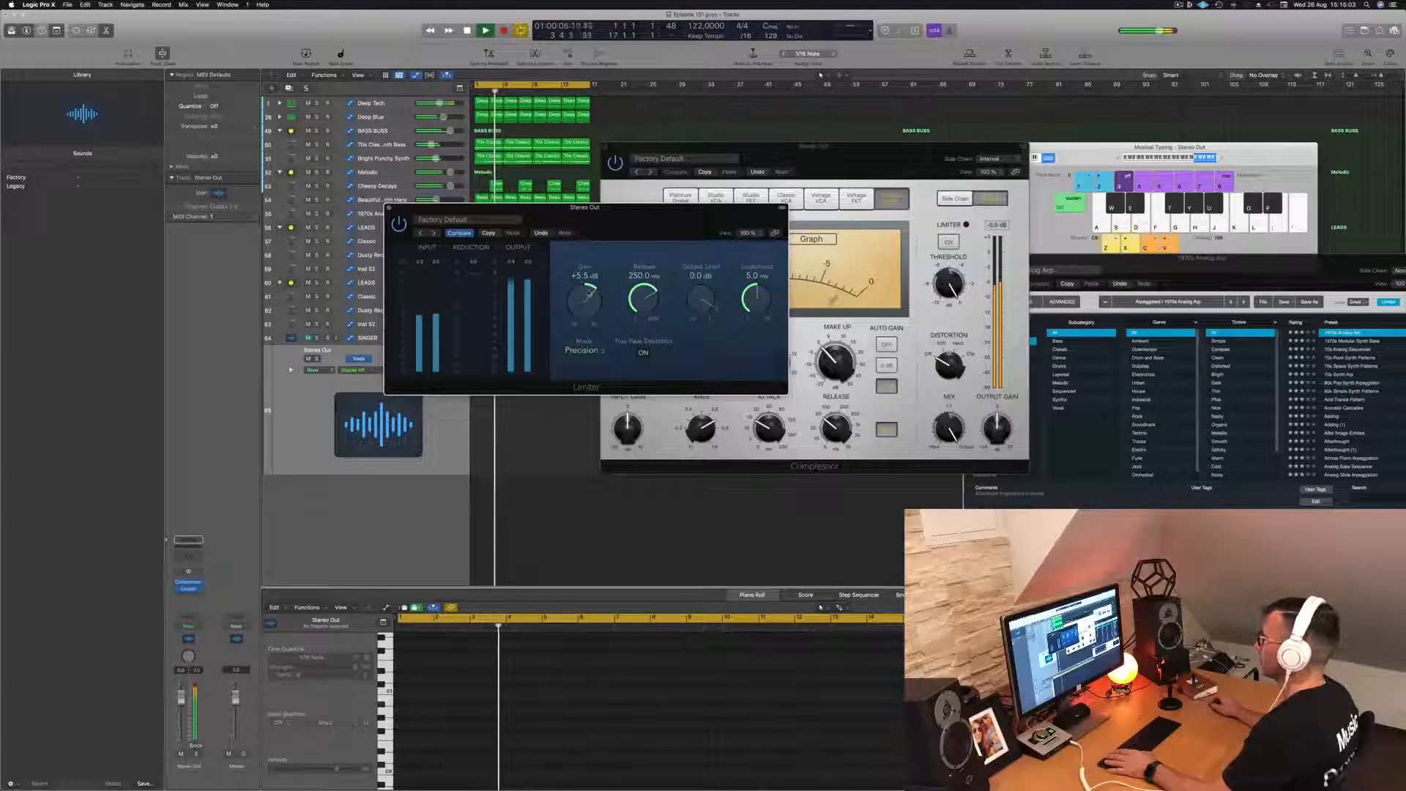
{"action": "left_click_drag", "start_coordinate": [616, 228], "coordinate": [904, 253]}
{"action": "key", "text": "space"}
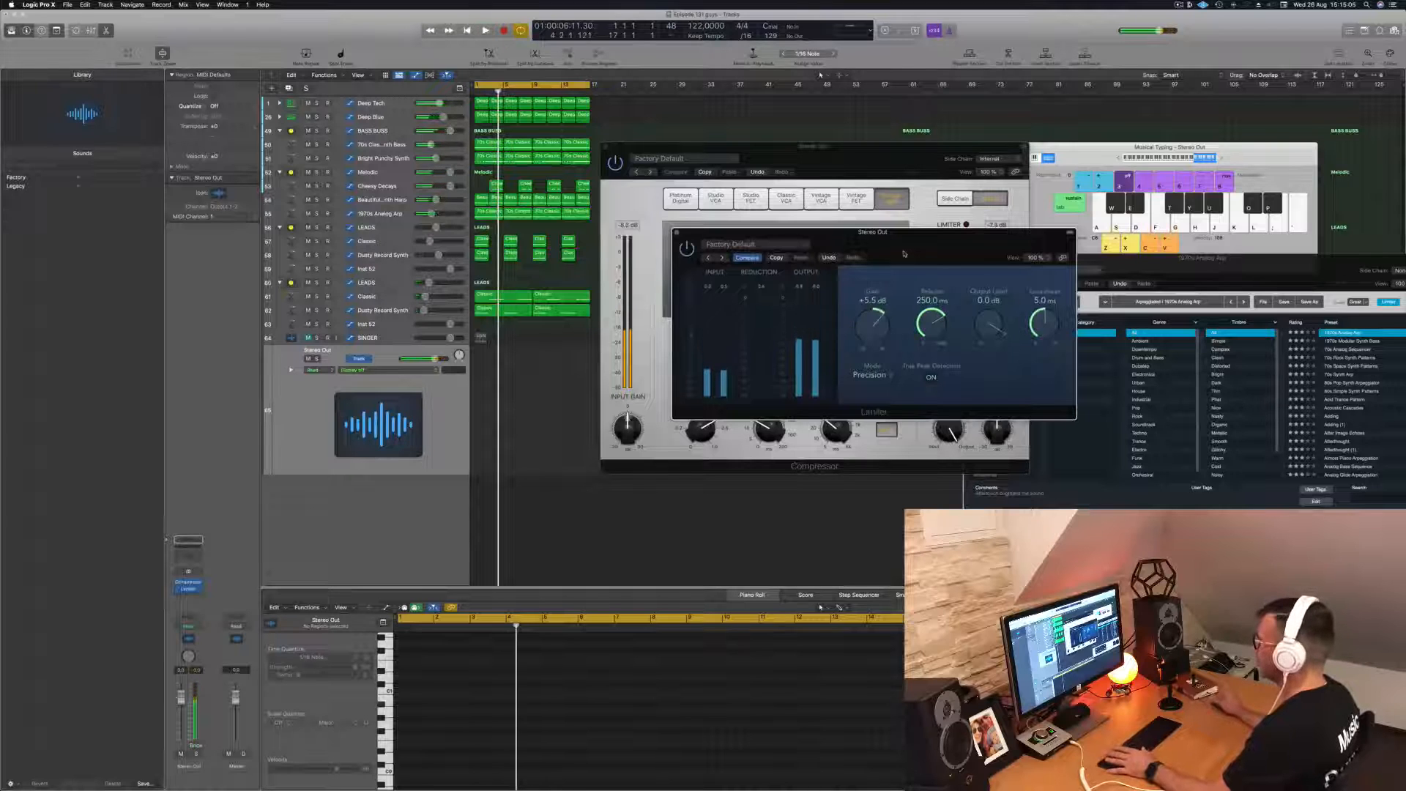
{"action": "key", "text": "space"}
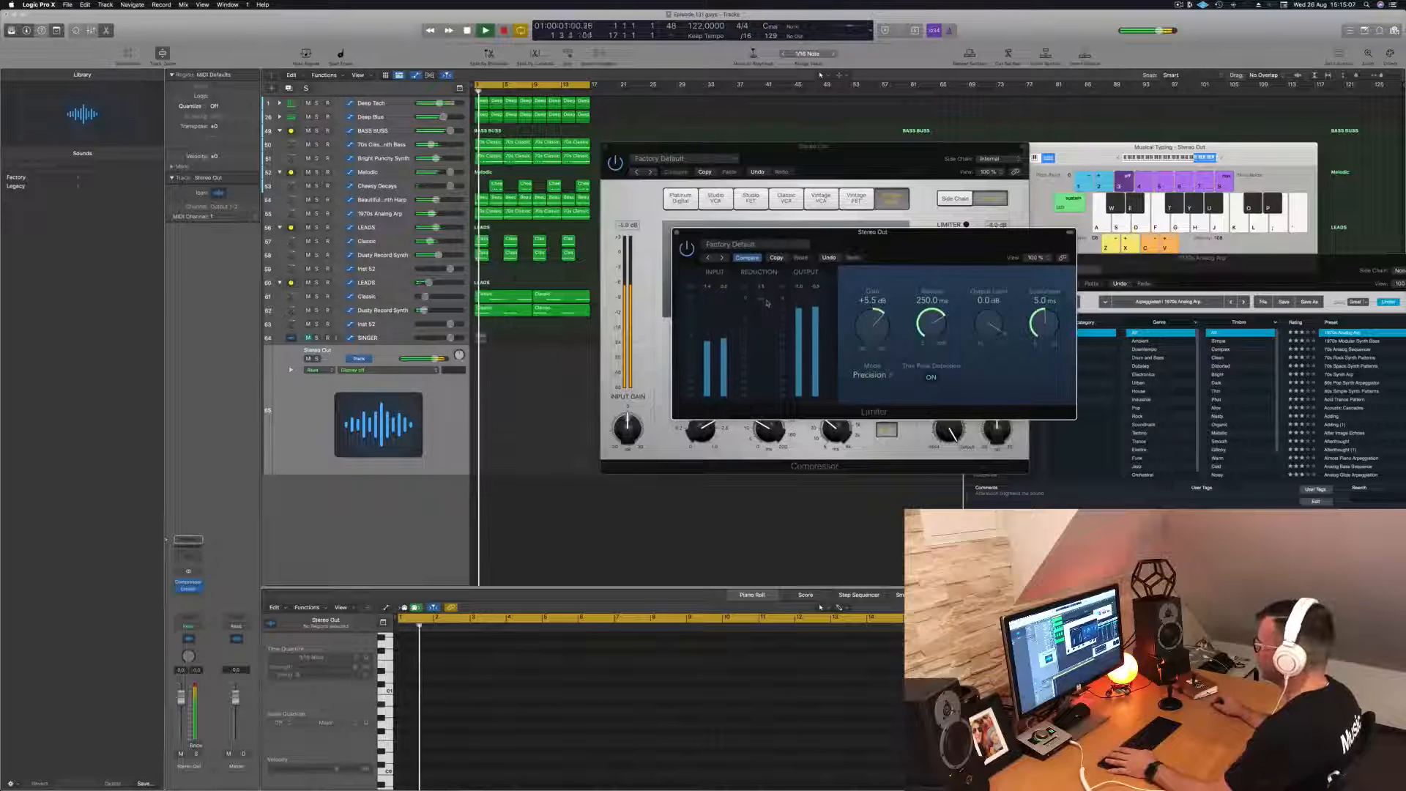
{"action": "key", "text": "space"}
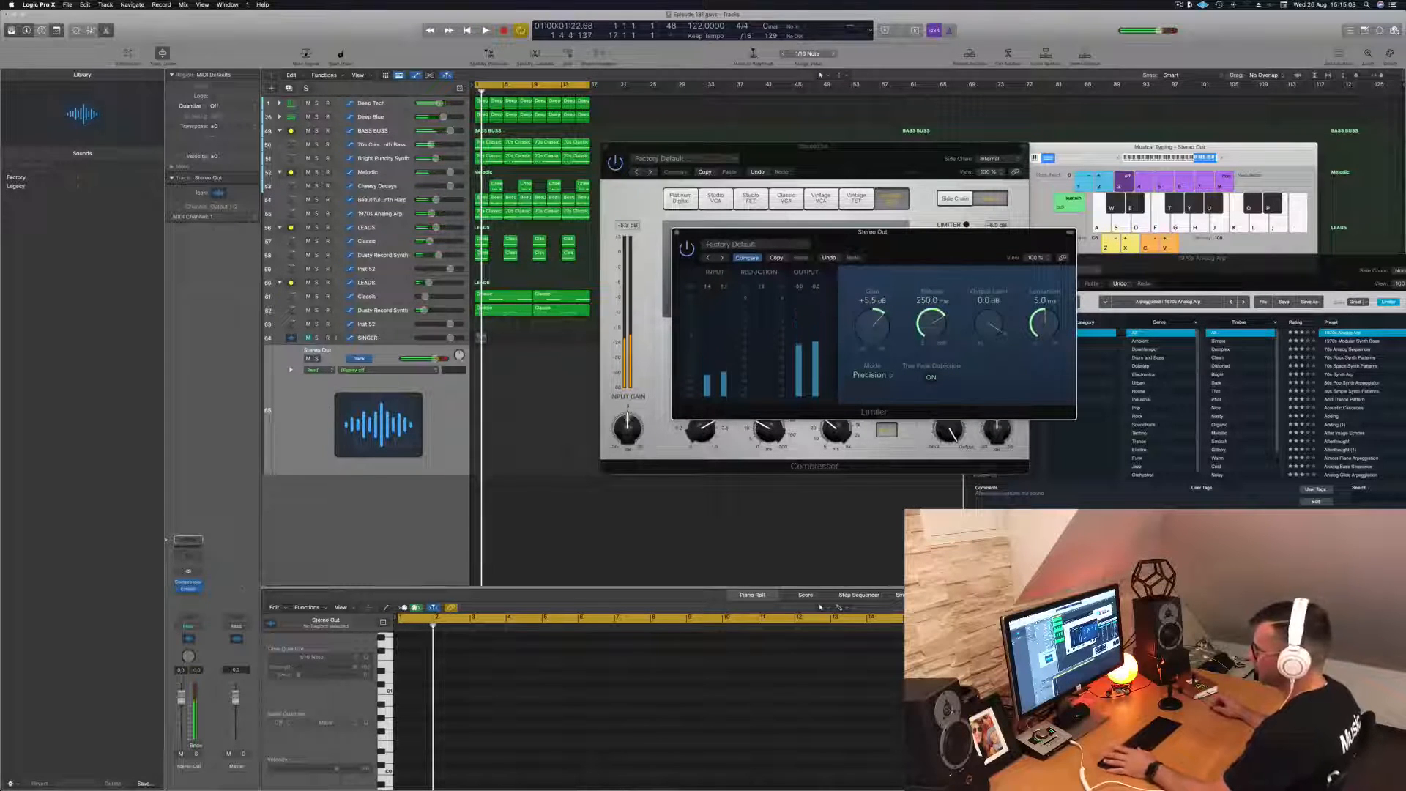
- Insert a Multipressor after the Limiter on the Stereo Out channel
{"action": "left_click", "coordinate": [188, 589]}
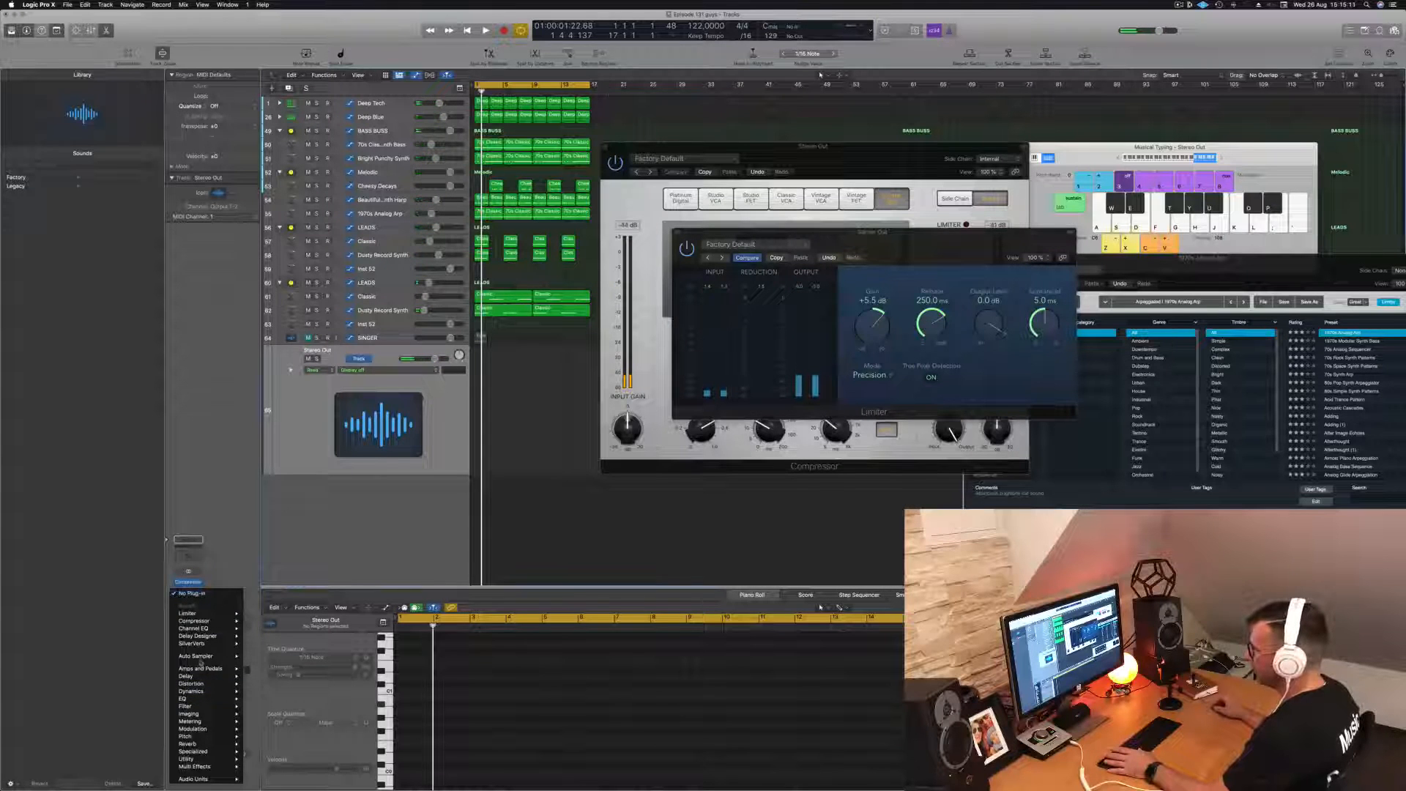
{"action": "mouse_move", "coordinate": [202, 644]}
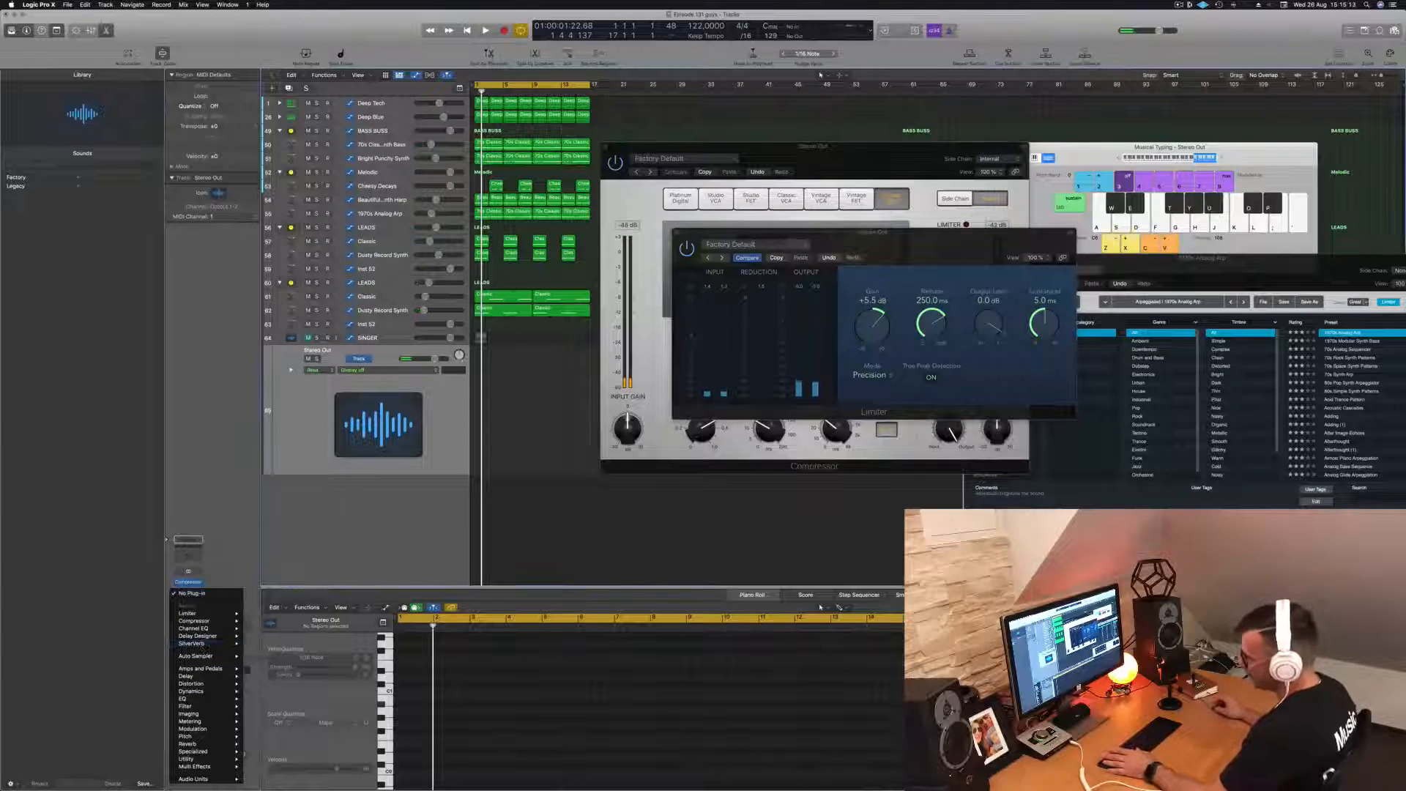
{"action": "mouse_move", "coordinate": [211, 692]}
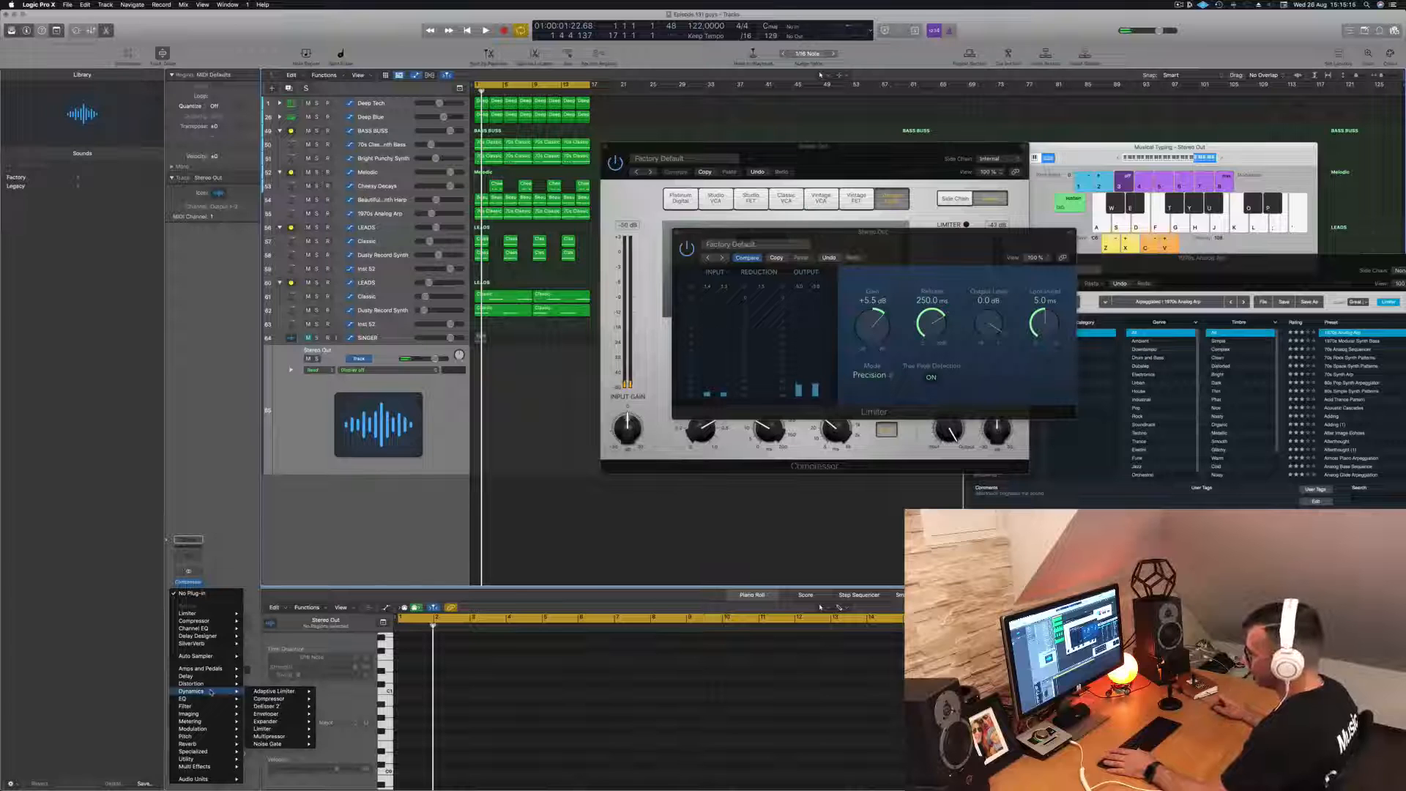
{"action": "mouse_move", "coordinate": [289, 737]}
{"action": "left_click", "coordinate": [340, 743]}
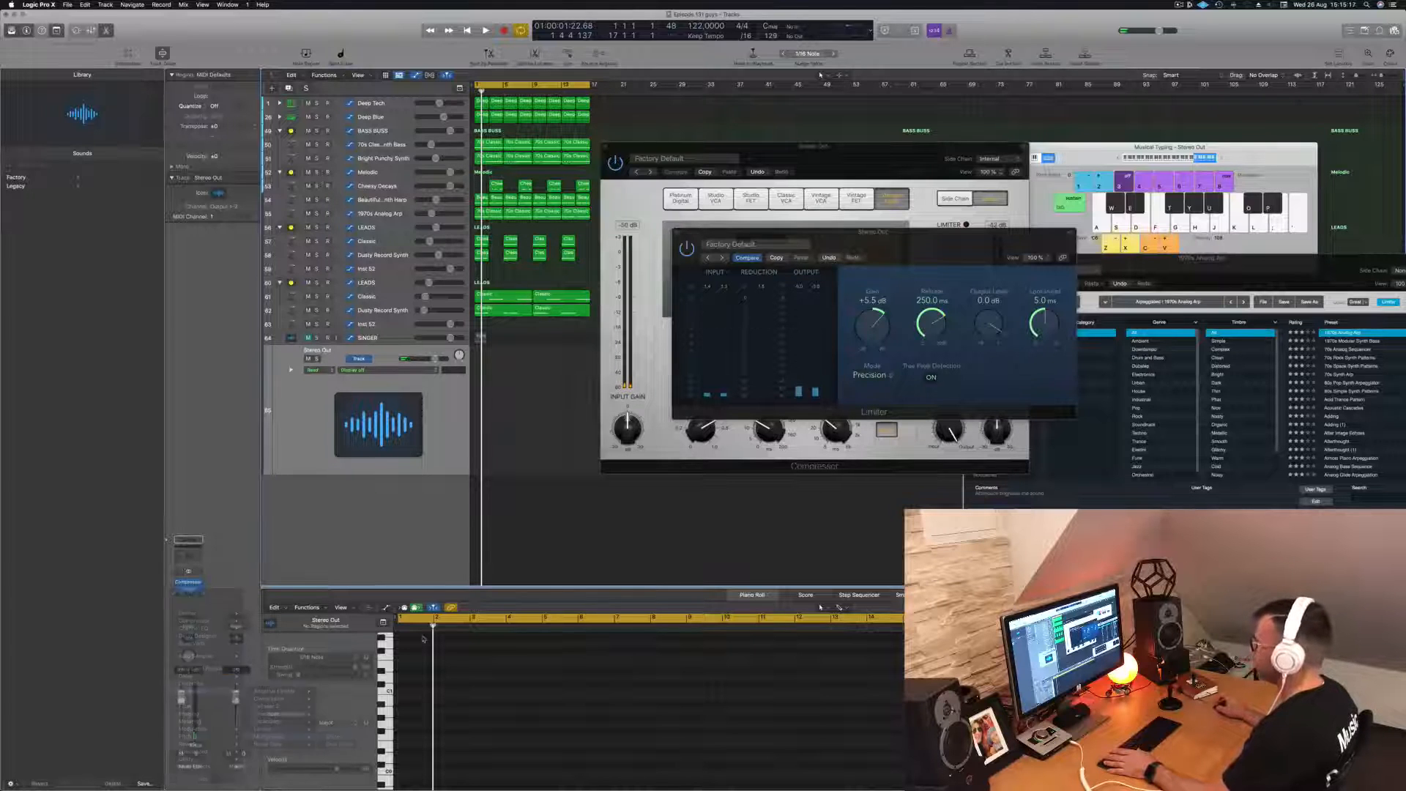
{"action": "left_click_drag", "start_coordinate": [765, 134], "coordinate": [664, 116]}
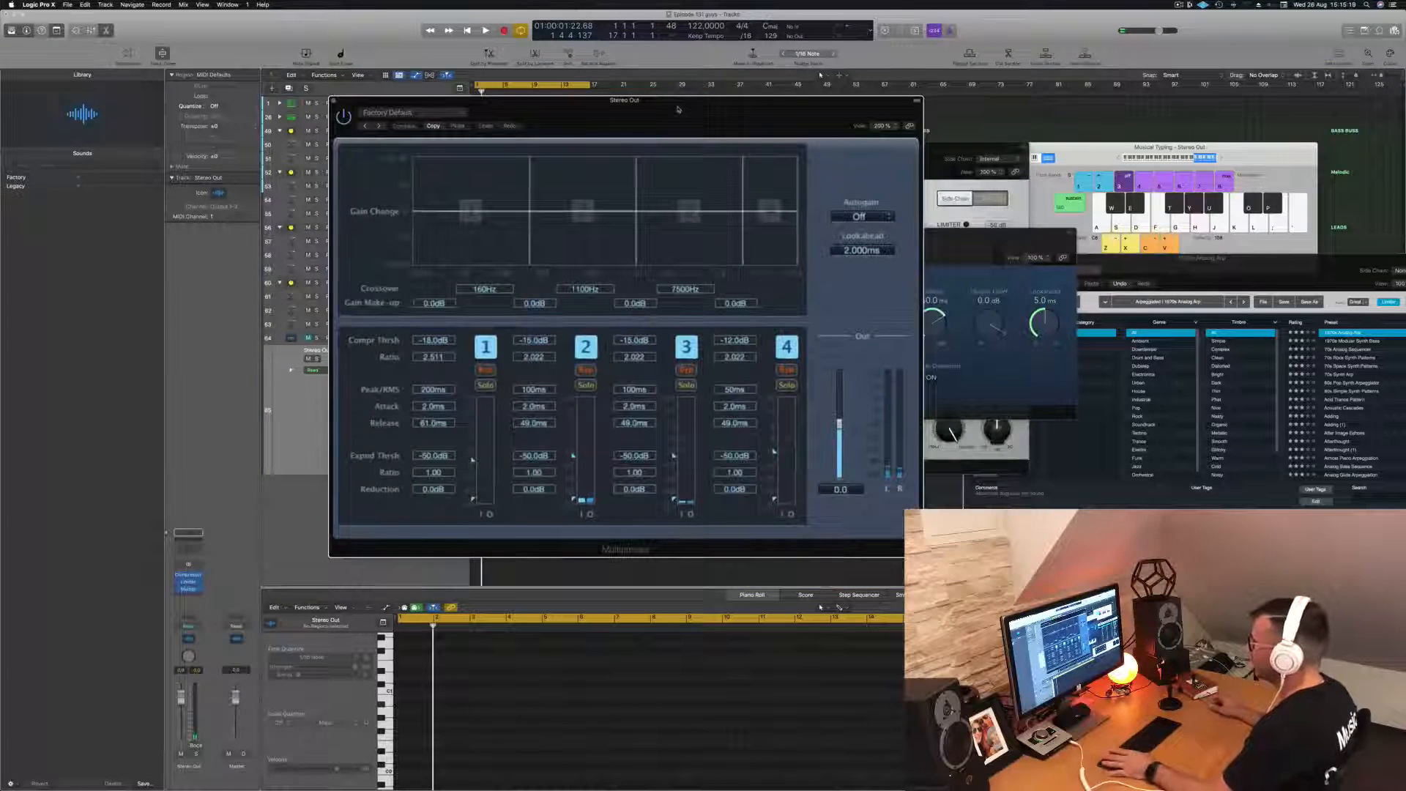
- Set the Multipressor's compression thresholds during playback to -13.0, -17.5, -26.5 and -33.5 dB for bands 1 to 4
{"action": "key", "text": "space"}
{"action": "key", "text": "space"}
{"action": "key", "text": "space"}
{"action": "left_click_drag", "start_coordinate": [473, 461], "coordinate": [473, 454]}
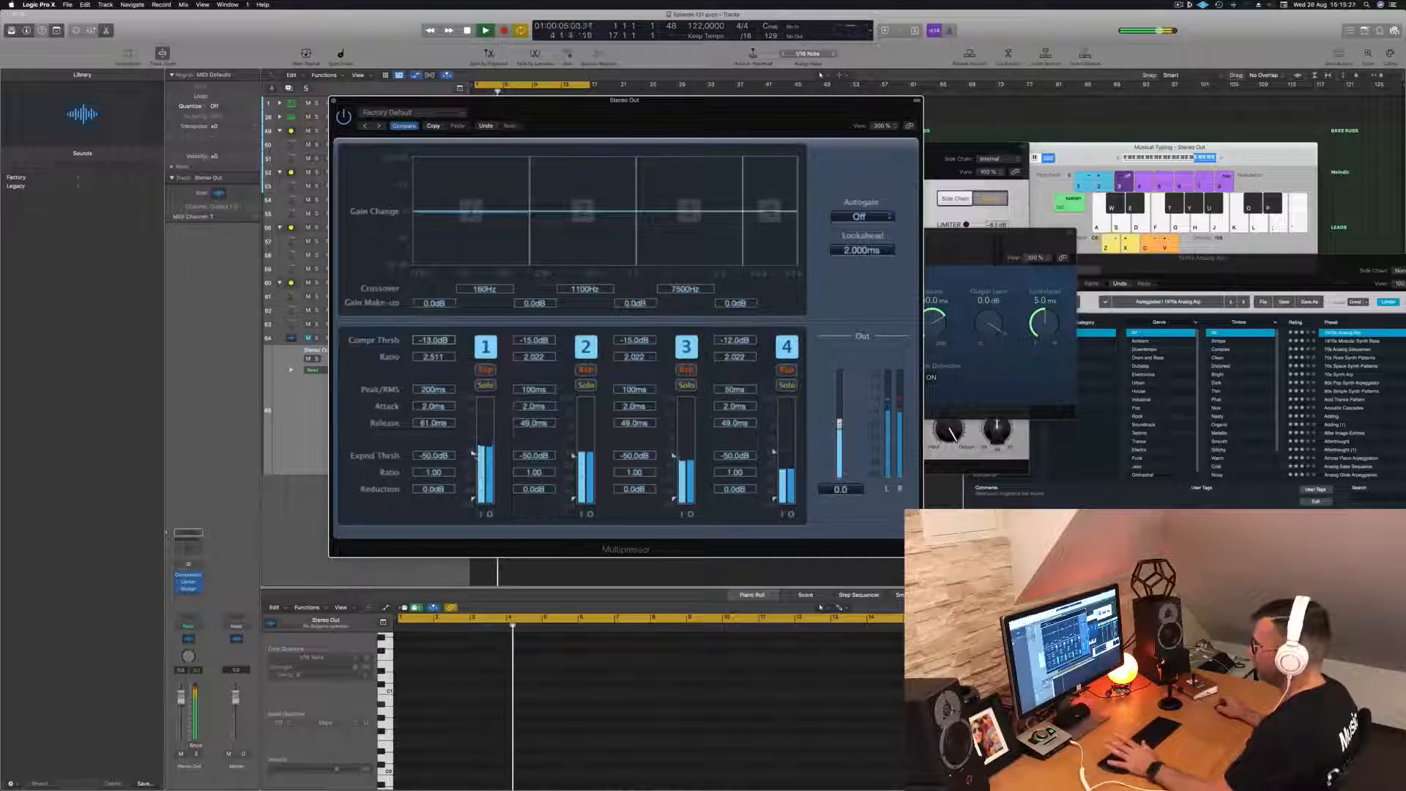
{"action": "left_click_drag", "start_coordinate": [574, 455], "coordinate": [573, 463]}
{"action": "left_click_drag", "start_coordinate": [672, 456], "coordinate": [674, 471]}
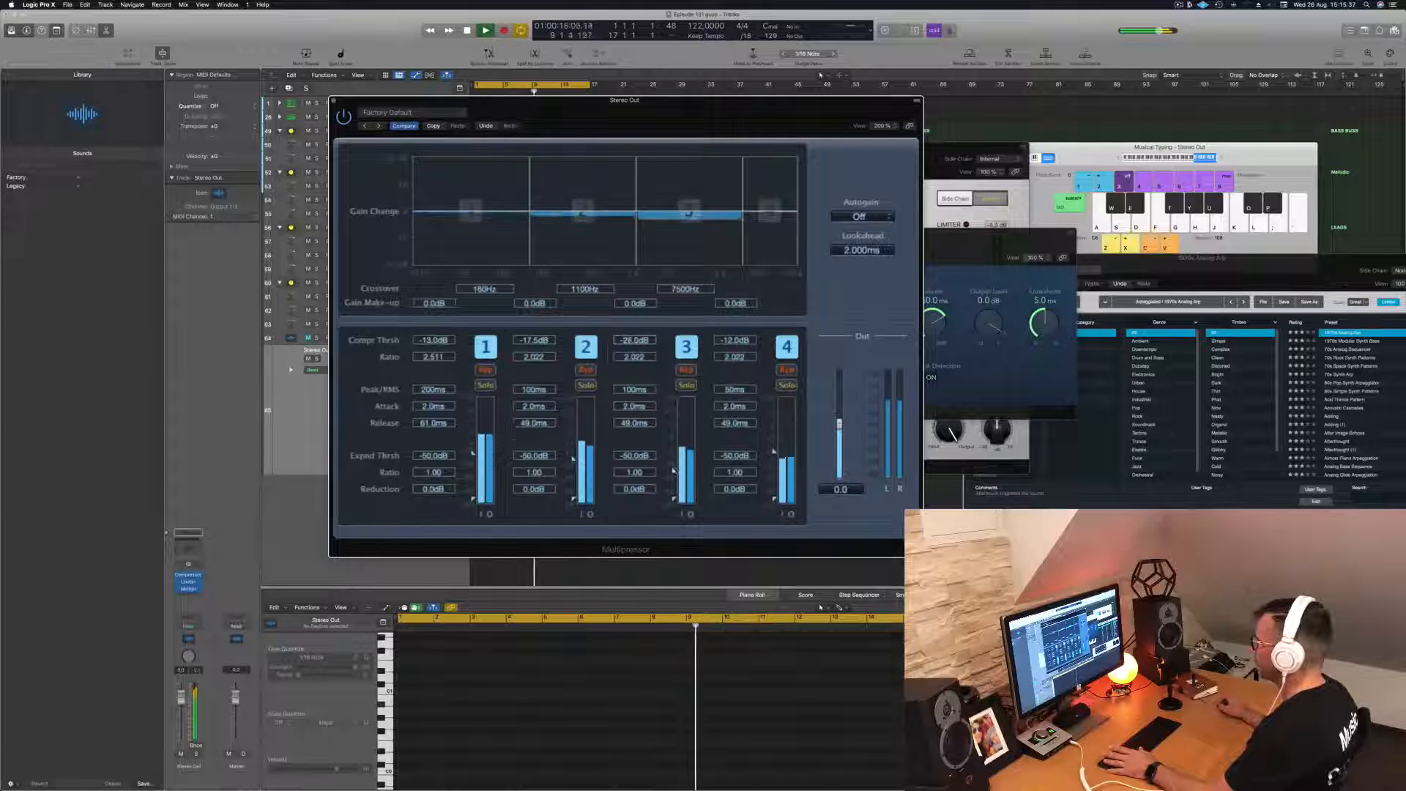
{"action": "left_click_drag", "start_coordinate": [774, 452], "coordinate": [775, 480]}
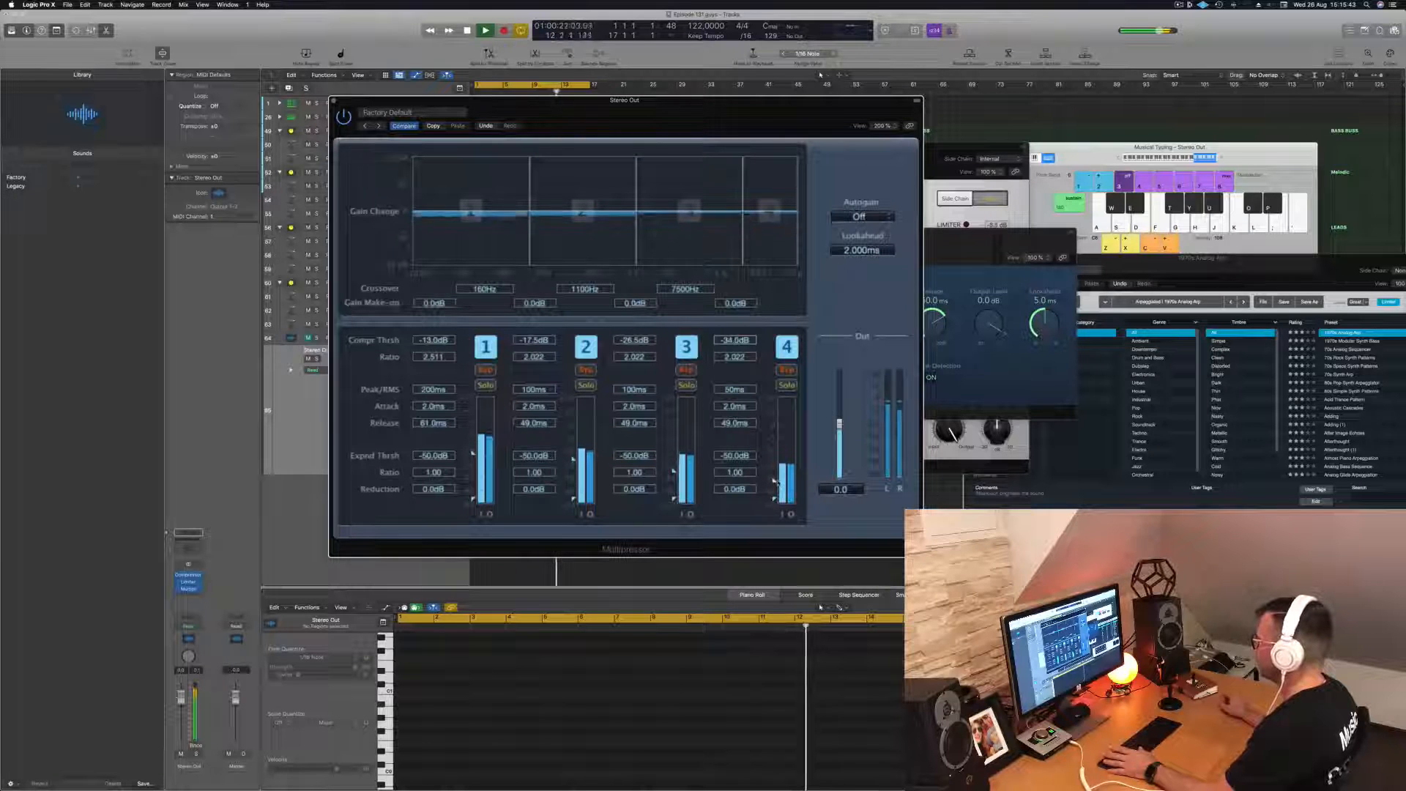
- Toggle the Multipressor's bypass to compare the sound, close its window and stop playback
{"action": "left_click_drag", "start_coordinate": [425, 115], "coordinate": [404, 119]}
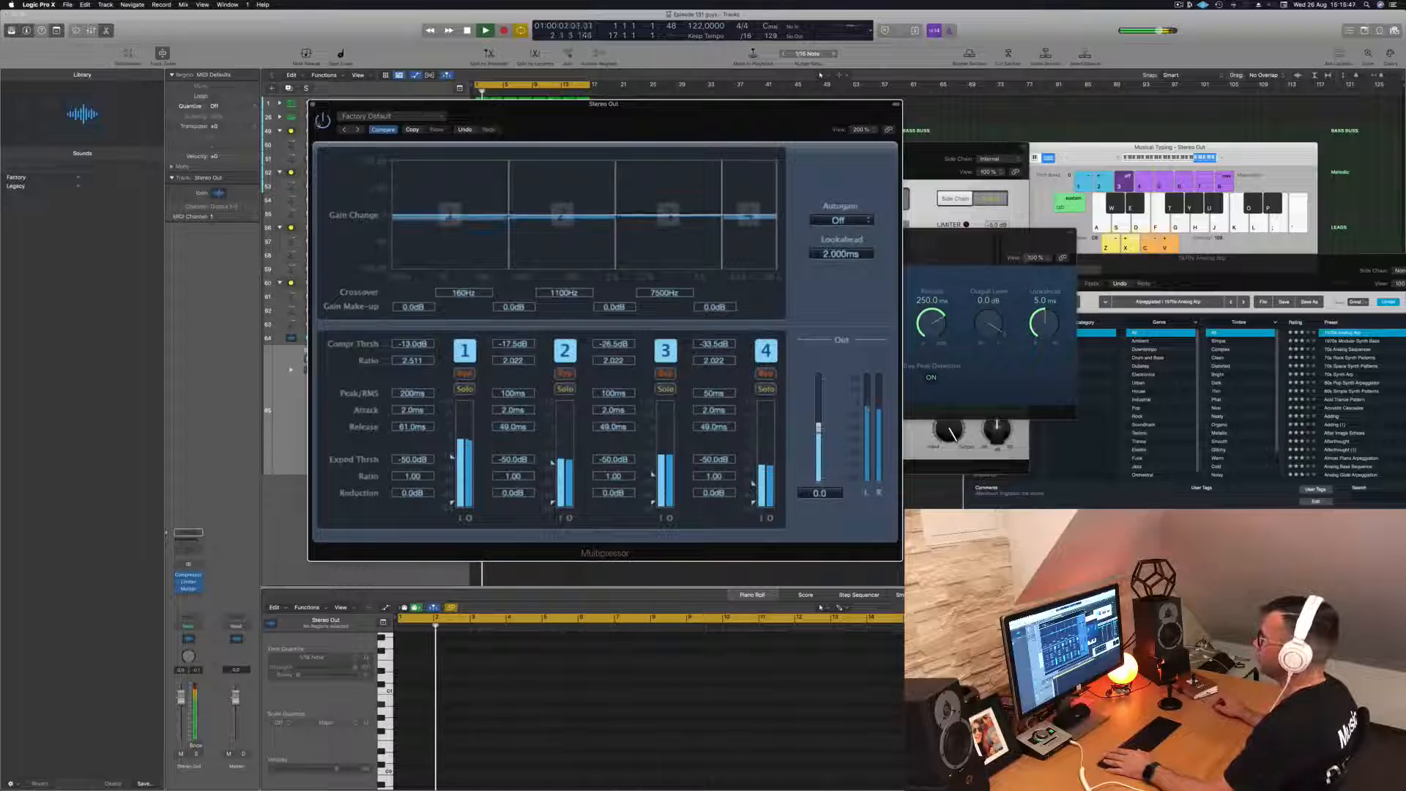
{"action": "left_click", "coordinate": [322, 122]}
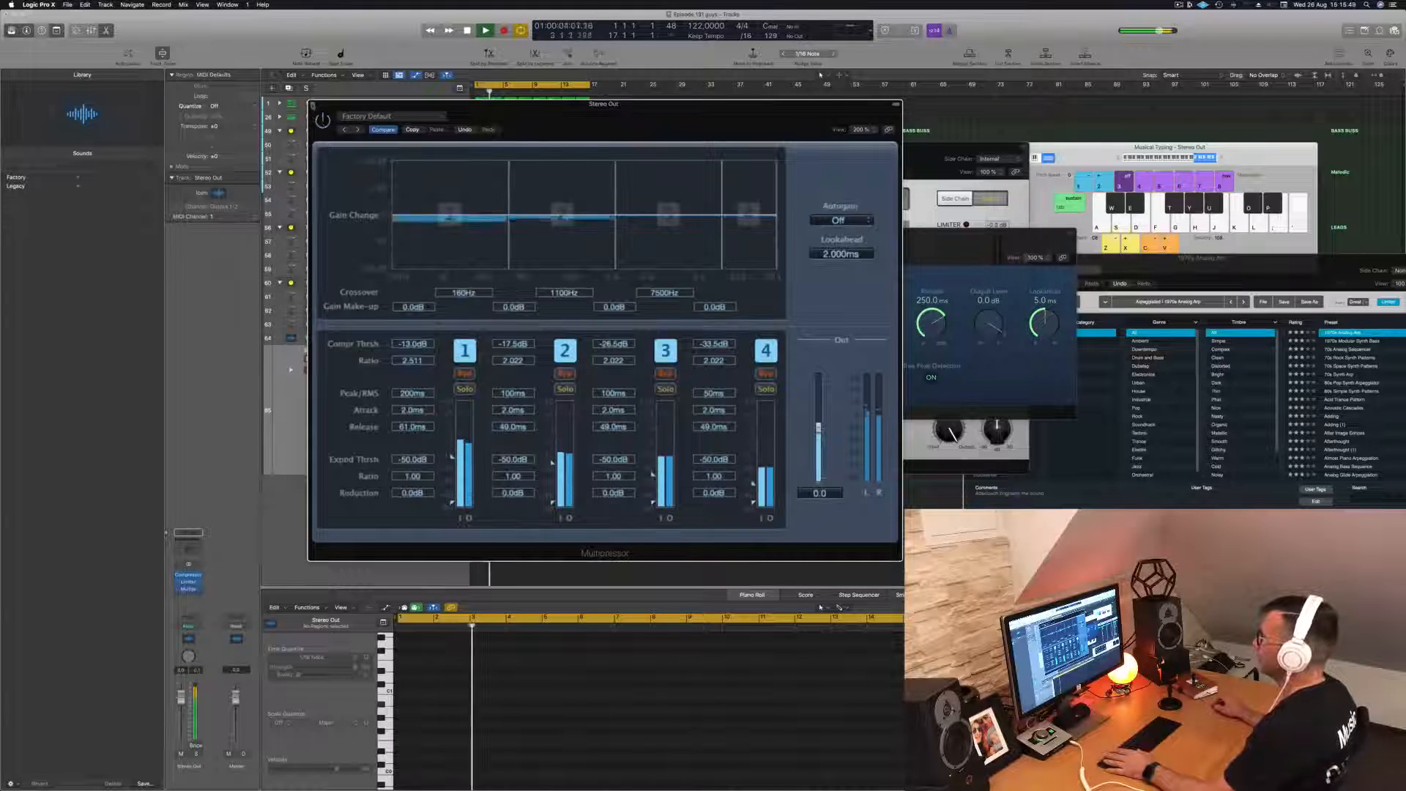
{"action": "left_click", "coordinate": [312, 104]}
{"action": "key", "text": "space"}
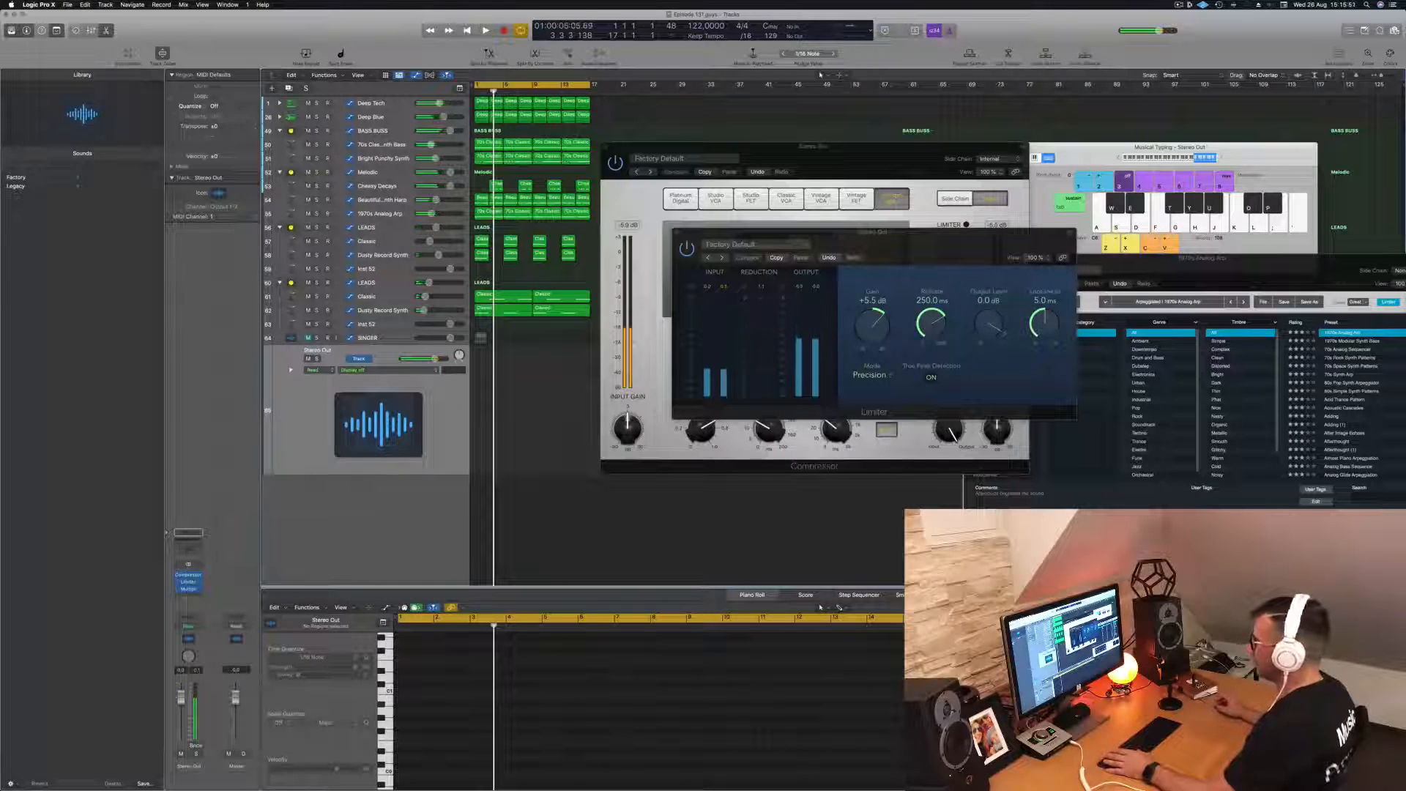
- Insert a stereo Vintage Tube EQ after the Multipressor on the Stereo Out and load its Mix Bus preset Enhanced Mix
{"action": "left_click", "coordinate": [194, 598]}
{"action": "mouse_move", "coordinate": [201, 701]}
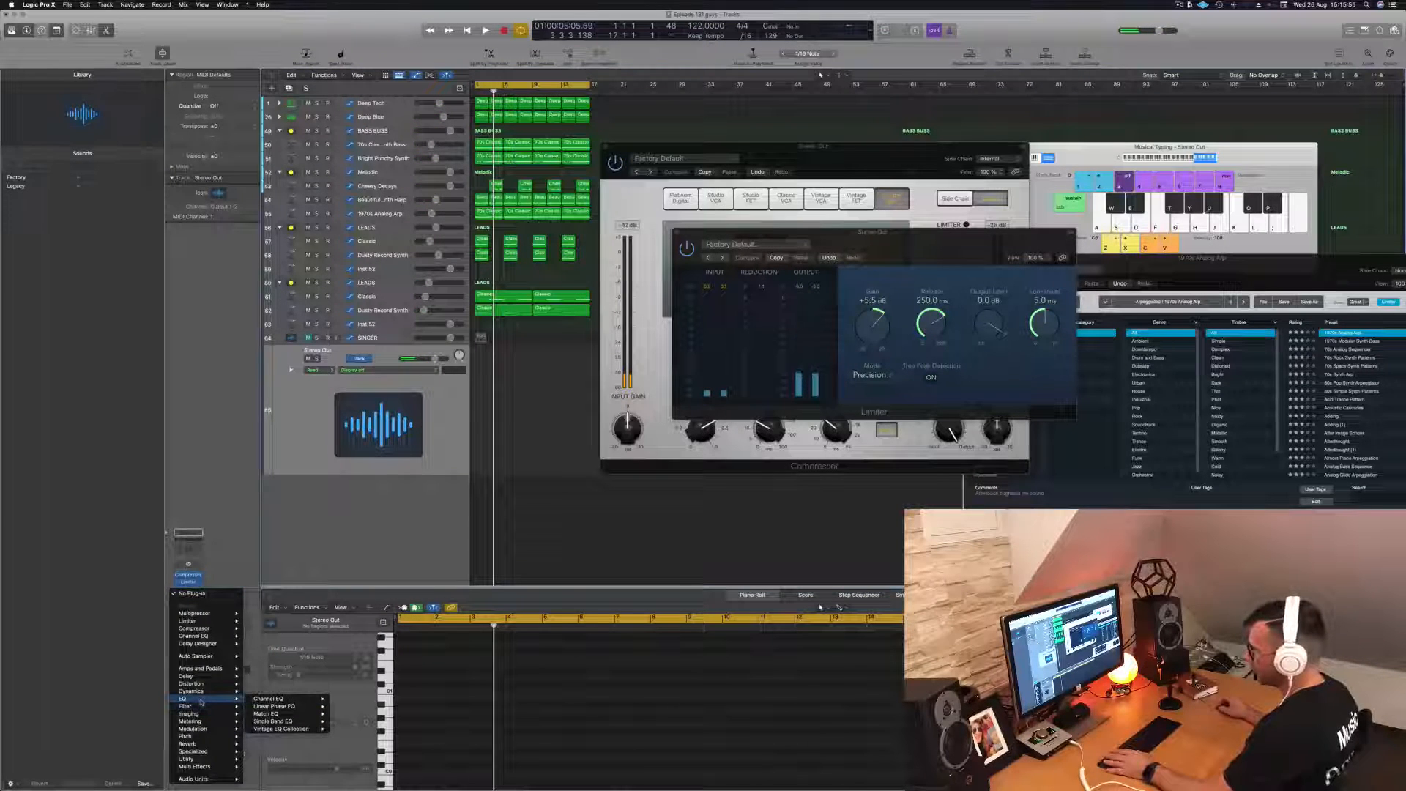
{"action": "mouse_move", "coordinate": [281, 729]}
{"action": "mouse_move", "coordinate": [363, 744]}
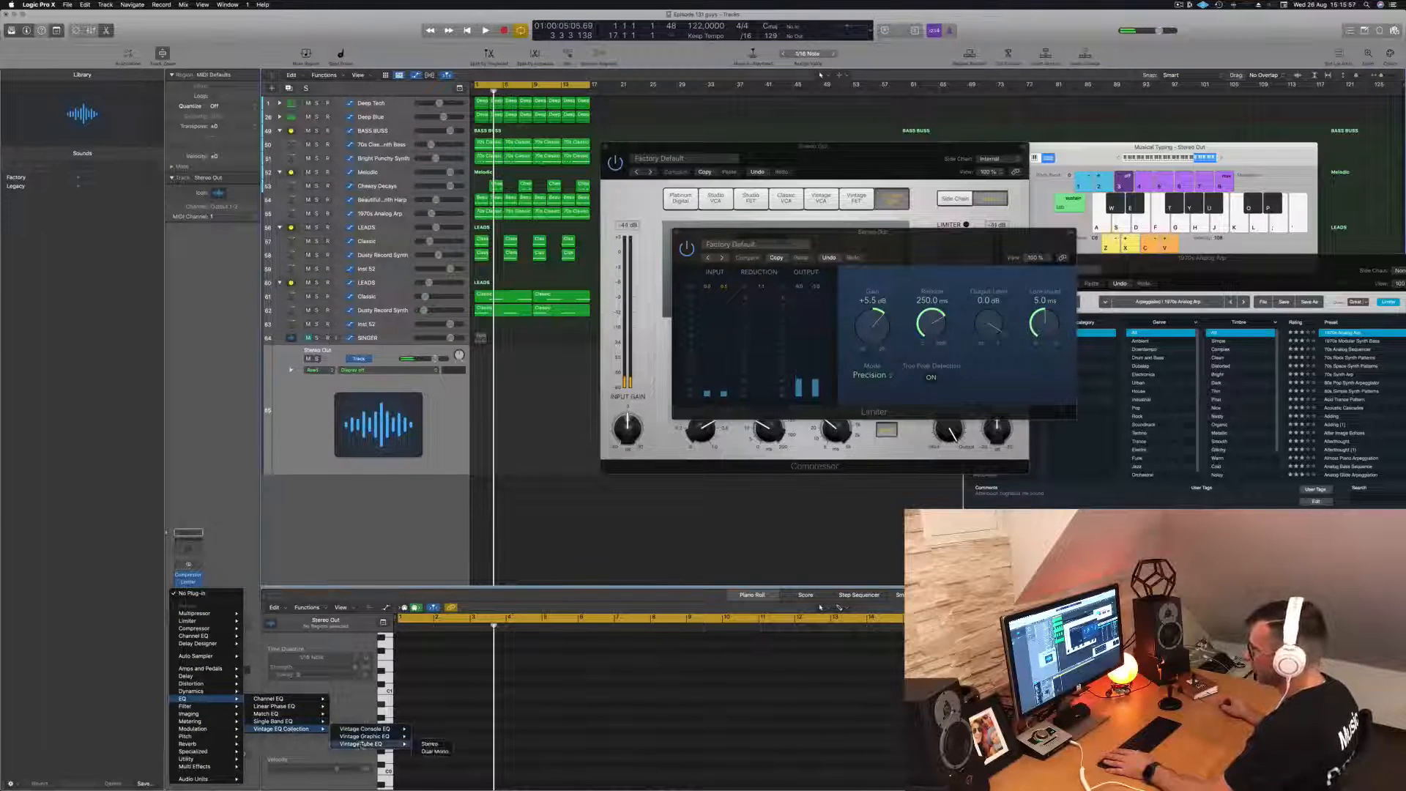
{"action": "left_click", "coordinate": [429, 744]}
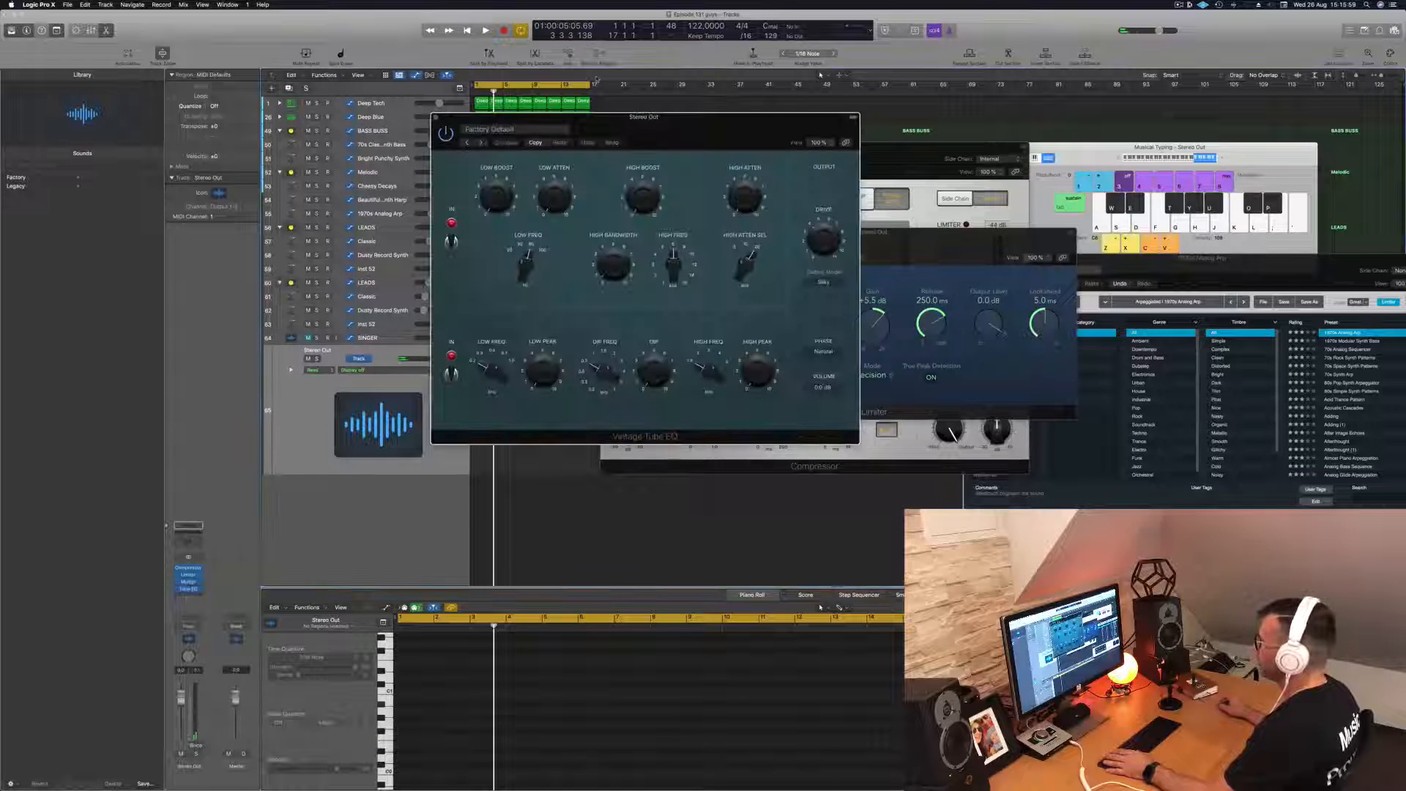
{"action": "left_click_drag", "start_coordinate": [700, 141], "coordinate": [822, 159]}
{"action": "left_click", "coordinate": [667, 148]}
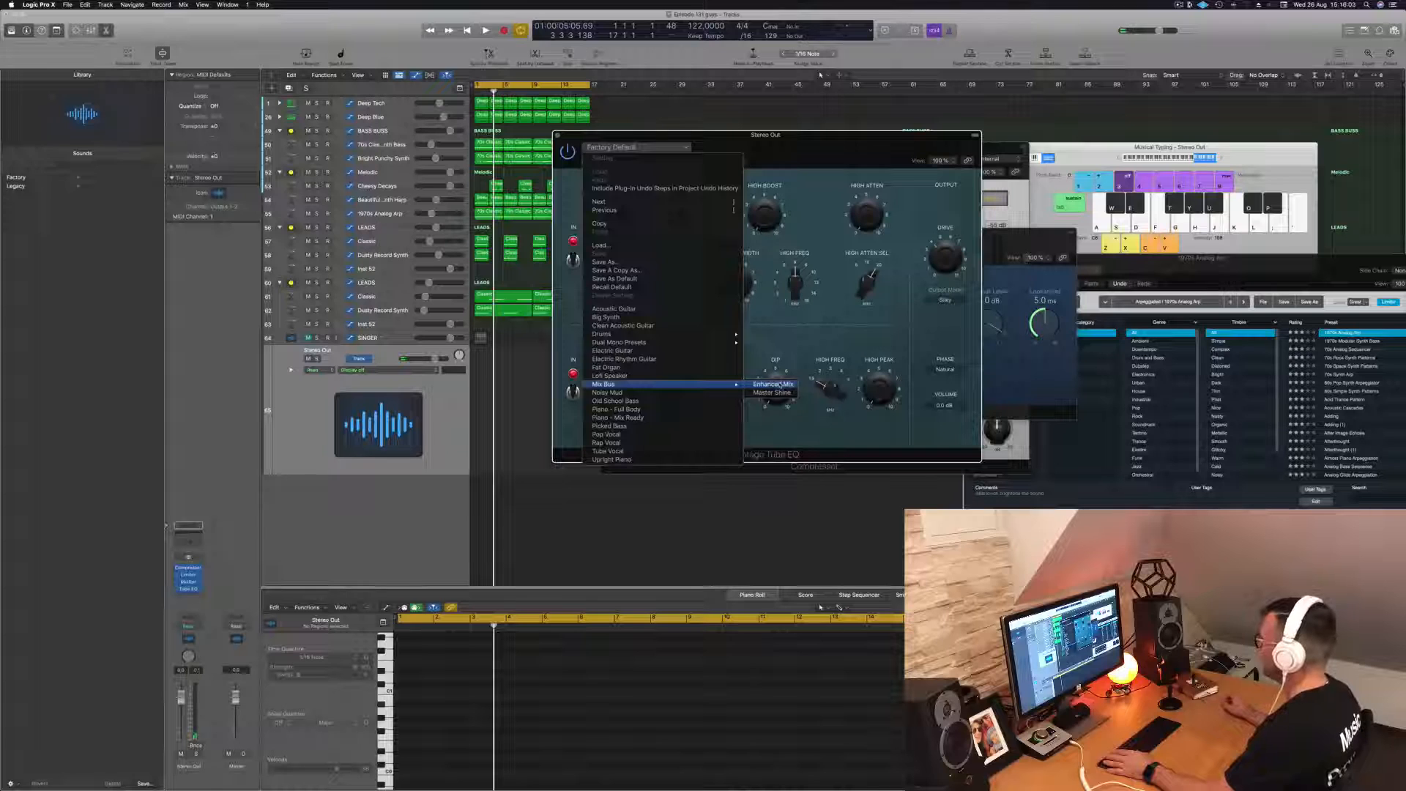
{"action": "left_click", "coordinate": [780, 384]}
- Play the loop and toggle the Vintage Tube EQ's bypass to compare the sound, ending with playback stopped
{"action": "key", "text": "space"}
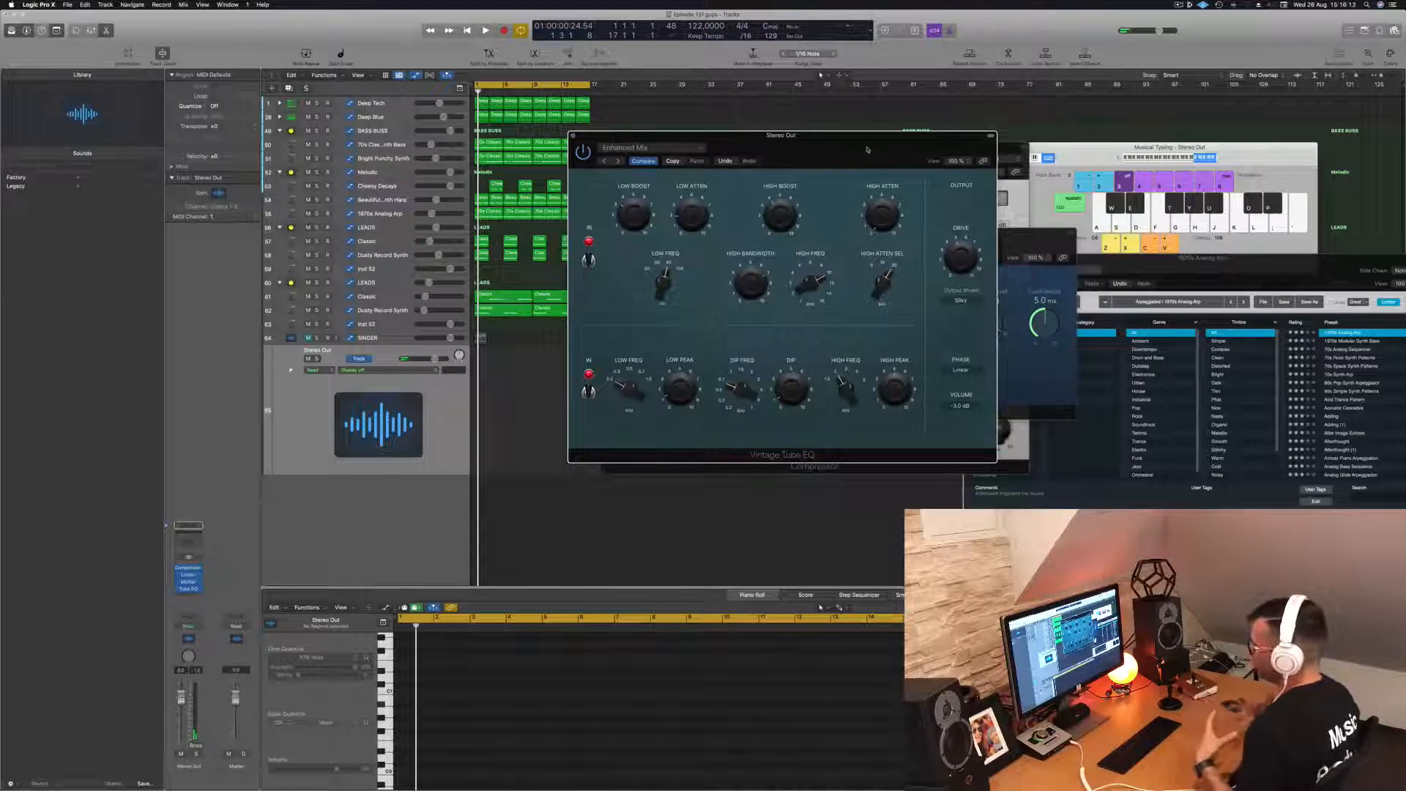
{"action": "key", "text": "space"}
{"action": "left_click", "coordinate": [313, 418]}
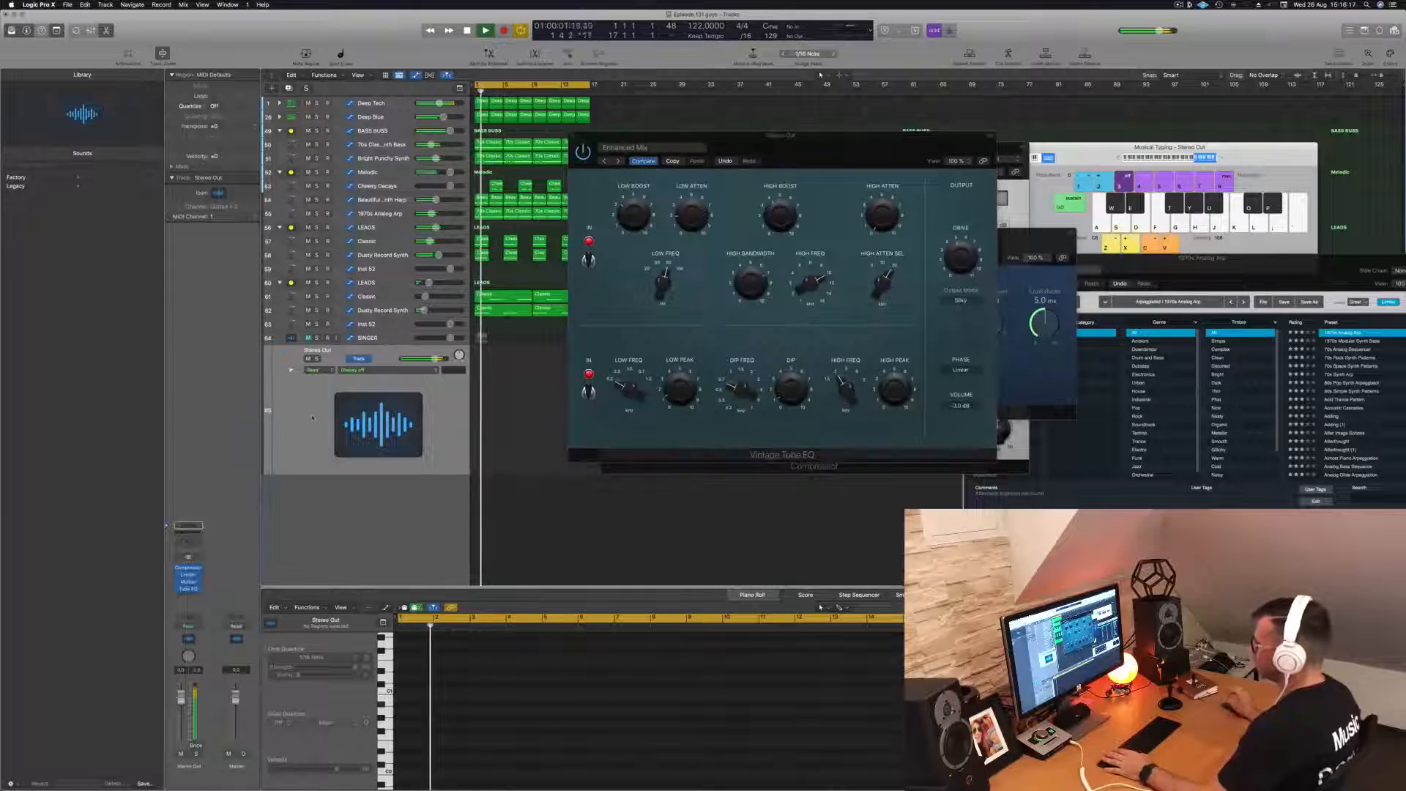
{"action": "left_click", "coordinate": [584, 155]}
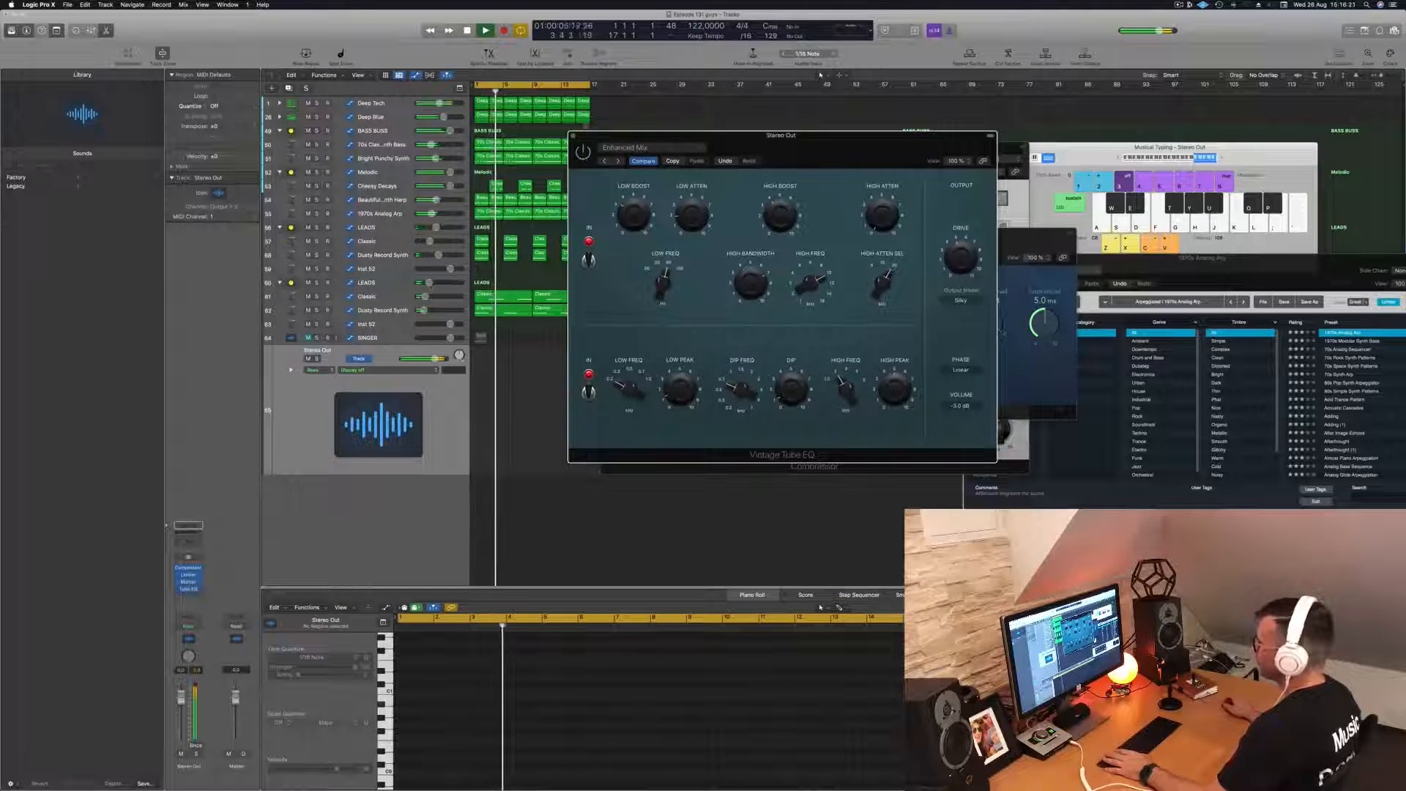
{"action": "left_click", "coordinate": [312, 412]}
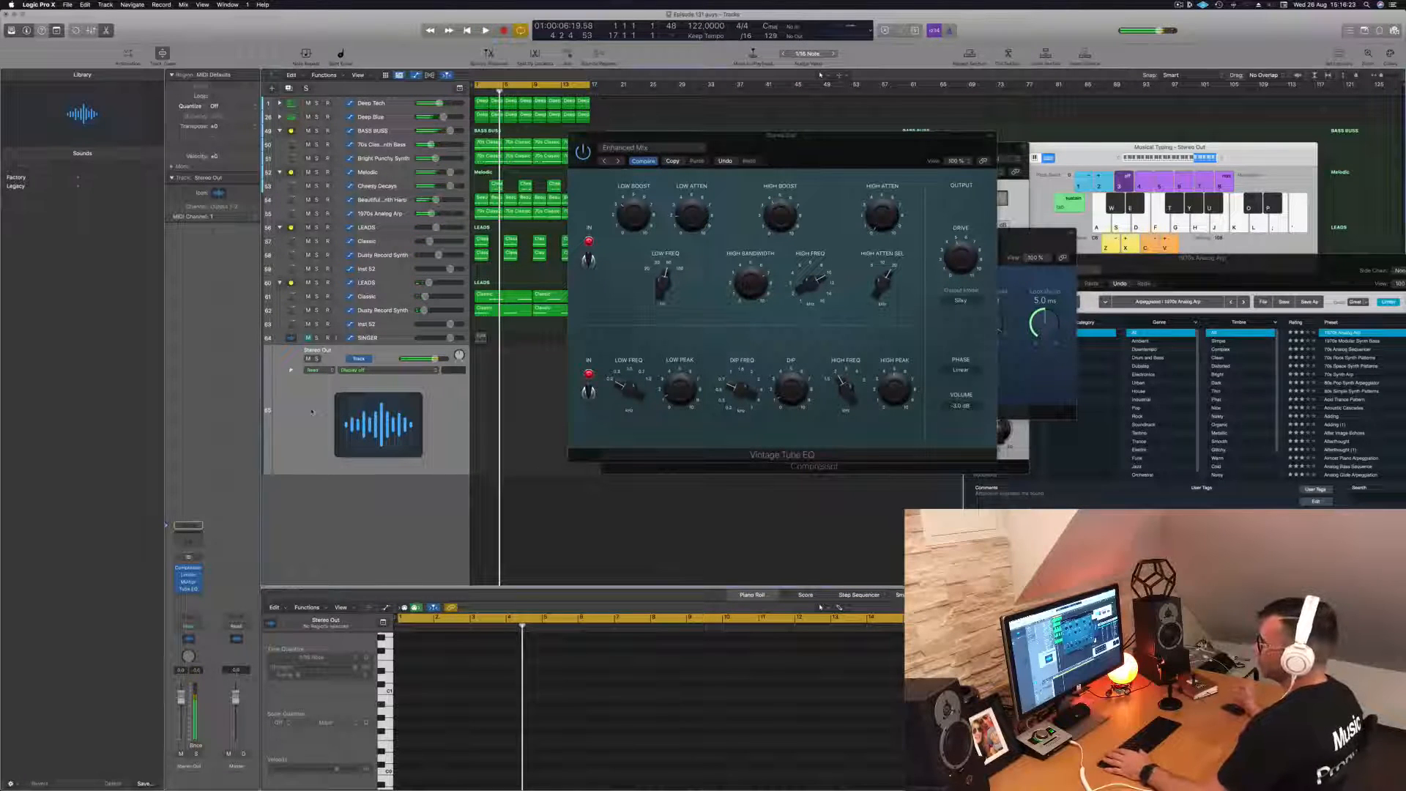
- Insert a stereo Compressor after the Vintage Tube EQ on the Stereo Out and load its Smooth Compression preset
{"action": "left_click", "coordinate": [194, 597]}
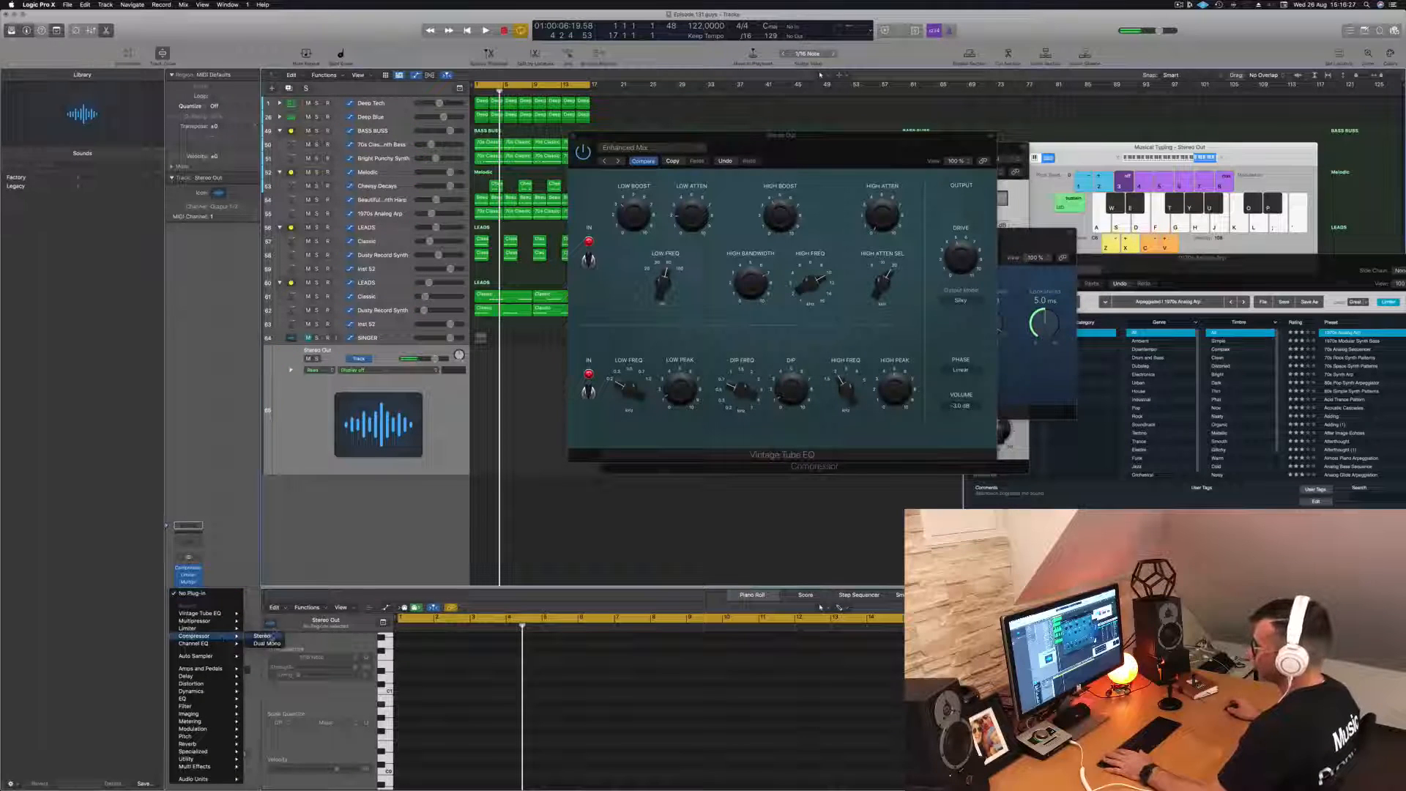
{"action": "left_click", "coordinate": [264, 636]}
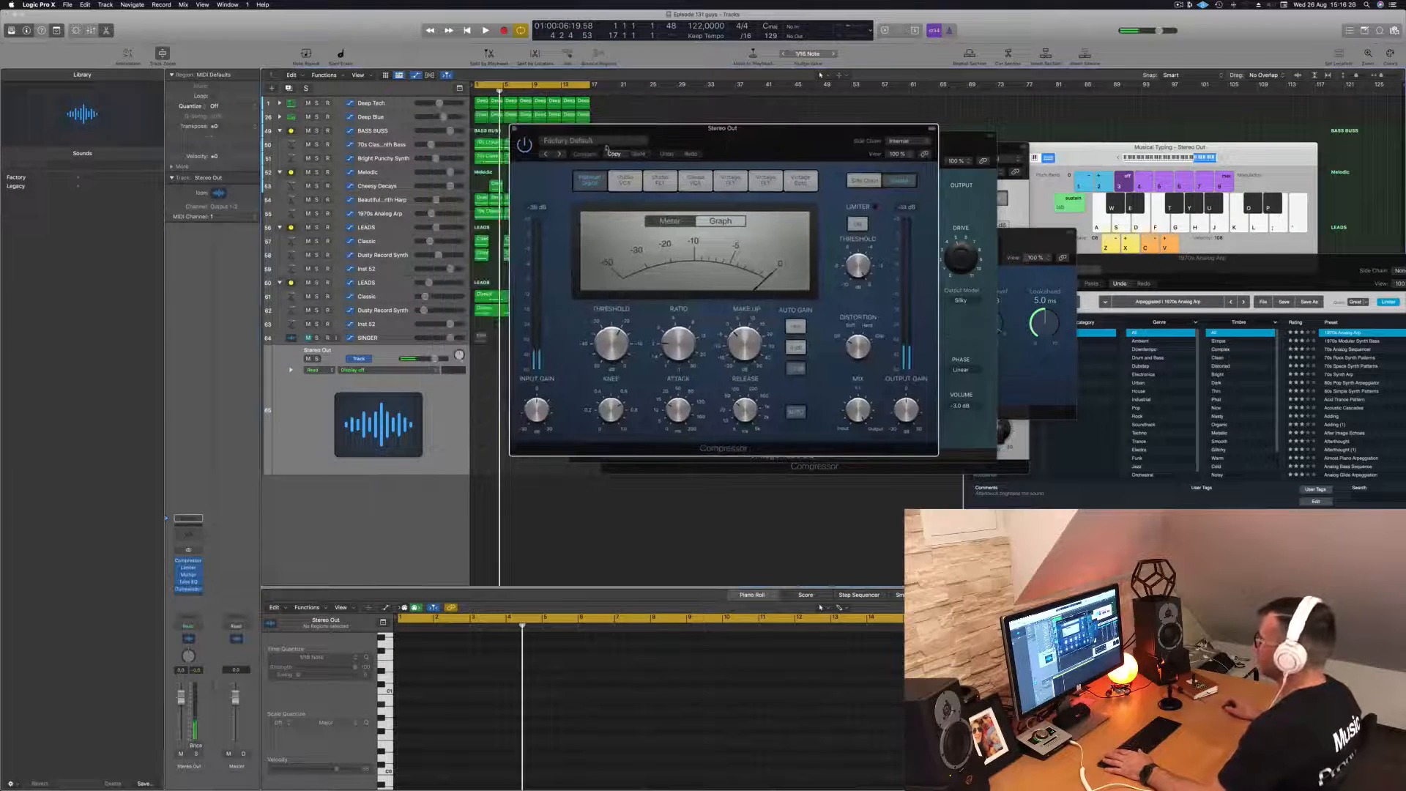
{"action": "left_click", "coordinate": [595, 140]}
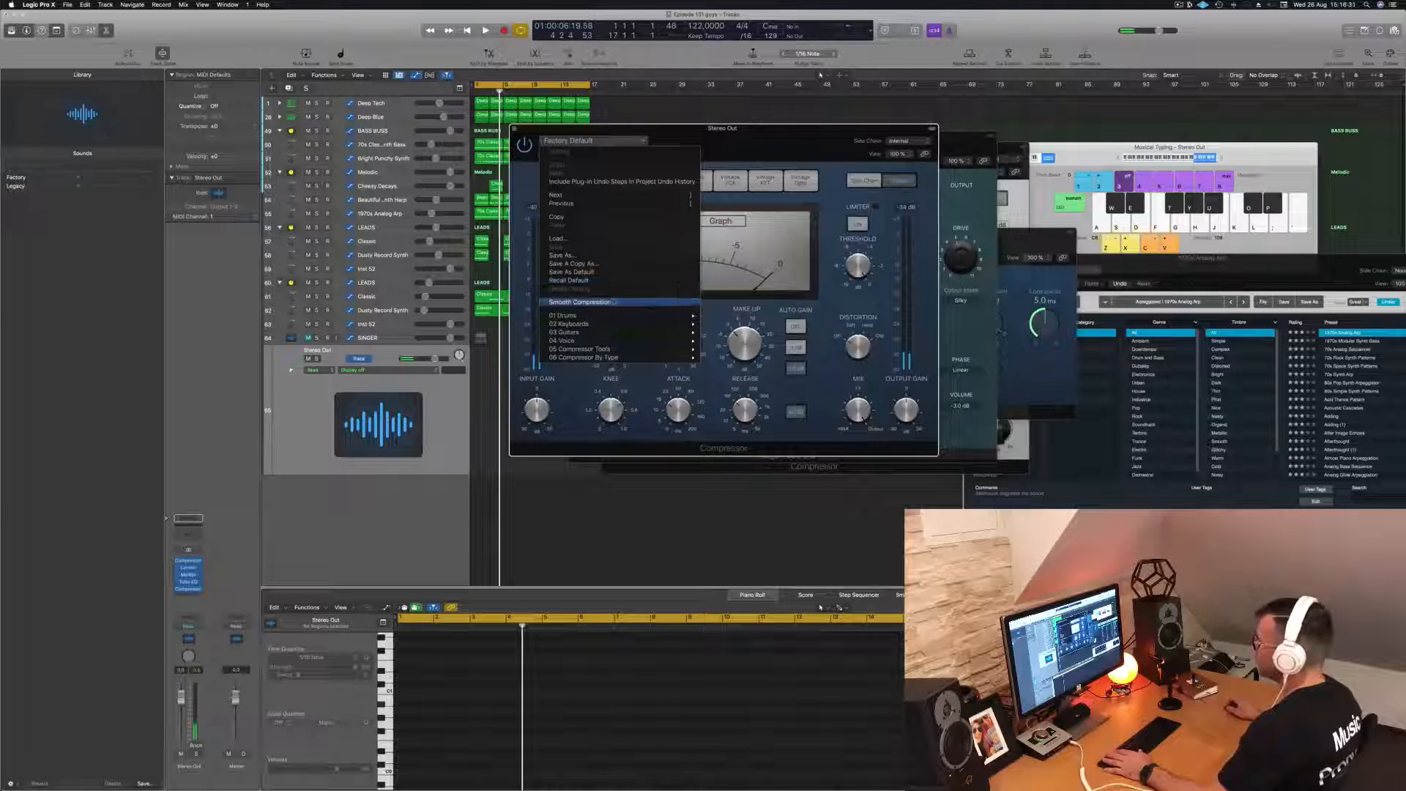
{"action": "left_click", "coordinate": [615, 302]}
{"action": "left_click_drag", "start_coordinate": [800, 130], "coordinate": [698, 130]}
- Replay the loop to check the new Compressor's gain reduction and levels, reset the Stereo Out's peak indicator and stop playback
{"action": "key", "text": "space"}
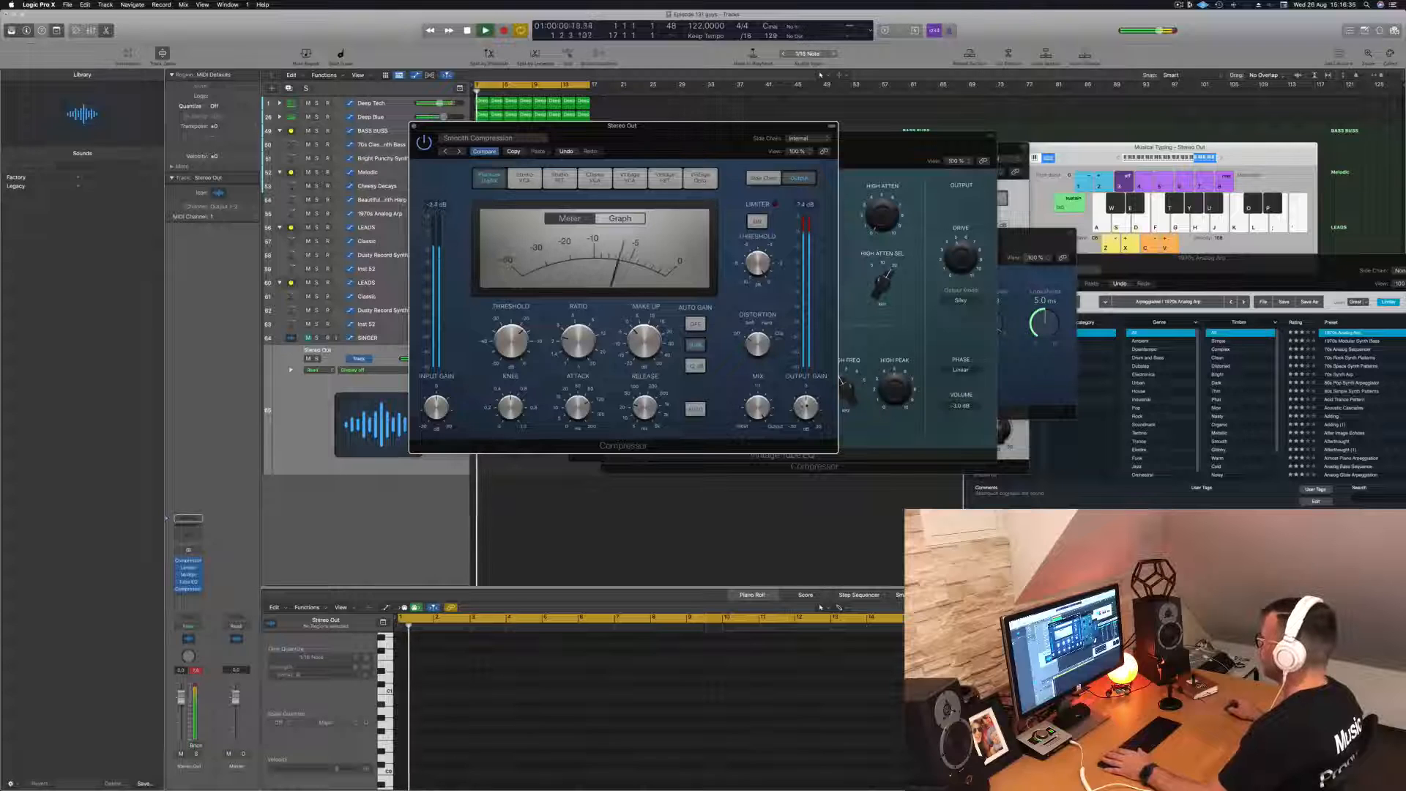
{"action": "key", "text": "space"}
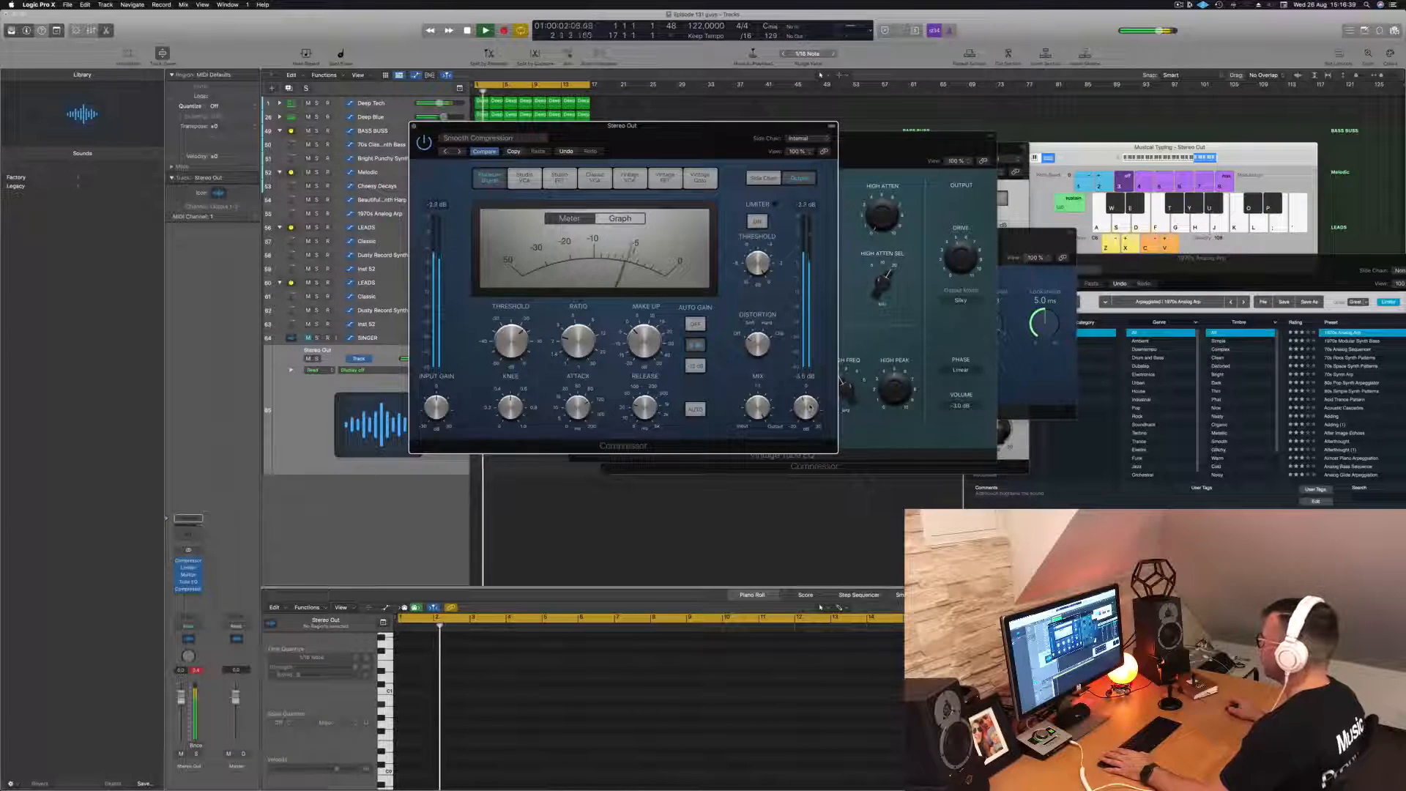
{"action": "left_click_drag", "start_coordinate": [786, 125], "coordinate": [961, 146]}
{"action": "key", "text": "space"}
{"action": "key", "text": "space"}
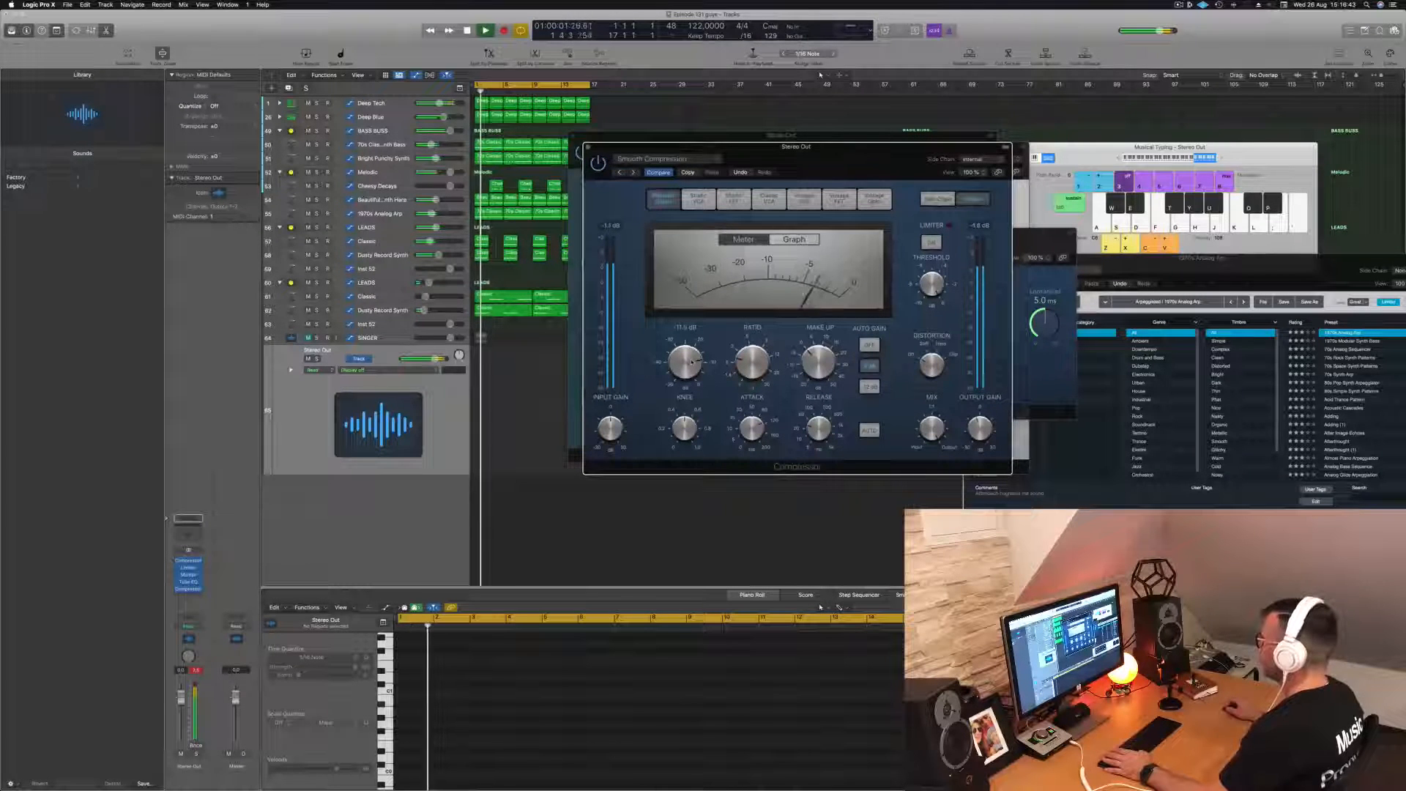
{"action": "key", "text": "space"}
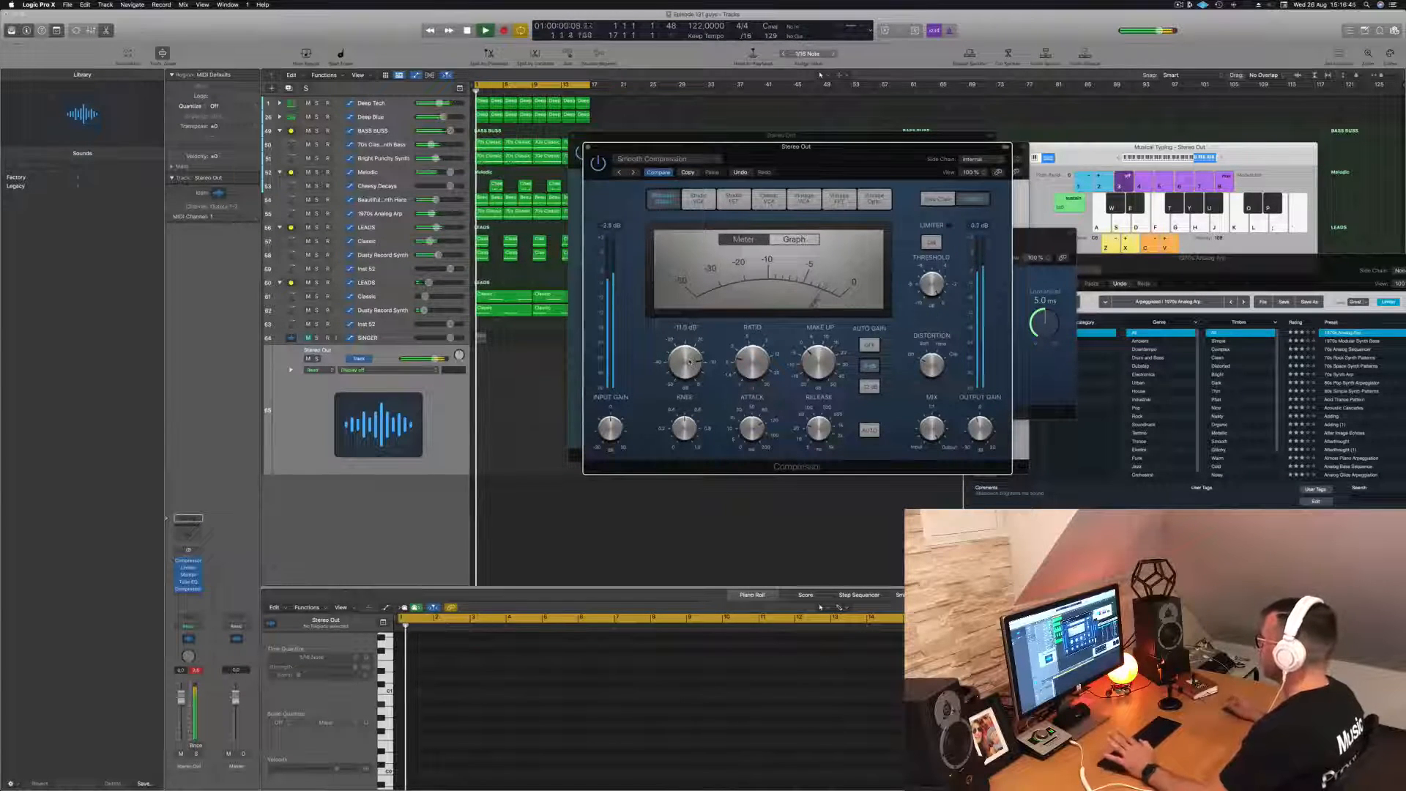
{"action": "left_click_drag", "start_coordinate": [781, 156], "coordinate": [886, 159]}
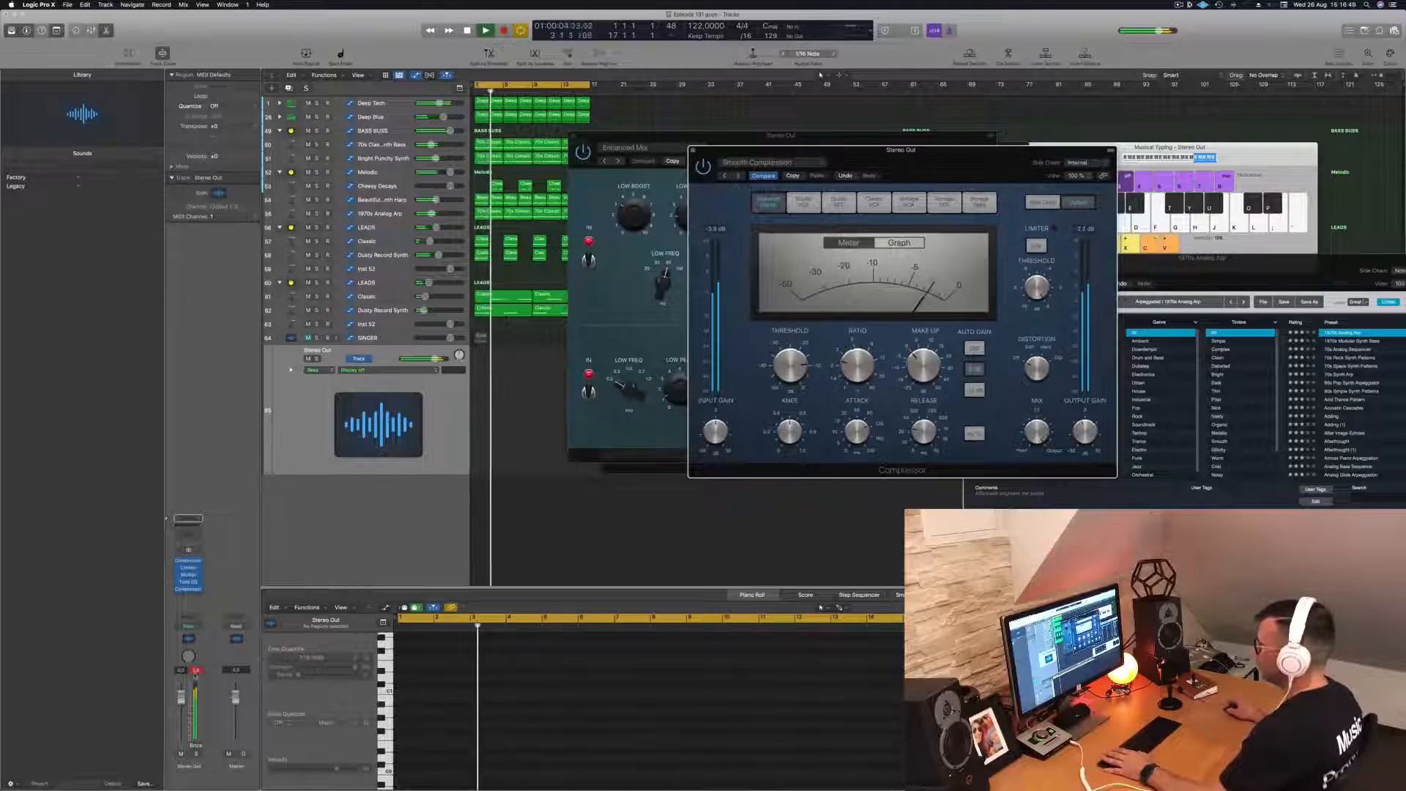
{"action": "left_click", "coordinate": [196, 670]}
{"action": "key", "text": "space"}
- Insert a stereo Adaptive Limiter at the end of the Stereo Out chain and turn on its True Peak Detection
{"action": "left_click", "coordinate": [189, 592]}
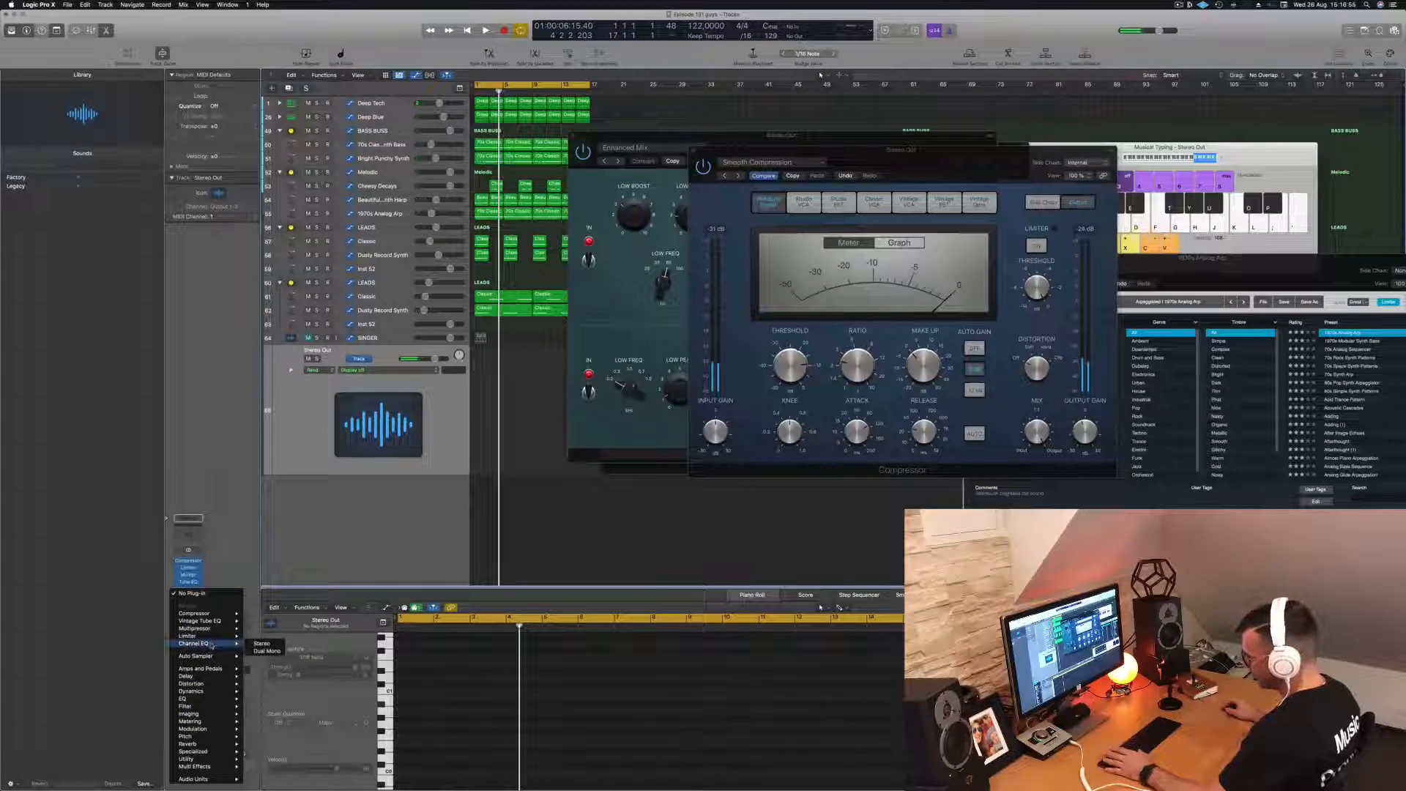
{"action": "mouse_move", "coordinate": [196, 693]}
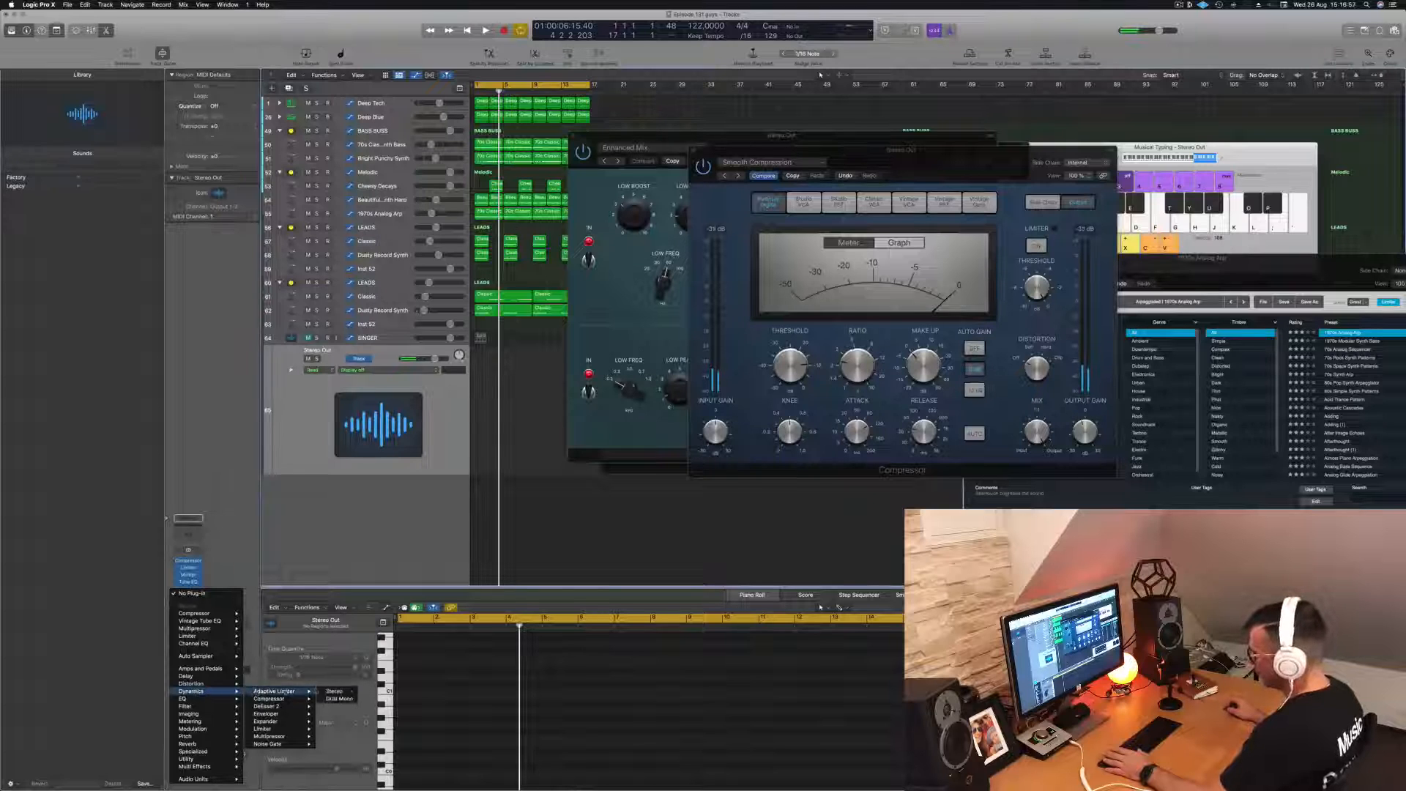
{"action": "left_click", "coordinate": [331, 692]}
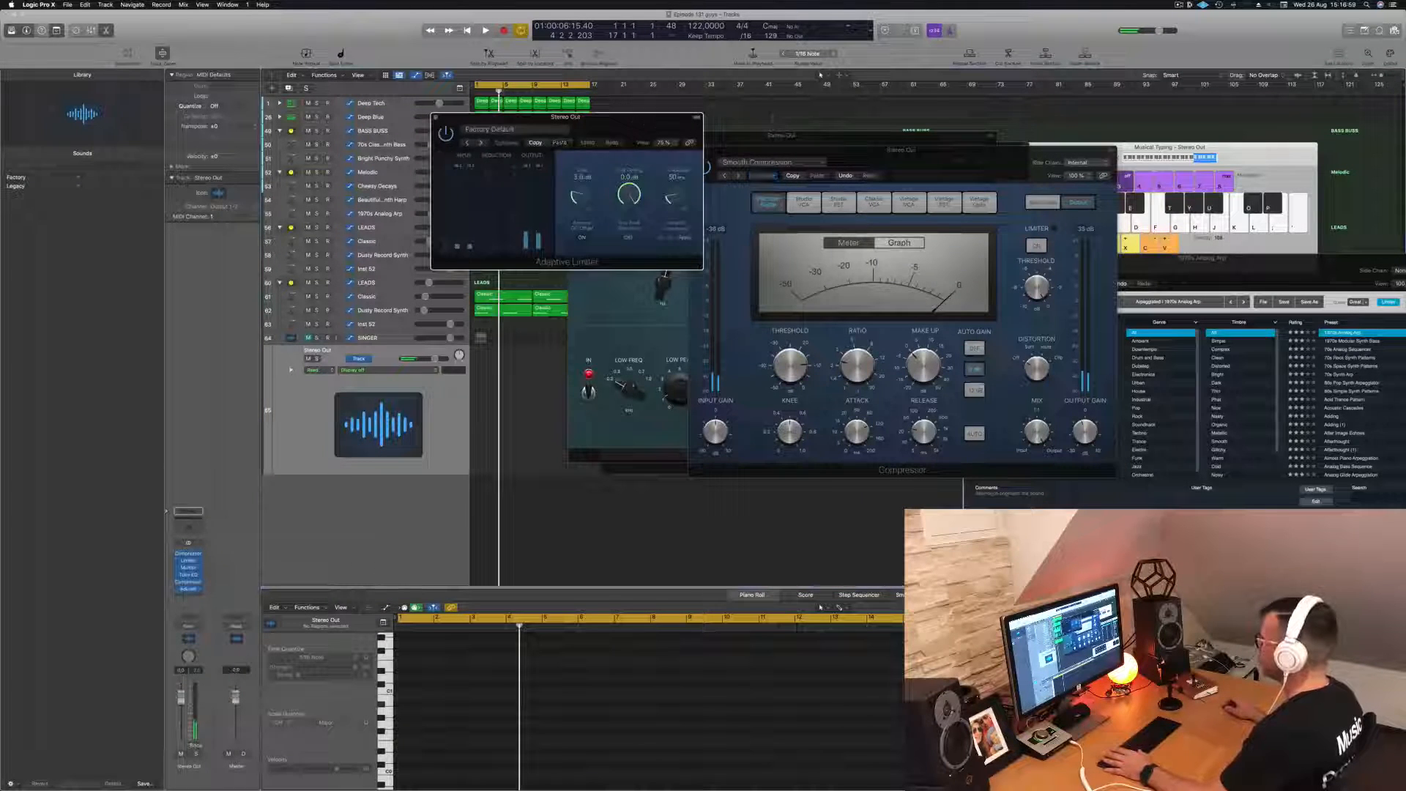
{"action": "left_click_drag", "start_coordinate": [648, 125], "coordinate": [814, 142]}
{"action": "key", "text": "space"}
{"action": "key", "text": "space"}
{"action": "left_click", "coordinate": [796, 254]}
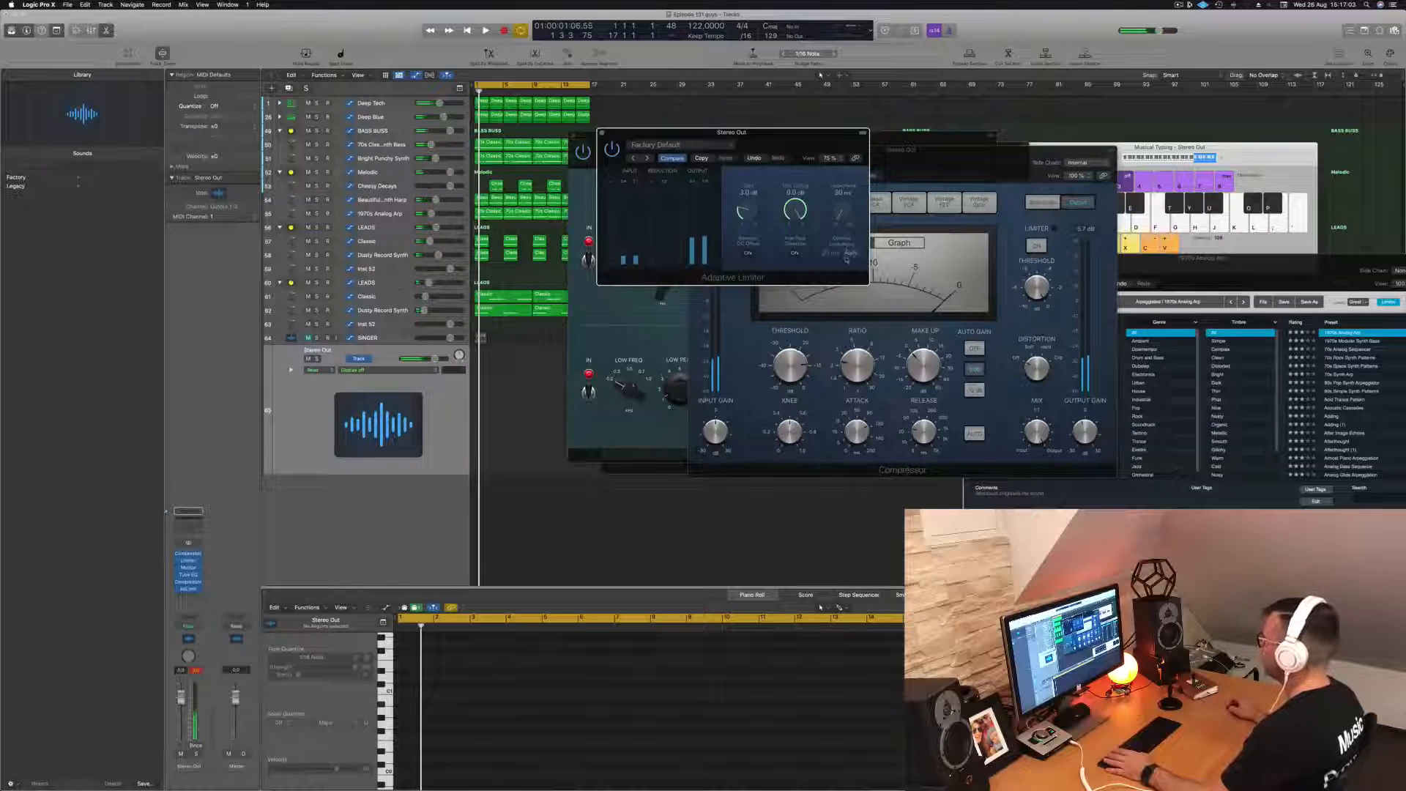
- Play the loop and close the windows of both Compressors, the Vintage Tube EQ and the Limiter, leaving the Adaptive Limiter open
{"action": "key", "text": "space"}
{"action": "left_click_drag", "start_coordinate": [668, 185], "coordinate": [688, 189]}
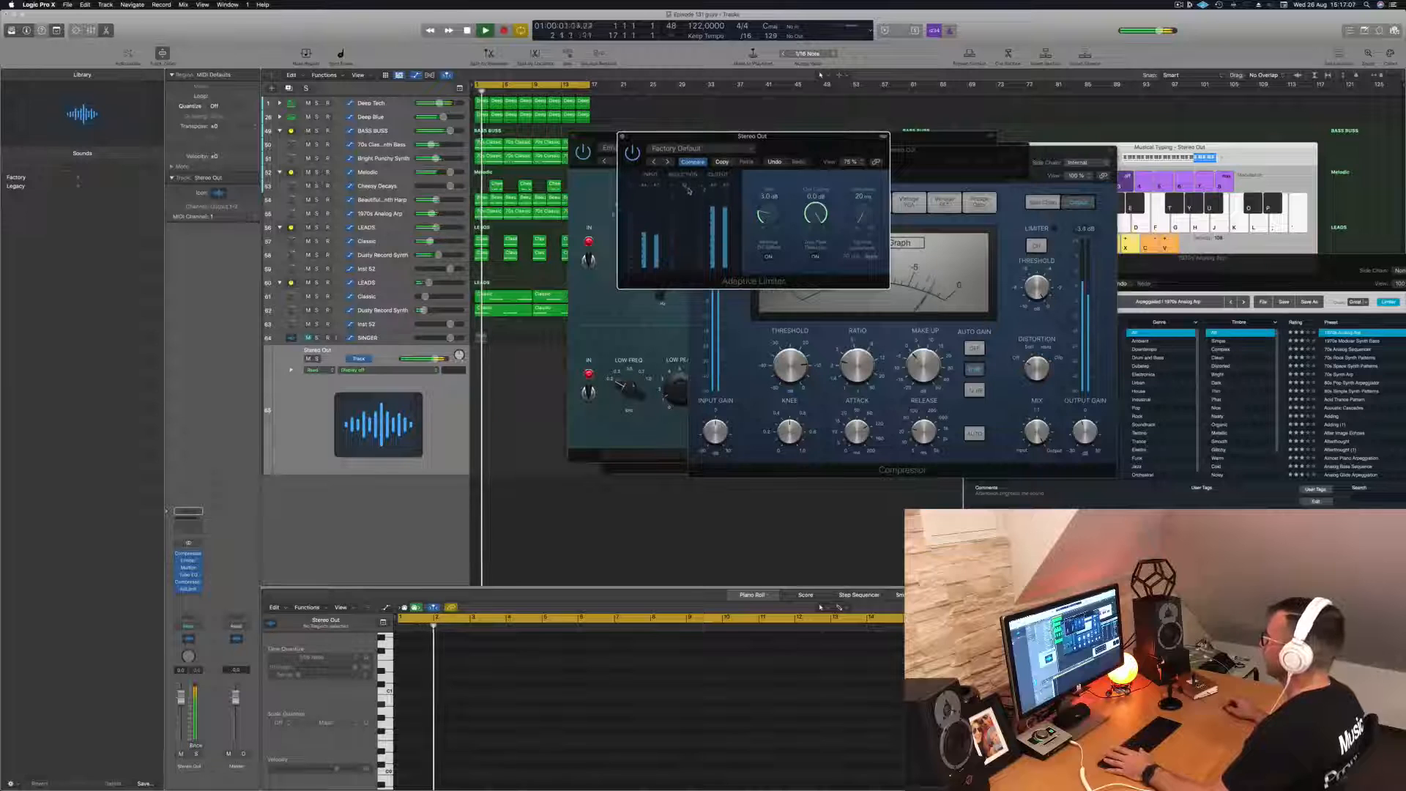
{"action": "left_click_drag", "start_coordinate": [867, 154], "coordinate": [776, 208]}
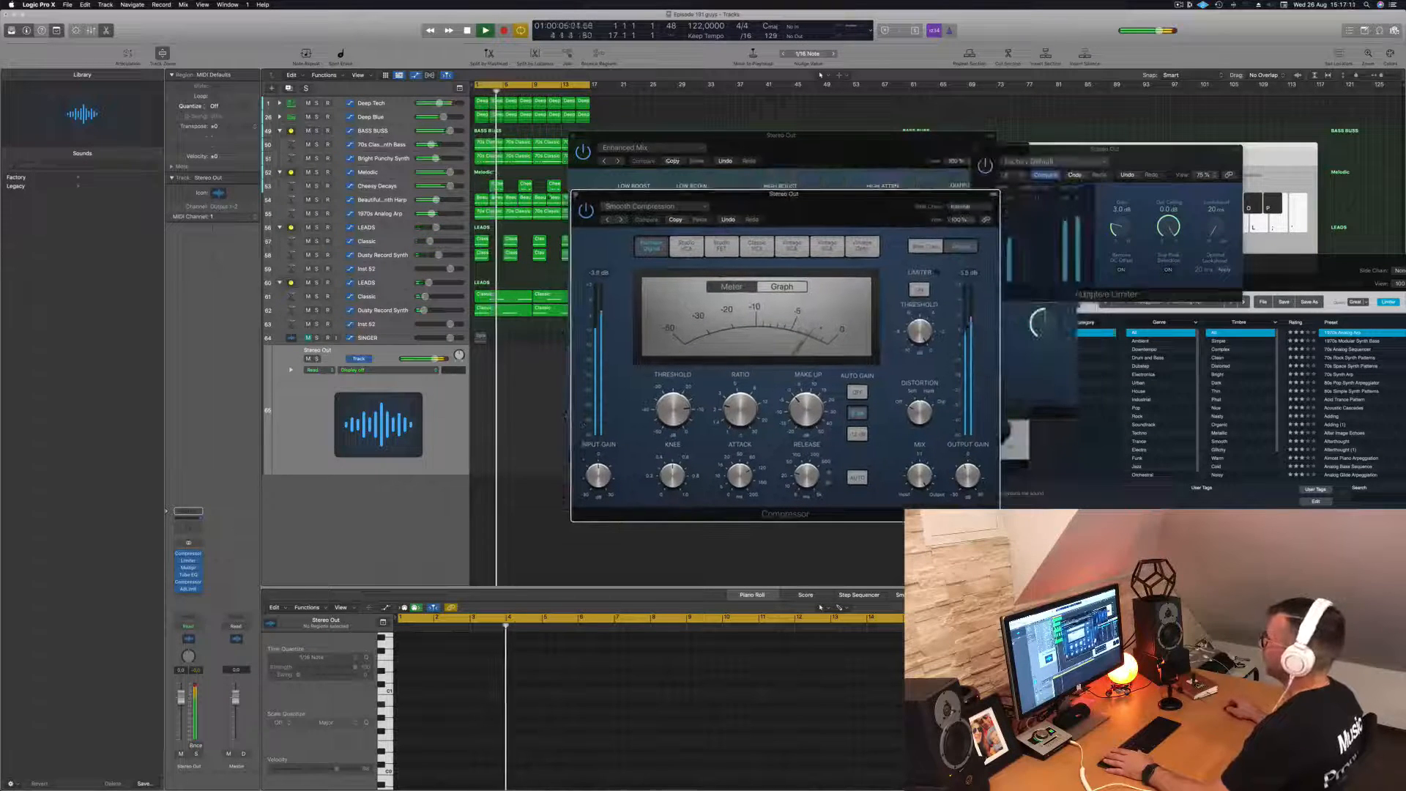
{"action": "left_click", "coordinate": [575, 195]}
{"action": "left_click", "coordinate": [573, 135]}
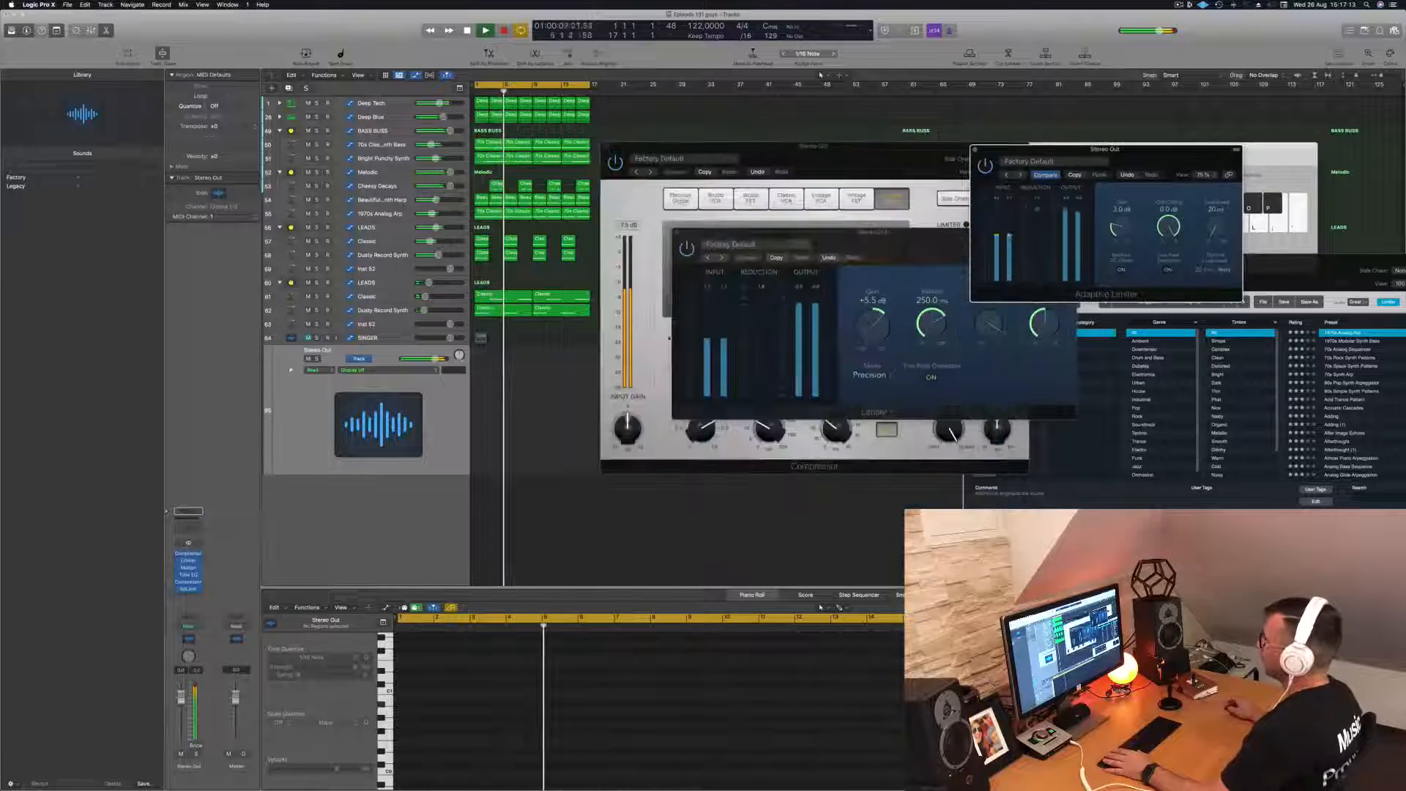
{"action": "left_click", "coordinate": [606, 147]}
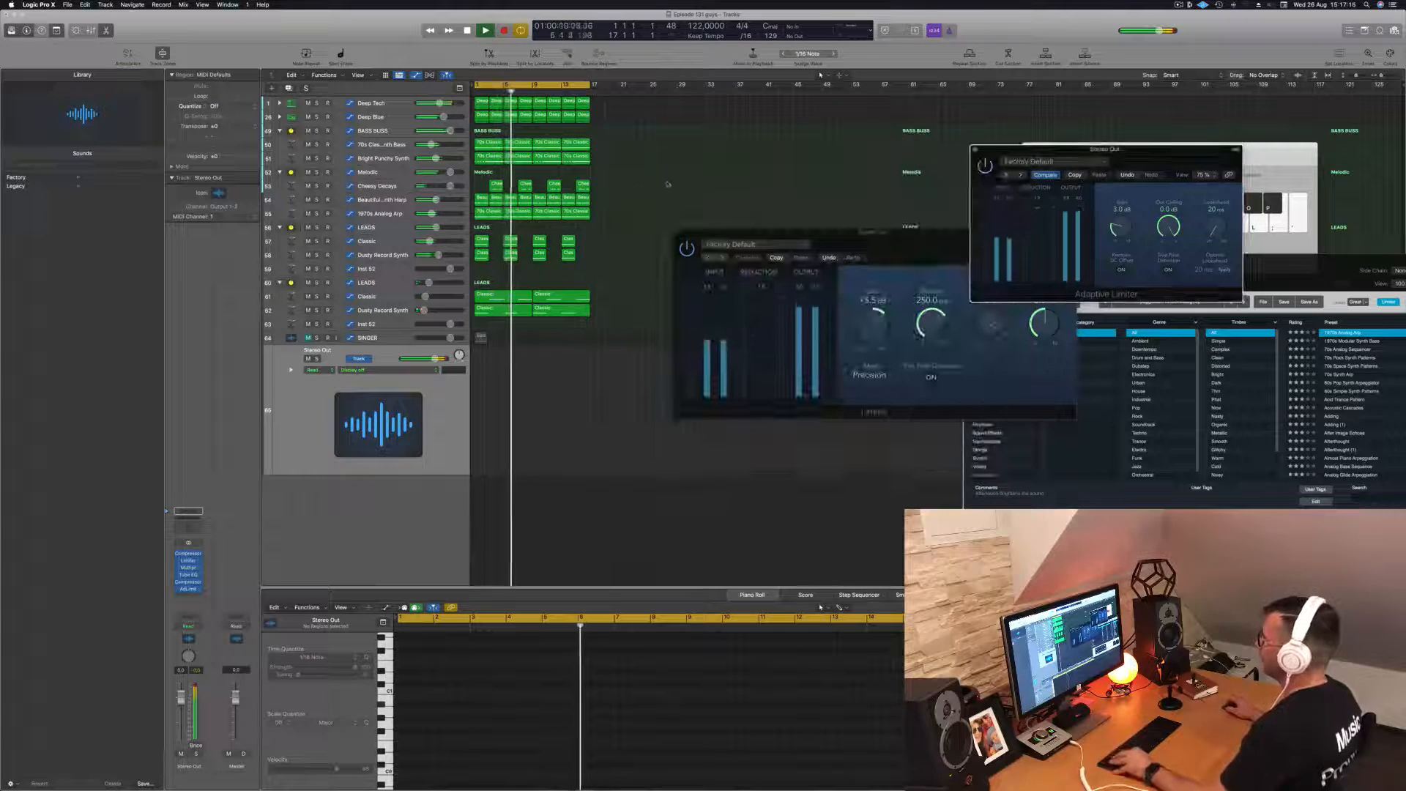
{"action": "left_click", "coordinate": [677, 233]}
{"action": "scroll", "coordinate": [689, 238], "scroll_direction": "up", "scroll_amount": 4}
{"action": "scroll", "coordinate": [813, 253], "scroll_direction": "down", "scroll_amount": 1}
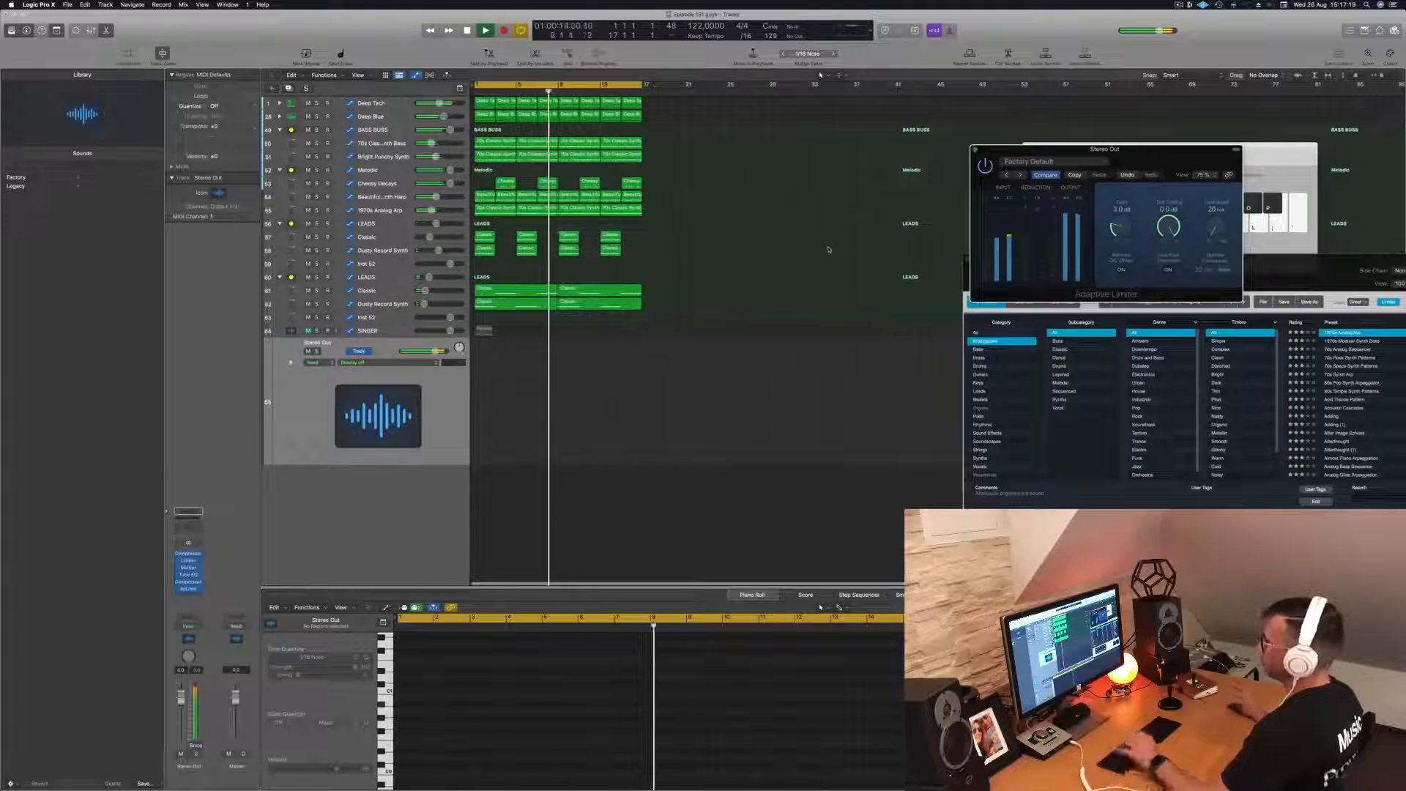